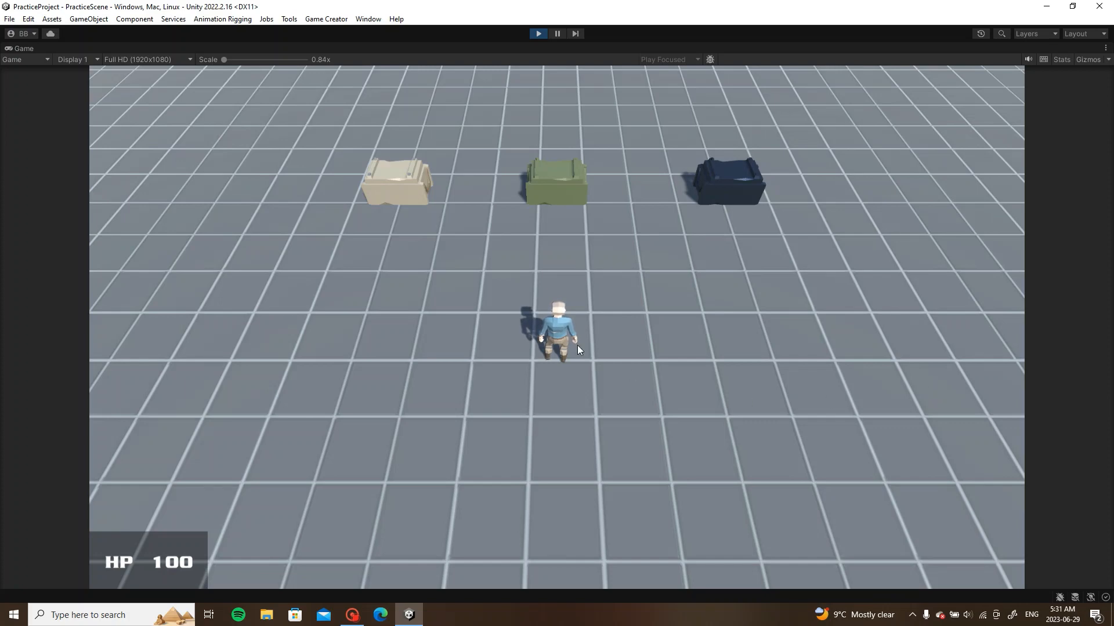
Step: Walk the character to the dark blue chest, loot the Strong Armor and check it in the inventory
key(w)
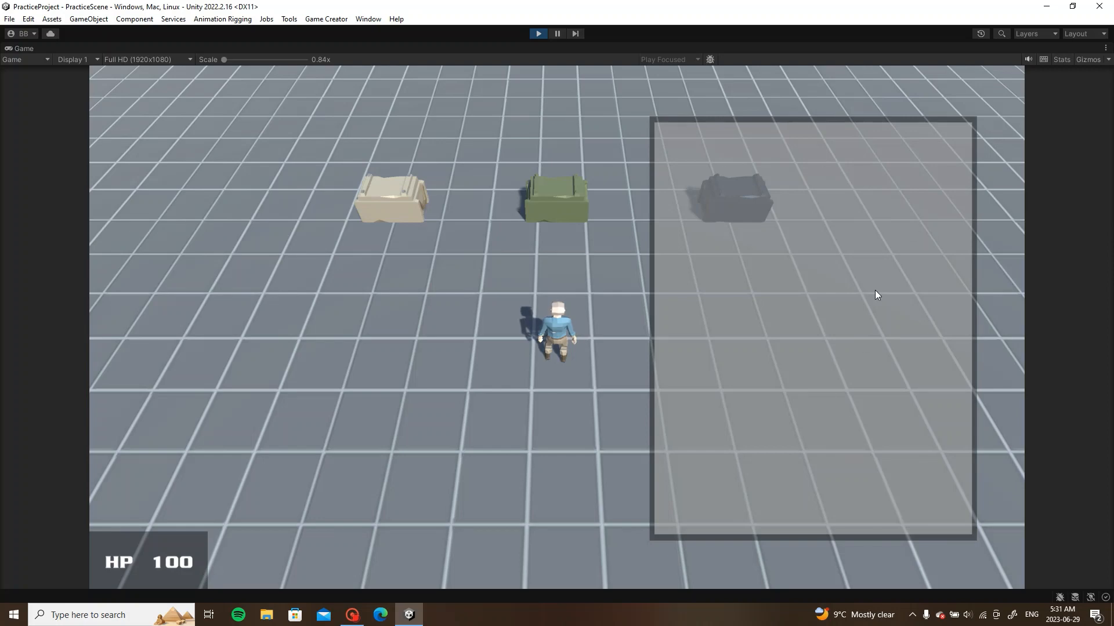
key(w)
key(d)
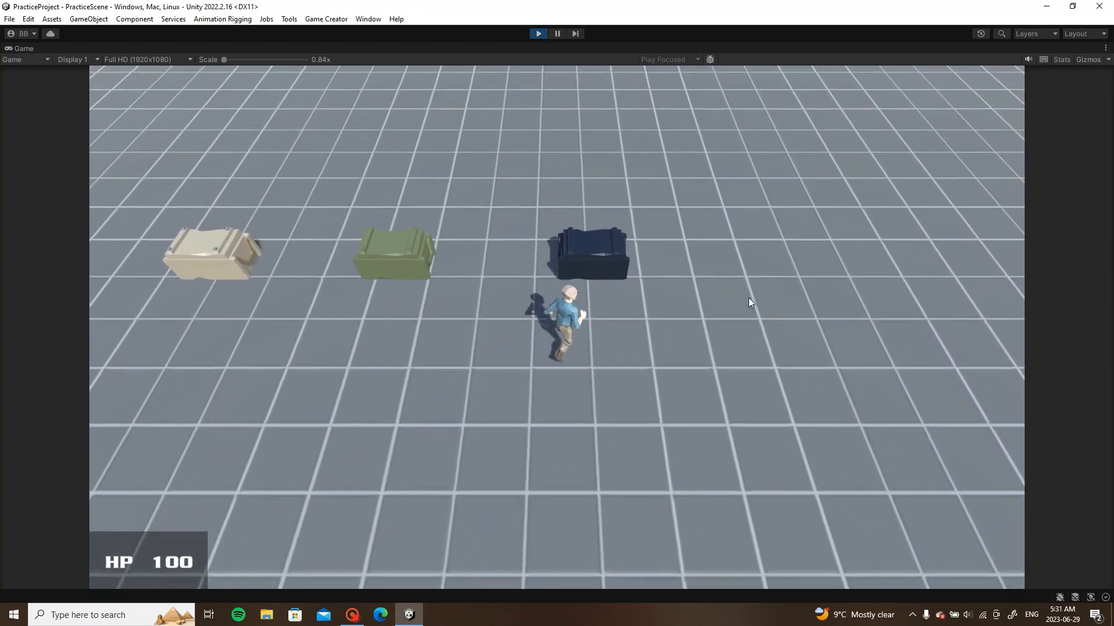
key(s)
key(i)
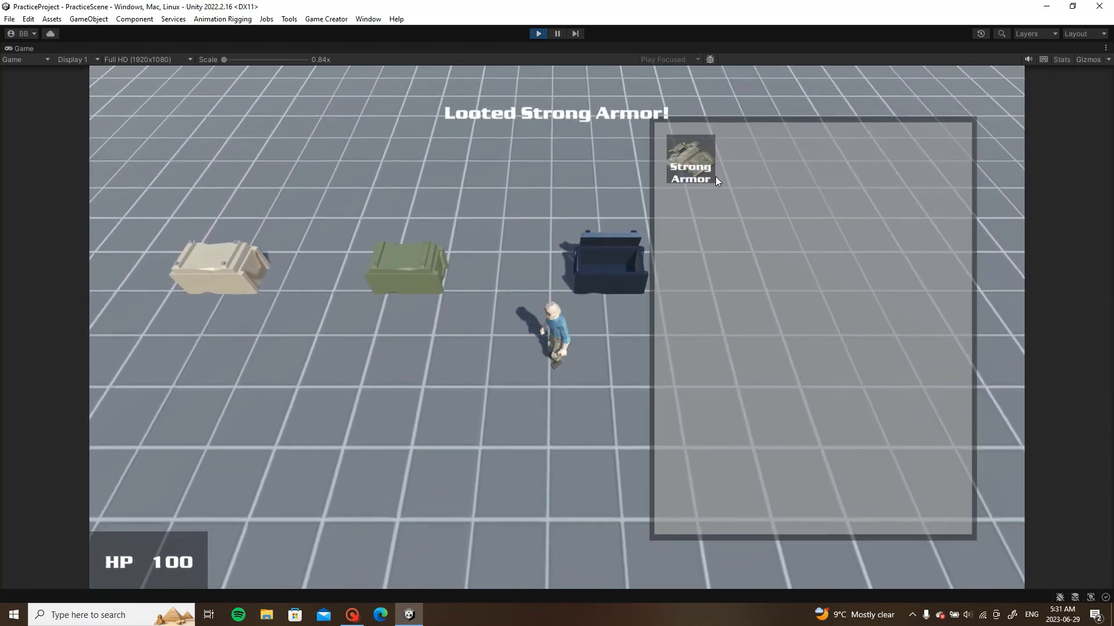
Step: Walk the character to the beige chest, loot the Weak Armor and check it in the inventory
key(i)
key(a)
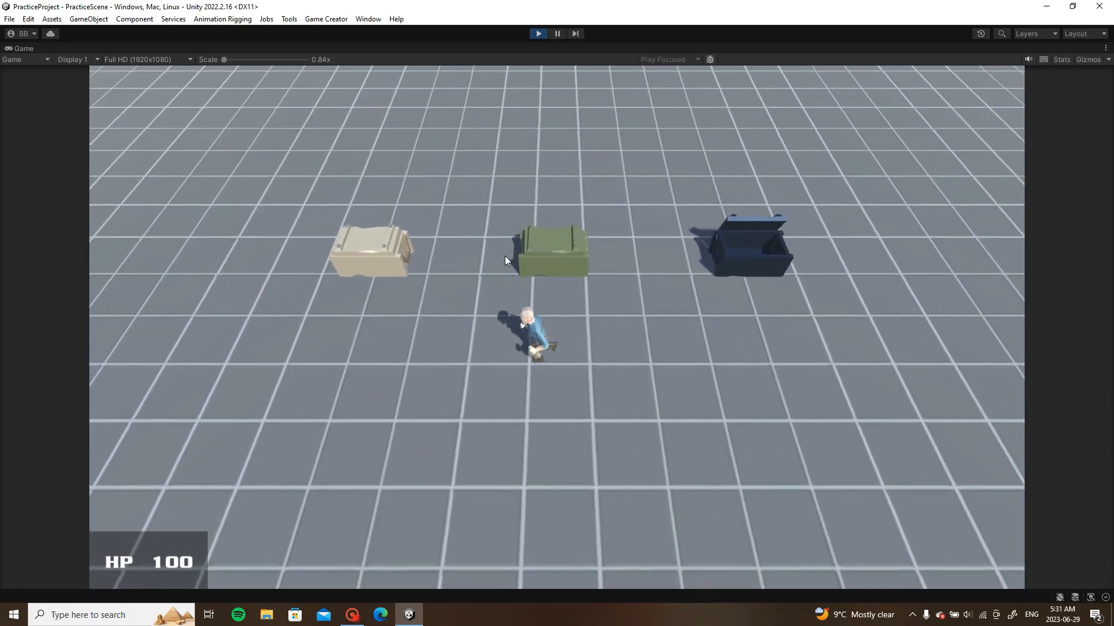
key(w)
key(s)
key(i)
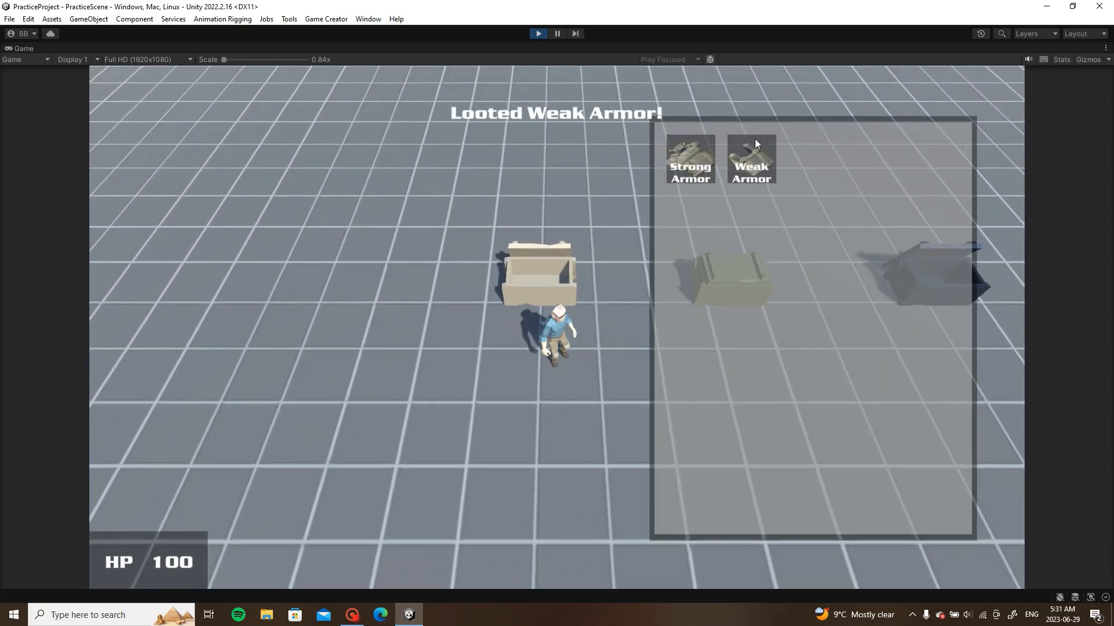
Step: Walk the character to the green chest, loot the Basic Armor and check it in the inventory
key(i)
key(d)
key(i)
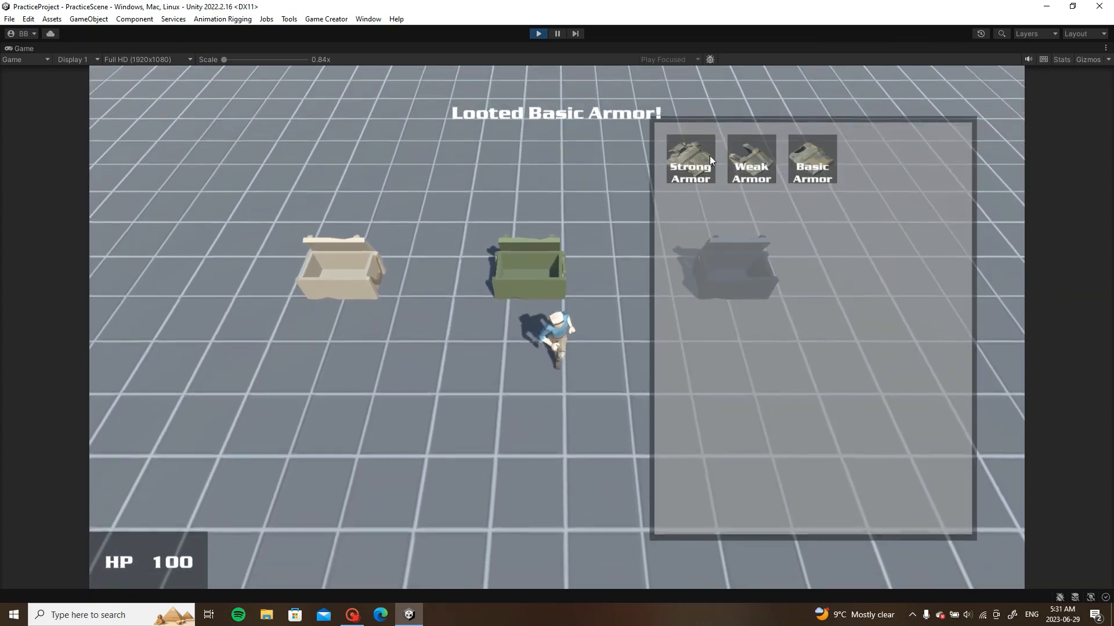
Step: Equip the Basic, Strong, Weak and again Basic Armor in turn, and walk the character with the inventory closed
click(813, 153)
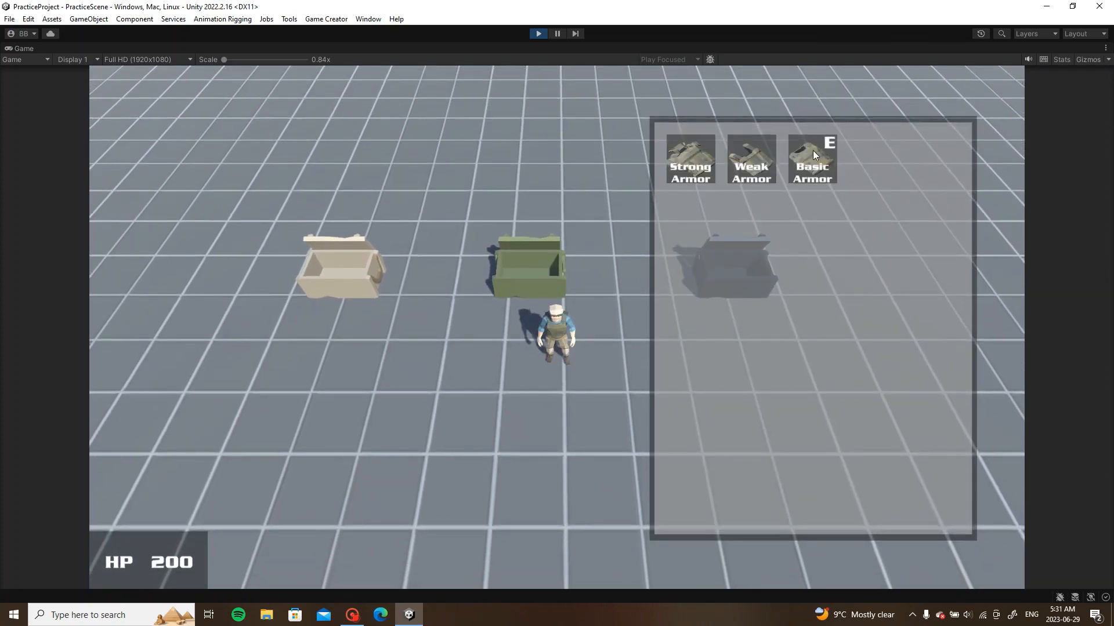
click(700, 162)
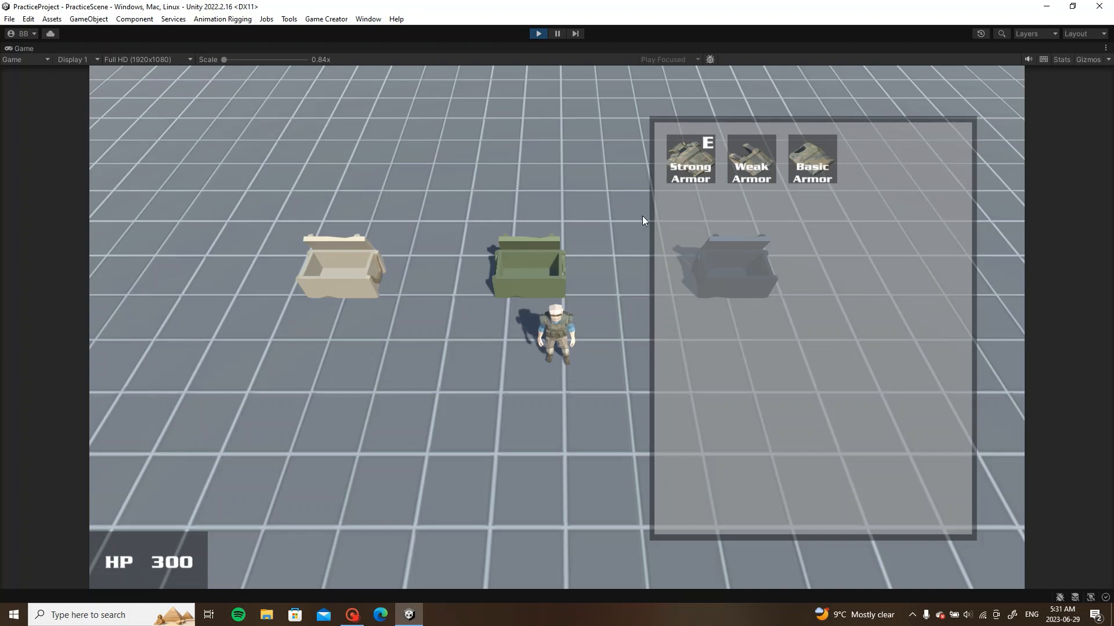
click(753, 150)
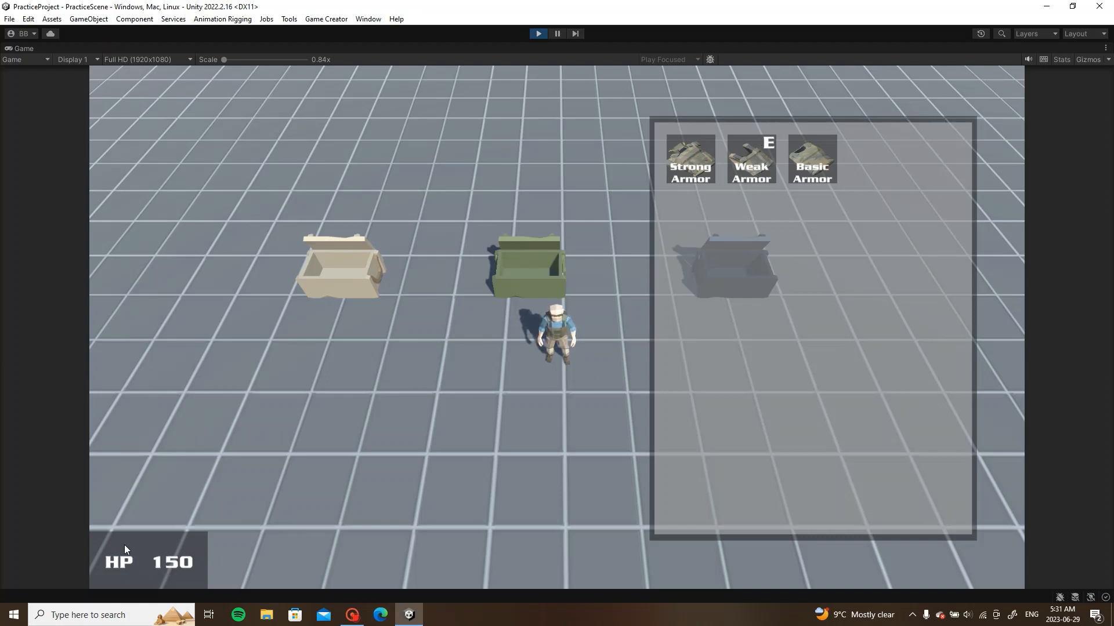
click(807, 169)
key(i)
key(s)
key(d)
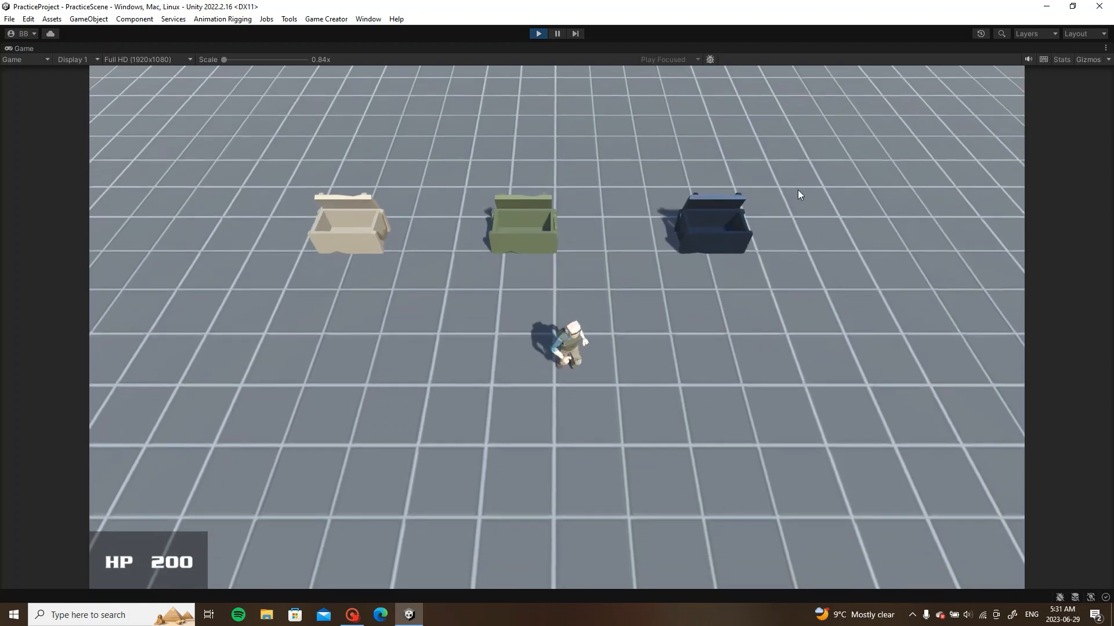
Step: Reopen the inventory, unequip the Basic Armor, and test equipping and unequipping the Strong and Basic Armor
key(i)
click(819, 160)
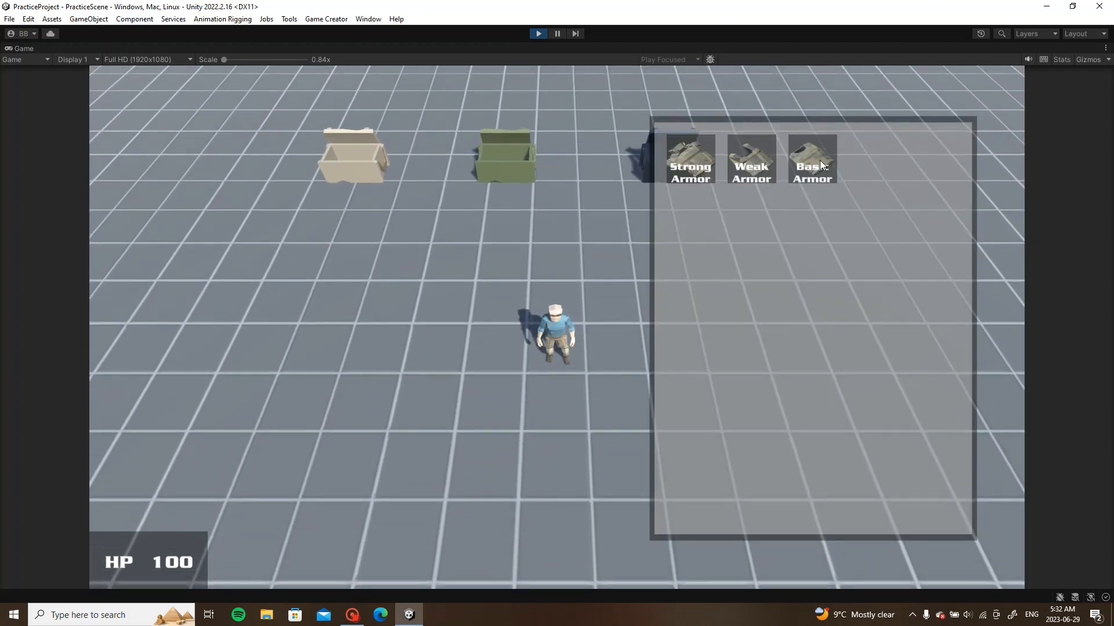
click(702, 168)
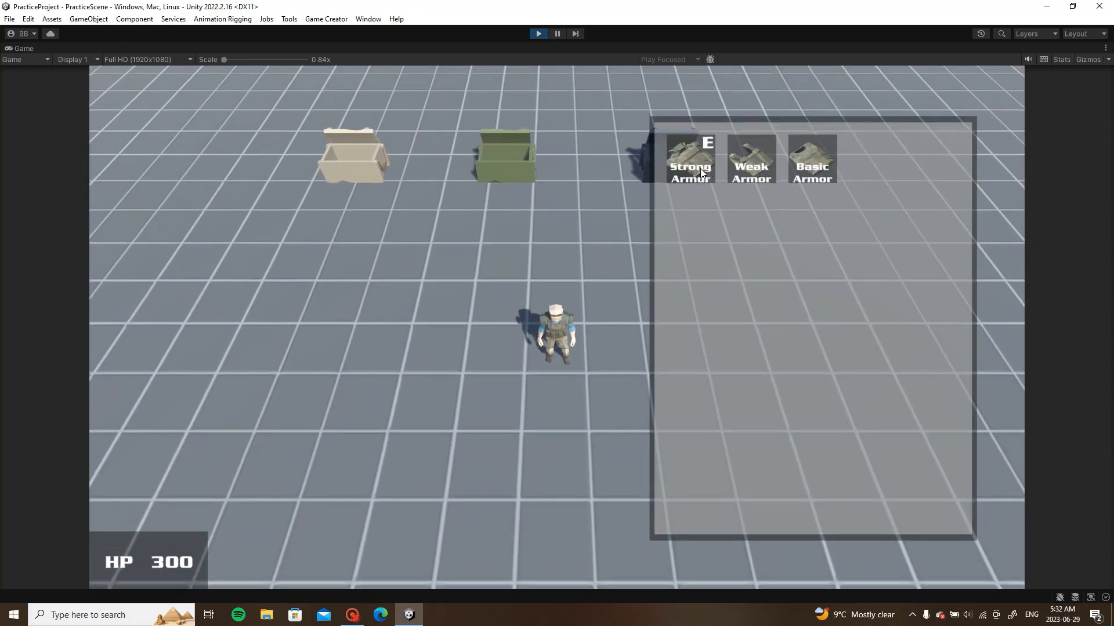
click(700, 168)
click(819, 162)
click(819, 163)
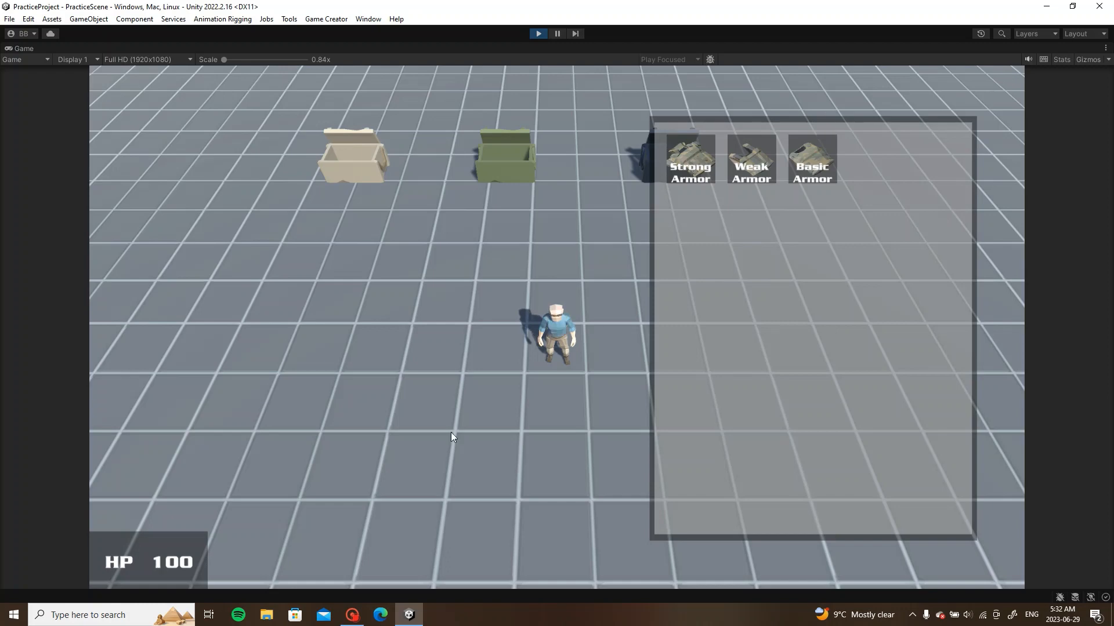
Step: Test switching between the Basic, Weak and Strong Armor, unequip them all, and toggle the inventory
click(805, 169)
click(753, 169)
click(709, 169)
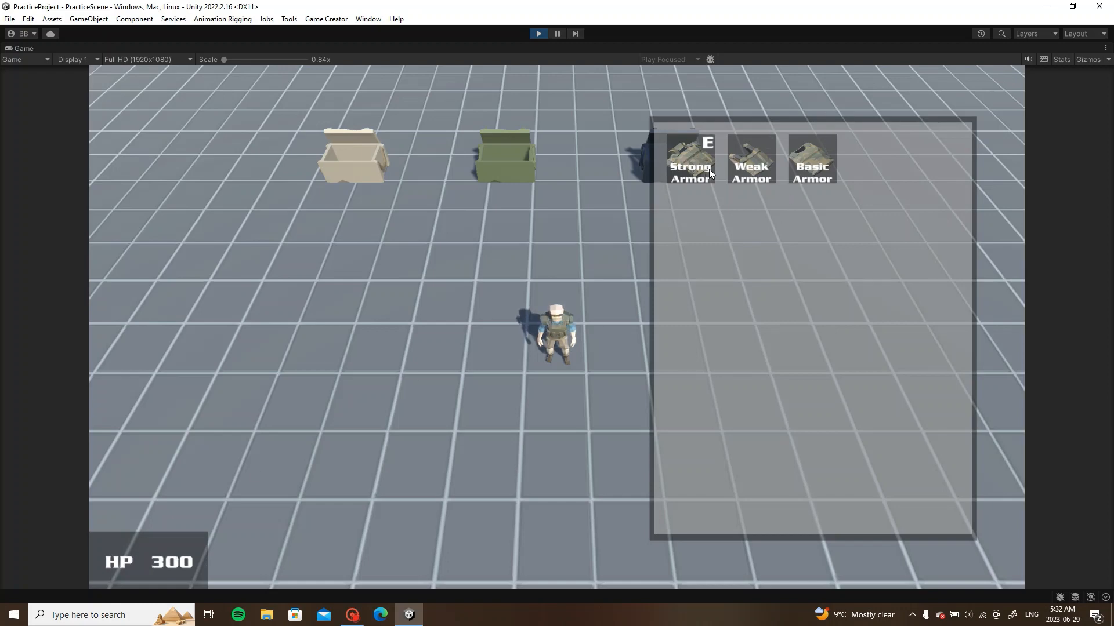
click(709, 169)
click(754, 169)
click(816, 161)
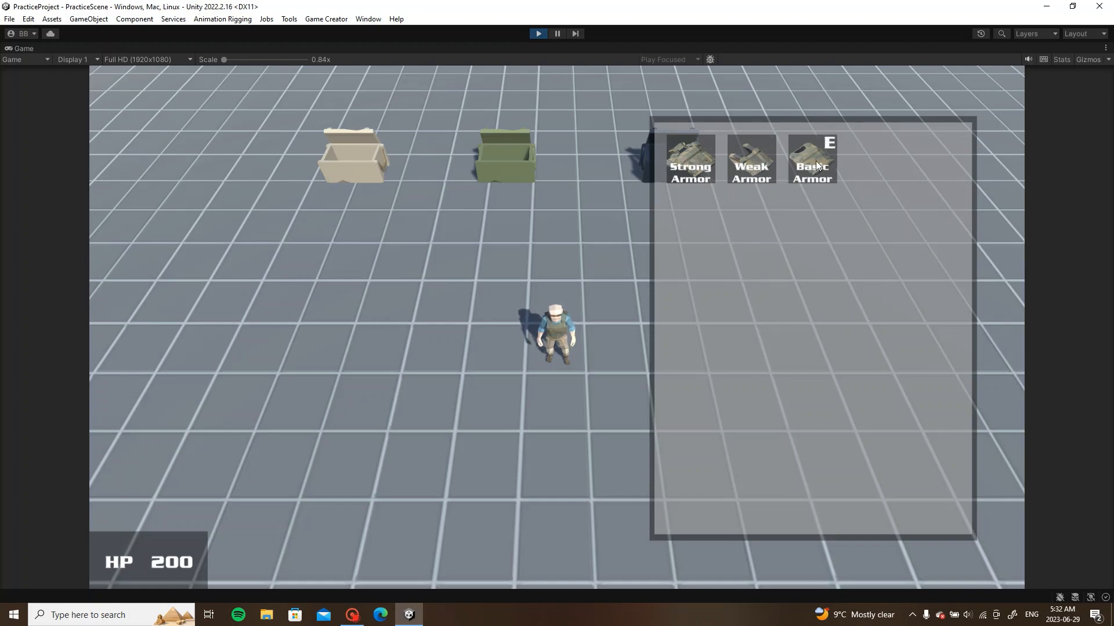
click(815, 161)
click(760, 163)
click(759, 162)
click(806, 161)
click(808, 157)
key(i)
key(i)
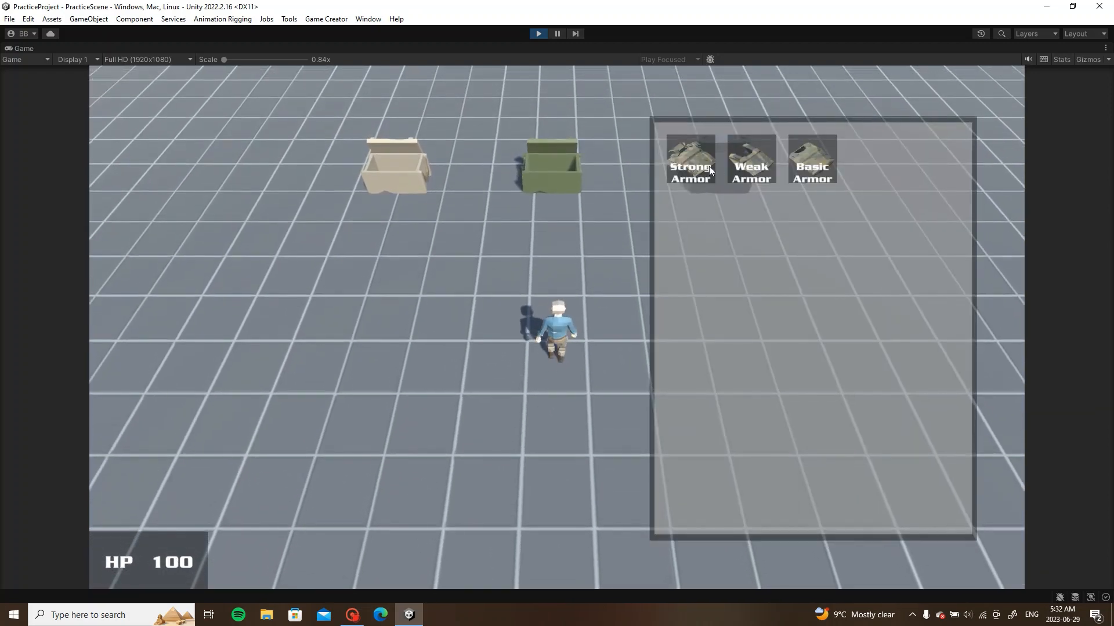
Step: Equip the Strong Armor, toggle the inventory, and walk the character around wearing it
click(696, 160)
key(i)
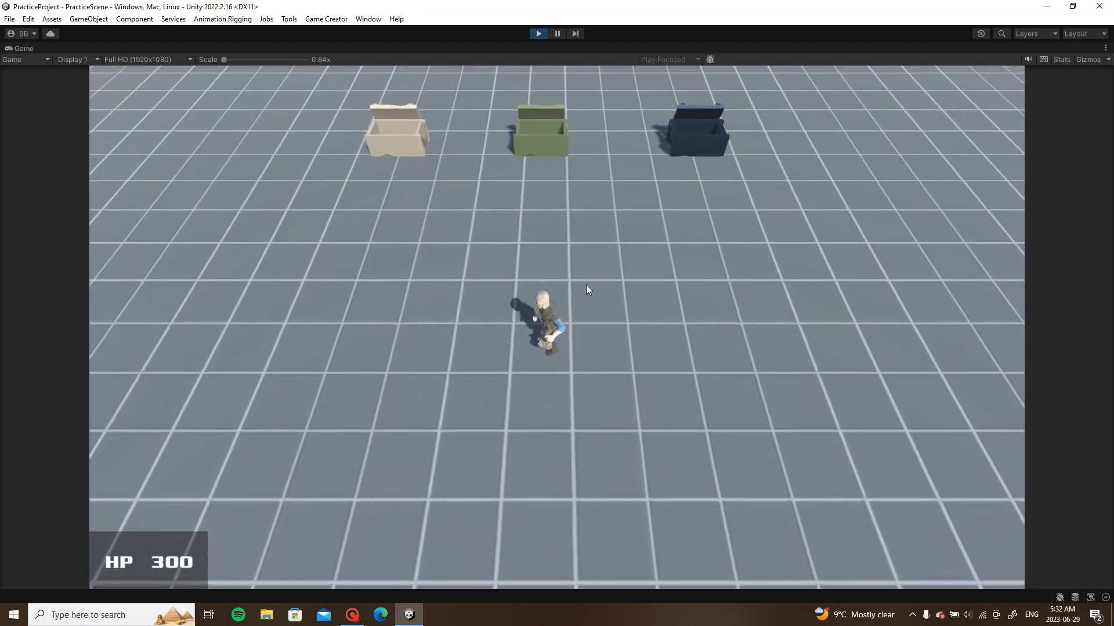
key(i)
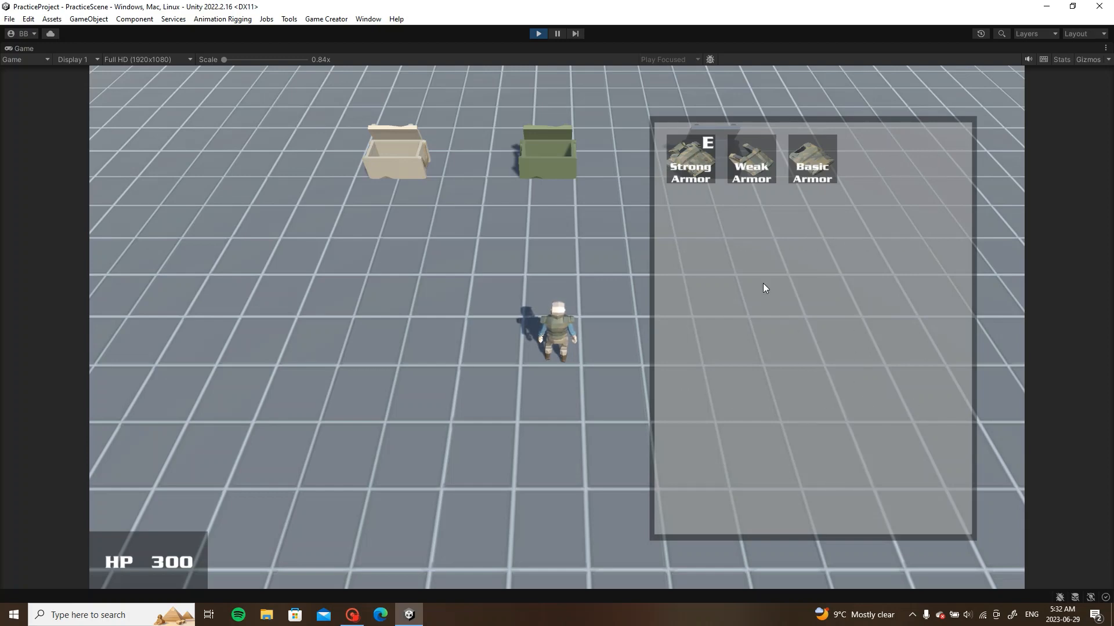
key(i)
key(i)
key(i)
key(w)
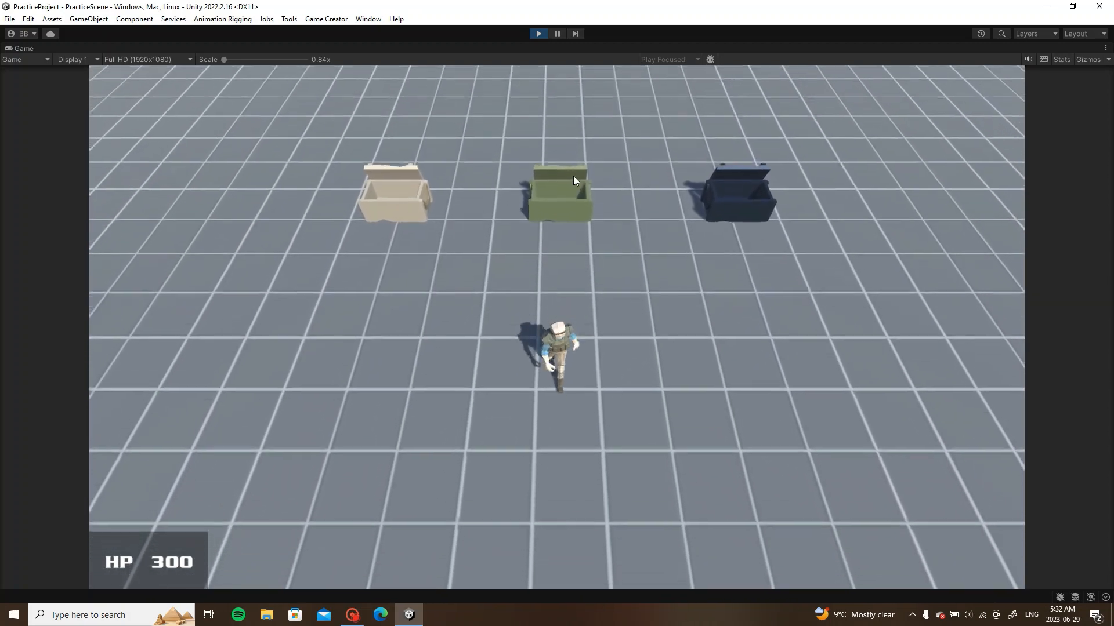
key(s)
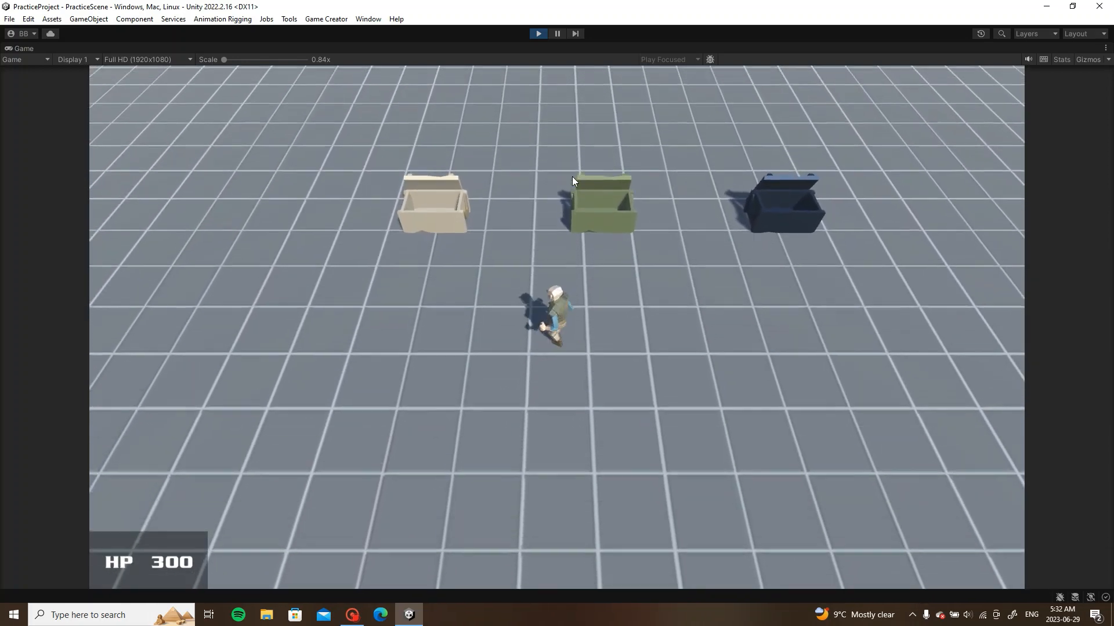
key(s)
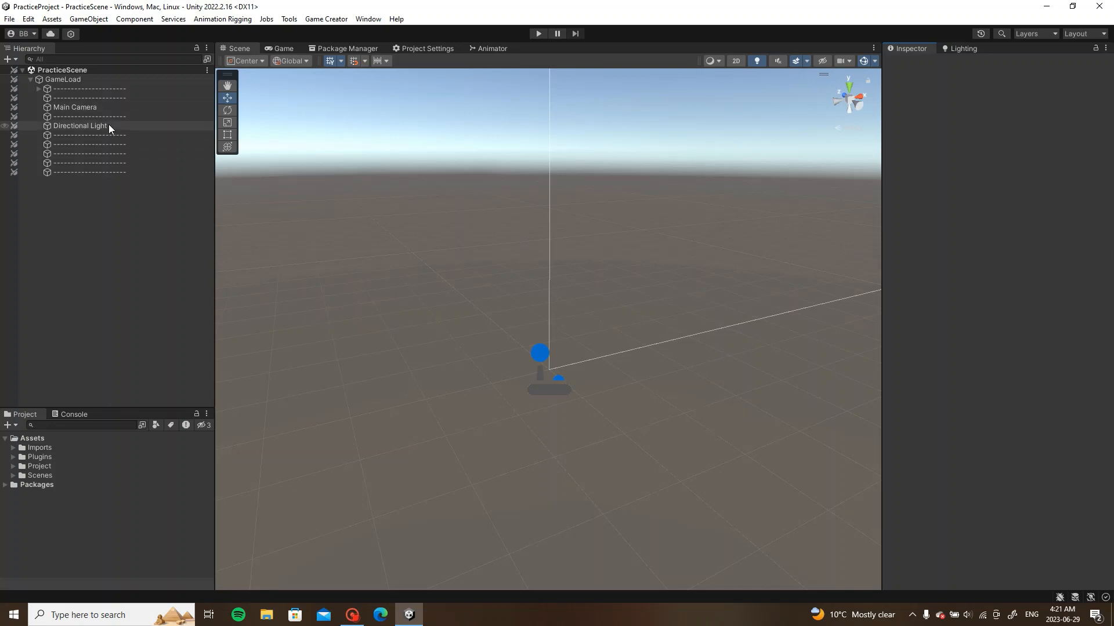
middle_drag(443, 295, 430, 264)
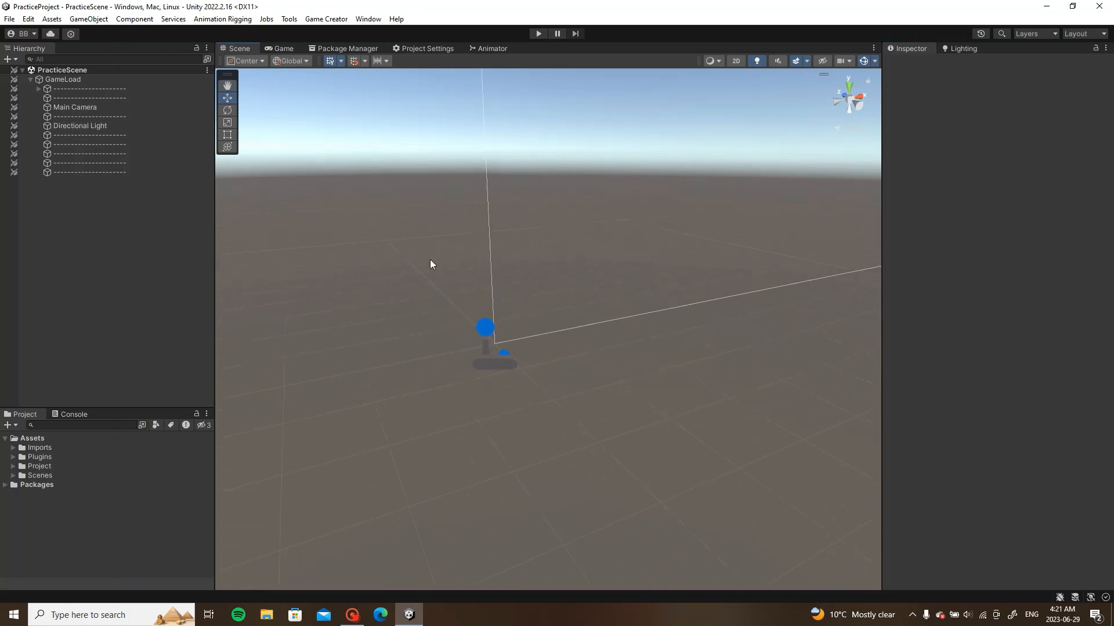
alt+drag(458, 261, 534, 328)
middle_drag(534, 329, 513, 304)
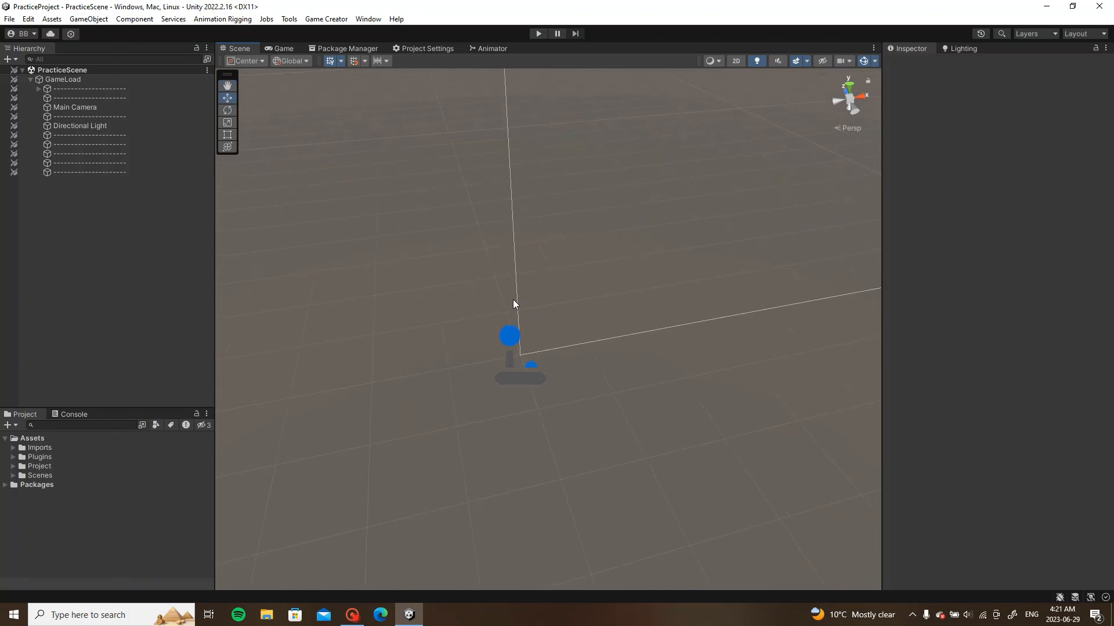
alt+drag(512, 304, 580, 314)
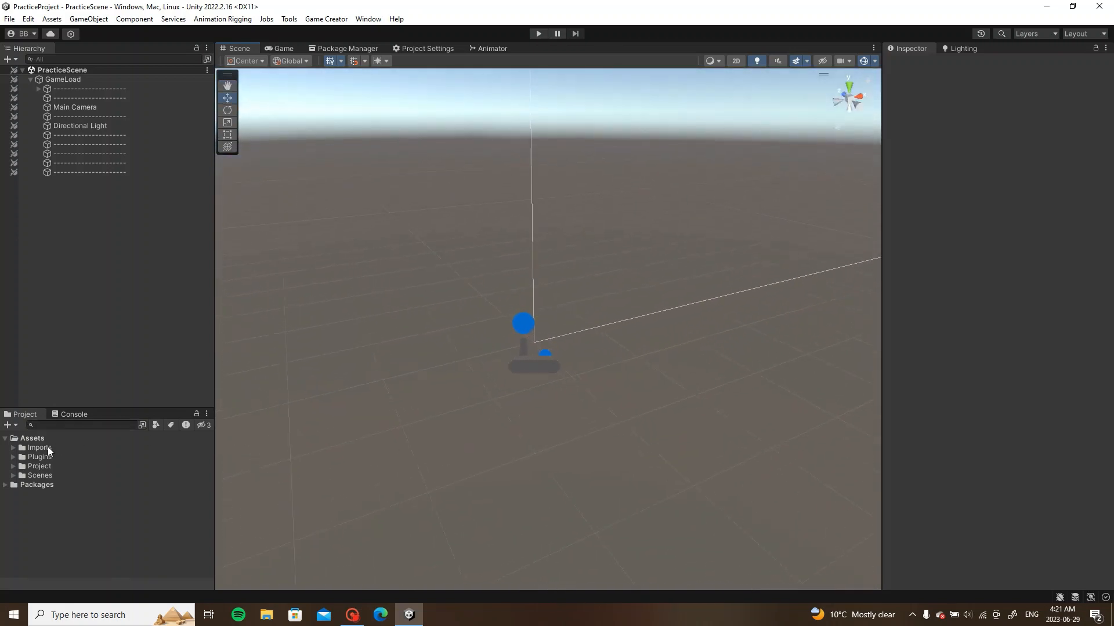
Step: Look through the asset packs in the Imports/Assets folder, highlighting PolygonBattleRoyale, and collapse the folders again
click(14, 448)
click(21, 467)
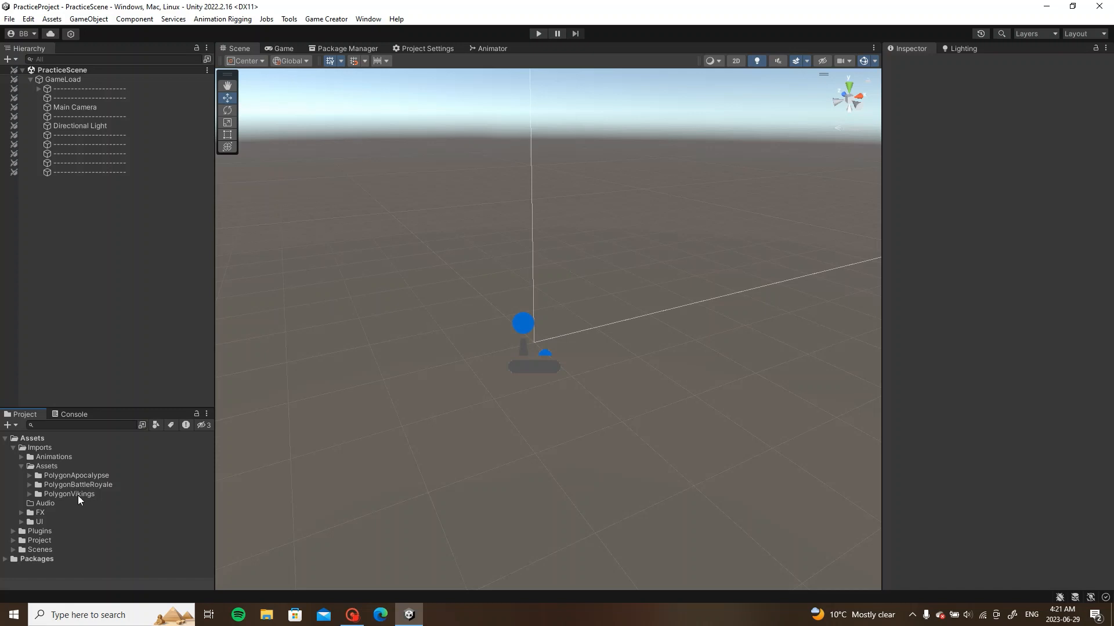
click(65, 486)
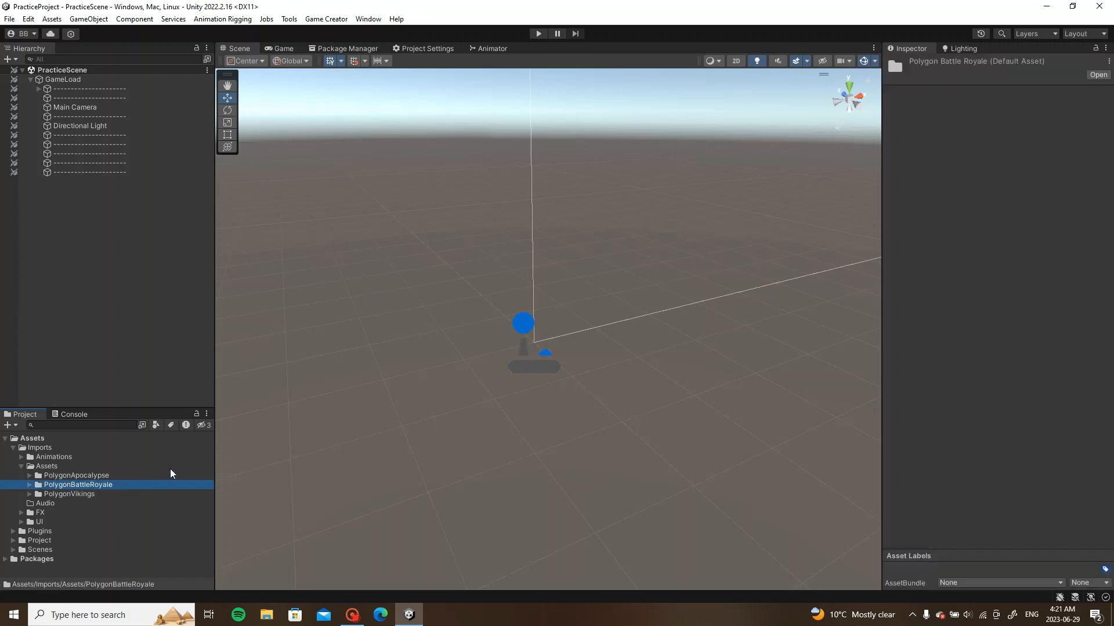
click(21, 467)
click(13, 448)
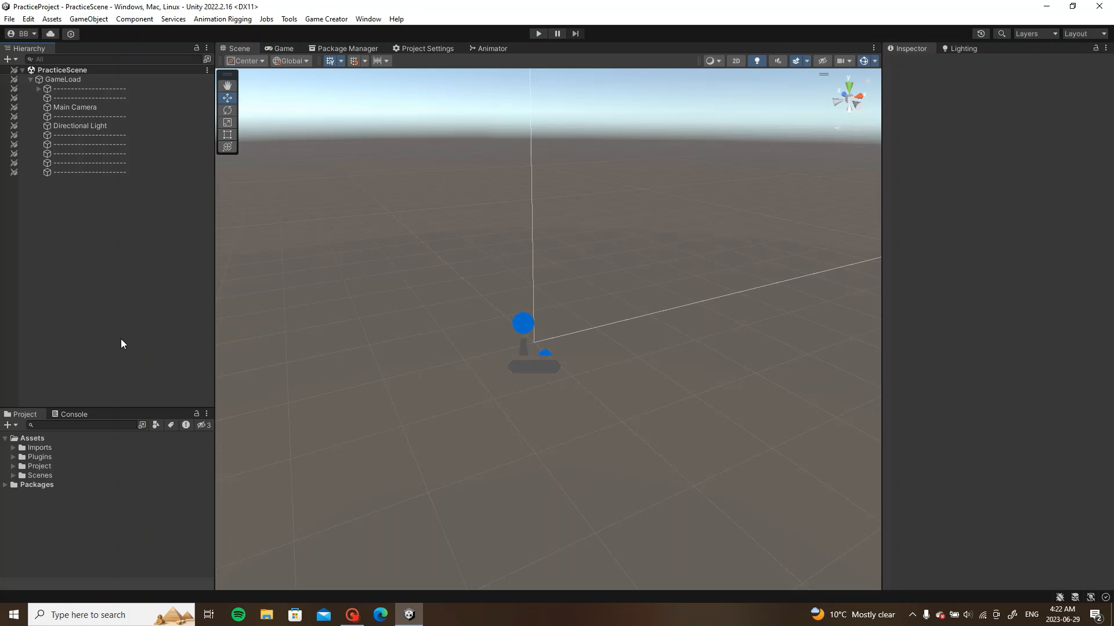
Step: Rename the second separator object below Directional Light as World
middle_drag(461, 280, 437, 279)
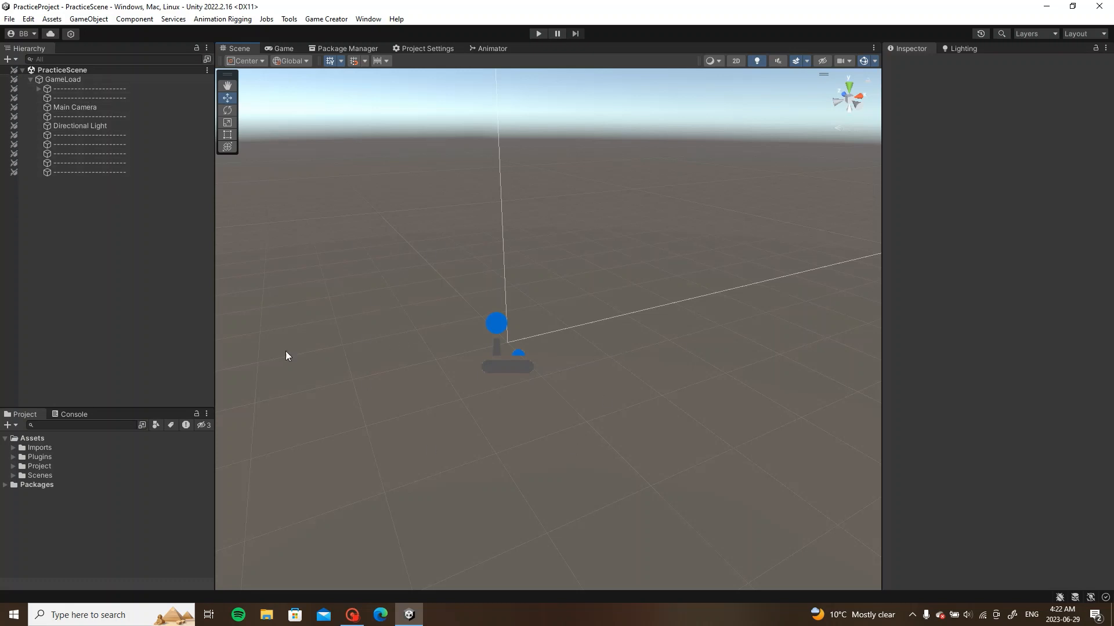
right_click(93, 145)
click(141, 211)
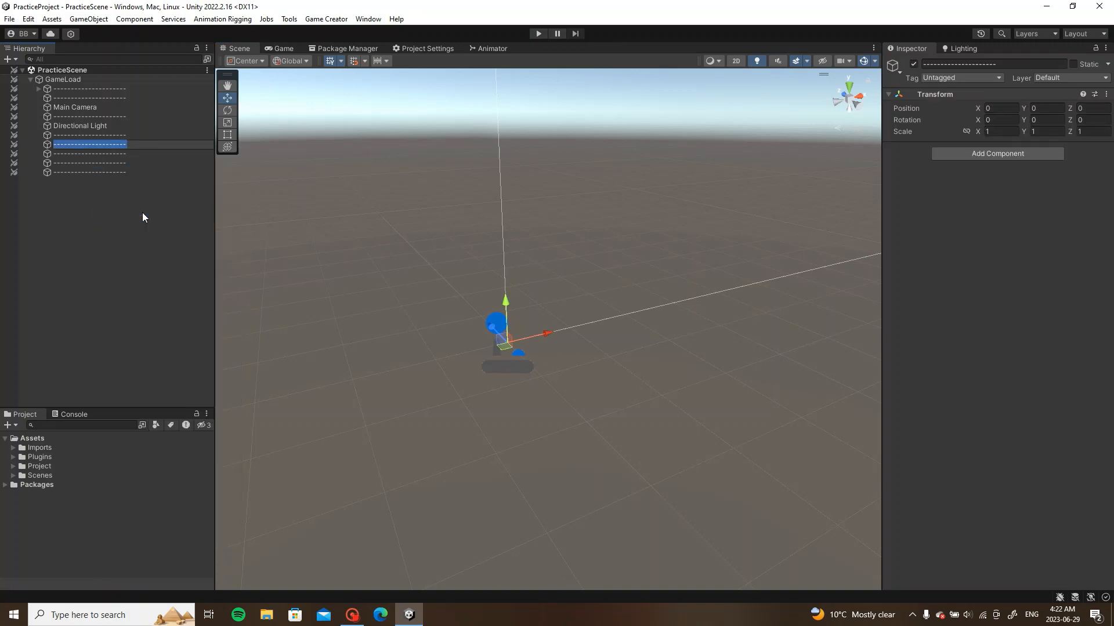
text(Worlds)
key(Return)
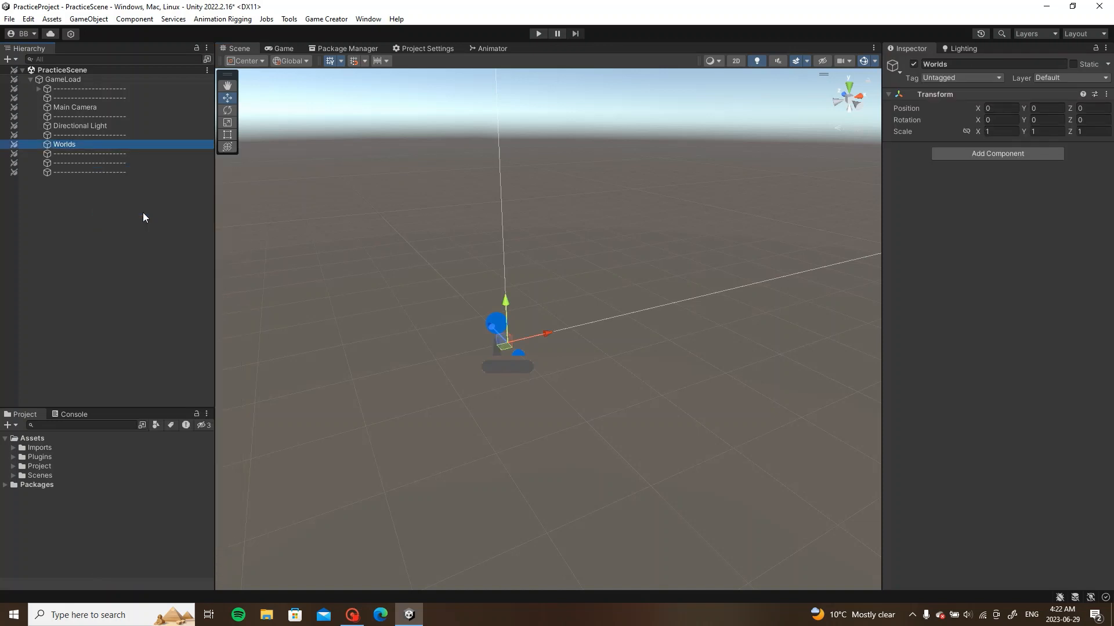
click(944, 68)
key(BackSpace)
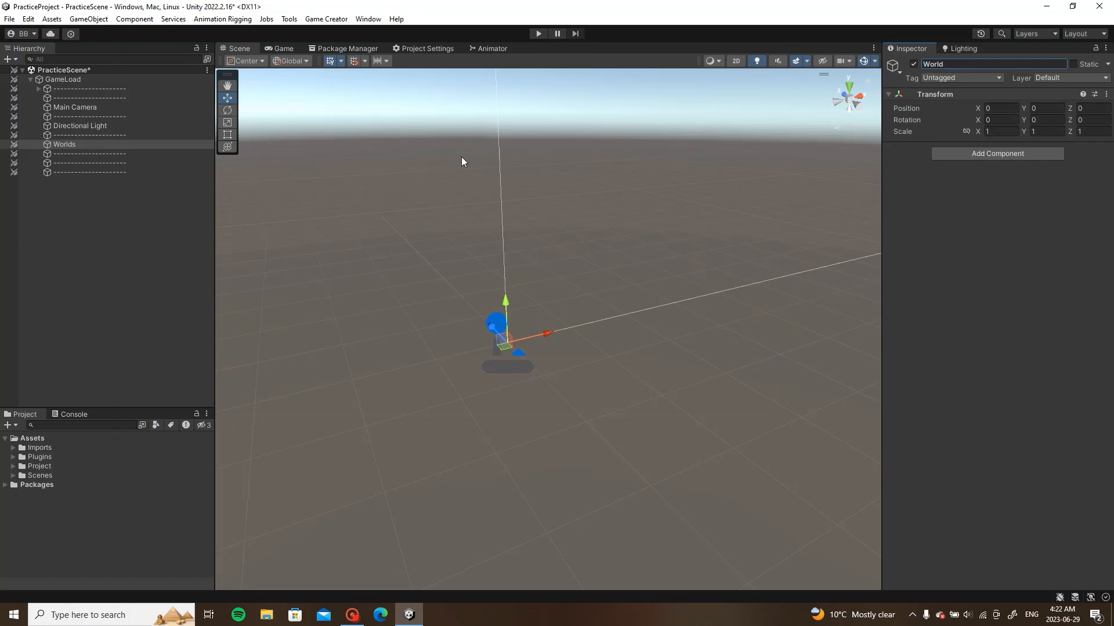
Step: Add a 3D Plane as a child of the World object
right_click(100, 145)
mouse_move(184, 302)
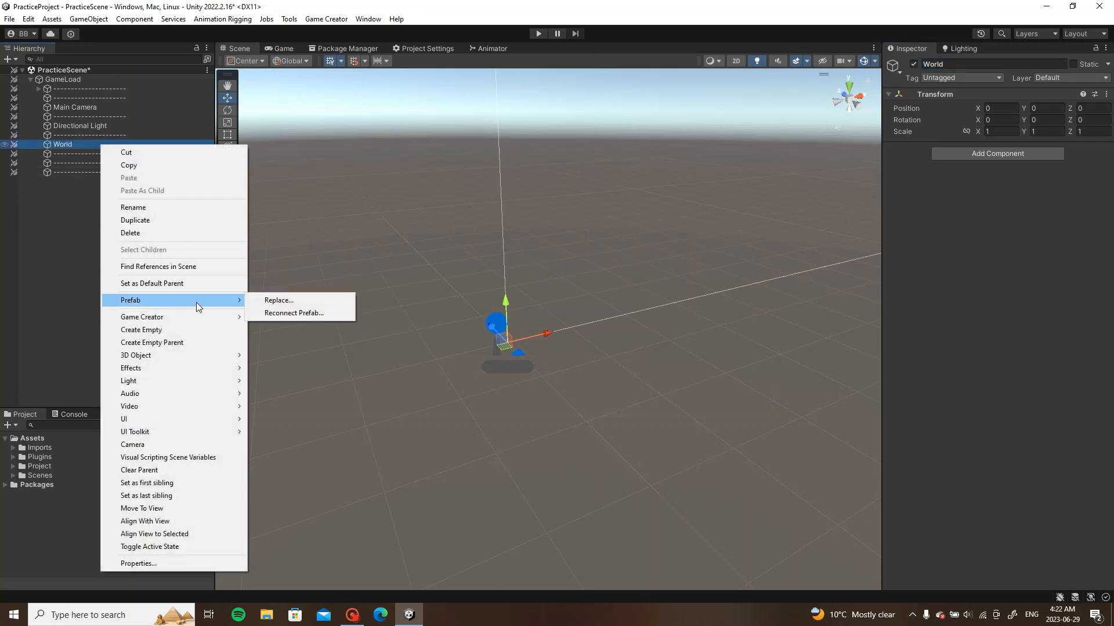
mouse_move(211, 357)
click(288, 404)
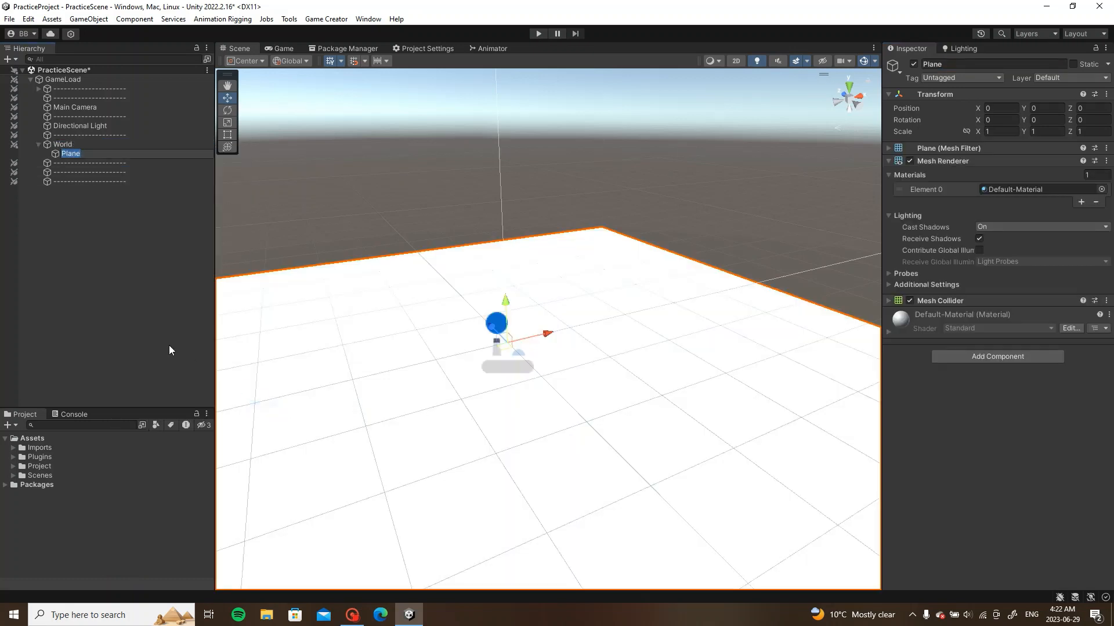
Step: Set the plane's scale to 10 on the X and Z axes and keep the plane selected
click(1000, 131)
text(10)
key(Tab)
key(Tab)
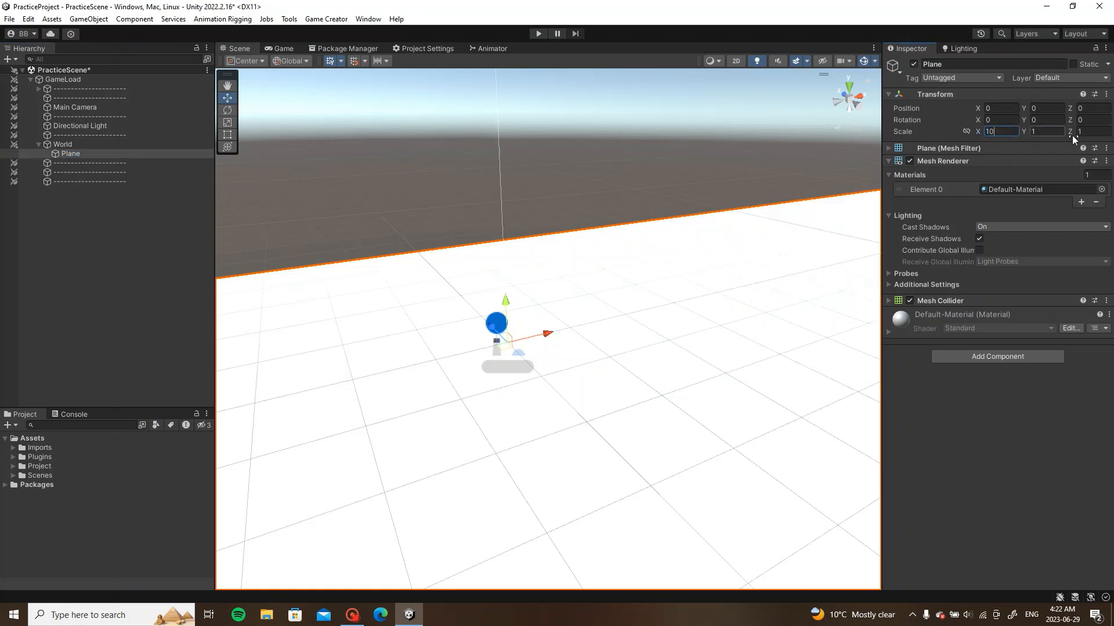
text(10)
click(121, 282)
mouse_move(470, 272)
alt+mouse_down()
mouse_move(521, 275)
mouse_move(455, 288)
alt+mouse_up()
click(88, 152)
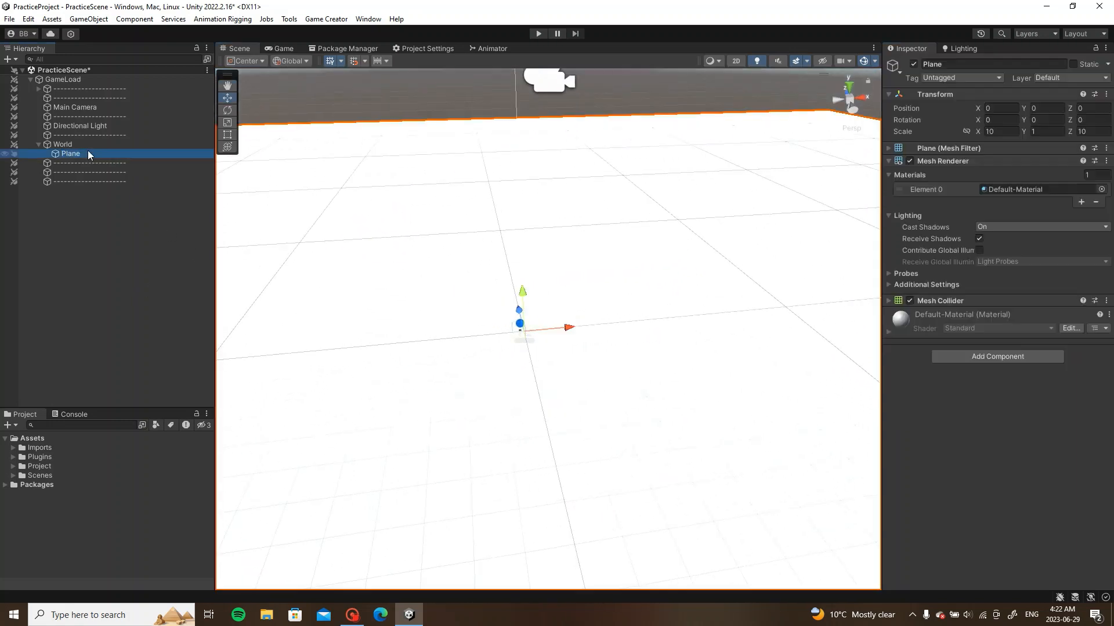
Step: Try a few materials on the plane, assign it the ArcherFloor material, and save the scene
click(1101, 189)
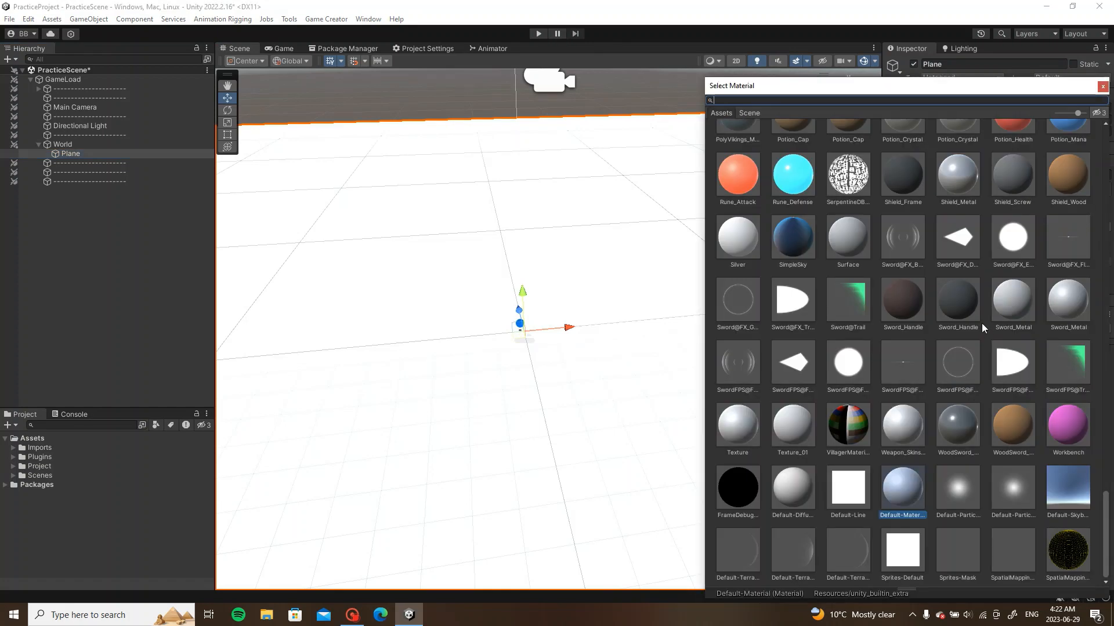
click(912, 190)
click(961, 303)
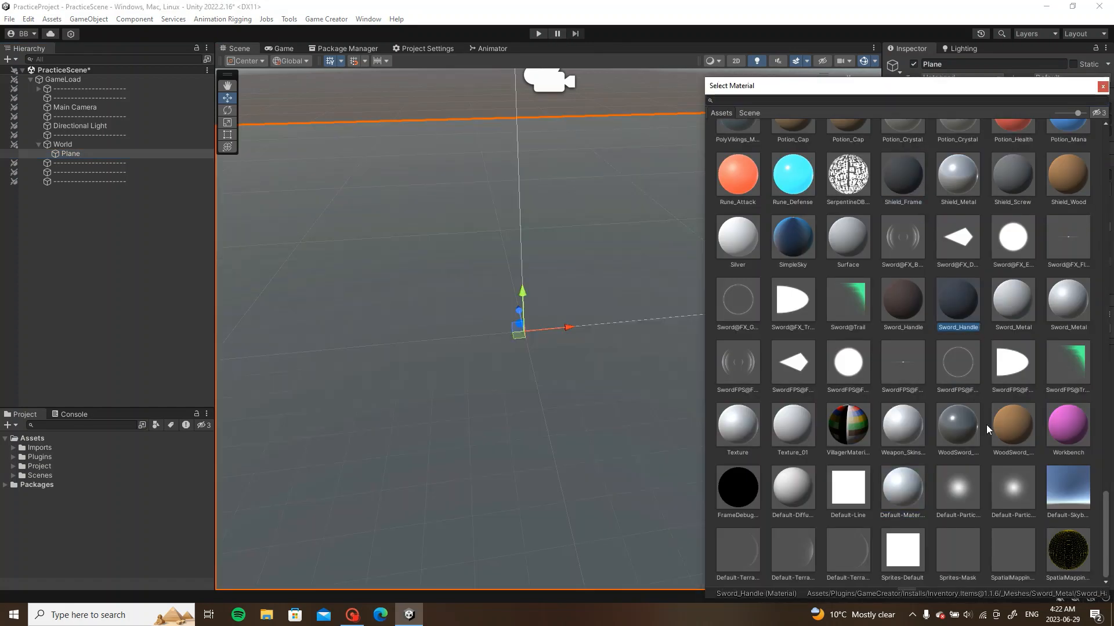
scroll(987, 419, up, 3)
scroll(987, 419, up, 8)
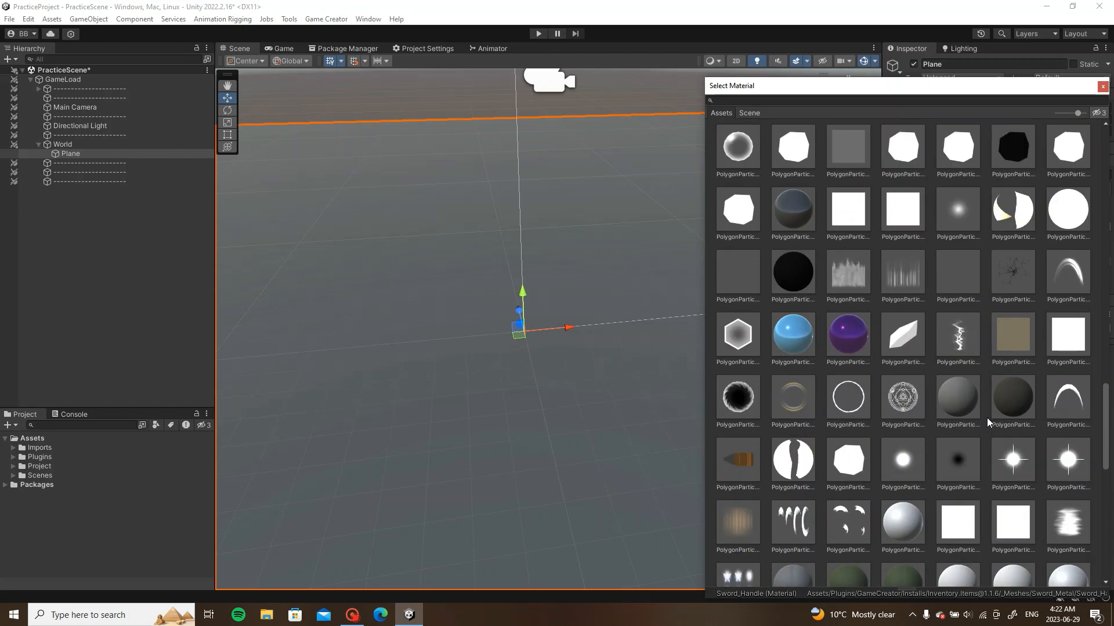
click(962, 405)
scroll(962, 405, up, 10)
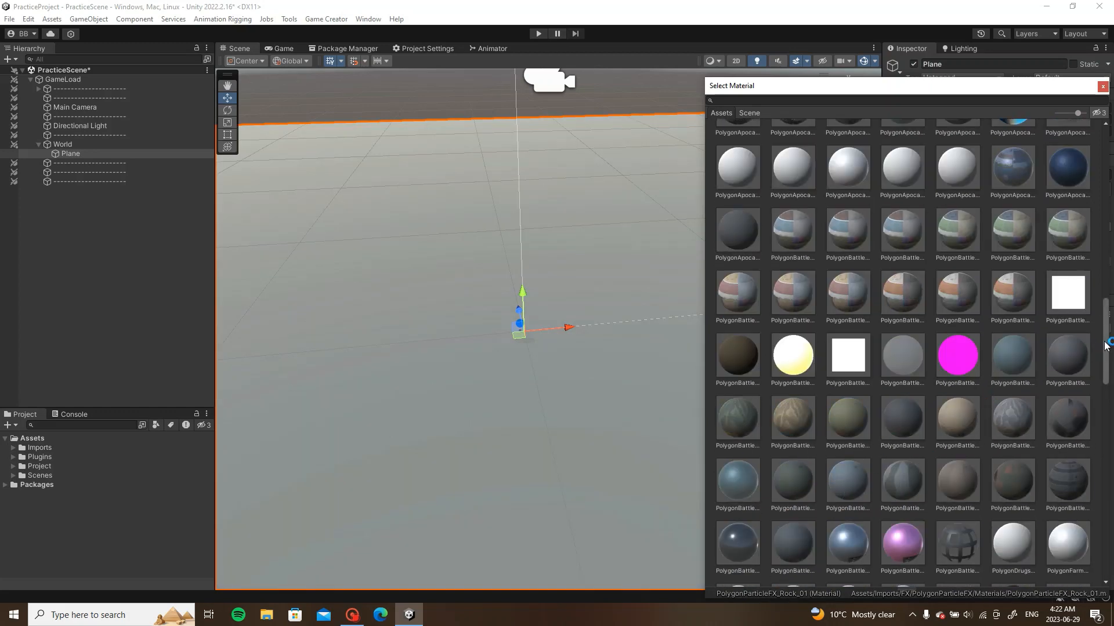
drag(1104, 348, 1108, 144)
double_click(915, 167)
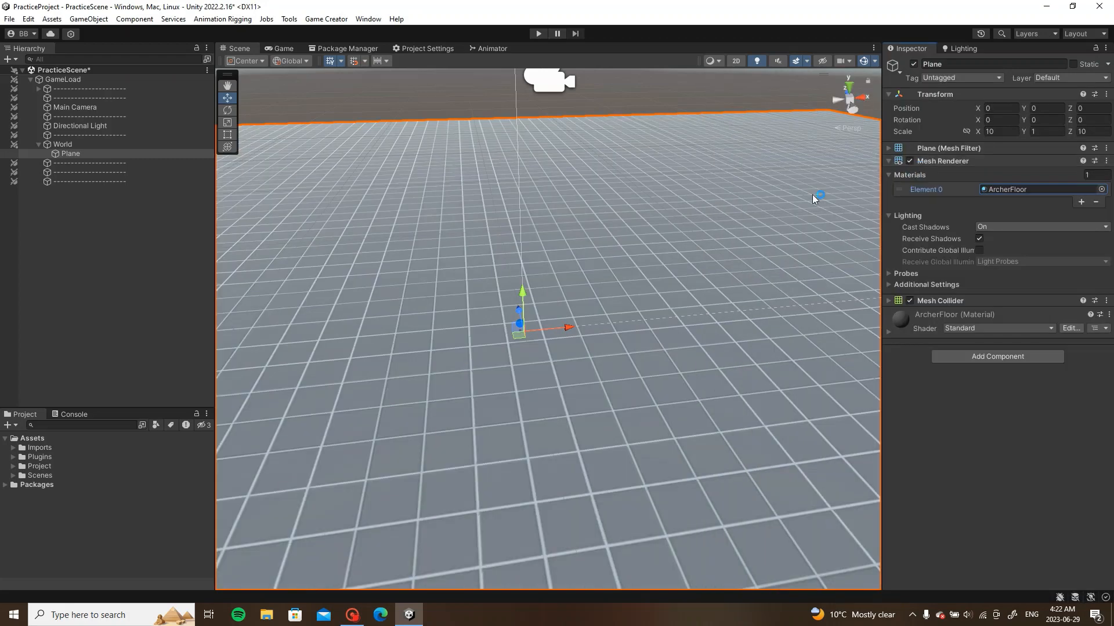
click(656, 99)
alt+drag(597, 213, 438, 228)
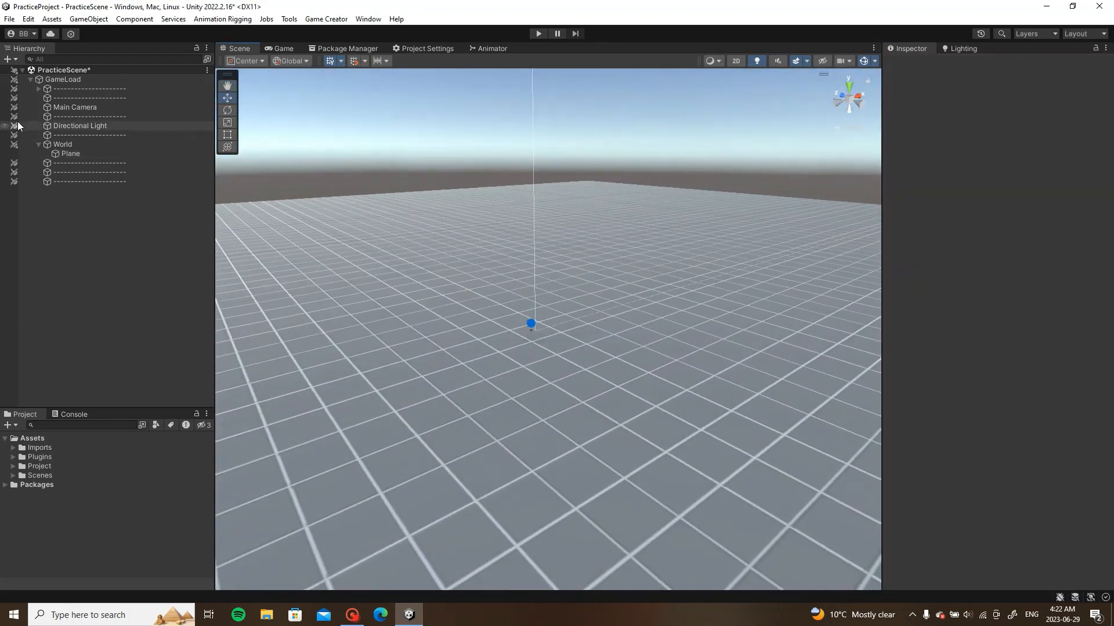
click(38, 144)
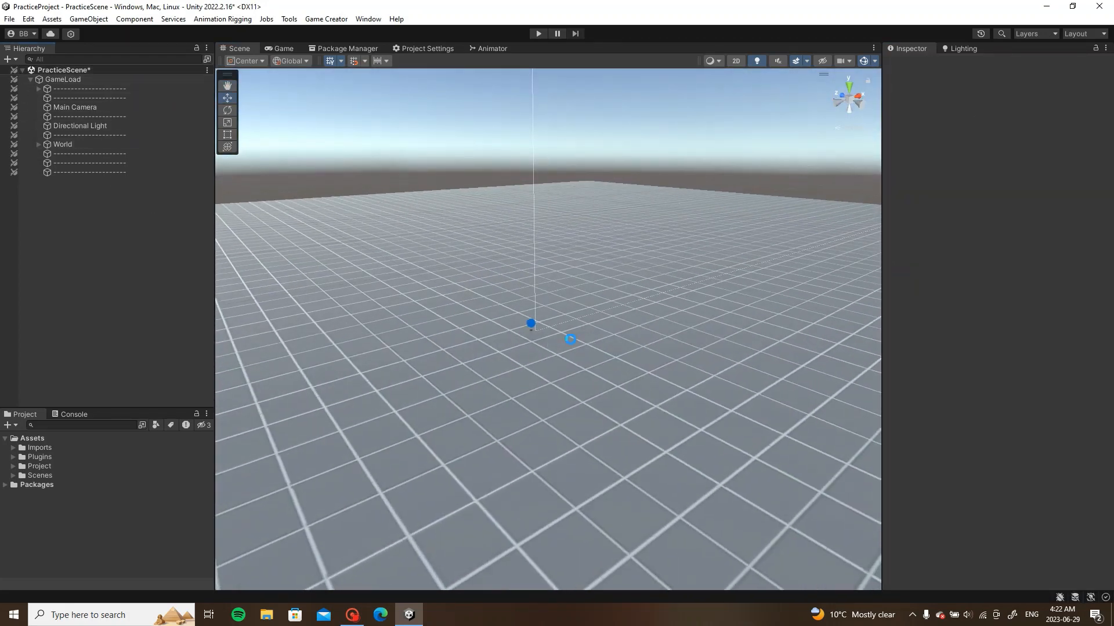
key(ctrl+s)
Step: Add a Game Creator Player character from the GameLoad object
click(65, 80)
right_click(65, 80)
mouse_move(151, 251)
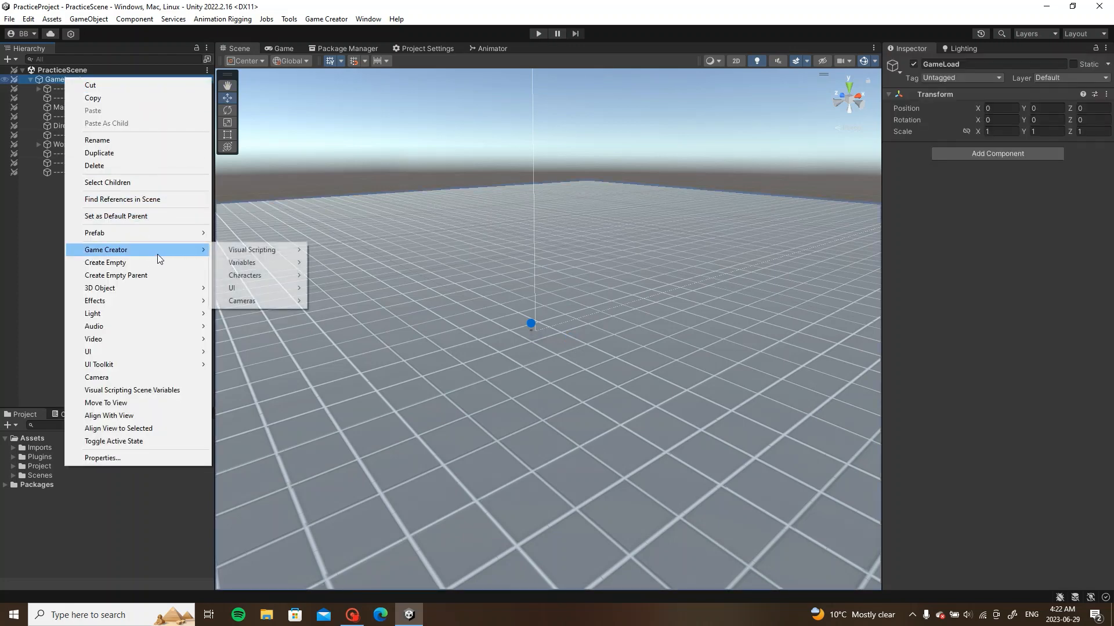
mouse_move(249, 276)
click(330, 302)
alt+drag(440, 301, 522, 330)
Step: Set the Player's Y position to 1 and deselect it
click(1015, 108)
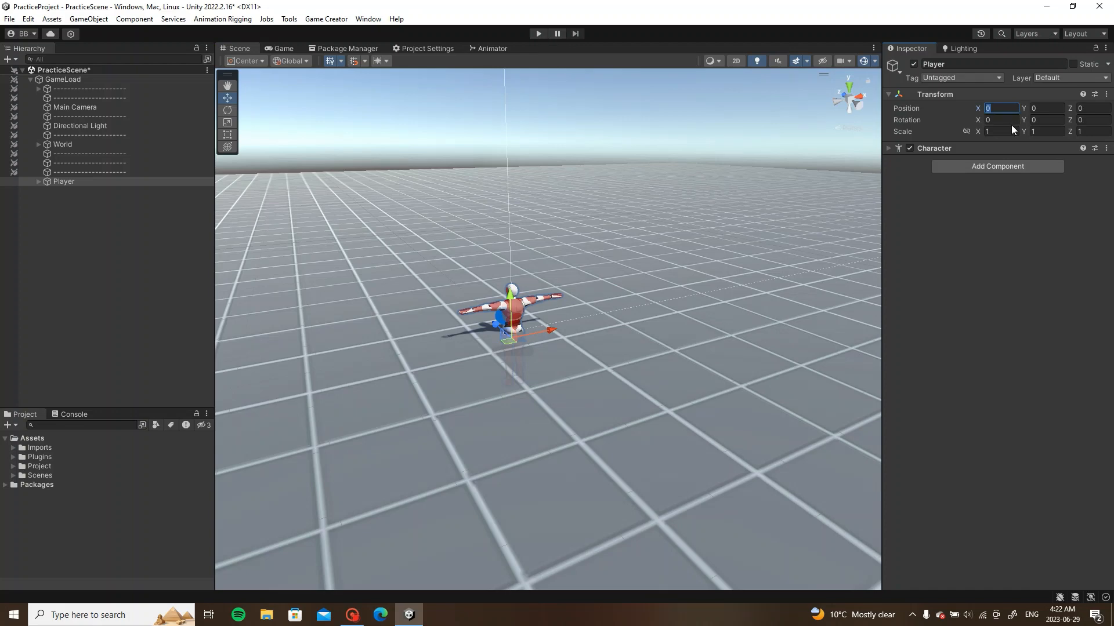
click(1055, 108)
text(1)
key(Return)
alt+drag(650, 232, 713, 240)
click(72, 246)
click(86, 183)
click(113, 245)
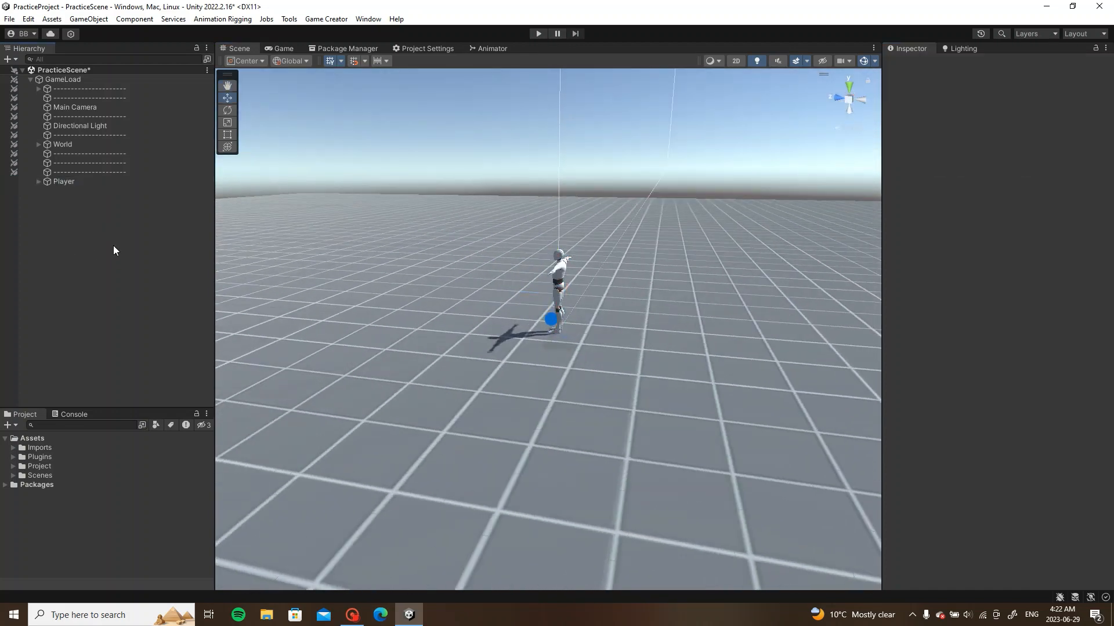
Step: Make Player a child of the last separator object and rename that separator as PlayerAccount
drag(65, 183, 83, 172)
right_click(84, 171)
click(133, 228)
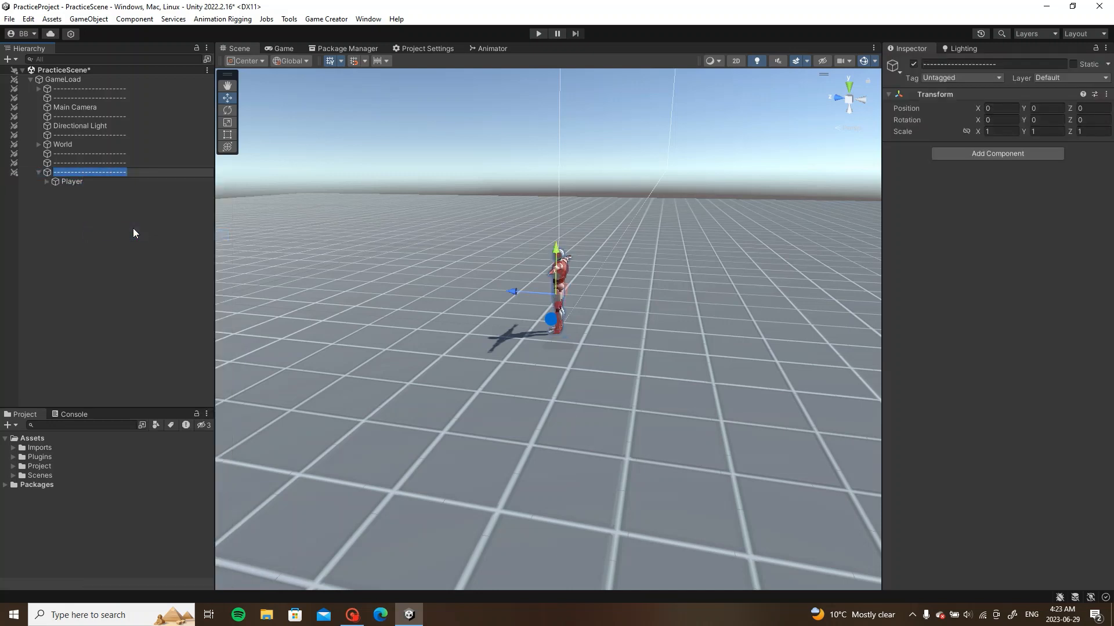
text(PlayerAc)
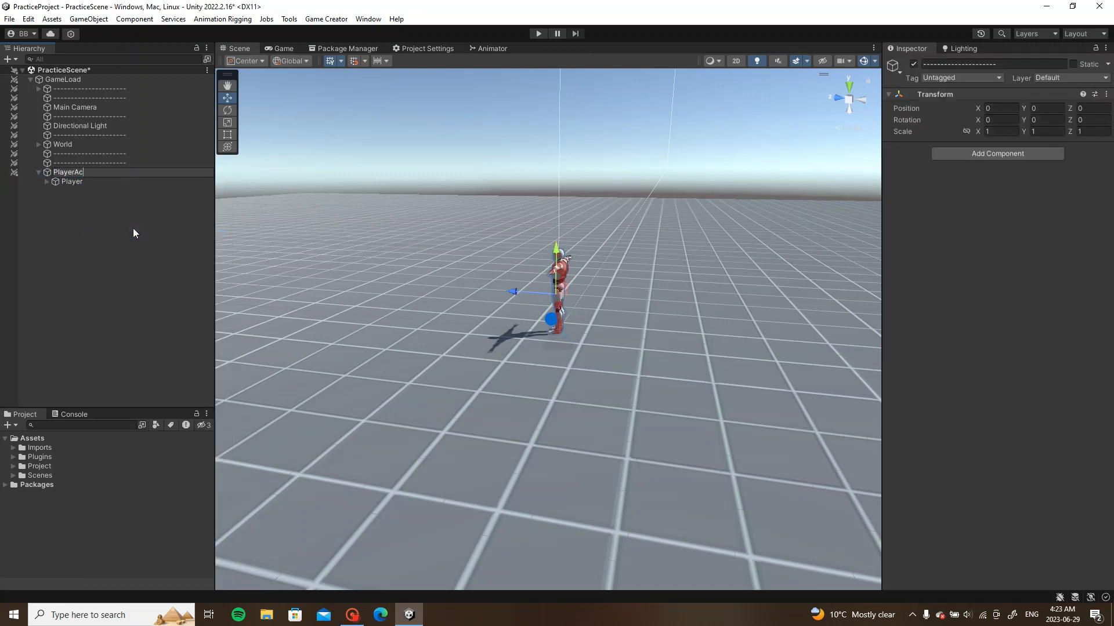
text(count)
key(Return)
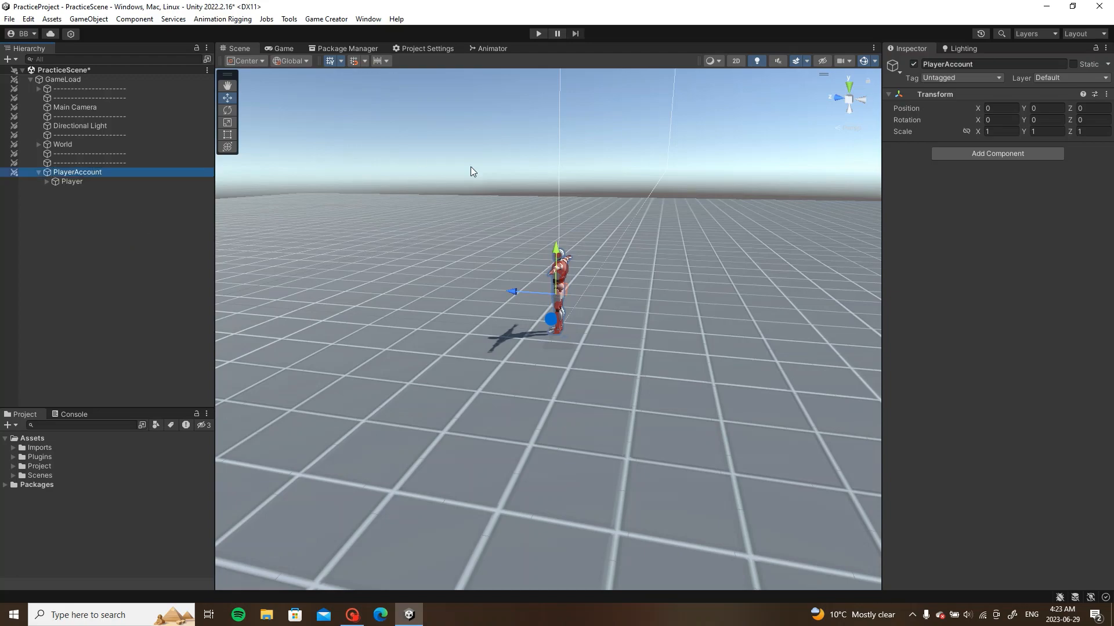
Step: Check the Player from several angles and save the scene
scroll(487, 177, up, 4)
alt+drag(507, 190, 394, 216)
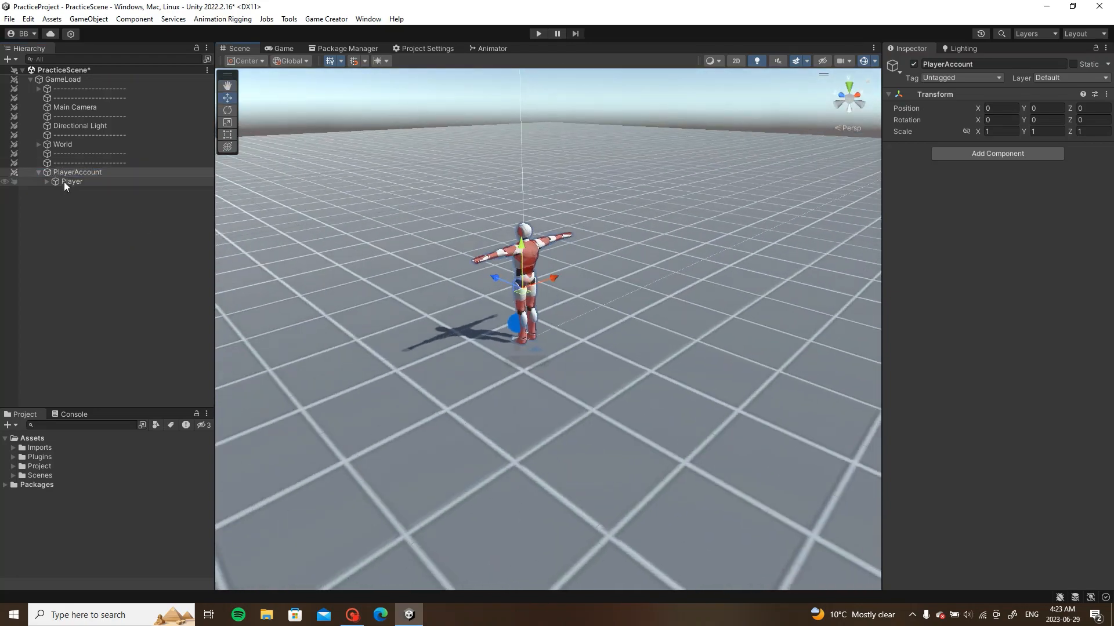
click(64, 182)
alt+drag(554, 230, 452, 232)
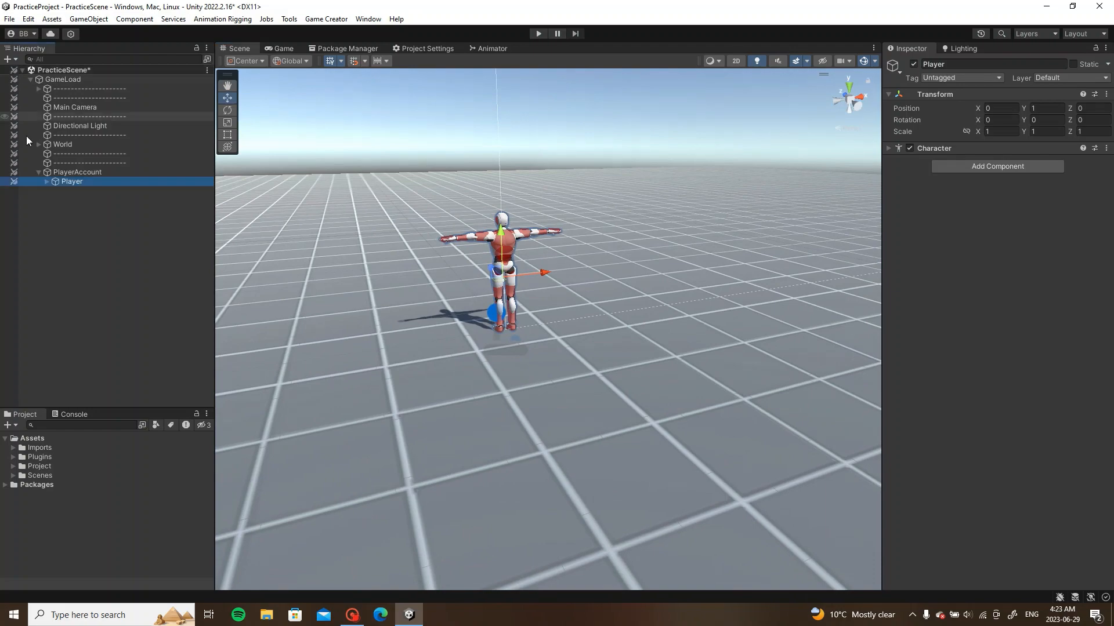
click(74, 263)
key(ctrl+s)
alt+drag(580, 267, 569, 188)
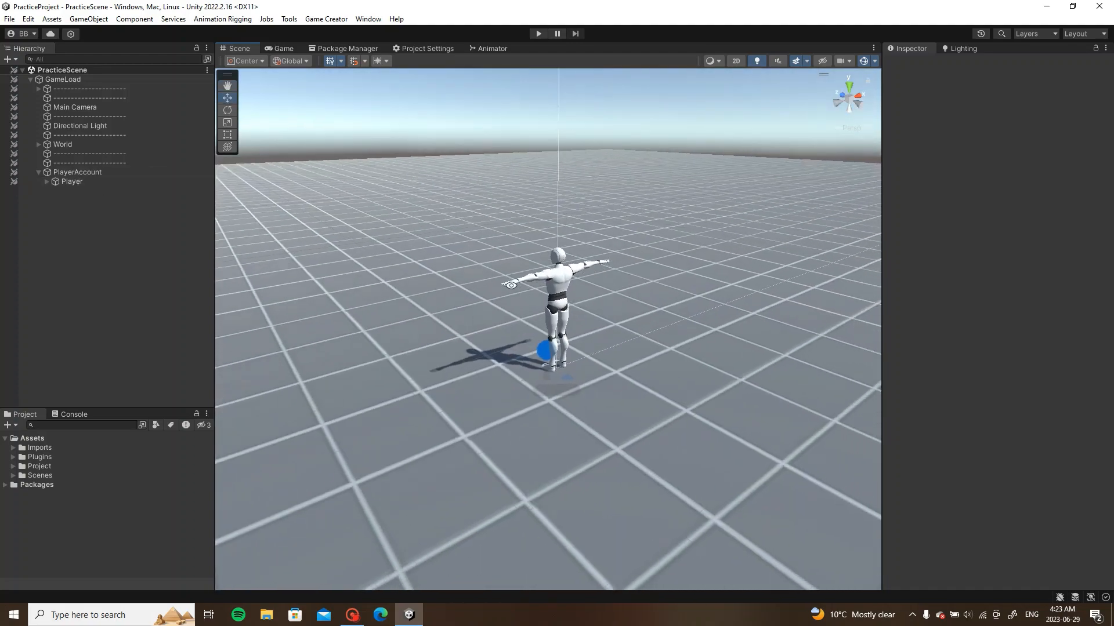
Step: Expand the Player object's children and open its Character component settings
alt+drag(510, 284, 144, 199)
click(81, 182)
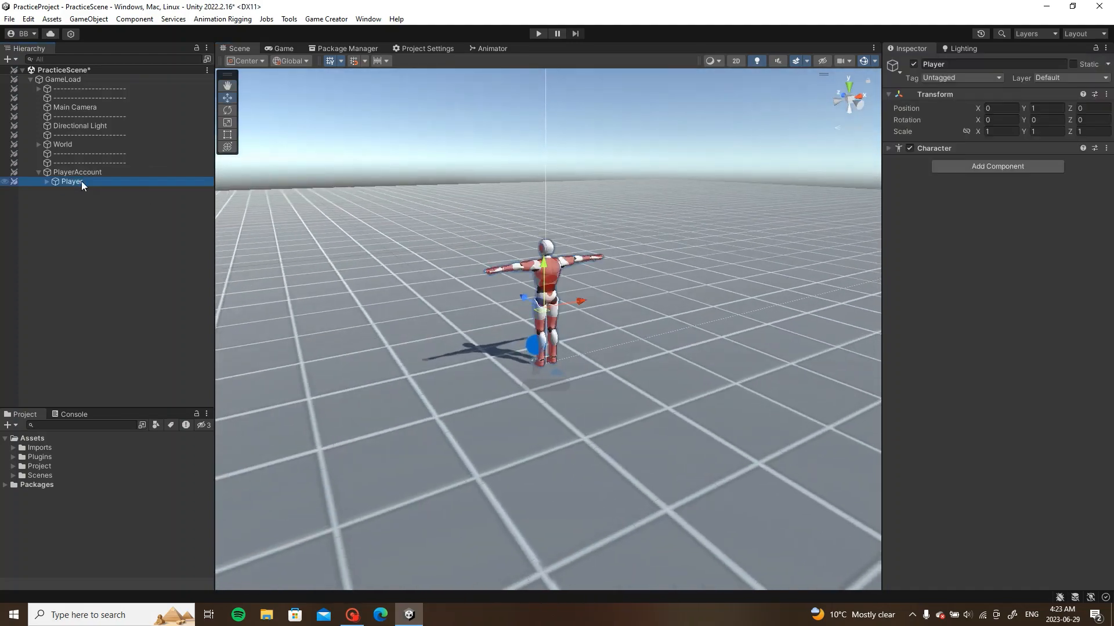
click(46, 182)
click(959, 148)
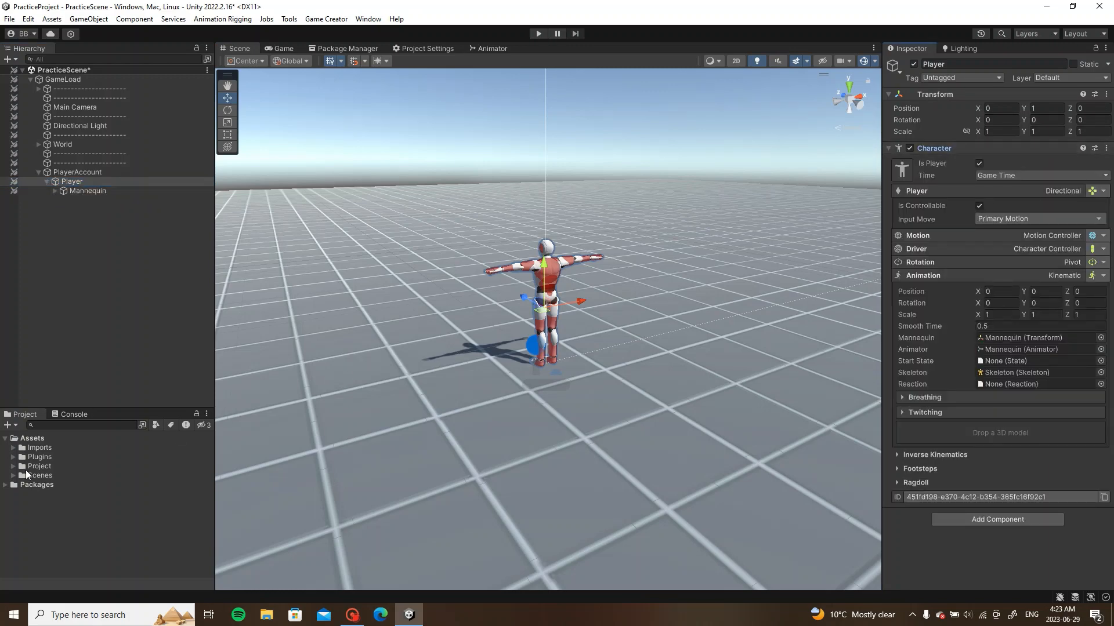
Step: Replace the Player's model with the Character_MercenaryMale_01 prefab from Imports/Assets/PolygonBattleRoyale/Prefabs/Characters
click(14, 448)
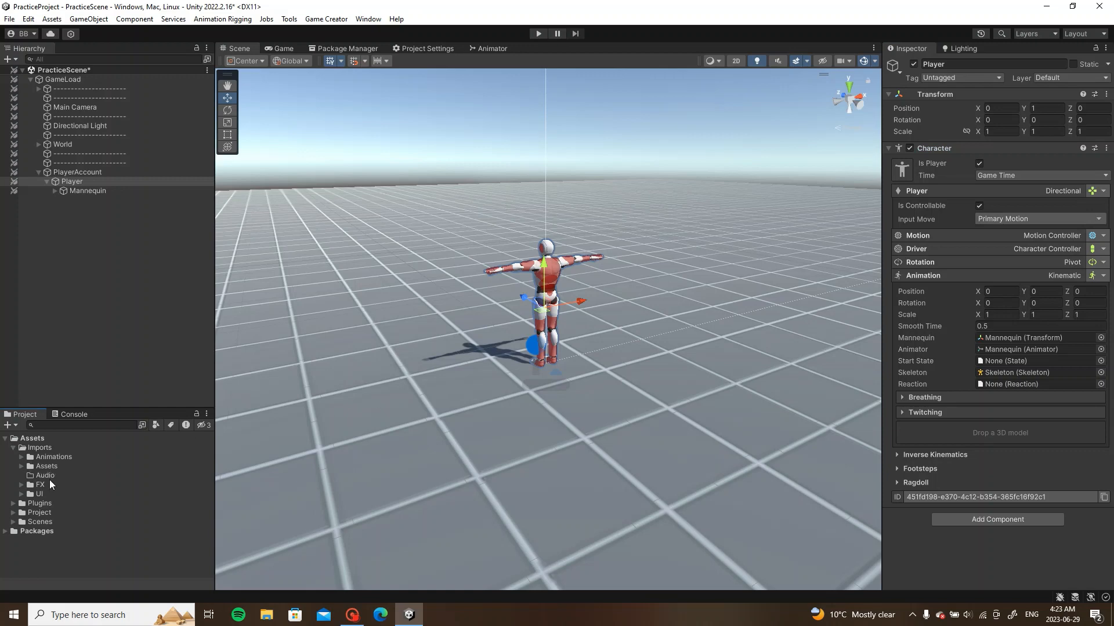
click(21, 466)
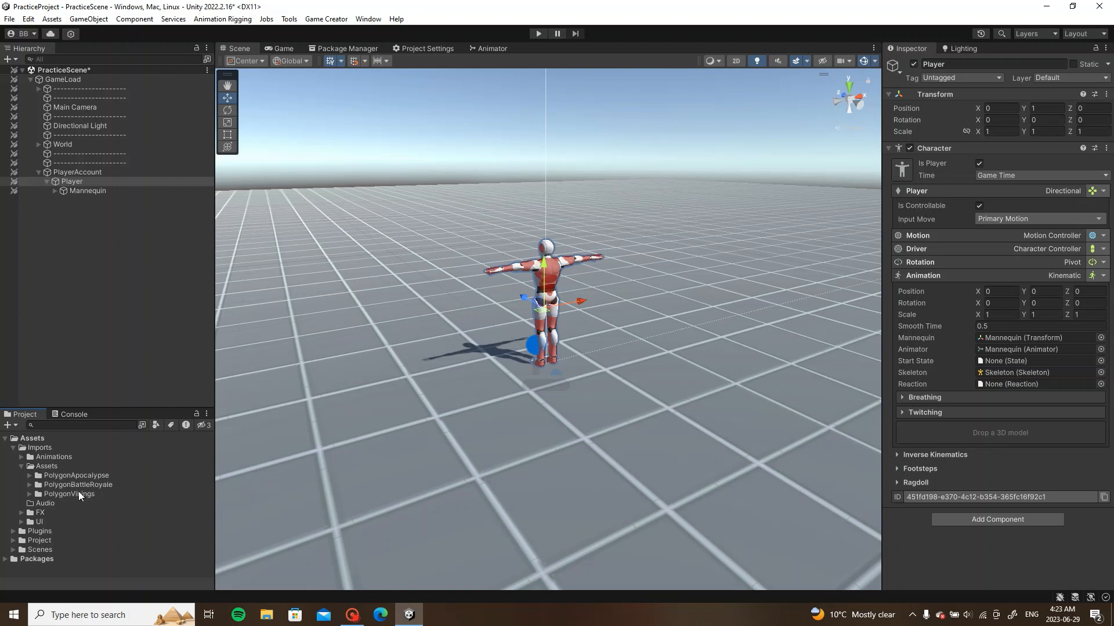
click(30, 485)
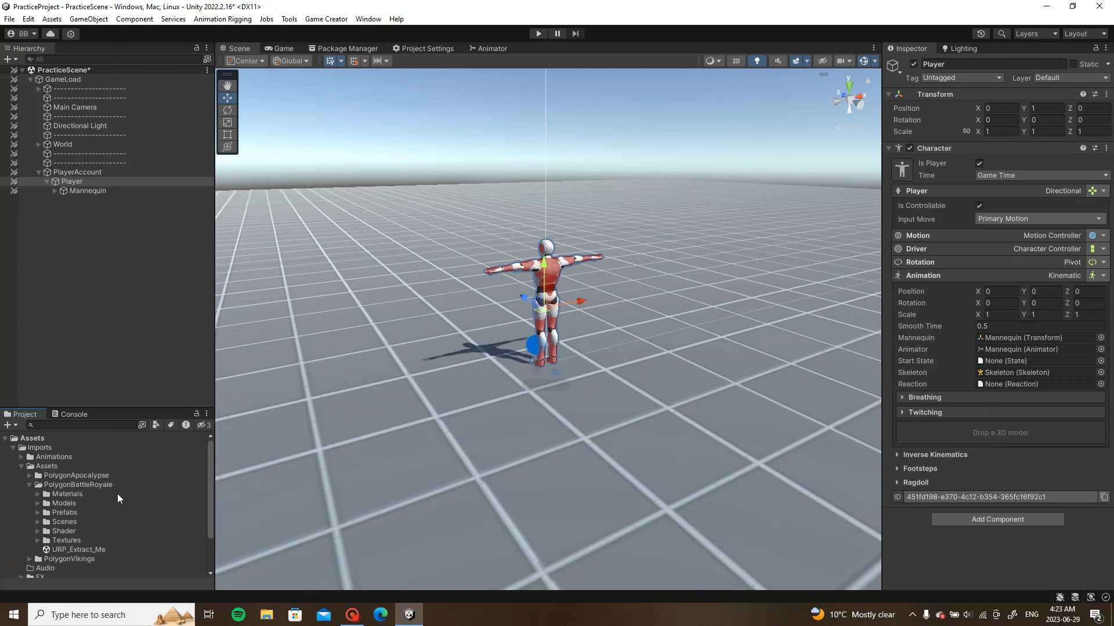
click(38, 513)
scroll(68, 510, down, 1)
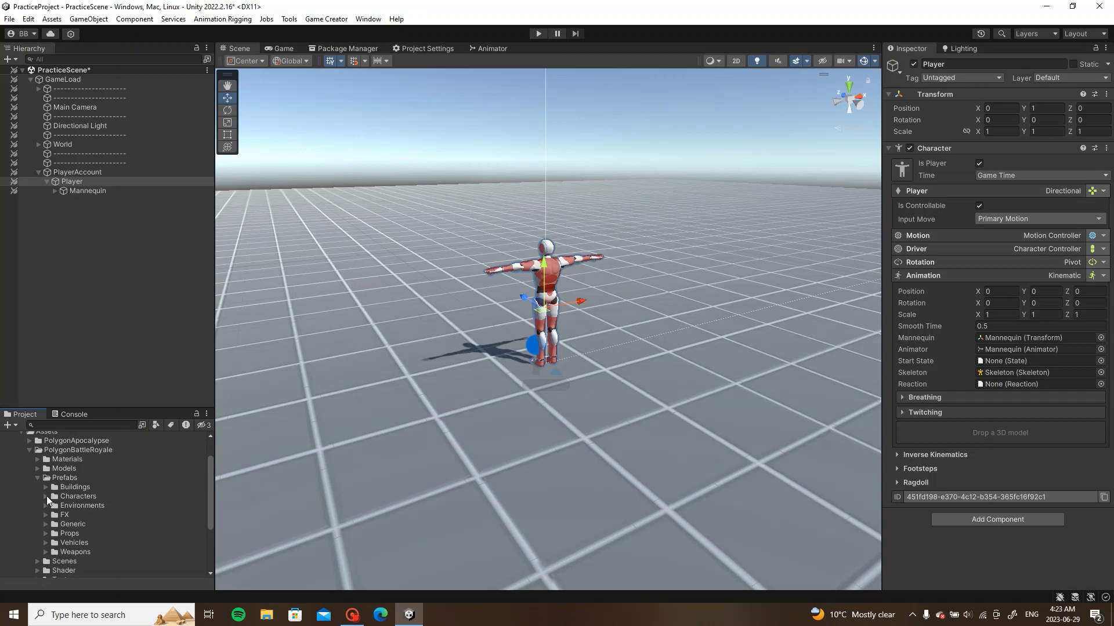
click(47, 496)
scroll(110, 506, down, 3)
scroll(126, 467, down, 2)
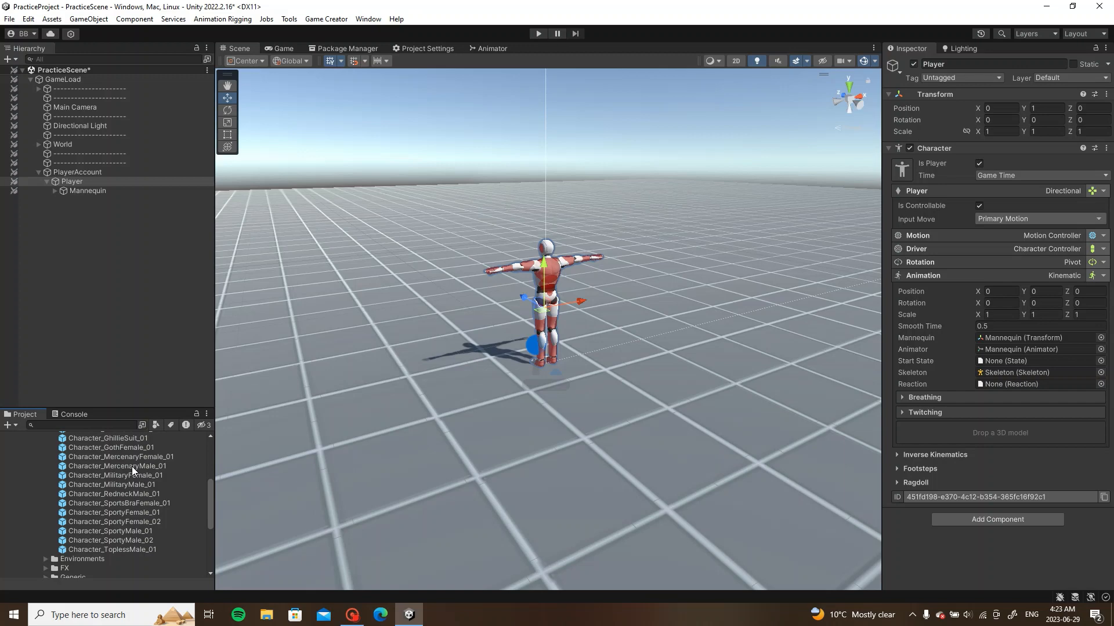
drag(132, 467, 1013, 442)
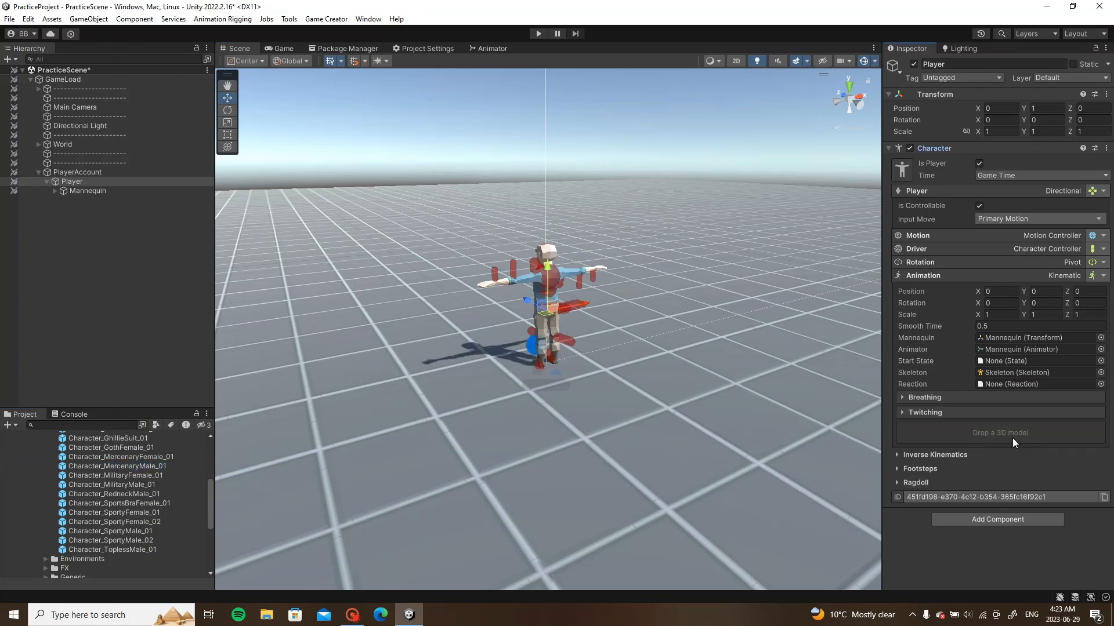
Step: Set the Player character's Skeleton to None and collapse its Animation settings
scroll(620, 368, up, 5)
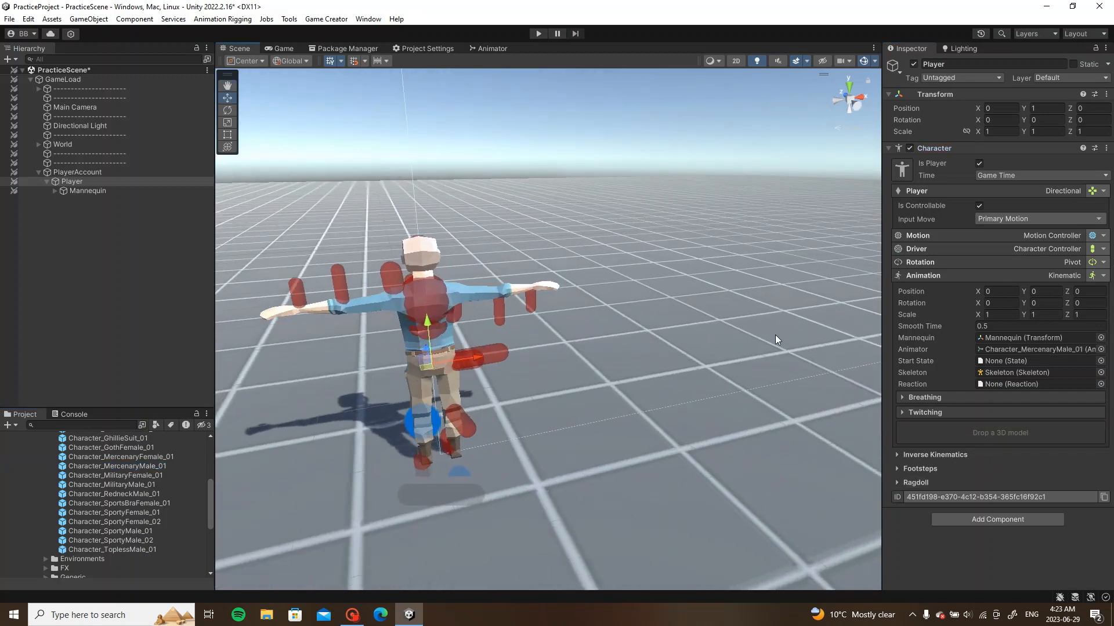
click(1100, 372)
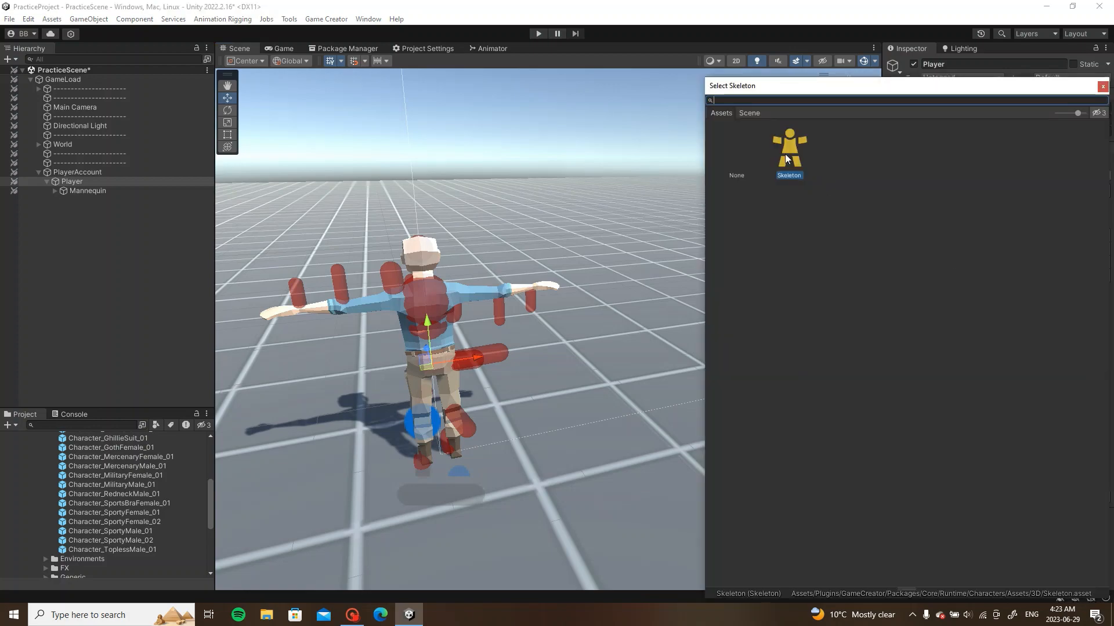
click(751, 149)
alt+drag(556, 293, 595, 296)
alt+drag(836, 298, 800, 302)
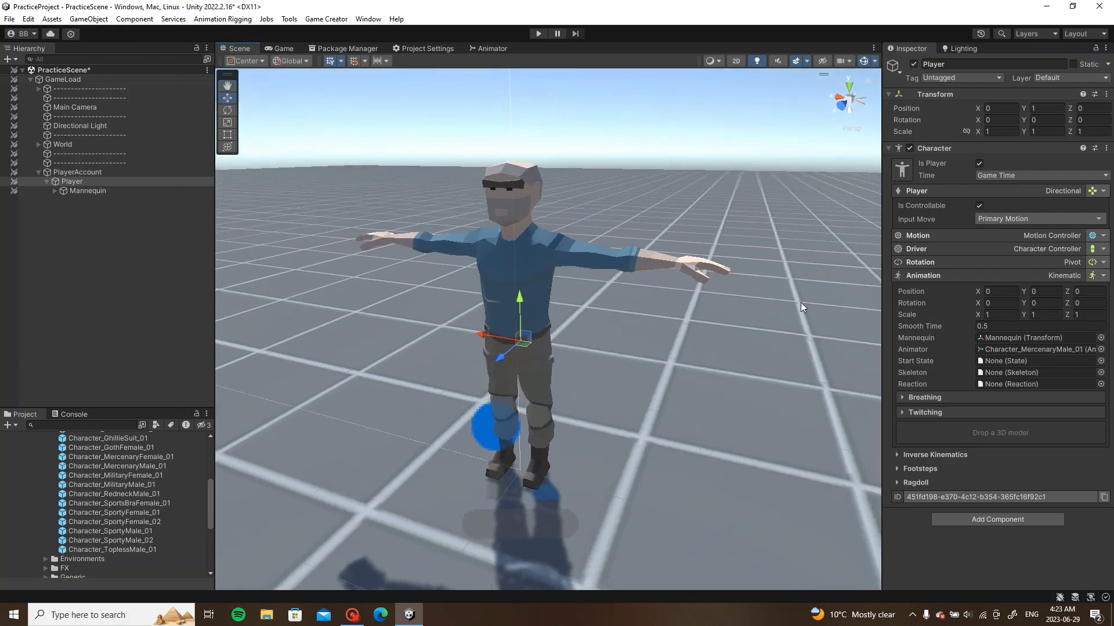
click(941, 276)
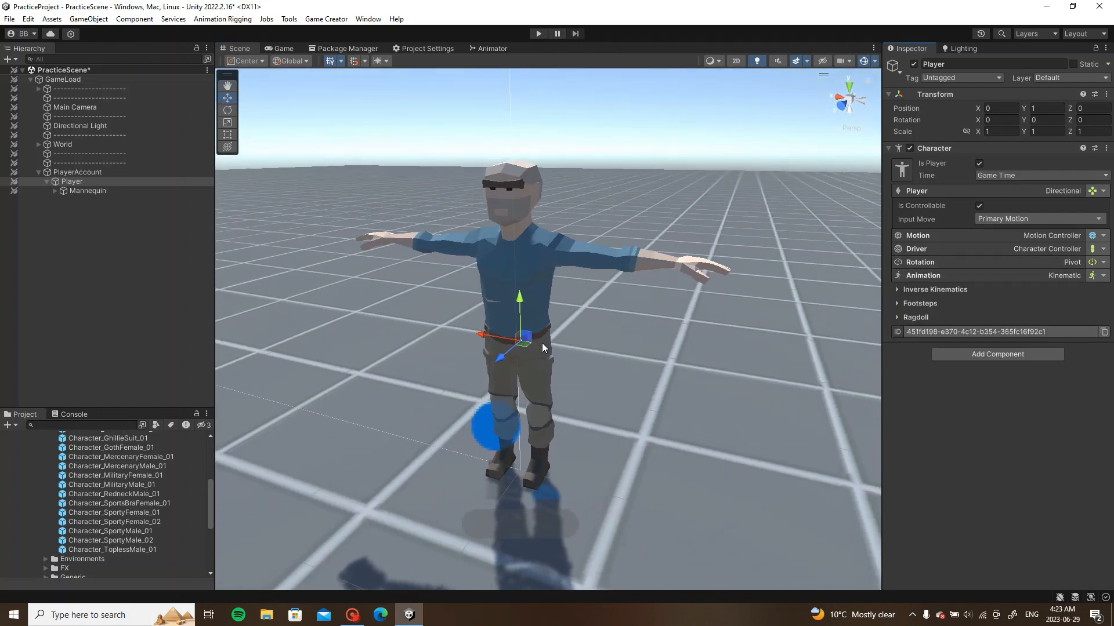
Step: Delete all inactive character meshes and the three female armor attachments under Character_MercenaryMale_01, keeping the active mesh, Root and male armor
scroll(544, 347, down, 2)
click(54, 191)
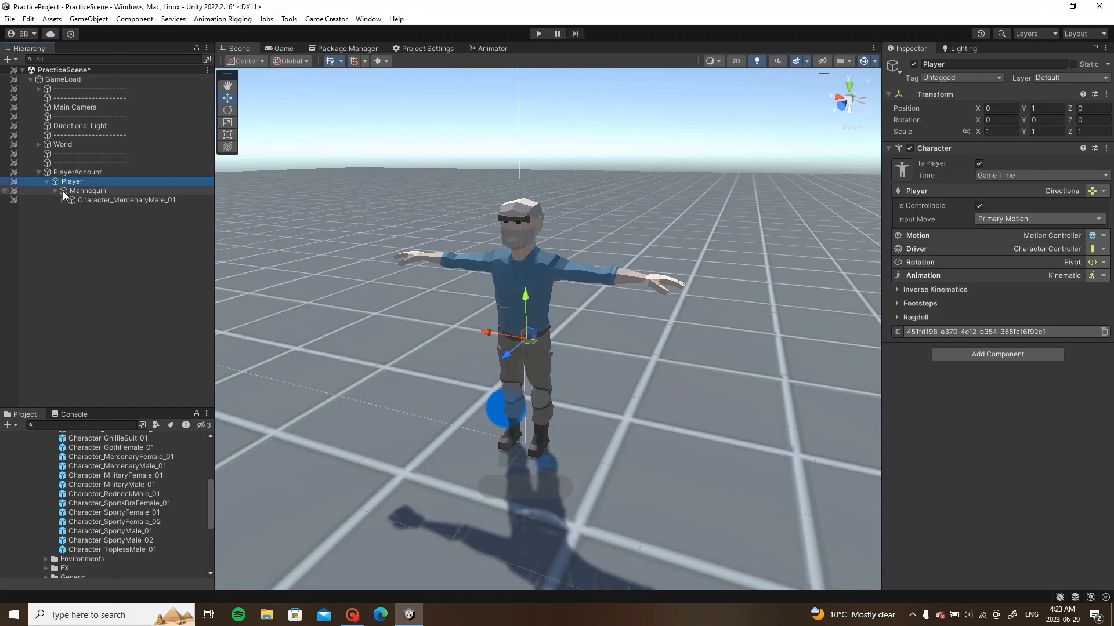
click(63, 200)
click(96, 210)
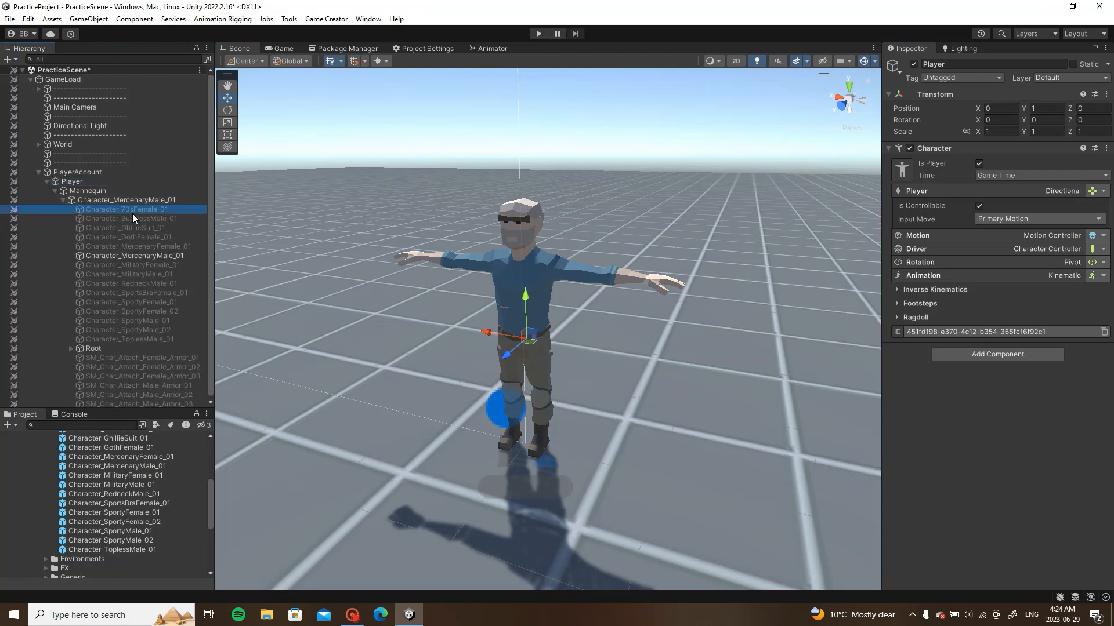
shift+click(147, 247)
ctrl+click(154, 267)
shift+click(159, 337)
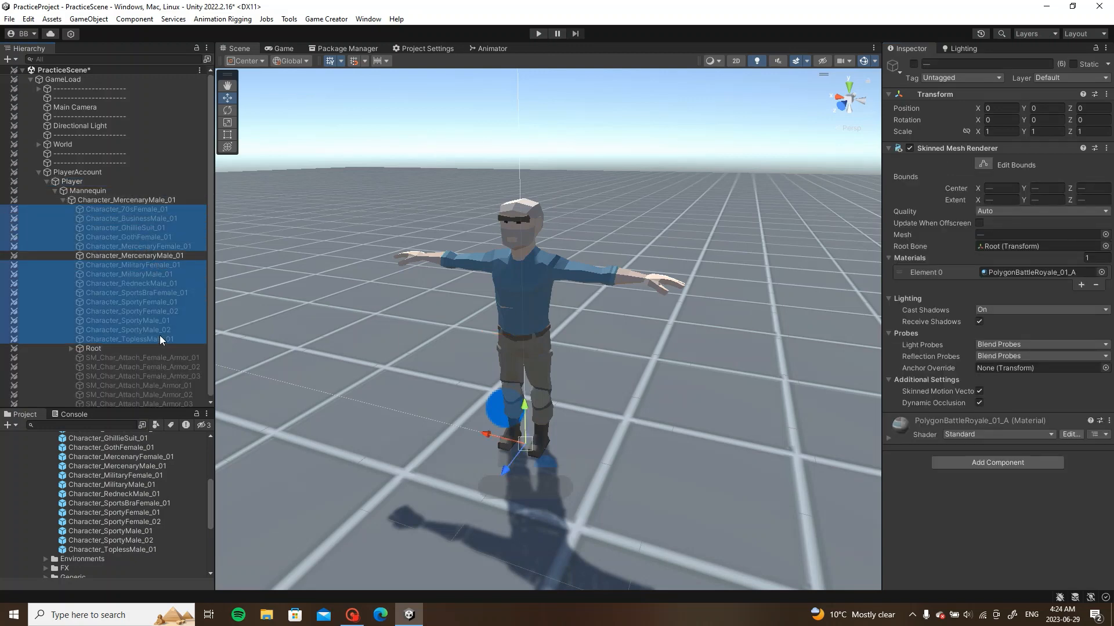
scroll(159, 322, down, 1)
ctrl+click(171, 356)
shift+click(172, 372)
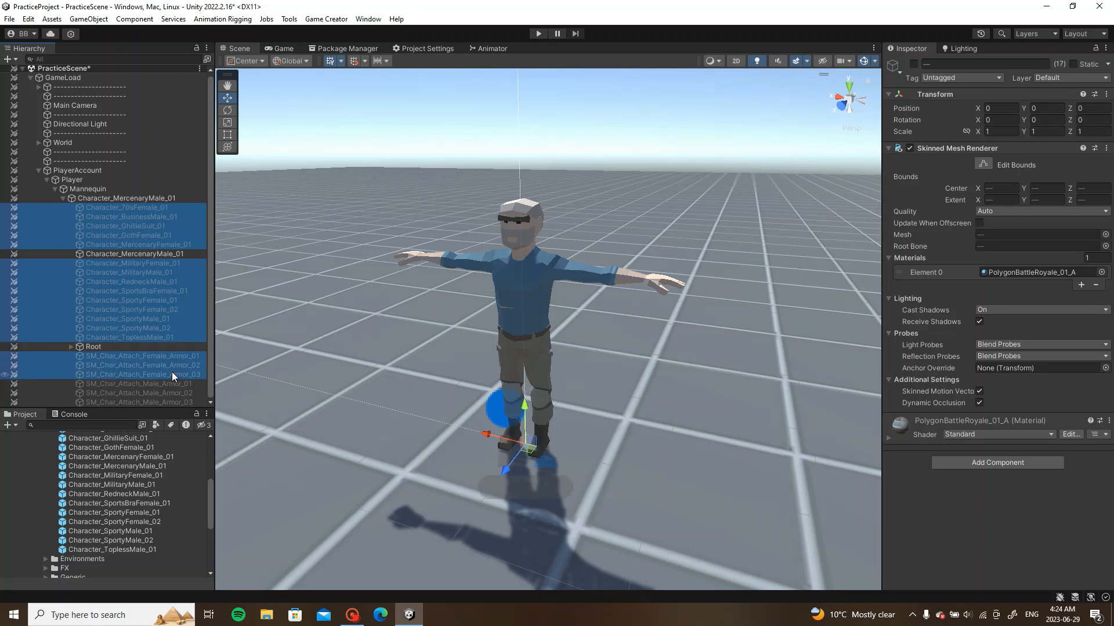
key(Delete)
Step: Preview SM_Char_Attach_Male_Armor_02 and SM_Char_Attach_Male_Armor_03 on the character by activating each one briefly and deactivating it again
click(159, 227)
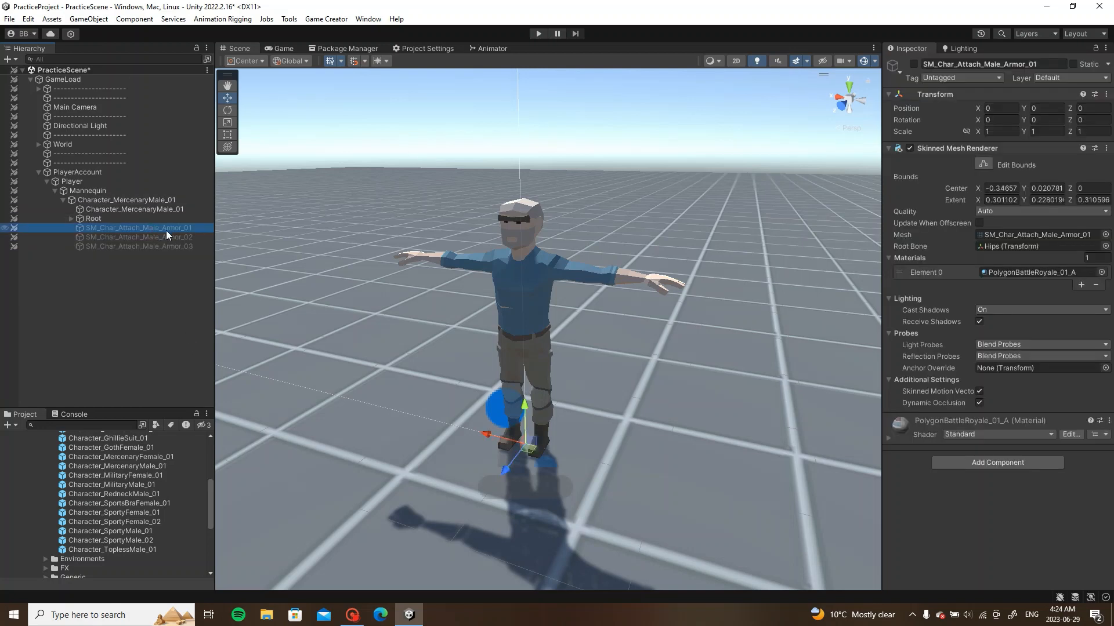
click(203, 234)
key(alt+shift+a)
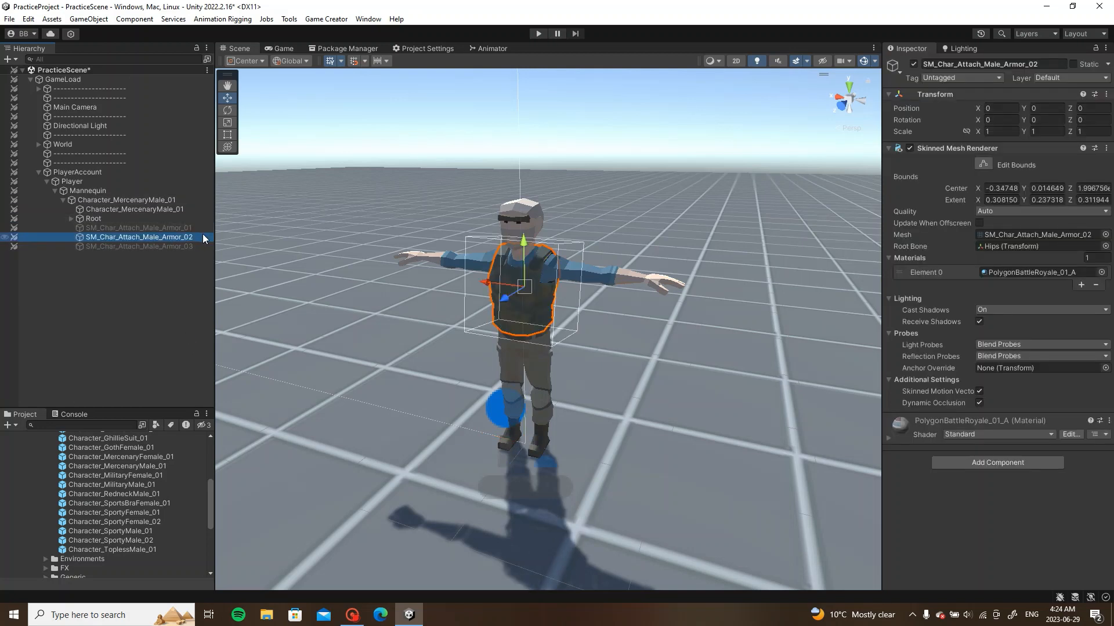
key(alt+shift+a)
click(191, 246)
key(alt+shift+a)
key(alt+shift+a)
alt+drag(368, 258, 511, 249)
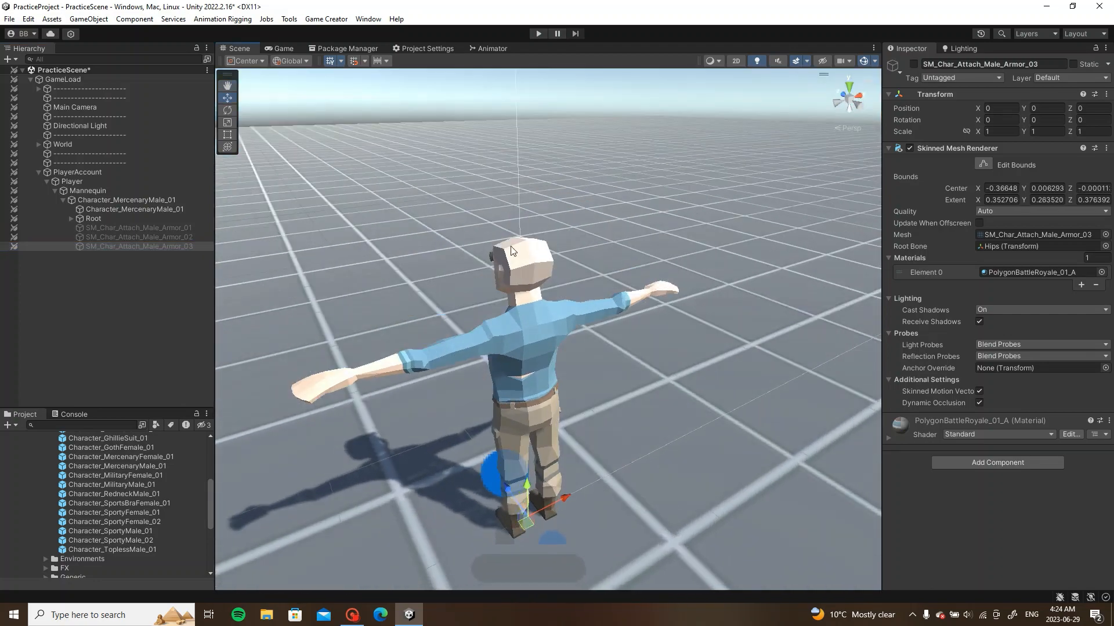
Step: Collapse Character_MercenaryMale_01, Mannequin and Player in the hierarchy and save the scene
alt+drag(525, 304, 360, 267)
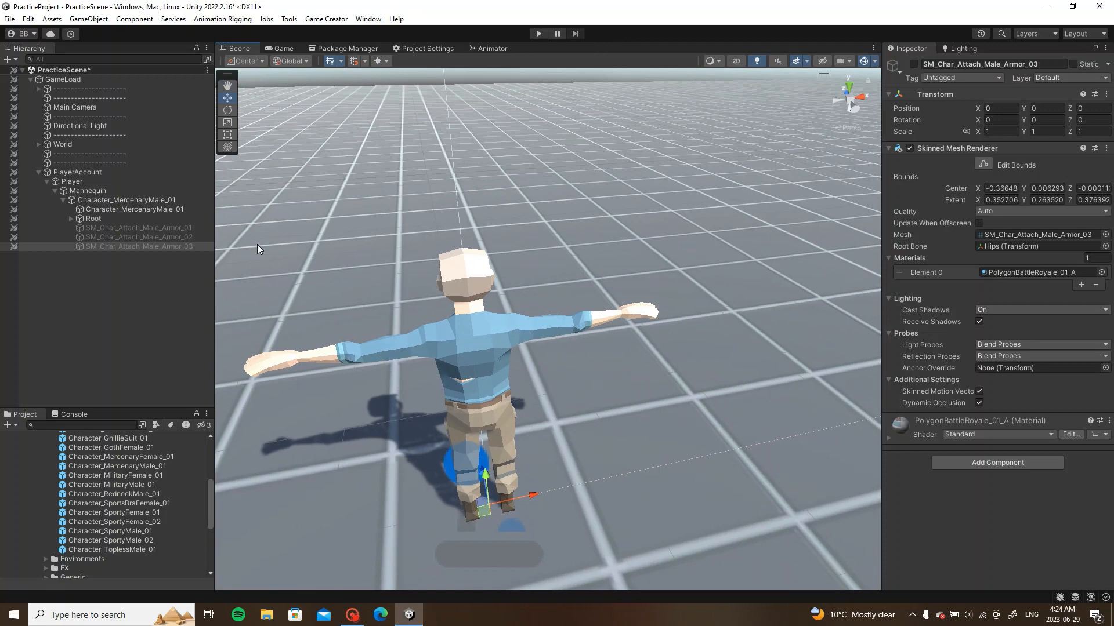
click(62, 201)
click(63, 200)
key(ctrl+s)
alt+drag(568, 304, 499, 293)
click(55, 191)
click(47, 182)
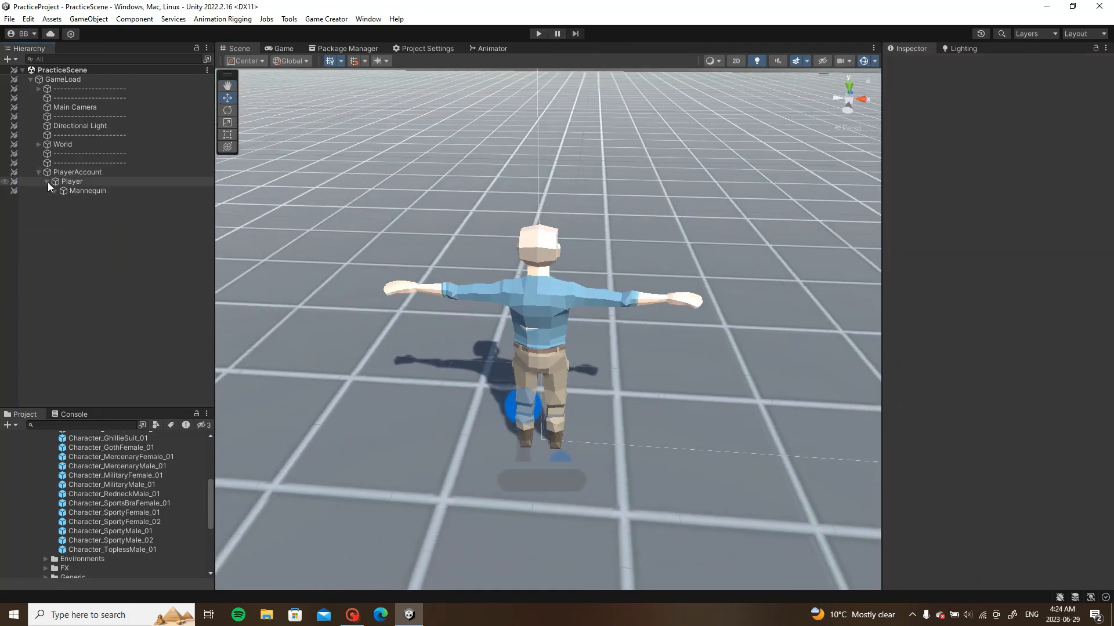
alt+drag(253, 270, 286, 242)
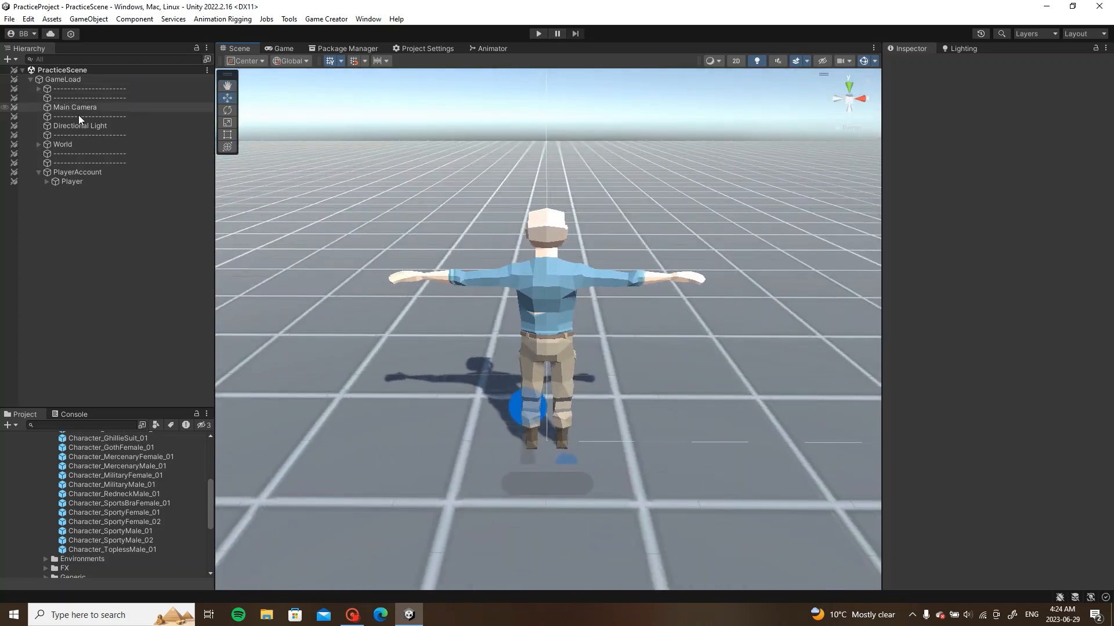
Step: Add a Game Creator Camera Shot under GameLoad and place it directly below Main Camera in the hierarchy
right_click(78, 80)
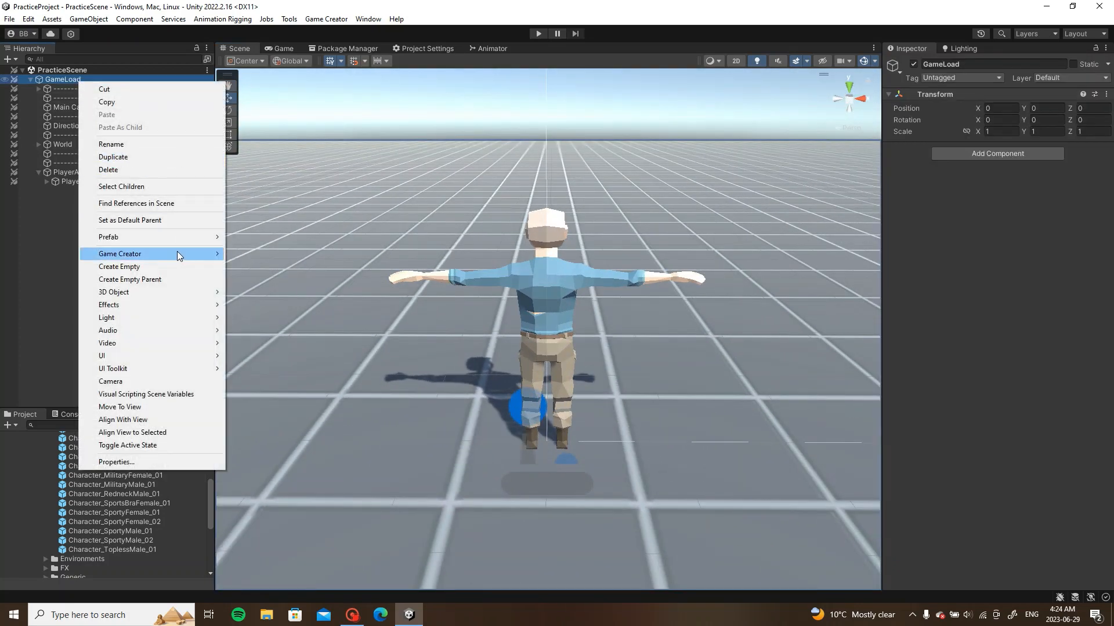
mouse_move(176, 253)
mouse_move(288, 307)
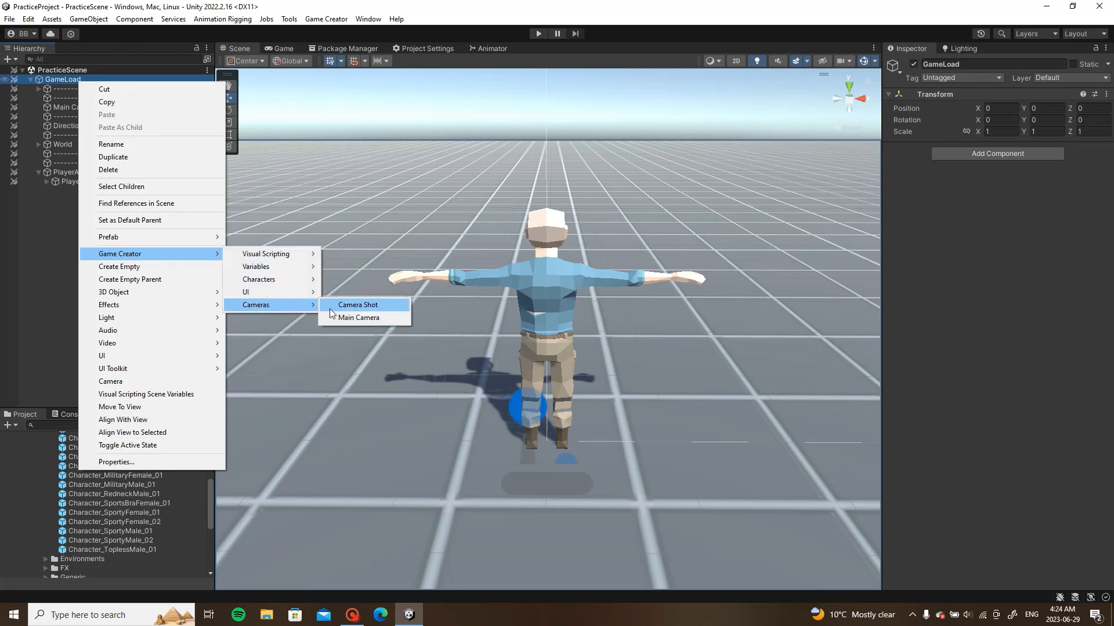
click(355, 306)
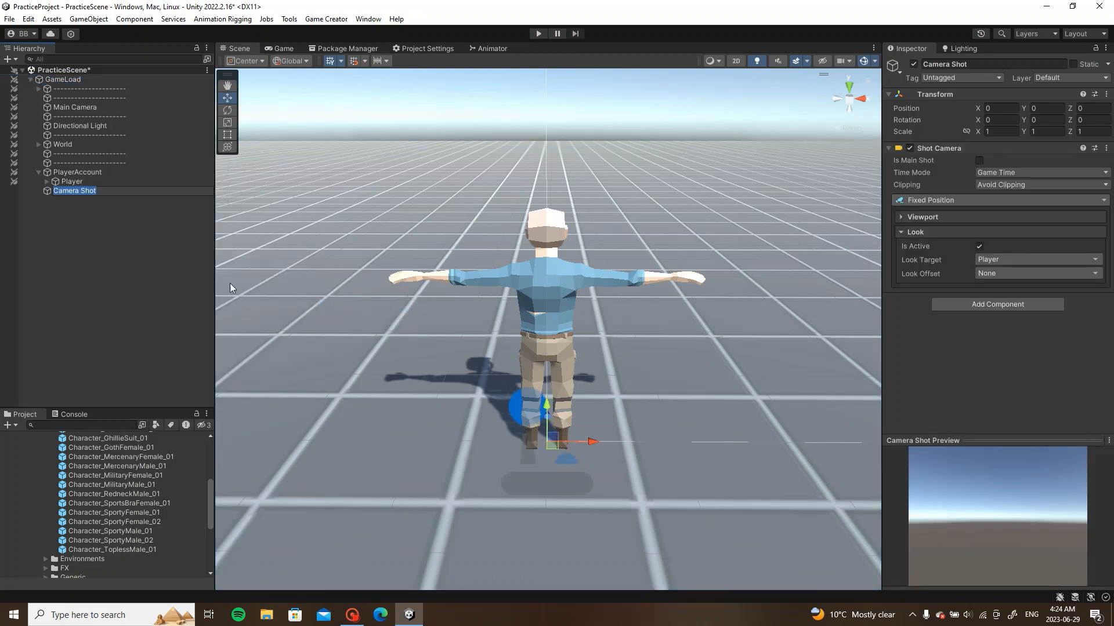
click(158, 268)
drag(86, 191, 95, 110)
scroll(546, 307, down, 4)
alt+drag(544, 308, 686, 306)
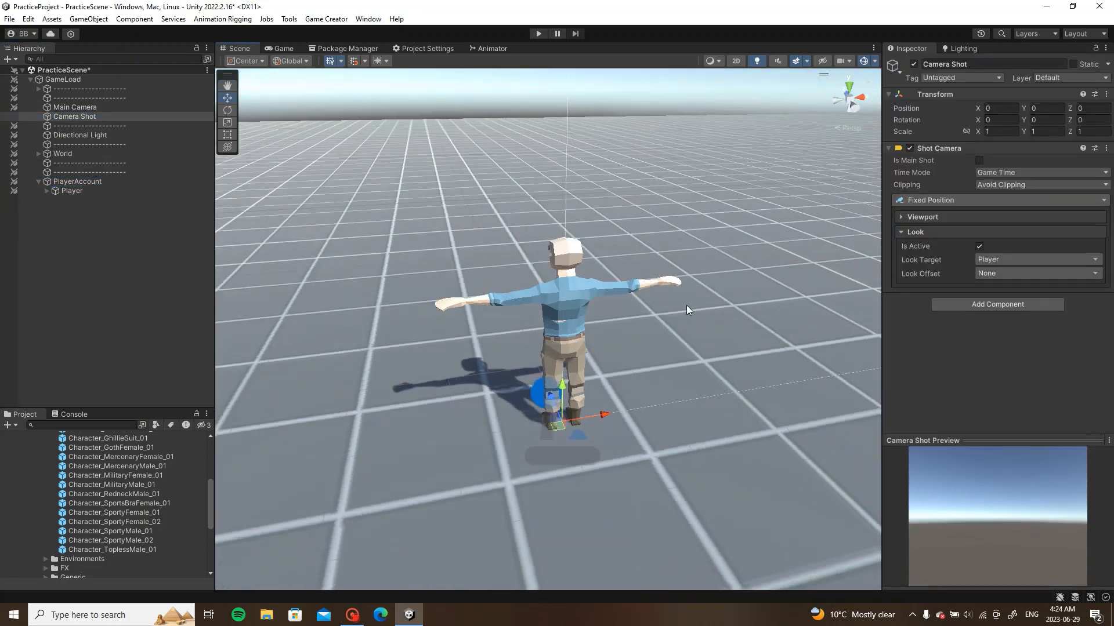
Step: Change the Camera Shot's type to Follow Target and save the scene
click(964, 201)
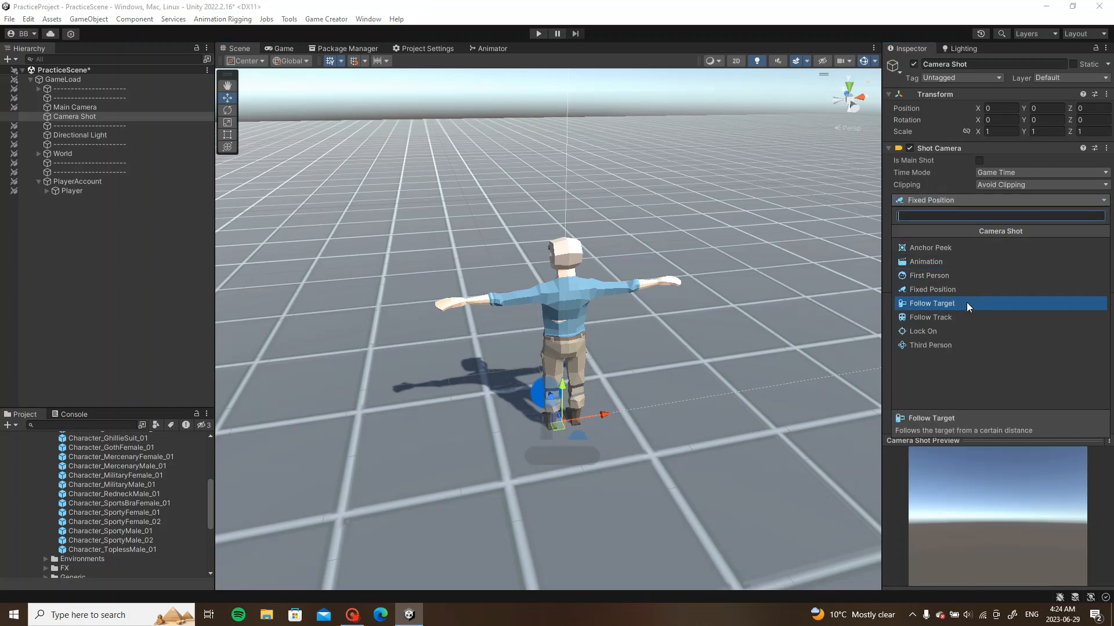
click(966, 302)
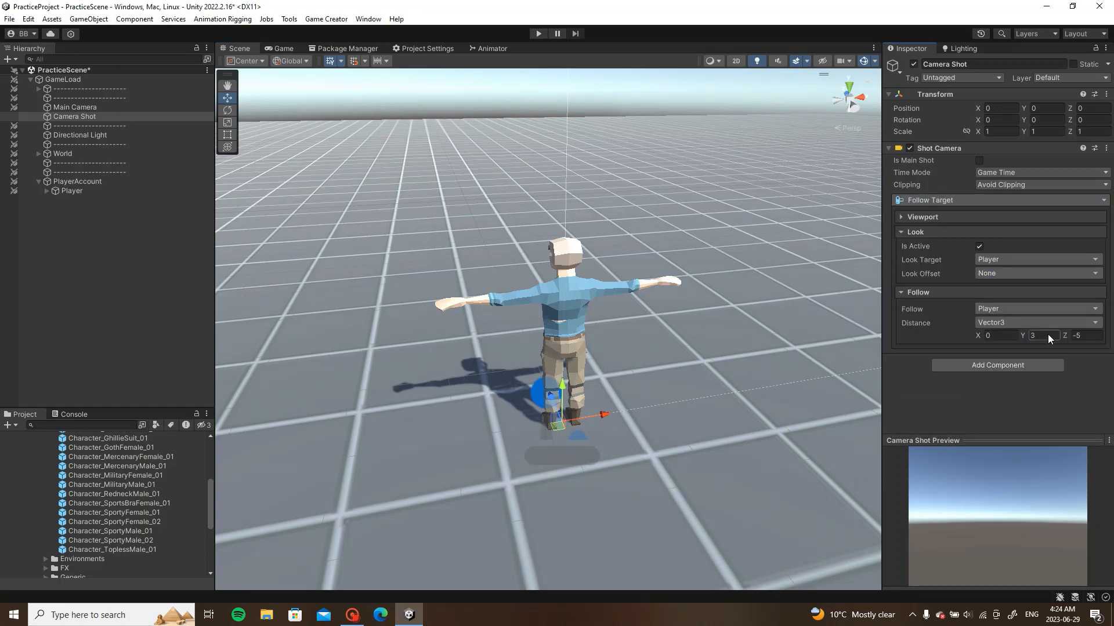
right_drag(440, 277, 458, 276)
key(ctrl+s)
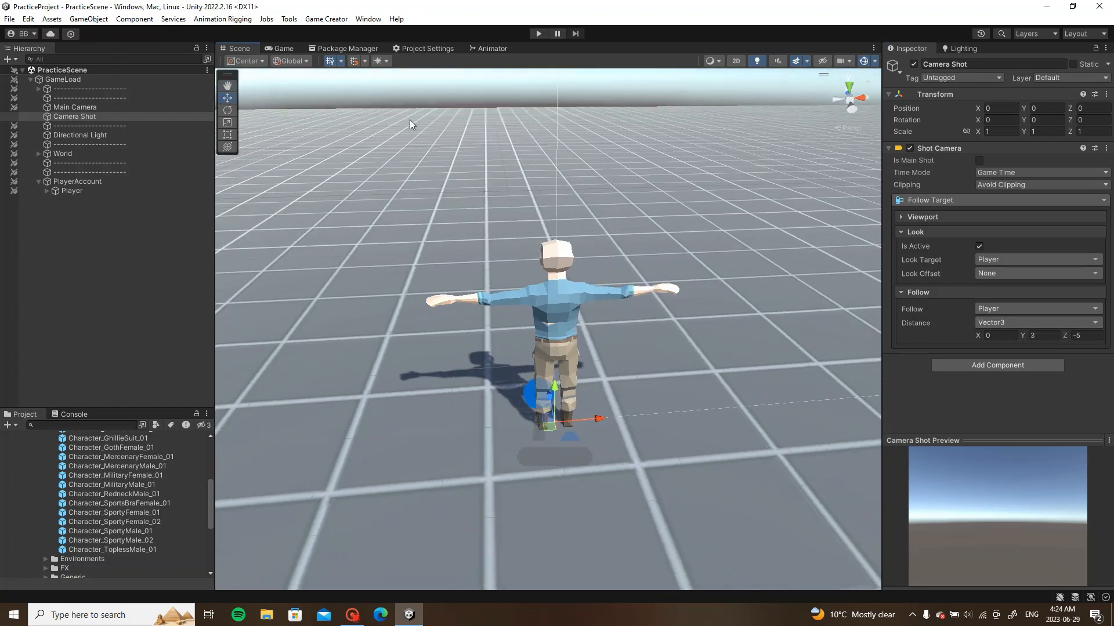
Step: Run the game, try a Camera Shot follow distance of Y 7, copy its Transform component values and stop the game
click(285, 49)
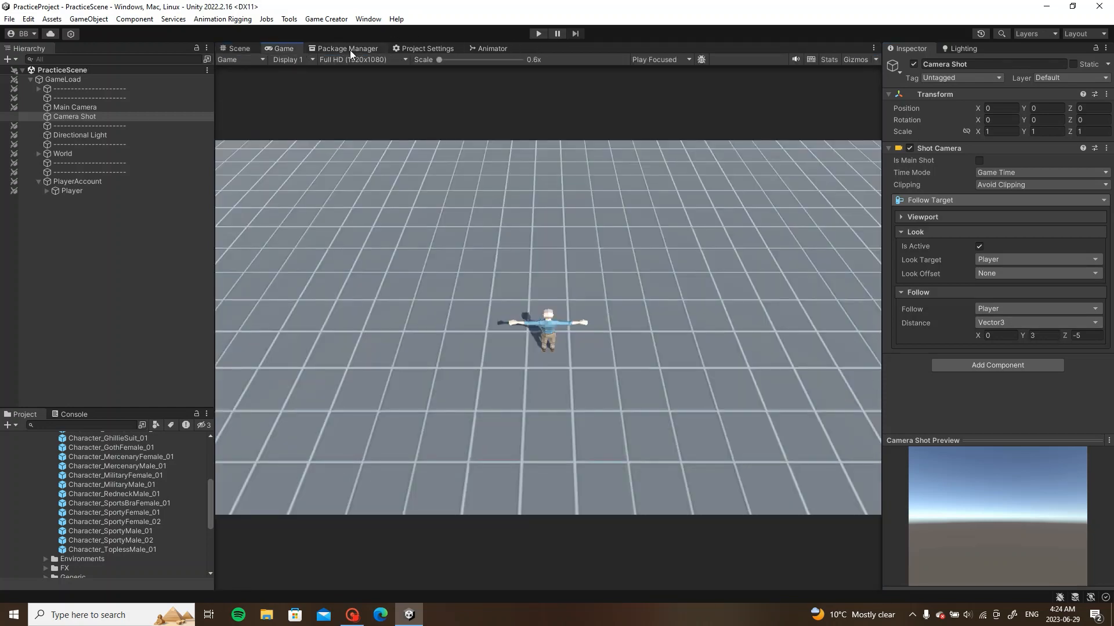
click(536, 34)
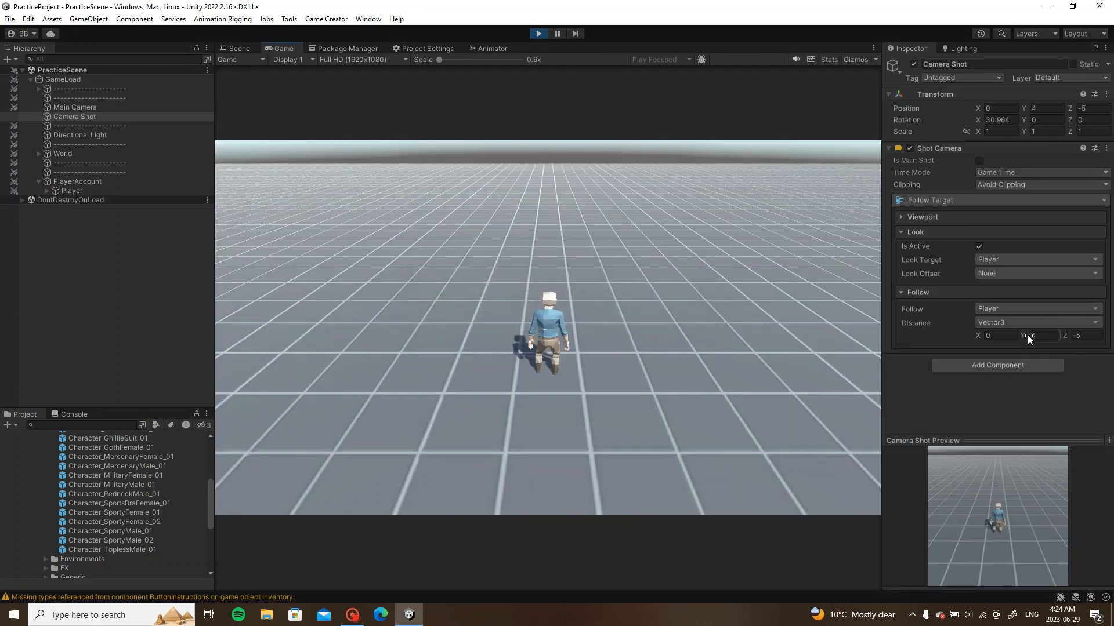
drag(1028, 335, 1053, 337)
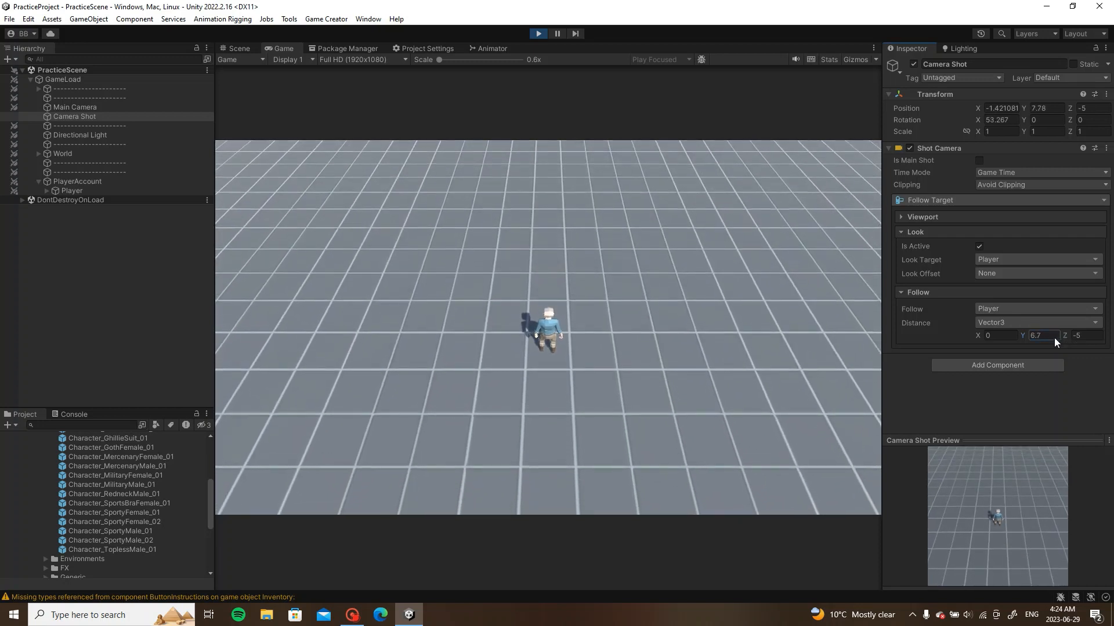
text(7)
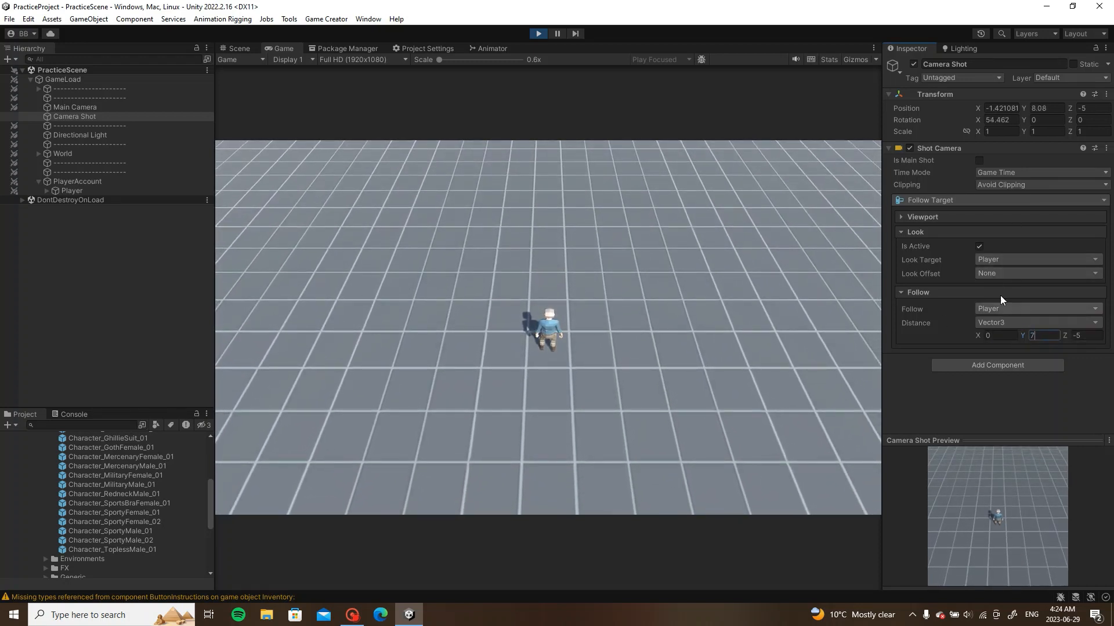
right_click(1035, 100)
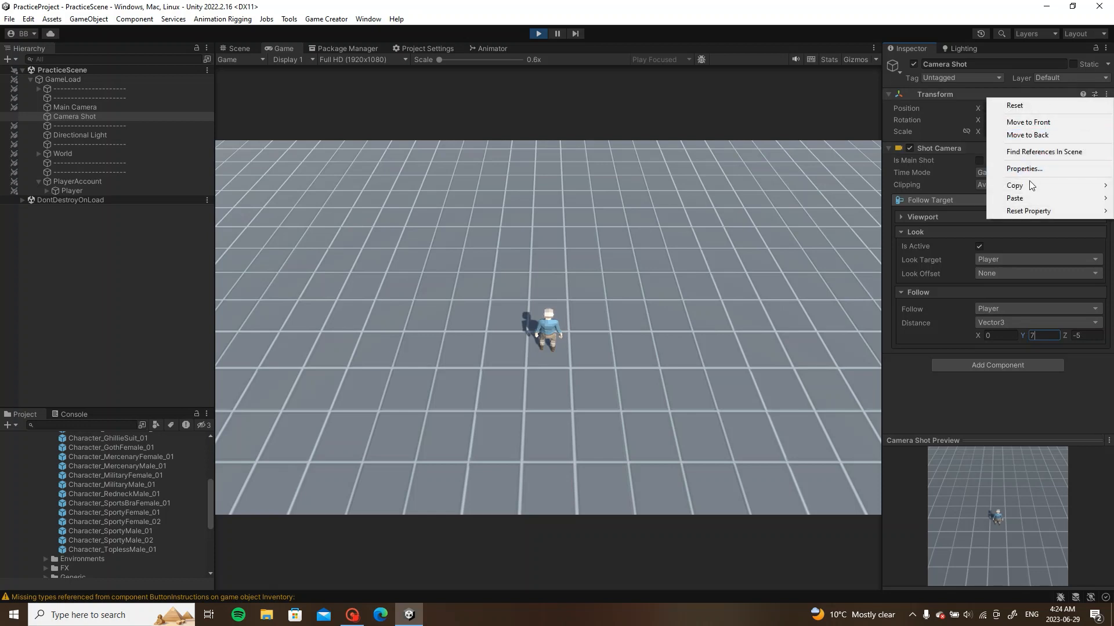
mouse_move(1029, 184)
click(946, 242)
key(ctrl+p)
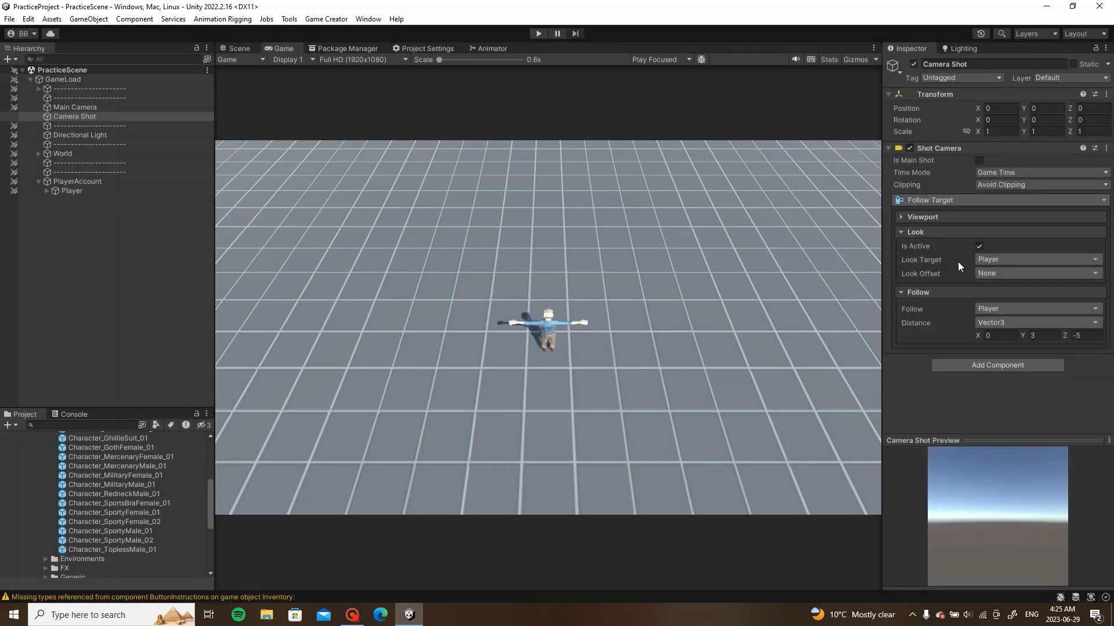
Step: Set the Camera Shot's Follow Distance Y to 7 outside play mode
click(1044, 335)
text(7)
key(Return)
Step: Paste the copied Transform values onto both Main Camera and Camera Shot, check the Game view and save the scene
ctrl+click(106, 109)
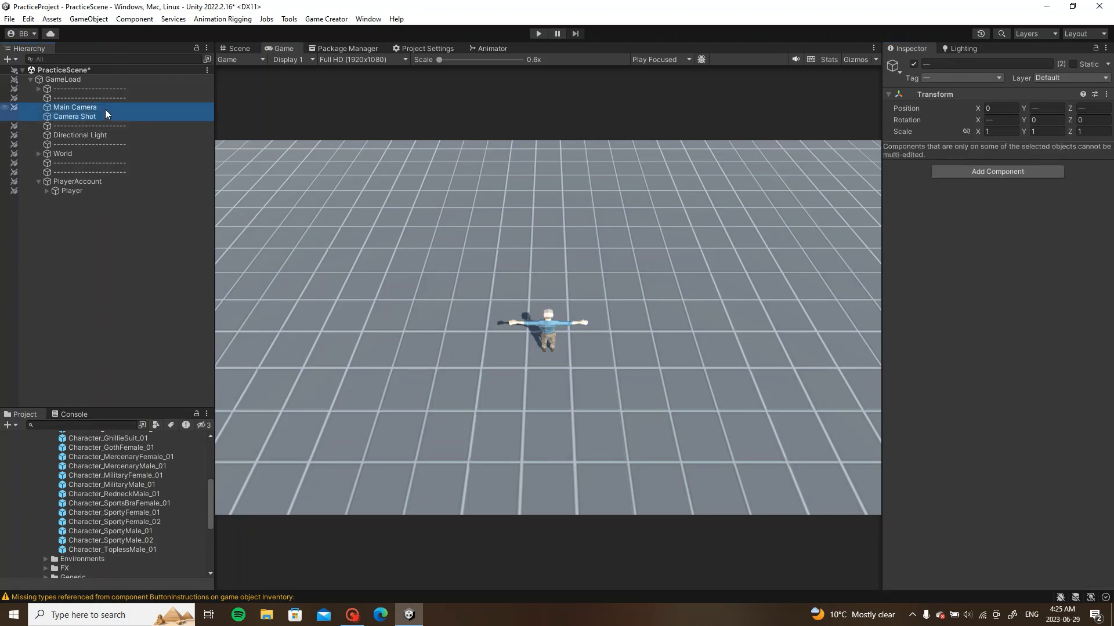
right_click(1032, 94)
mouse_move(1031, 197)
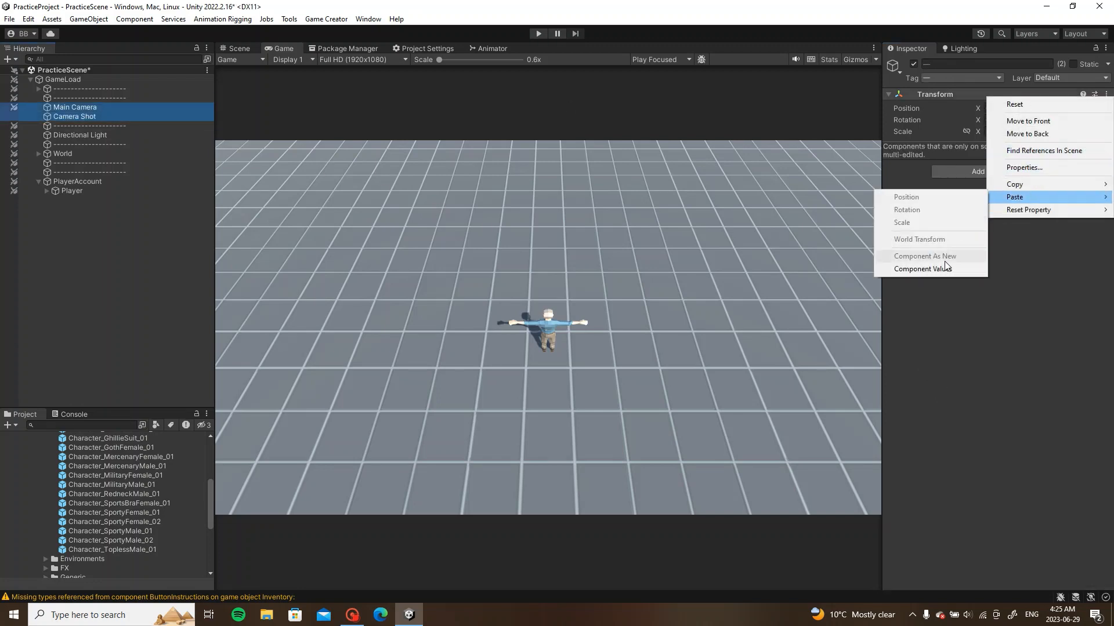
click(941, 268)
click(97, 107)
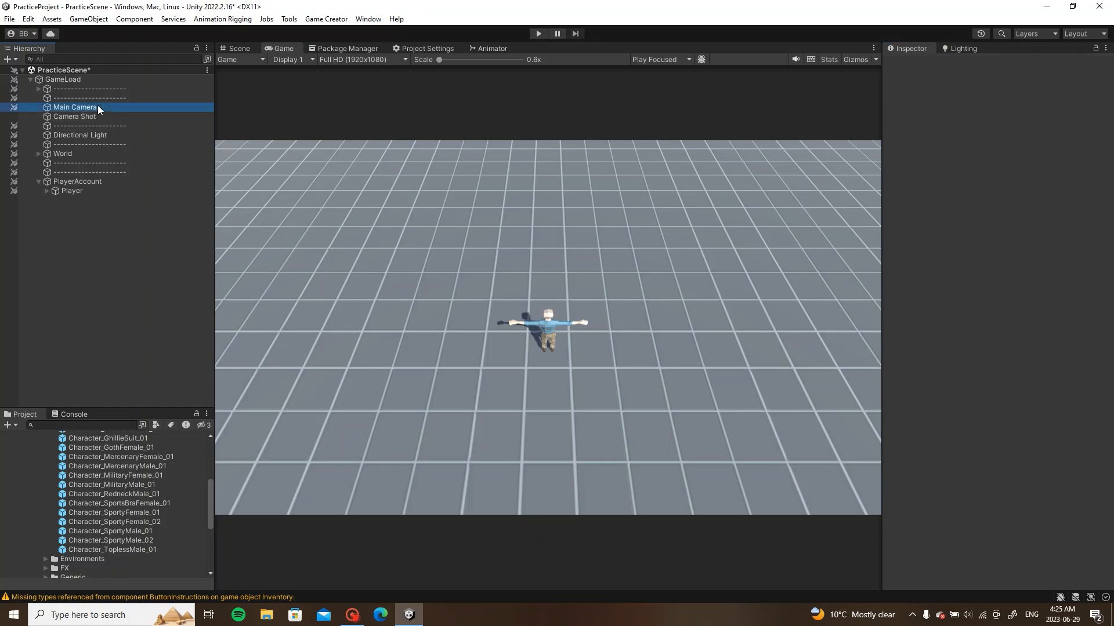
click(99, 117)
click(238, 48)
click(281, 48)
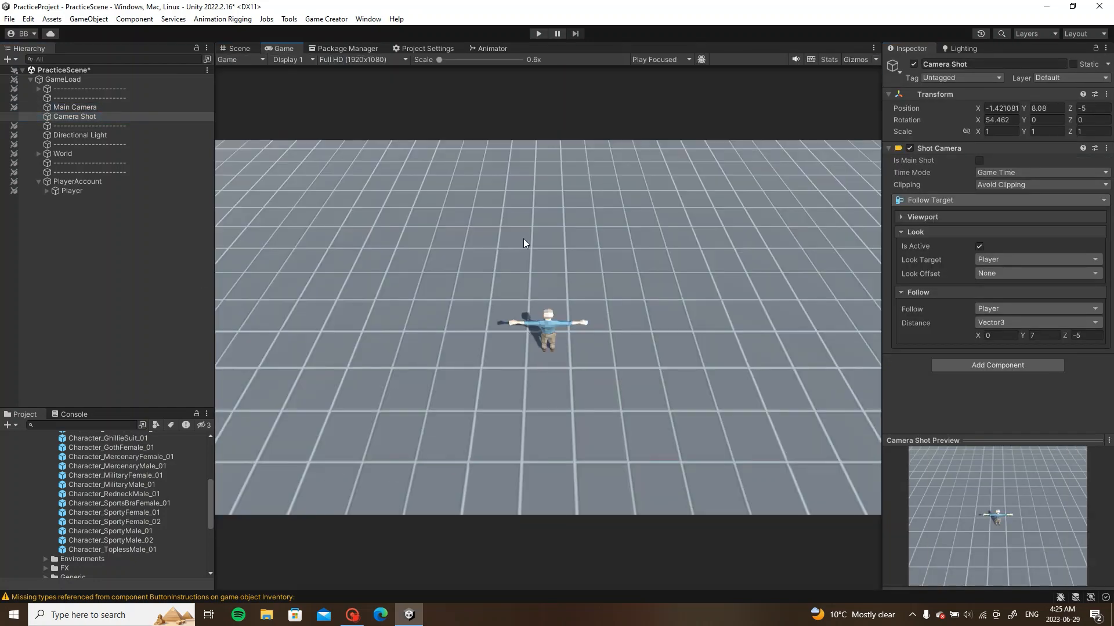
click(248, 52)
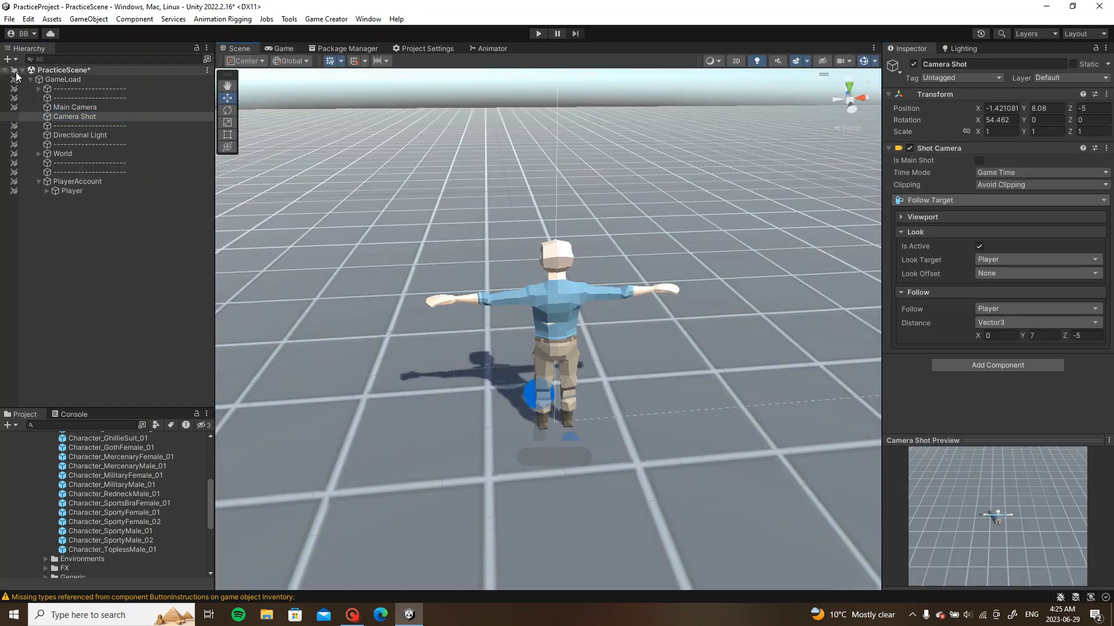
click(81, 292)
key(ctrl+s)
Step: Collapse PlayerAccount in the hierarchy, narrow the Inspector and slightly widen the Hierarchy and Project panels
alt+drag(557, 319, 527, 326)
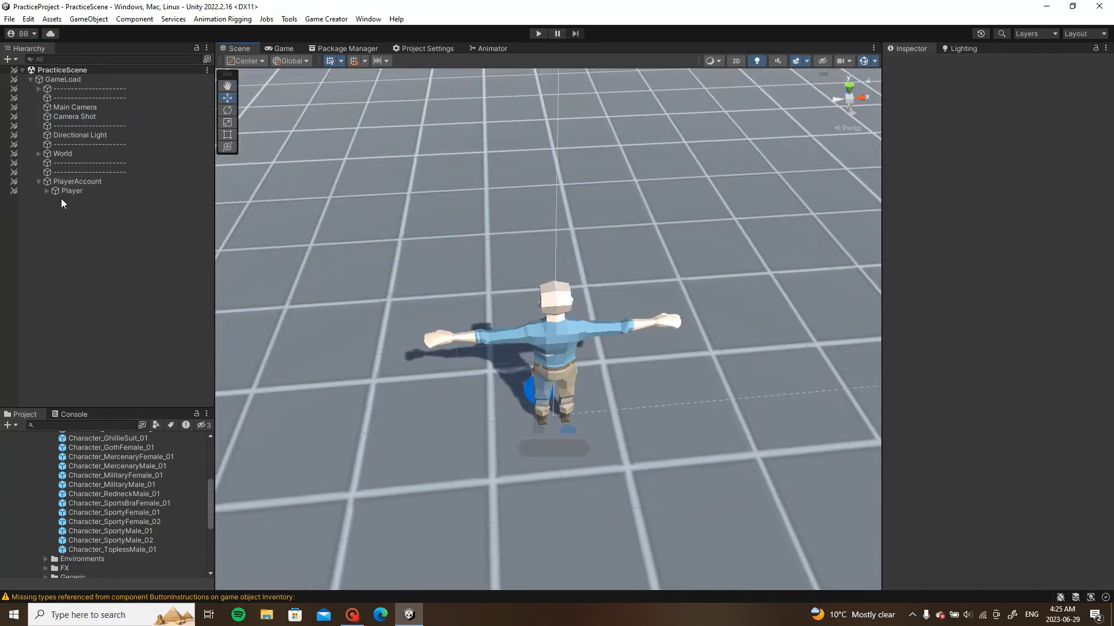
click(38, 182)
scroll(622, 314, down, 3)
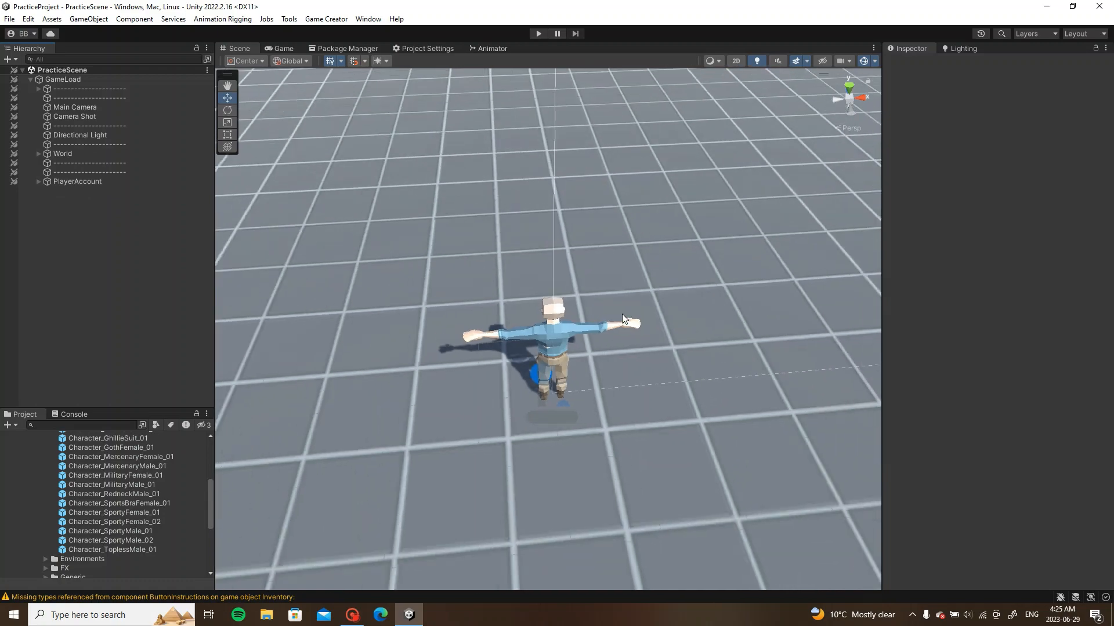
alt+drag(622, 314, 439, 243)
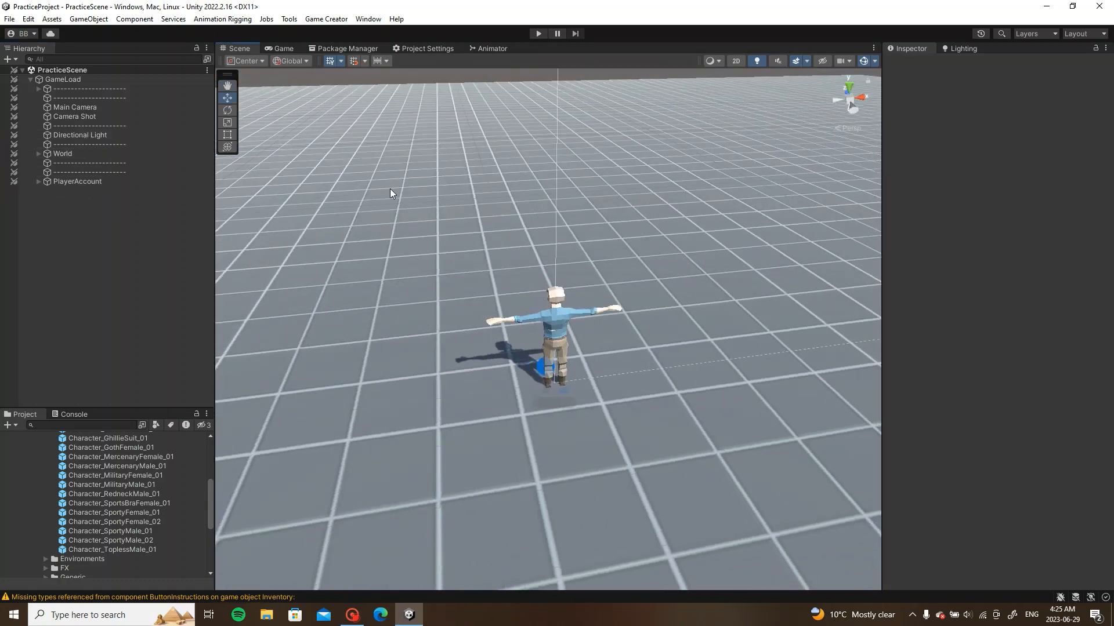
alt+drag(389, 189, 667, 243)
drag(882, 260, 920, 260)
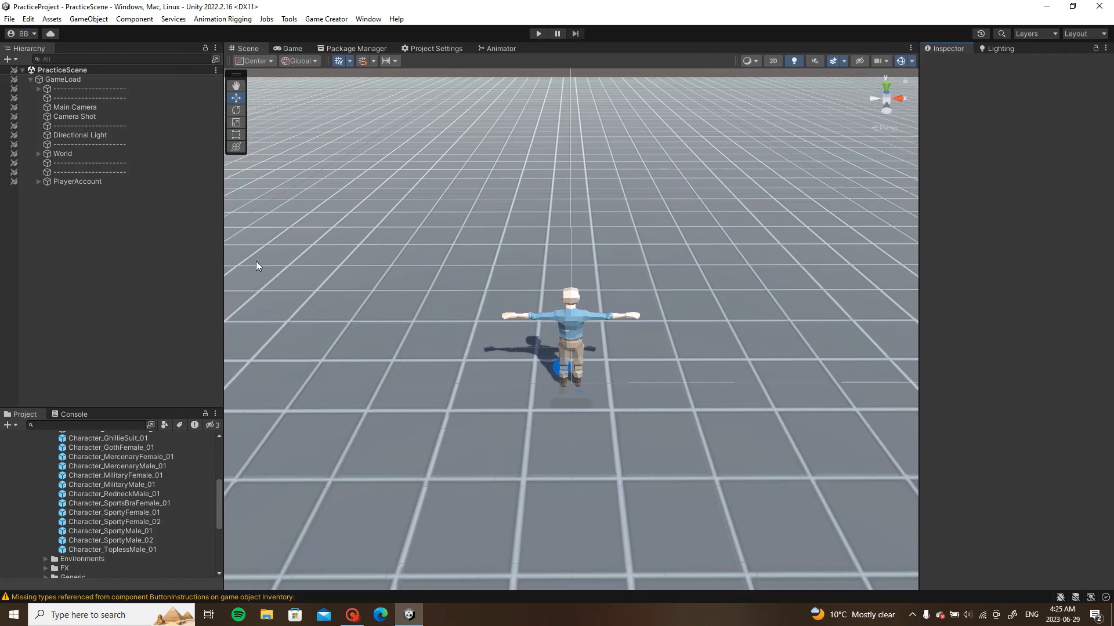
drag(220, 440, 222, 438)
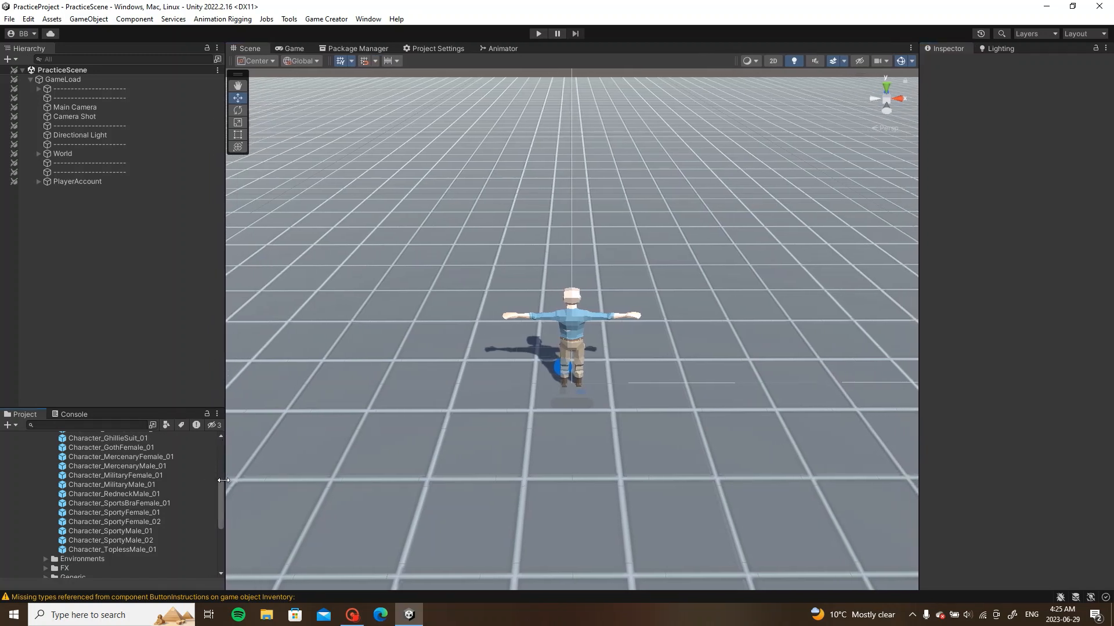
drag(224, 480, 222, 481)
Step: Collapse the Imports folder tree in the project assets and expand the Project folder
scroll(146, 493, up, 5)
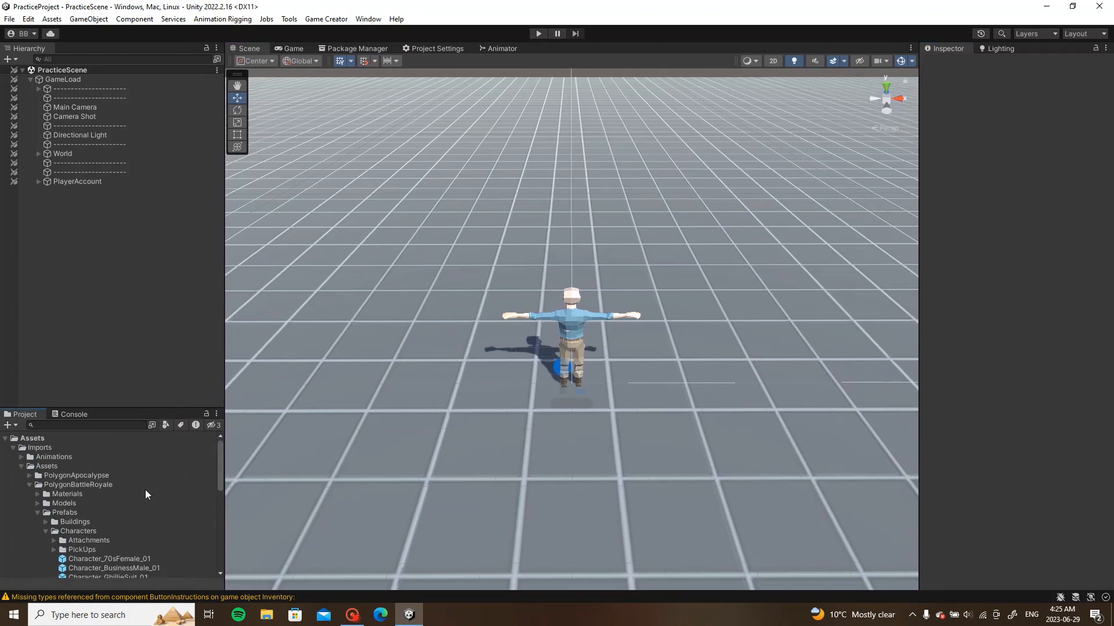
click(38, 512)
click(29, 485)
click(22, 467)
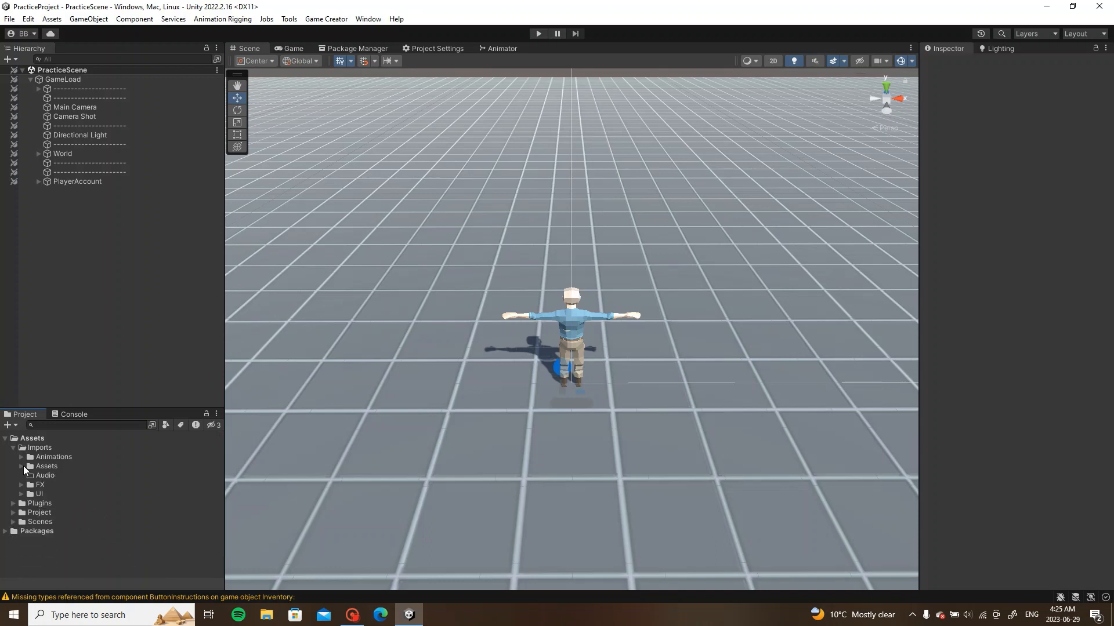
click(13, 448)
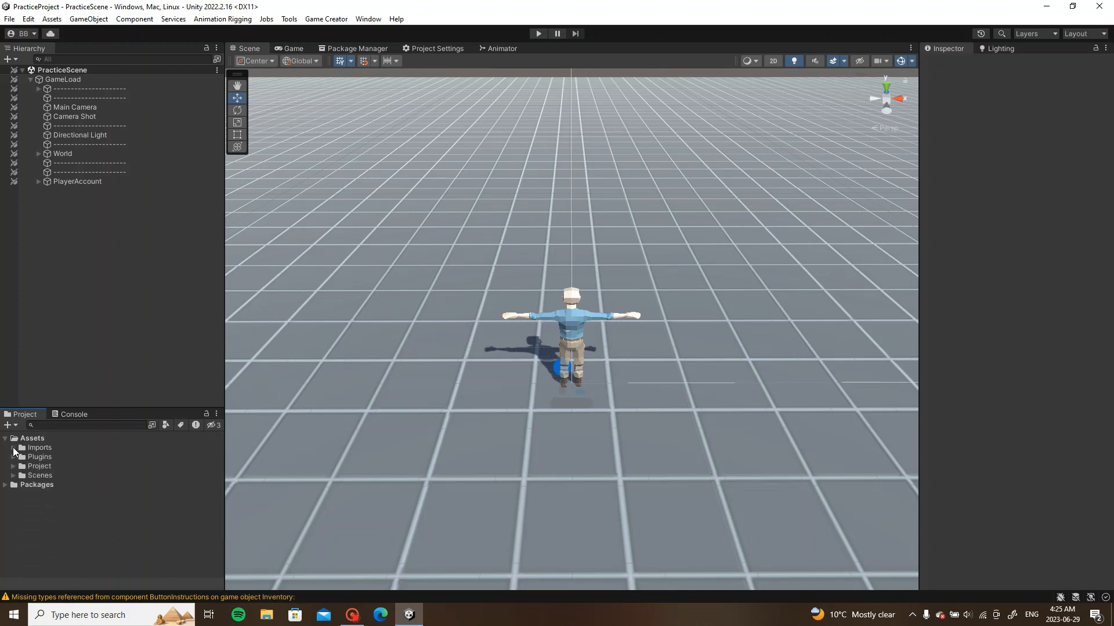
click(13, 467)
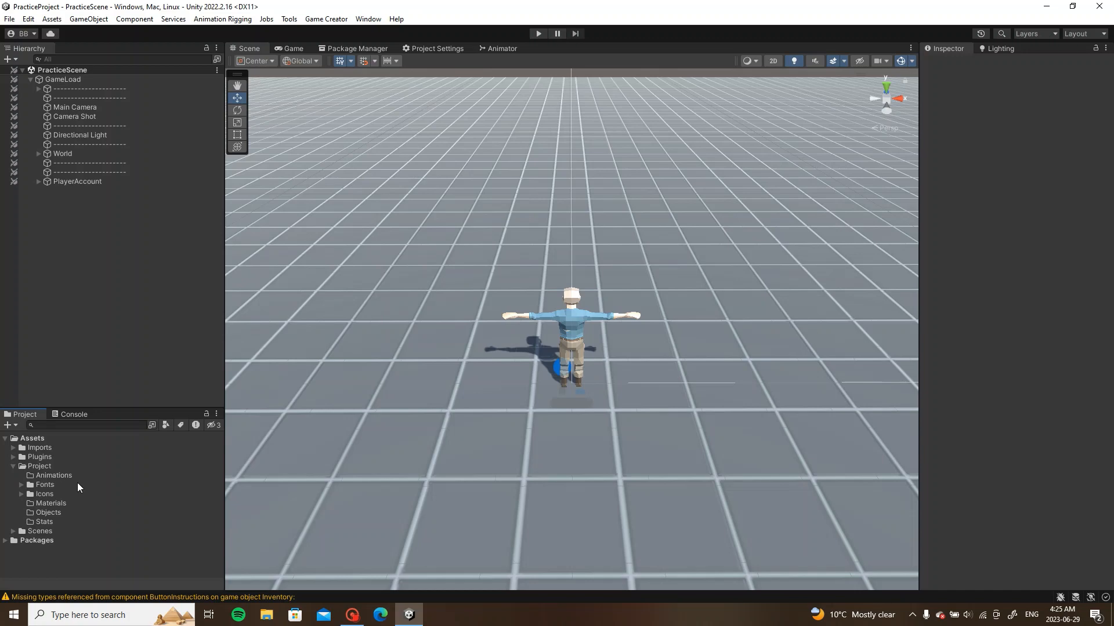
Step: Create a Game Creator Stats Class asset named Inventory in the Project/Stats folder
right_click(51, 519)
mouse_move(183, 191)
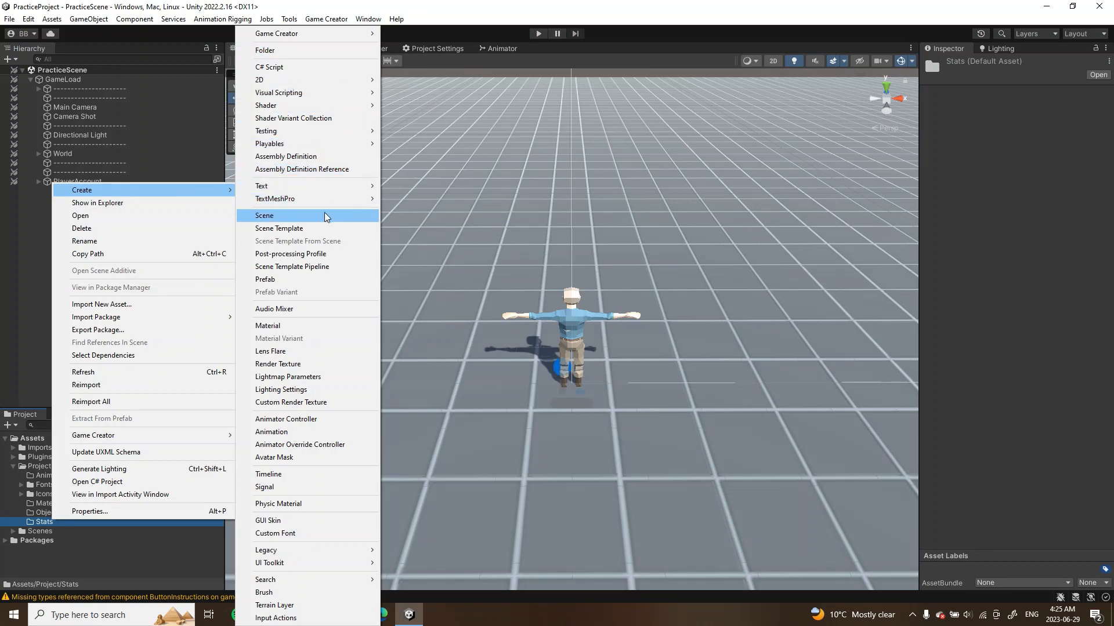
mouse_move(366, 35)
mouse_move(445, 78)
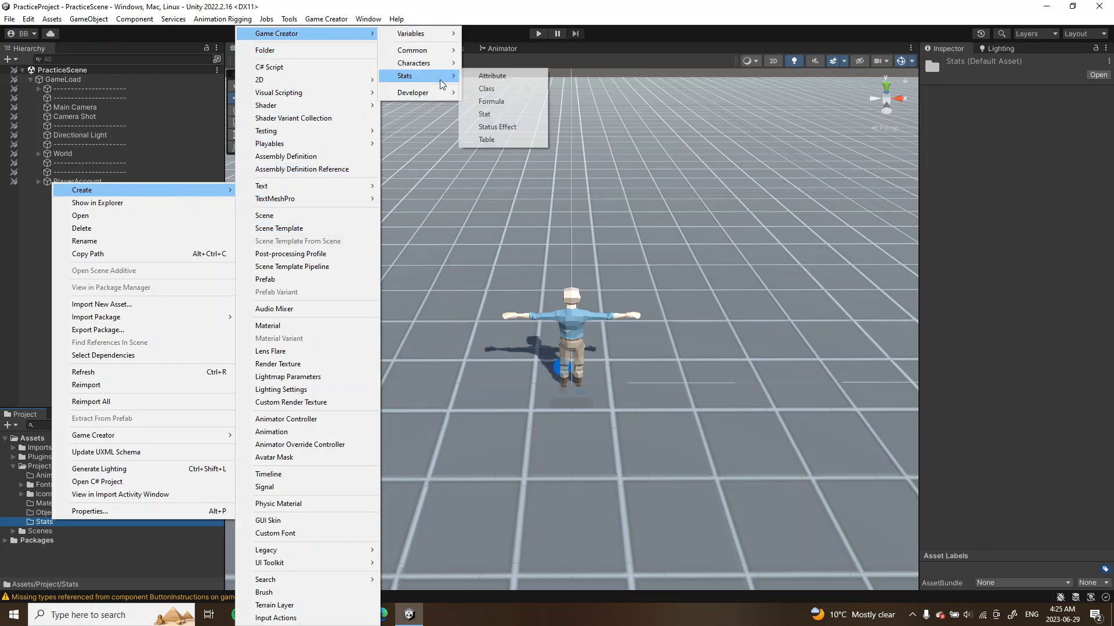
click(506, 88)
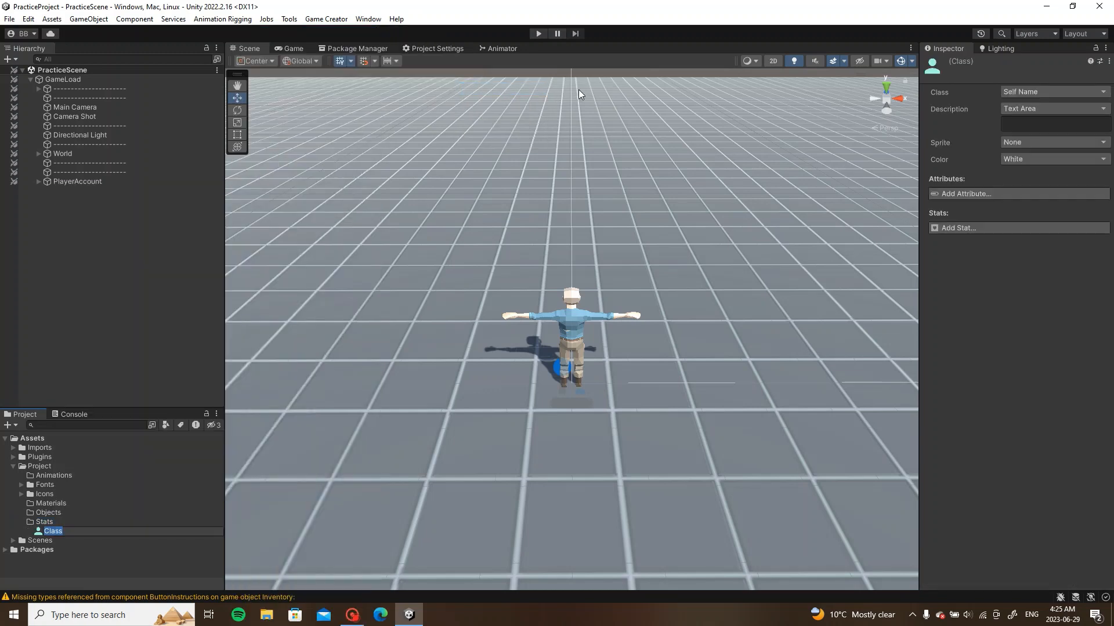
key(BackSpace)
text(Inventory)
key(Return)
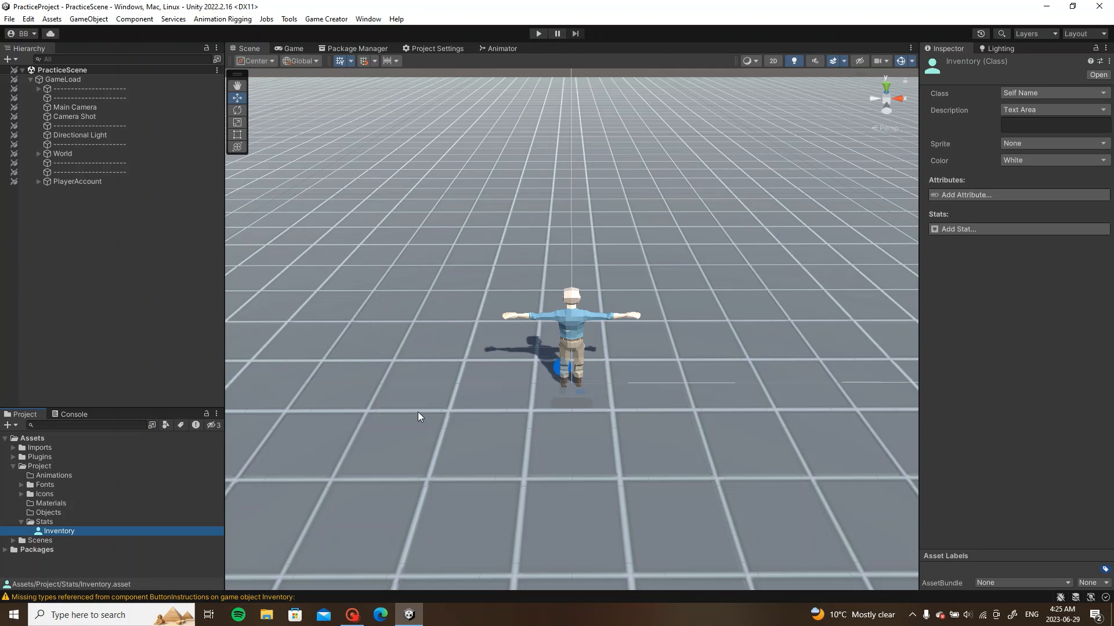
Step: Create a Game Creator Stat asset named BodyArmor in the Project/Stats folder
right_click(76, 522)
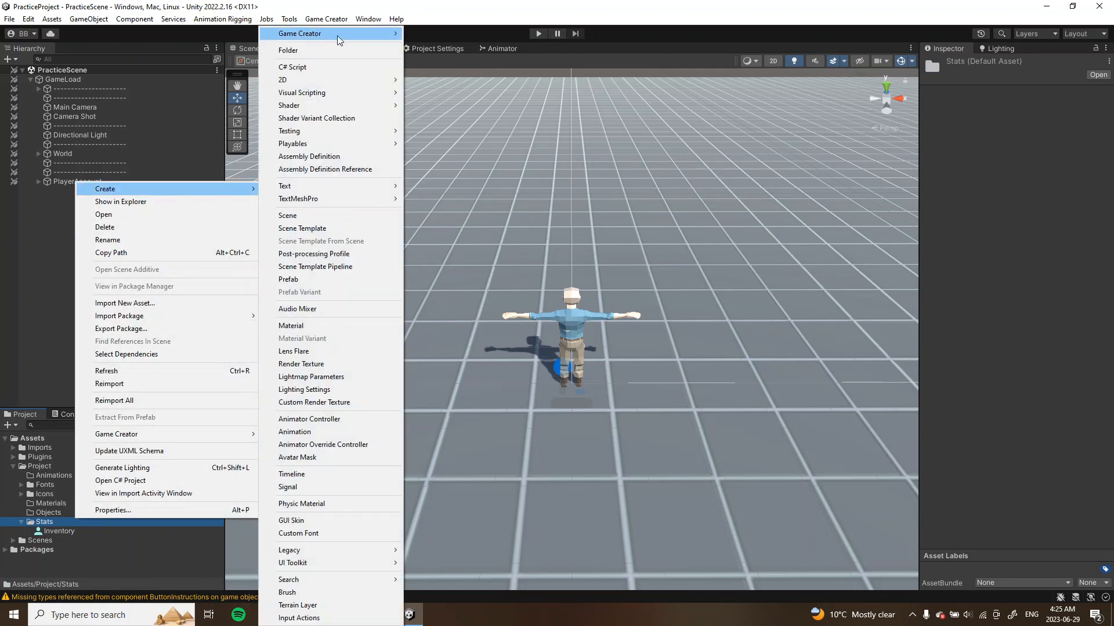
mouse_move(370, 36)
mouse_move(444, 75)
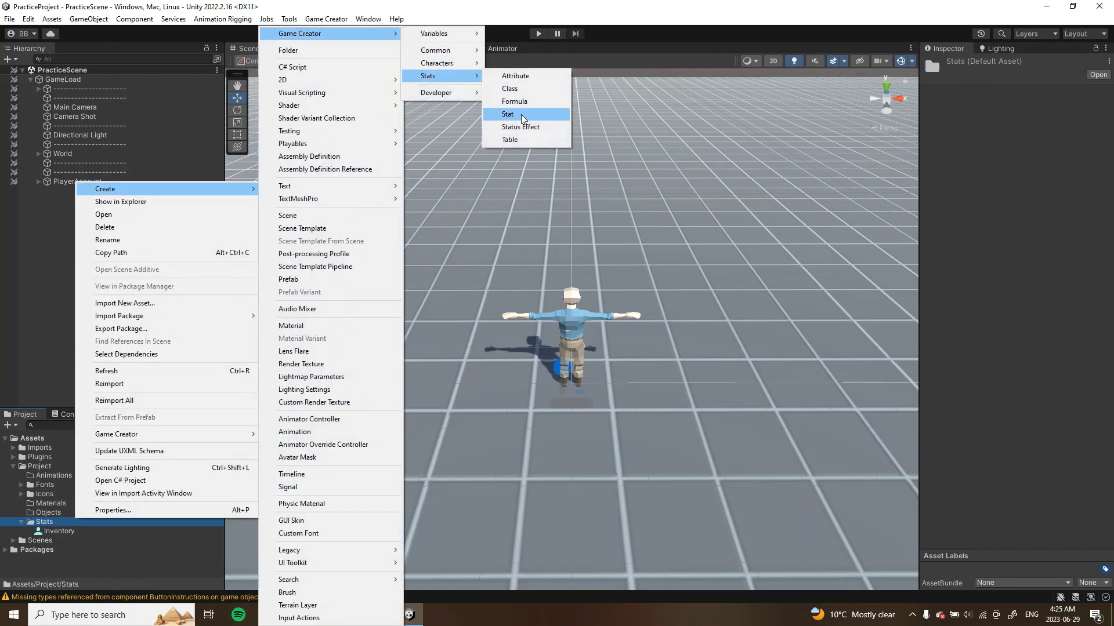
click(521, 114)
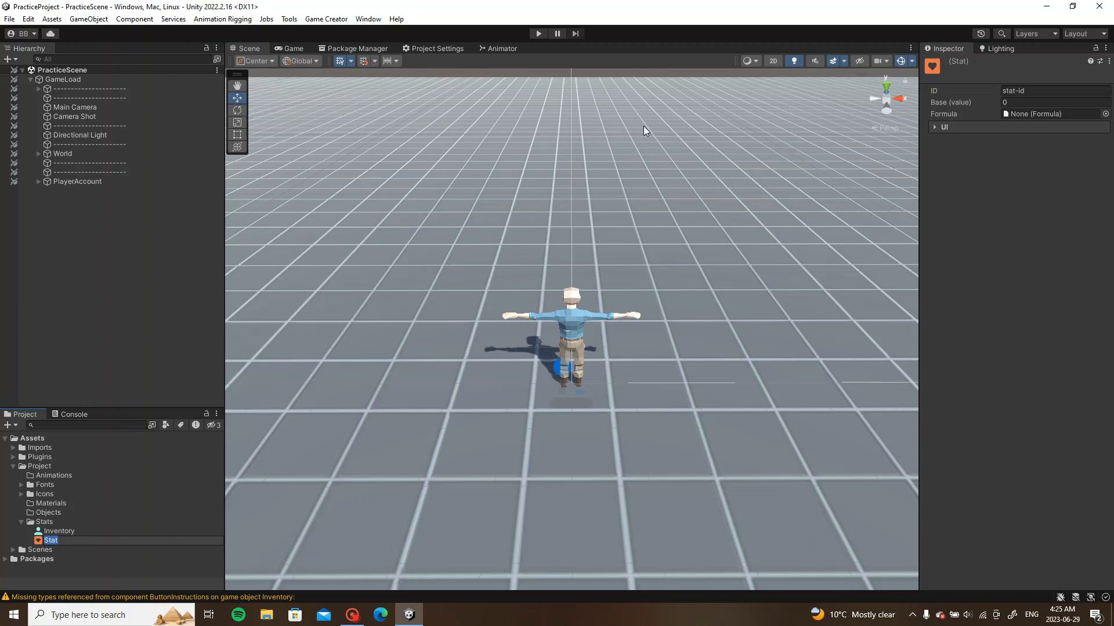
text(BodyArmor)
key(Return)
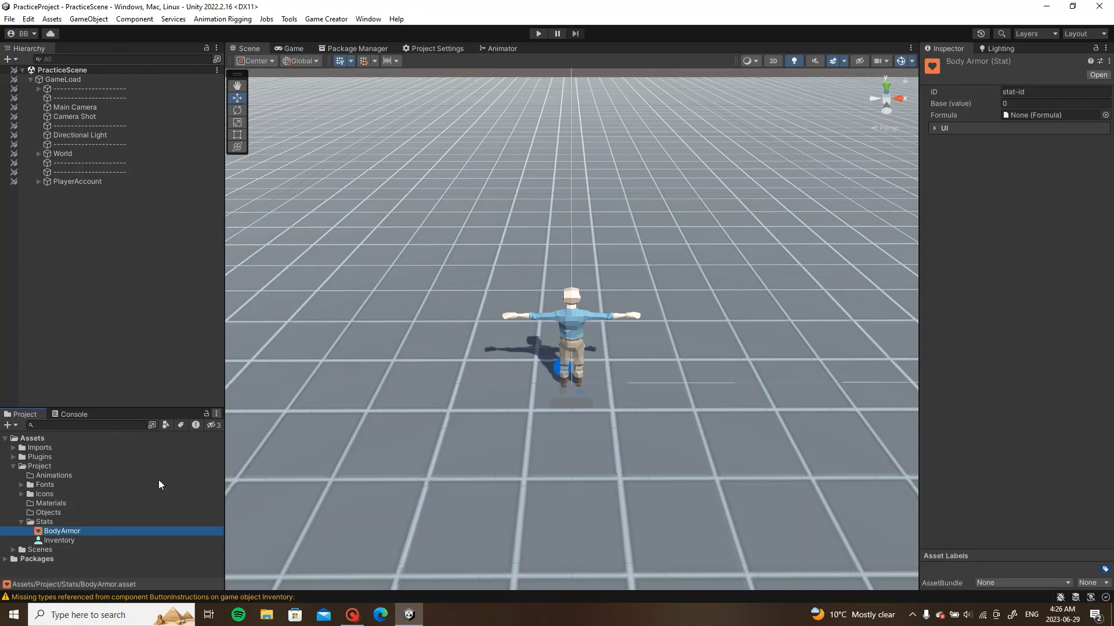
Step: Set the BodyArmor stat's ID to BodyArmorMax and its base value to 3
click(1027, 92)
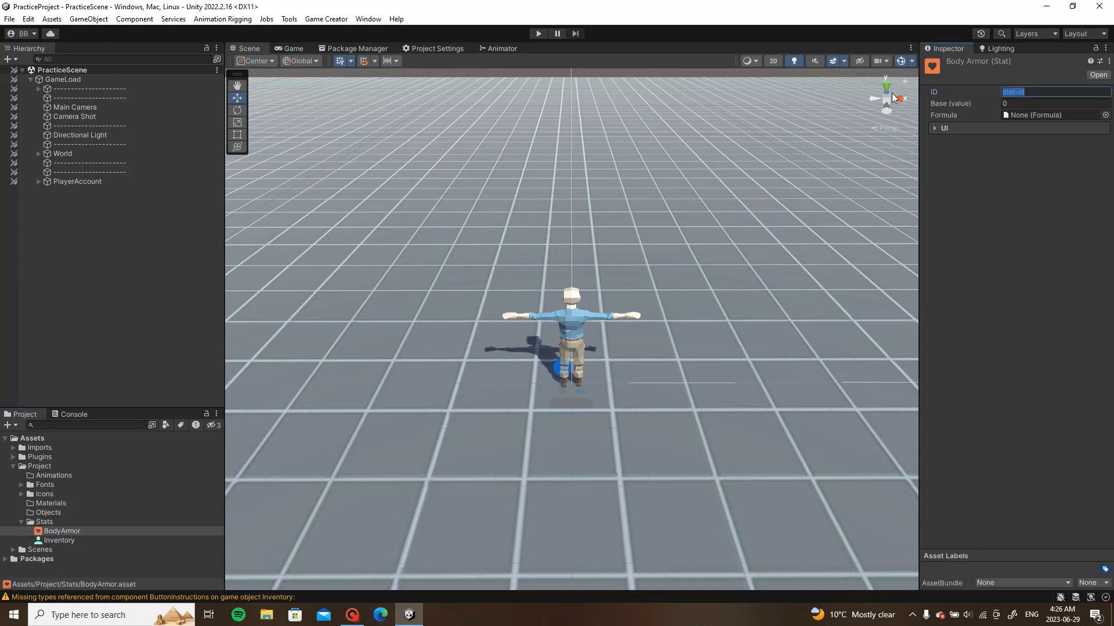
text(Body)
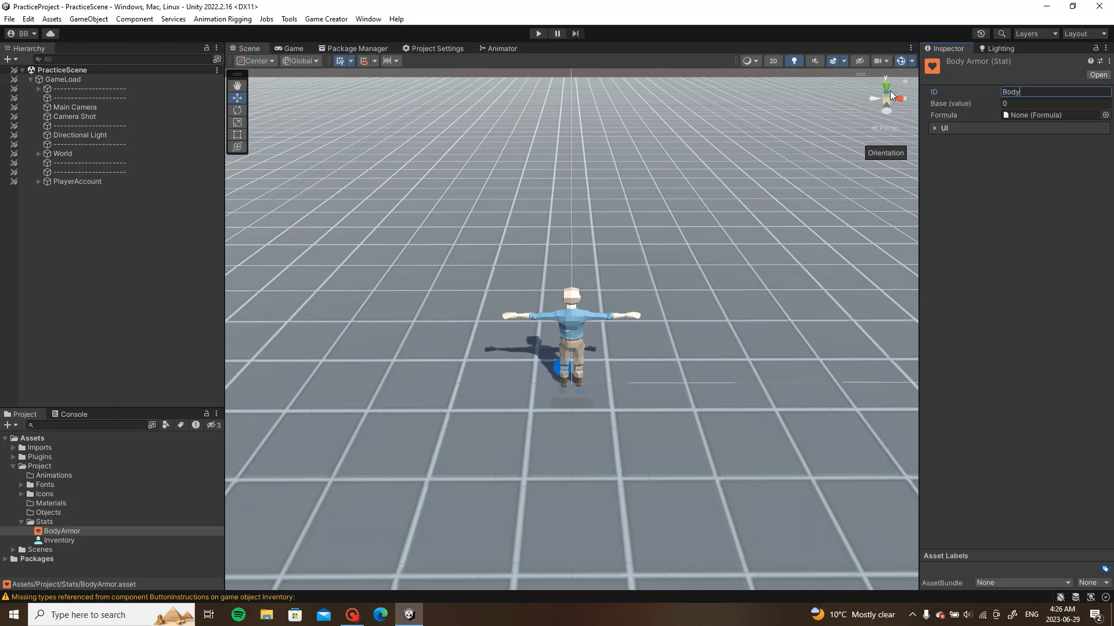
text(ArmorMax)
click(1014, 104)
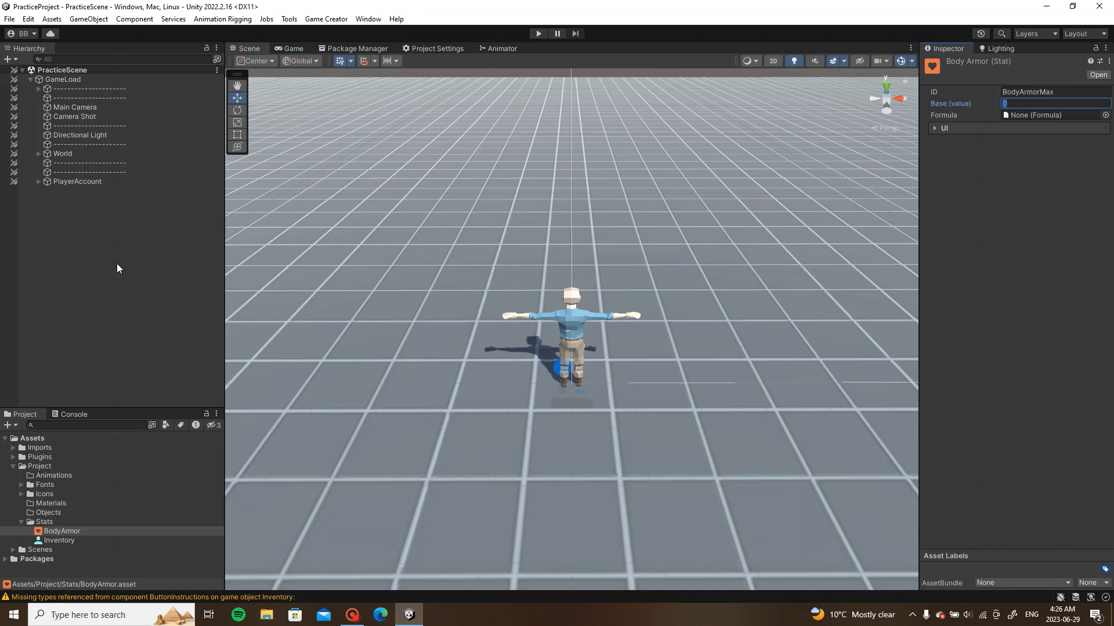
text(4)
key(BackSpace)
text(3)
key(Return)
Step: Create a Game Creator Stats Attribute asset named Body in the Project/Stats folder
right_click(49, 523)
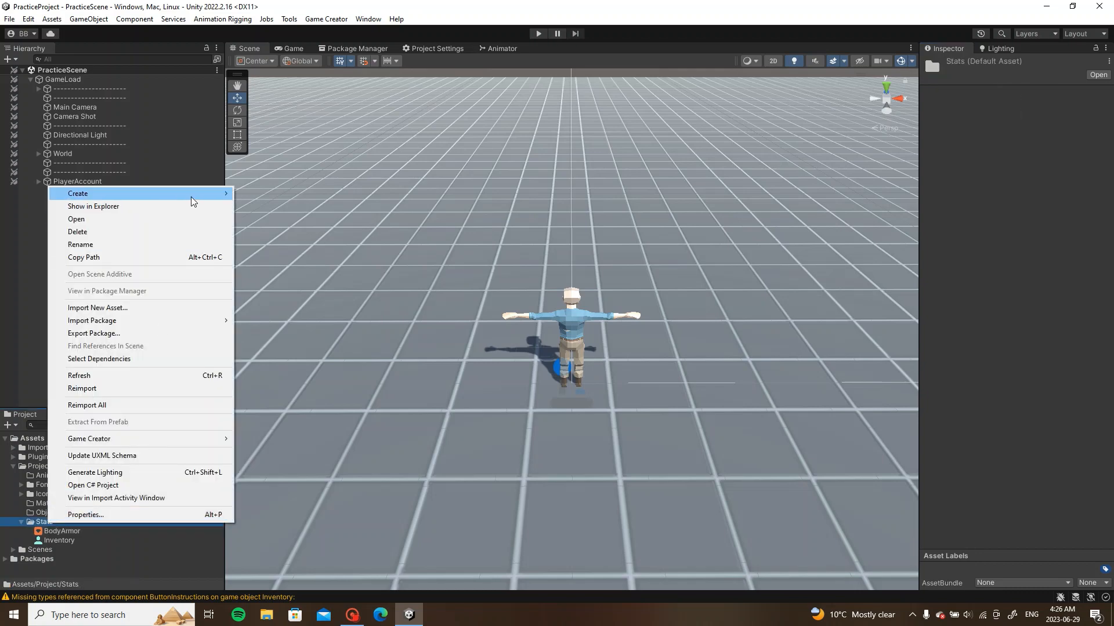
mouse_move(186, 194)
mouse_move(369, 38)
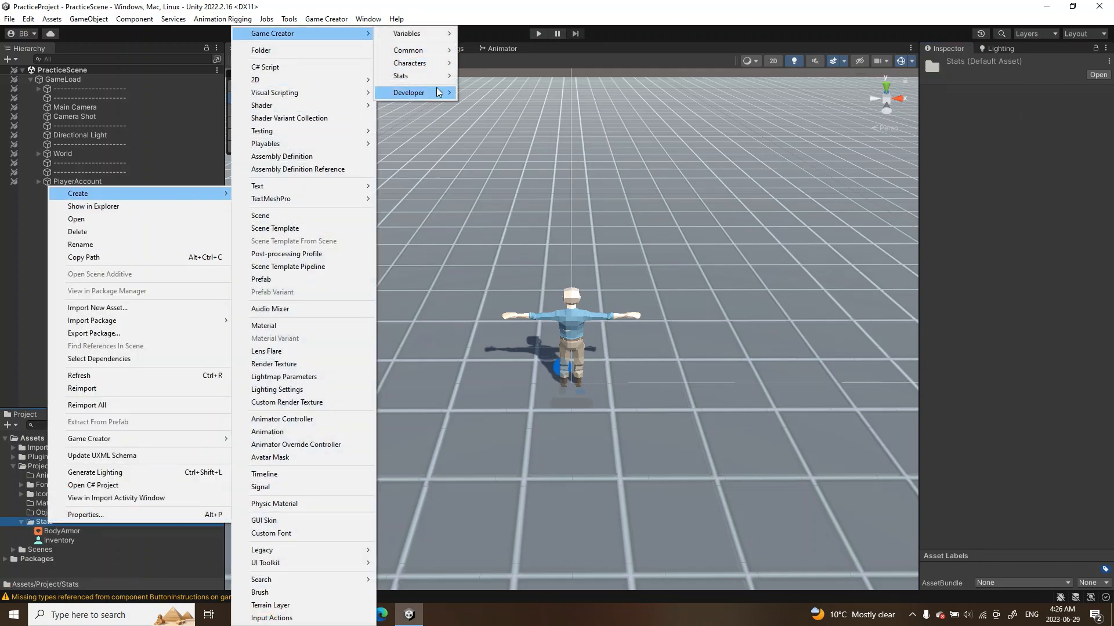
mouse_move(447, 76)
click(486, 80)
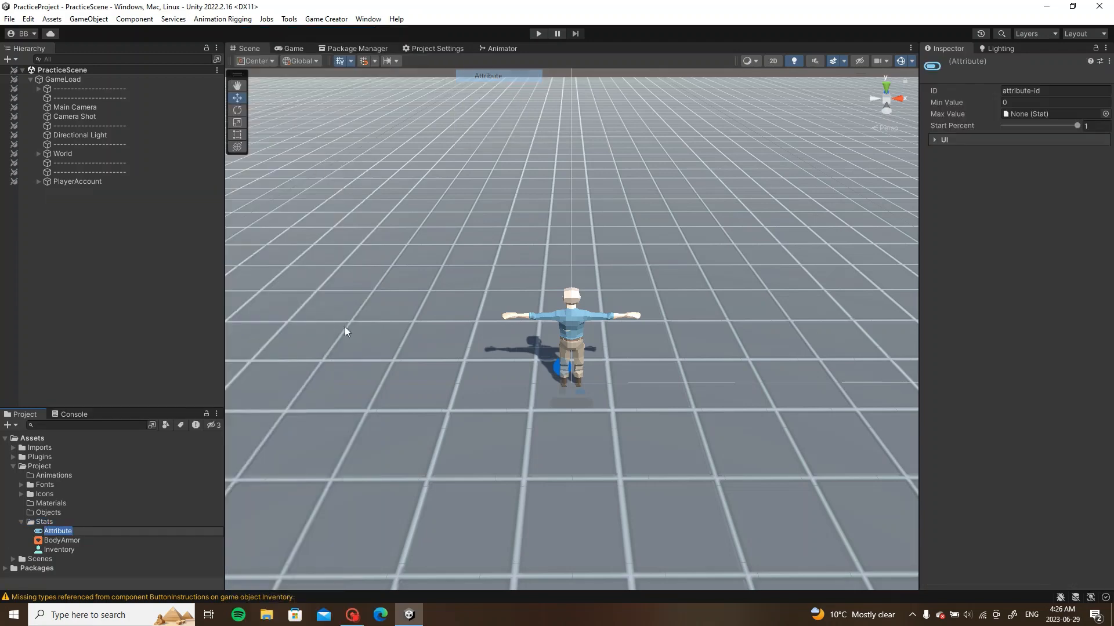
text(B)
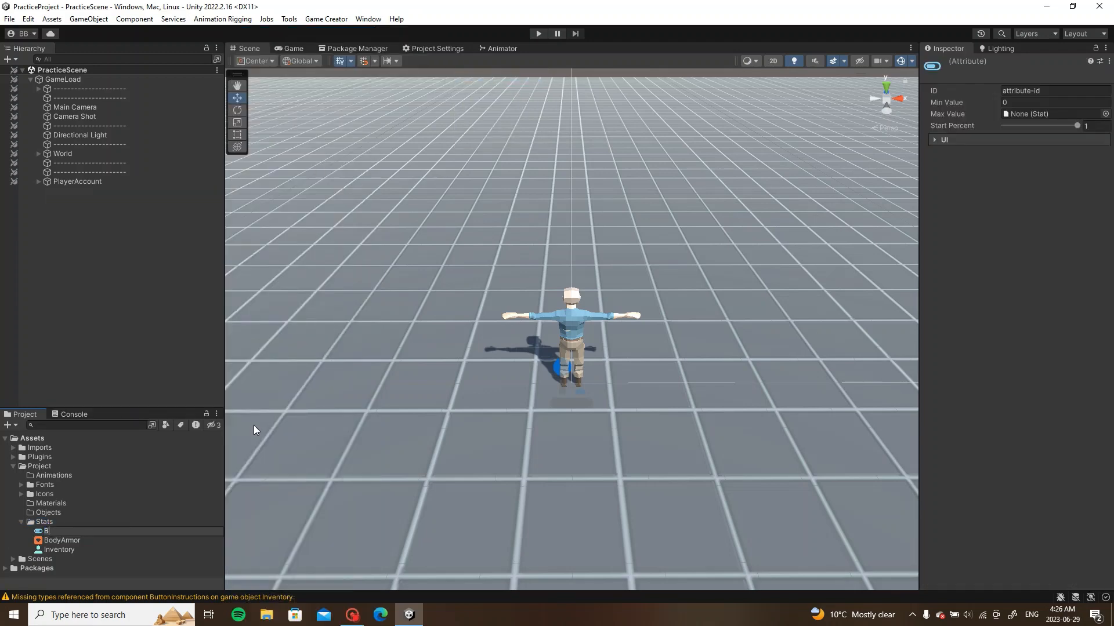
text(ody)
key(Return)
Step: Rename the BodyArmor stat asset as BodyArmorMax
right_click(81, 537)
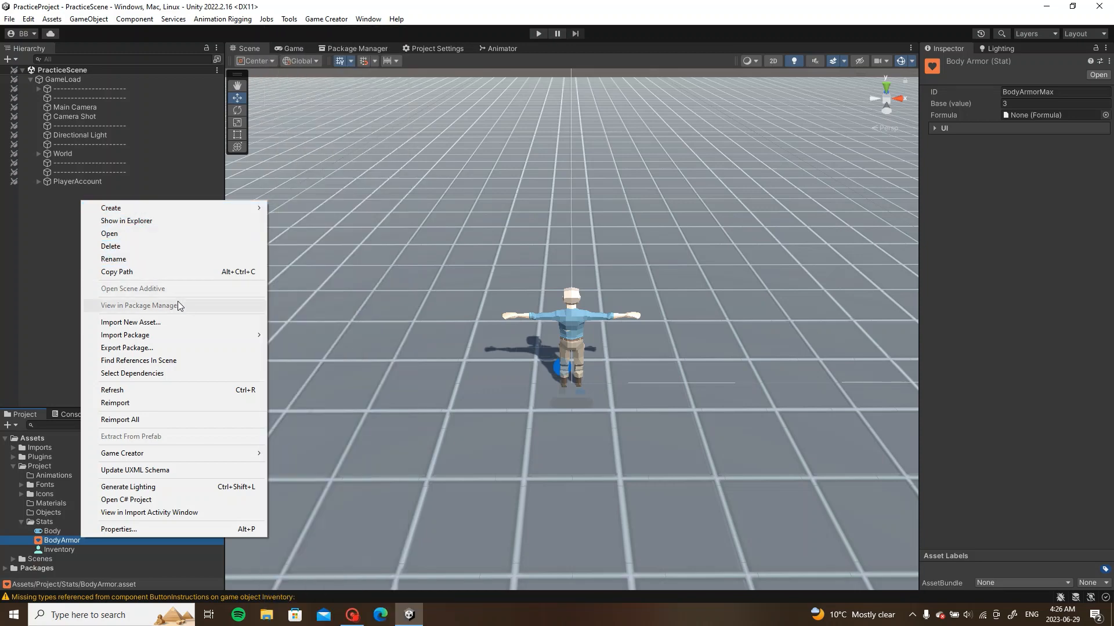
click(185, 259)
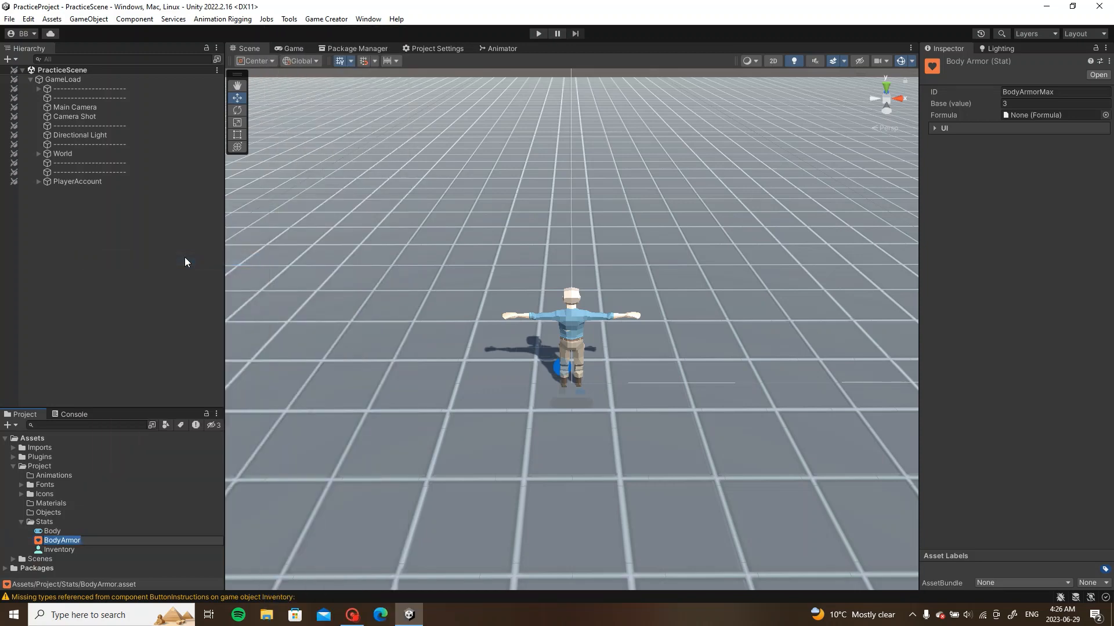
key(End)
text(Max)
key(Return)
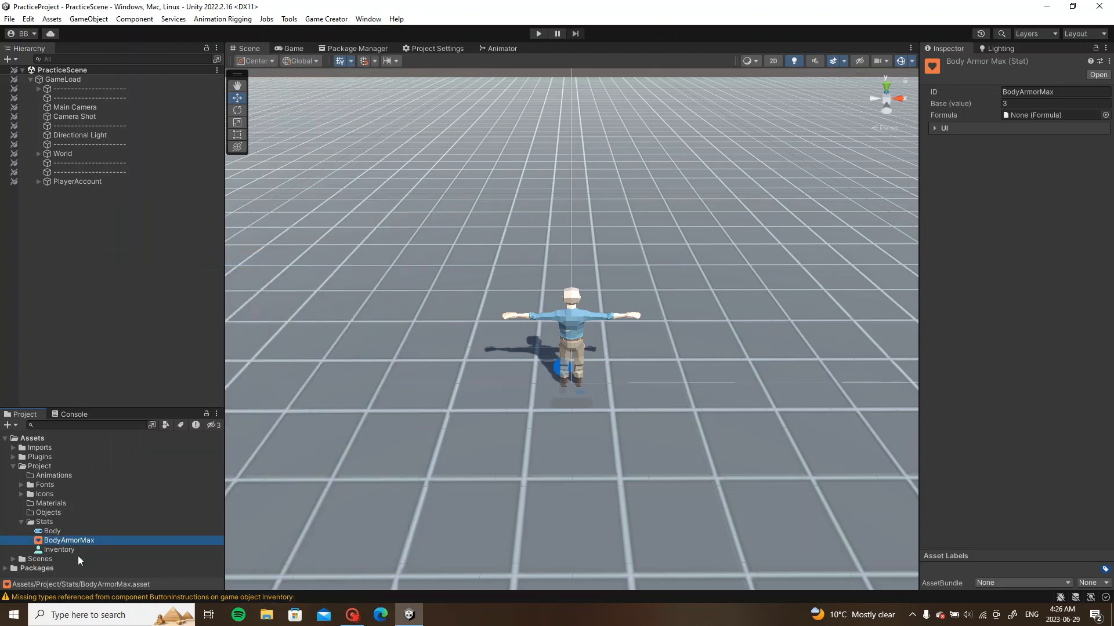
Step: Rename the Body attribute asset as BodyArmor
right_click(73, 531)
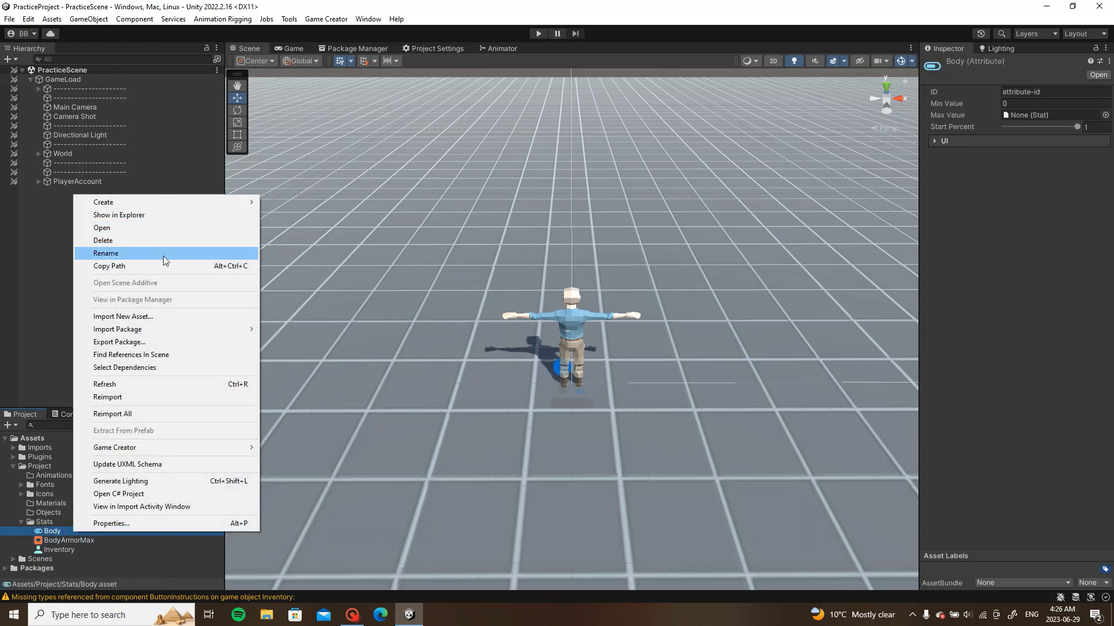
click(163, 253)
key(End)
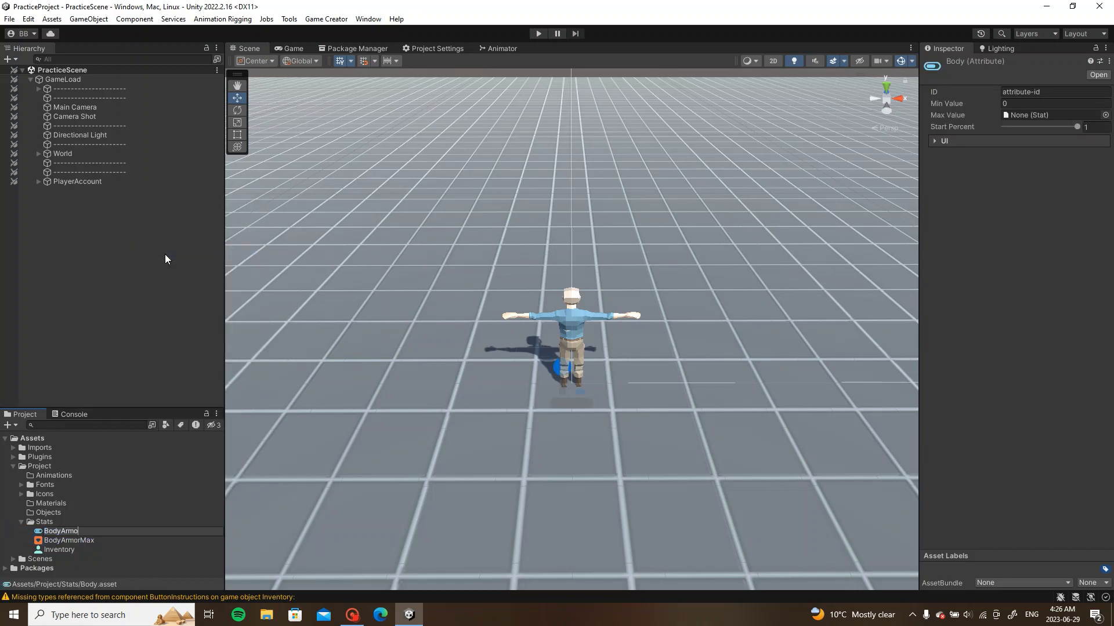
key(Return)
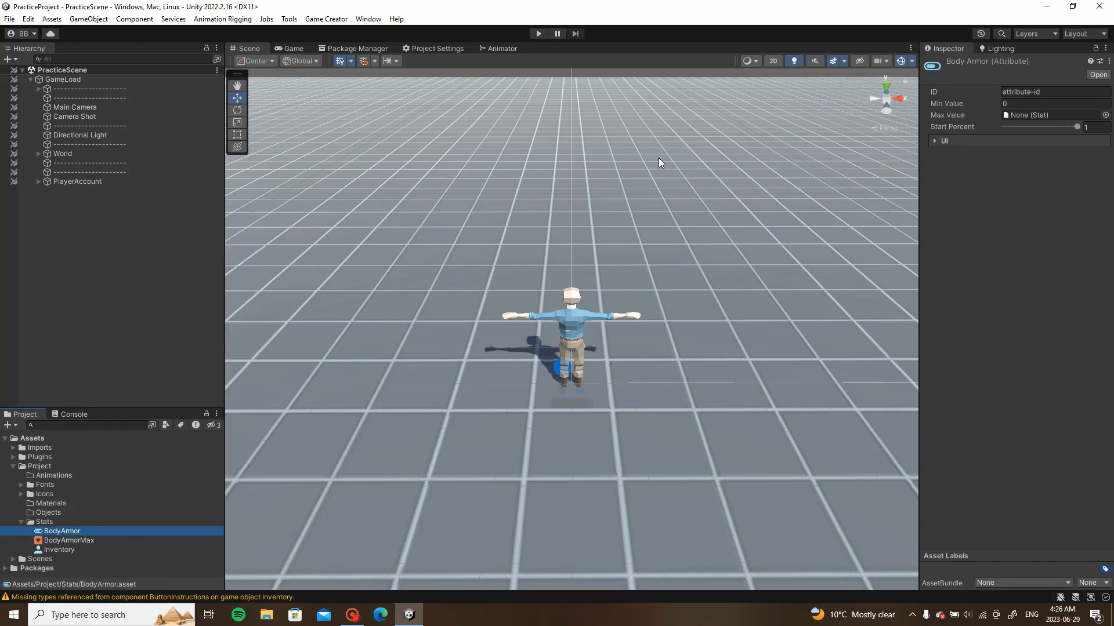
Step: Set the BodyArmor attribute's ID to BodyArmor and assign the BodyArmorMax stat as its Max Value
click(1073, 90)
text(BodyArmor)
drag(68, 540, 1028, 112)
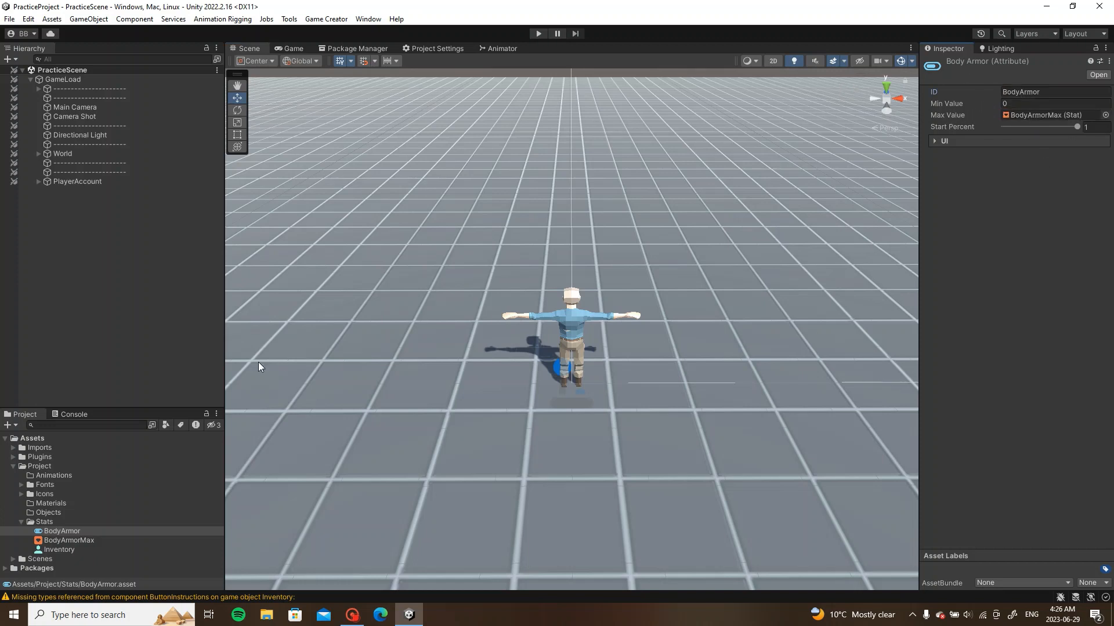
Step: Add the BodyArmor attribute and the BodyArmorMax stat to the Inventory class and collapse both entries
click(78, 540)
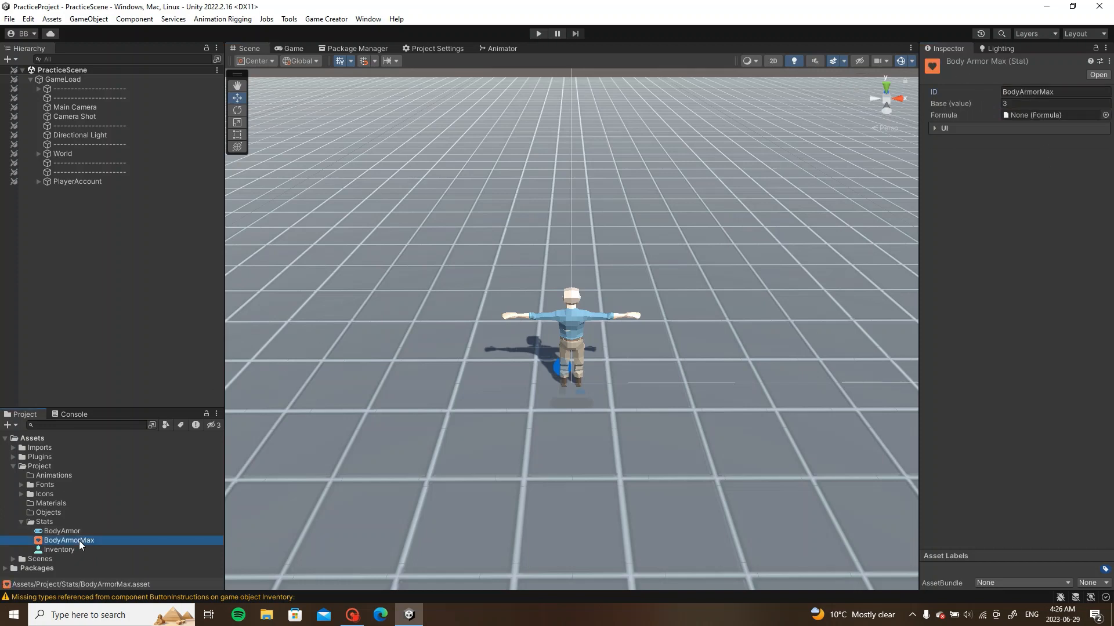
click(74, 548)
click(1013, 230)
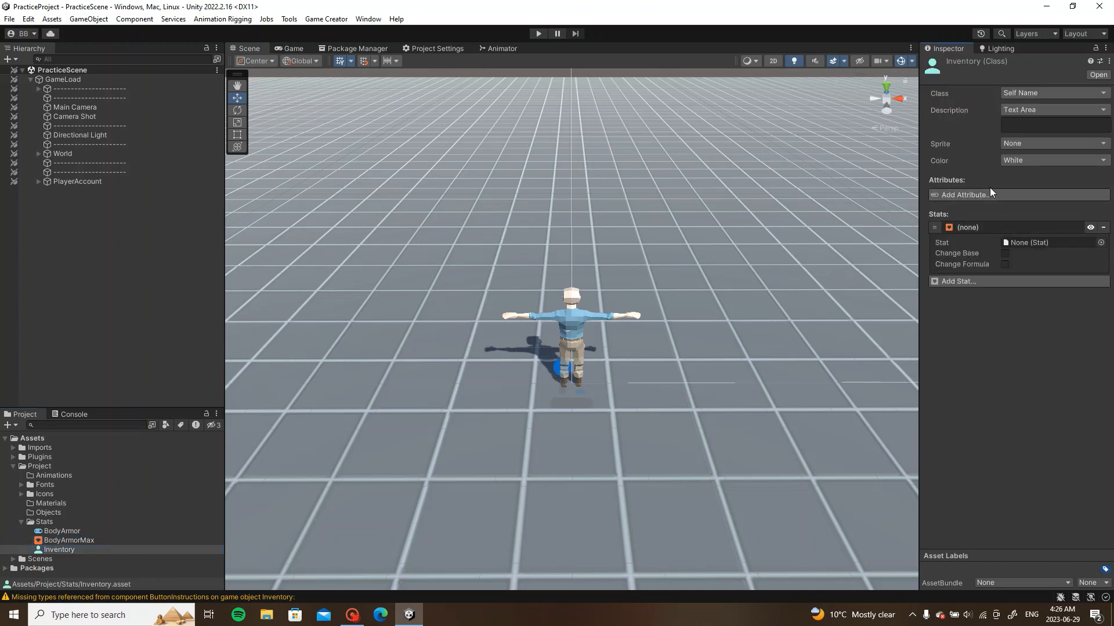
click(989, 194)
drag(84, 534, 1039, 208)
drag(97, 542, 1037, 281)
click(986, 269)
click(985, 195)
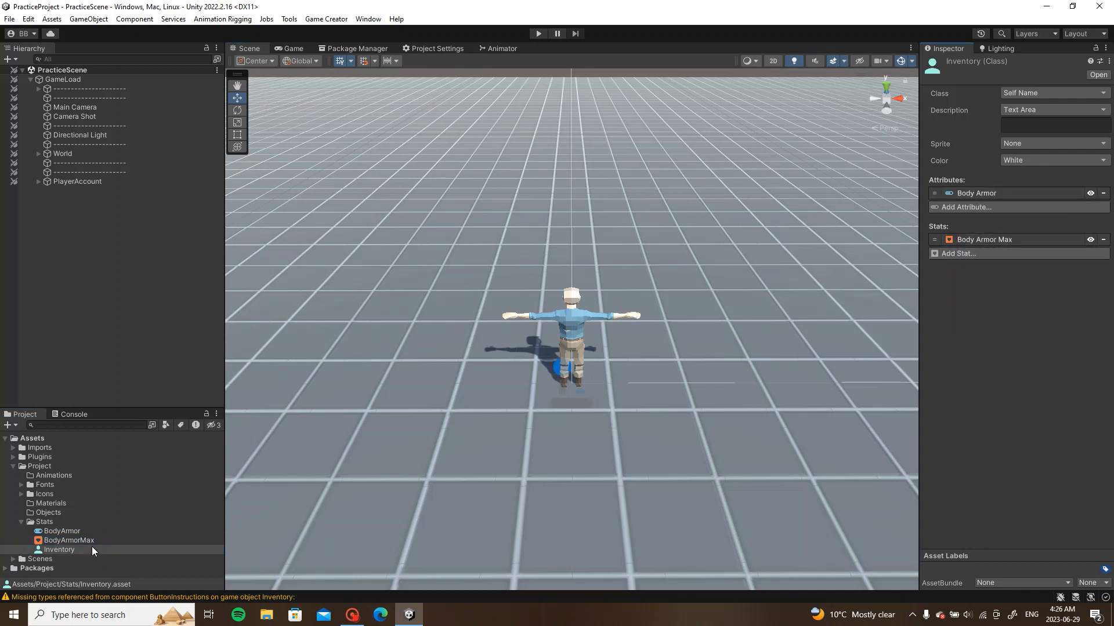
Step: Duplicate the BodyArmor attribute and the BodyArmorMax stat together in the Stats folder
click(68, 532)
click(66, 541)
click(69, 532)
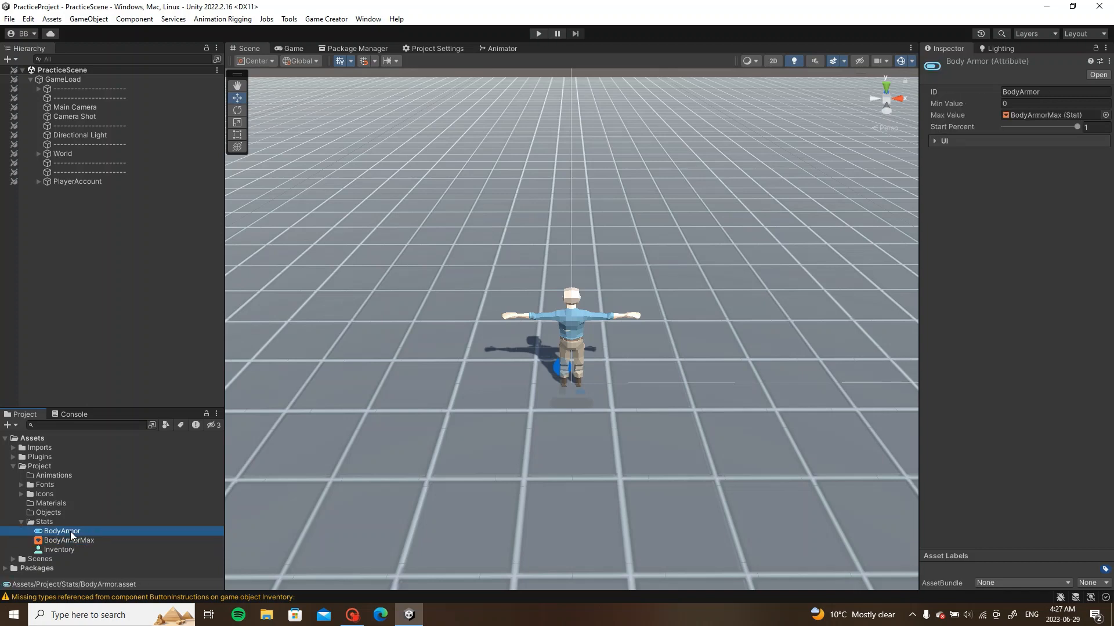
shift+click(71, 541)
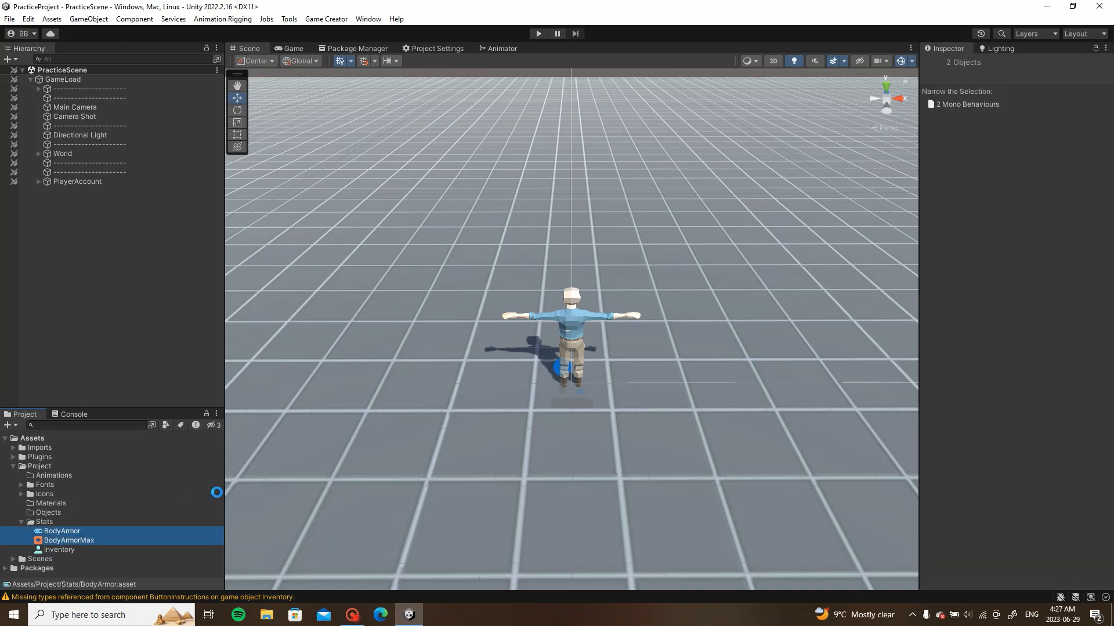
key(ctrl+d)
Step: Rename the duplicated attribute BodyArmor 1 as Armor 1
click(86, 530)
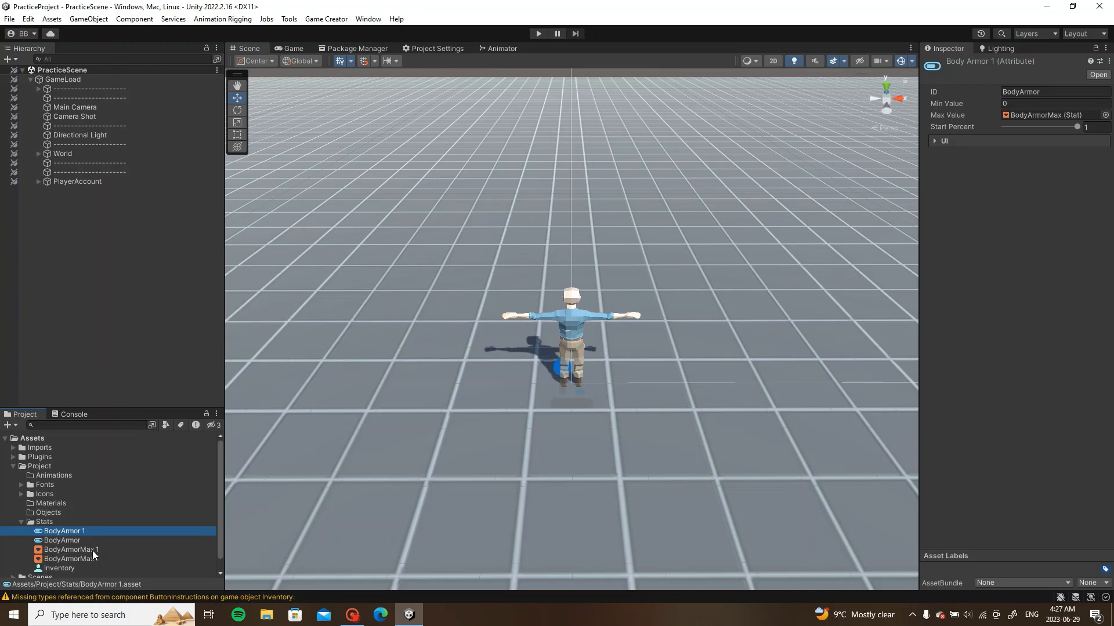
right_click(87, 531)
click(165, 255)
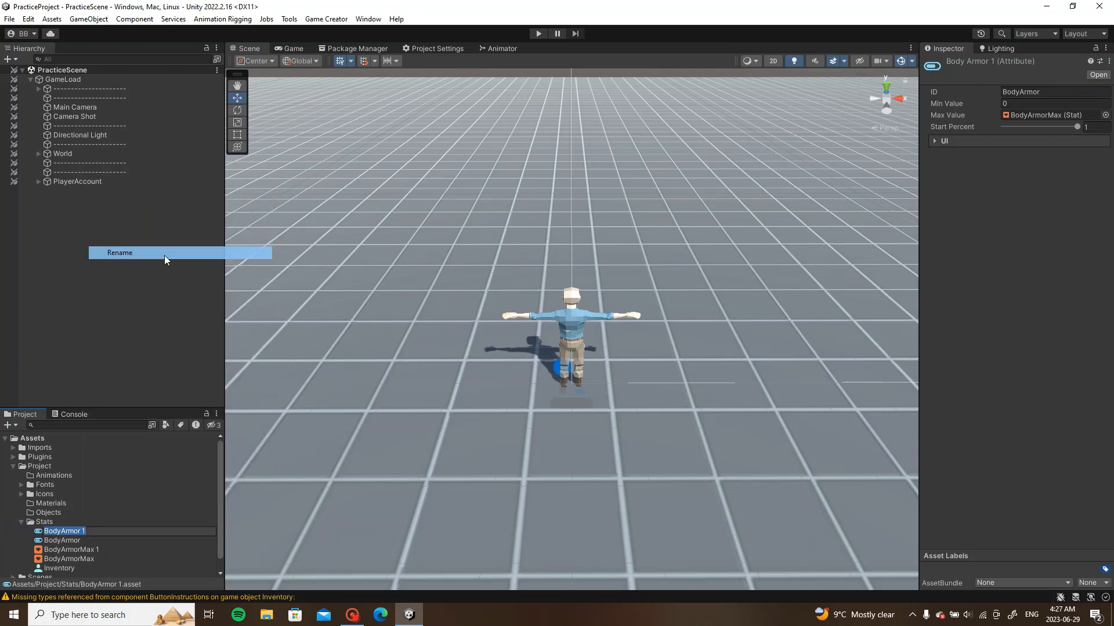
text(A)
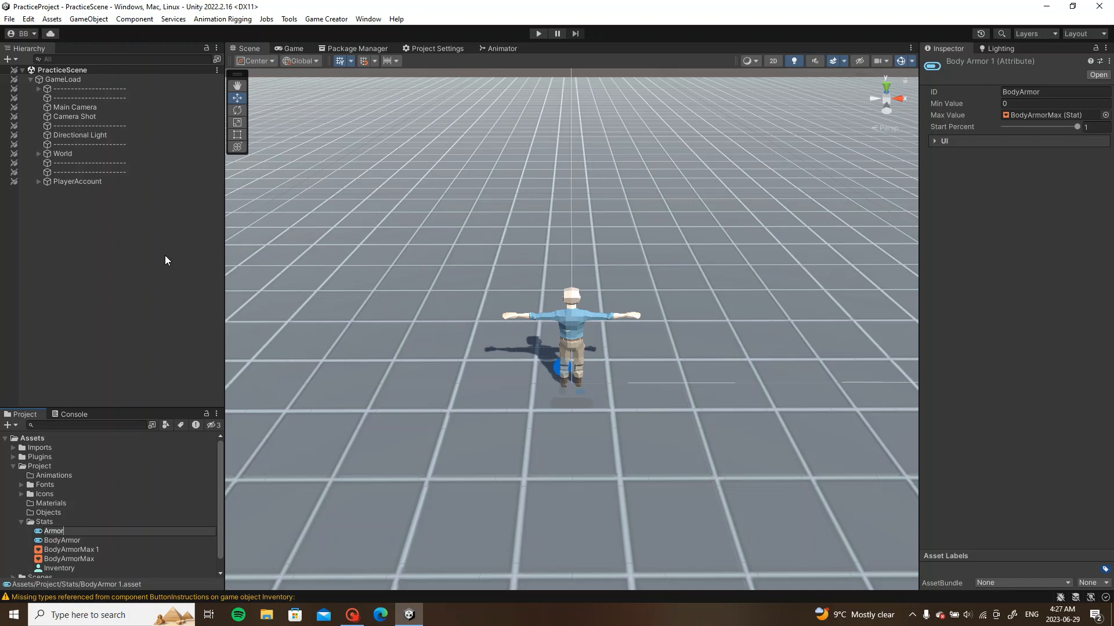
key(Return)
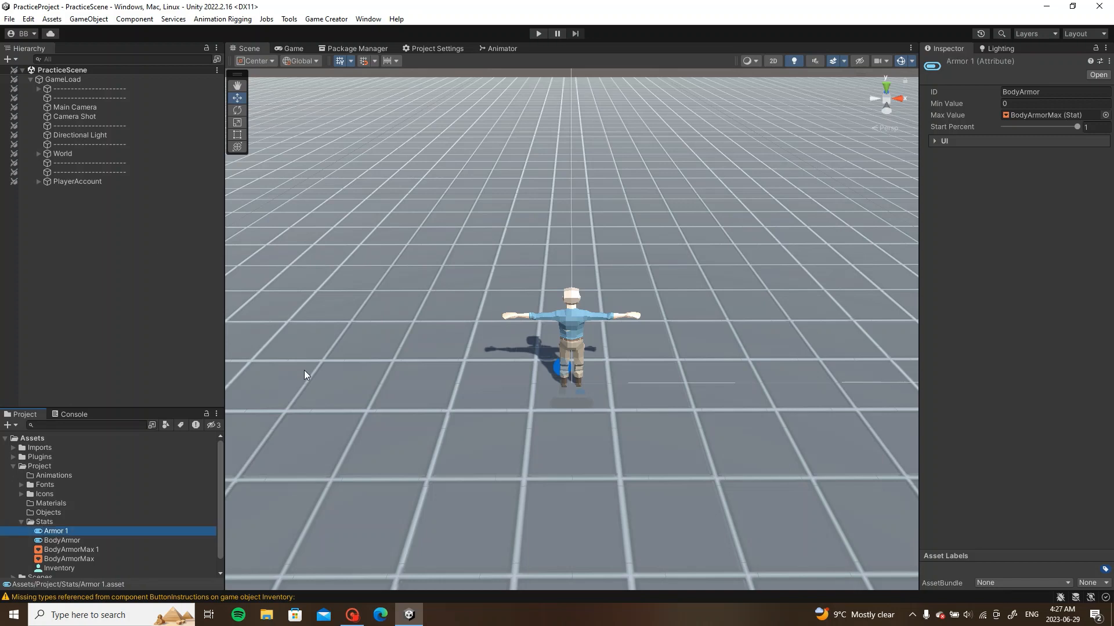
Step: Set the Armor 1 attribute's ID to Armor-1 and assign the duplicated stat BodyArmorMax 1 as its Max Value
right_click(110, 532)
click(207, 253)
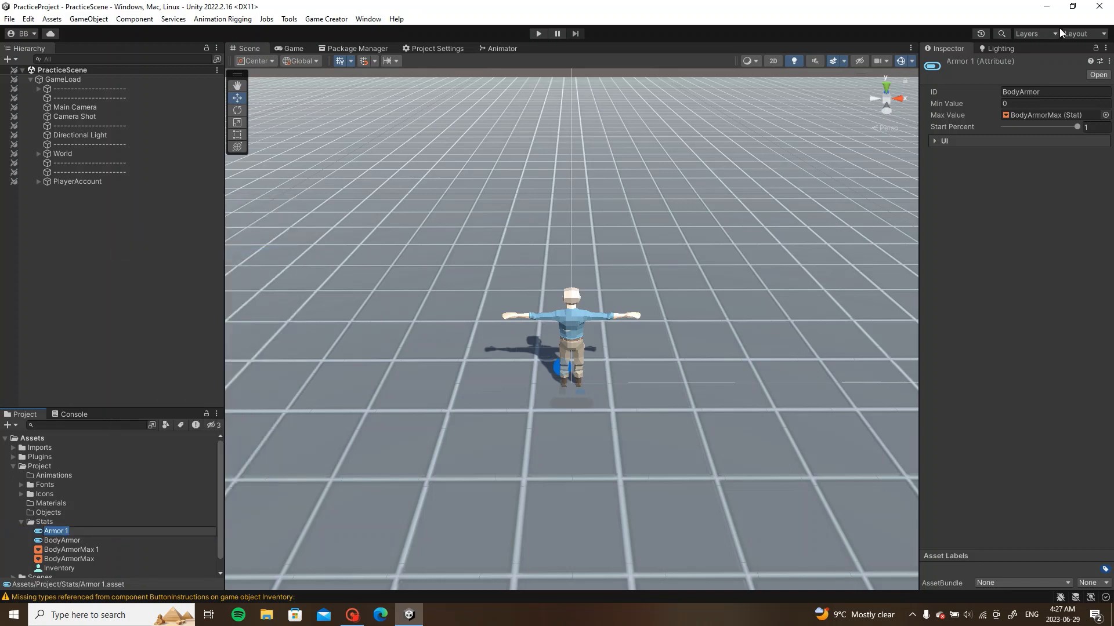
click(1063, 92)
text(GunProduction)
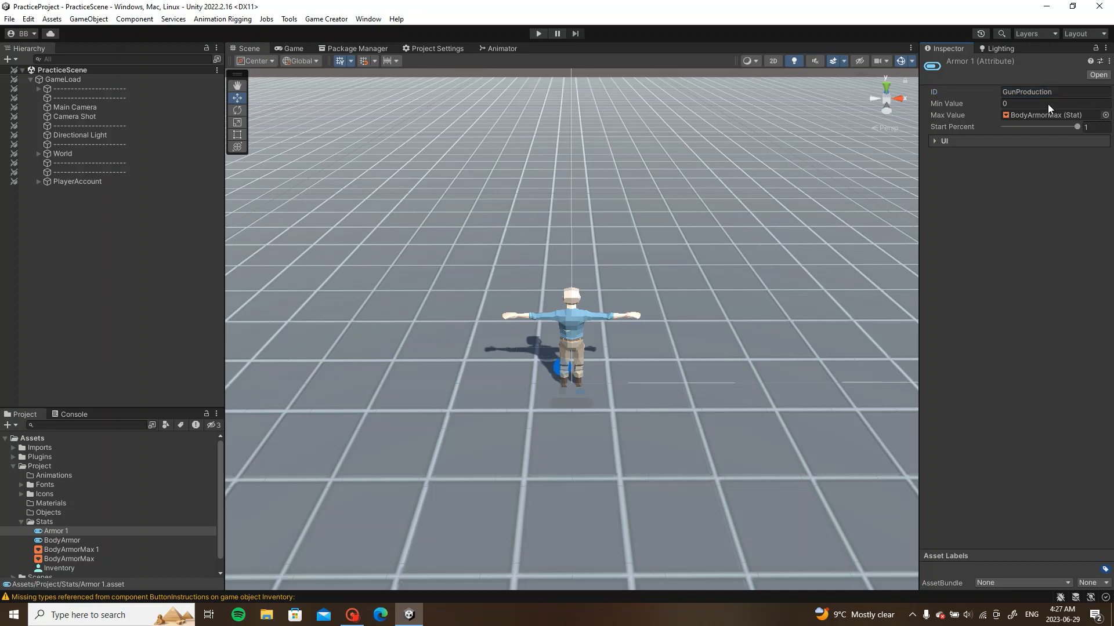
key(ctrl+a)
text(Armor-1)
click(1032, 218)
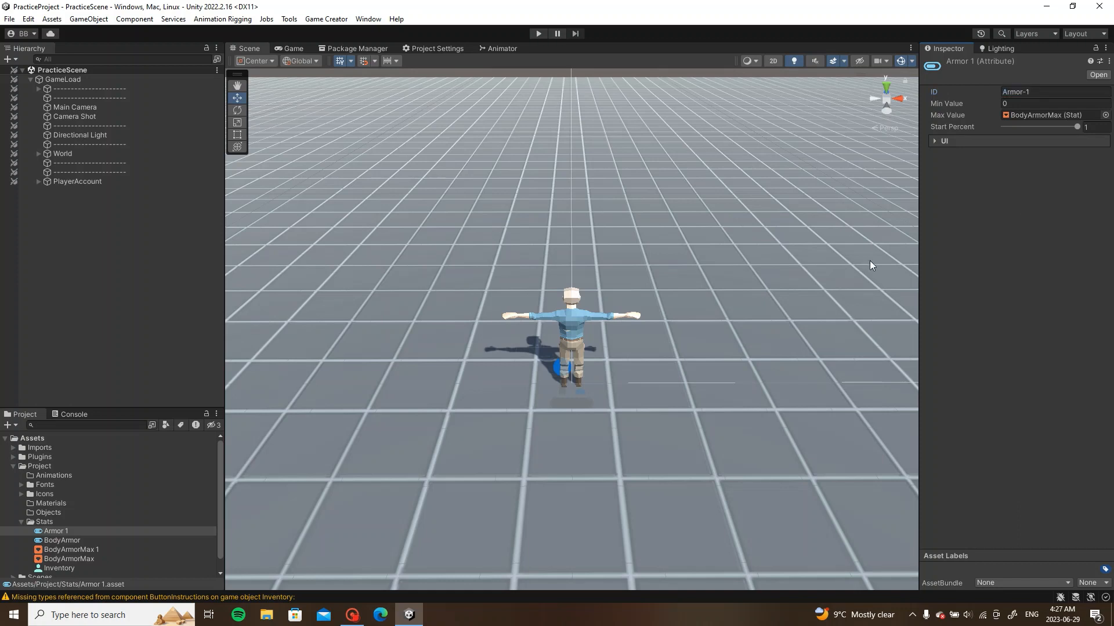
click(82, 551)
drag(82, 553, 1029, 115)
Step: Rename the duplicated stat BodyArmorMax 1 as Armor-1Max
right_click(102, 549)
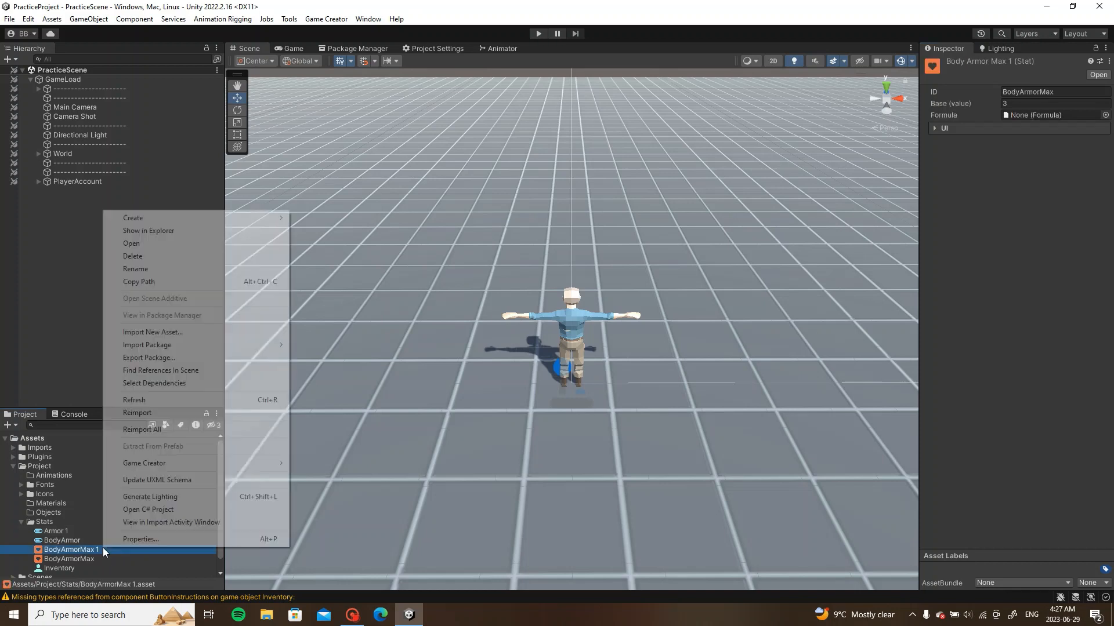
click(194, 269)
text(Armor-1)
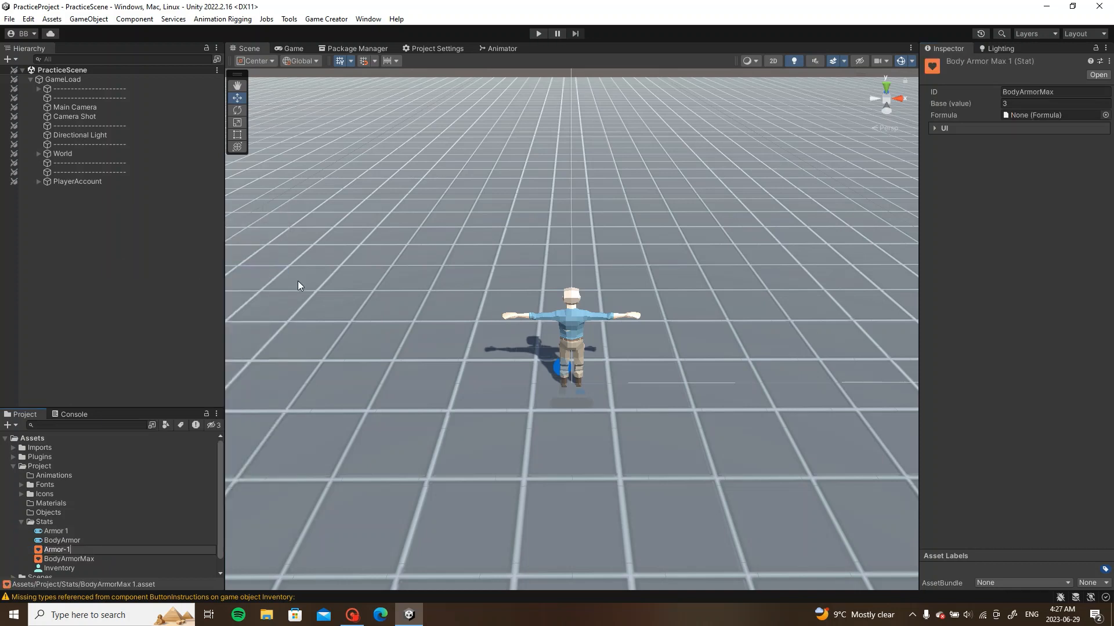
text(Max)
key(Return)
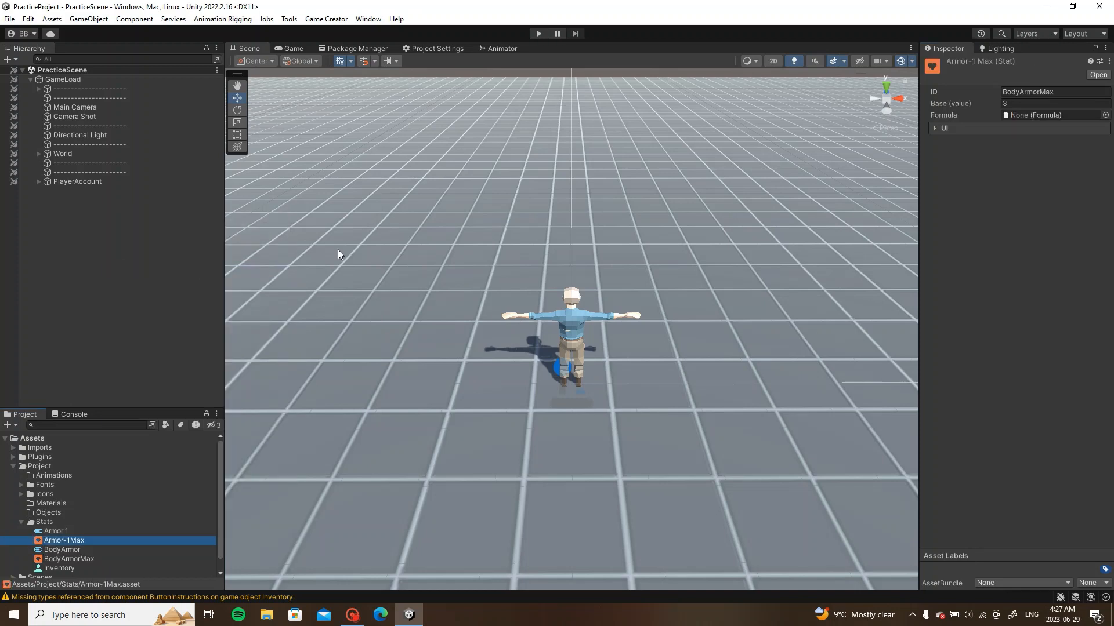
Step: Set the Armor-1Max stat's ID to Armor-1Max and its base value to 1
click(1022, 92)
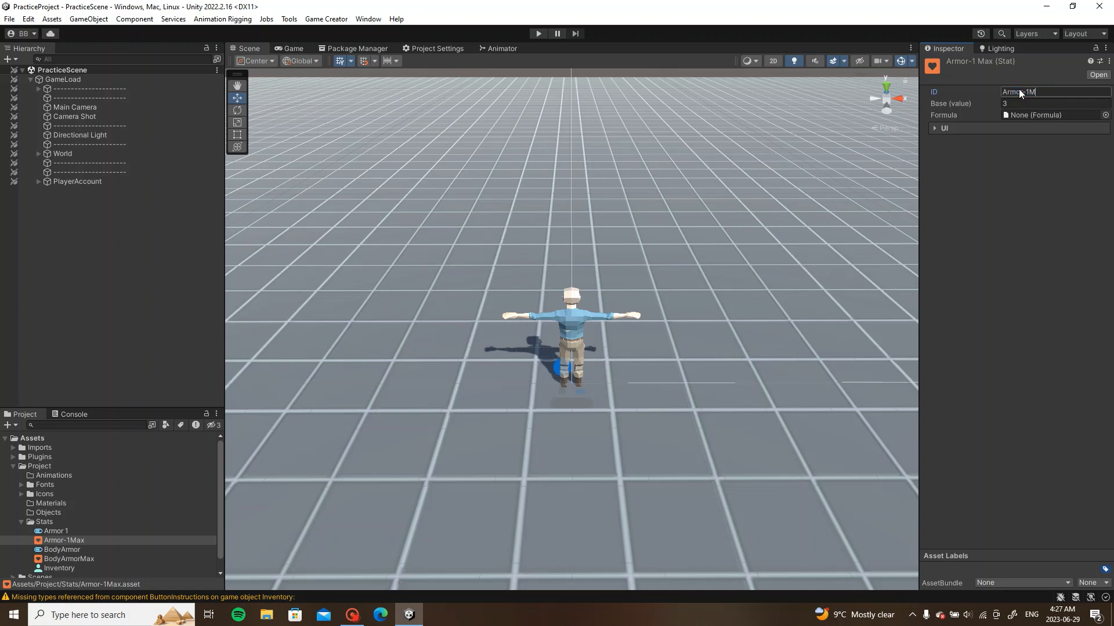
drag(1023, 104, 990, 106)
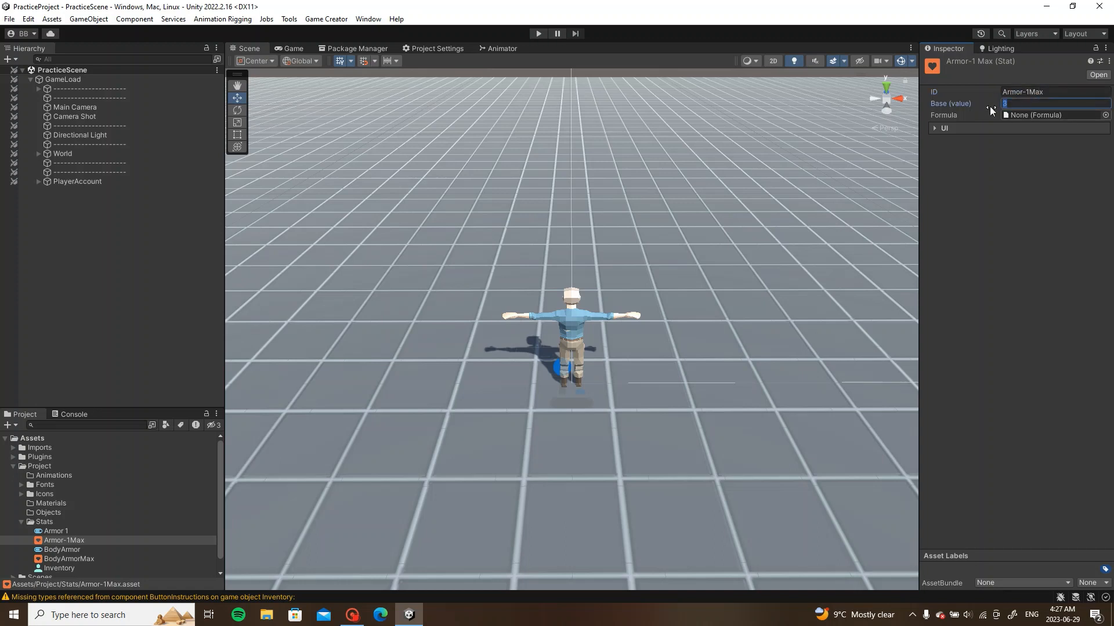
text(1)
click(1024, 201)
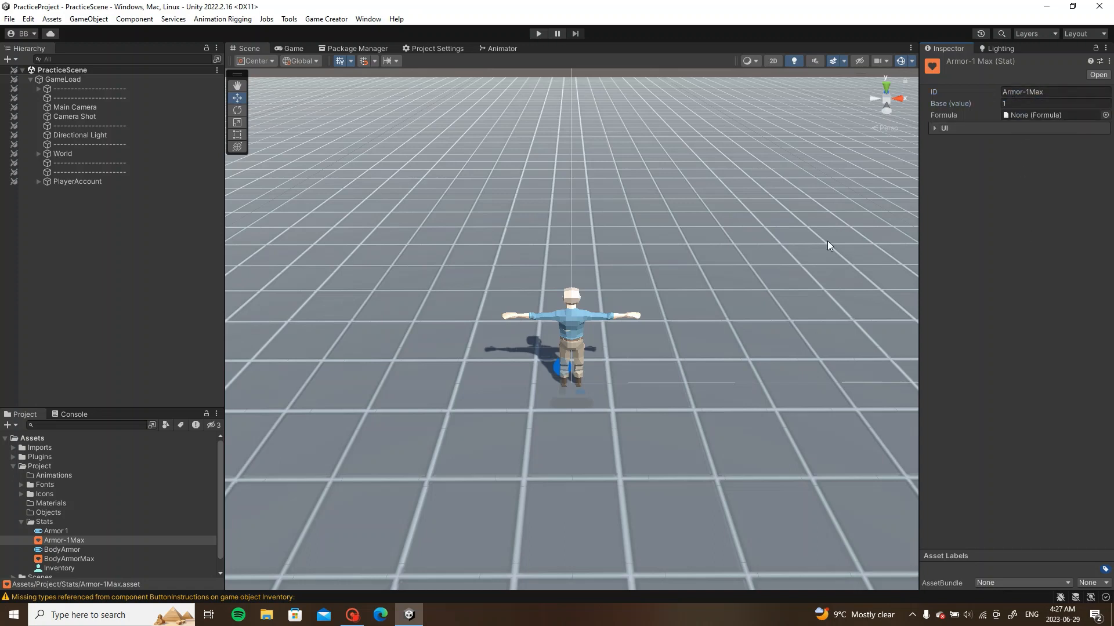
Step: Review the Inventory class and the ID and Max Value settings of the Armor 1, Armor 2 and Armor 3 attributes
click(72, 535)
click(72, 540)
click(72, 534)
click(71, 538)
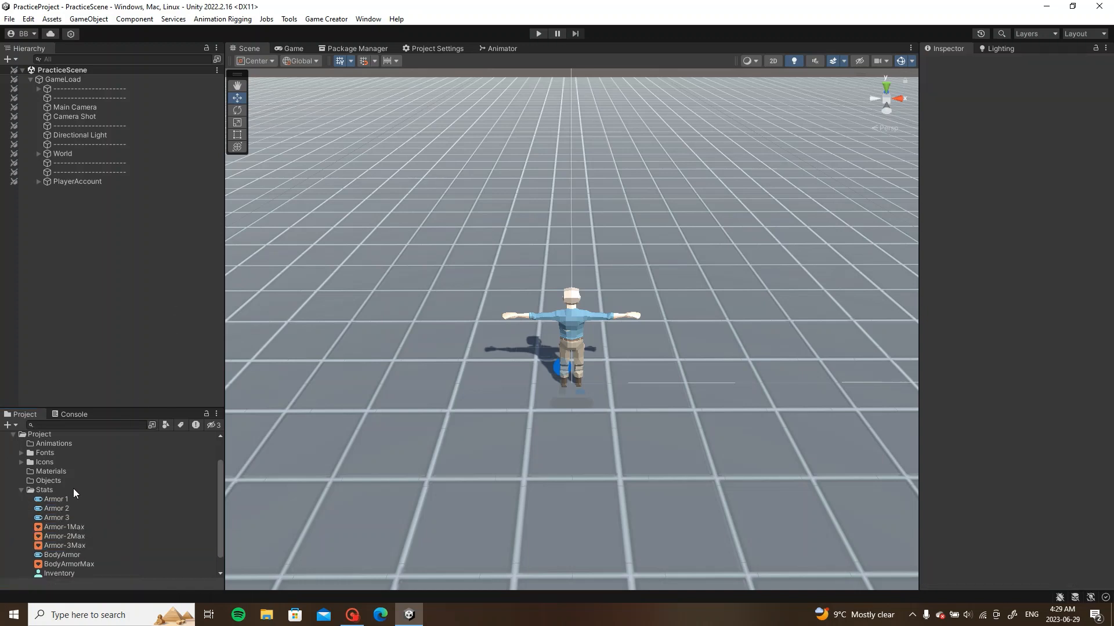
click(58, 555)
click(61, 573)
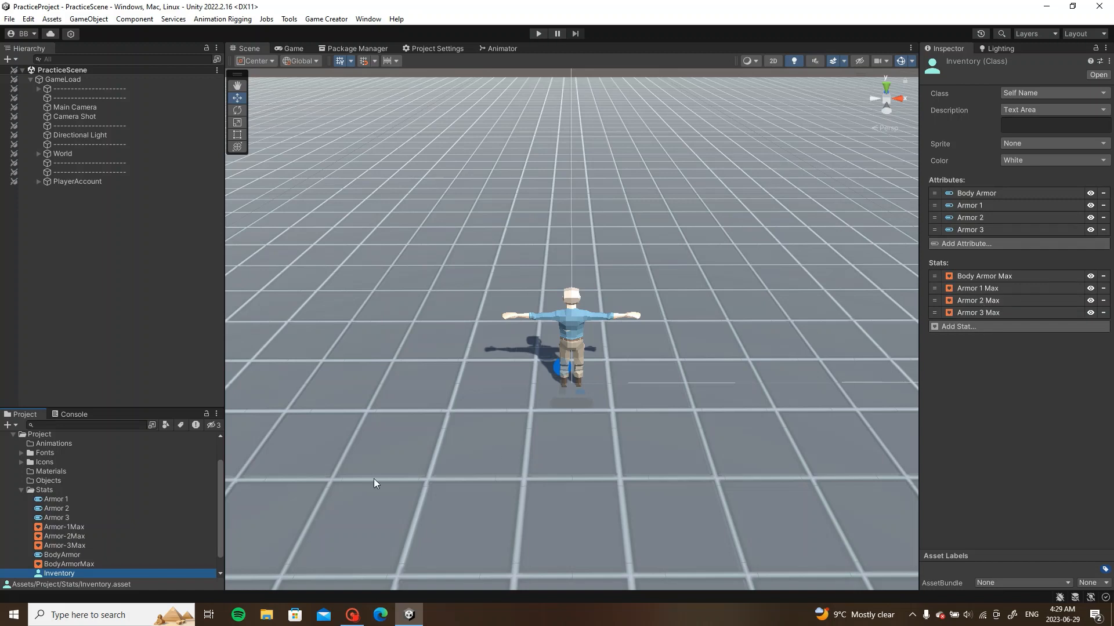
click(61, 500)
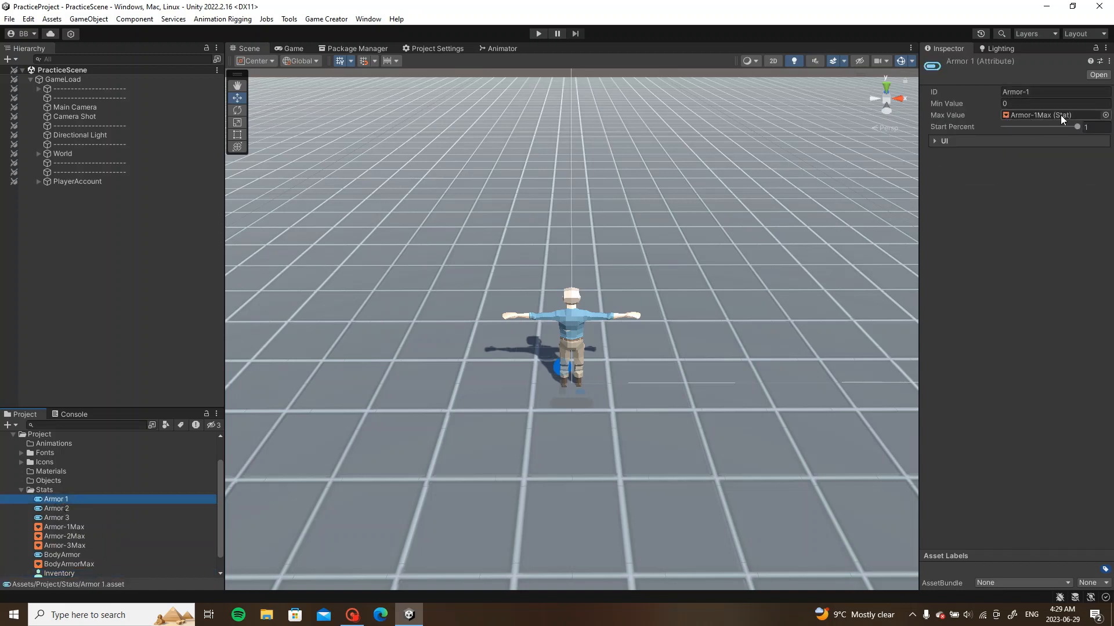
click(65, 510)
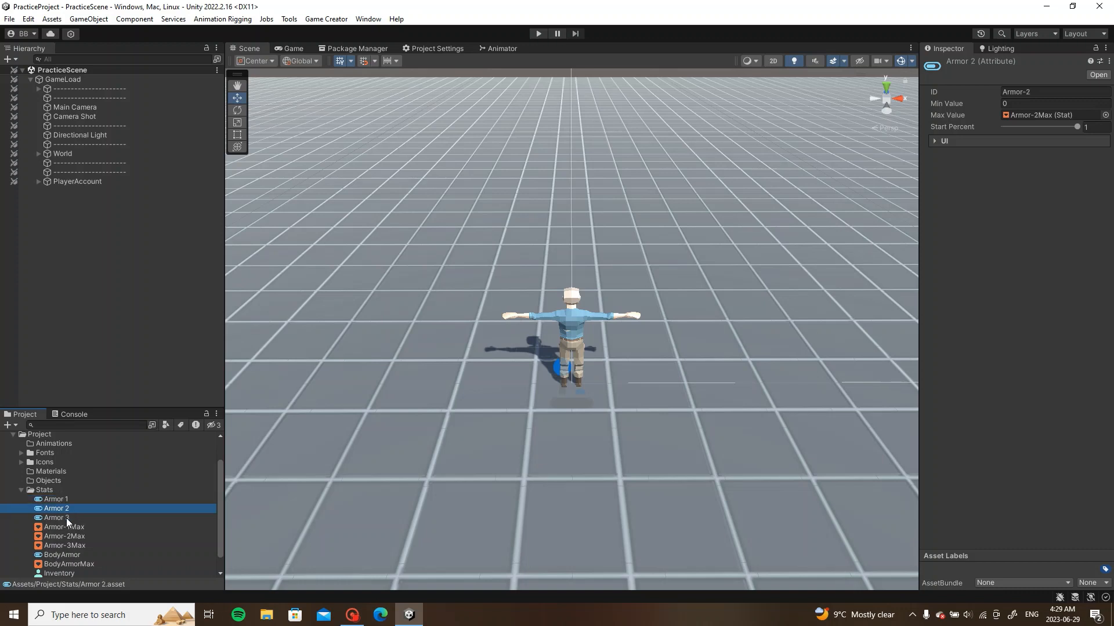
click(66, 520)
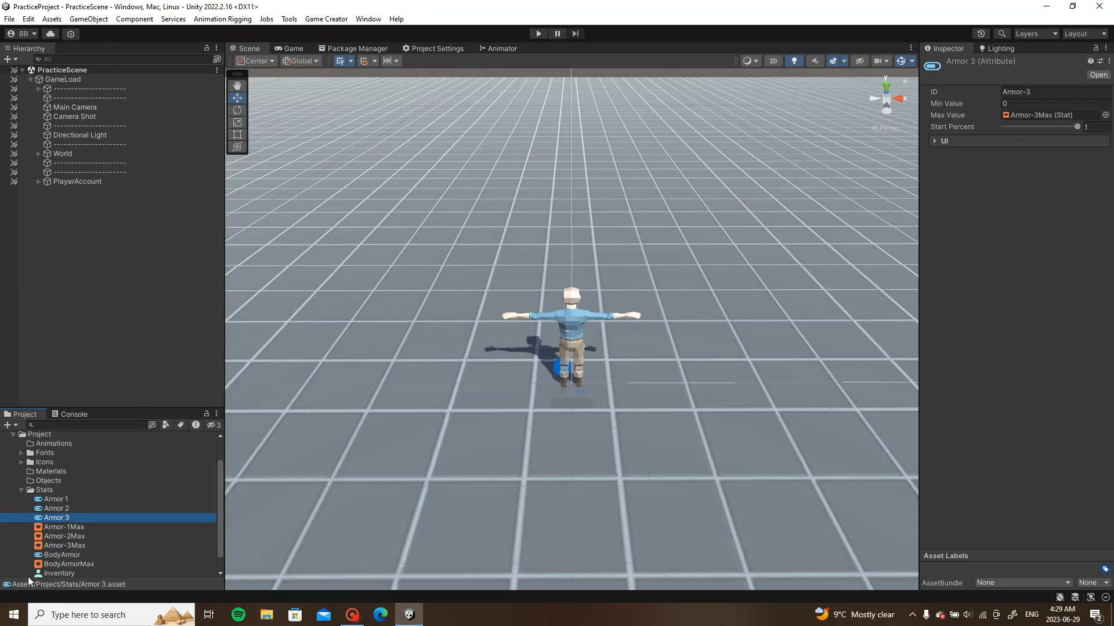
click(65, 508)
click(70, 499)
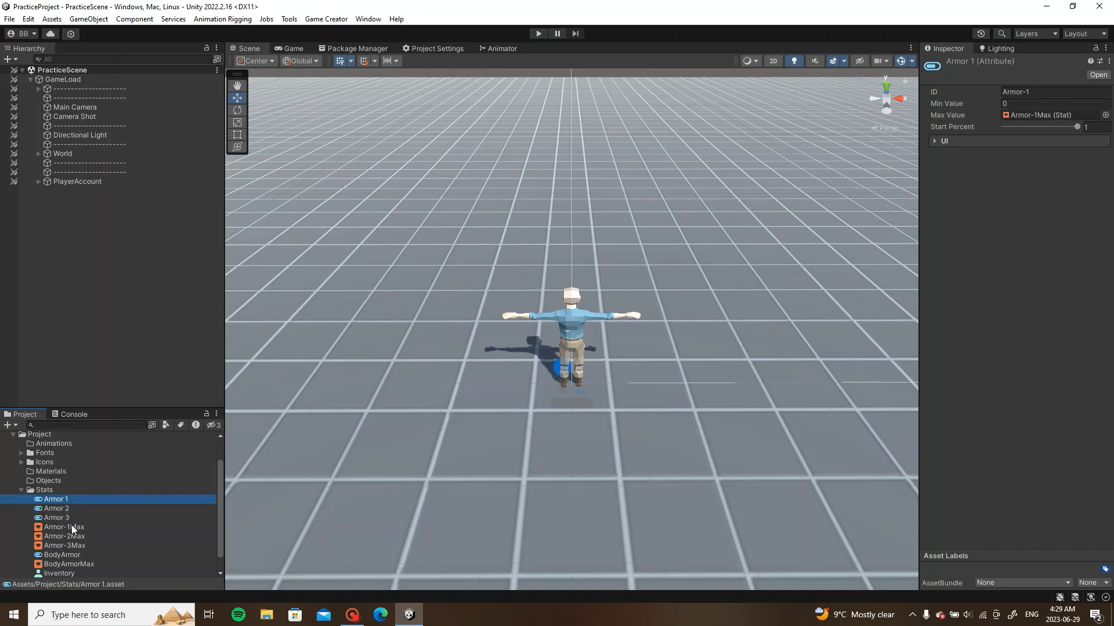
click(140, 274)
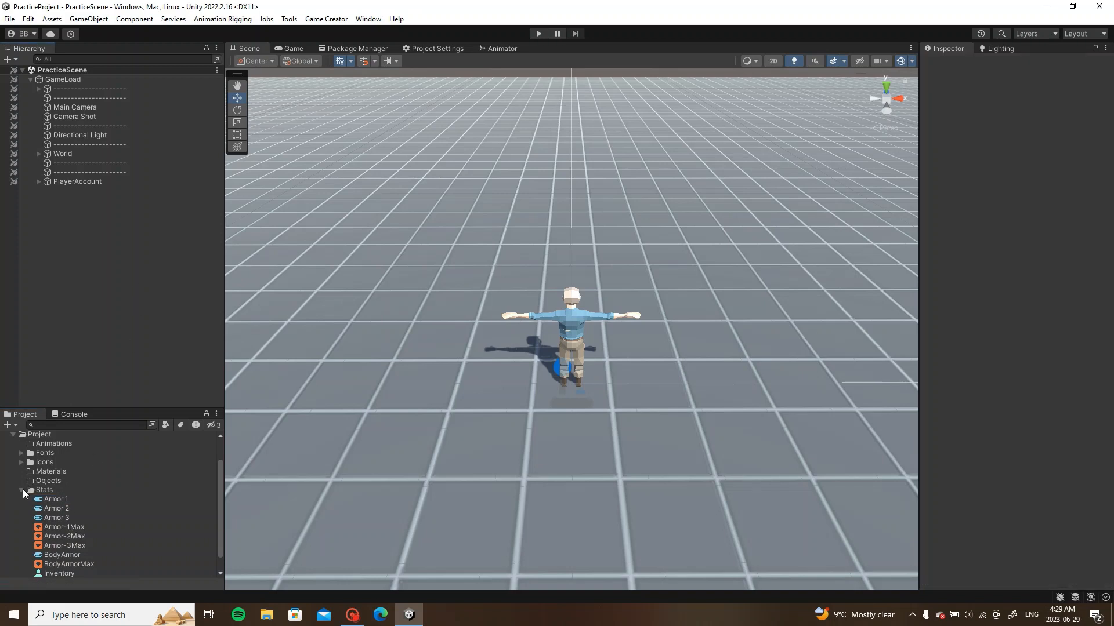
click(22, 491)
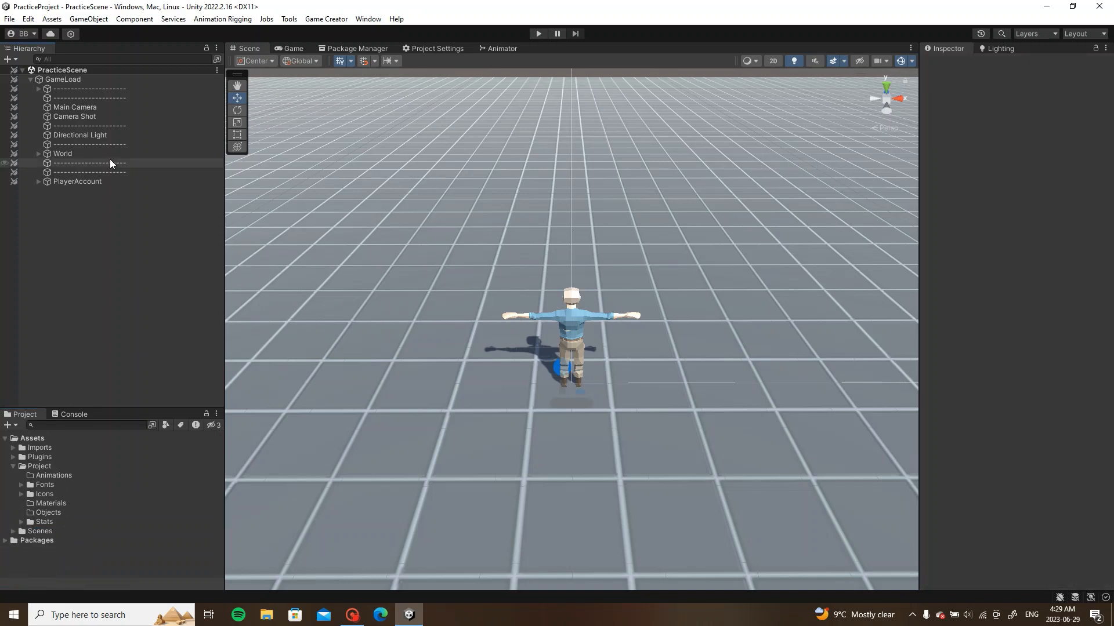
Step: Create an empty child object named Inventory under PlayerAccount
click(38, 181)
right_click(76, 181)
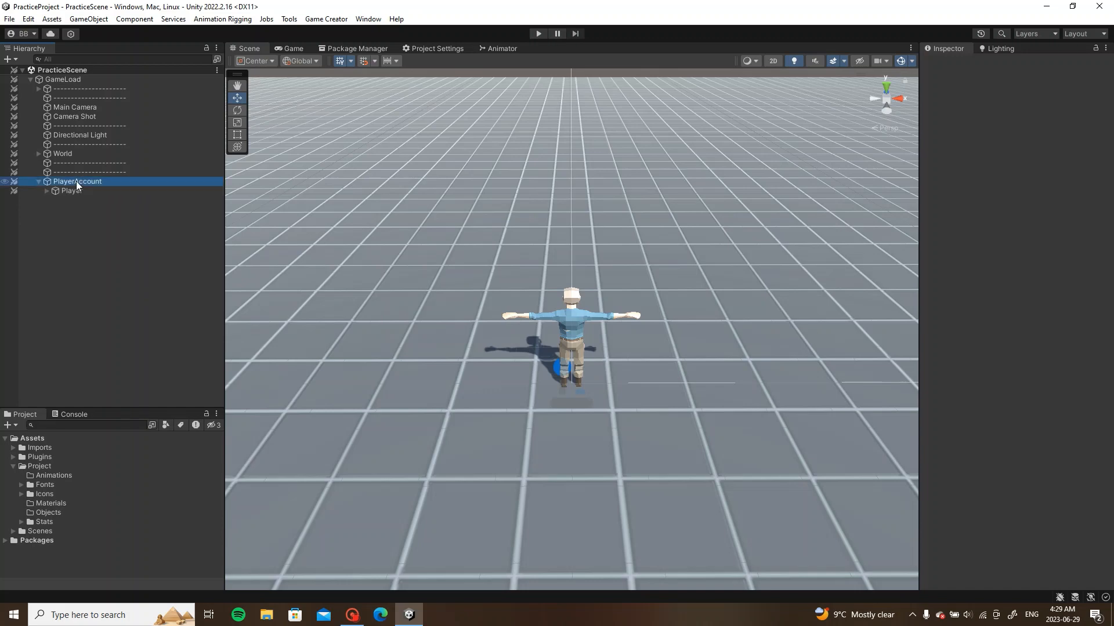
click(57, 221)
click(73, 191)
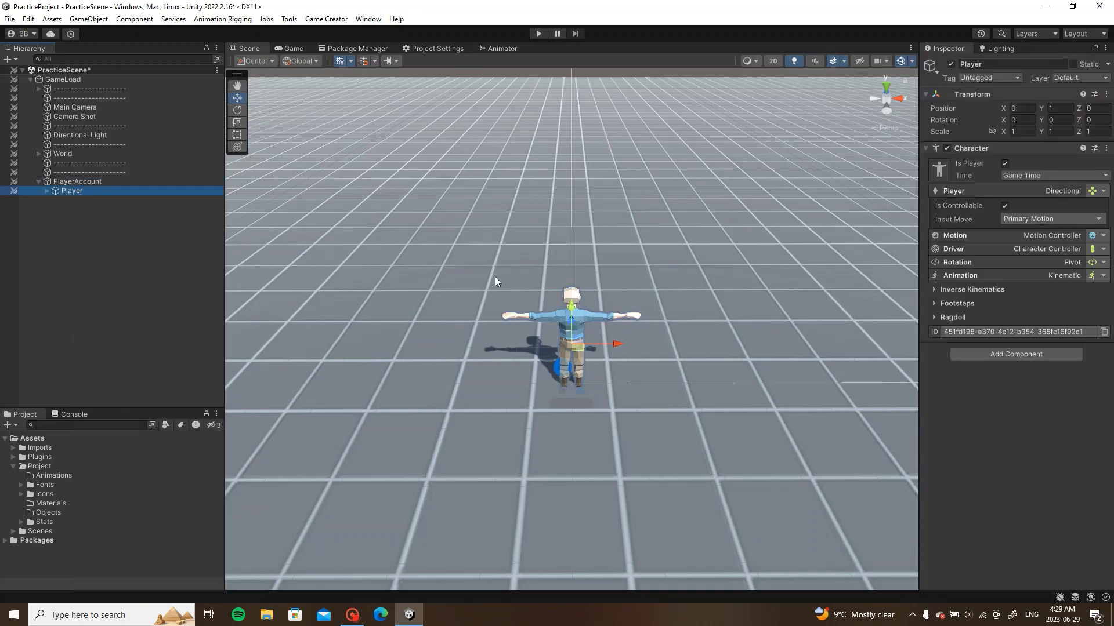
key(f)
alt+drag(344, 322, 464, 244)
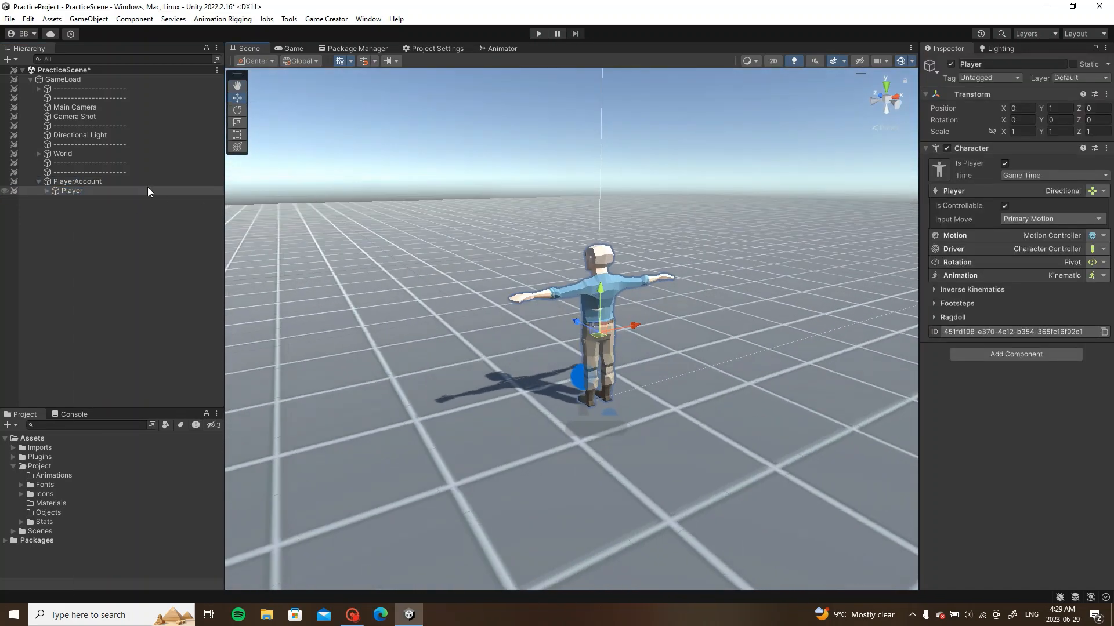
click(75, 182)
right_click(66, 183)
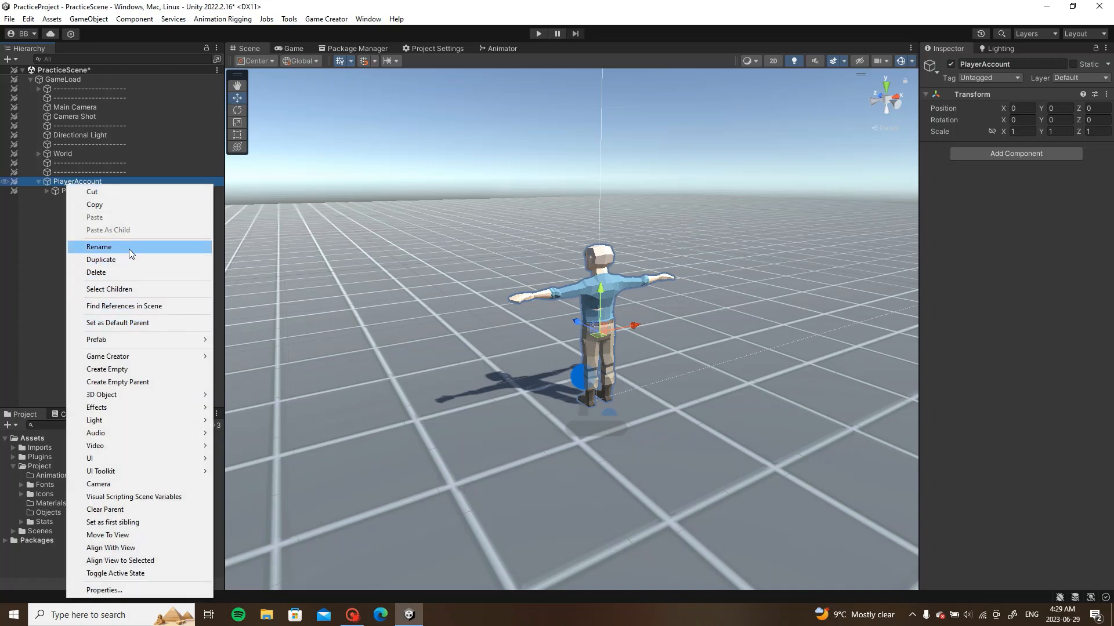
click(126, 369)
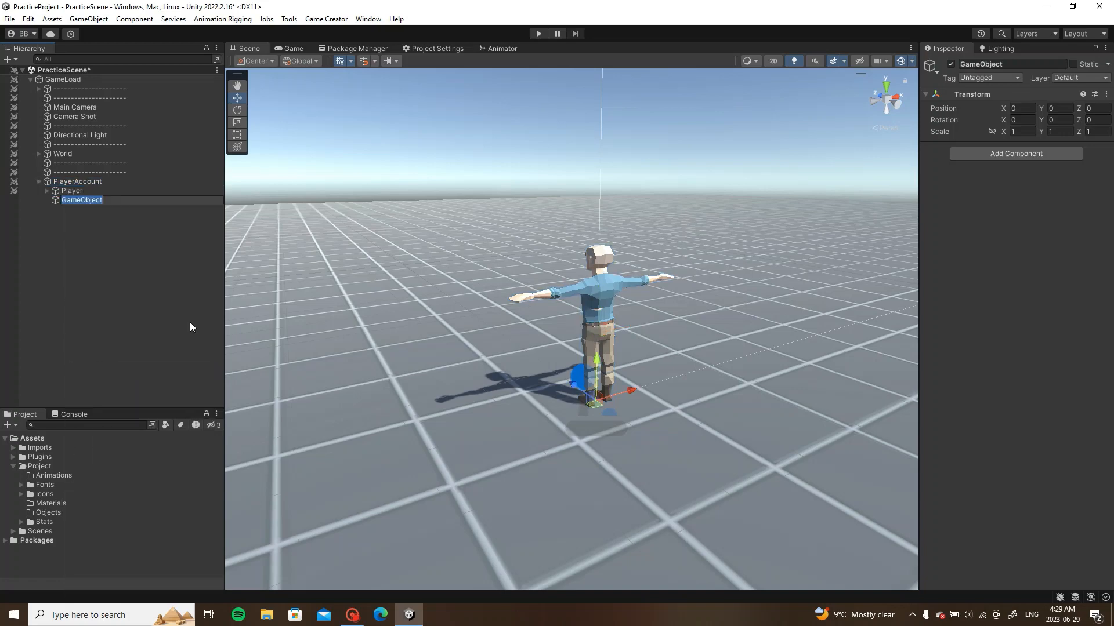
text(Inventory)
key(Return)
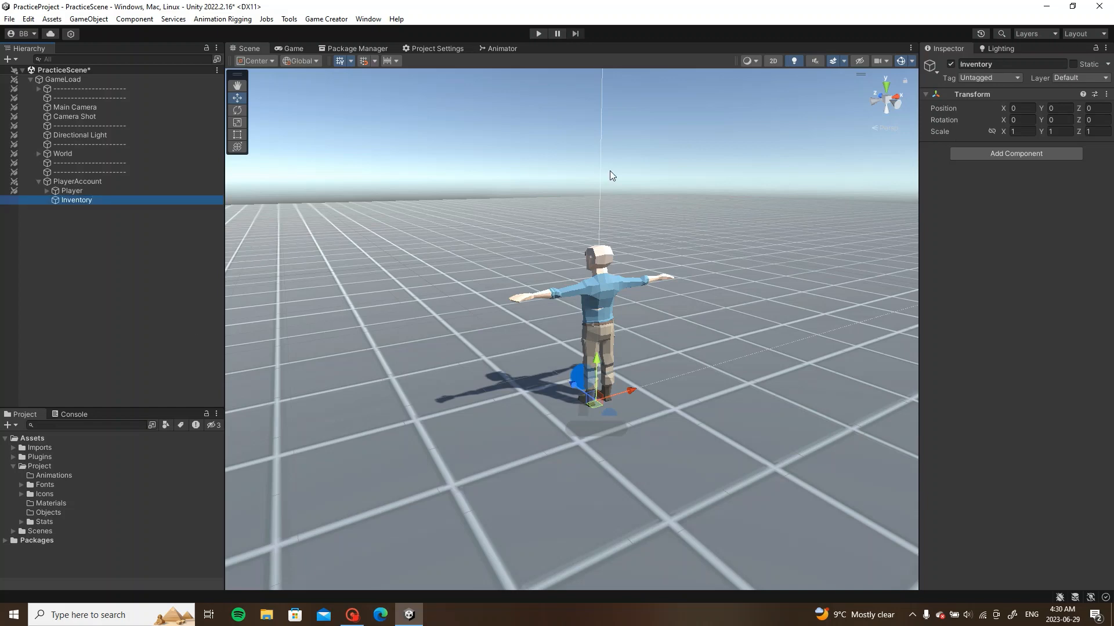
Step: Add a Traits component to the Inventory object and assign the Inventory class to it
click(1004, 156)
text(traits)
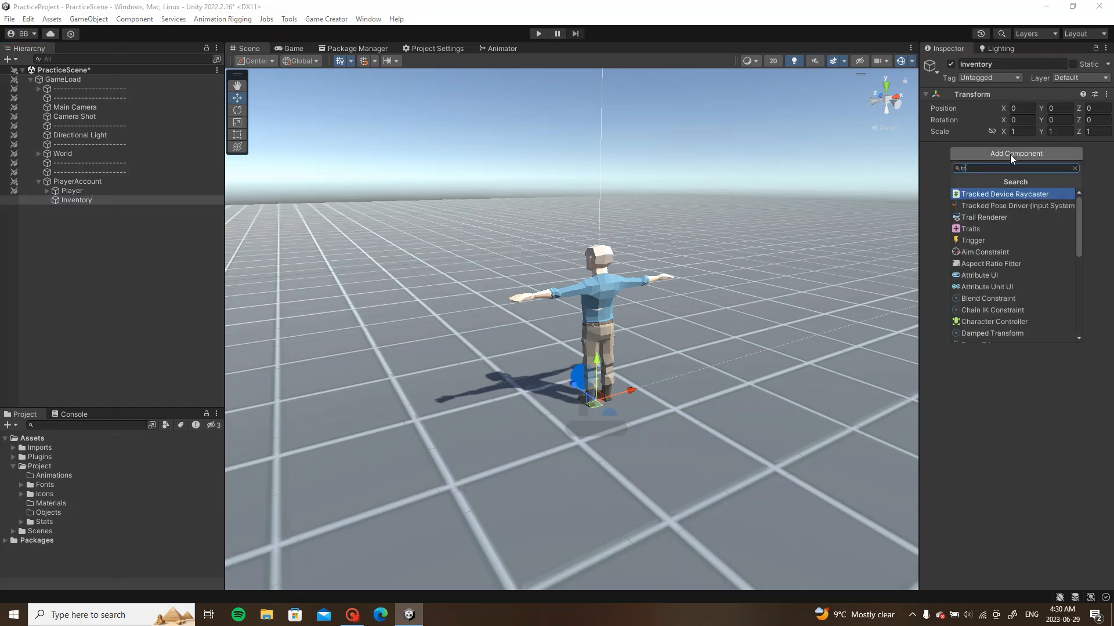
click(1011, 194)
click(1105, 164)
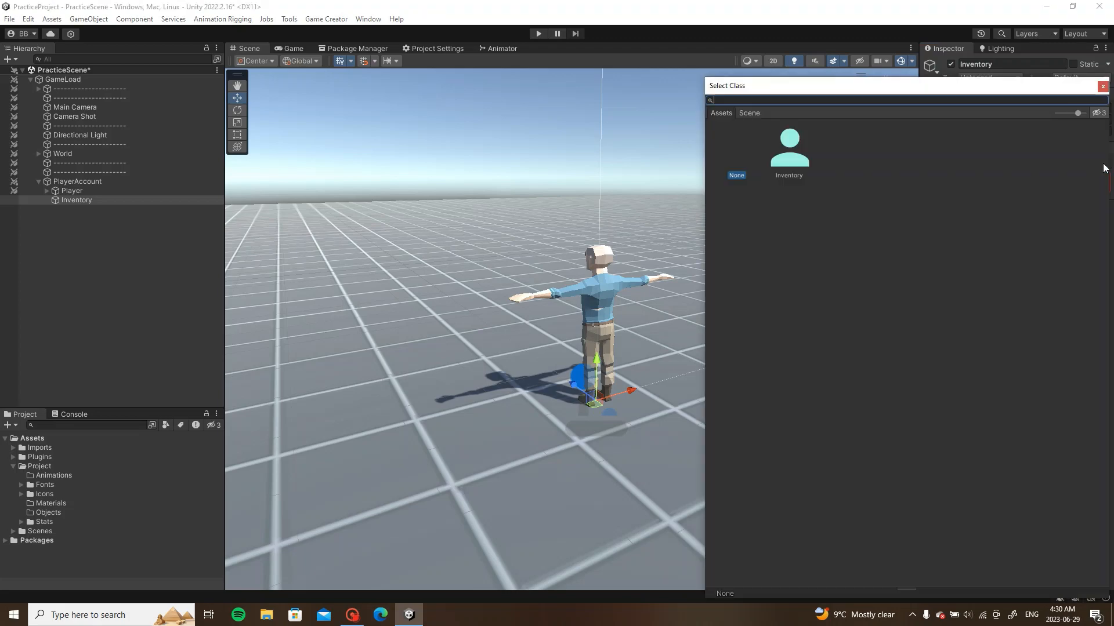
double_click(781, 155)
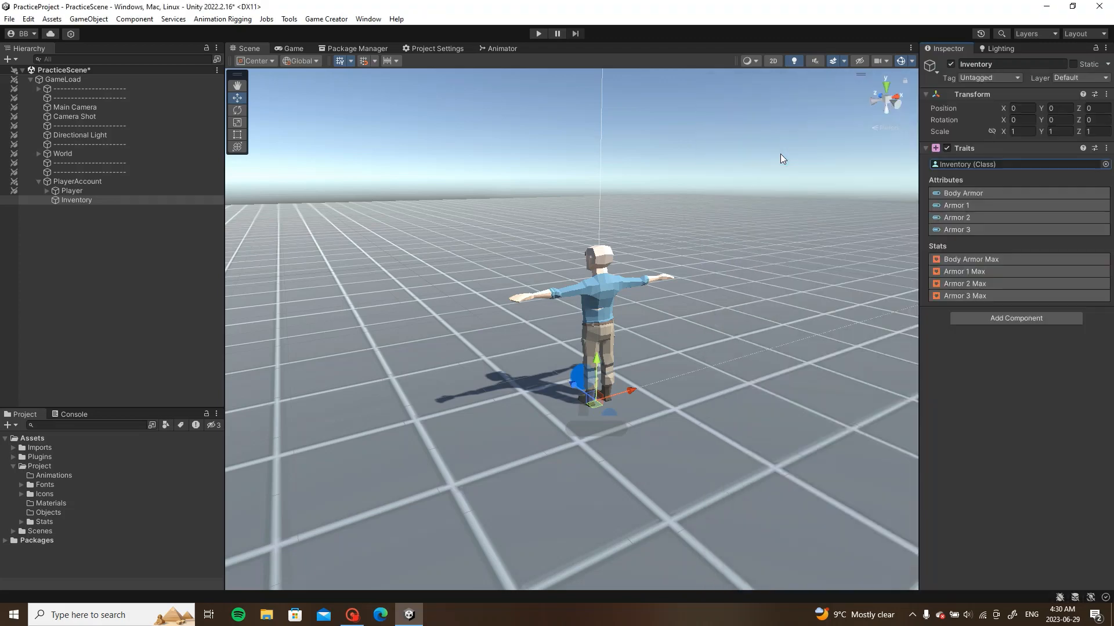
Step: Enable the start percent override for the Body Armor, Armor 1, Armor 2 and Armor 3 attributes in Traits
click(969, 230)
click(976, 217)
click(980, 204)
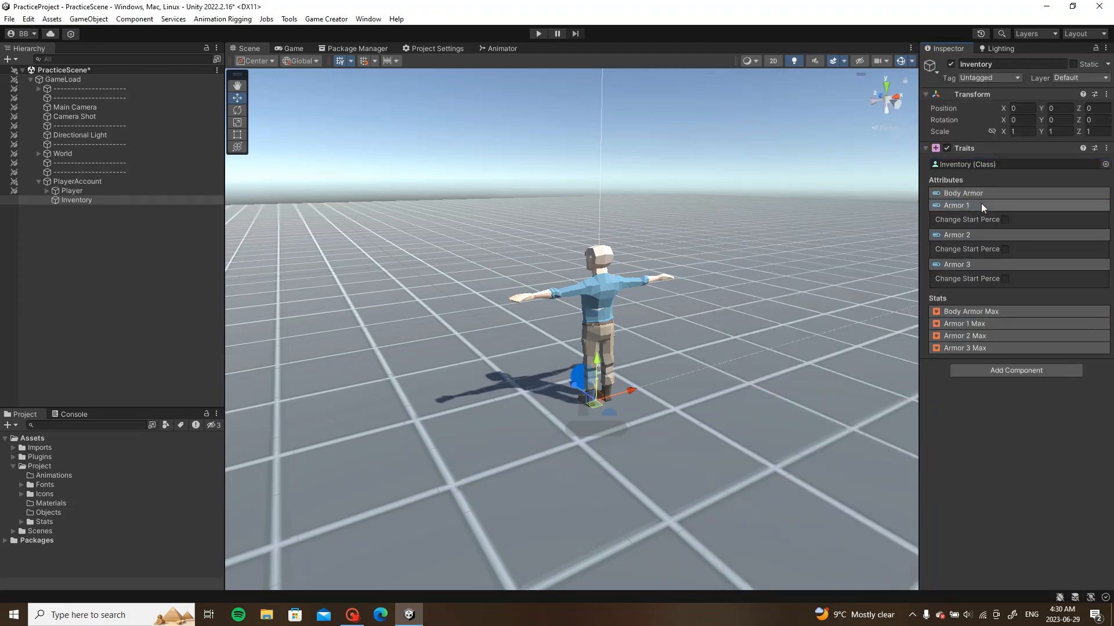
click(984, 193)
click(1005, 296)
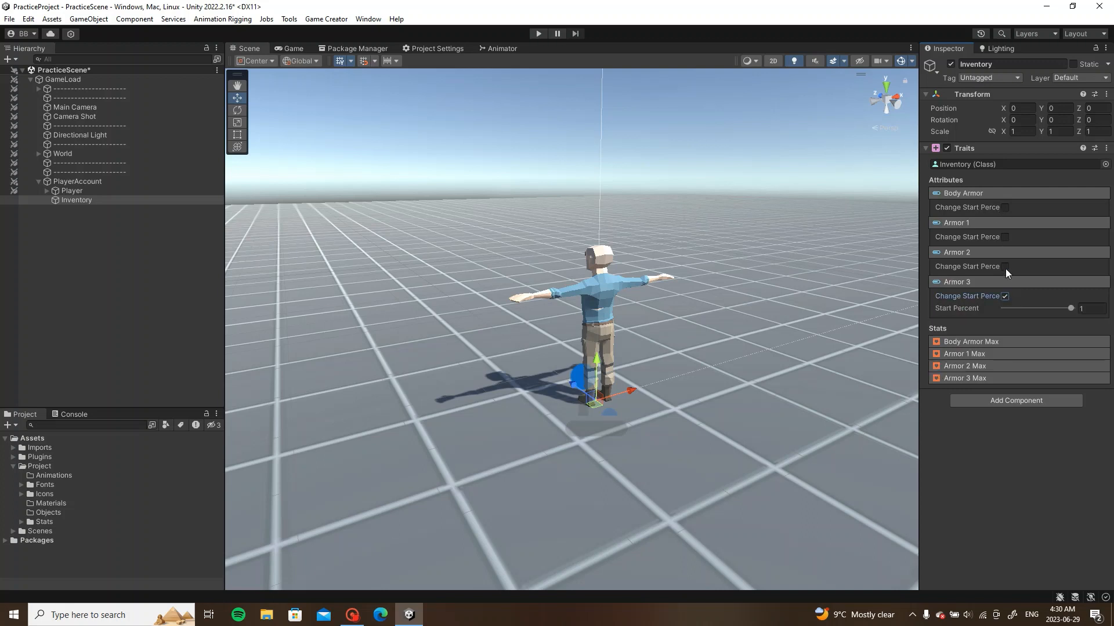
click(1004, 266)
click(1005, 236)
click(1004, 207)
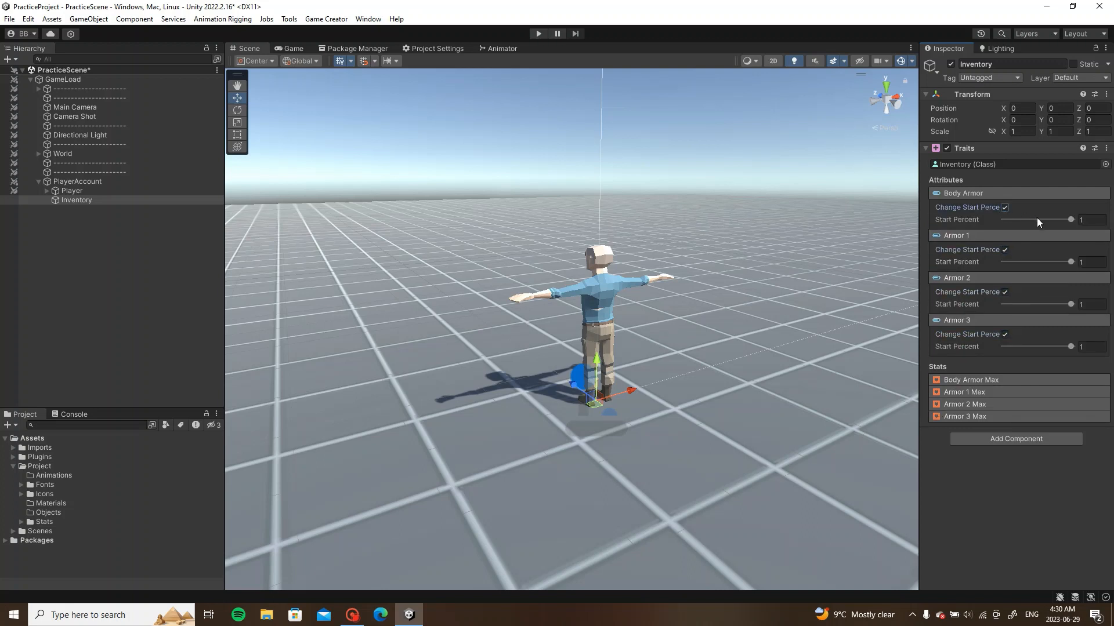
Step: Set the Start Percent of Body Armor, Armor 1, Armor 2 and Armor 3 to 0 and save the scene
drag(1037, 220, 995, 221)
drag(1042, 262, 980, 266)
drag(1036, 305, 993, 307)
drag(1039, 345, 993, 348)
key(ctrl+s)
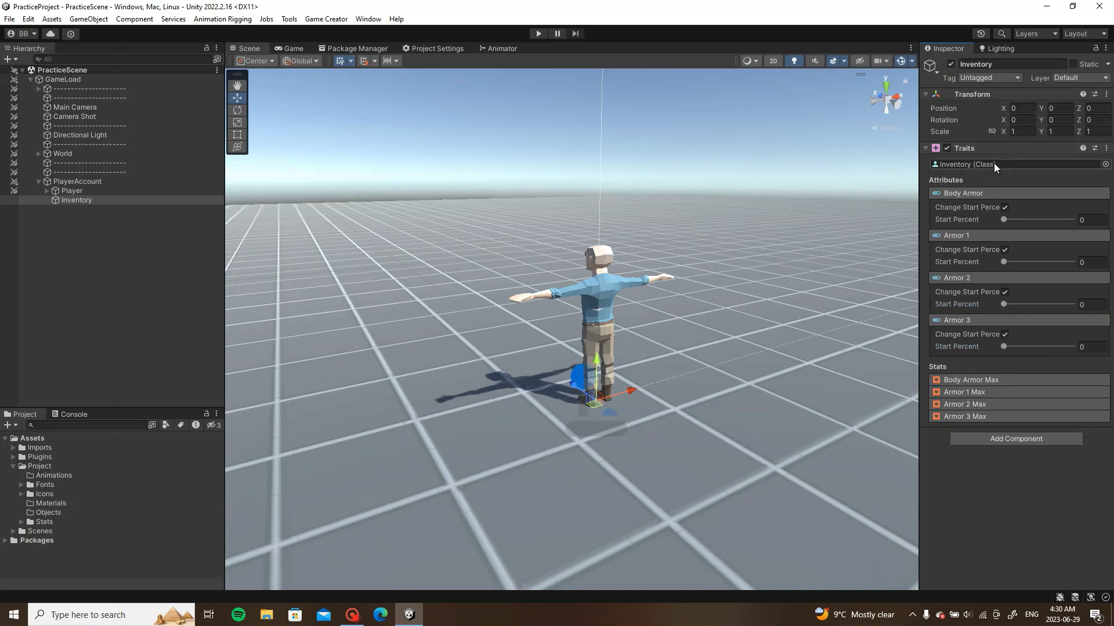
click(993, 147)
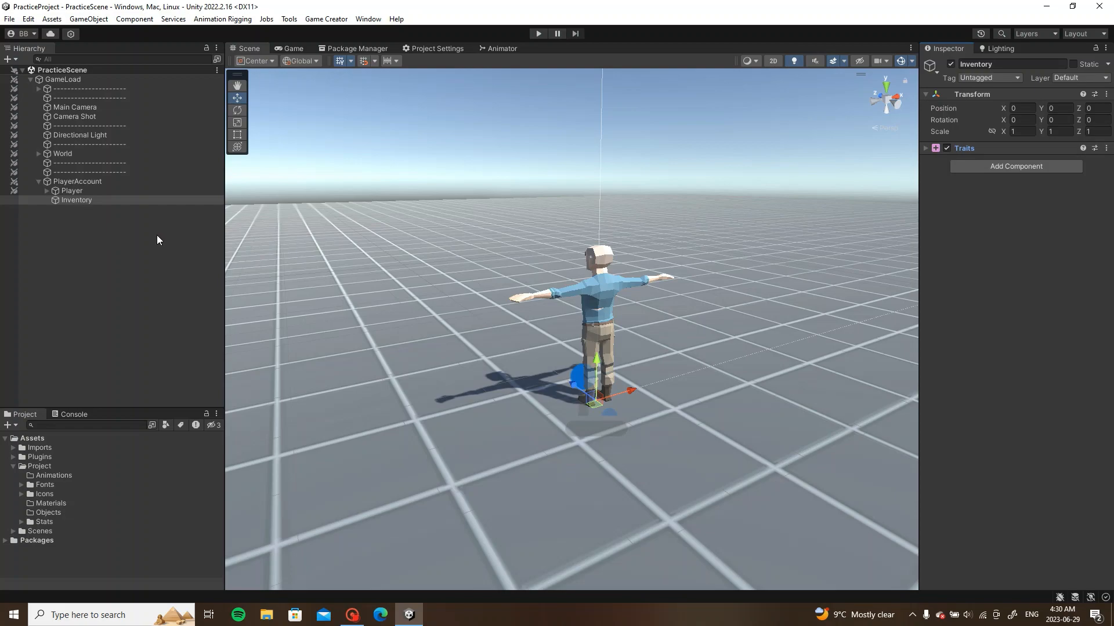
Step: Create an empty child object named Armors under the Inventory object
alt+drag(493, 255, 419, 272)
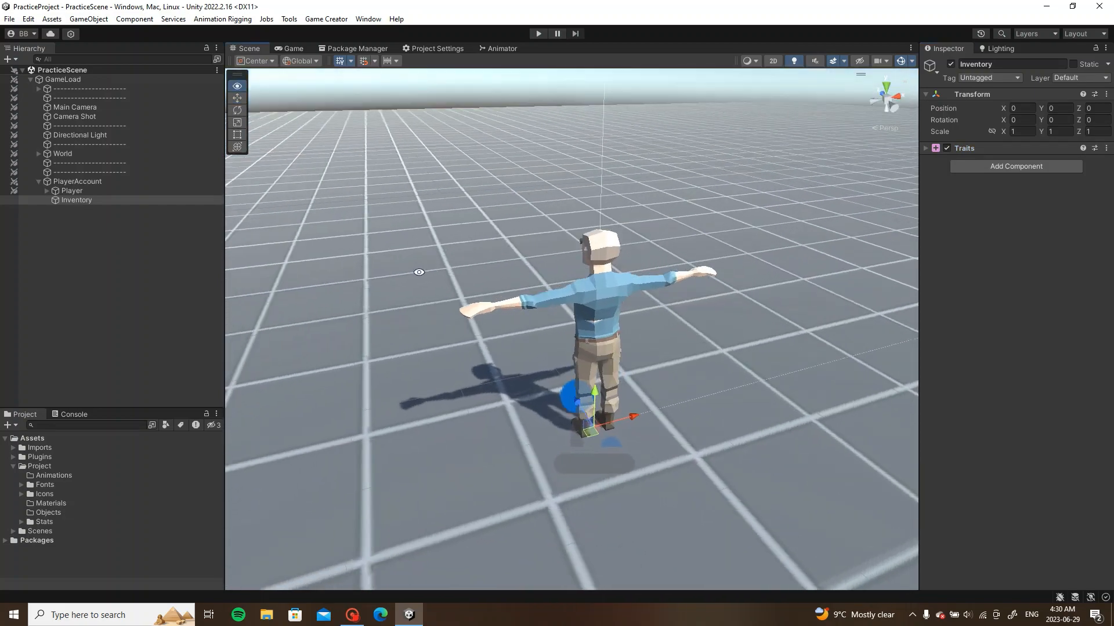
right_click(72, 199)
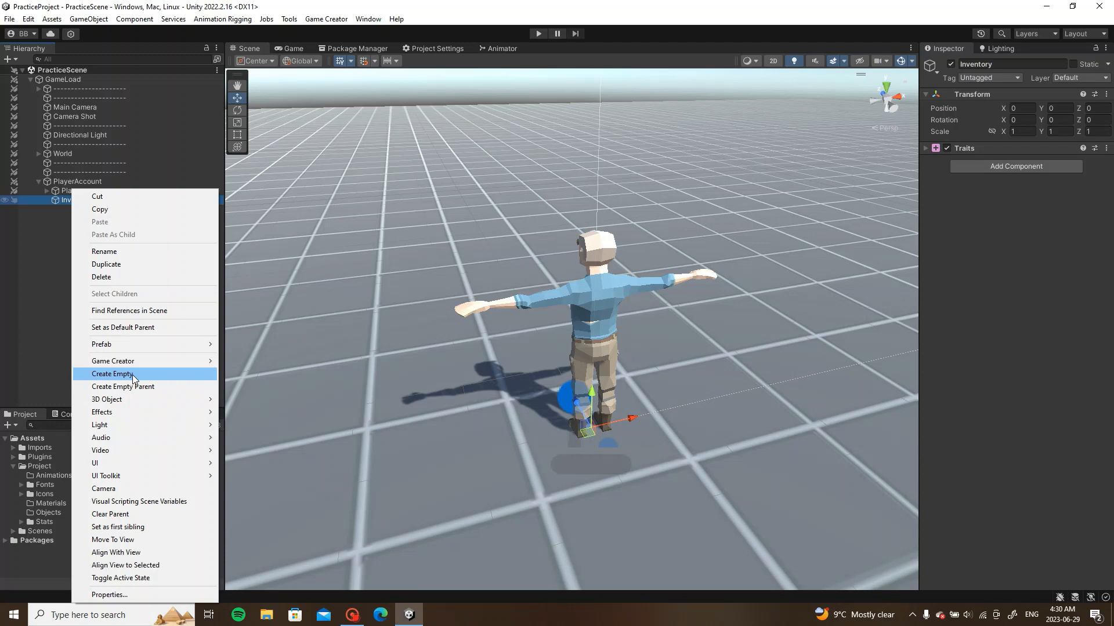
click(39, 272)
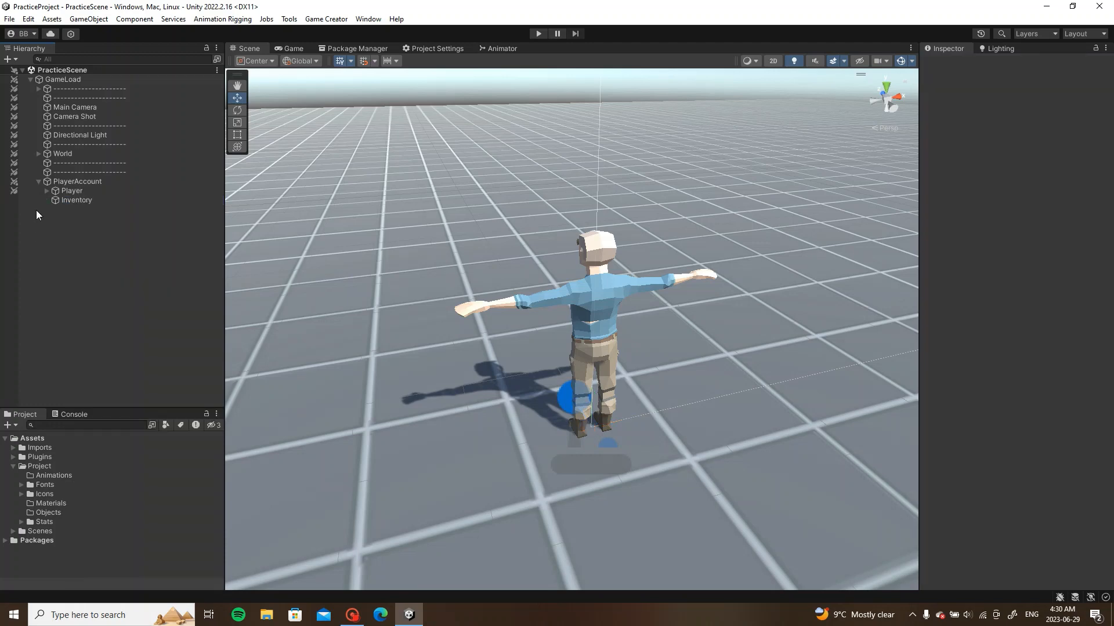
right_click(65, 202)
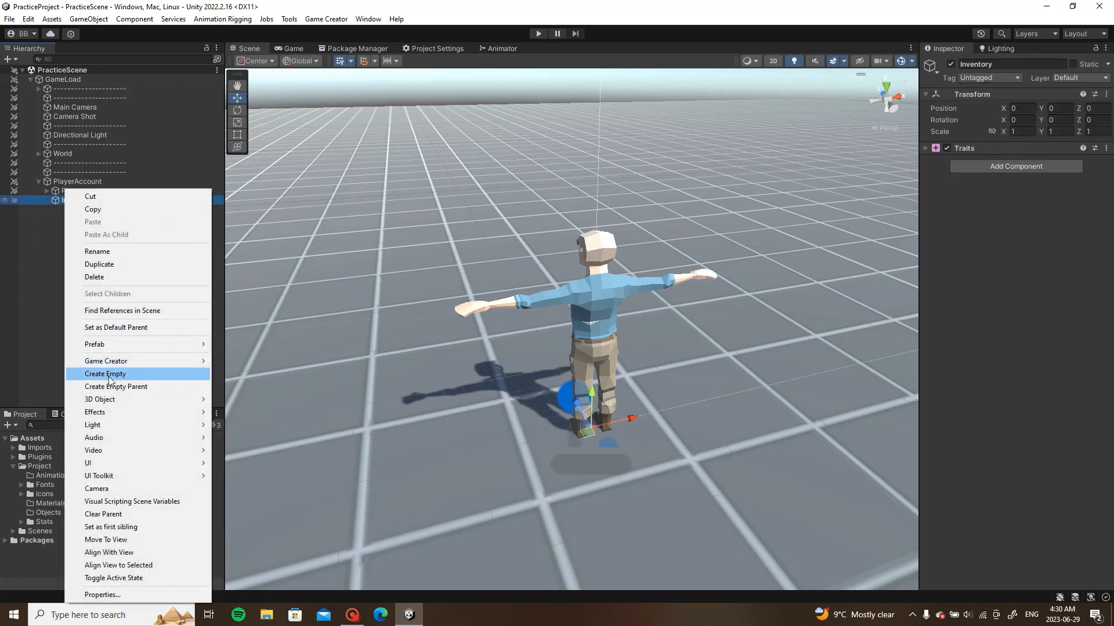
click(110, 377)
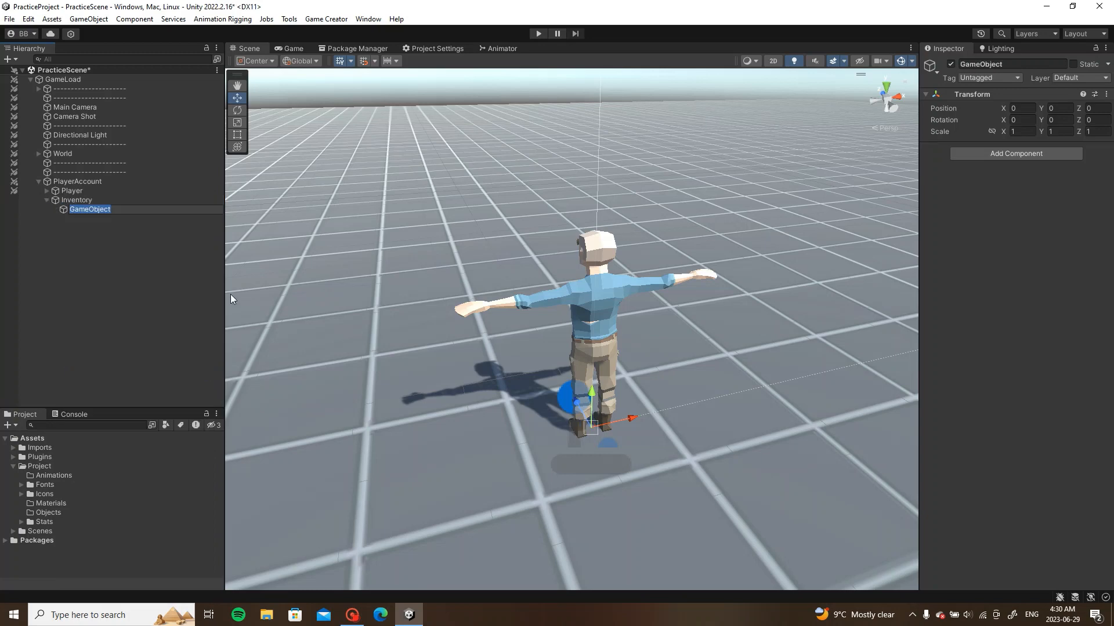
text(Armors)
key(Return)
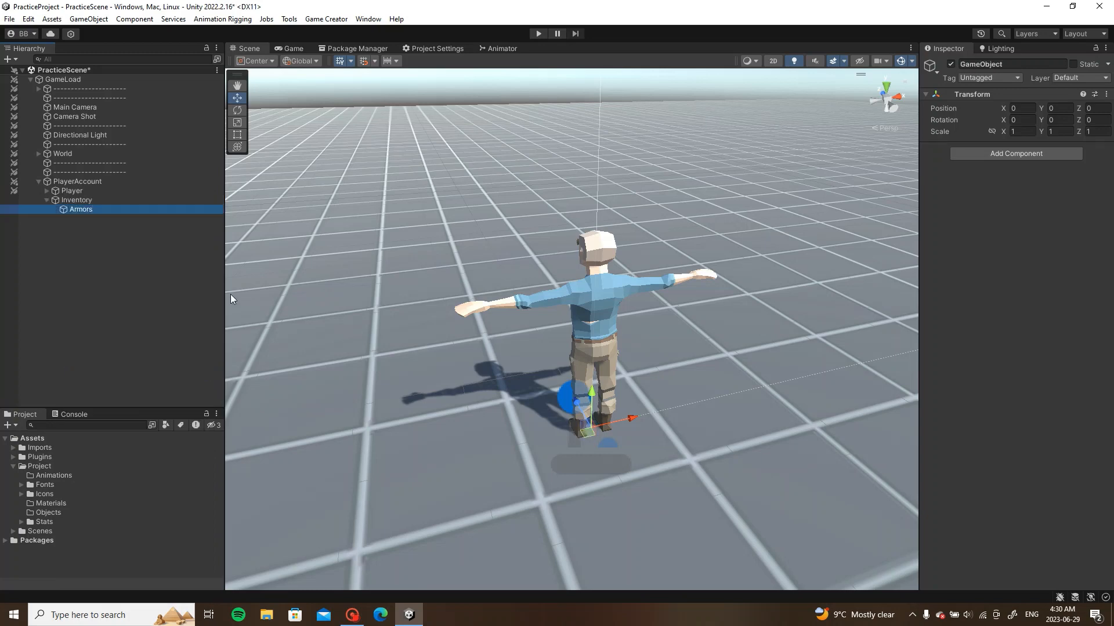
right_click(86, 210)
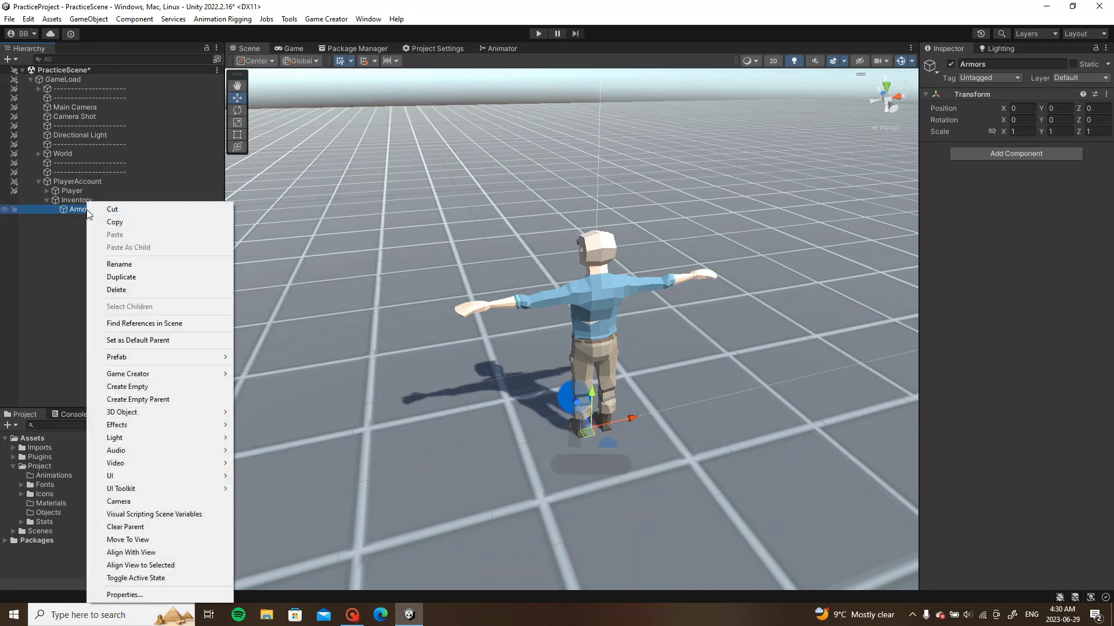
click(144, 387)
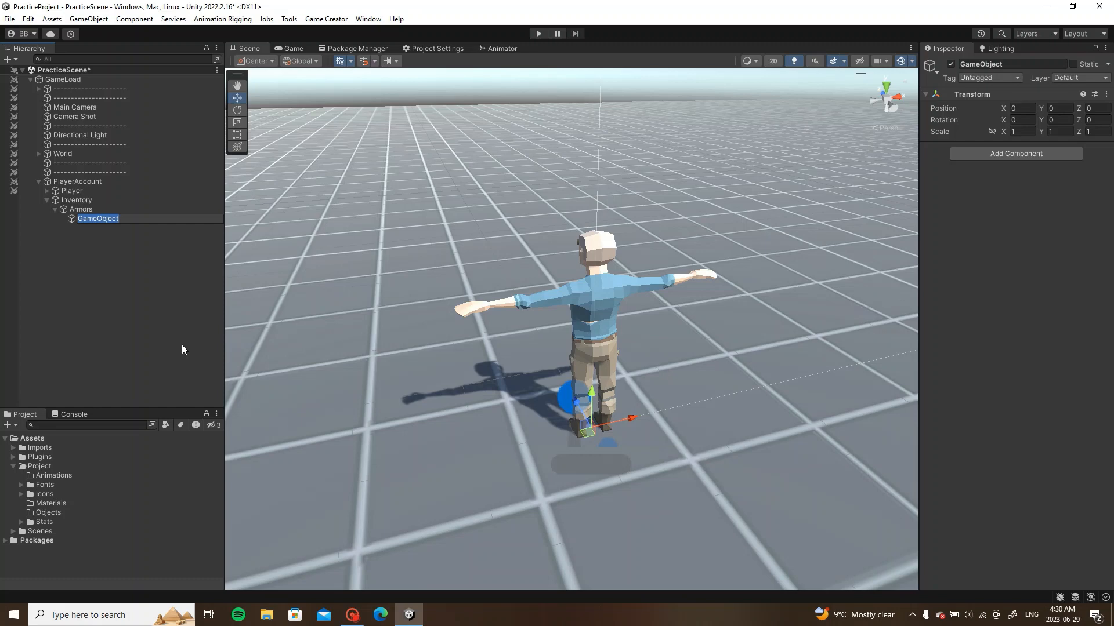
click(183, 348)
click(121, 219)
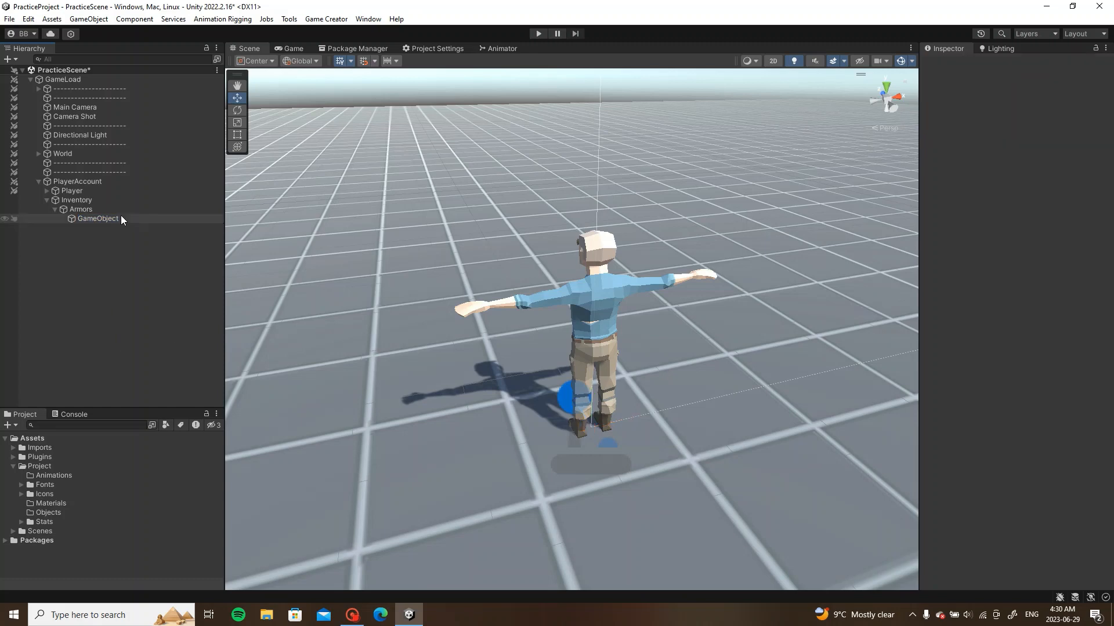
key(Delete)
click(103, 210)
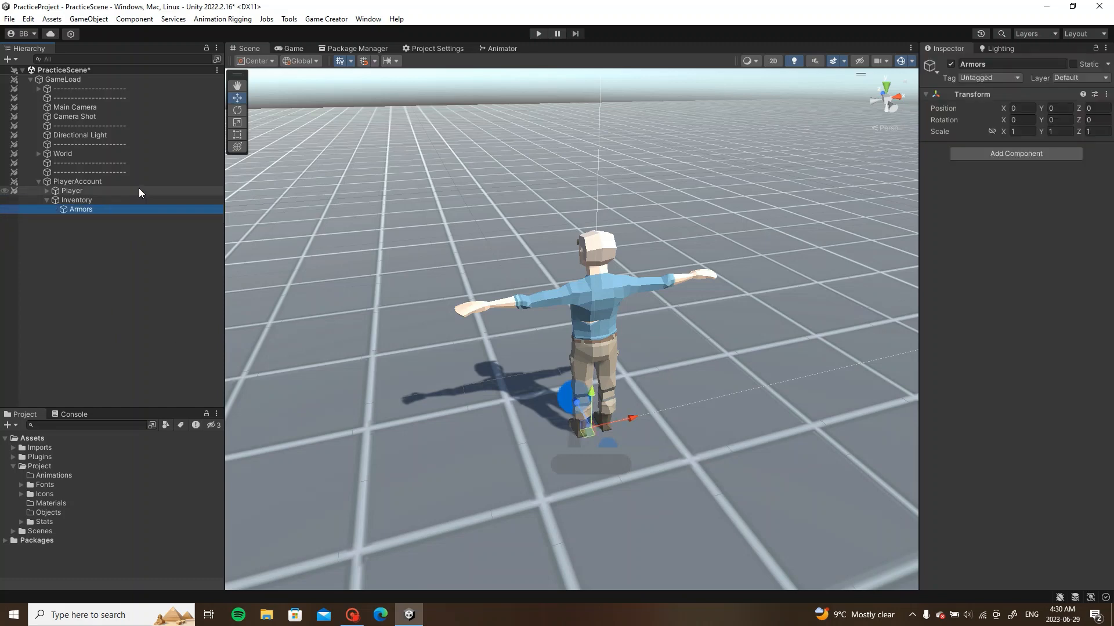
Step: Add a Trigger component to the Armors object with a Run Conditions instruction on its On Start event
click(999, 154)
text(trig)
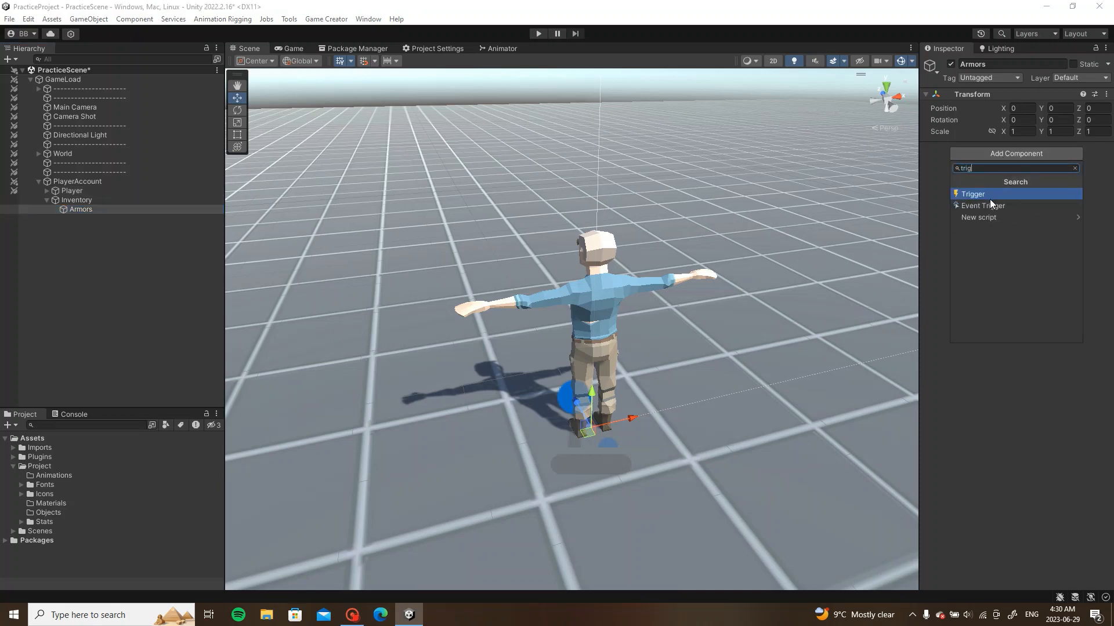
click(991, 198)
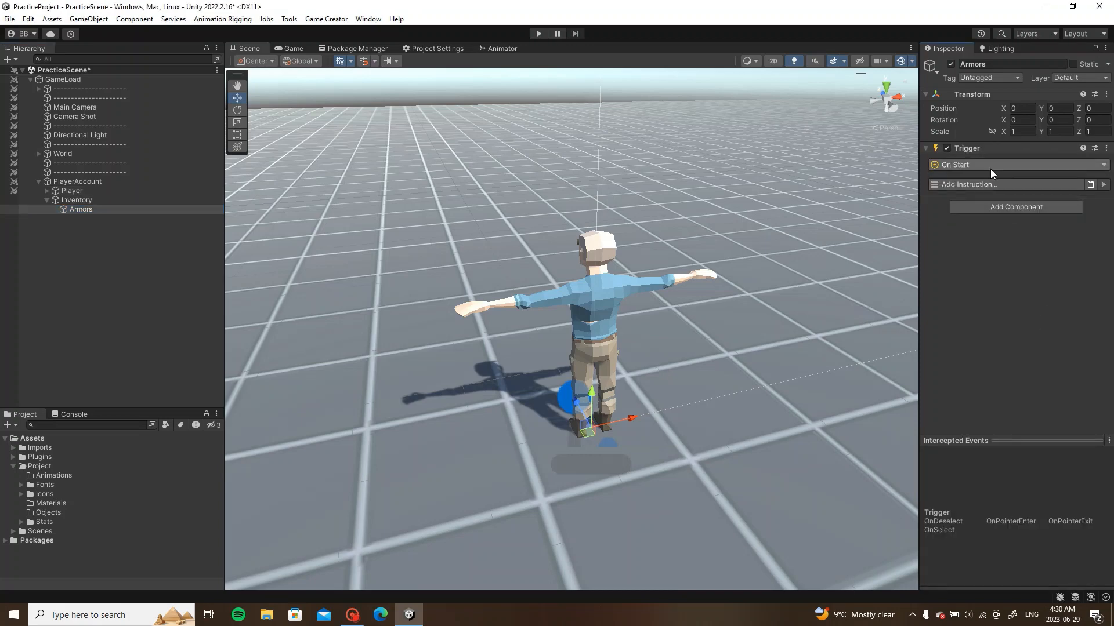
click(998, 185)
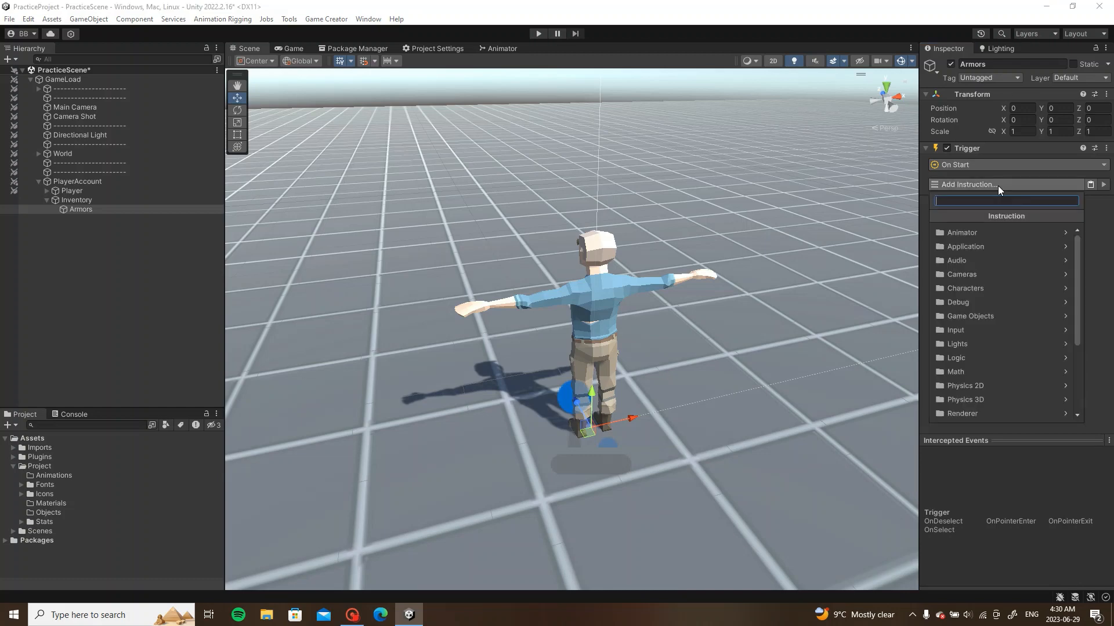
text(run)
click(991, 242)
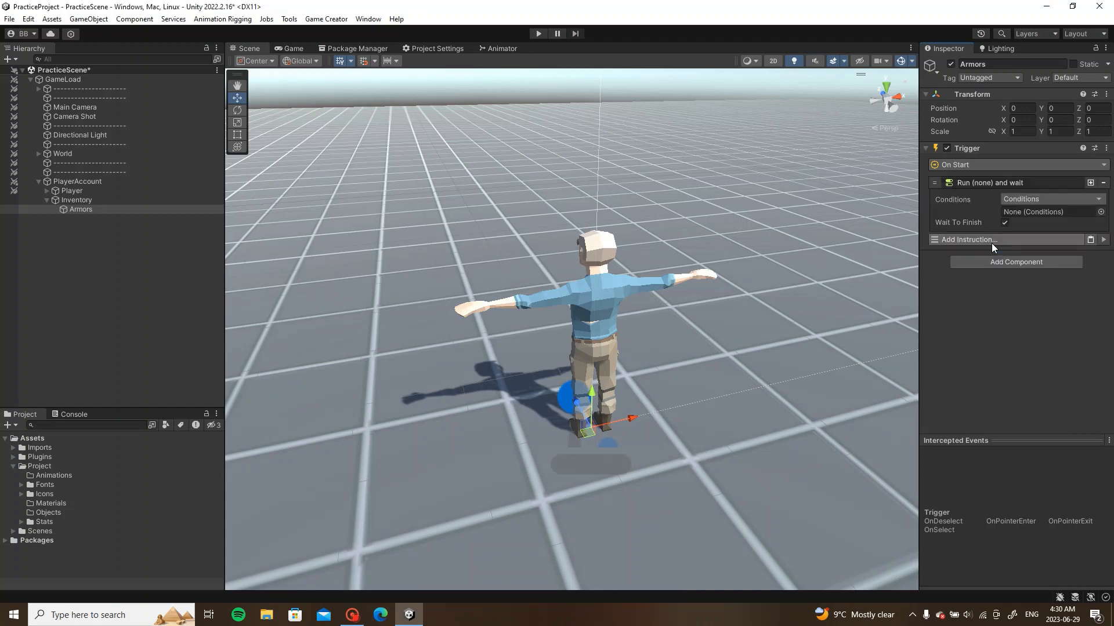
Step: Duplicate the Trigger component on Armors and change the copy's event to On Attribute Change
right_click(995, 152)
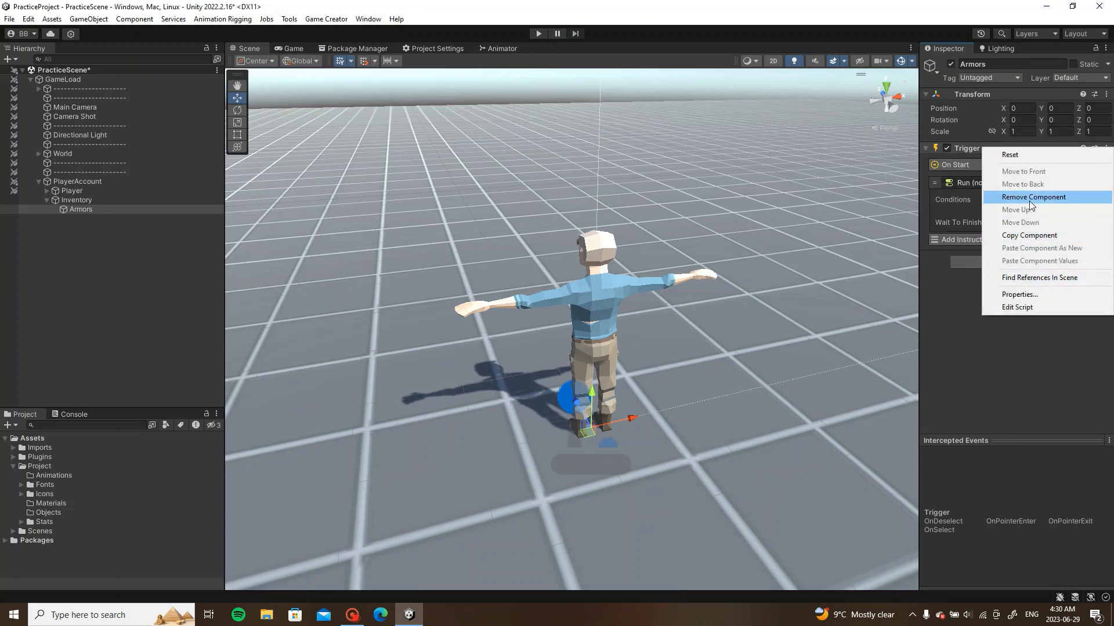
click(1029, 235)
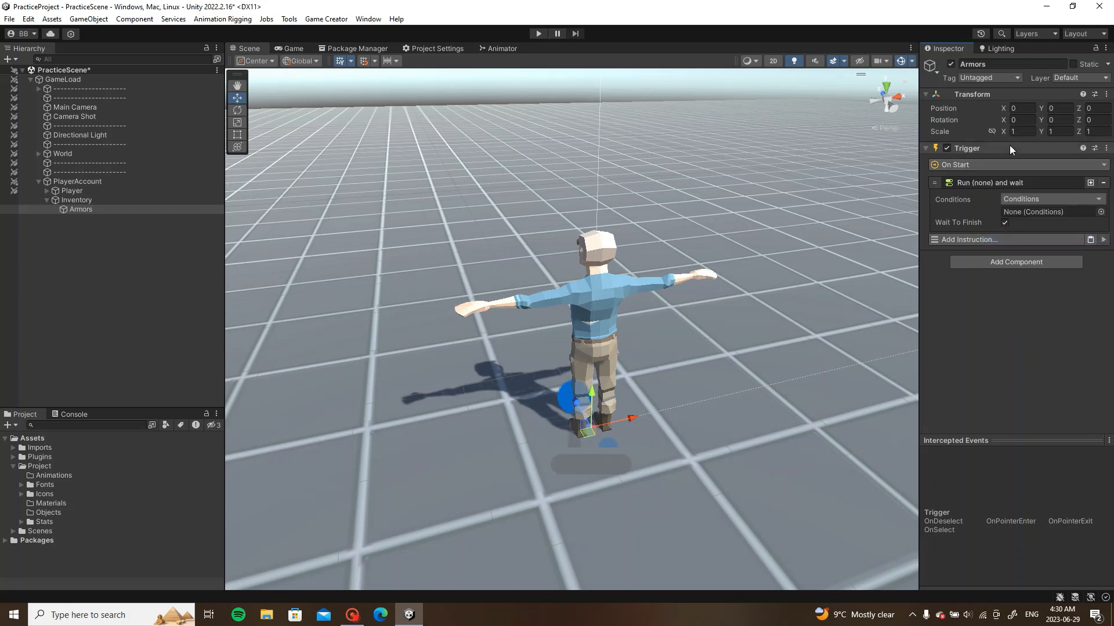
right_click(1009, 146)
click(1031, 246)
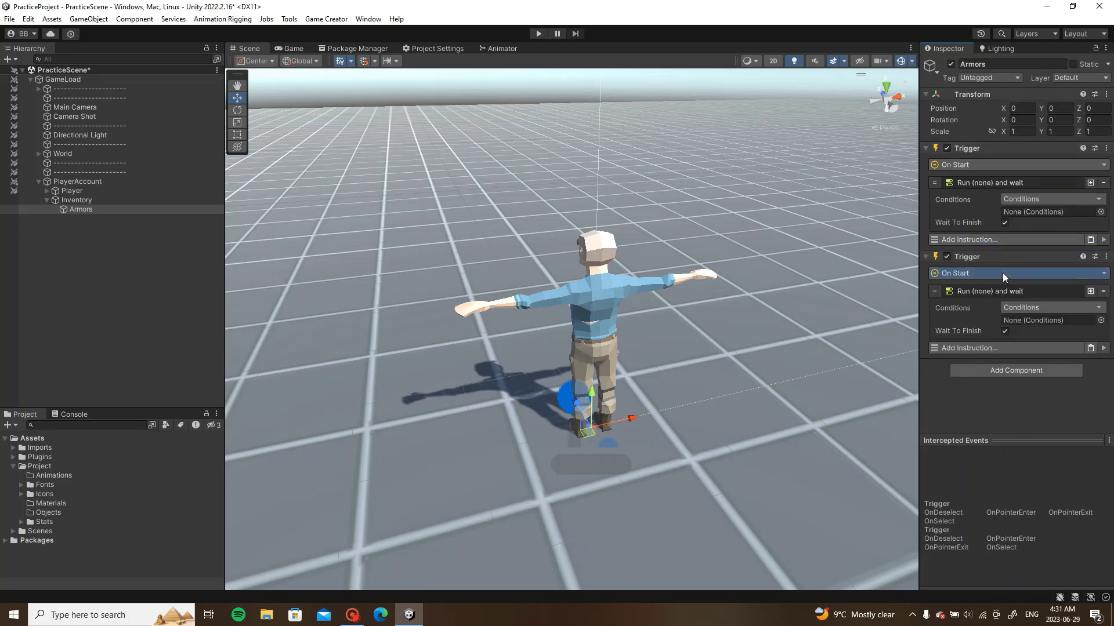
click(1002, 273)
click(976, 432)
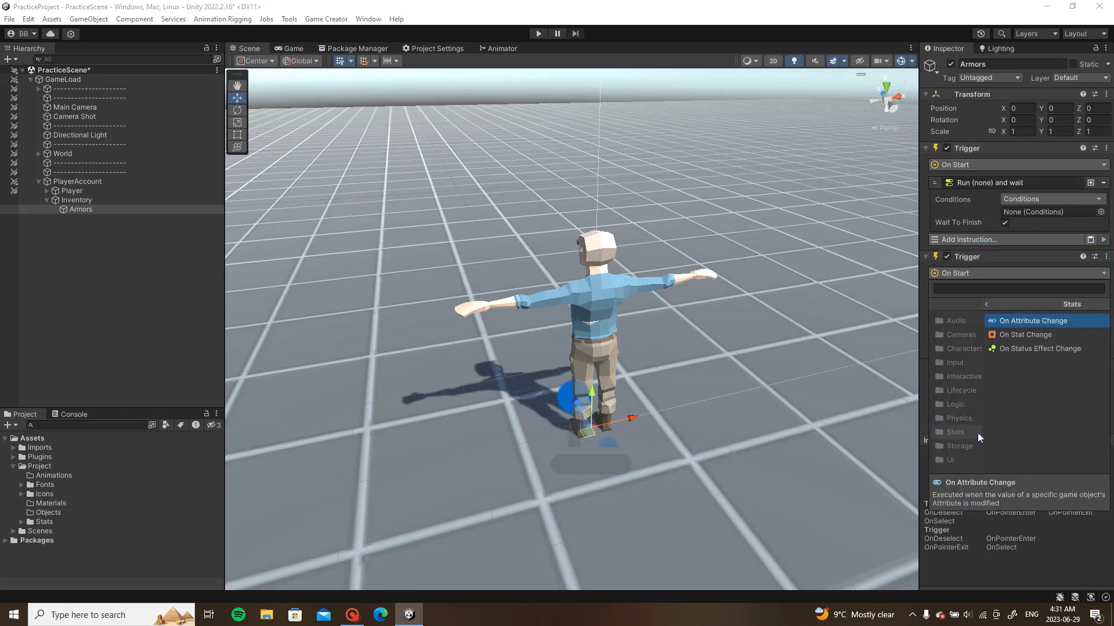
click(1006, 322)
Step: Target the Inventory game object in the On Attribute Change trigger and choose BodyArmor as its attribute
click(1042, 289)
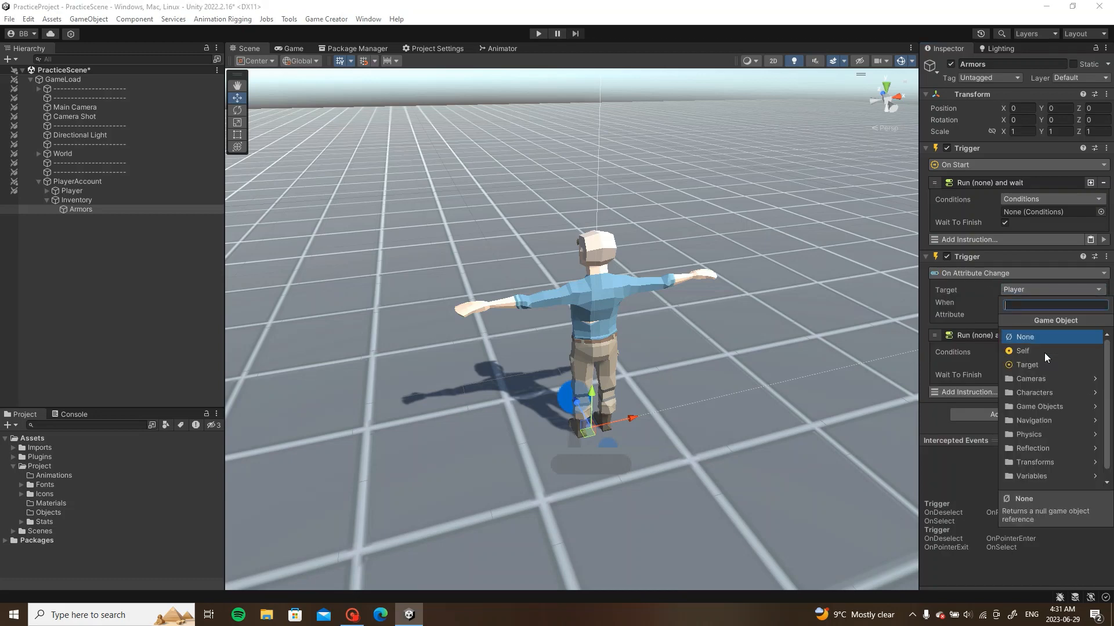
click(1046, 408)
click(1045, 368)
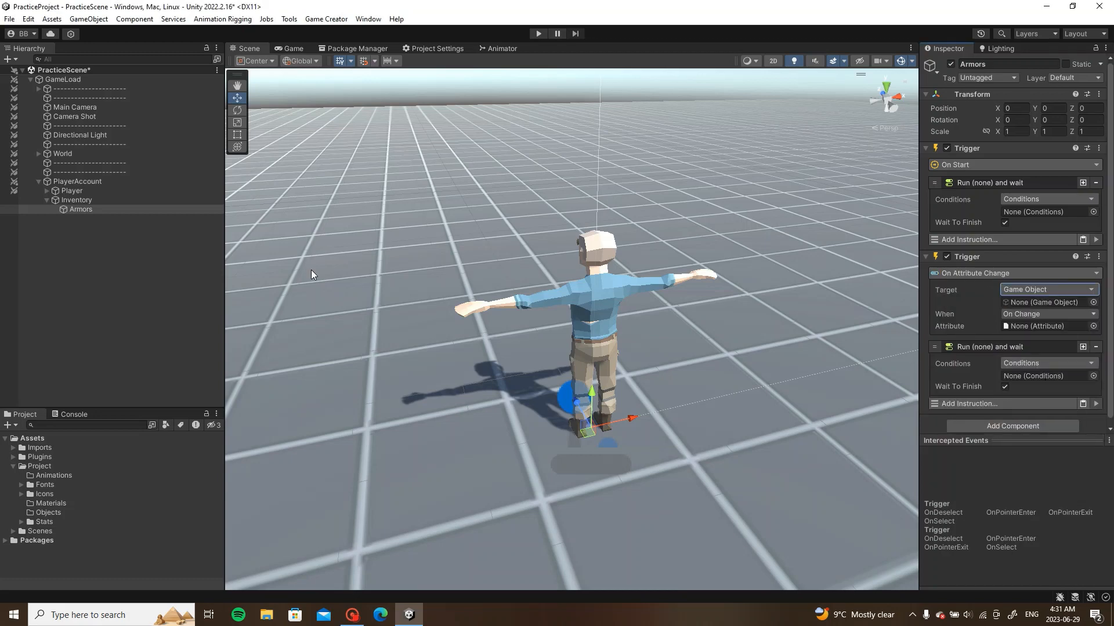
drag(77, 198, 1040, 301)
click(1093, 326)
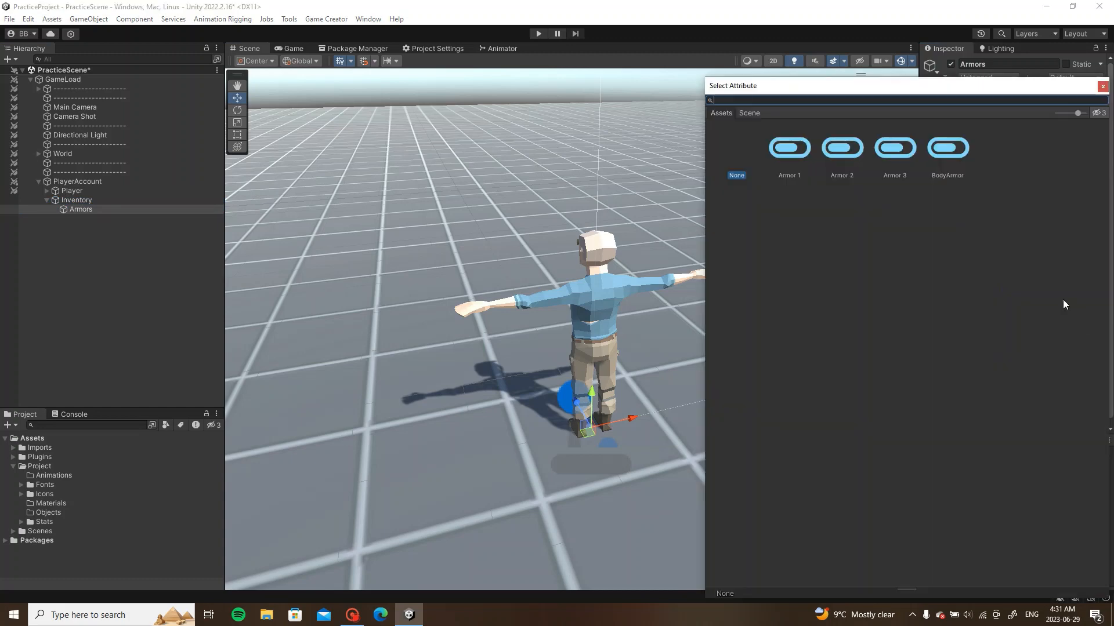
double_click(950, 154)
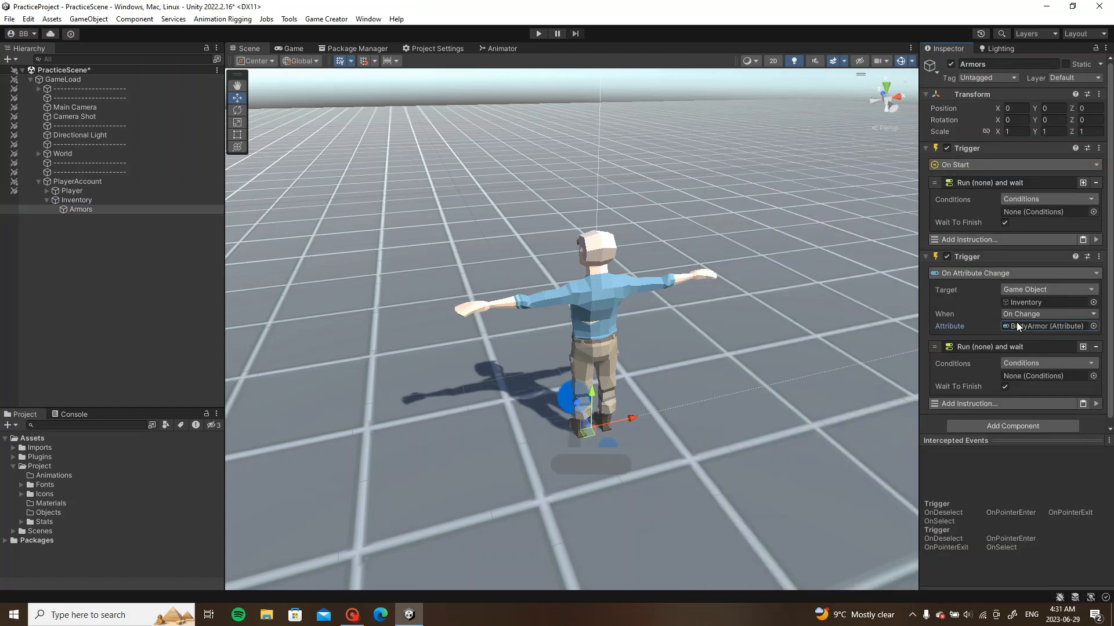
Step: Add a Conditions component with one branch to Armors and assign it to the Run Conditions instructions of both triggers
scroll(1013, 345, down, 1)
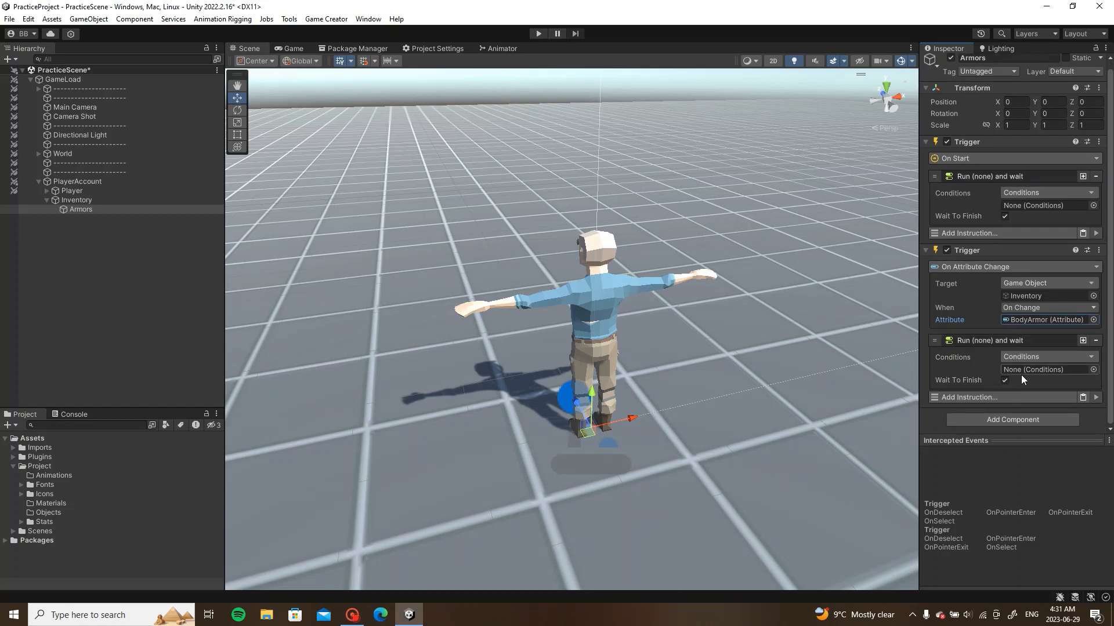
click(1019, 420)
text(condit)
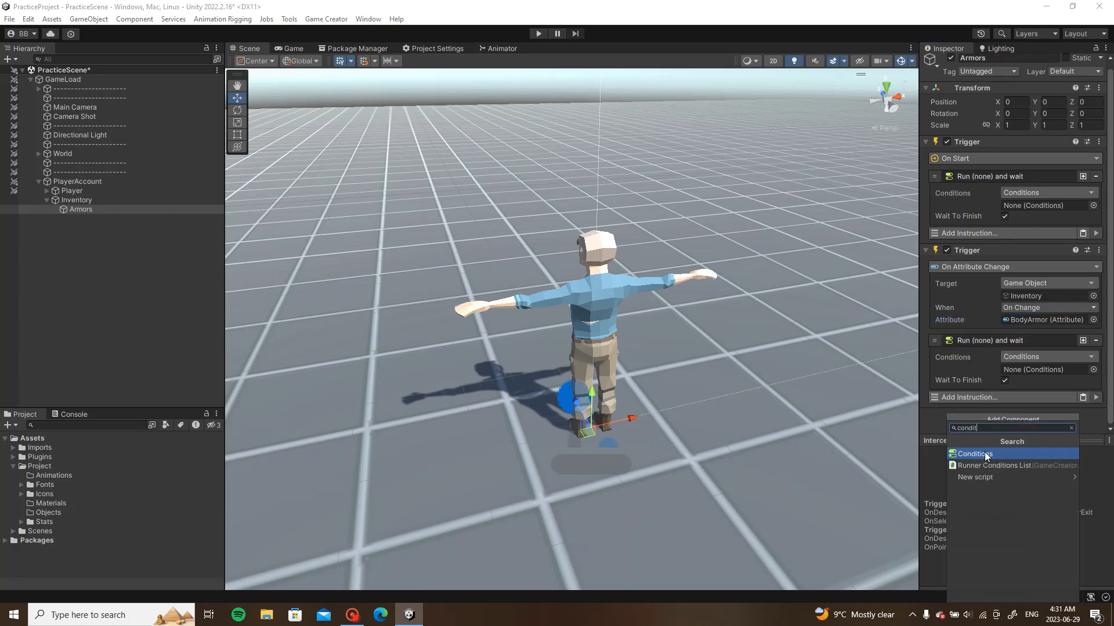
click(984, 452)
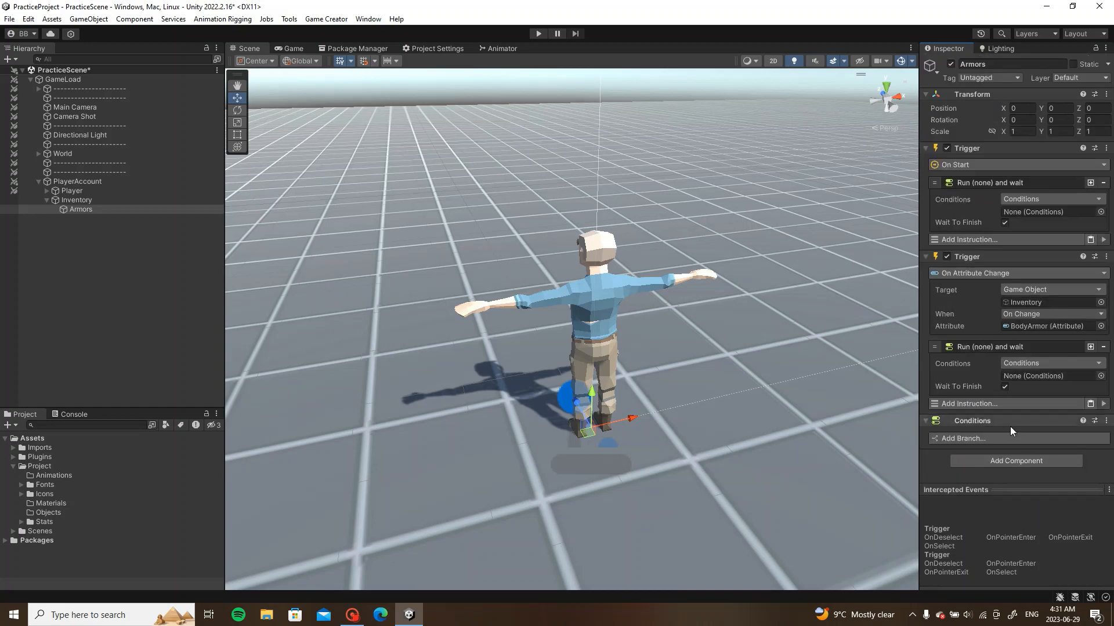
click(1010, 439)
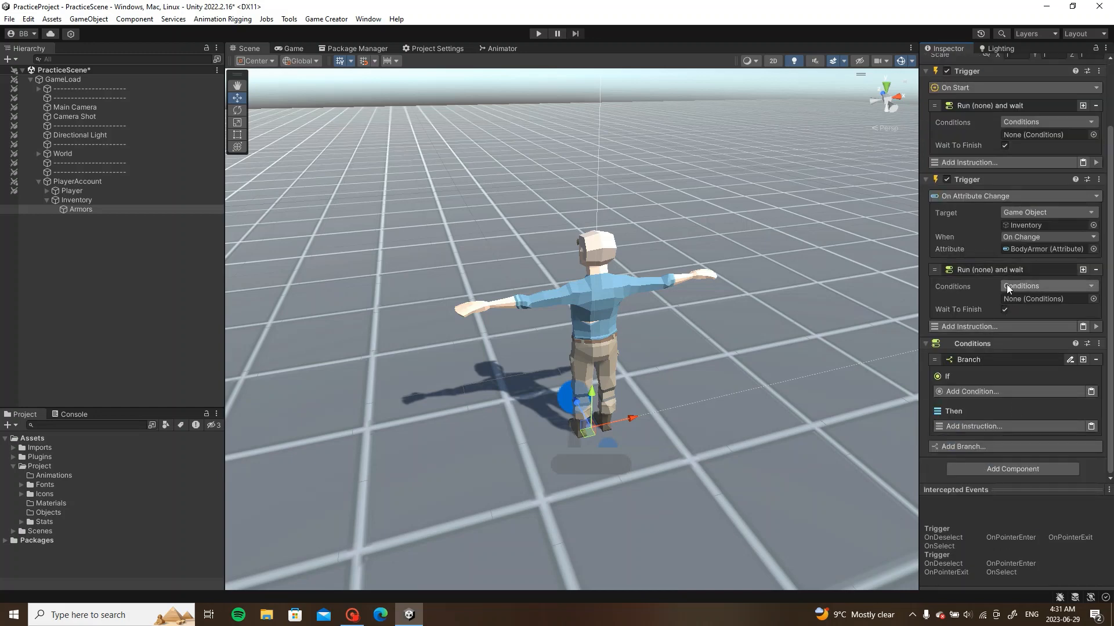
drag(986, 344, 1031, 131)
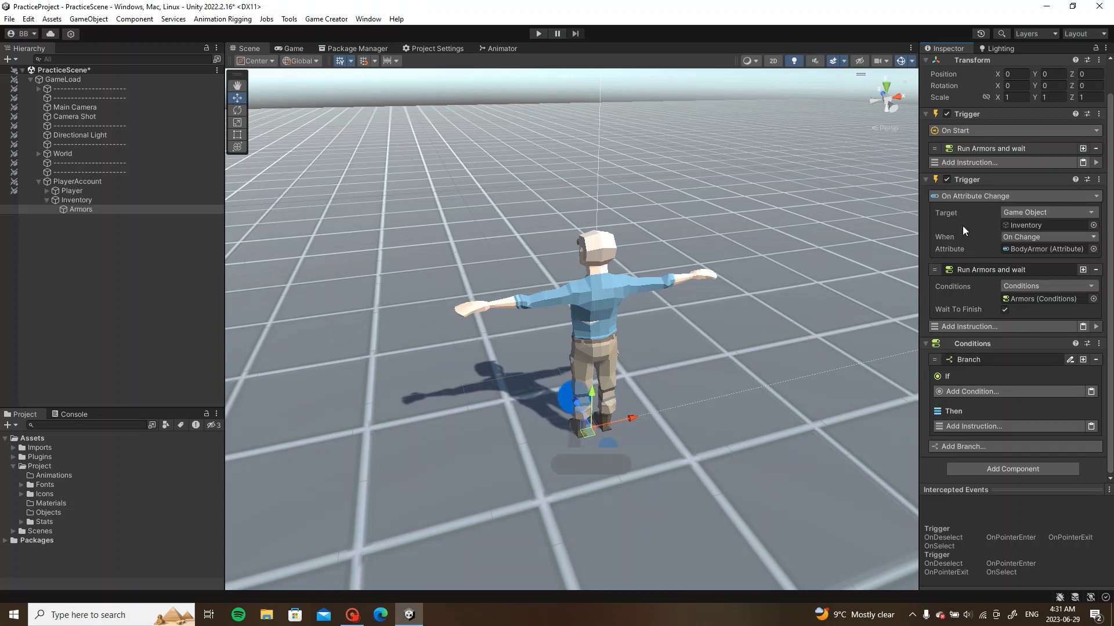
Step: Create an empty child named Armor (0) under Armors and duplicate it into Armor (1), Armor (2) and Armor (3)
right_click(78, 210)
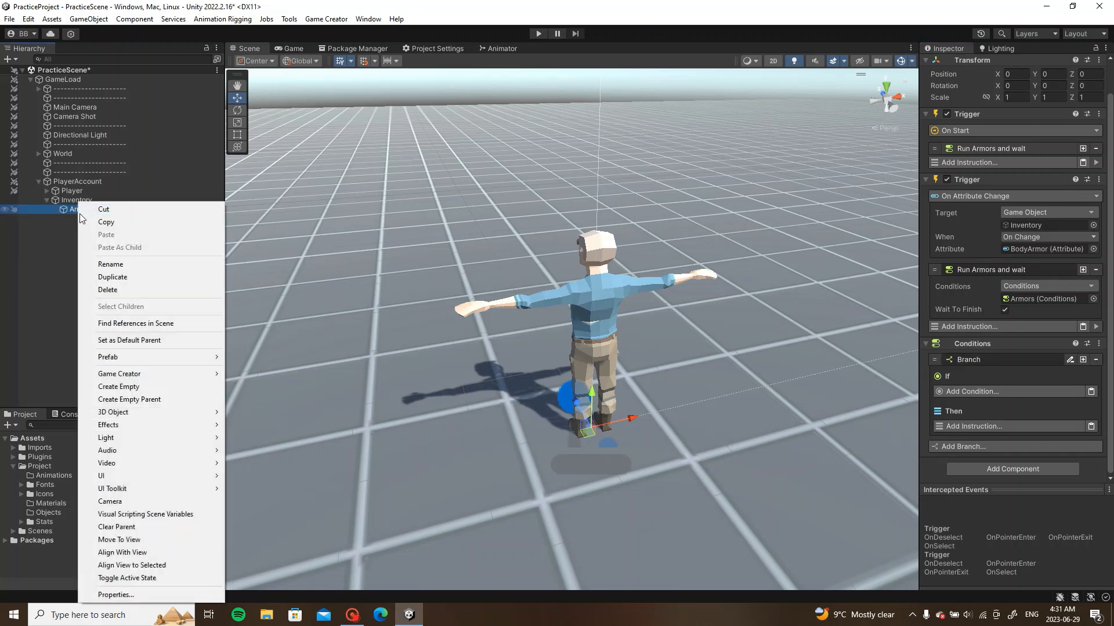
click(144, 386)
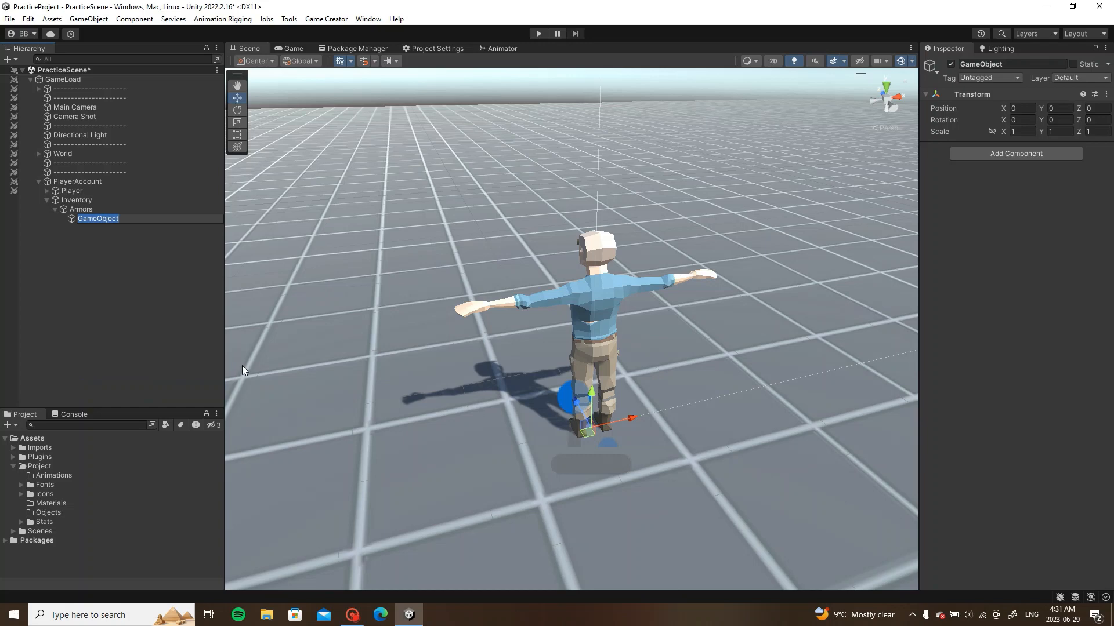
text(Armor (0))
key(Return)
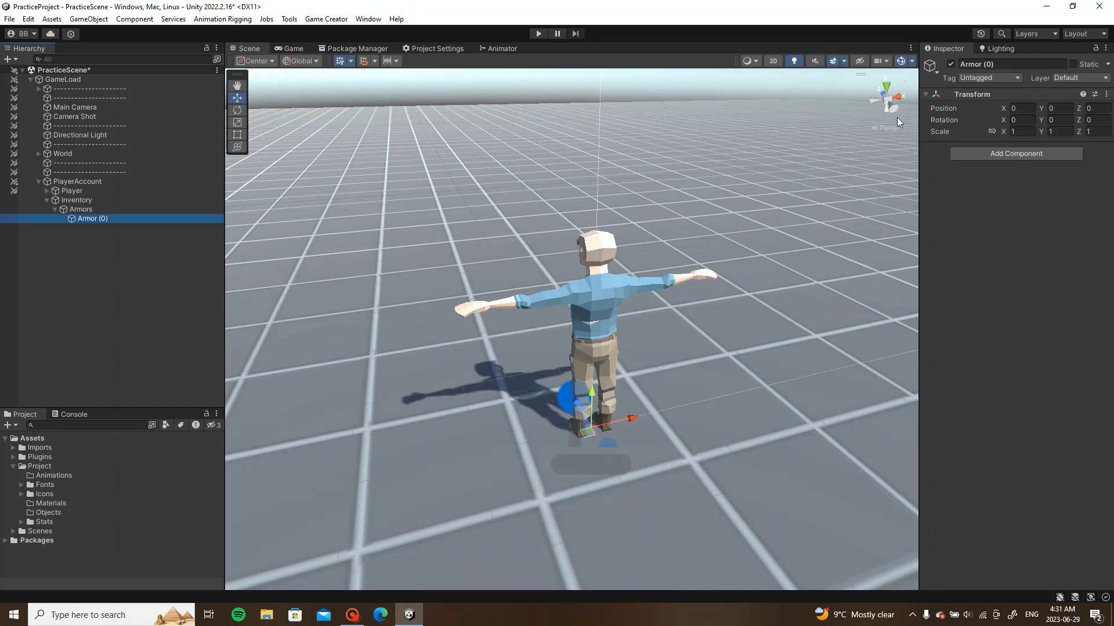
key(ctrl+d)
key(ctrl+d)
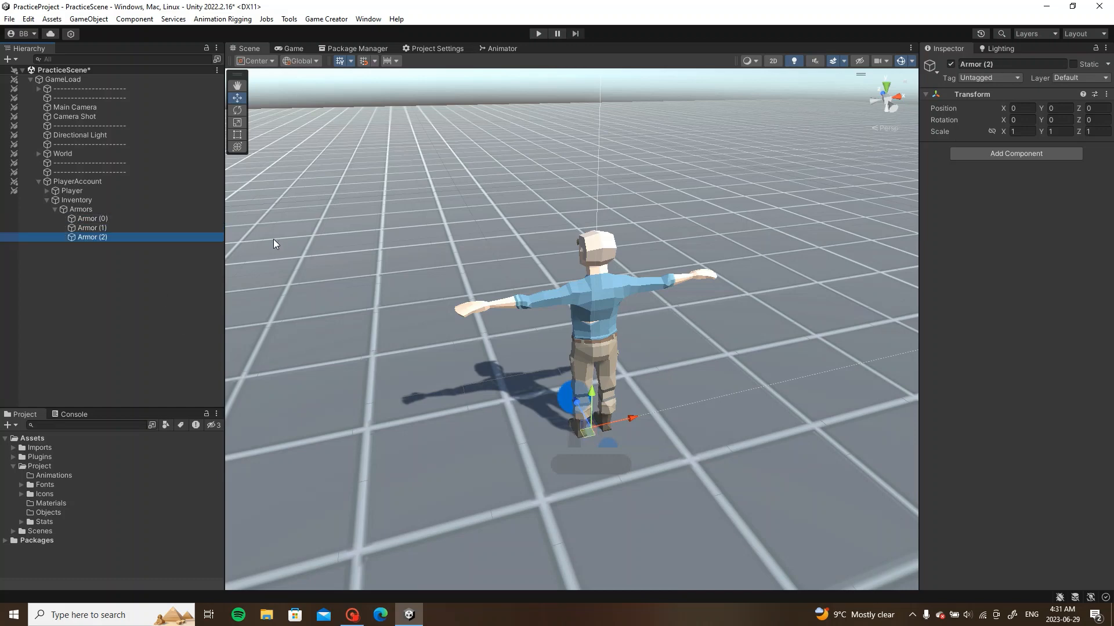
key(ctrl+d)
key(Up)
key(Up)
key(Up)
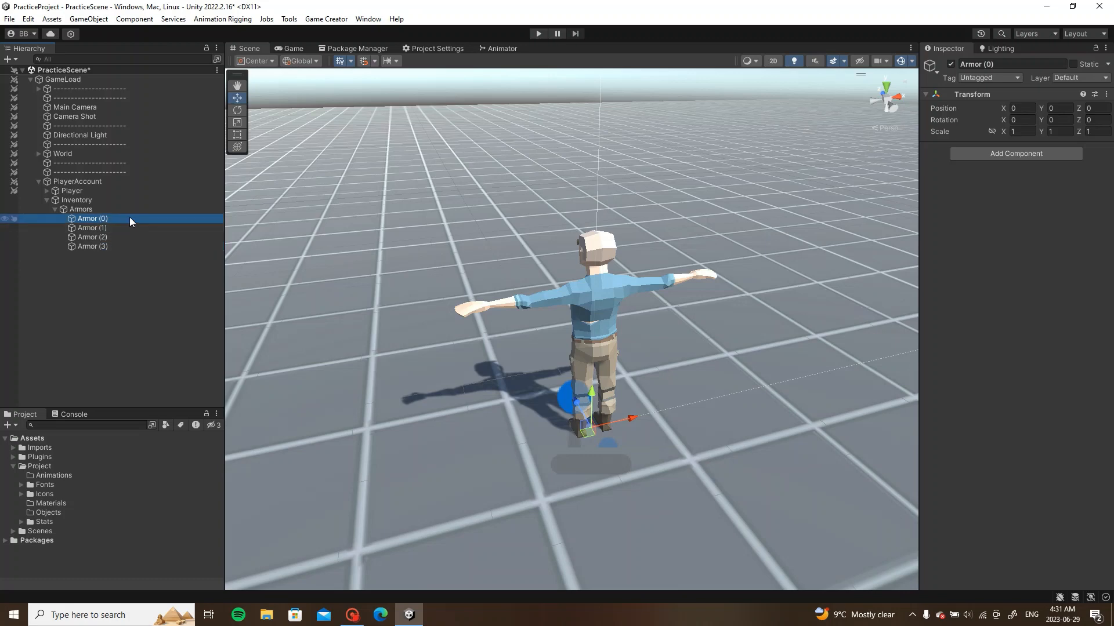
click(95, 229)
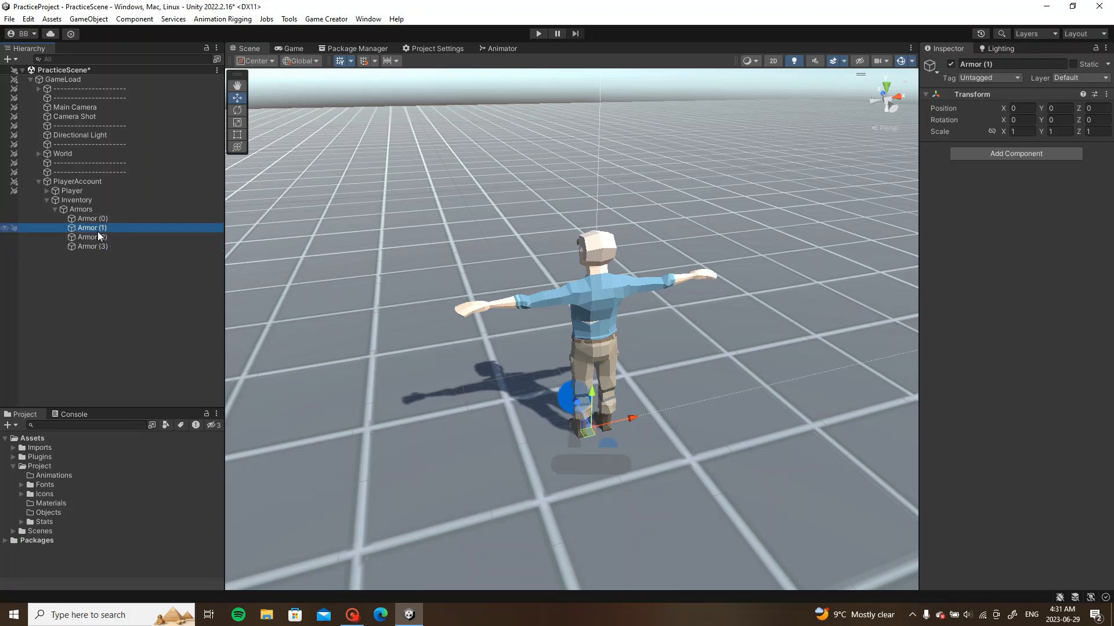
click(96, 236)
click(96, 246)
Step: Add a Trigger component to Armor (0) and set its event to On Enable
click(96, 219)
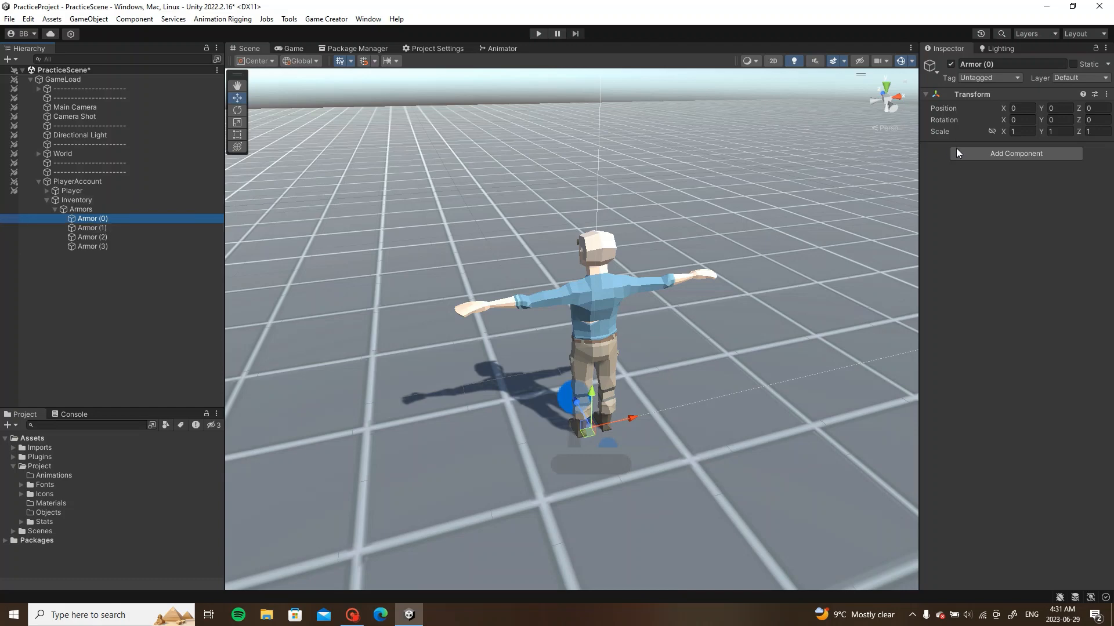
click(989, 151)
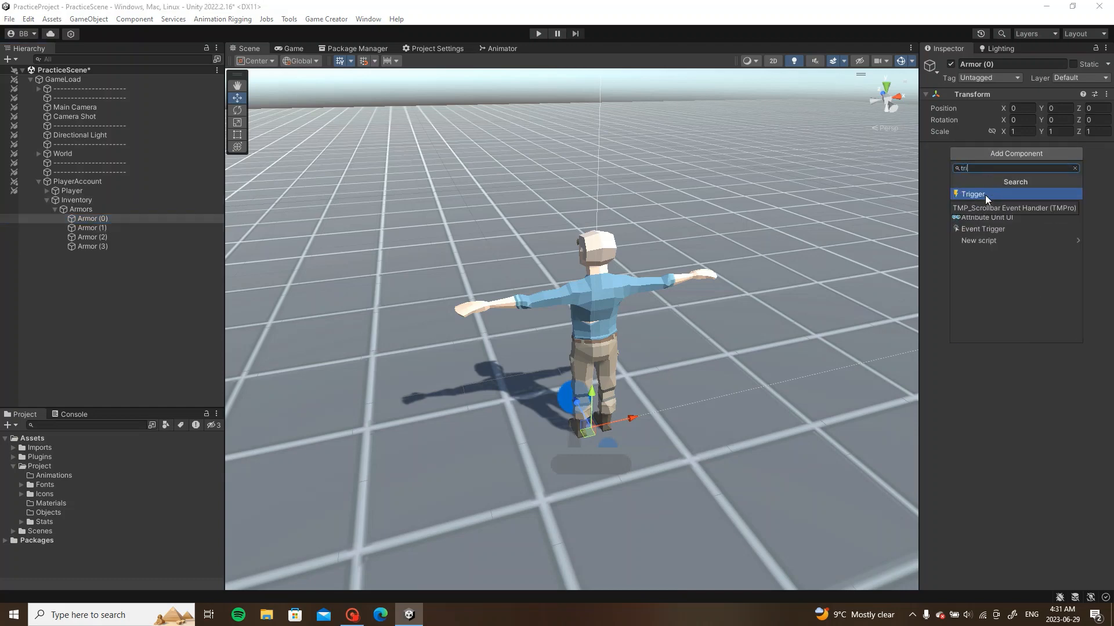
click(984, 194)
click(989, 168)
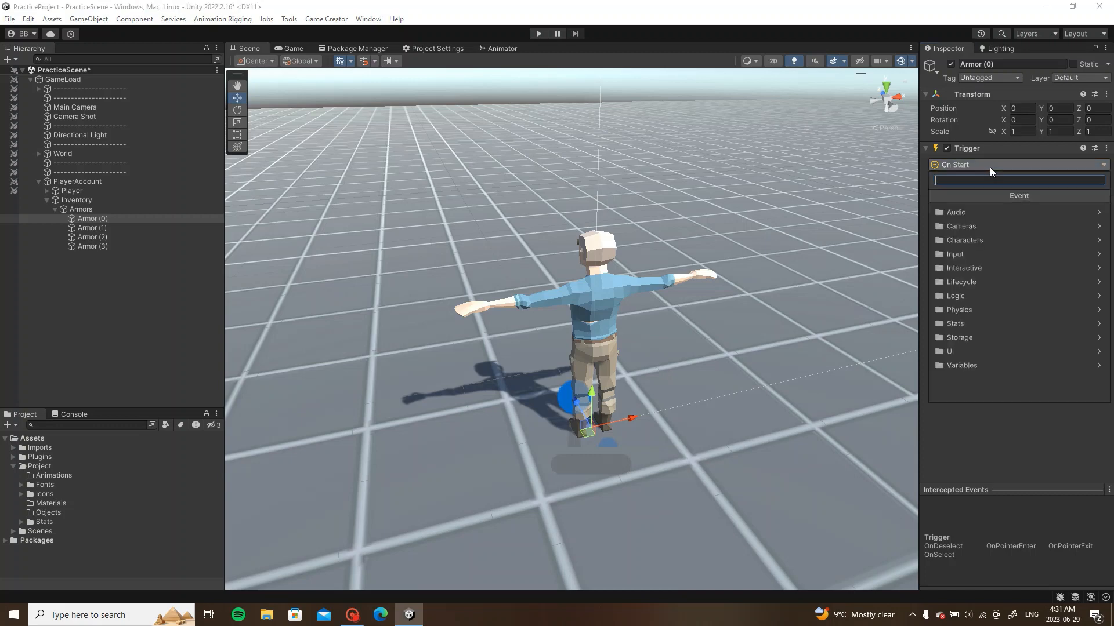
text(enable)
click(989, 190)
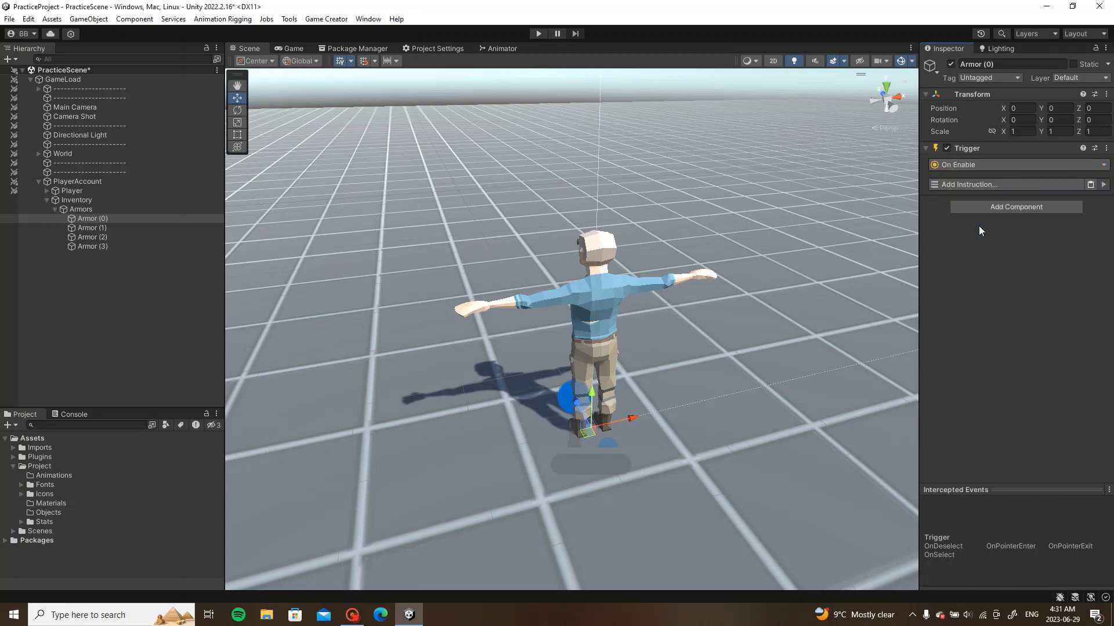
Step: Add a Set Active instruction to Armor (0)'s trigger and duplicate it twice, leaving Active unticked
click(1003, 185)
text(set)
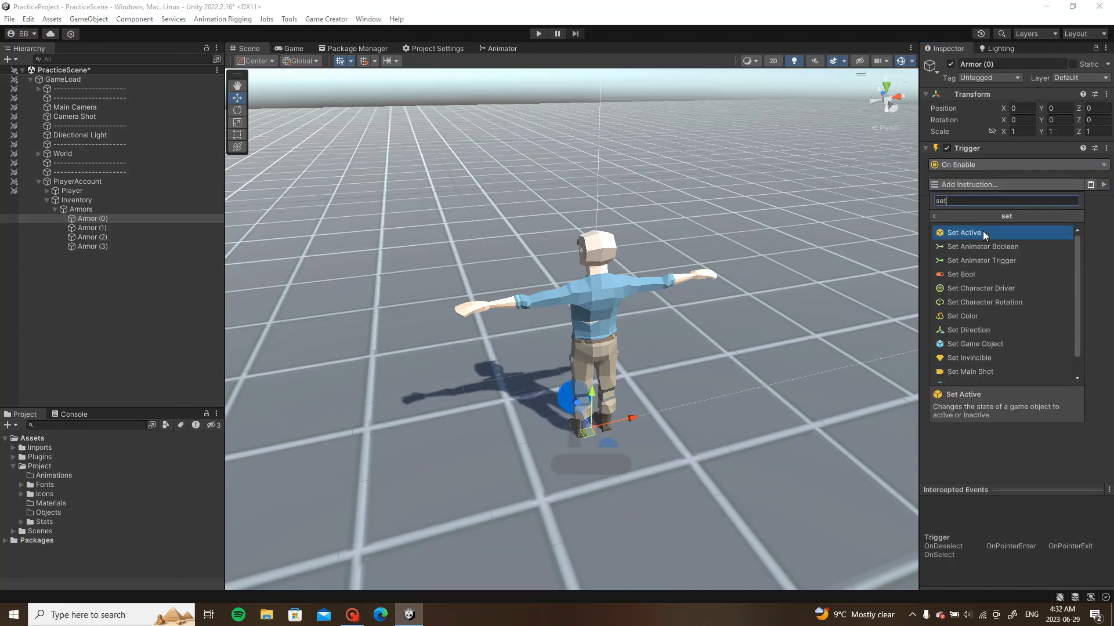
click(982, 230)
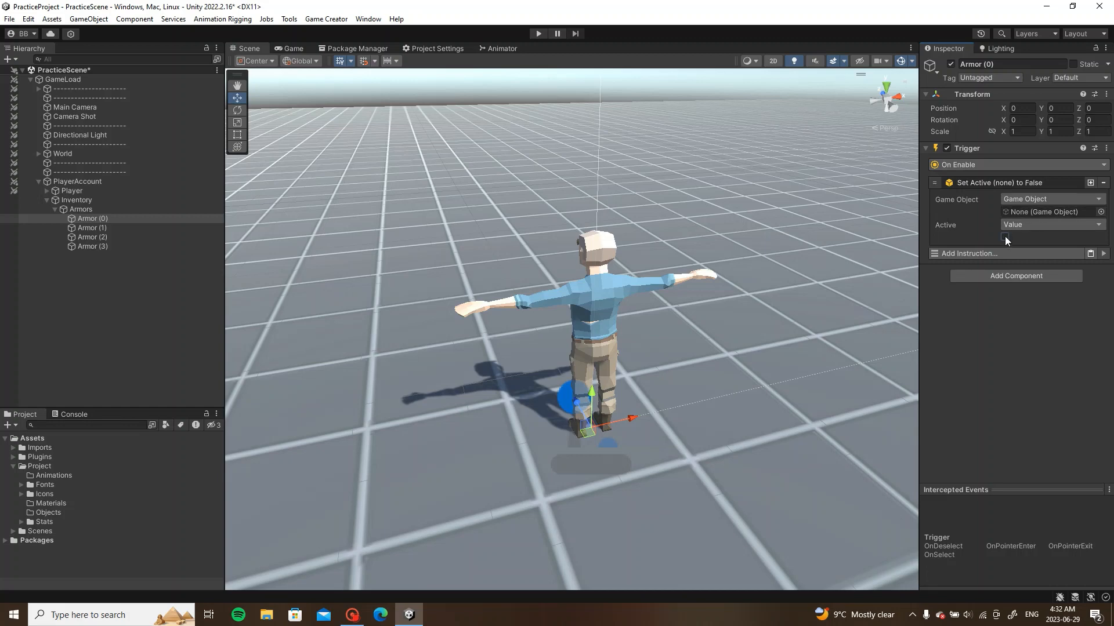
click(1090, 183)
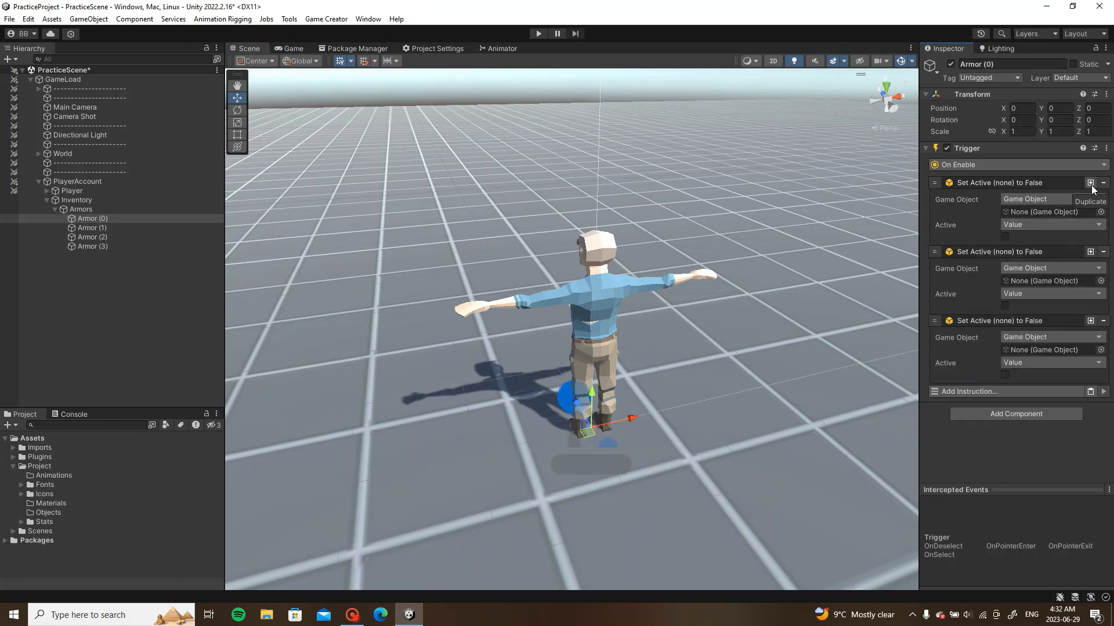
Step: Assign Armor (1), Armor (2) and Armor (3) to the three Set Active instructions and collapse them
click(128, 228)
drag(130, 228, 1032, 212)
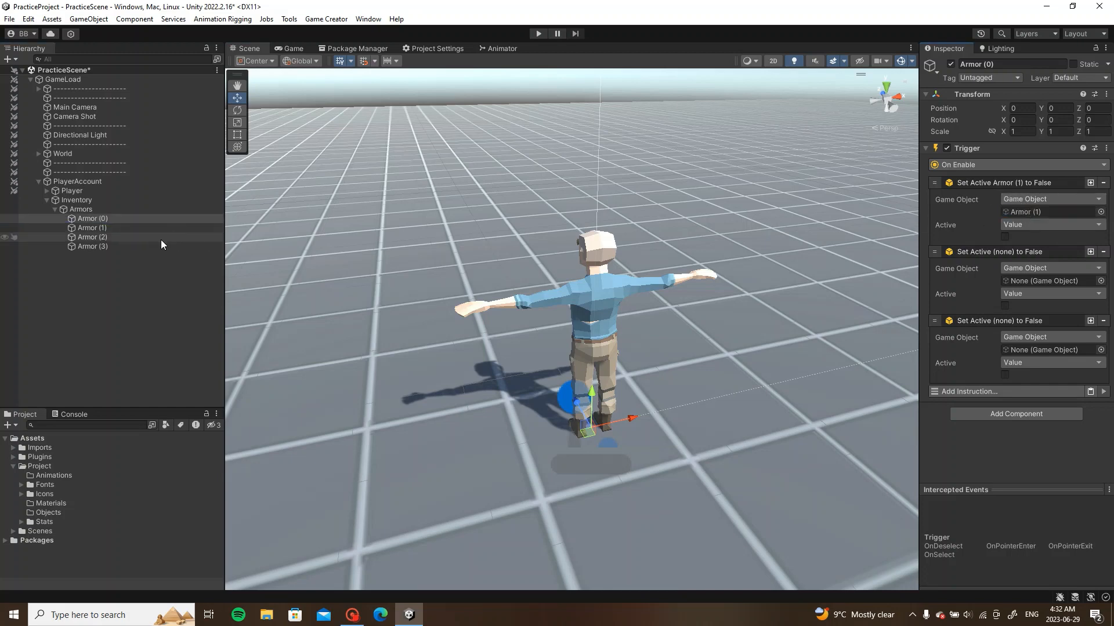
drag(157, 238, 1047, 281)
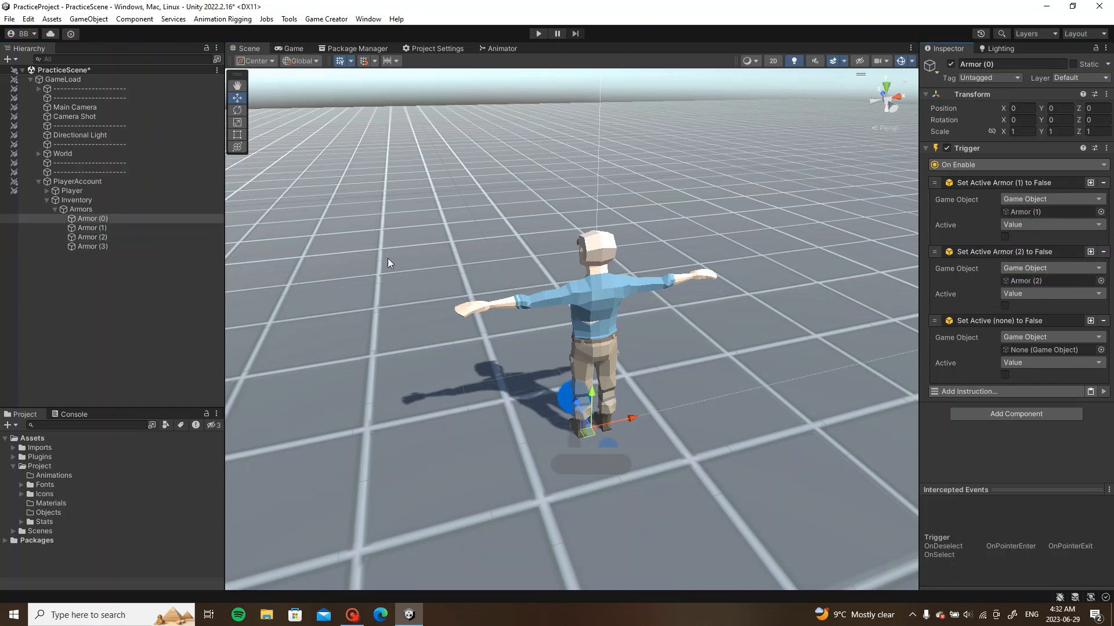
drag(144, 248, 1026, 350)
click(1011, 321)
click(1004, 252)
click(1016, 183)
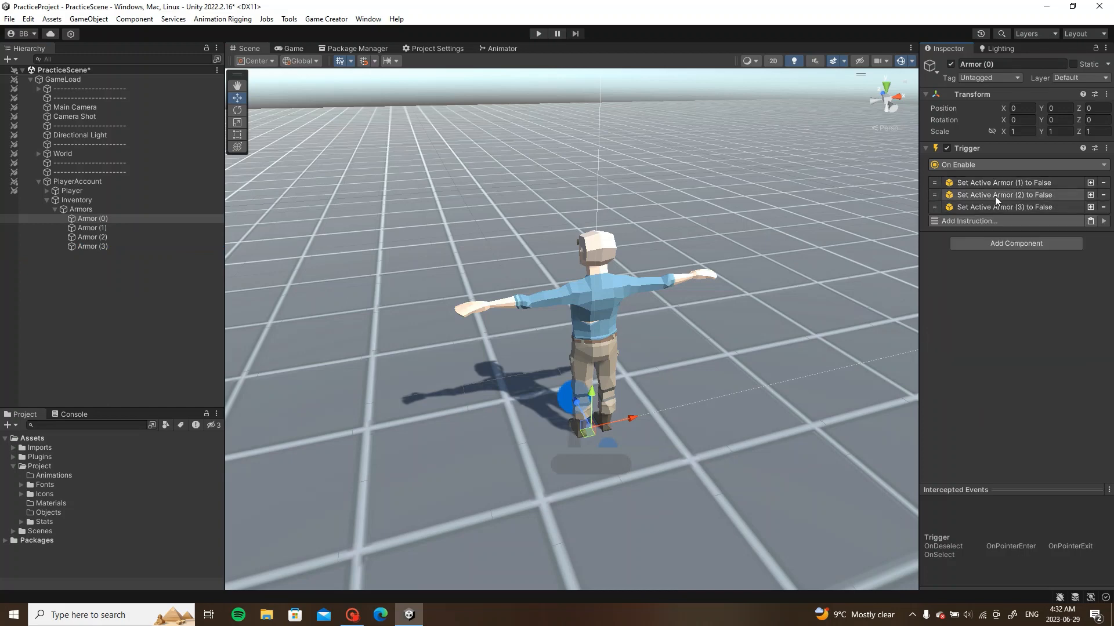
Step: Copy Armor (0)'s Trigger component and paste it as new onto Armor (1), Armor (2) and Armor (3)
right_click(994, 148)
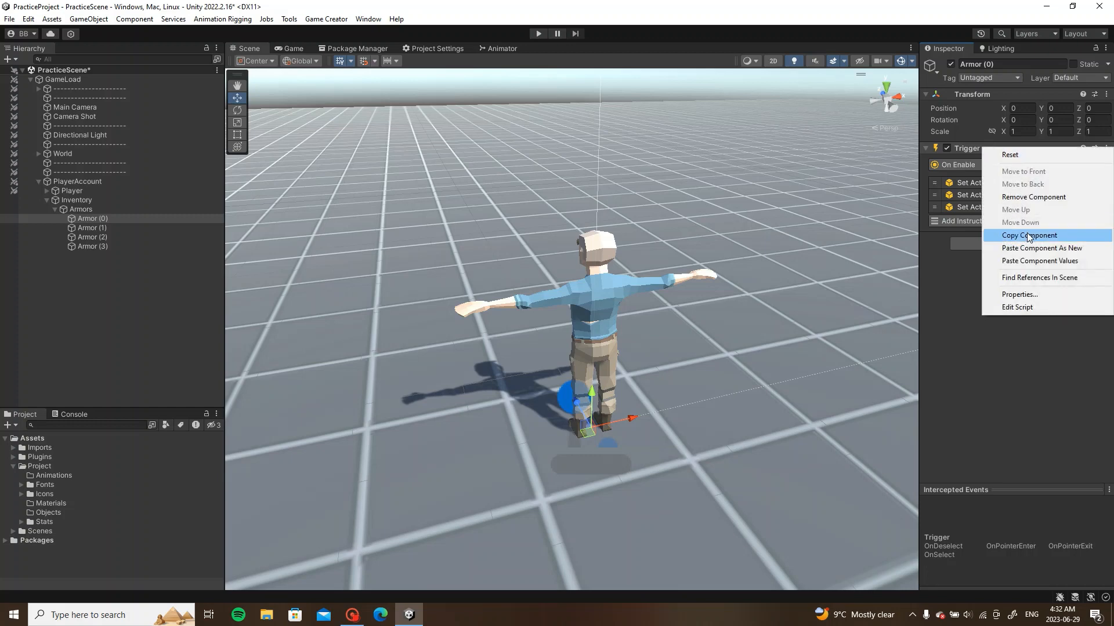
click(1028, 233)
click(128, 229)
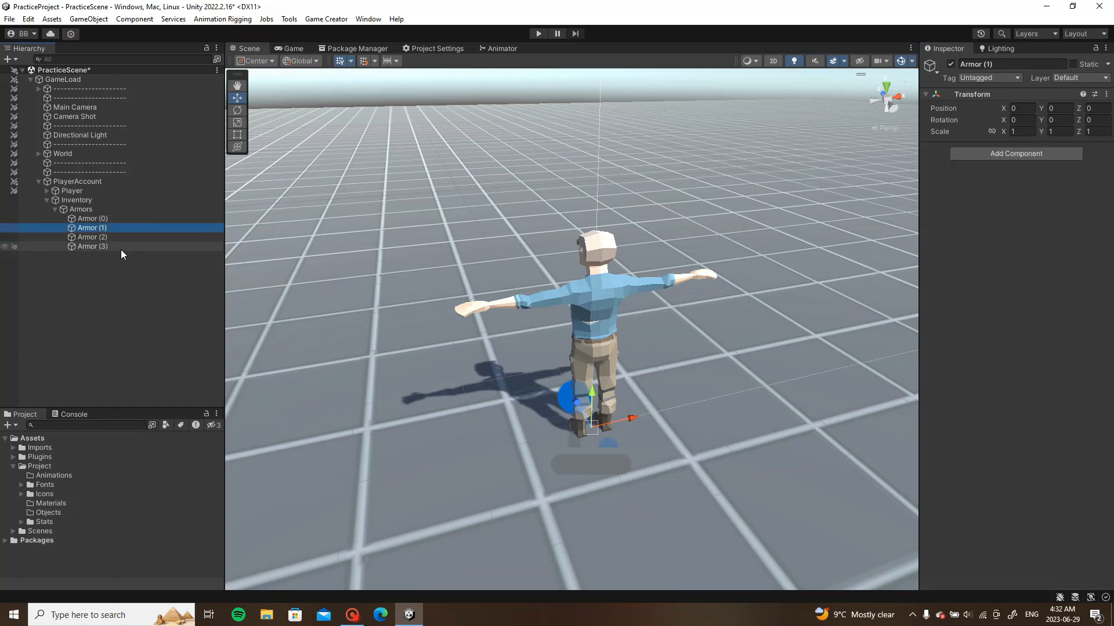
shift+click(121, 250)
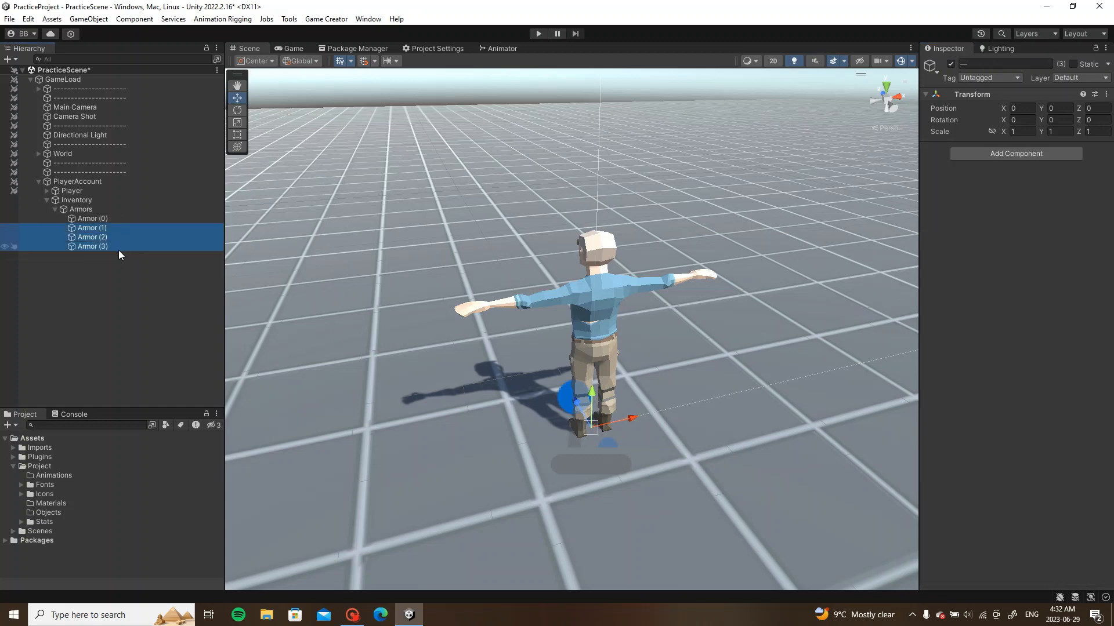
right_click(991, 92)
mouse_move(1021, 193)
click(940, 253)
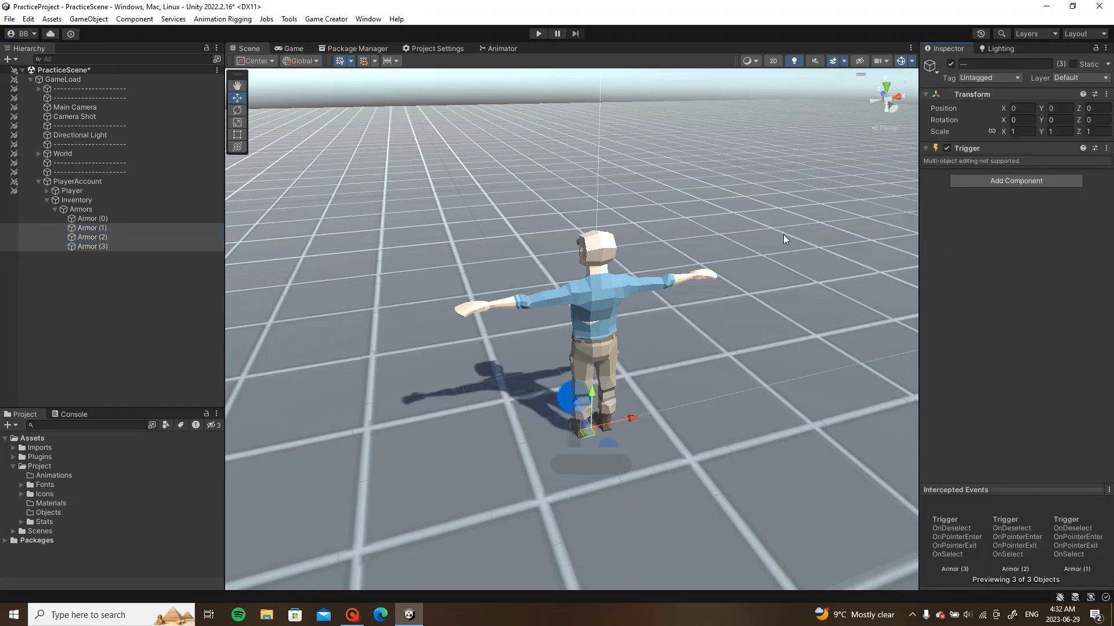
Step: In Armor (1)'s trigger, retarget the first Set Active instruction to Armor (0) and collapse it
click(98, 228)
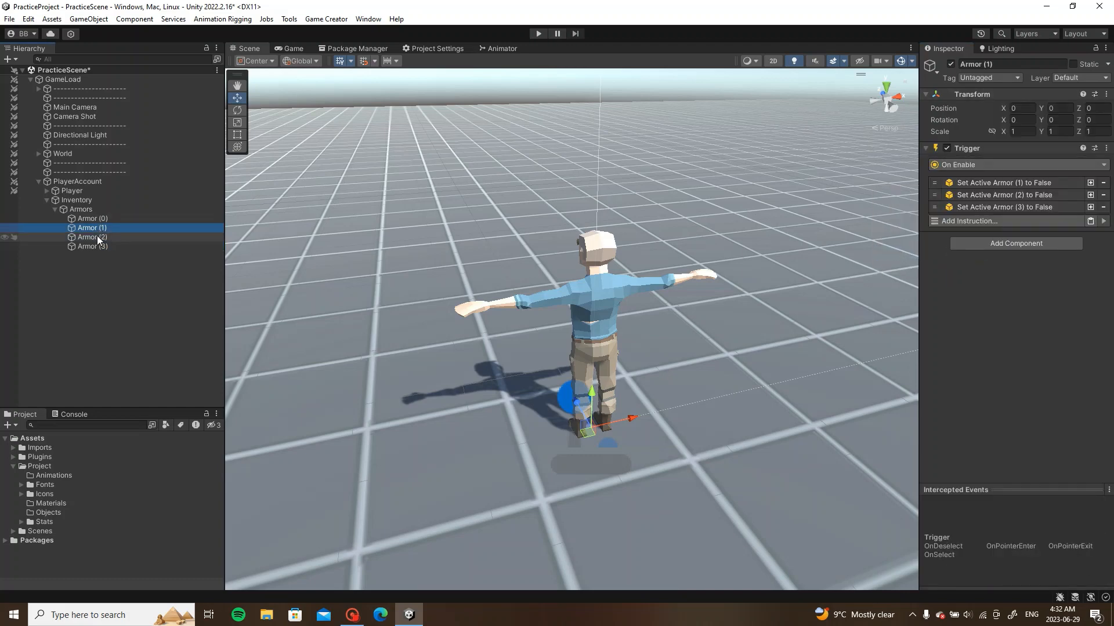
click(1013, 183)
drag(88, 221, 1047, 212)
click(1020, 183)
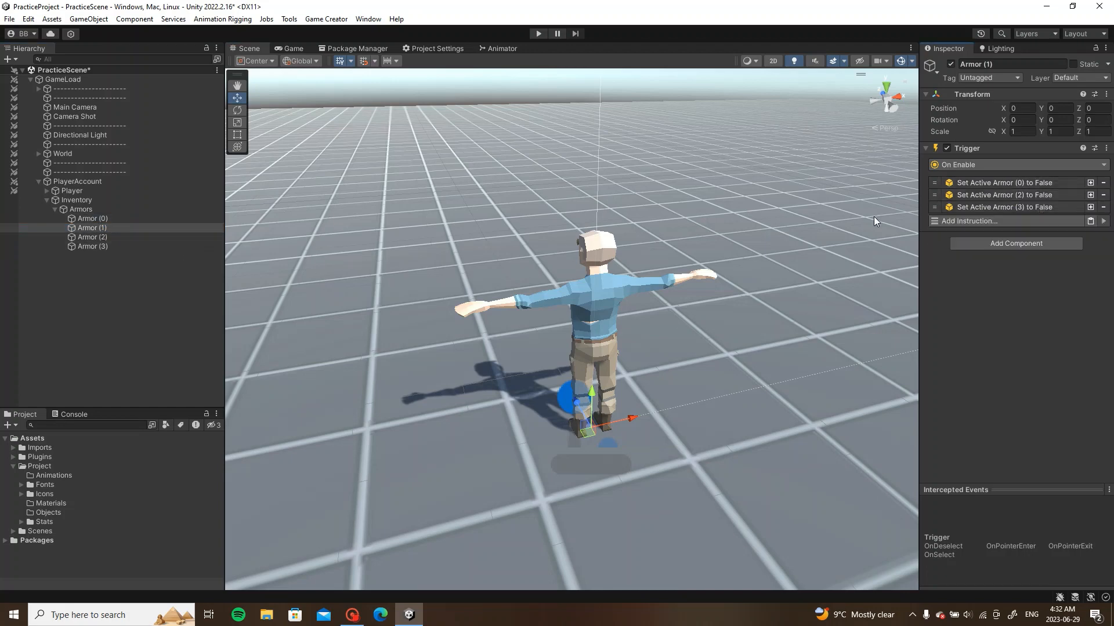
Step: In Armor (2)'s trigger, retarget the second Set Active instruction to Armor (0) and collapse it
click(114, 238)
click(1052, 195)
drag(90, 219, 1047, 224)
click(1018, 195)
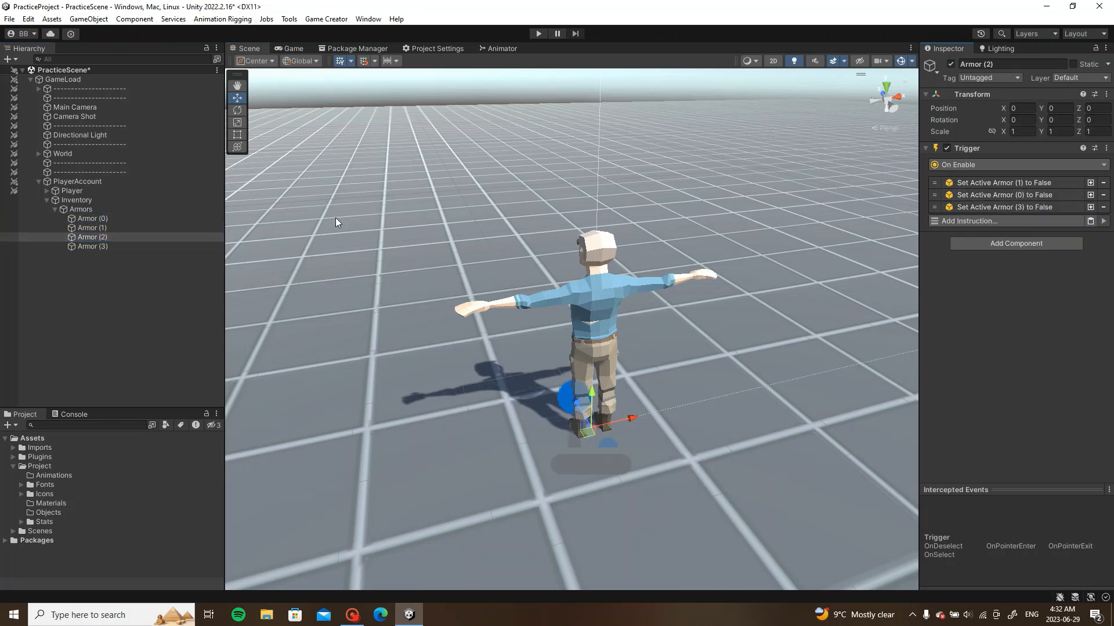
Step: In Armor (3)'s trigger, retarget the third Set Active instruction to Armor (0) and save the scene
click(133, 247)
click(1024, 207)
drag(93, 218, 1051, 236)
click(1018, 209)
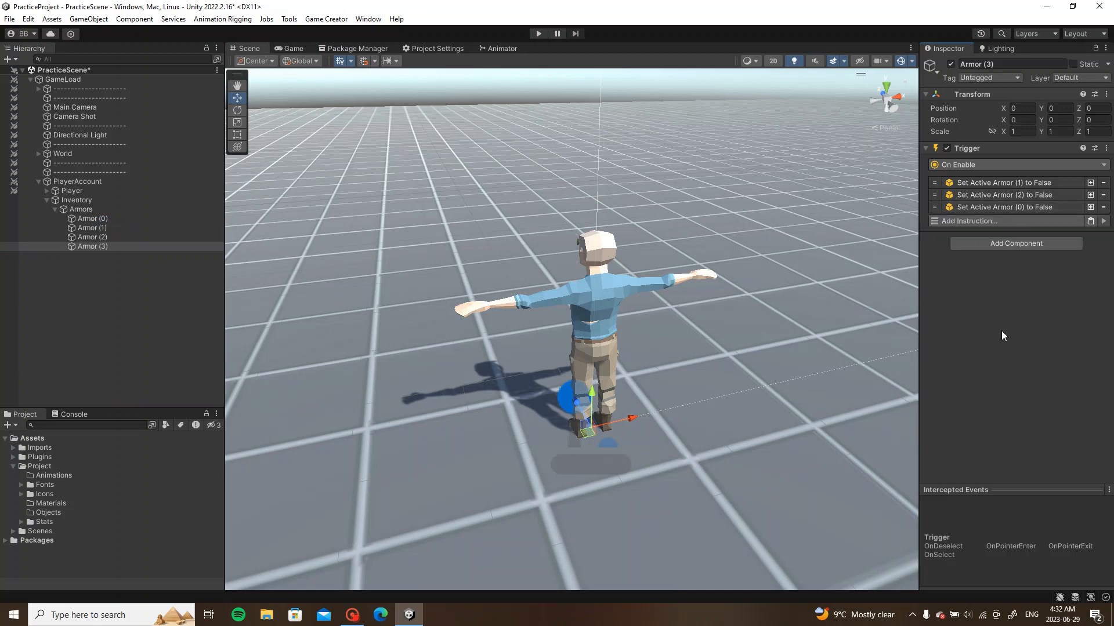
key(ctrl+s)
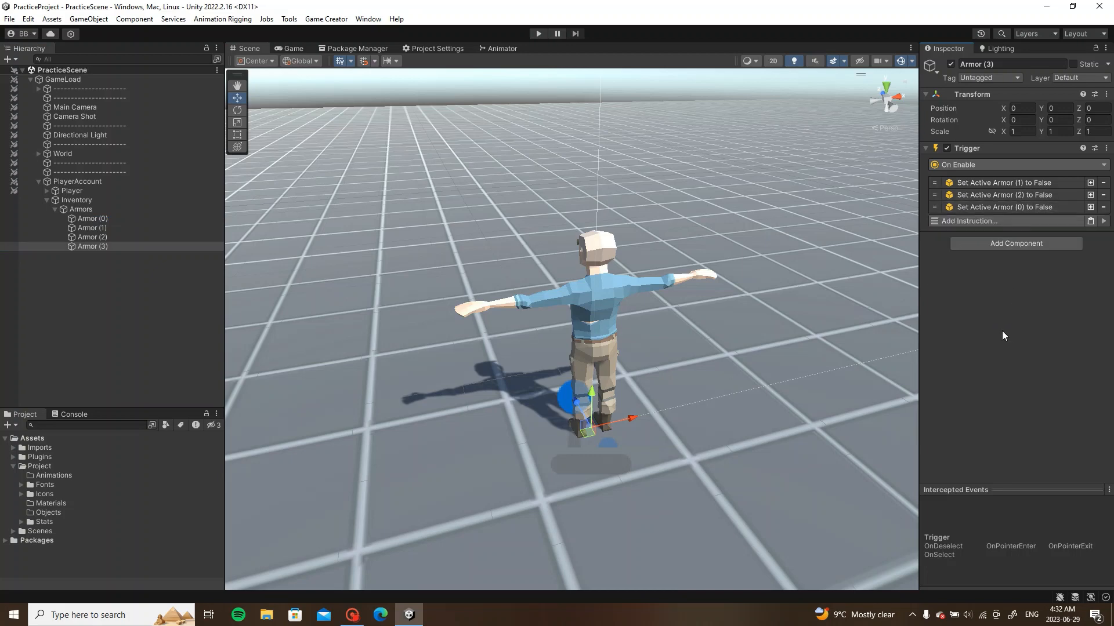
Step: Add a Compare Attribute condition to the branch in the Armors object's Conditions component
click(102, 217)
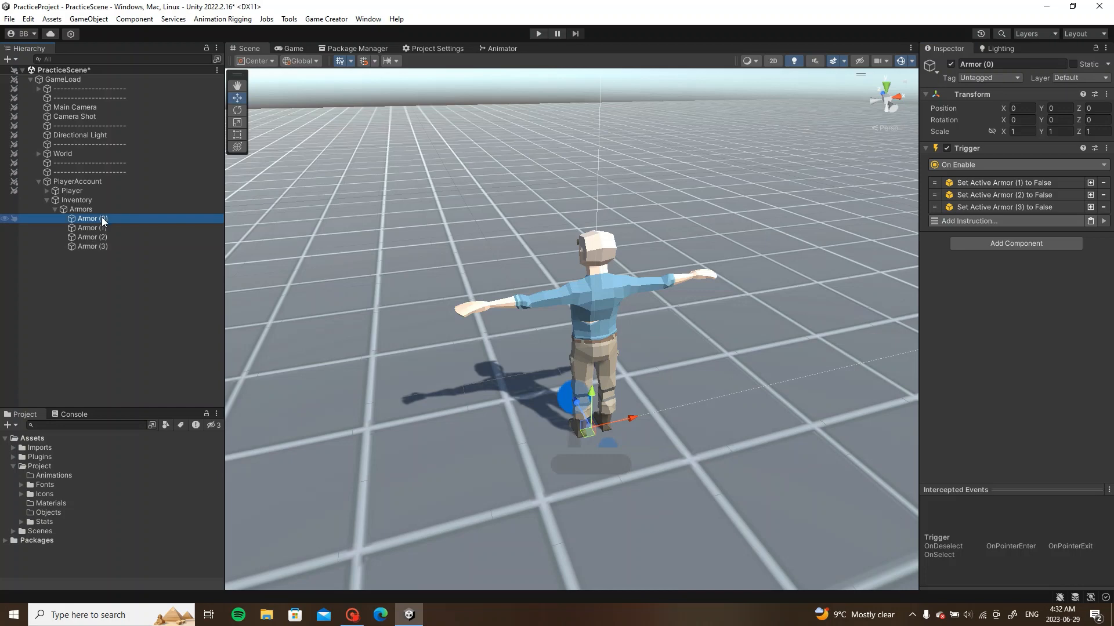
click(99, 209)
scroll(1010, 238, down, 1)
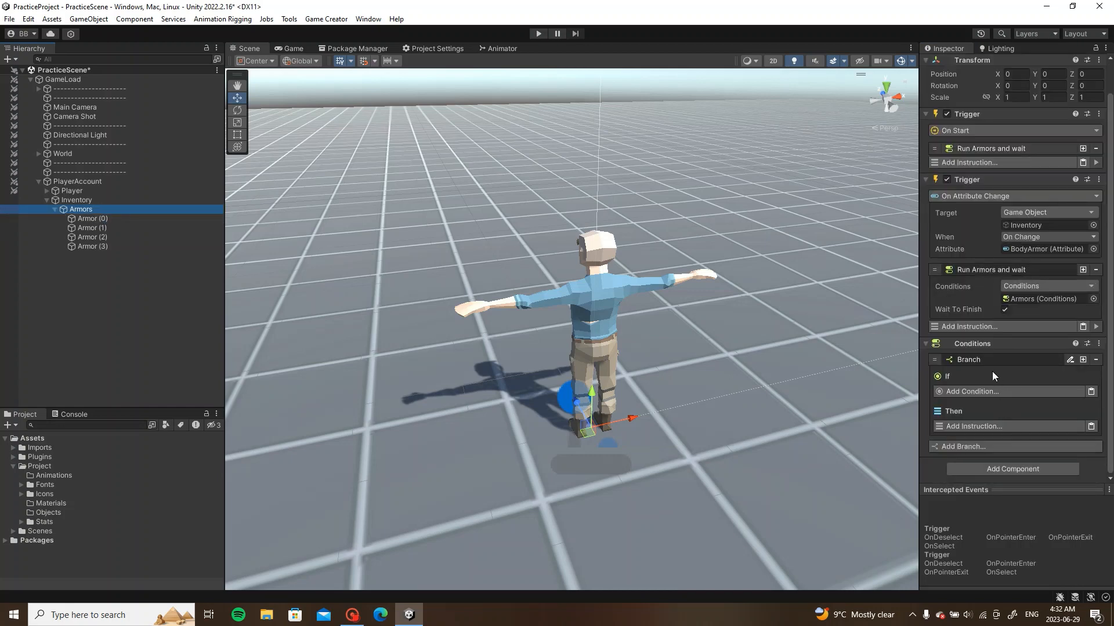
click(994, 273)
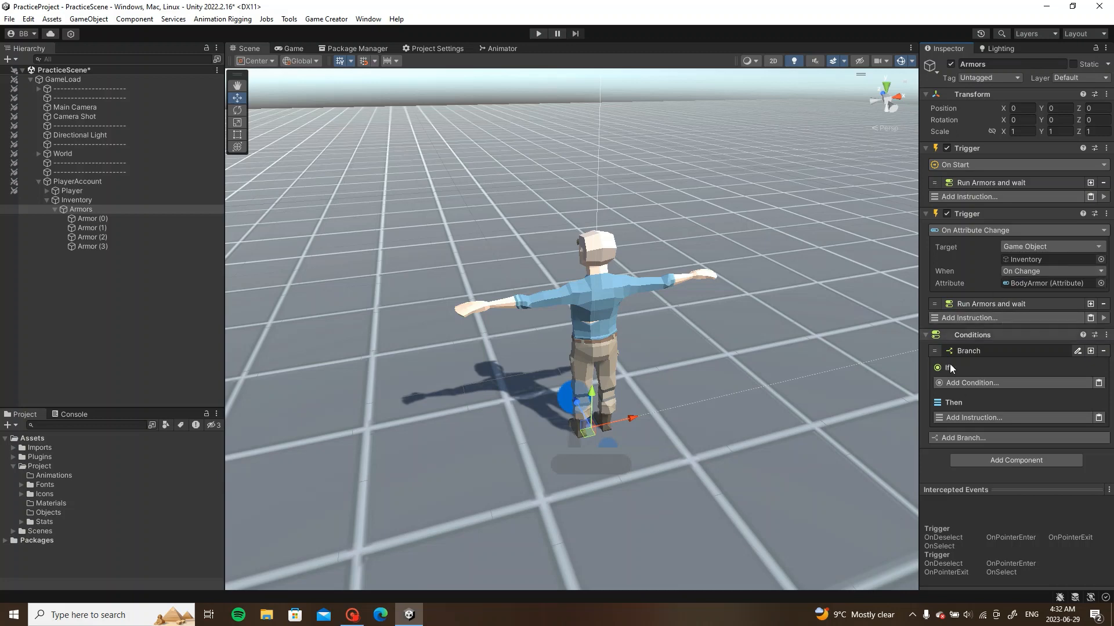
click(980, 383)
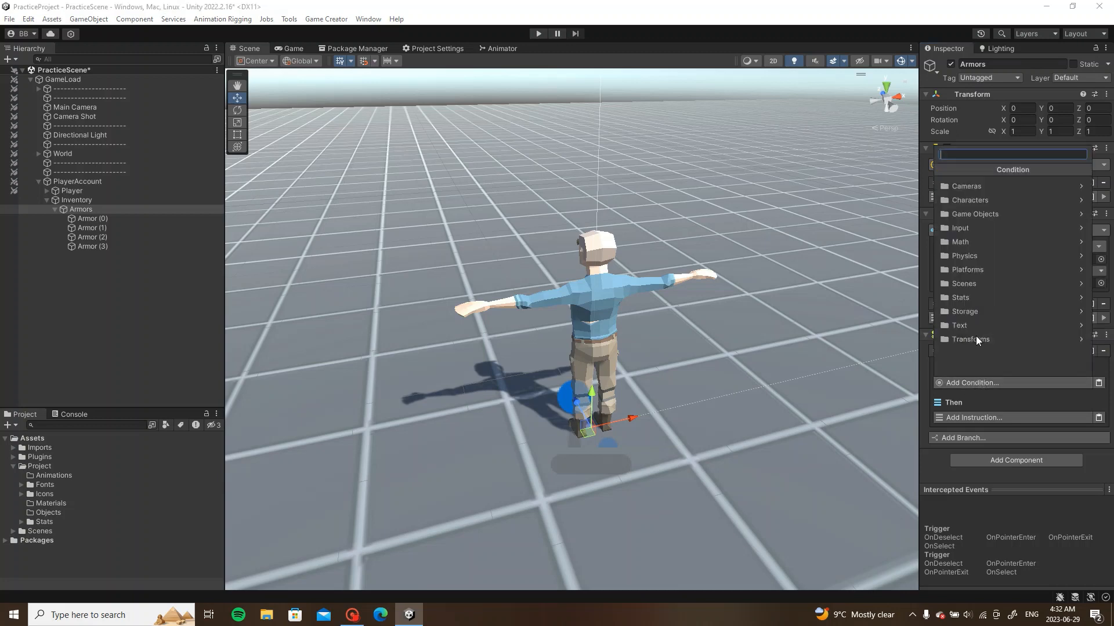
click(979, 296)
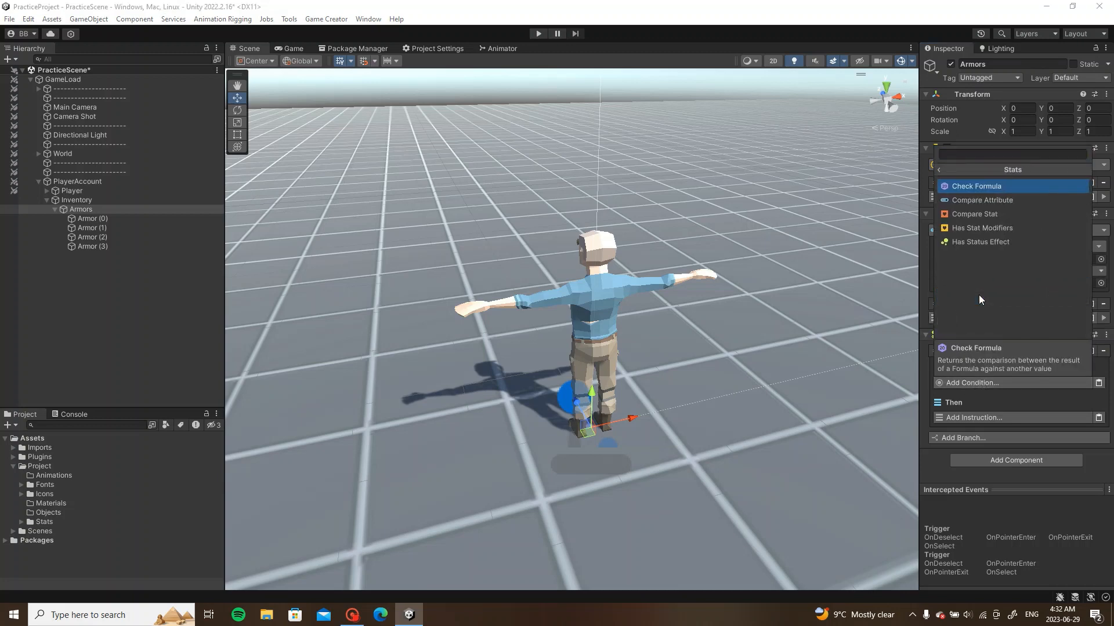
click(987, 200)
scroll(989, 261, down, 3)
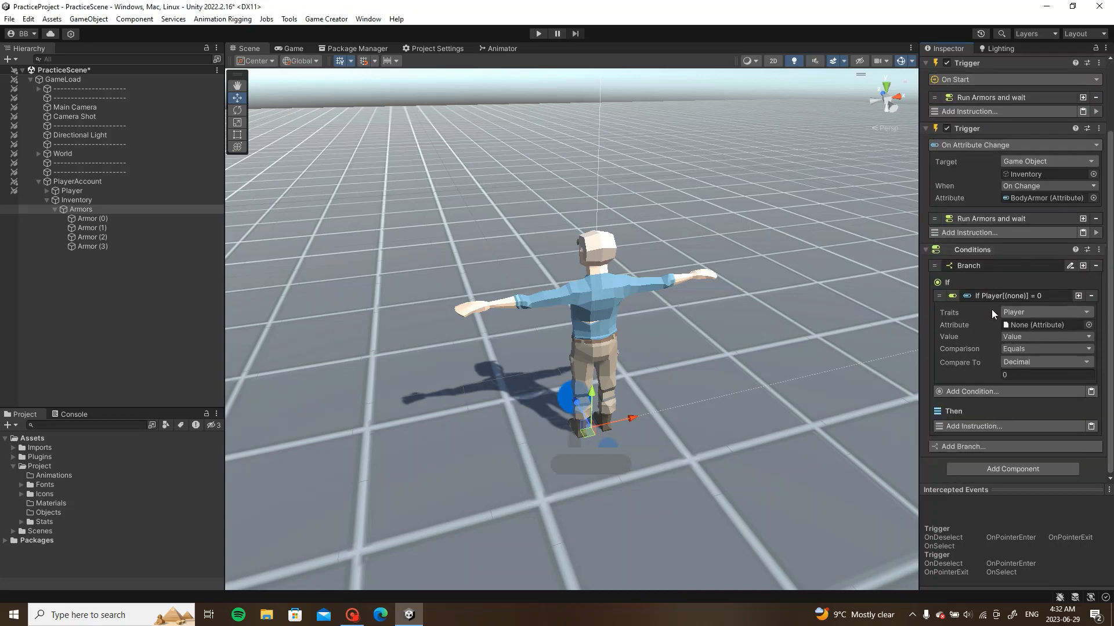
Step: Set the condition's traits to the Inventory game object and its attribute to BodyArmor
click(1042, 323)
click(1045, 429)
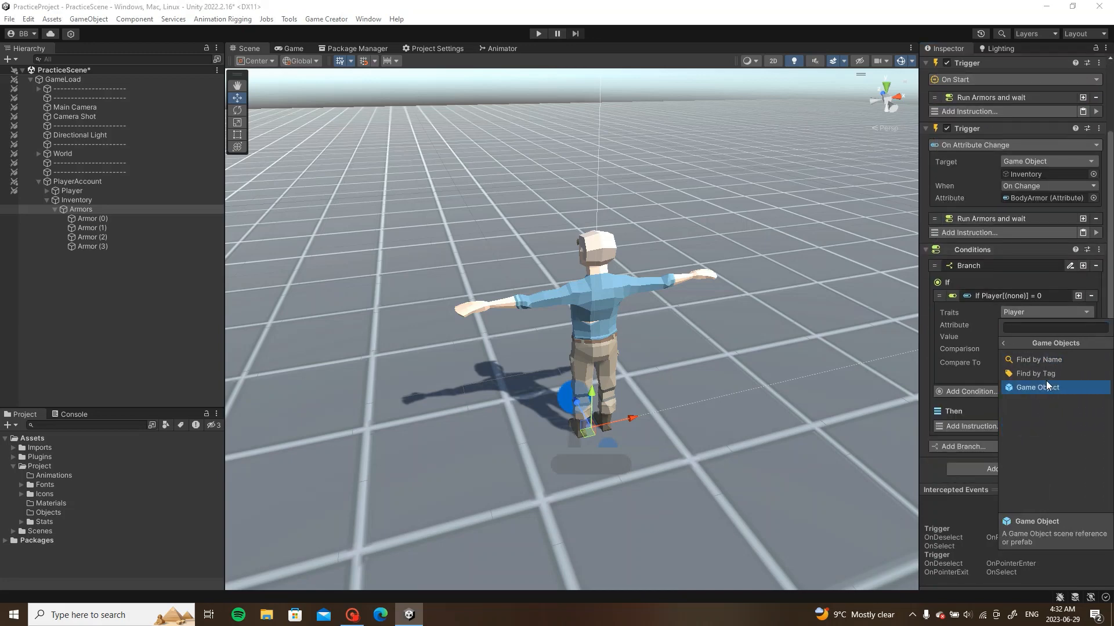
click(1044, 387)
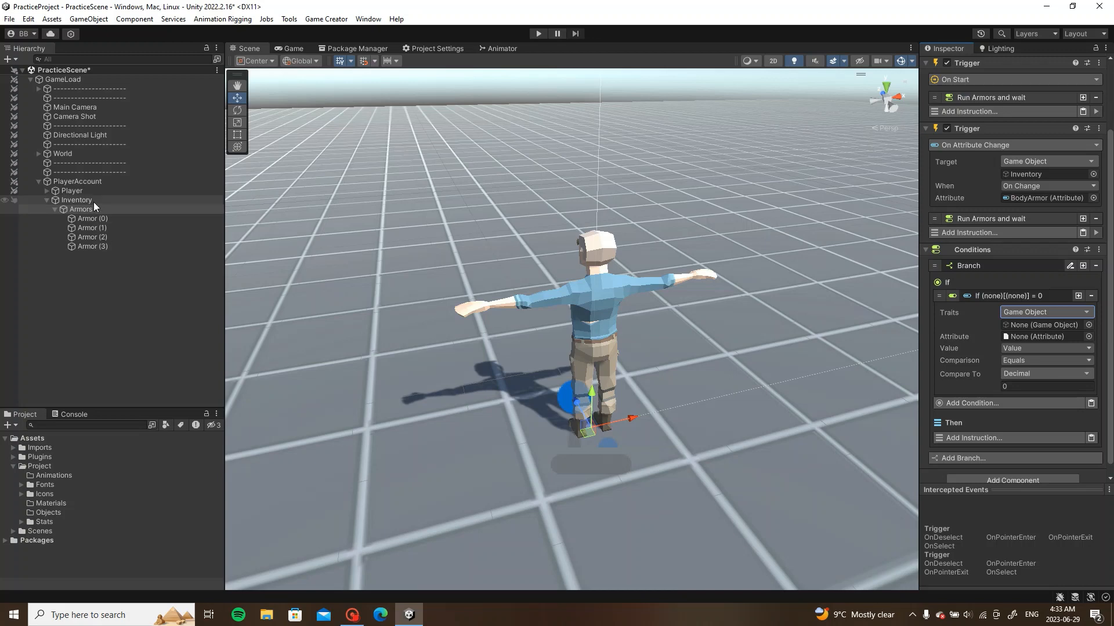
drag(93, 202, 1024, 322)
click(1089, 337)
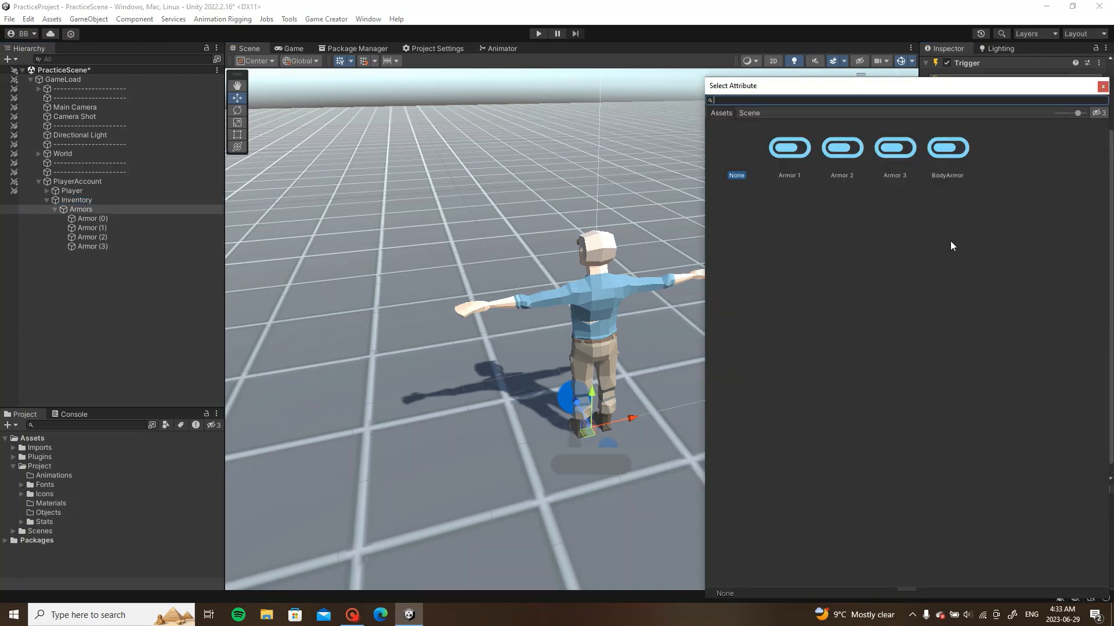
double_click(948, 151)
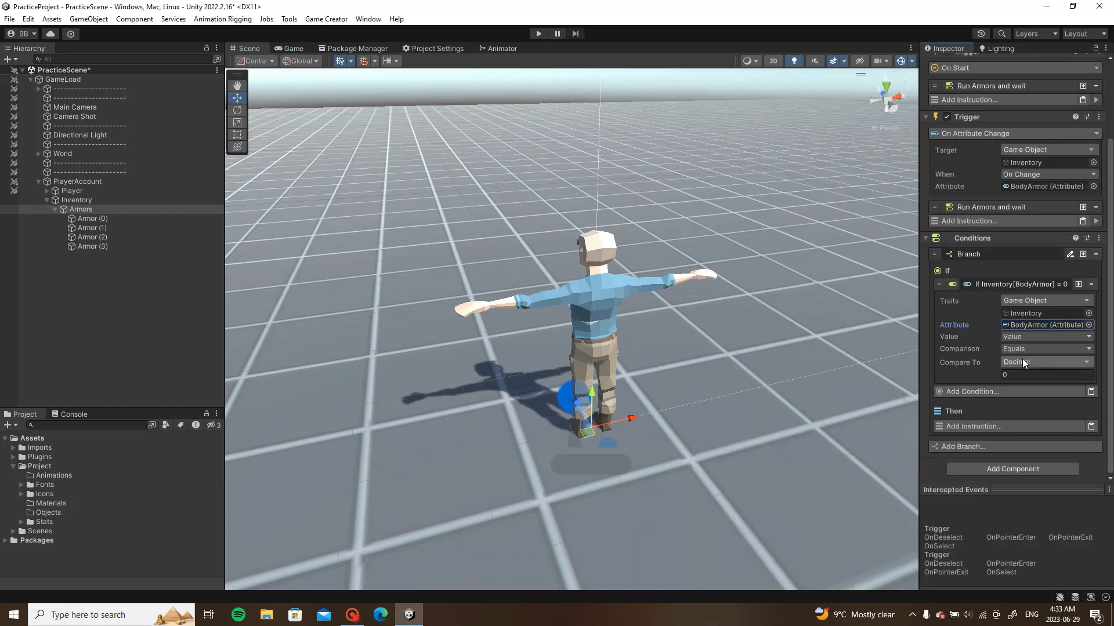
Step: Add a Set Active instruction targeting Armor (0) to the branch and collapse its condition and instruction
click(998, 425)
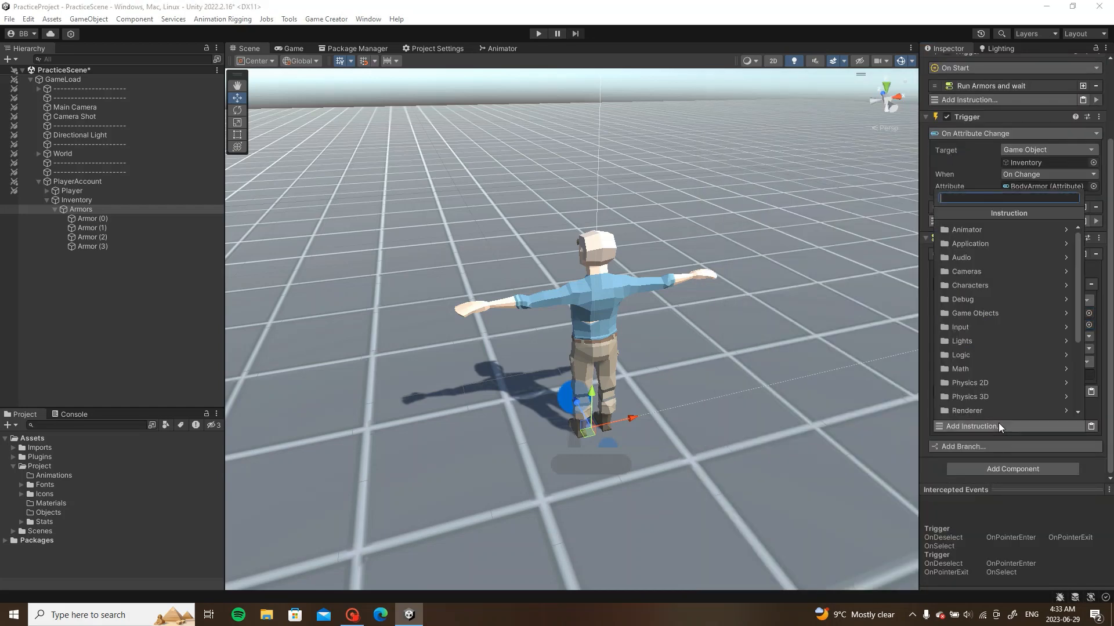
text(set)
click(980, 230)
drag(87, 218, 1024, 455)
click(1029, 426)
scroll(1042, 281, up, 3)
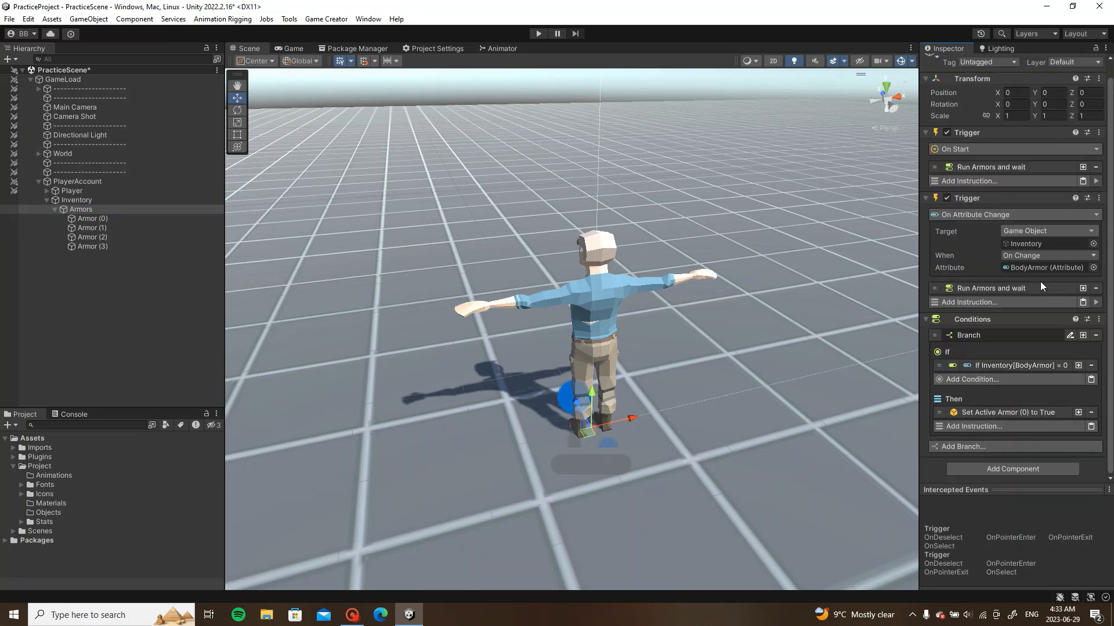
Step: Duplicate the Armor (0) branch three times so the Conditions component has four branches
click(1082, 335)
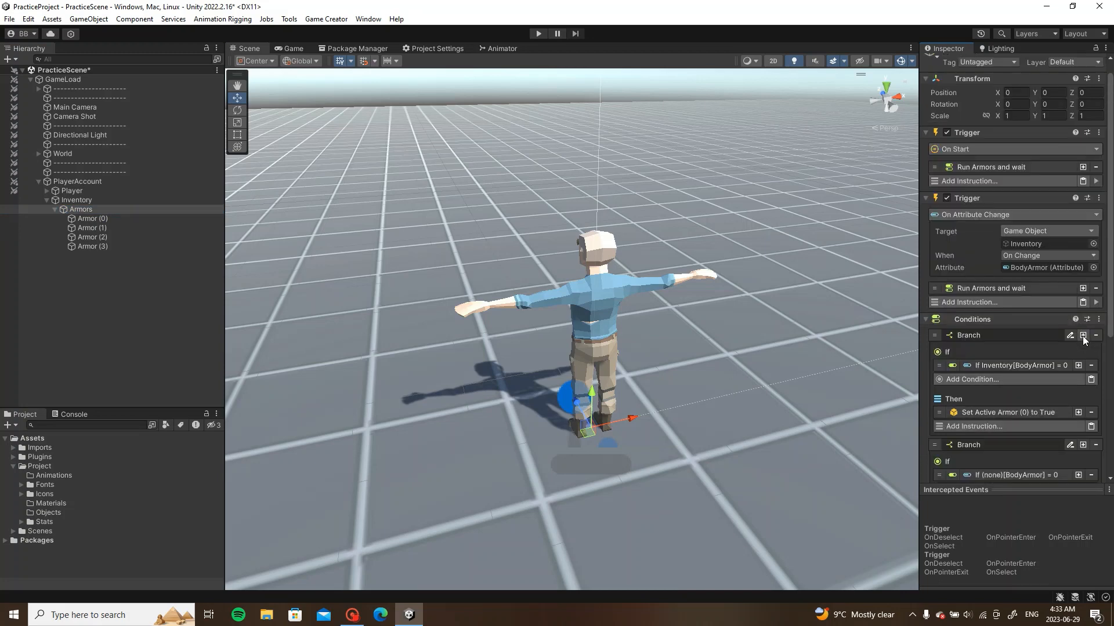
click(1083, 335)
scroll(1073, 332, down, 4)
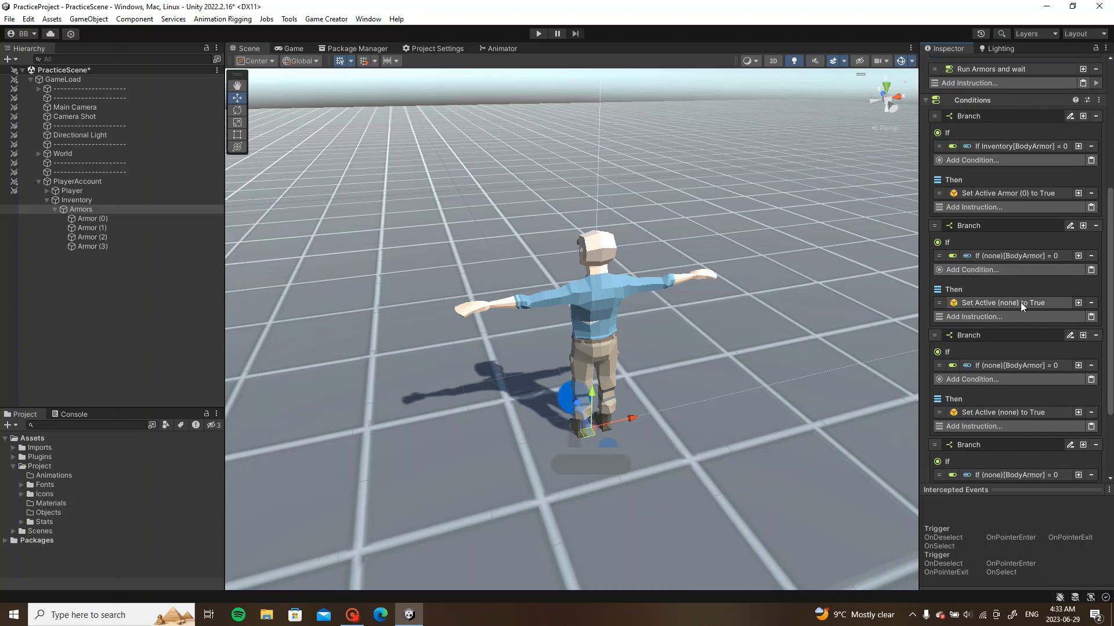
Step: Set the second branch's condition to the Inventory object with BodyArmor equal to 1
click(1013, 255)
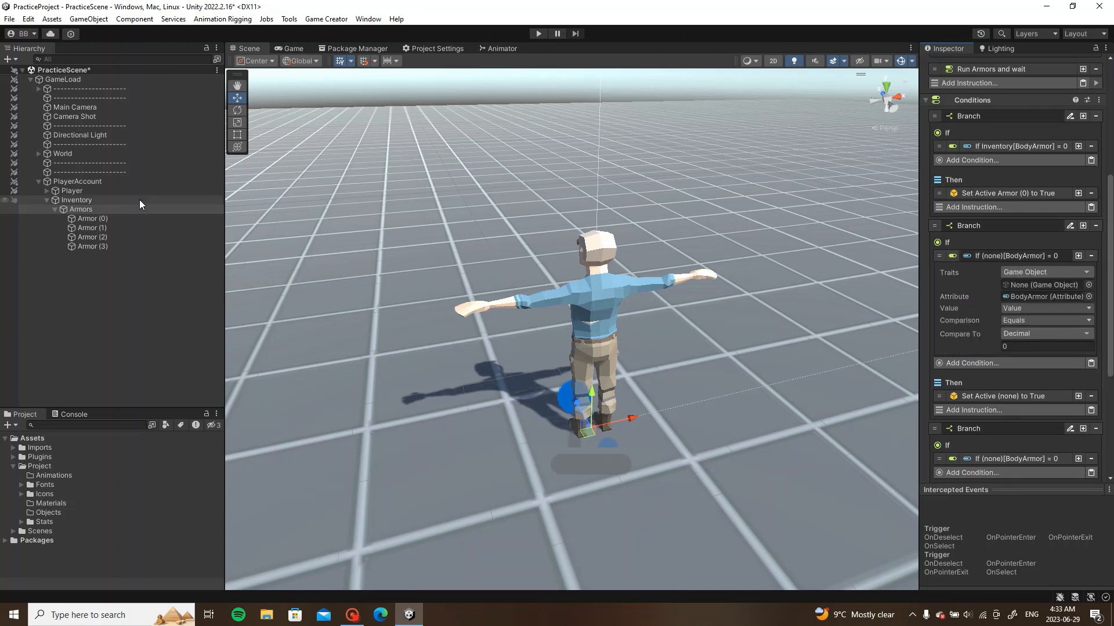
drag(139, 200, 1061, 287)
click(1024, 347)
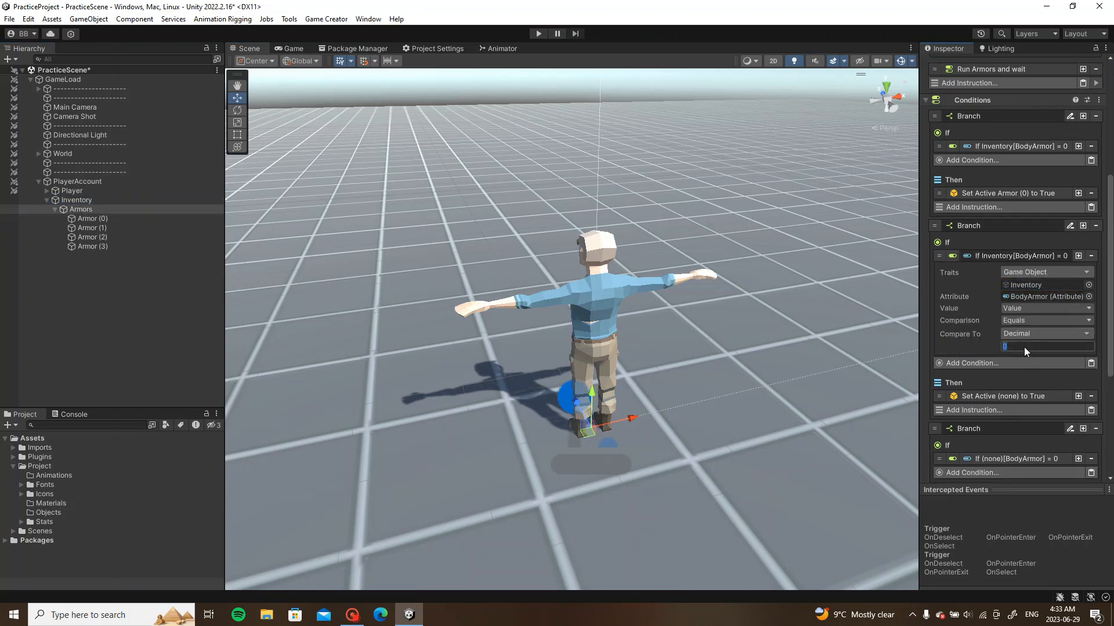
text(1)
click(992, 256)
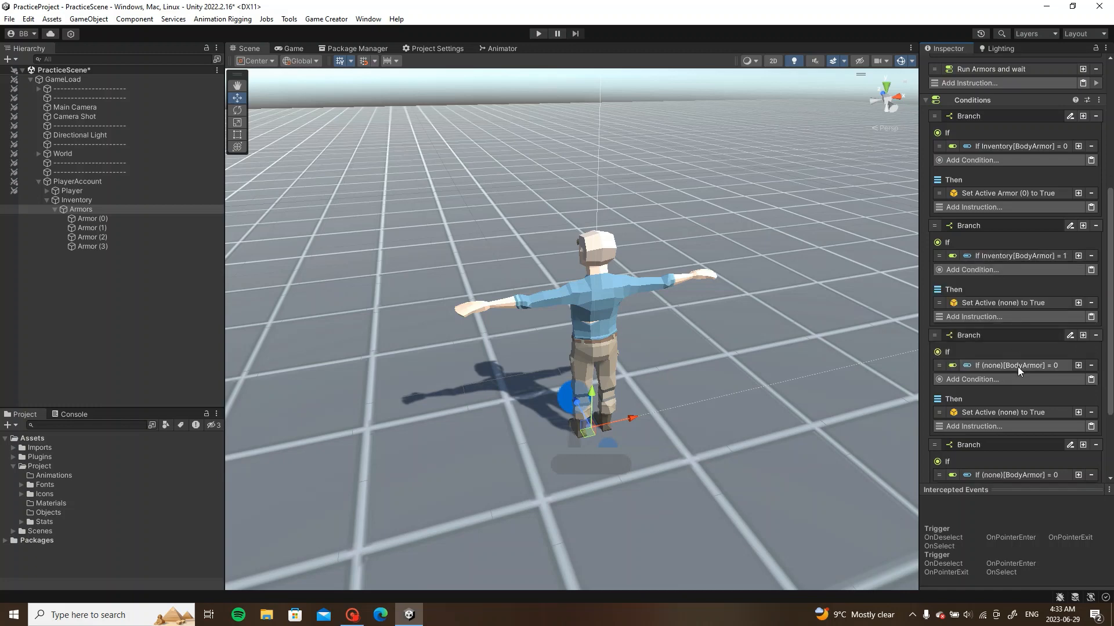
Step: Assign Armor (1) to the second branch's Set Active instruction
click(1017, 366)
click(1000, 304)
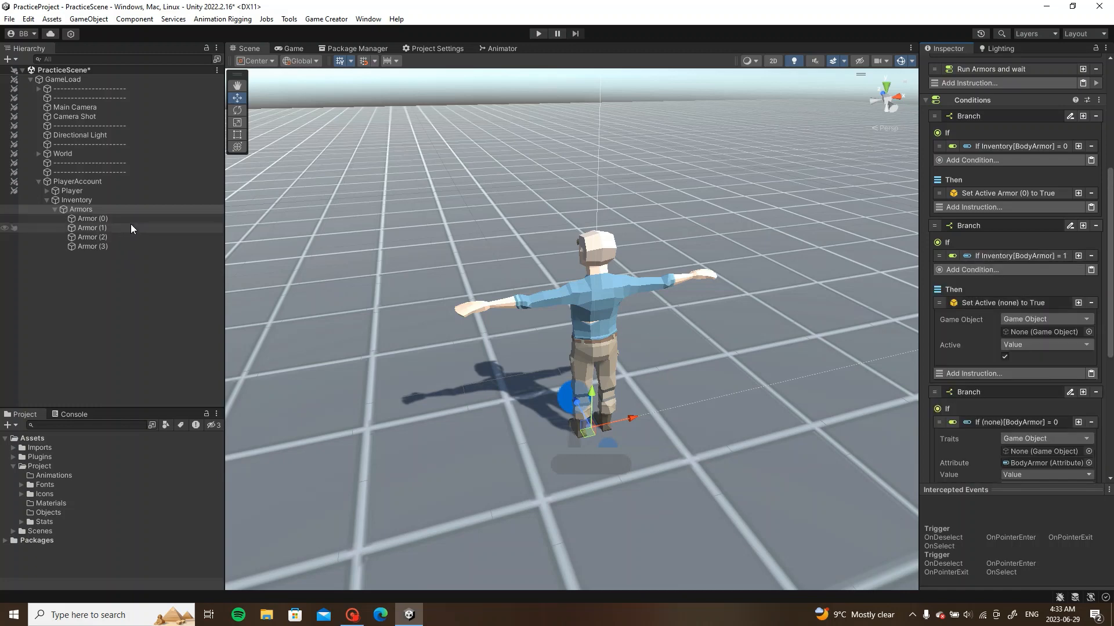
drag(131, 226, 1017, 328)
click(1031, 301)
Step: Set the third branch's condition to the Inventory object with BodyArmor equal to 2
scroll(1031, 313, down, 3)
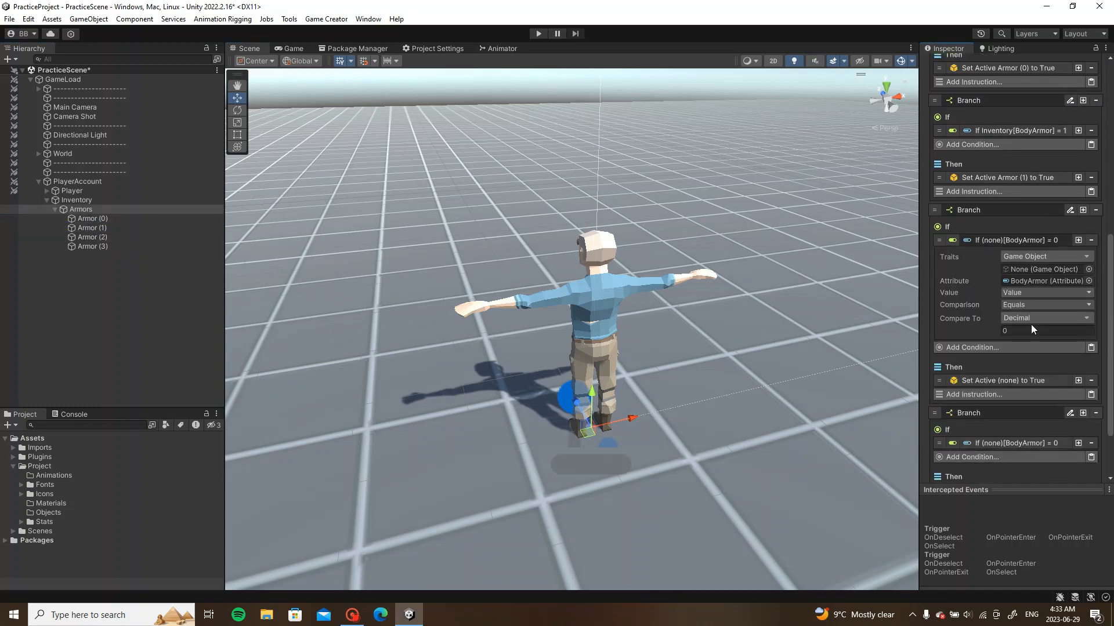
click(1023, 335)
text(2)
drag(109, 200, 1038, 270)
click(1034, 241)
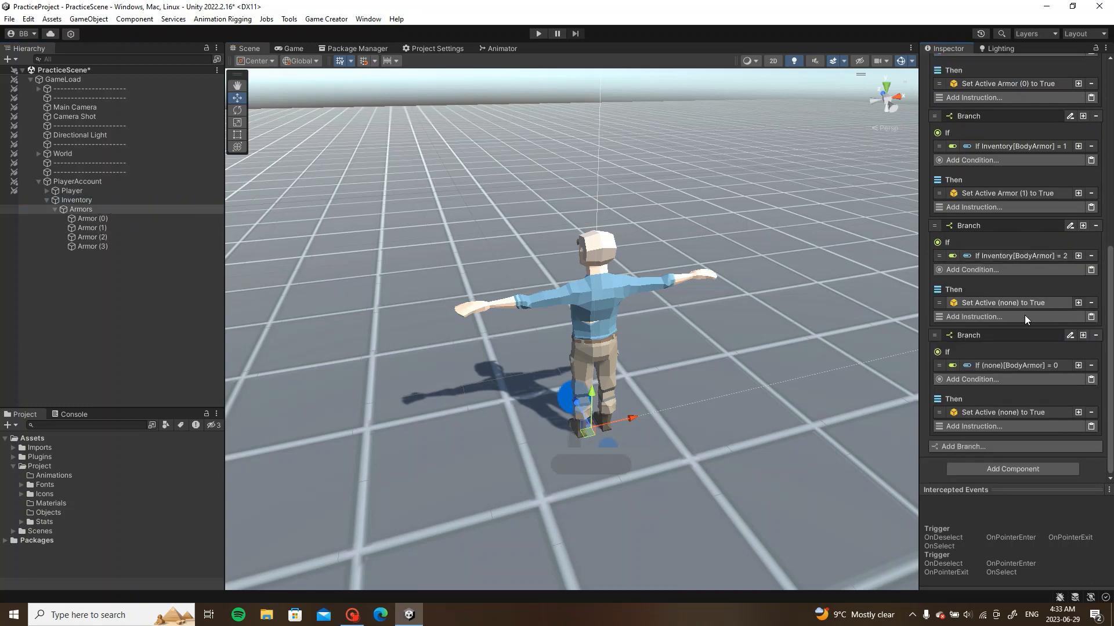
Step: Assign Armor (2) to the third branch's Set Active instruction and collapse it
click(1015, 303)
drag(93, 237, 1047, 333)
click(1035, 301)
Step: Set the fourth branch's condition to the Inventory object with BodyArmor equal to 3
click(1032, 365)
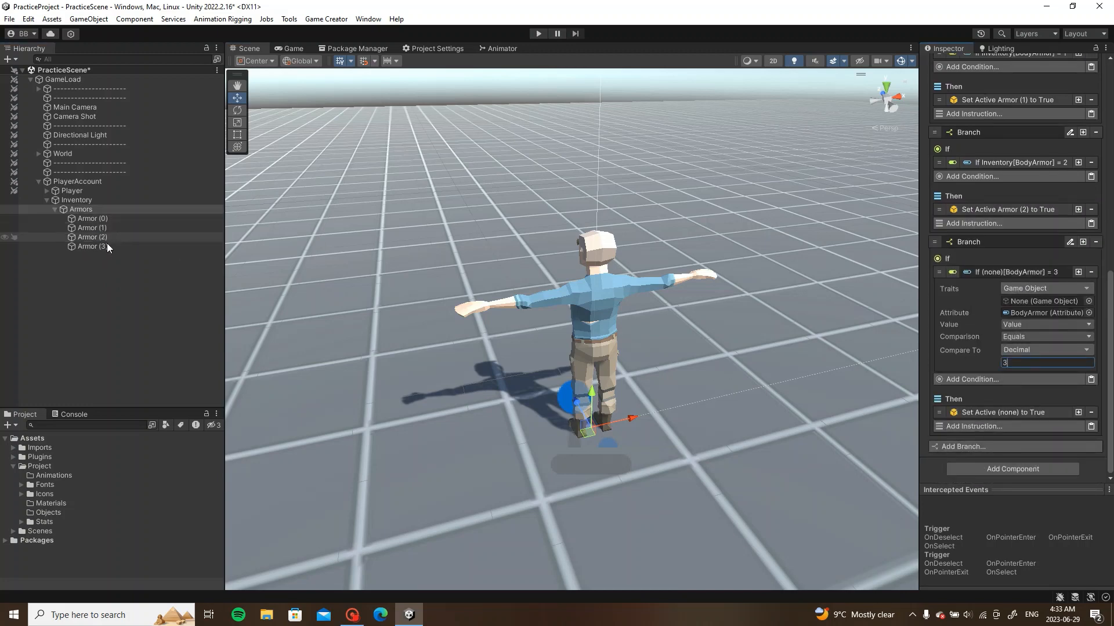
drag(87, 201, 1030, 301)
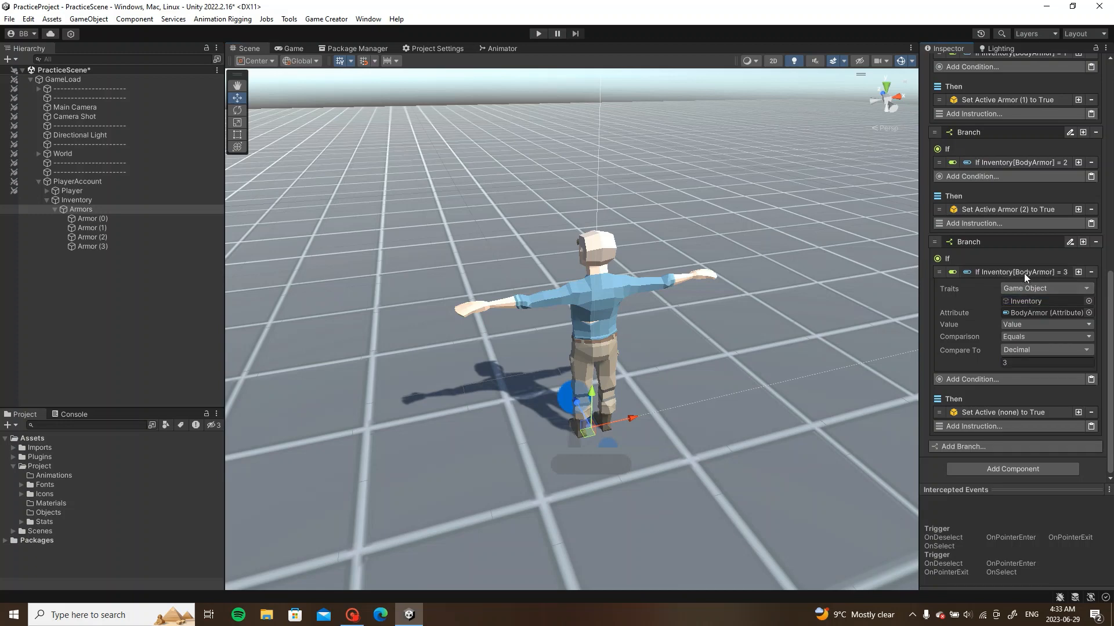
click(1024, 273)
Step: Assign Armor (3) to the fourth branch's Set Active instruction and collapse it
click(1020, 411)
click(101, 246)
drag(101, 246, 1044, 441)
click(986, 414)
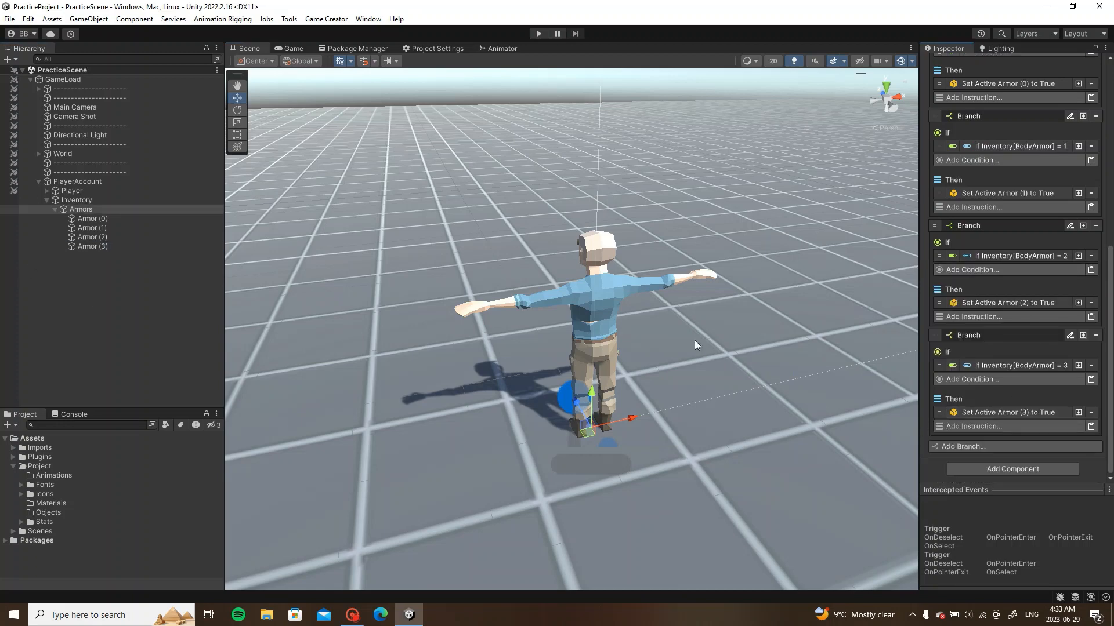
alt+drag(695, 340, 174, 182)
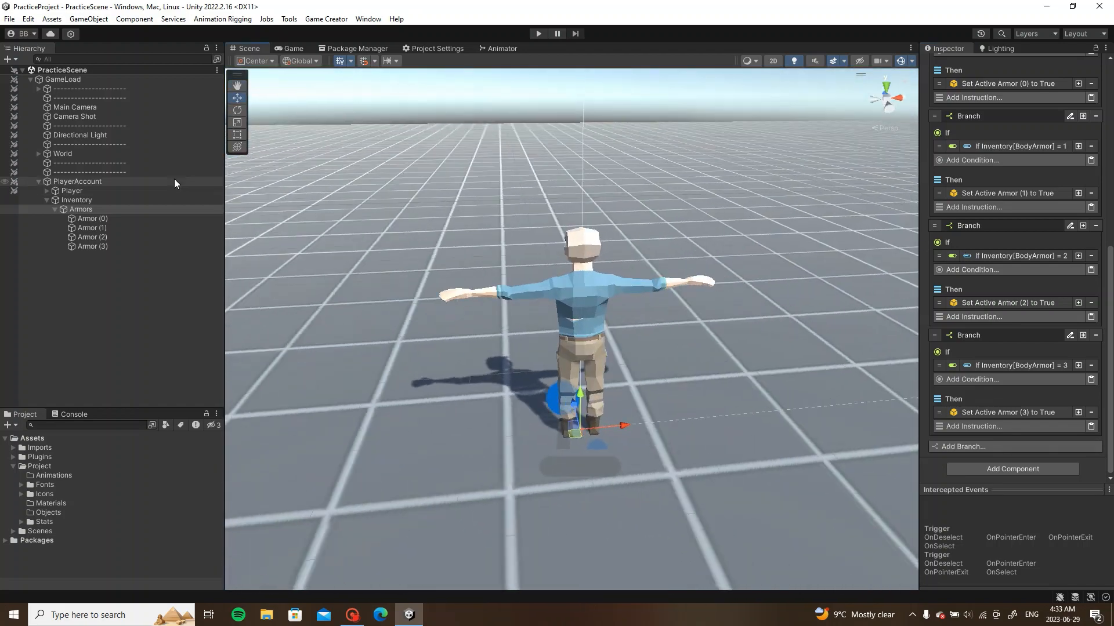
scroll(1004, 300, up, 10)
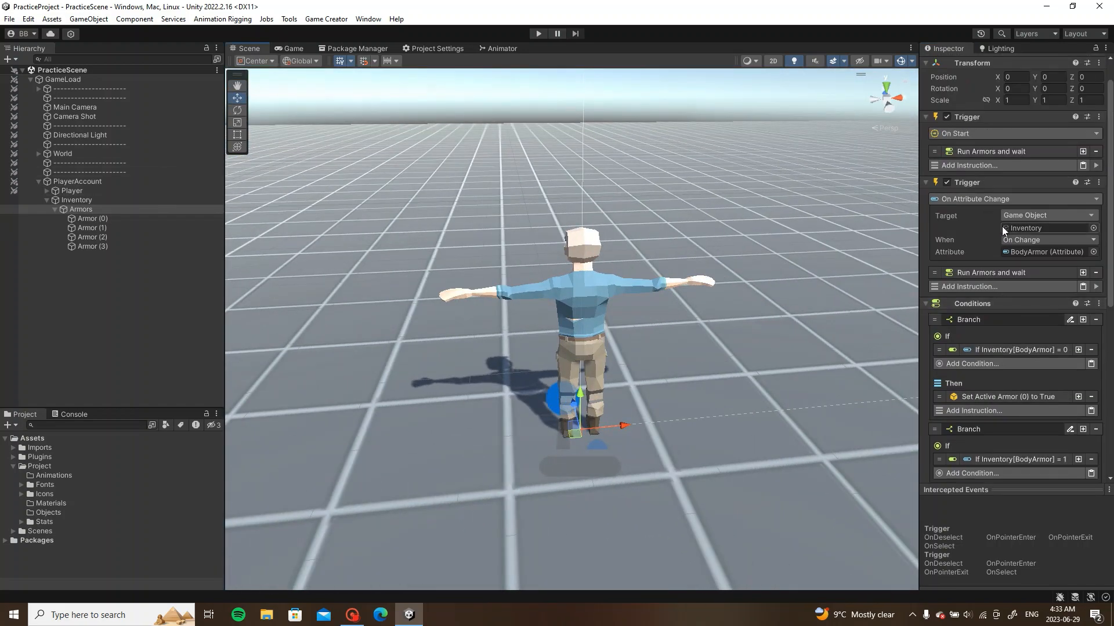
scroll(974, 269, down, 3)
alt+drag(905, 285, 830, 293)
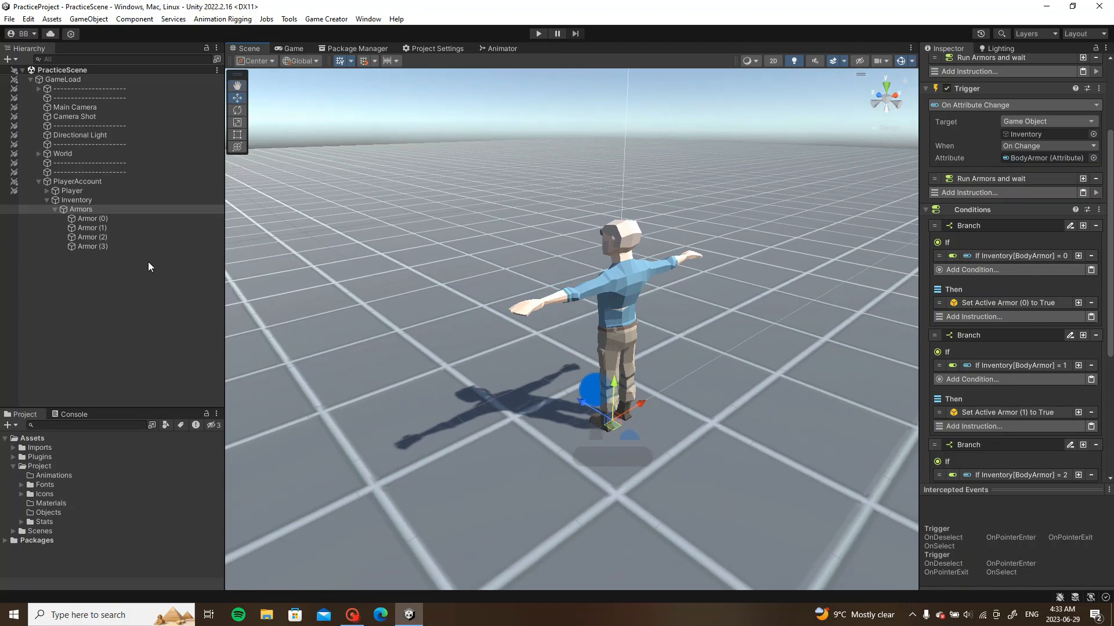
Step: Add a Set Active instruction to the On Enable trigger of Armor (1)
click(92, 237)
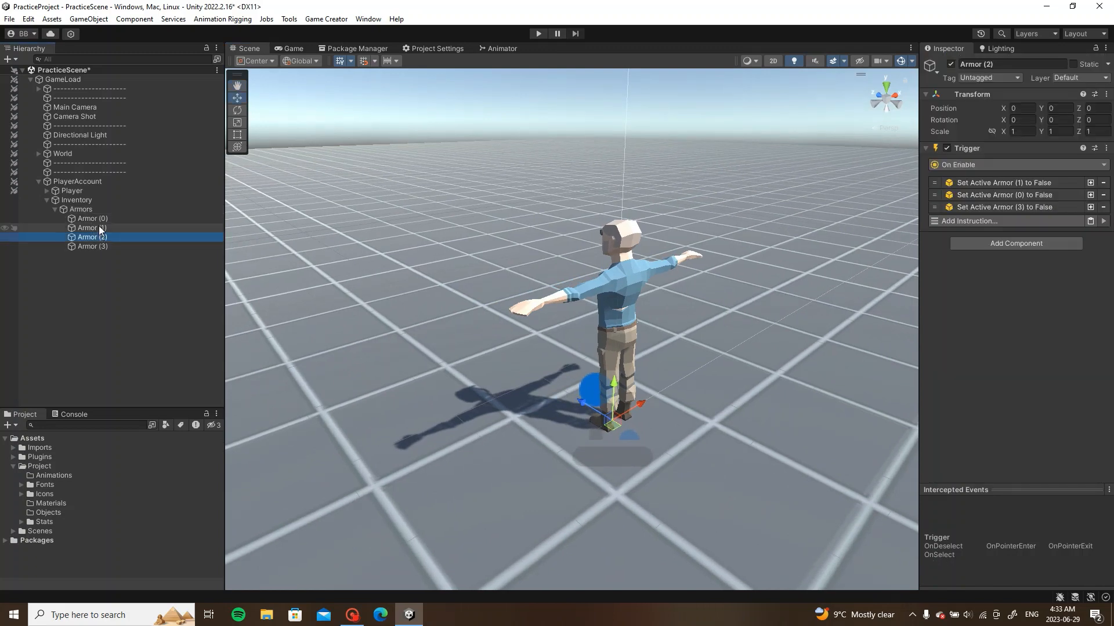
click(93, 219)
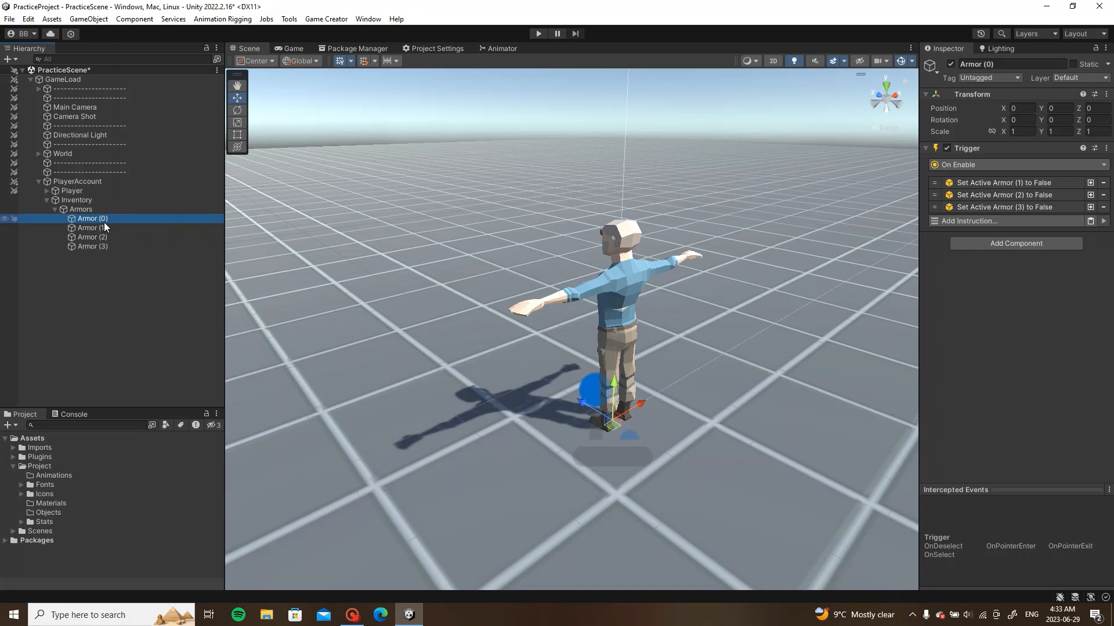
click(97, 225)
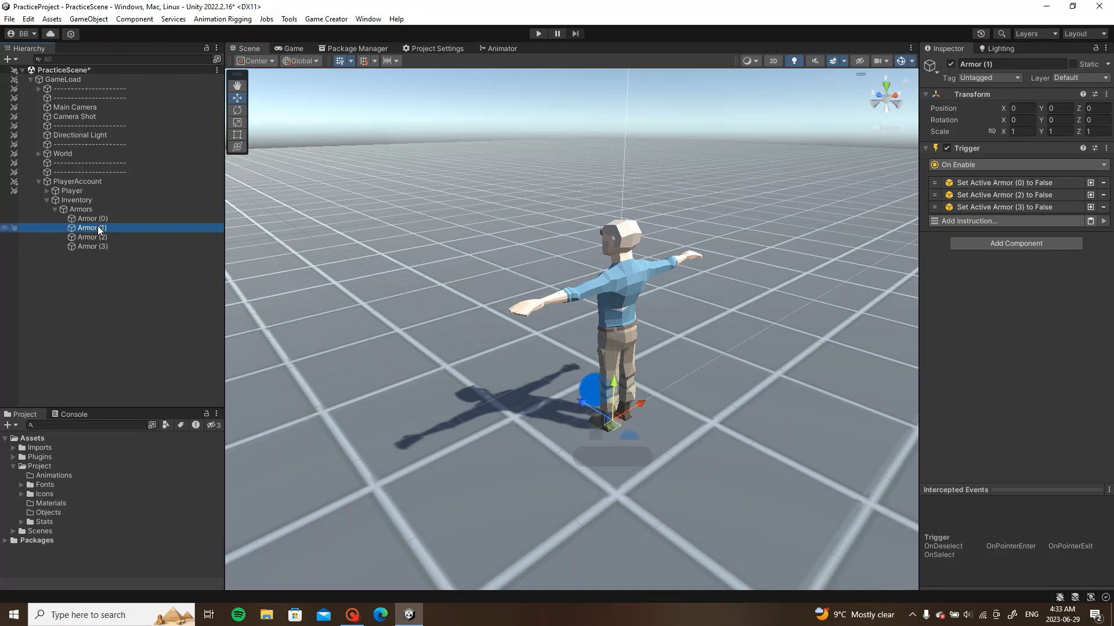
click(1038, 222)
text(set)
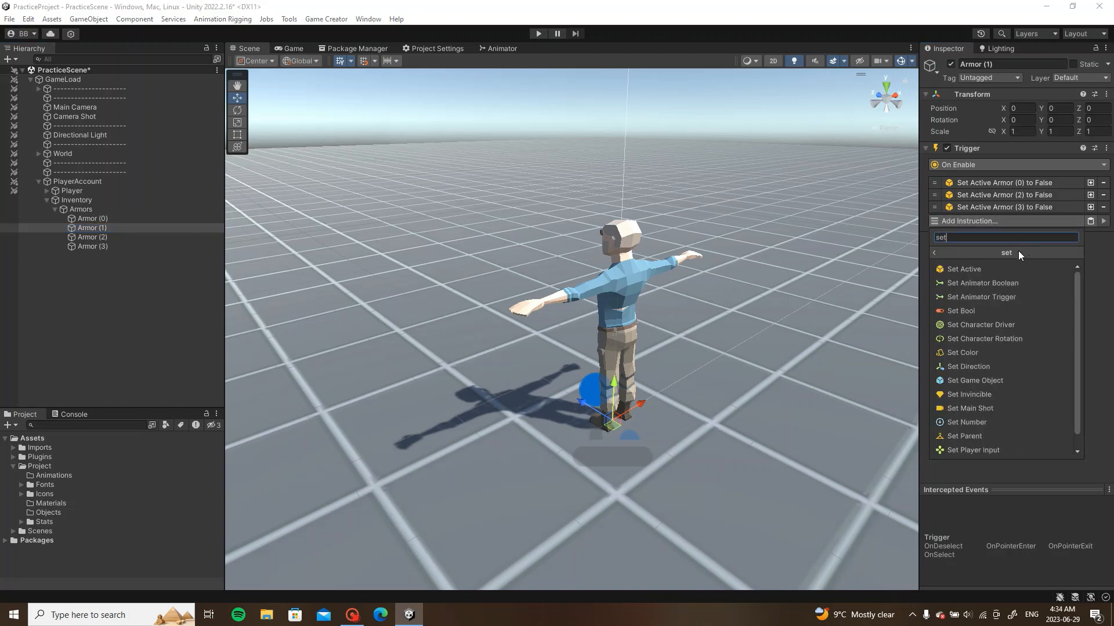
key(Return)
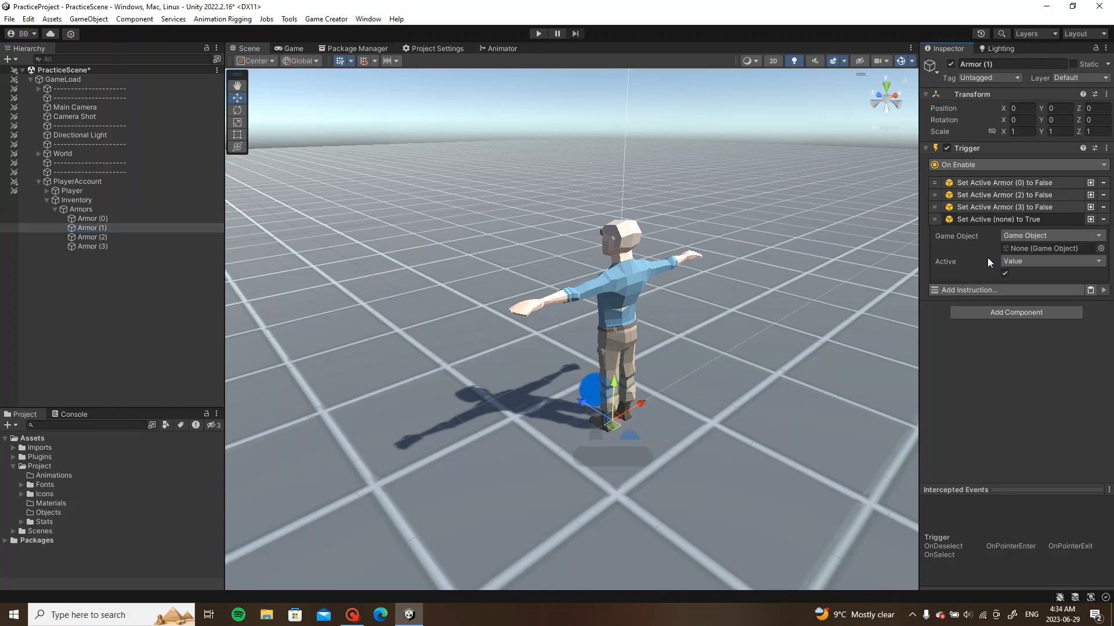
Step: Assign SM_Char_Attach_Male_Armor_01 from the player's mannequin to Armor (1)'s new Set Active instruction and collapse it
click(46, 191)
click(56, 200)
click(62, 210)
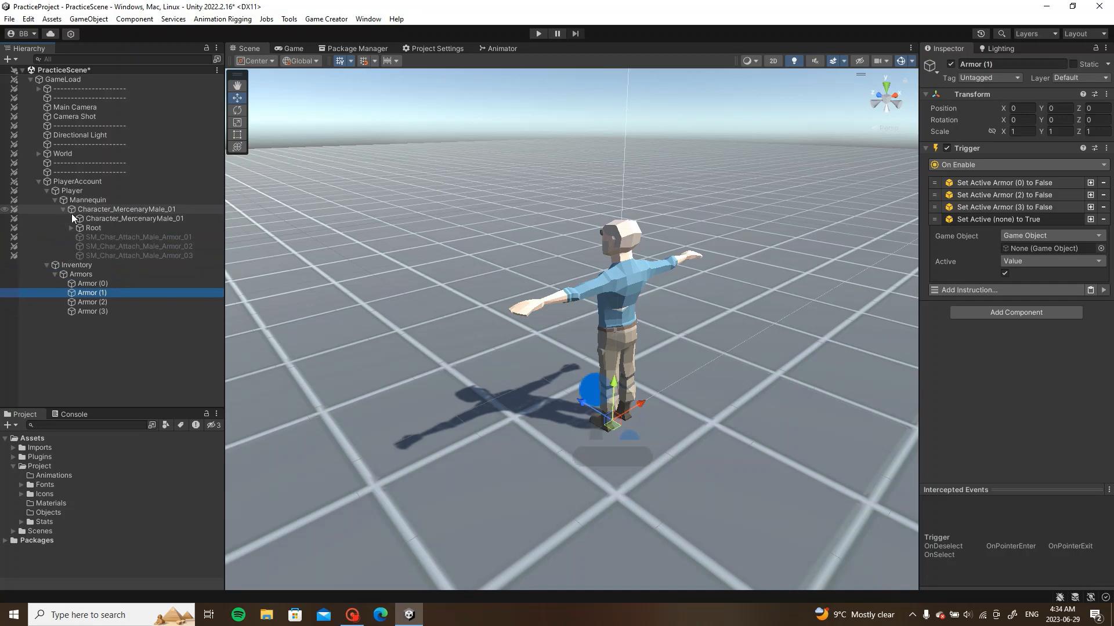
drag(140, 236, 1038, 248)
click(1027, 218)
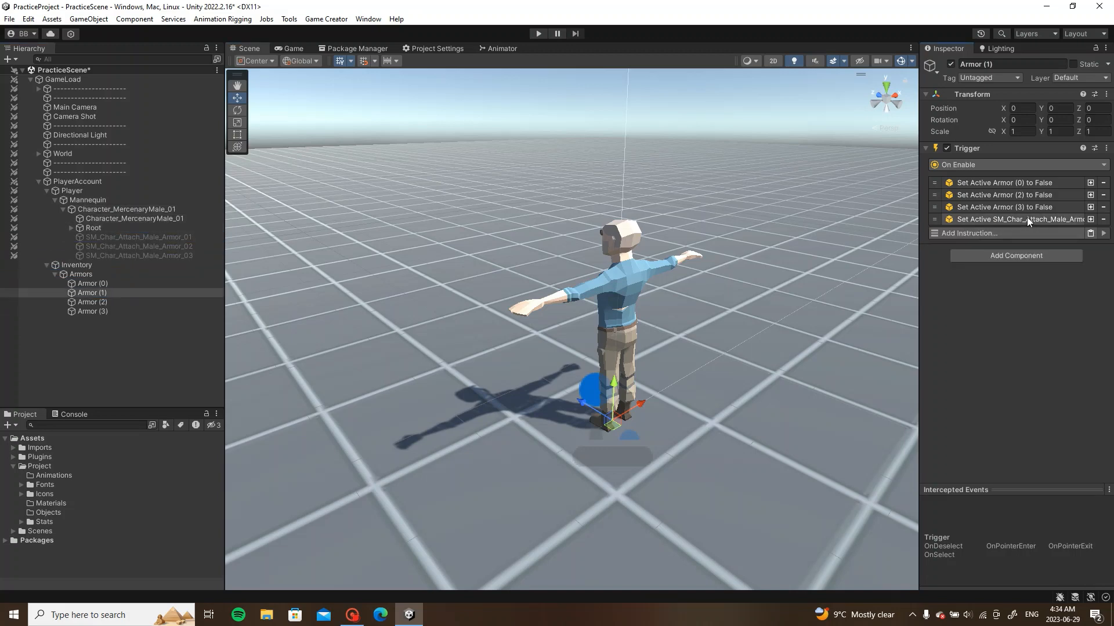
Step: Add an instruction to Armor (2)'s On Enable trigger that sets SM_Char_Attach_Male_Armor_02 active to True
click(110, 302)
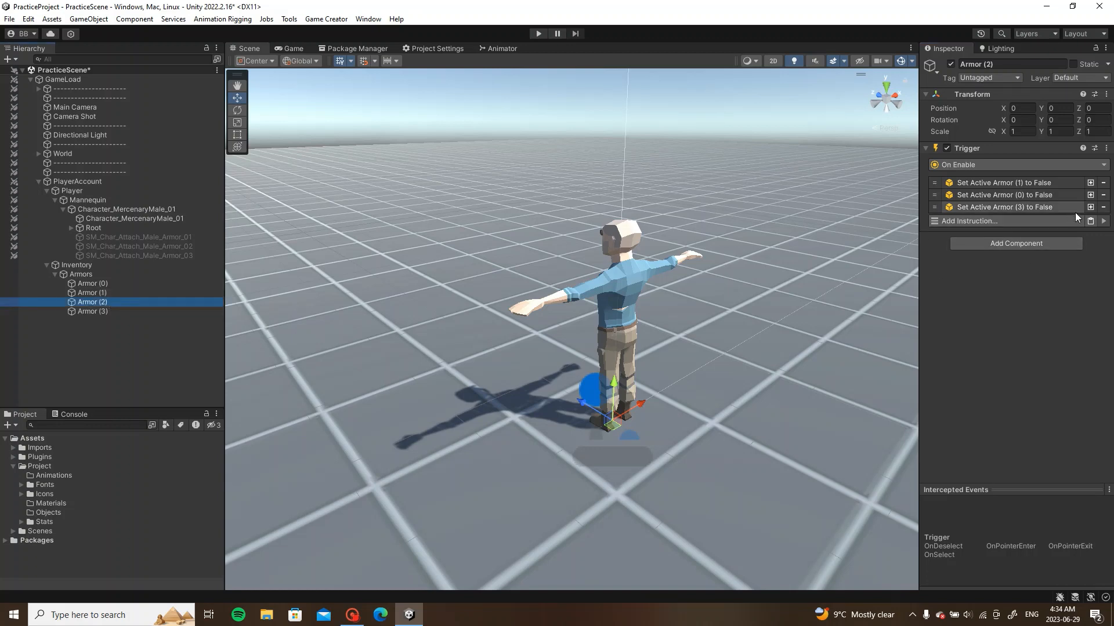
click(1054, 224)
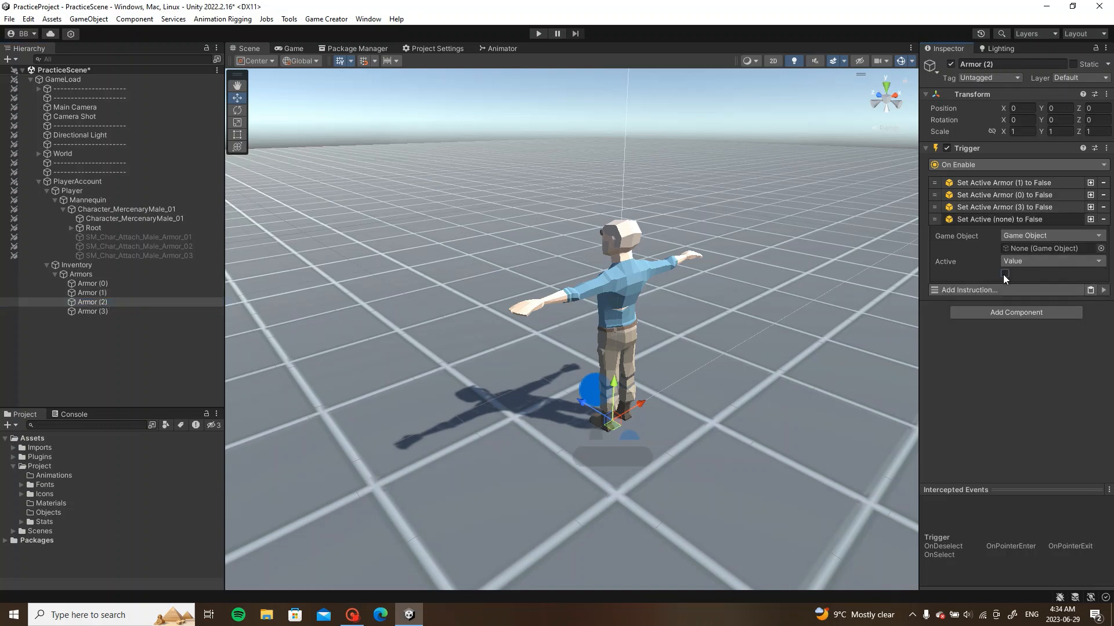
click(1003, 274)
drag(162, 245, 1044, 248)
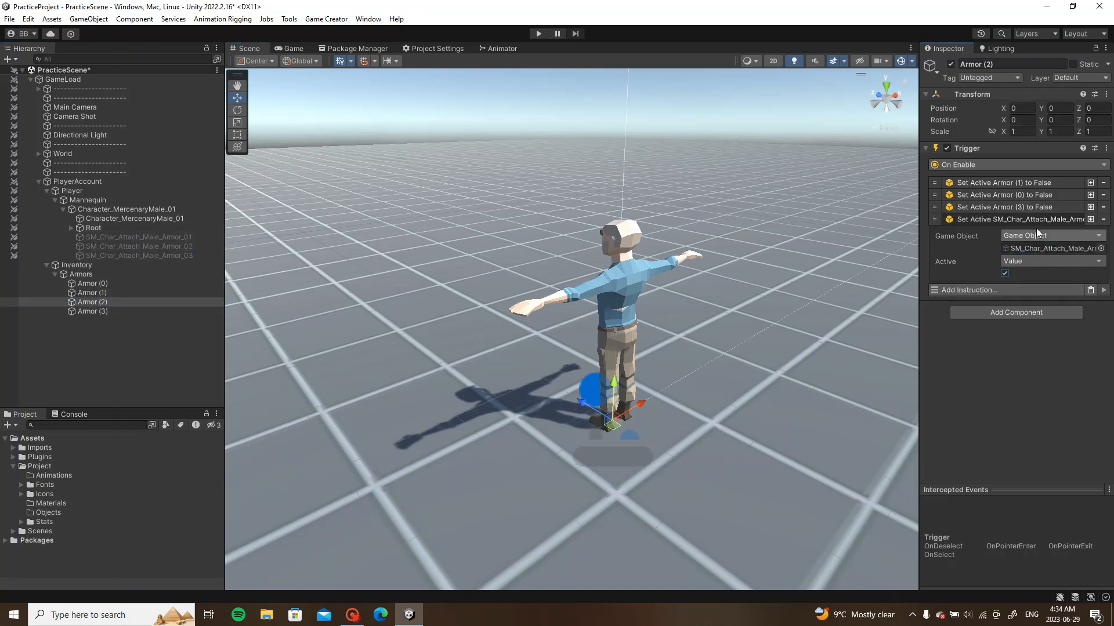
click(1015, 219)
Step: Add an instruction to Armor (3)'s On Enable trigger that sets SM_Char_Attach_Male_Armor_03 active to True
click(120, 311)
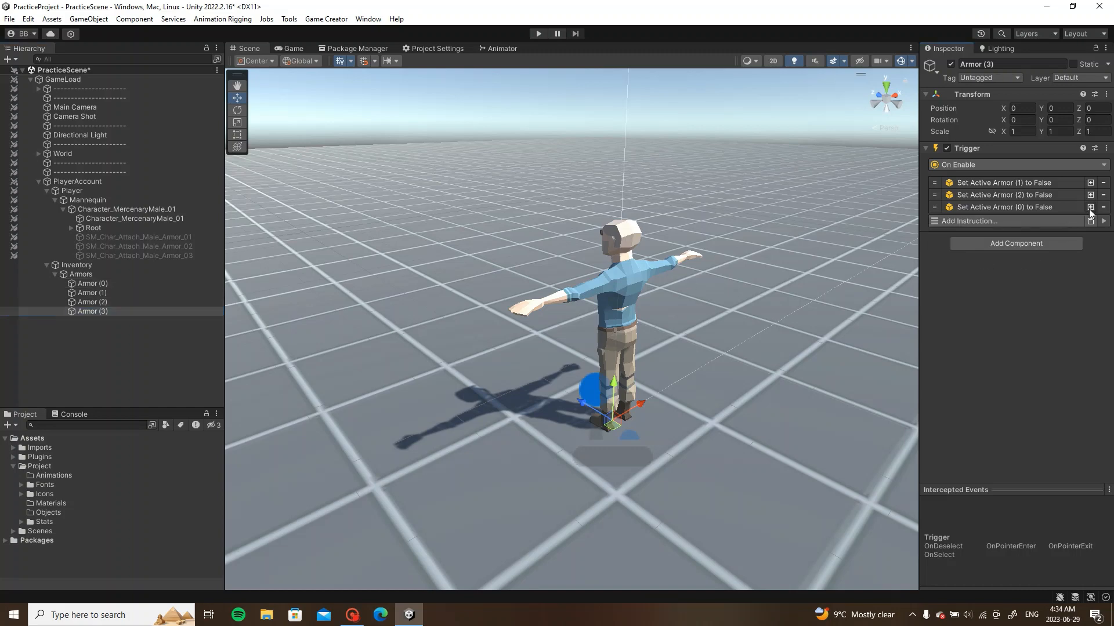
click(1046, 221)
click(1045, 225)
click(1005, 274)
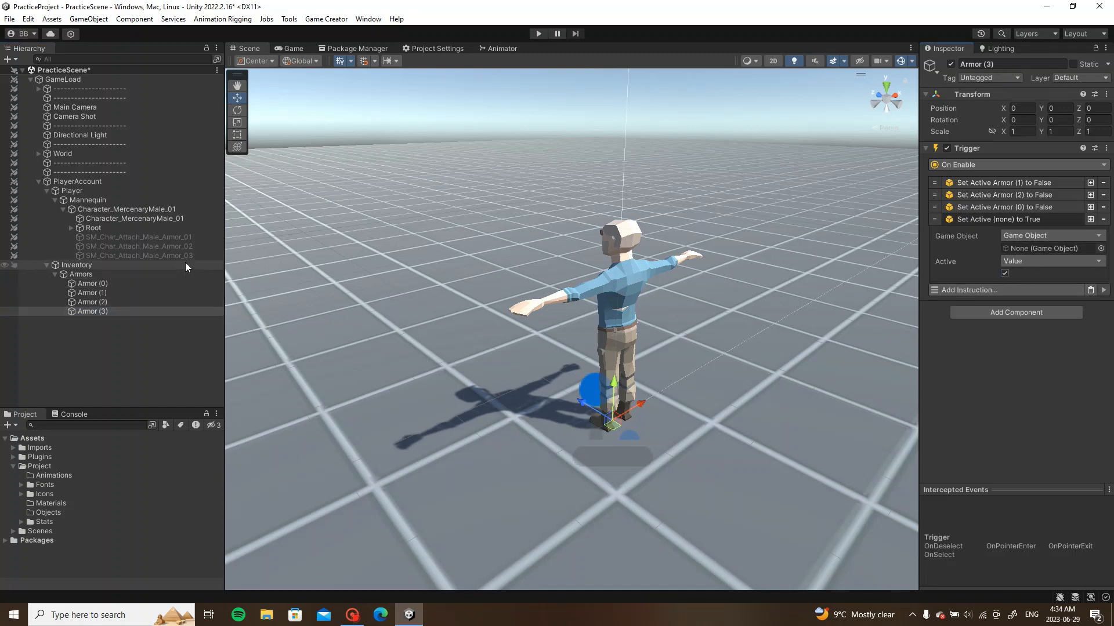
drag(183, 256, 1059, 252)
click(1045, 221)
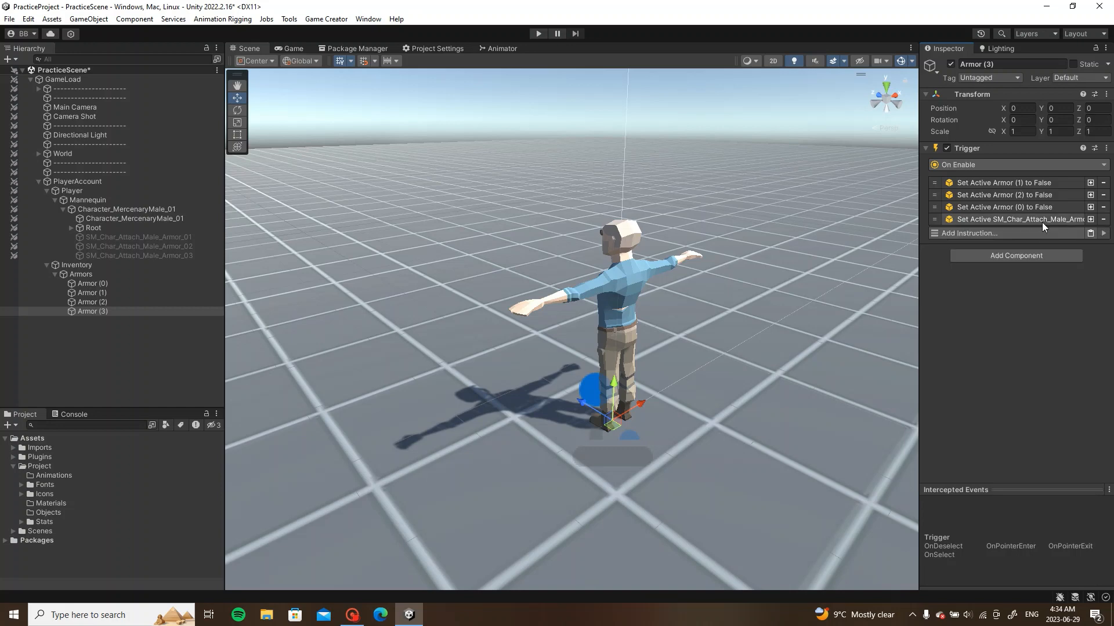
Step: Widen the Inspector and append three Set Active to False instructions to Armor (0)'s On Enable trigger
click(138, 292)
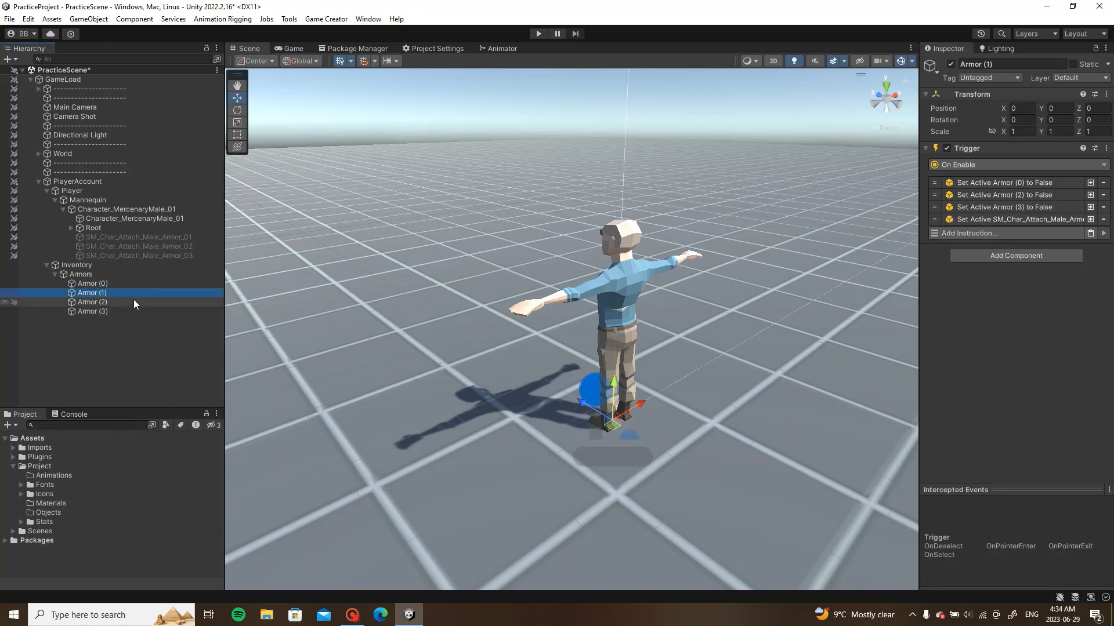
drag(919, 248, 841, 252)
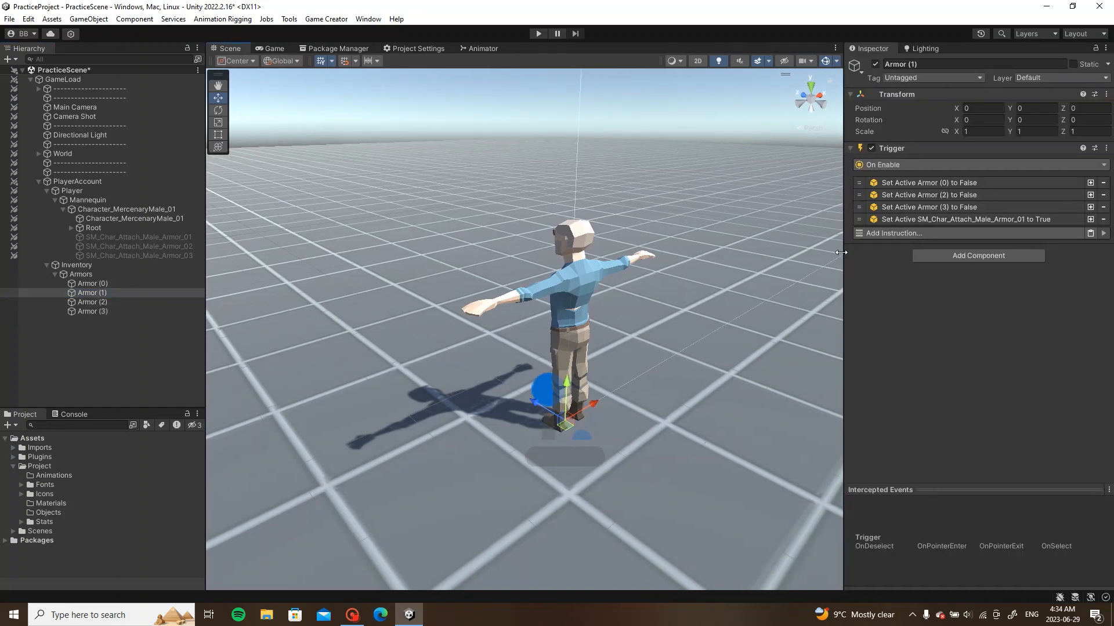
click(127, 282)
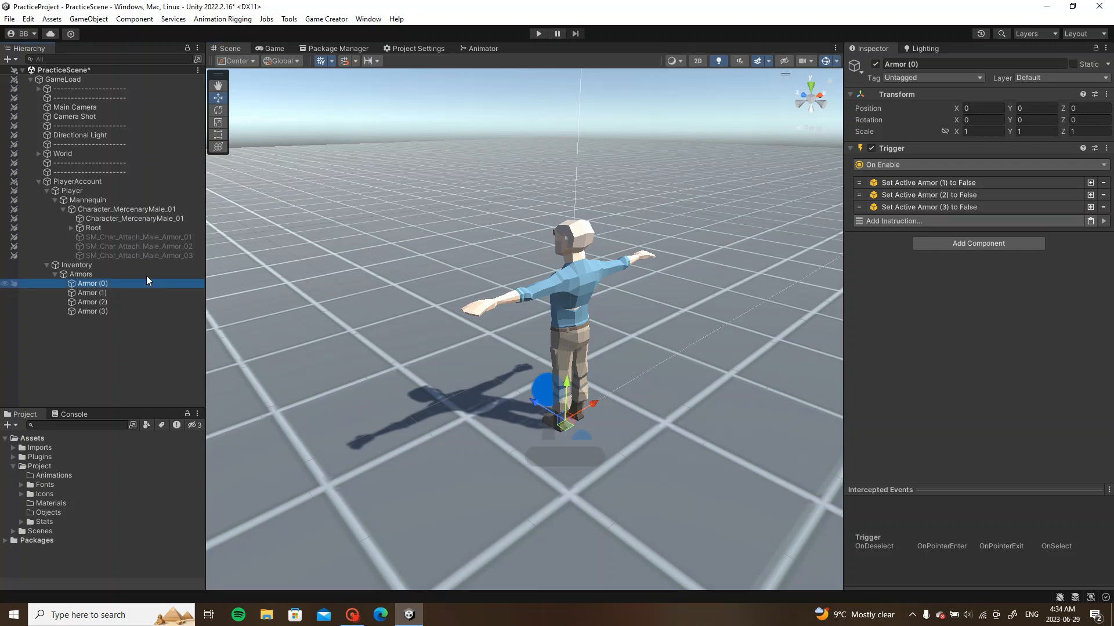
click(1091, 207)
click(1091, 219)
click(1090, 231)
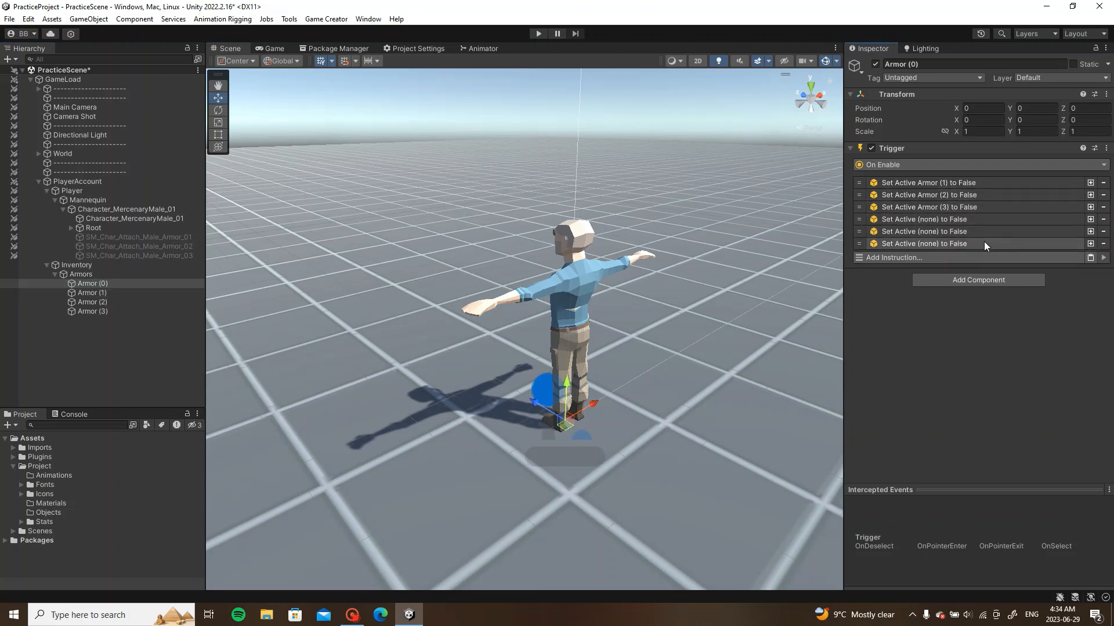
Step: Assign SM_Char_Attach_Male_Armor_01, 02 and 03 to Armor (0)'s three empty Set Active instructions and collapse them
click(986, 219)
click(986, 288)
click(986, 357)
drag(153, 238, 1063, 320)
drag(140, 256, 1013, 385)
click(952, 355)
click(946, 290)
click(944, 220)
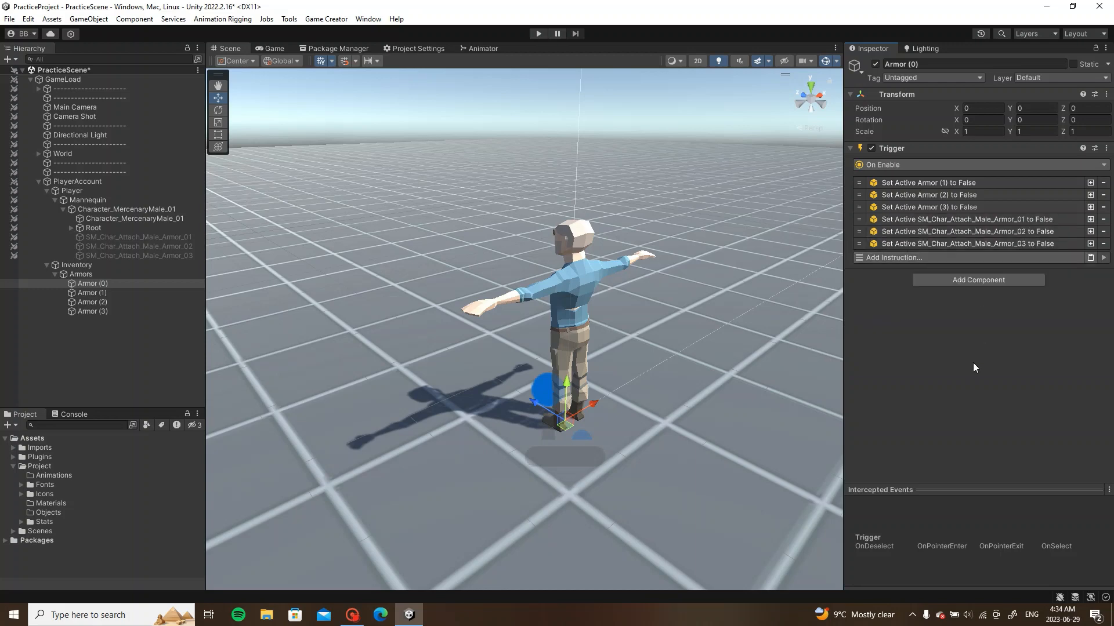
Step: Save the scene, narrow the Inspector again and clear the selection
key(ctrl+s)
drag(844, 318, 909, 317)
drag(205, 301, 223, 301)
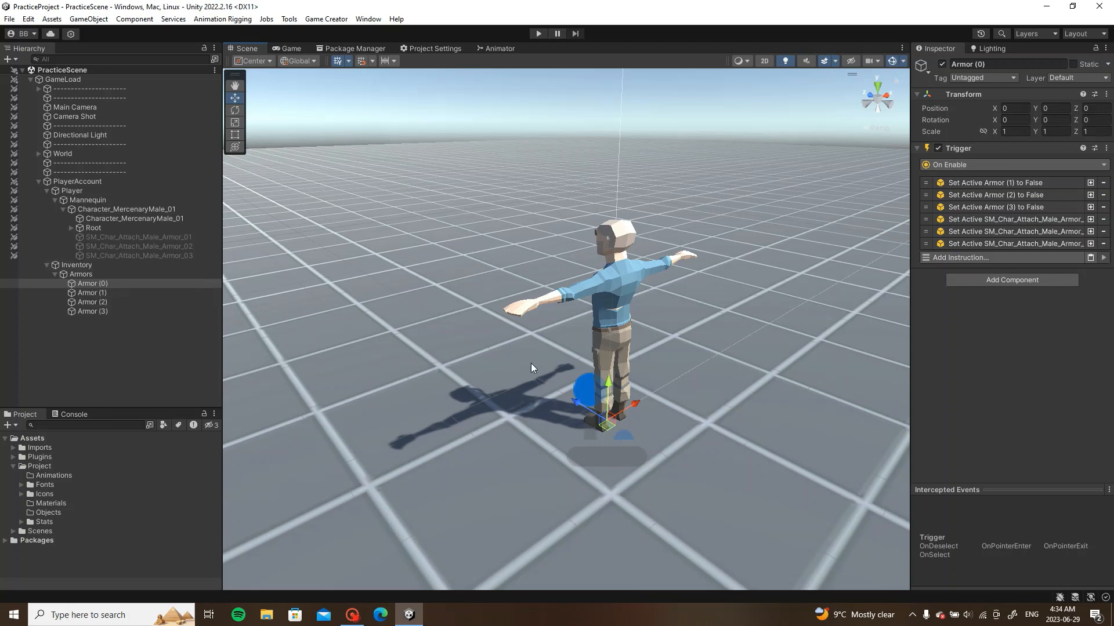
click(145, 363)
mouse_move(522, 325)
alt+mouse_down()
mouse_move(475, 316)
mouse_move(518, 315)
alt+mouse_up()
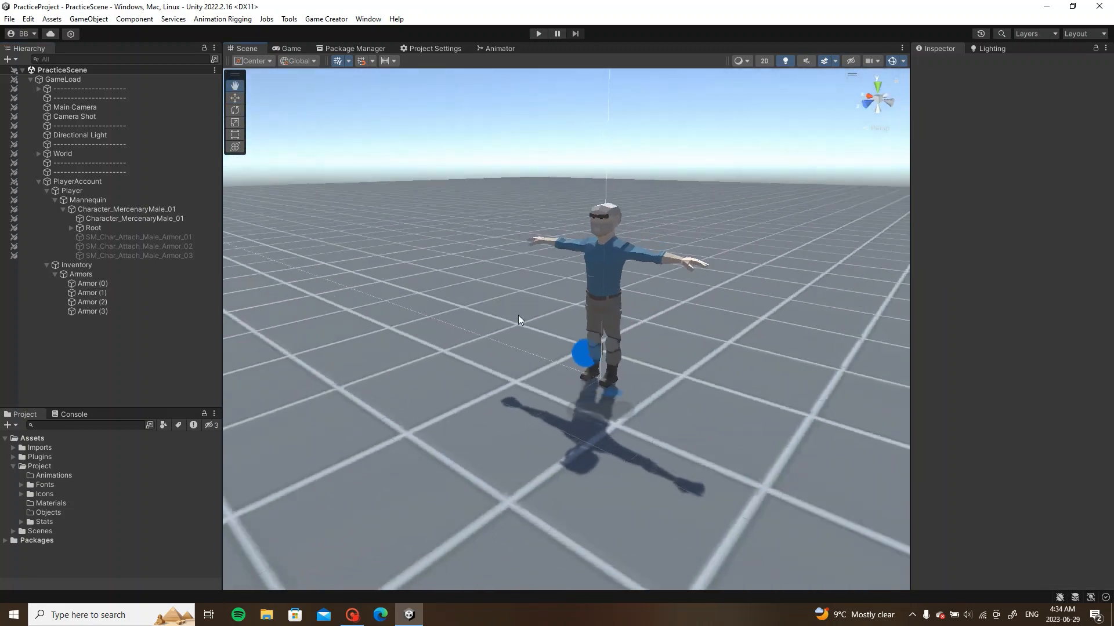
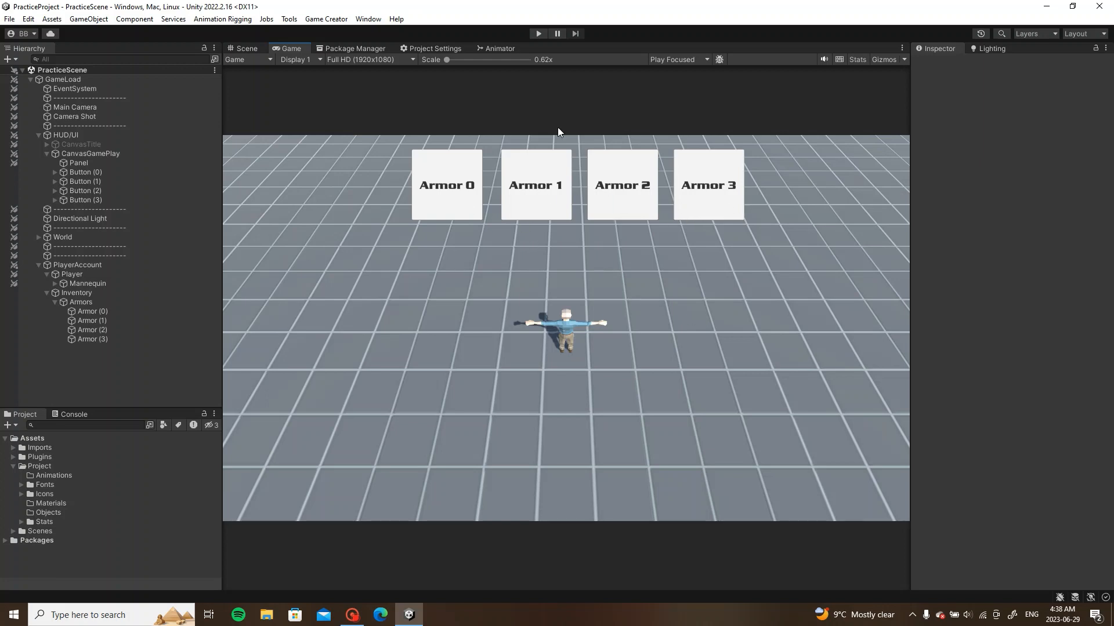
Step: Play the scene, turn the player toward the camera and test switching between Armor 0, Armor 1 and Armor 2
click(538, 34)
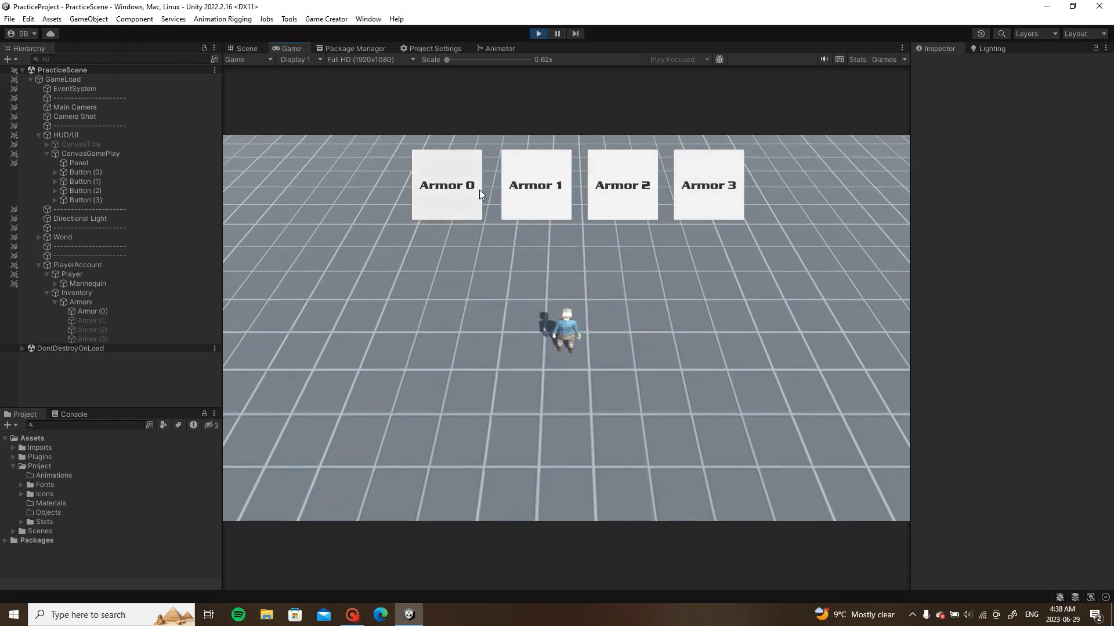
click(458, 193)
click(542, 186)
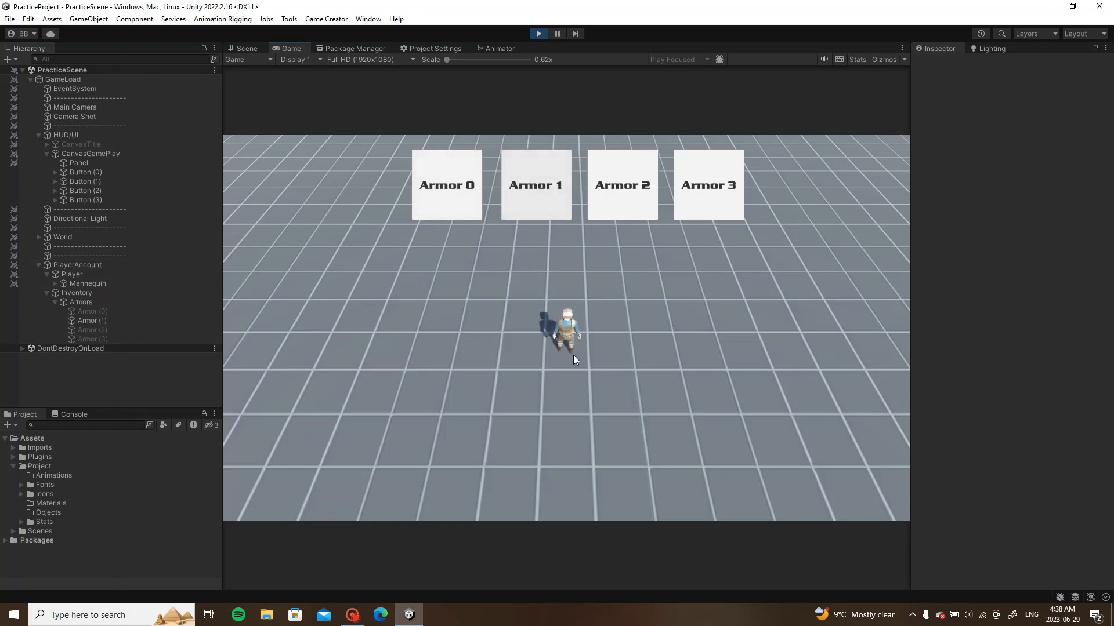
key(s)
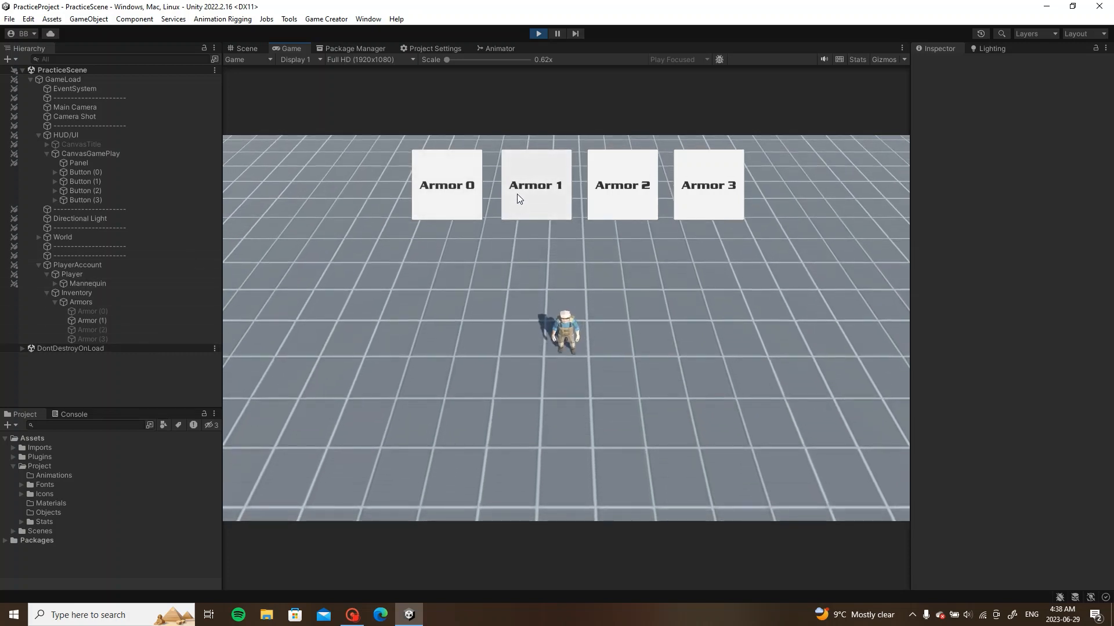
click(446, 200)
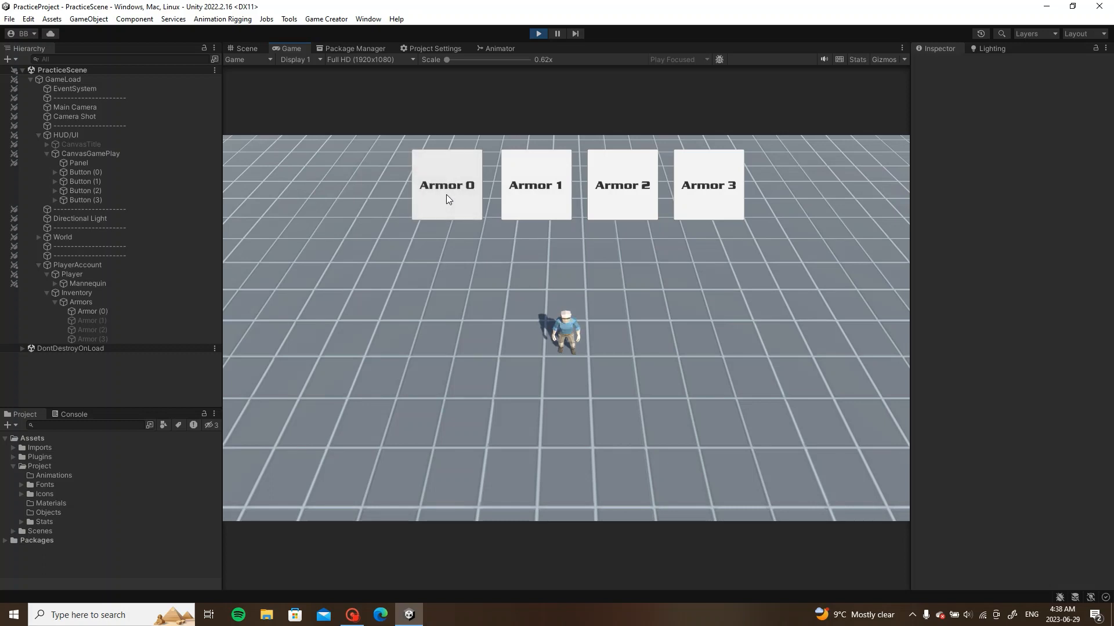
click(630, 191)
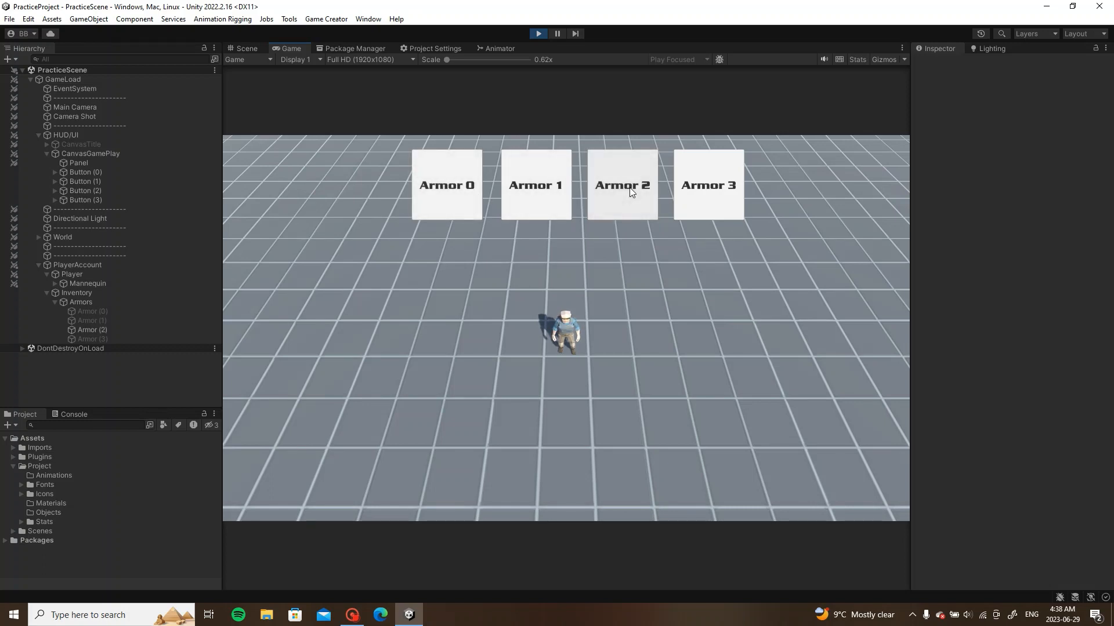
click(457, 199)
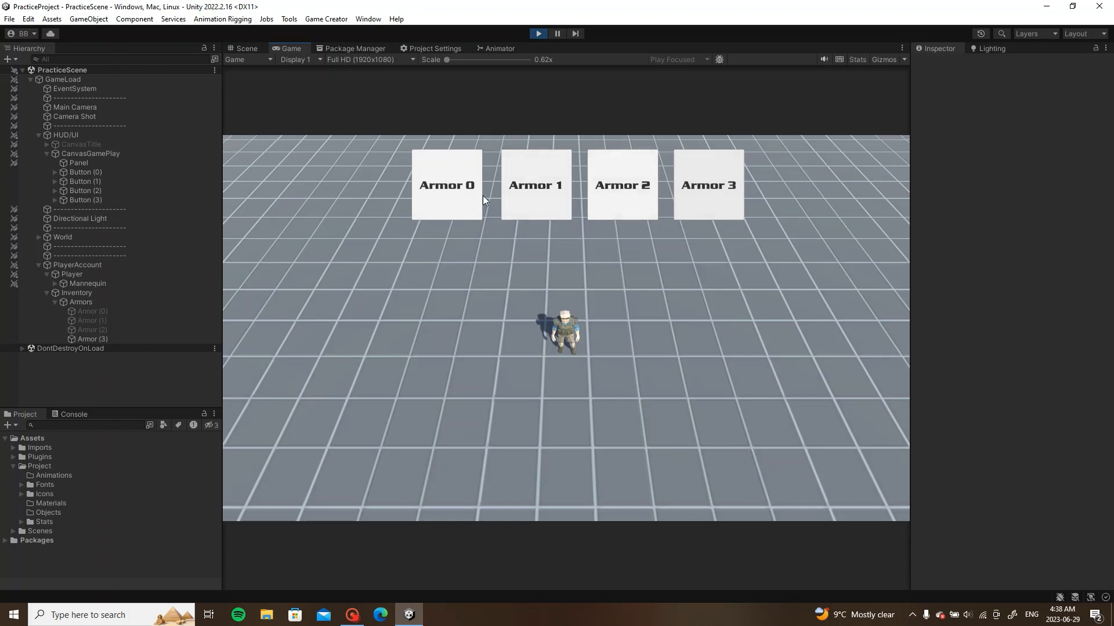
Step: Test switching directly between Armor 3, Armor 2, Armor 1 and Armor 0 in the running game, then stop playing
click(468, 196)
click(702, 183)
click(625, 190)
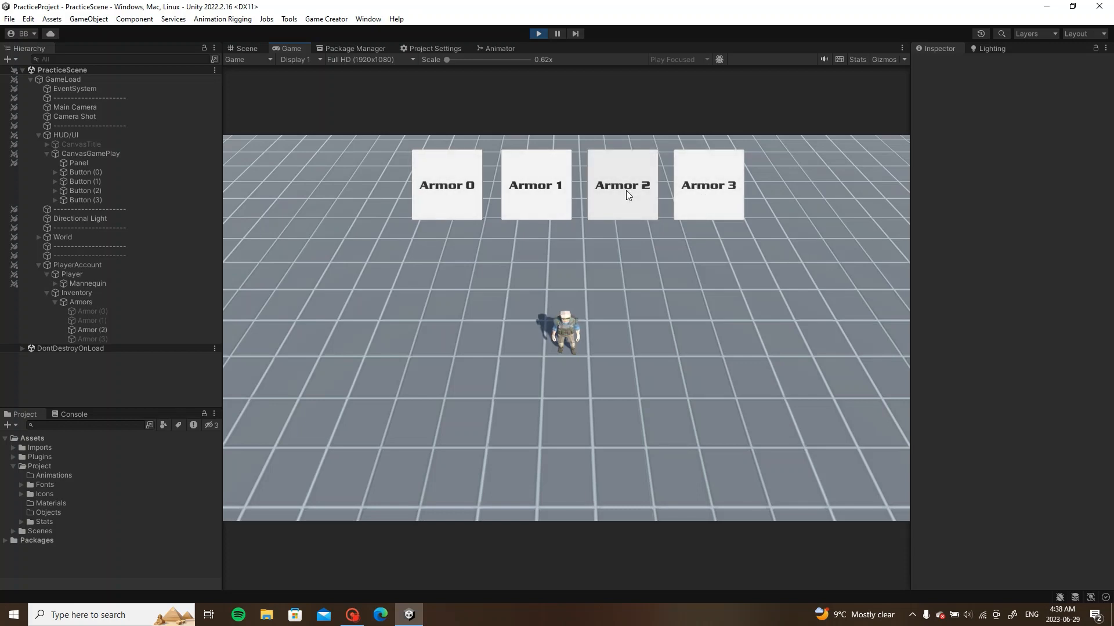
click(723, 187)
click(536, 195)
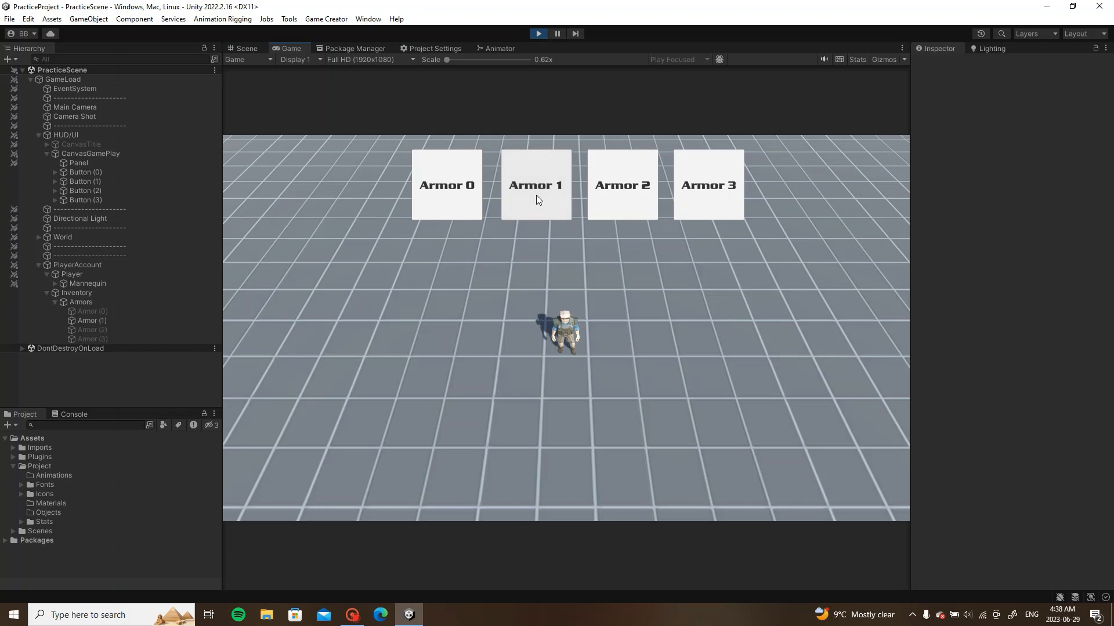
click(464, 190)
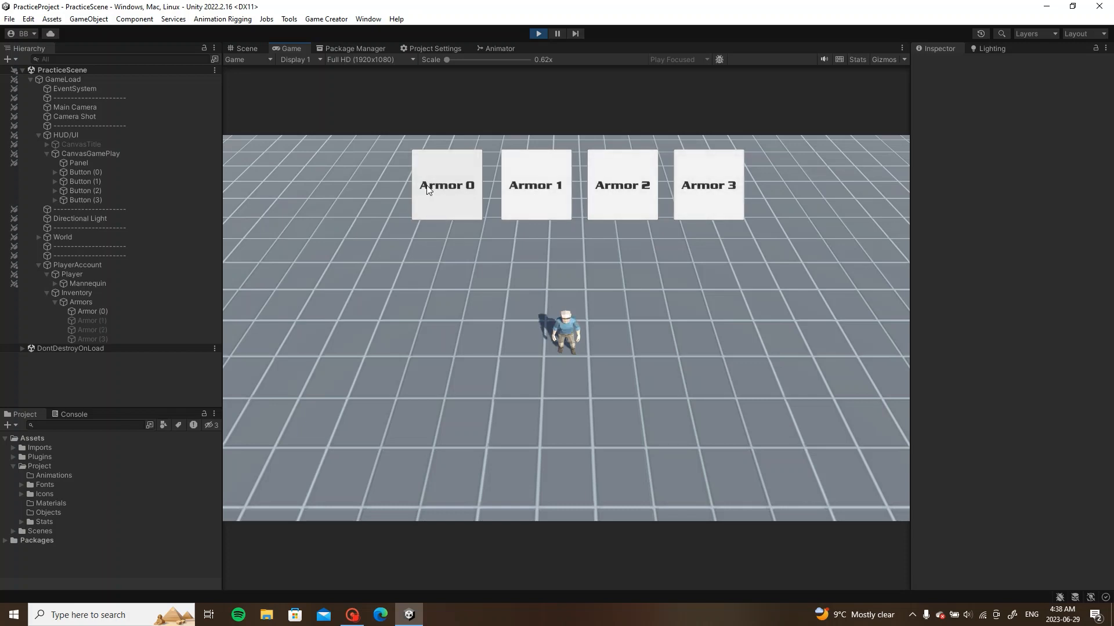
click(539, 34)
Step: Insert two Set Active to False instructions below the Armor (3) instruction in Armor (1)'s On Enable trigger and expand them
click(104, 311)
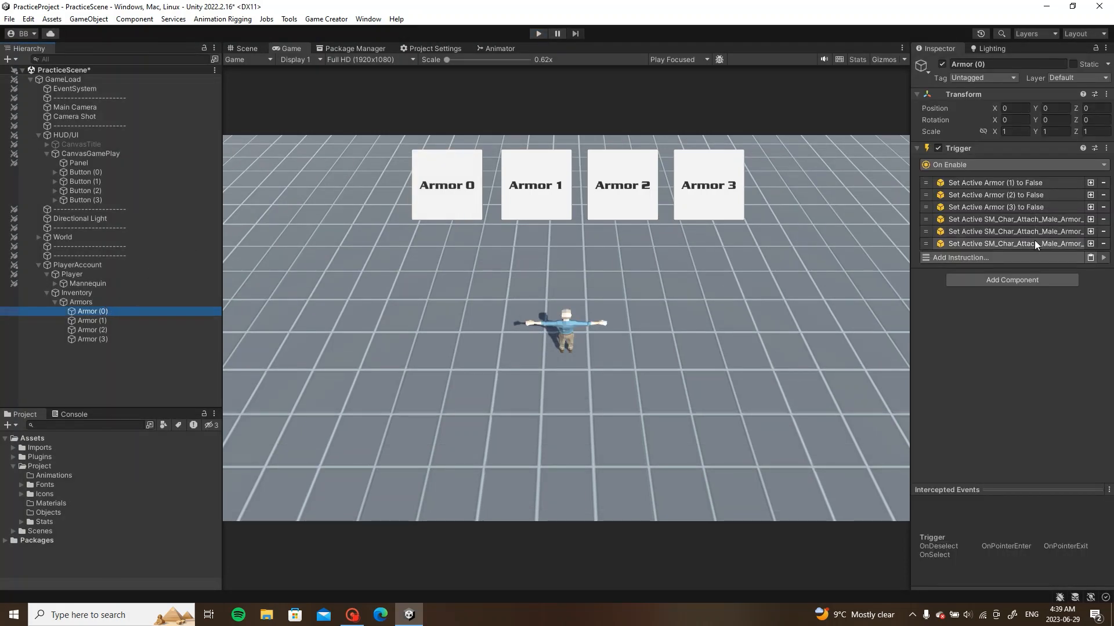
click(117, 322)
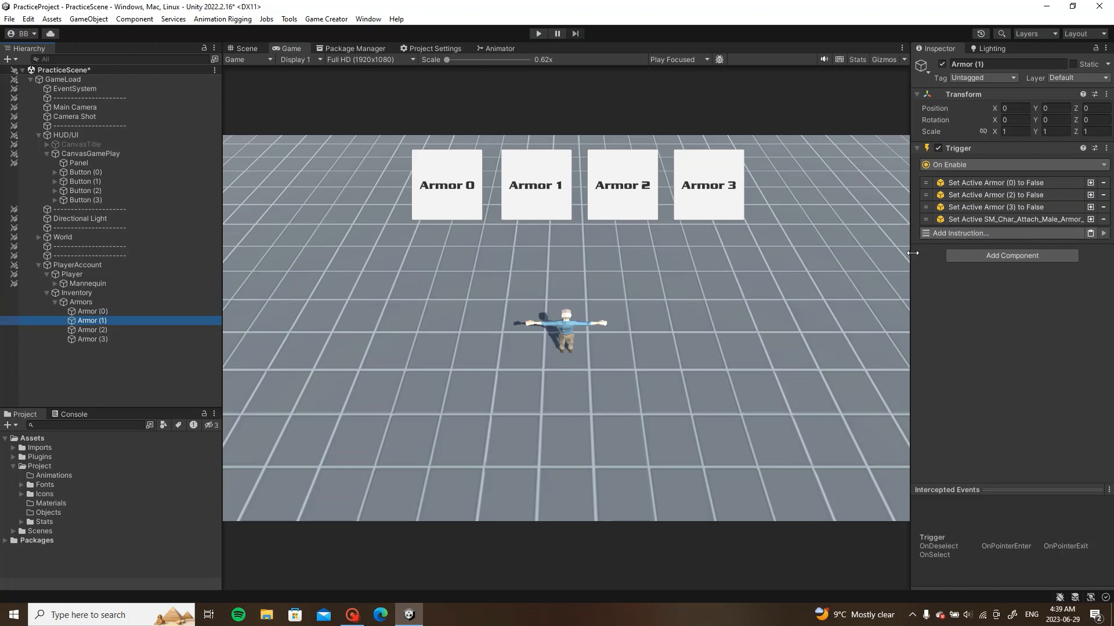
drag(910, 255, 808, 256)
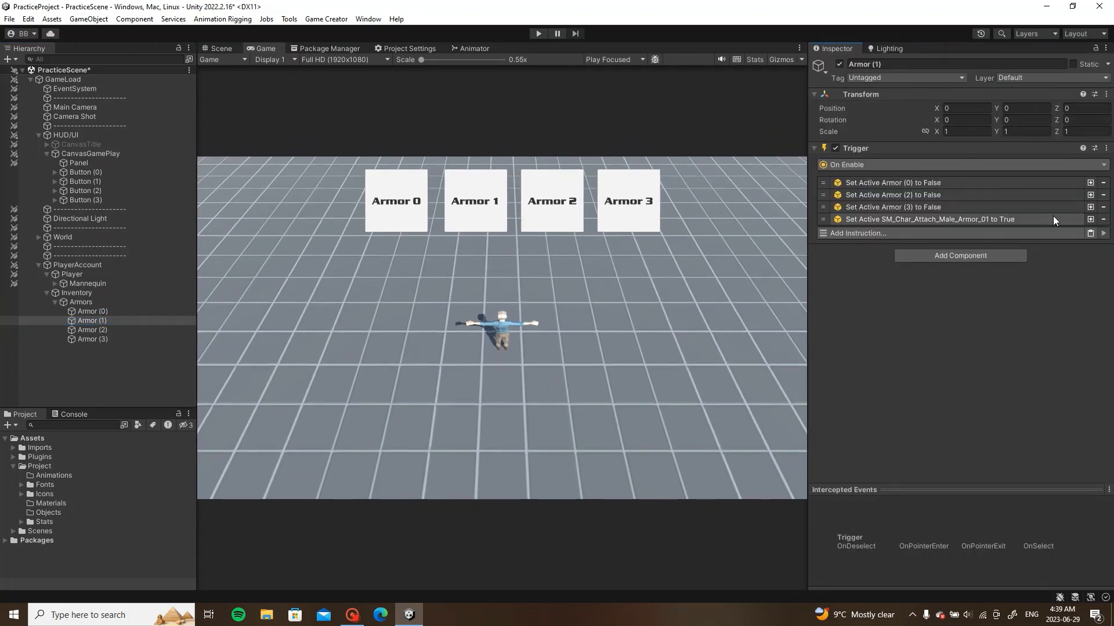
click(1090, 207)
click(1090, 207)
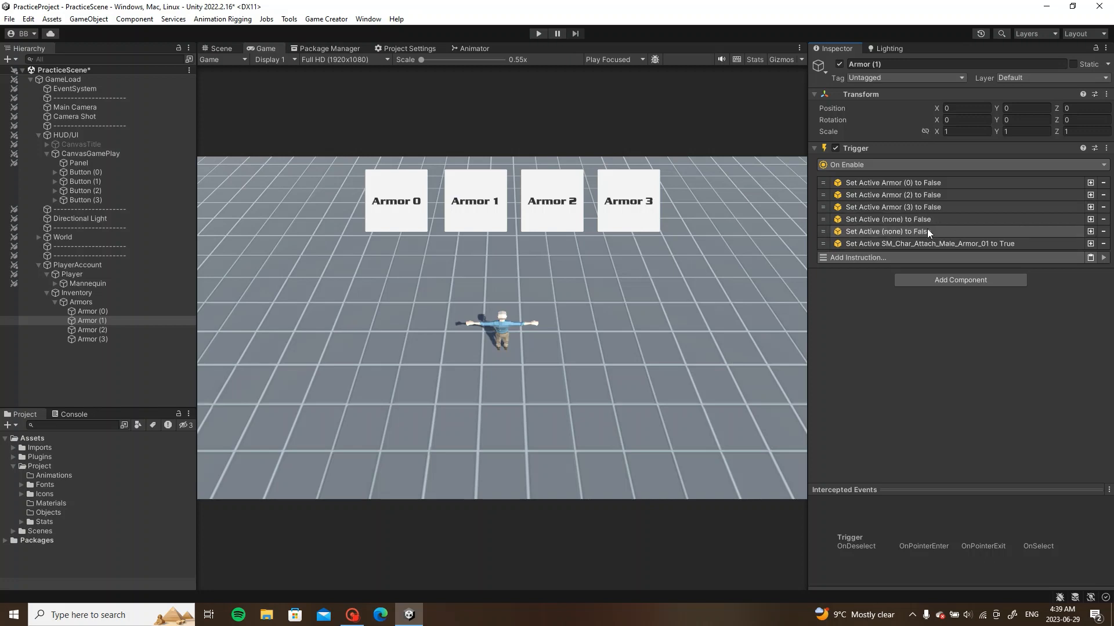
click(955, 231)
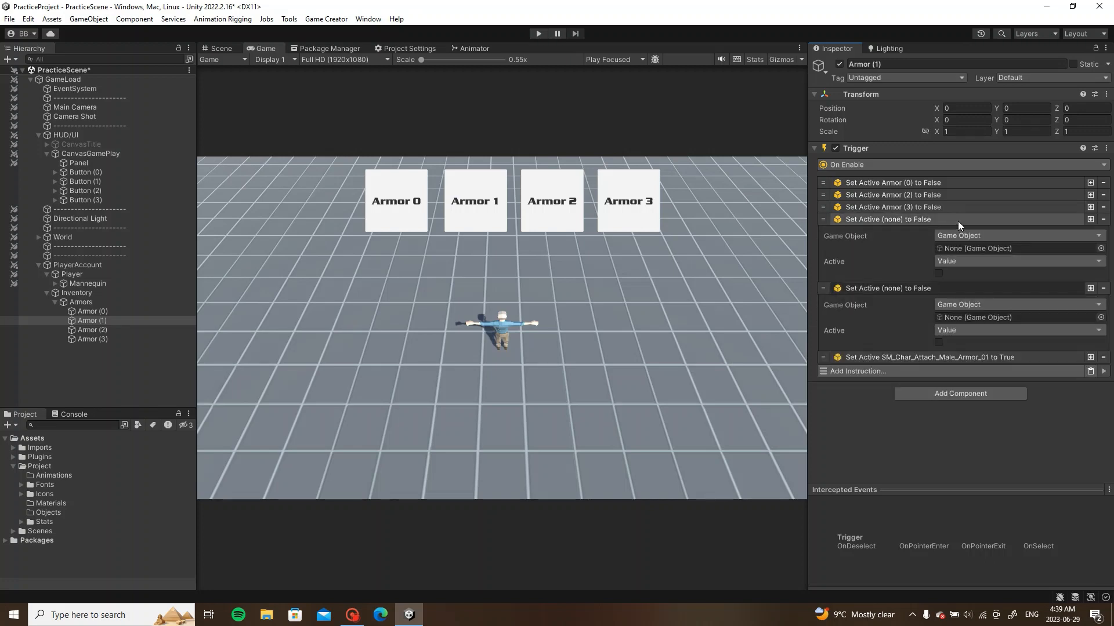
Step: Assign the SM_Char_Attach_Male_Armor_02 and SM_Char_Attach_Male_Armor_03 meshes to the two empty Set Active instructions in Armor (1)'s trigger
click(957, 219)
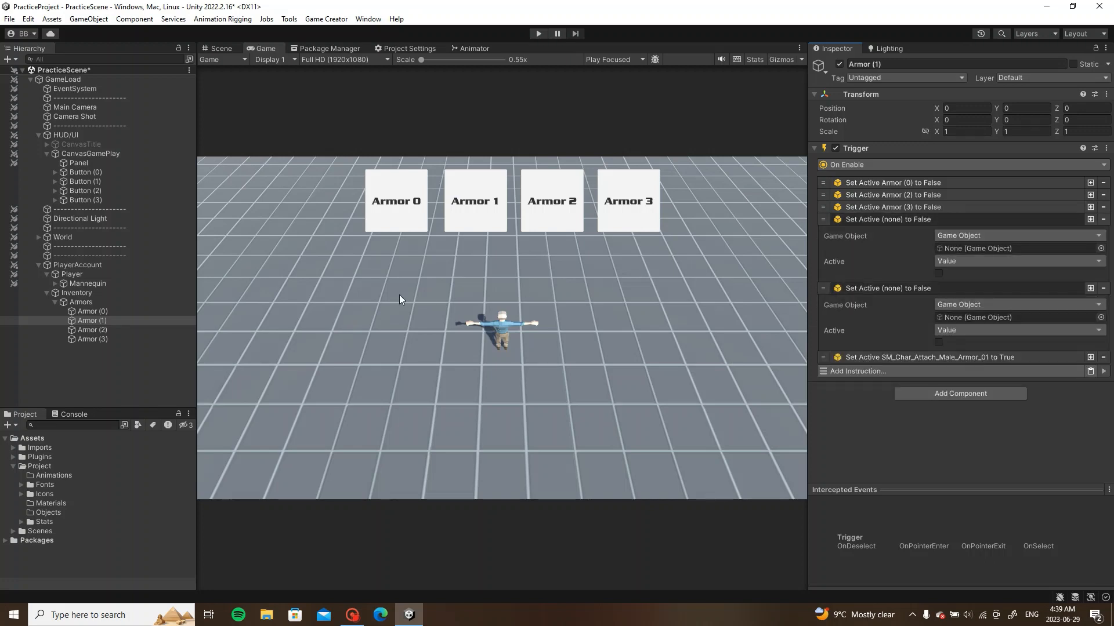
click(55, 284)
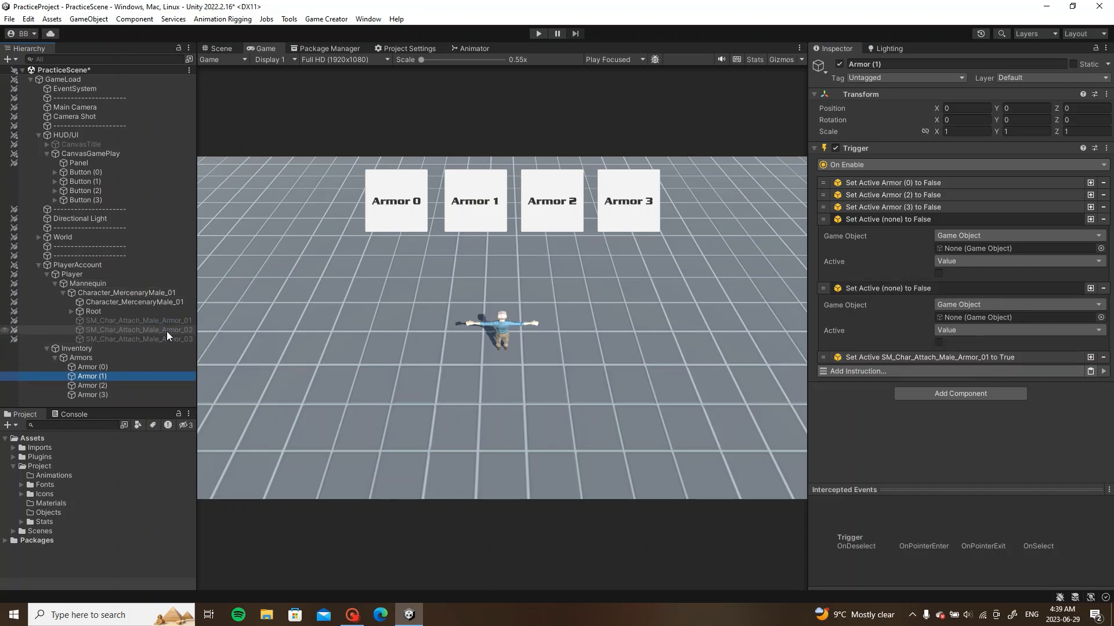
drag(166, 331, 1015, 249)
drag(187, 341, 1015, 318)
click(906, 223)
click(900, 230)
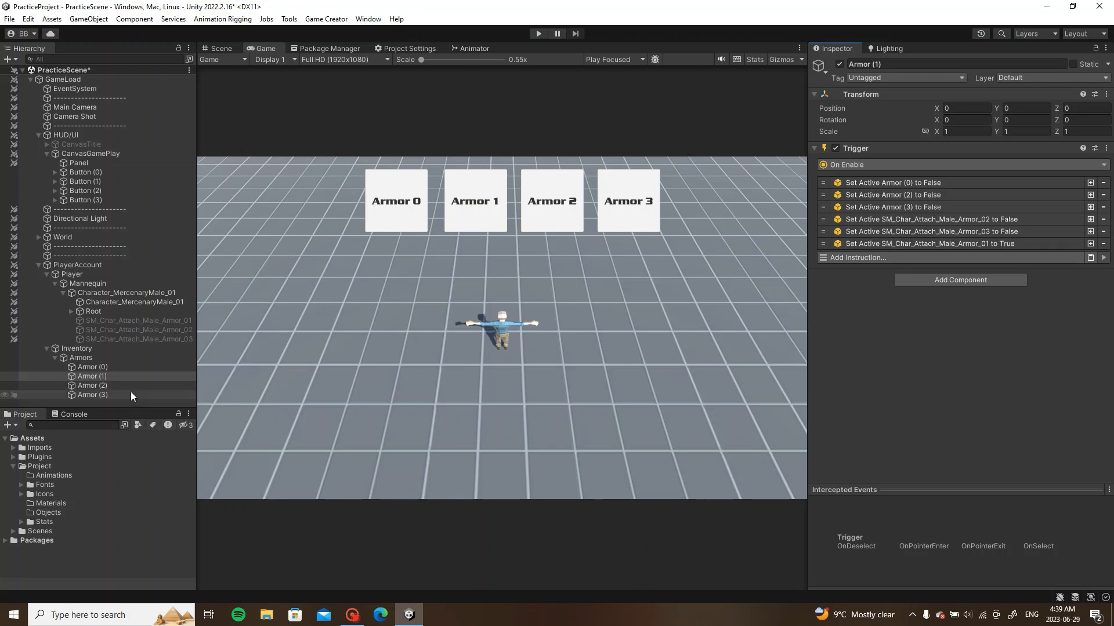
Step: Insert two Set Active to False instructions below the Armor (3) instruction in Armor (2)'s On Enable trigger and expand them
click(145, 386)
click(1091, 219)
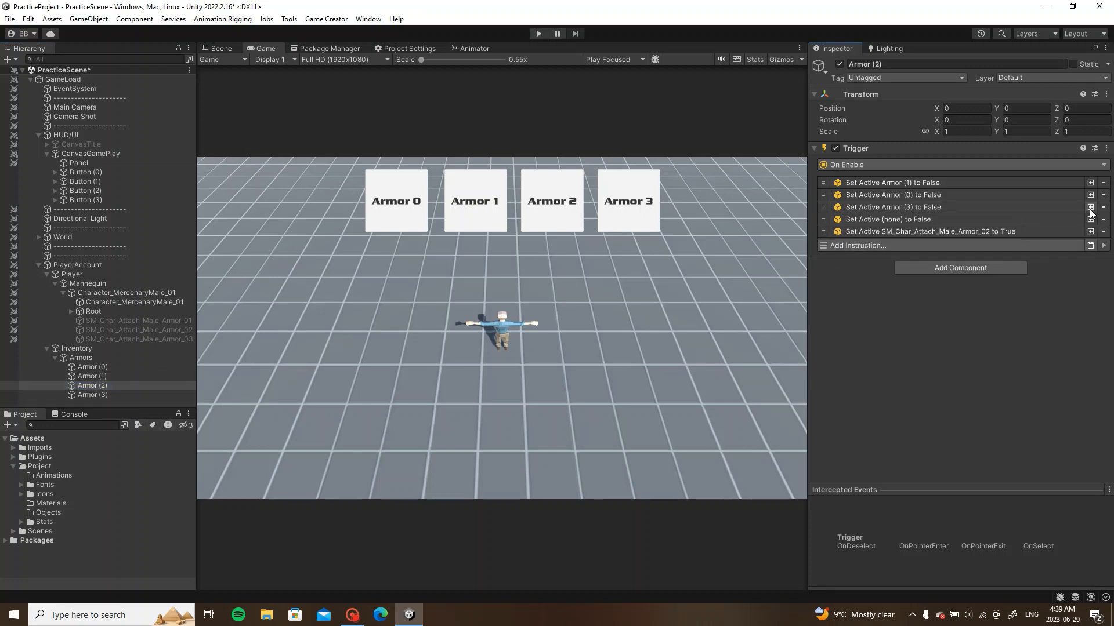
click(1090, 219)
click(924, 231)
click(927, 219)
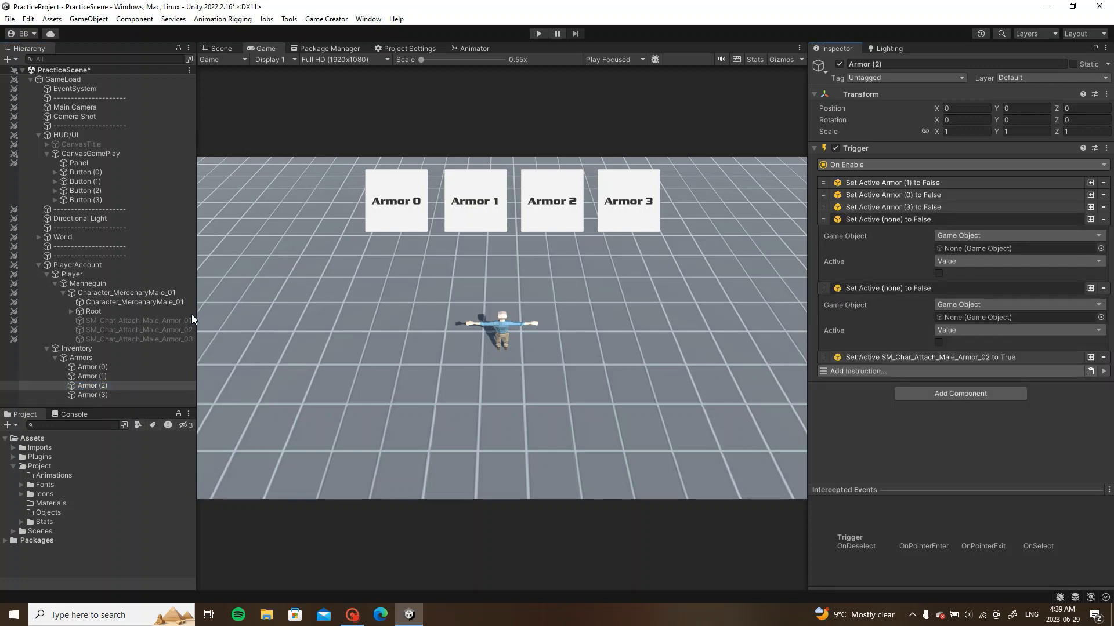
Step: Assign SM_Char_Attach_Male_Armor_01 and SM_Char_Attach_Male_Armor_03 to the two new instructions in Armor (2)'s trigger and collapse them
drag(1003, 277, 998, 249)
drag(151, 337, 996, 317)
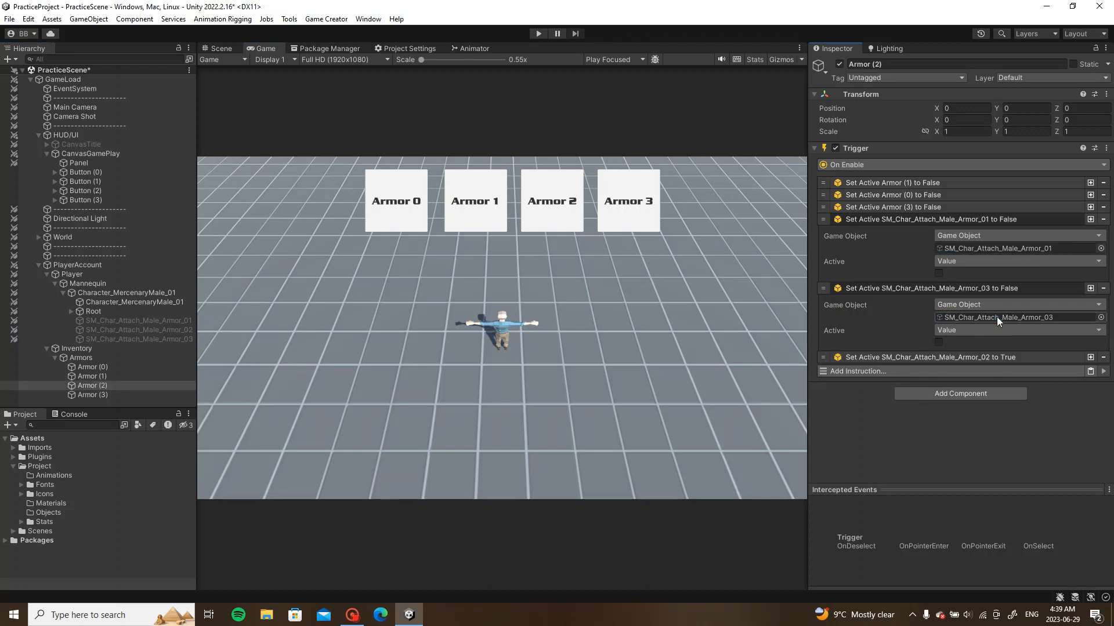
click(952, 221)
click(934, 231)
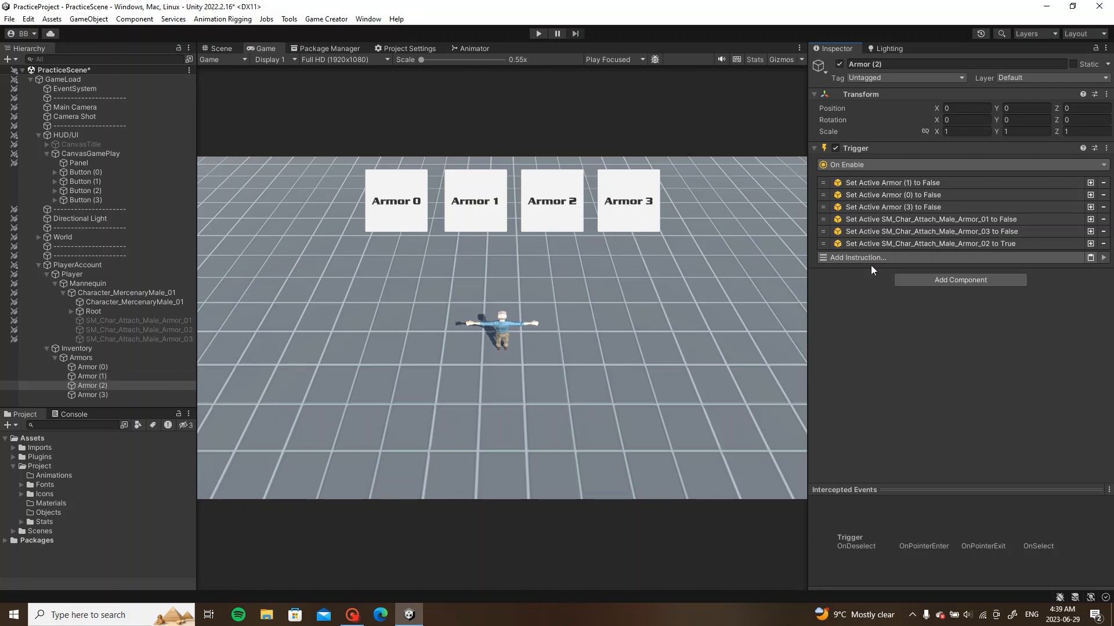
Step: Replace the SM_Char_Attach_Male_Armor_01 instruction in Armor (2)'s trigger with a new Set Active to False instruction for the same mesh
click(1103, 219)
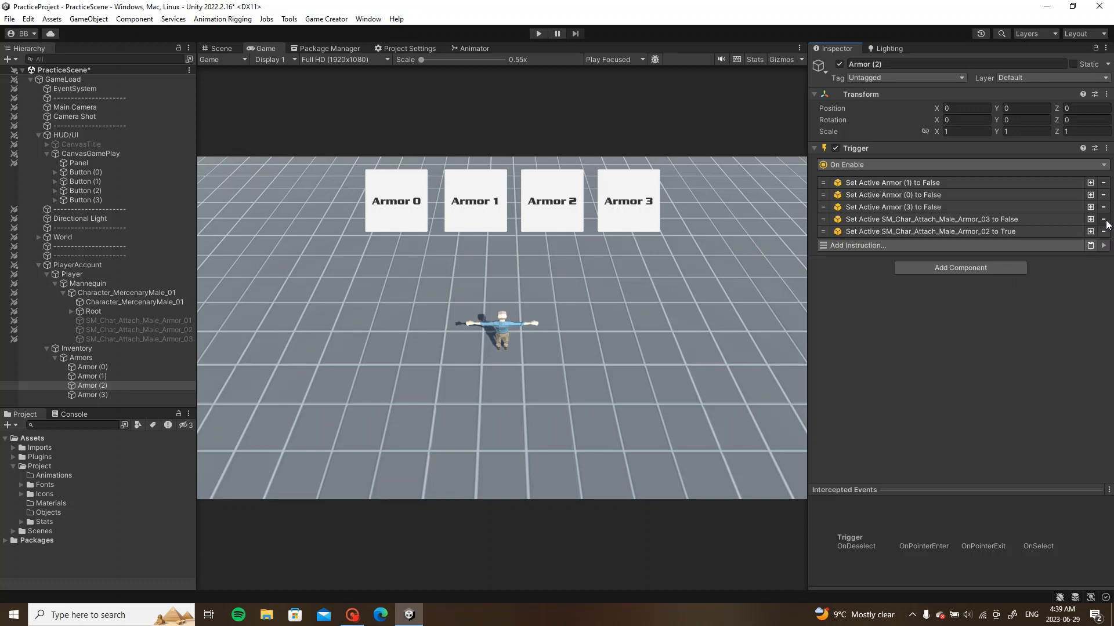
click(1090, 208)
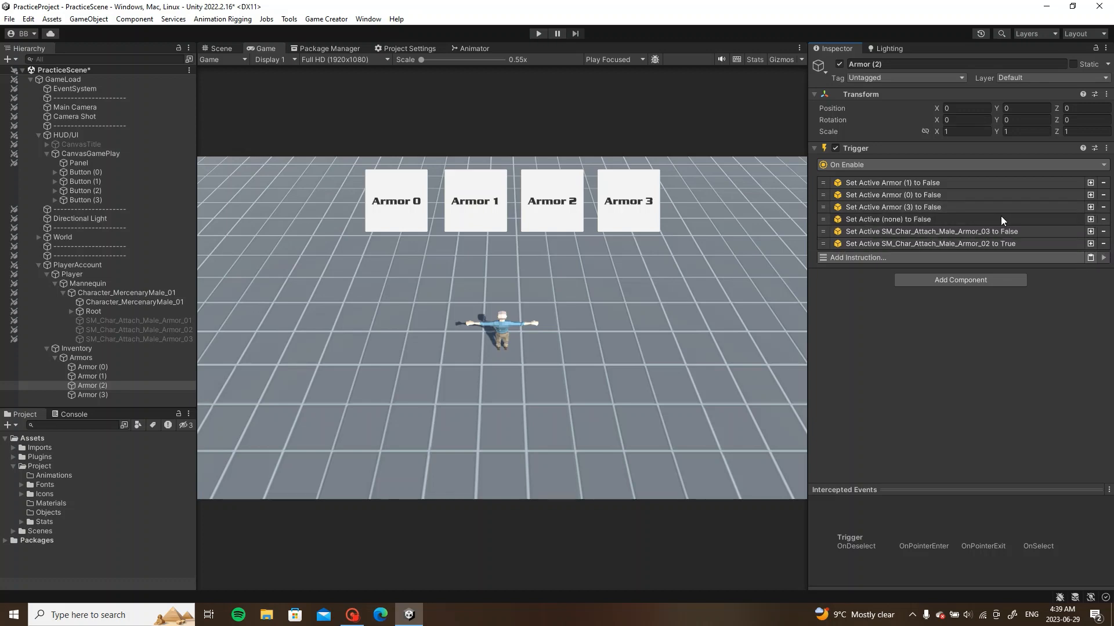
click(1001, 218)
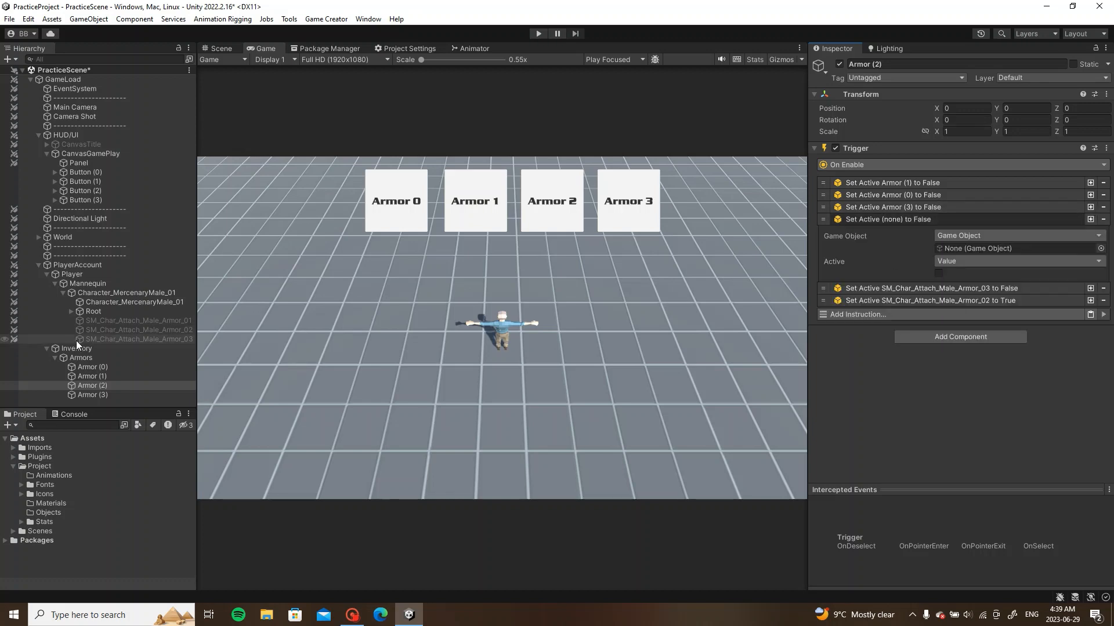
click(99, 378)
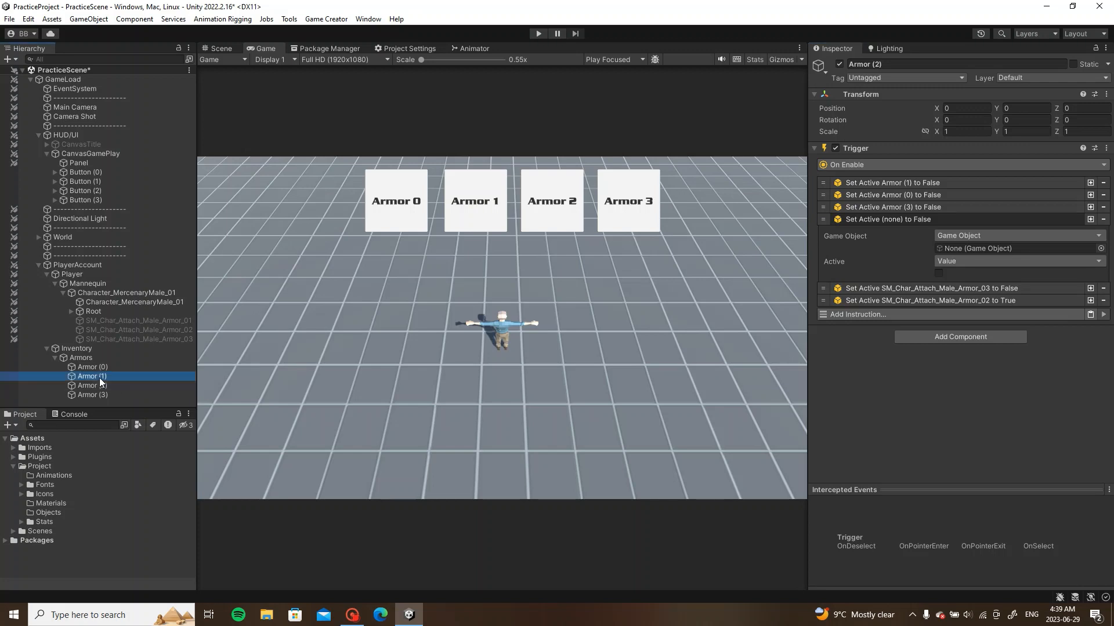
drag(99, 384, 981, 246)
click(948, 220)
click(939, 220)
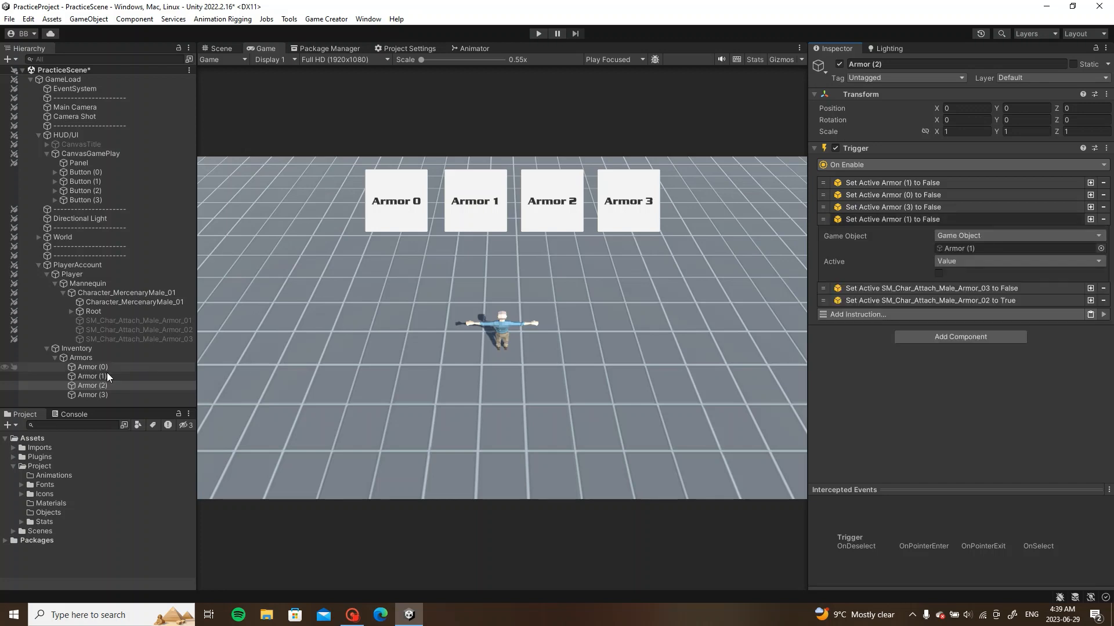
drag(134, 320, 984, 248)
click(977, 224)
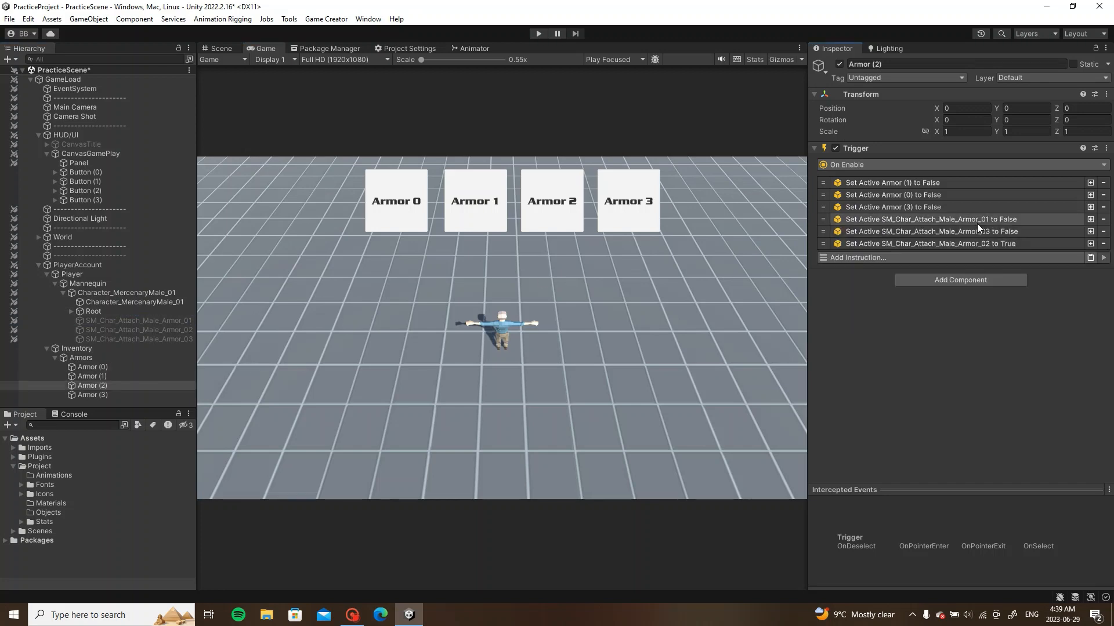
Step: Insert two Set Active to False instructions below the Armor (0) instruction in Armor (3)'s On Enable trigger and expand them
click(185, 395)
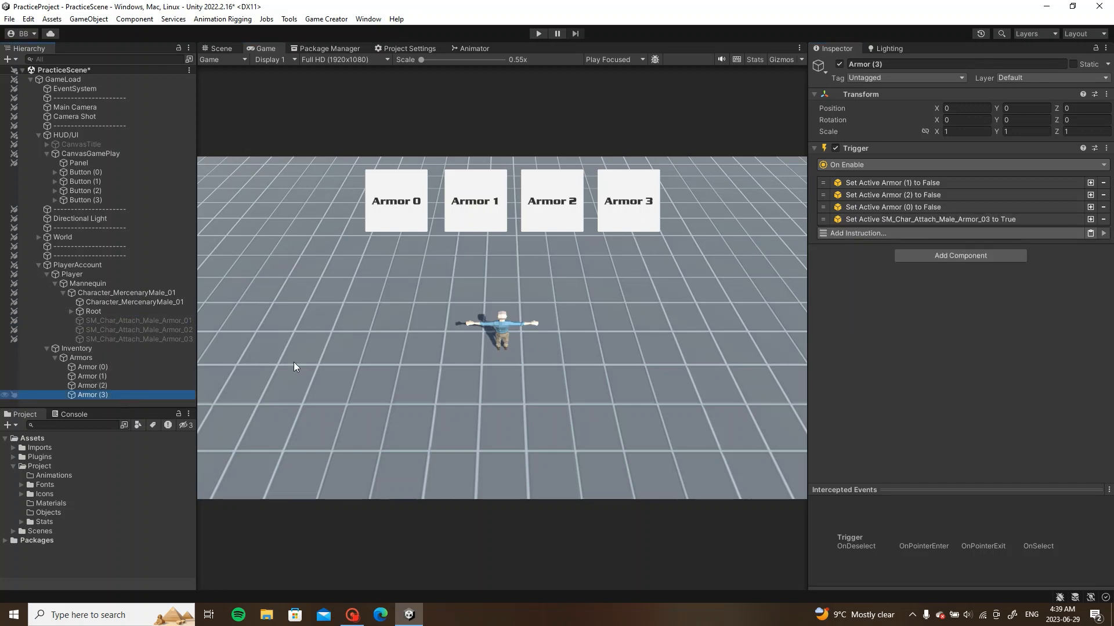
click(1090, 207)
click(1091, 219)
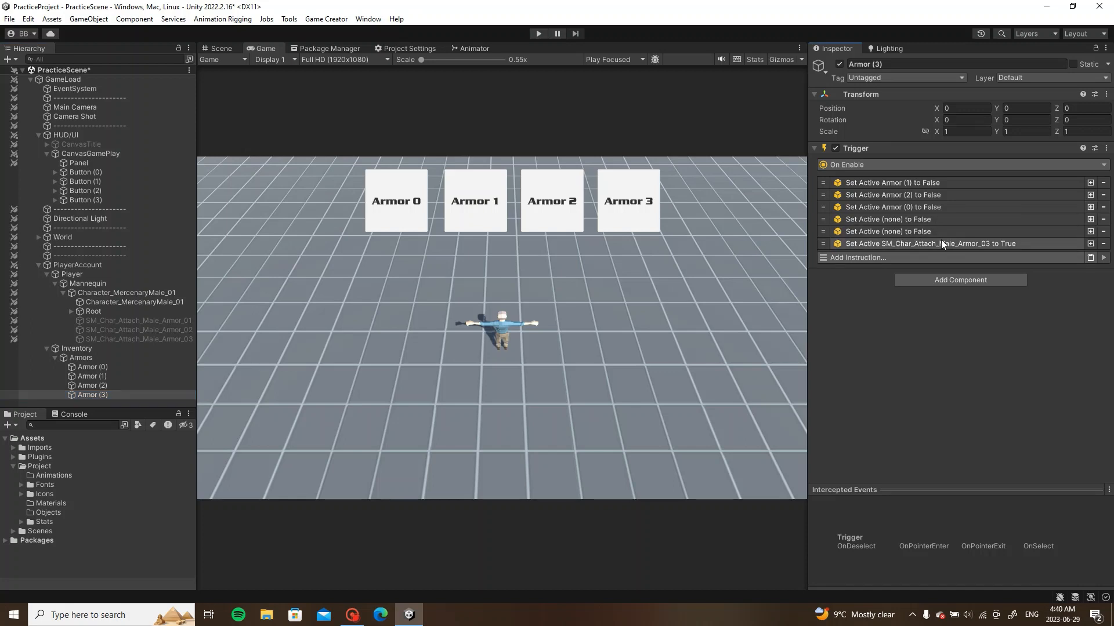
click(936, 232)
click(934, 218)
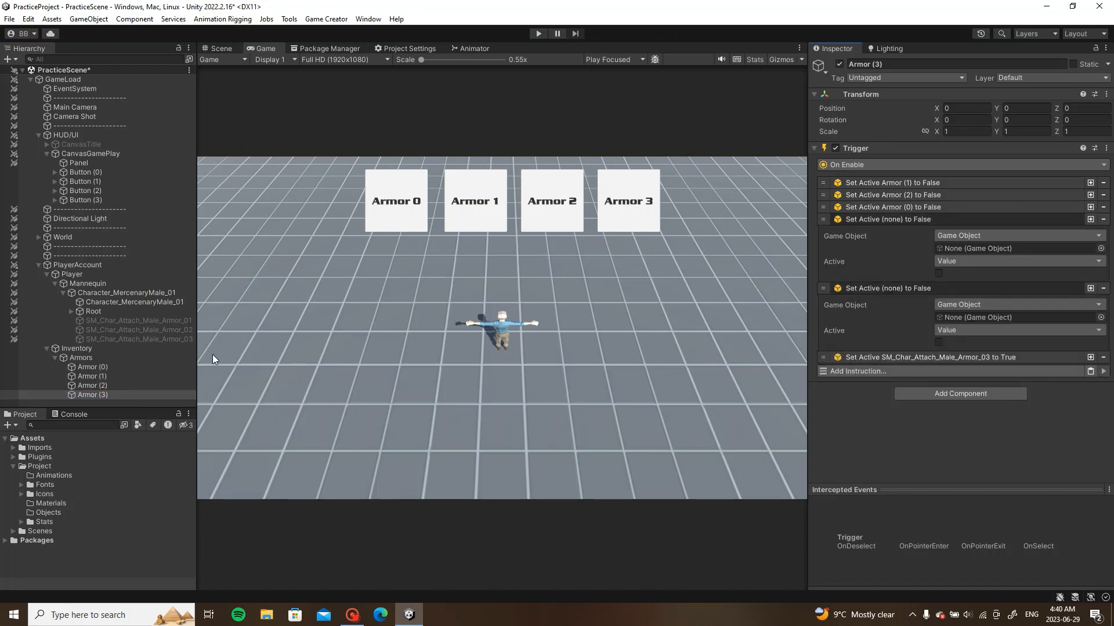
Step: Assign SM_Char_Attach_Male_Armor_01 and SM_Char_Attach_Male_Armor_02 to the new instructions in Armor (3)'s trigger, and save the scene
drag(176, 321, 999, 254)
drag(145, 330, 989, 315)
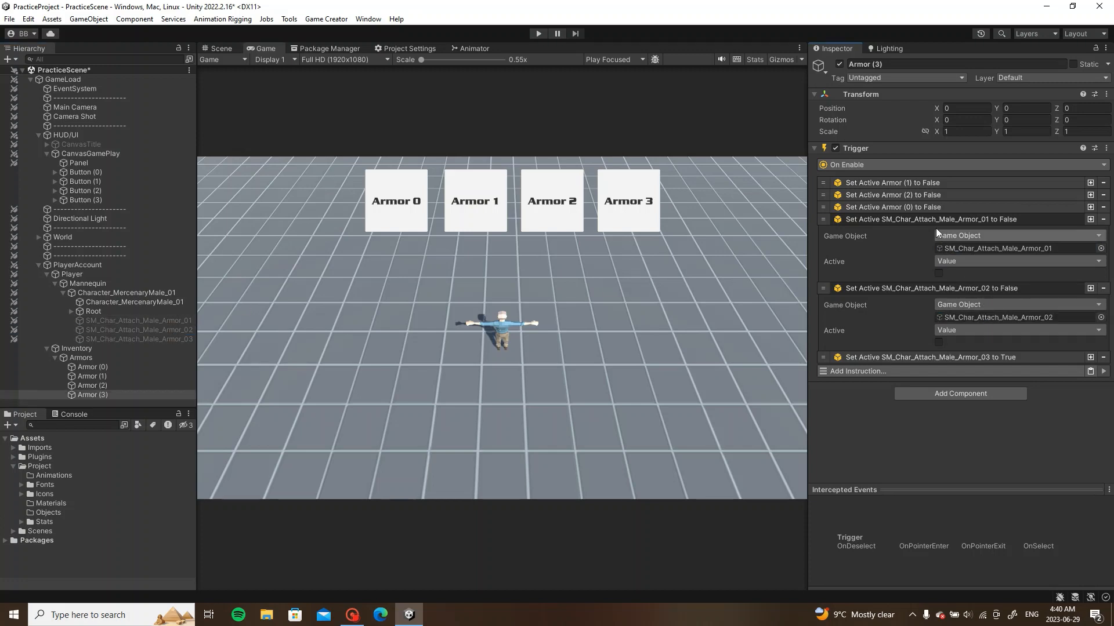
click(934, 288)
click(935, 224)
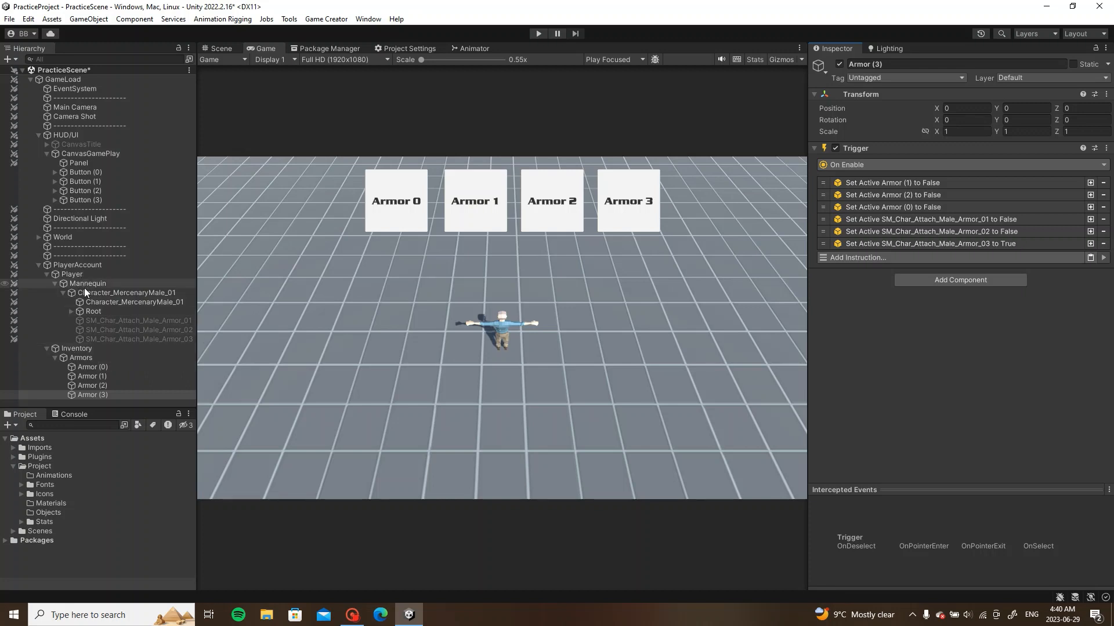
key(ctrl+s)
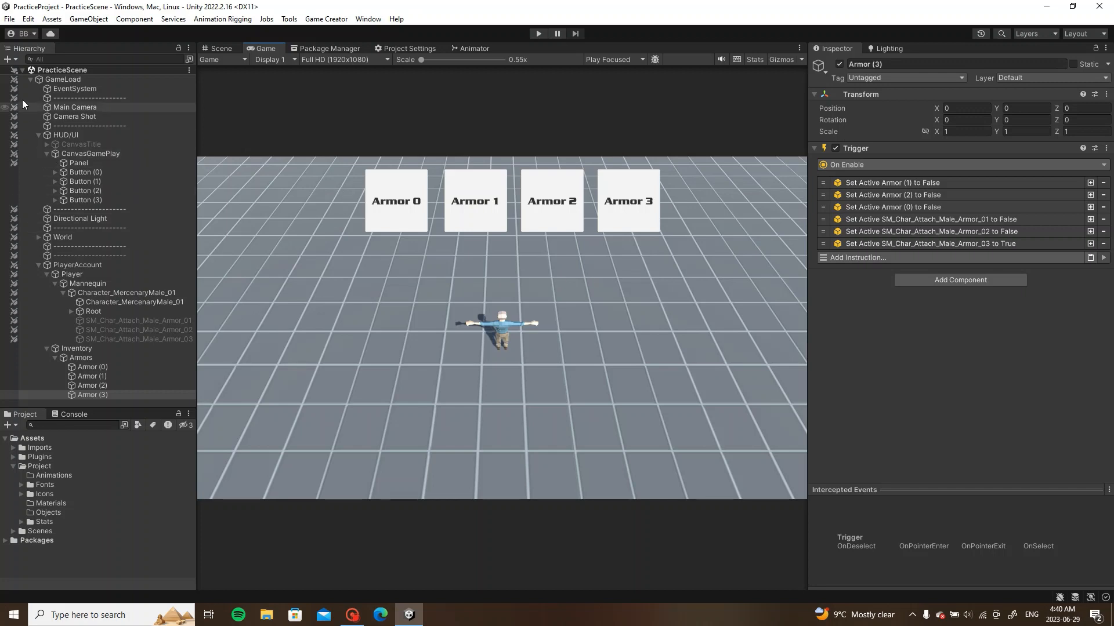
click(15, 70)
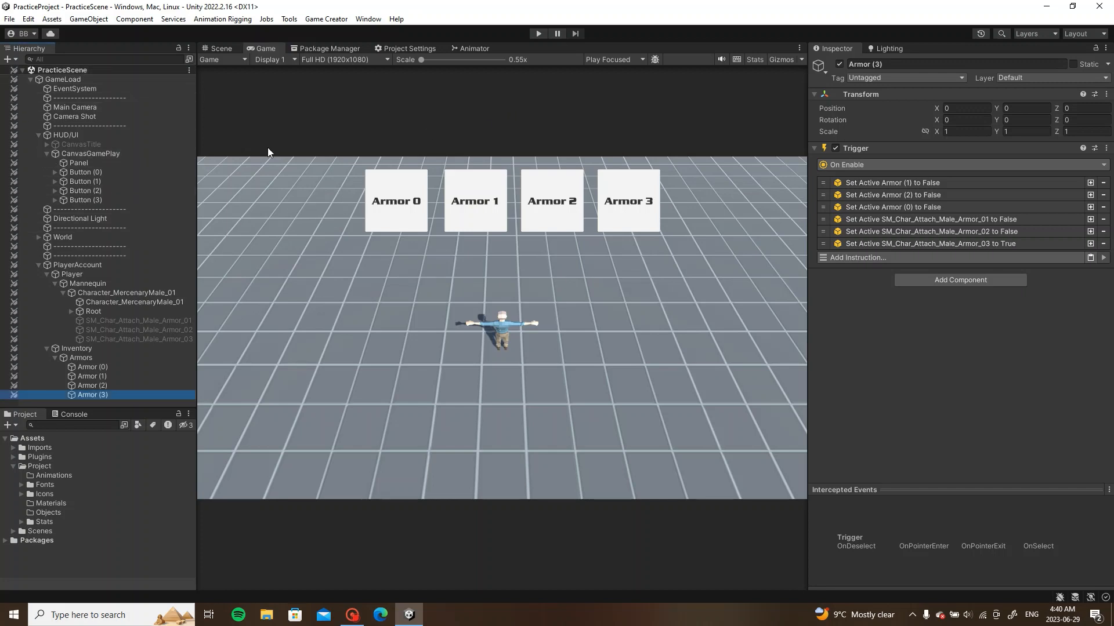
Step: Play the scene and test switching back and forth between Armor 2 and Armor 3
click(538, 34)
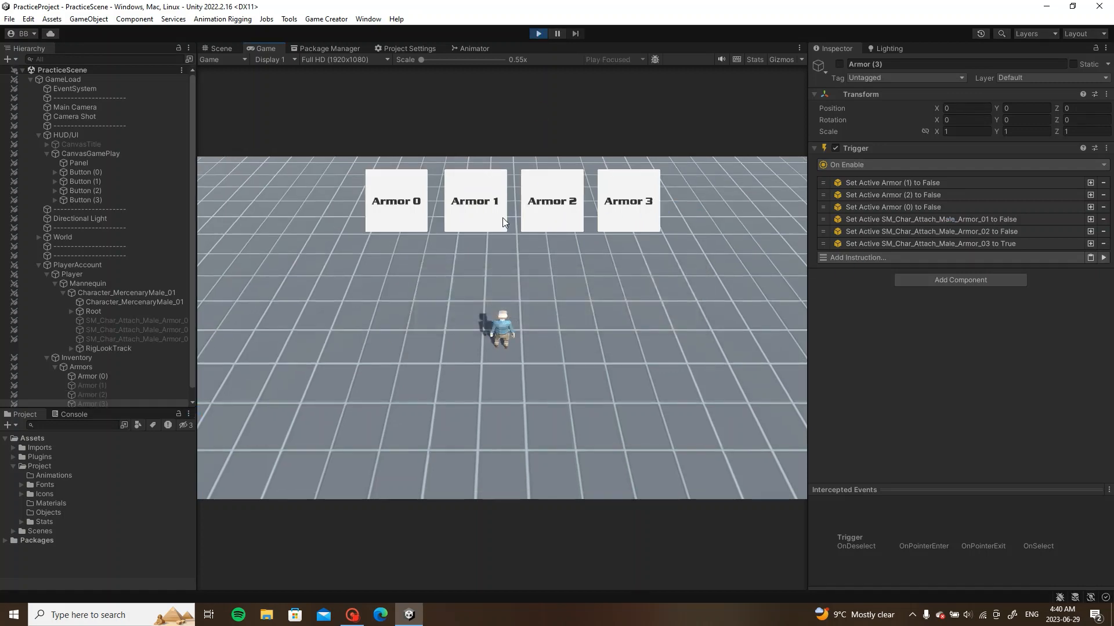
click(553, 207)
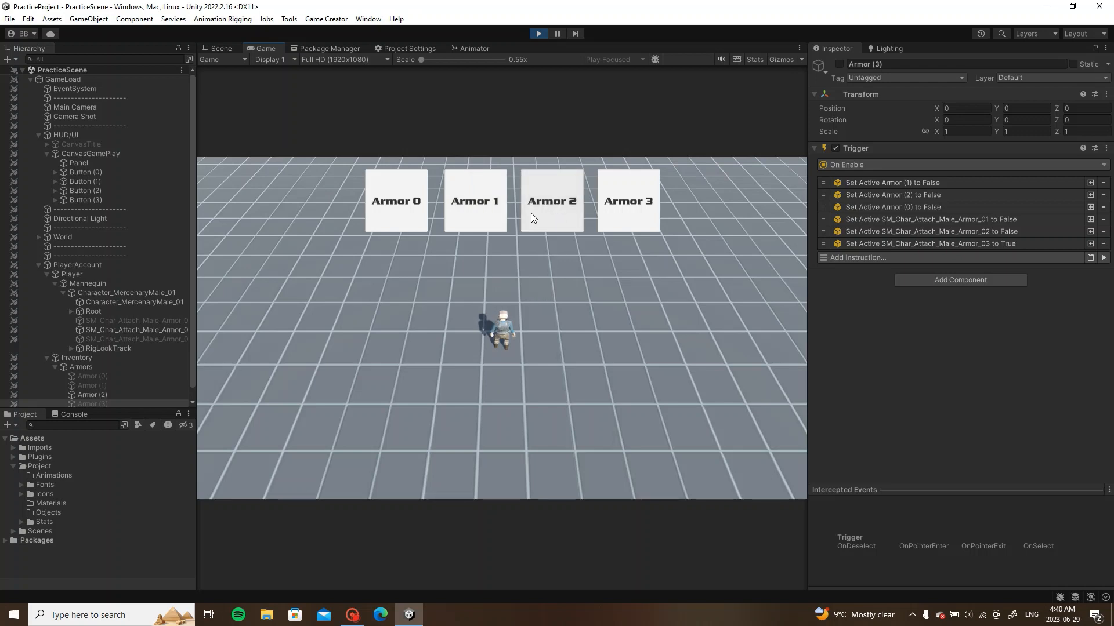
click(623, 205)
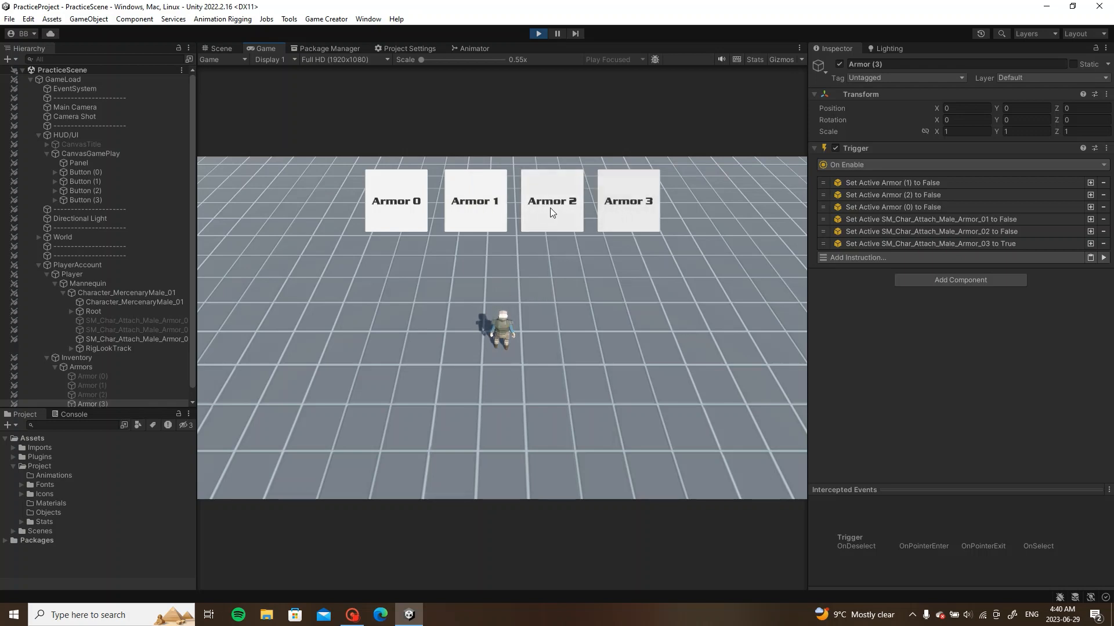
click(551, 207)
click(617, 208)
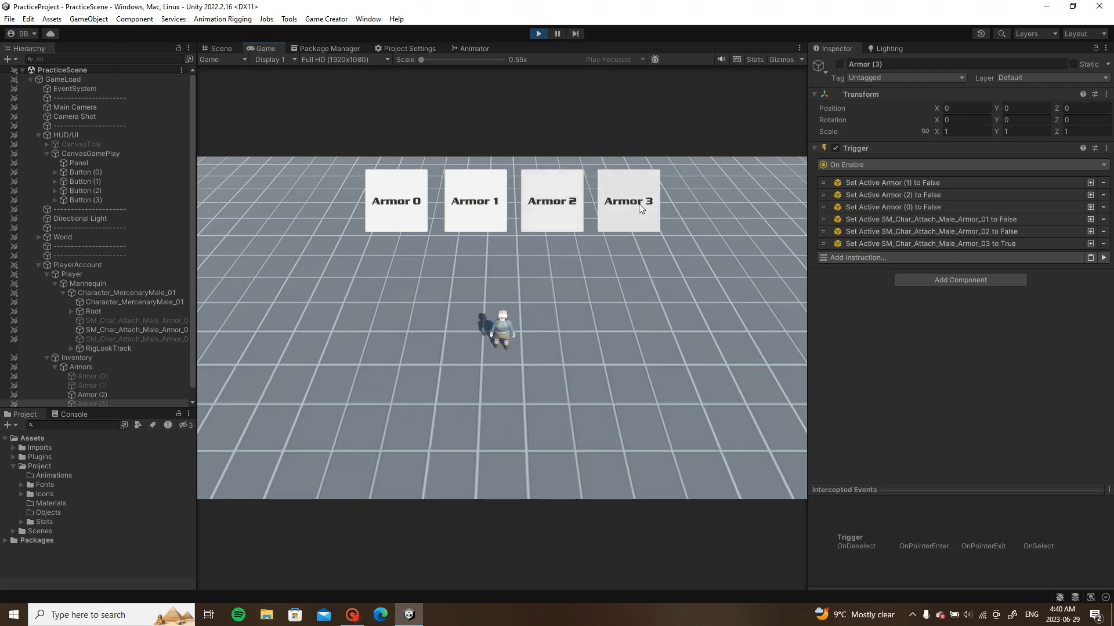
click(502, 209)
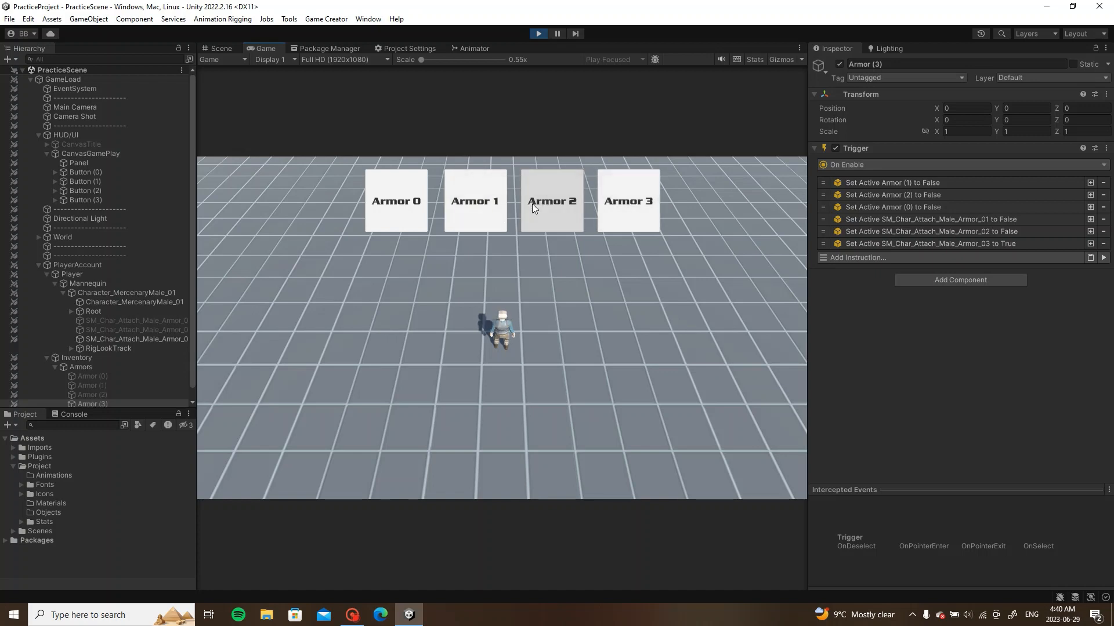
Step: Test switching among Armor 2, Armor 1 and Armor 0 in the running game, then stop playing
click(388, 220)
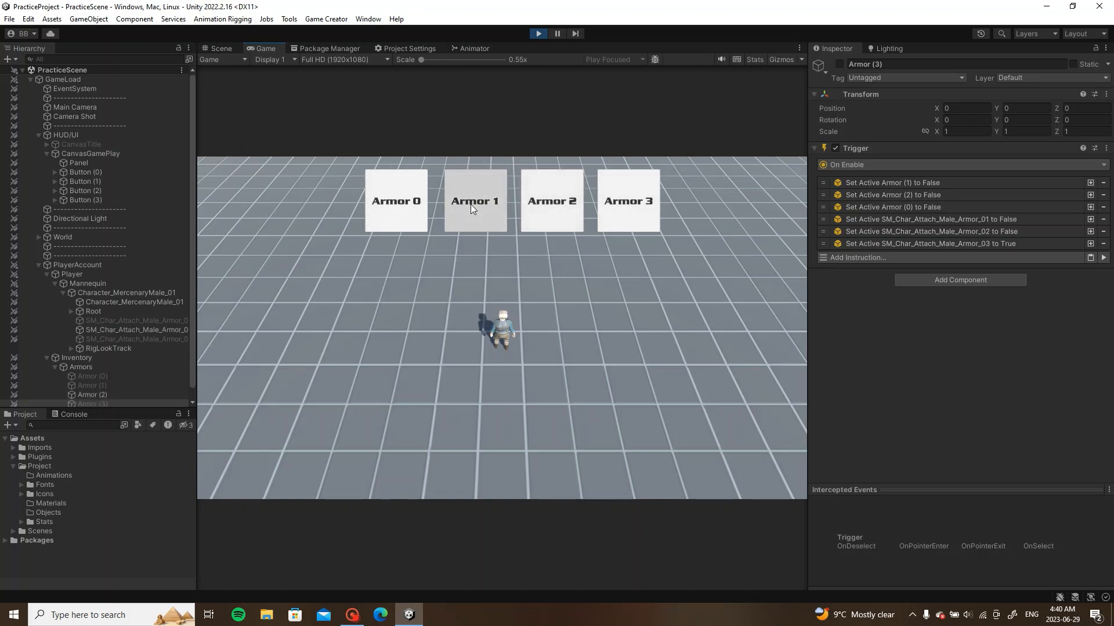
click(453, 201)
click(579, 210)
click(464, 206)
click(396, 201)
click(539, 35)
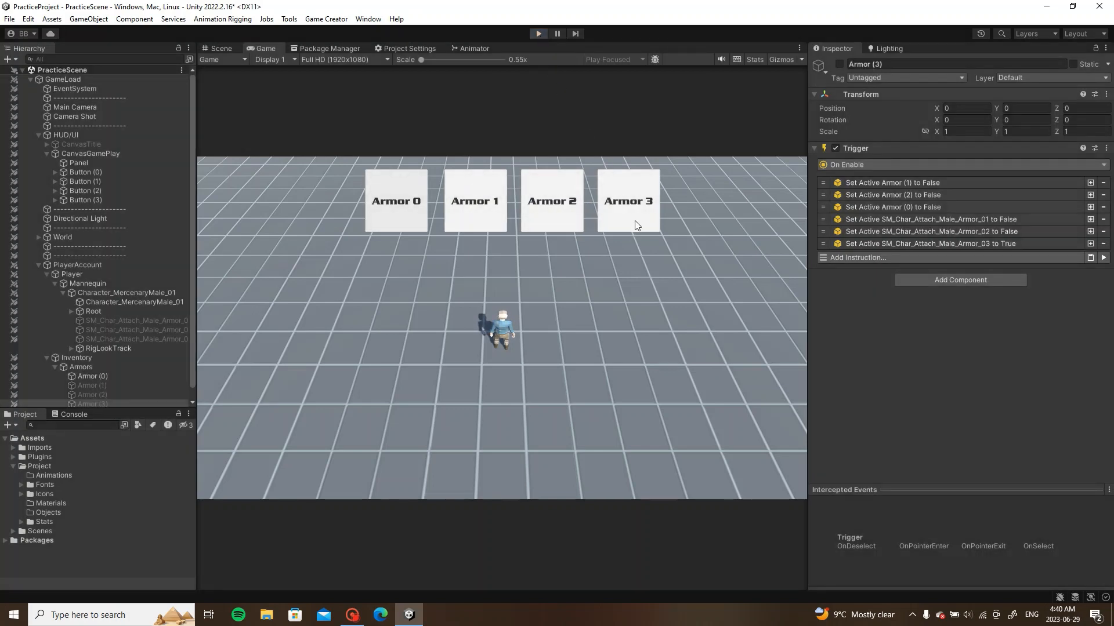
Step: Narrow the Inspector and delete Button (0) through Button (3) from CanvasGamePlay
drag(807, 282, 873, 282)
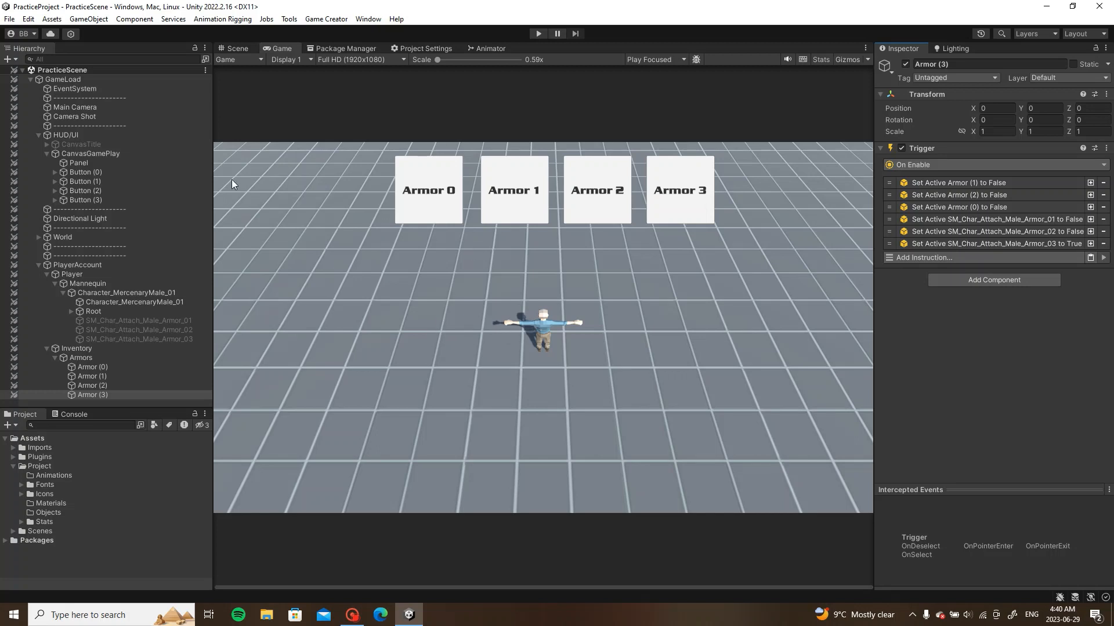
click(172, 169)
click(146, 199)
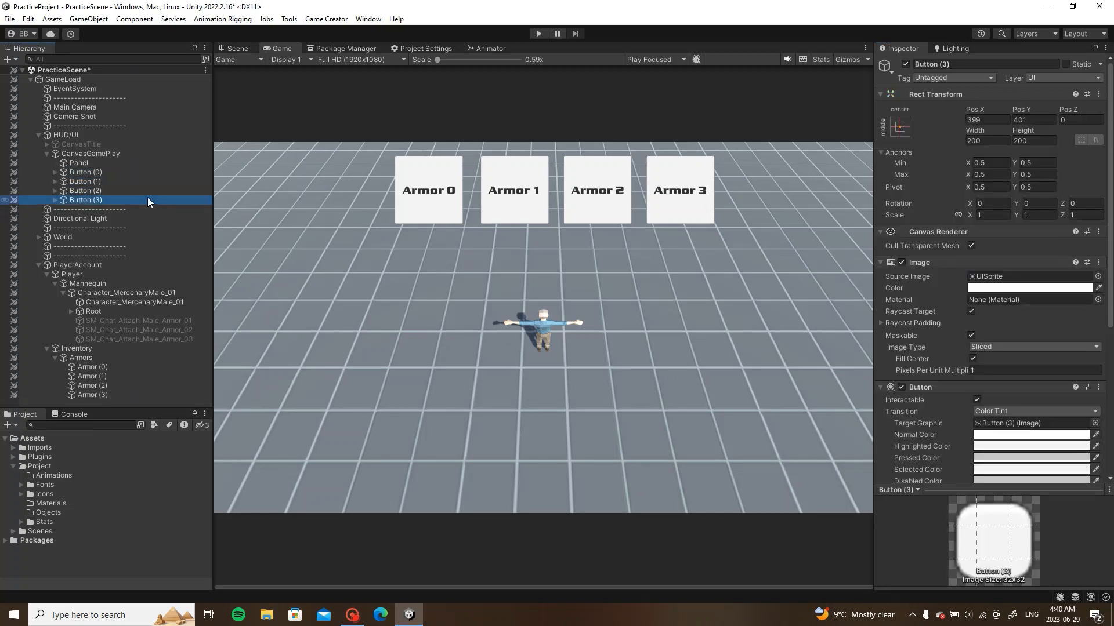
shift+click(137, 173)
key(Delete)
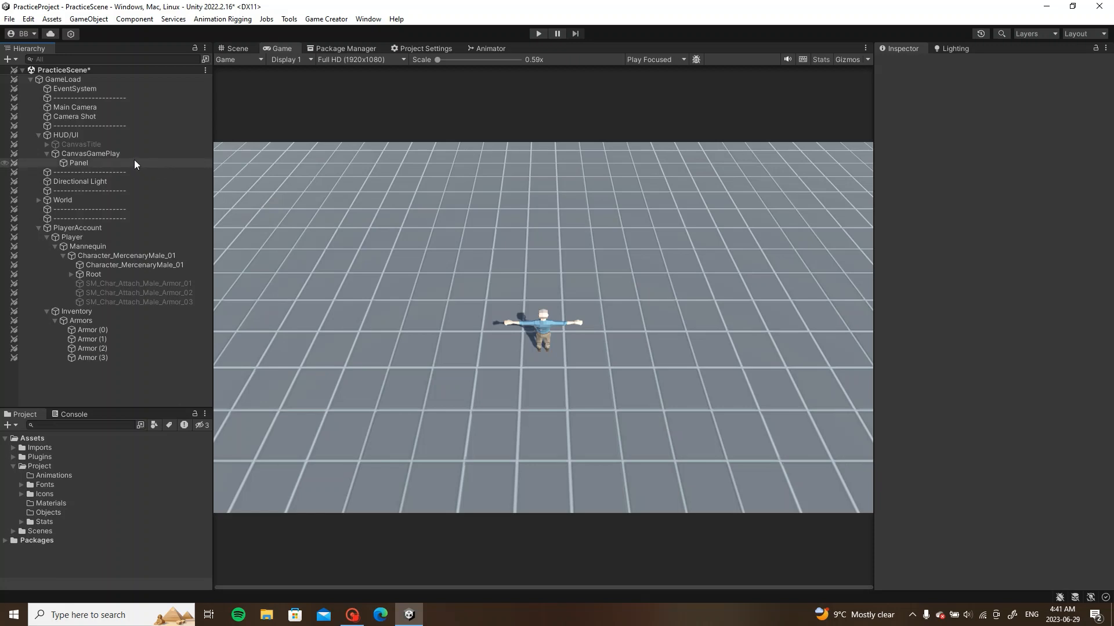
Step: Collapse the Player and Inventory objects and create a UI Image inside CanvasGamePlay's Panel
click(47, 238)
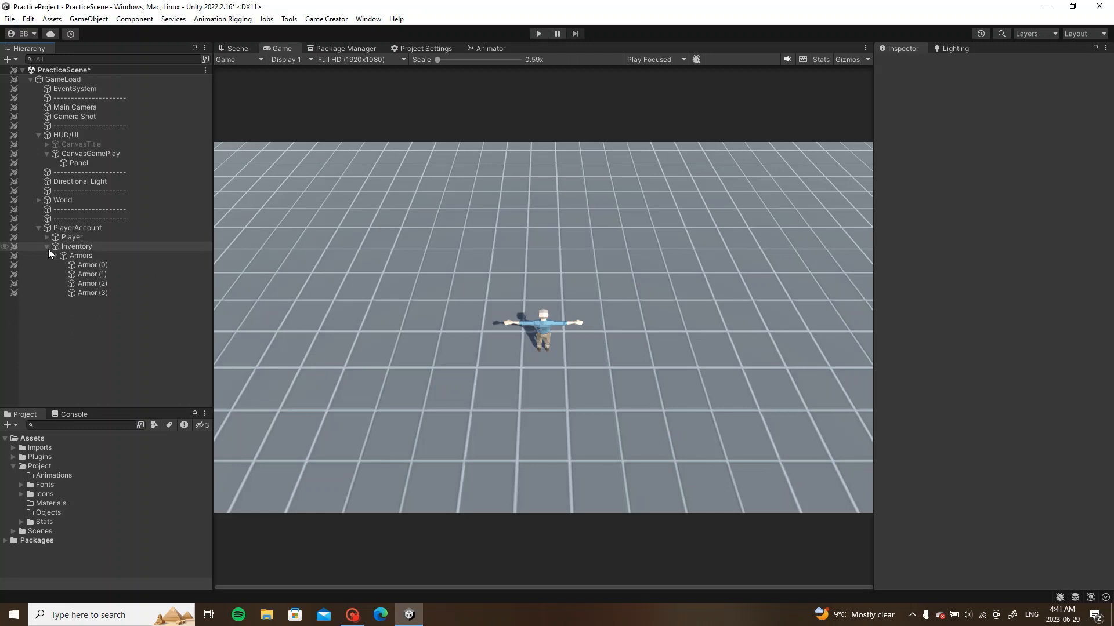
click(46, 247)
right_click(82, 165)
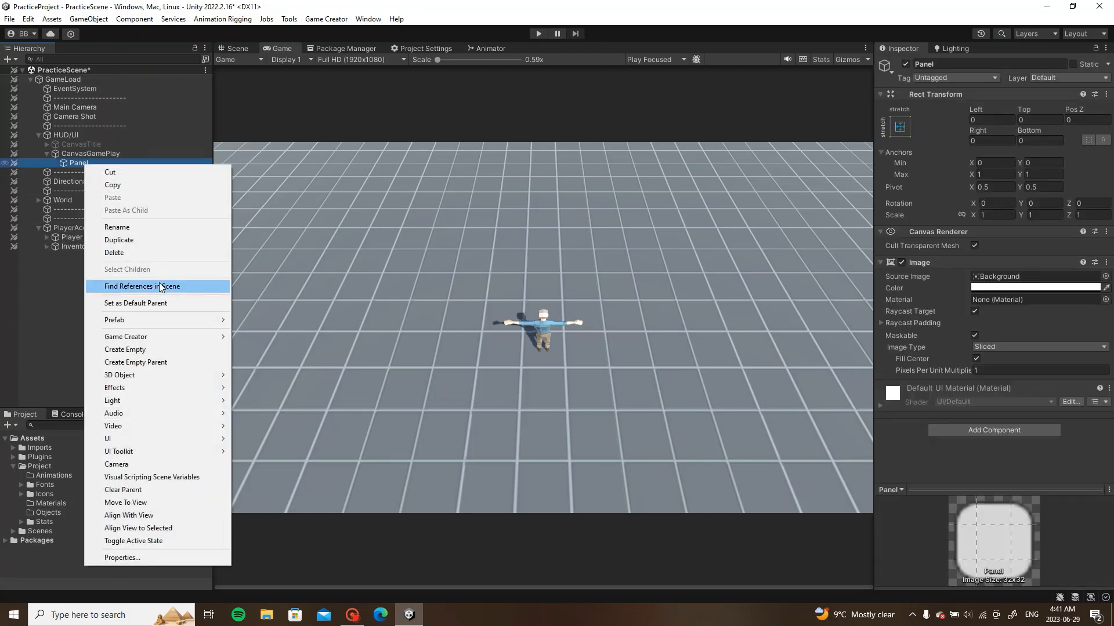
mouse_move(166, 439)
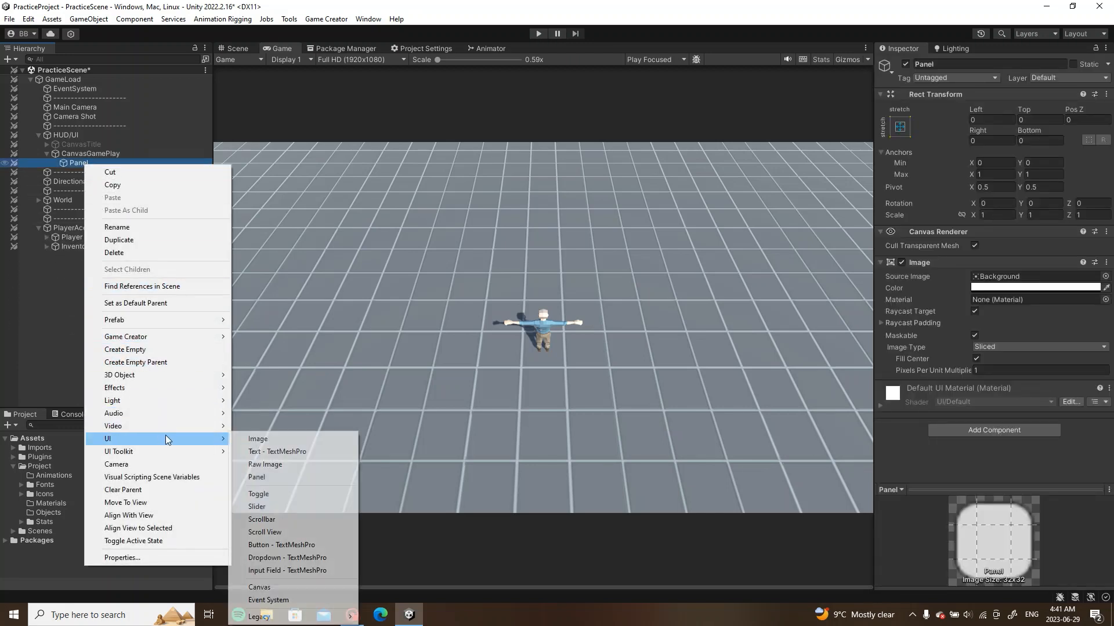
click(257, 439)
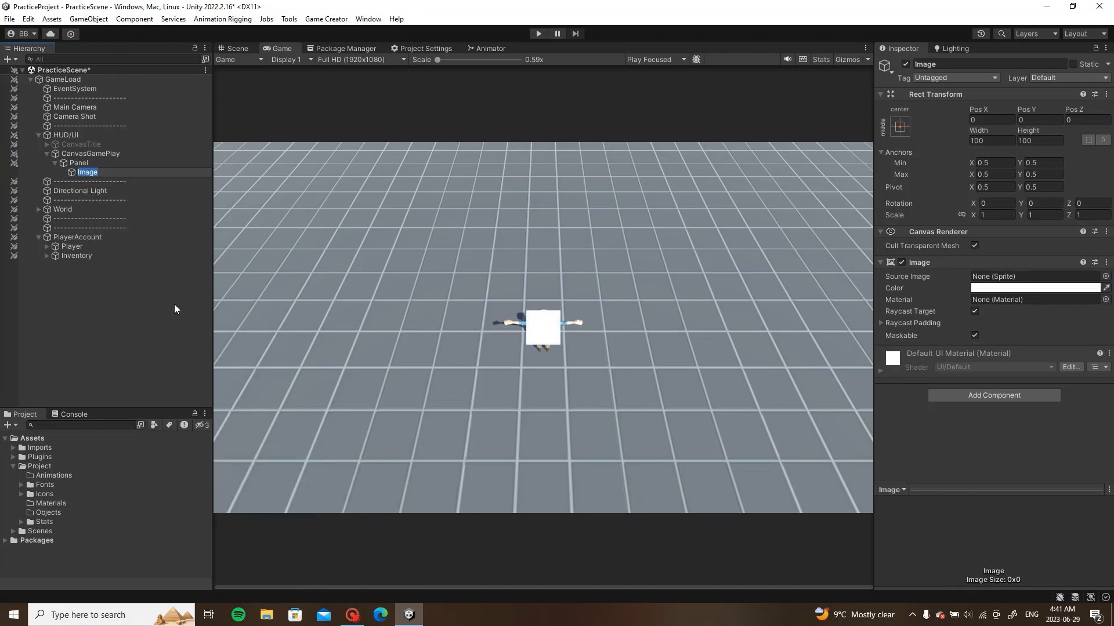
Step: Rename the new image under Panel as InventoryUI
text(InventoryUI)
key(Return)
Step: Enlarge the InventoryUI image to about 519 × 673 and place it in the canvas's right half at about Pos X 589, Pos Y 0
click(242, 50)
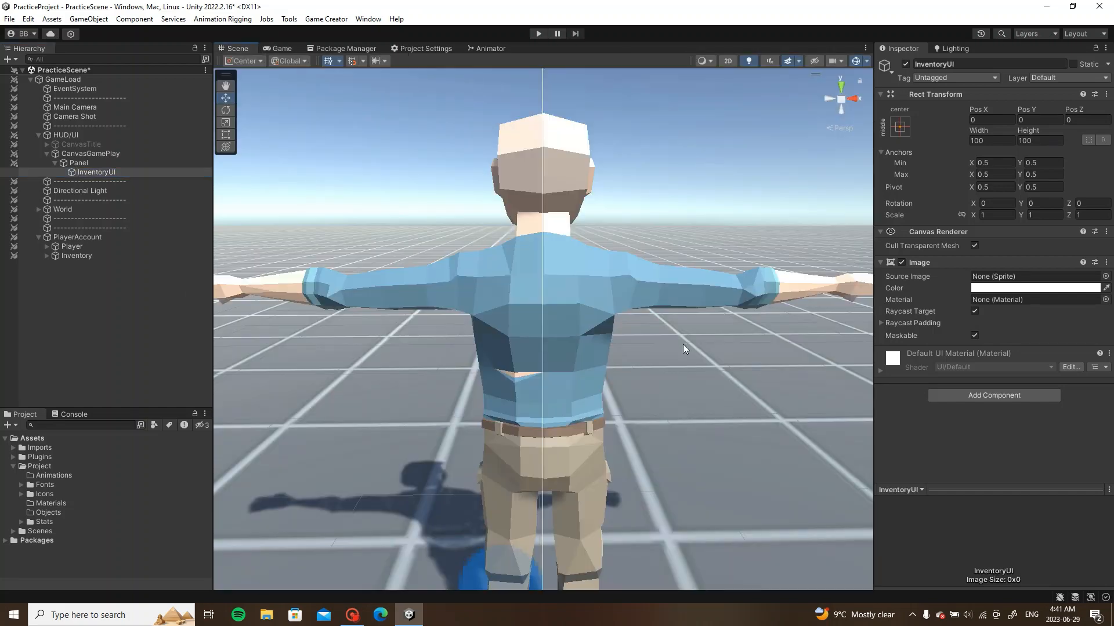
key(f)
click(841, 100)
scroll(702, 350, down, 8)
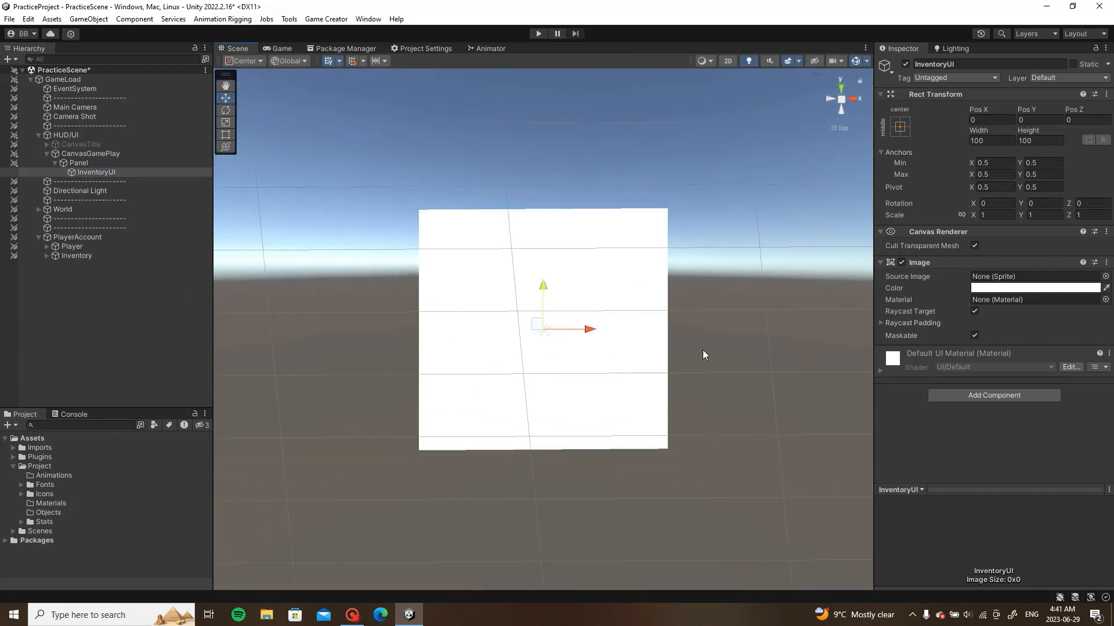
key(t)
click(846, 103)
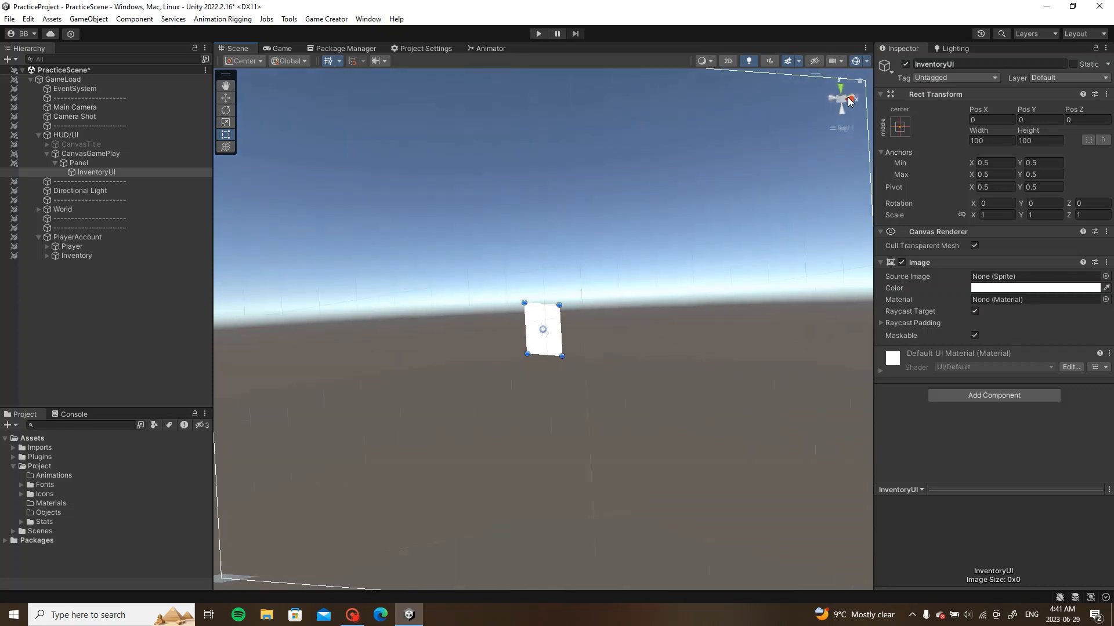
scroll(656, 298, down, 3)
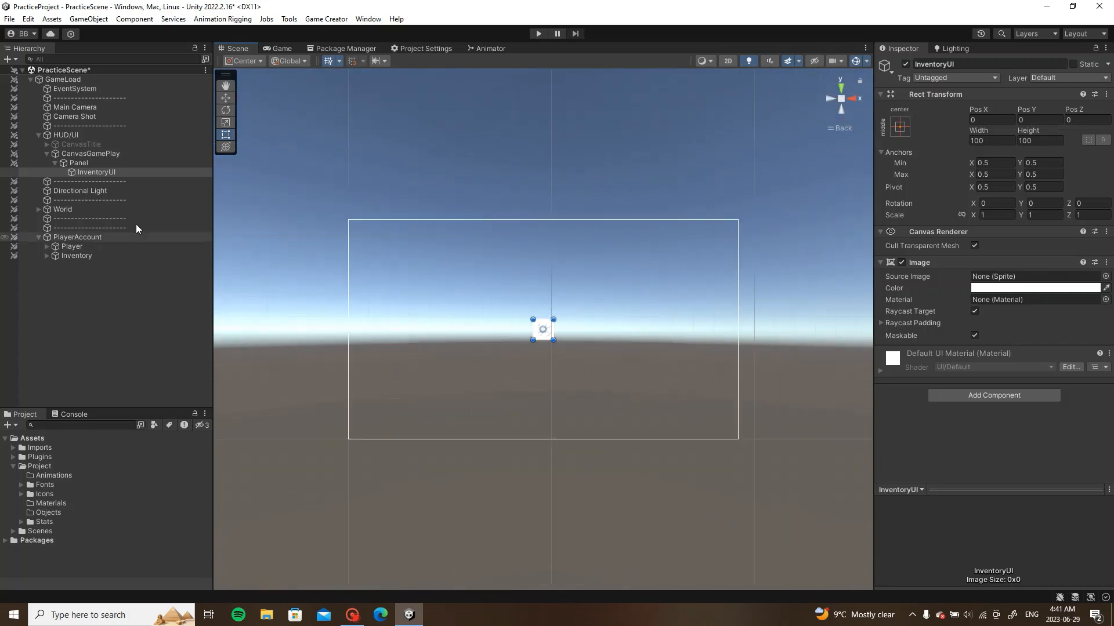
click(88, 245)
click(102, 172)
scroll(673, 329, up, 3)
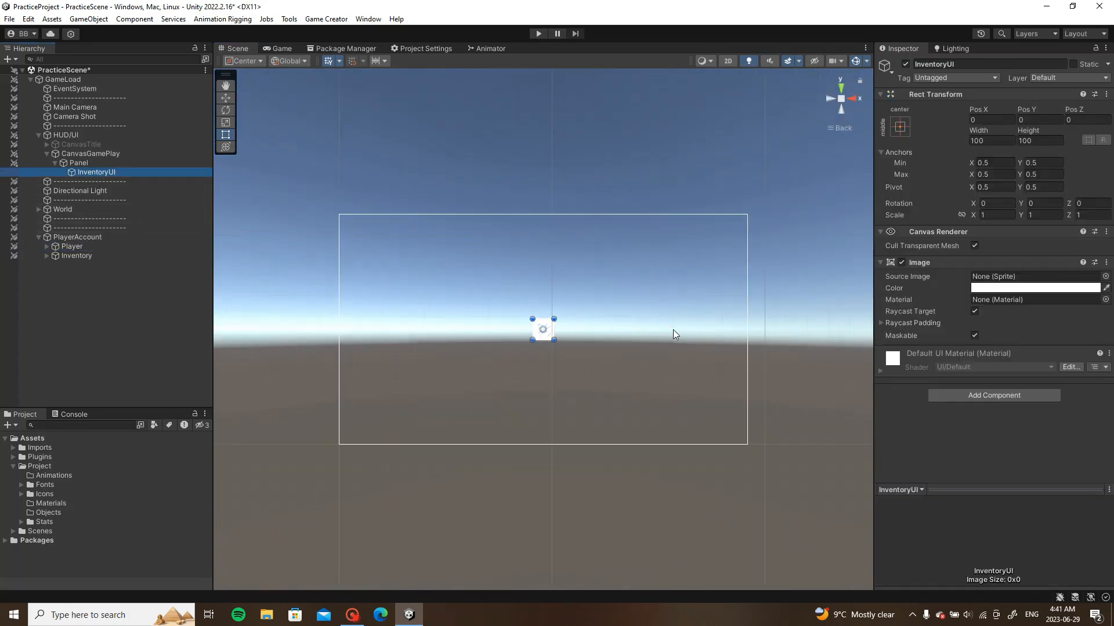
drag(528, 306, 650, 139)
drag(632, 210, 738, 291)
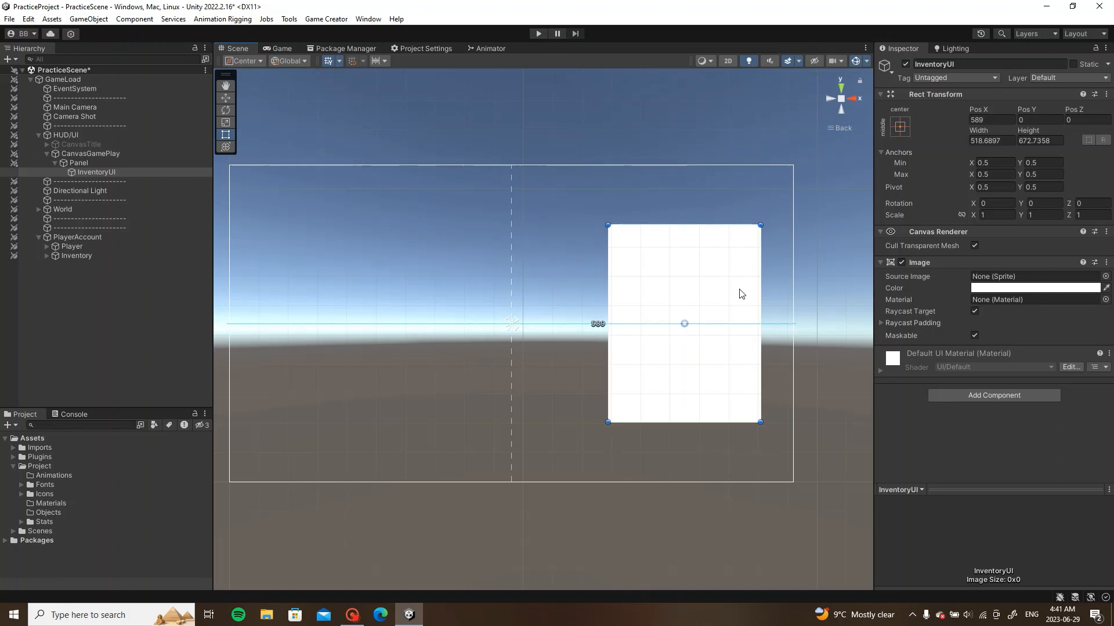
Step: Anchor InventoryUI to the middle right of its parent Panel
click(87, 154)
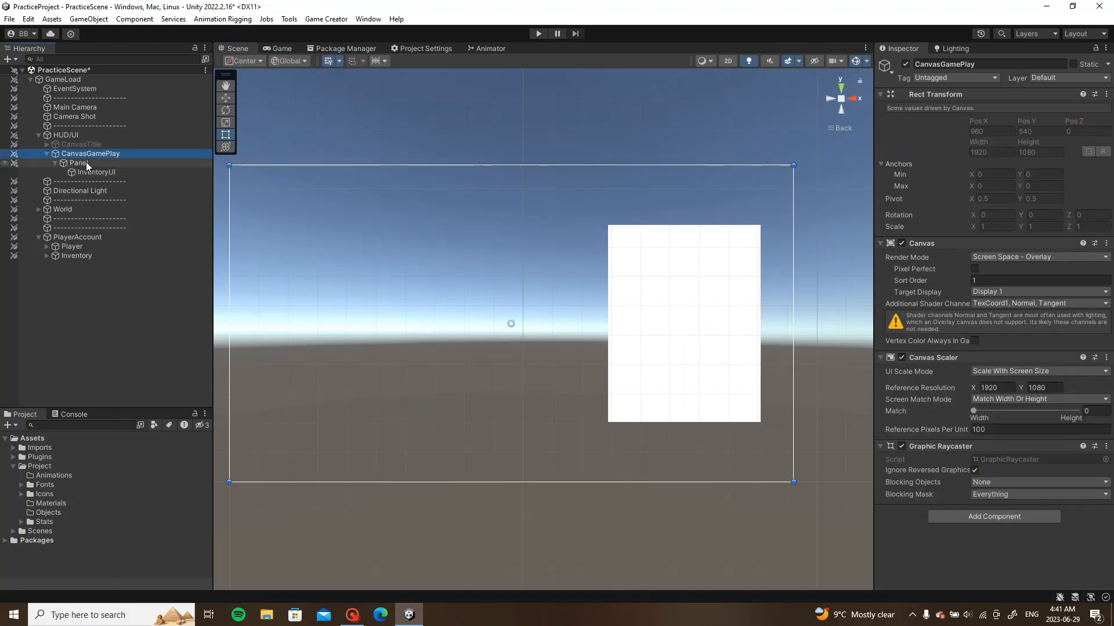
click(86, 162)
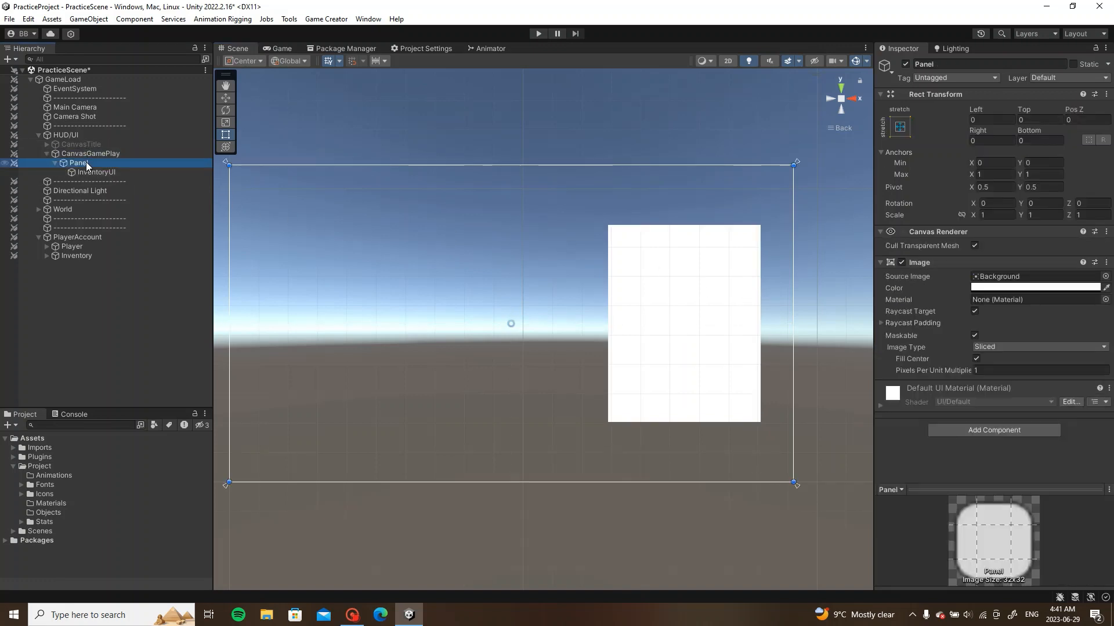
click(88, 173)
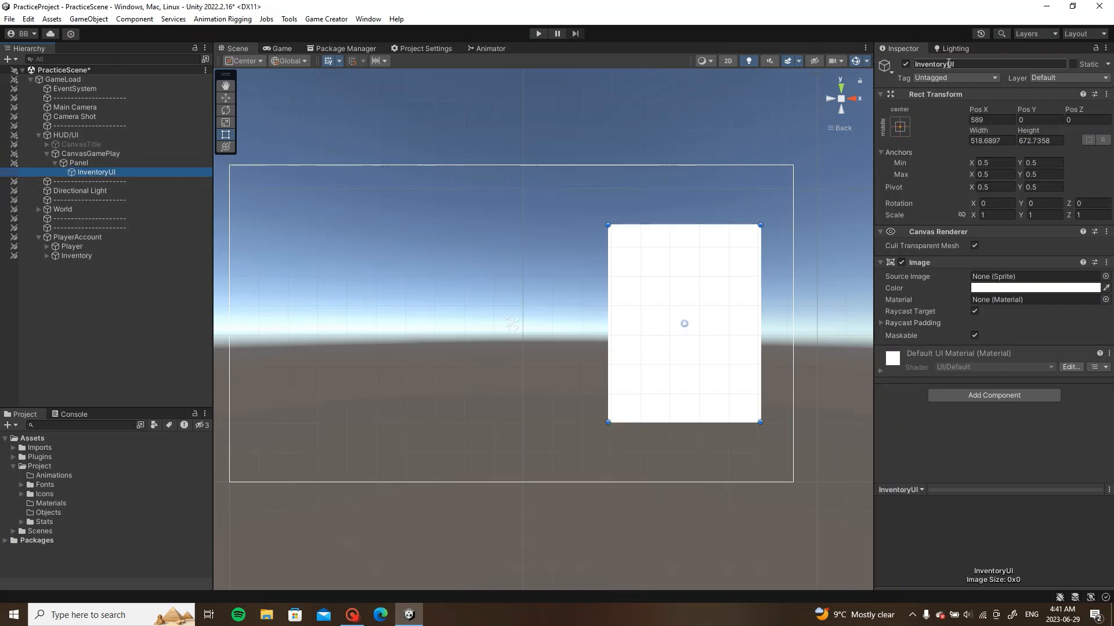
click(899, 127)
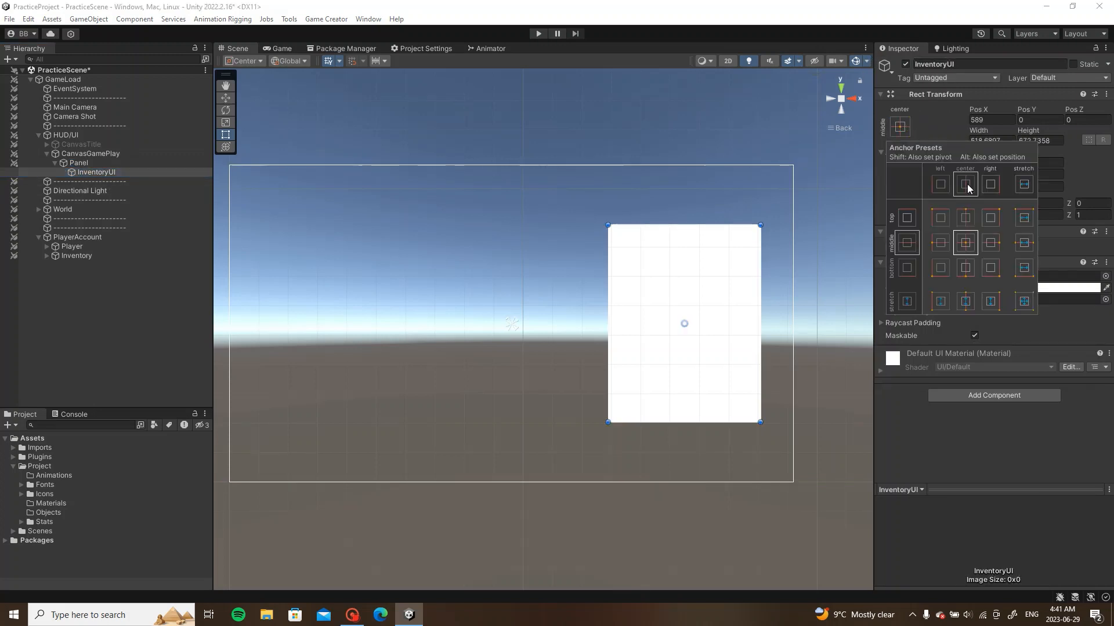
click(984, 244)
Step: Set the InventoryUI image's colour to black with an alpha of 100 and save the scene
click(287, 49)
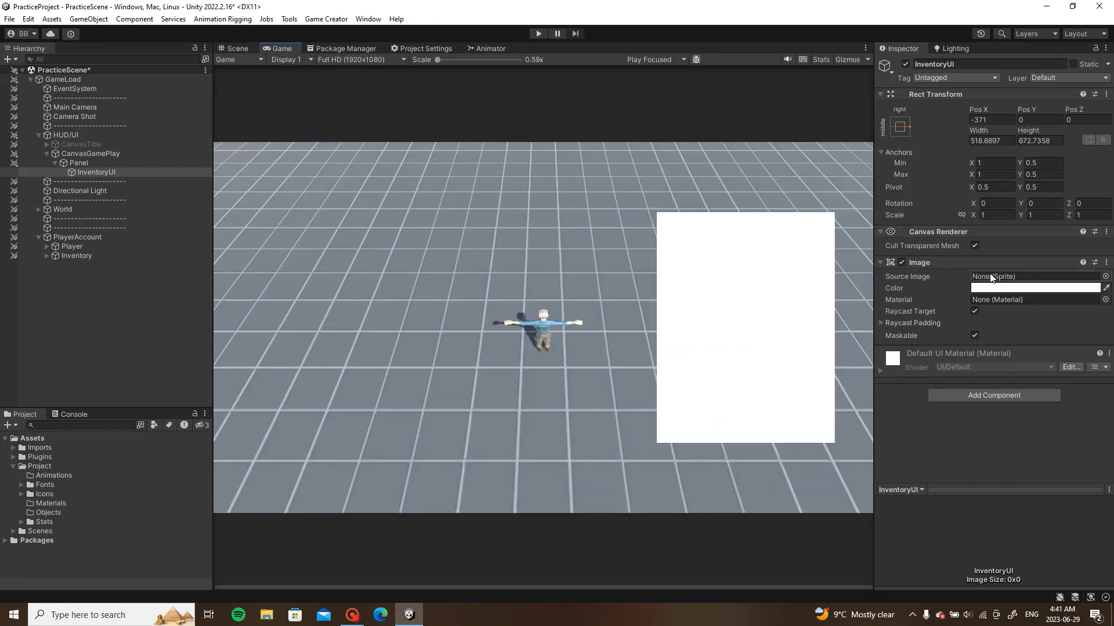
click(1036, 287)
drag(1034, 346, 986, 457)
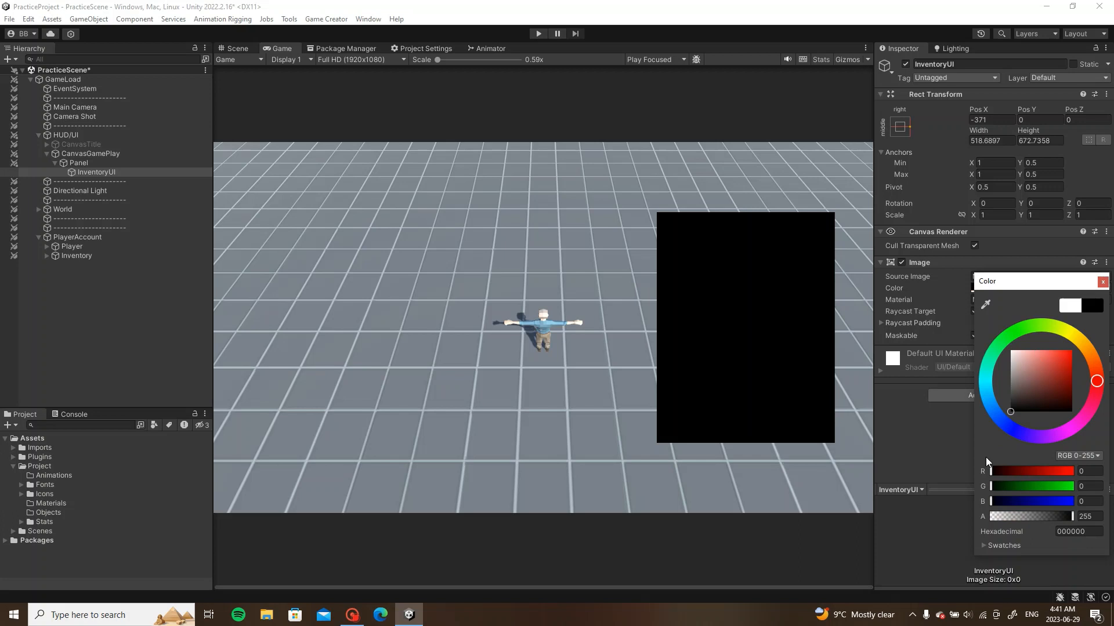
click(1090, 516)
text(100)
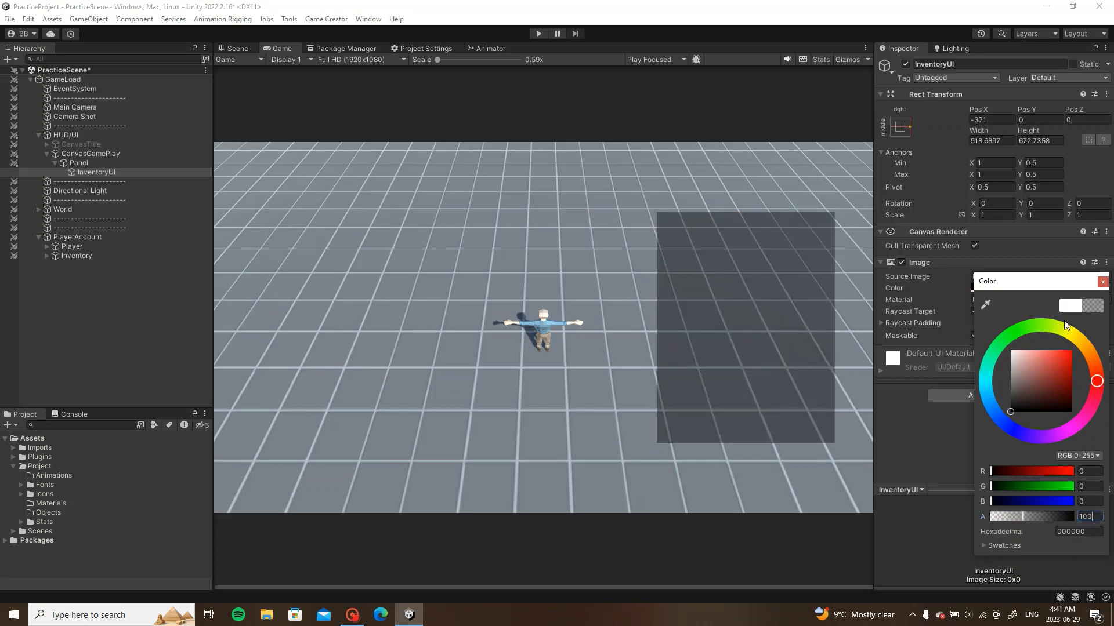
click(1103, 282)
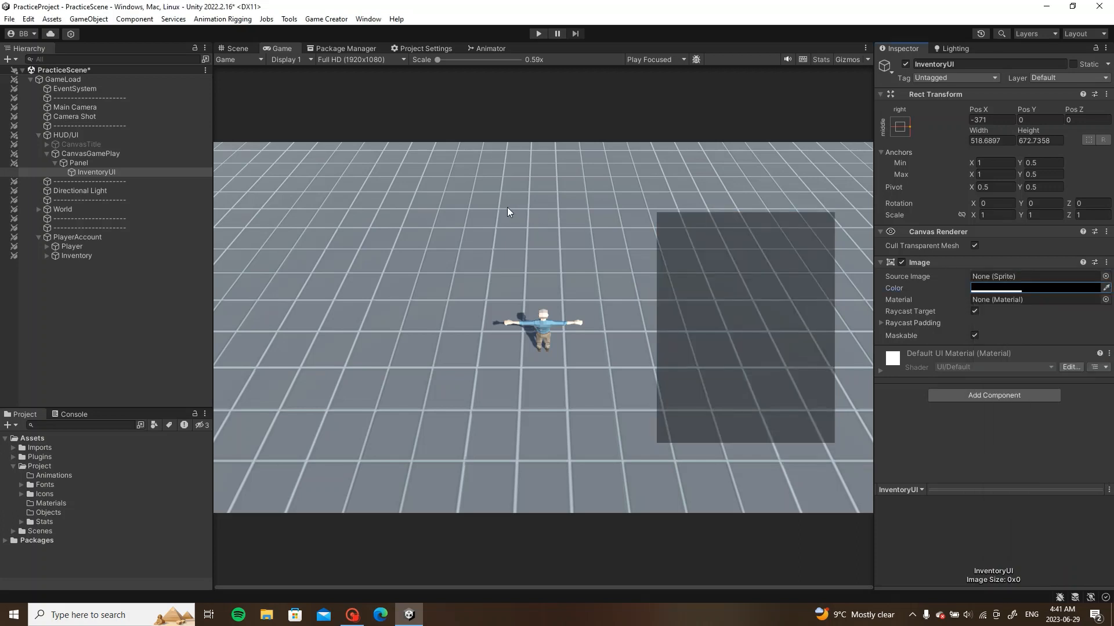
key(ctrl+s)
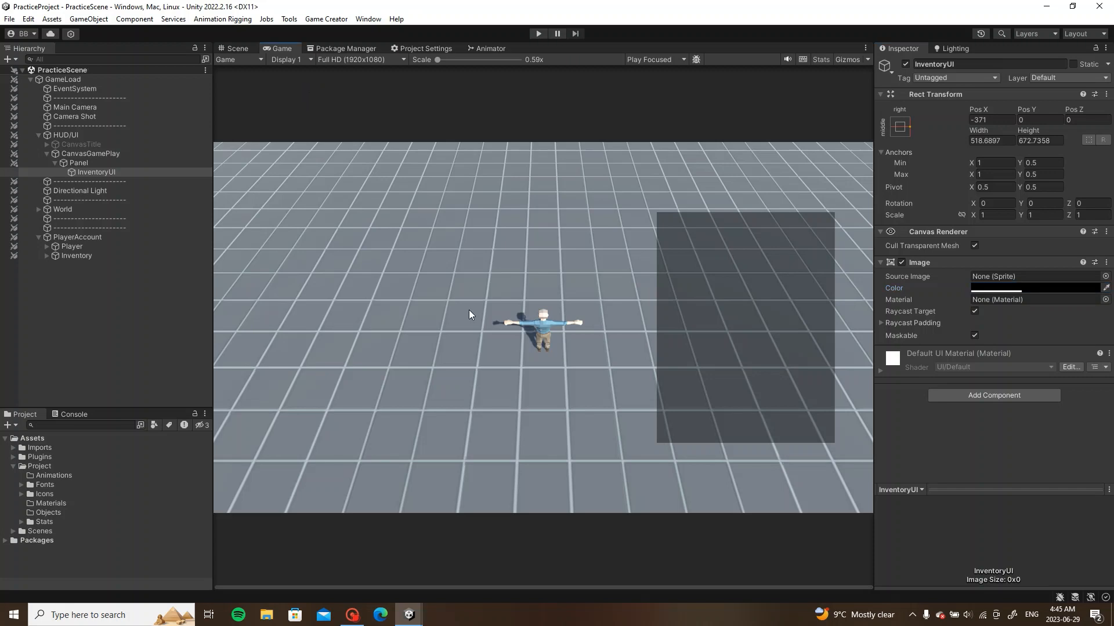
Step: Add an empty child object and a UI Image under InventoryUI
right_click(109, 172)
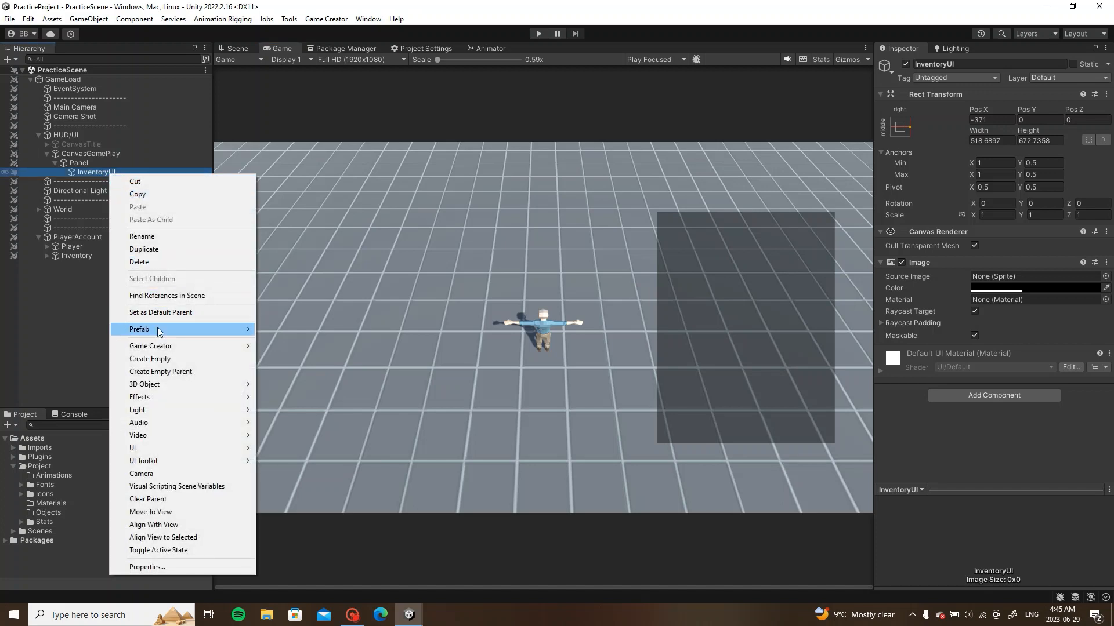
click(183, 359)
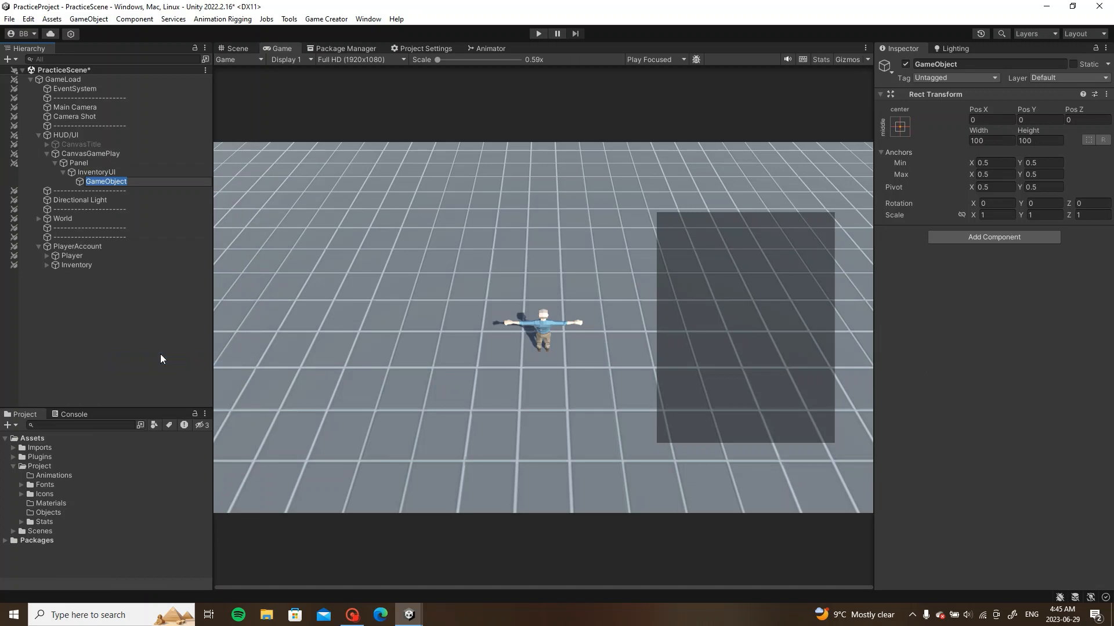
click(160, 353)
right_click(123, 174)
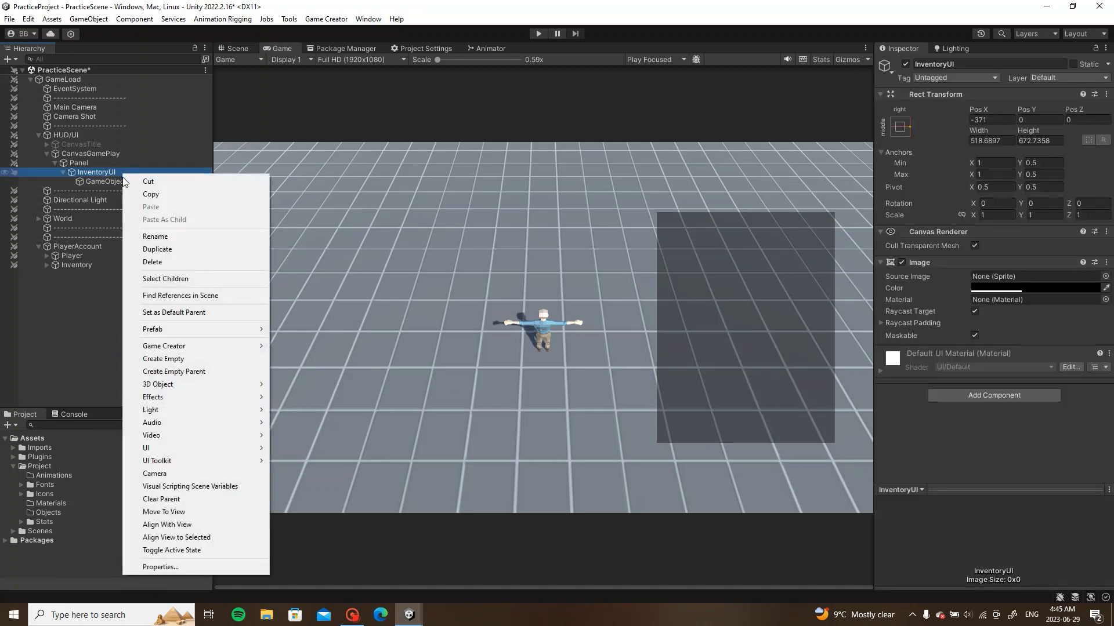
mouse_move(167, 451)
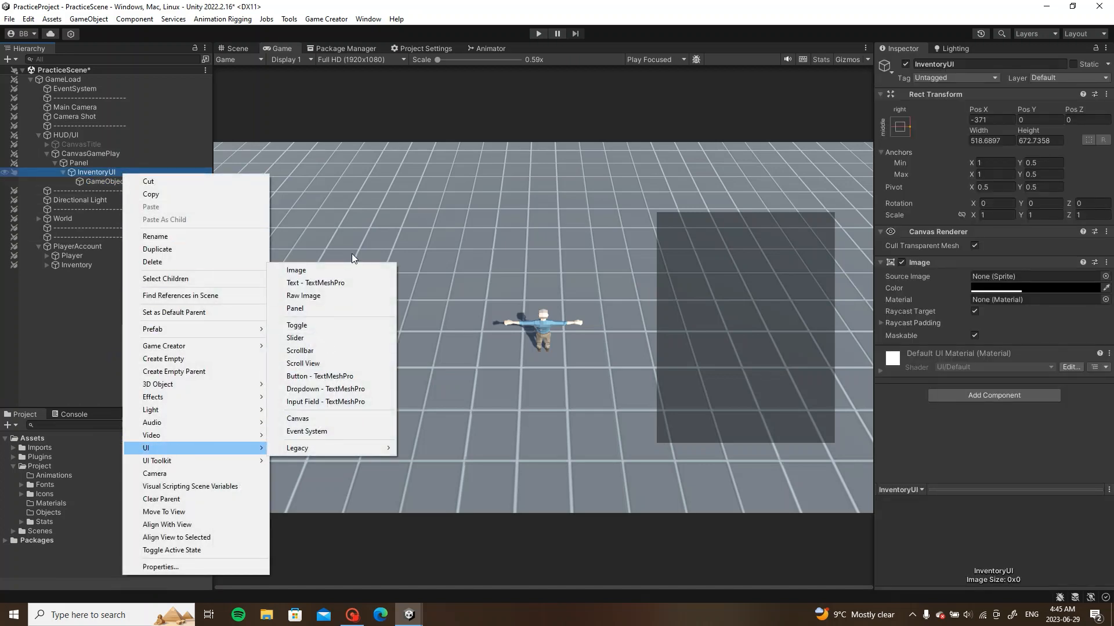
click(346, 269)
Step: Rename the empty child object of InventoryUI as Items
right_click(117, 183)
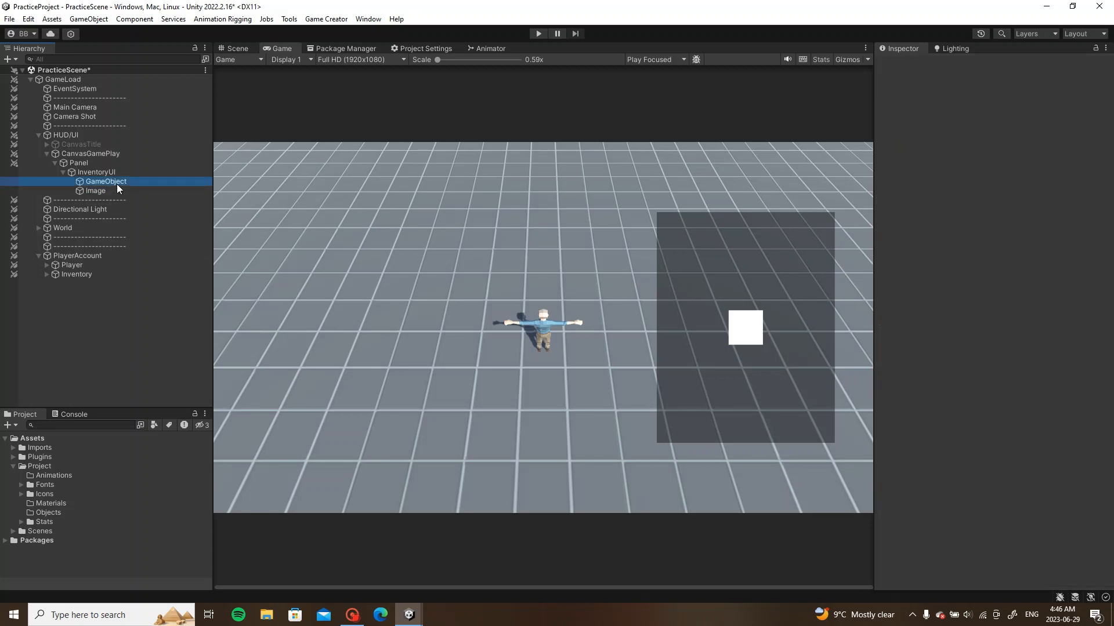
click(151, 246)
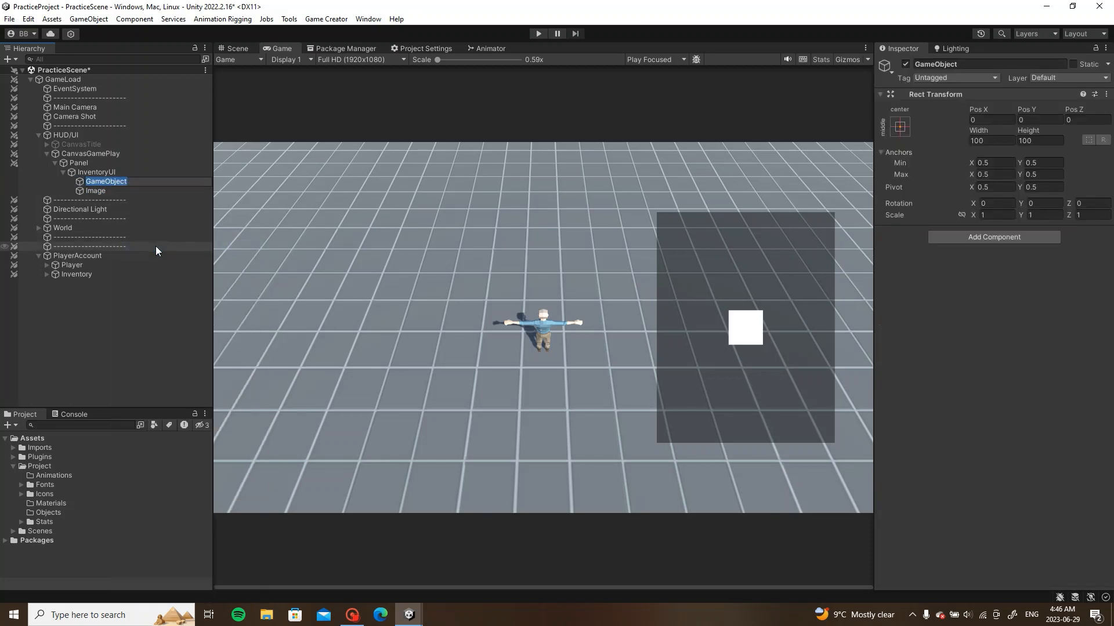
text(Inv)
key(BackSpace)
key(BackSpace)
text(temsOwned)
key(BackSpace)
key(BackSpace)
key(BackSpace)
key(BackSpace)
key(BackSpace)
key(Return)
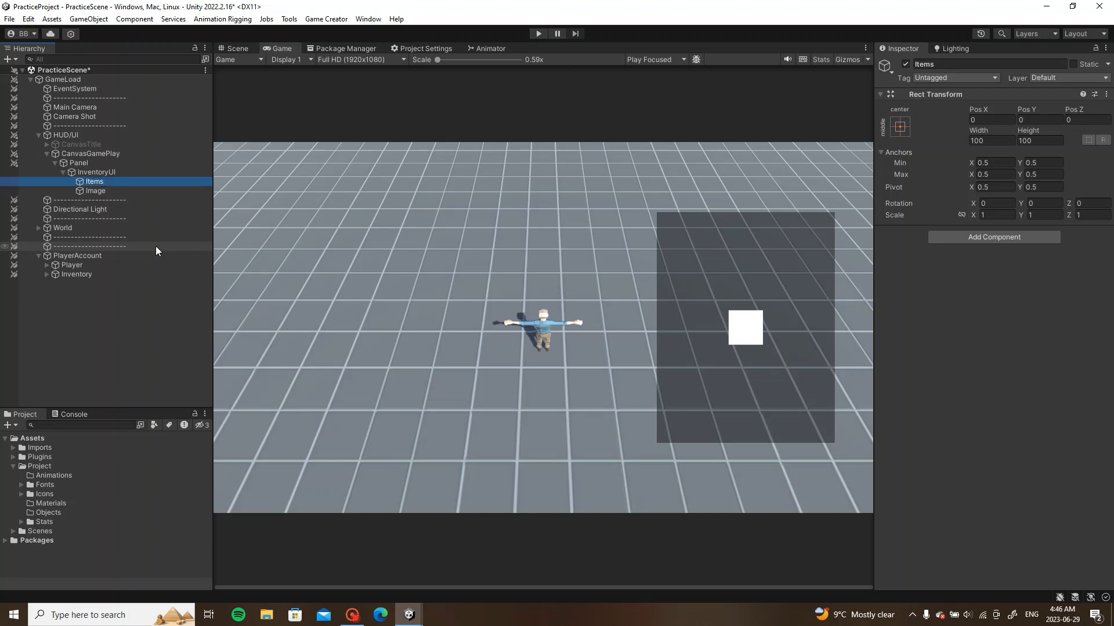
Step: Rename the child image of InventoryUI as Content
right_click(107, 190)
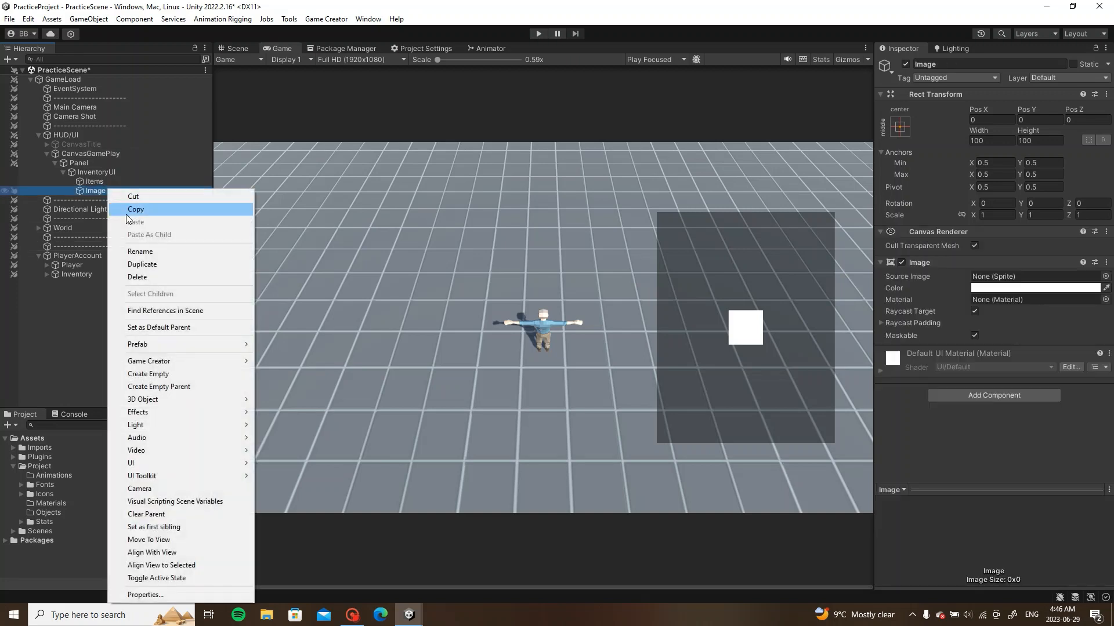
click(154, 256)
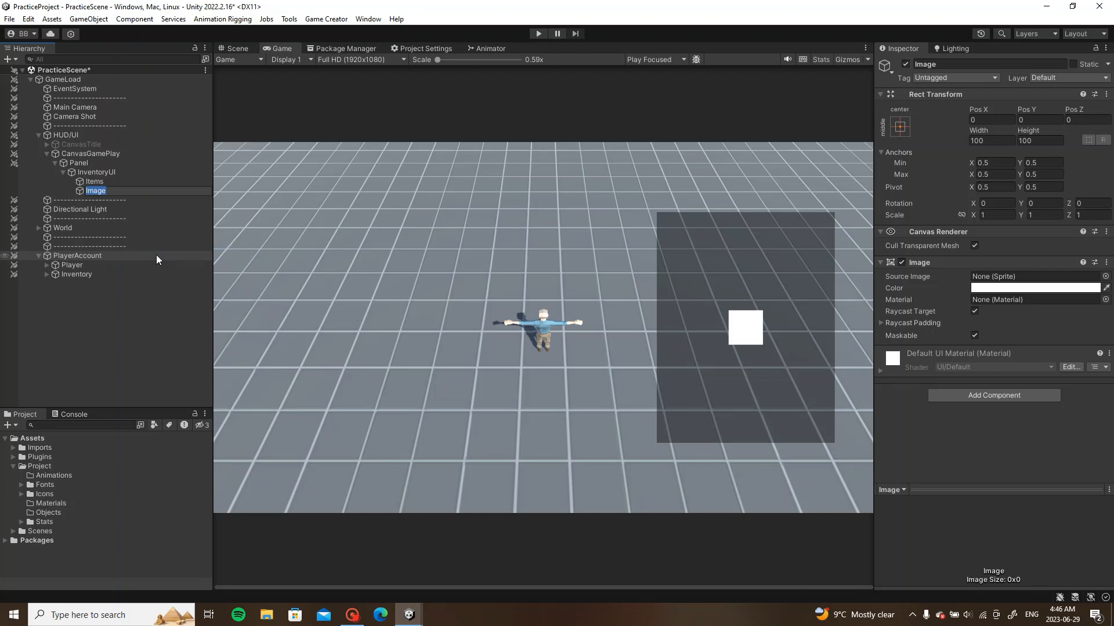
text(Content)
key(Return)
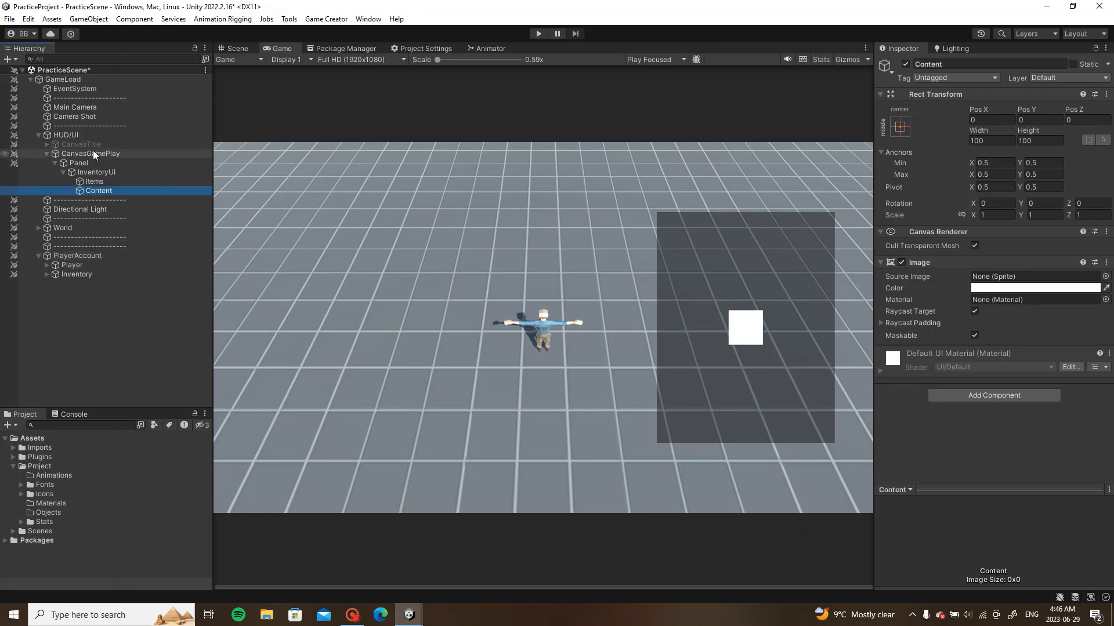
Step: Try the middle center anchor preset on InventoryUI and restore the middle right preset
click(108, 175)
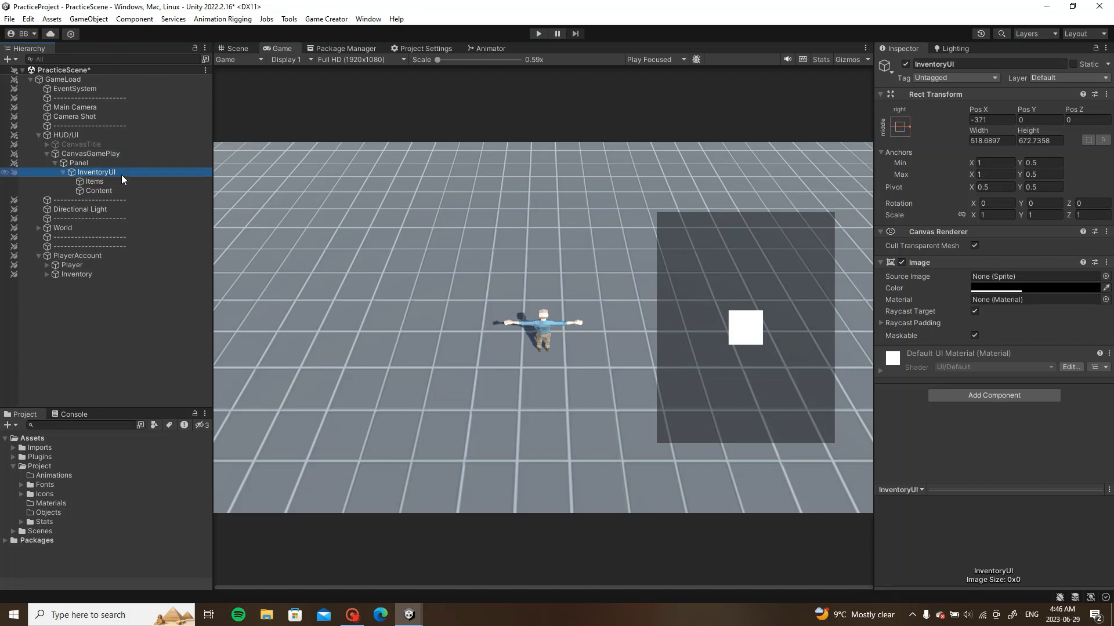
click(900, 128)
click(967, 244)
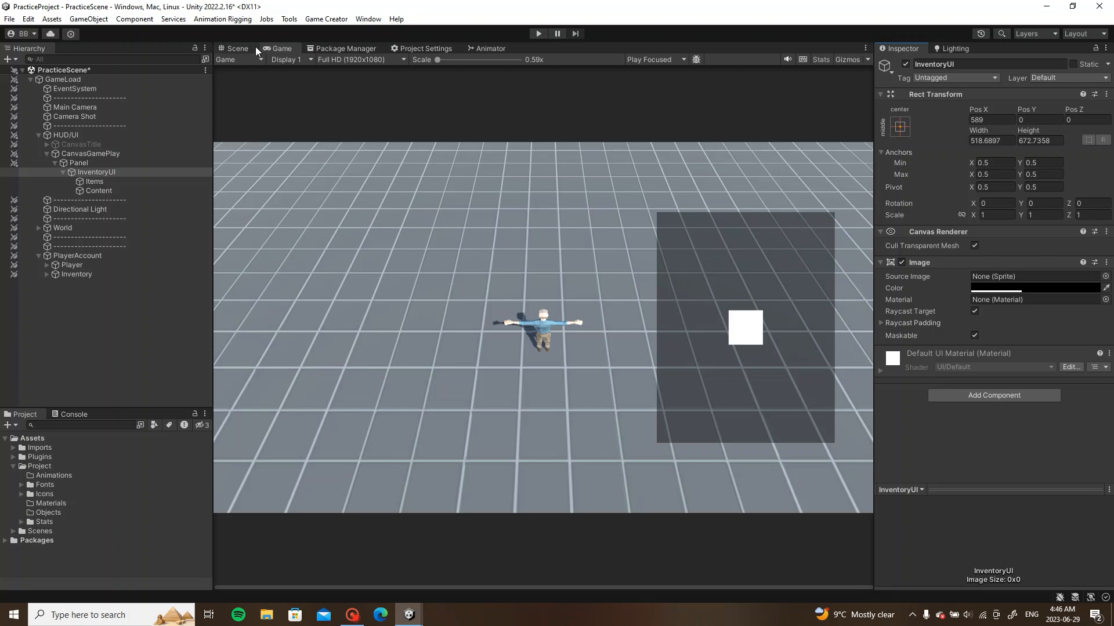
click(899, 128)
click(990, 248)
Step: Enlarge InventoryUI in the scene to about 672 × 872 and reposition it at about Pos X -434, Pos Y 0
click(241, 47)
scroll(629, 239, up, 2)
middle_drag(629, 239, 544, 230)
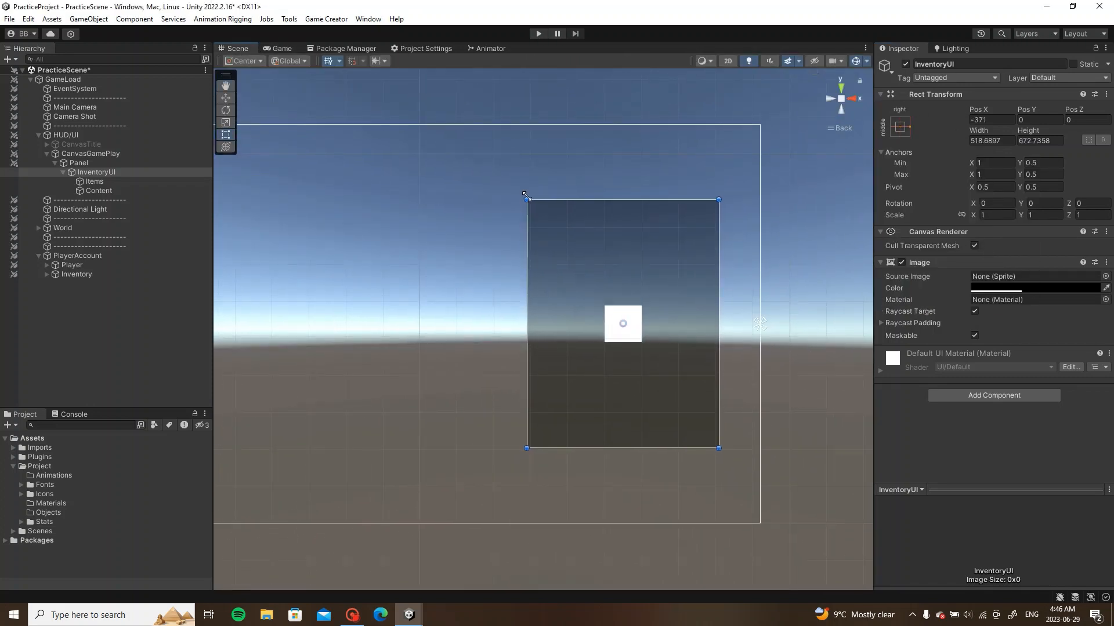
drag(525, 196, 469, 122)
drag(610, 214, 615, 252)
click(280, 48)
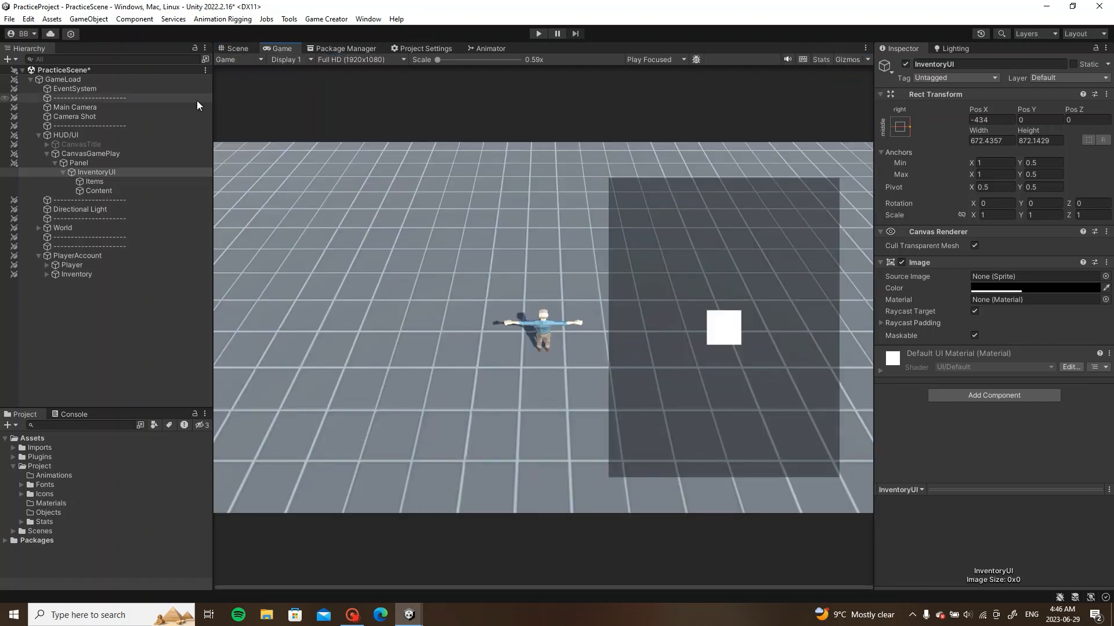
click(121, 190)
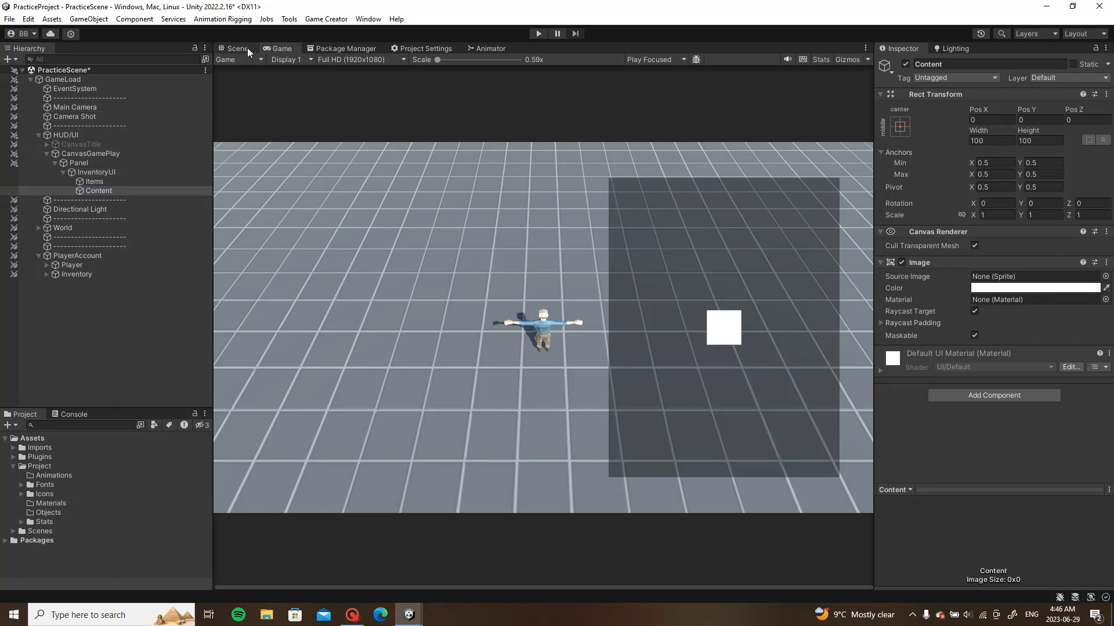
click(247, 48)
scroll(604, 268, up, 2)
scroll(574, 272, down, 3)
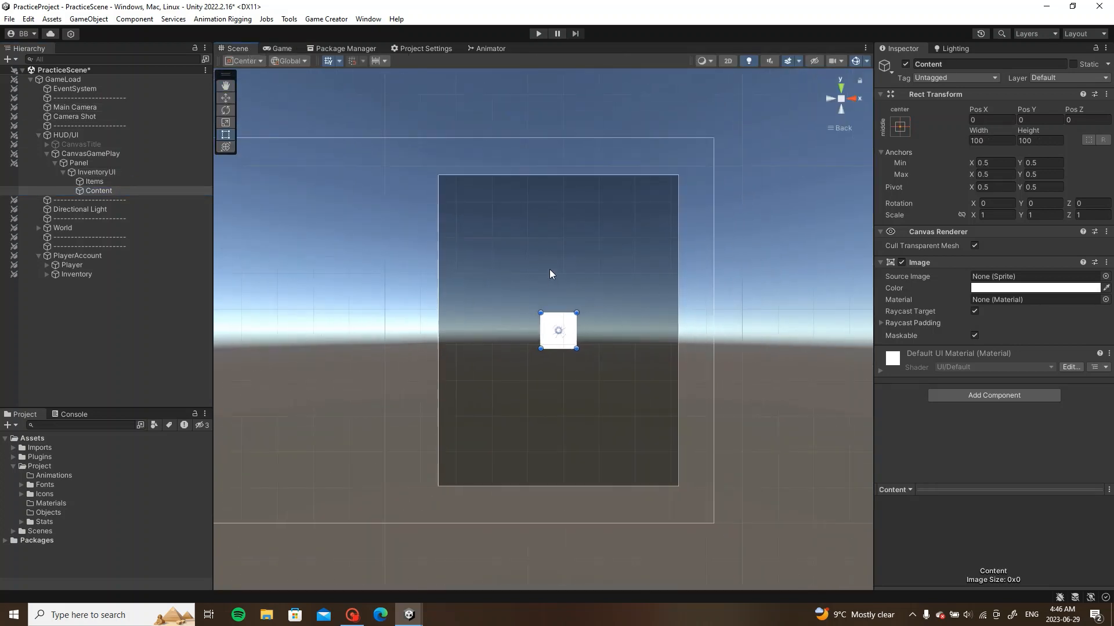
Step: Add a Scroll Rect component to InventoryUI
click(145, 174)
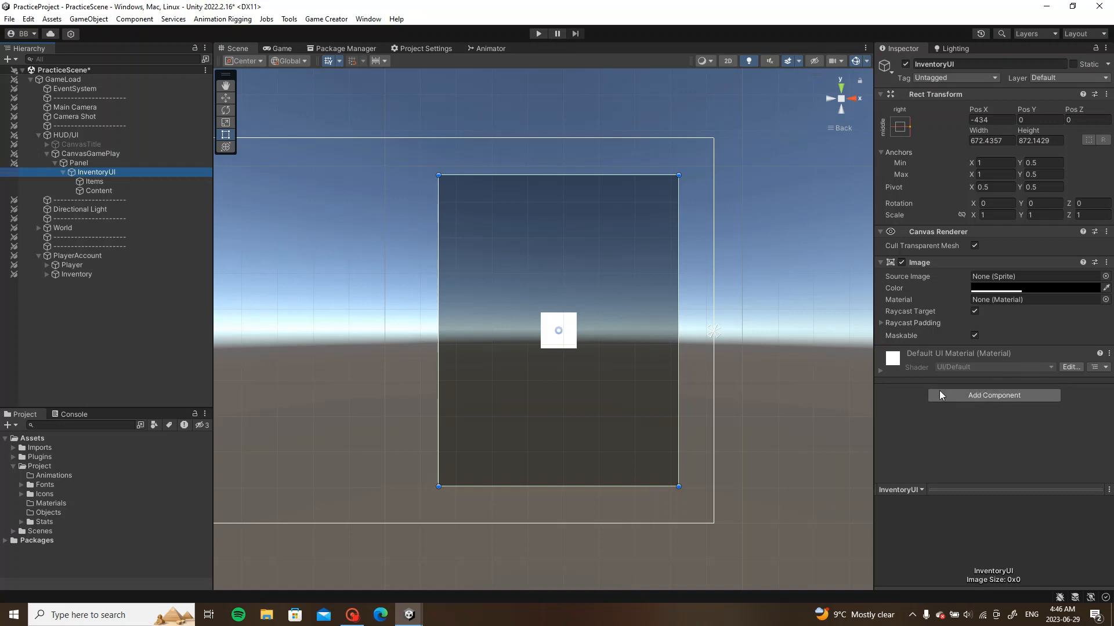
click(983, 397)
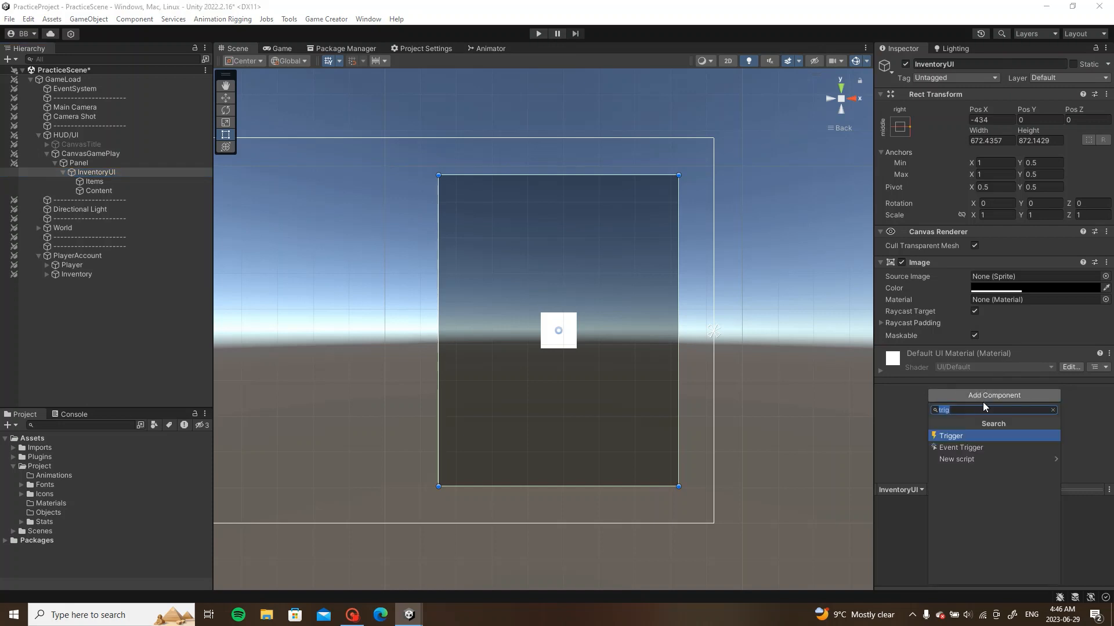
text(scr)
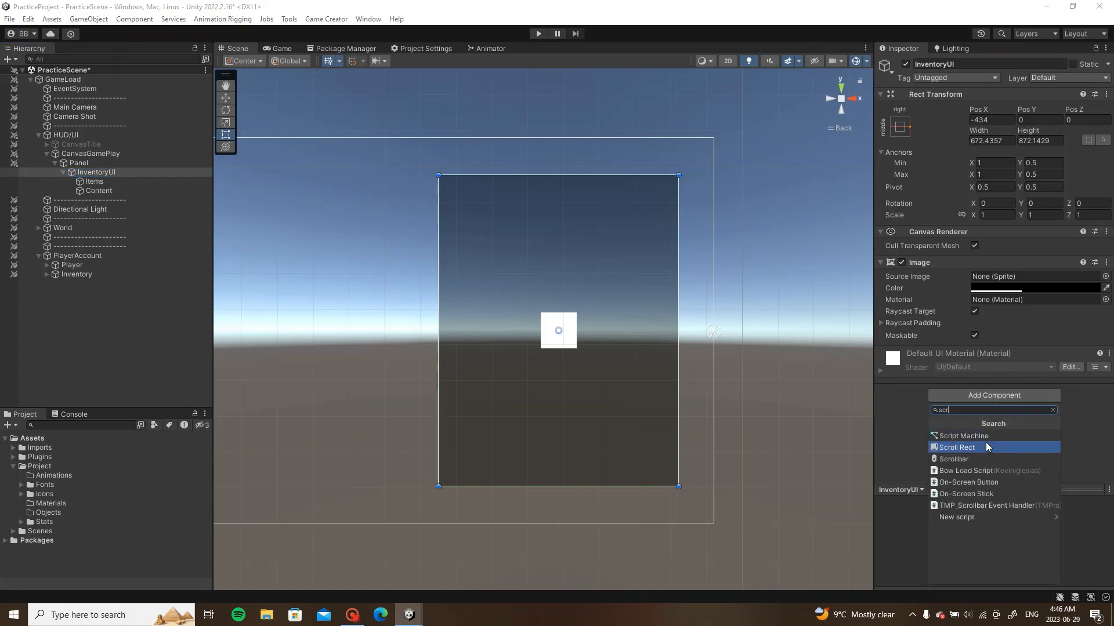
click(986, 447)
scroll(986, 409, down, 5)
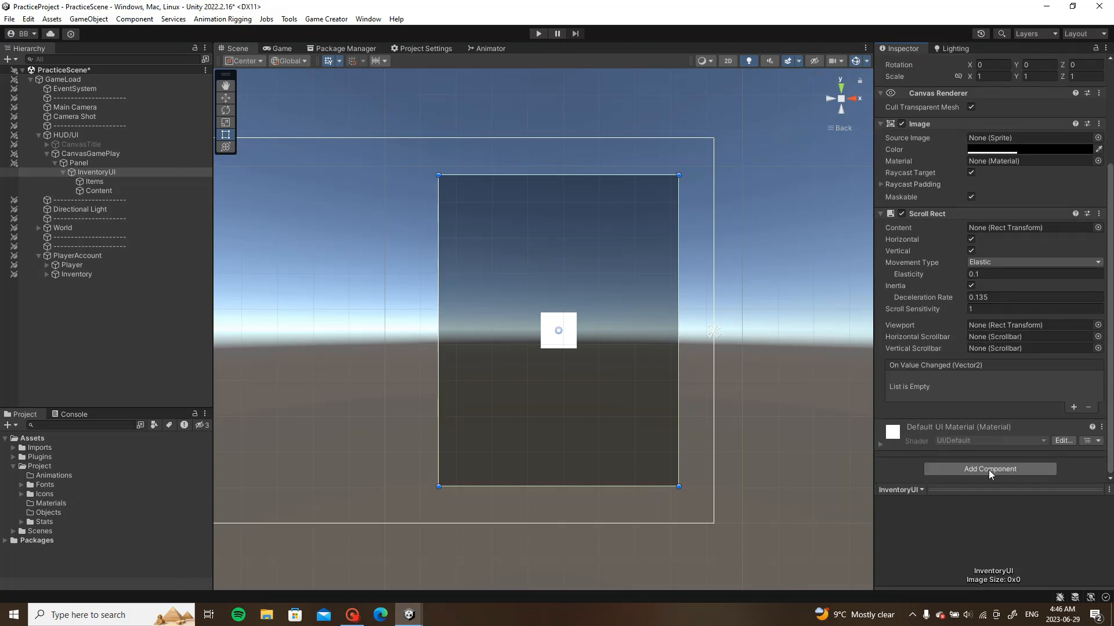
Step: Add a Mask component to InventoryUI
click(988, 470)
text(mask)
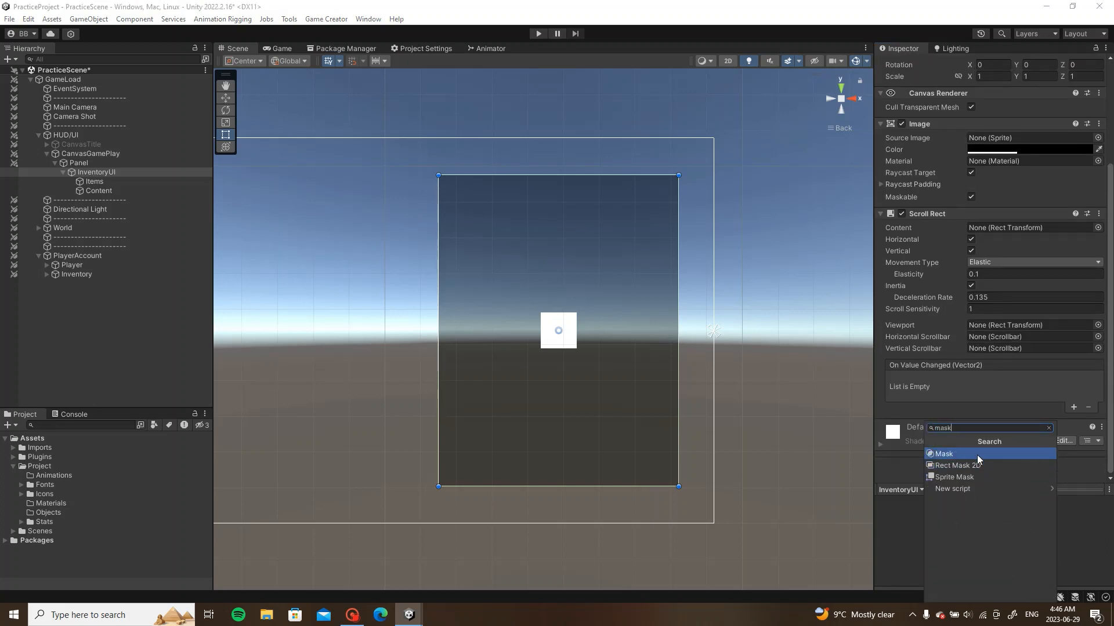
click(977, 455)
Step: Assign the Content object as the Scroll Rect's content on InventoryUI and turn off vertical scrolling
scroll(1004, 435, down, 1)
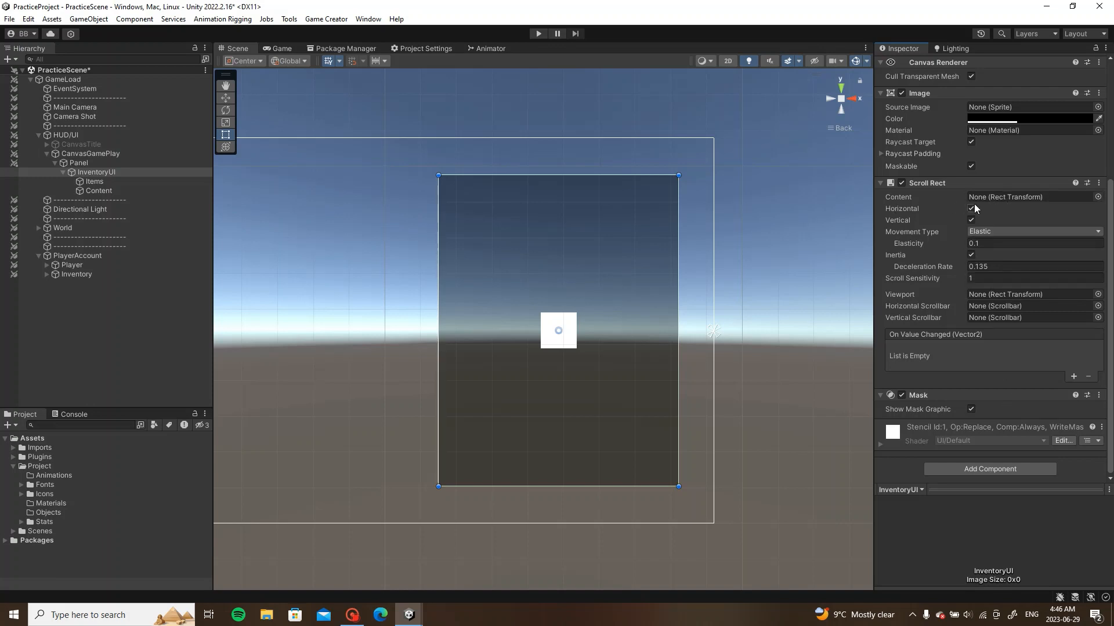
drag(142, 189, 992, 197)
Step: Enlarge Content in the scene to about 668 × 872 so it fills the InventoryUI area
click(114, 189)
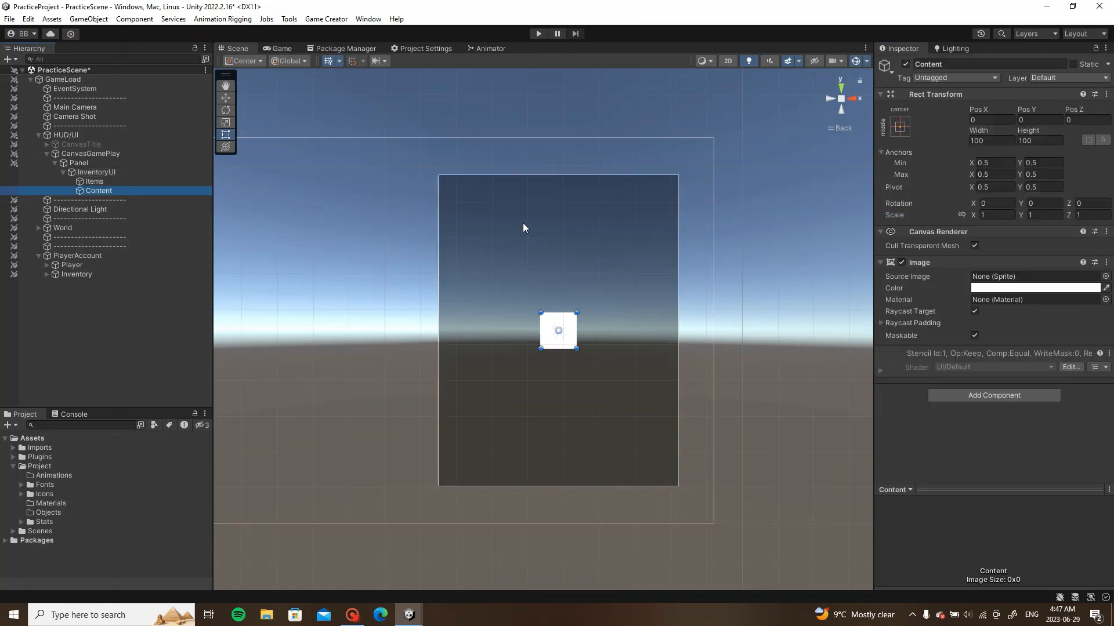
drag(540, 312, 433, 175)
drag(524, 321, 576, 320)
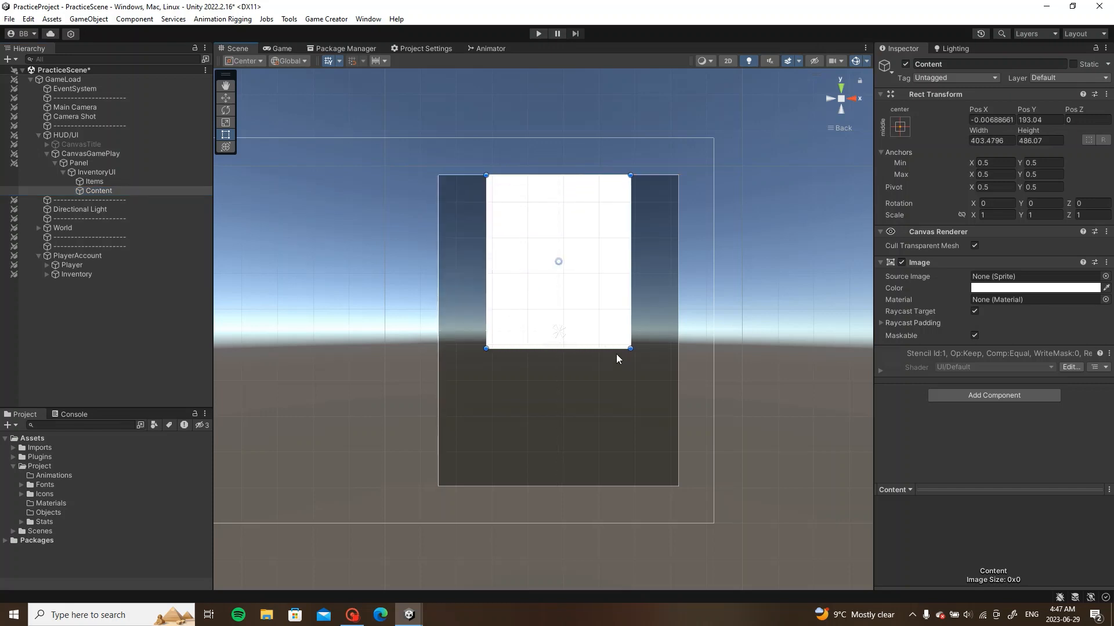
drag(616, 356, 617, 486)
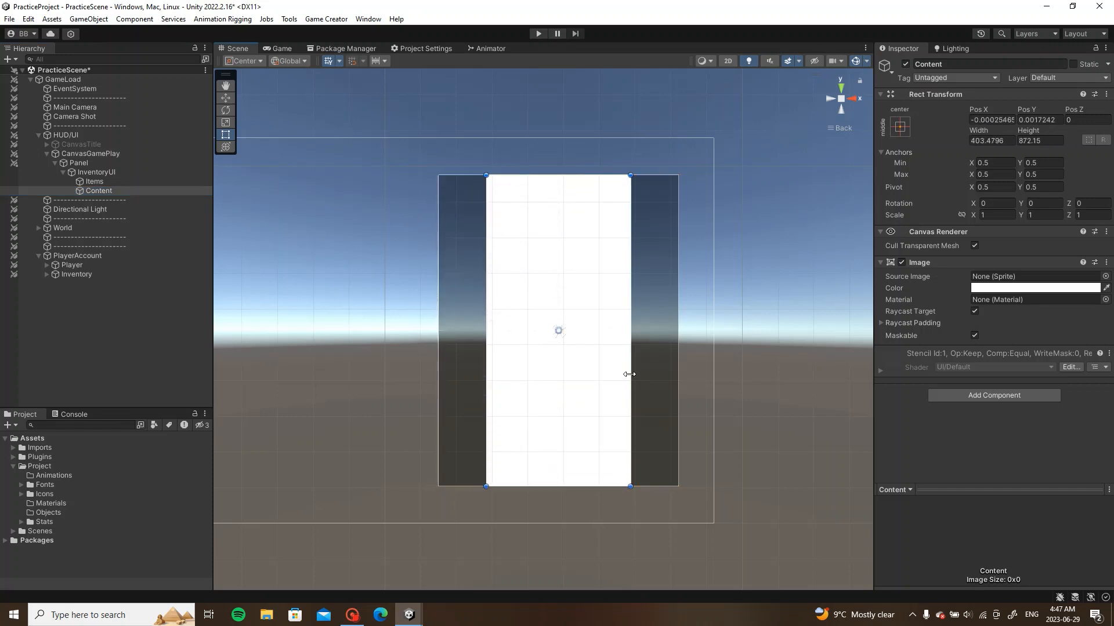
drag(631, 371, 730, 375)
click(116, 189)
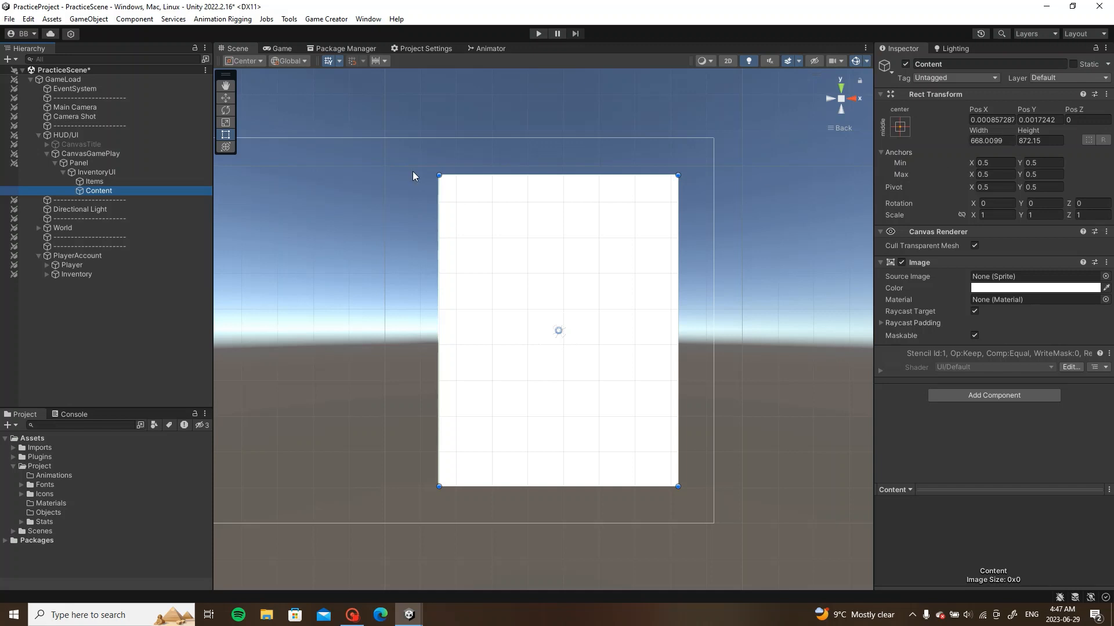
Step: Copy InventoryUI's width of 672.4357 and apply it to Content
click(116, 182)
click(132, 173)
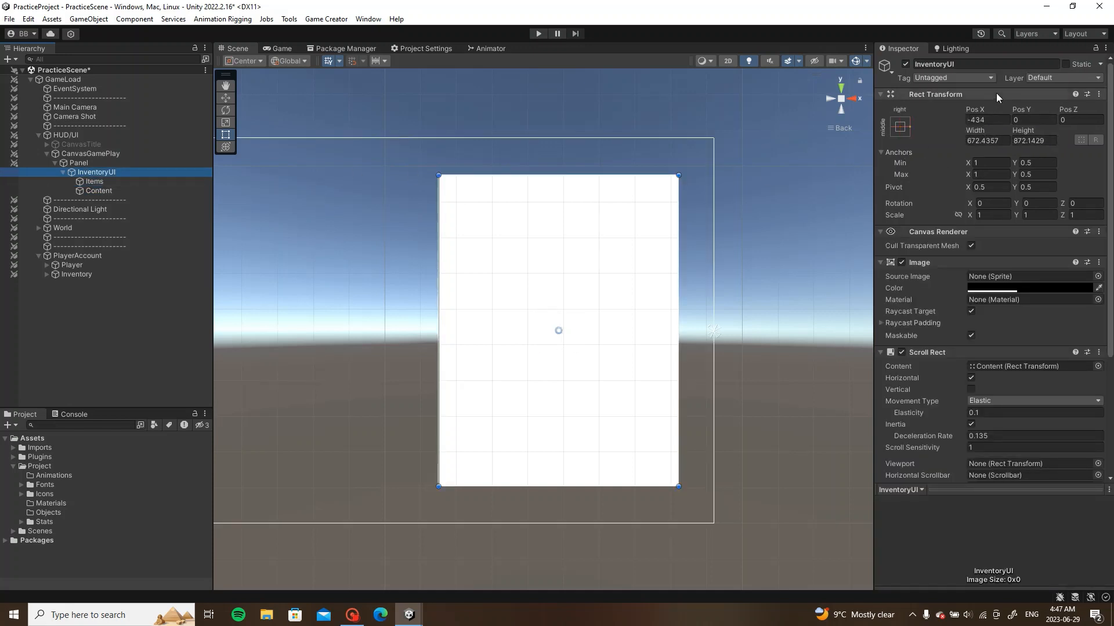
click(1002, 139)
key(ctrl+c)
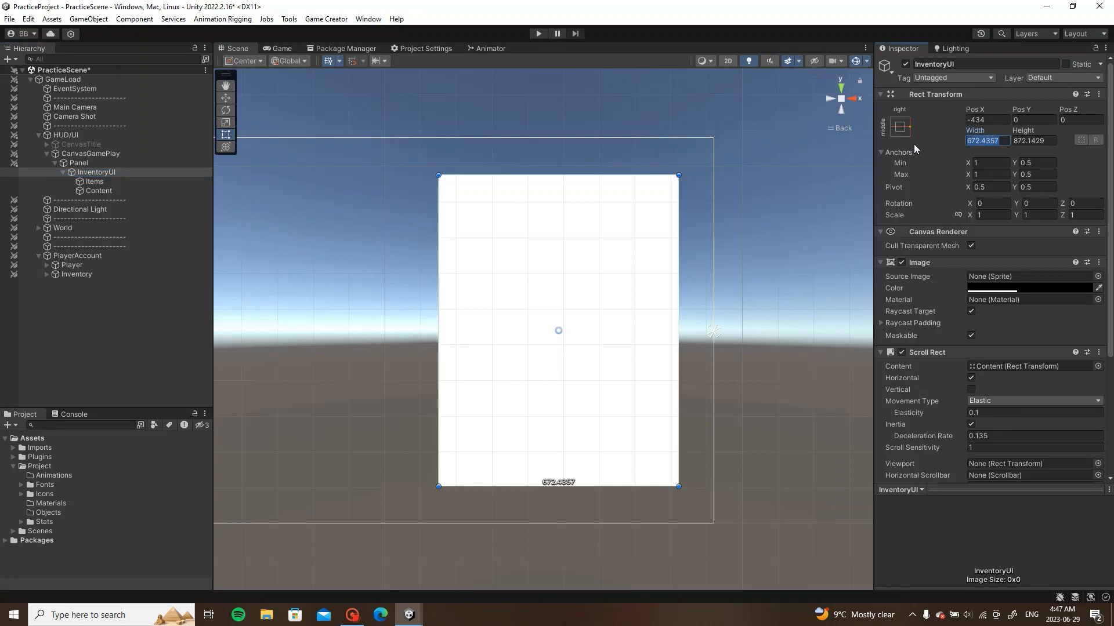
click(98, 190)
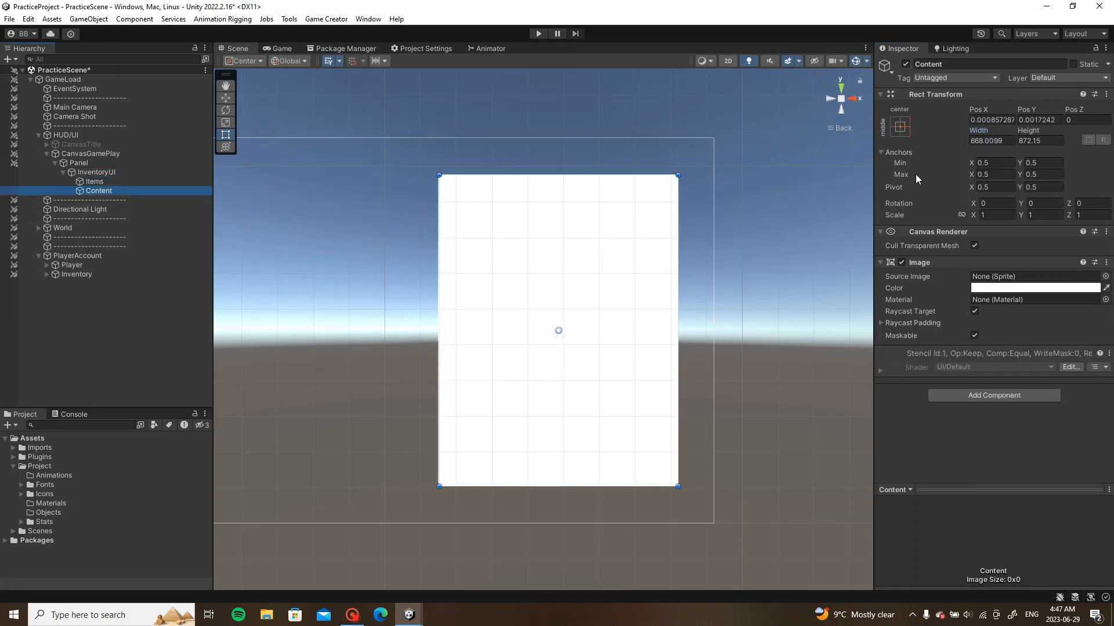
click(995, 141)
key(ctrl+v)
Step: Set Content's Pos X and Pos Y to 0
click(1007, 121)
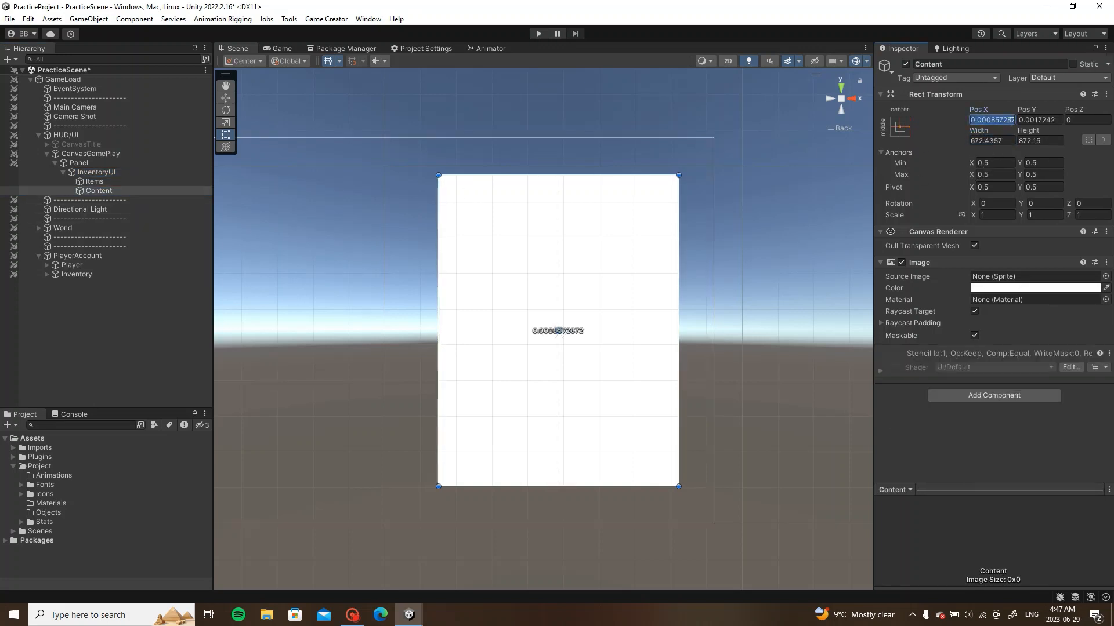
text(0)
key(Return)
Step: Copy InventoryUI's height of 872.1429 to Content and save the scene
click(96, 172)
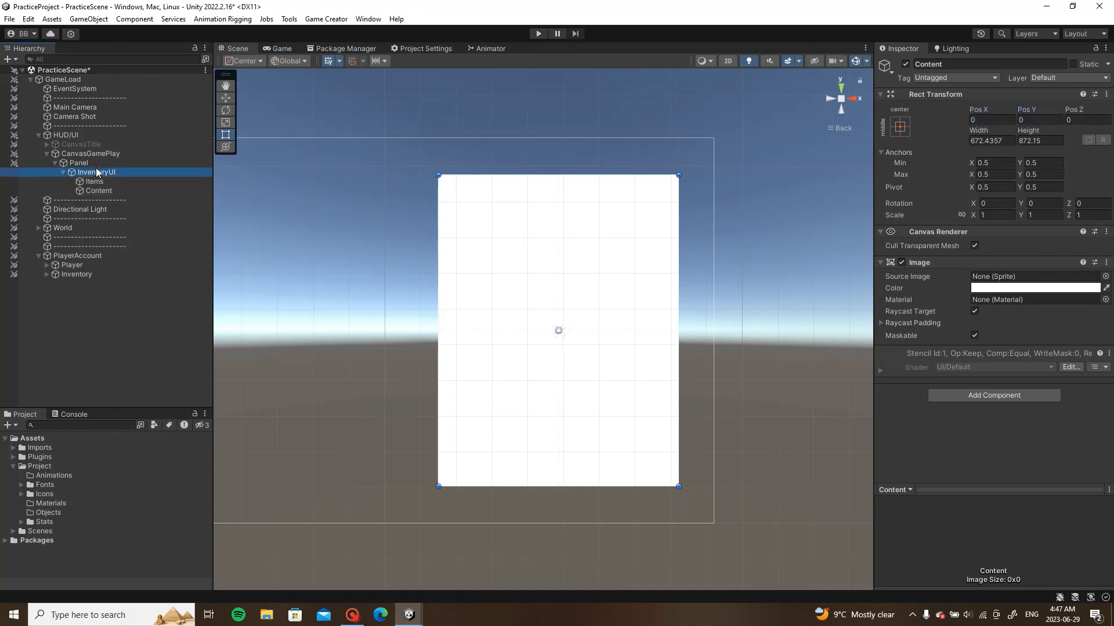
click(1017, 142)
right_click(1021, 142)
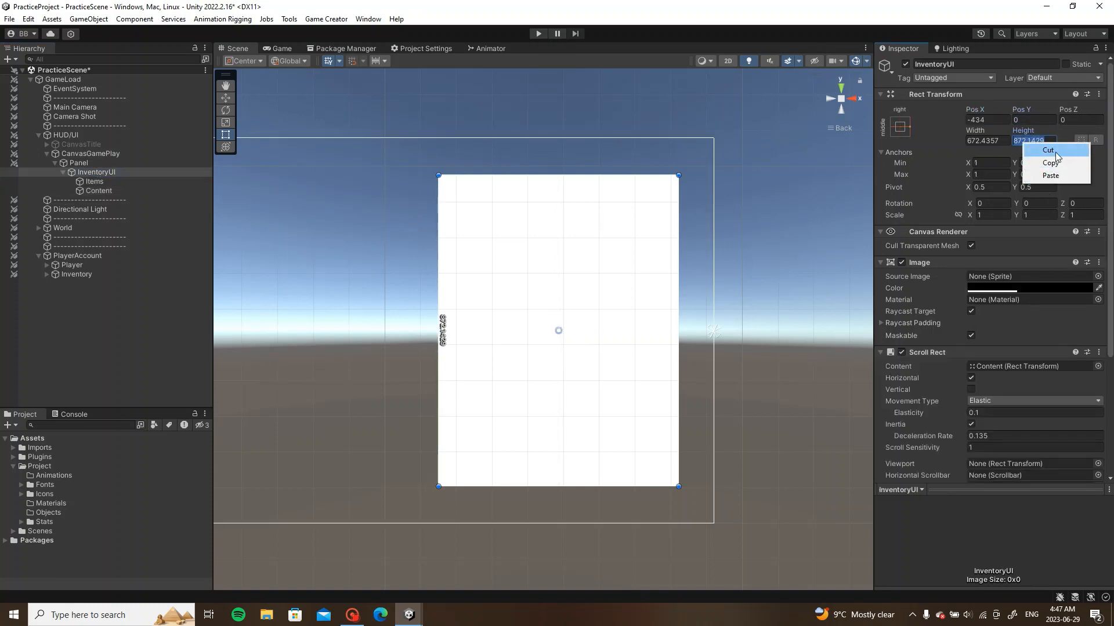
click(1051, 163)
click(99, 191)
click(1036, 141)
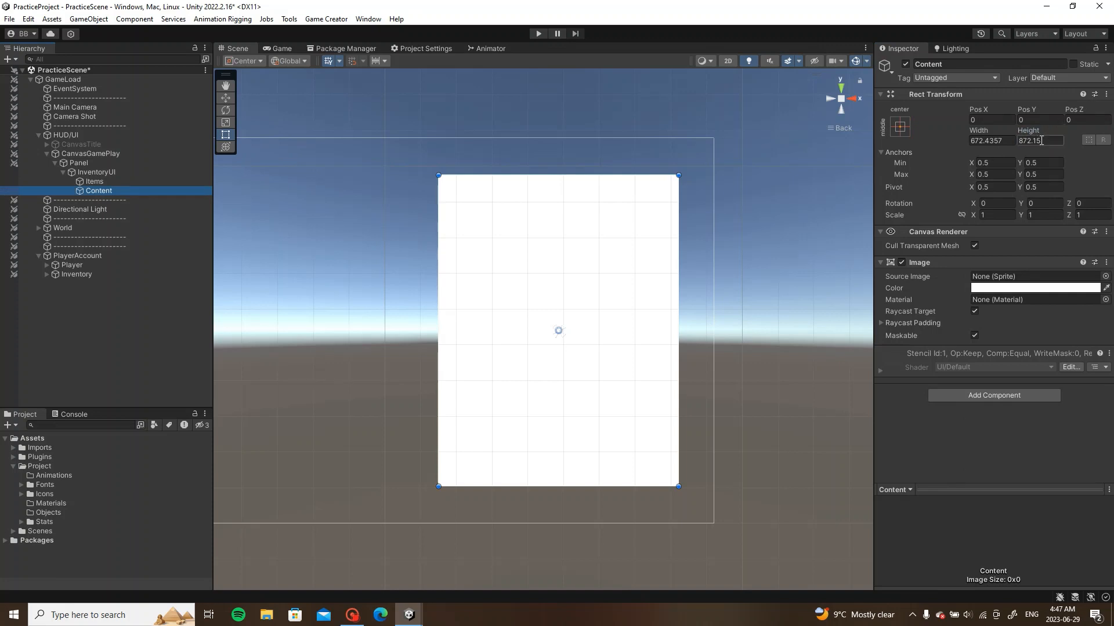
right_click(1042, 145)
click(1068, 175)
click(766, 177)
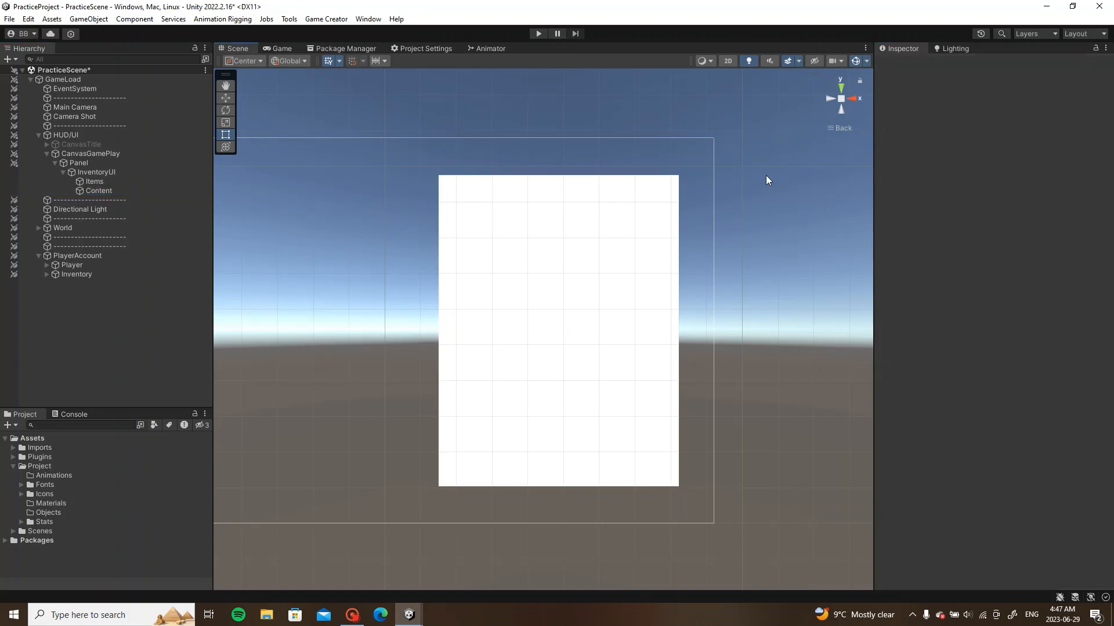
key(ctrl+s)
Step: Shrink Content in the scene to about 653 × 847, centred with a thin even border inside InventoryUI
click(110, 190)
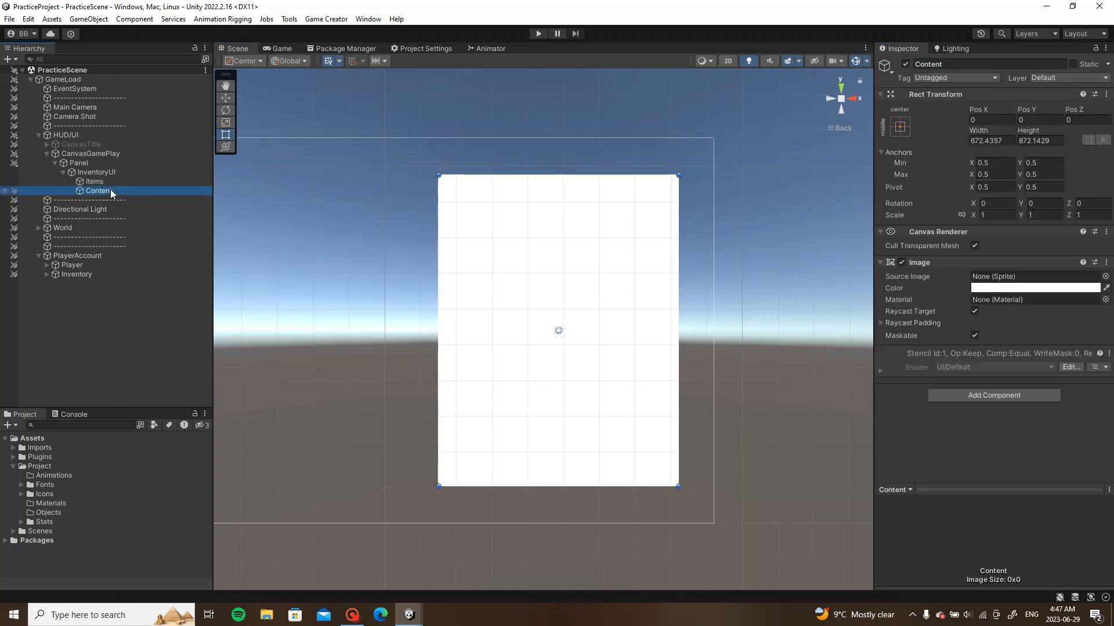
scroll(612, 224, up, 2)
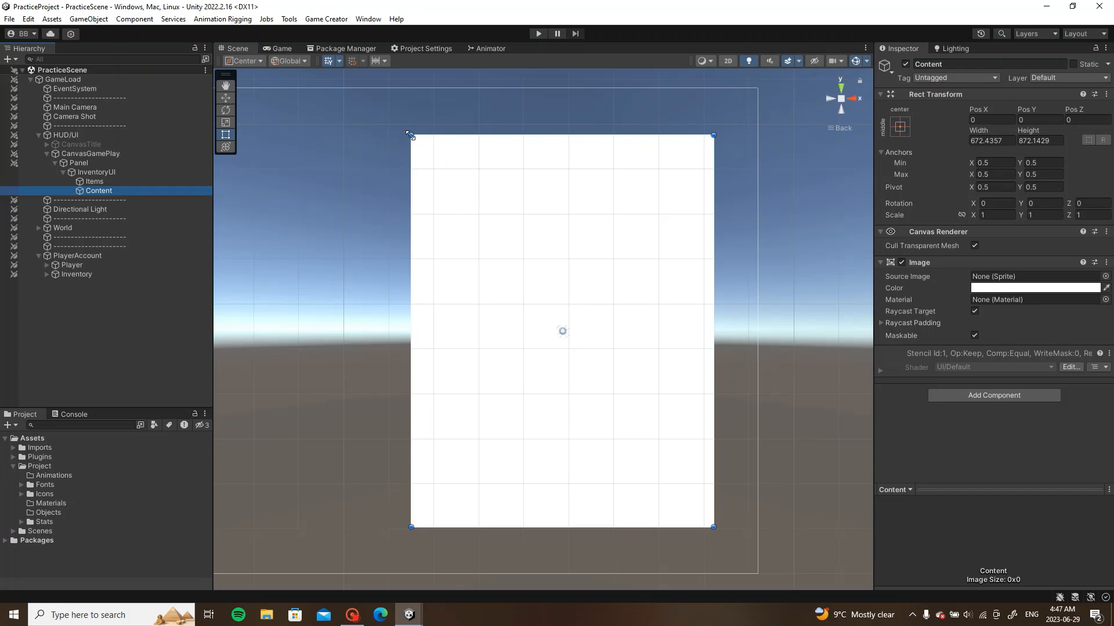
drag(411, 135, 417, 144)
key(ctrl+z)
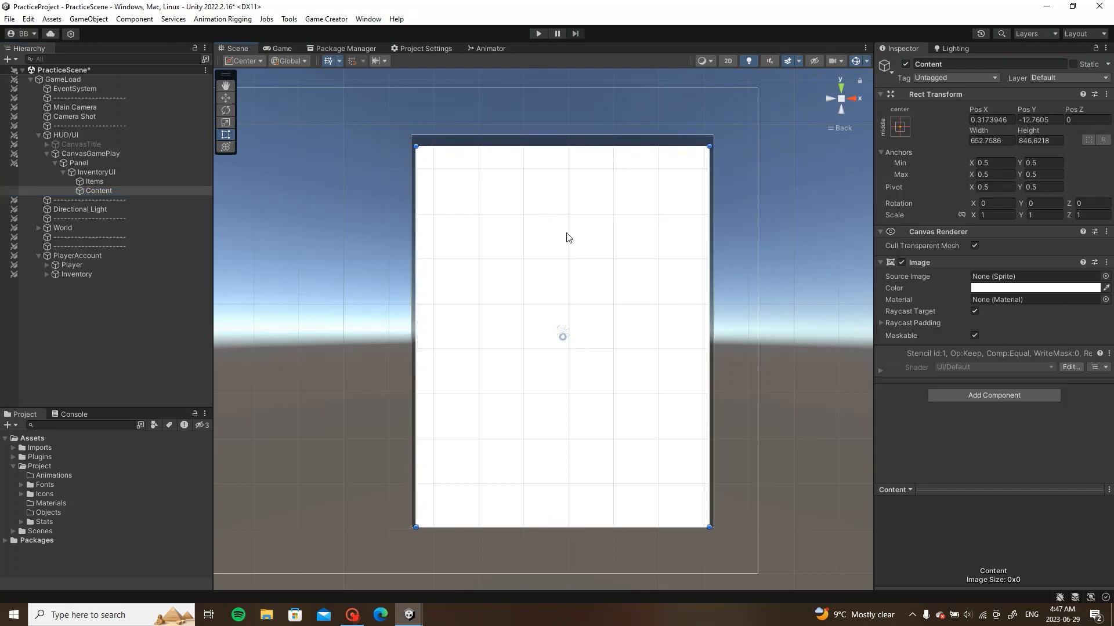
key(ctrl+z)
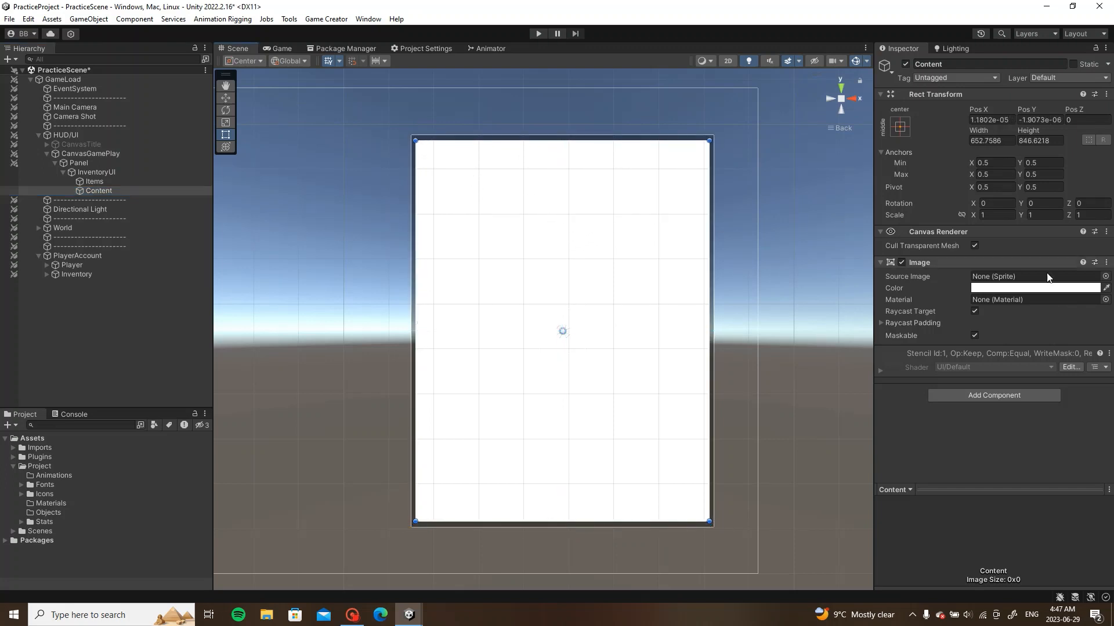
Step: Try black for Content's image colour, restore white and lower its alpha to 94
click(1046, 288)
drag(1038, 360, 992, 467)
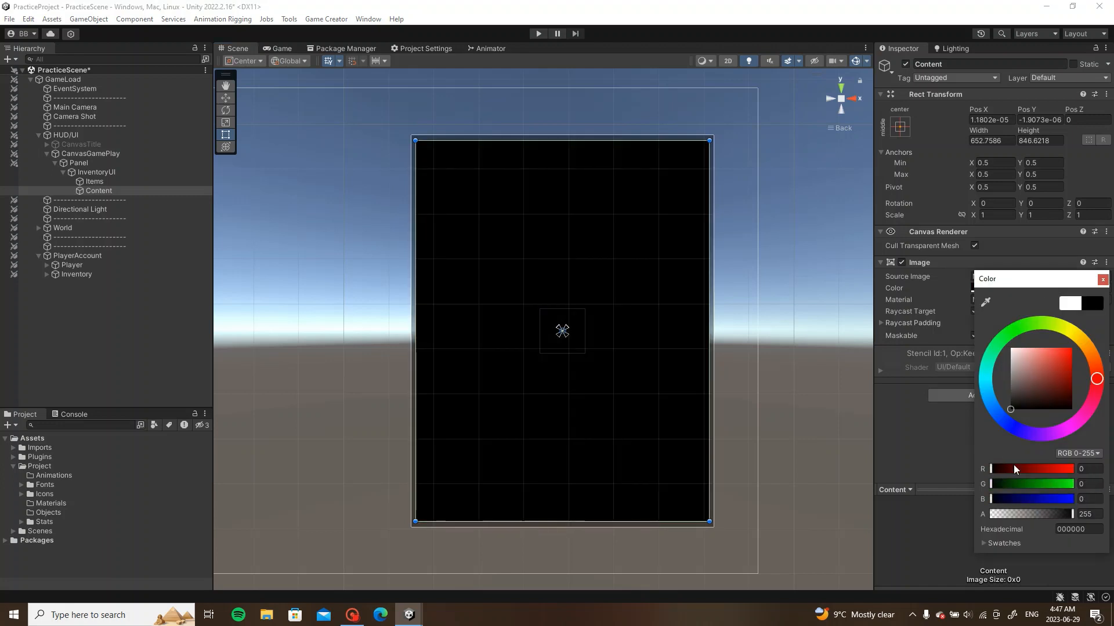
drag(1021, 406, 975, 326)
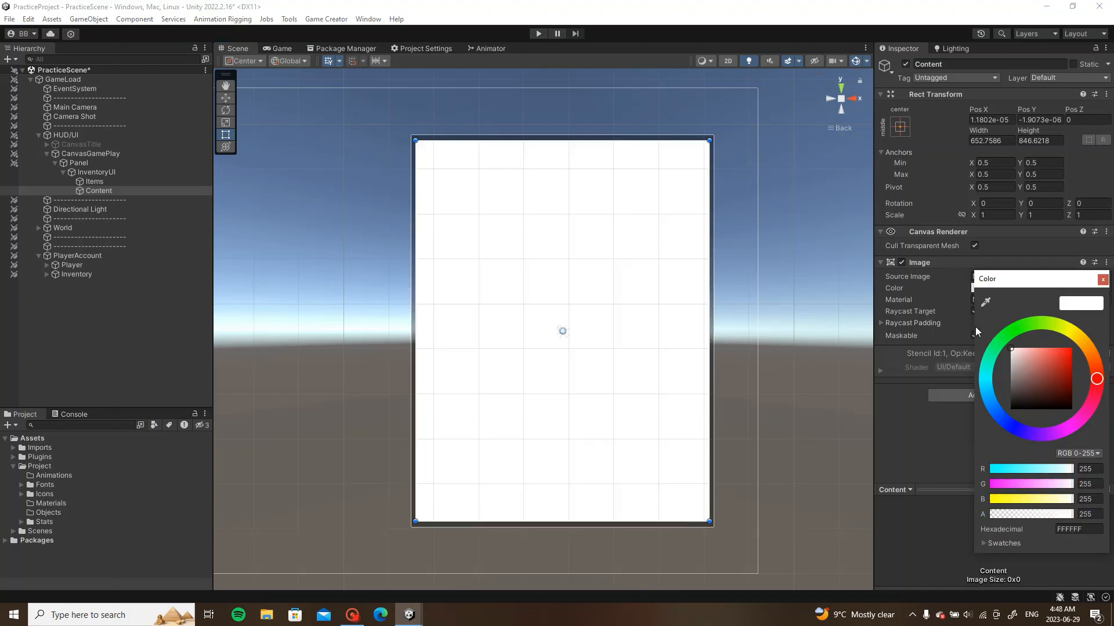
drag(1067, 514, 1021, 517)
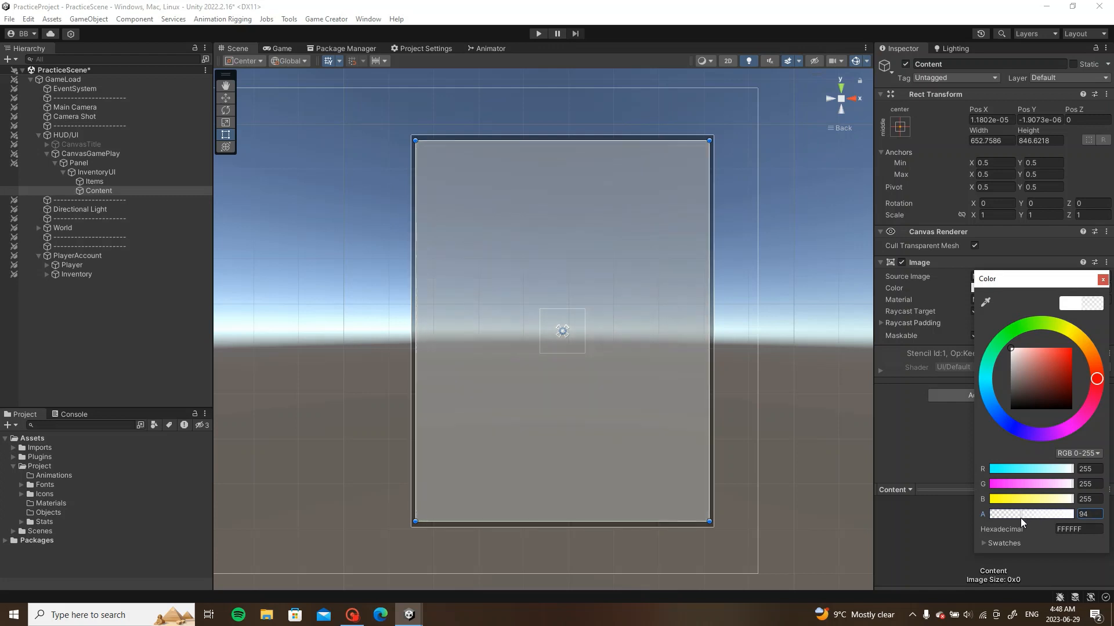
Step: Show the inventory panel in the Game view and save the scene
click(287, 48)
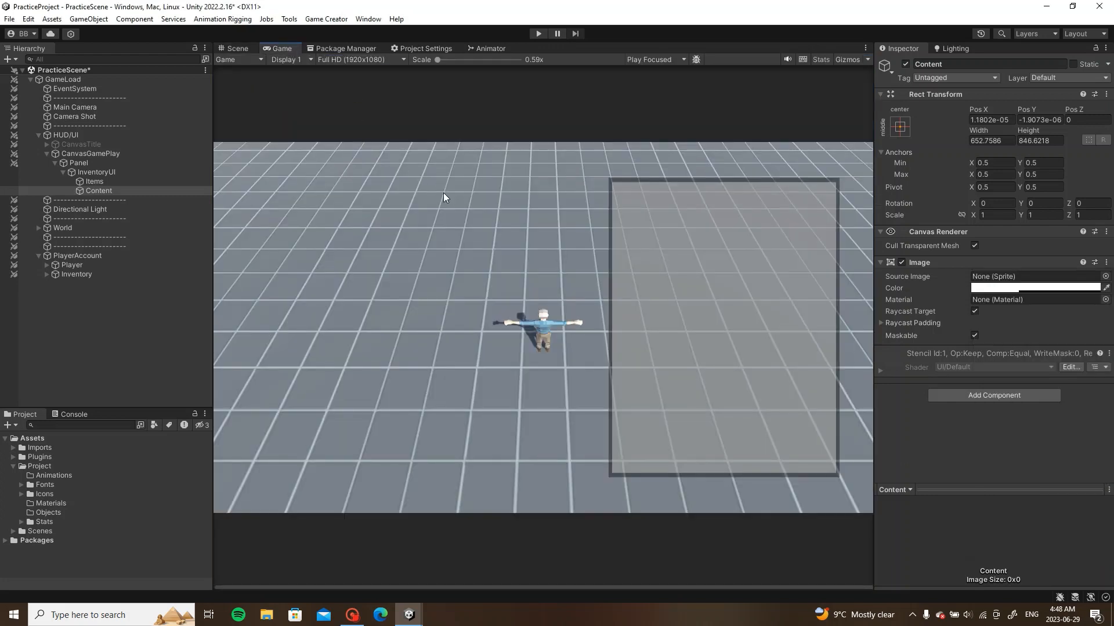
key(ctrl+s)
click(131, 171)
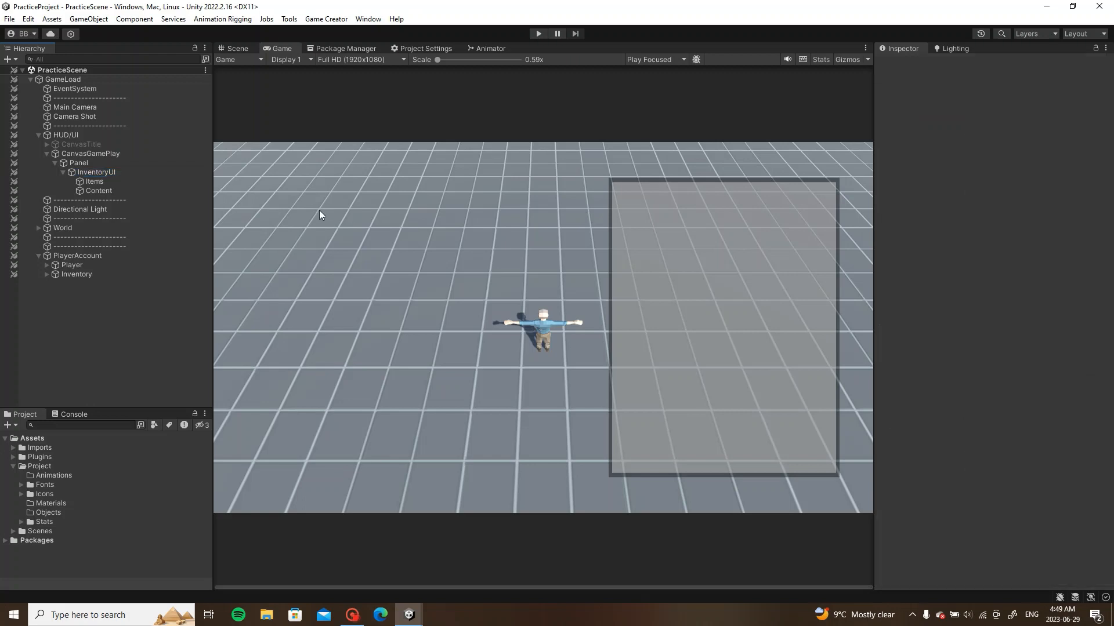
Step: Add a Grid Layout Group component to Content
click(98, 191)
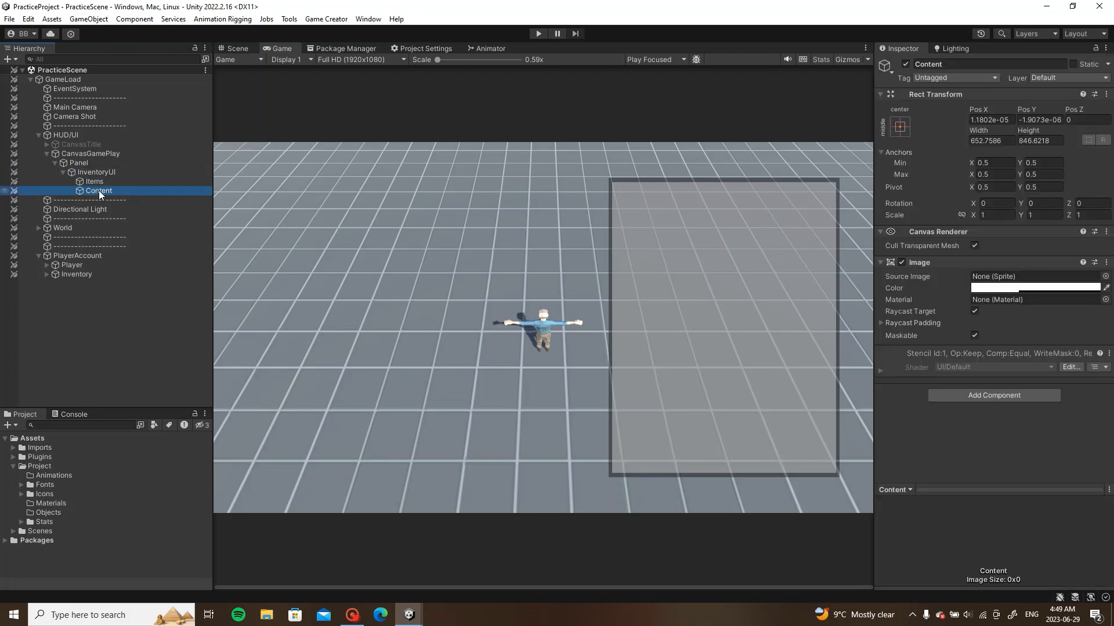
click(1013, 398)
text(gri)
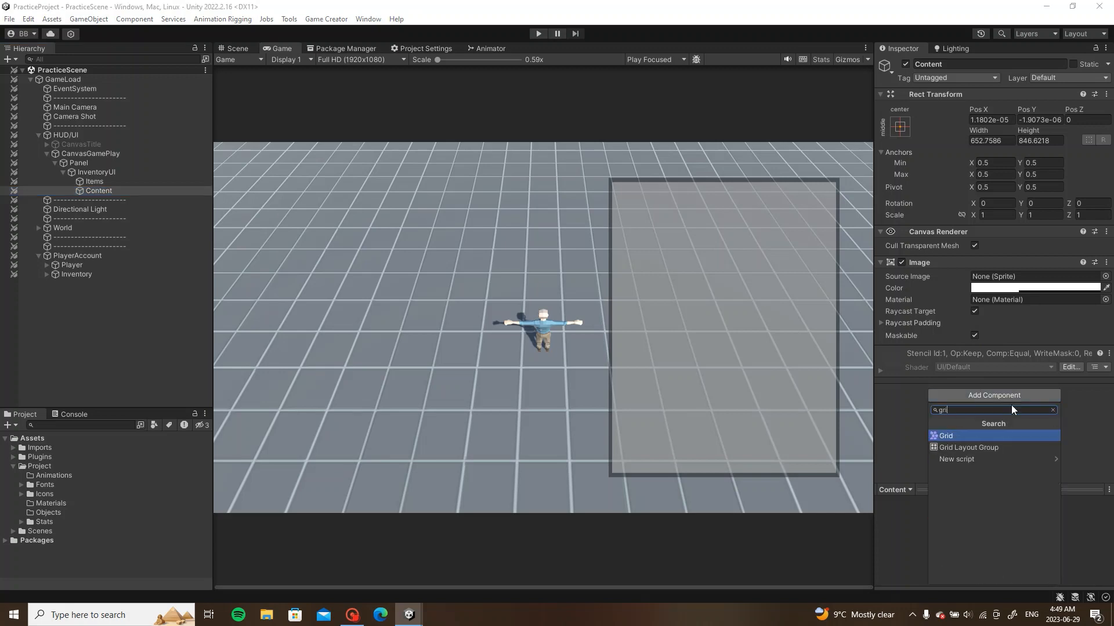
click(993, 445)
scroll(951, 368, down, 1)
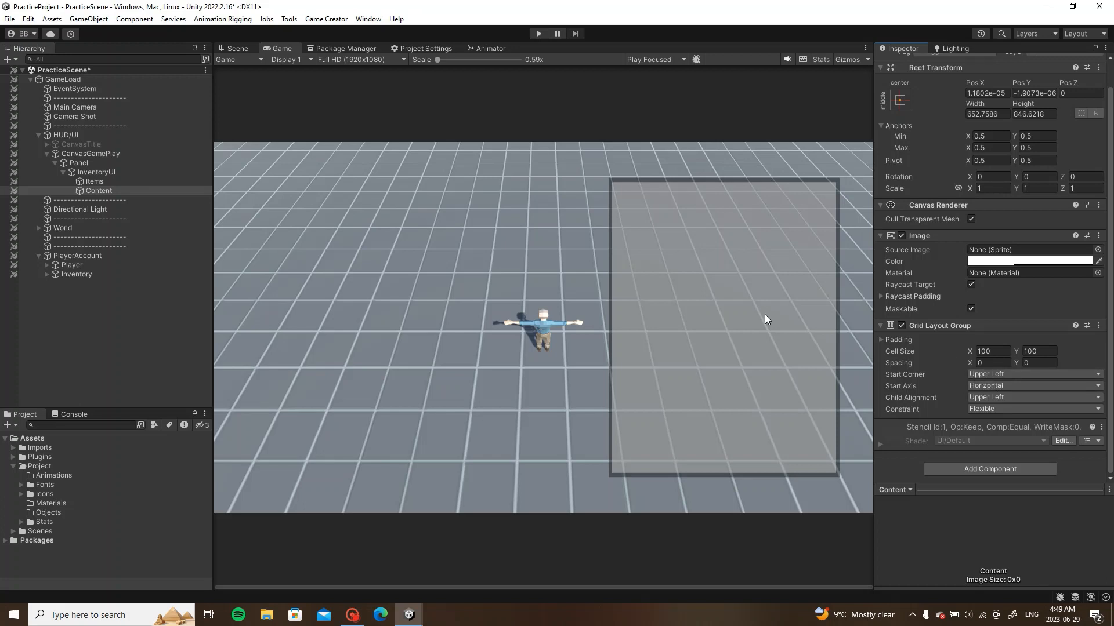
Step: Create a UI Image as a child of Content, keeping its default name
right_click(114, 190)
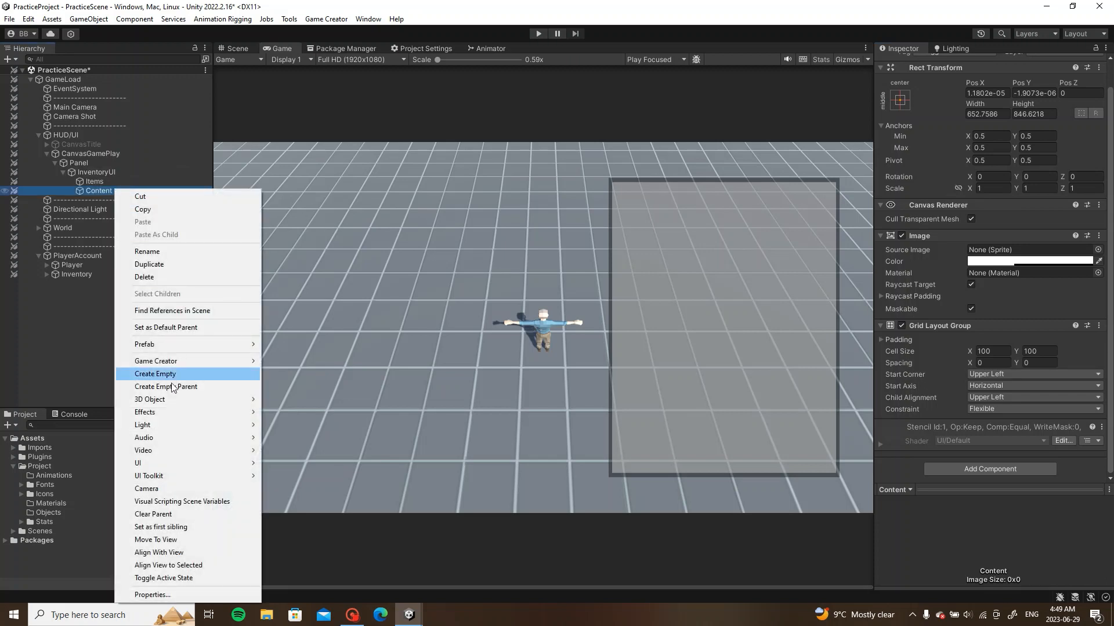
mouse_move(168, 461)
click(319, 280)
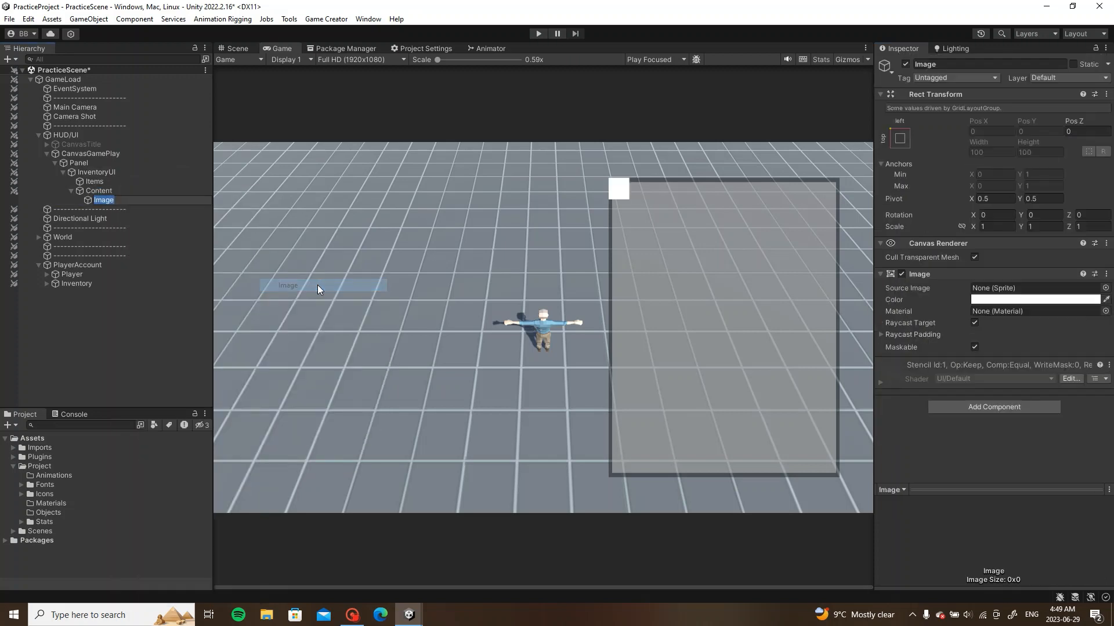
click(145, 307)
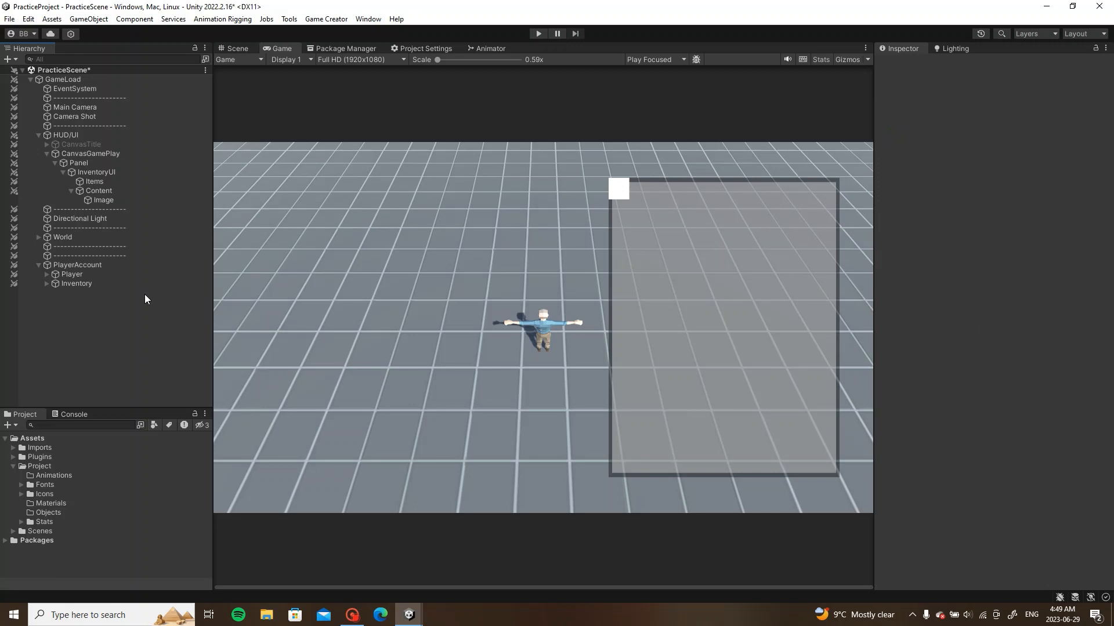
Step: Set the left, top and right padding of Content's Grid Layout Group to 25 each
click(133, 201)
click(133, 193)
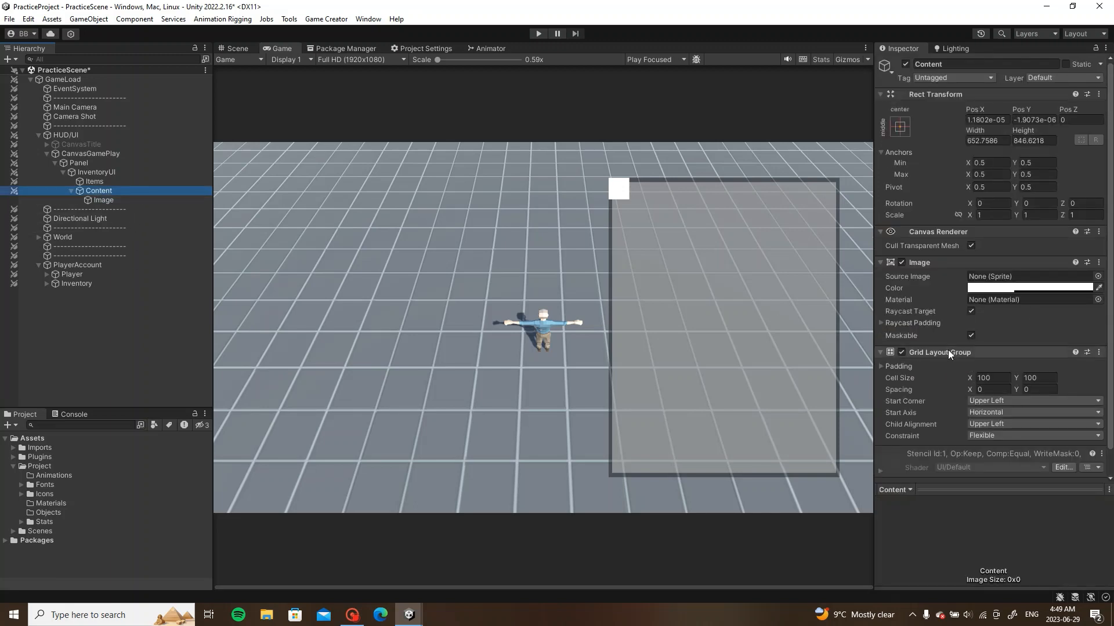
scroll(956, 387, down, 1)
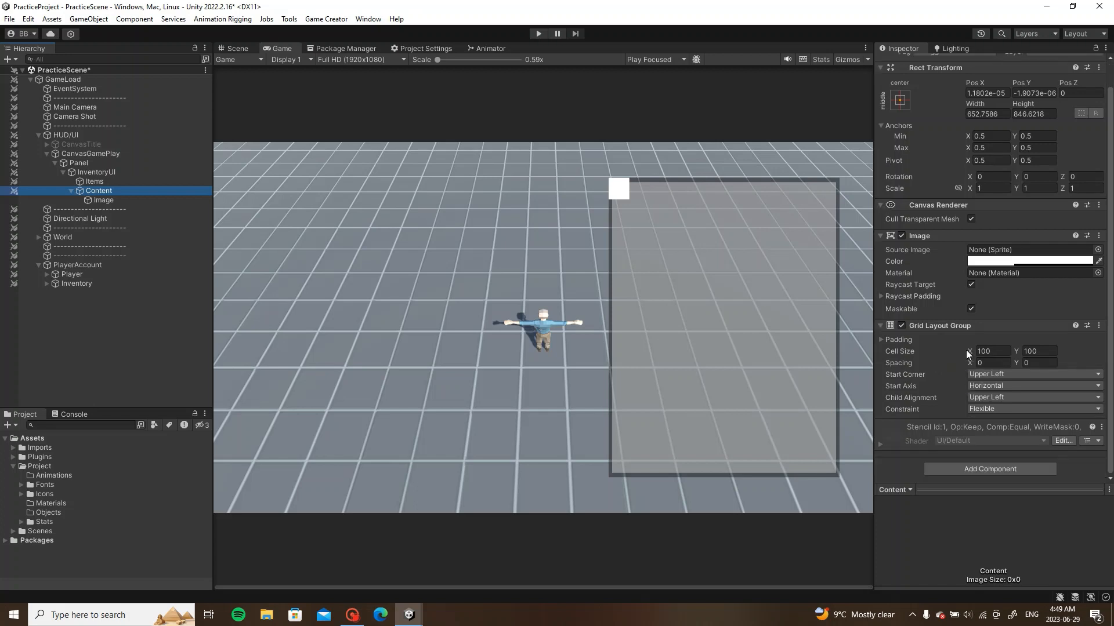
click(881, 341)
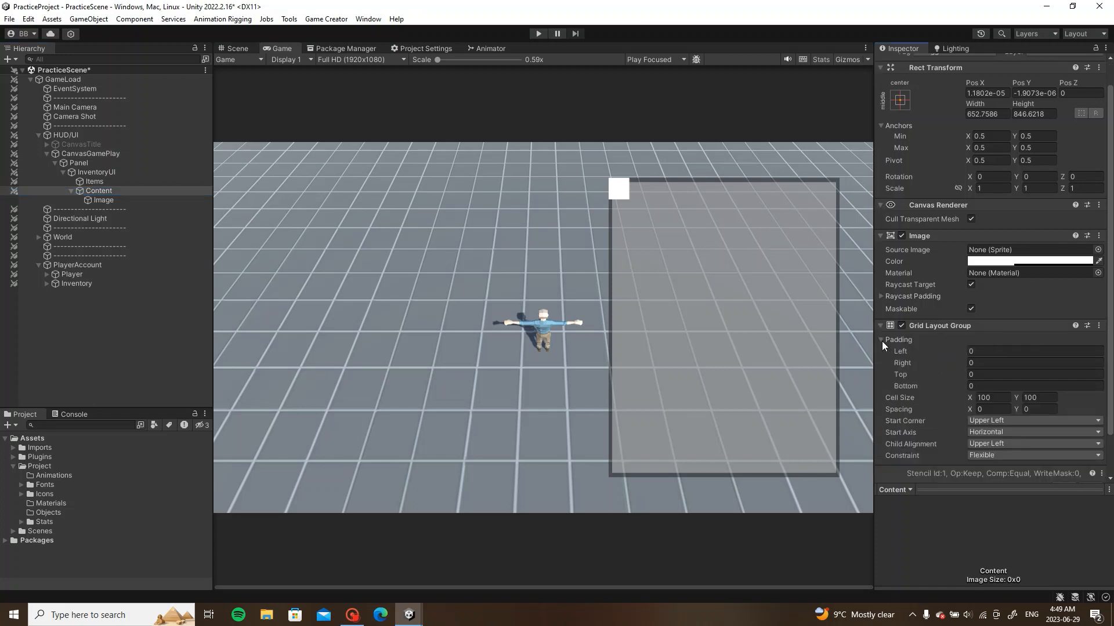
click(966, 350)
text(26)
key(BackSpace)
text(5)
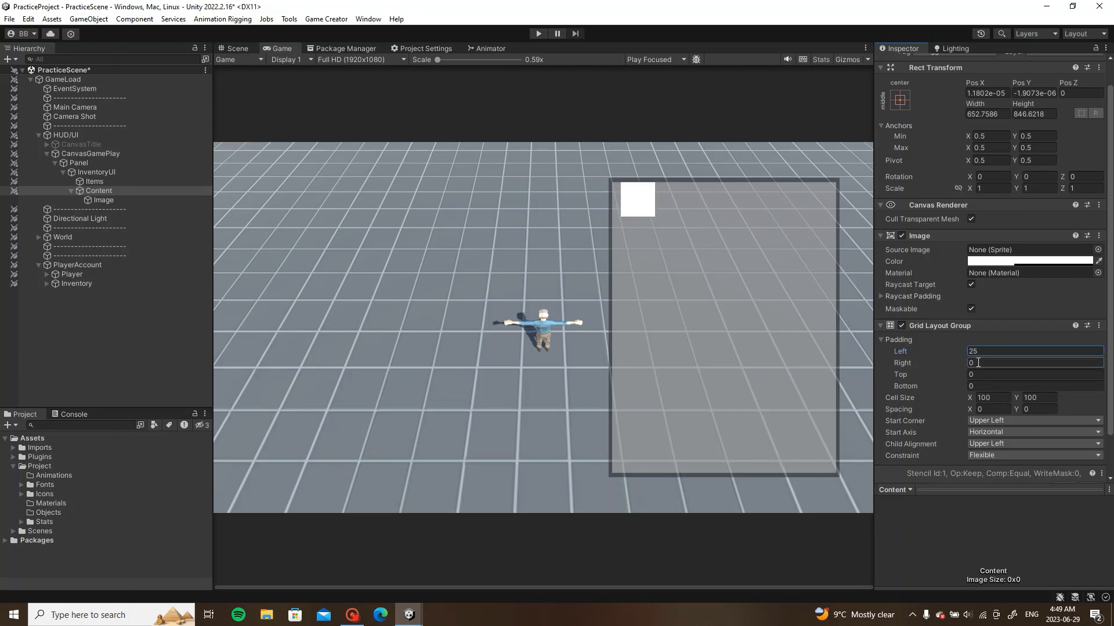
drag(982, 373, 951, 373)
text(25)
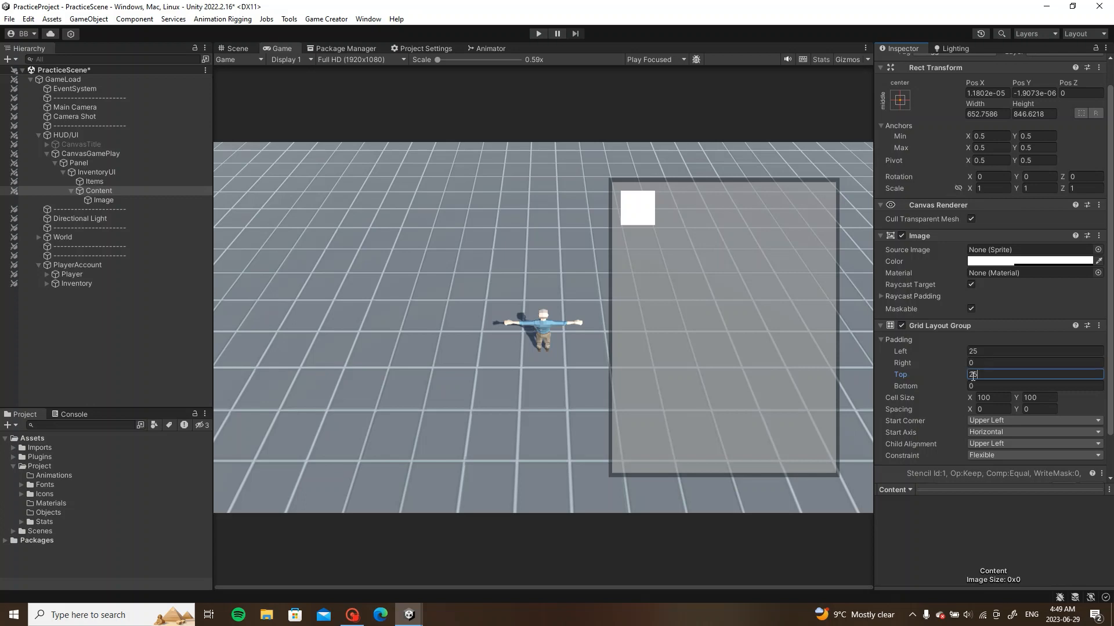
click(976, 364)
text(25)
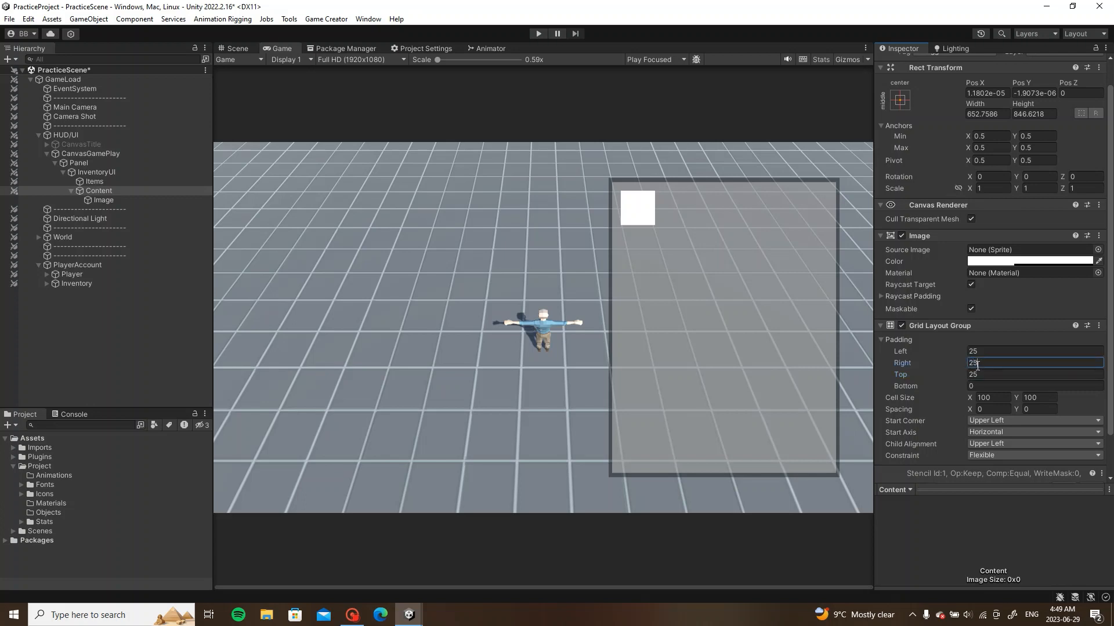
Step: Set the bottom padding of Content's Grid Layout Group to 25
click(979, 386)
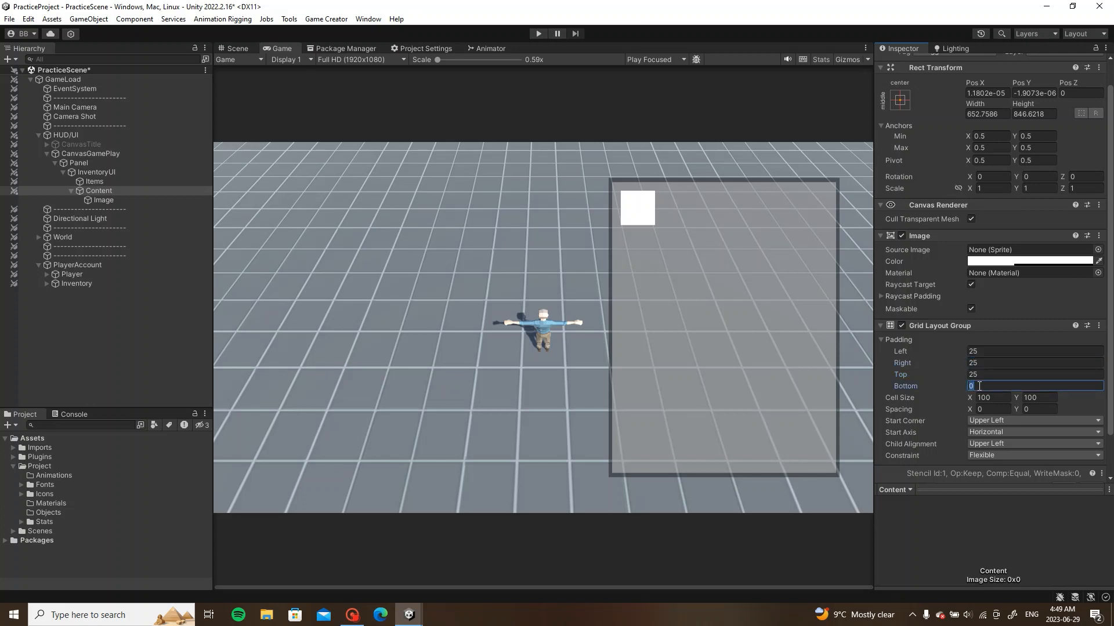
text(25)
Step: Duplicate the Image inside Content twice to get three images in the grid's first row
click(104, 200)
key(ctrl+d)
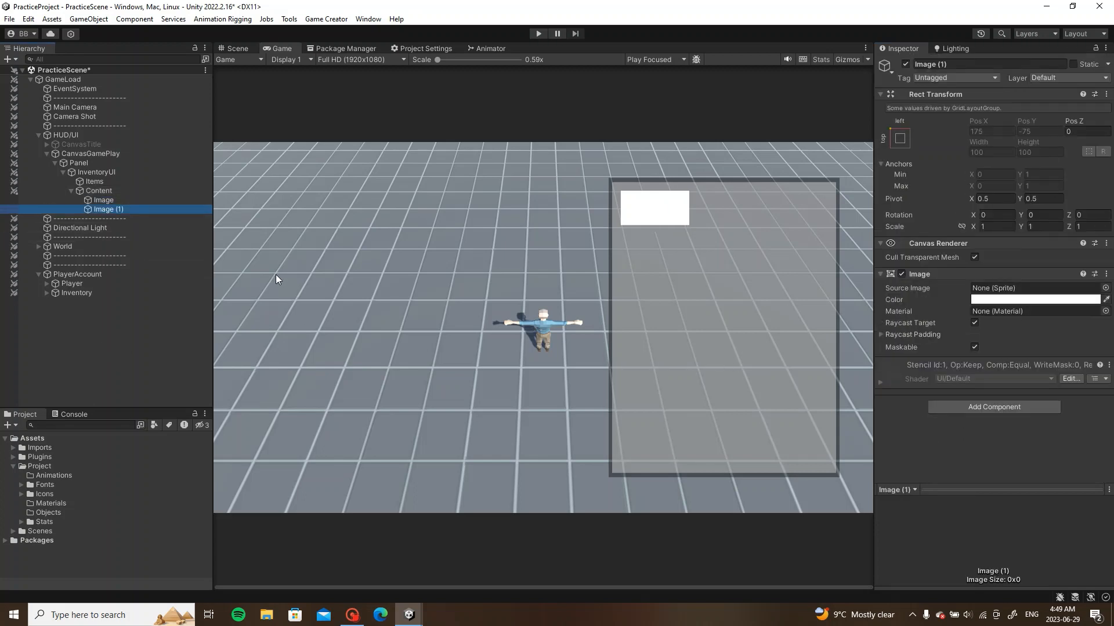
key(ctrl+d)
Step: Set the X and Y spacing of Content's Grid Layout Group to 25 each
click(124, 193)
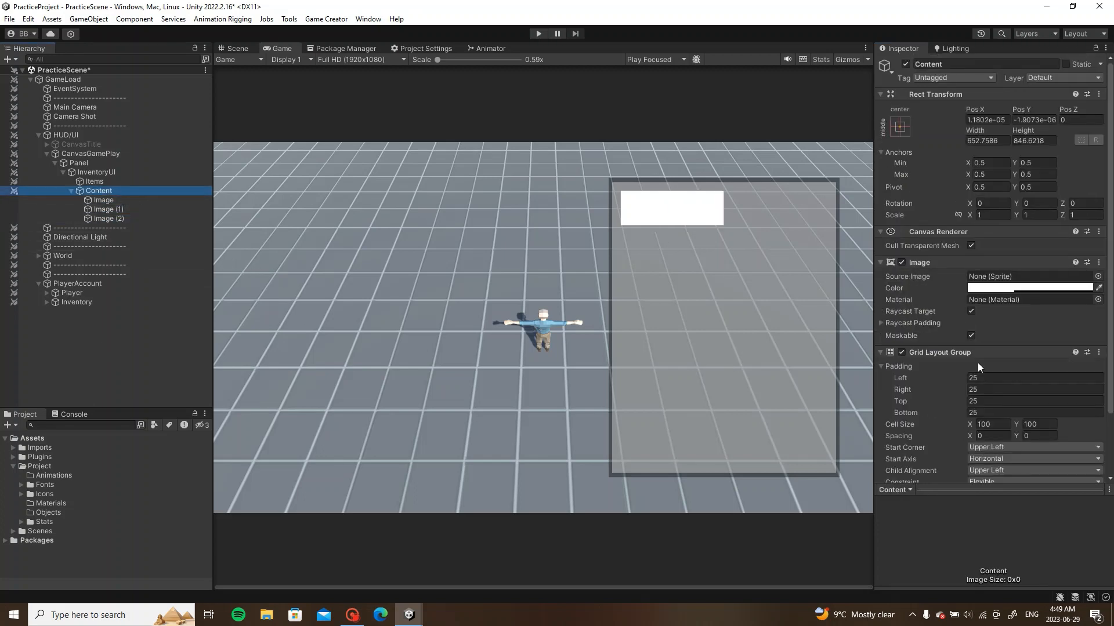
scroll(977, 363, down, 3)
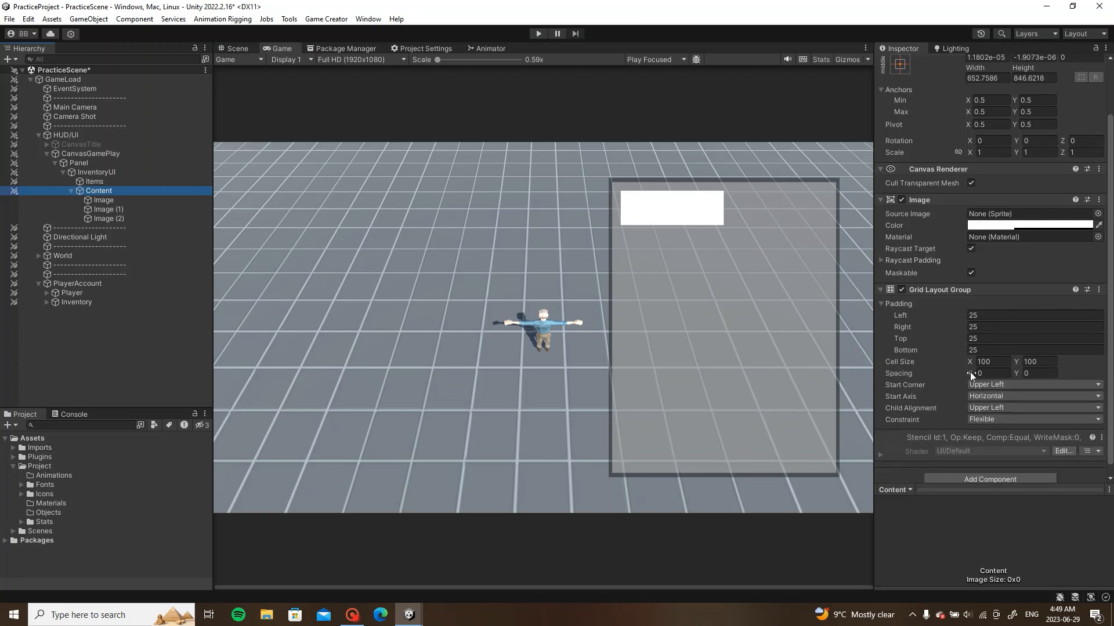
drag(970, 372, 228, 394)
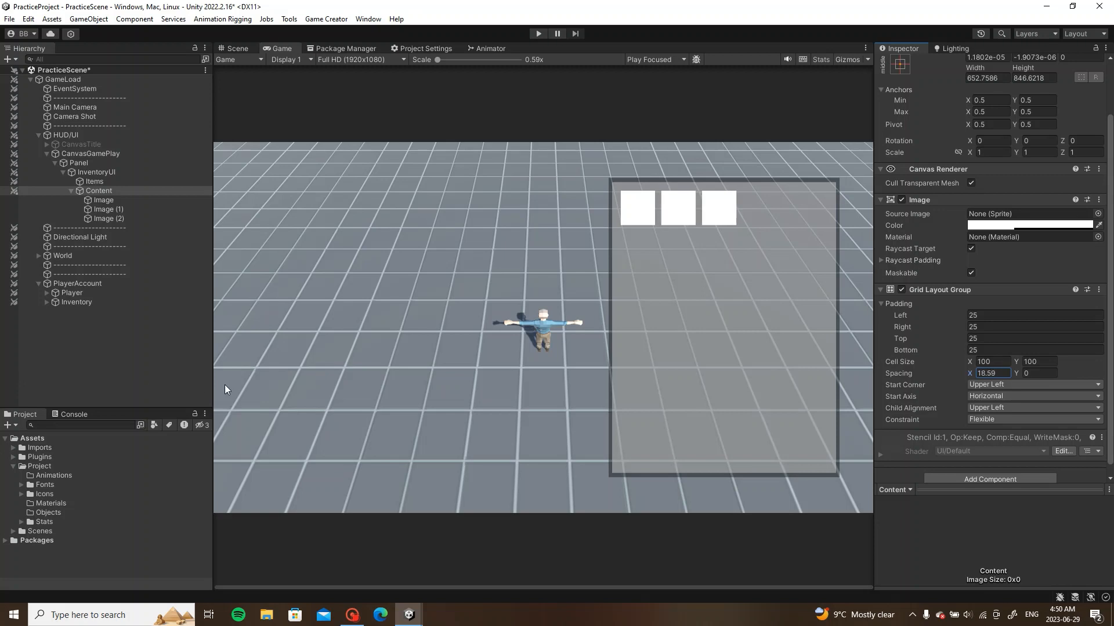
click(986, 373)
text(25)
key(Tab)
text(25)
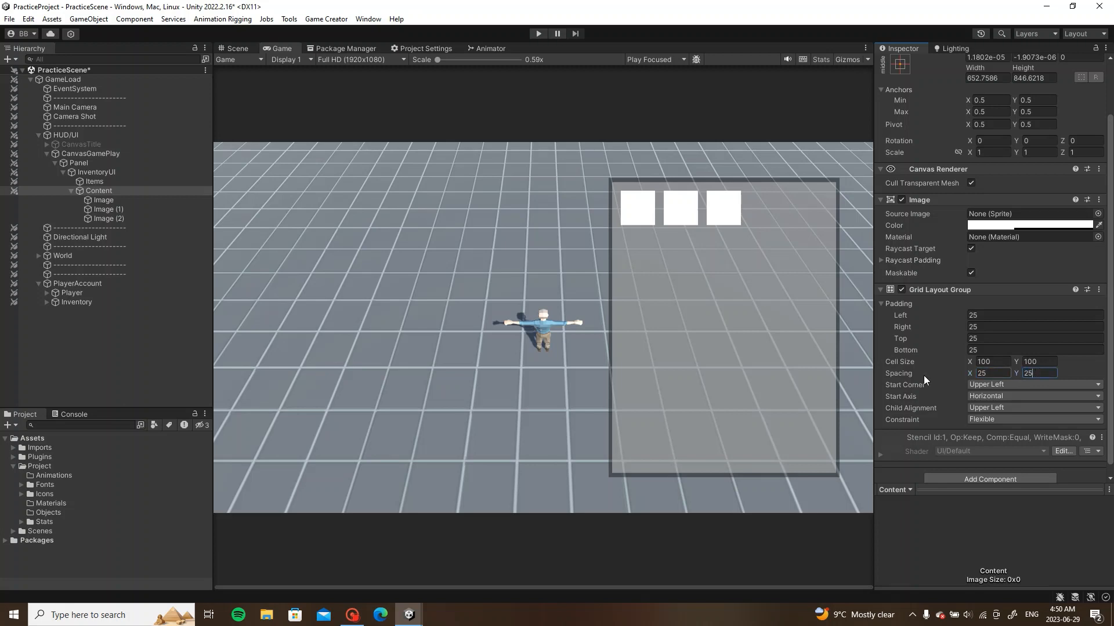
Step: Duplicate Image (2) repeatedly until the grid holds 30 images in six full rows of five, undoing the extra copy
click(120, 218)
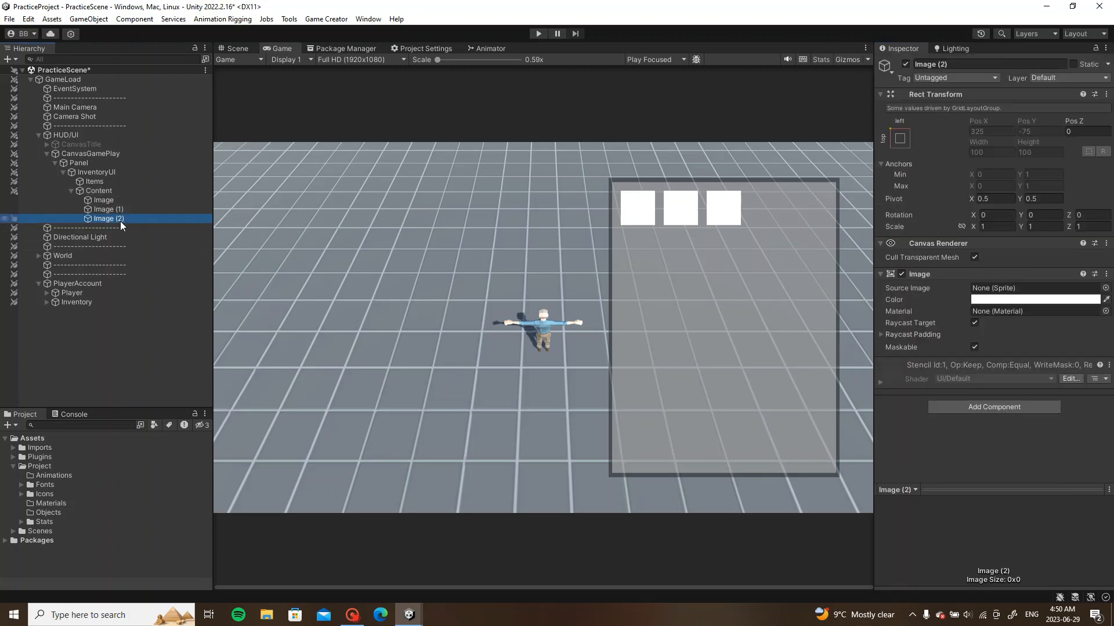
key(ctrl+d)
key(ctrl+d)
key(ctrl+d)
key(ctrl+d)
key(ctrl+d)
key(ctrl+d)
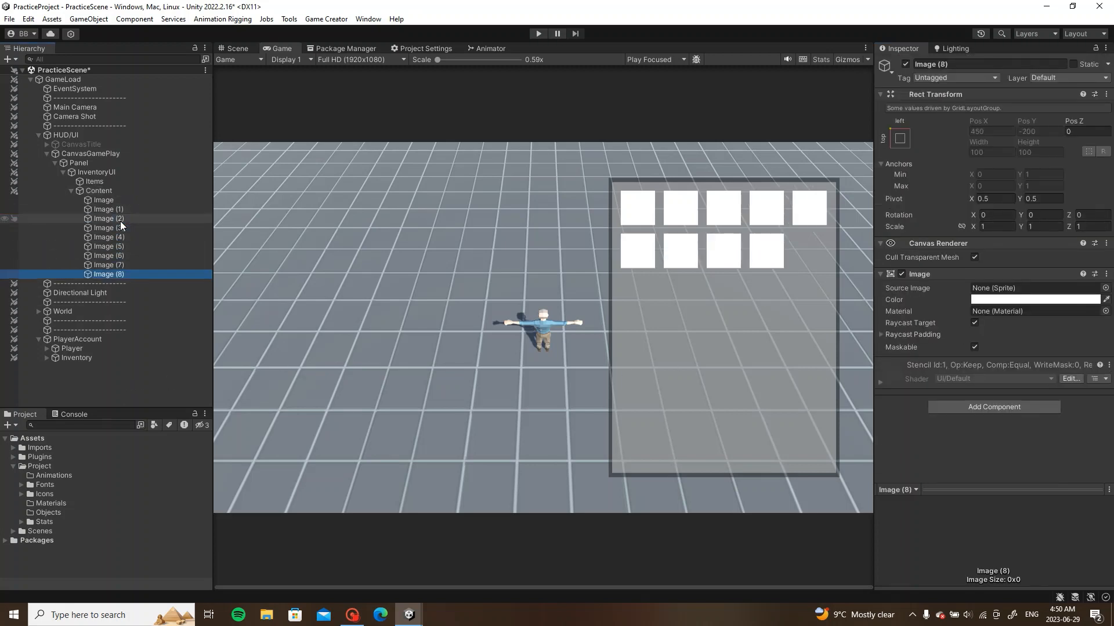
key(ctrl+d)
key(ctrl+d)
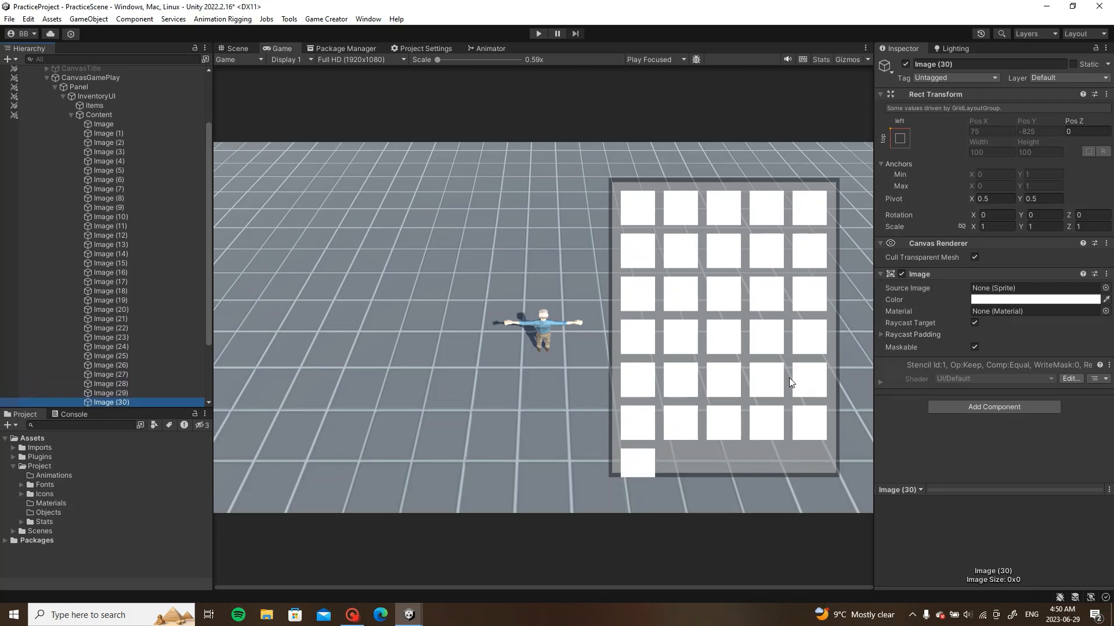
key(ctrl+z)
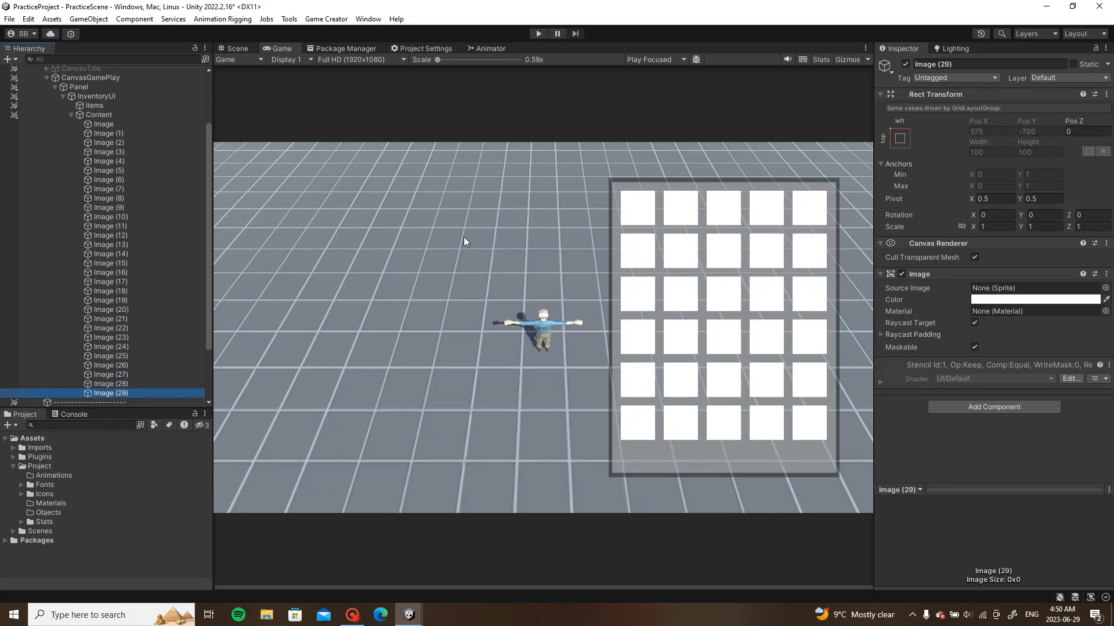
Step: Delete the duplicates Image (1) through Image (29) from Content, keeping only the original Image
click(132, 115)
click(130, 132)
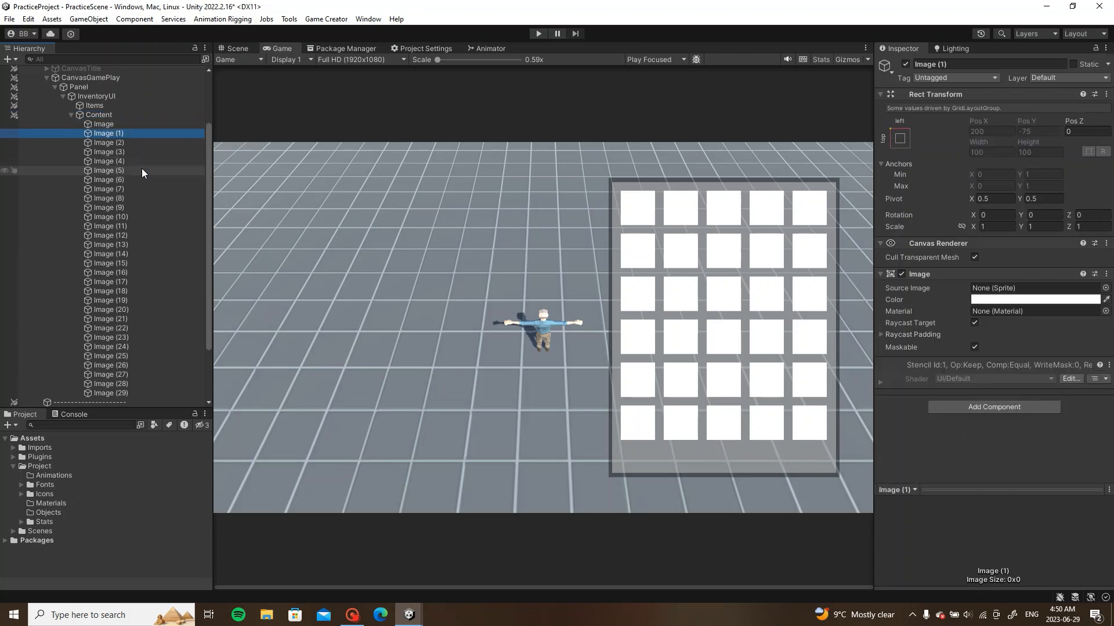
scroll(142, 261, down, 3)
shift+click(142, 322)
scroll(144, 308, up, 5)
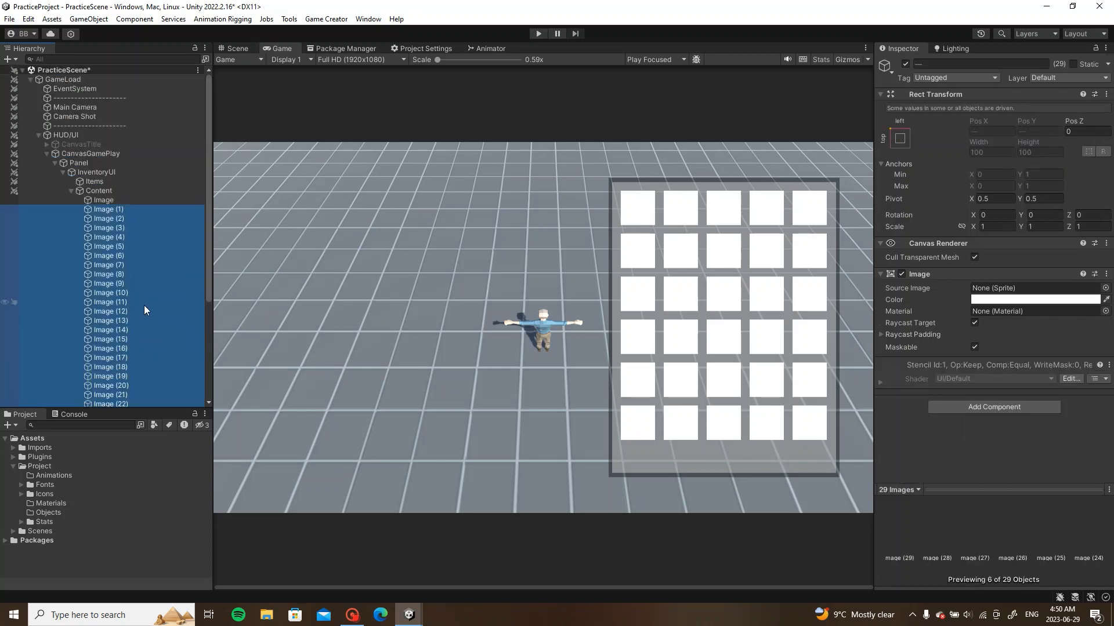
key(Delete)
Step: Rename the Image inside Content to "ItemArmor (1)"
click(113, 199)
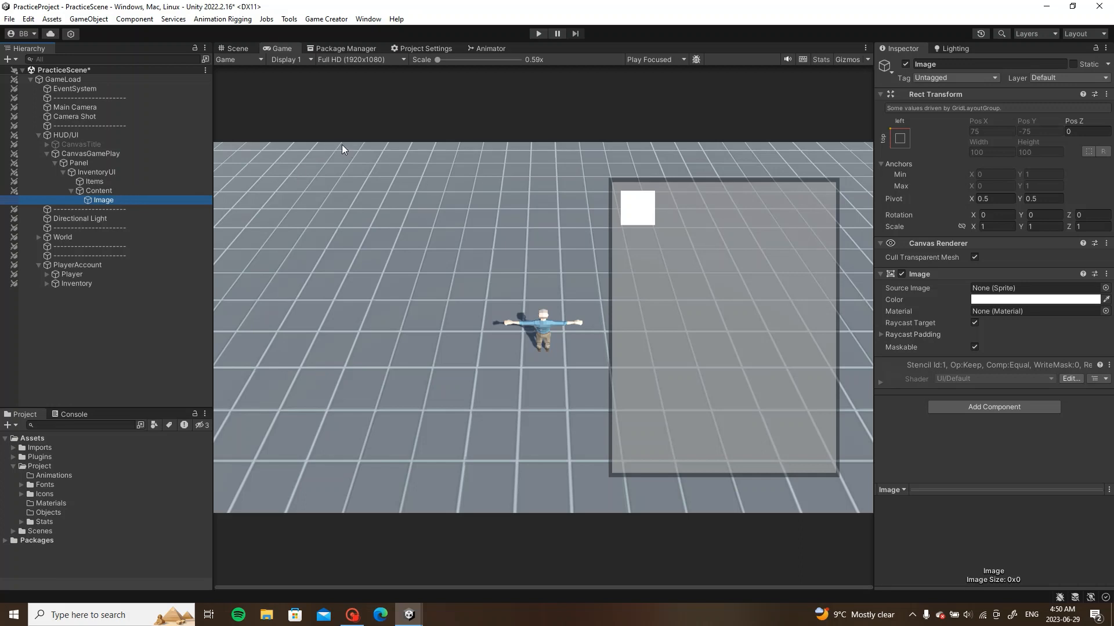
click(968, 64)
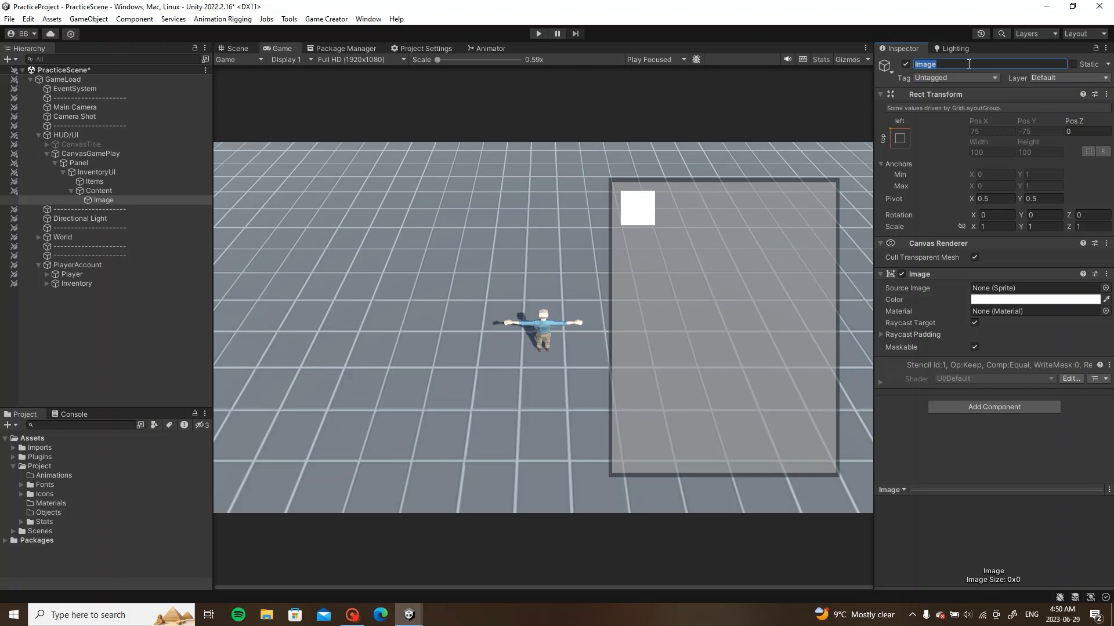
text(ItemArmor (1)
key(Return)
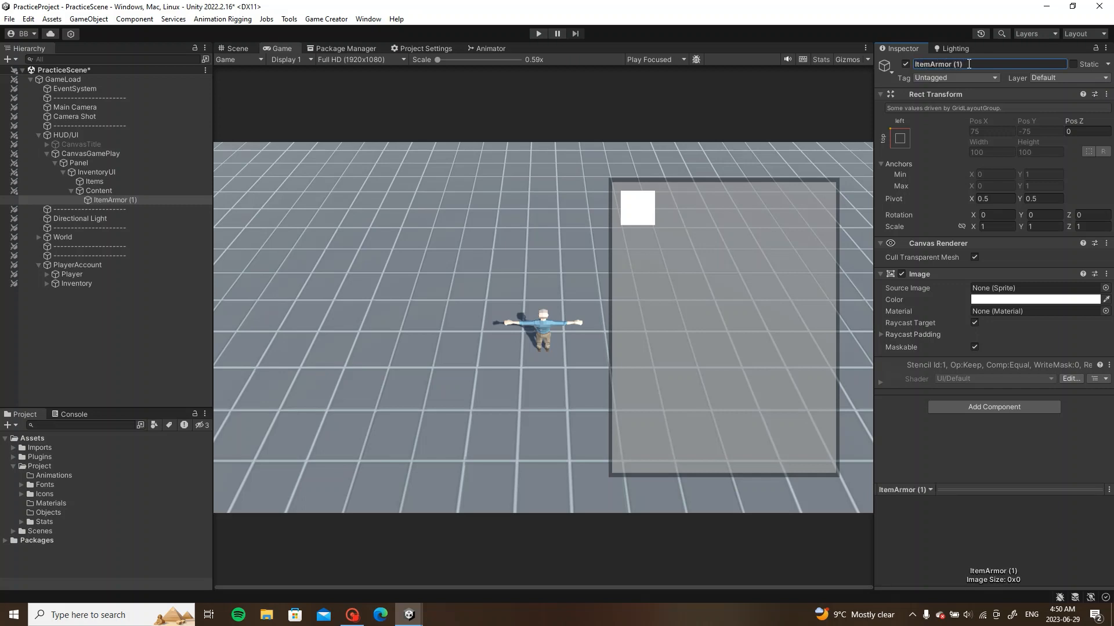
Step: Create an empty child object under Items and name it "OwnedItemArmor (1)"
click(95, 182)
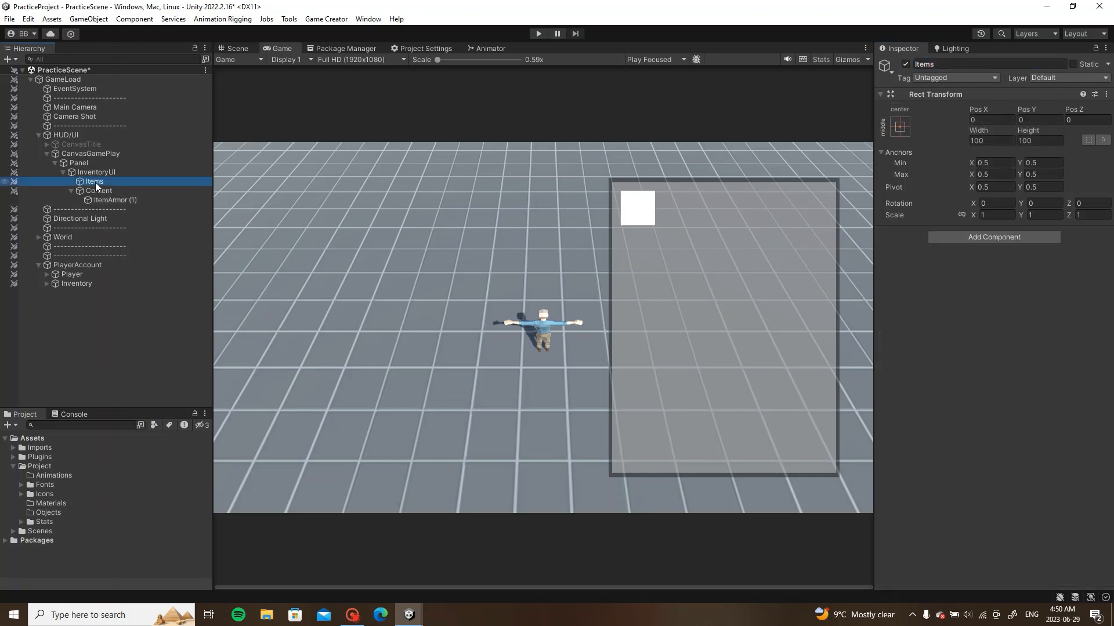
right_click(95, 182)
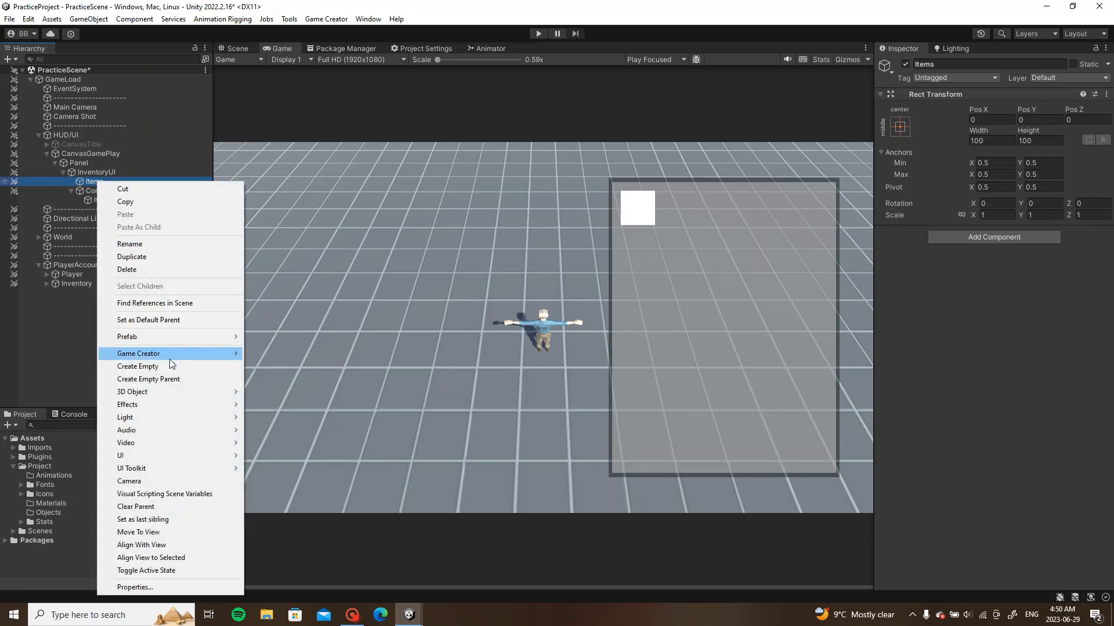
click(170, 366)
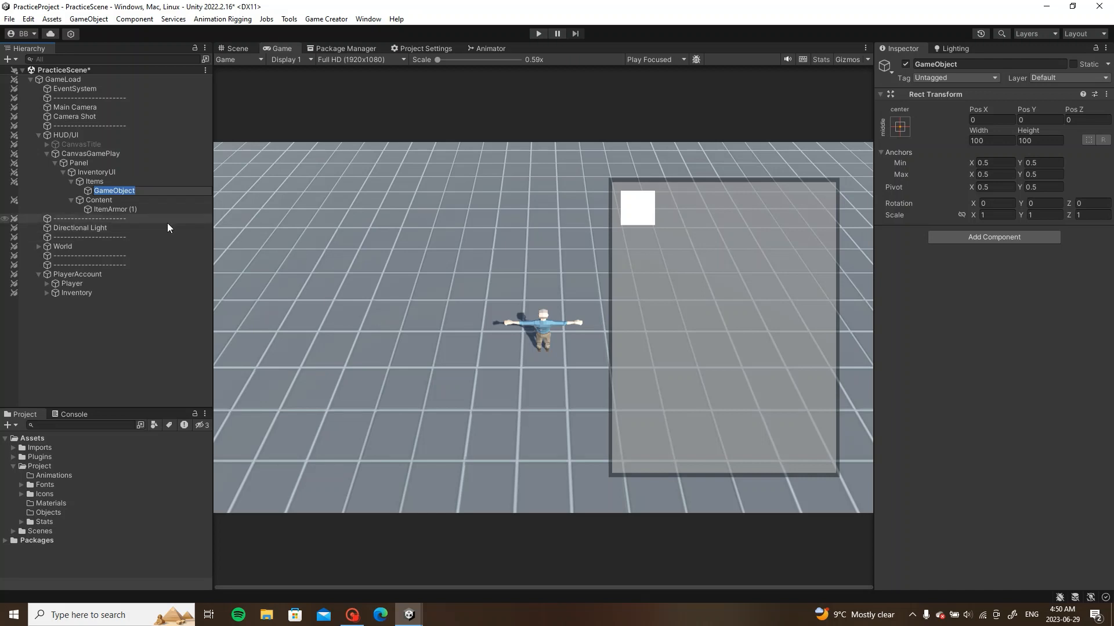
text(OwnedItemArmor (1))
key(Return)
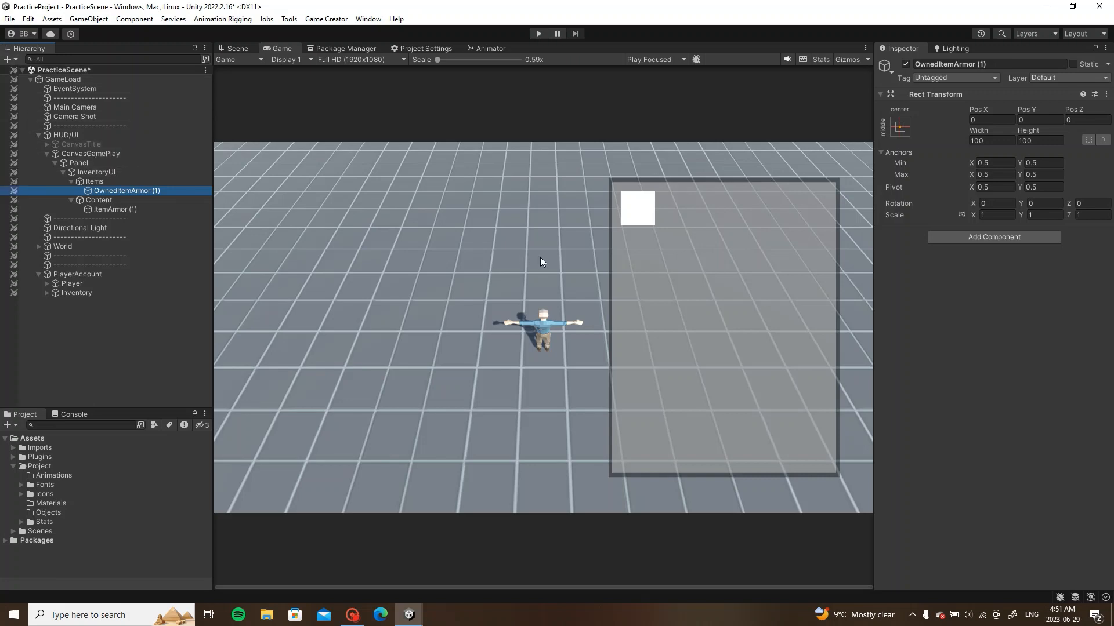
Step: Add a Trigger component to OwnedItemArmor (1) and set its event to On Enable
click(973, 239)
text(trig)
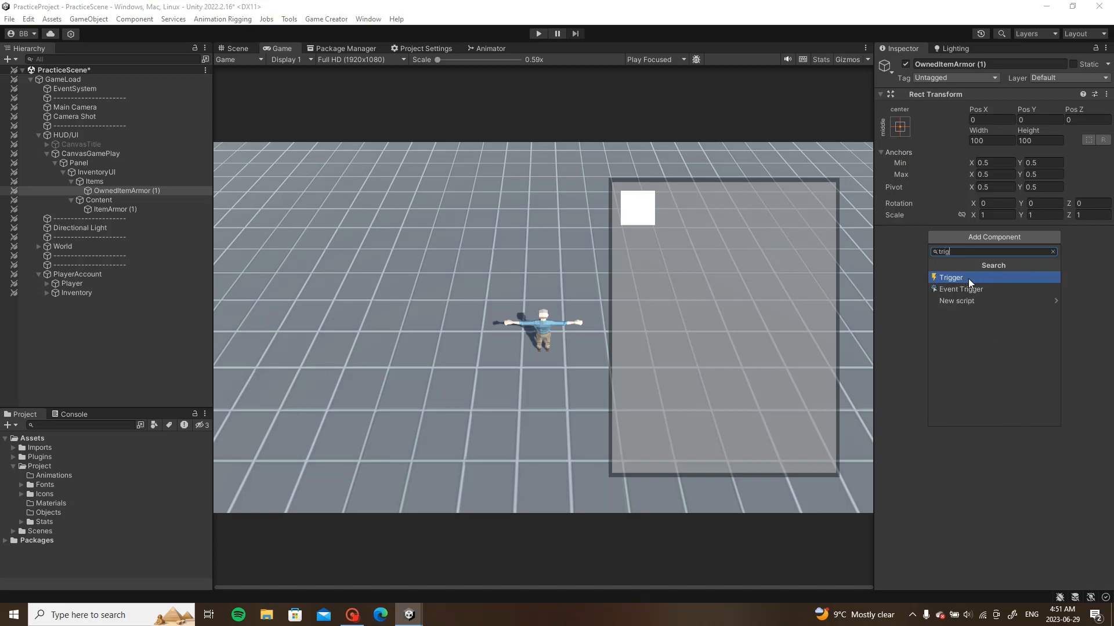
click(969, 277)
click(969, 250)
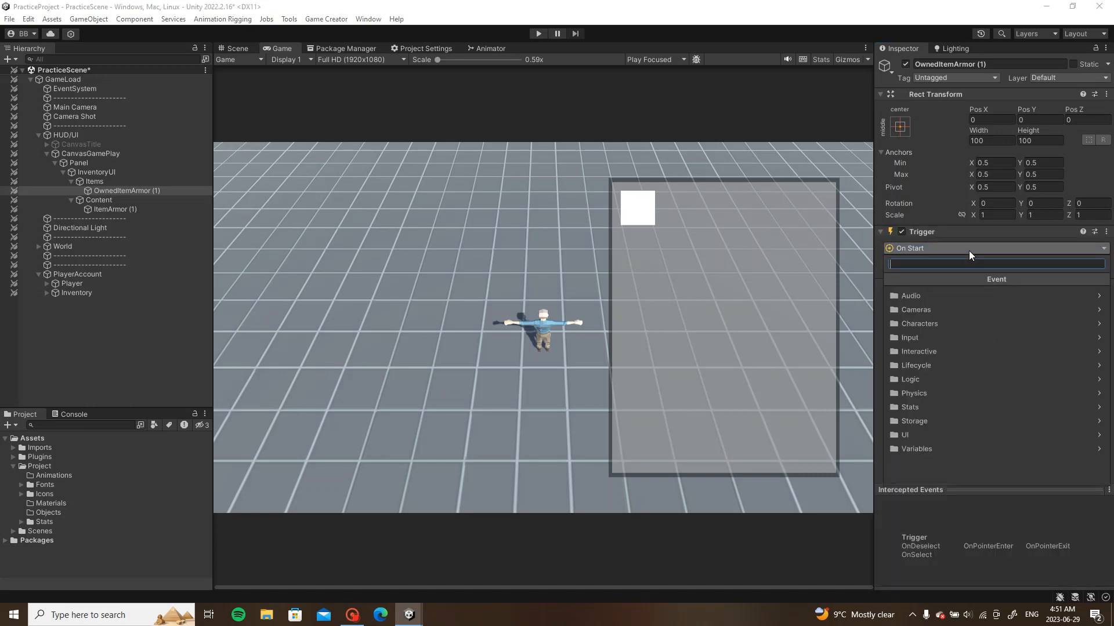
click(916, 365)
click(947, 304)
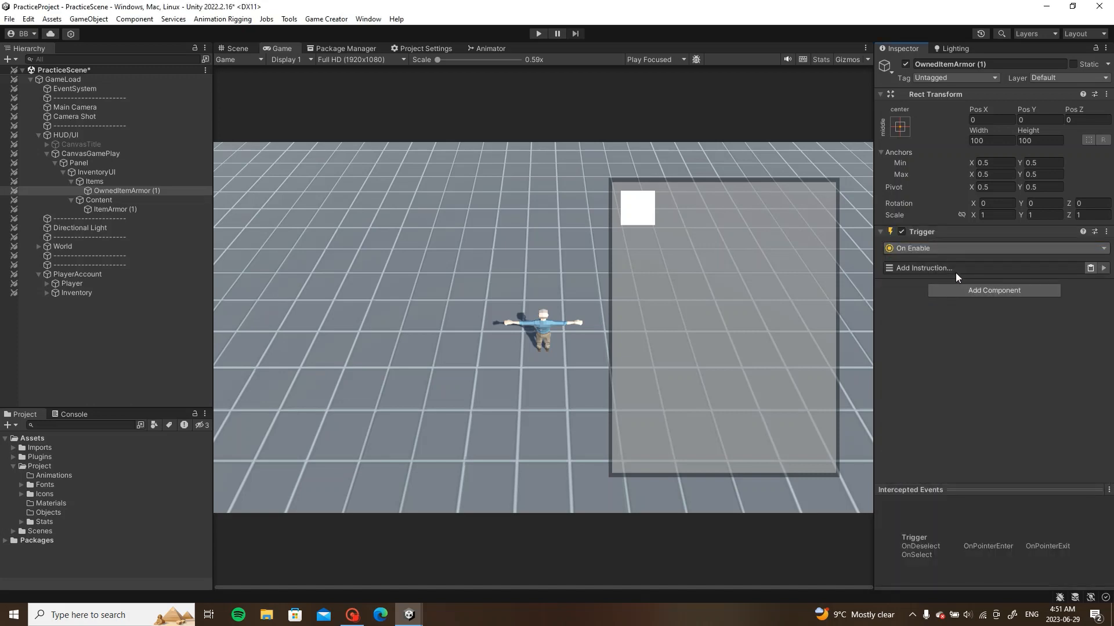
Step: Add a Run Conditions instruction to the Trigger and point it to a new Conditions component on OwnedItemArmor (1) with one branch
click(955, 271)
click(945, 326)
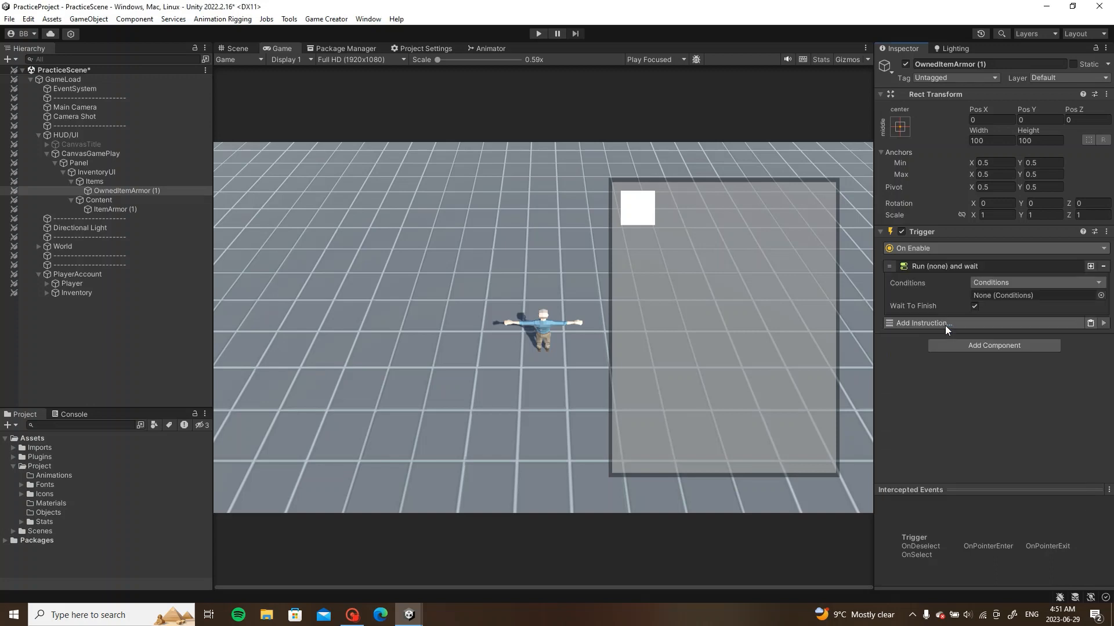
click(992, 345)
text(con)
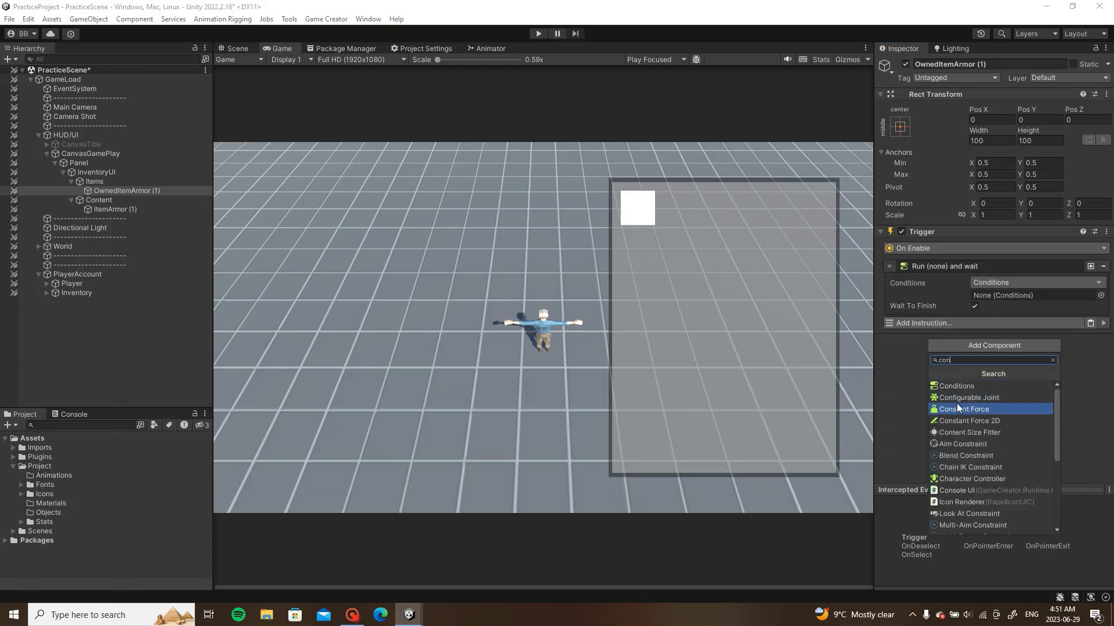
click(962, 387)
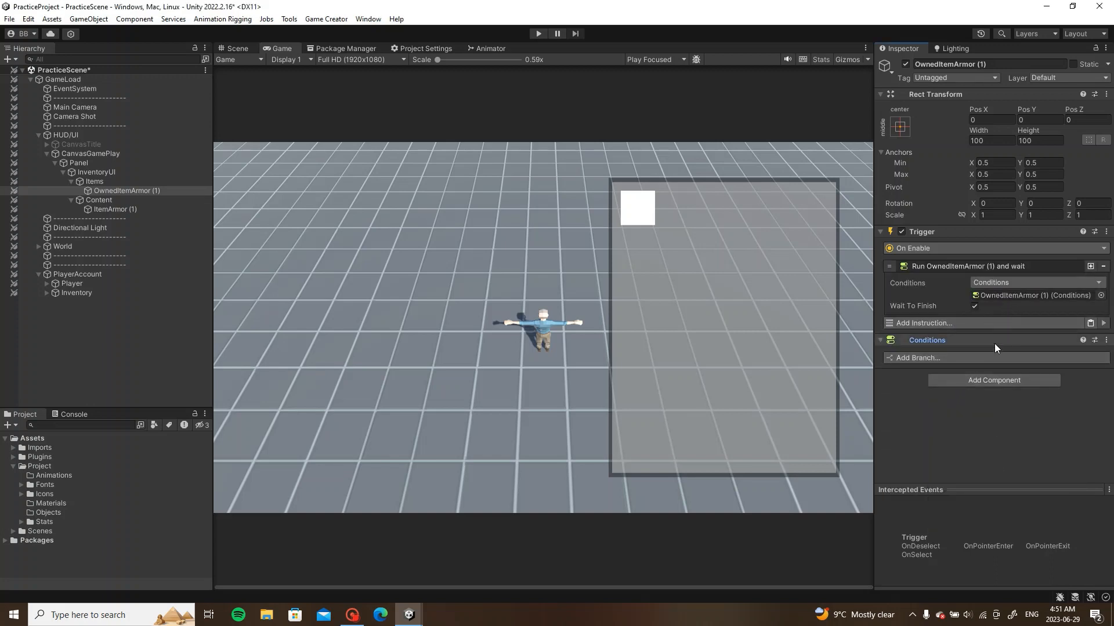
click(984, 356)
click(958, 388)
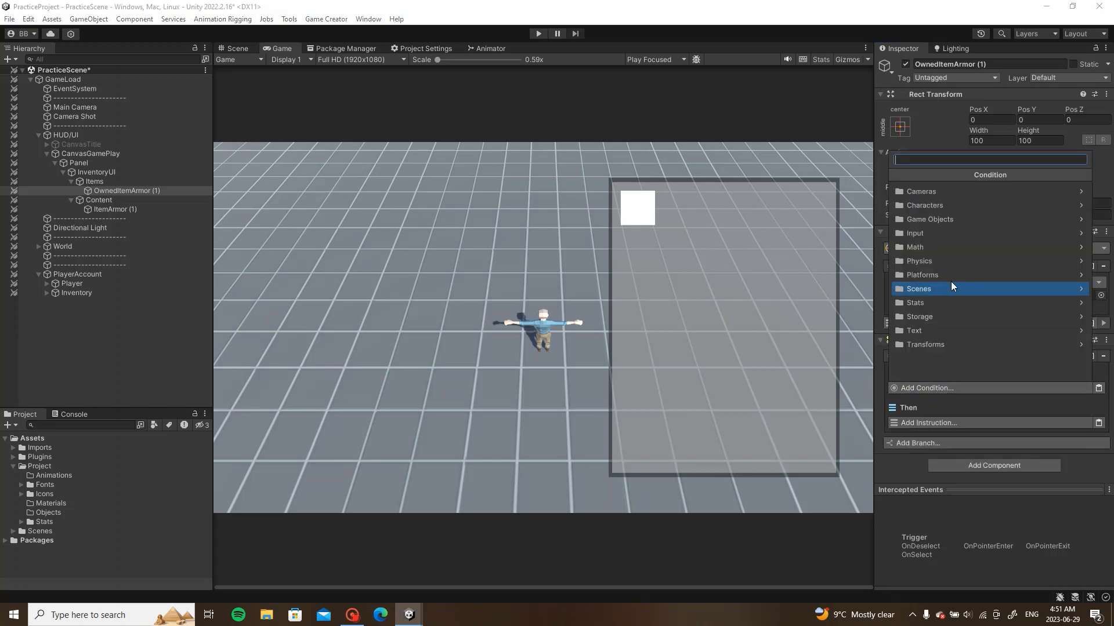
click(969, 219)
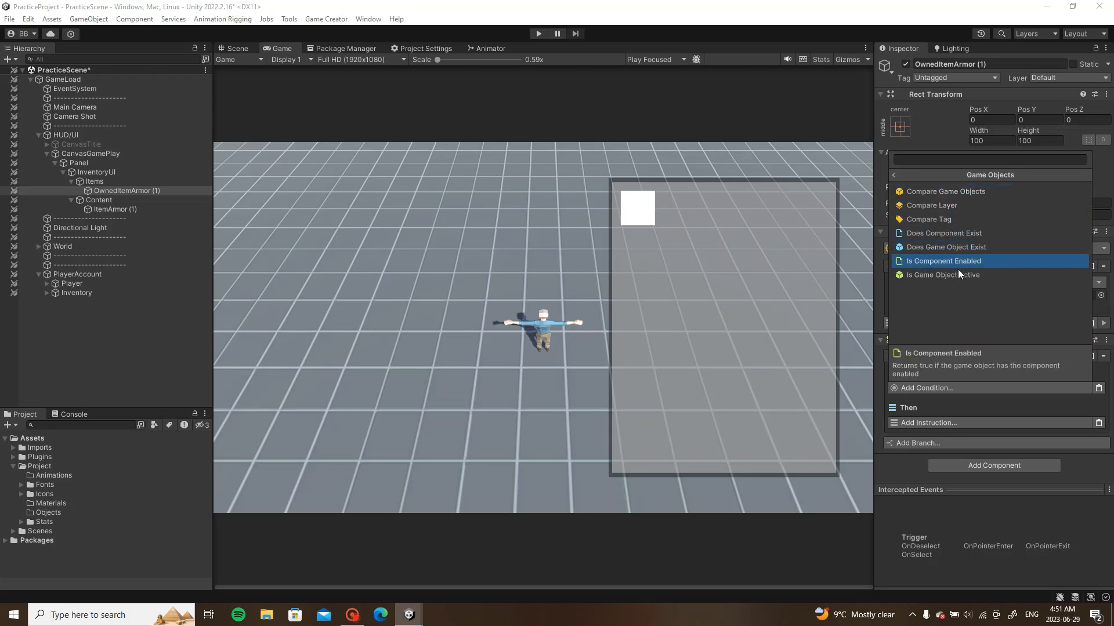
click(894, 174)
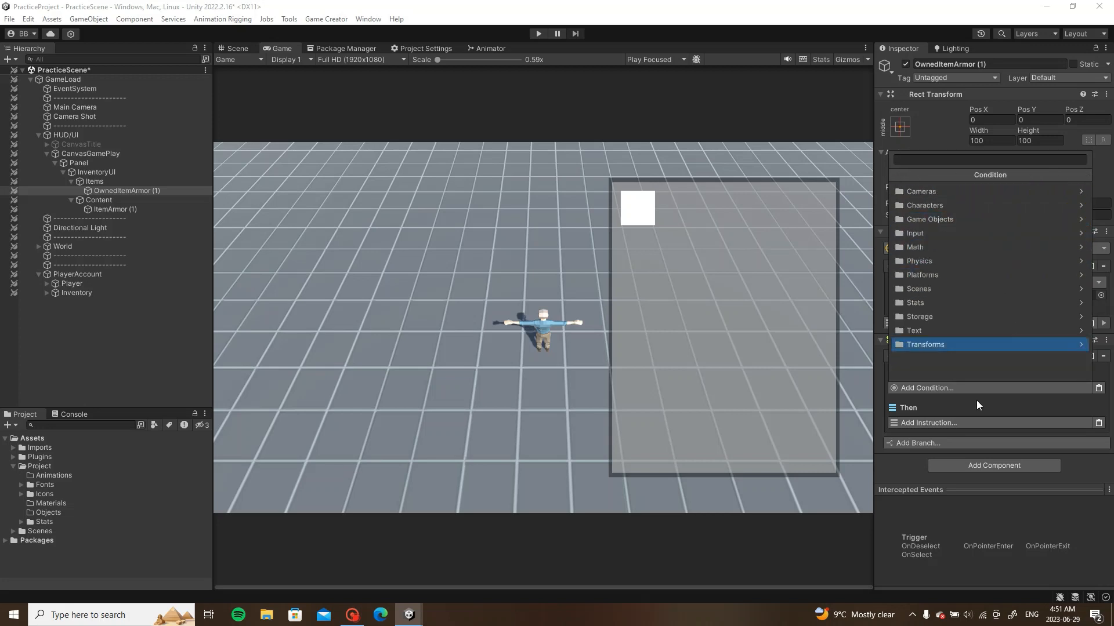
click(1060, 475)
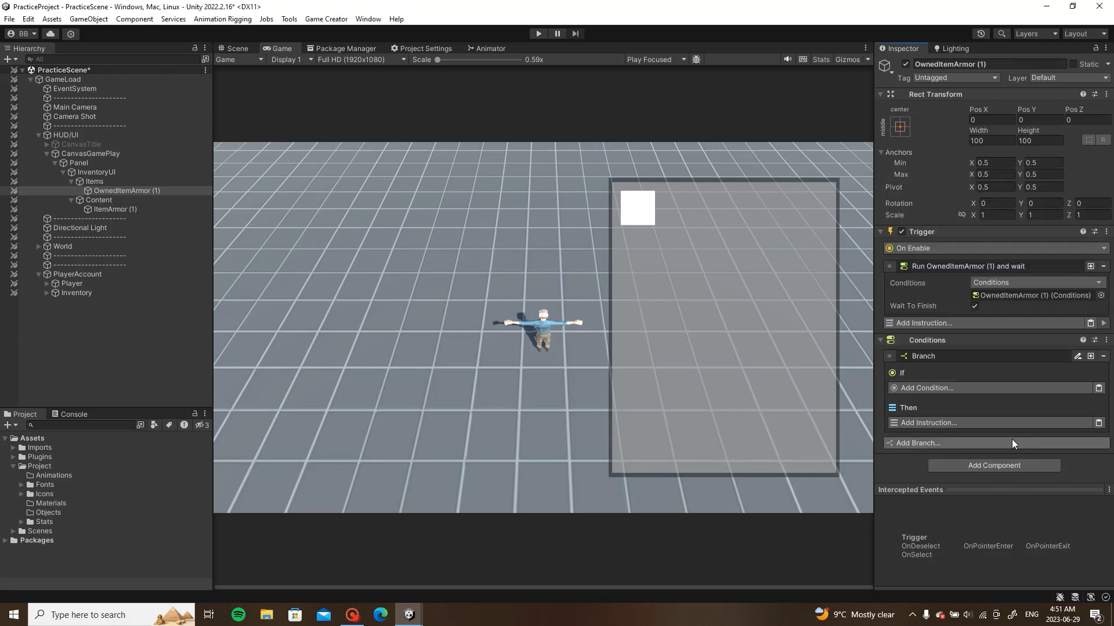
Step: Add a Stats condition that compares an attribute to the branch's If section
click(923, 387)
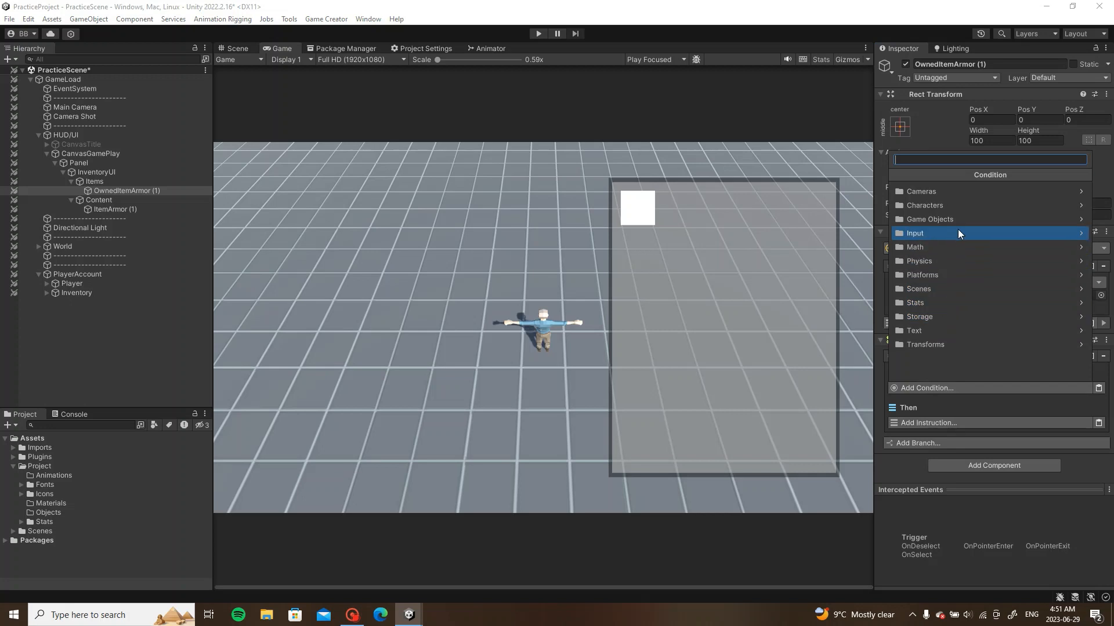
click(948, 303)
click(959, 204)
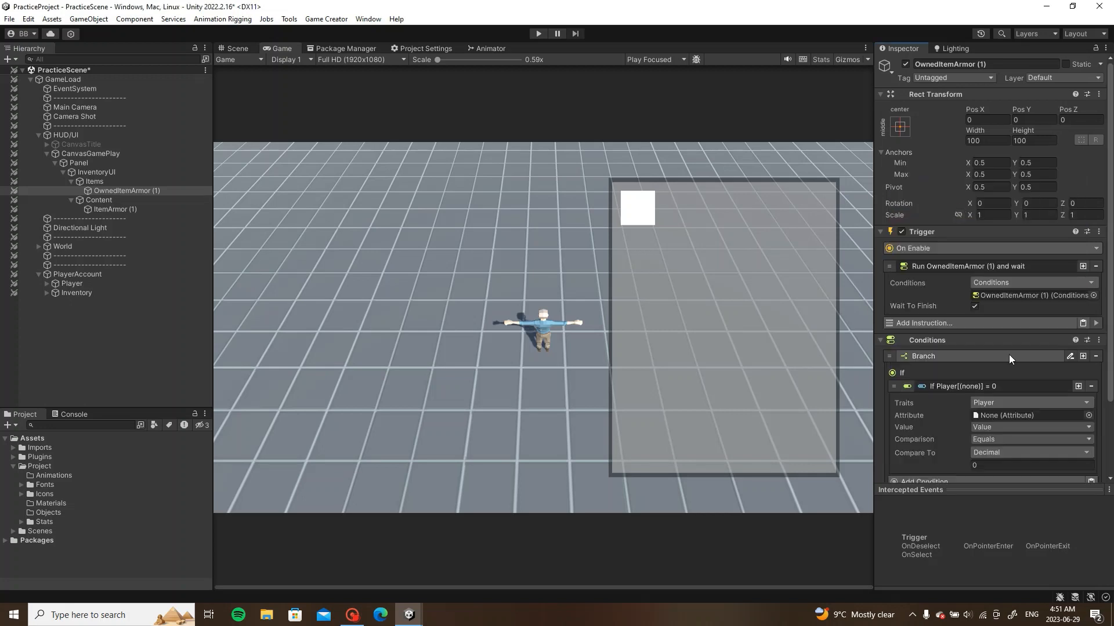
Step: Configure the condition to check that the Armor 1 attribute on the Inventory game object equals decimal 1
click(1021, 313)
click(1018, 416)
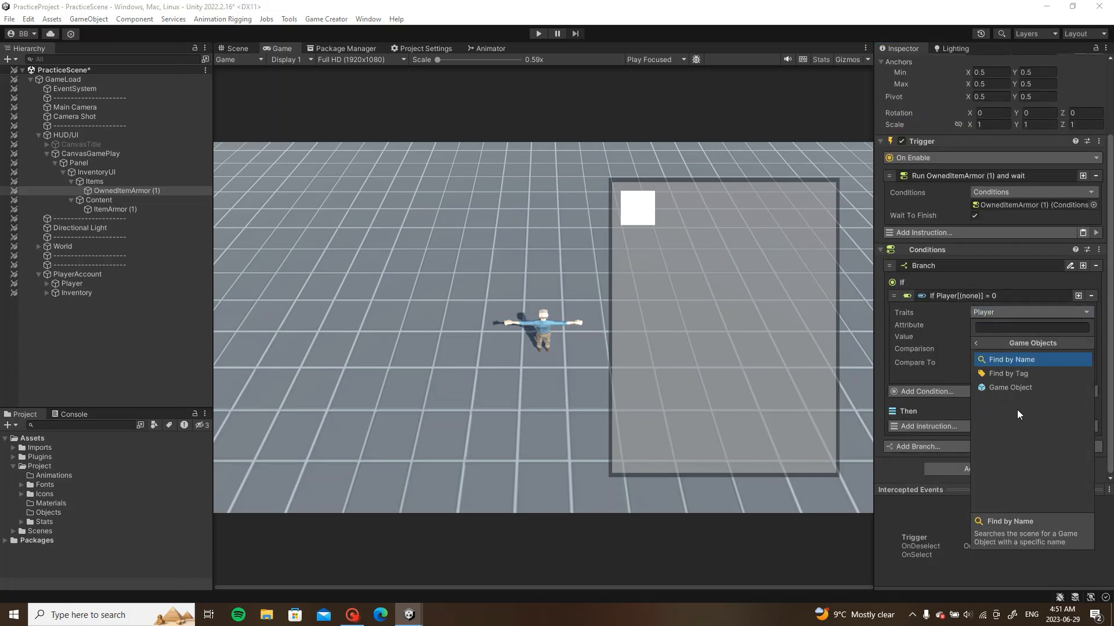
click(1012, 387)
drag(64, 293, 1023, 326)
click(1089, 337)
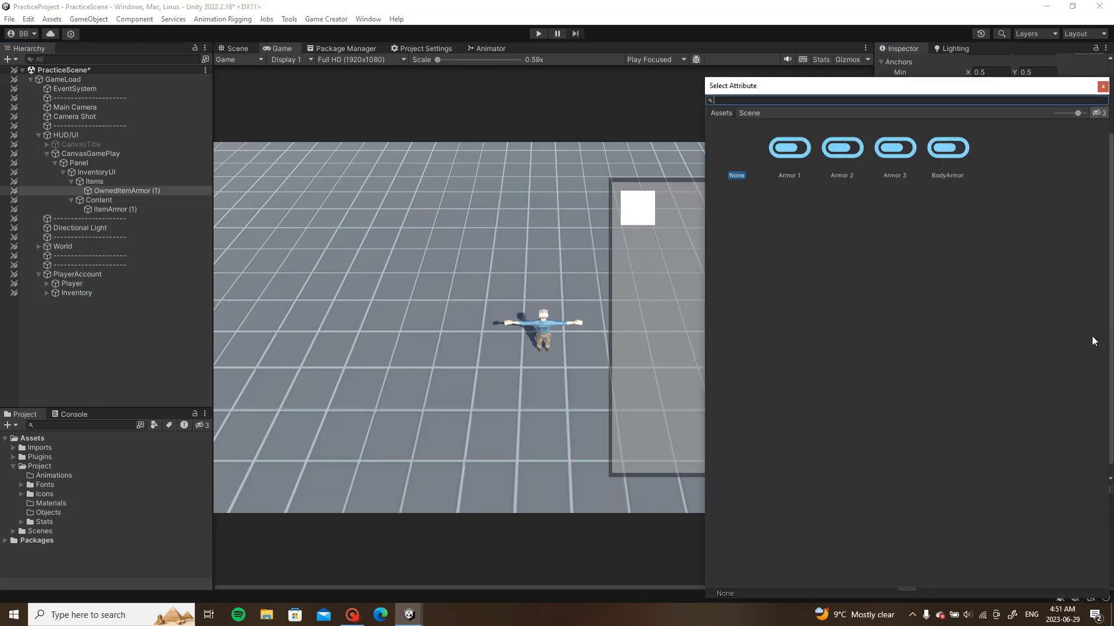
double_click(794, 152)
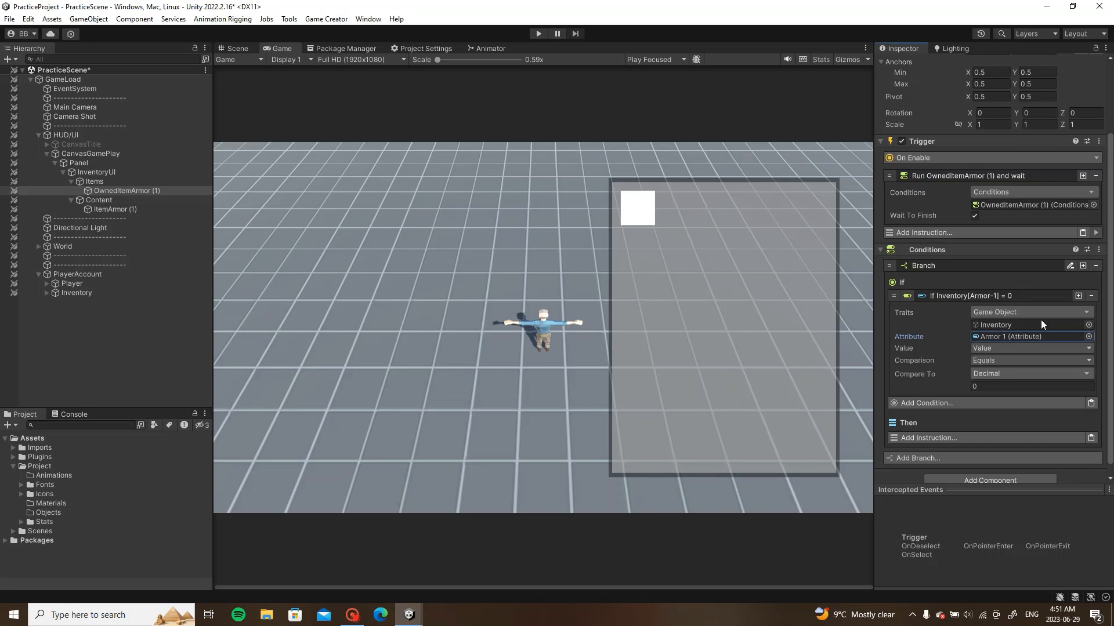
scroll(1041, 319, down, 1)
click(986, 374)
text(1)
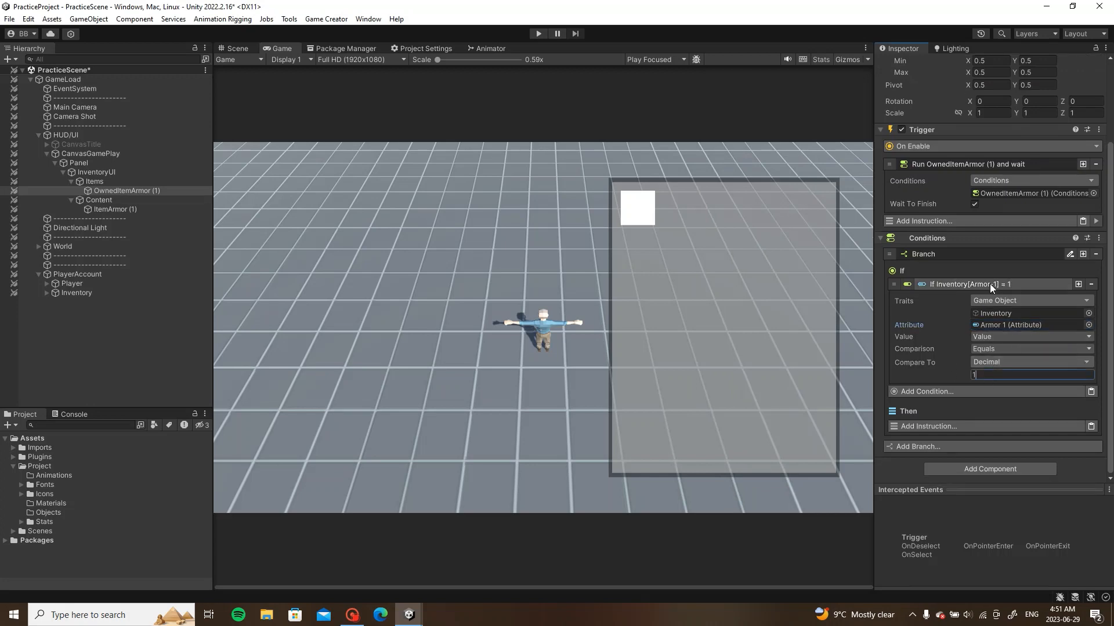
Step: Add a Set Active instruction to the branch's Then section that sets ItemArmor (1) to True
click(991, 283)
click(990, 376)
scroll(990, 348, down, 3)
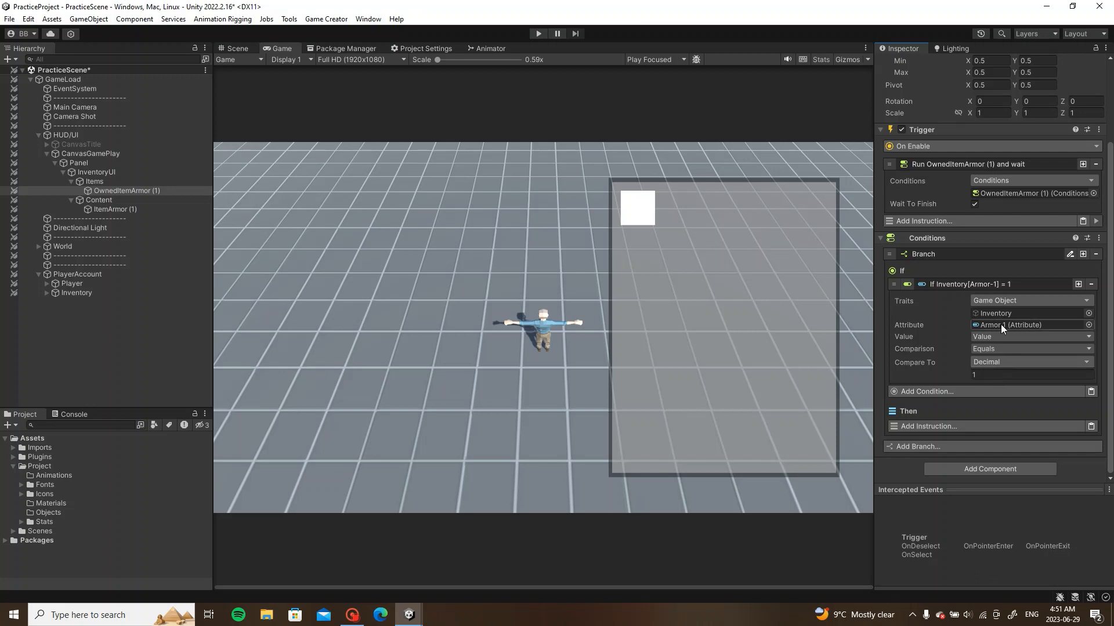
click(980, 284)
click(950, 423)
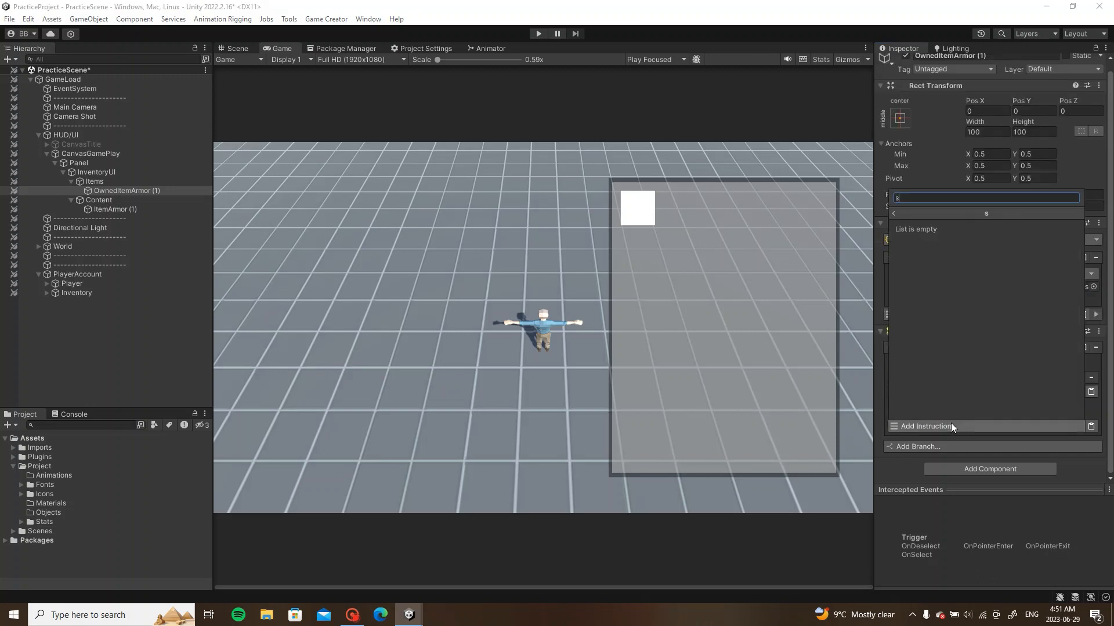
click(939, 246)
drag(120, 210, 1013, 453)
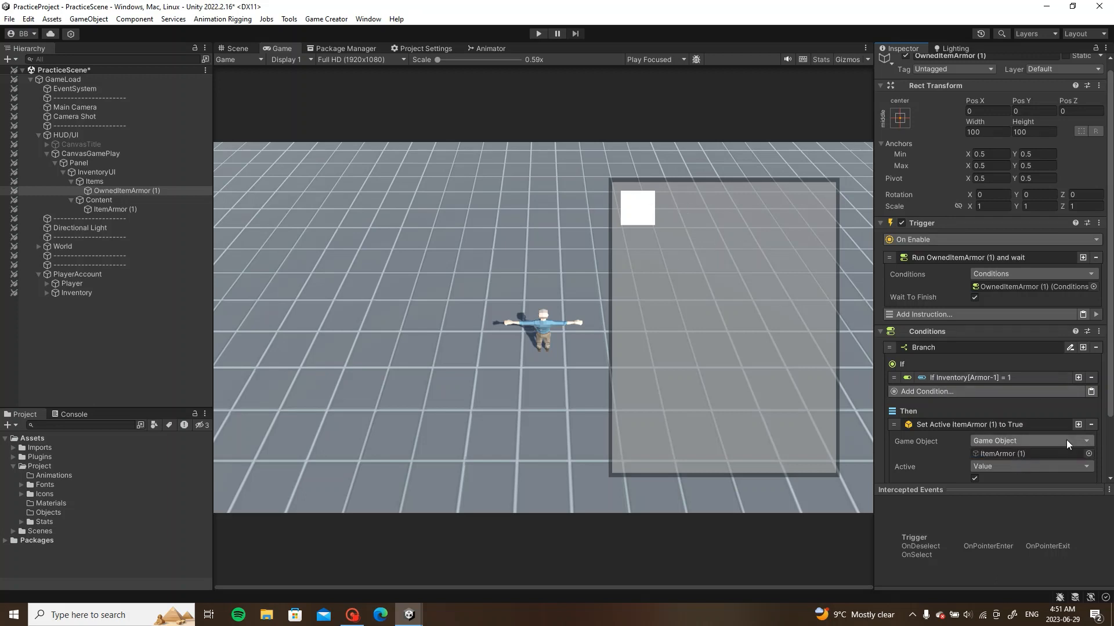
click(1019, 425)
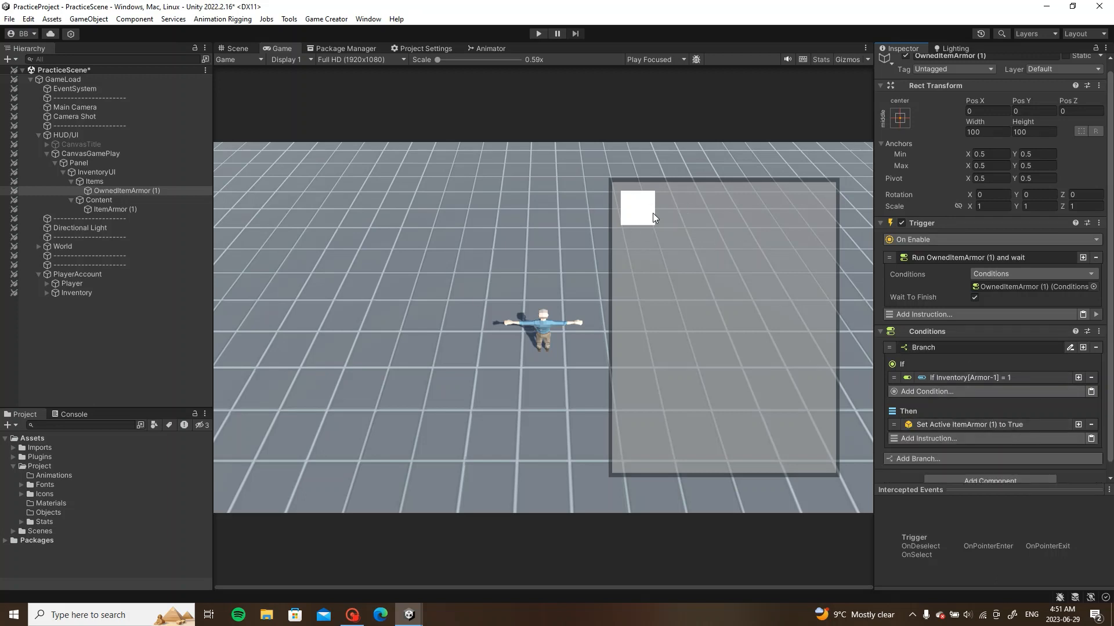
scroll(944, 367, down, 1)
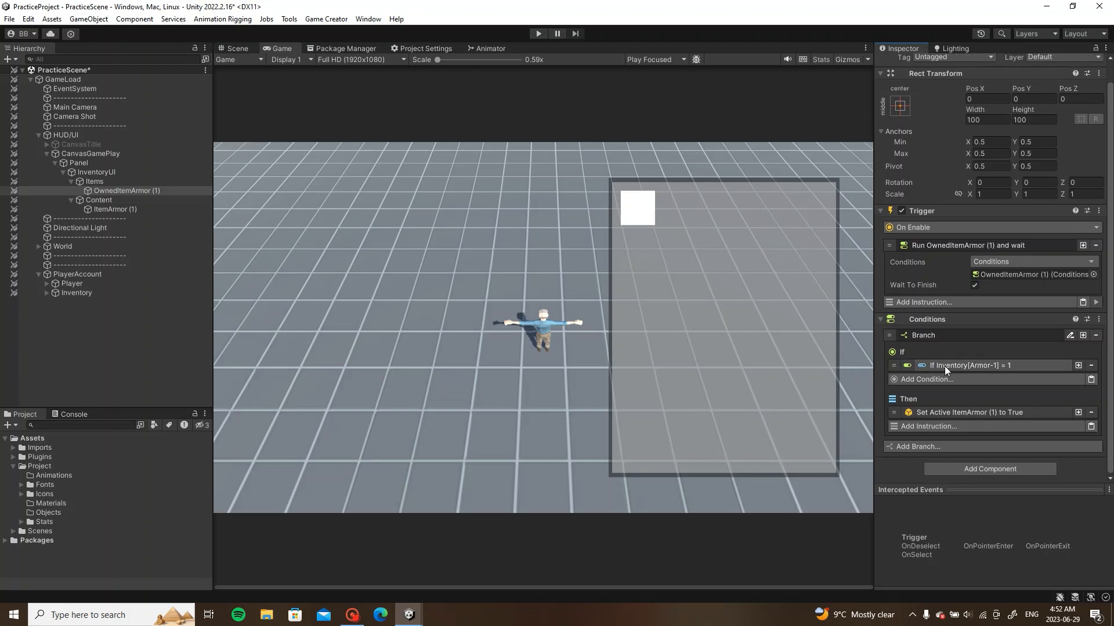
click(1011, 246)
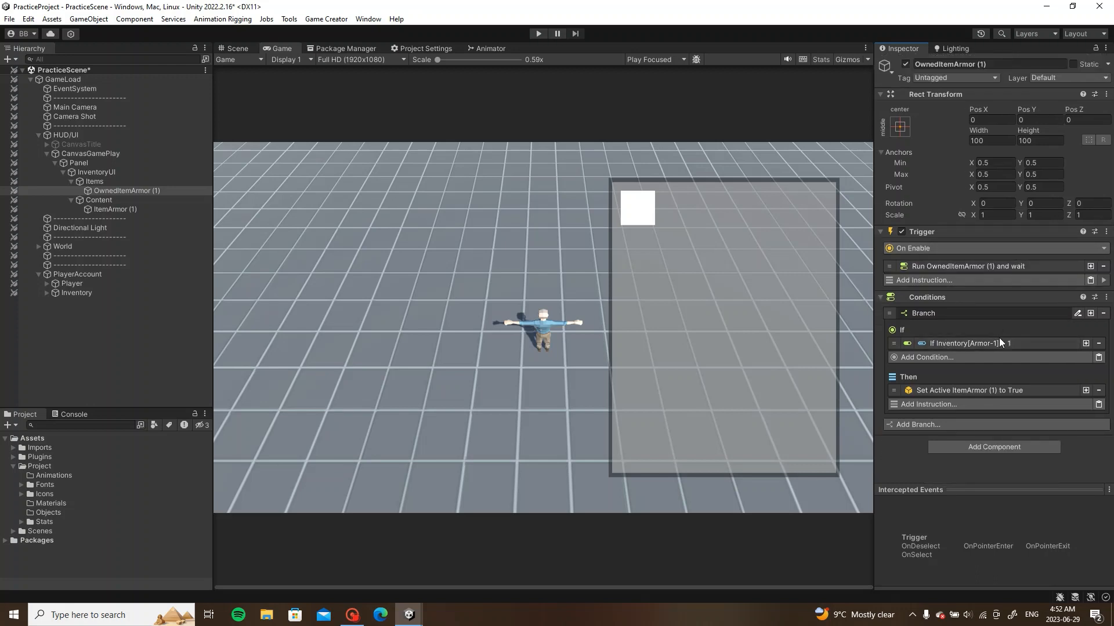
Step: Look through the available sprites for the source image of ItemArmor (1)
ctrl+click(145, 208)
click(153, 191)
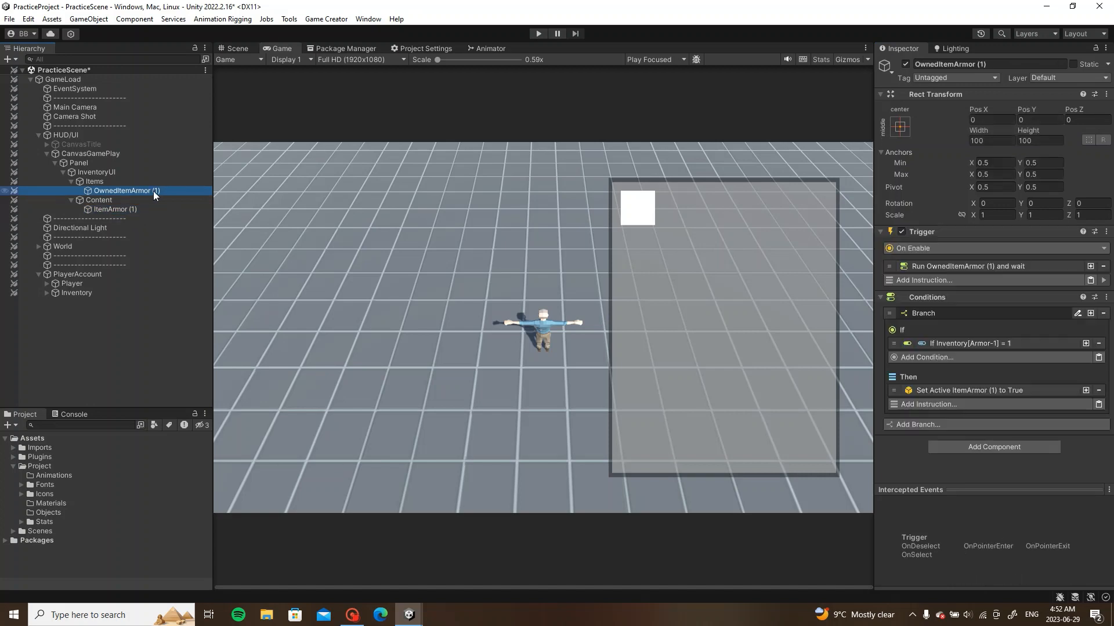
click(141, 207)
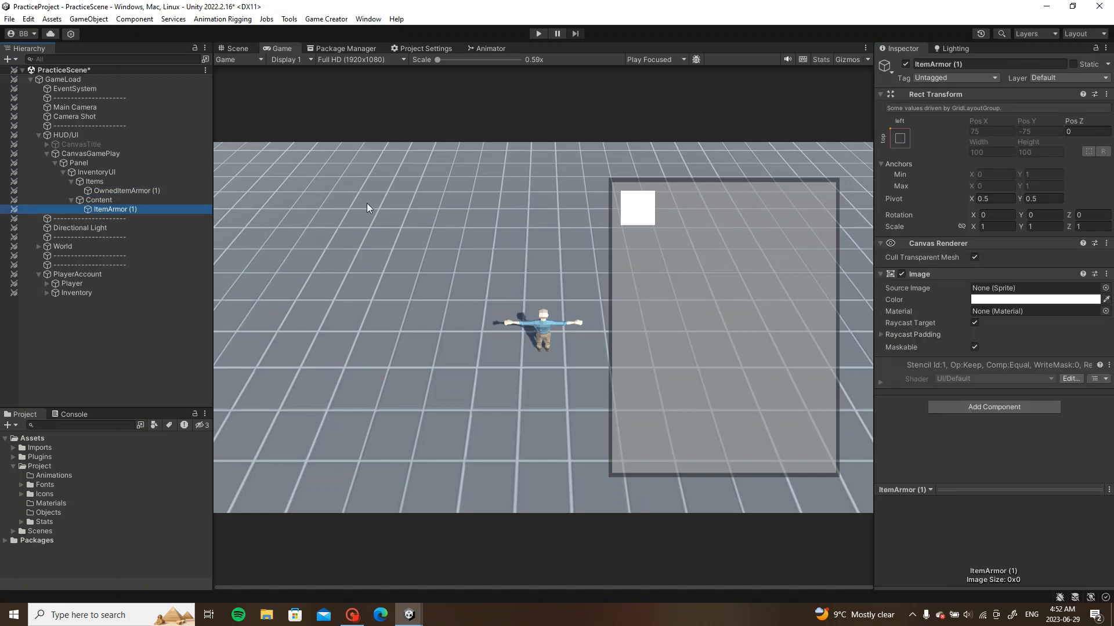
click(1106, 288)
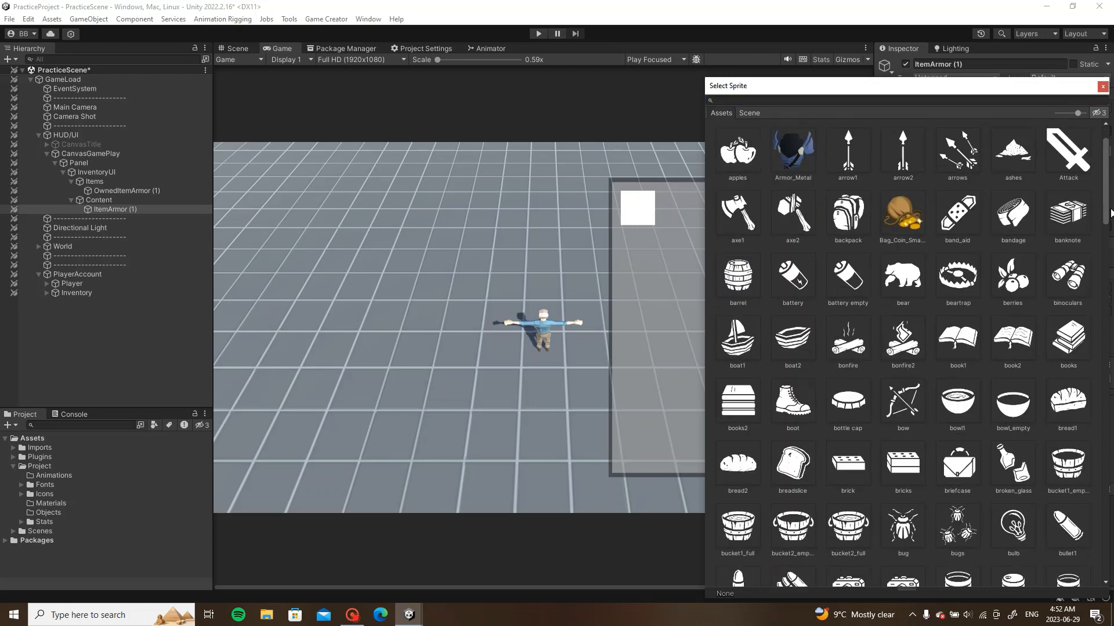
scroll(1111, 213, down, 15)
scroll(986, 290, up, 15)
key(Escape)
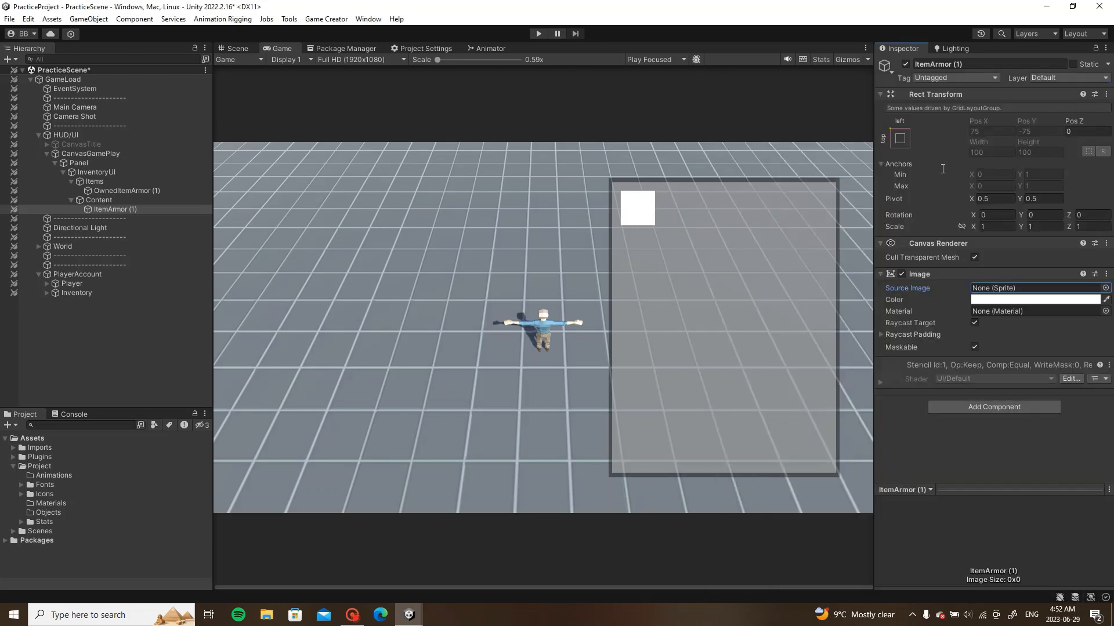
Step: Save the scene and open the RapidIcon tool
click(82, 355)
key(ctrl+s)
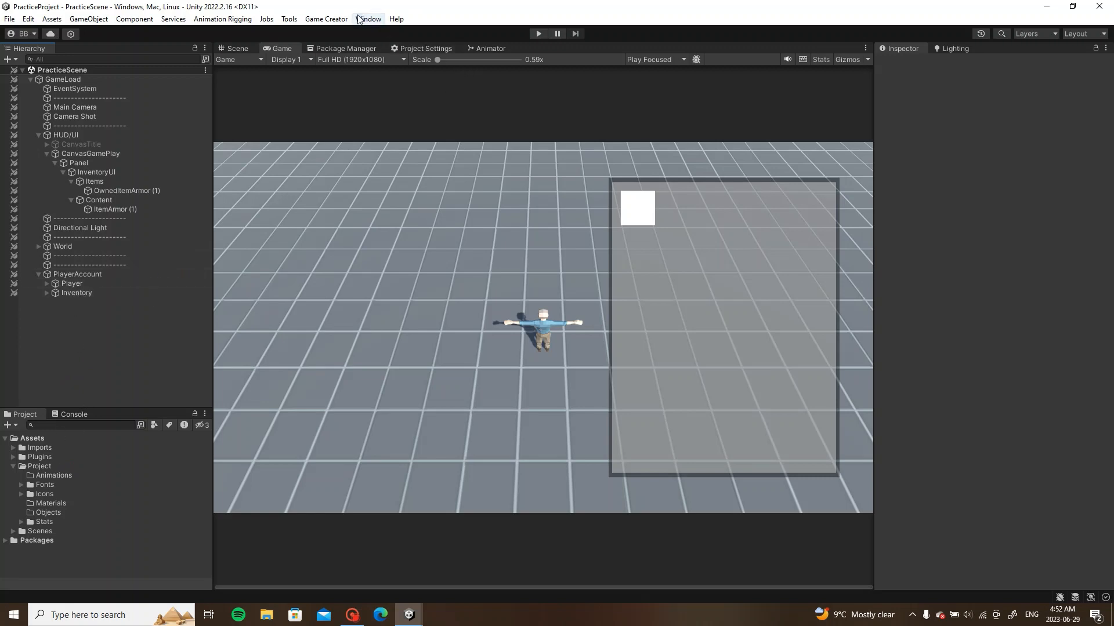
click(290, 19)
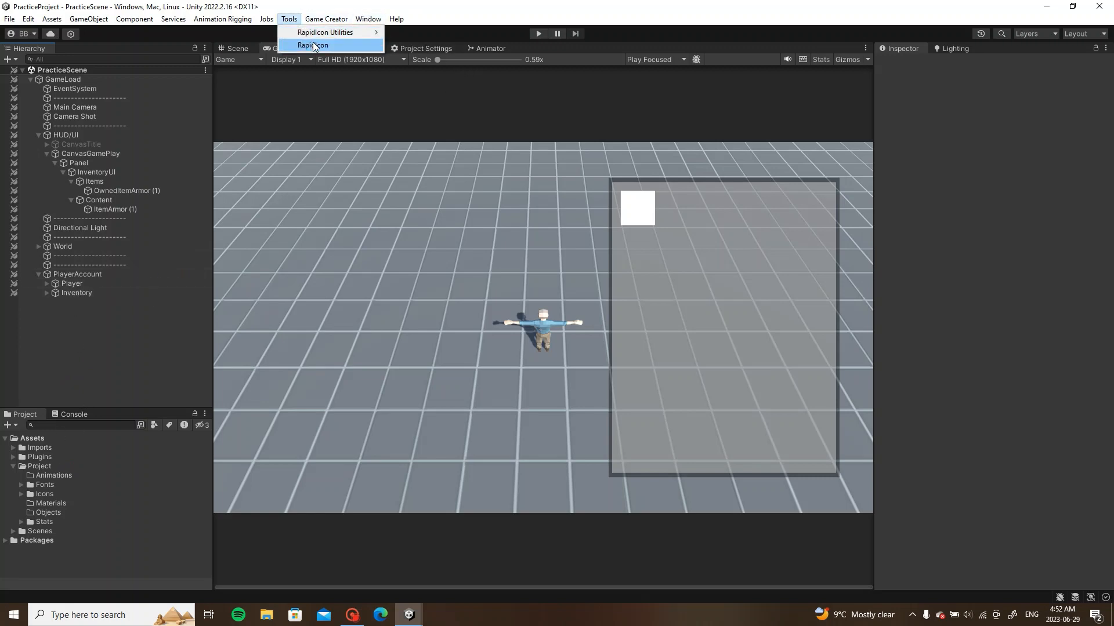
click(314, 46)
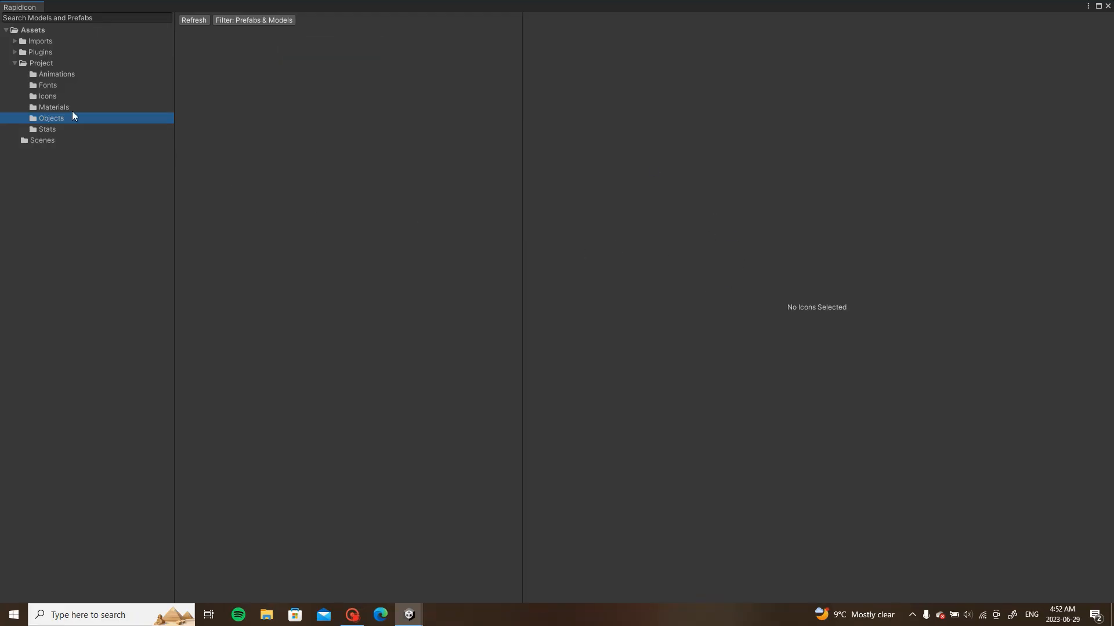
Step: Examine the prefabs in the Attachments folder under Imports/Assets/PolygonBattleRoyale/Prefabs/Characters for armor models
click(15, 63)
click(15, 41)
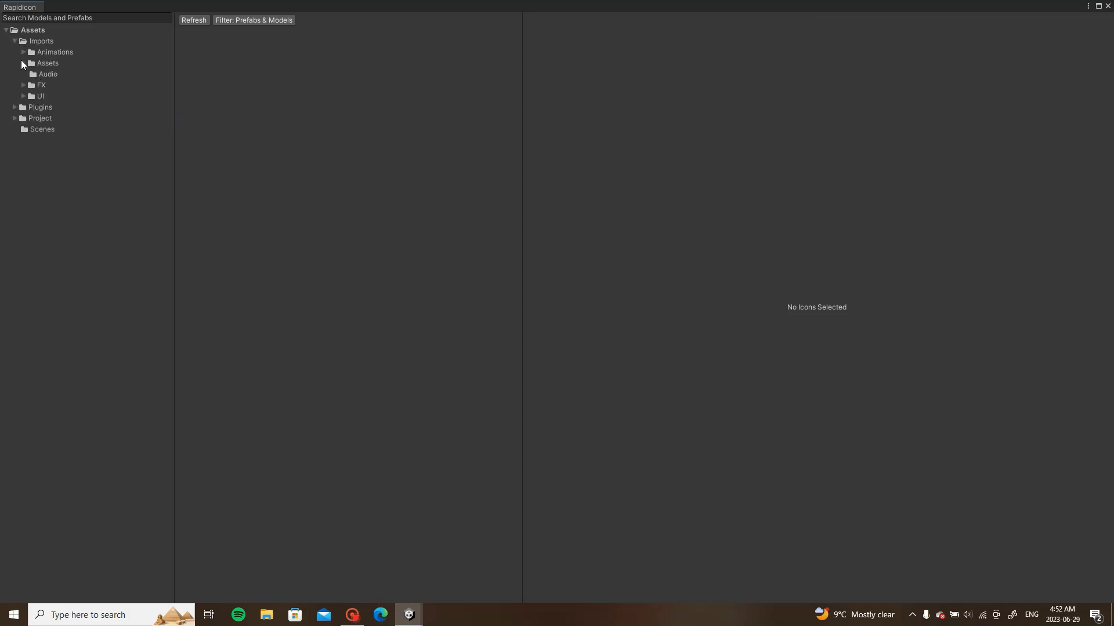
click(23, 62)
click(32, 86)
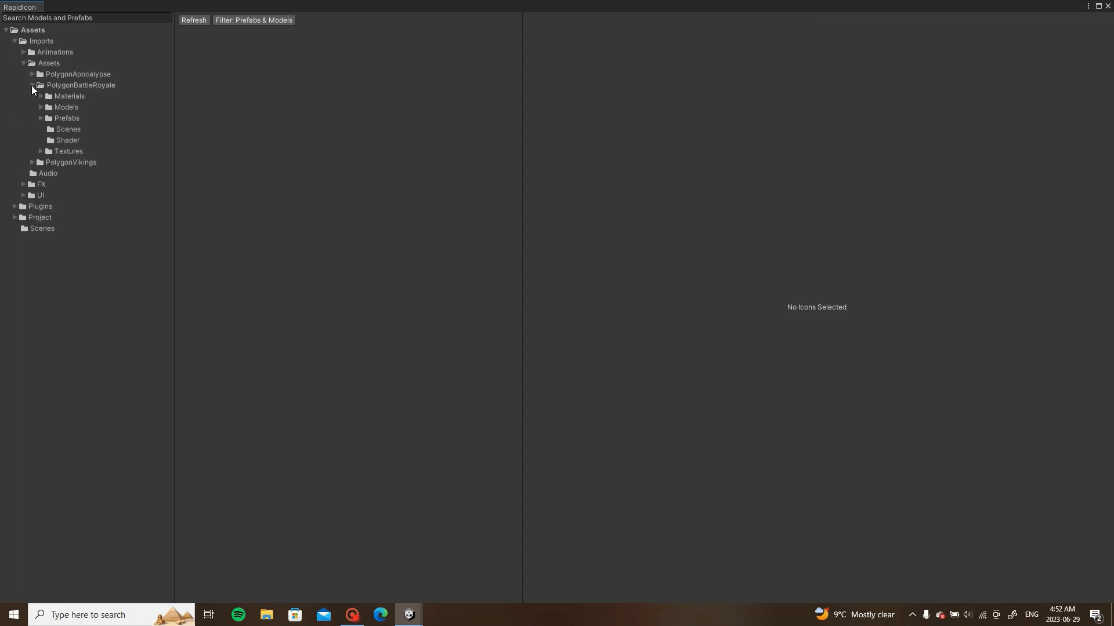
click(41, 118)
click(49, 140)
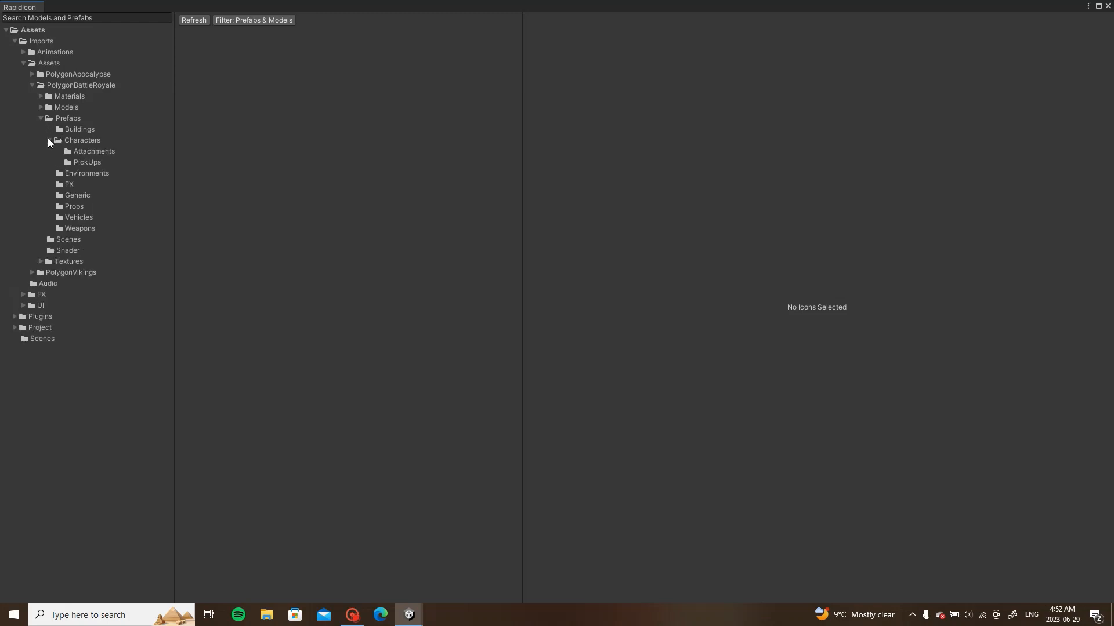
click(93, 151)
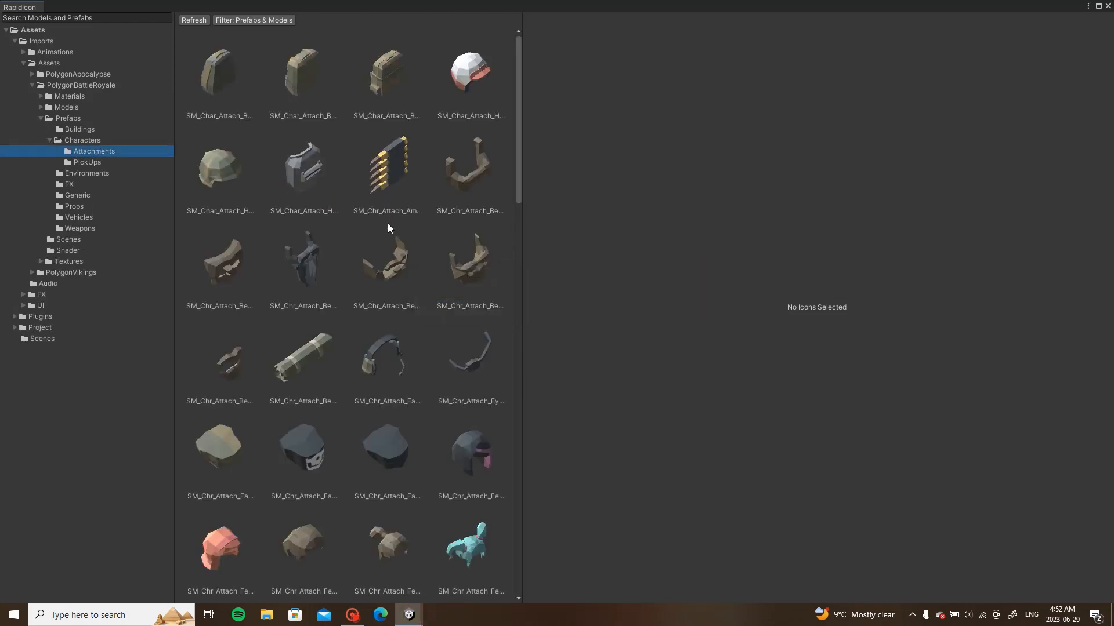
scroll(388, 229, down, 19)
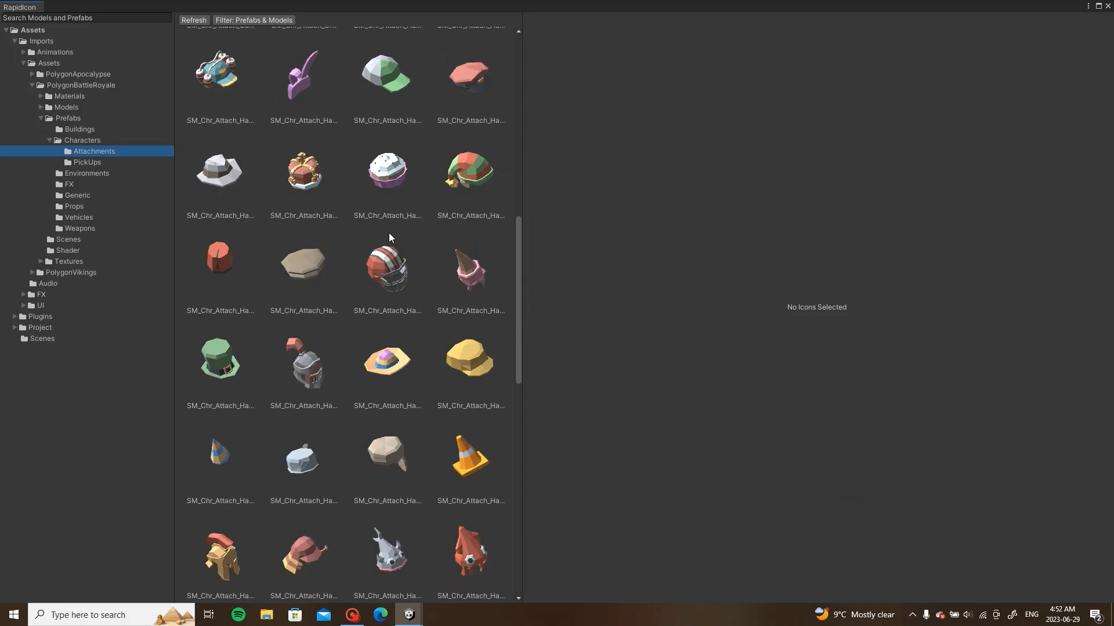
scroll(388, 237, down, 18)
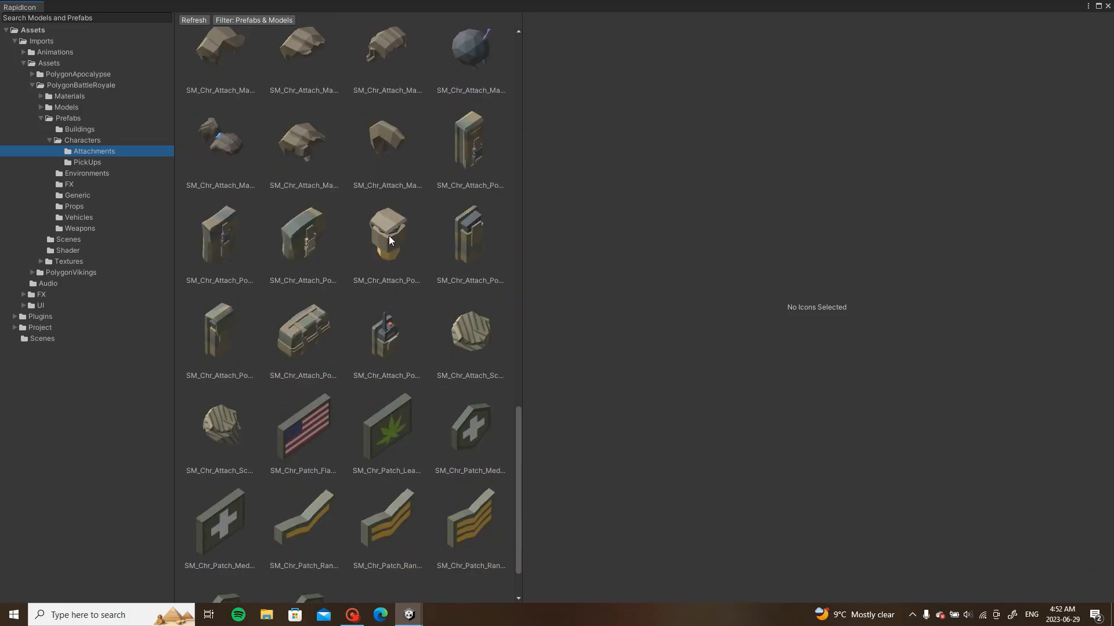
scroll(388, 239, down, 2)
Step: Select SM_PickUp_Armor_01 in the PickUps folder and set its export resolution to 512 by 512
click(102, 162)
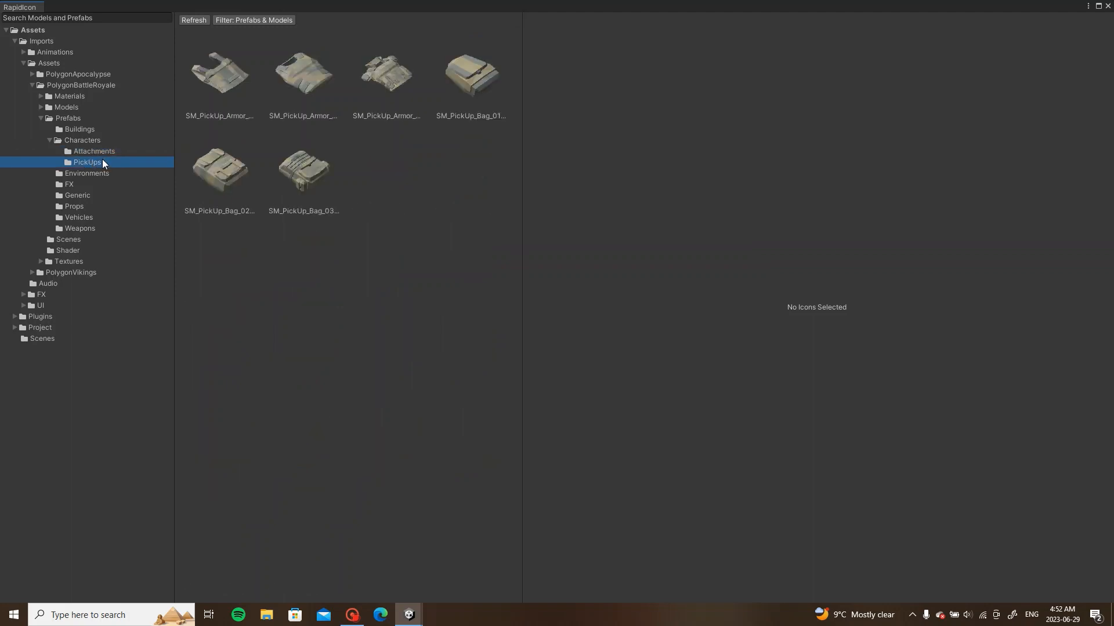
click(227, 92)
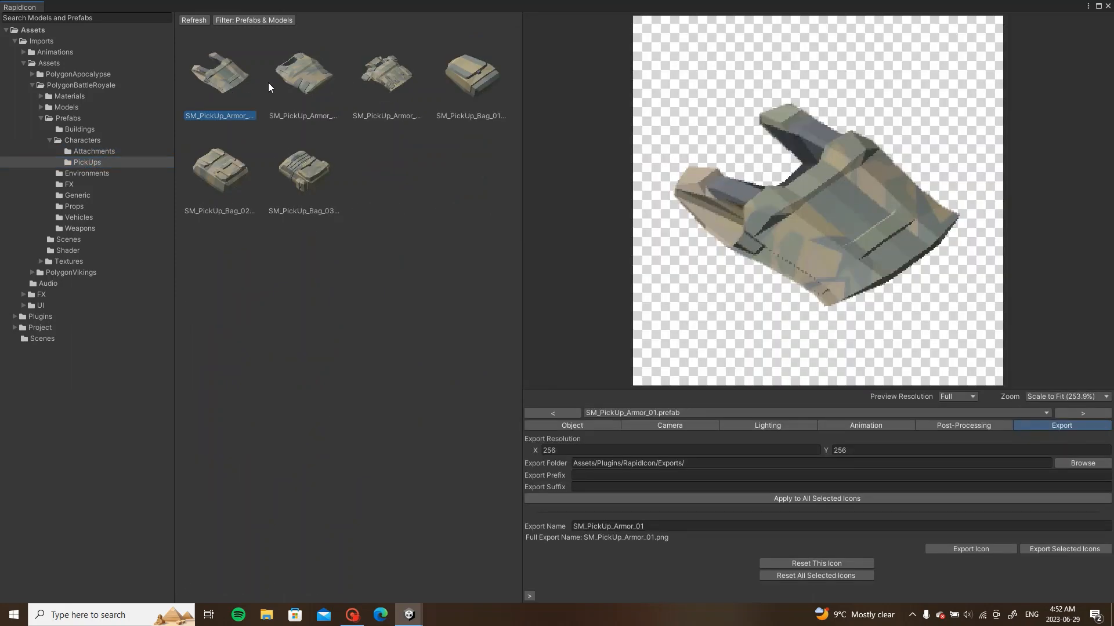
click(877, 452)
text(512)
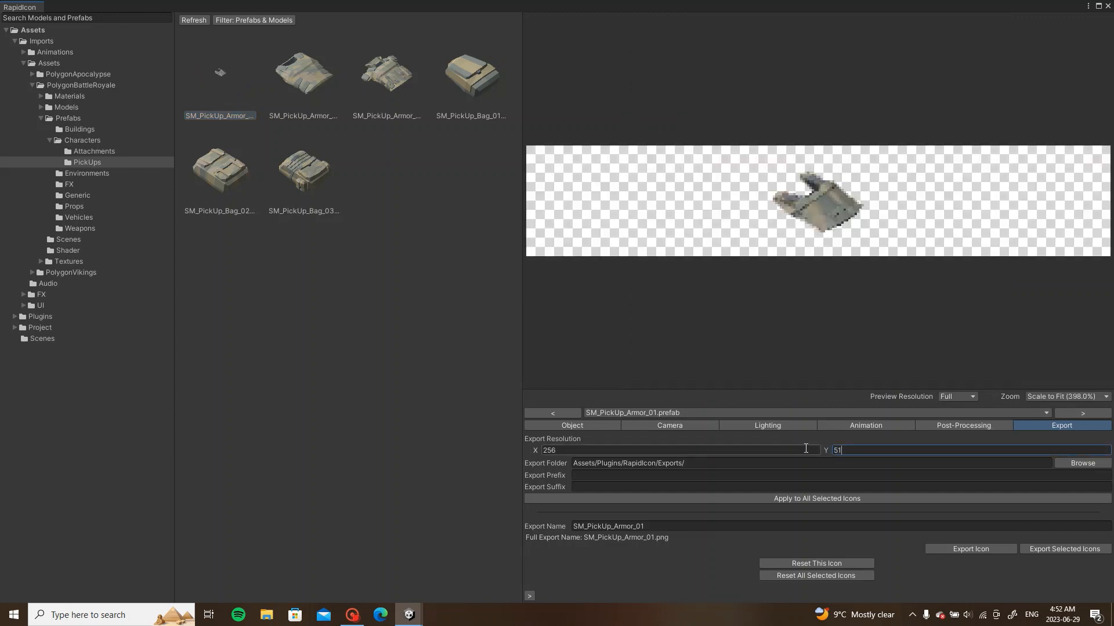
click(783, 451)
text(512)
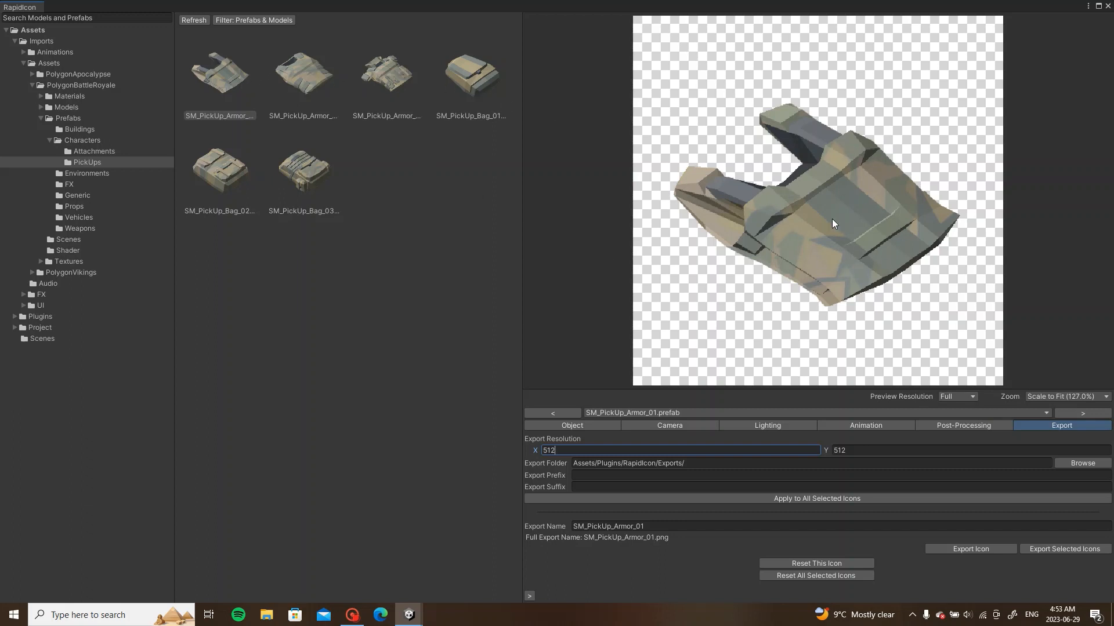
Step: Set the armor icon's filter mode to Trilinear and enlarge the armor slightly within the icon frame
click(968, 426)
click(949, 440)
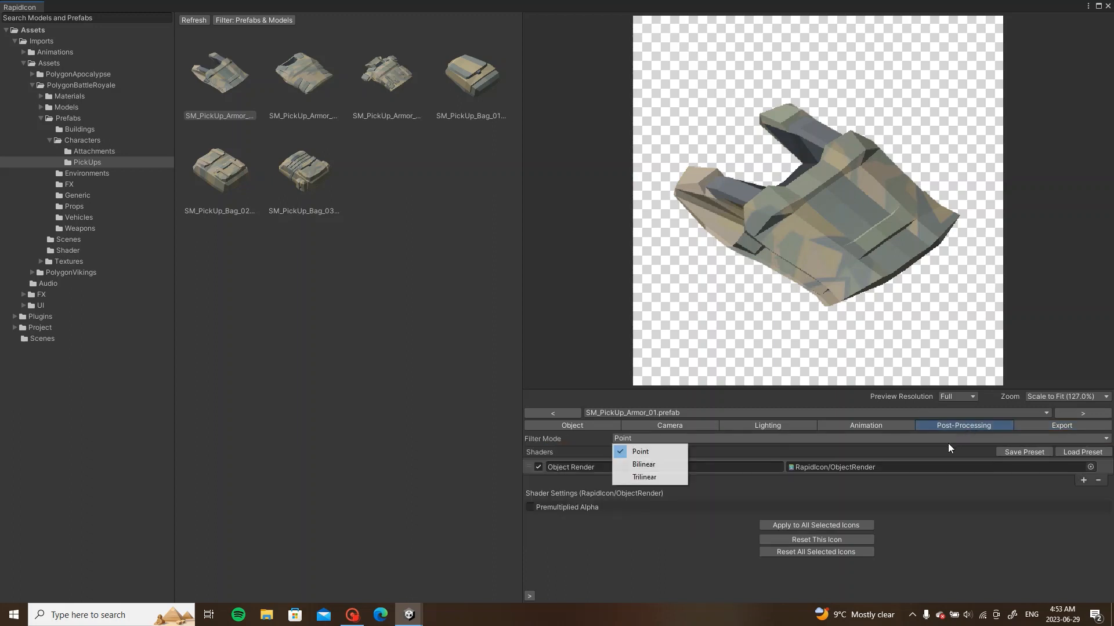
click(649, 476)
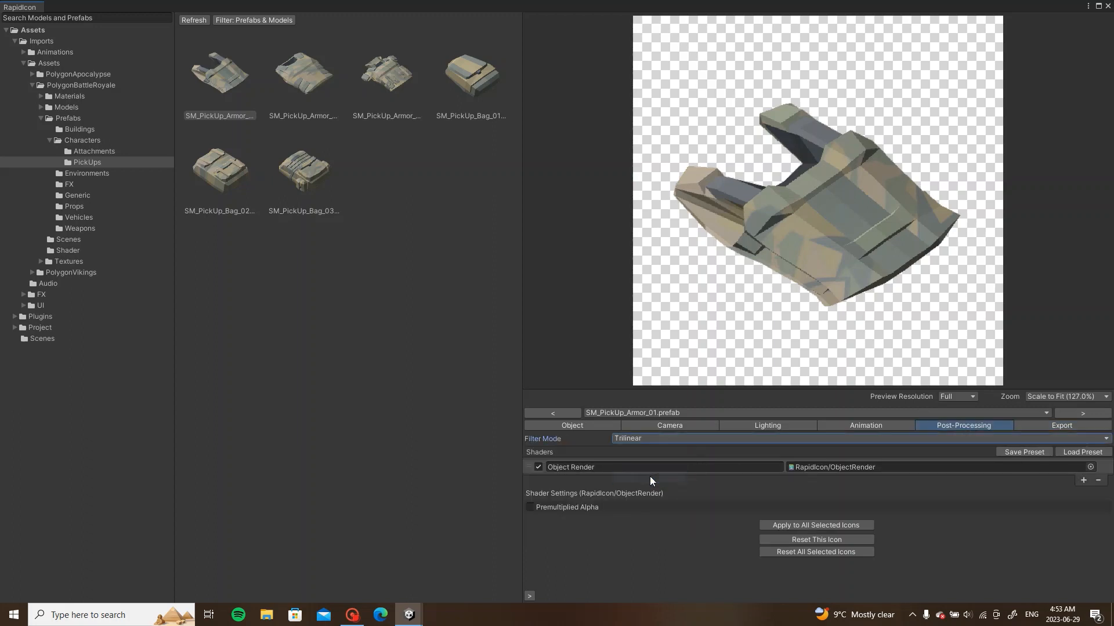
click(826, 426)
click(691, 427)
click(619, 426)
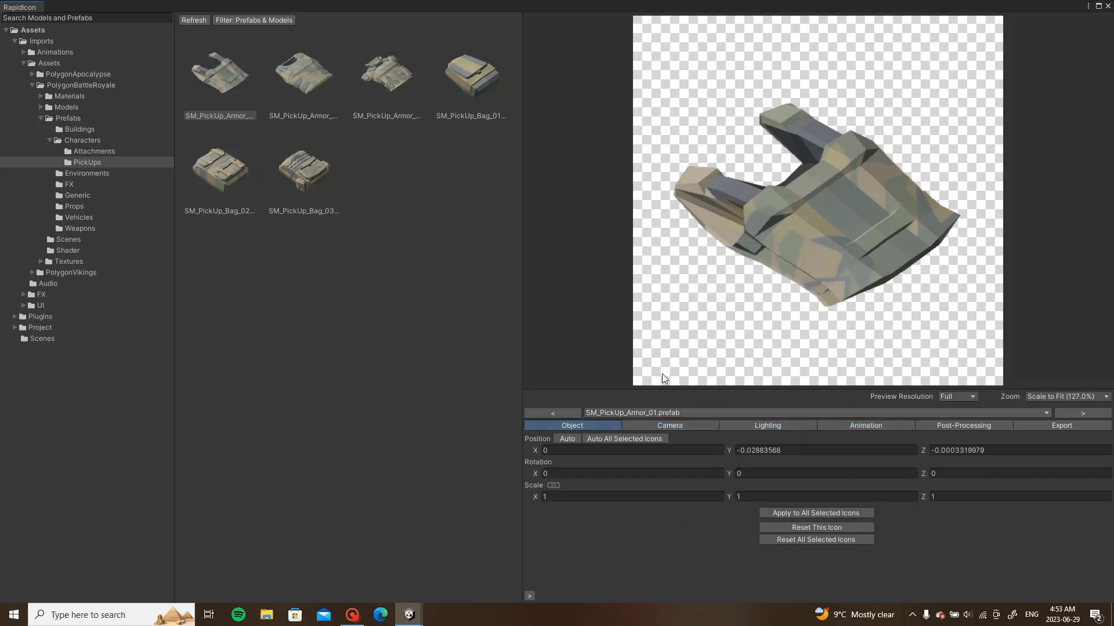
scroll(836, 230, up, 2)
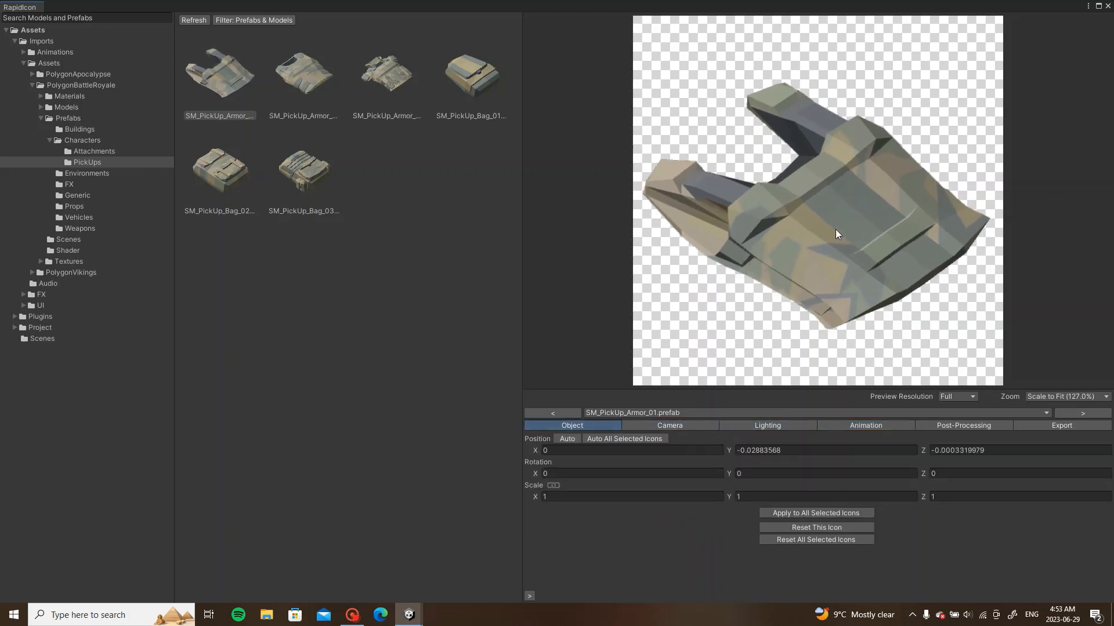
Step: Apply all settings of the SM_PickUp_Armor_01 icon to all three SM_PickUp_Armor icons
shift+click(381, 82)
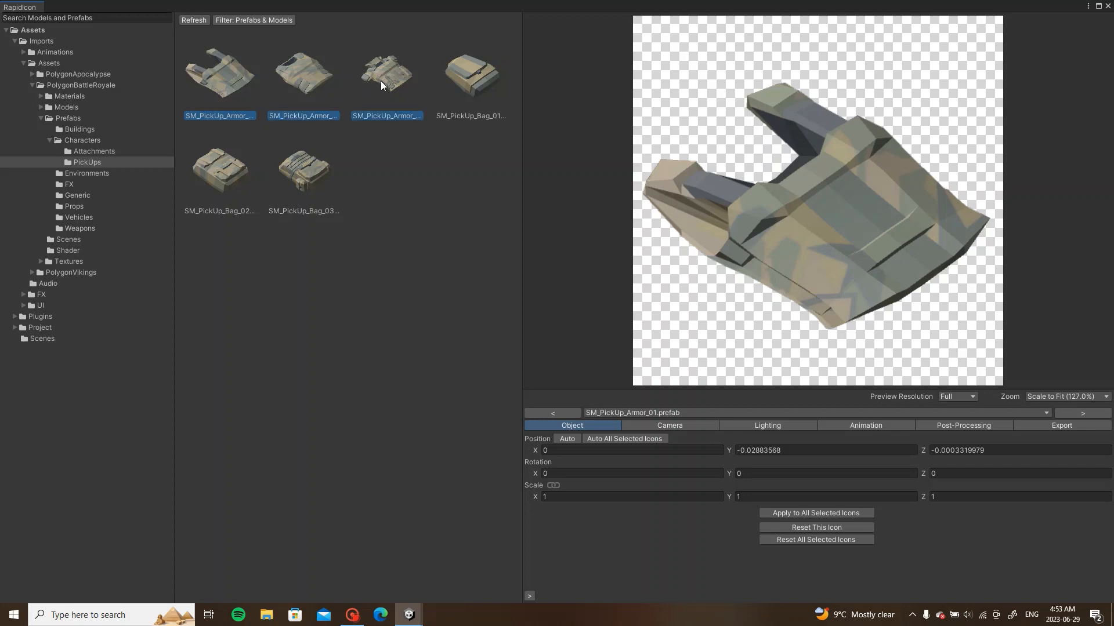
click(843, 513)
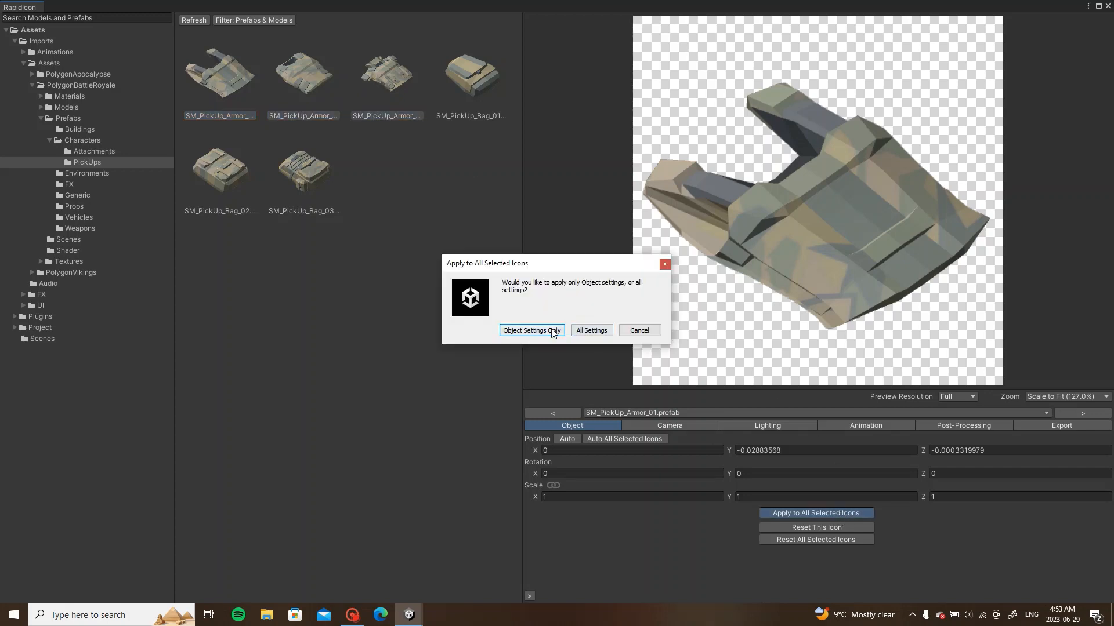
click(579, 329)
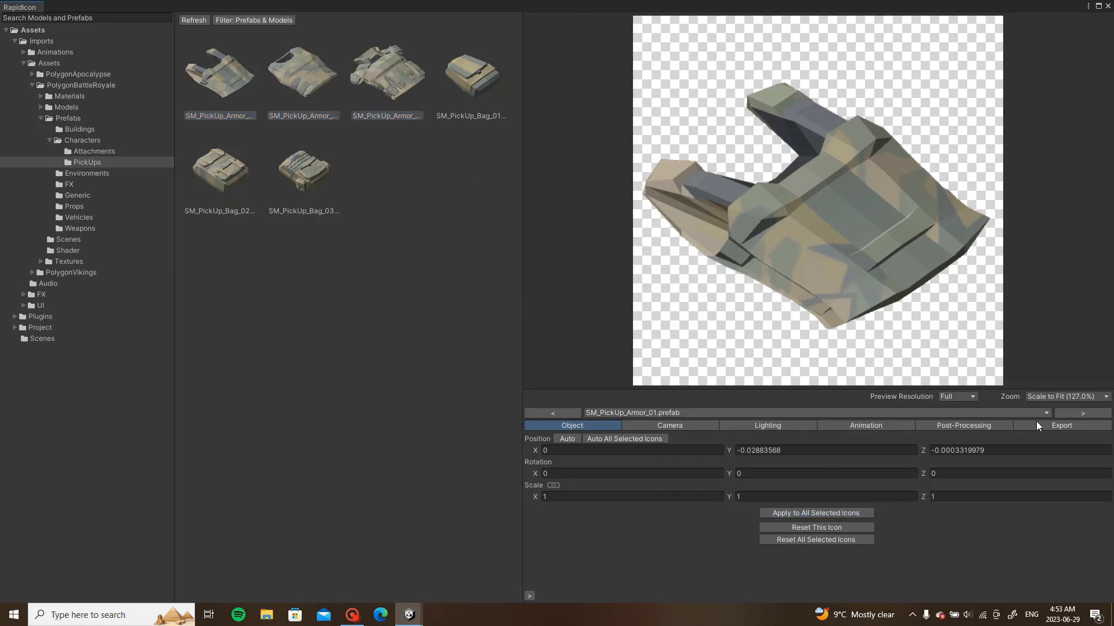
Step: Export the three selected armor icons to Assets/Plugins/RapidIcon/Exports and close RapidIcon
click(1051, 425)
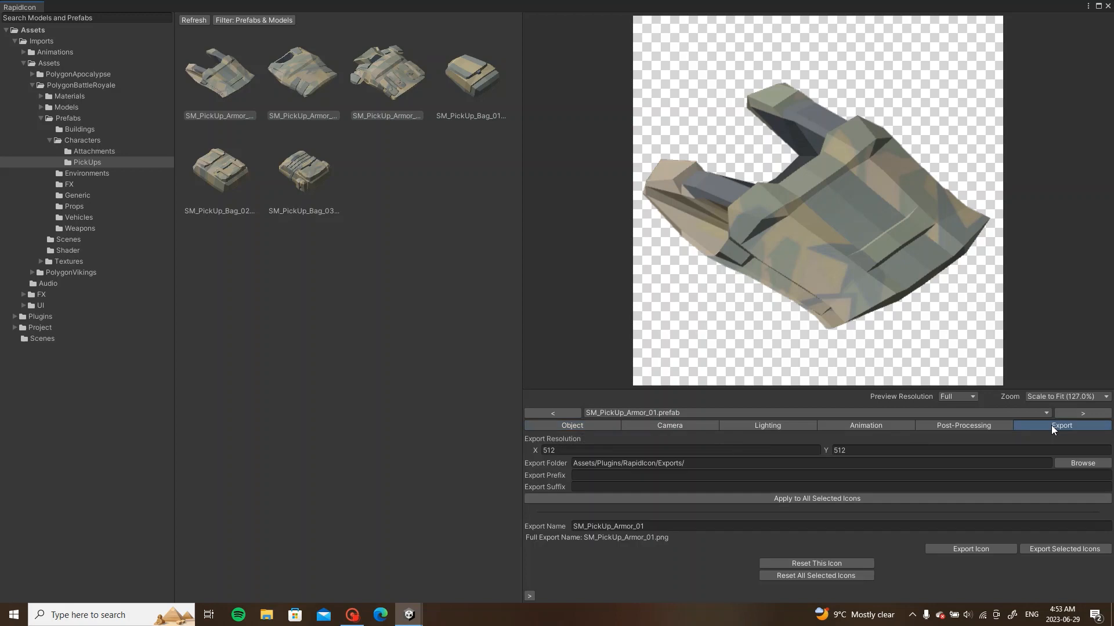
click(1055, 549)
click(1107, 6)
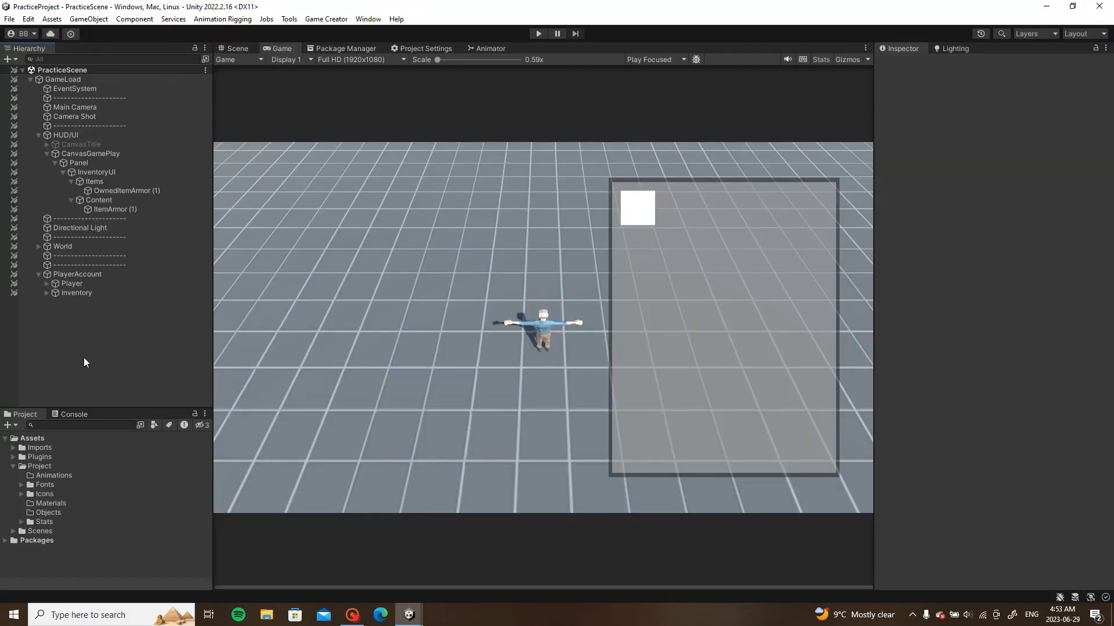
Step: Move the three SM_PickUp_Armor icons from Plugins/RapidIcon/Exports into the Project/Icons folder
click(14, 466)
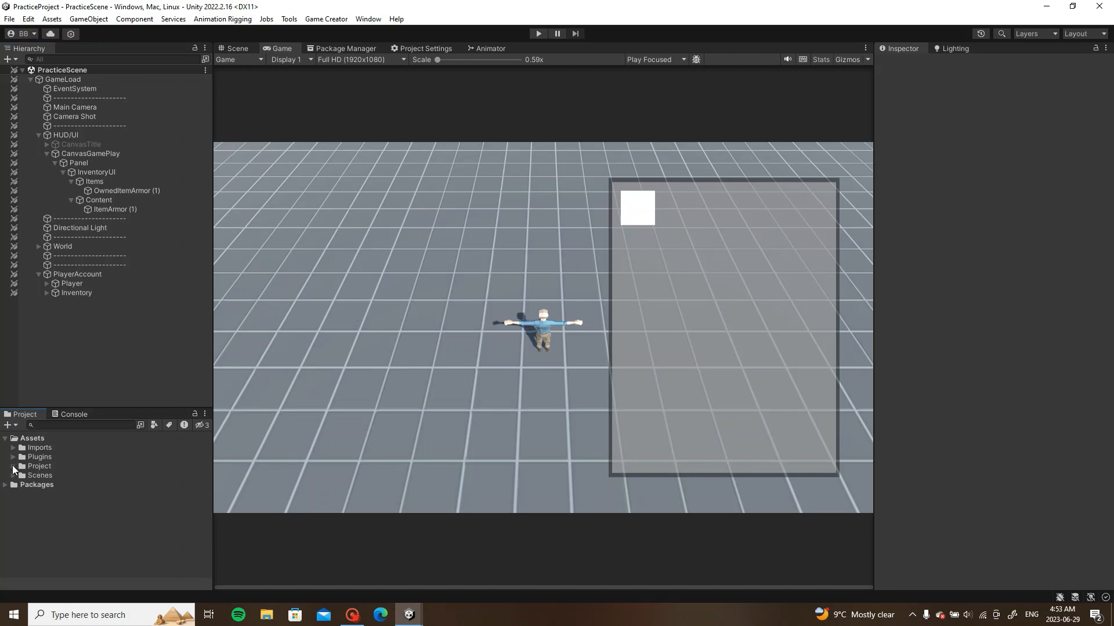
click(13, 457)
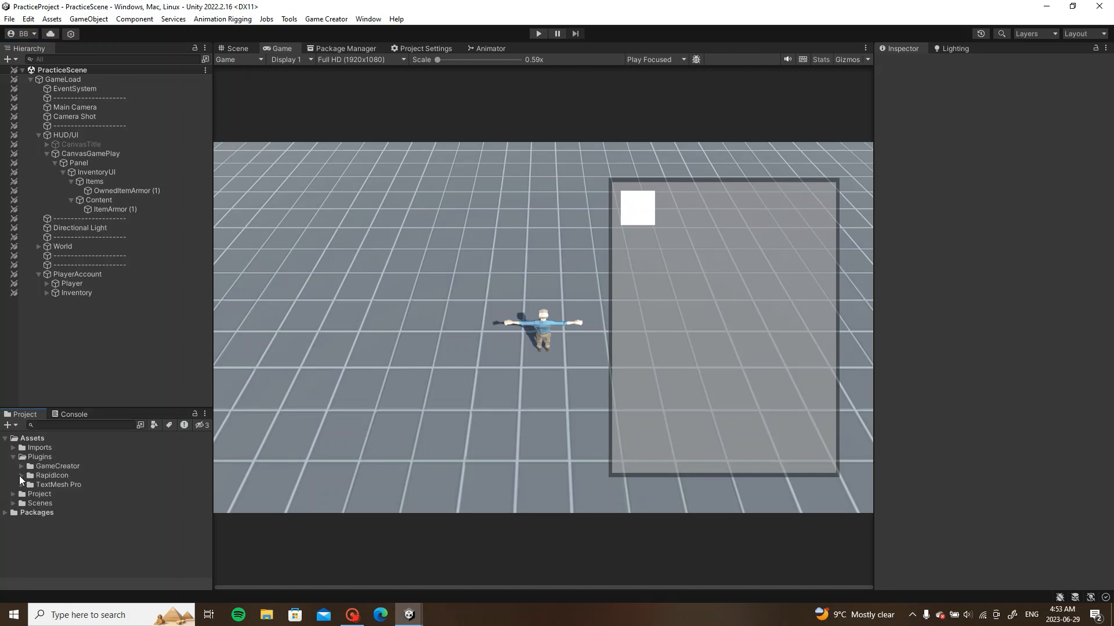
click(21, 476)
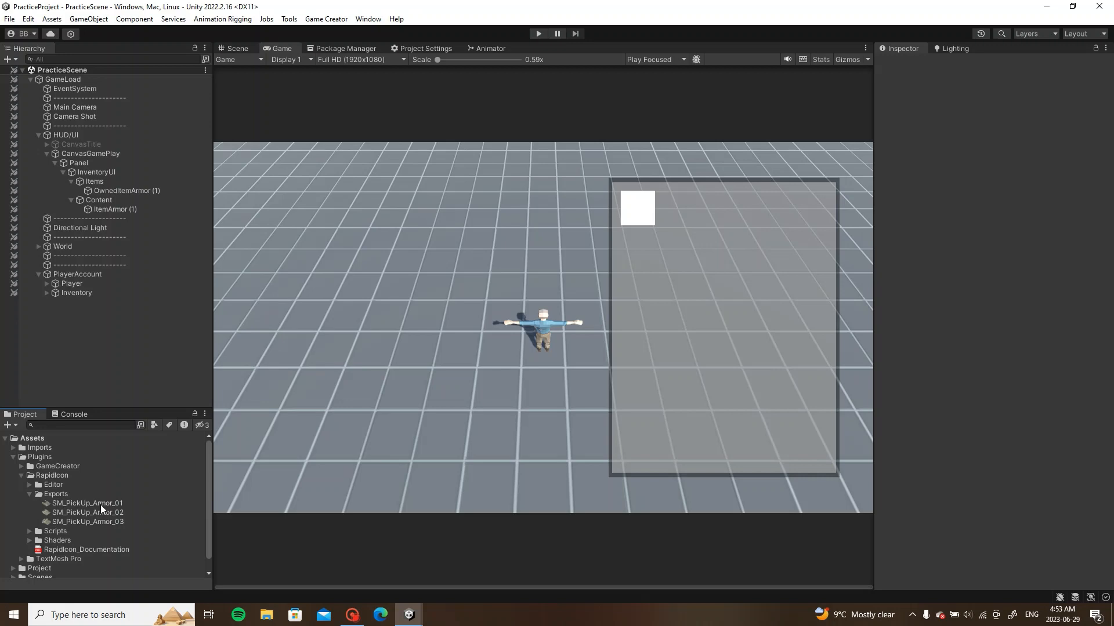
scroll(100, 503, down, 1)
click(13, 555)
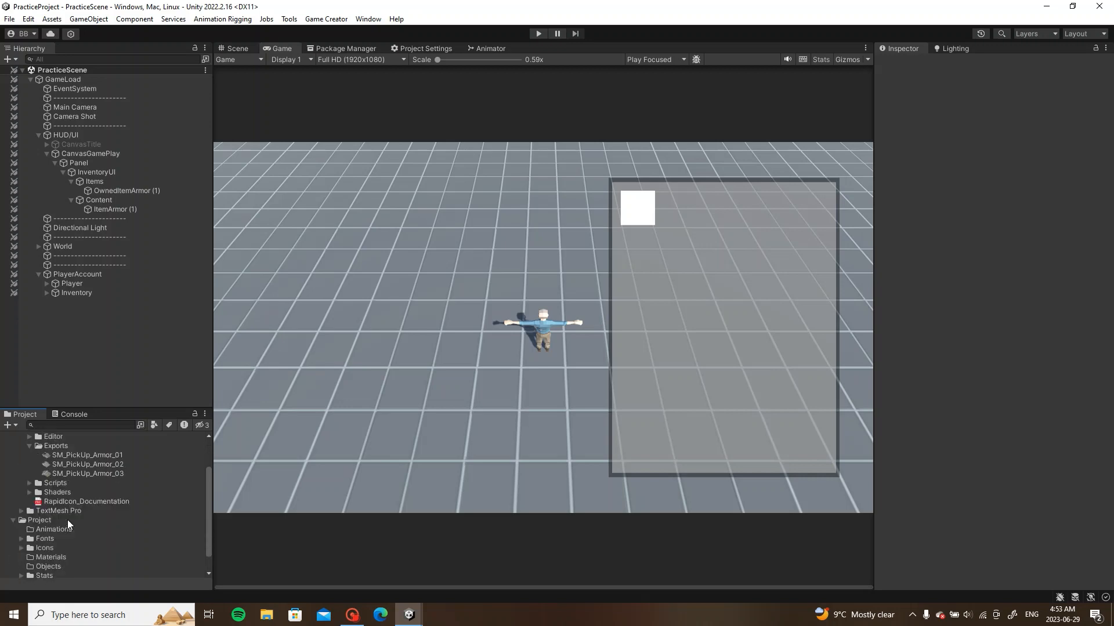
scroll(95, 460, up, 3)
click(98, 468)
shift+click(101, 485)
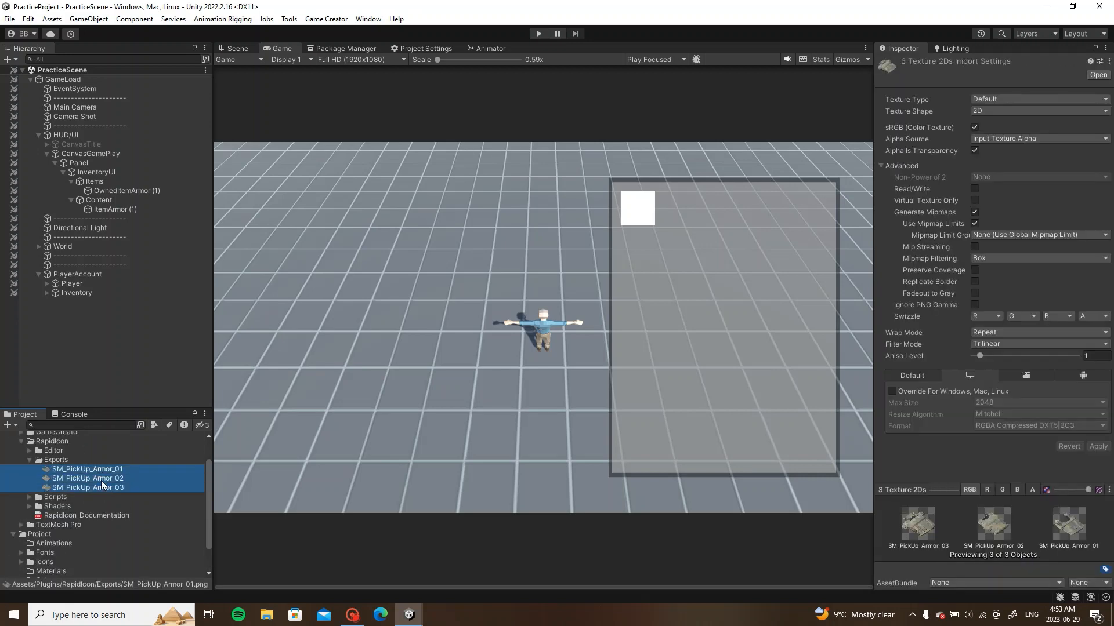
scroll(101, 480, down, 3)
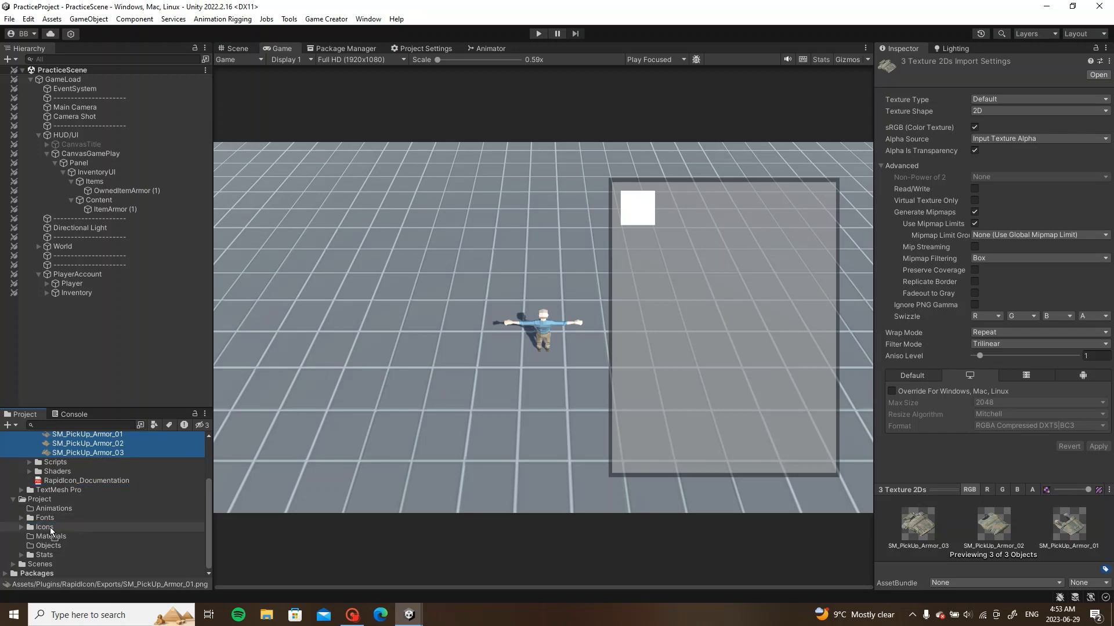
drag(50, 527, 50, 528)
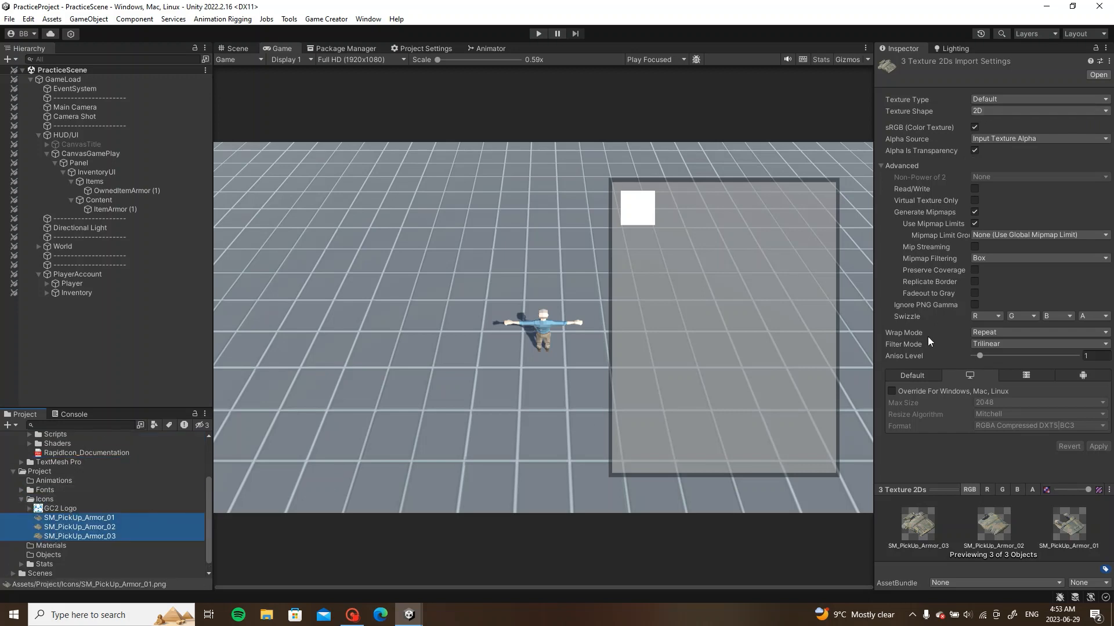
Step: Enable the Windows, Mac, Linux override for the three armor icons, apply texture type Sprite (2D and UI), and check the SM_PickUp_Armor_03 sprite
click(892, 391)
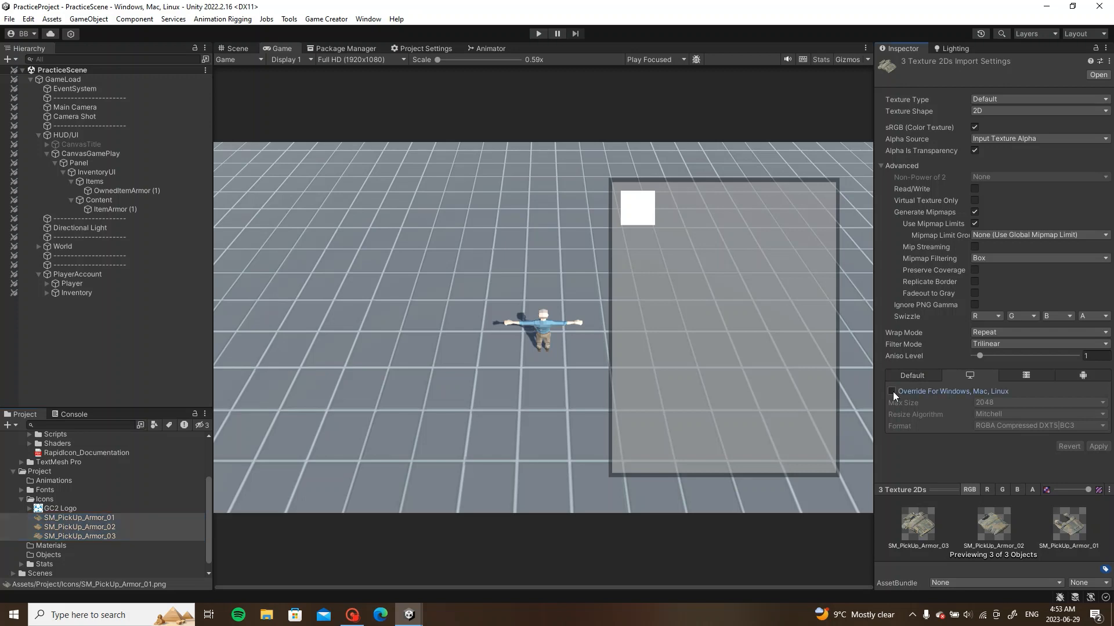
click(1031, 112)
click(1031, 100)
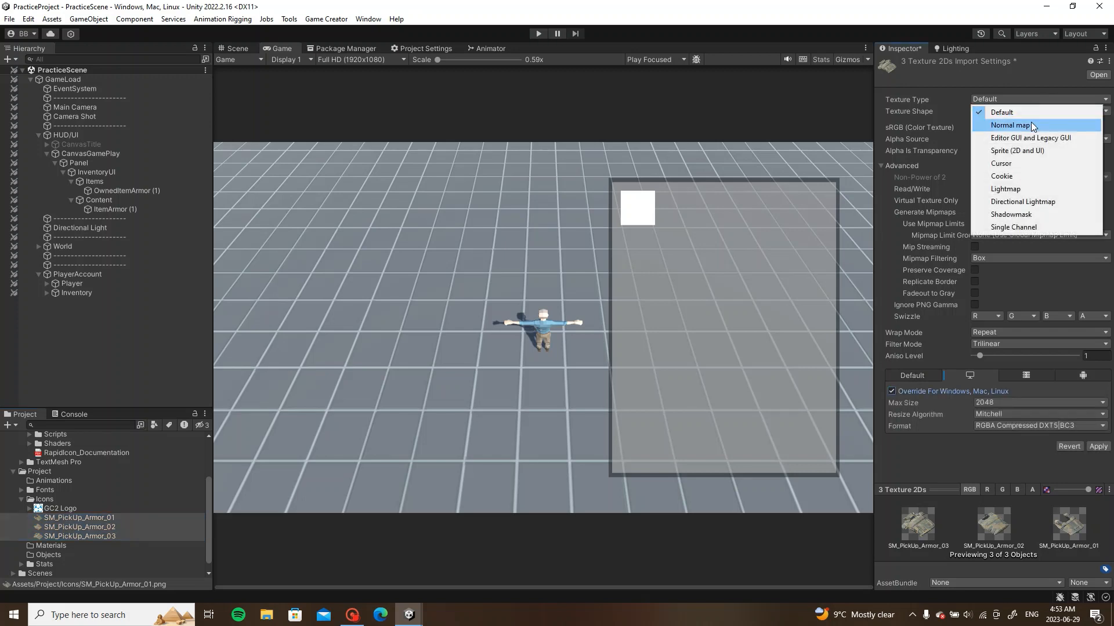
click(1022, 151)
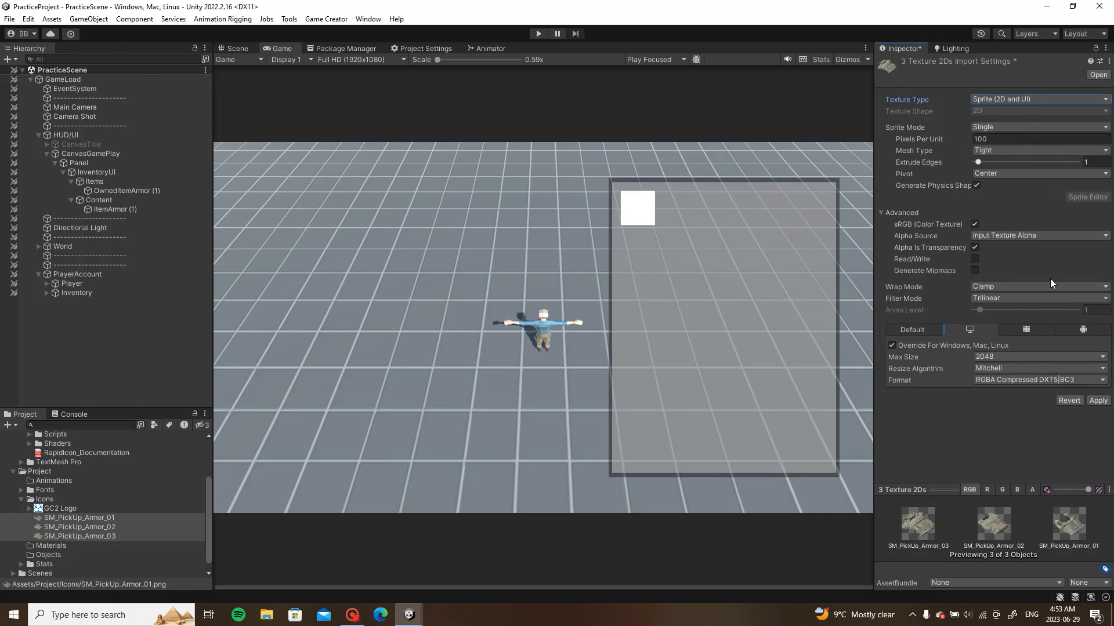
click(1097, 401)
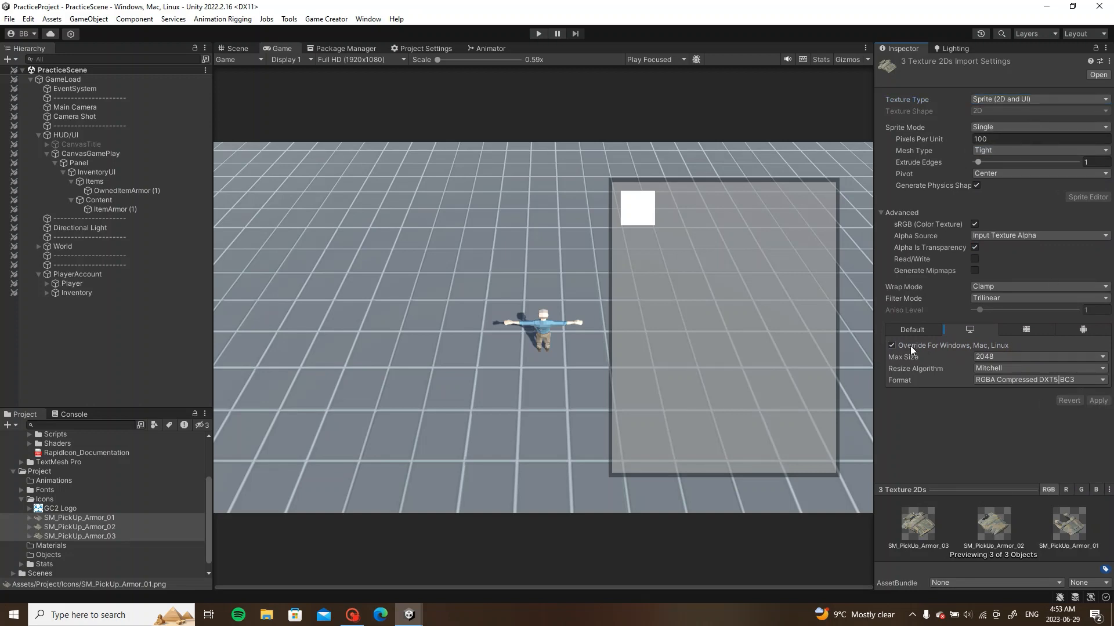
click(131, 382)
click(29, 536)
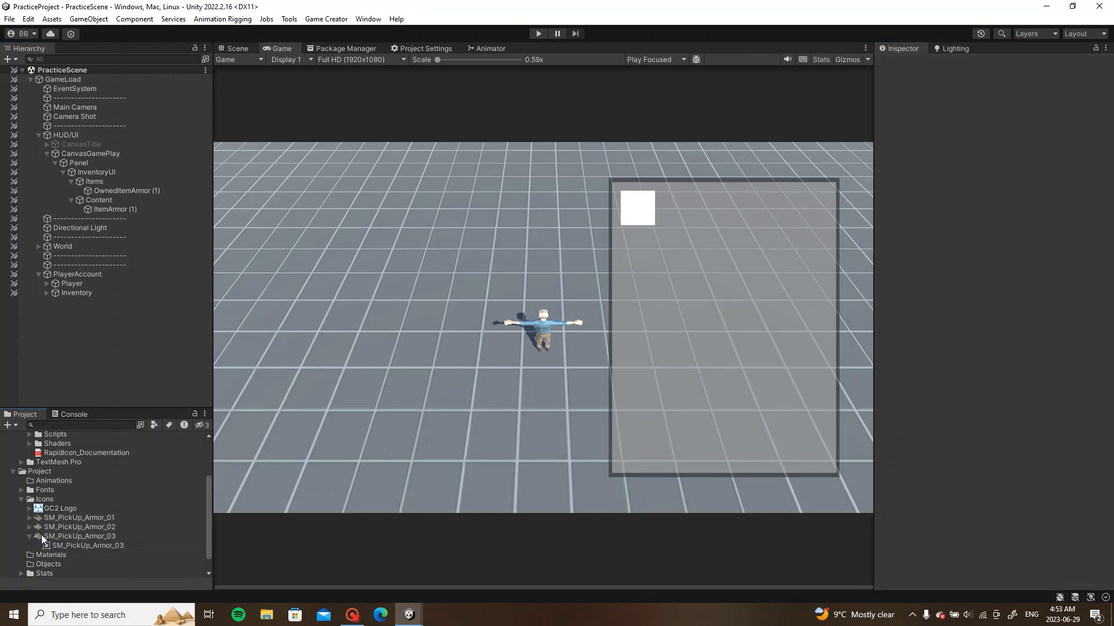
click(62, 545)
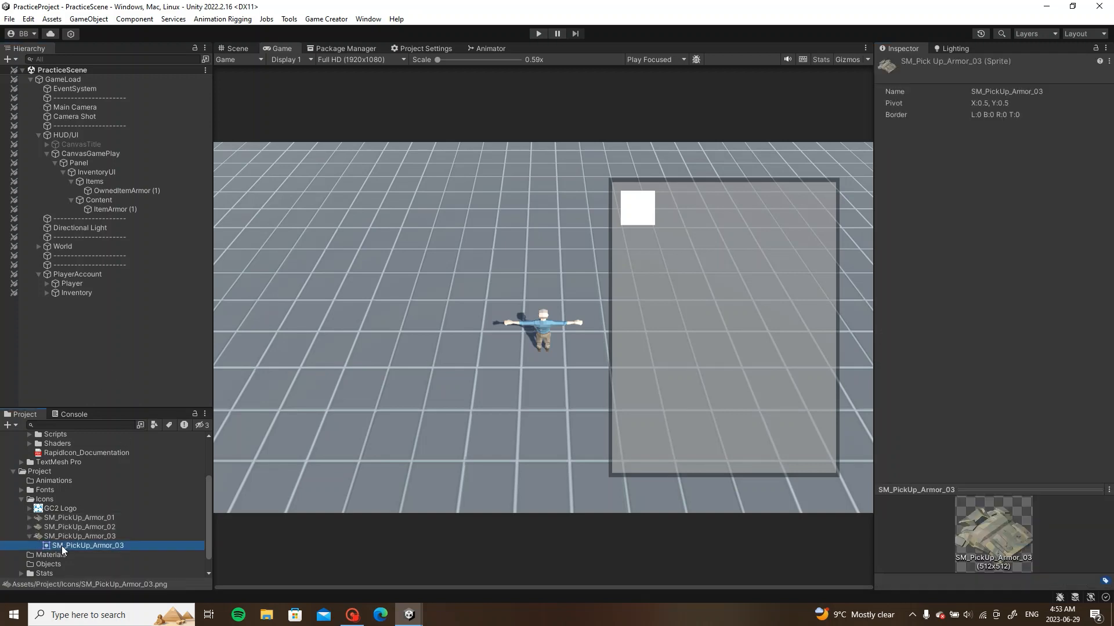
click(29, 536)
Step: Set the image color of ItemArmor (1) to black with an alpha of 100
click(125, 209)
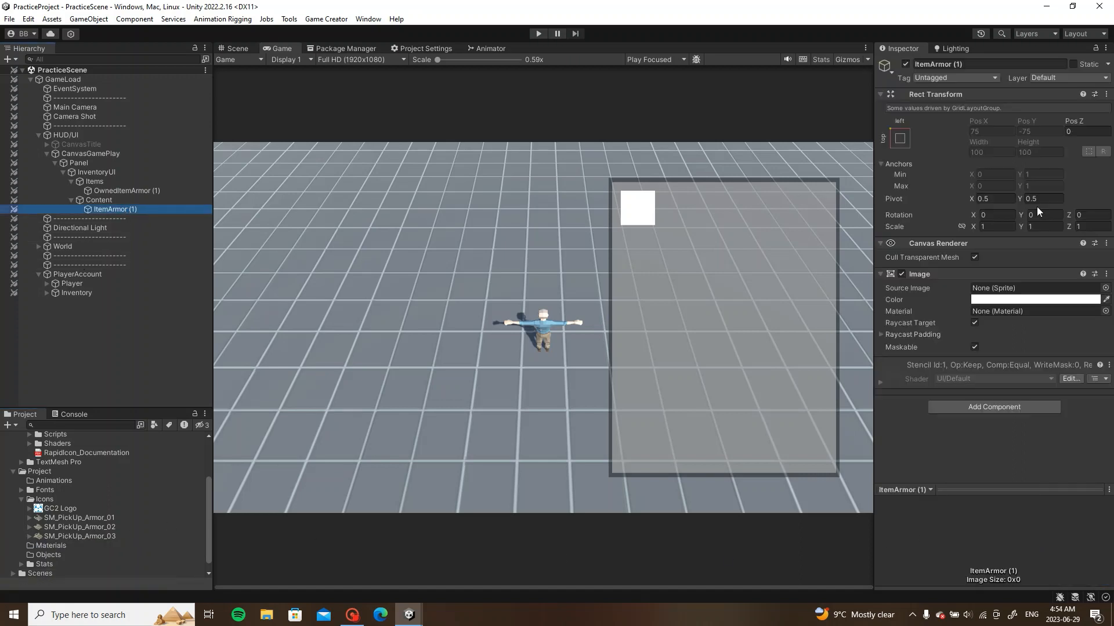
click(1096, 299)
click(1017, 418)
drag(981, 449, 980, 452)
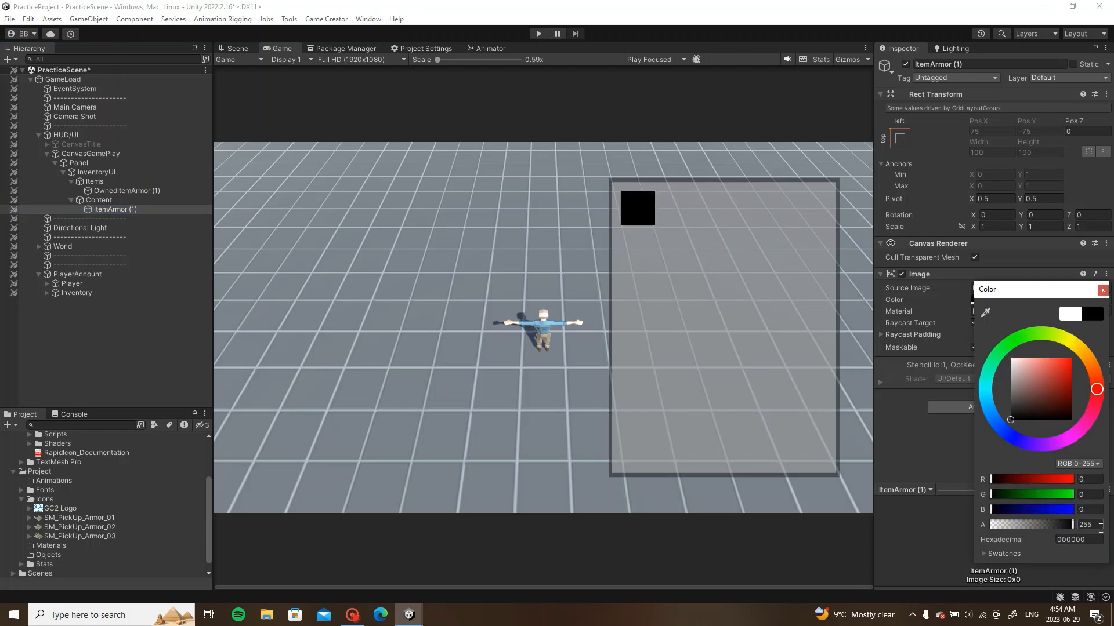
drag(1071, 525, 994, 530)
text(100)
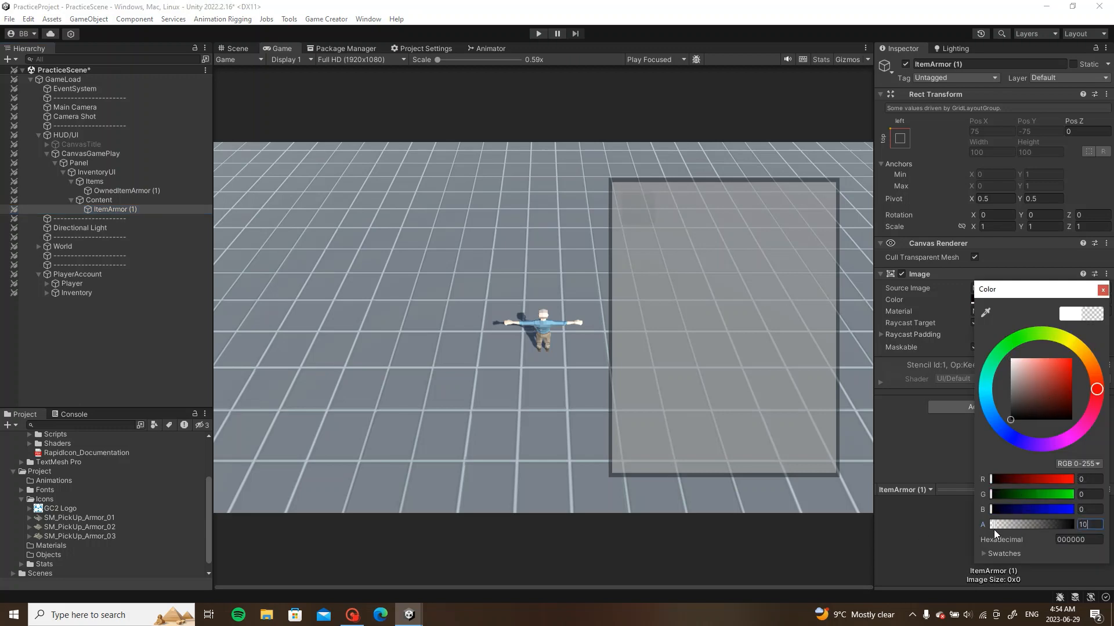
click(1102, 290)
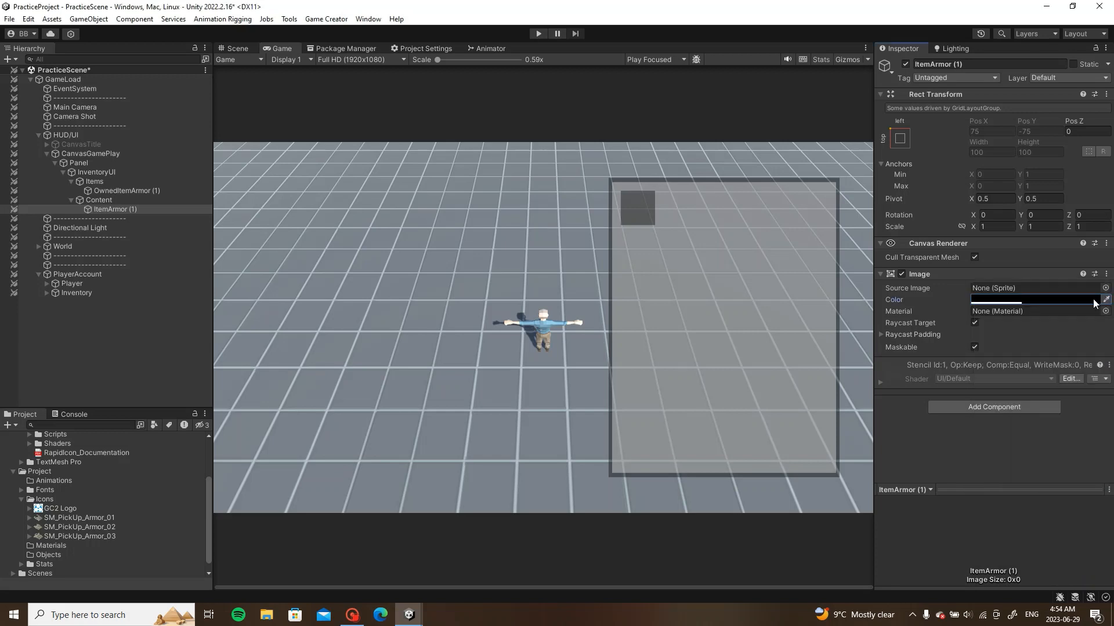
Step: Duplicate ItemArmor (1), nest the copy under the original, and rename it Icon
click(118, 210)
key(ctrl+d)
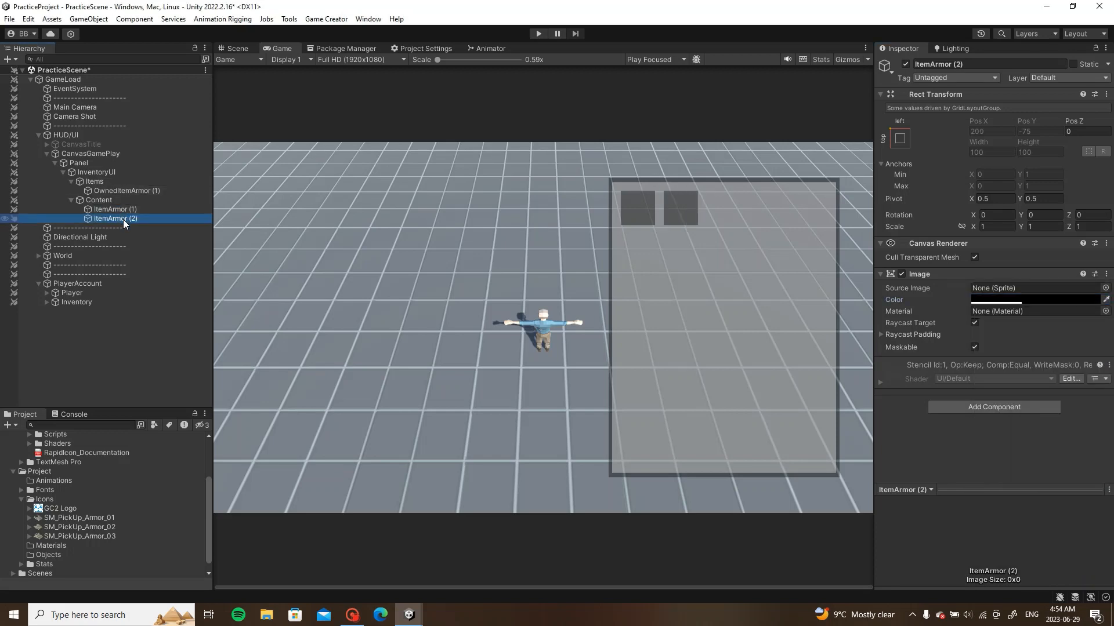
drag(127, 214, 127, 211)
click(978, 64)
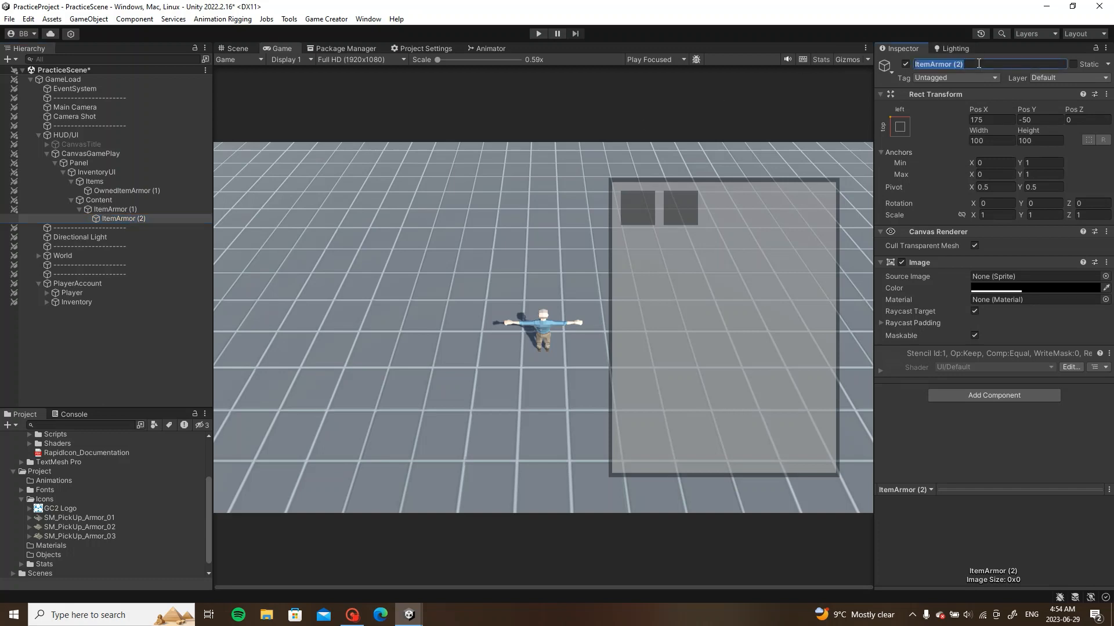
text(Icon)
key(Return)
Step: Set the Icon's image color to white (FFFFFF) with an alpha of 255
click(1047, 287)
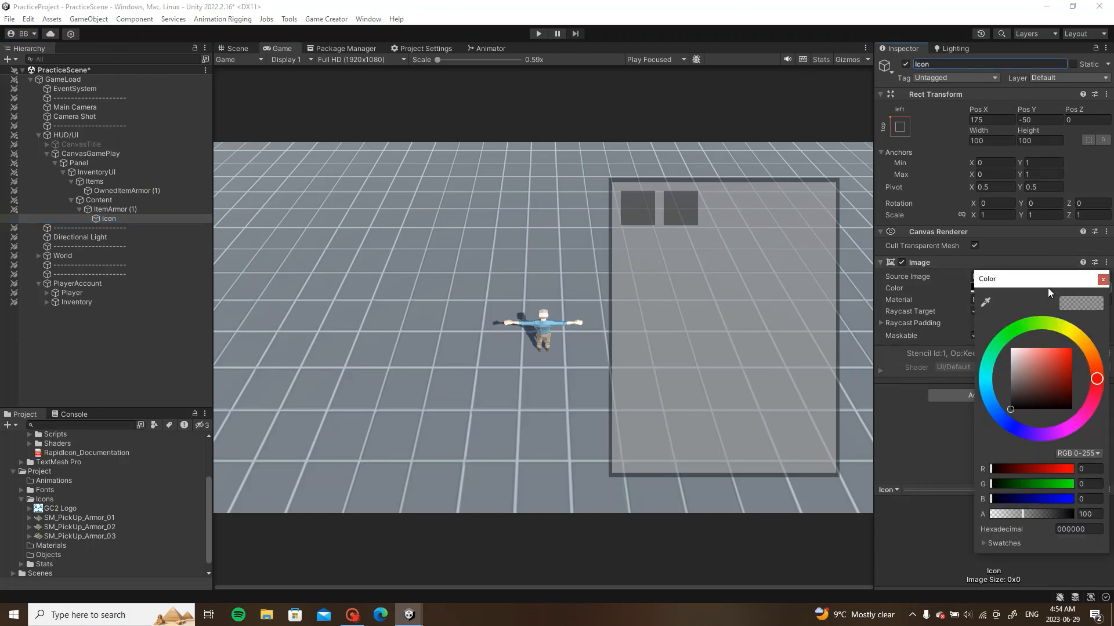
drag(1012, 406, 998, 349)
drag(1061, 509, 1073, 514)
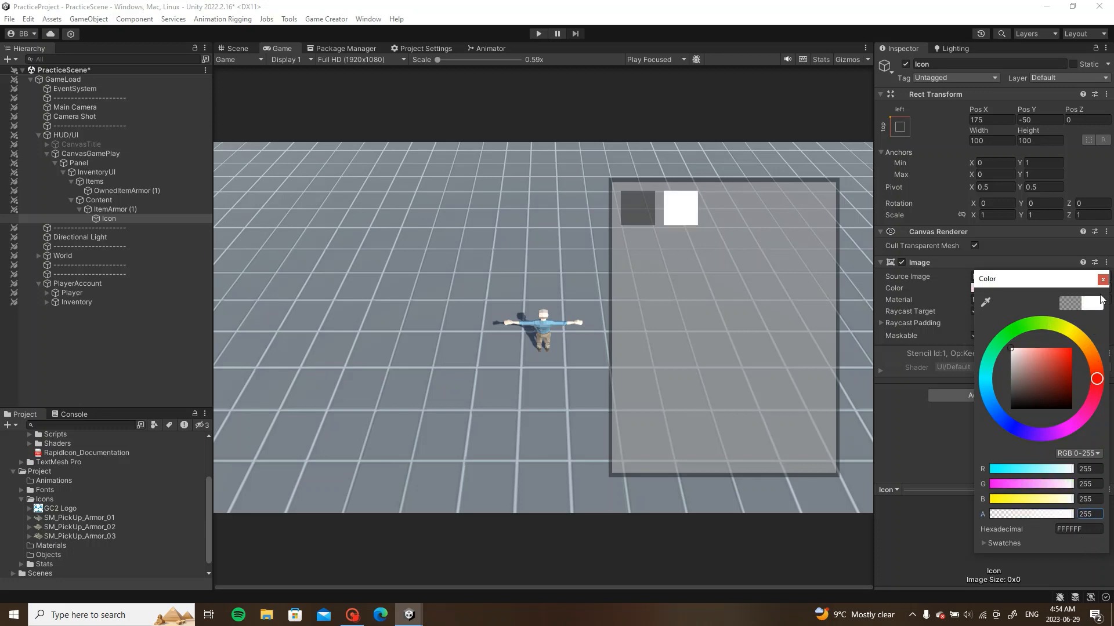
click(1103, 280)
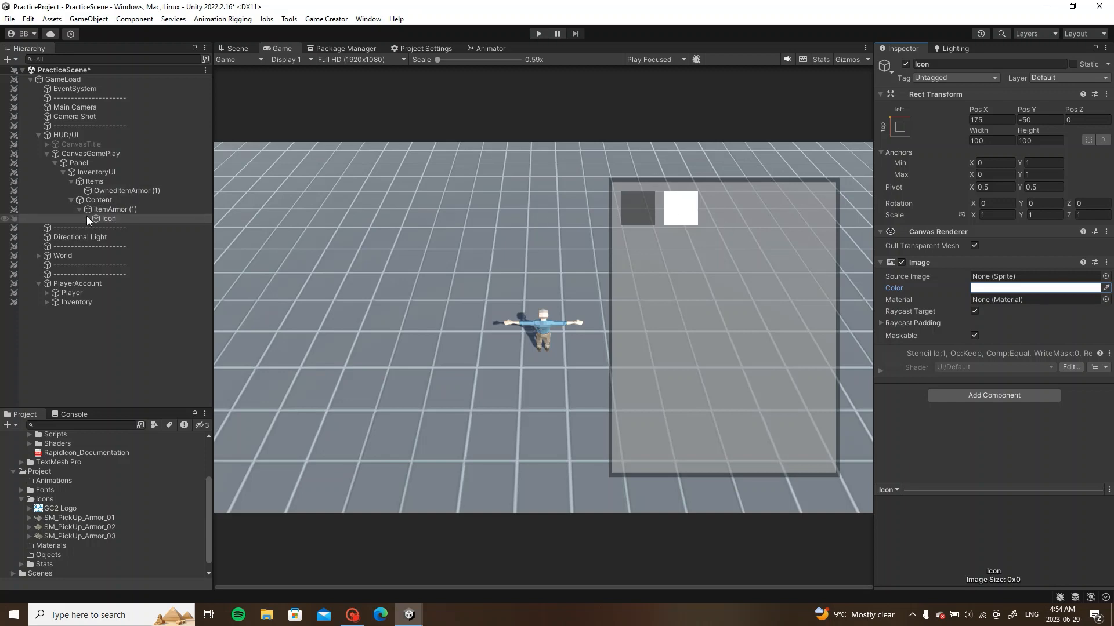
Step: Set the Icon's Pos X and Pos Y to 0 and change its anchor preset to middle center
click(1061, 120)
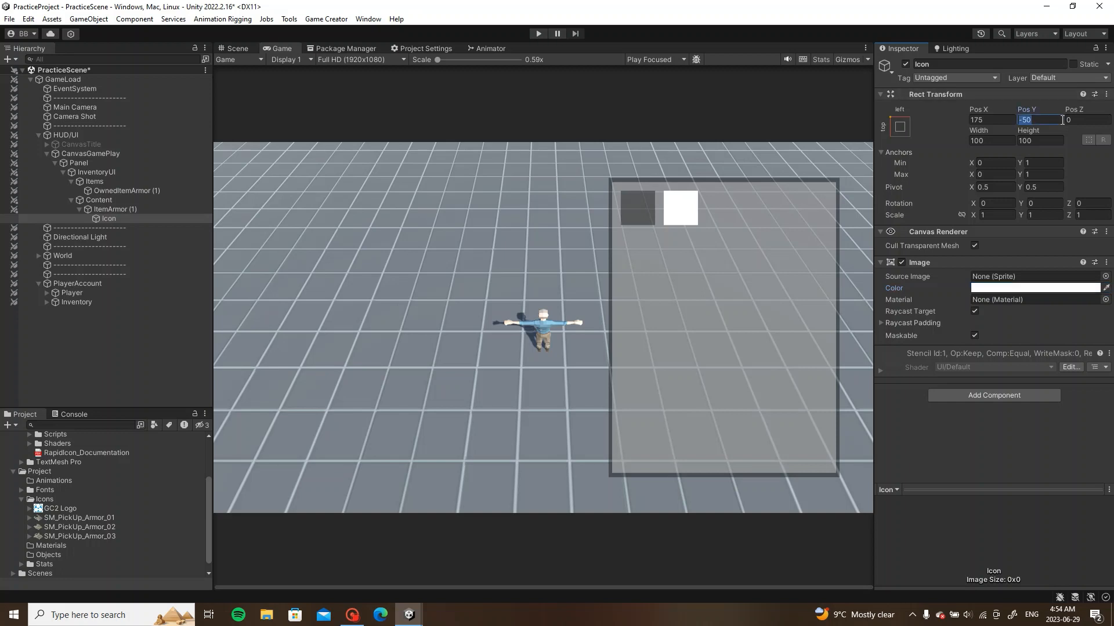
text(0)
click(997, 120)
text(0)
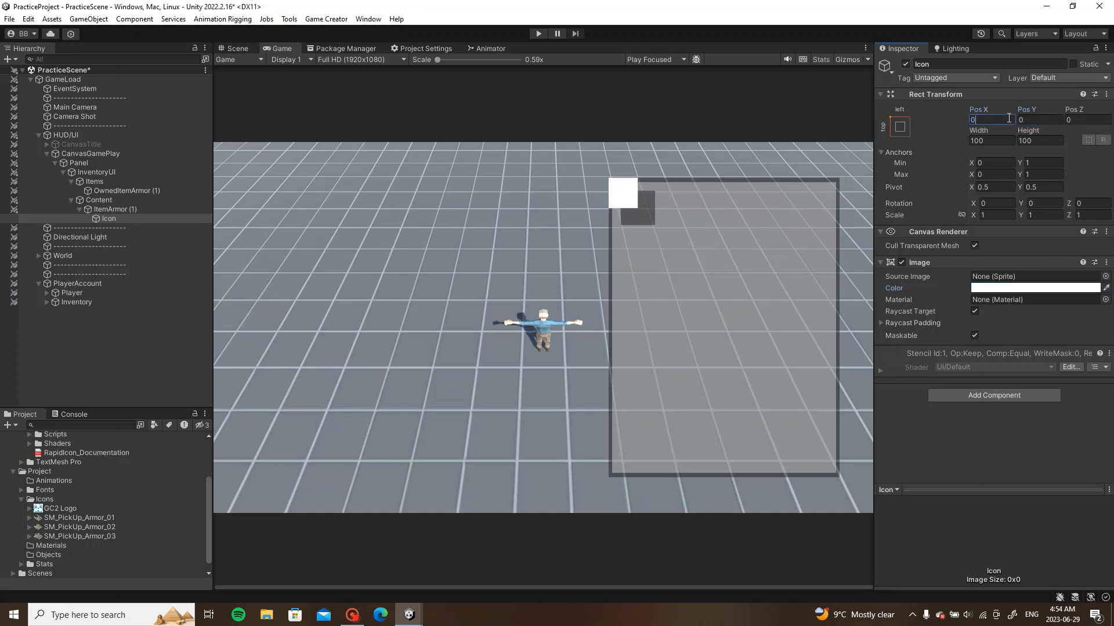
click(899, 127)
click(962, 243)
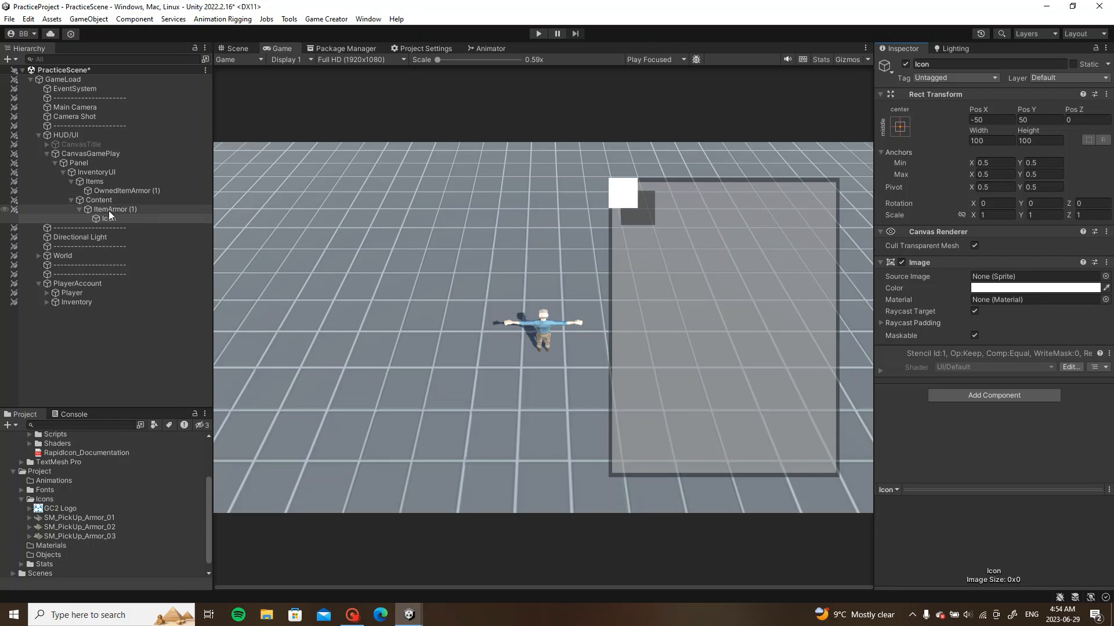
Step: Move ItemArmor (1) out of Content to sit directly under InventoryUI, and set its Icon's Pos X and Pos Y to 0
drag(109, 210, 96, 172)
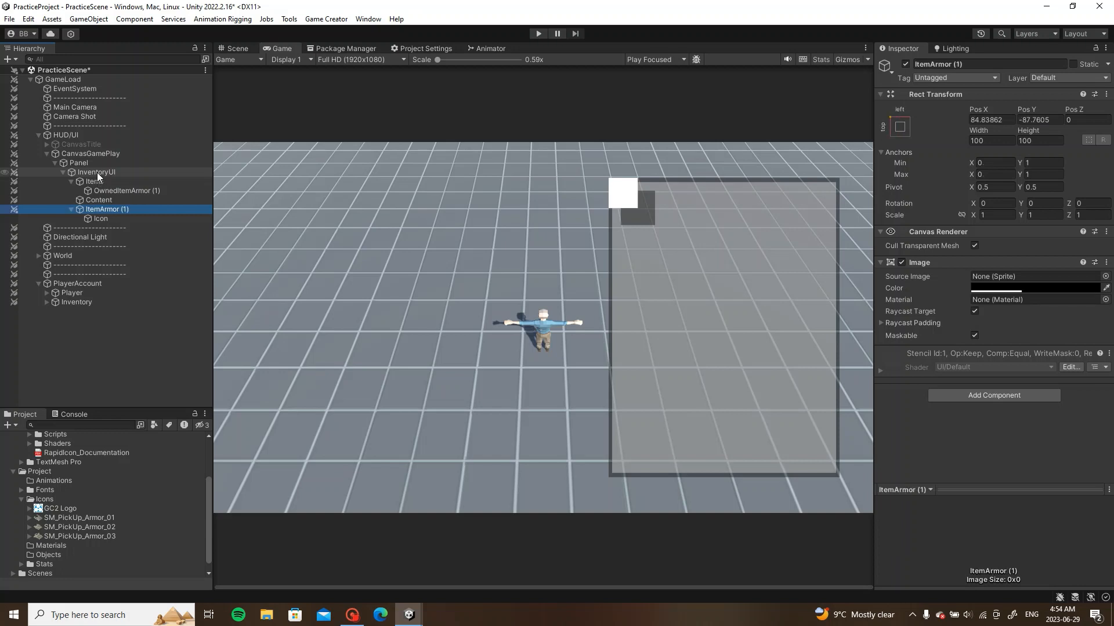
click(107, 221)
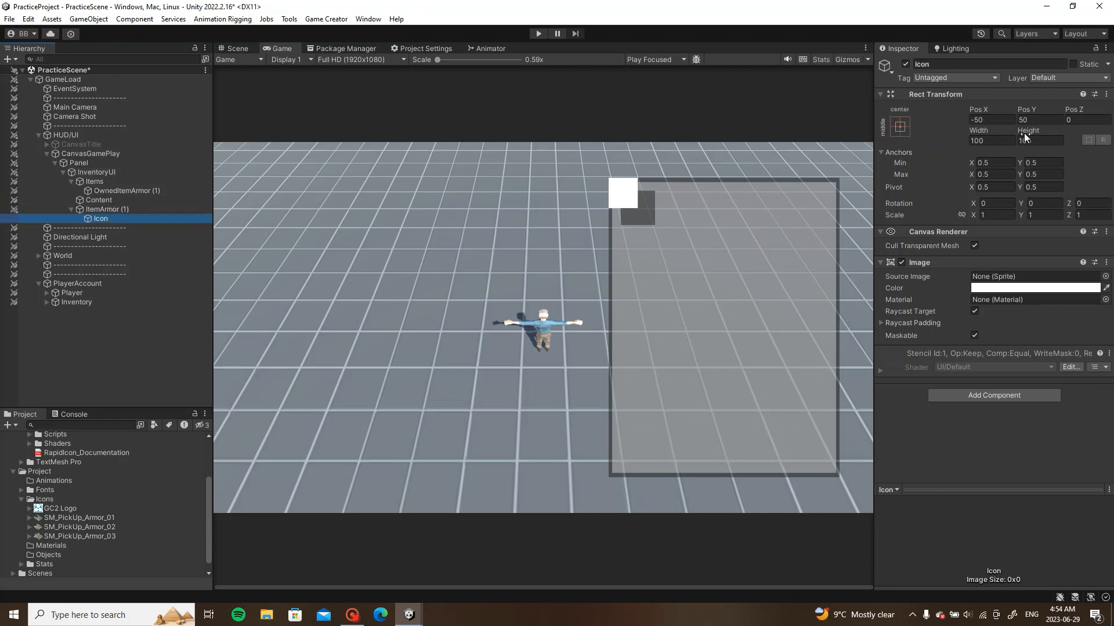
click(989, 120)
text(0)
click(1038, 120)
text(0)
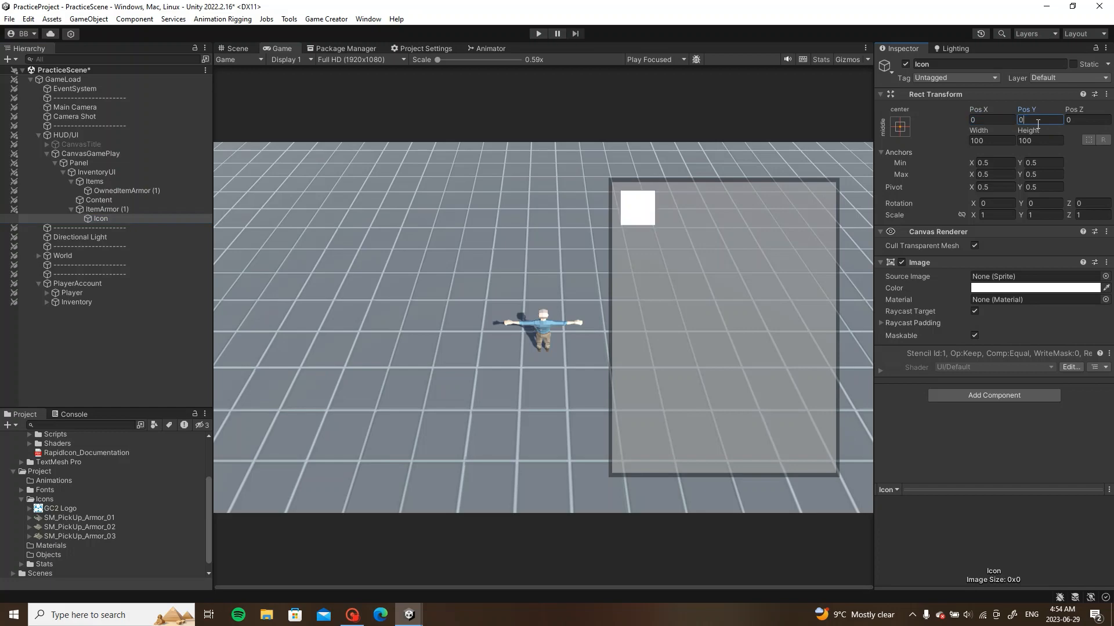
Step: Assign the SM_PickUp_Armor_01 sprite from the Icons folder as the Icon's source image
click(1106, 277)
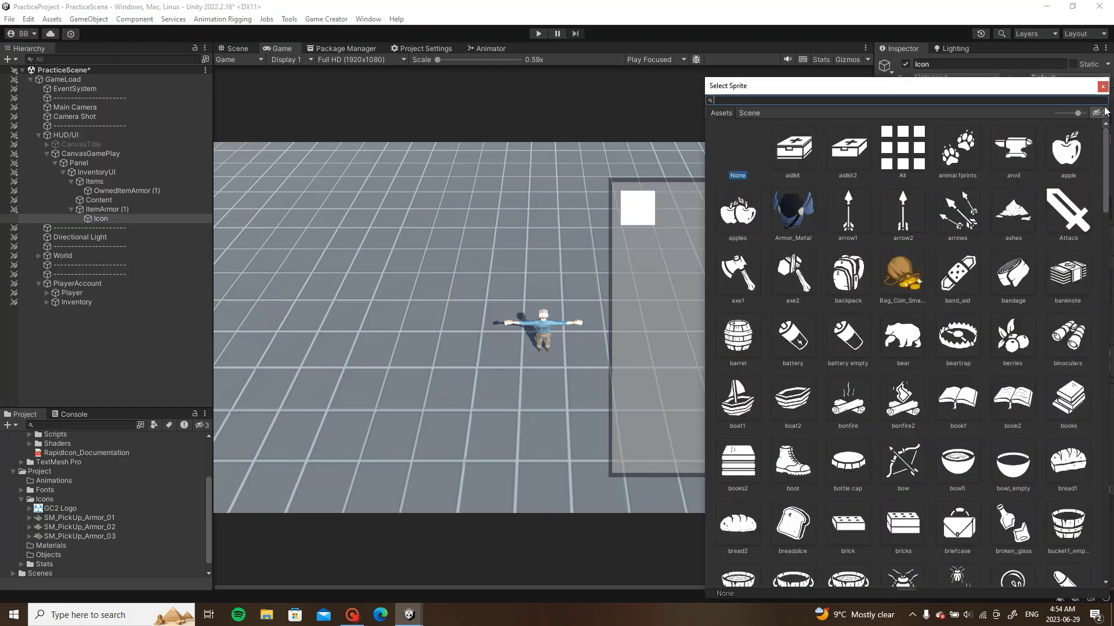
key(Escape)
click(29, 517)
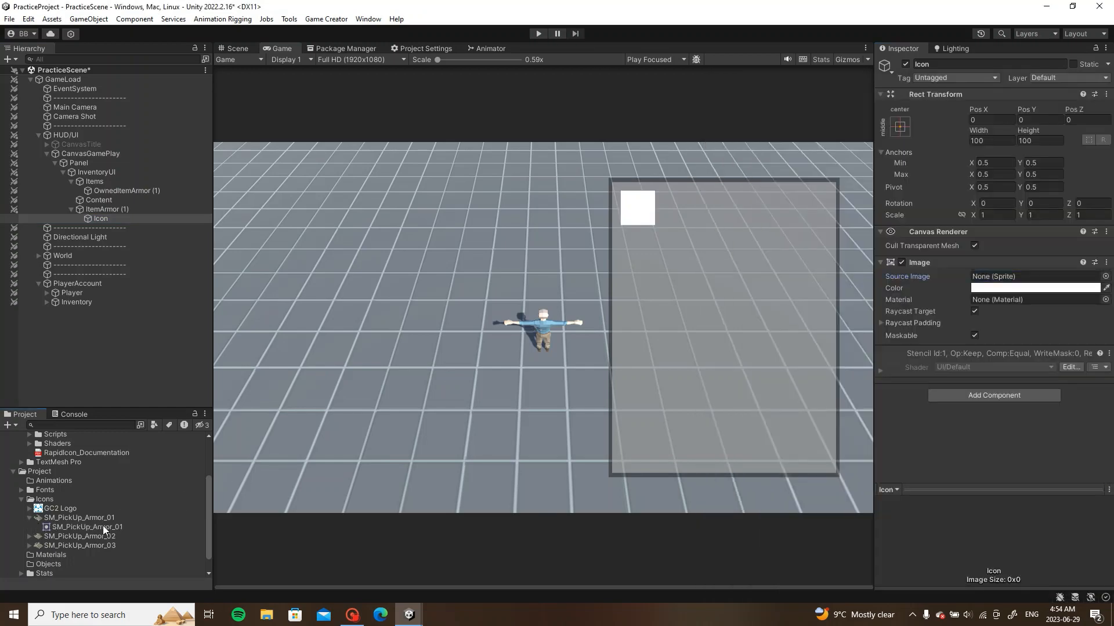
drag(106, 528, 1042, 279)
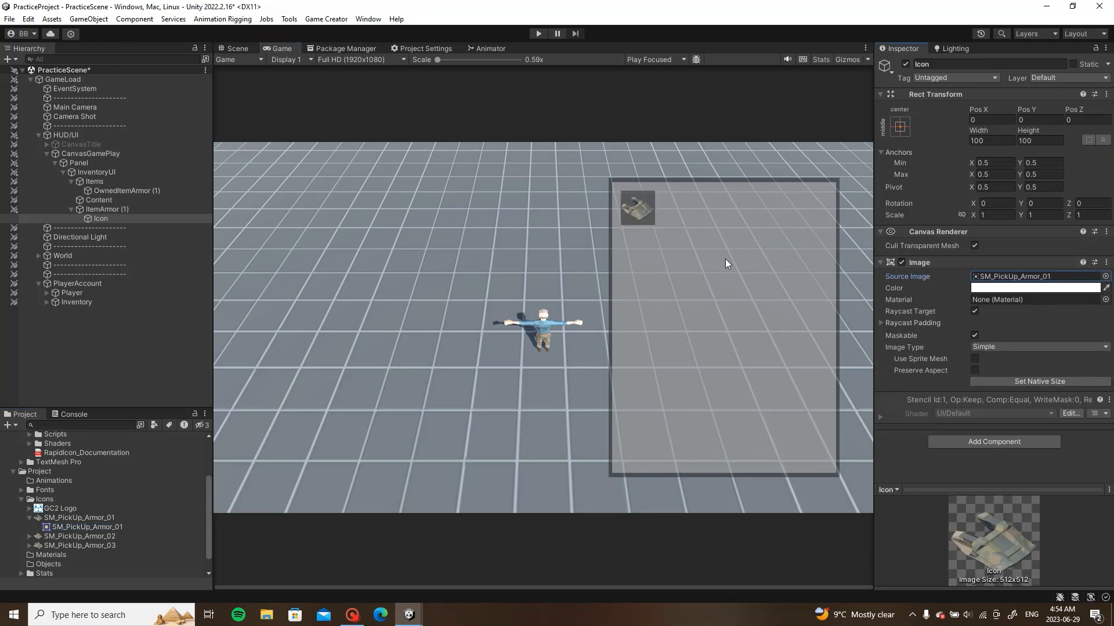
Step: Add a Game Creator TextMeshPro button to CanvasGamePlay
right_click(107, 207)
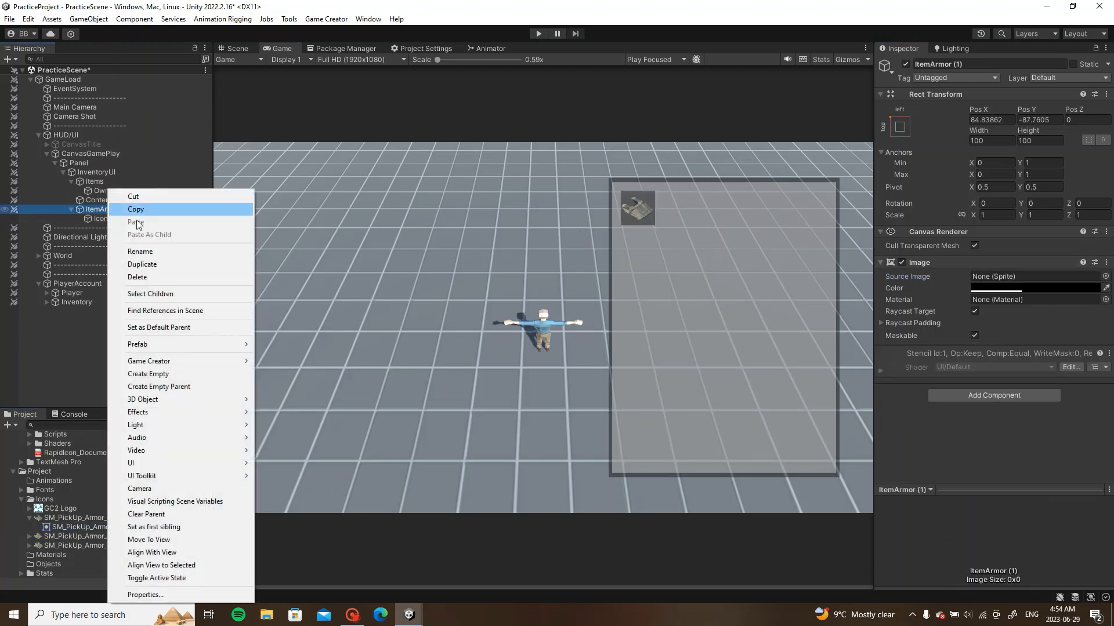
mouse_move(201, 361)
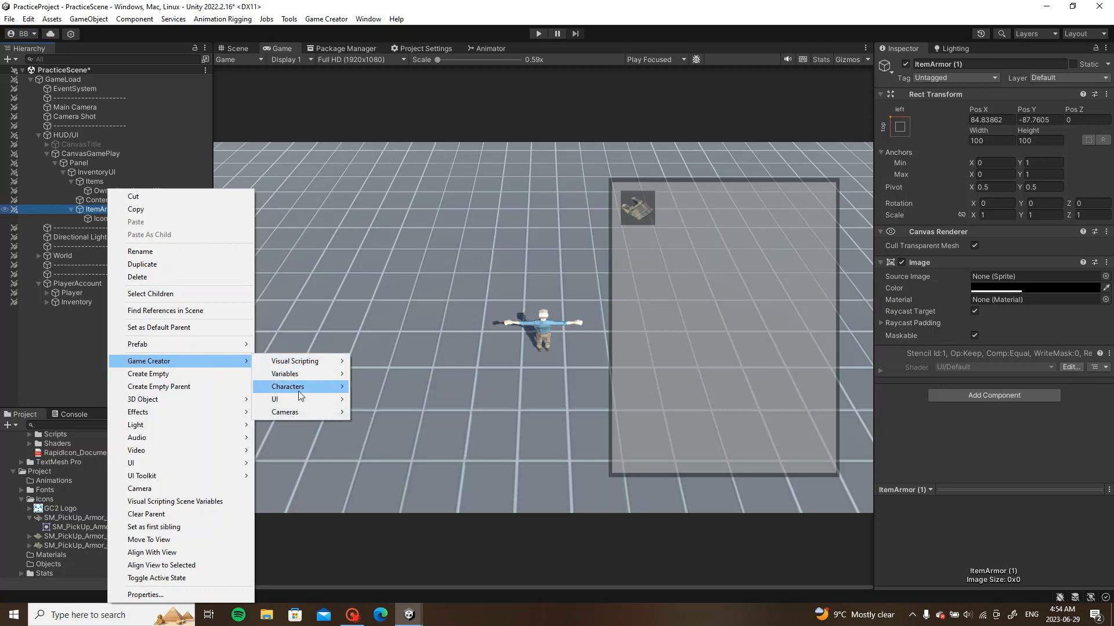
mouse_move(308, 388)
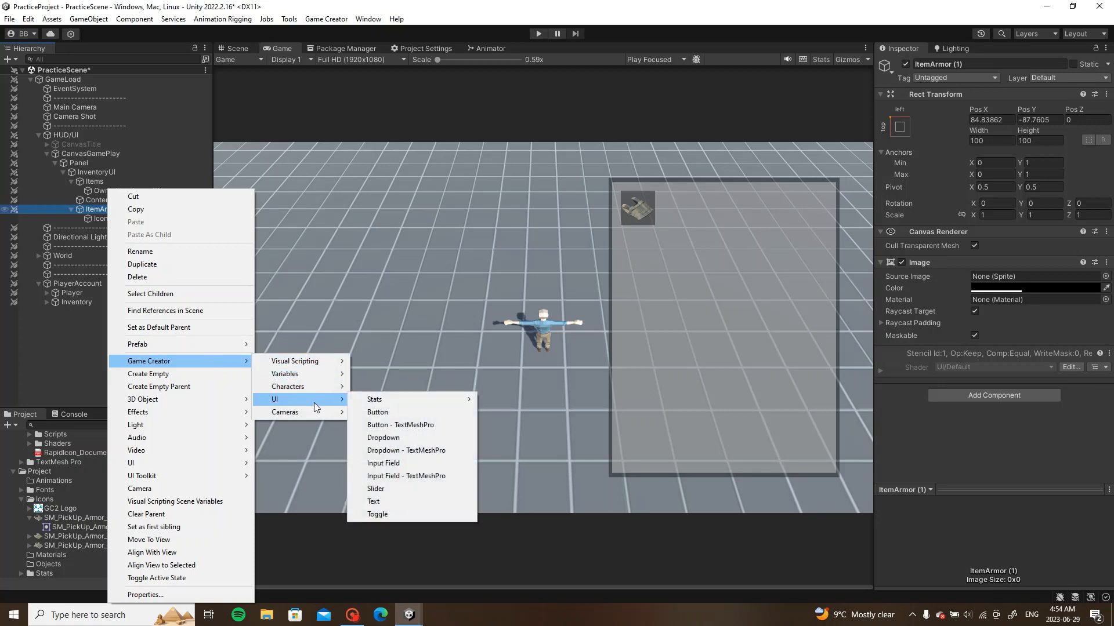
click(404, 428)
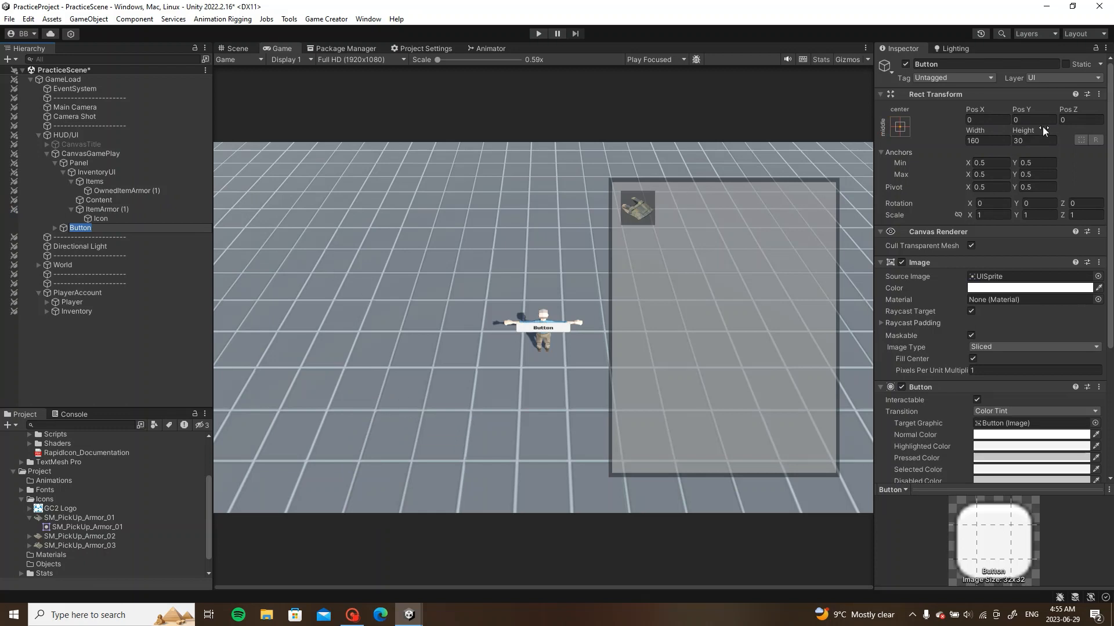
Step: Set the Button's width and height to 100
click(1035, 141)
text(100)
click(989, 141)
text(100)
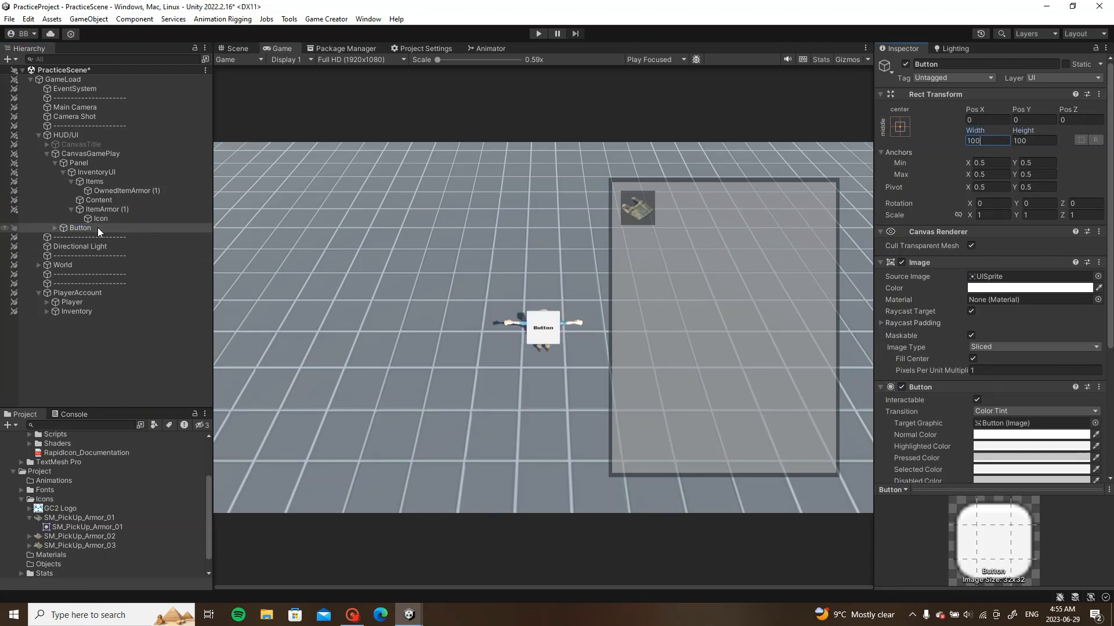
Step: Parent the Button to ItemArmor (1) and set its Pos X and Pos Y to 0
drag(97, 228, 113, 211)
click(996, 122)
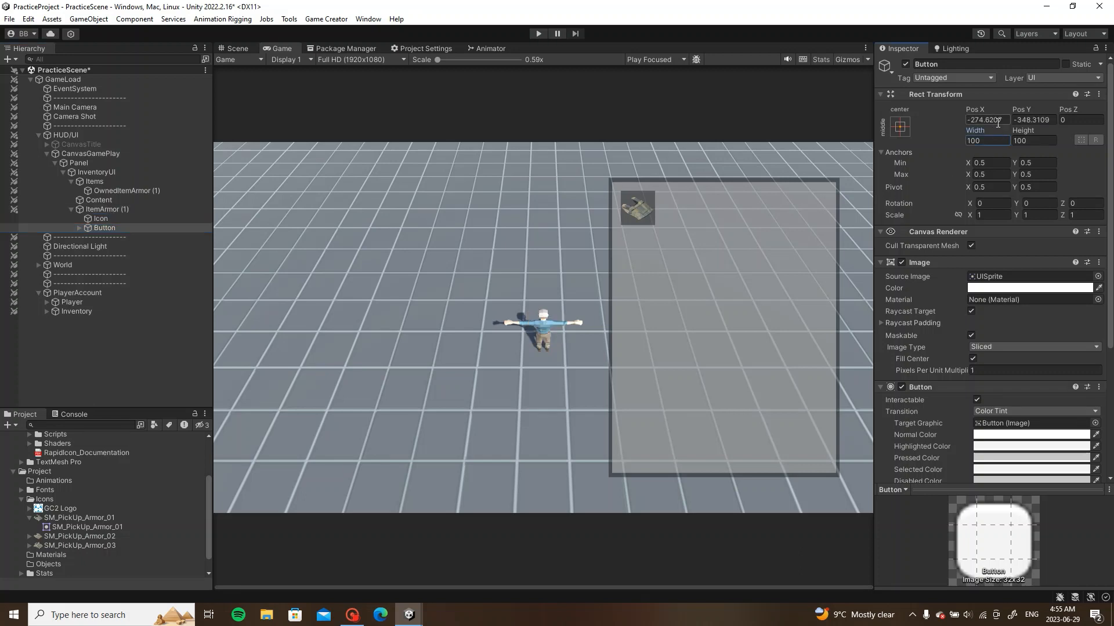
text(0)
click(1037, 122)
text(0)
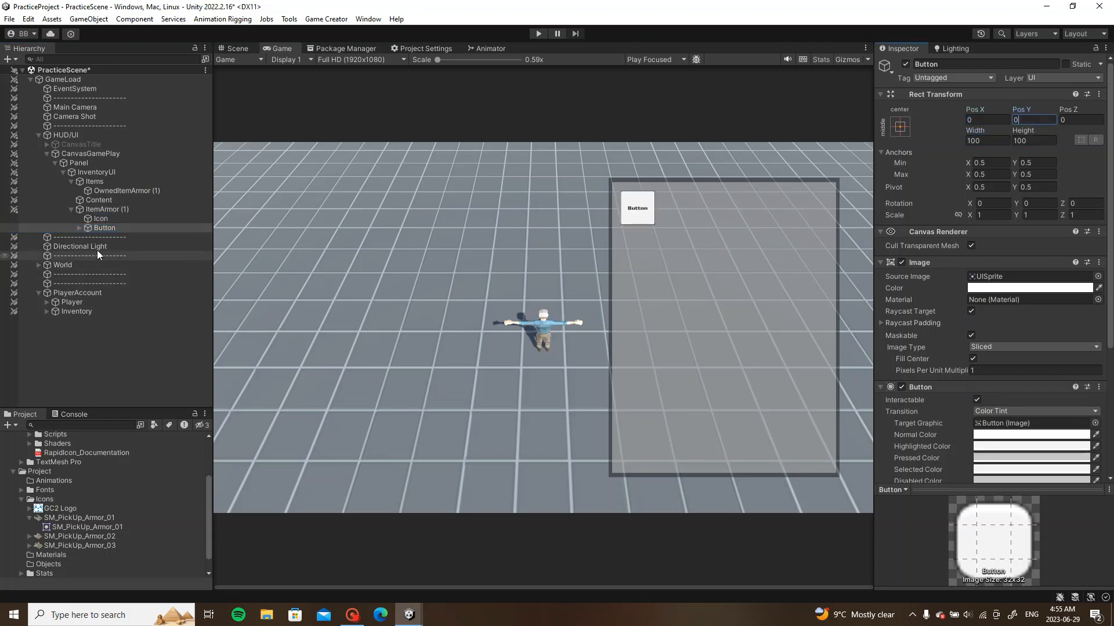
Step: Delete the text child object of the Button
click(80, 228)
click(114, 235)
key(Delete)
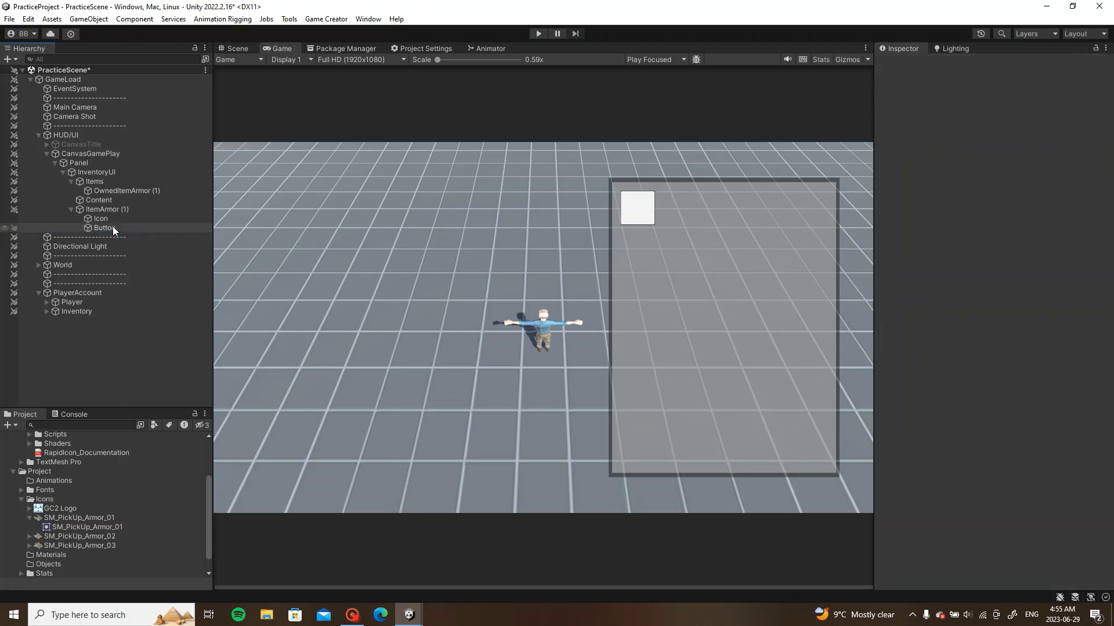
Step: Make the Button's image color fully transparent
click(112, 227)
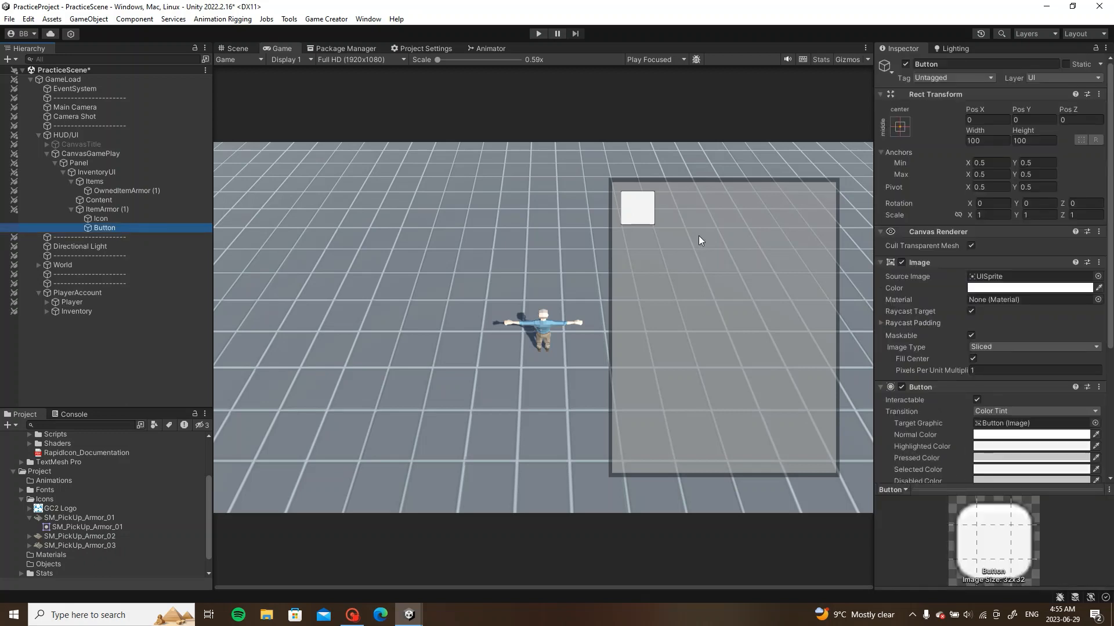
click(1051, 288)
drag(1071, 515, 899, 521)
click(1102, 281)
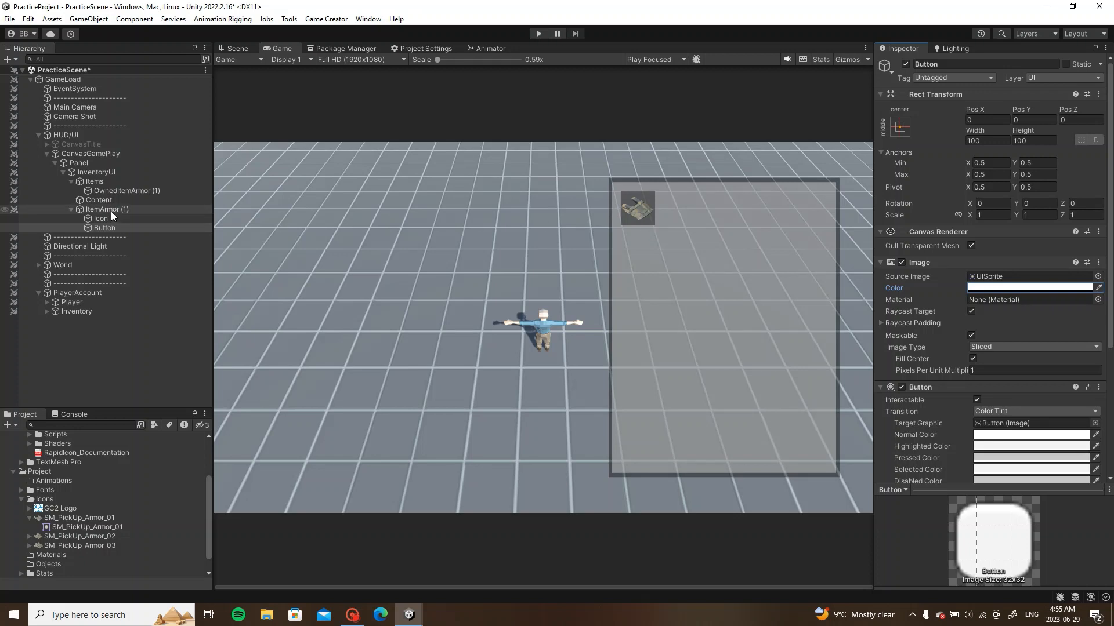
Step: Move ItemArmor (1) into Content and duplicate it three times to test the grid layout
drag(110, 211, 104, 199)
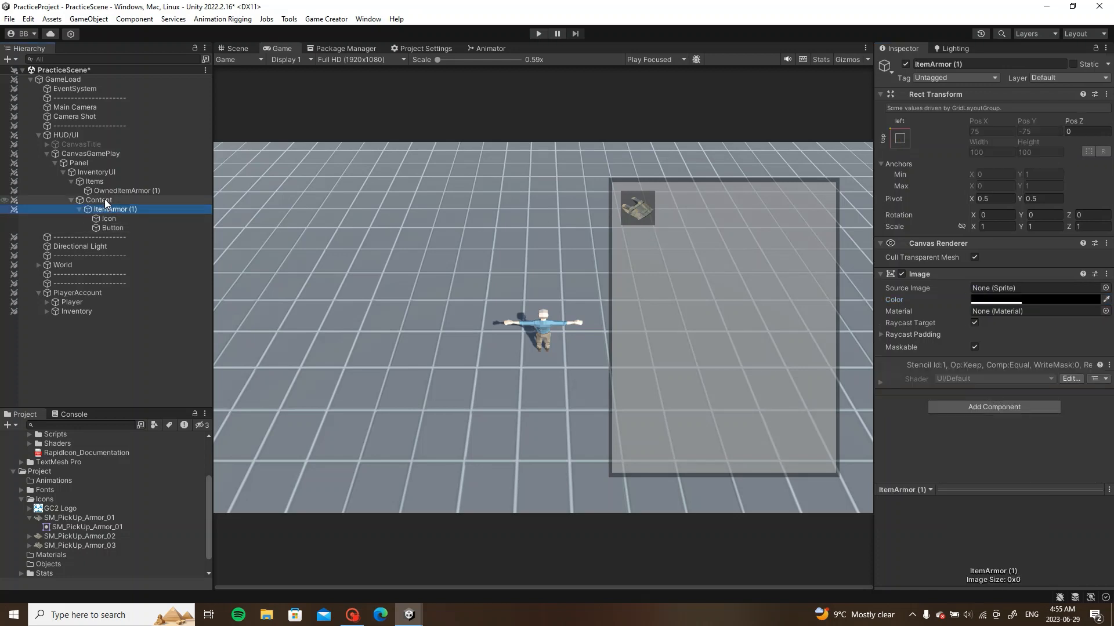
key(ctrl+d)
key(ctrl+d)
key(ctrl+d)
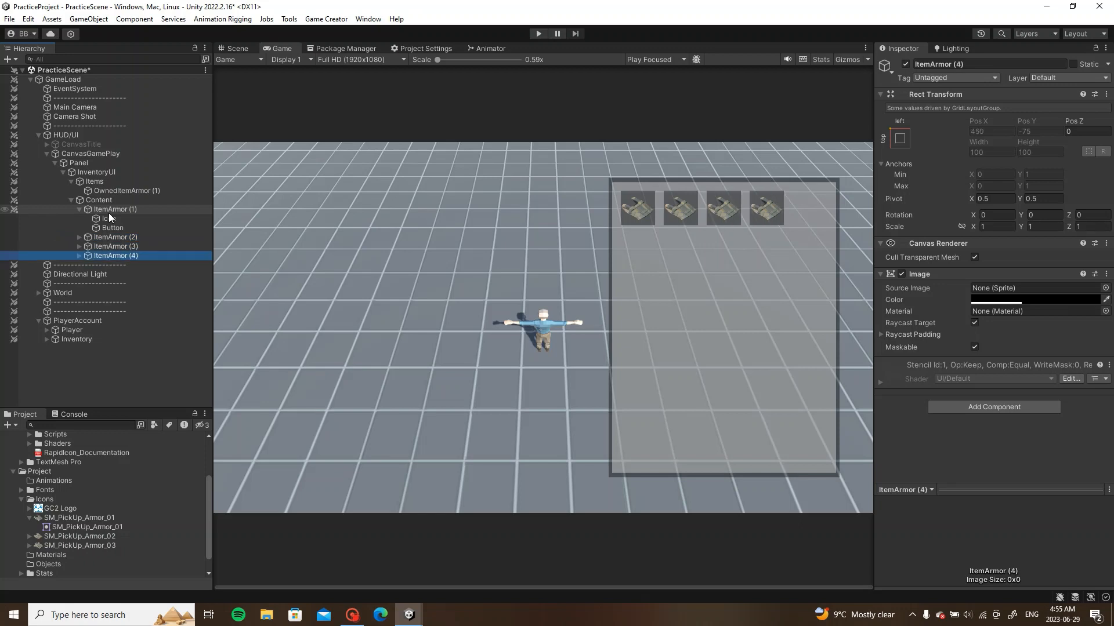
Step: Undo the three duplicates of ItemArmor (1)
key(ctrl+z)
key(ctrl+z)
key(ctrl+z)
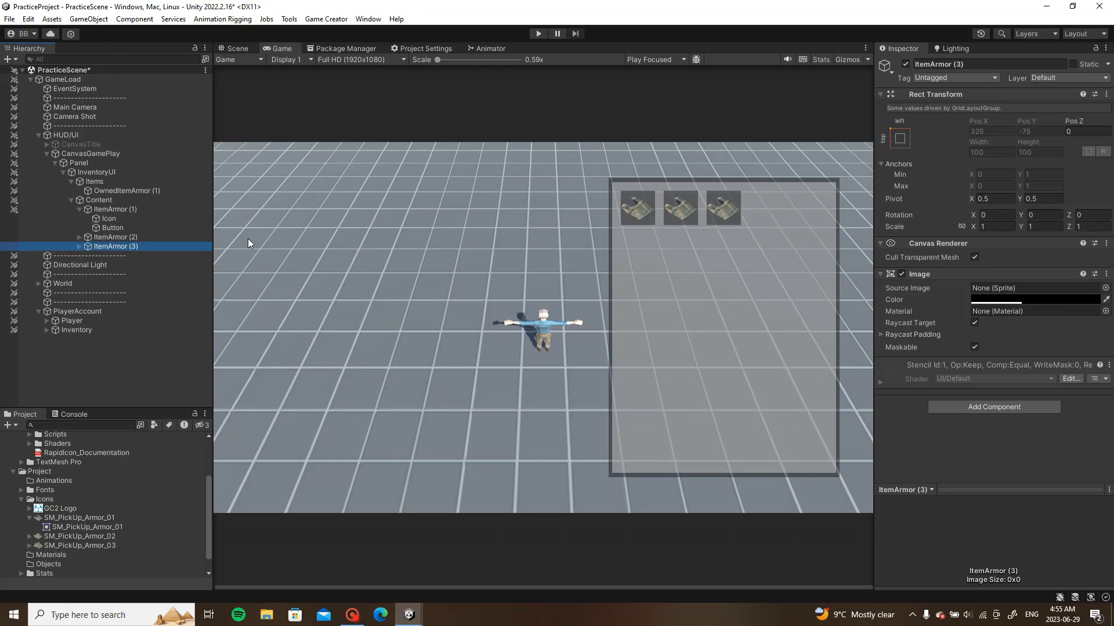
Step: Remove the default Log: Click! instruction from the Button in ItemArmor (1)
click(129, 219)
click(131, 212)
click(127, 229)
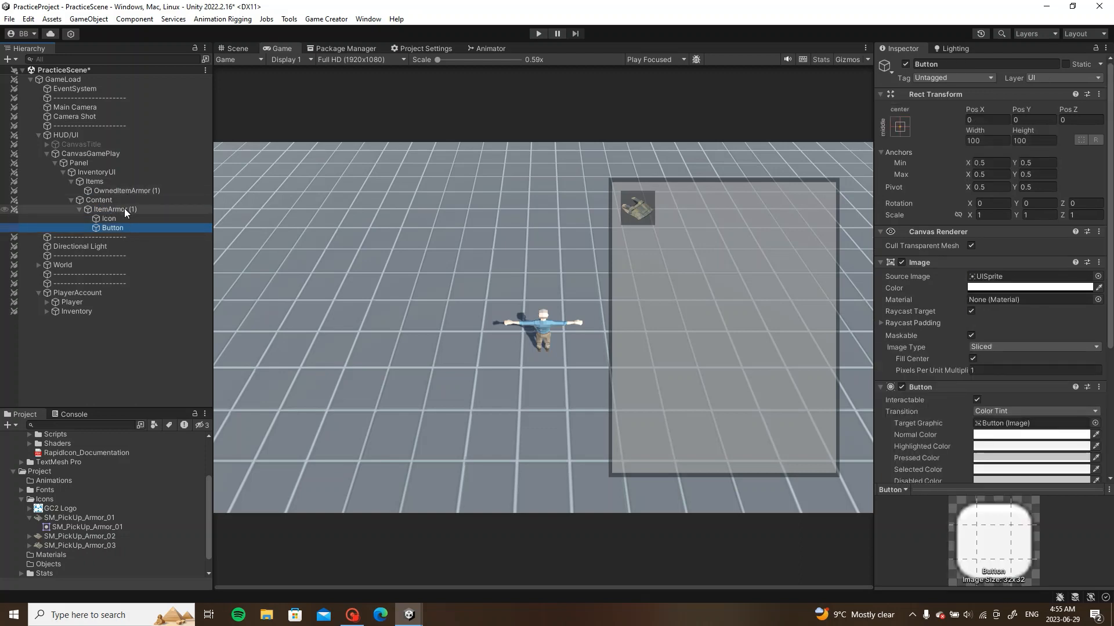
scroll(1018, 305, down, 5)
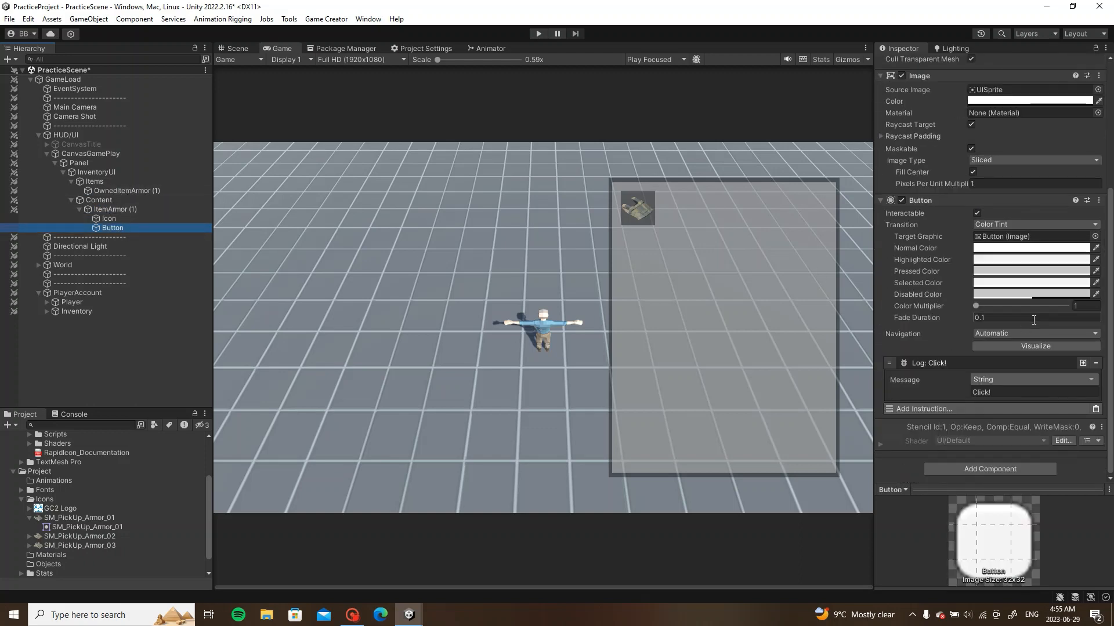
click(1095, 363)
click(993, 408)
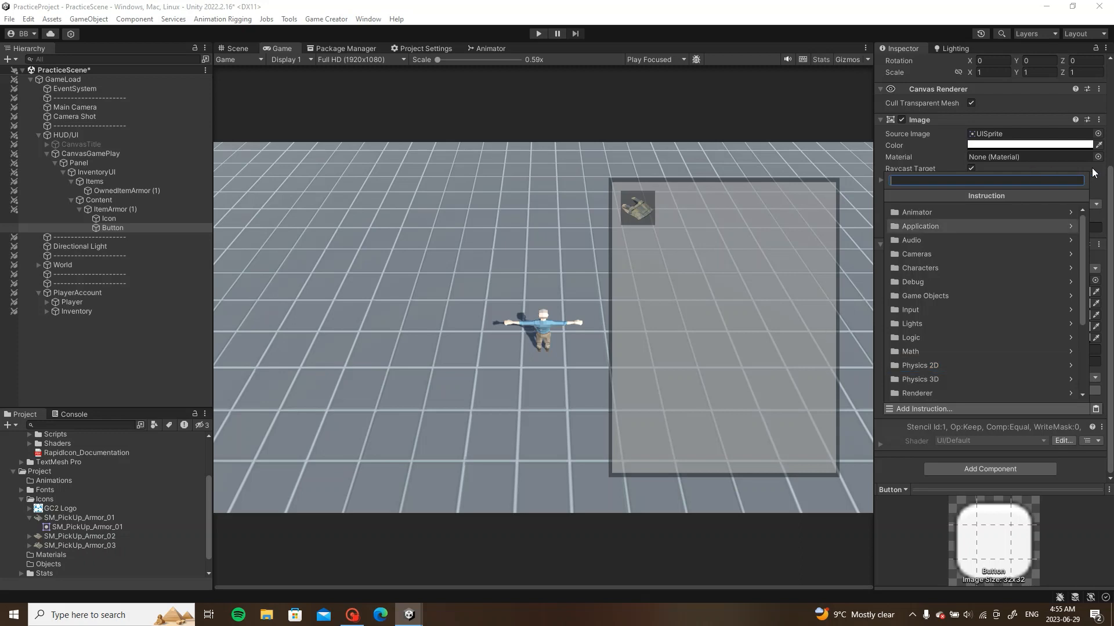
click(1104, 176)
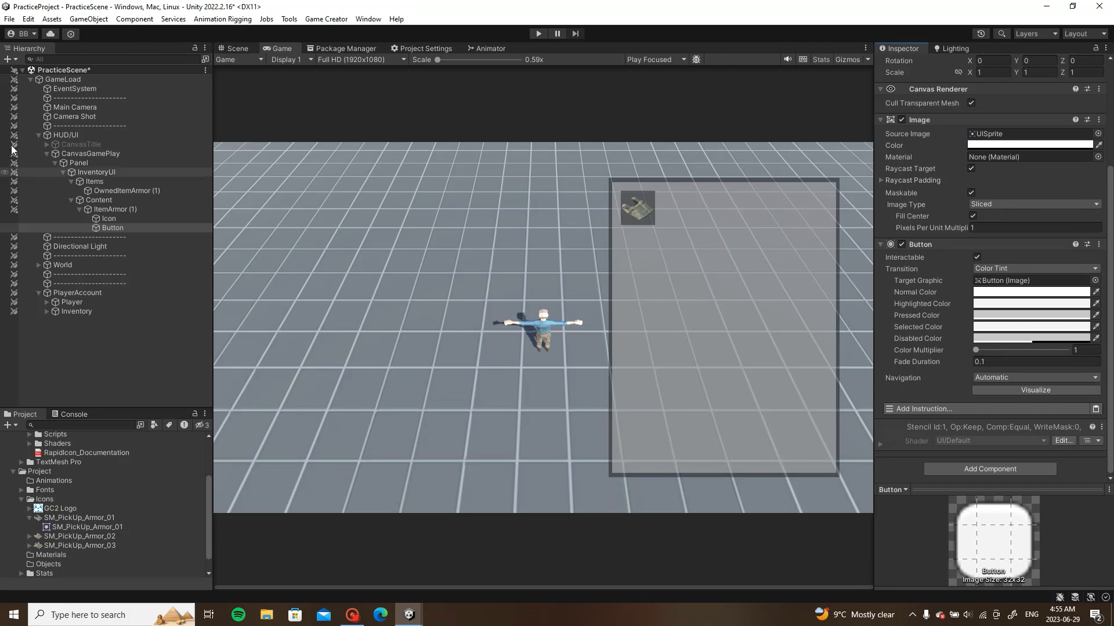
Step: Move ItemArmor (1) out of Content to sit under InventoryUI and add a TextMeshPro text child named Equipped
drag(109, 209, 397, 227)
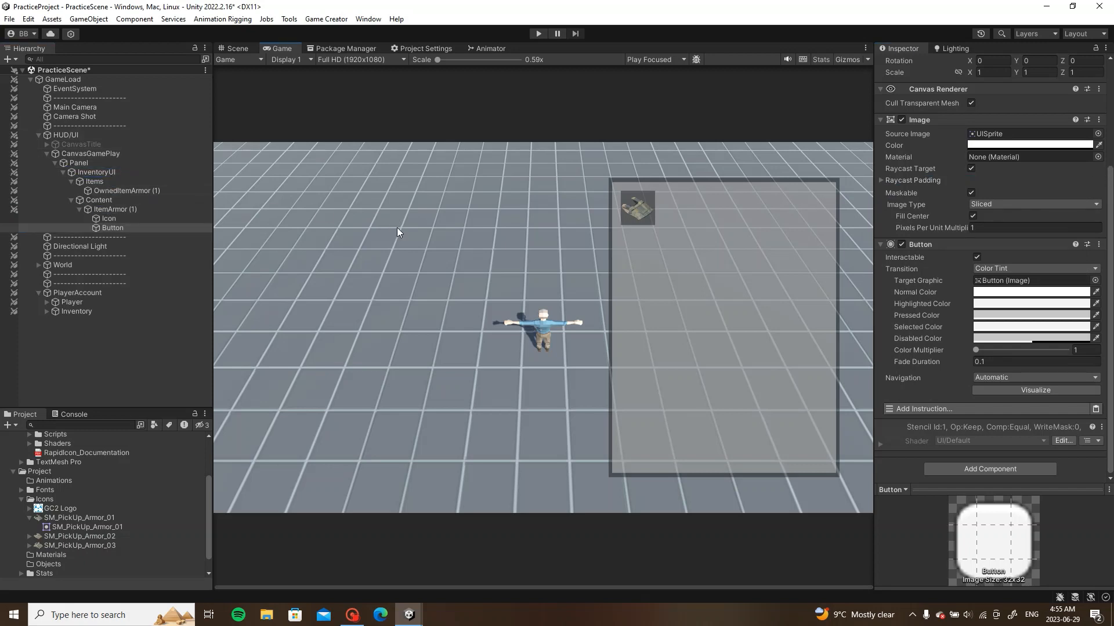
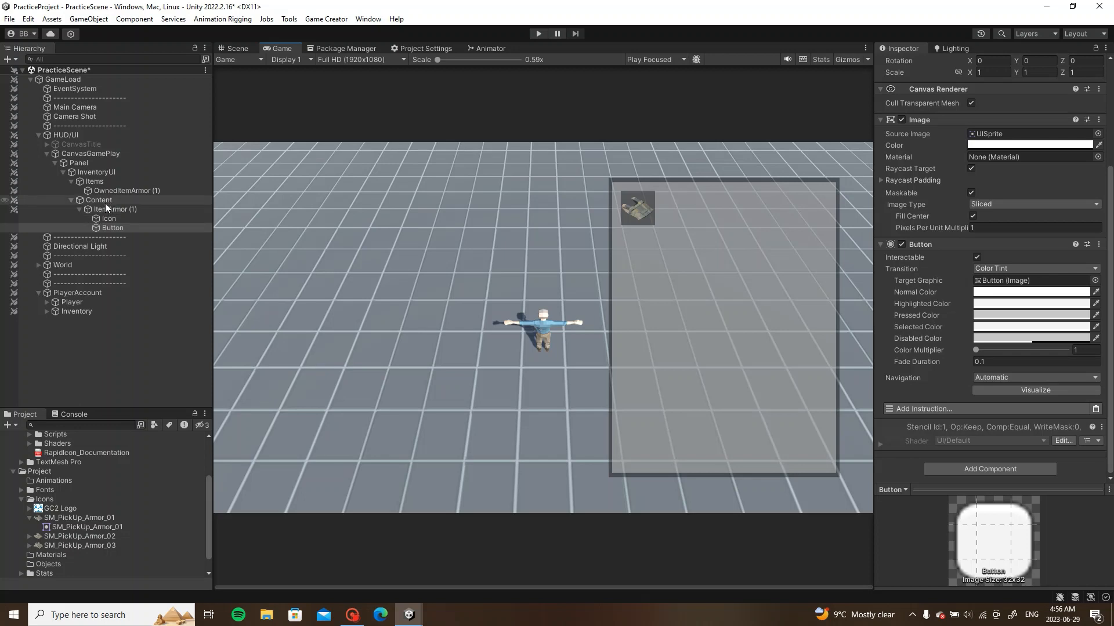
drag(107, 208, 72, 179)
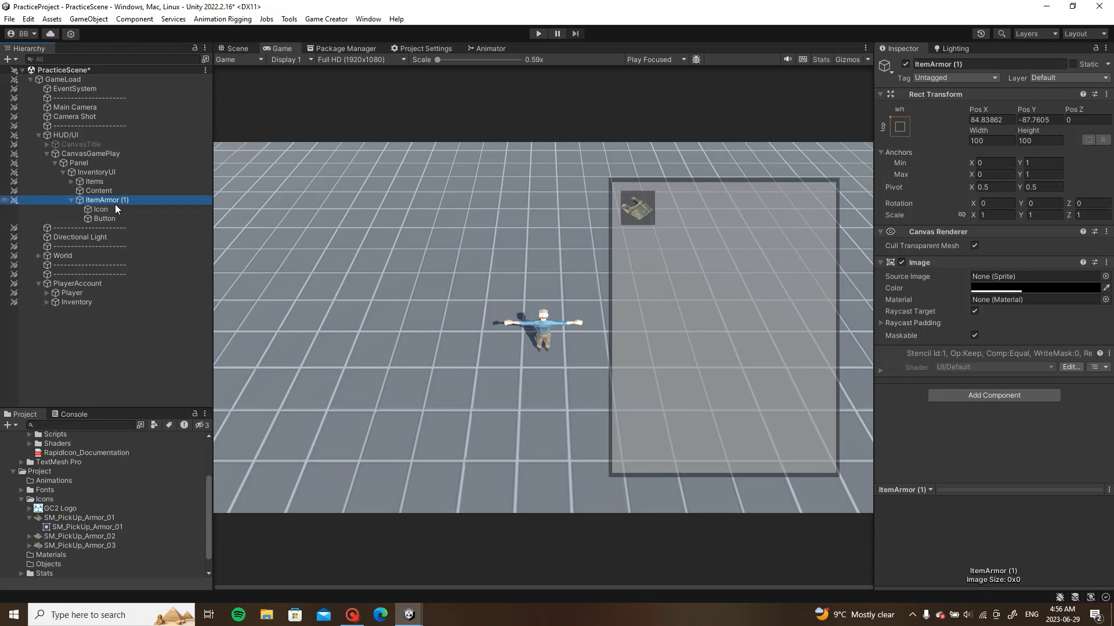
right_click(119, 200)
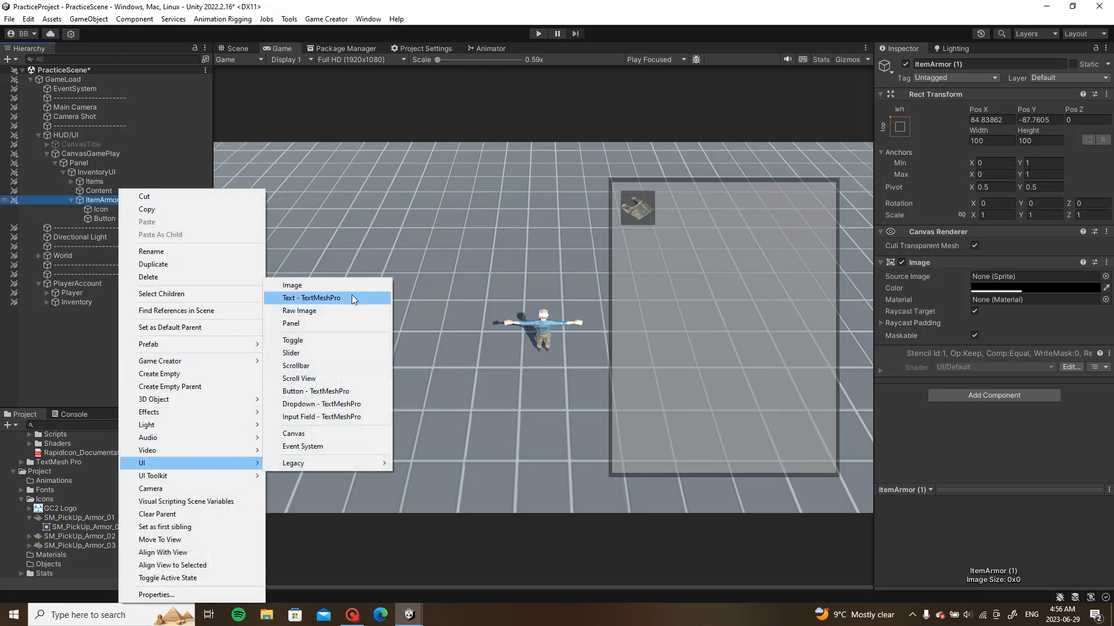
click(352, 298)
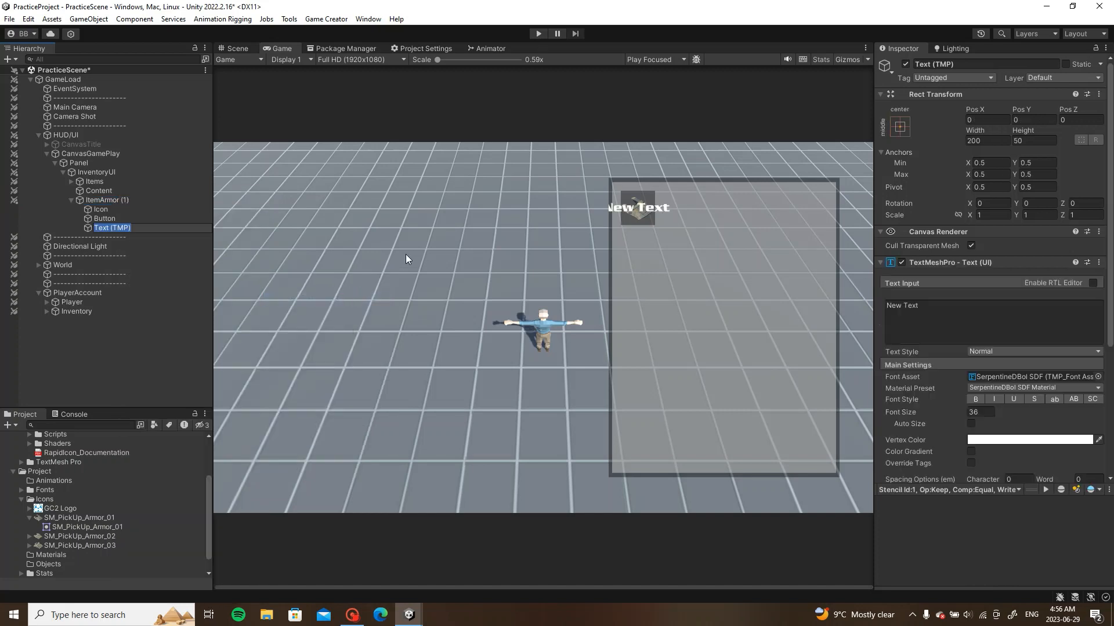
text(Equipped)
key(Return)
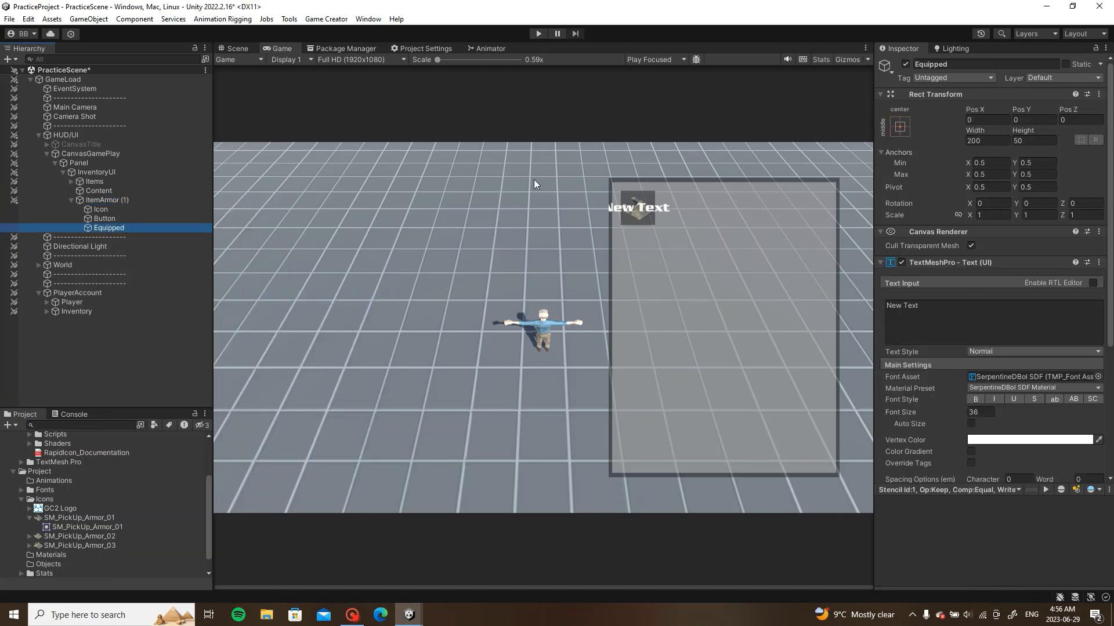
Step: Set the Equipped object's text to E, aligned to the horizontal center and vertical middle
click(236, 48)
key(f)
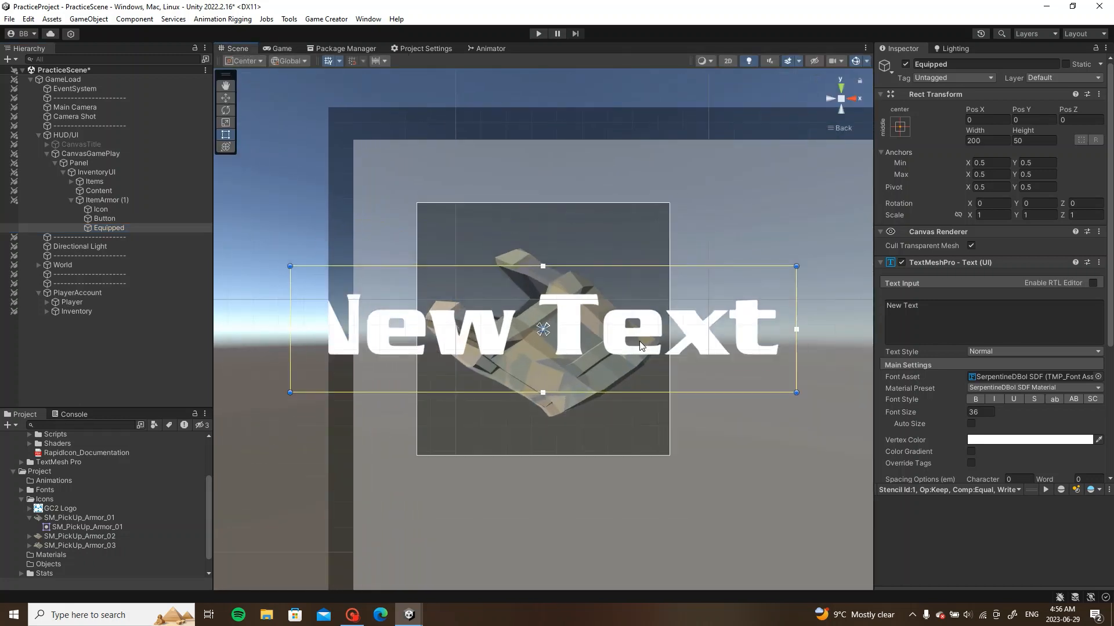
key(Tab)
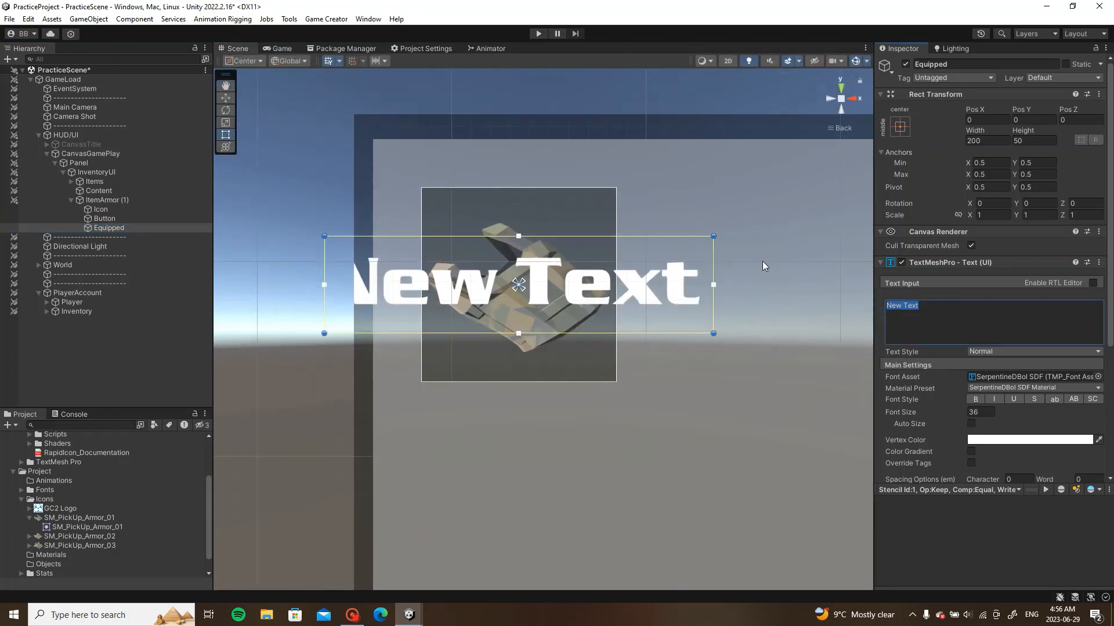
text(E)
scroll(990, 377, down, 3)
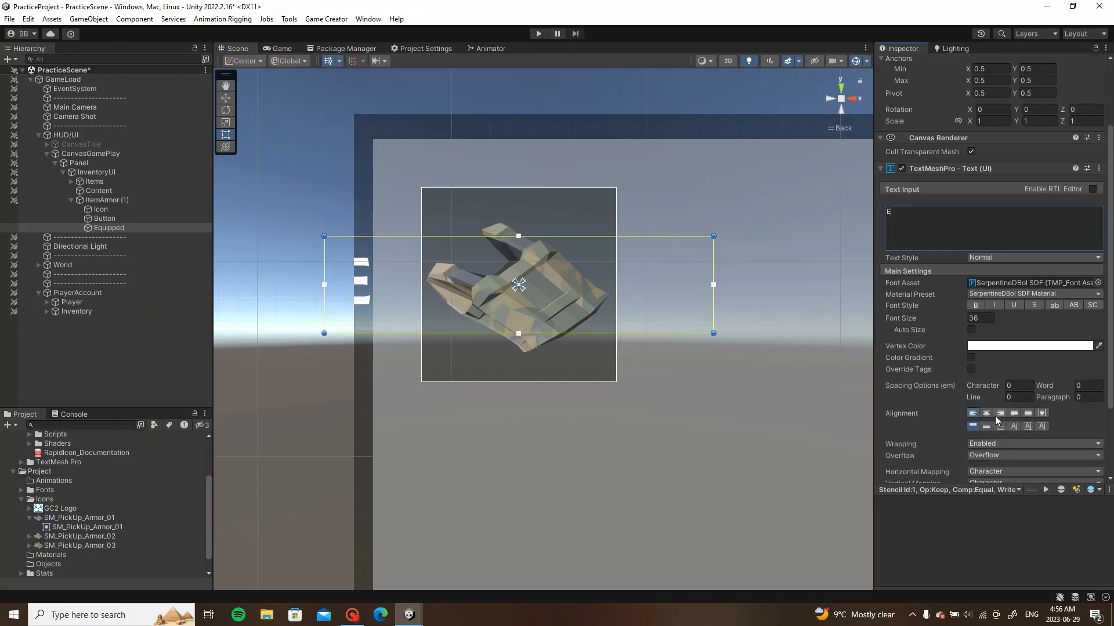
click(986, 426)
click(986, 426)
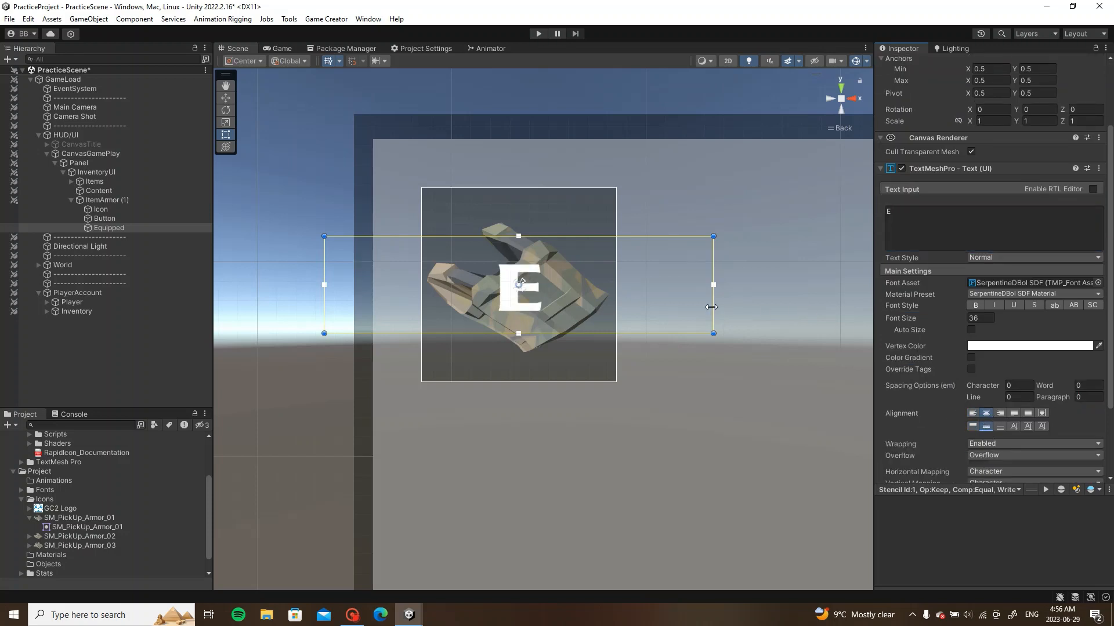
Step: Set the Equipped text's width to 50 and move it to Pos X 25, Pos Y 25, undoing the anchor change
scroll(979, 150, up, 3)
double_click(988, 140)
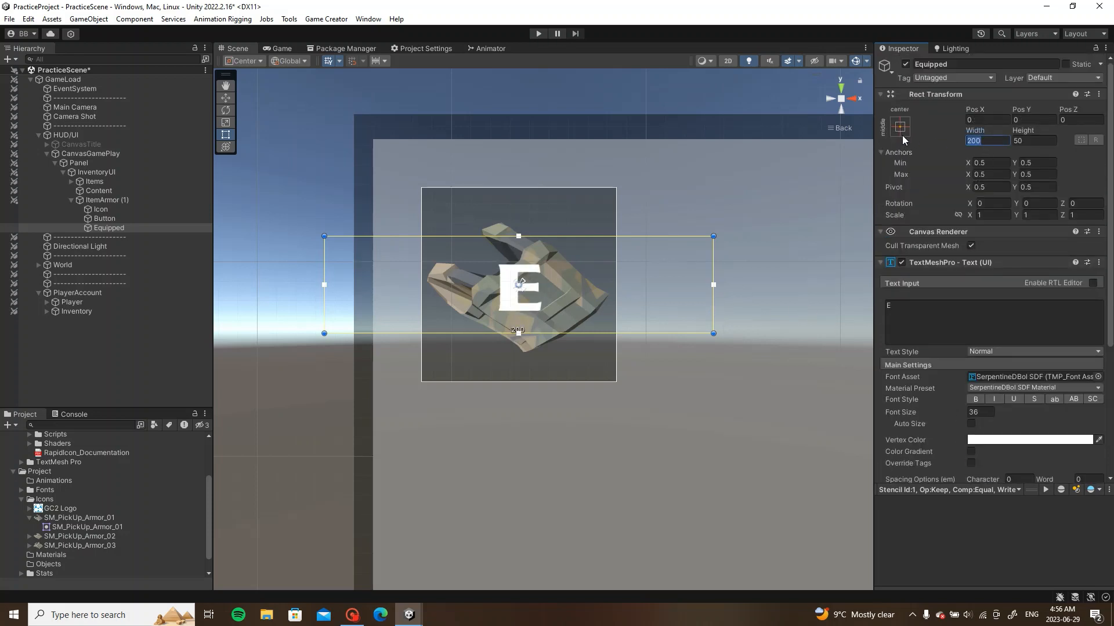
text(50)
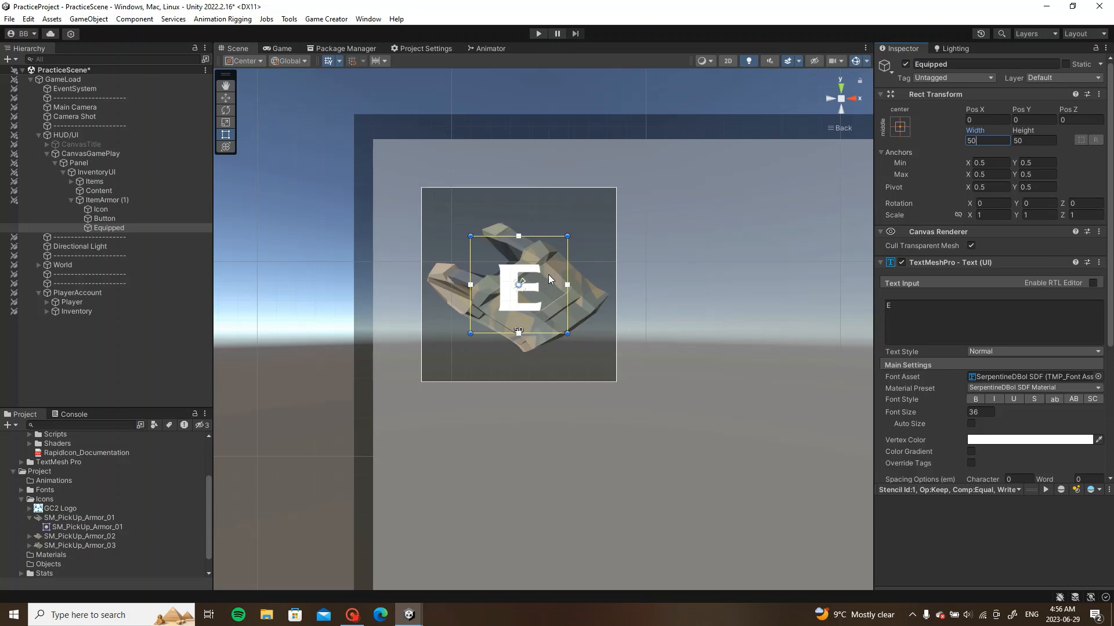
drag(548, 273, 600, 223)
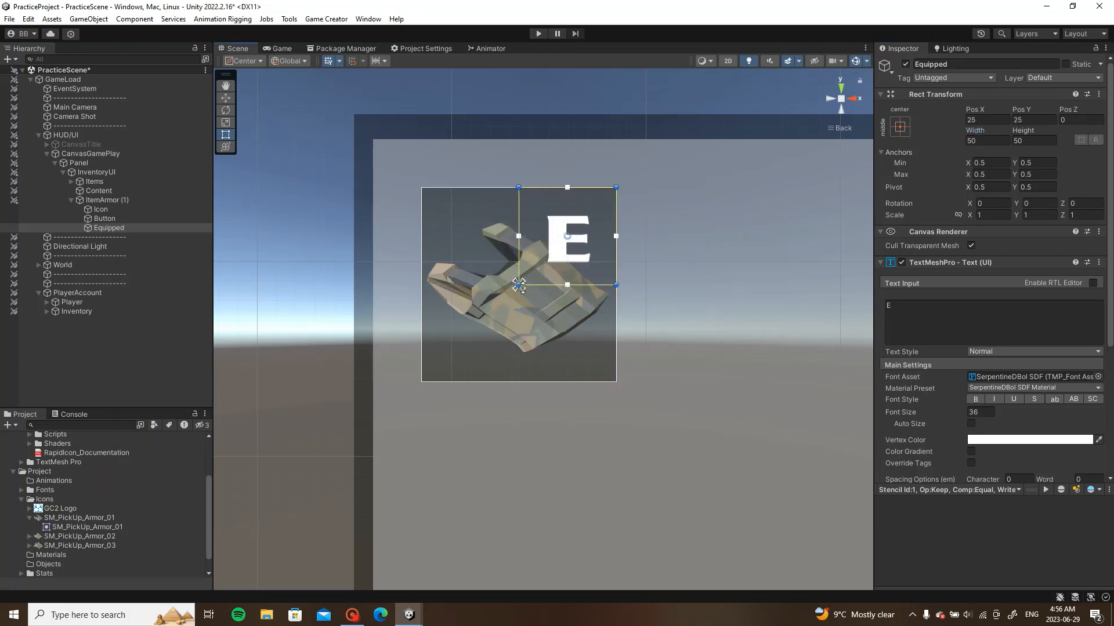
drag(521, 283, 534, 273)
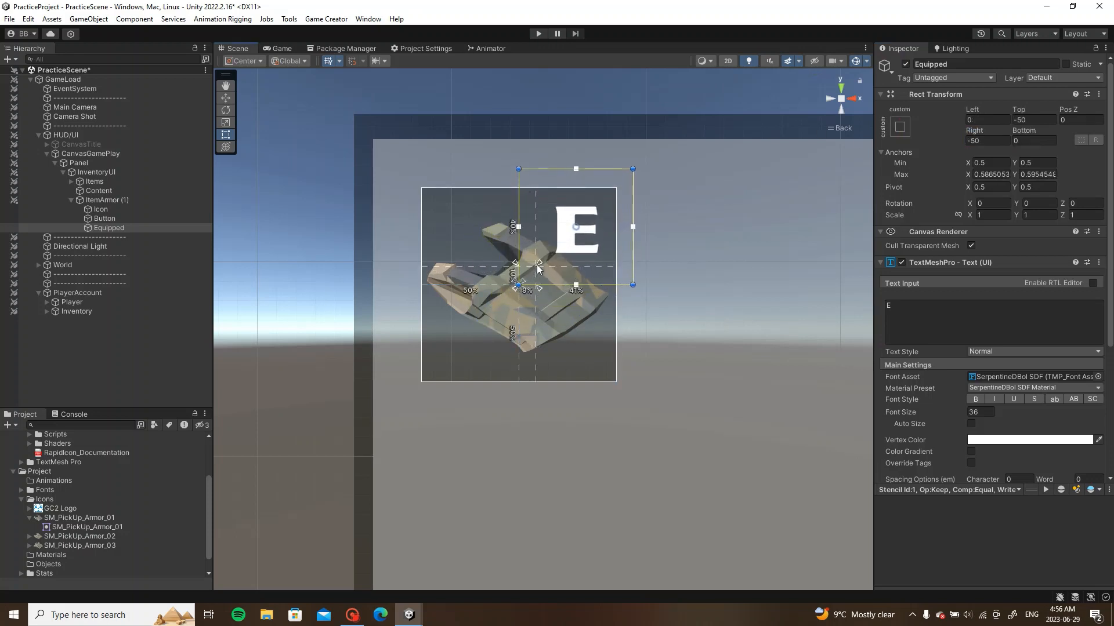
key(ctrl+z)
Step: Set the Equipped text's width and height to 30 and move it to the slot's upper-right corner at Pos X 35, Pos Y 35
click(974, 140)
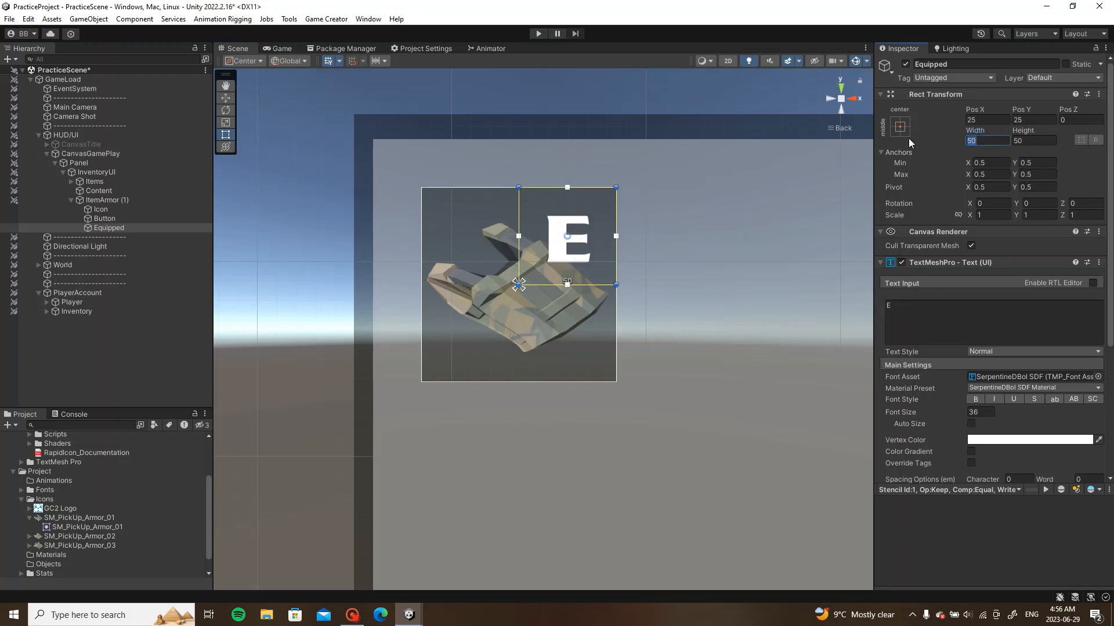
text(30)
key(Tab)
text(3)
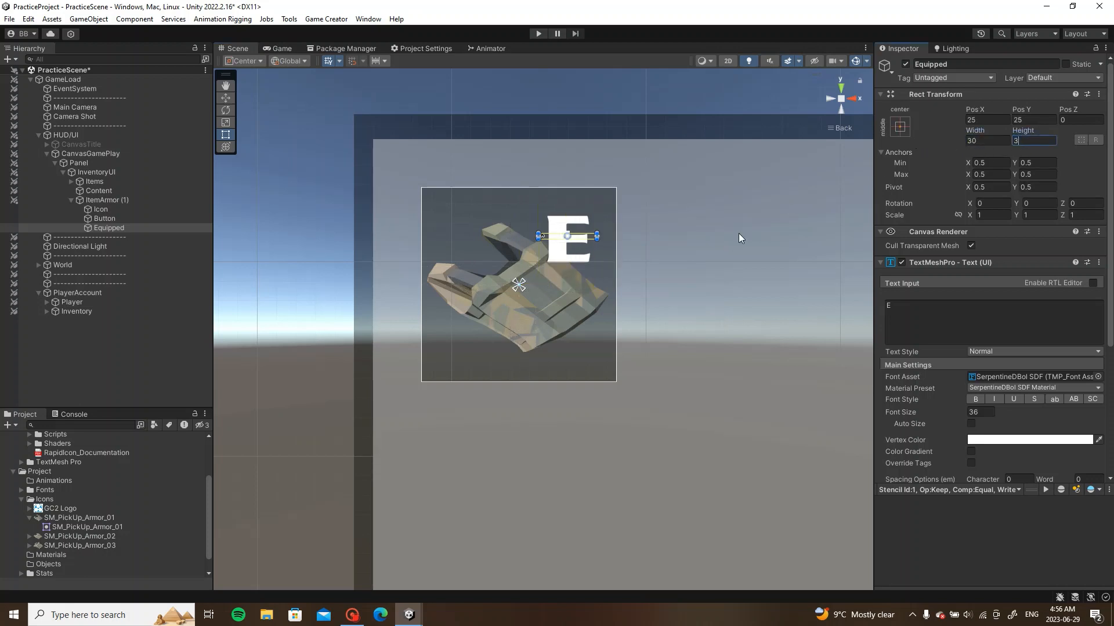
text(0)
drag(589, 252, 610, 231)
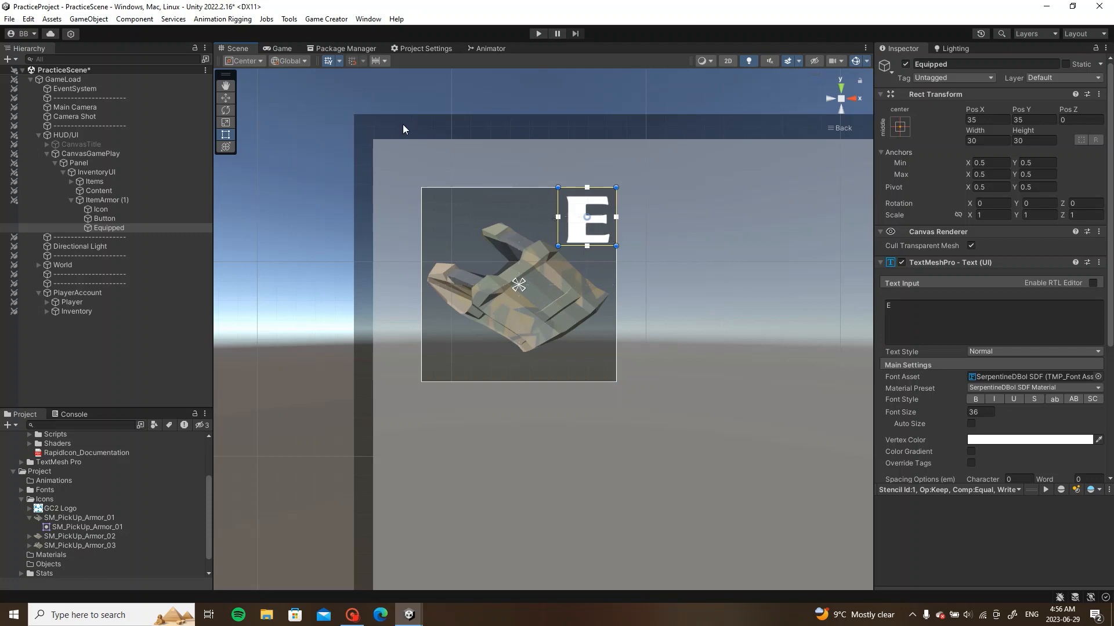
Step: Check the E label in the game view and deactivate the Equipped object
click(281, 48)
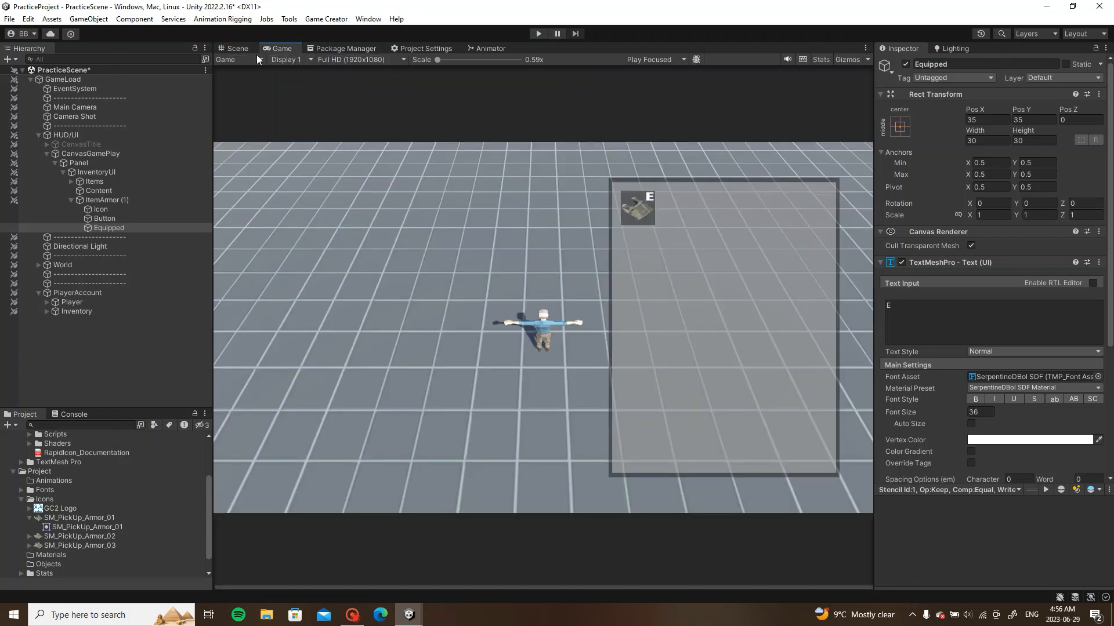
click(234, 47)
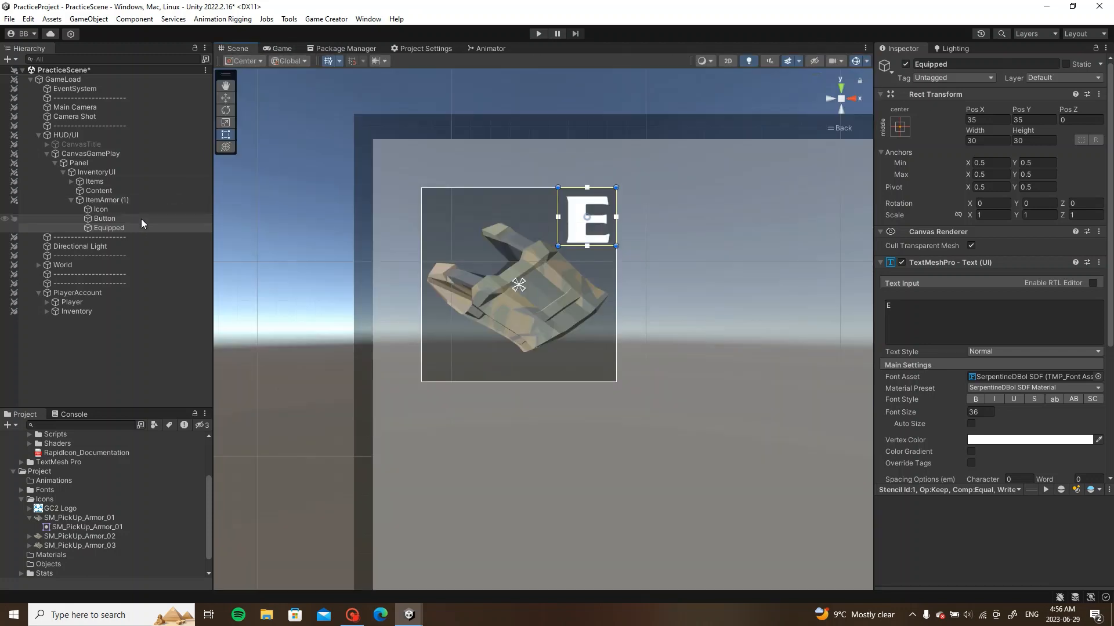
key(alt+shift+a)
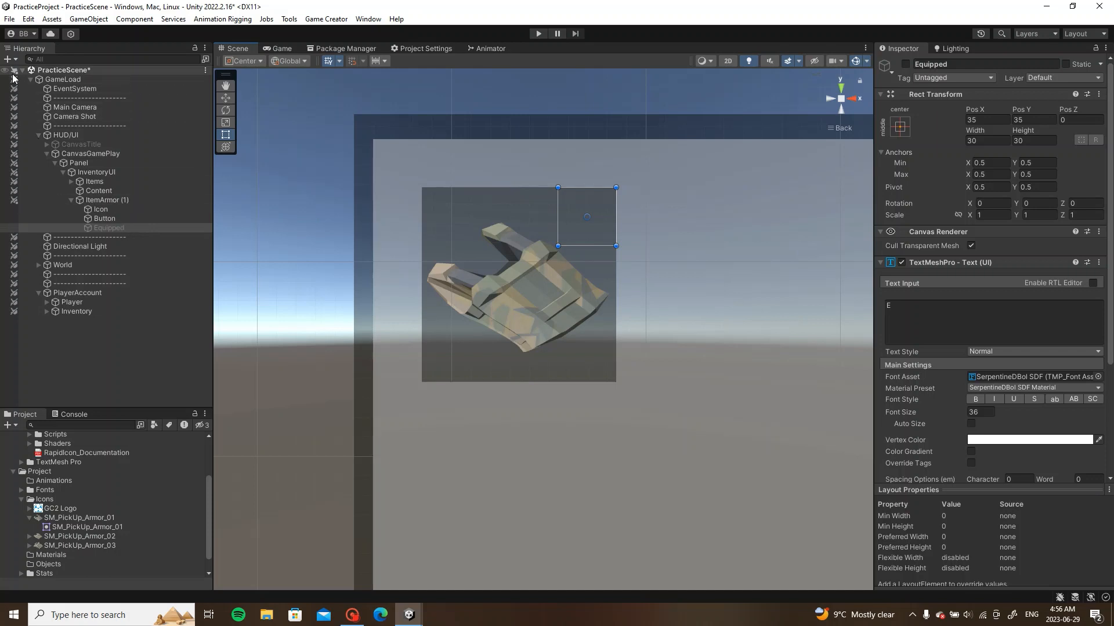
click(125, 227)
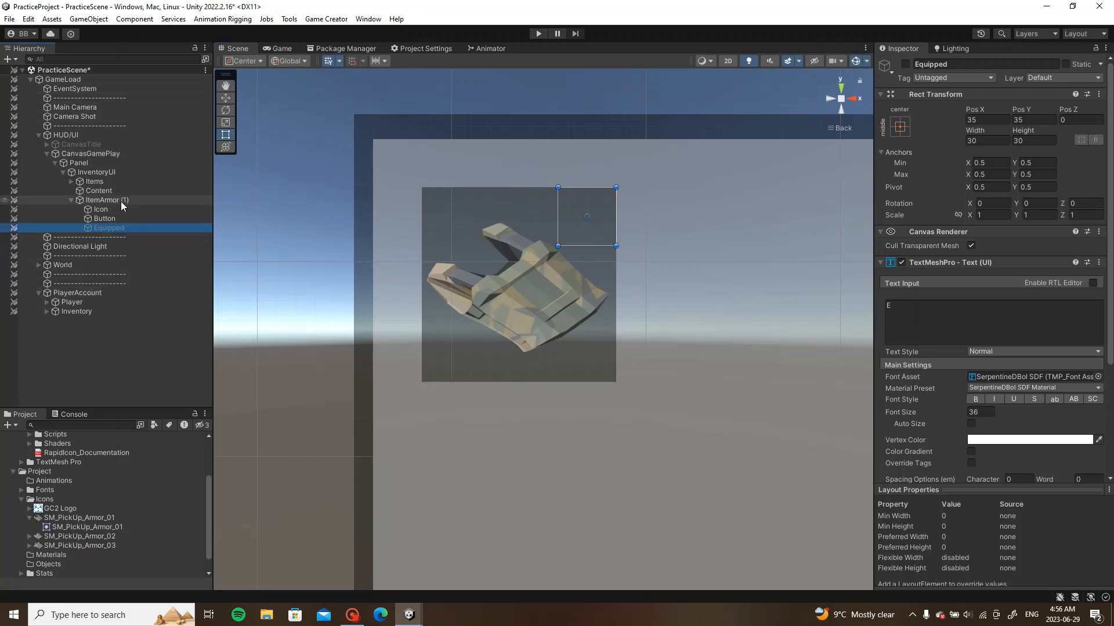
Step: Inspect the On Enable trigger of Armor (1) under the Inventory's Armors group
click(46, 311)
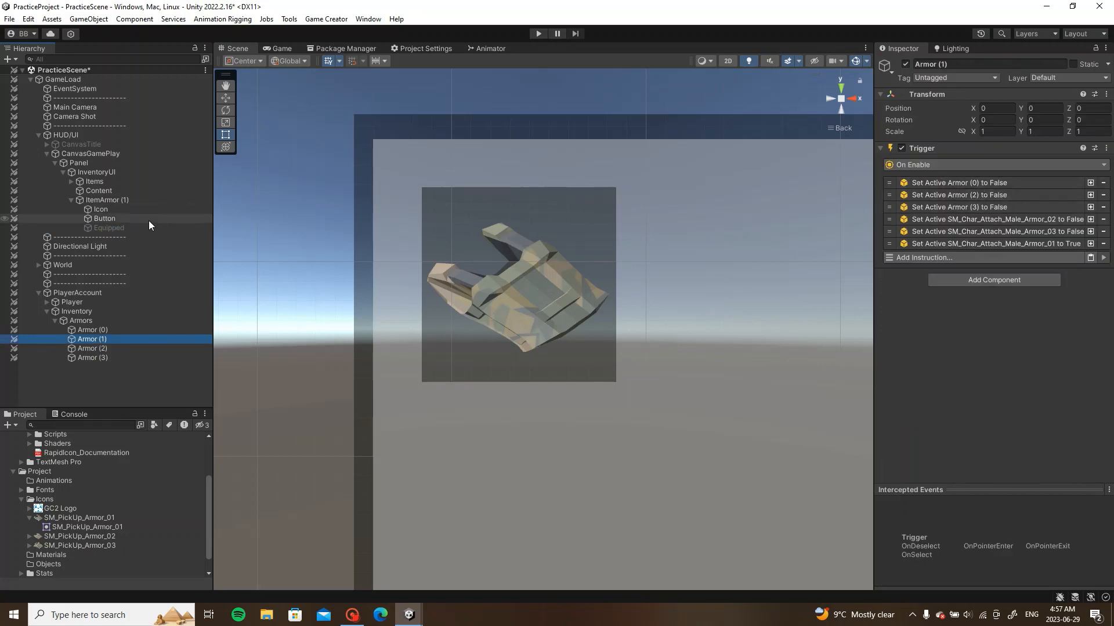
Step: Add a Set Active instruction to Armor (1)'s On Enable trigger that sets the Equipped object to True
click(1091, 244)
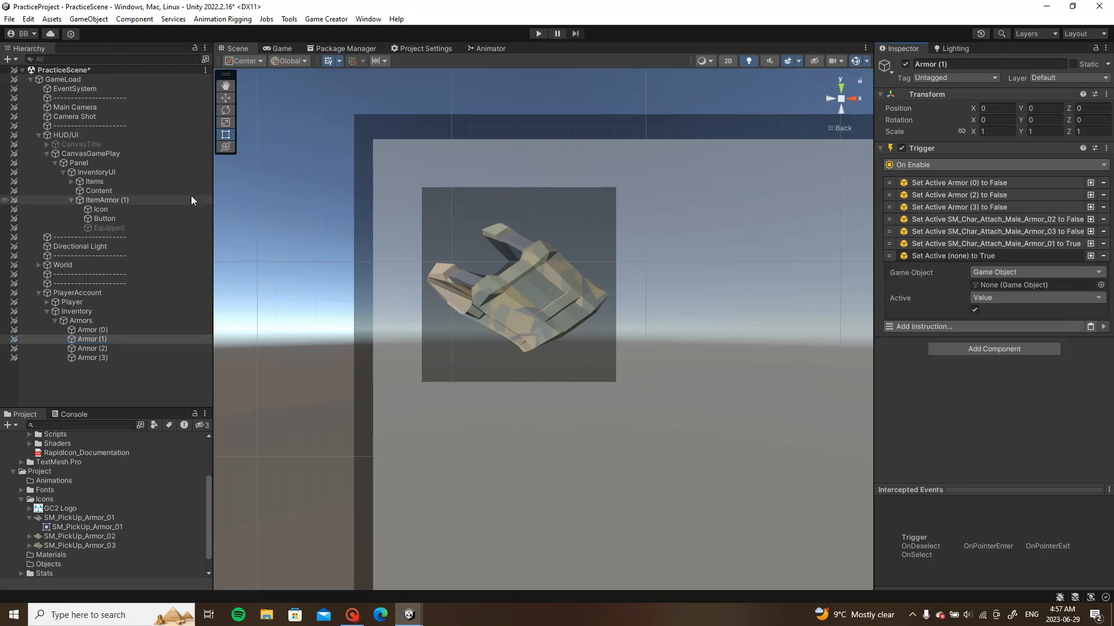
drag(144, 228, 997, 285)
click(997, 255)
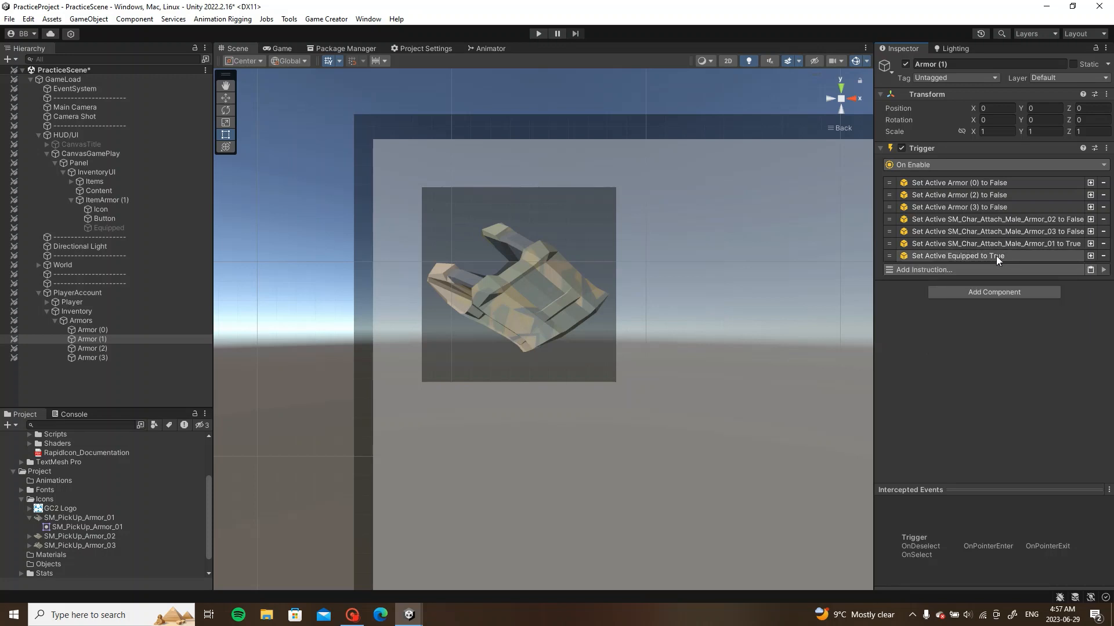
Step: Add a second Trigger component to Armor (1) and set its event to On Disable
click(1002, 292)
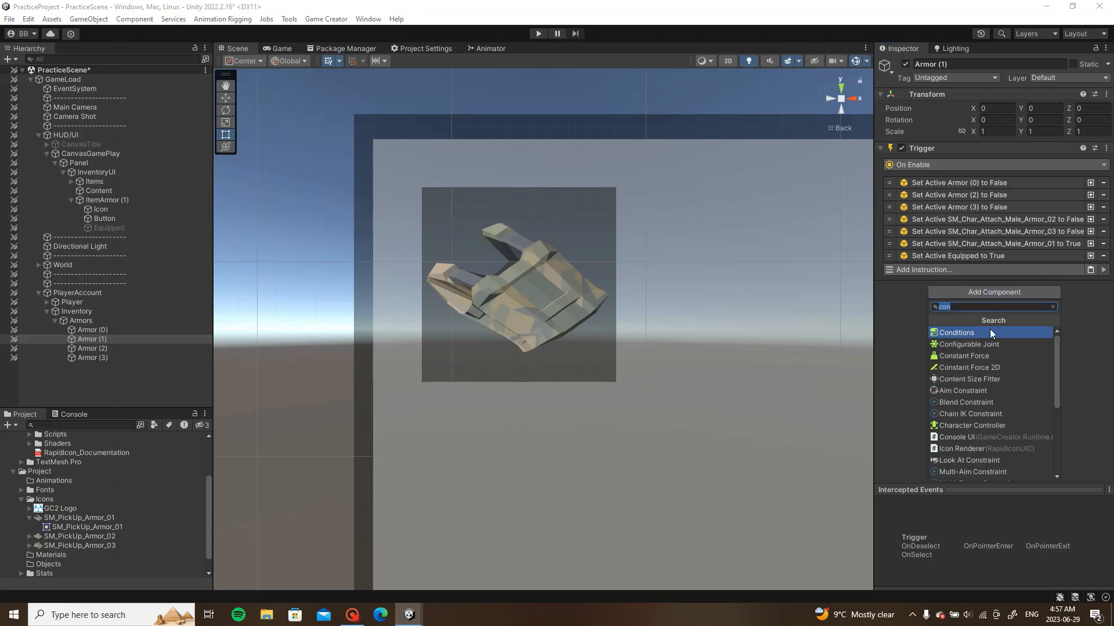
text(trig)
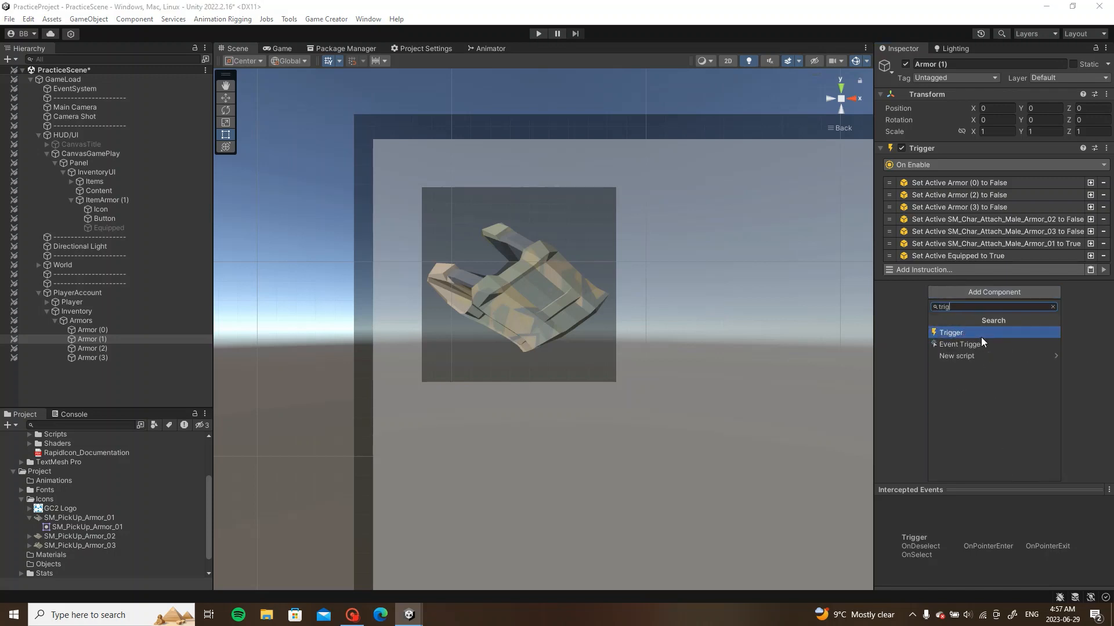
click(980, 335)
click(965, 301)
text(d)
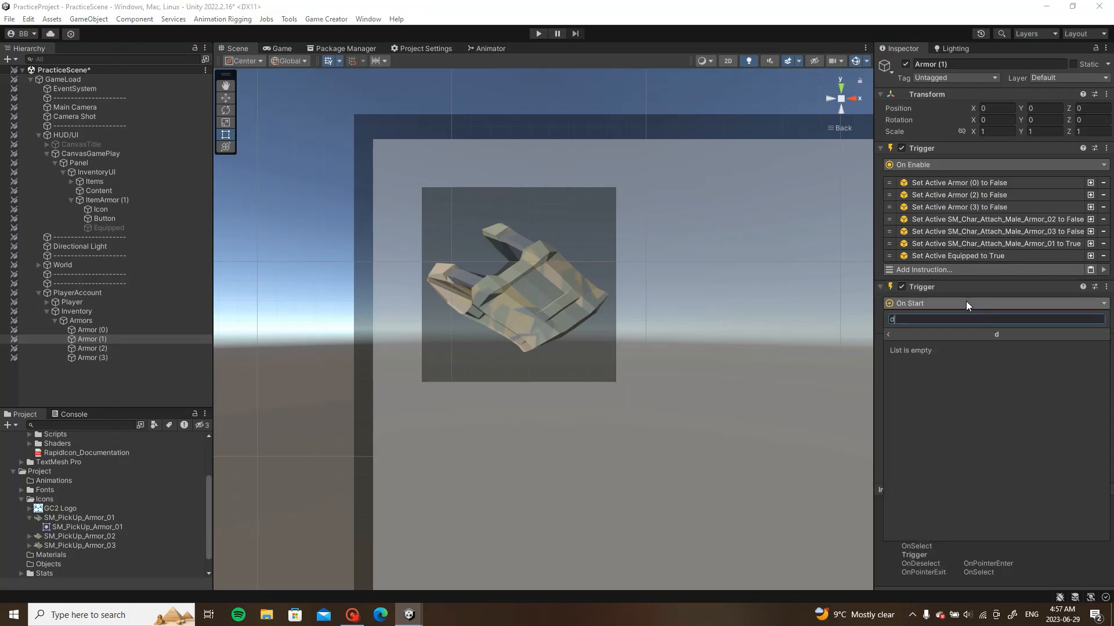
text(is)
click(942, 376)
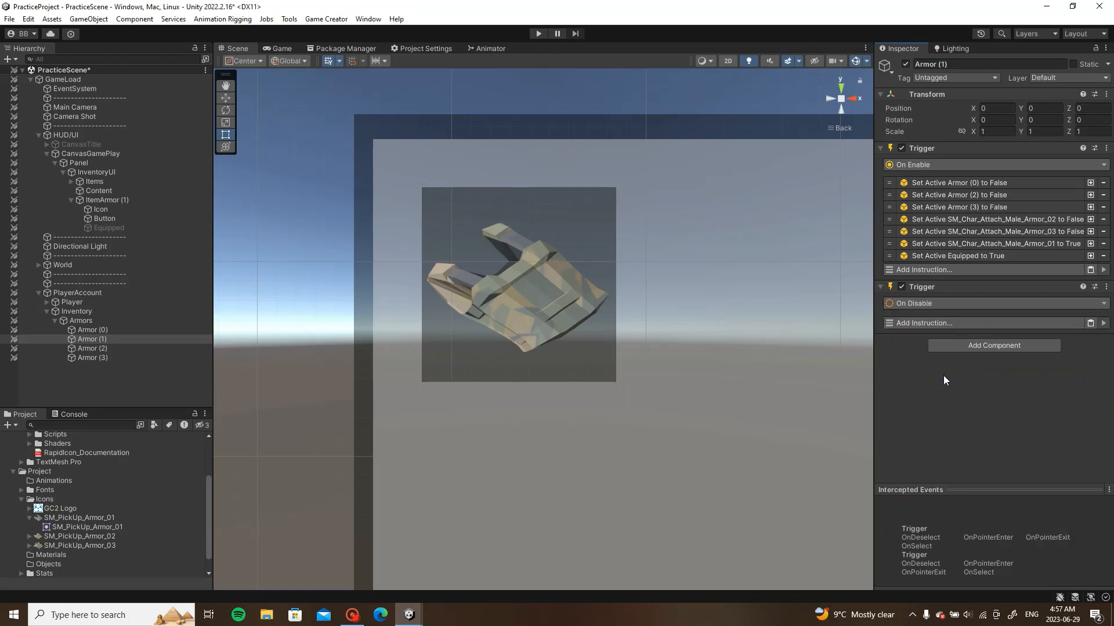
Step: Add a Set Active instruction to the On Disable trigger that sets the Equipped object to False
click(983, 323)
text(set active)
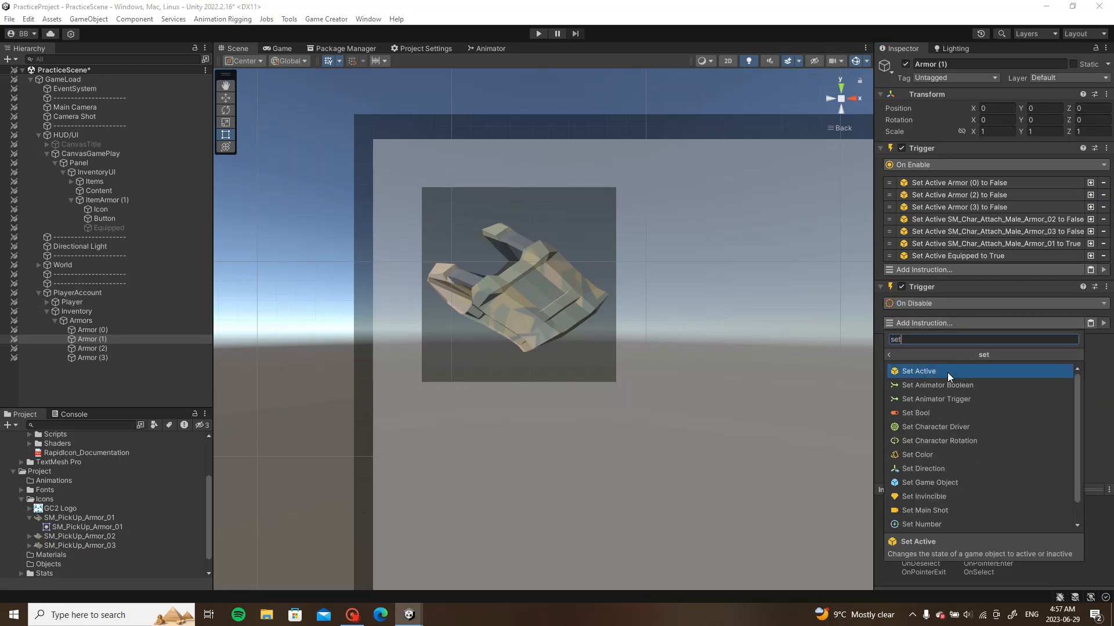
click(947, 372)
click(974, 376)
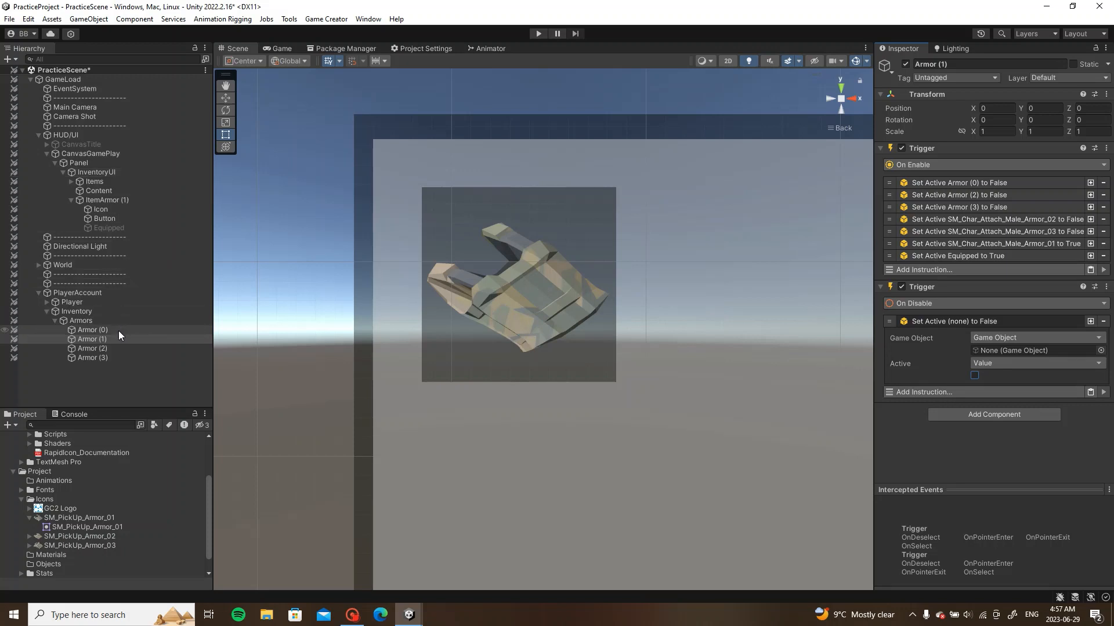
drag(116, 227, 1007, 350)
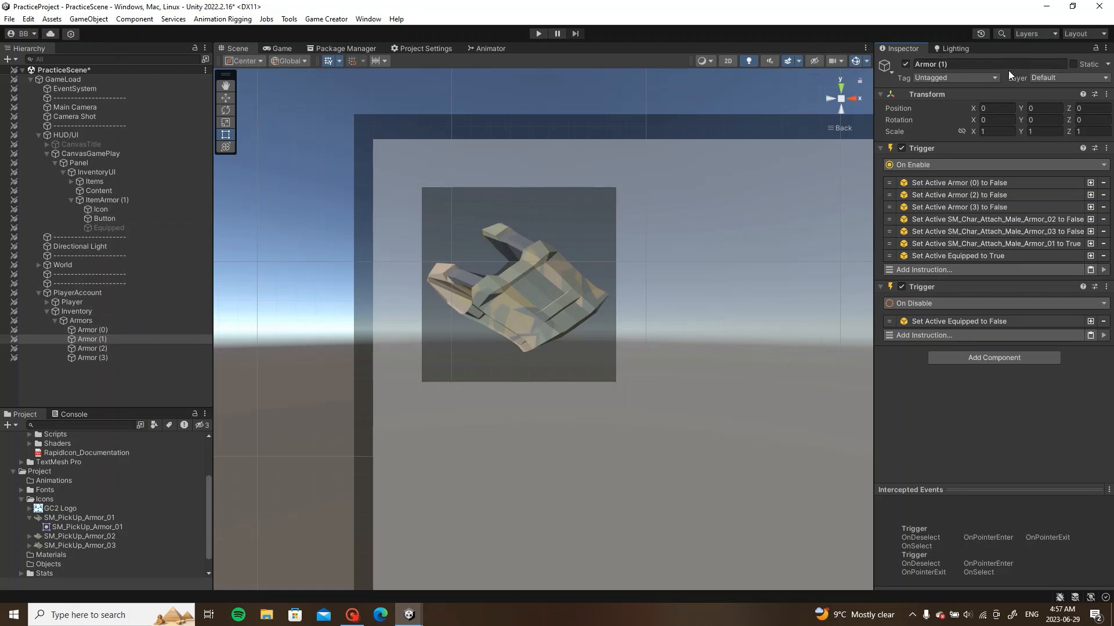
Step: Rename the Equipped object under ItemArmor (1) to EquippedArmor (1) and check the triggers of Armor (1), Armor (3) and Armor (0)
click(128, 227)
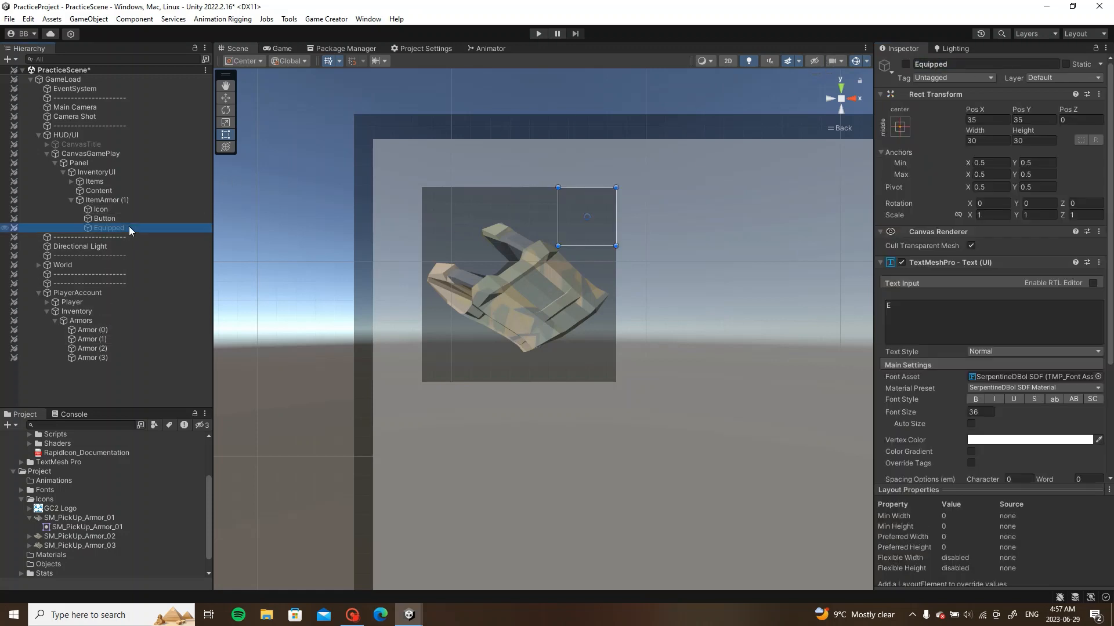
click(931, 63)
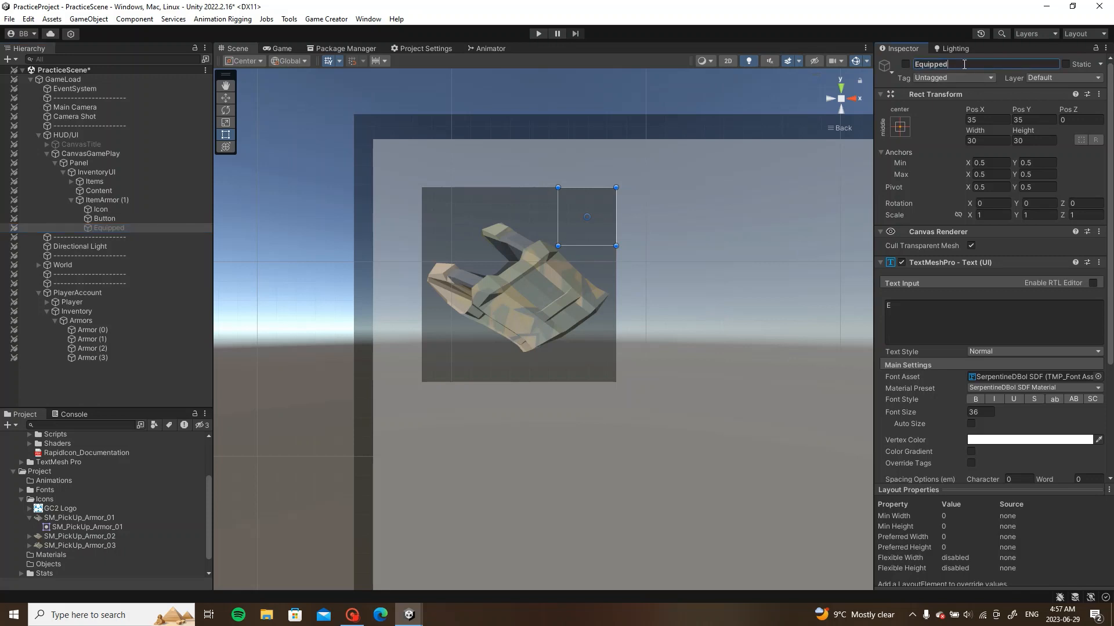
text(Armor (1))
key(Return)
click(140, 339)
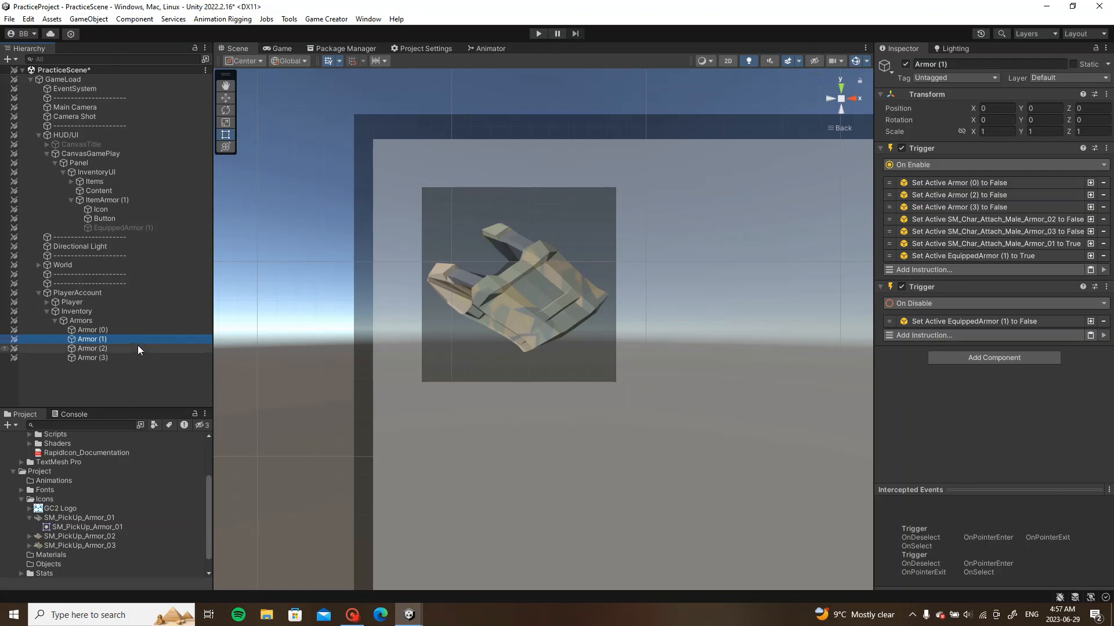
click(134, 357)
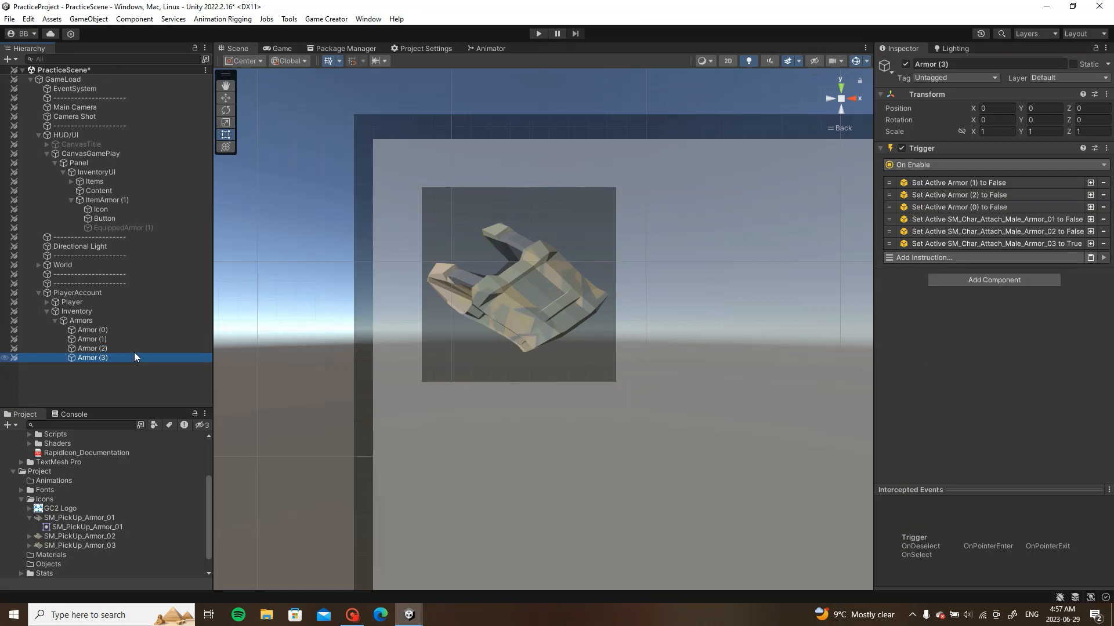
click(137, 334)
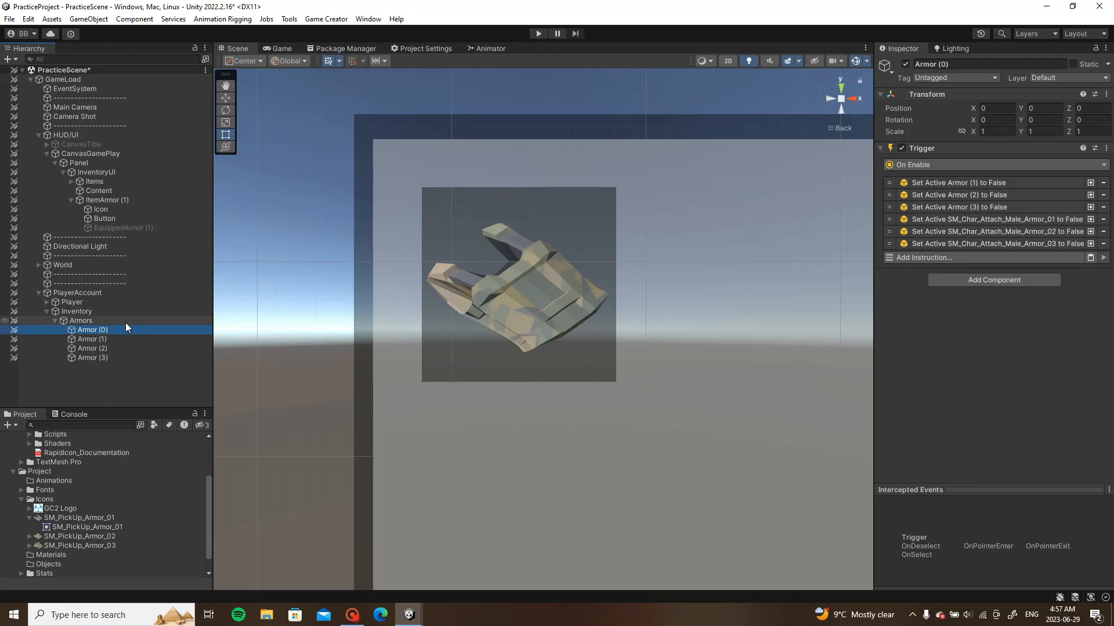
Step: Add a Run Conditions instruction to the Button object under ItemArmor (1)
click(124, 218)
scroll(533, 264, down, 2)
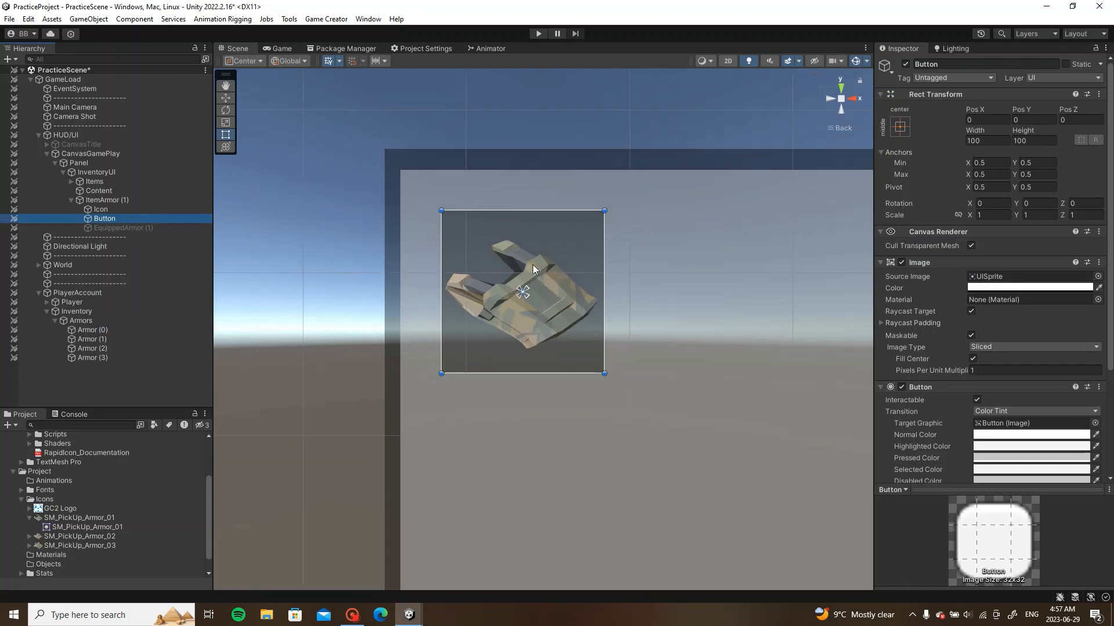
scroll(938, 332, down, 5)
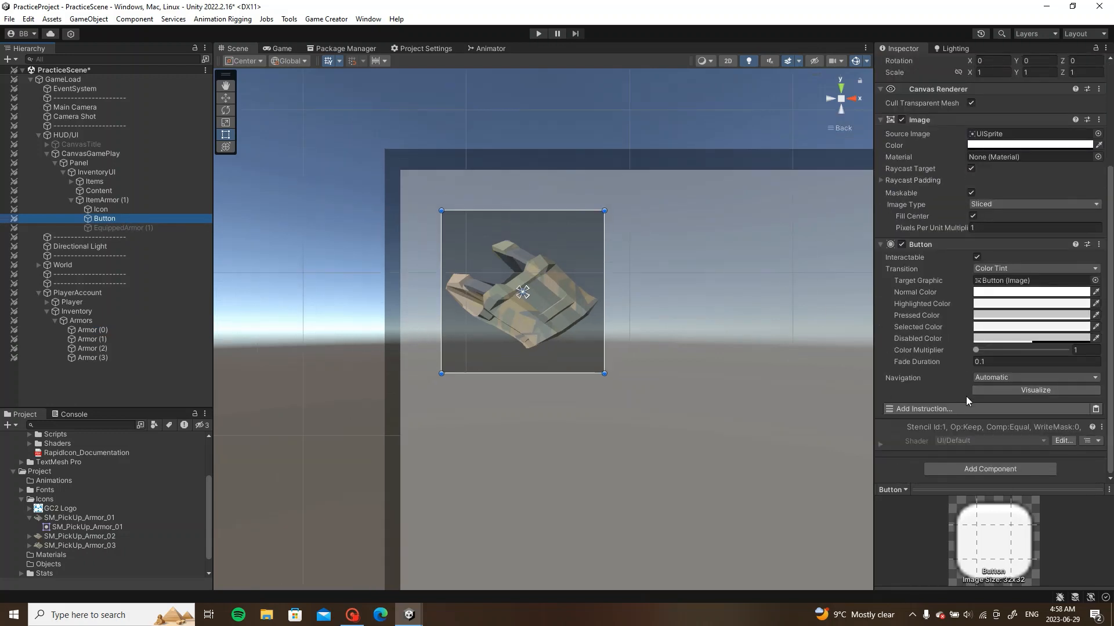
click(956, 410)
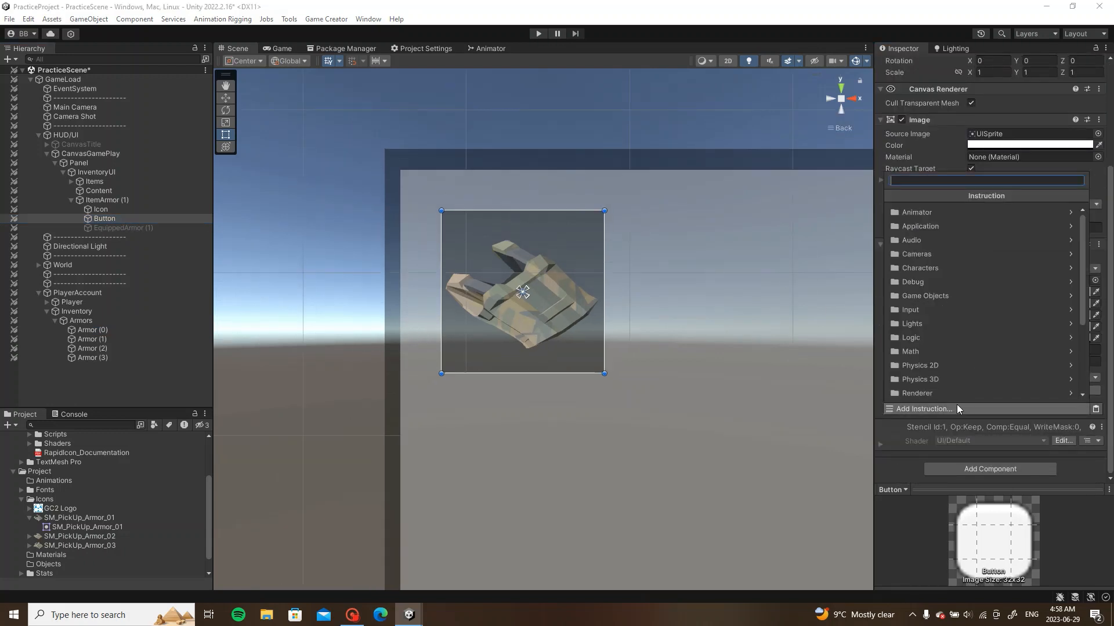
text(run)
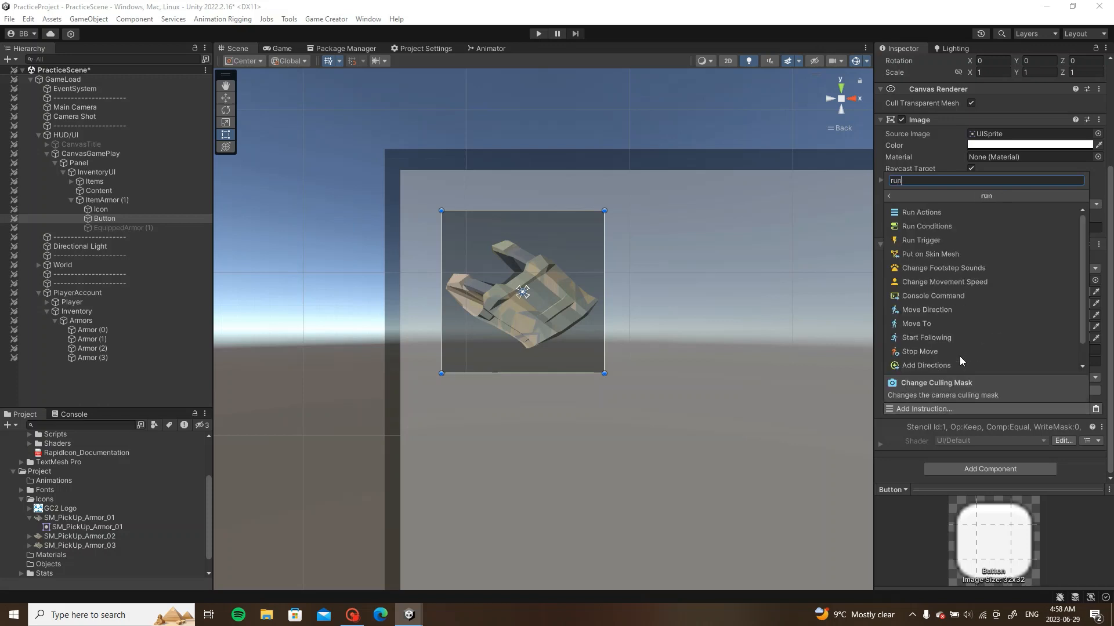
click(977, 226)
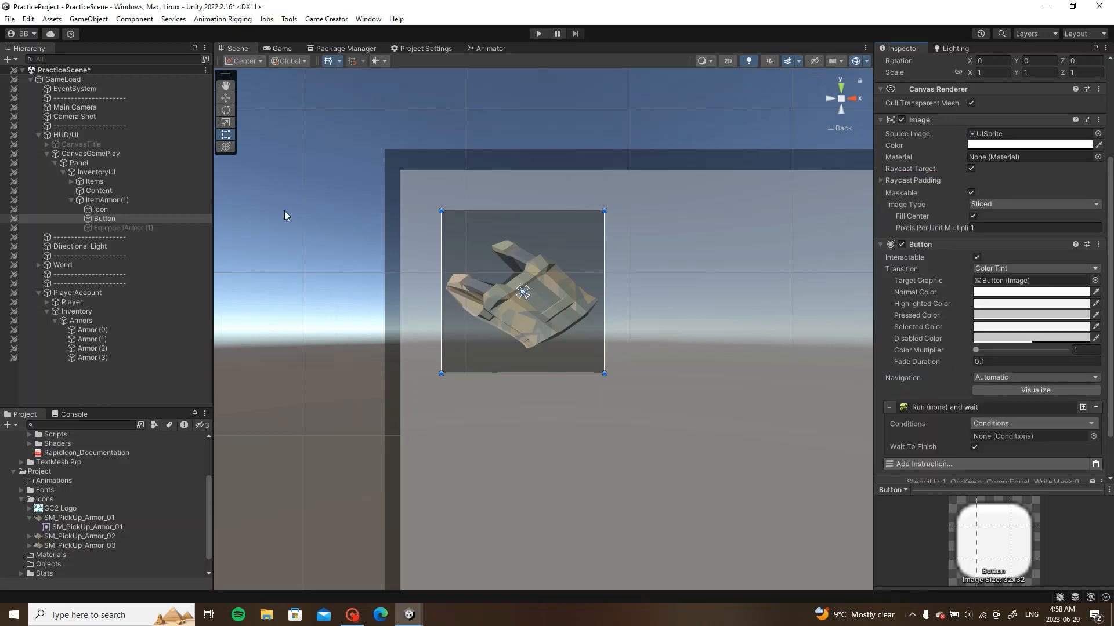
middle_drag(732, 329, 672, 201)
scroll(927, 346, down, 2)
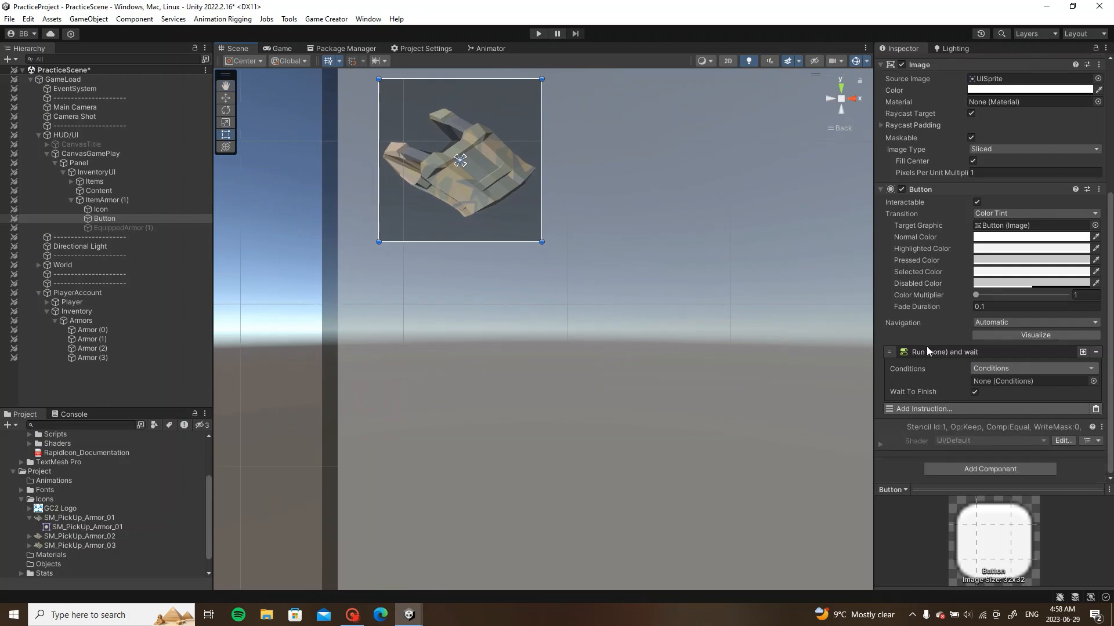
Step: Add a Conditions component to the Button object and assign it to the Run Conditions instruction
click(1007, 465)
text(condit)
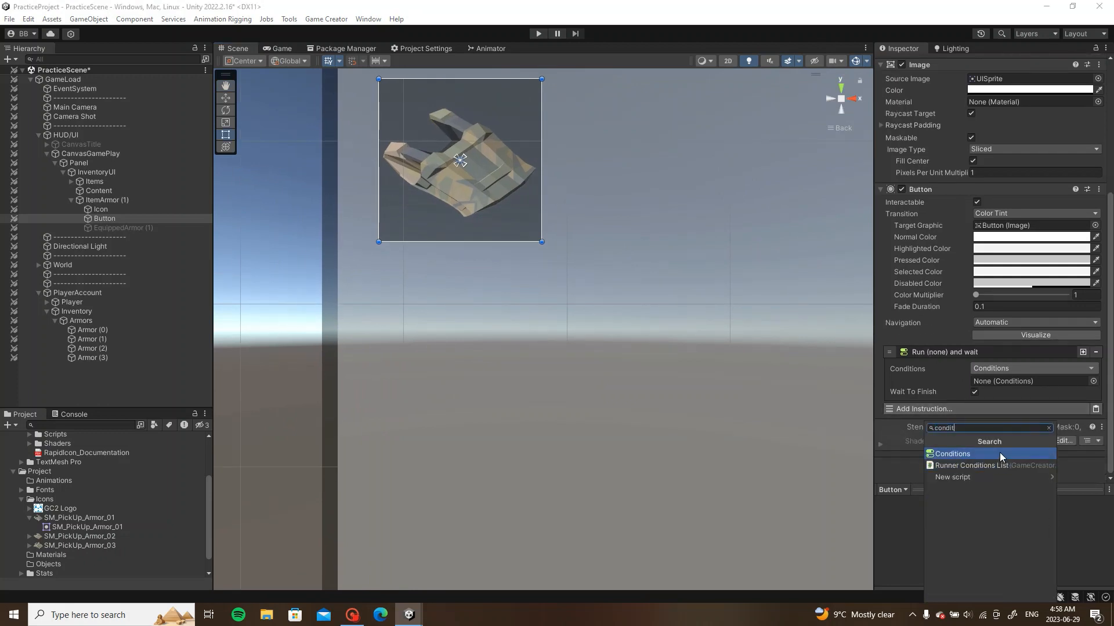
click(1000, 453)
drag(986, 426, 1018, 382)
click(984, 352)
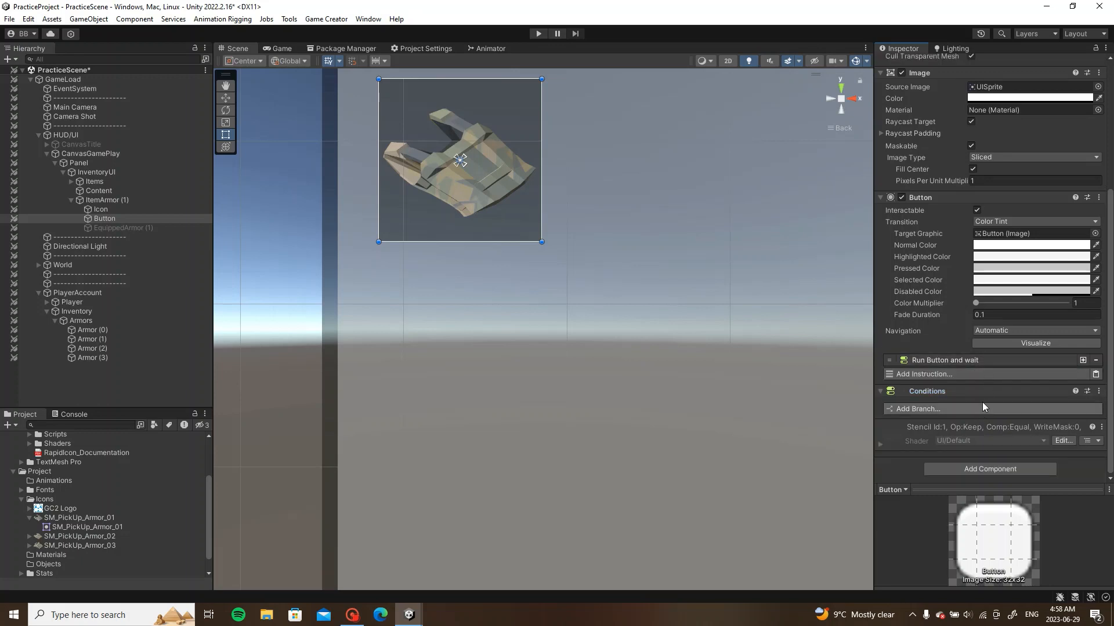
Step: Add a branch to the Button's Conditions component with a Compare Attribute condition
click(980, 410)
scroll(1005, 400, down, 3)
click(966, 355)
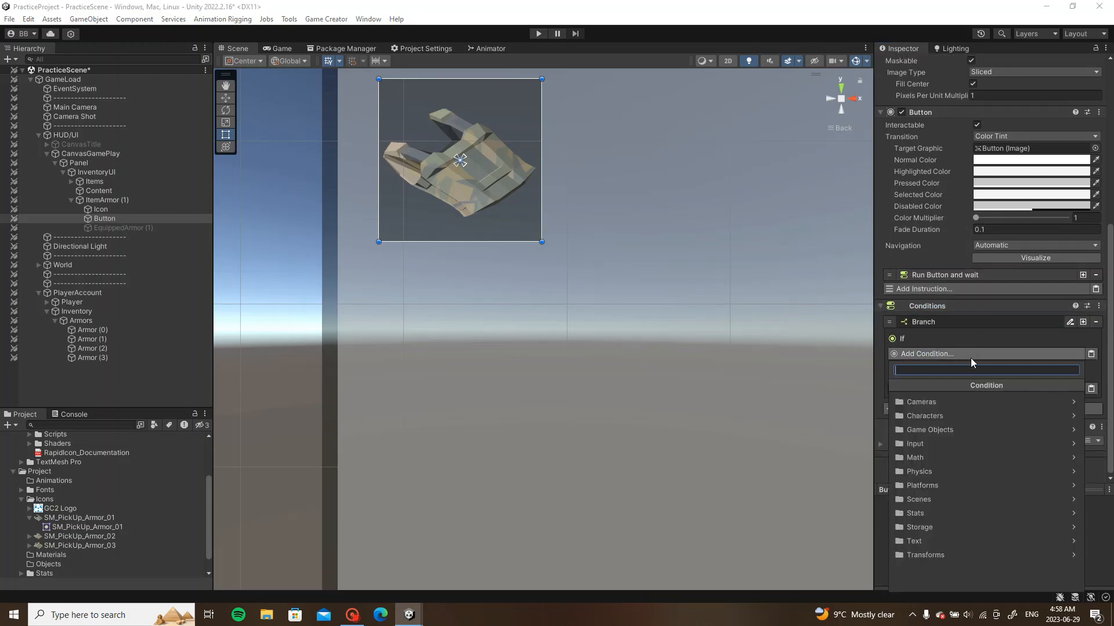
click(933, 511)
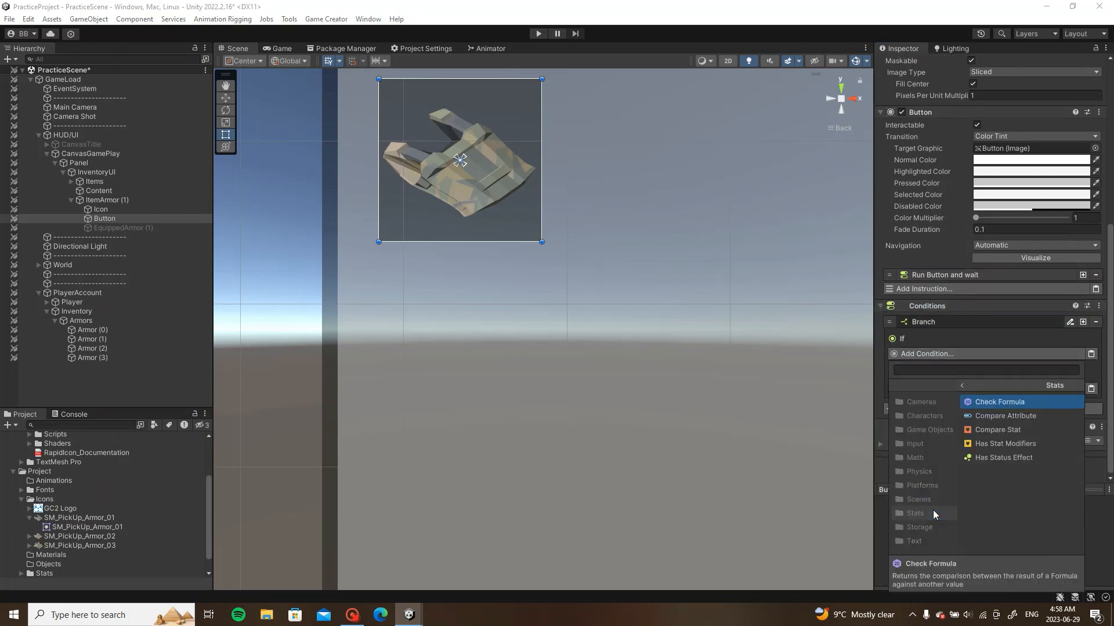
click(968, 416)
Step: Set the condition's Traits to the Inventory game object and its attribute to BodyArmor
click(1010, 367)
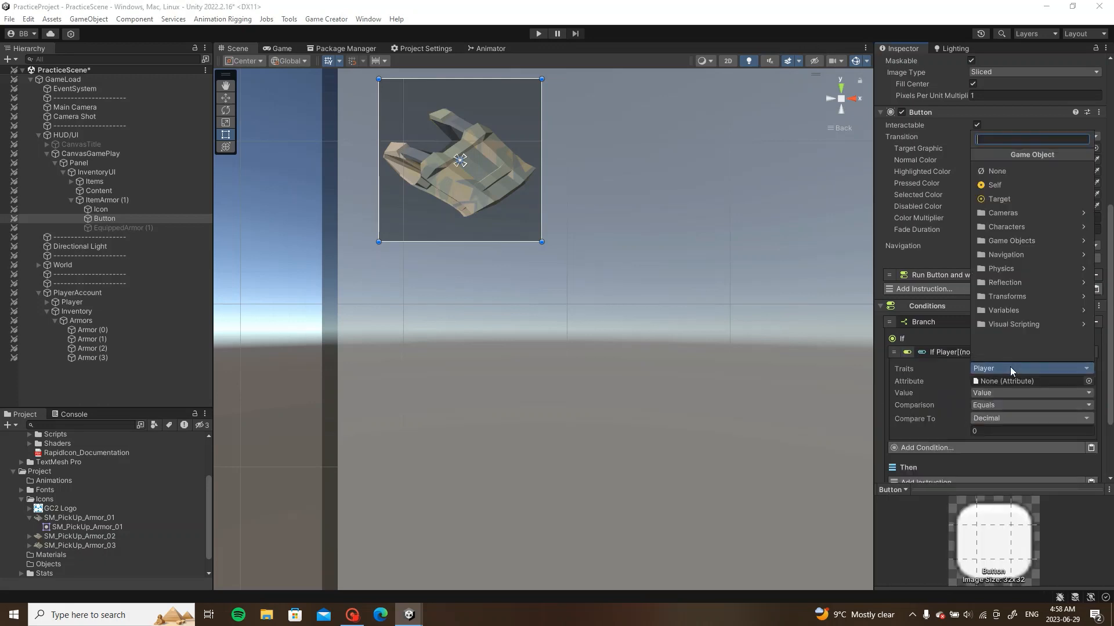
click(1017, 241)
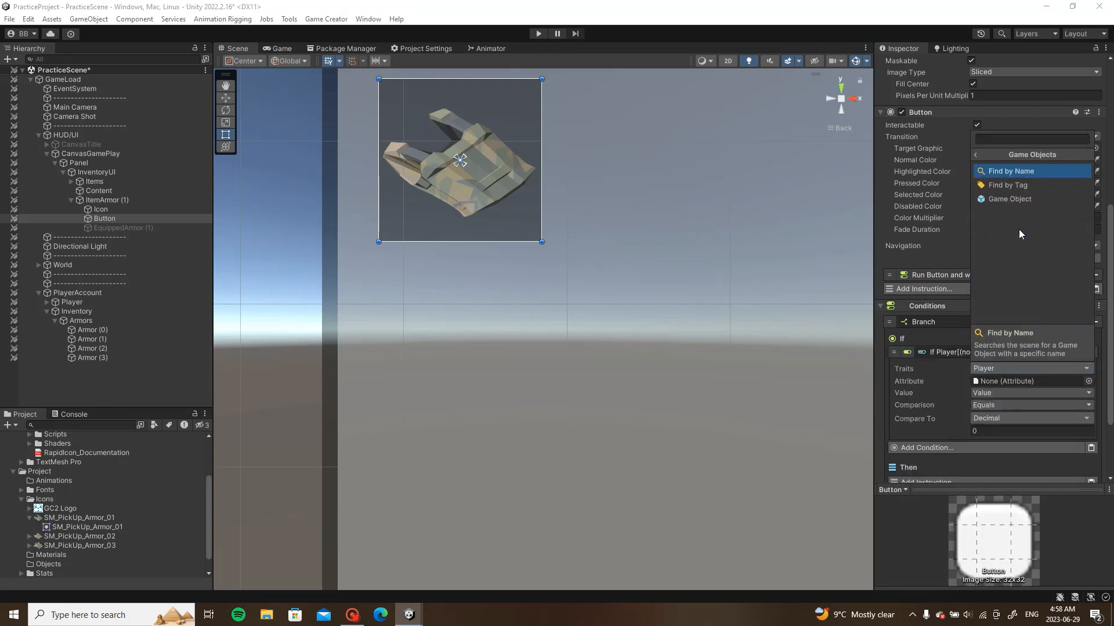
click(1019, 199)
drag(95, 315, 1051, 388)
click(1088, 392)
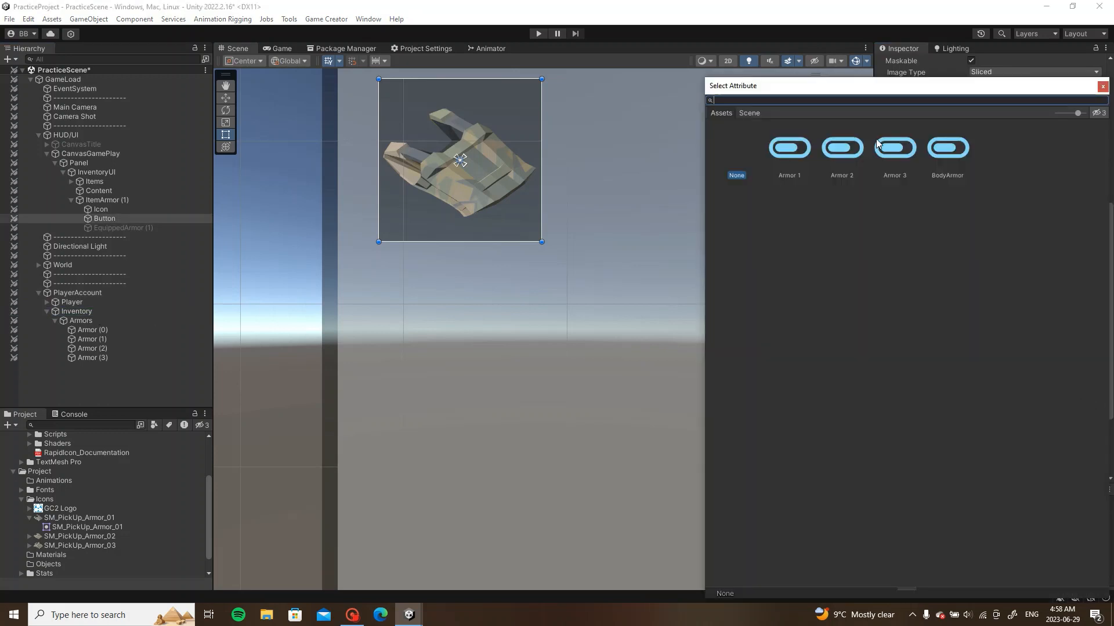
double_click(946, 159)
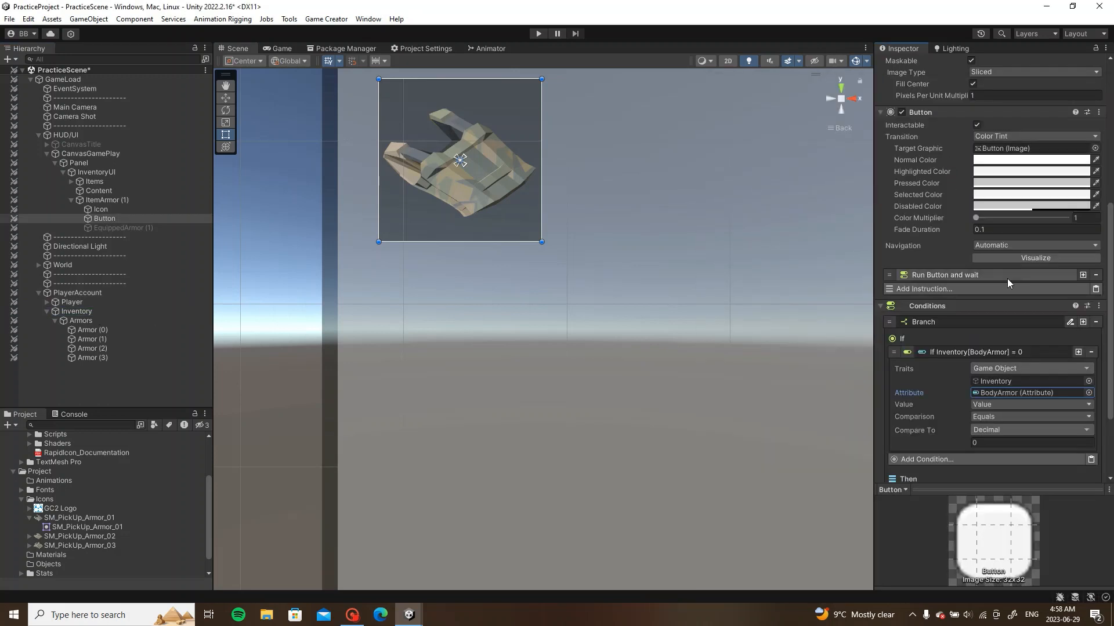
Step: Set the BodyArmor condition's comparison to Different with a compare value of 1
scroll(1003, 325, down, 1)
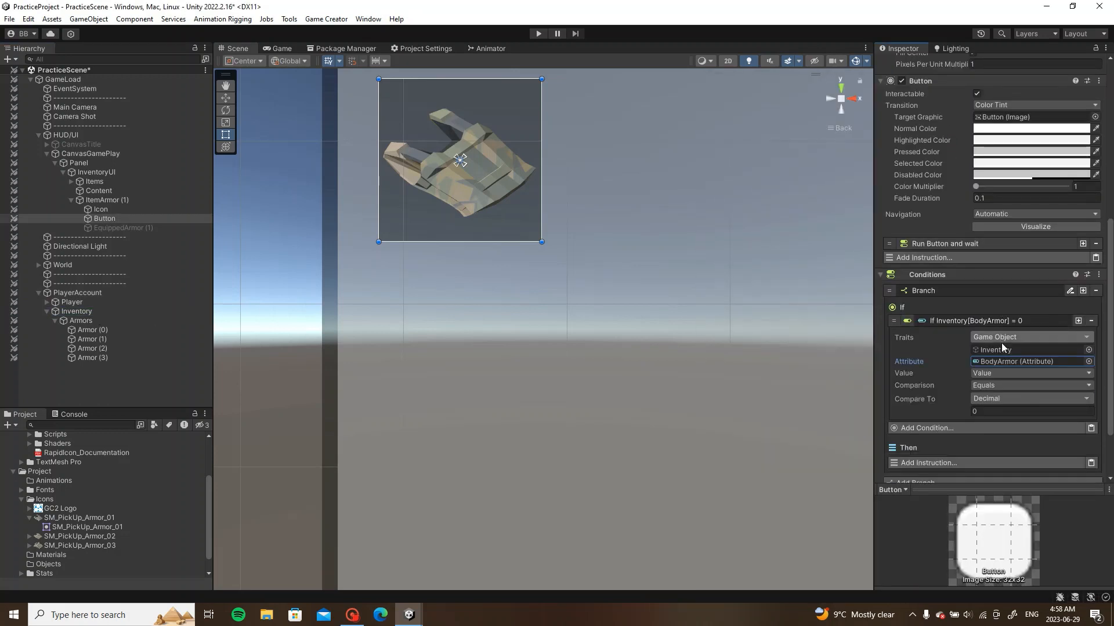
click(1006, 385)
click(1007, 411)
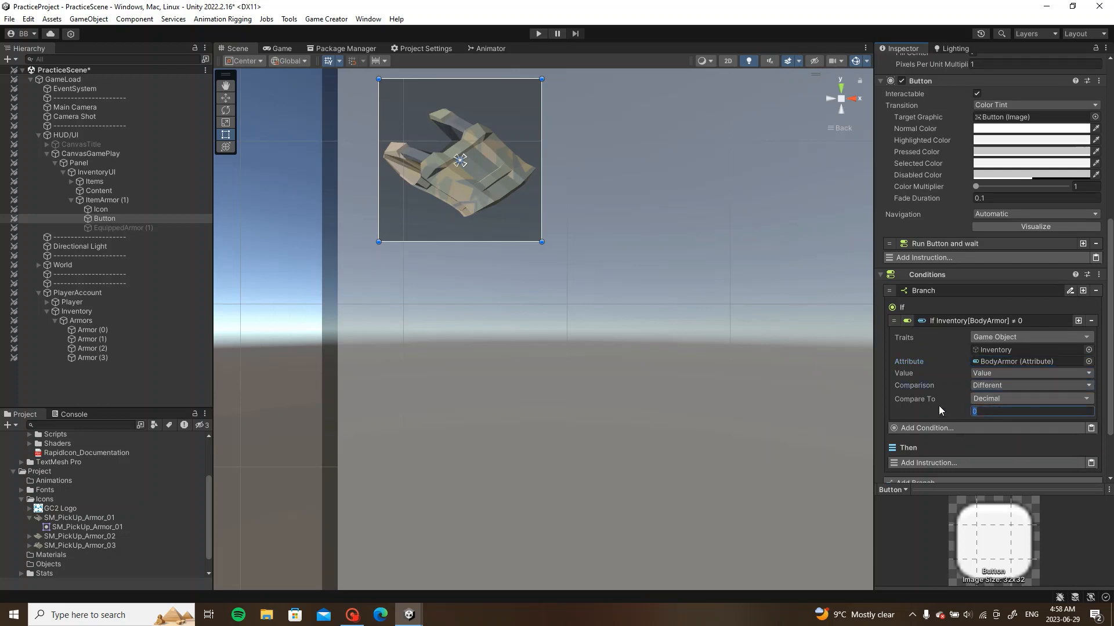
click(1005, 321)
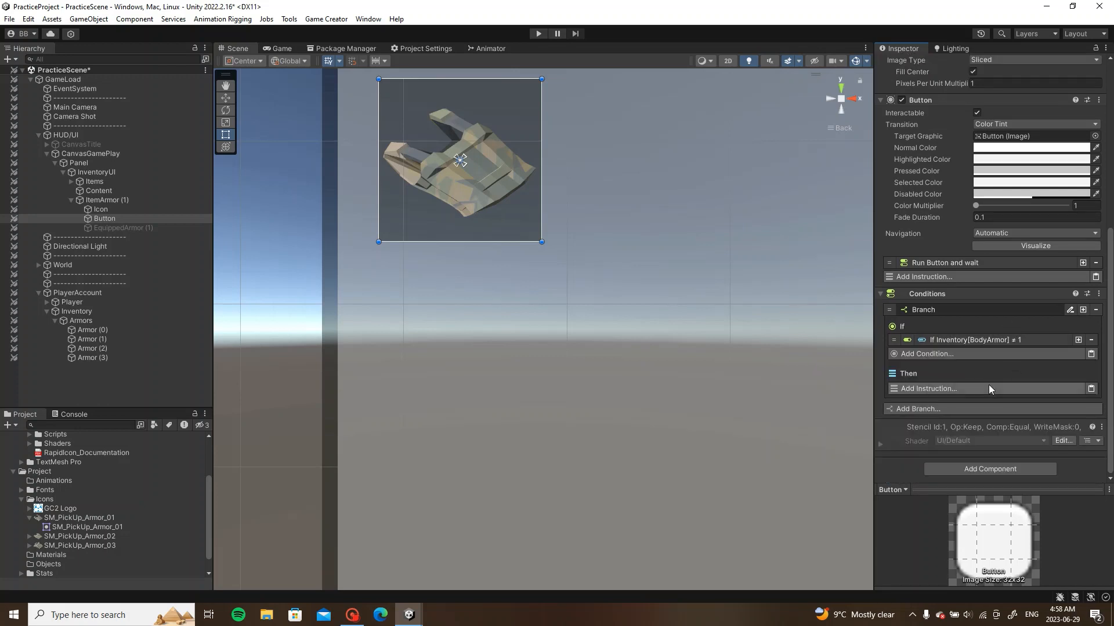
click(987, 387)
text(set)
click(966, 192)
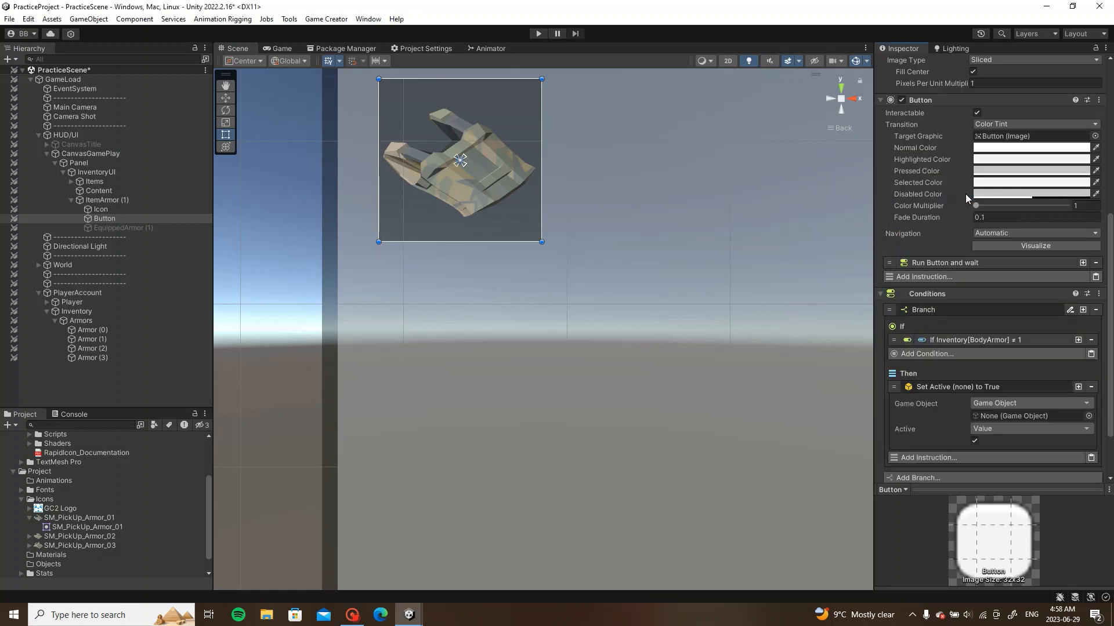
click(1091, 387)
Step: Replace the branch's Set Active instruction with one that changes an attribute, targeting the Inventory game object
click(986, 390)
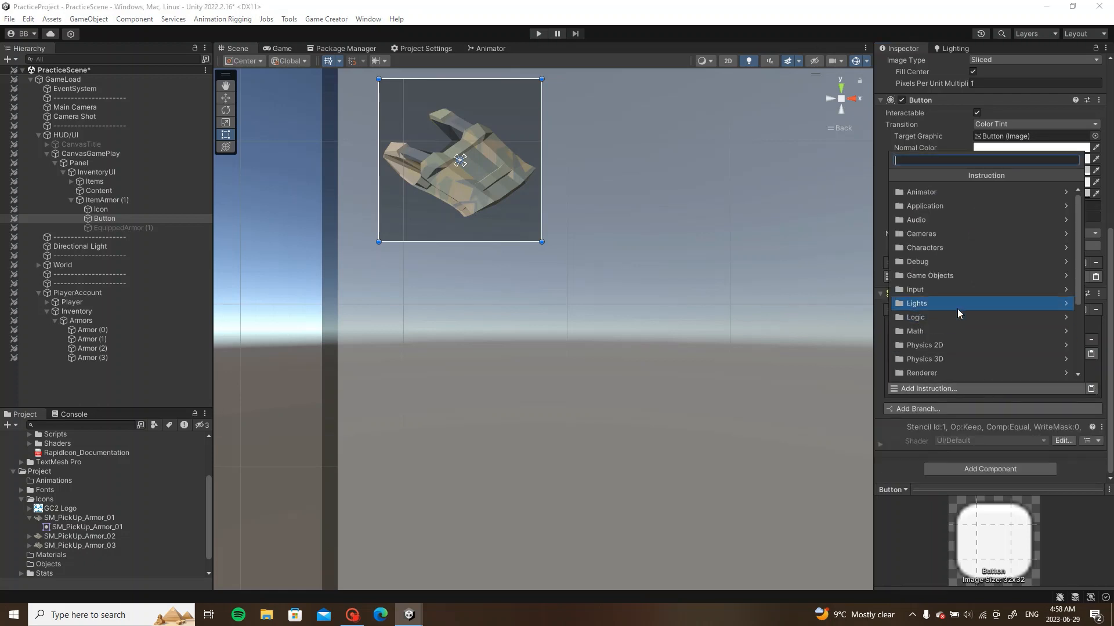
click(960, 290)
click(963, 222)
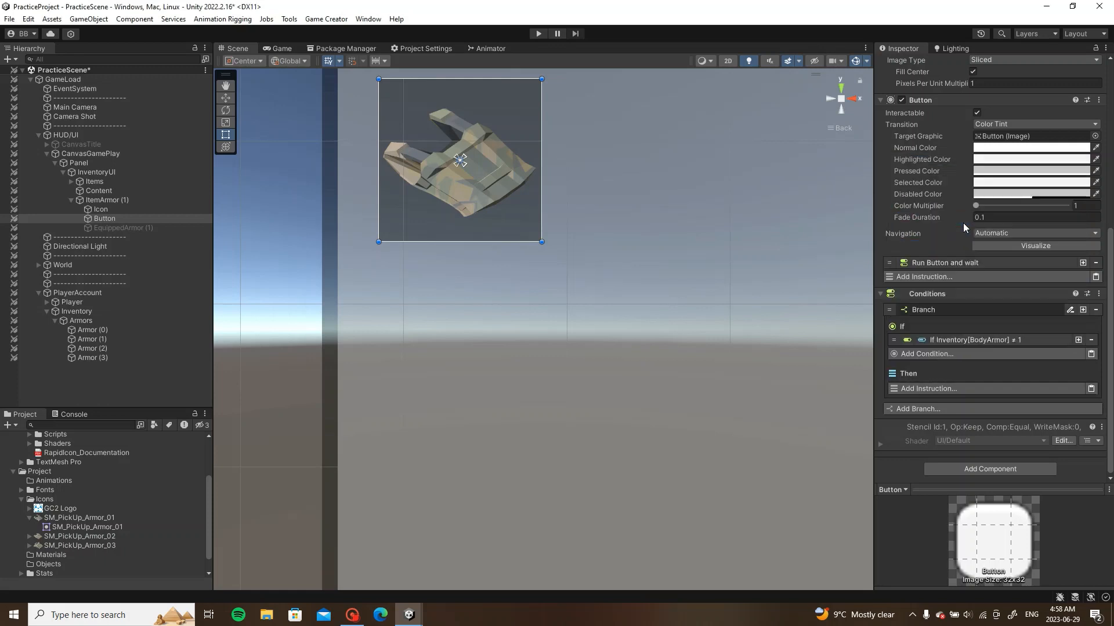
scroll(994, 367, down, 2)
click(1012, 340)
click(1025, 429)
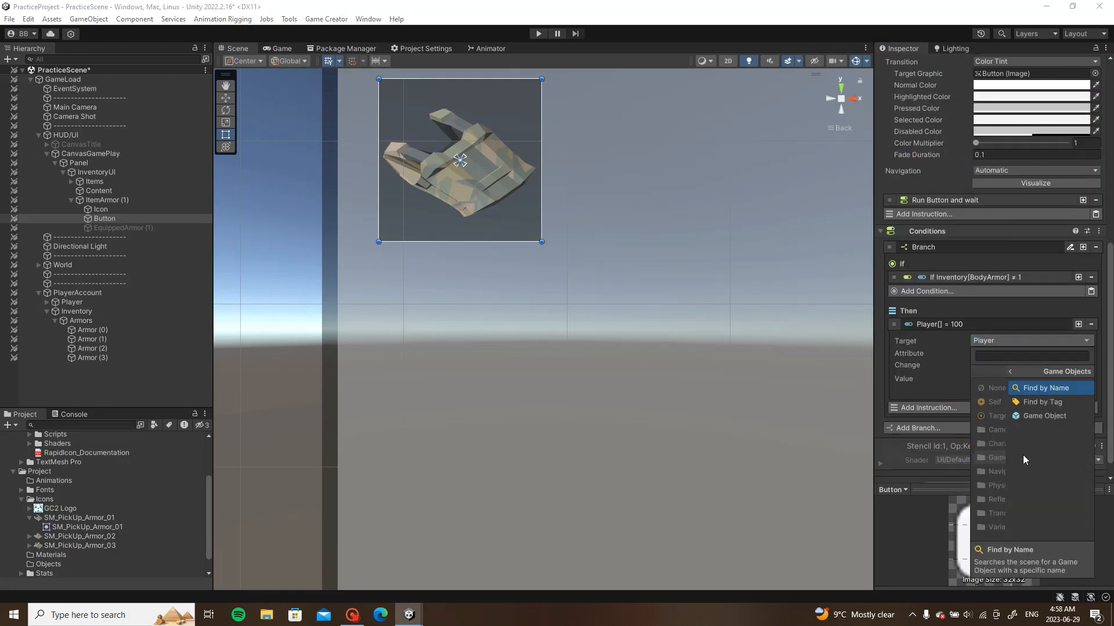
click(1019, 419)
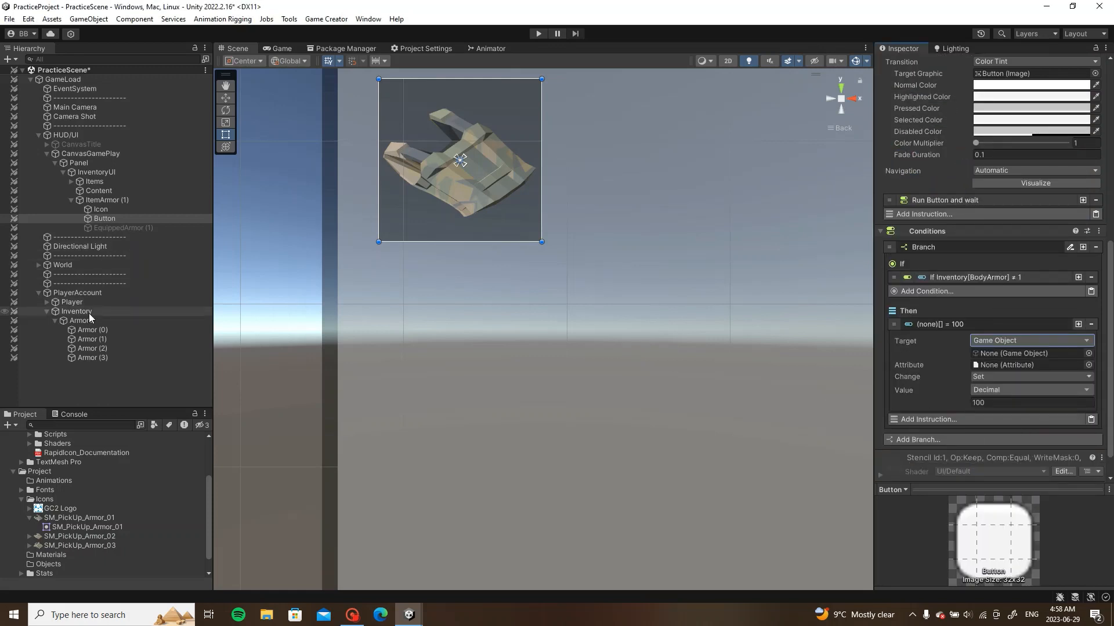
drag(88, 314, 1026, 353)
Step: Set the new instruction's attribute to BodyArmor and its decimal value to 1
click(1088, 365)
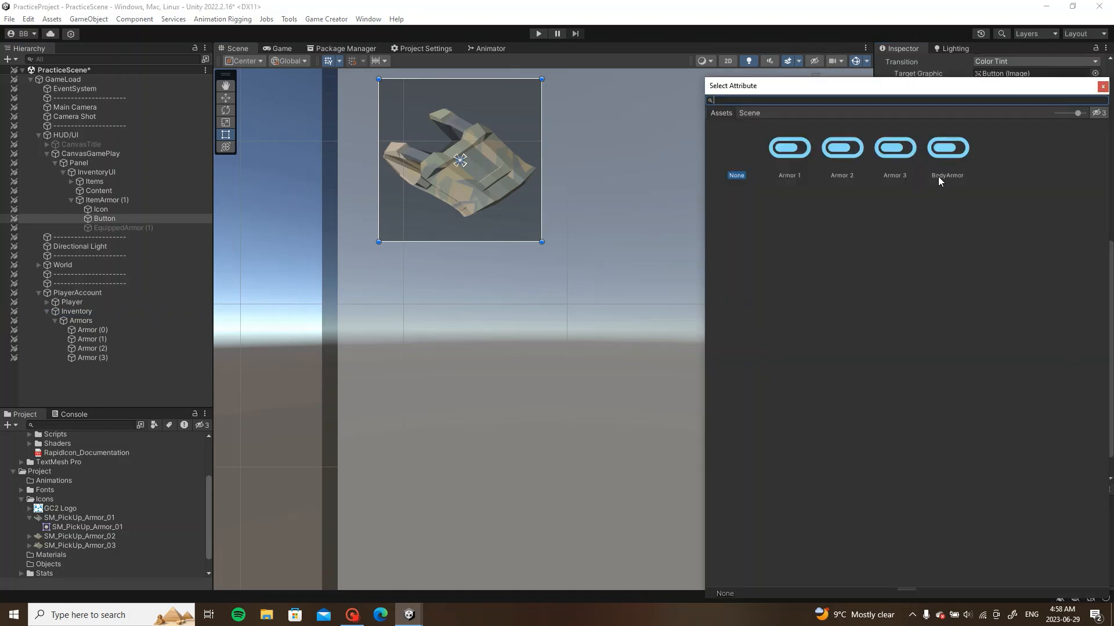
double_click(939, 174)
click(990, 402)
text(1)
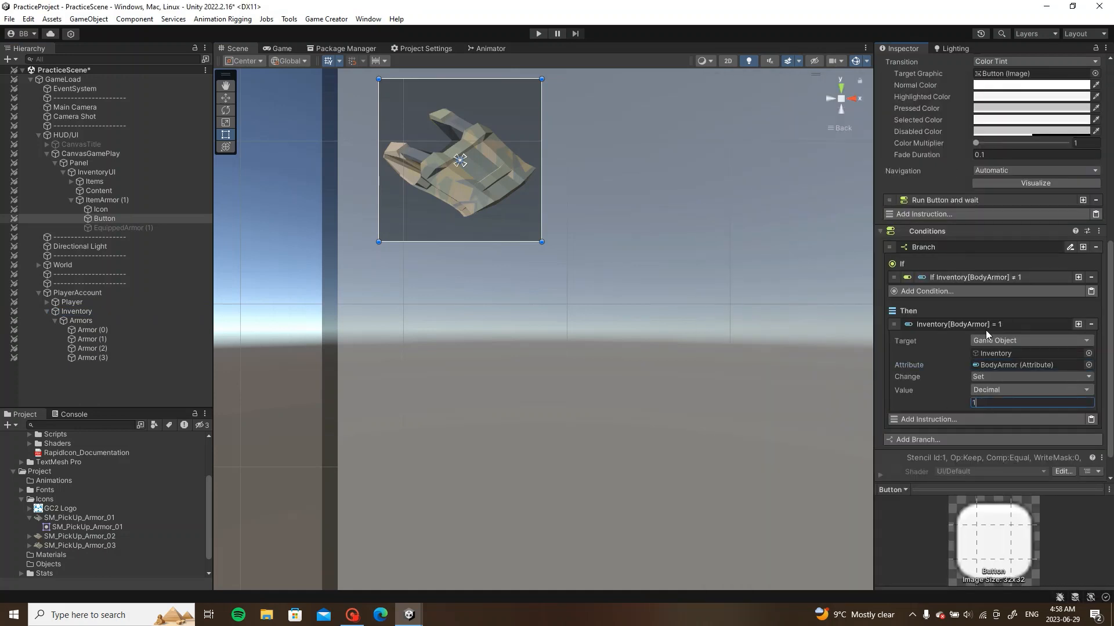
click(986, 328)
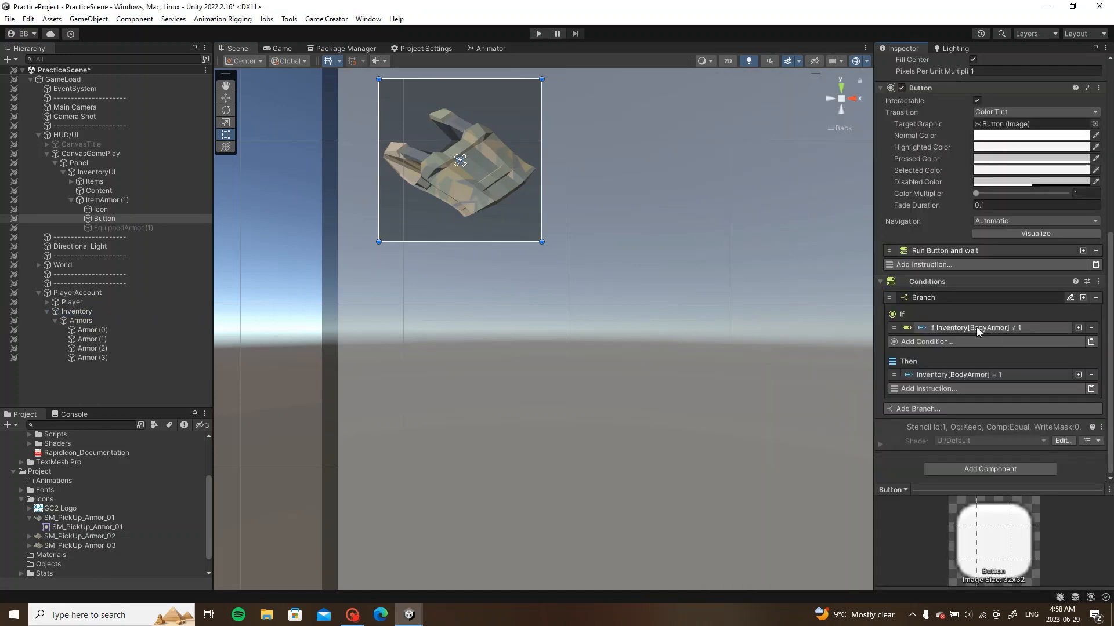
Step: Duplicate the branch and set the copy's condition to check that the Inventory object's BodyArmor equals 1
click(1082, 298)
scroll(962, 340, down, 3)
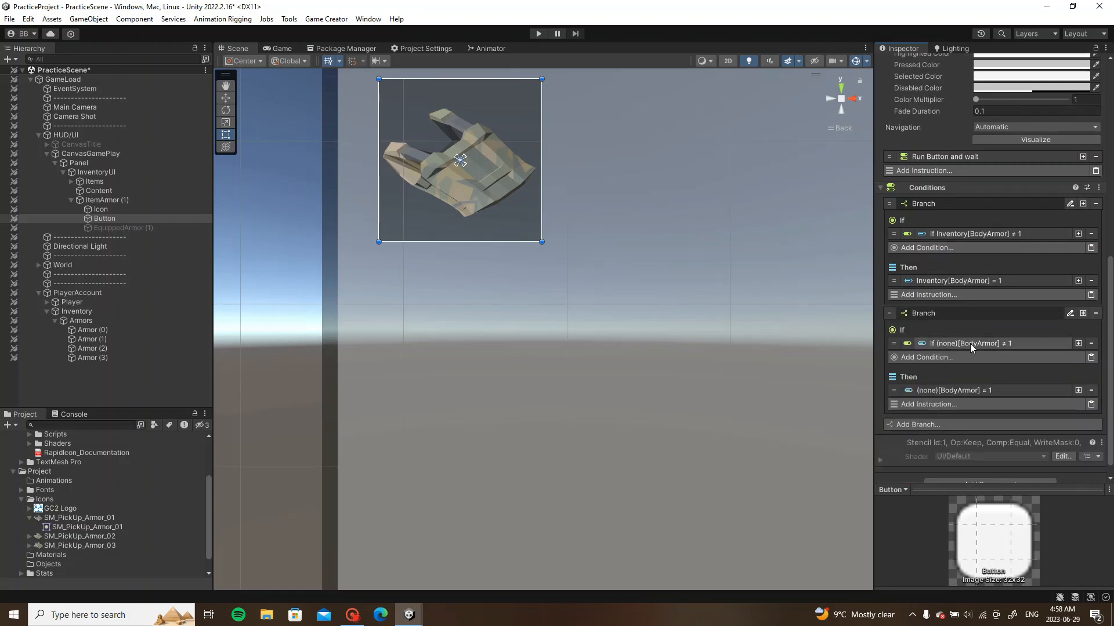
click(966, 343)
drag(127, 311, 1035, 372)
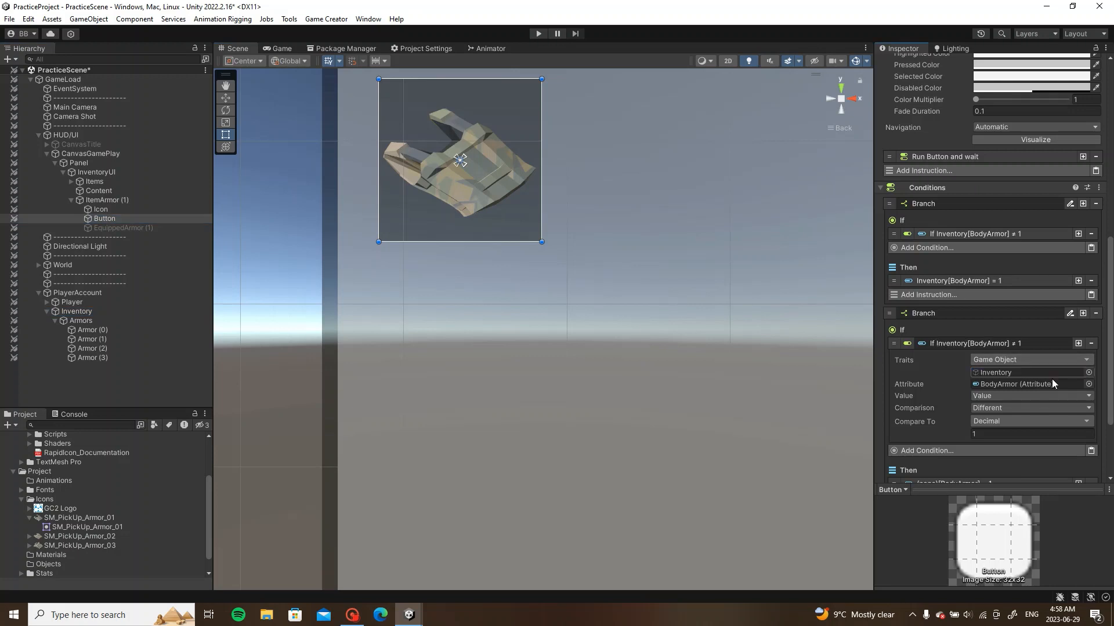
click(1011, 406)
click(1011, 422)
click(1005, 339)
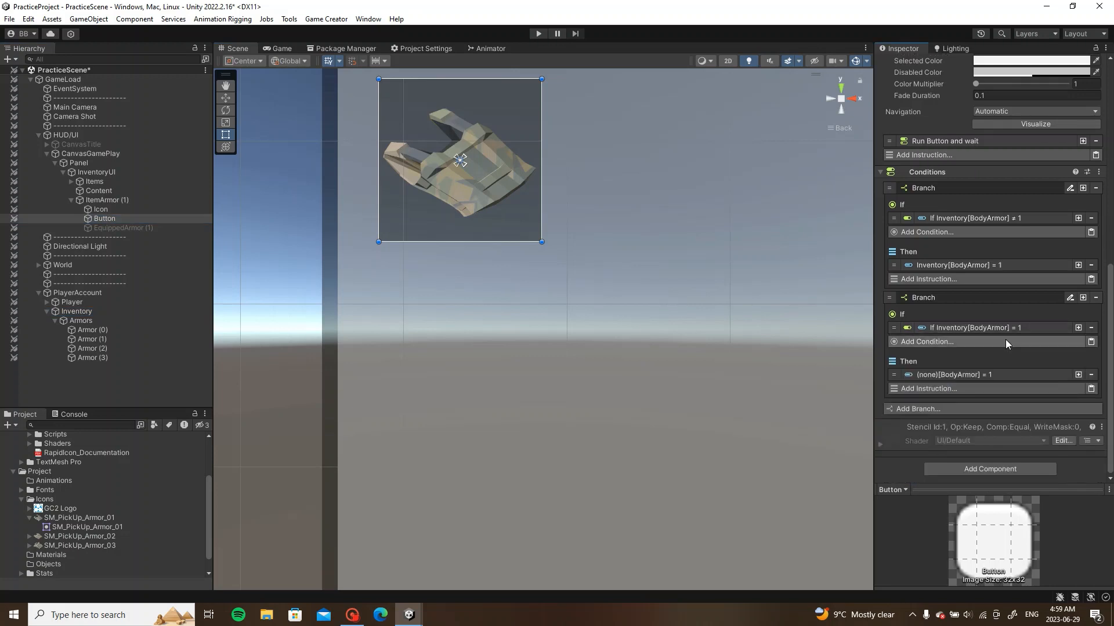
Step: Make the second branch's instruction target the Inventory object and set BodyArmor to 0
click(977, 375)
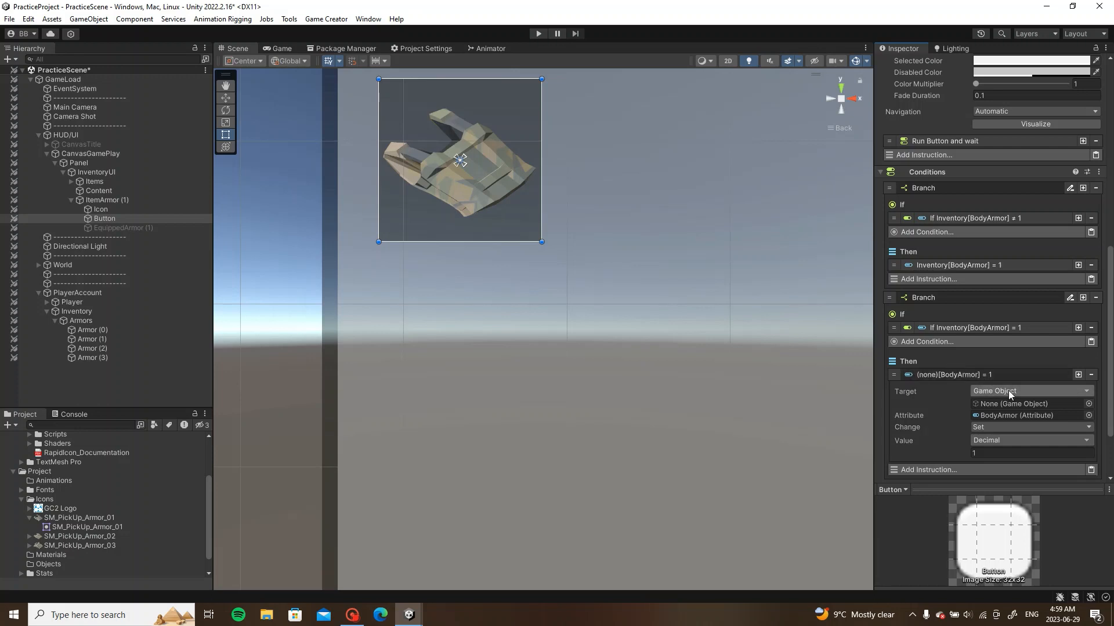
drag(111, 311, 1005, 406)
click(980, 453)
text(0)
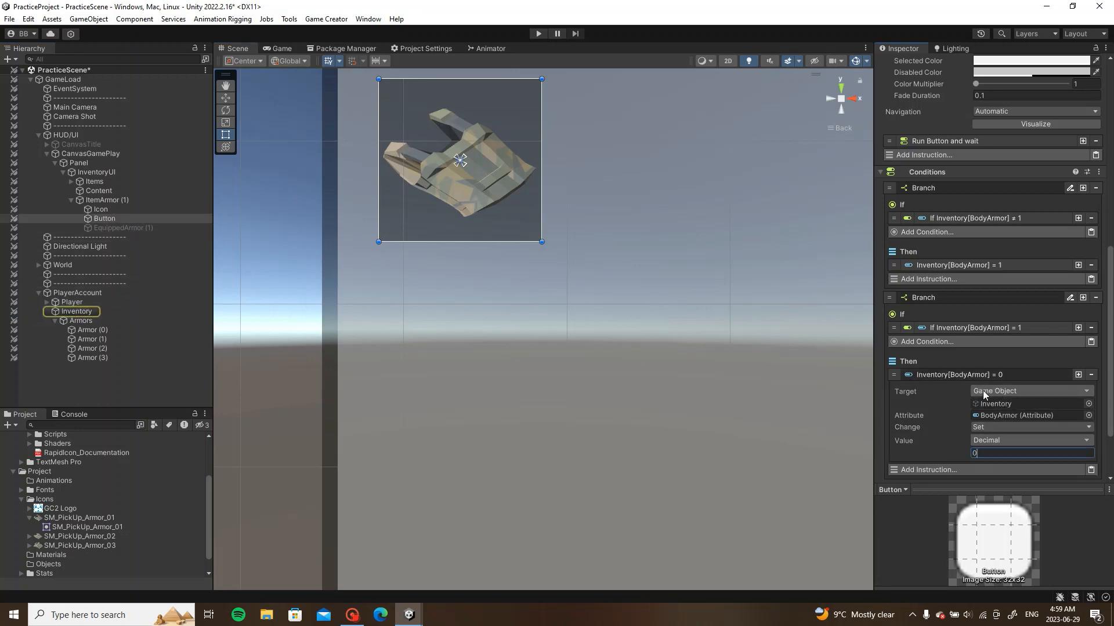
click(989, 375)
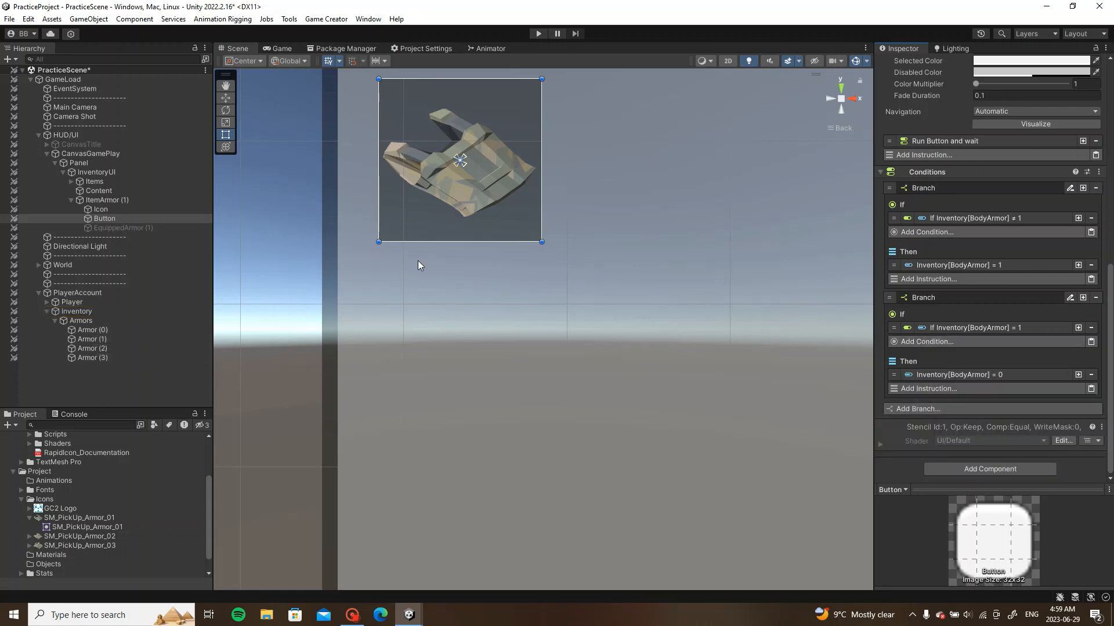
click(136, 230)
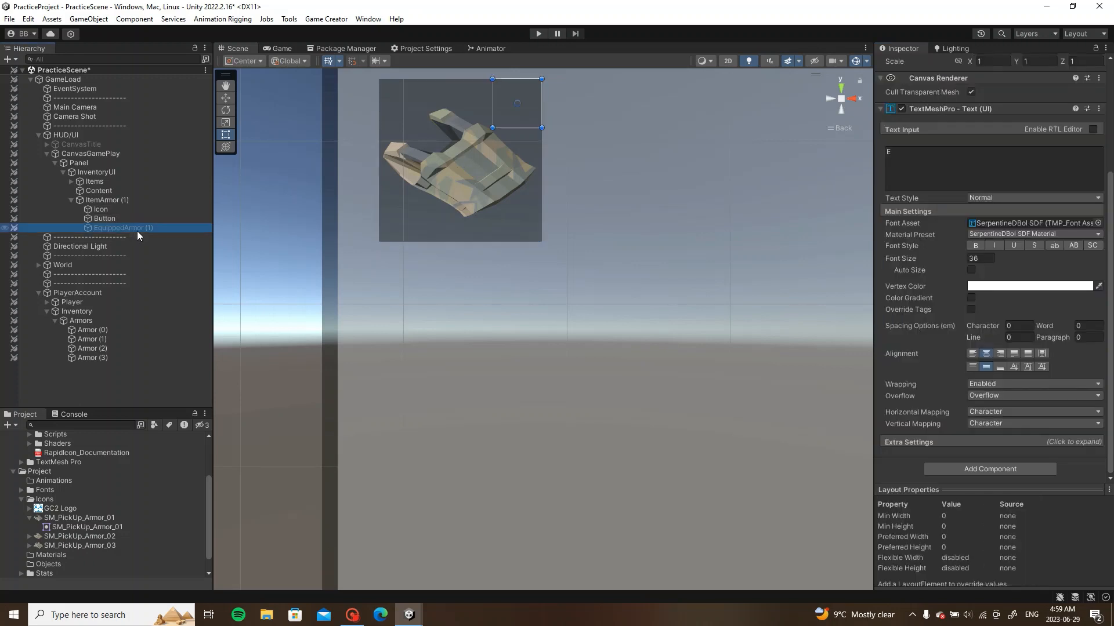
click(140, 220)
scroll(1102, 380, down, 5)
scroll(1091, 380, down, 3)
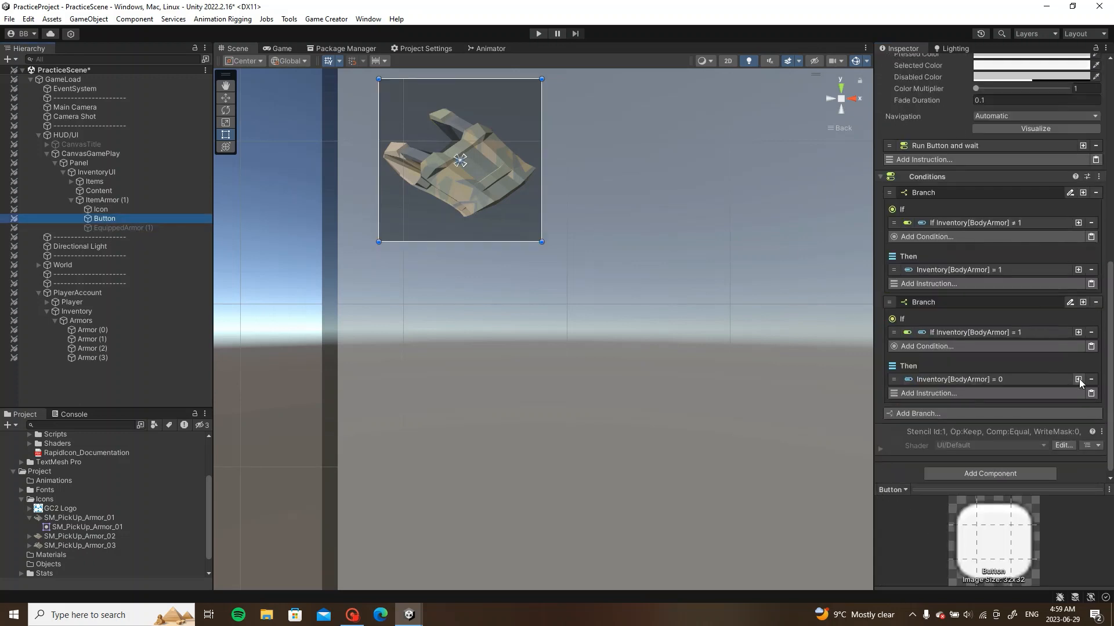
scroll(1034, 381, up, 10)
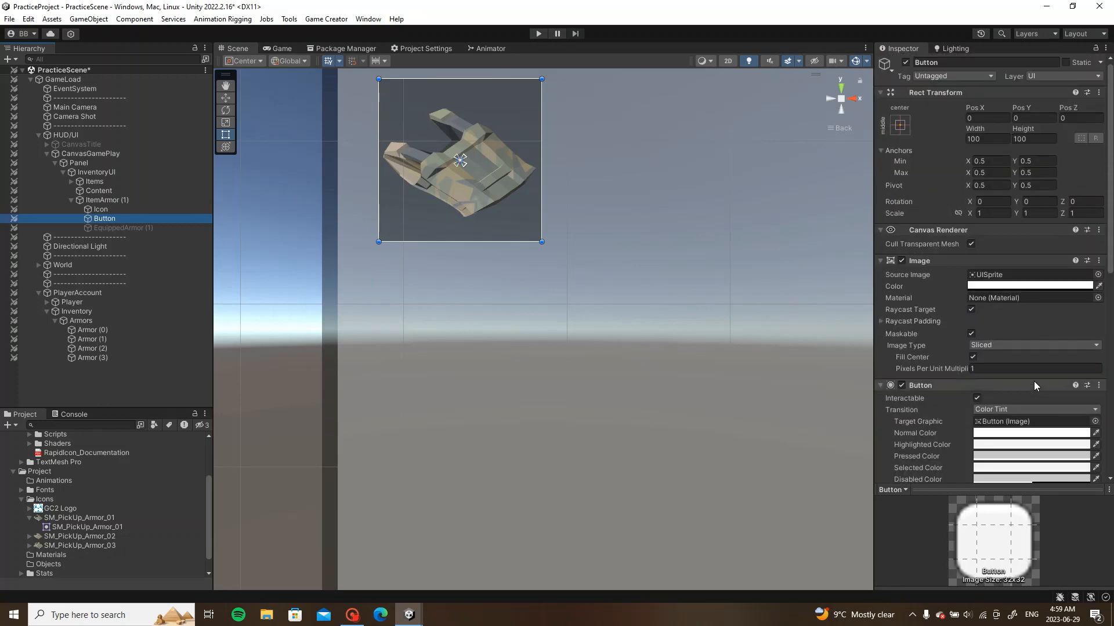
Step: Move ItemArmor (1) into the Content object under InventoryUI
click(70, 199)
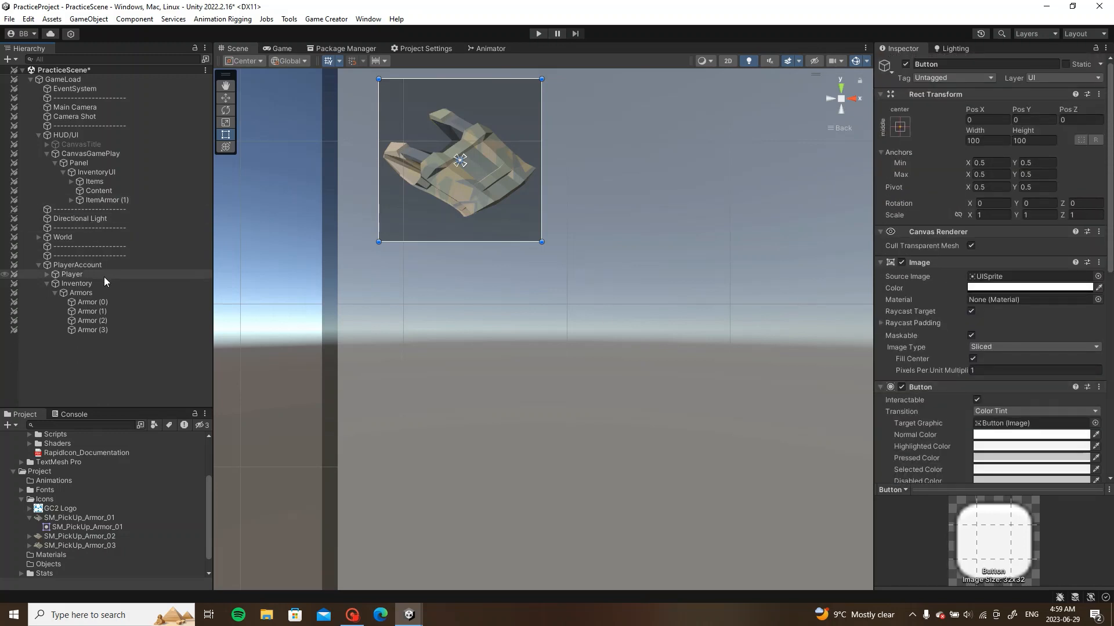
click(71, 182)
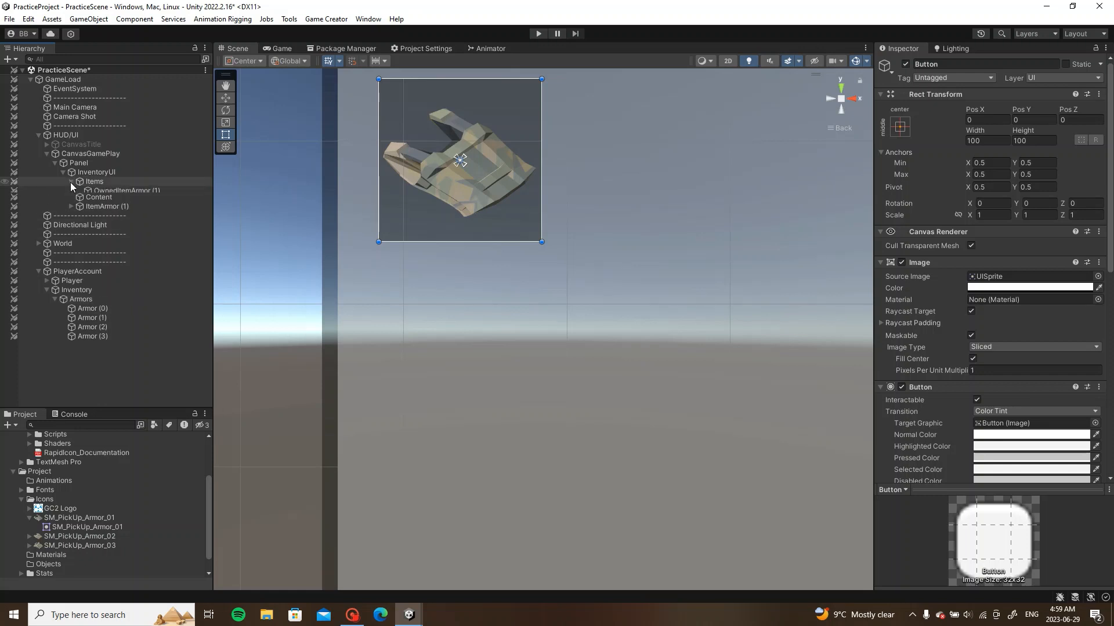
click(116, 191)
drag(112, 208, 111, 199)
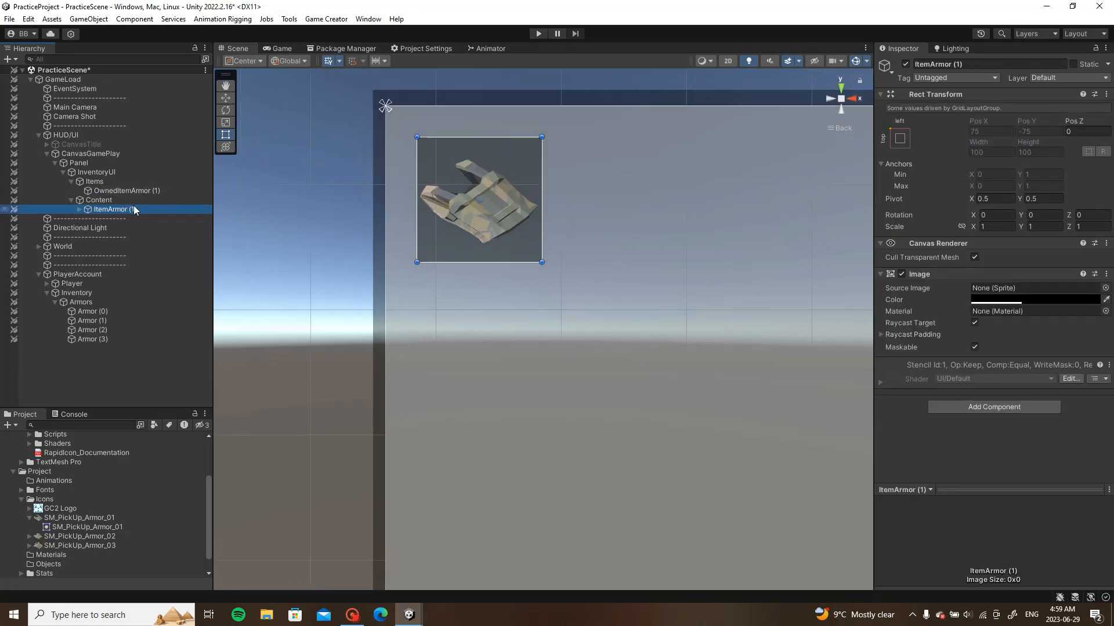
Step: Reorder EquippedArmor (1) above Button inside ItemArmor (1) and make it active
click(79, 209)
click(113, 237)
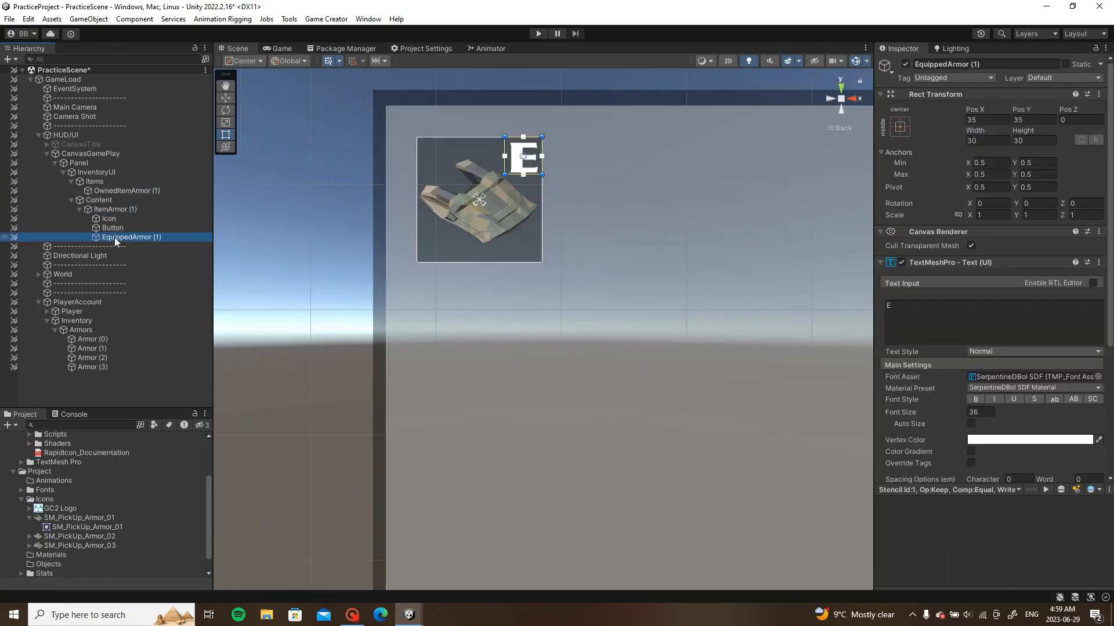
drag(114, 234, 114, 224)
click(119, 239)
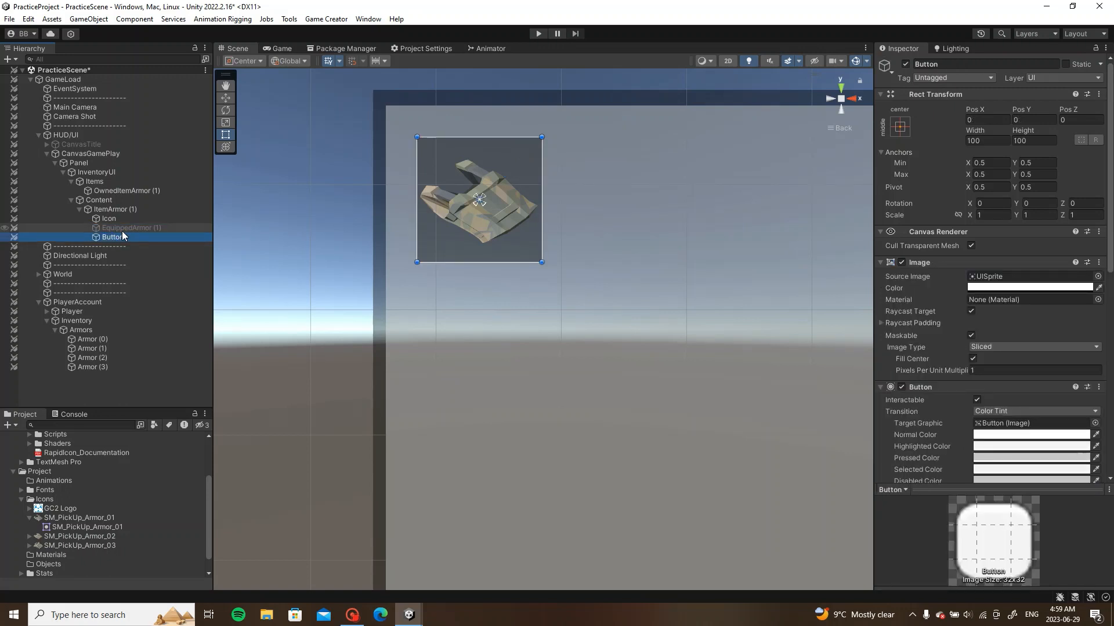
click(122, 230)
key(alt+shift+a)
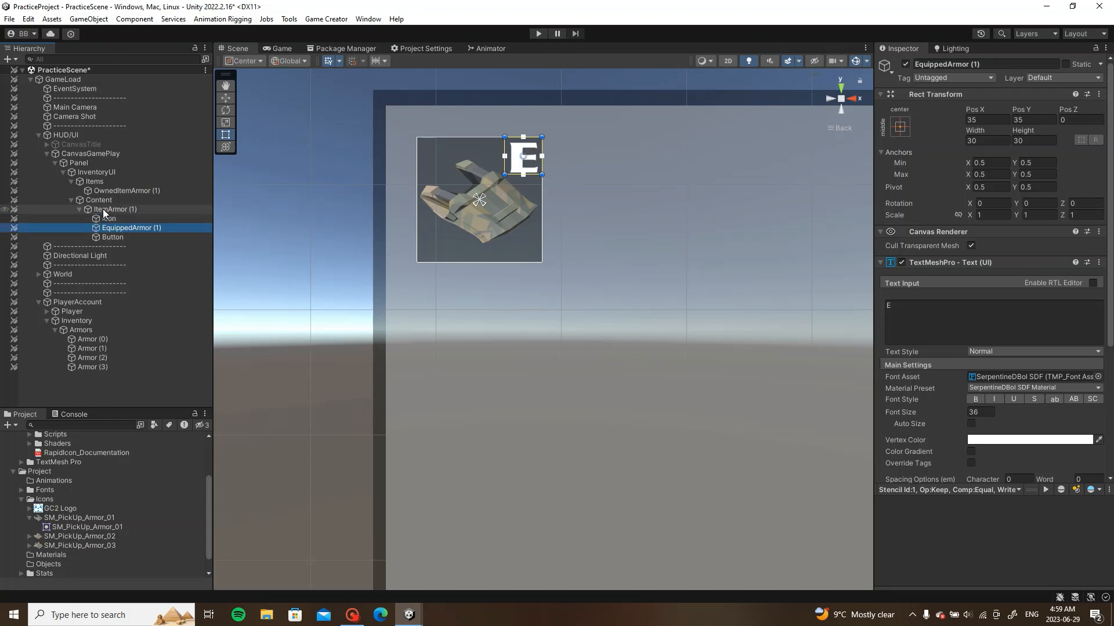
Step: Duplicate OwnedItemArmor (1) and ItemArmor (1) together twice to create the second and third armor entries
click(79, 209)
click(119, 209)
ctrl+click(137, 192)
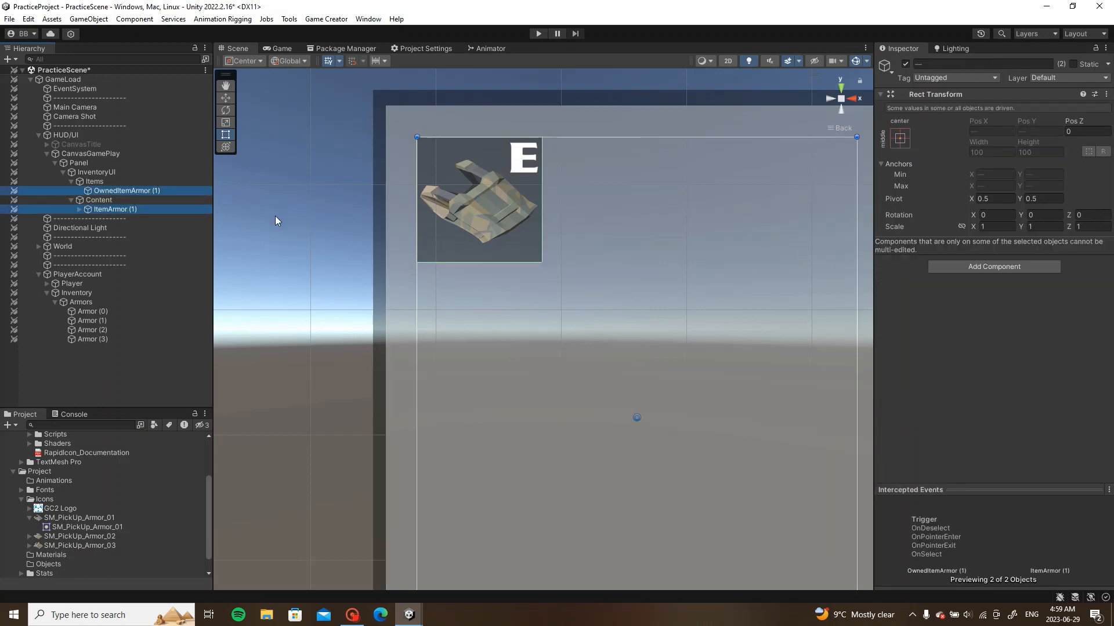
key(ctrl+d)
key(ctrl+d)
scroll(514, 228, down, 4)
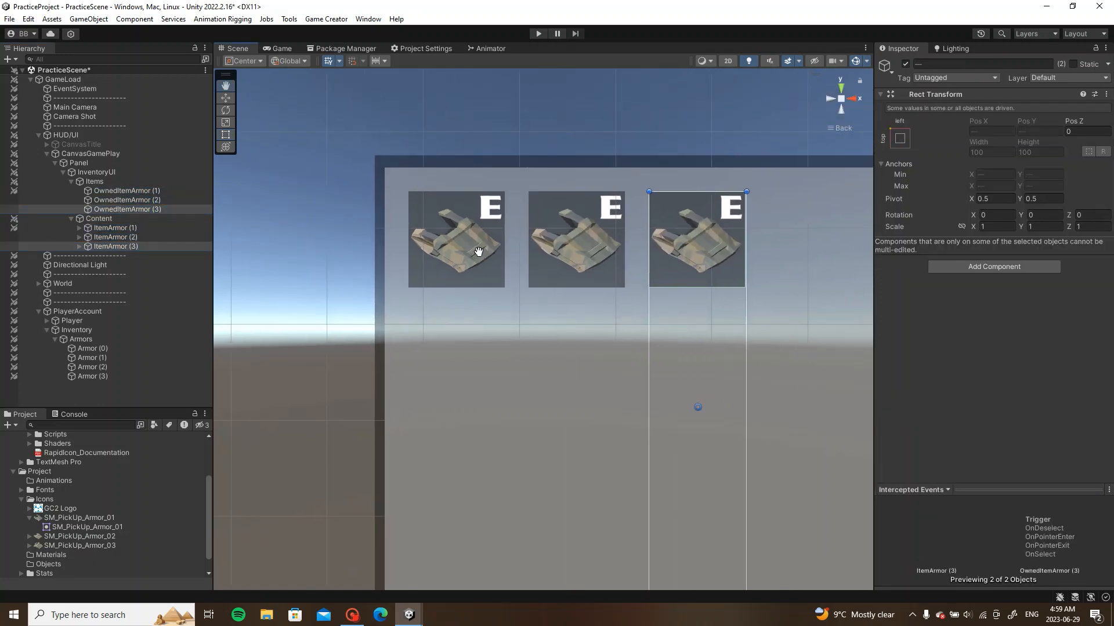
Step: Set the attribute in OwnedItemArmor (2)'s branch condition to Armor 2
click(148, 200)
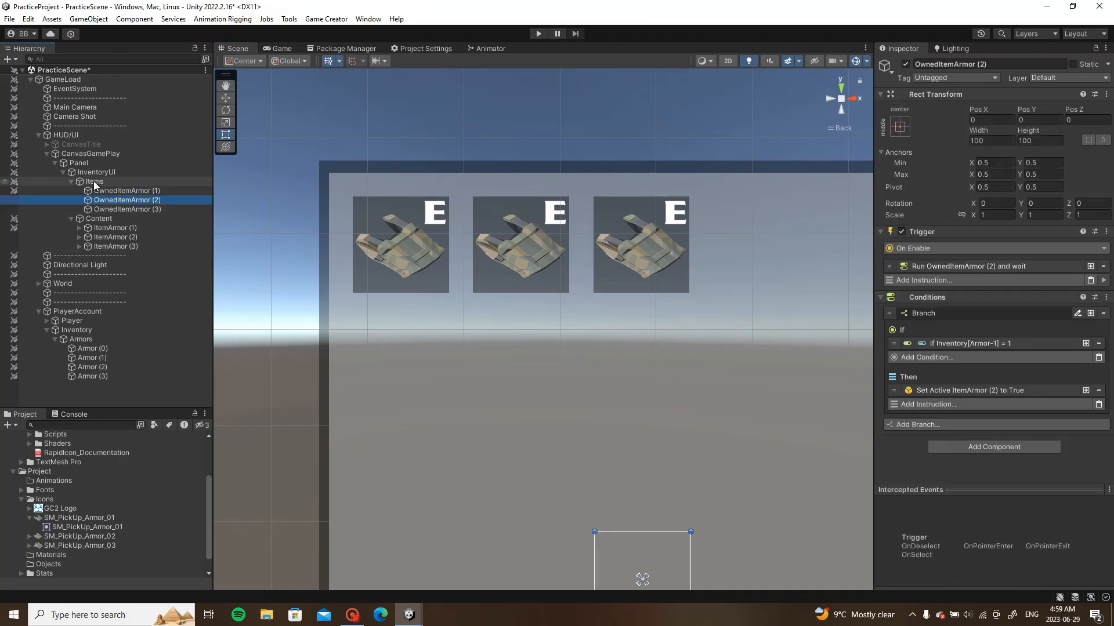
click(1011, 343)
scroll(1004, 377, down, 1)
click(1094, 357)
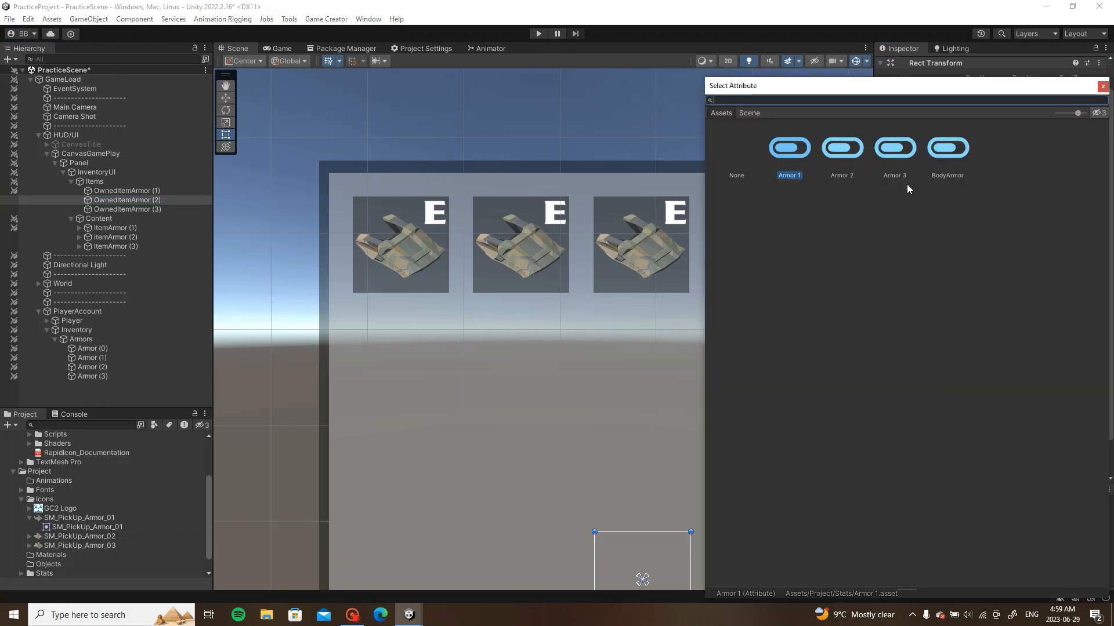
double_click(844, 166)
click(1015, 312)
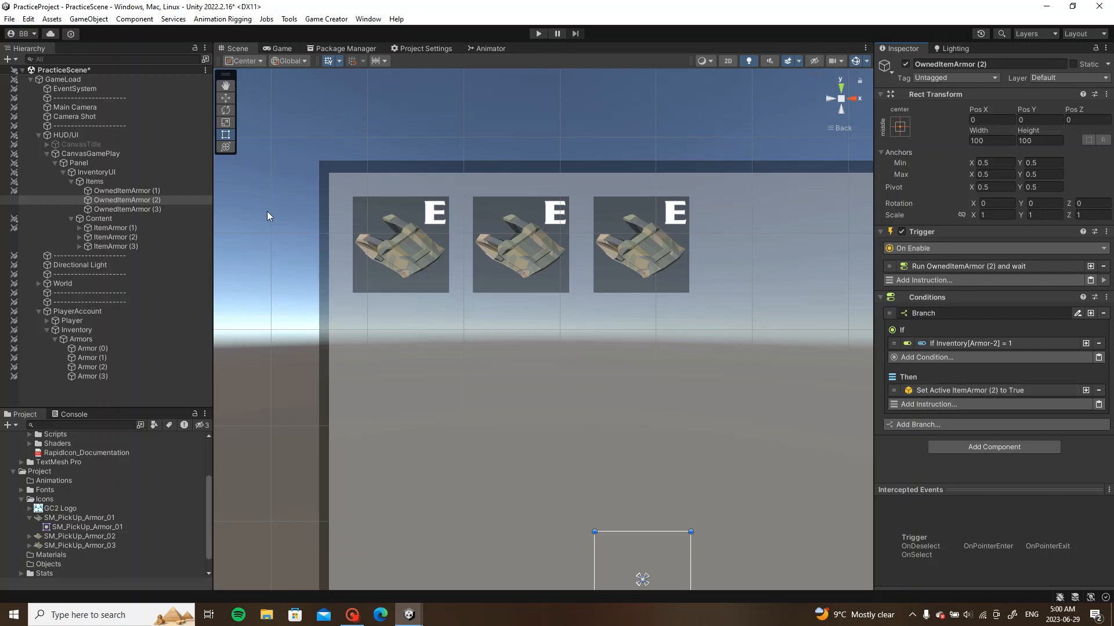
Step: Set the attribute in OwnedItemArmor (3)'s branch condition to Armor 3
click(168, 209)
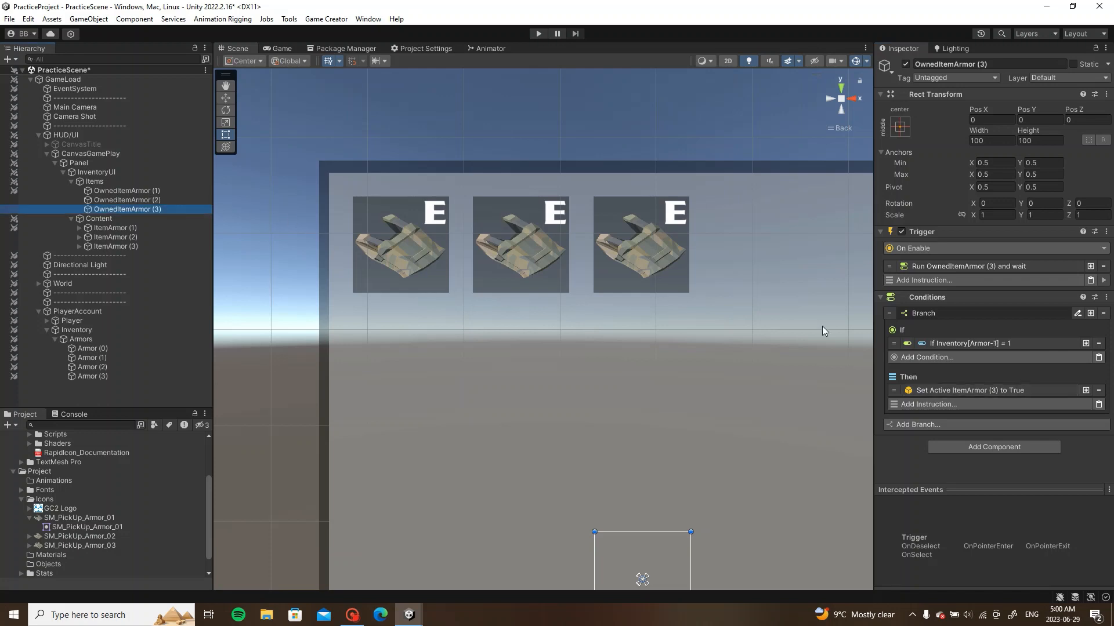
click(1014, 344)
click(1091, 381)
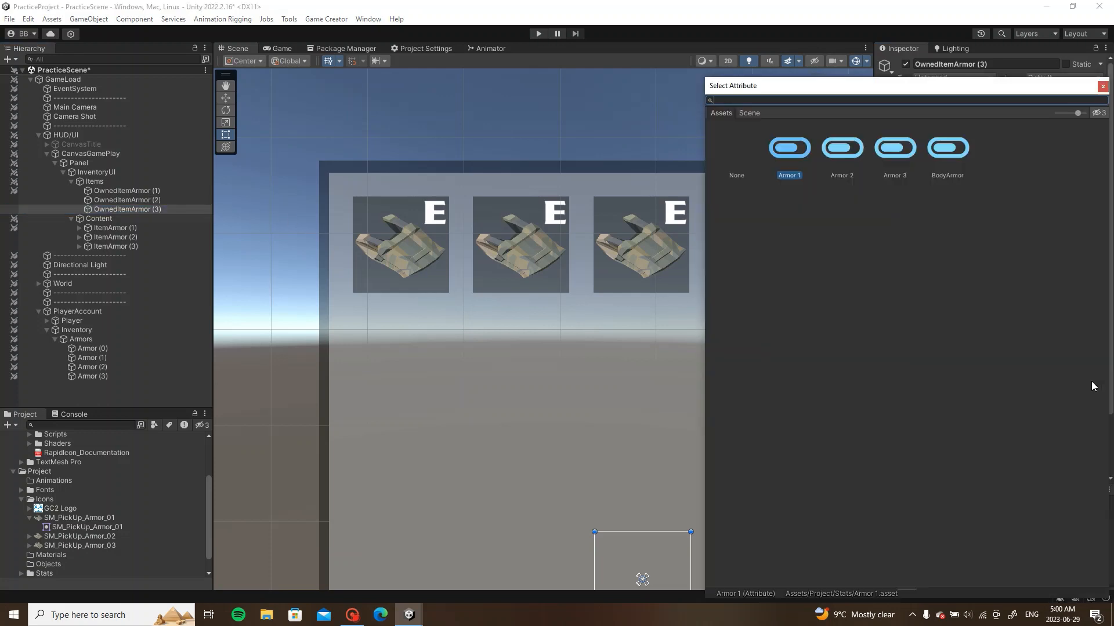
double_click(907, 154)
click(988, 345)
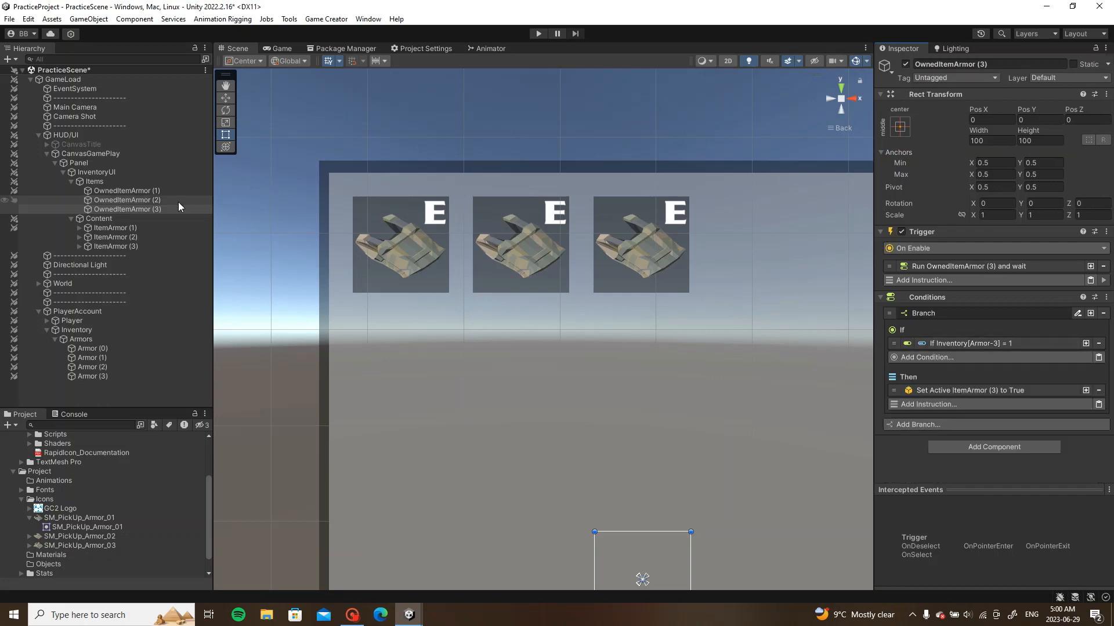
Step: Set the Icon source images to SM_PickUp_Armor_02 in ItemArmor (2) and SM_PickUp_Armor_03 in ItemArmor (3)
click(72, 182)
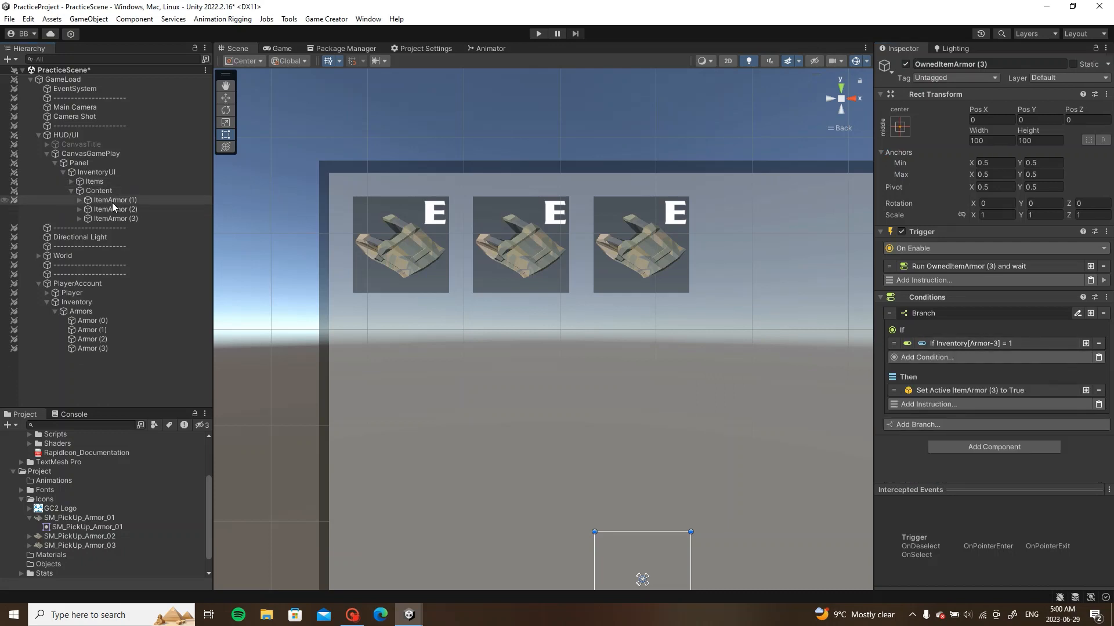
click(111, 208)
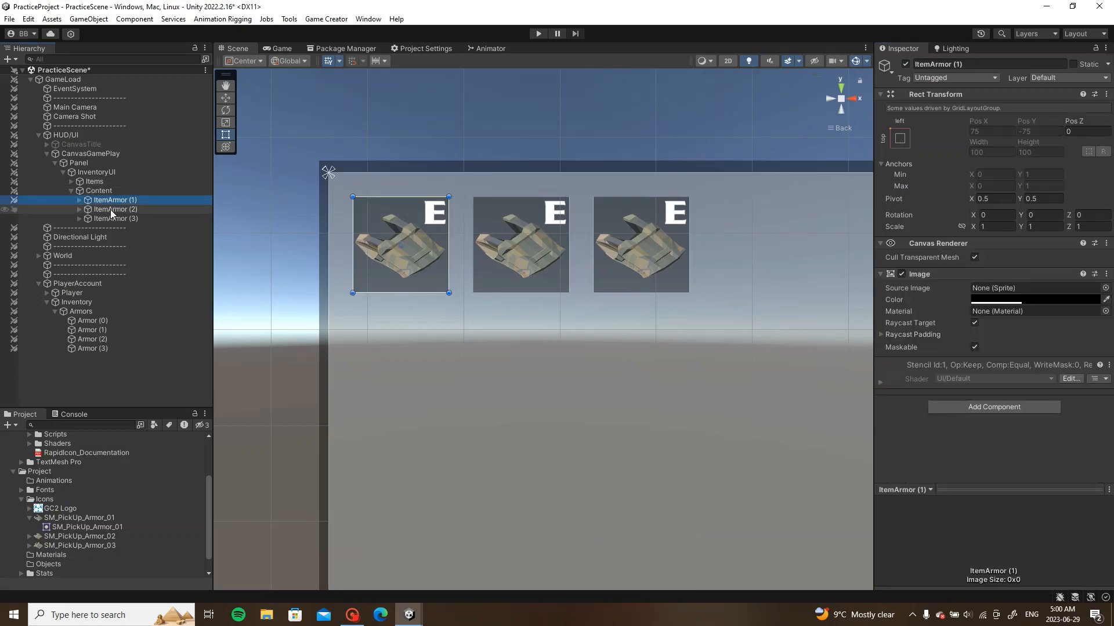
click(79, 219)
click(79, 210)
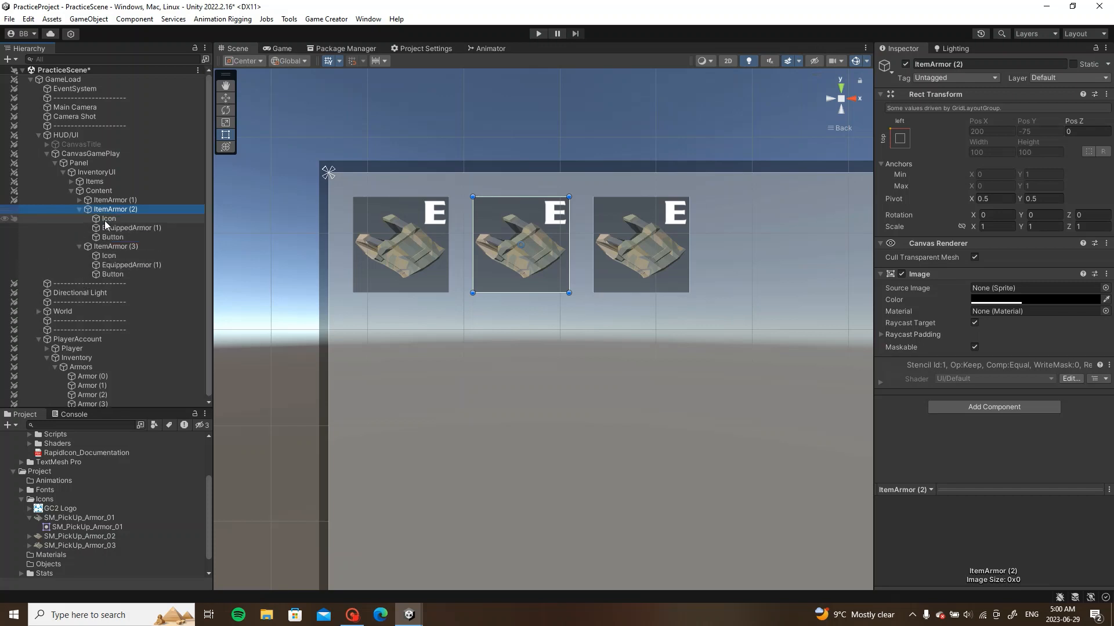
click(106, 219)
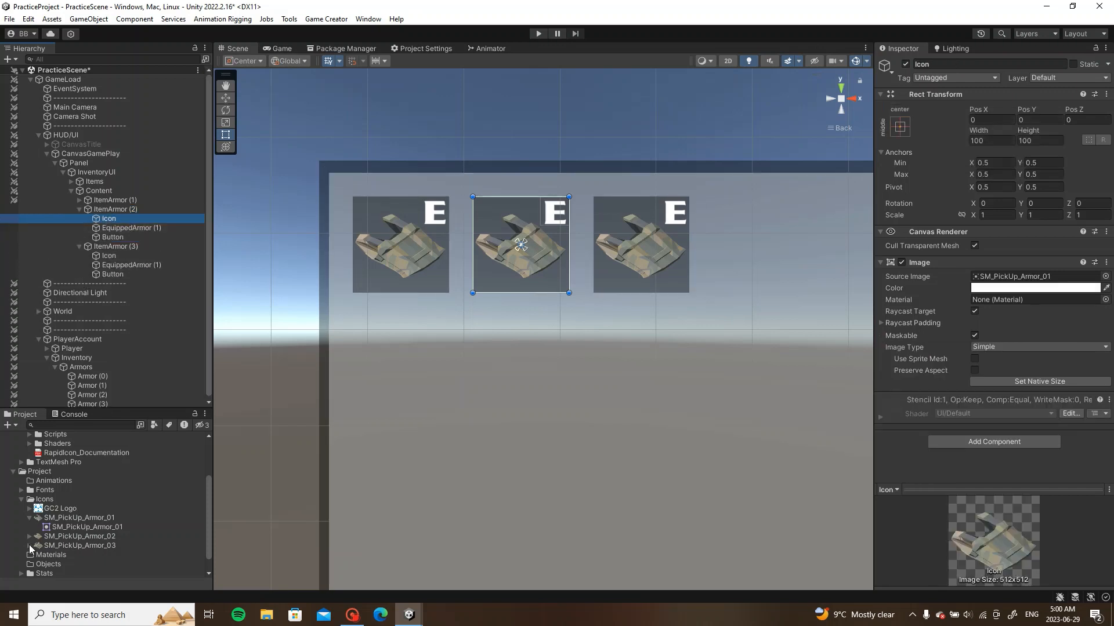
click(30, 545)
click(29, 537)
click(85, 546)
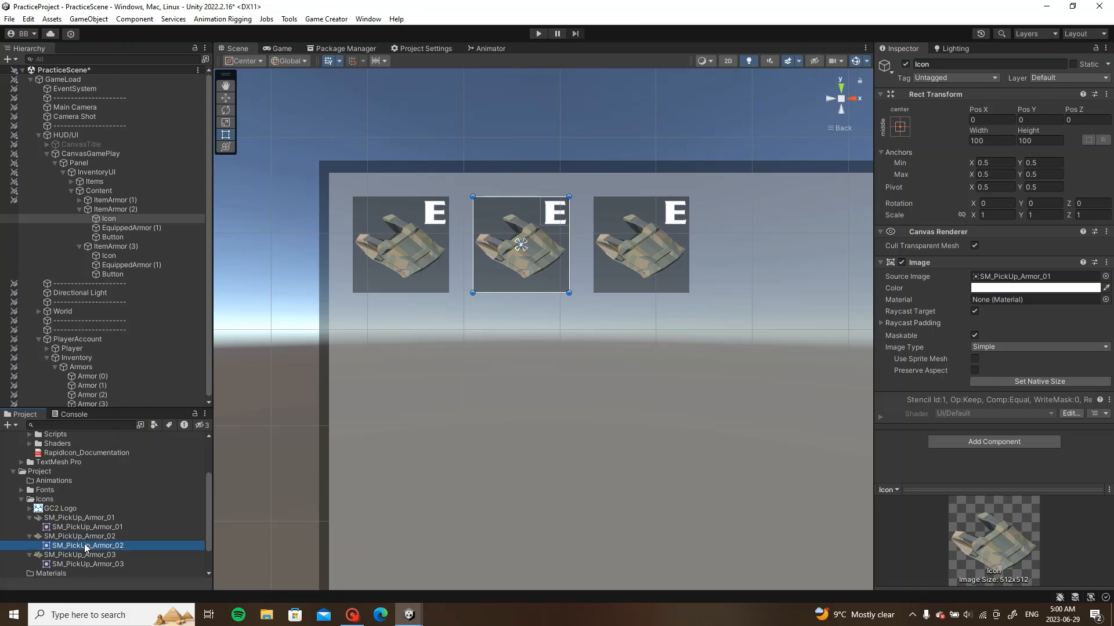
drag(85, 546, 989, 281)
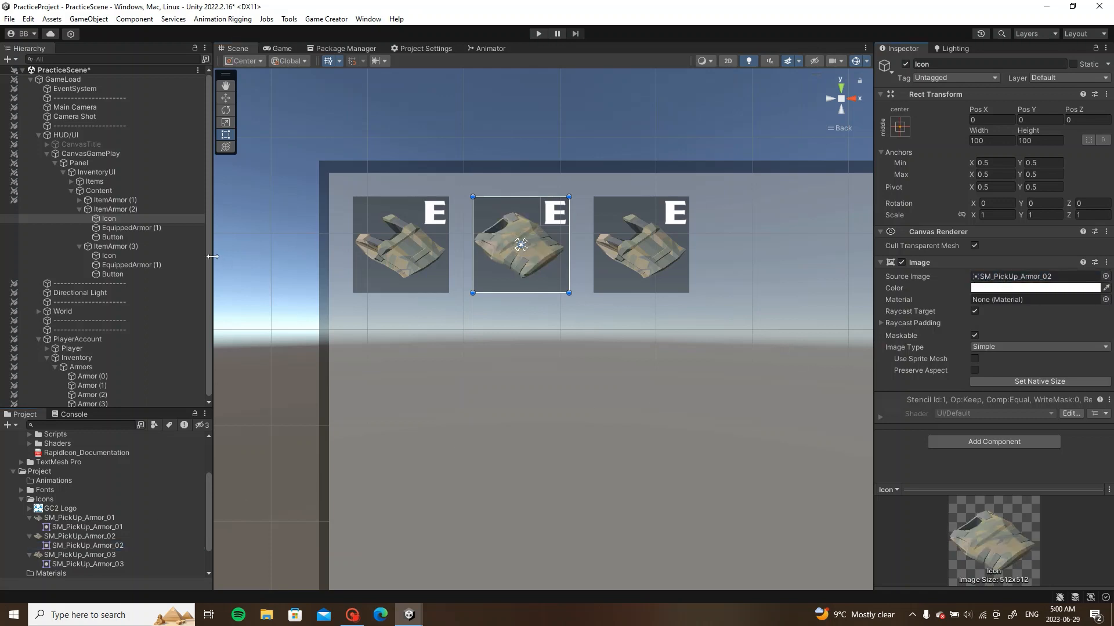
click(135, 257)
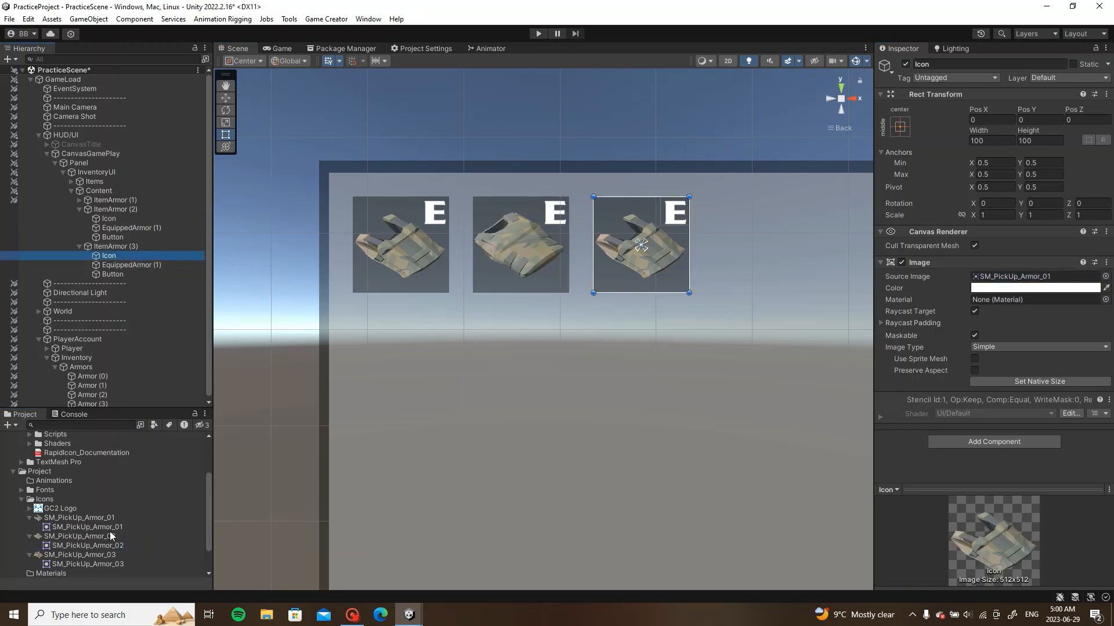
drag(102, 559, 1041, 279)
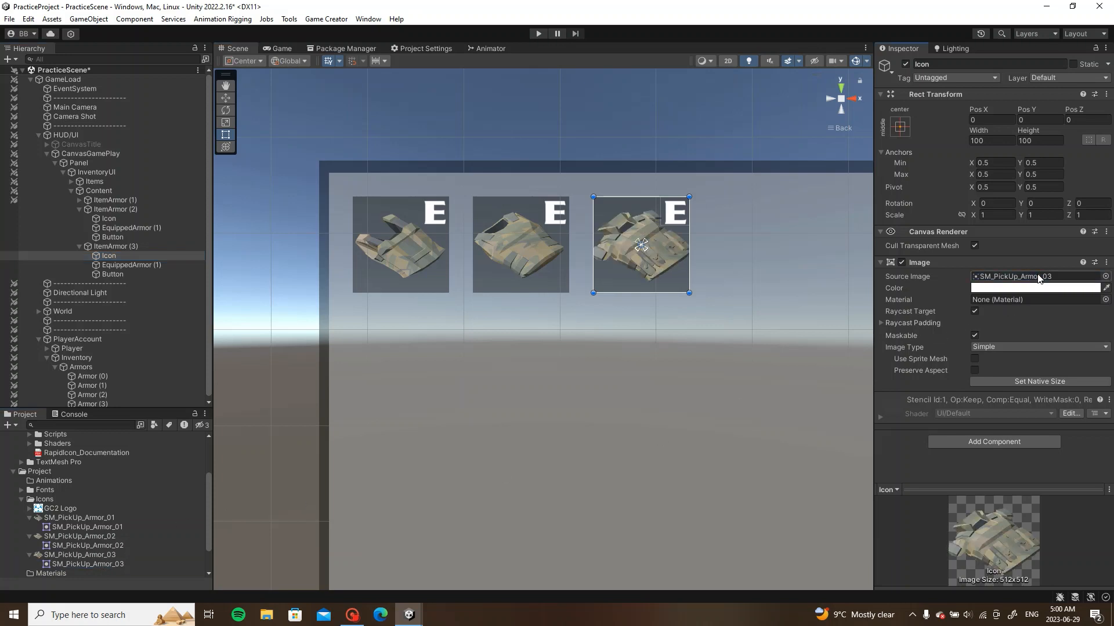
Step: Rename the equipped markers to EquippedArmor (2) inside ItemArmor (2) and EquippedArmor (3) inside ItemArmor (3)
click(128, 228)
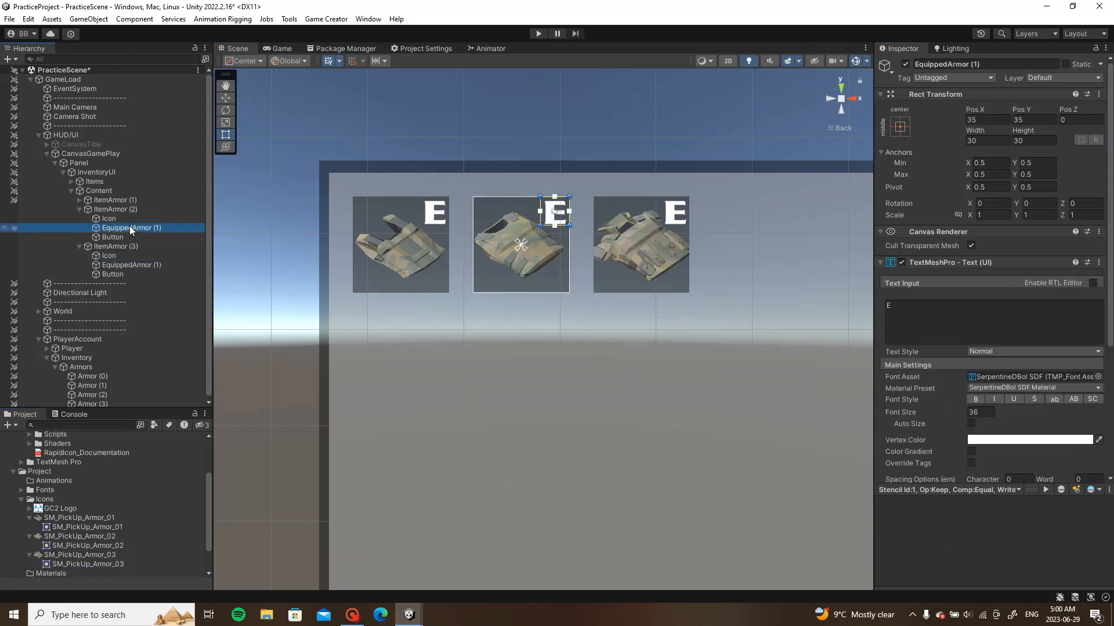
click(978, 64)
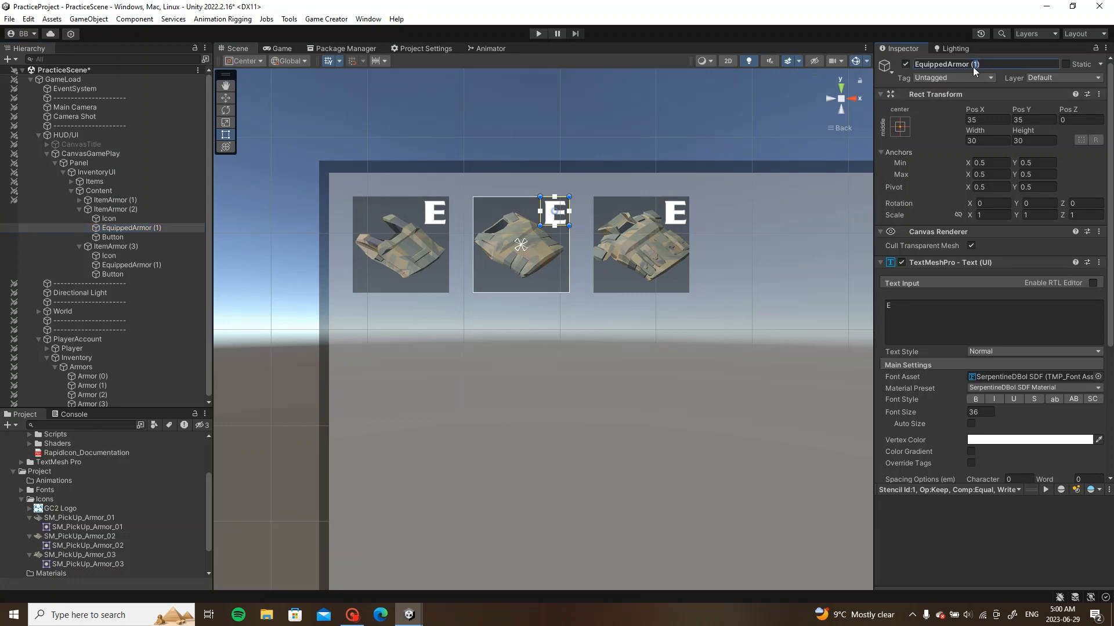
text(2)
click(128, 264)
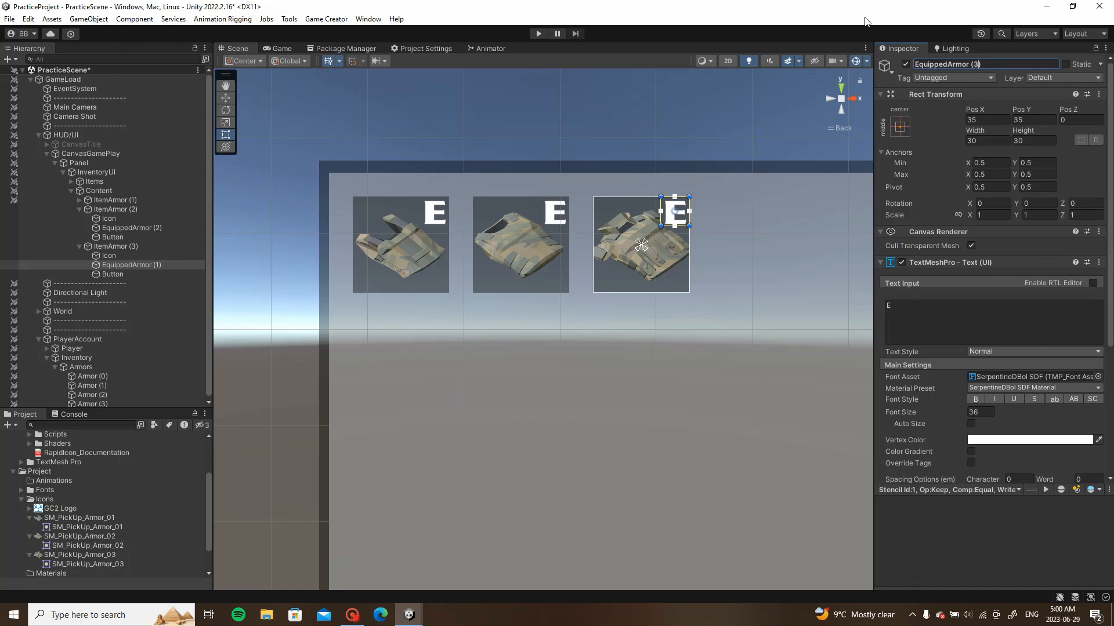
key(Return)
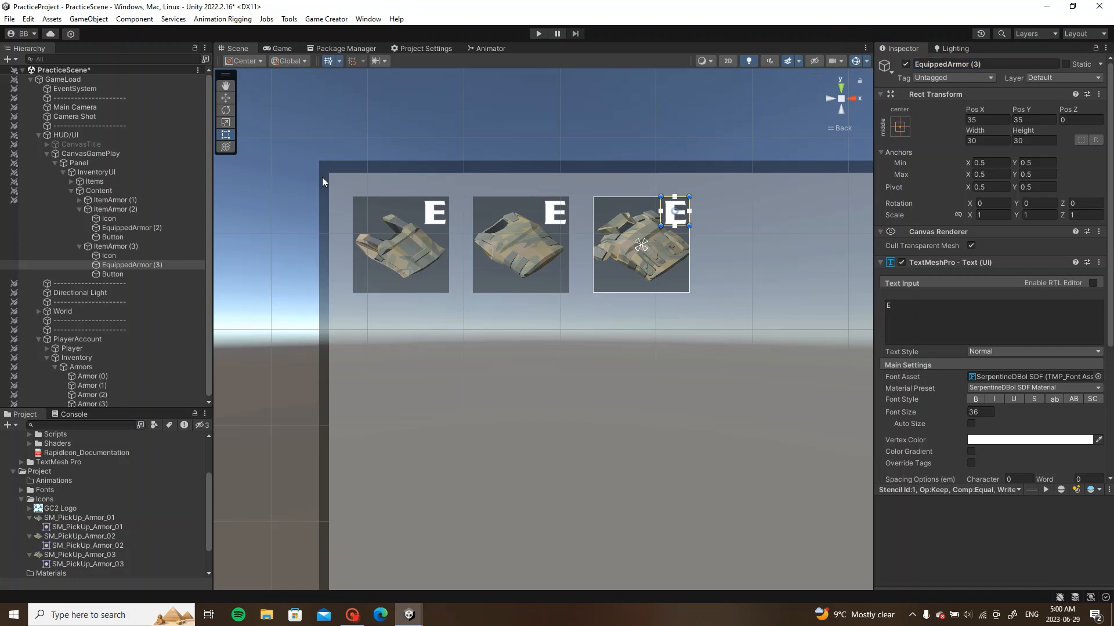
Step: In the first branch of ItemArmor (2)'s Button, set both the BodyArmor condition's comparison value and the instruction's value to 2
click(107, 237)
scroll(986, 250, down, 10)
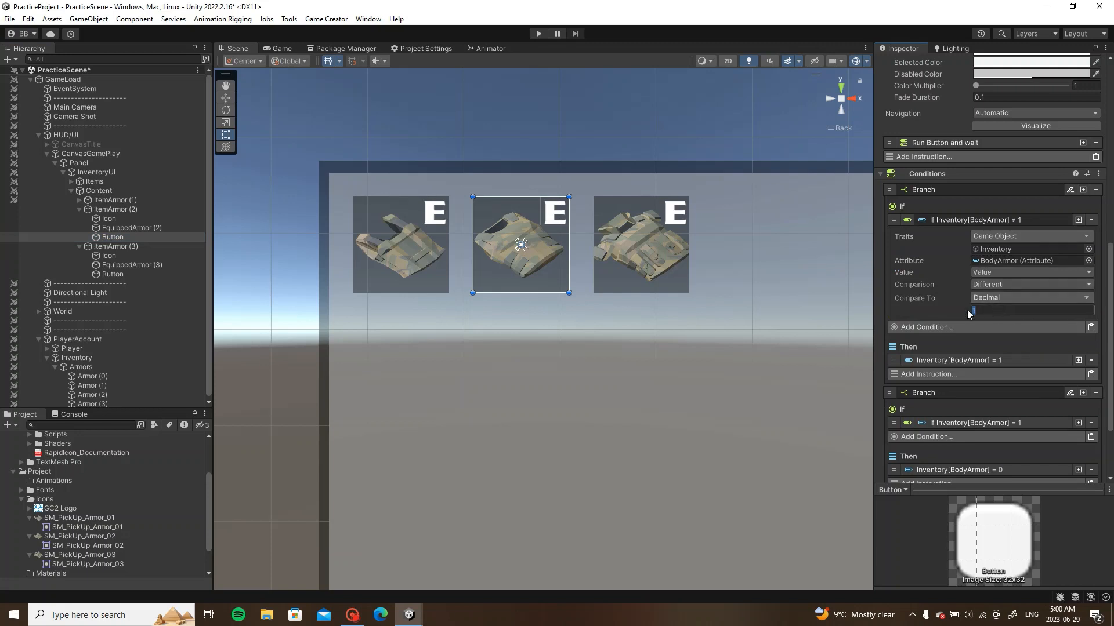
text(2)
click(1007, 227)
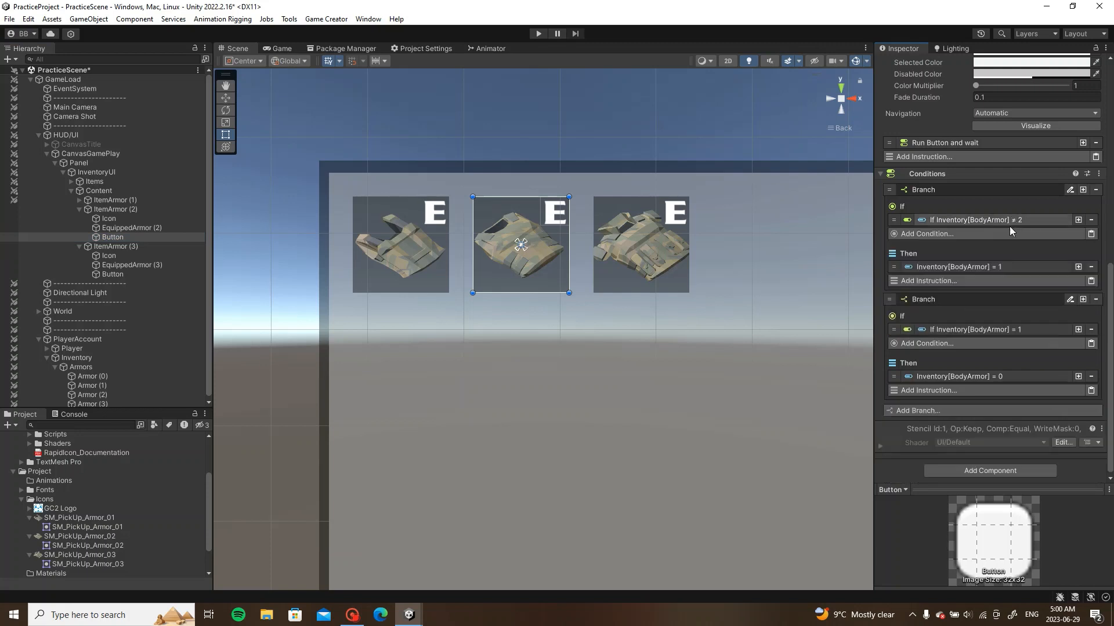
click(1001, 267)
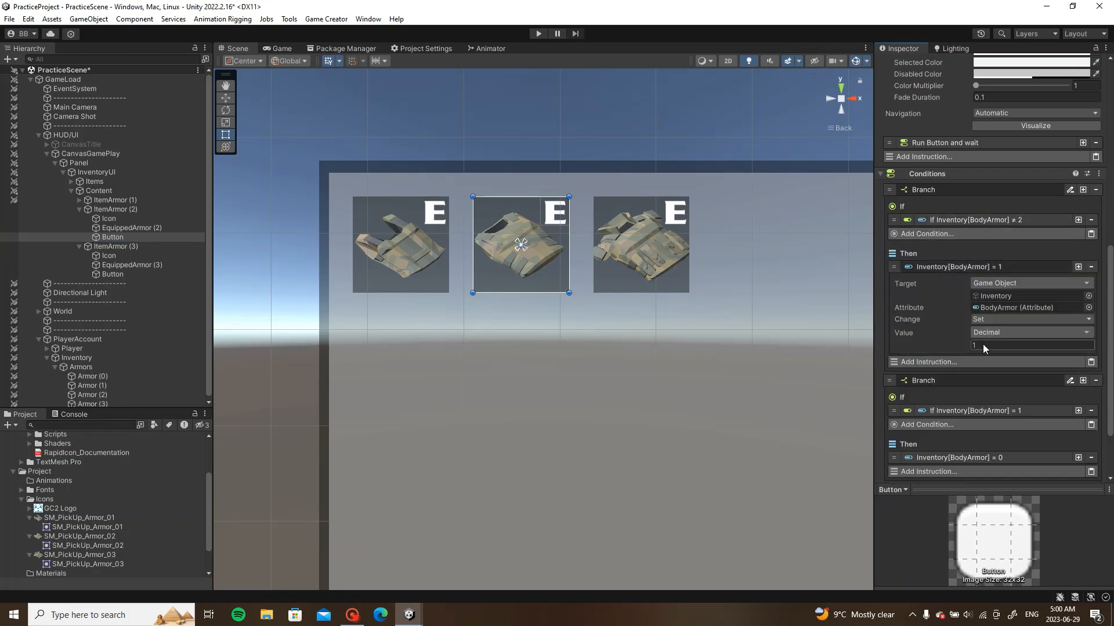
click(979, 269)
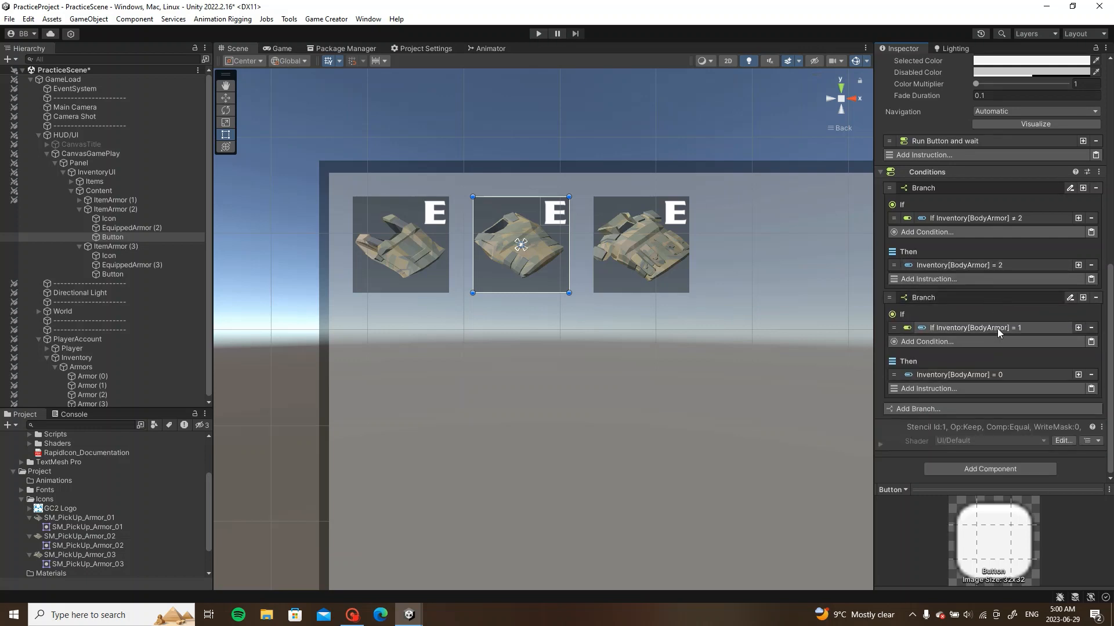
Step: Set the value of the BodyArmor instruction in the first branch of ItemArmor (2)'s Button to 0
click(1009, 264)
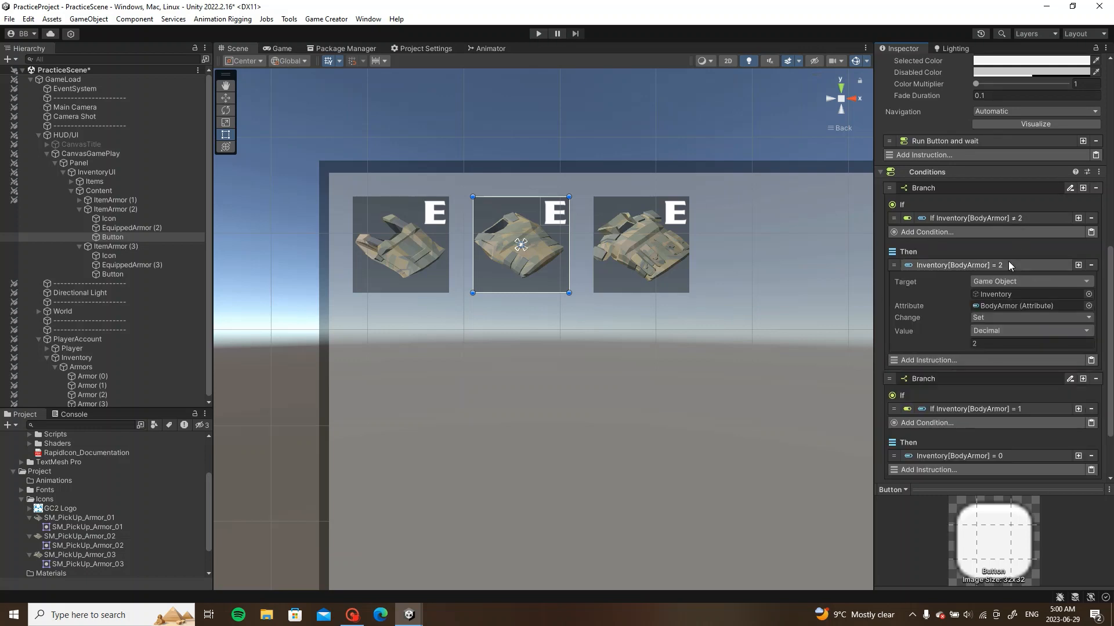
text(0)
click(1005, 261)
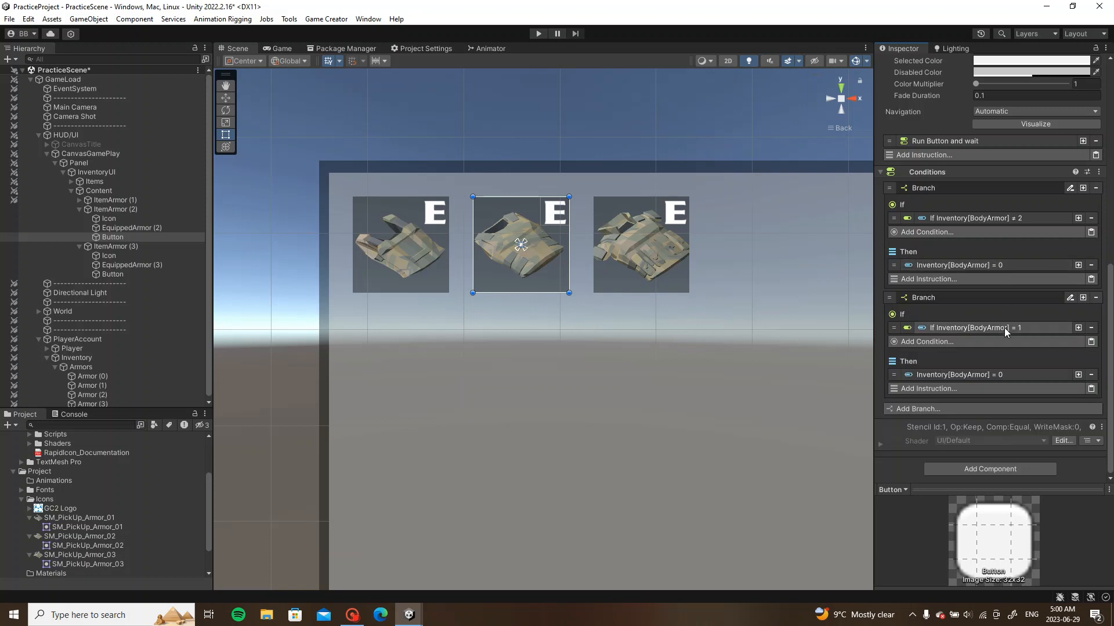
Step: Set the comparison value of the second branch's BodyArmor condition on ItemArmor (2)'s Button to 2
click(1004, 328)
text(2)
click(1001, 328)
Step: Set the value of the BodyArmor instruction in the second branch of ItemArmor (2)'s Button to 2
click(994, 376)
scroll(989, 394, down, 3)
text(2)
click(992, 310)
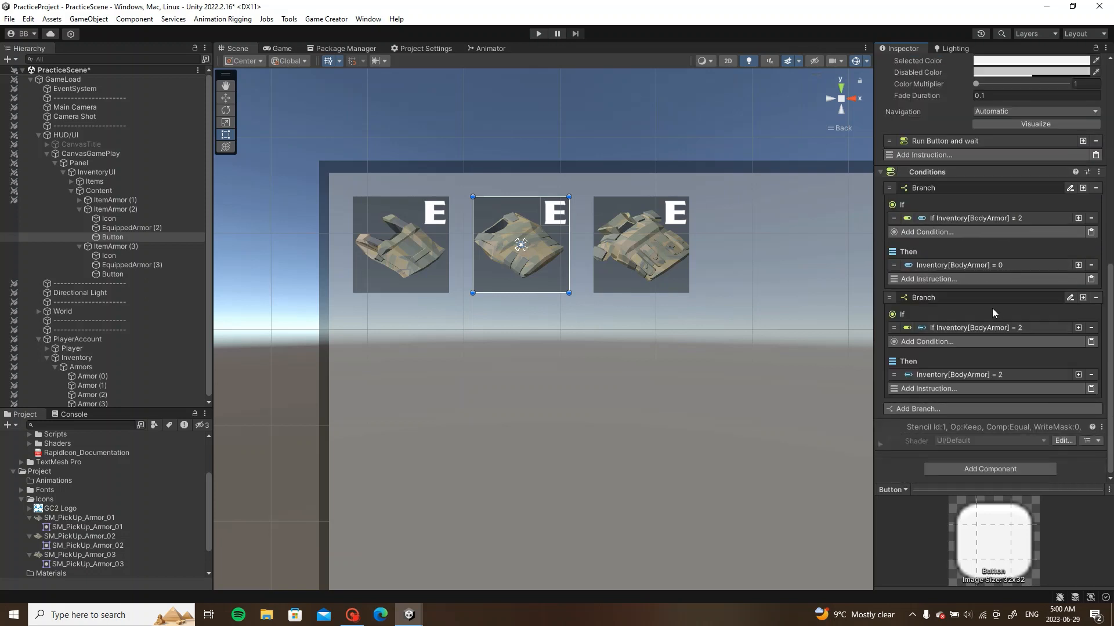
Step: Check the branch conditions and instructions on ItemArmor (1)'s Button as a reference for the other slots
click(138, 273)
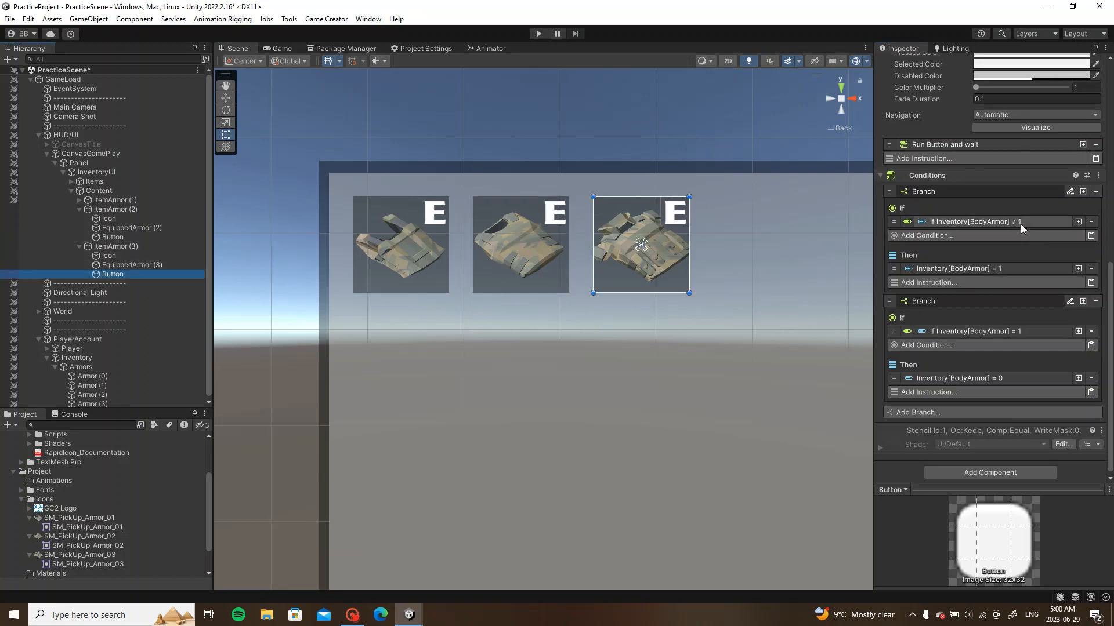
click(81, 200)
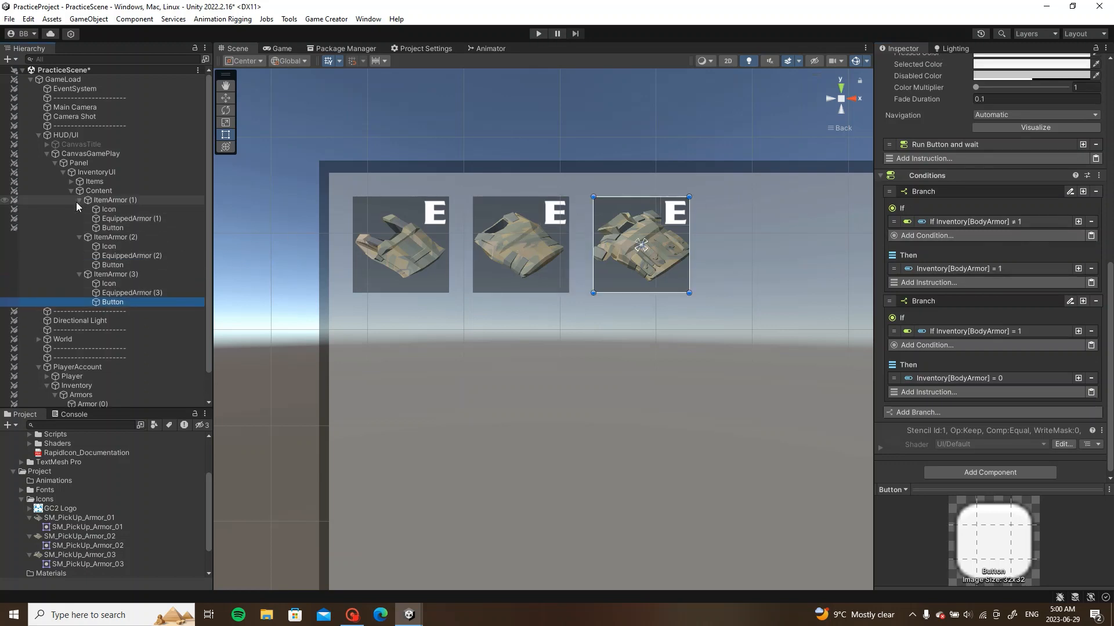
click(109, 227)
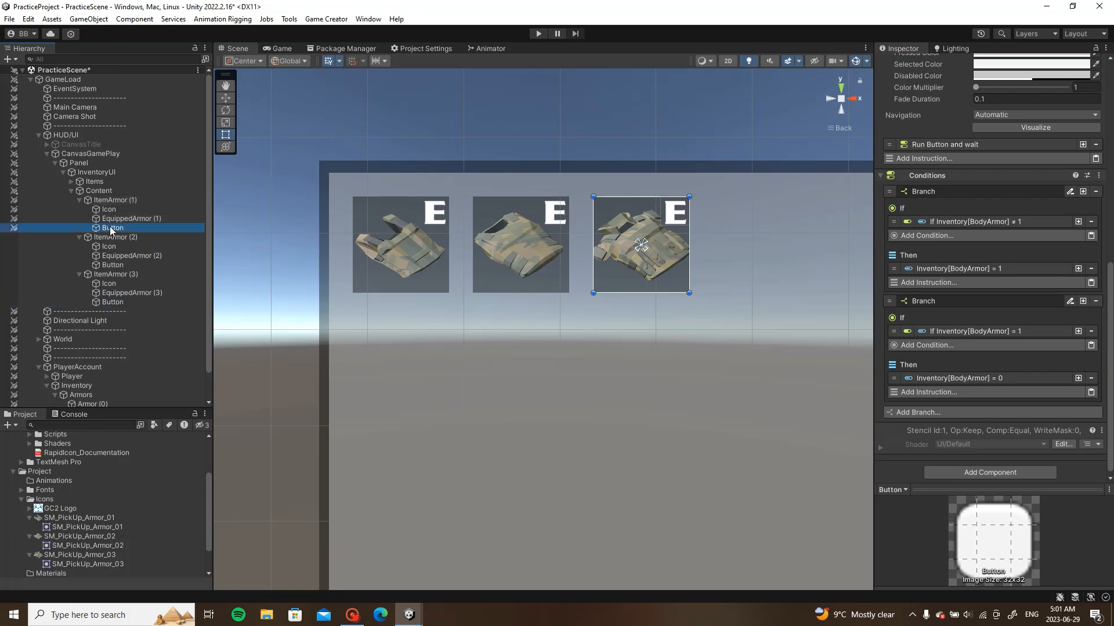
click(1025, 221)
click(1026, 221)
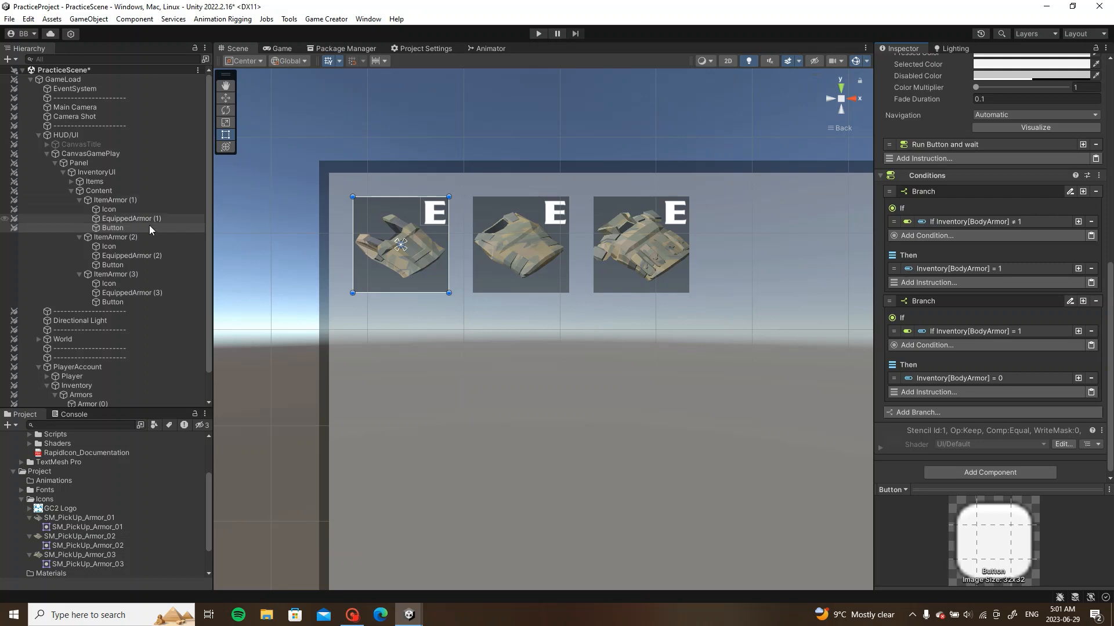
Step: Correct ItemArmor (2)'s Button so its first branch sets BodyArmor to 2 and its second branch sets BodyArmor to 0
click(135, 263)
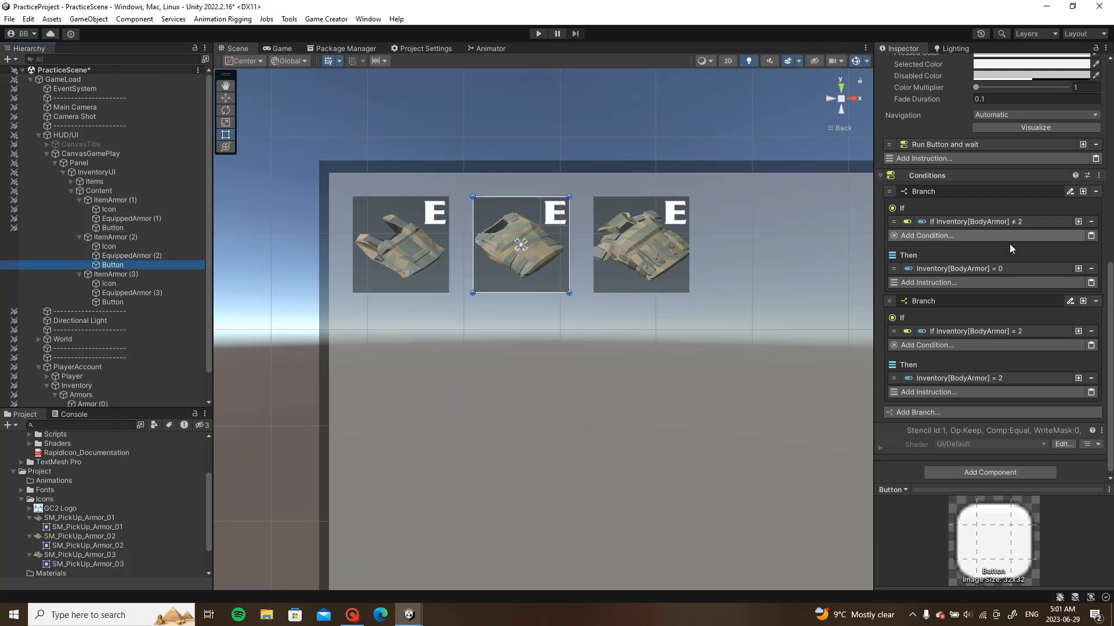
click(1007, 267)
click(1000, 349)
text(2)
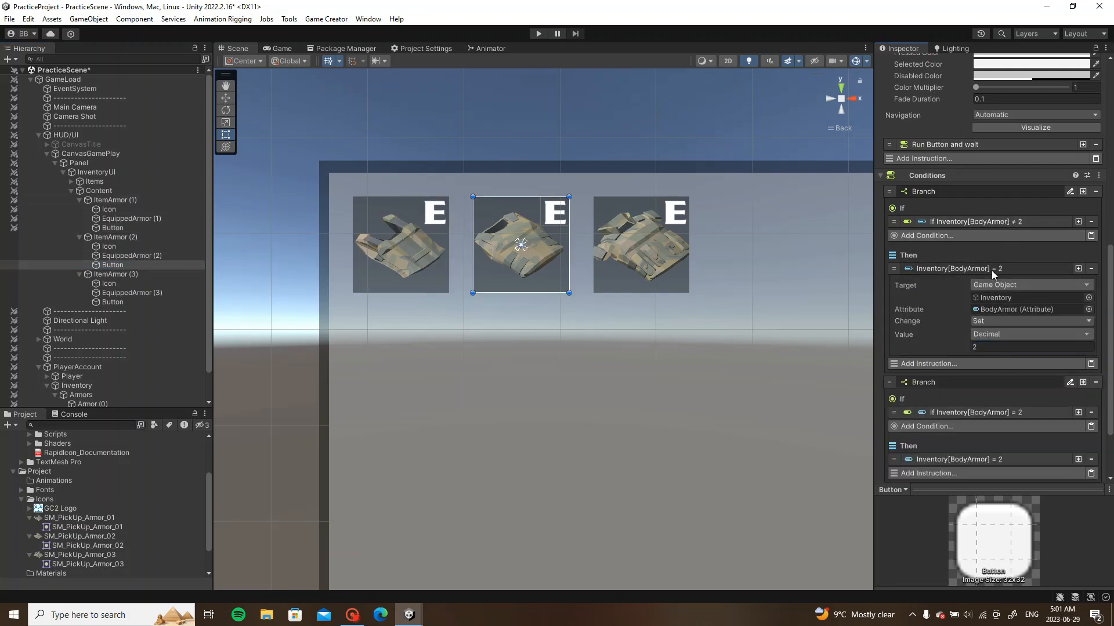
click(990, 270)
click(1007, 378)
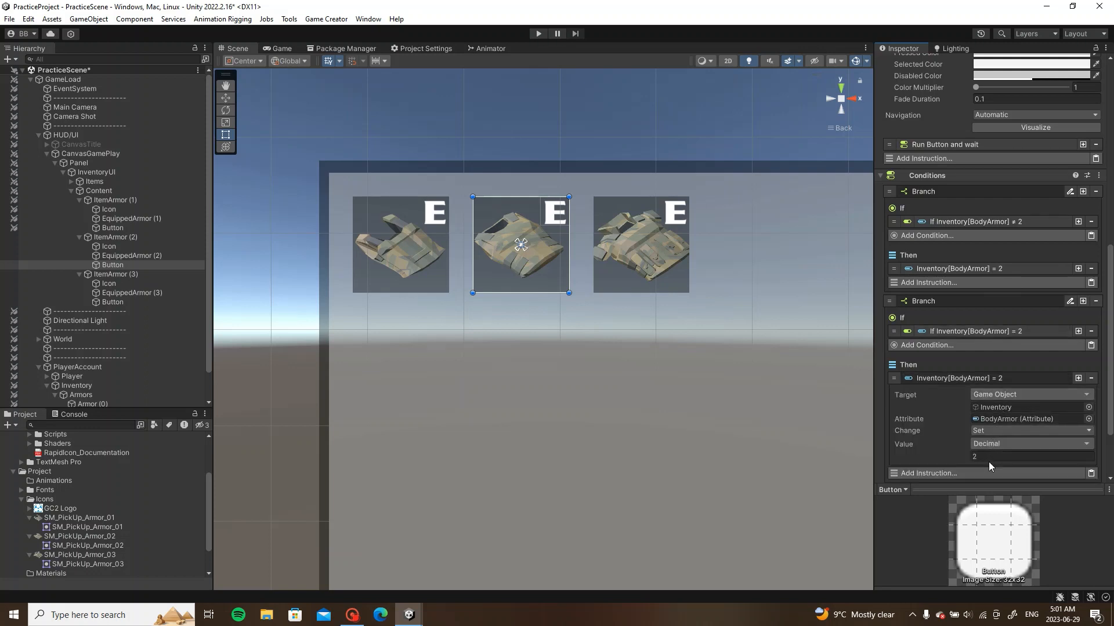
click(1004, 456)
text(0)
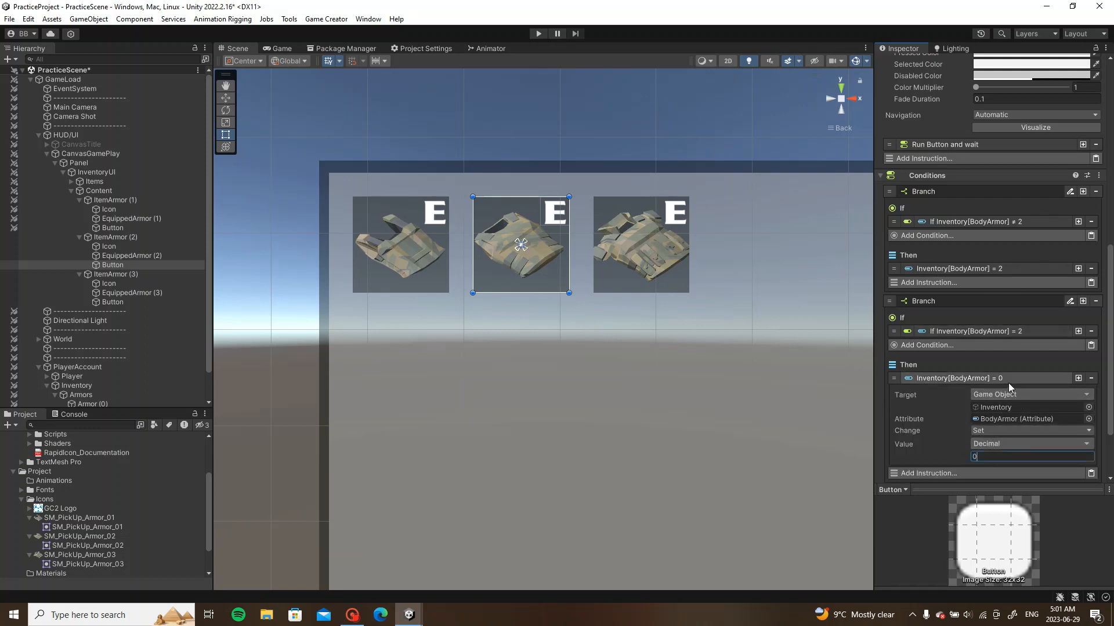
click(1004, 379)
Step: In the first branch of ItemArmor (3)'s Button, set both the BodyArmor condition's comparison value and the instruction's value to 3
click(137, 301)
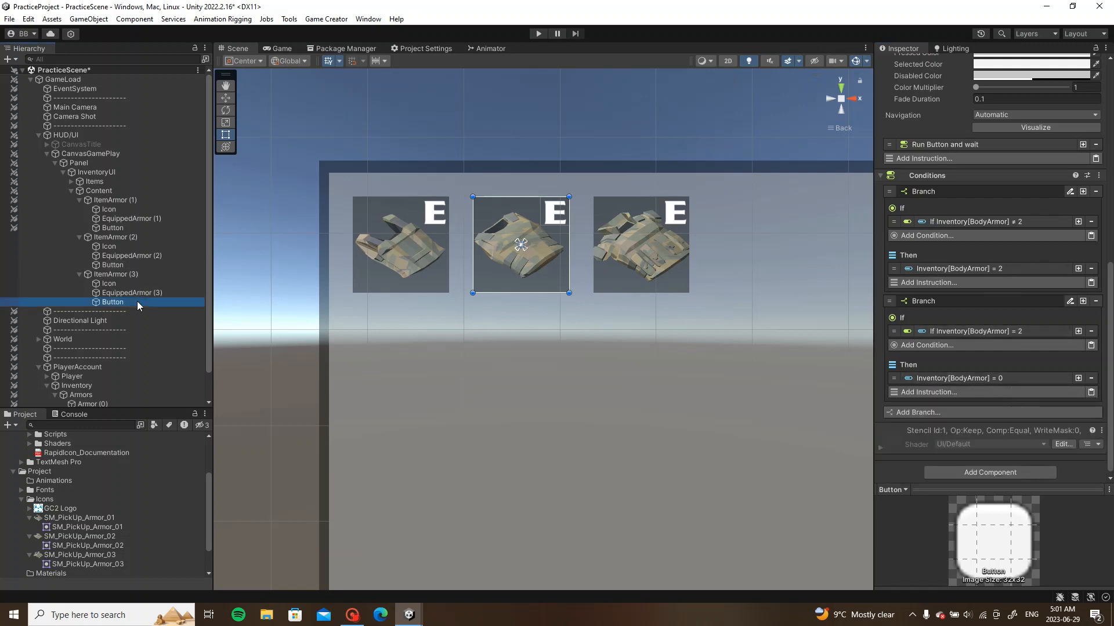
click(974, 222)
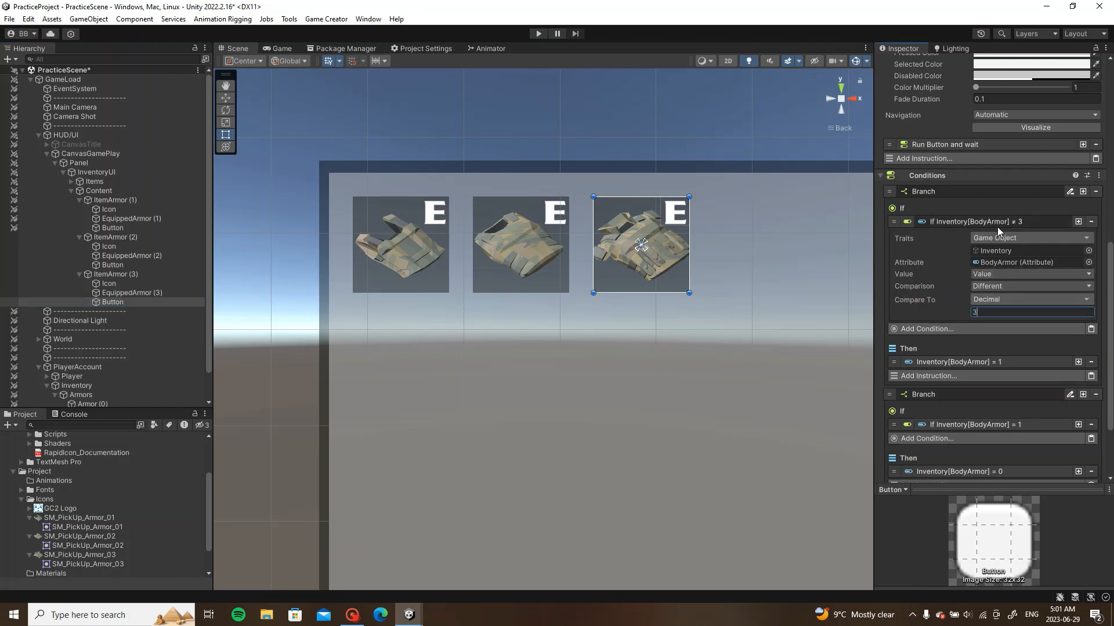
click(997, 225)
click(996, 269)
click(983, 347)
text(3)
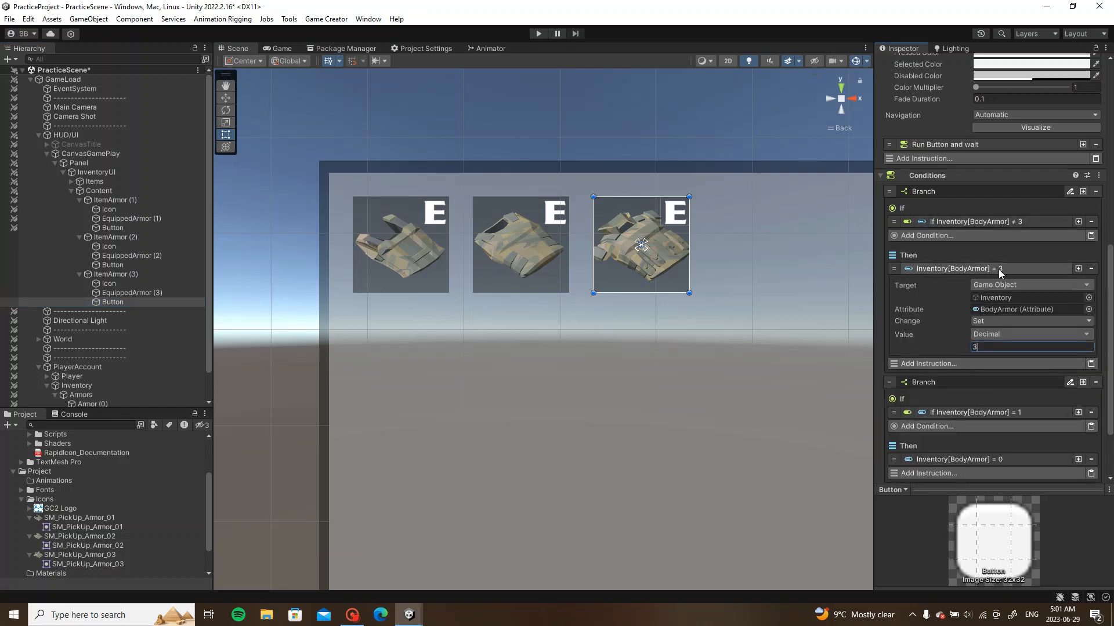
click(999, 269)
Step: Set the comparison value of the second branch's BodyArmor condition on ItemArmor (3)'s Button to 3
click(998, 331)
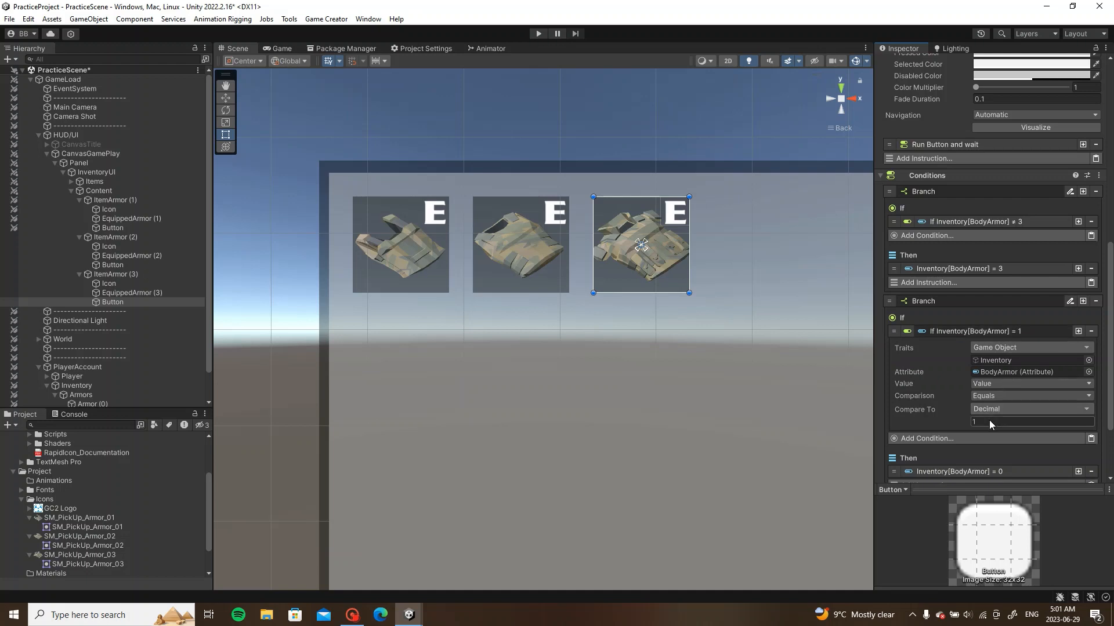
click(990, 422)
text(3)
click(998, 332)
click(995, 377)
click(983, 379)
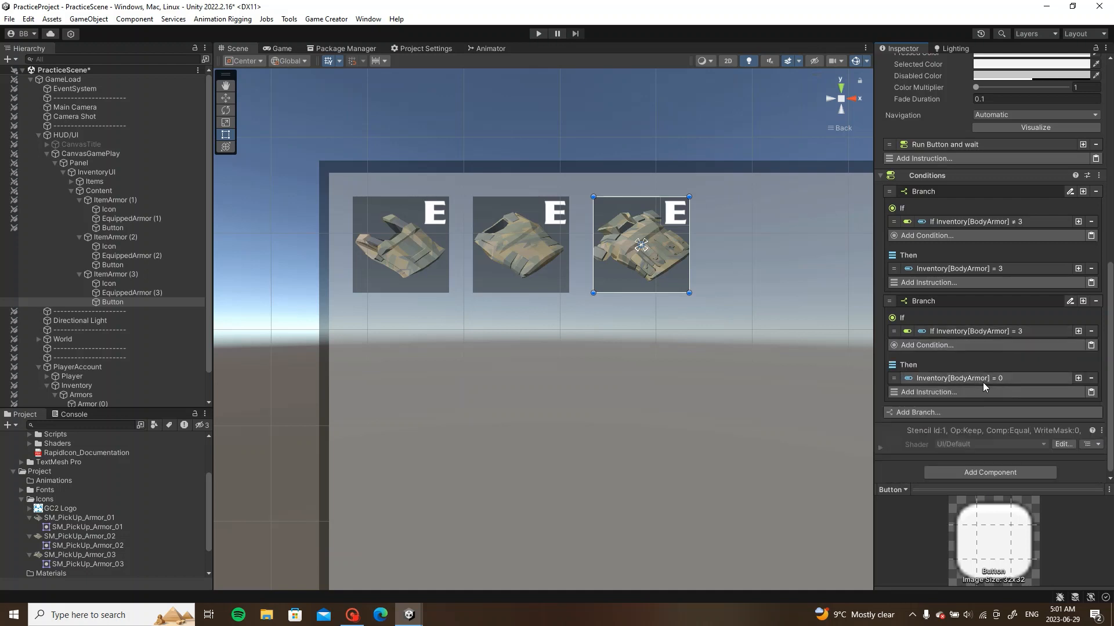
Step: Deactivate ItemArmor (1), ItemArmor (2) and ItemArmor (3) together, keeping their child objects expanded in the hierarchy
click(79, 200)
click(80, 209)
click(79, 219)
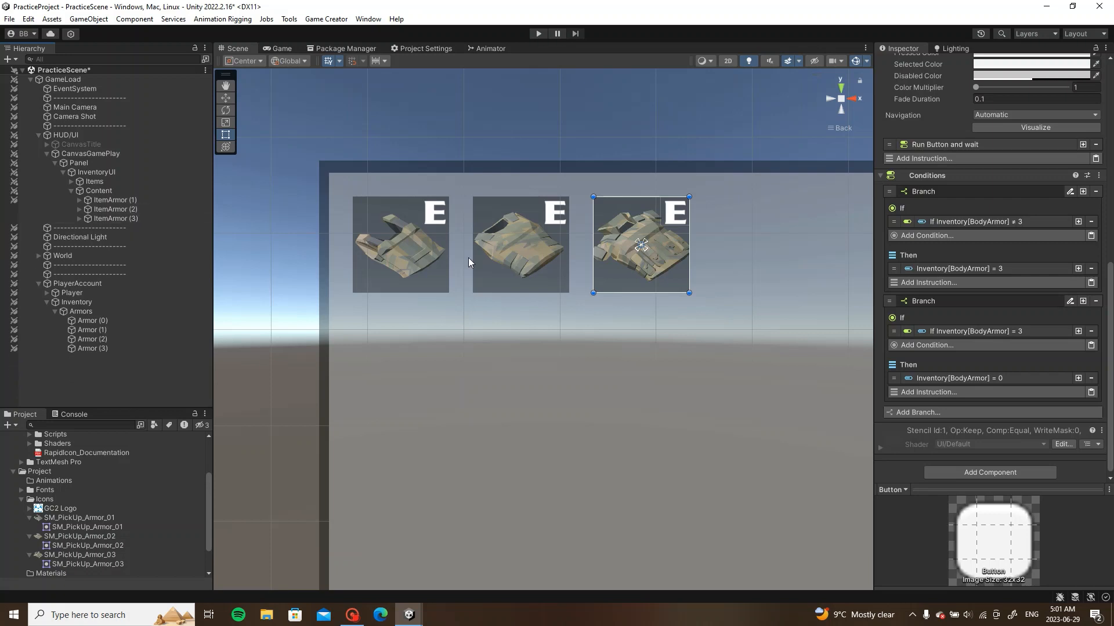
click(113, 200)
shift+click(127, 219)
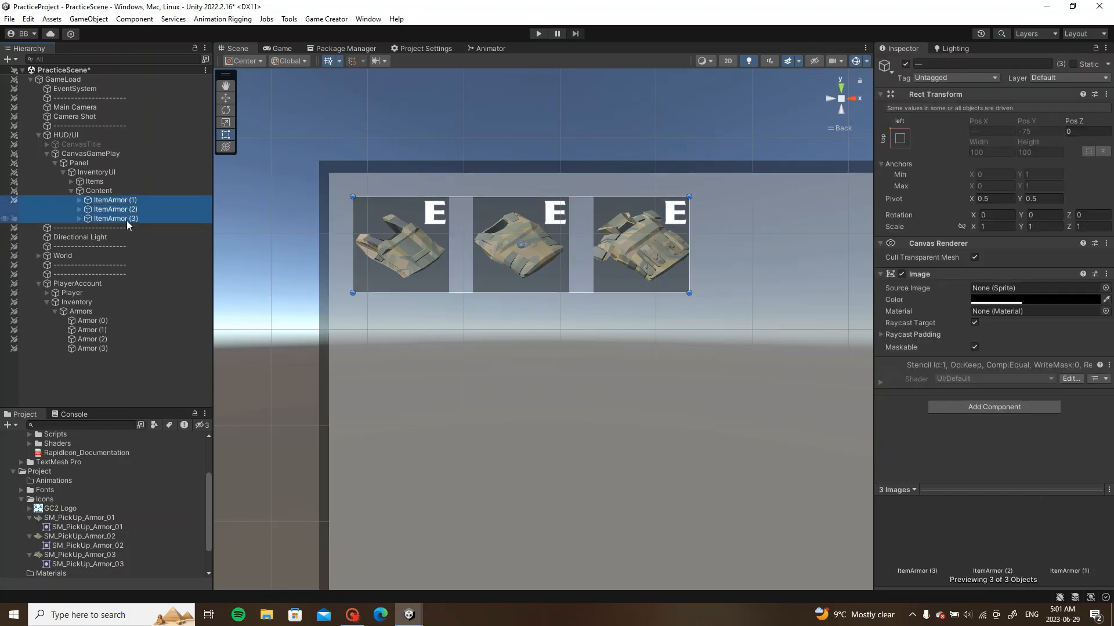
key(Right)
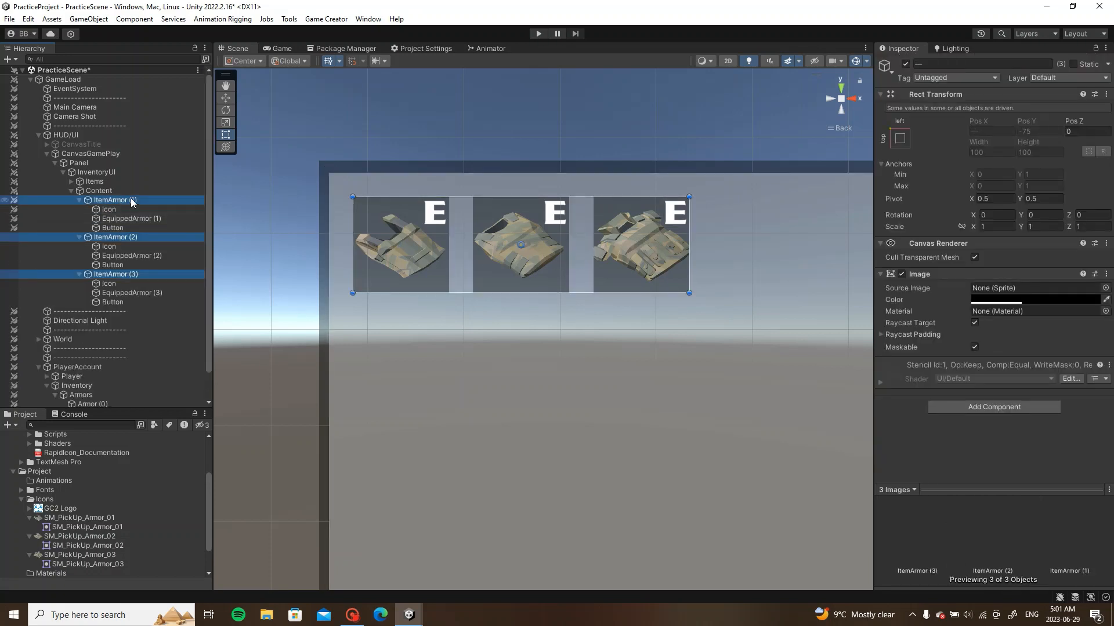
key(alt+shift+a)
Step: Add a Set Active to True instruction at the end of Armor (2)'s On Enable trigger, following Armor (1)'s setup
scroll(145, 239, down, 2)
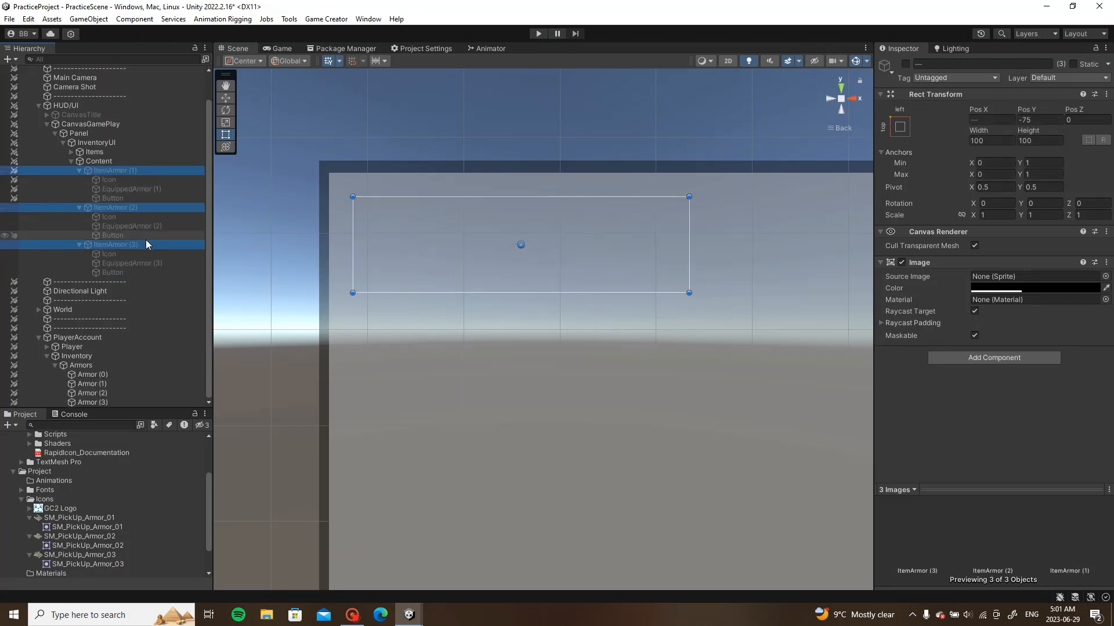
click(102, 375)
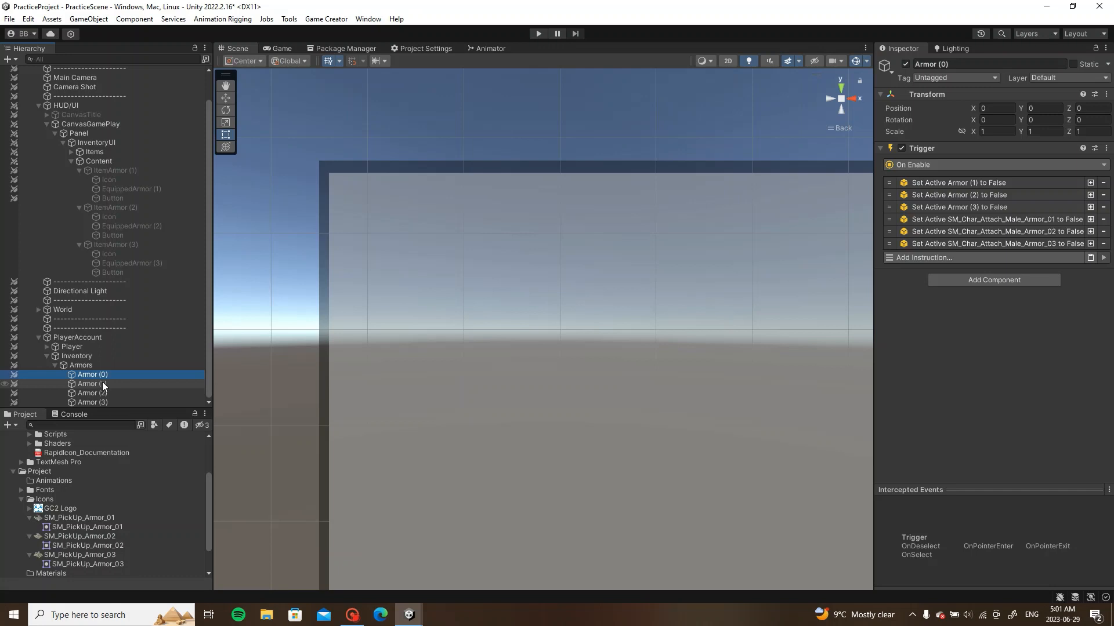
click(102, 384)
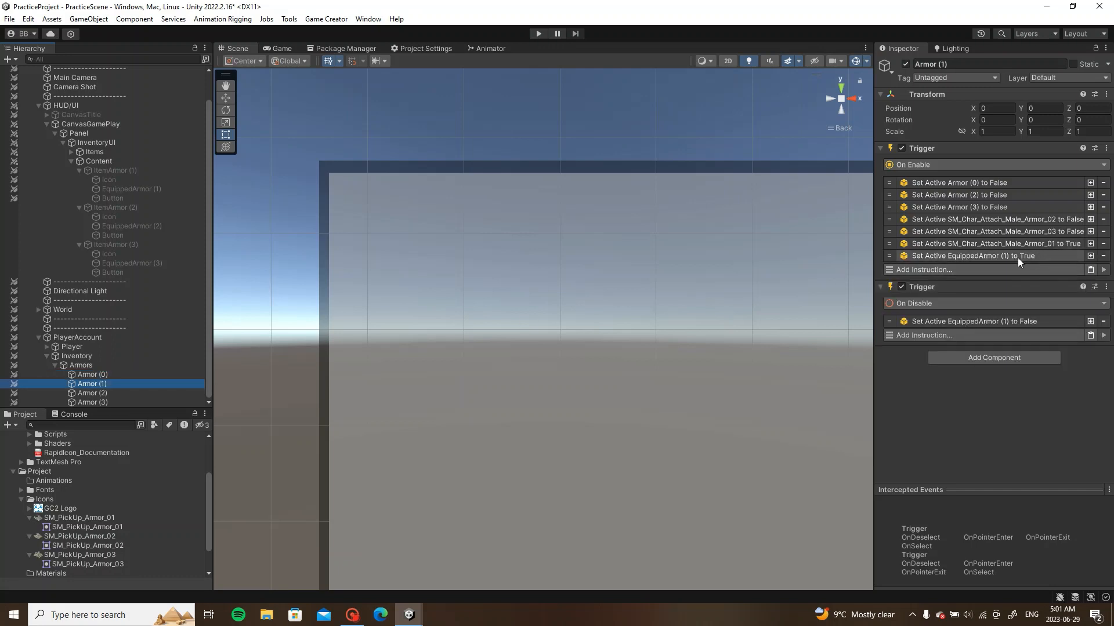
click(119, 394)
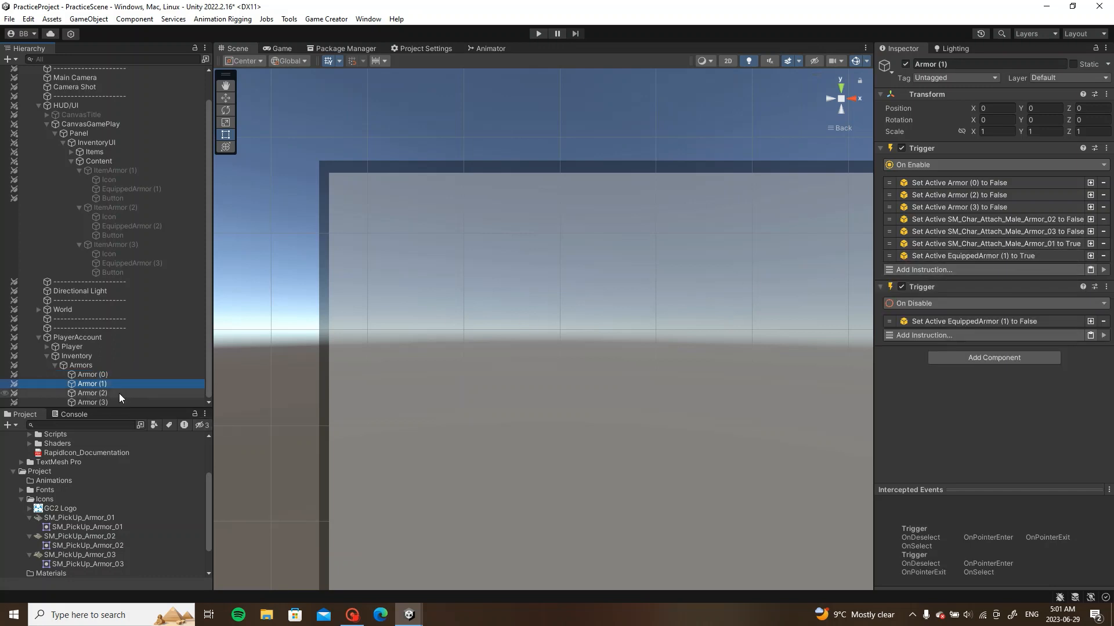
click(1090, 243)
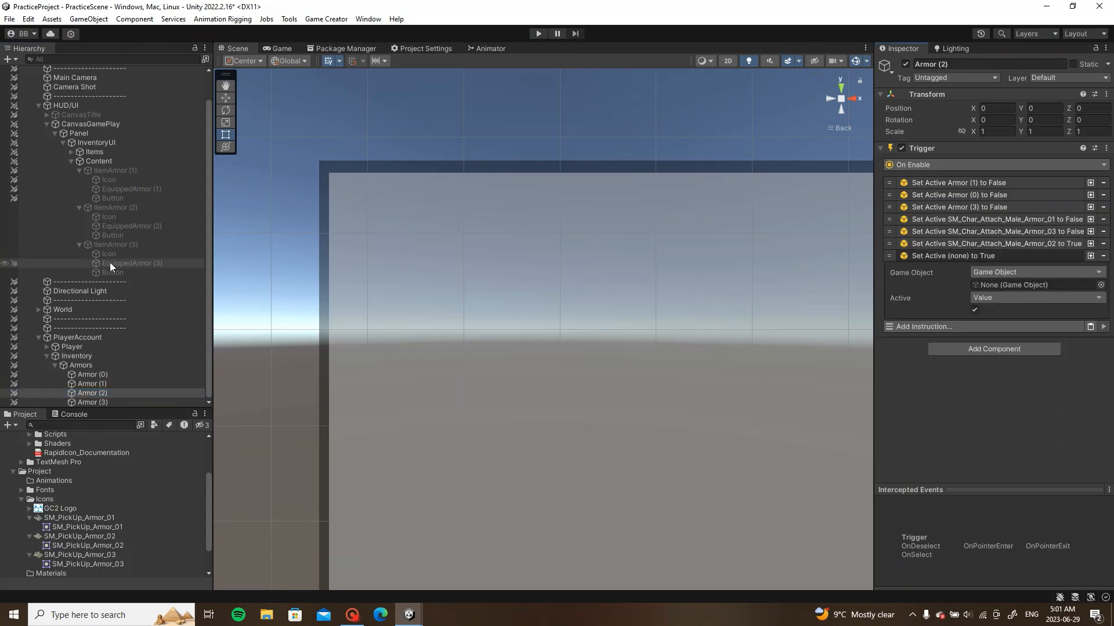
Step: Assign EquippedArmor (2) to the empty Set Active instruction in Armor (2)'s trigger and collapse the instruction
drag(113, 225, 1014, 284)
click(1010, 258)
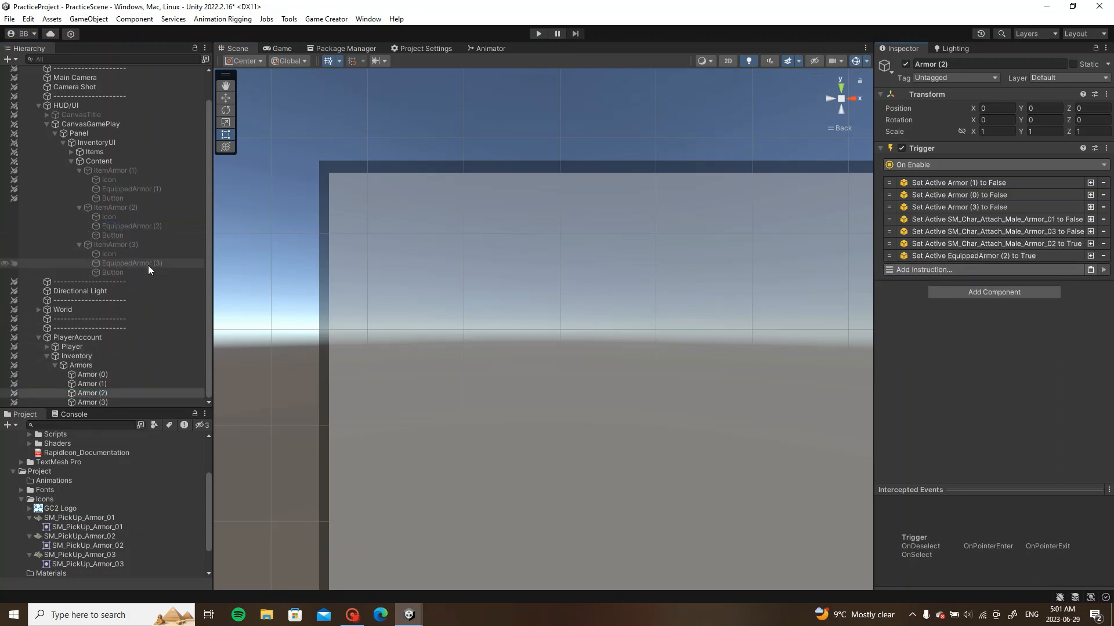
Step: Add a Set Active instruction to Armor (3)'s On Enable trigger that sets EquippedArmor (3) to True
click(96, 402)
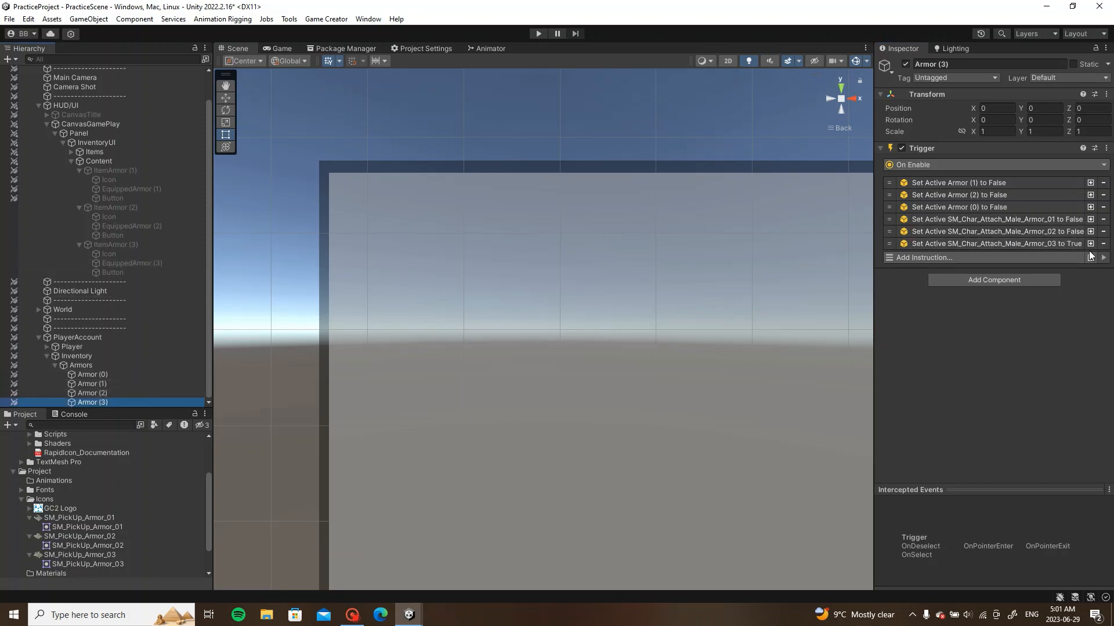
click(1055, 256)
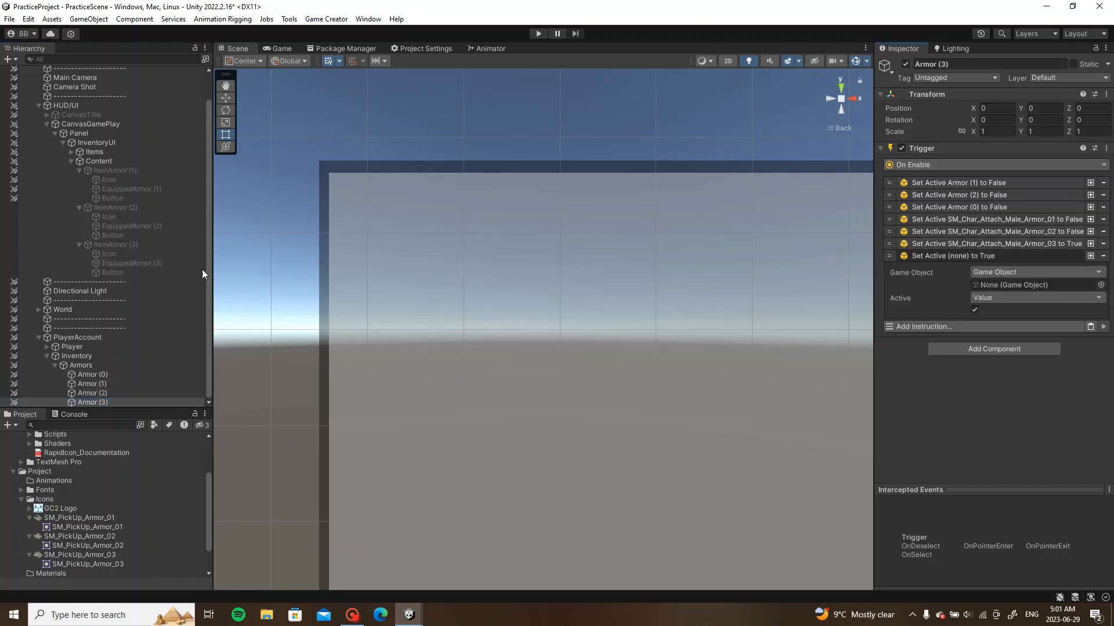
click(141, 265)
drag(140, 264, 1019, 285)
click(1017, 259)
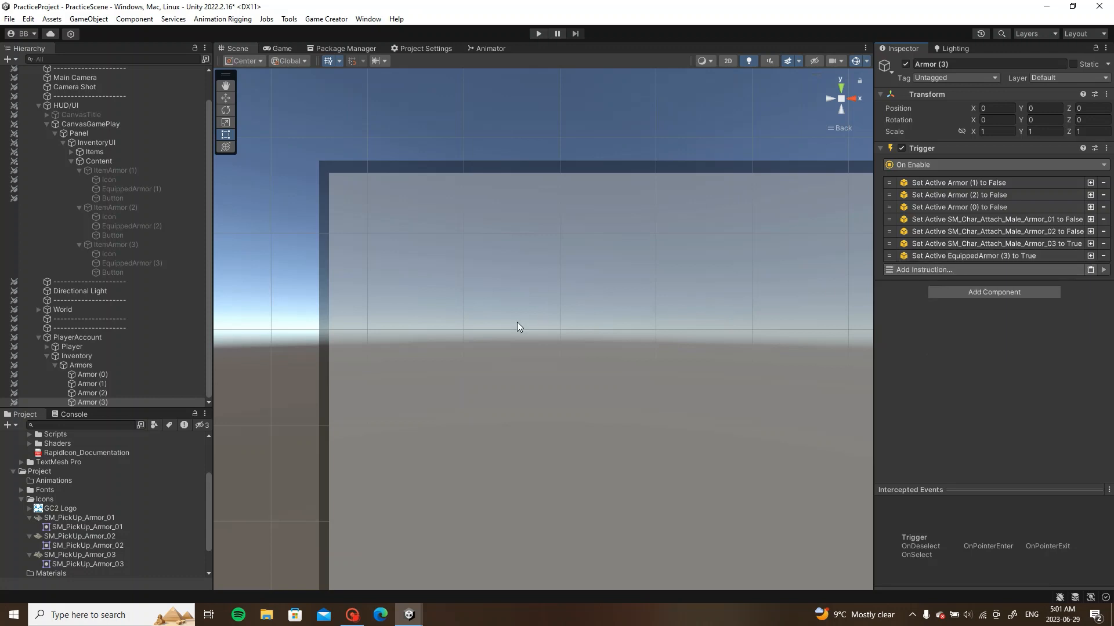
Step: Collapse ItemArmor (1), ItemArmor (2) and ItemArmor (3) under Content in the hierarchy
scroll(518, 322, down, 6)
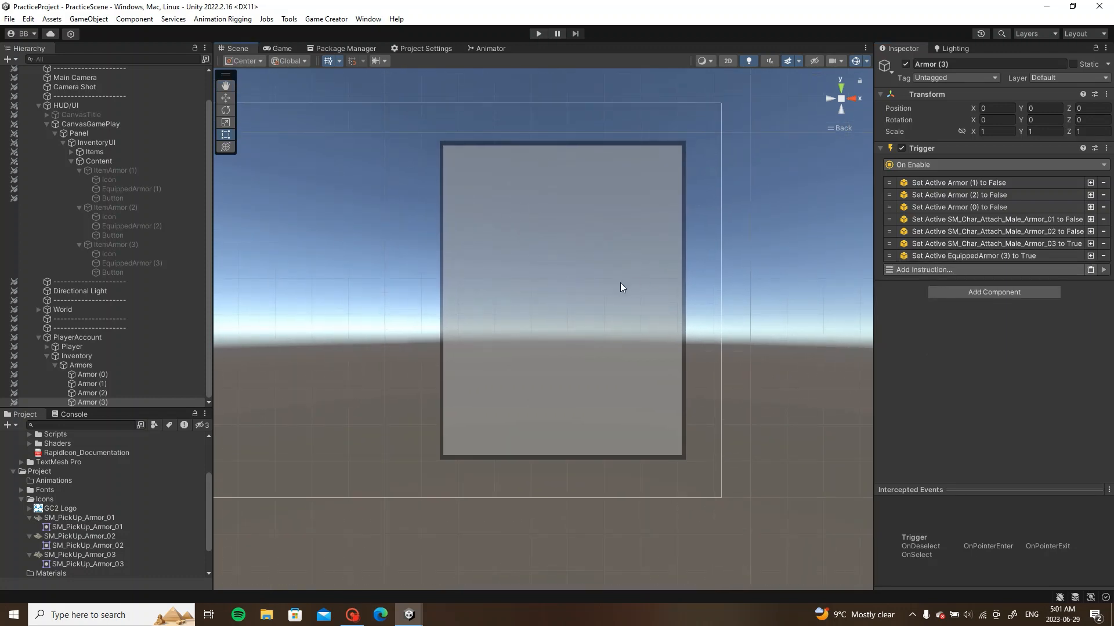
middle_drag(620, 287, 667, 311)
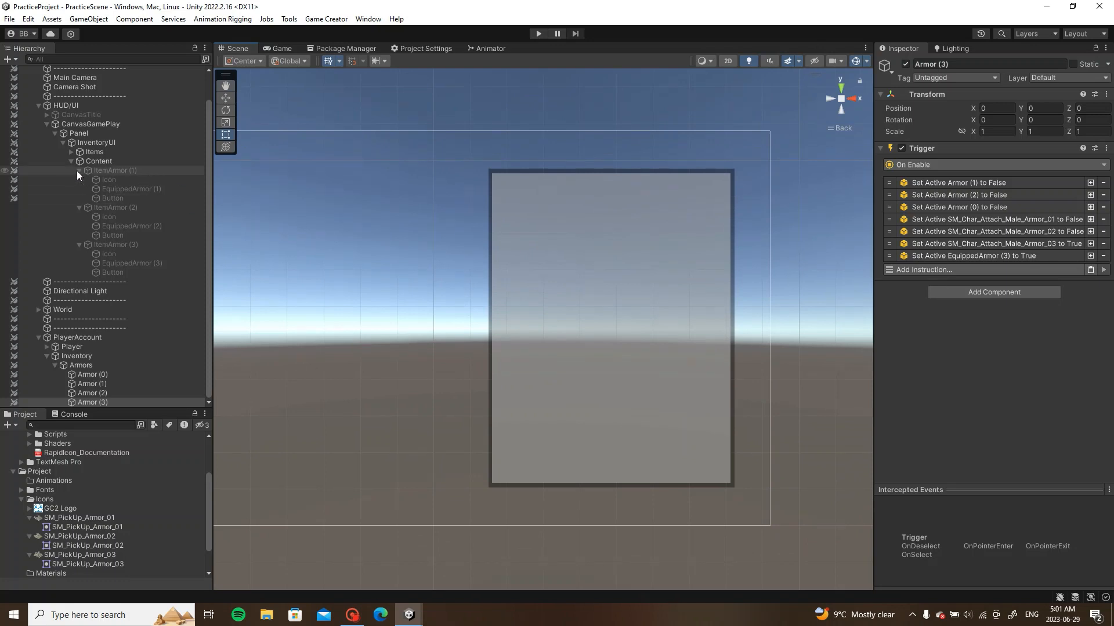
click(78, 171)
click(78, 208)
click(77, 226)
click(78, 221)
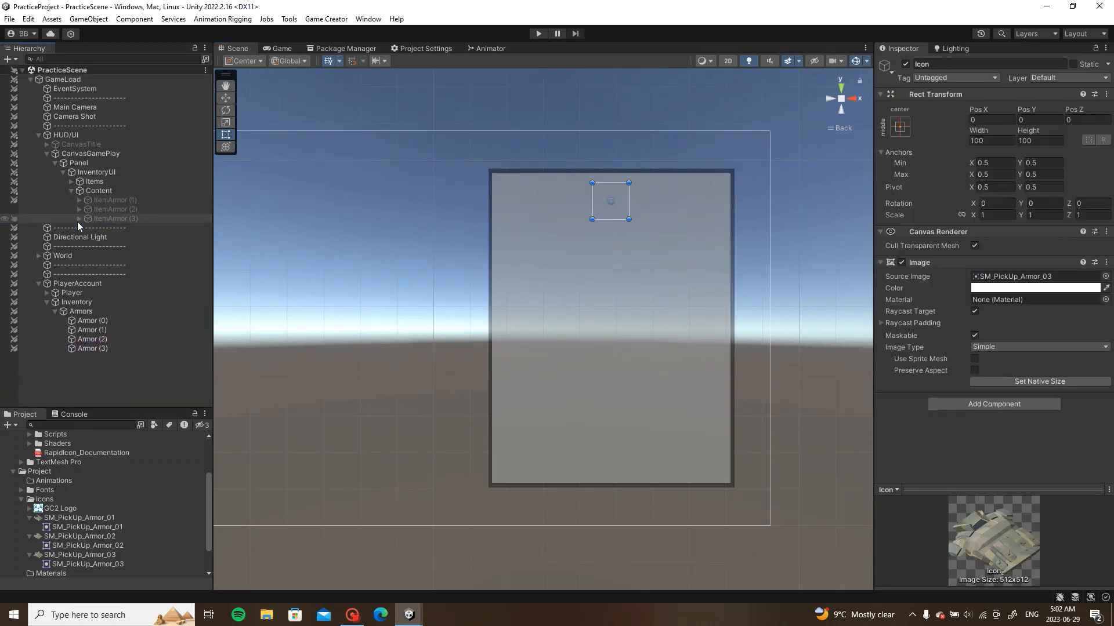
Step: Set the Start Percent of Armor 1, Armor 2 and Armor 3 to 1 in the Inventory object's Traits
click(106, 301)
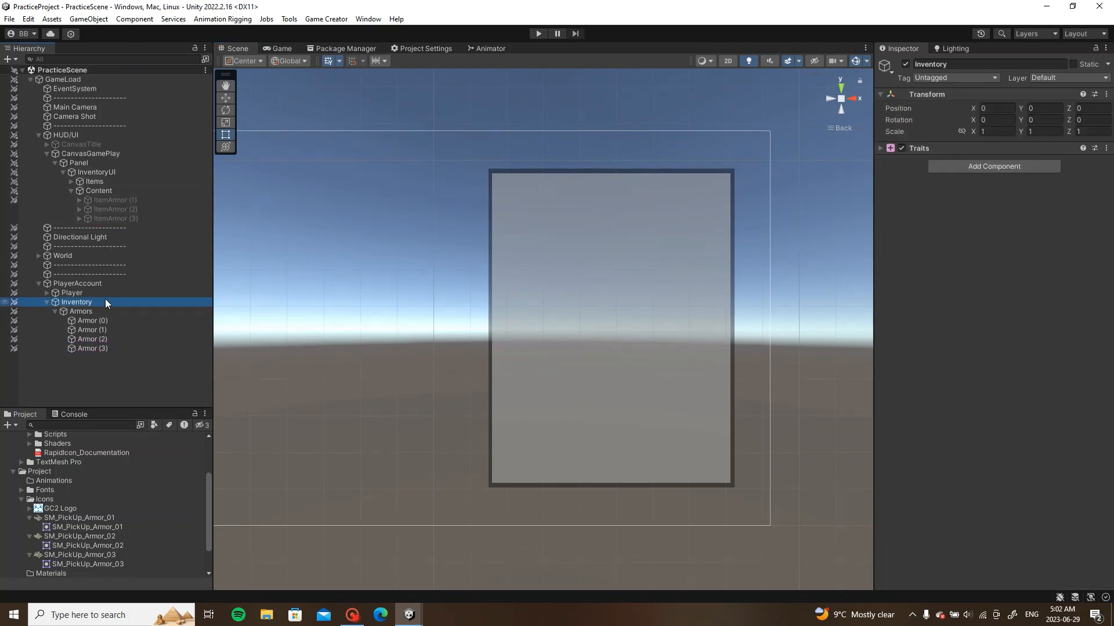
click(974, 148)
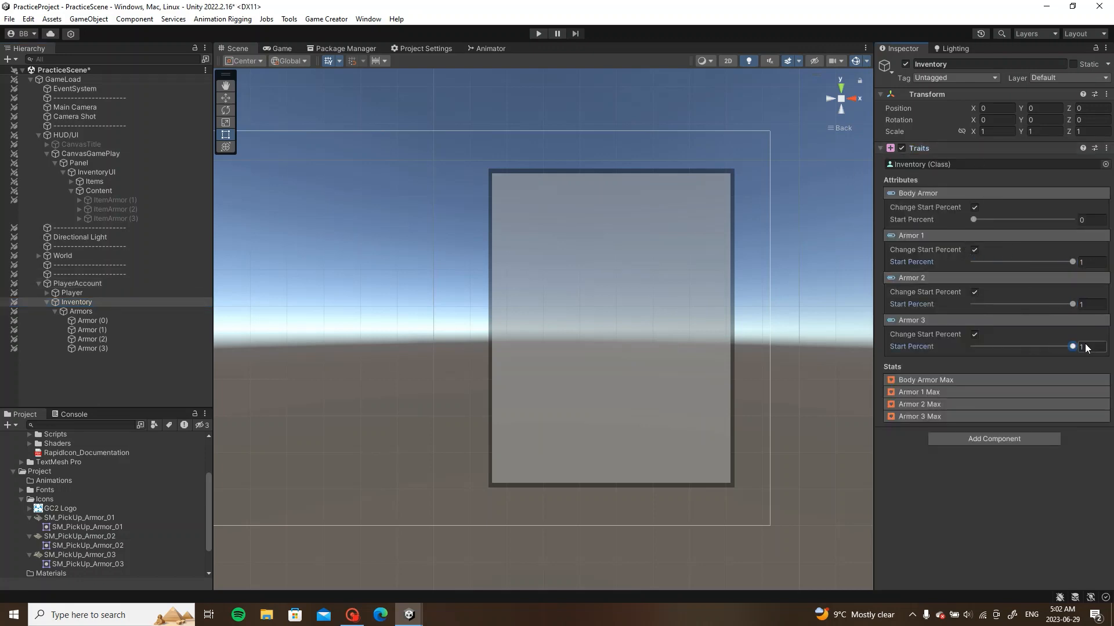
click(801, 275)
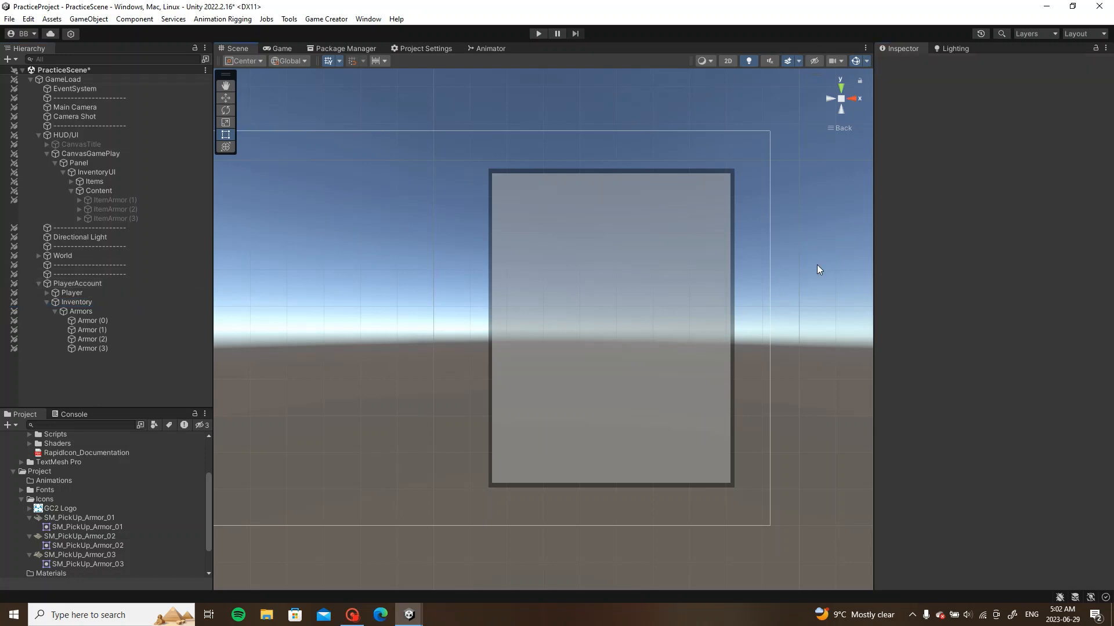
Step: Deactivate the InventoryUI object and collapse InventoryUI, Armors and Inventory in the hierarchy
click(135, 175)
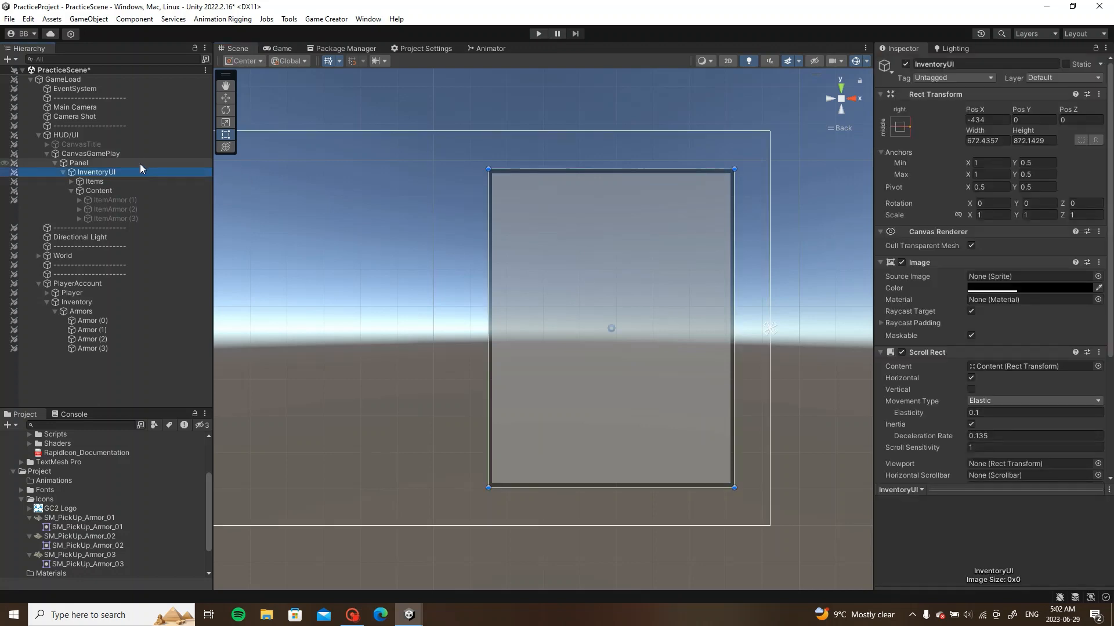
key(alt+shift+a)
click(63, 172)
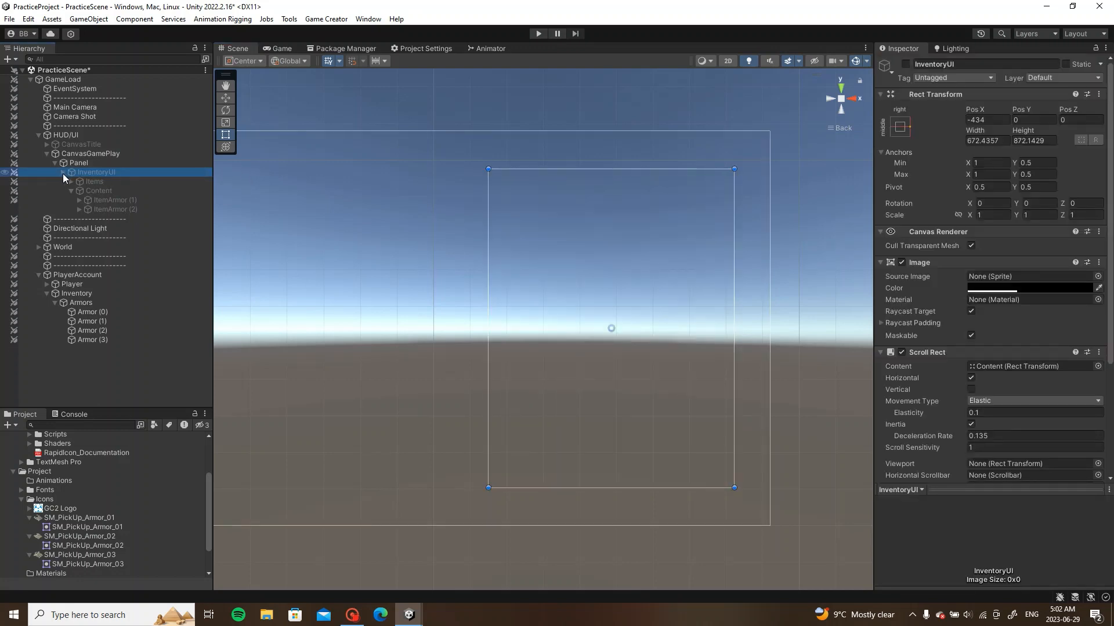
click(105, 341)
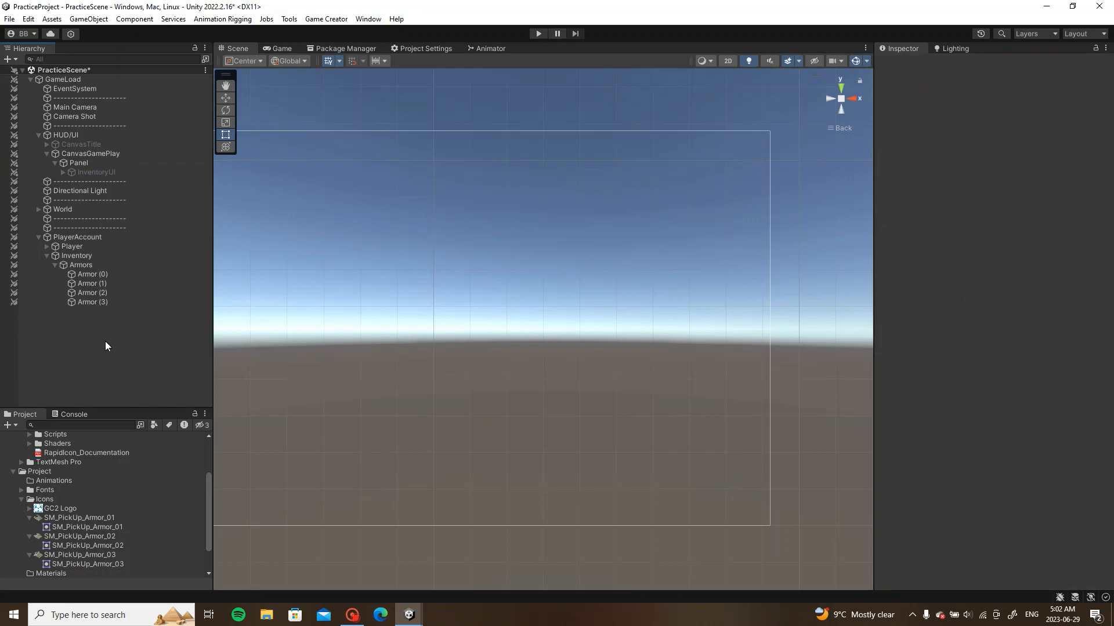
click(55, 265)
click(47, 256)
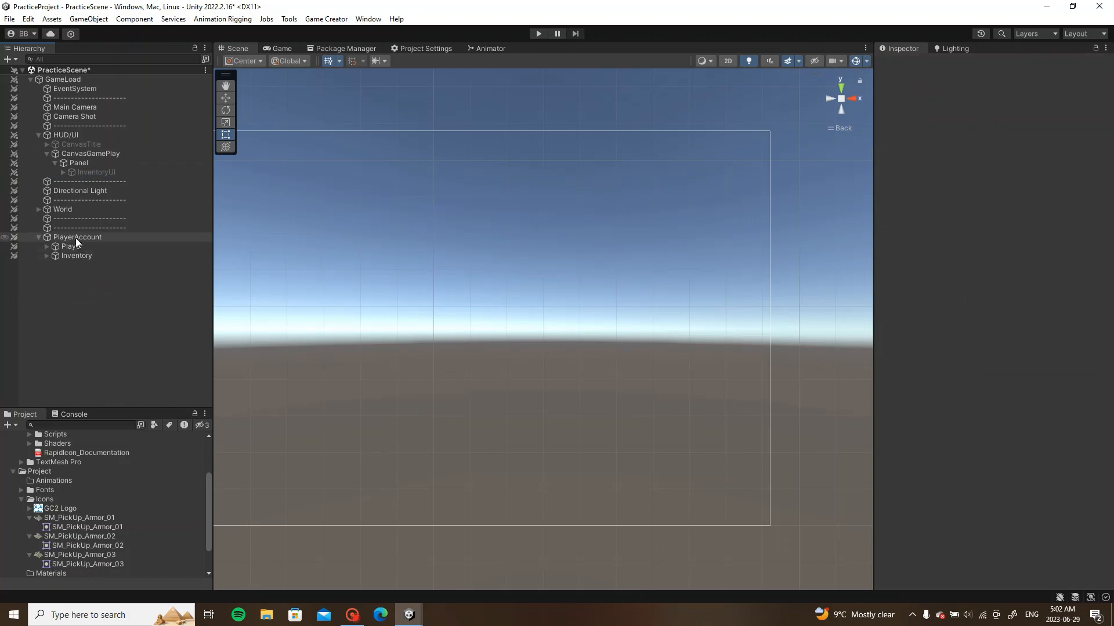
Step: Create an empty child object under PlayerAccount named PlayerInputs
click(75, 237)
right_click(75, 238)
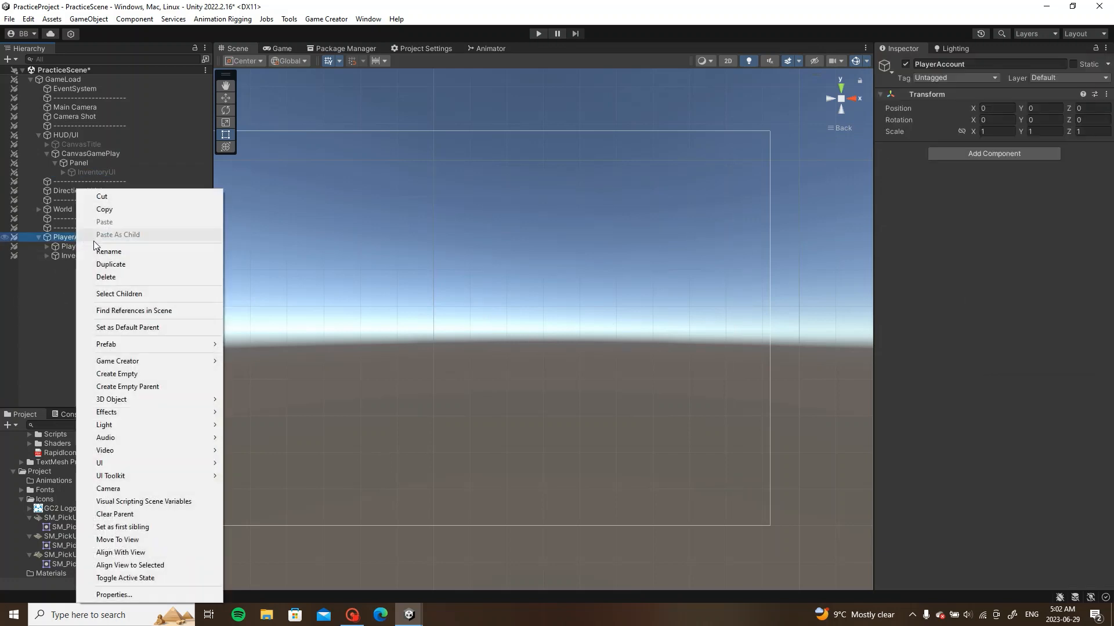
click(158, 374)
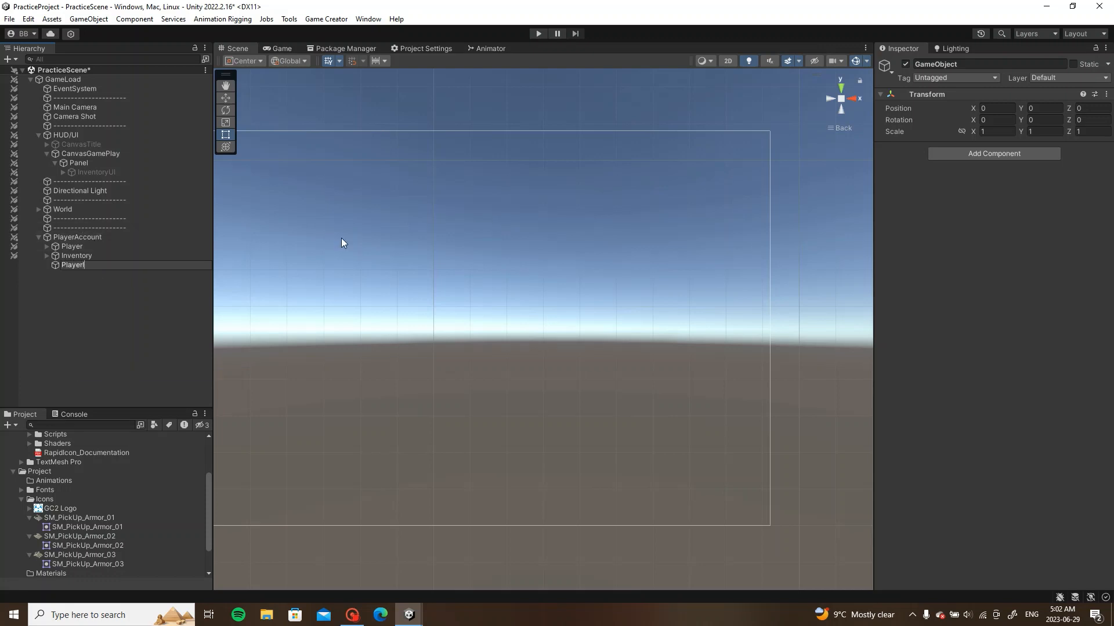
text(PlayerInputs)
key(Return)
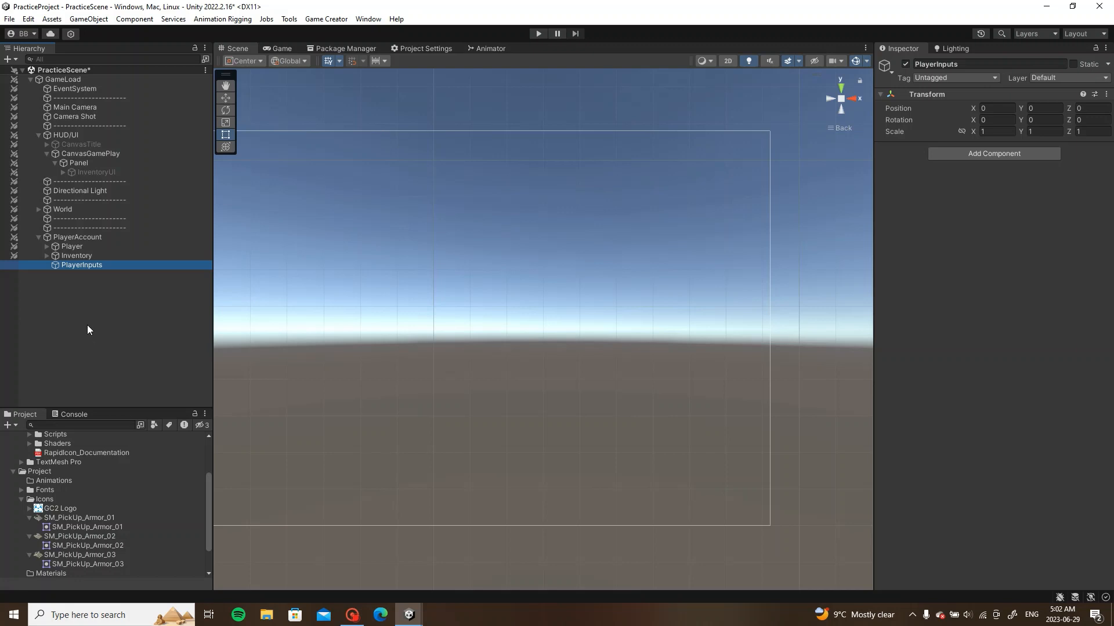
Step: Duplicate PlayerInputs, nest the copy inside the original and rename it InventoryInput
key(ctrl+d)
drag(95, 273, 105, 268)
right_click(106, 270)
click(137, 261)
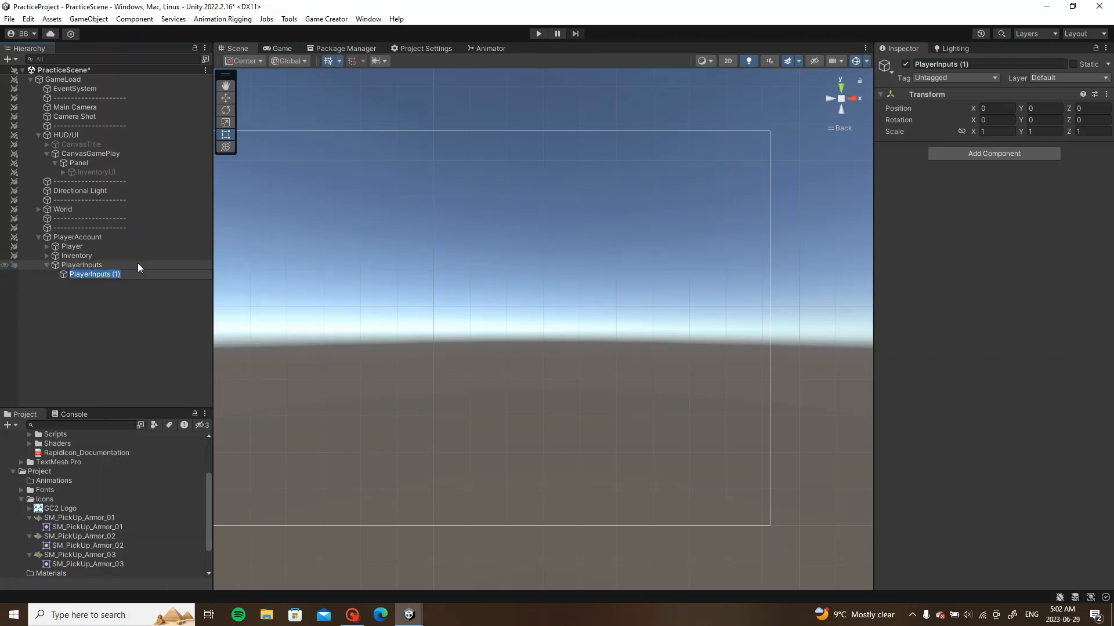
text(InventoryInput)
key(Return)
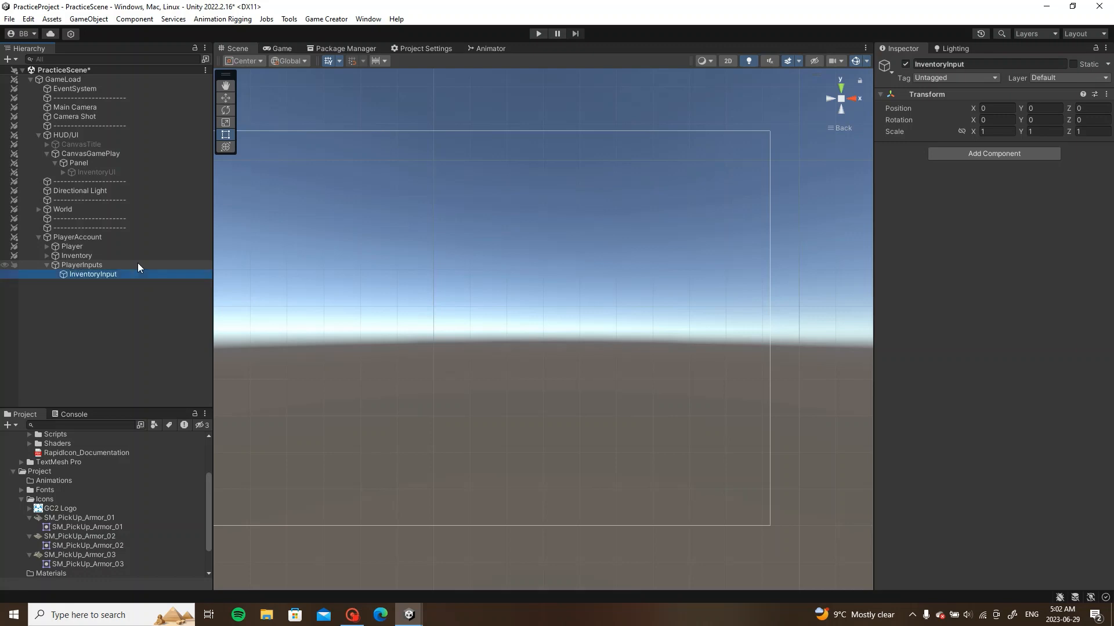
Step: Add a Trigger component to InventoryInput and set its event to On Input Button
click(1001, 156)
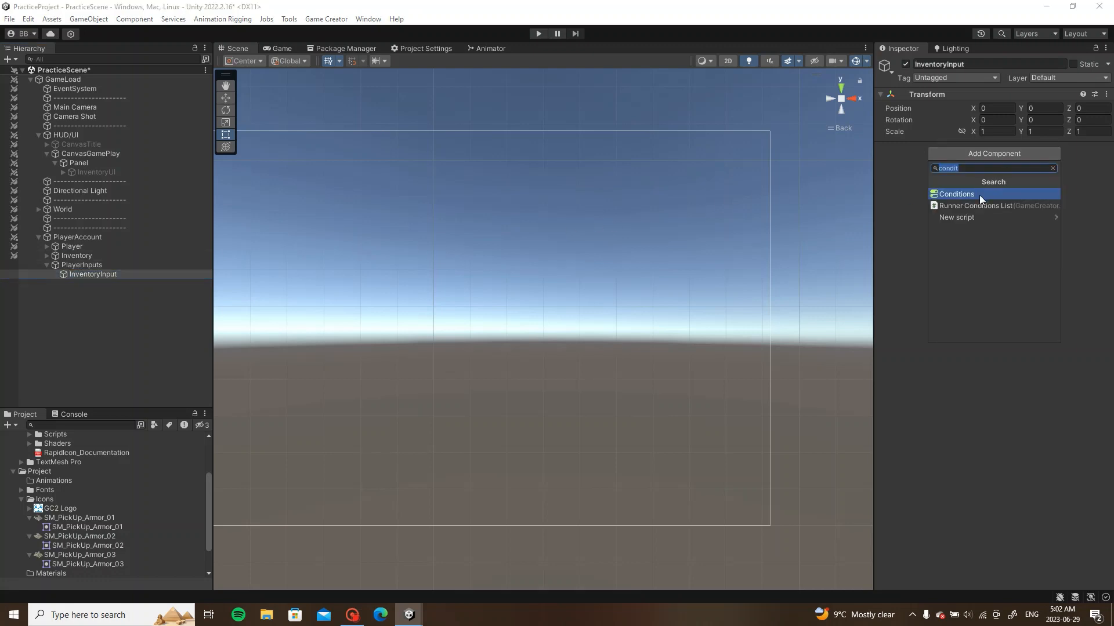
text(trig)
click(980, 194)
click(981, 164)
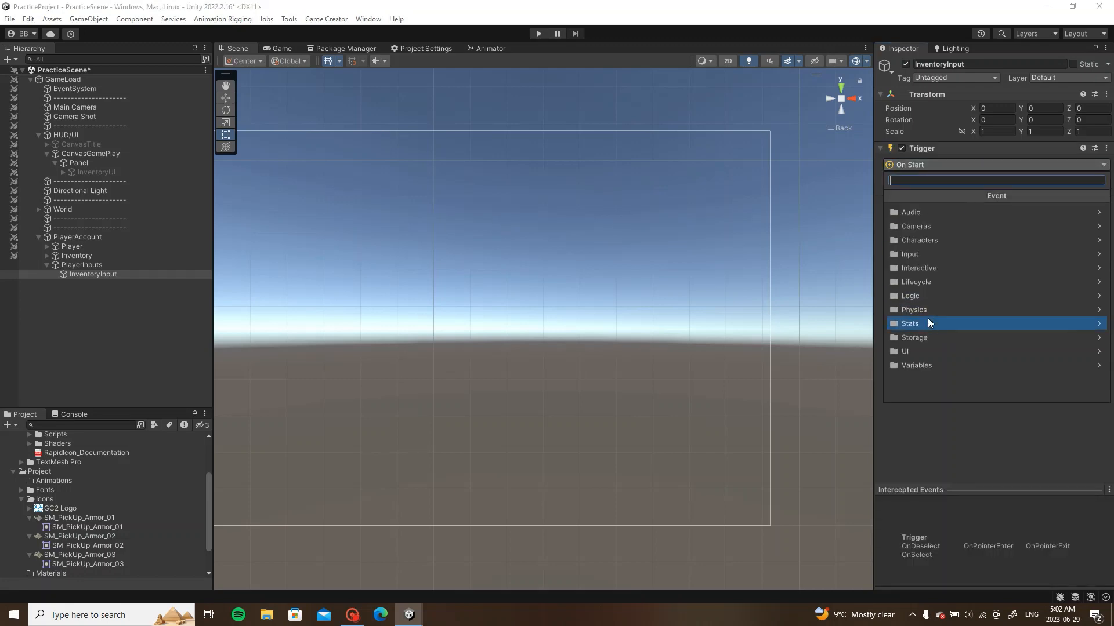
click(936, 258)
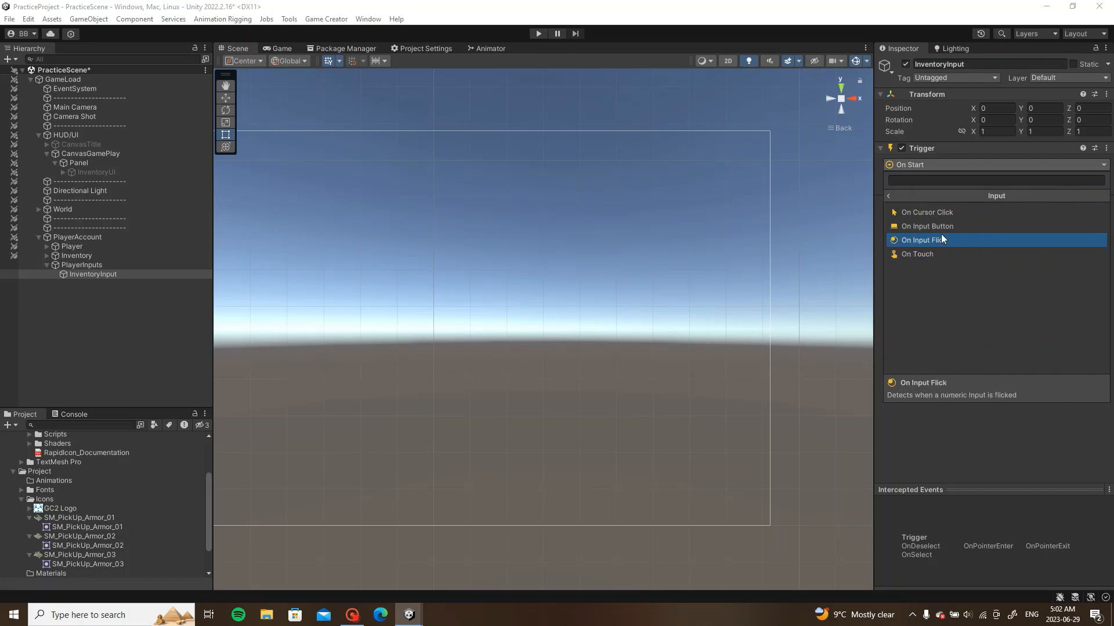
click(948, 226)
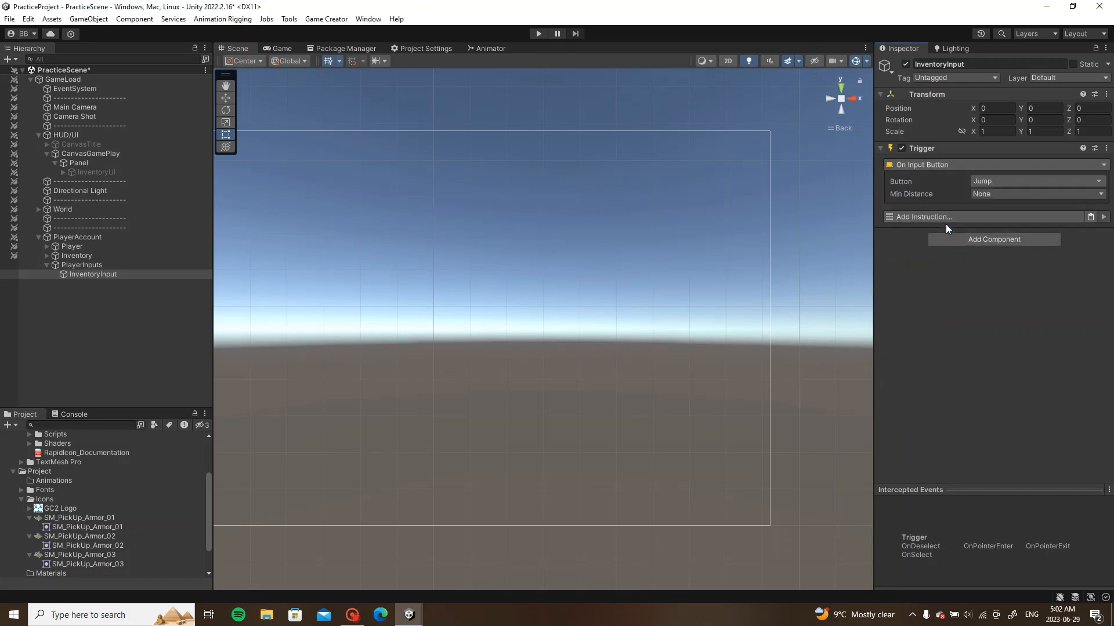
Step: Set the trigger's button to Keyboard Press with the Tab key
click(1009, 181)
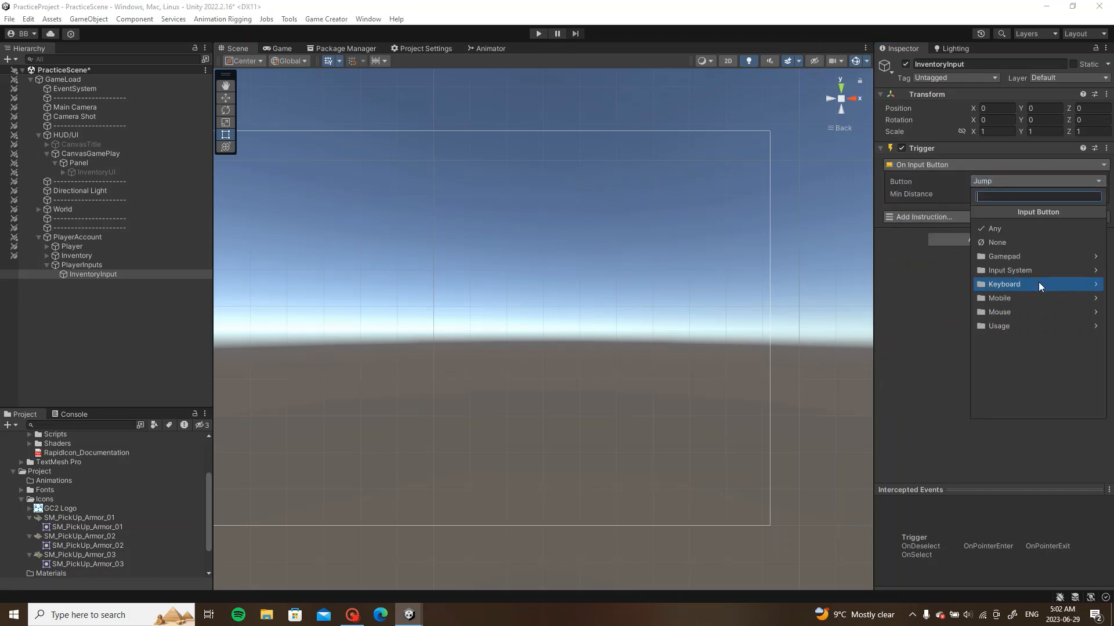
click(1042, 280)
click(1036, 252)
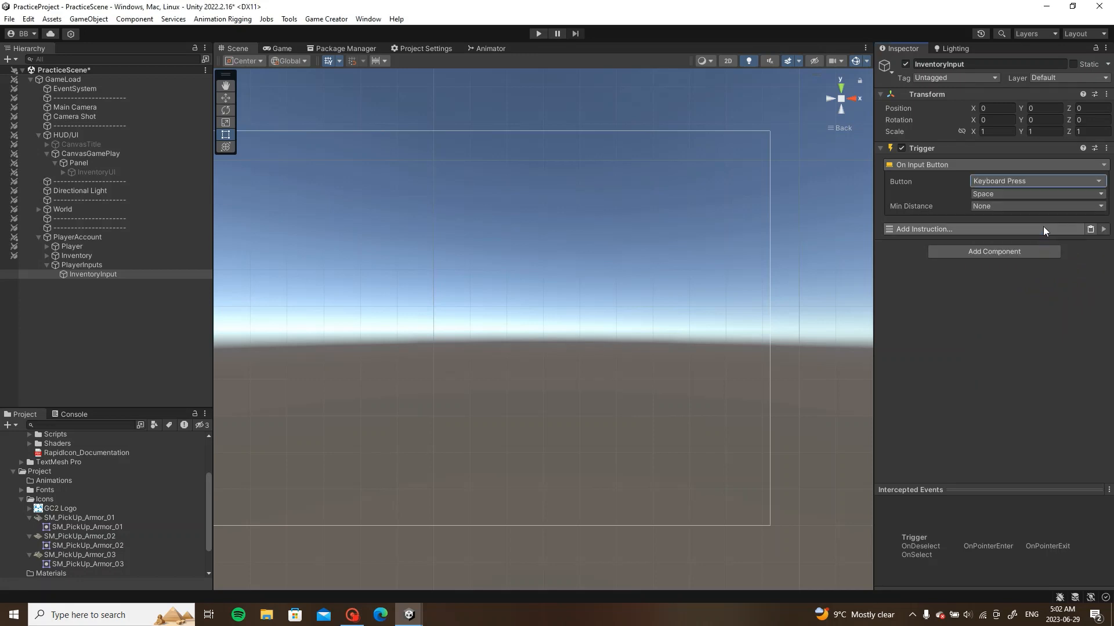
click(1018, 195)
click(1023, 195)
click(1082, 195)
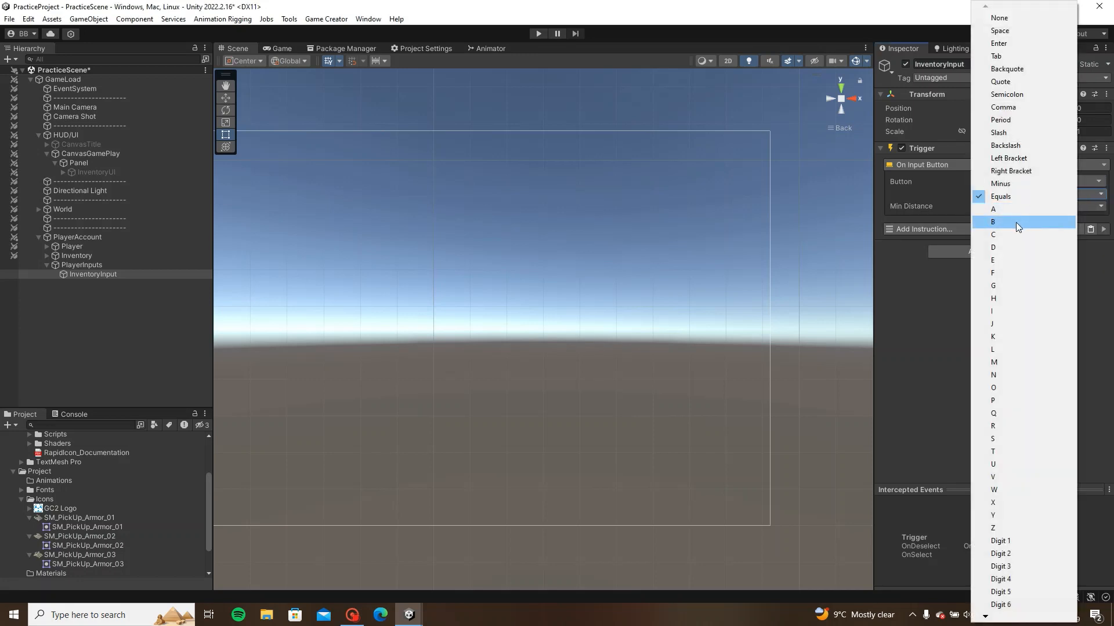
click(997, 56)
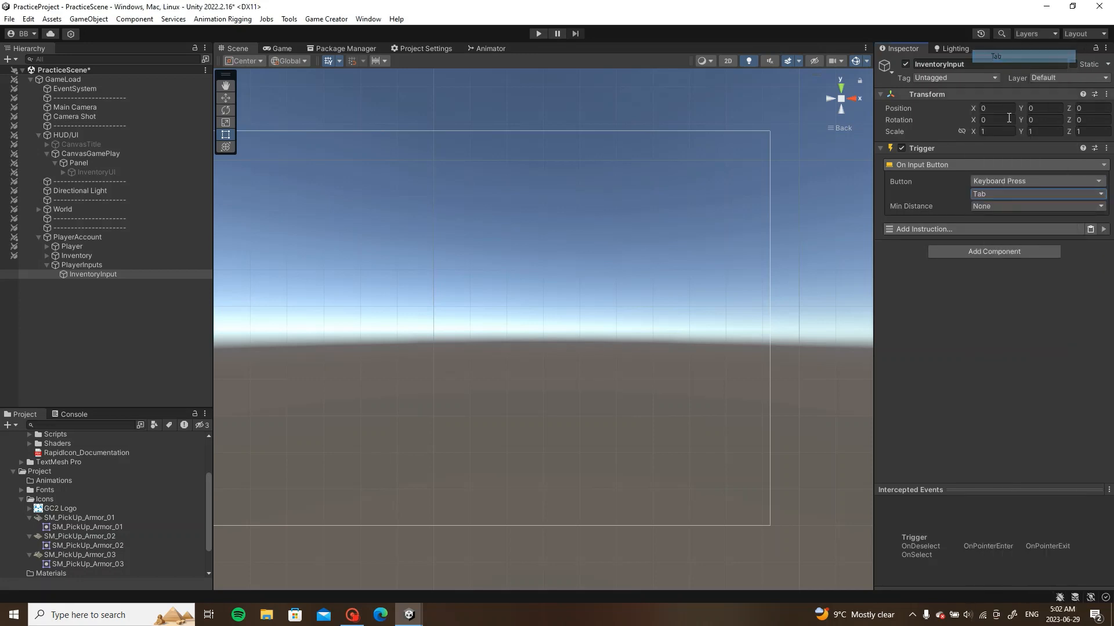
Step: Add a Run Conditions instruction to the trigger and link it to a new Conditions component on InventoryInput
click(990, 231)
text(run)
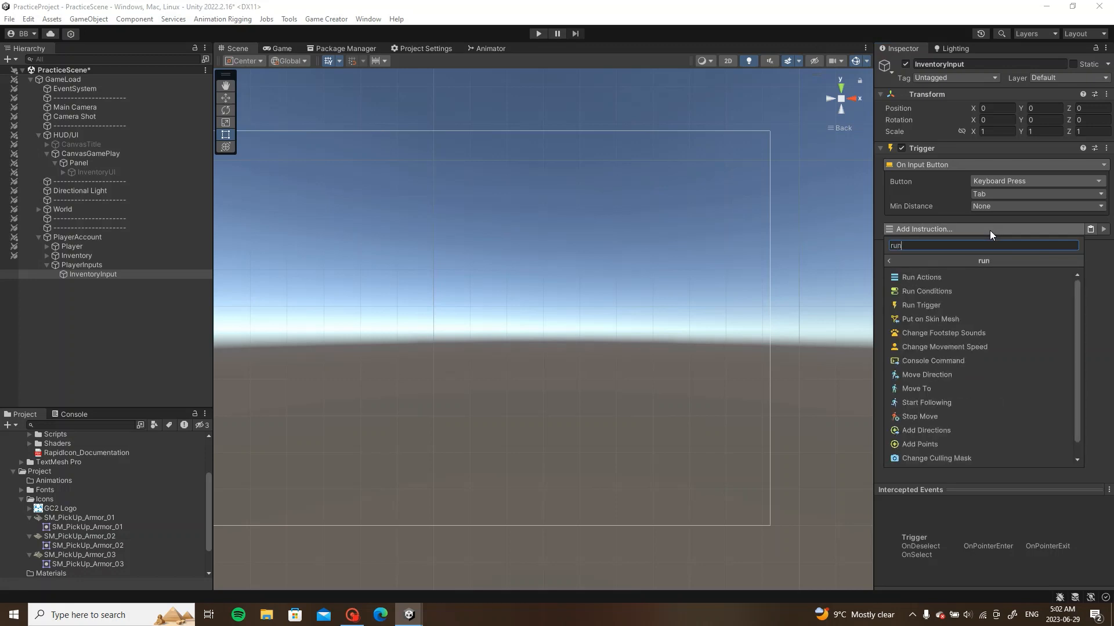
click(955, 291)
click(1006, 308)
text(condit)
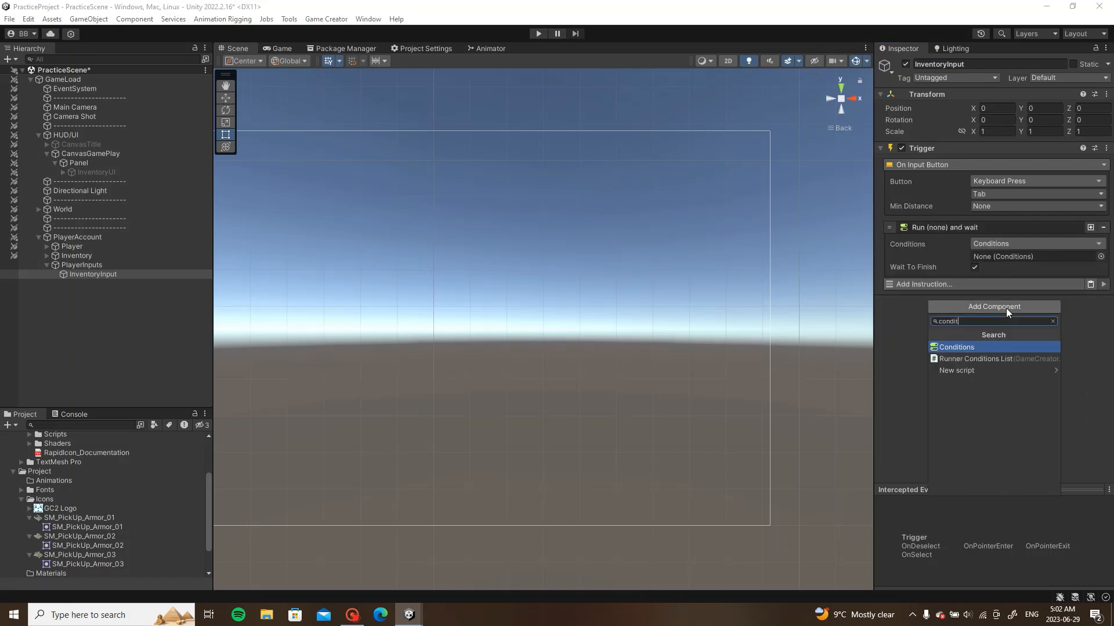
click(995, 348)
drag(1006, 241, 1003, 255)
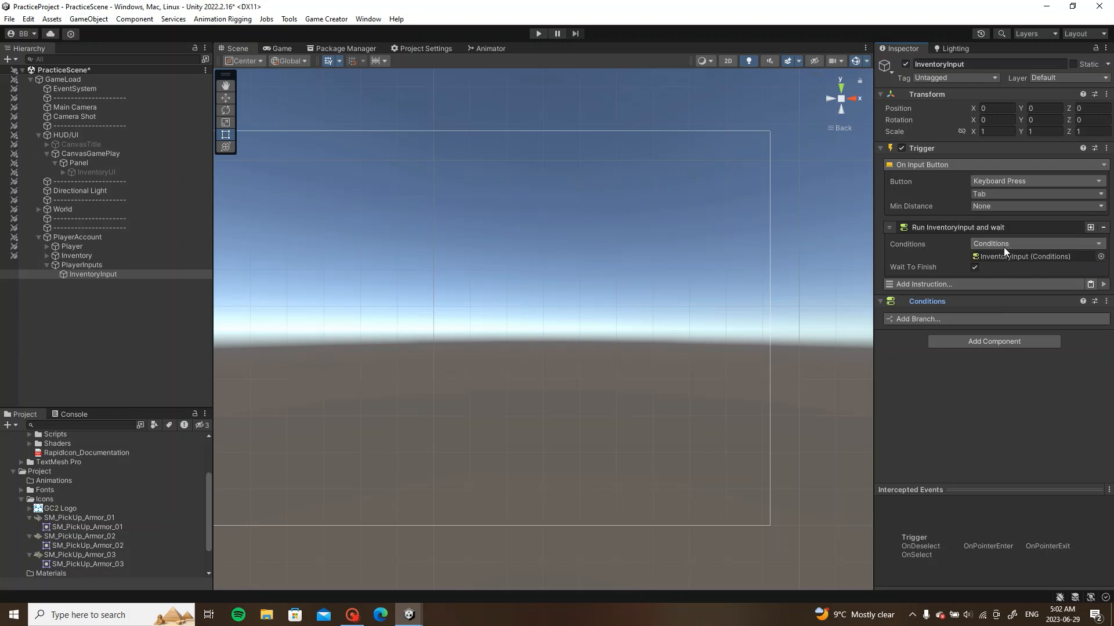
Step: Add a branch to the Conditions with a negated Is Game Object Active condition that checks InventoryUI
click(962, 275)
click(951, 303)
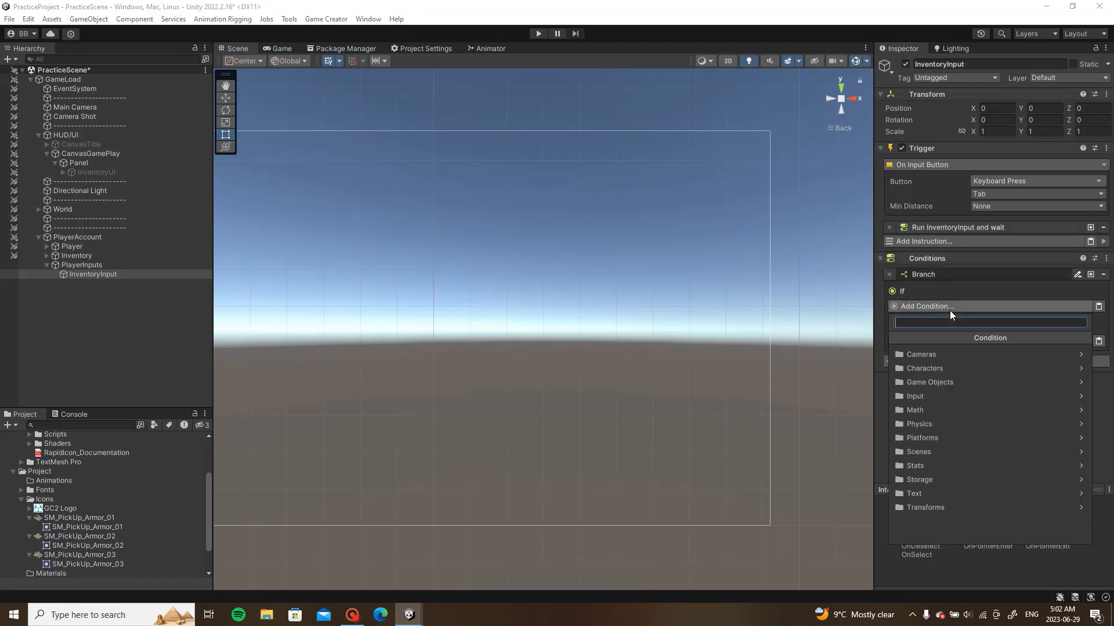
click(970, 378)
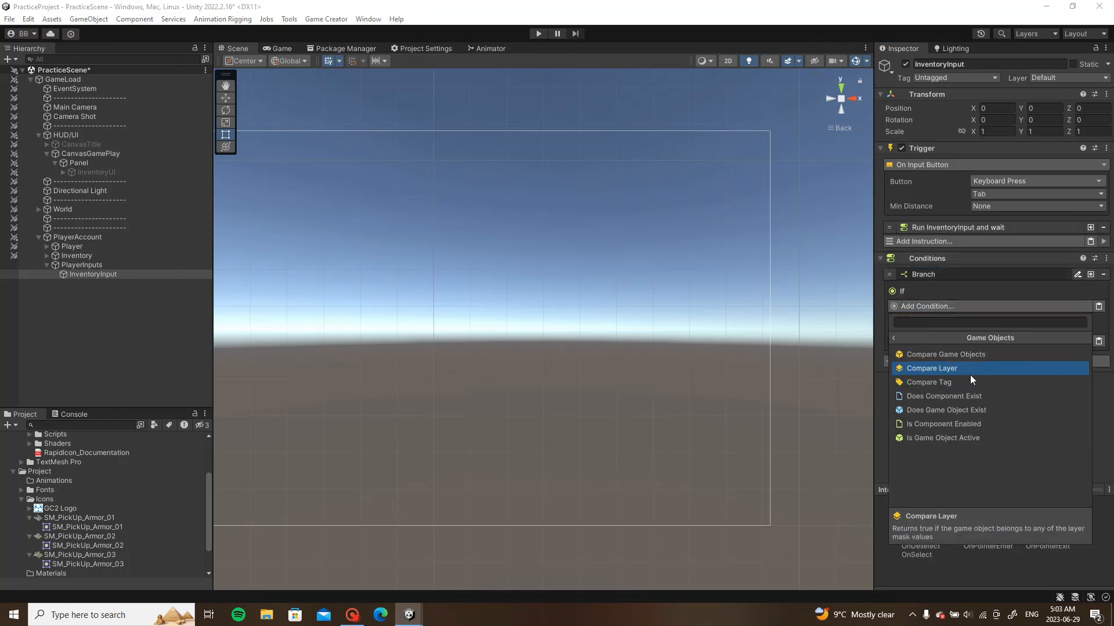
click(966, 438)
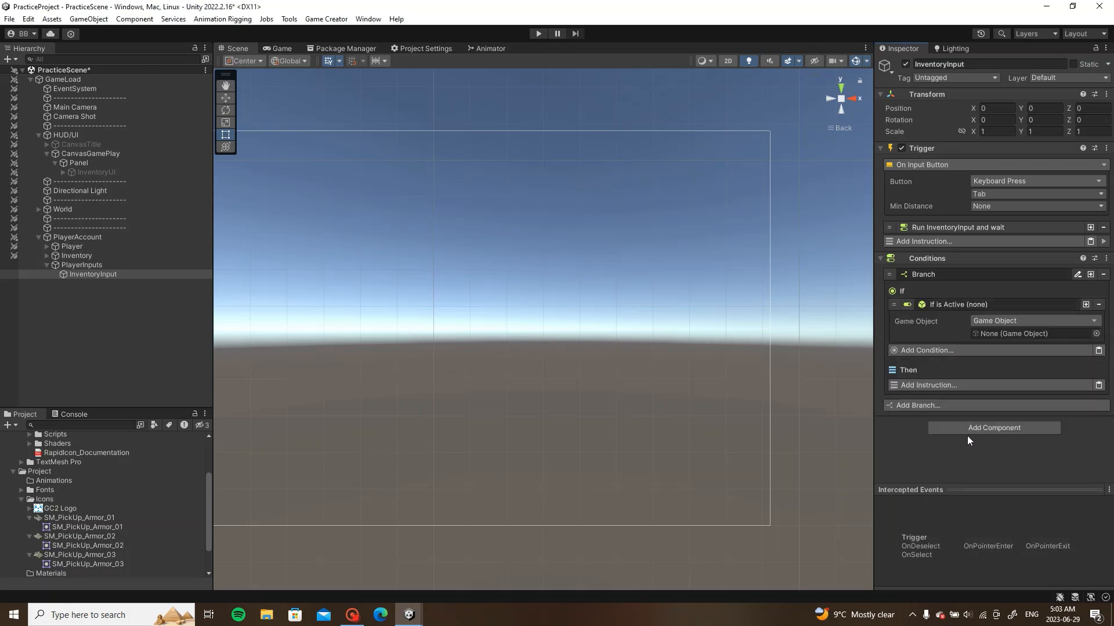
click(910, 306)
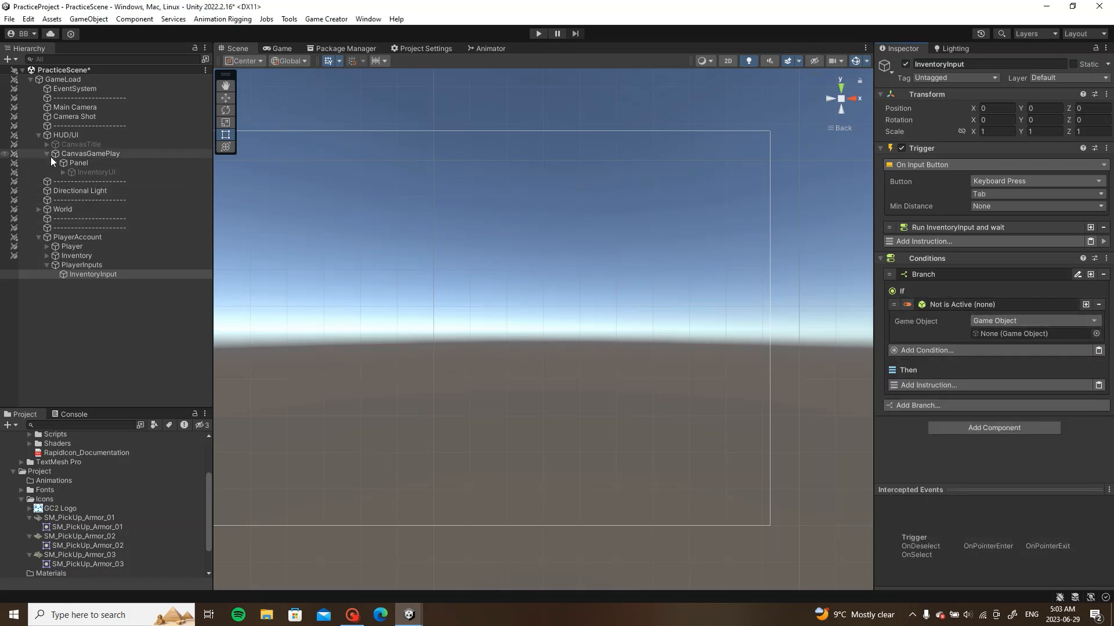
drag(120, 175, 1022, 325)
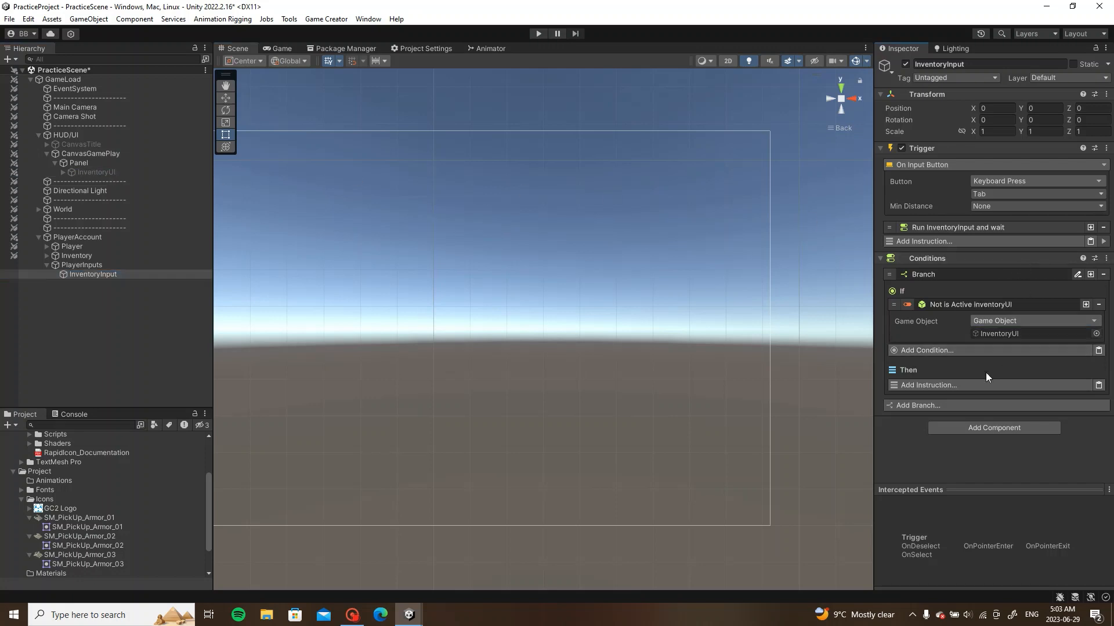
Step: Add a Set Active instruction to the branch that sets InventoryUI to True
click(973, 383)
text(set)
click(937, 190)
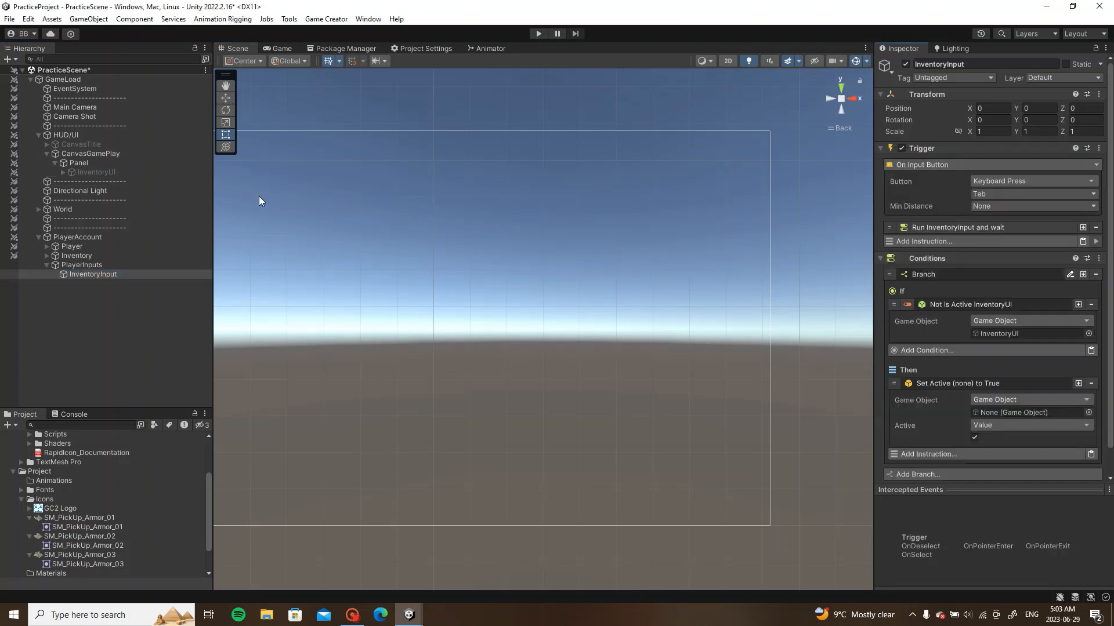
drag(1031, 409, 1032, 412)
click(1021, 384)
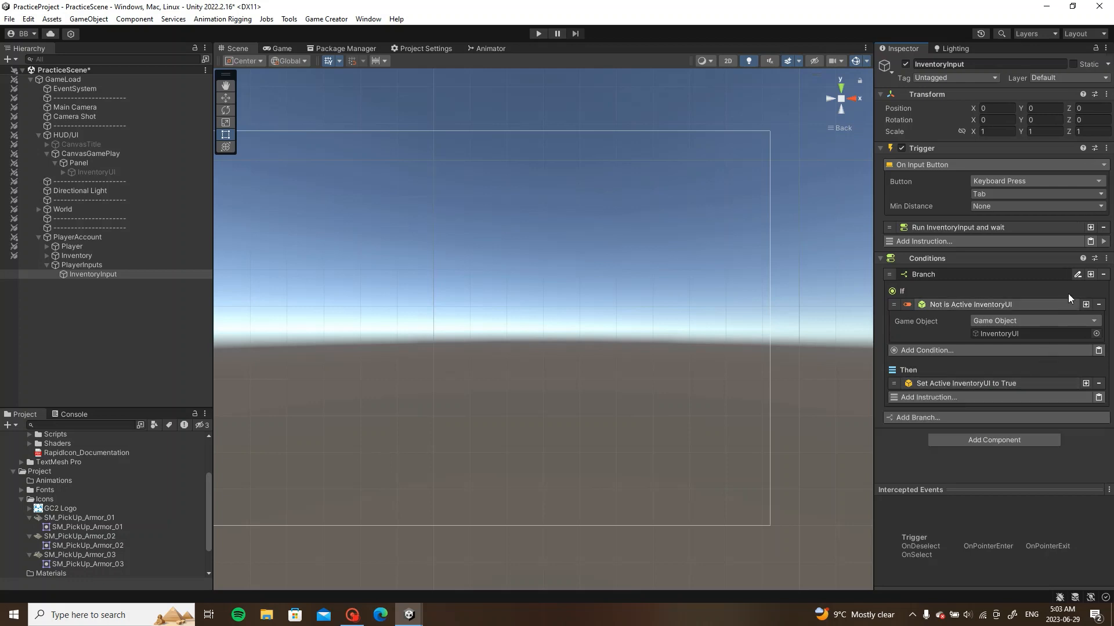
Step: Insert a second branch with a non-negated Is Active condition that checks InventoryUI
click(1082, 274)
scroll(959, 357, down, 2)
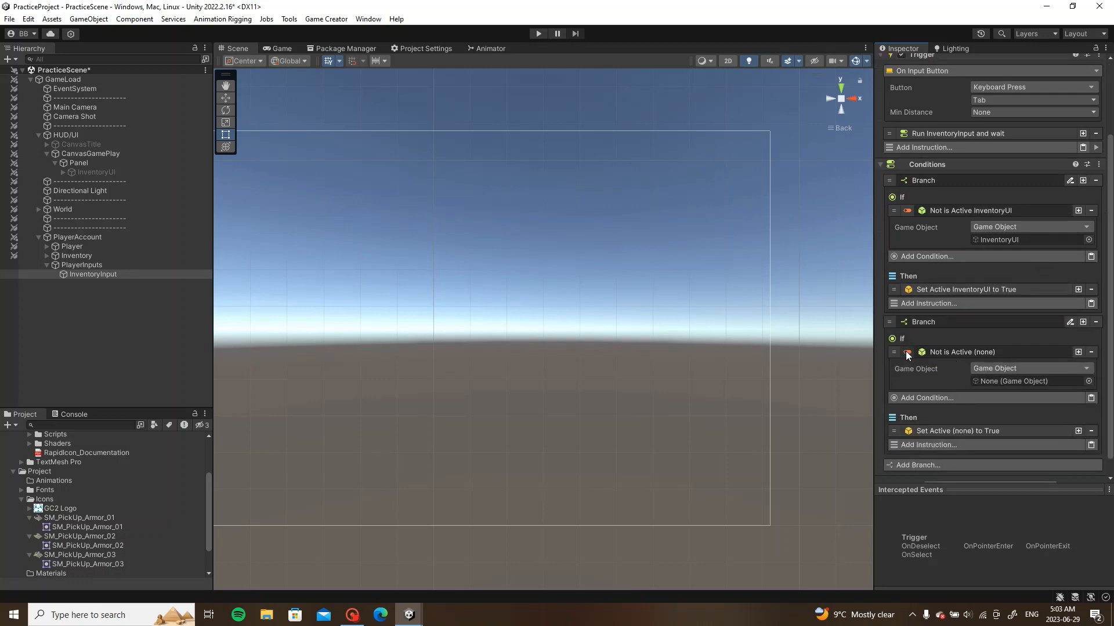
click(906, 413)
drag(153, 171, 1052, 378)
Step: Configure the second branch's Set Active instruction to set InventoryUI to False
click(976, 432)
scroll(980, 433, down, 1)
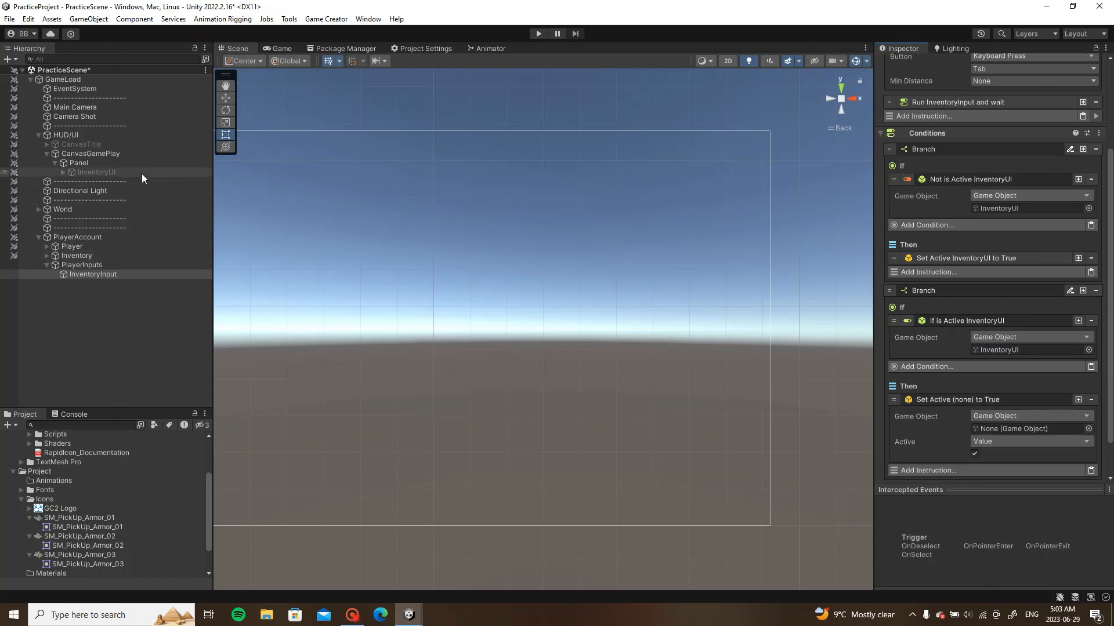
drag(142, 173, 1015, 430)
click(975, 454)
click(913, 399)
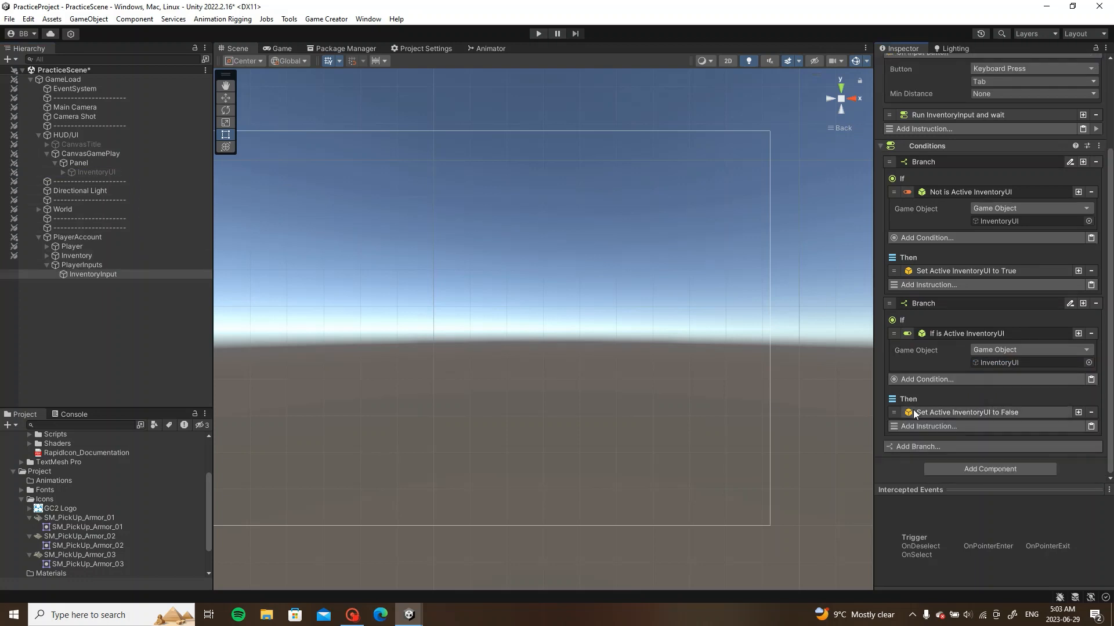
Step: Play the scene in the Game view to test walking and opening the inventory, and stop it
click(147, 325)
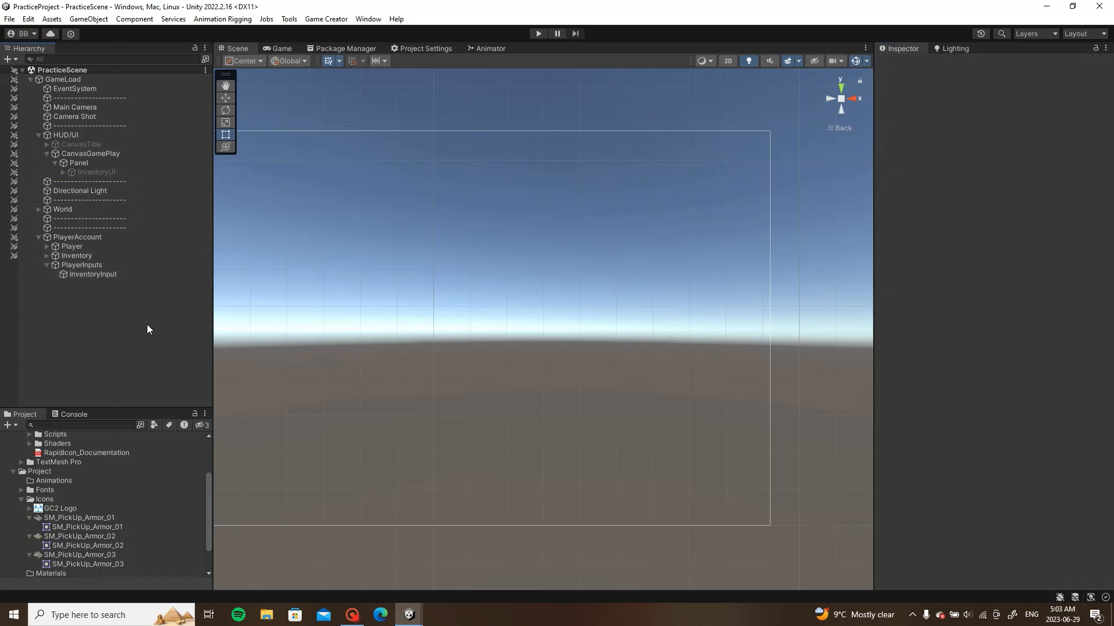
click(107, 257)
click(101, 335)
click(285, 48)
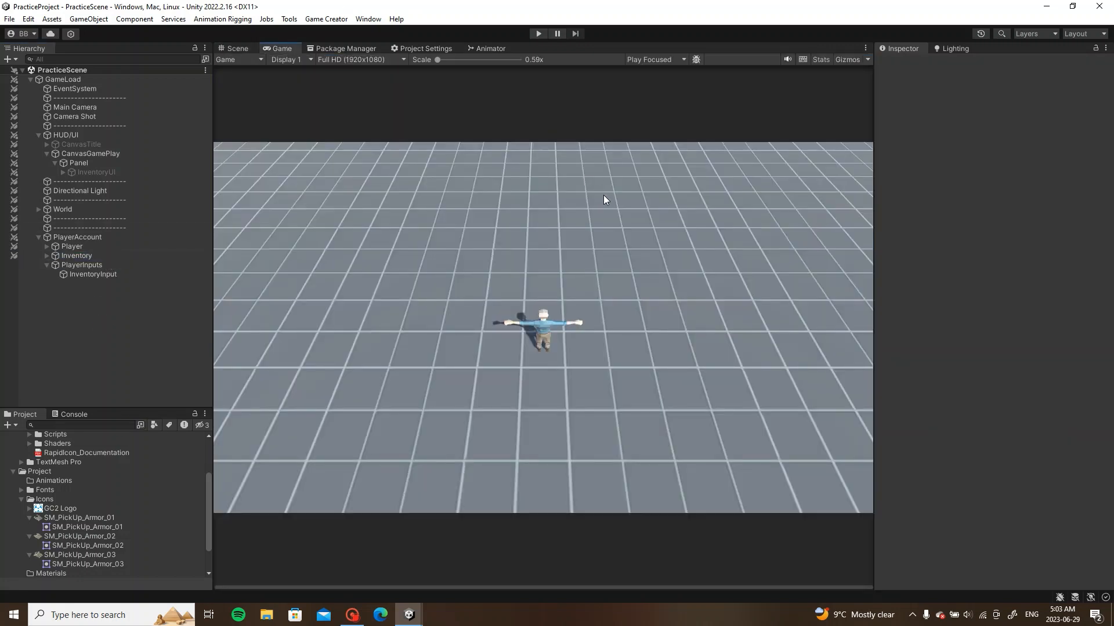
click(537, 34)
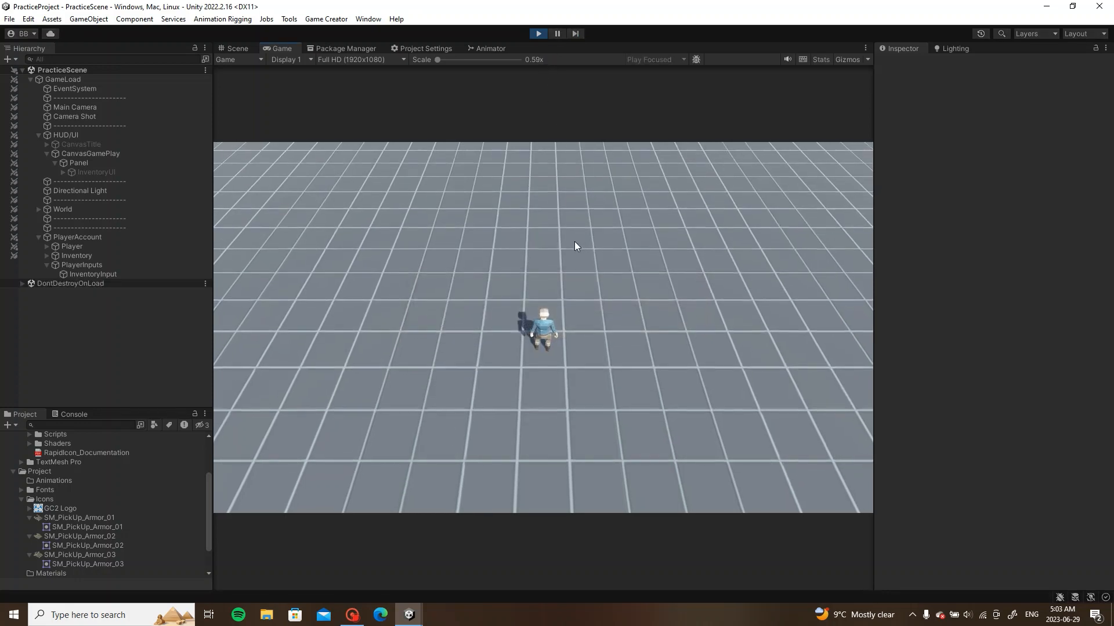
key(s)
key(d)
key(w)
key(i)
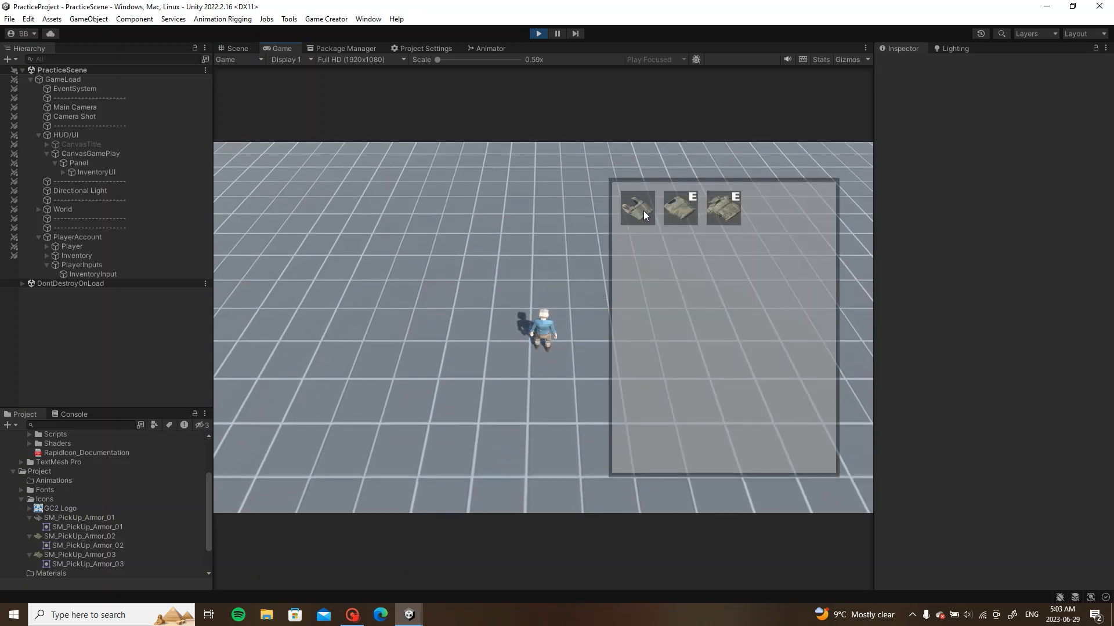
click(542, 37)
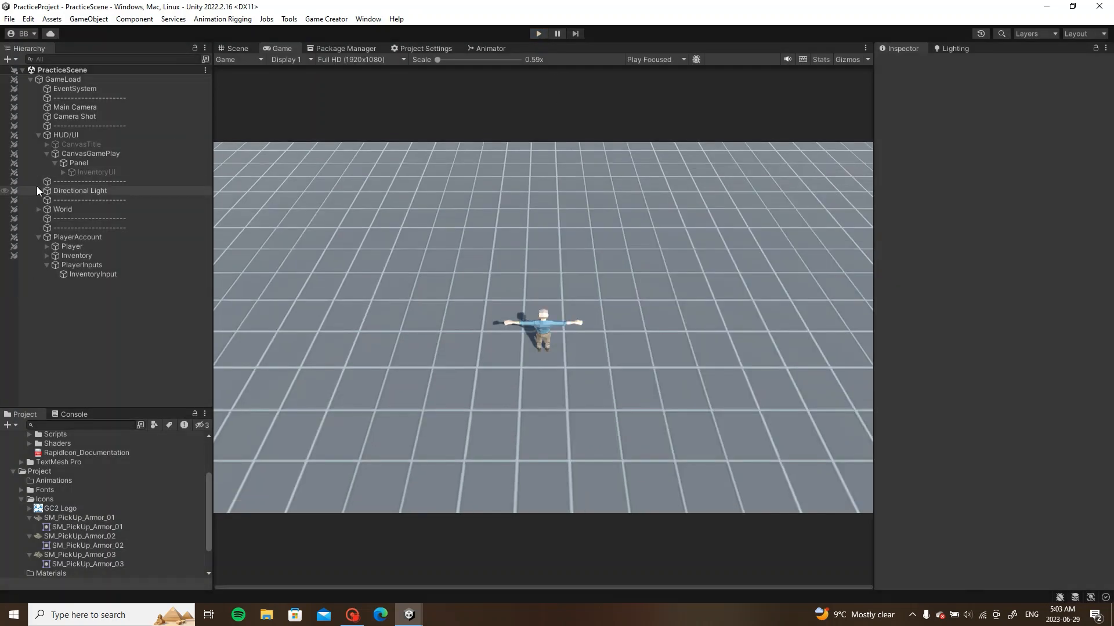
Step: Activate InventoryUI and the ItemArmor (1) to ItemArmor (3) objects under its Content
click(65, 173)
click(63, 172)
click(106, 199)
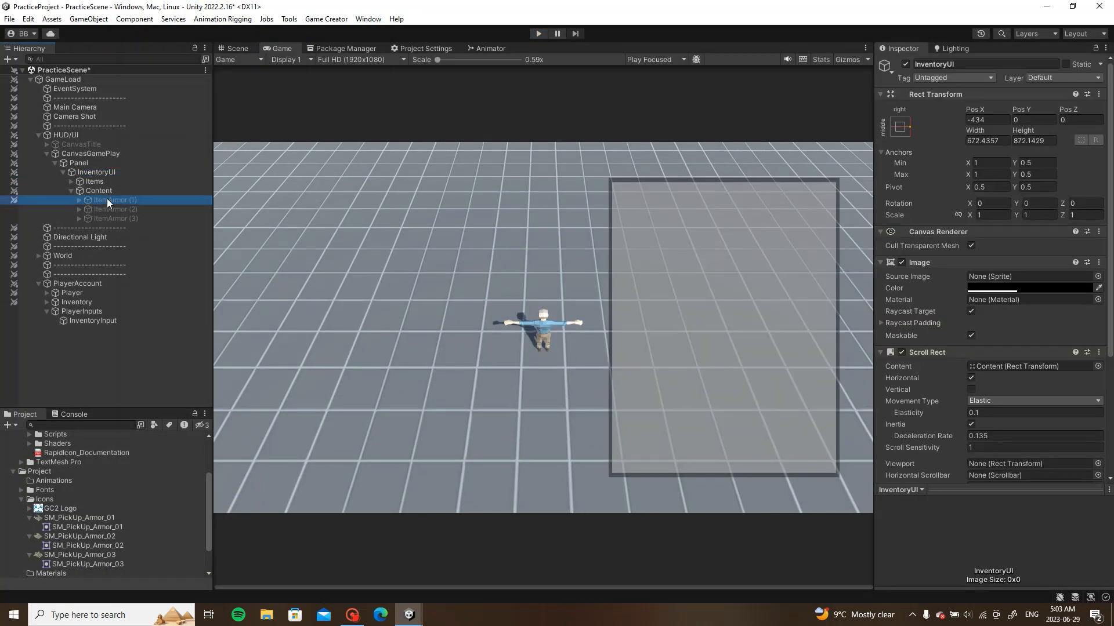
shift+click(114, 218)
Step: Deactivate EquippedArmor (1), EquippedArmor (2) and EquippedArmor (3) inside their ItemArmor objects
click(83, 218)
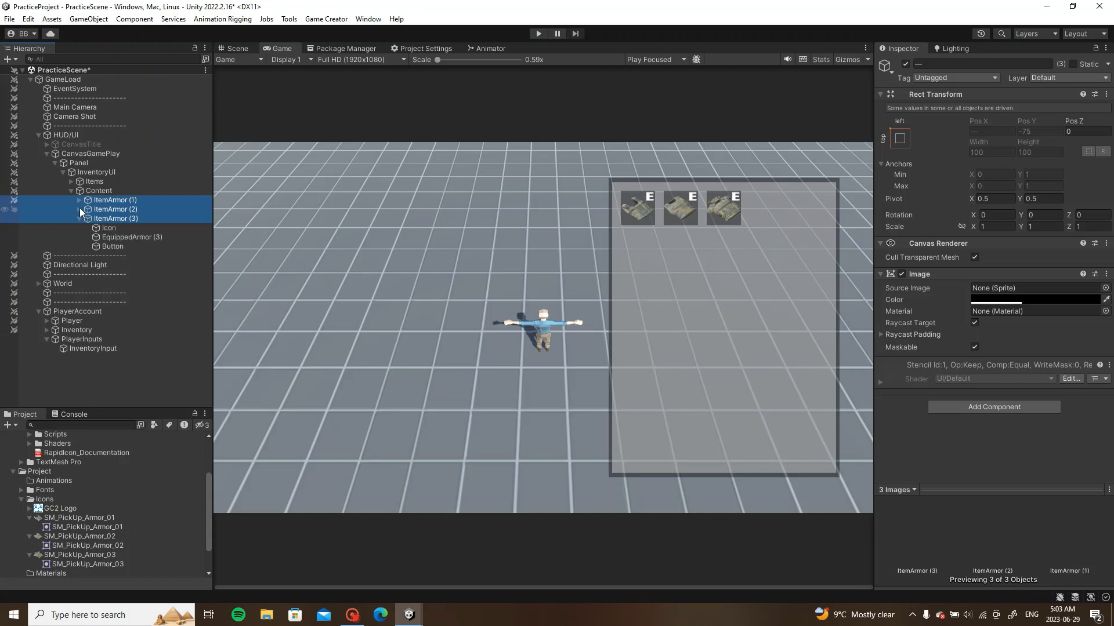
click(78, 209)
click(78, 199)
click(128, 219)
ctrl+click(145, 257)
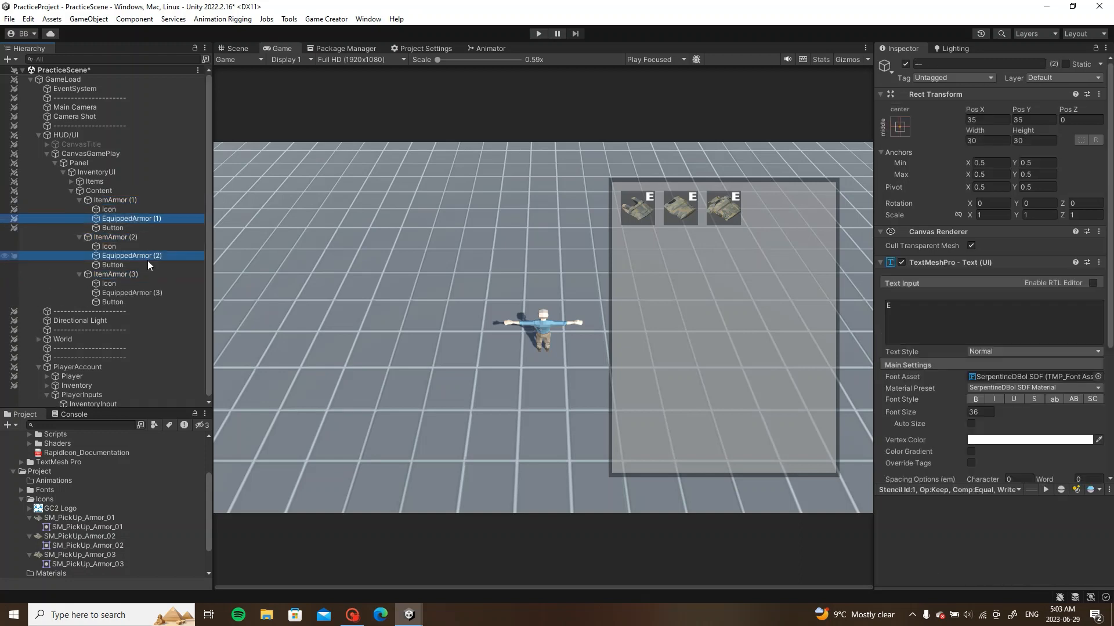
ctrl+click(146, 291)
key(alt+shift+a)
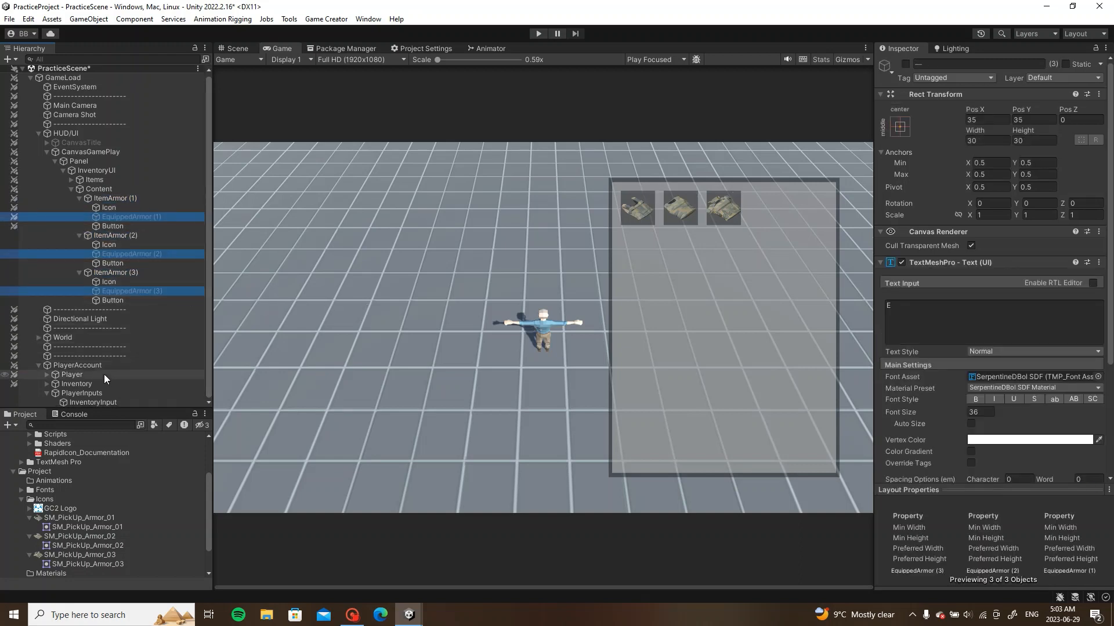
Step: Deactivate Armor (1), Armor (2) and Armor (3) under the Inventory's Armors object
click(51, 394)
click(47, 384)
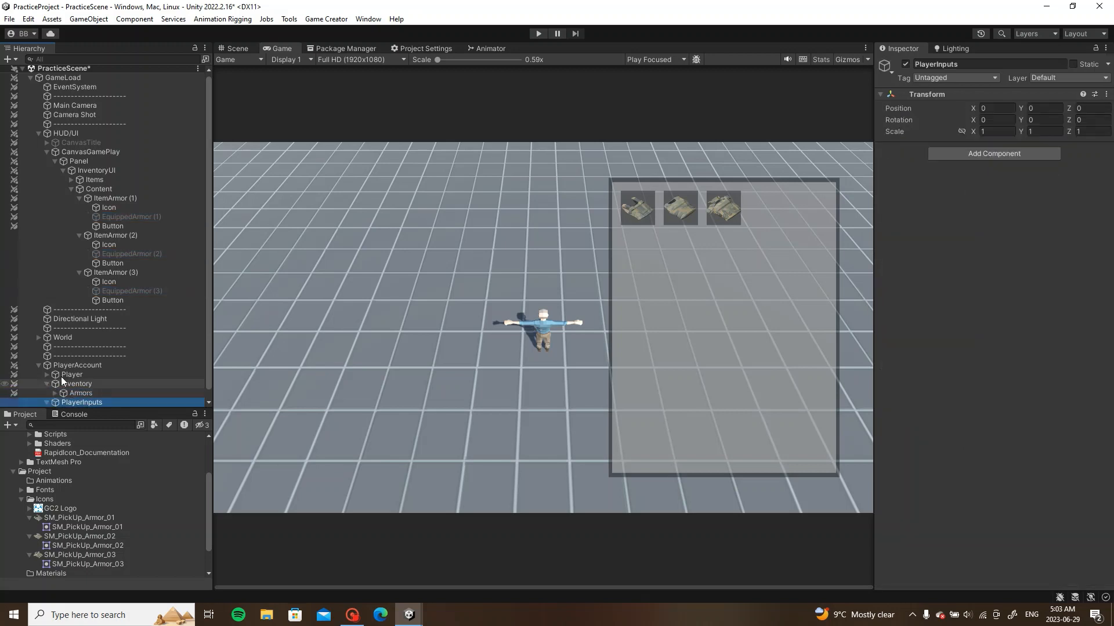
click(55, 384)
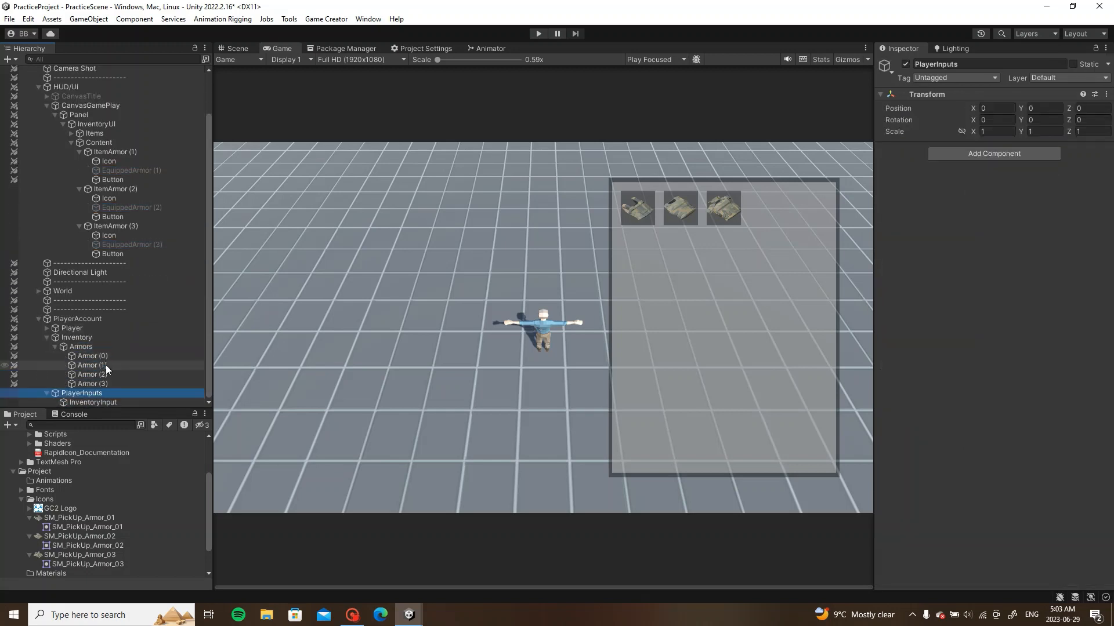
click(105, 364)
shift+click(112, 384)
key(alt+shift+a)
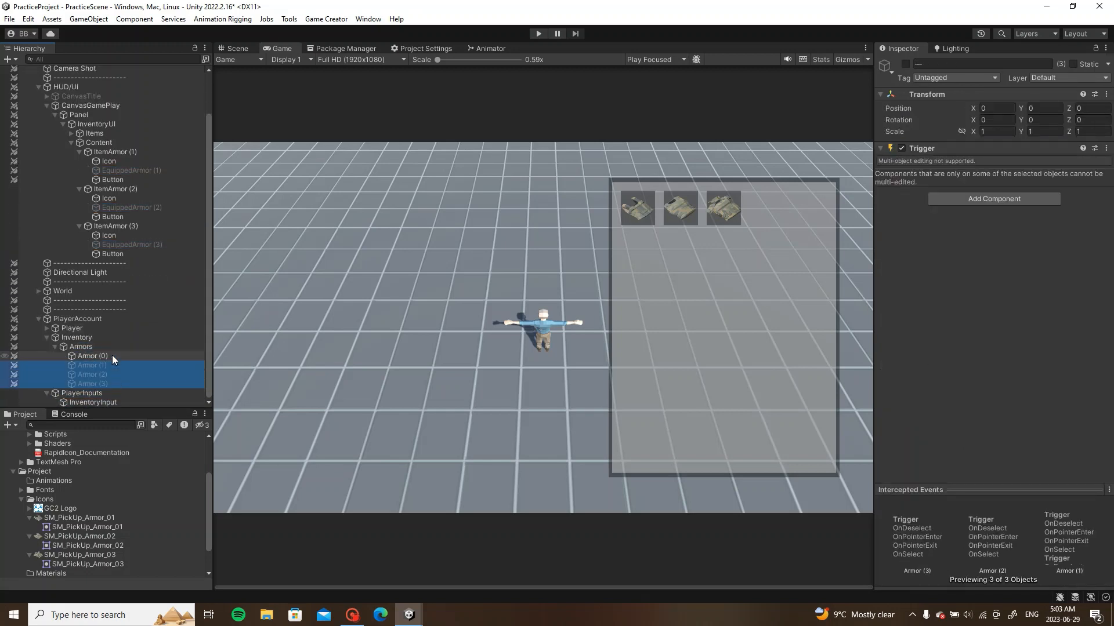
Step: Review the instructions on Armor (0), the triggers and conditions on Armors, and the InventoryUI object
click(112, 355)
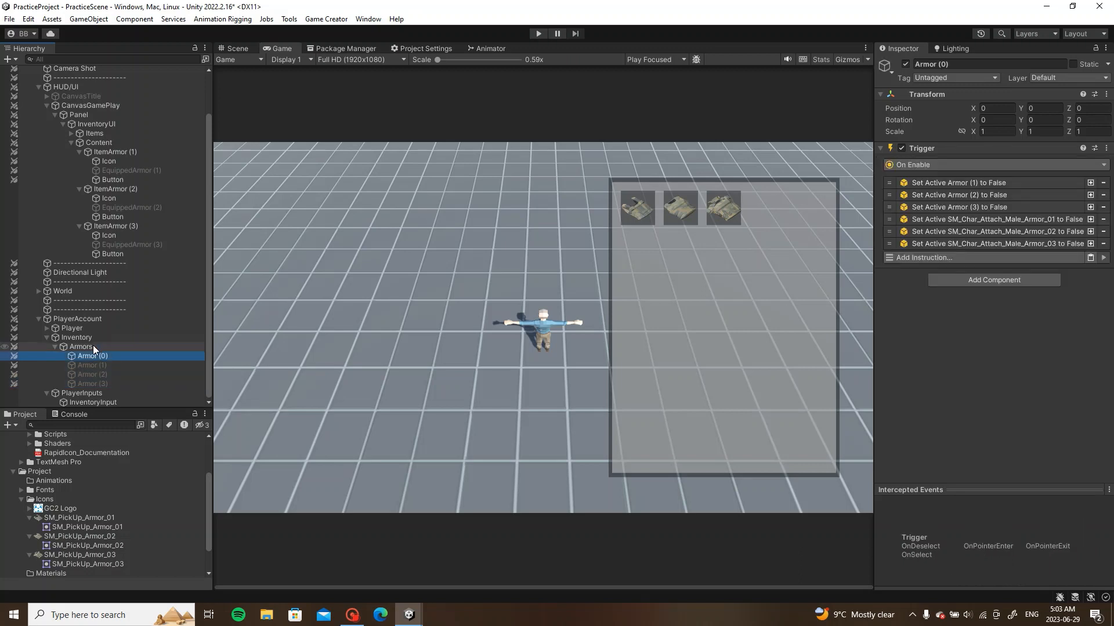
click(92, 347)
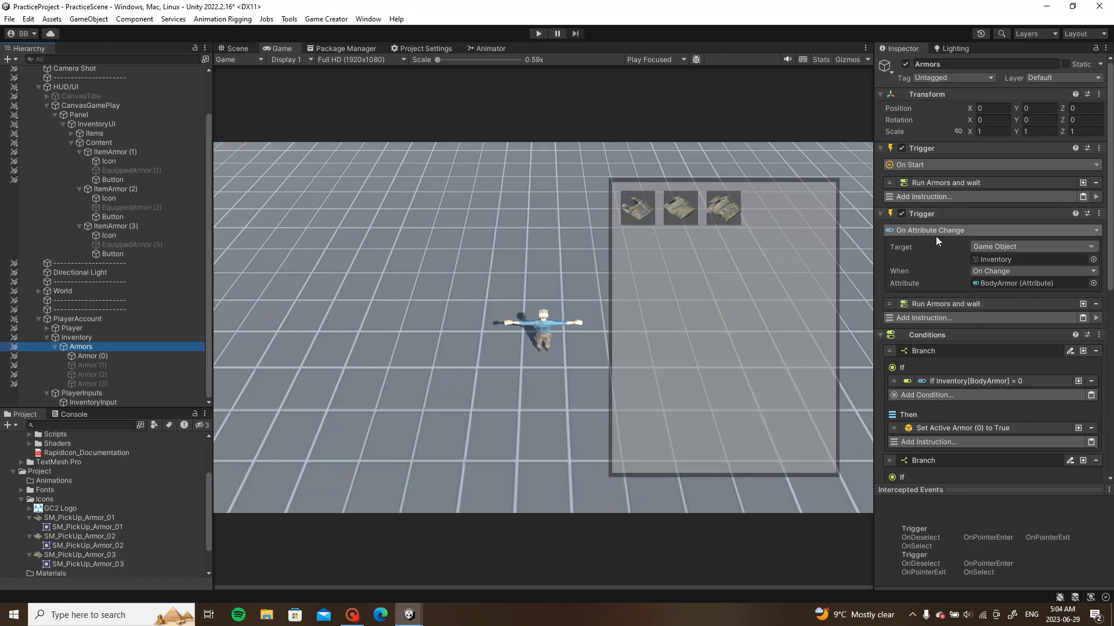
scroll(935, 236, down, 1)
scroll(935, 237, down, 2)
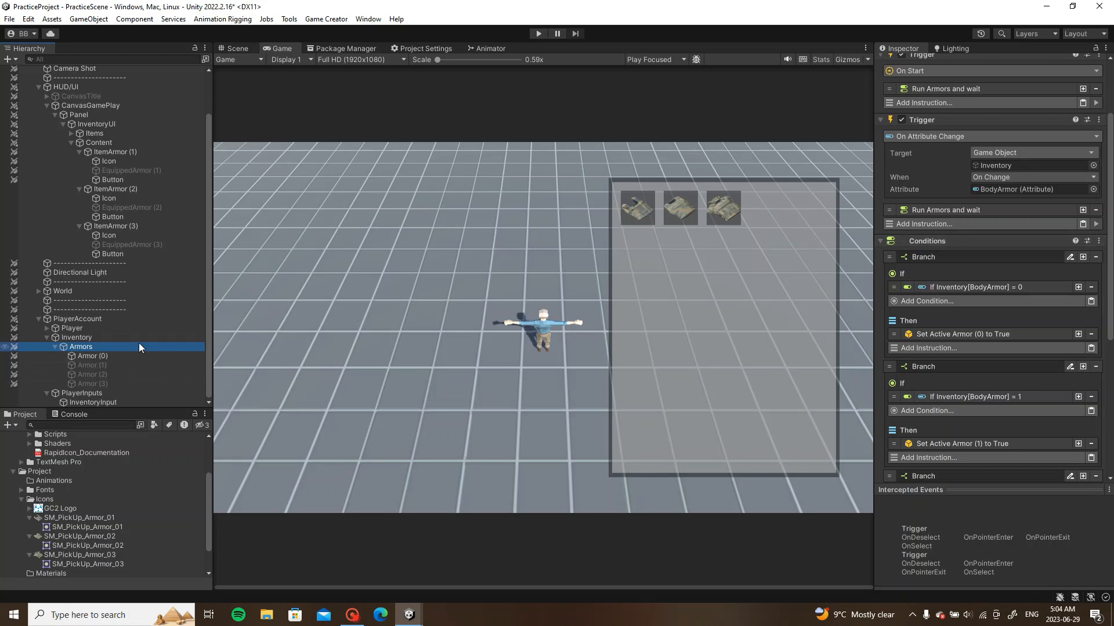
click(120, 125)
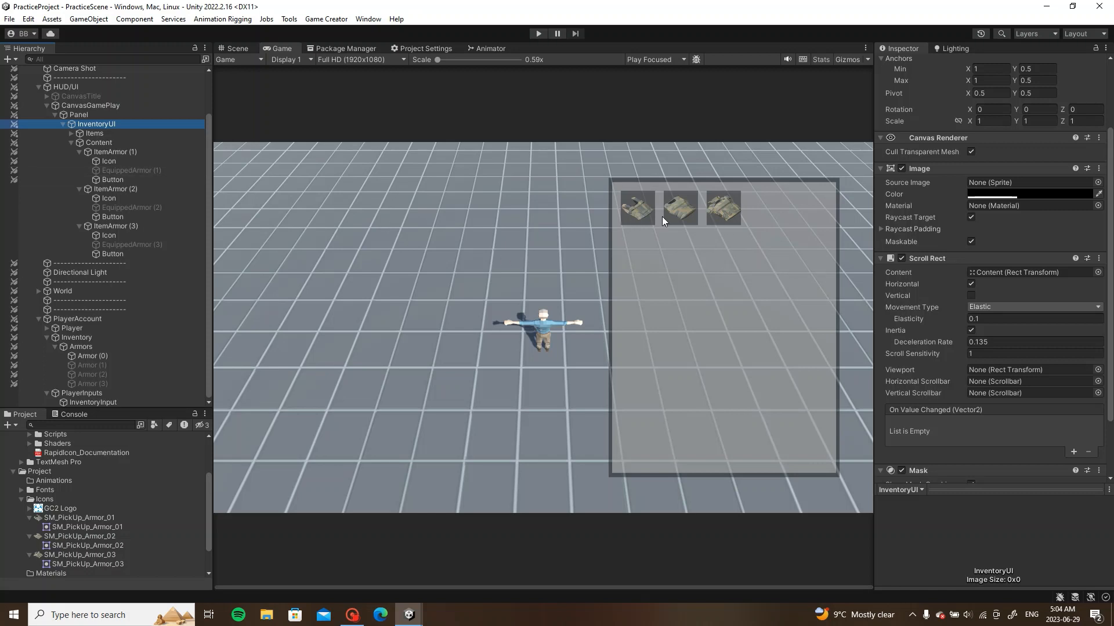
Step: Collapse the InventoryUI, HUD/UI, Inventory and PlayerAccount groups in the hierarchy and clear the selection
click(63, 124)
click(39, 135)
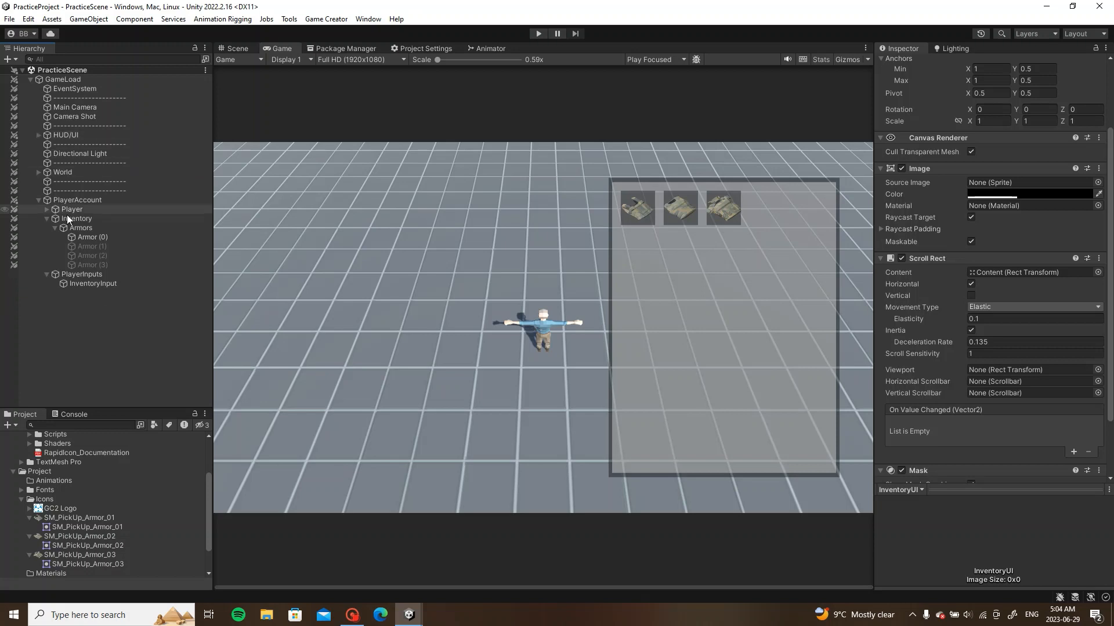
click(47, 219)
click(39, 201)
click(99, 295)
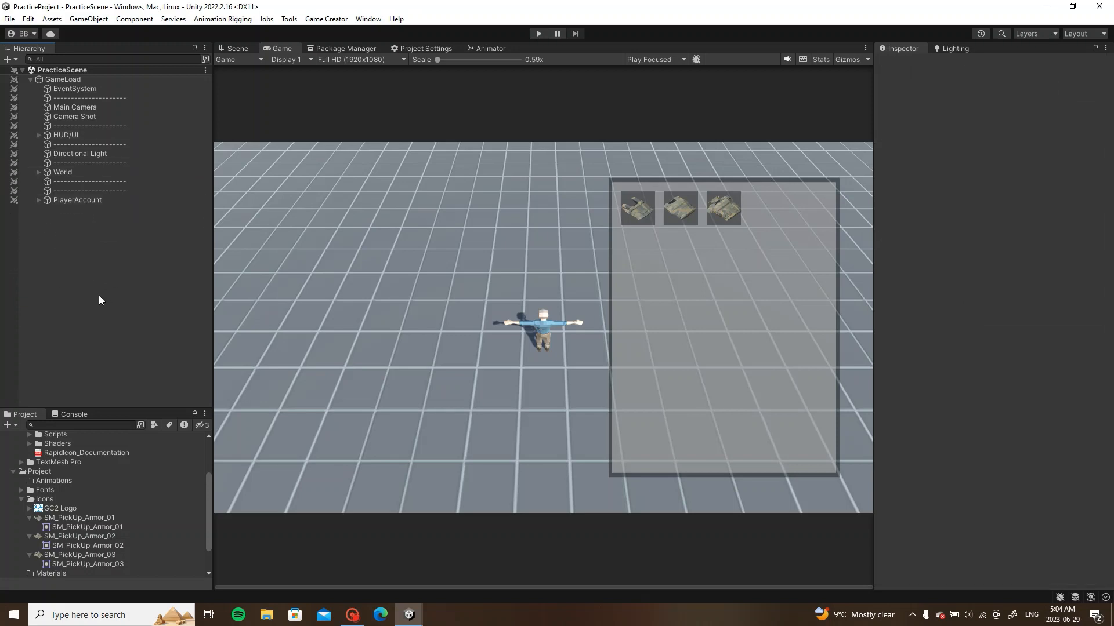
Step: Deactivate InventoryUI under the CanvasGamePlay panel and save the scene
click(38, 137)
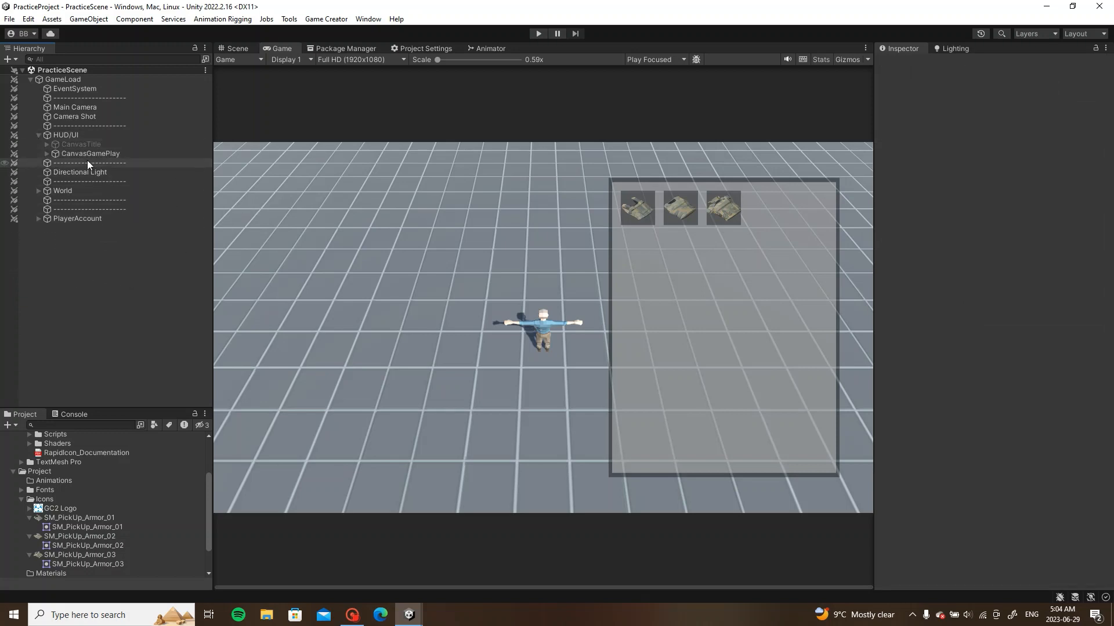
click(92, 154)
click(49, 154)
click(99, 173)
key(alt+shift+a)
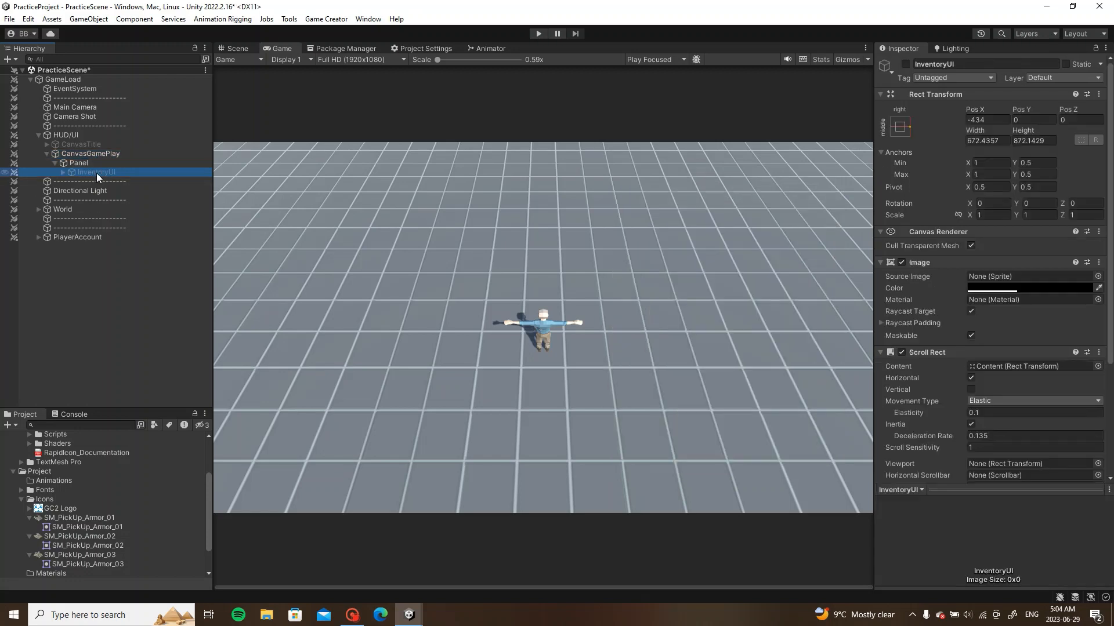
click(66, 243)
click(48, 153)
key(ctrl+s)
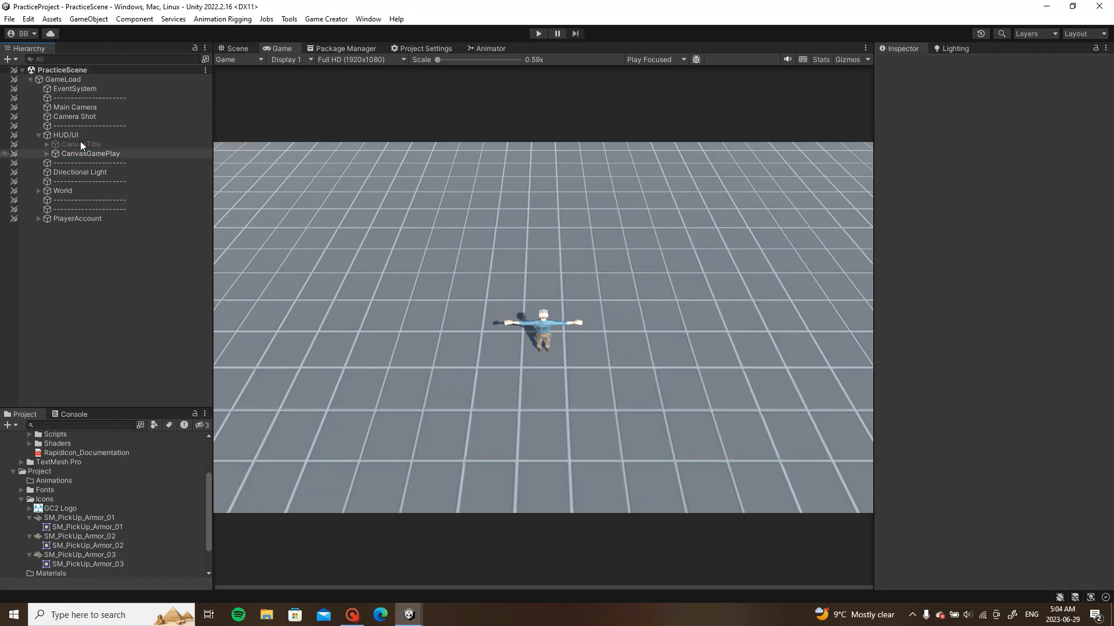
Step: Play the scene and toggle the inventory open and closed several times
click(538, 33)
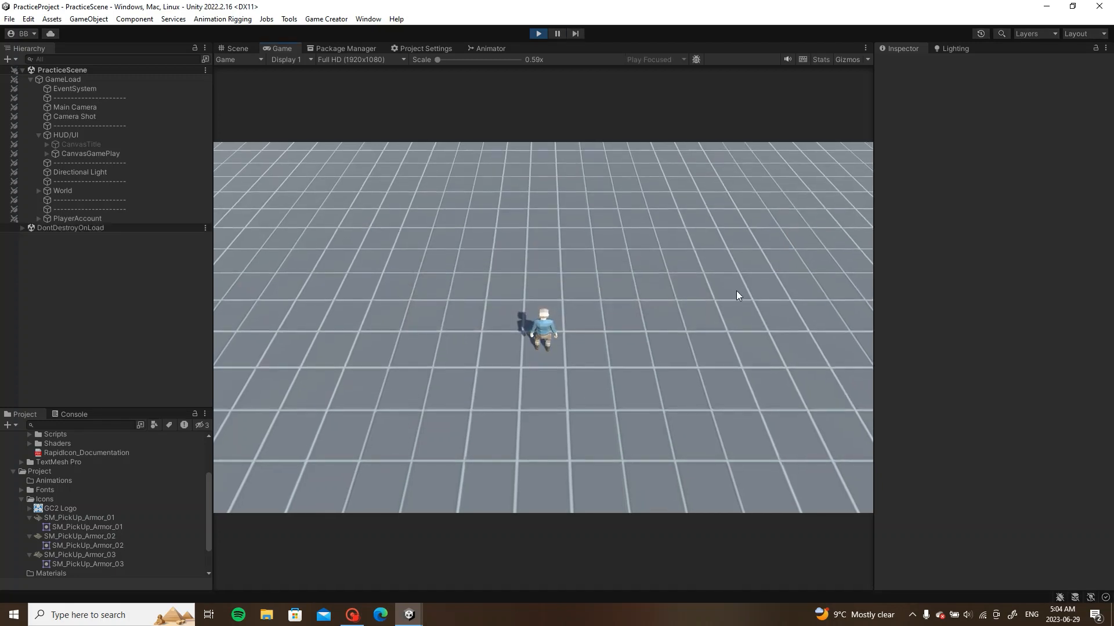
key(i)
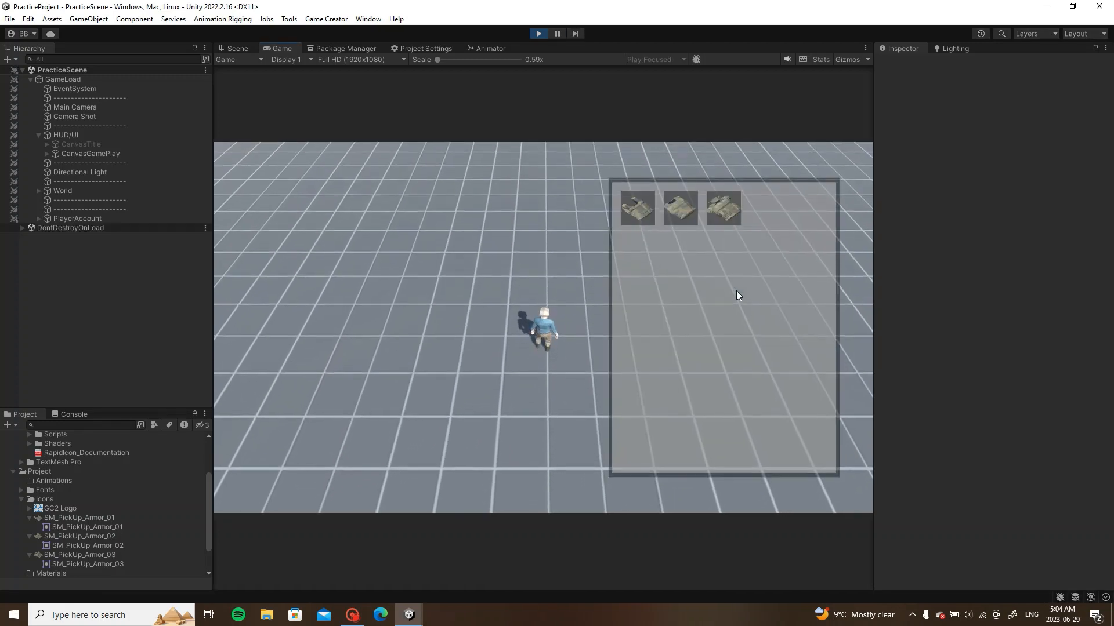
key(i)
key(i)
key(i)
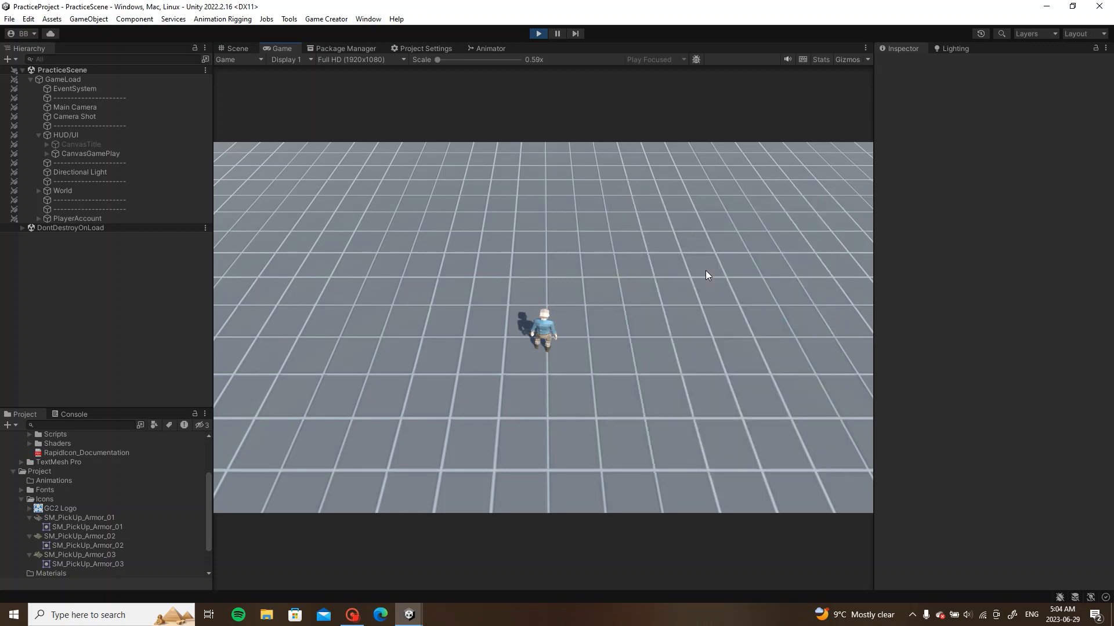
key(i)
key(i)
key(i)
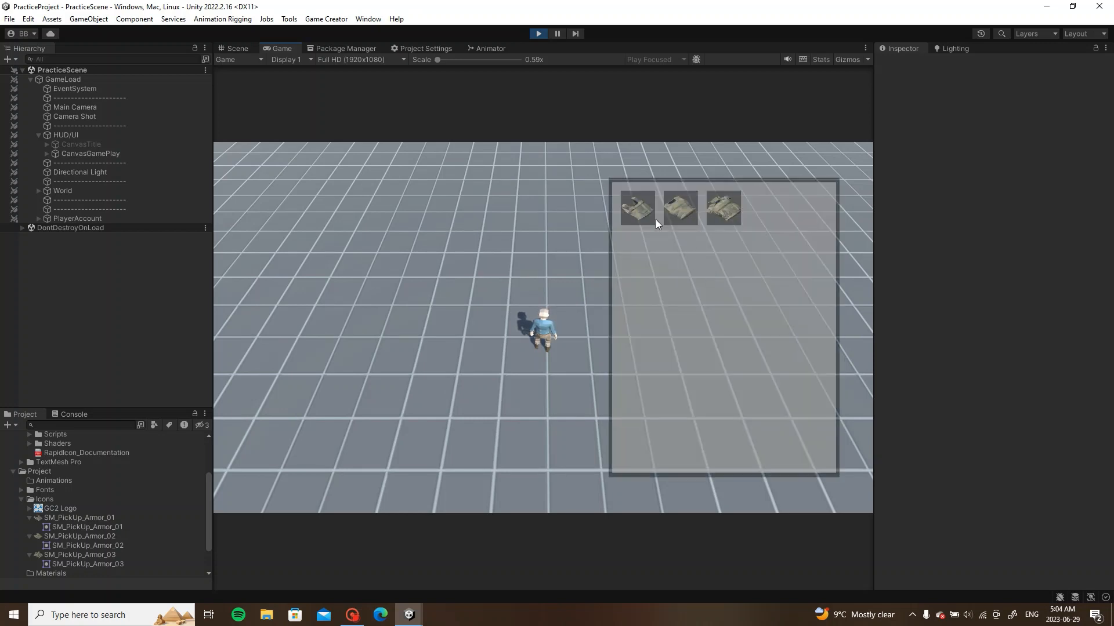
Step: Test equipping the first, second and third armor from the inventory while moving the player, and close the inventory
click(644, 214)
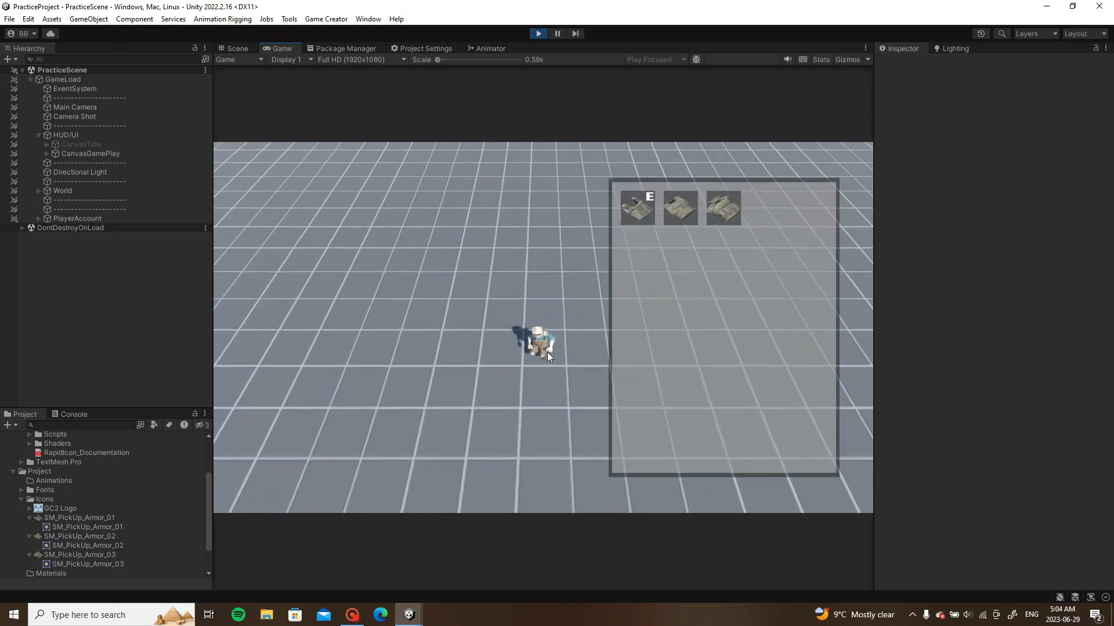
key(w)
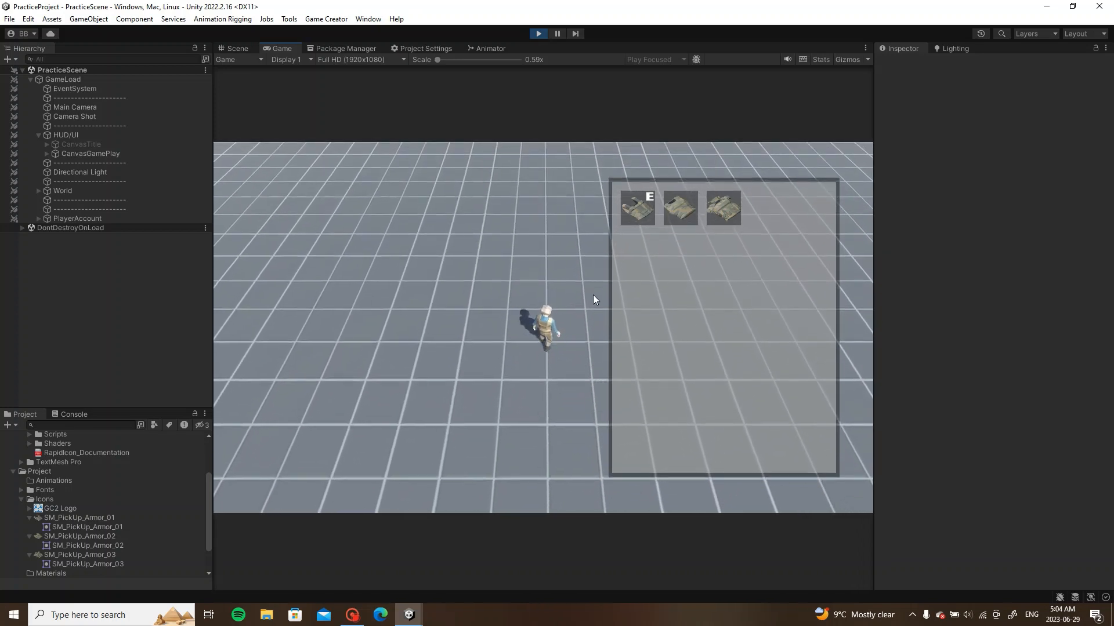
click(677, 209)
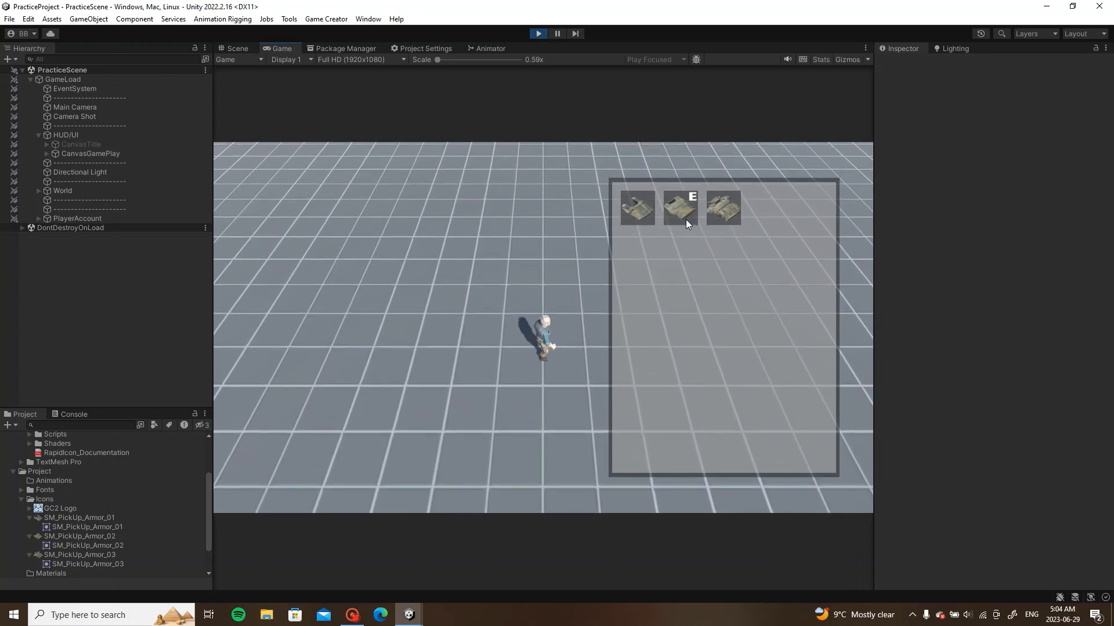
click(727, 208)
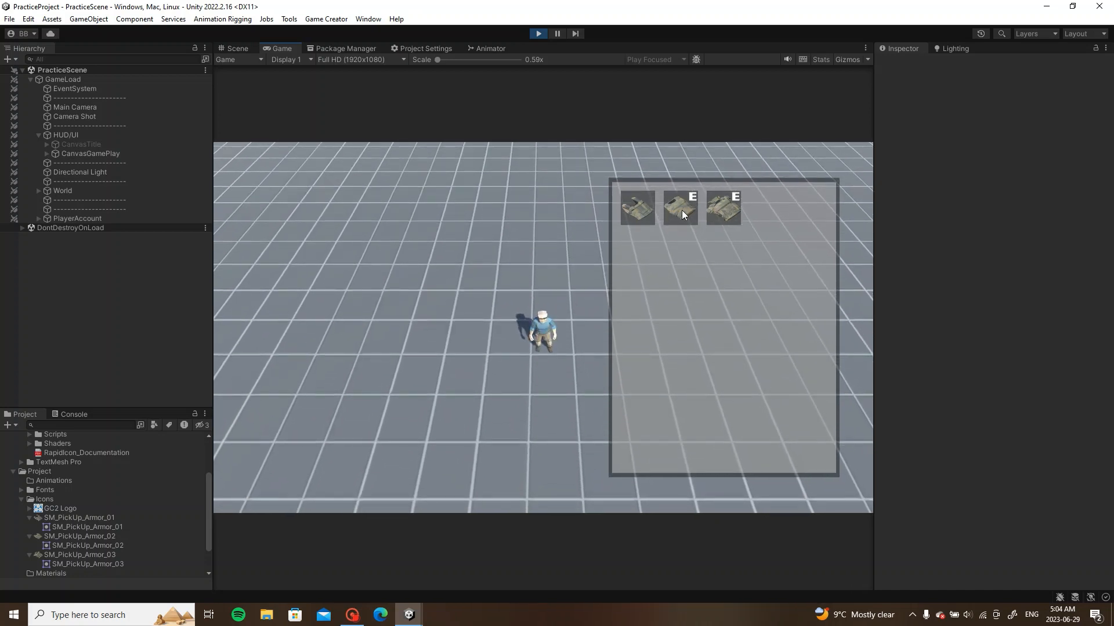
key(i)
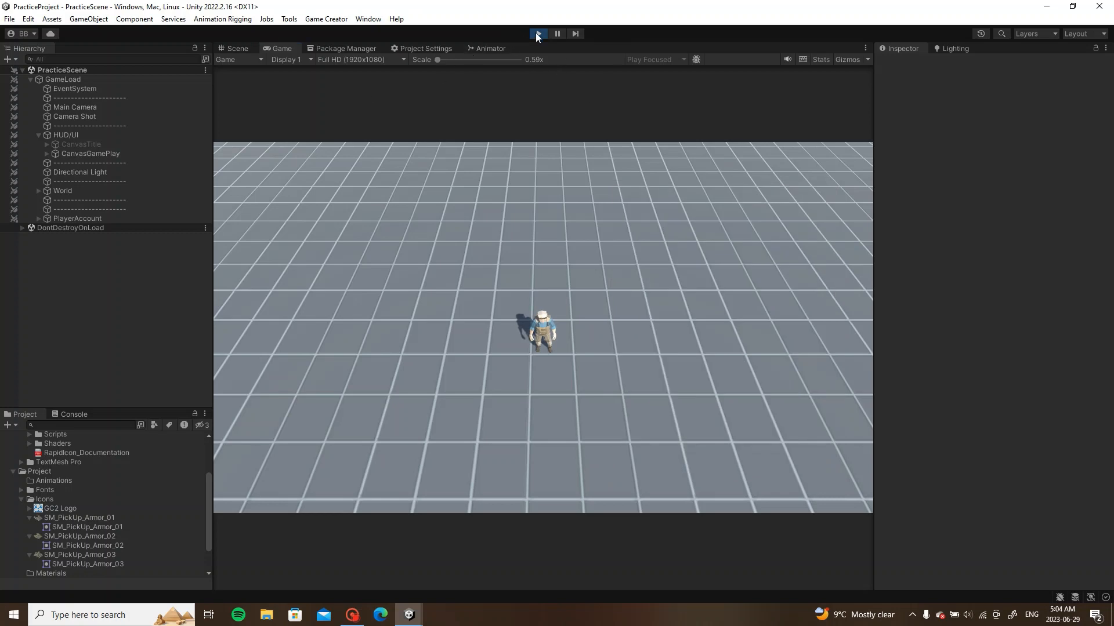
Step: Stop the play test and copy the On Disable Trigger component of Armor (1) under PlayerAccount's Inventory
click(538, 34)
click(38, 218)
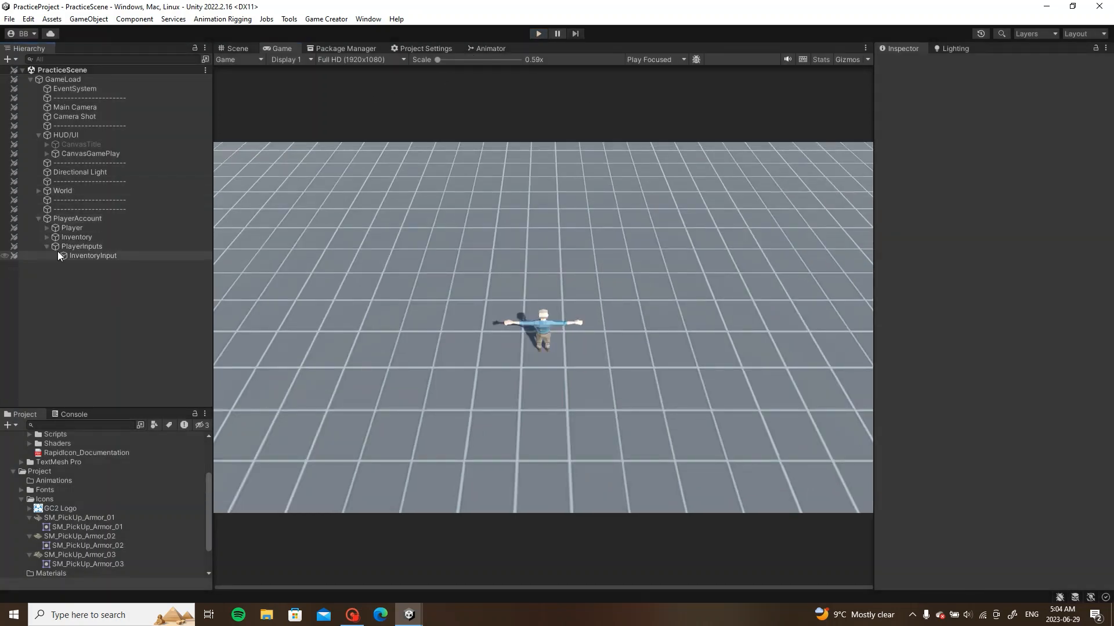
click(47, 247)
click(47, 237)
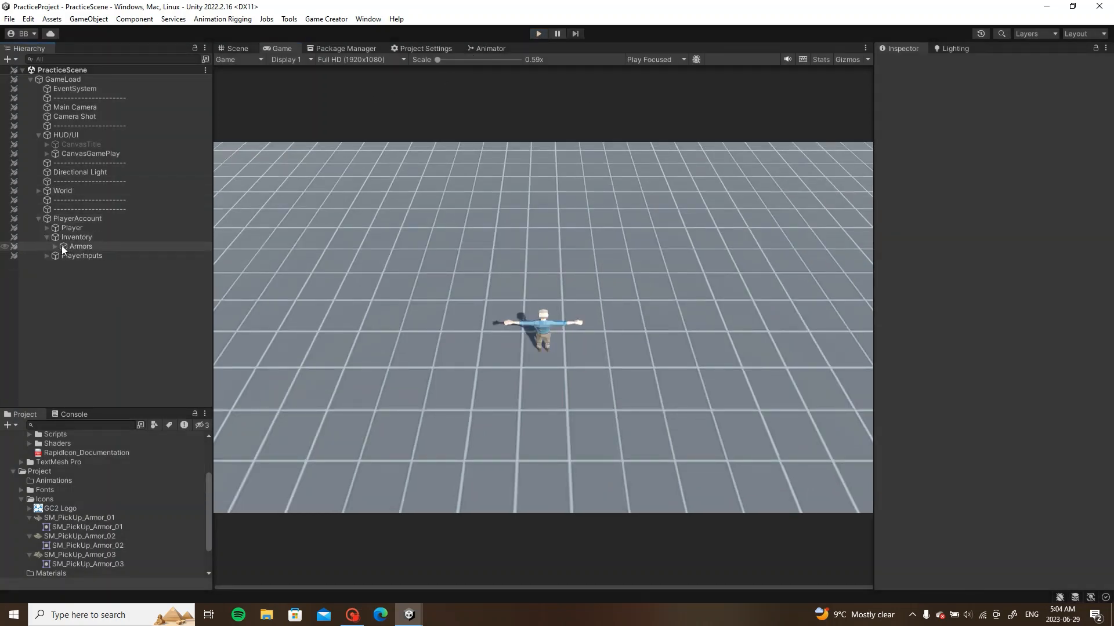
click(55, 246)
click(101, 263)
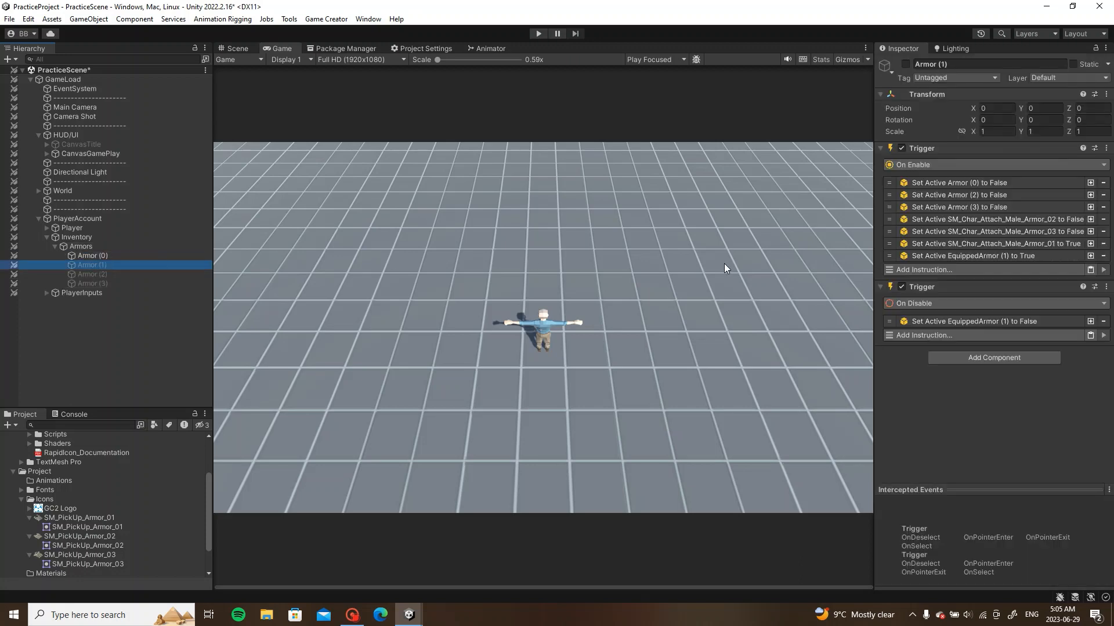
right_click(937, 287)
click(993, 377)
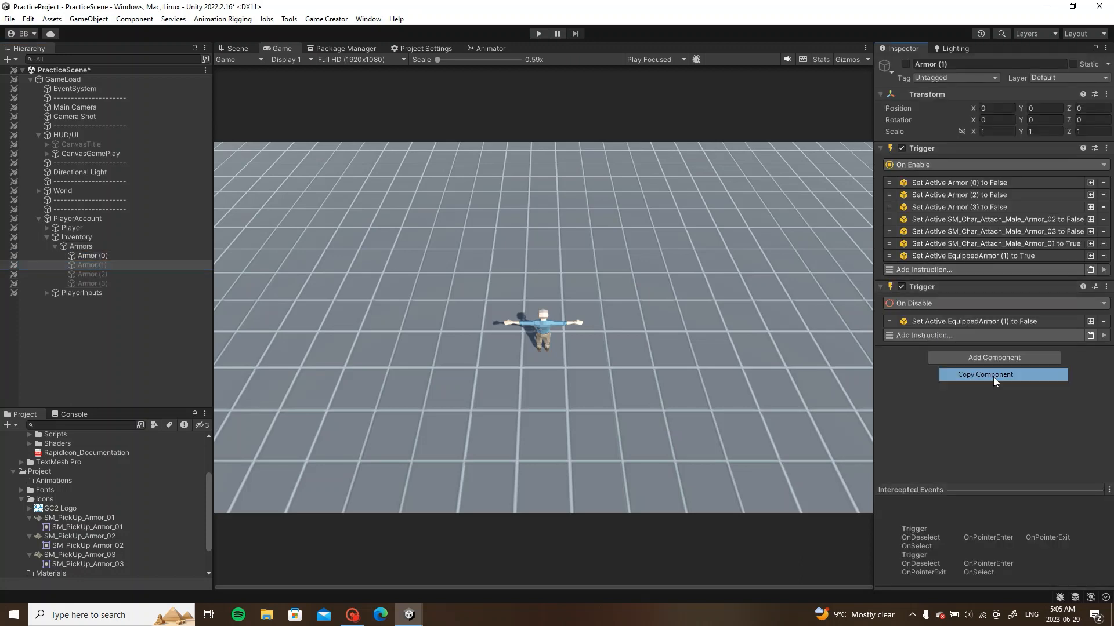
Step: Paste the copied Trigger as a new component on both Armor (2) and Armor (3)
click(126, 274)
shift+click(120, 283)
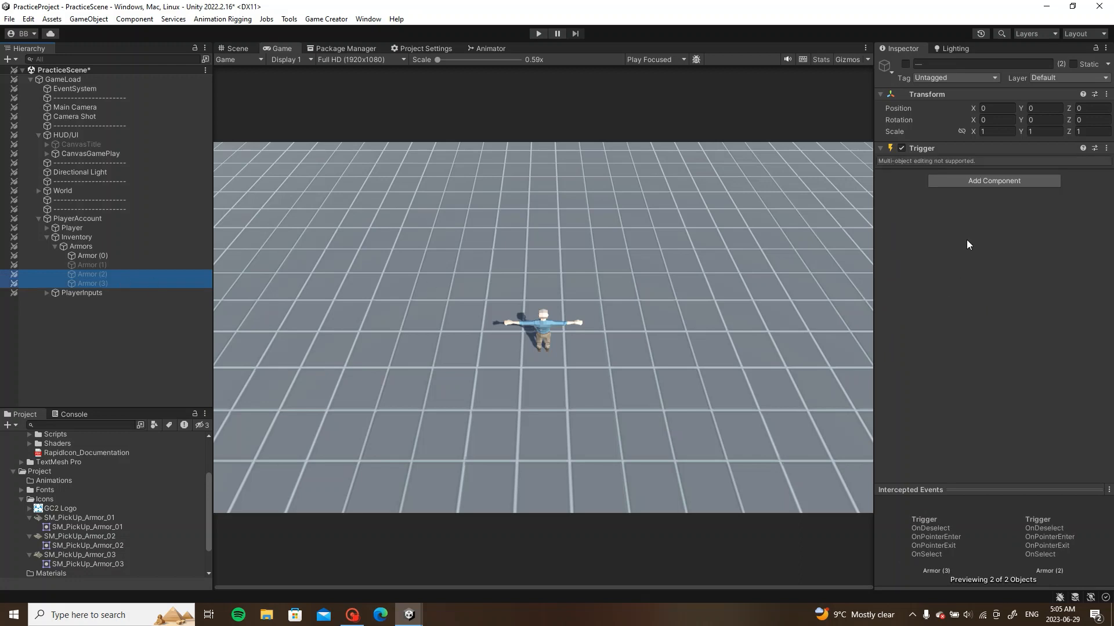
right_click(956, 149)
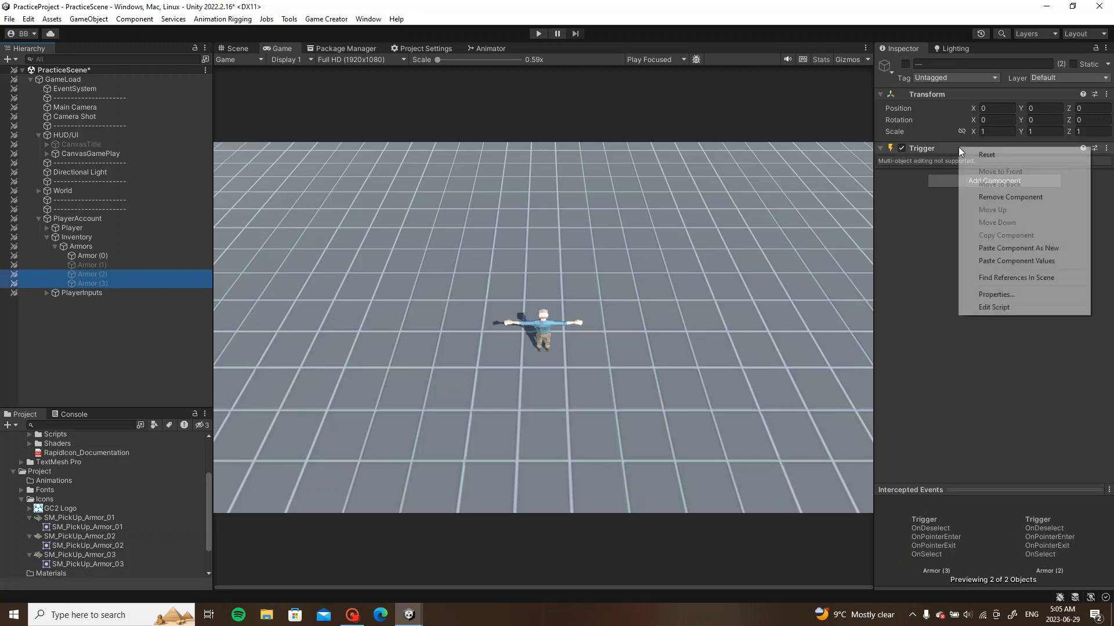
click(1014, 254)
Step: Set the On Disable instruction's game object on Armor (2) to EquippedArmor (2)
click(107, 274)
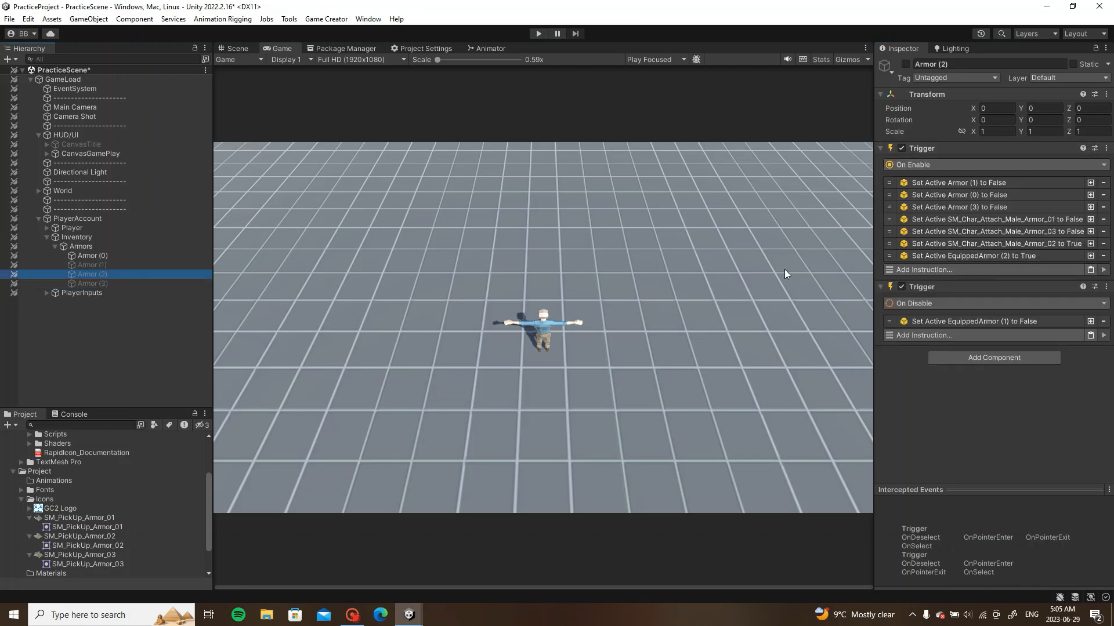
click(1007, 322)
click(1027, 350)
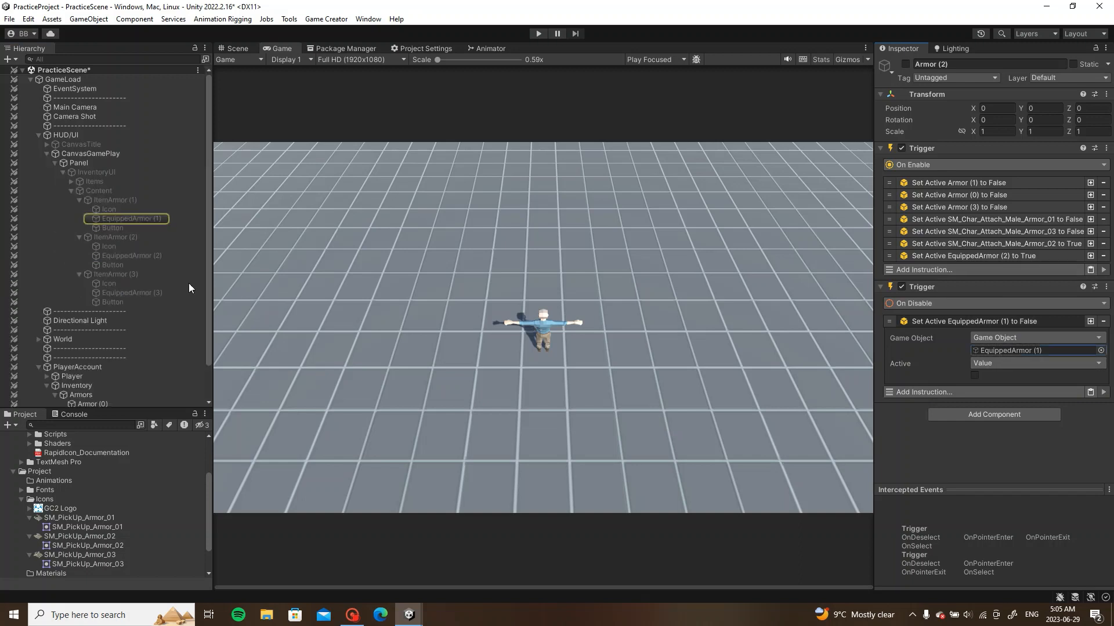
click(132, 257)
drag(133, 259, 1035, 351)
click(986, 321)
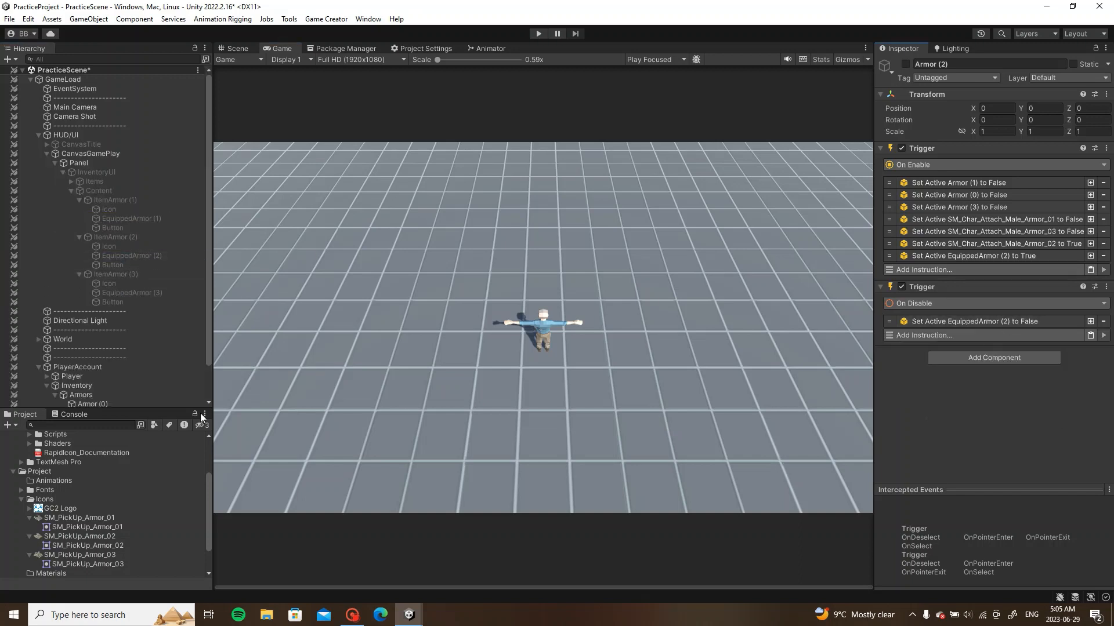
Step: Set the On Disable instruction's game object on Armor (3) to EquippedArmor (3)
scroll(144, 395, down, 2)
click(145, 394)
click(952, 322)
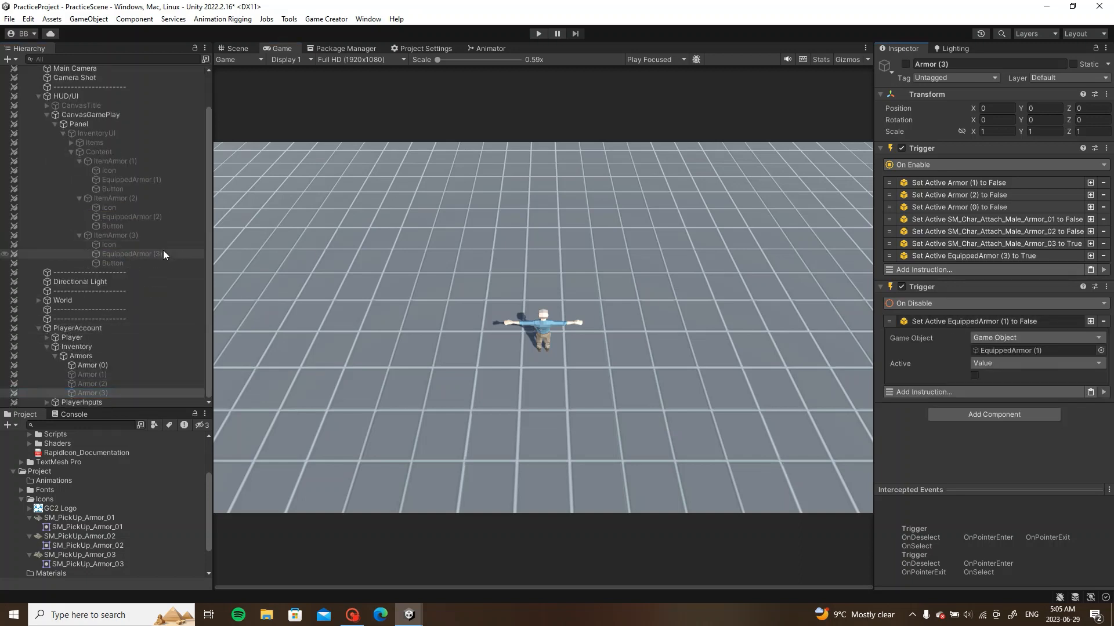
drag(163, 252, 1056, 353)
click(1009, 322)
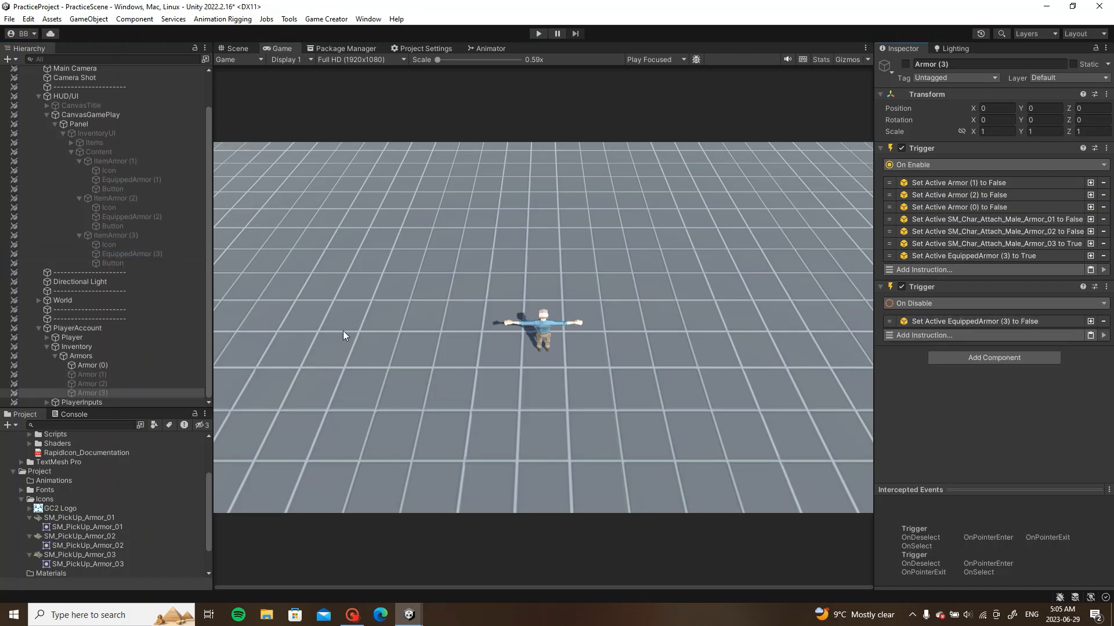
Step: Save the scene, collapse the InventoryUI, Armors, Inventory, CanvasGamePlay and PlayerAccount groups, and clear the selection
click(63, 133)
click(55, 265)
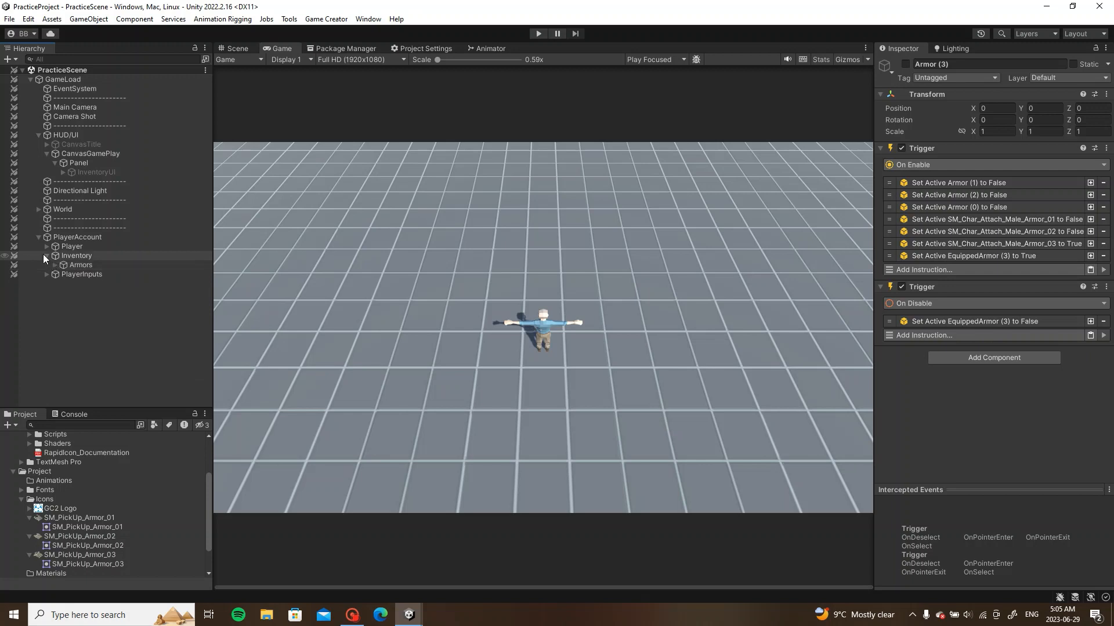
click(47, 256)
click(55, 163)
click(47, 153)
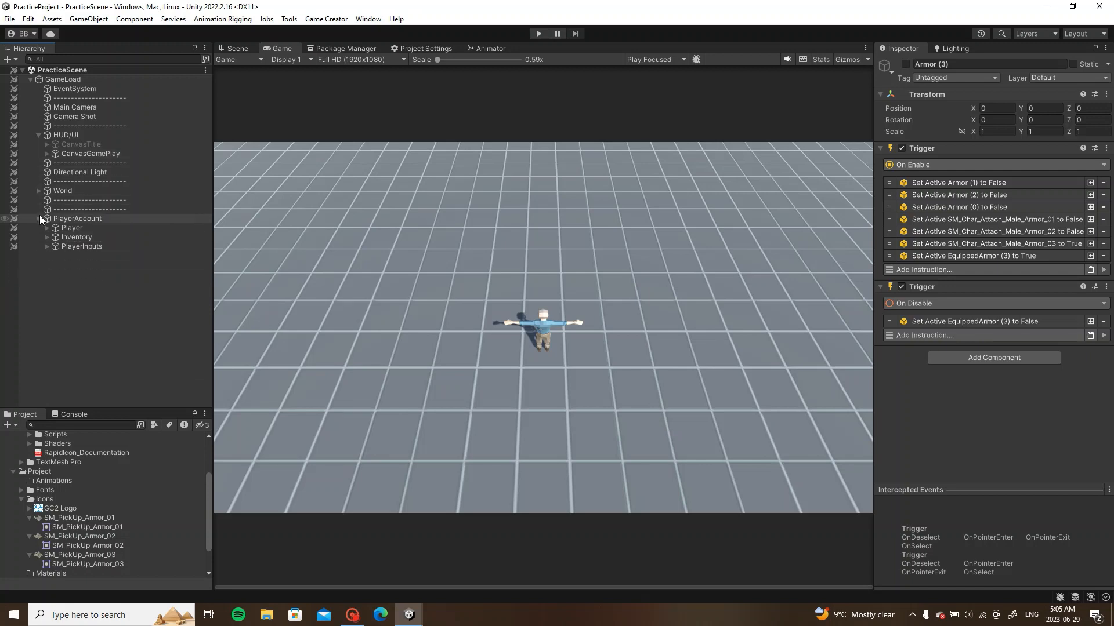
click(38, 218)
click(78, 304)
Step: Play the scene, switch between the first and second armor in the inventory while moving the player, and stop the test
click(538, 34)
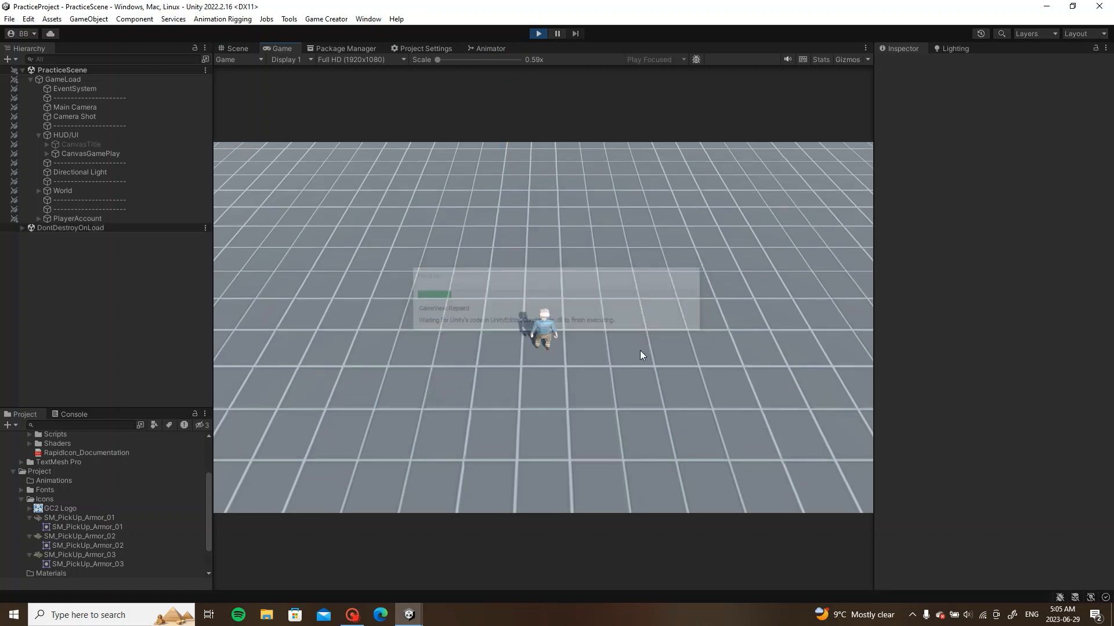
key(i)
click(640, 208)
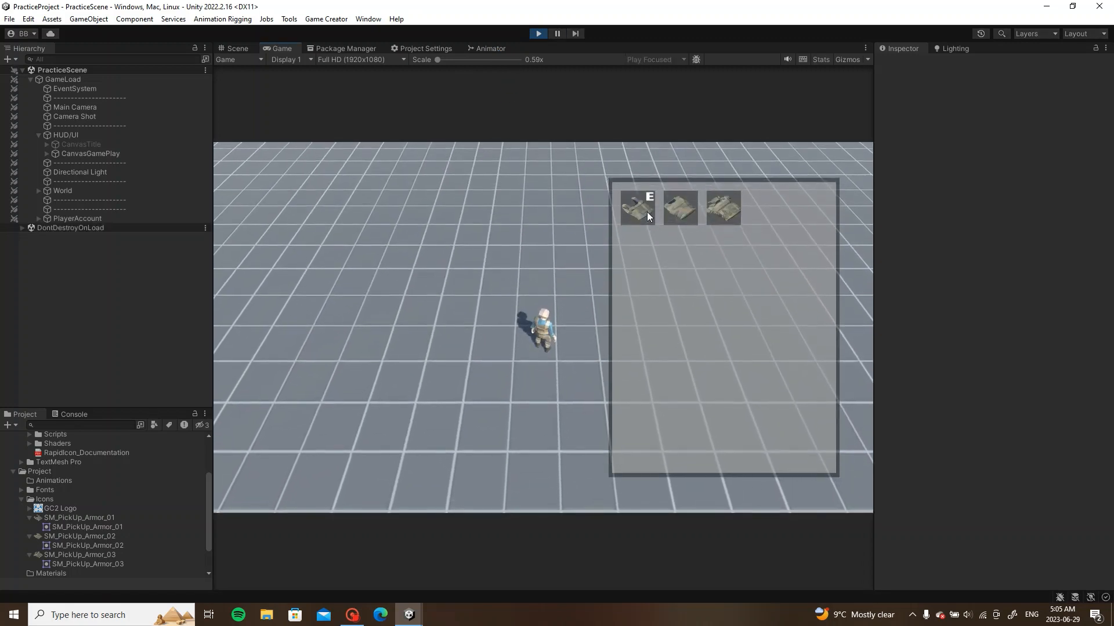
click(676, 209)
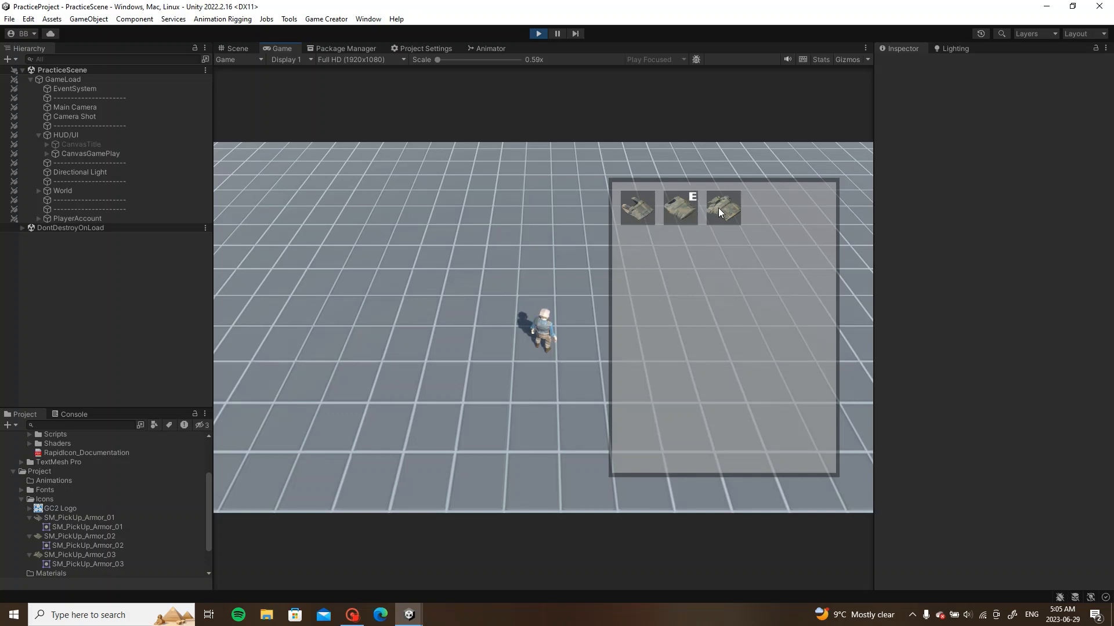
key(a)
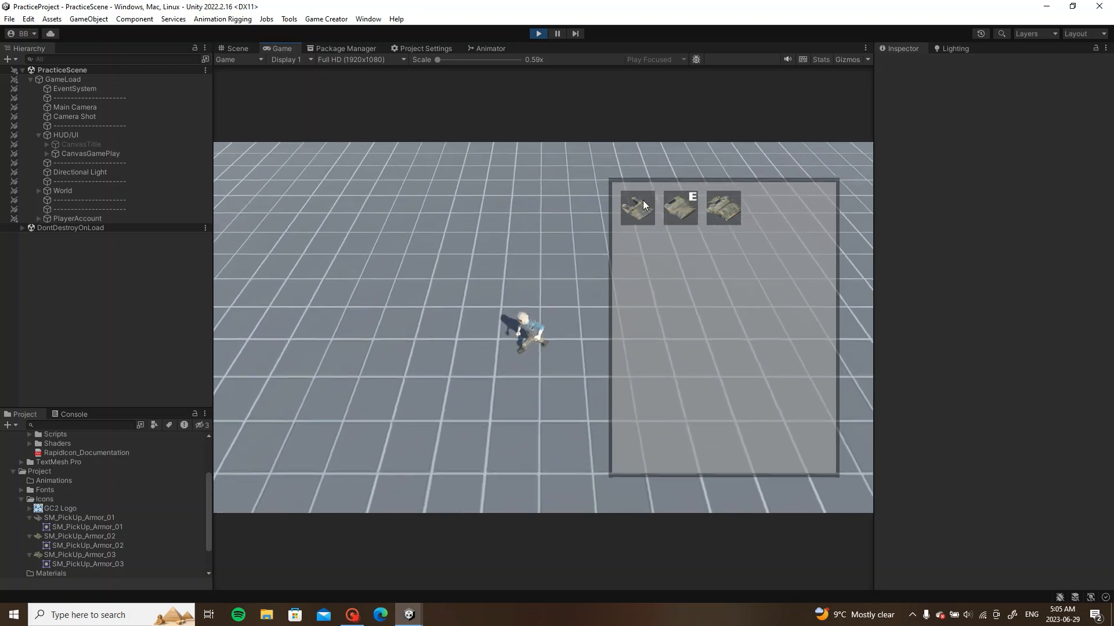
click(643, 204)
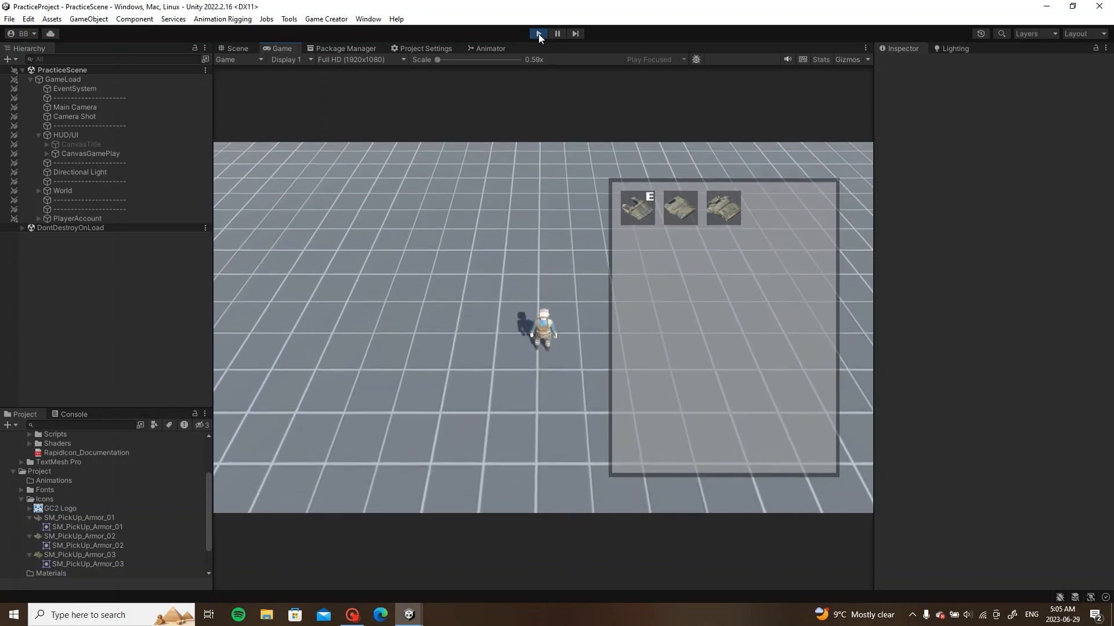
click(538, 34)
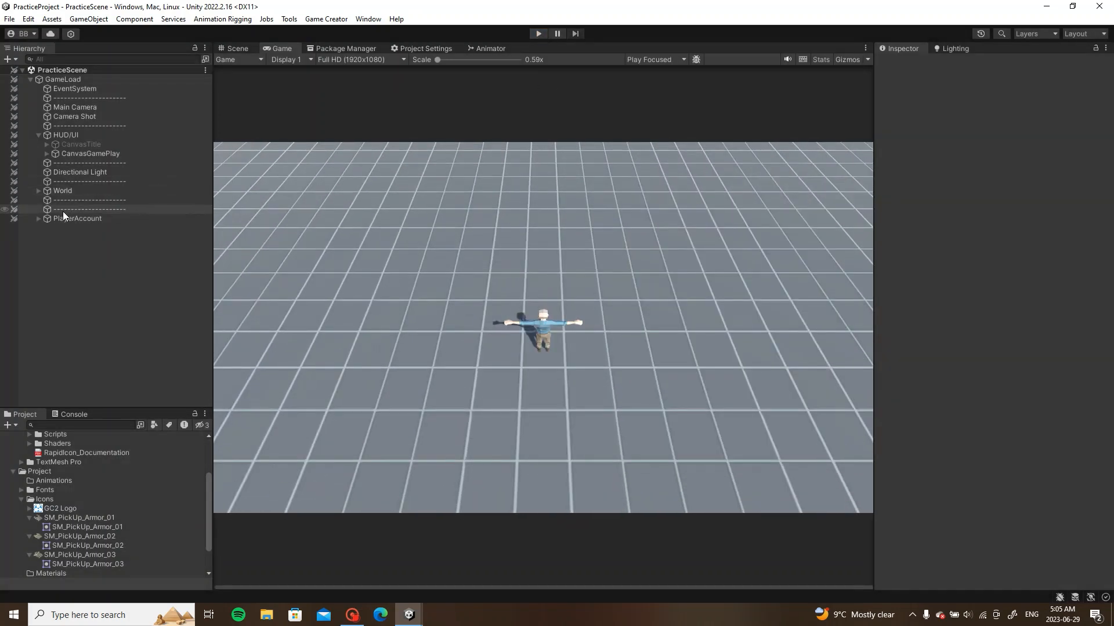
Step: Set the Start Percent of Armor 1, Armor 2 and Armor 3 to 0 in the Inventory object's Traits and save the scene
click(39, 219)
click(71, 238)
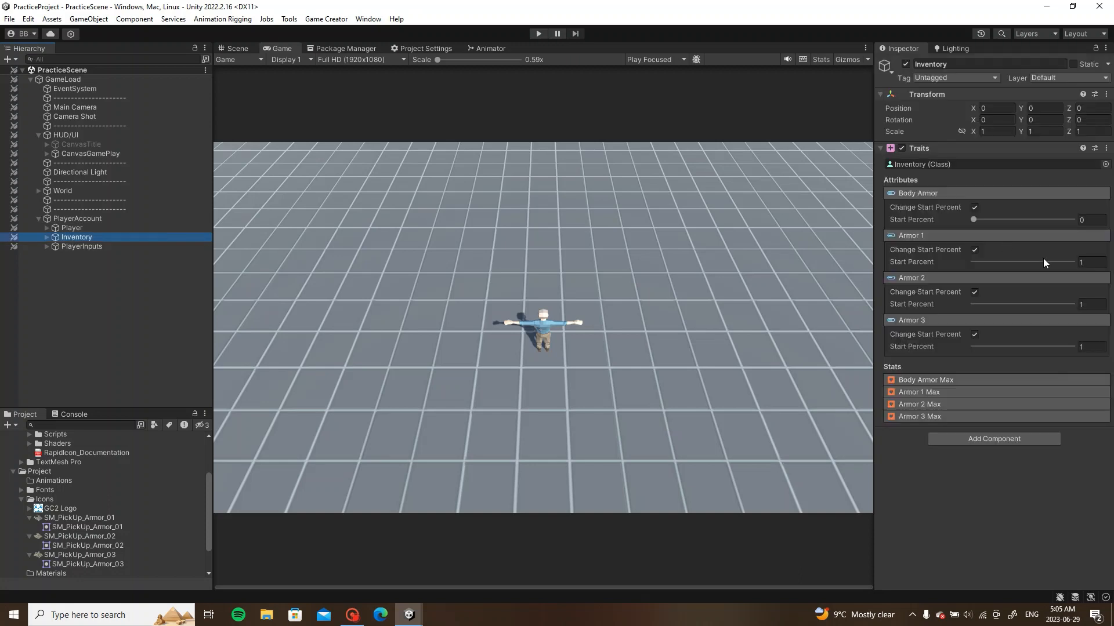
drag(1070, 262, 972, 262)
drag(1074, 304, 972, 304)
drag(998, 347, 859, 352)
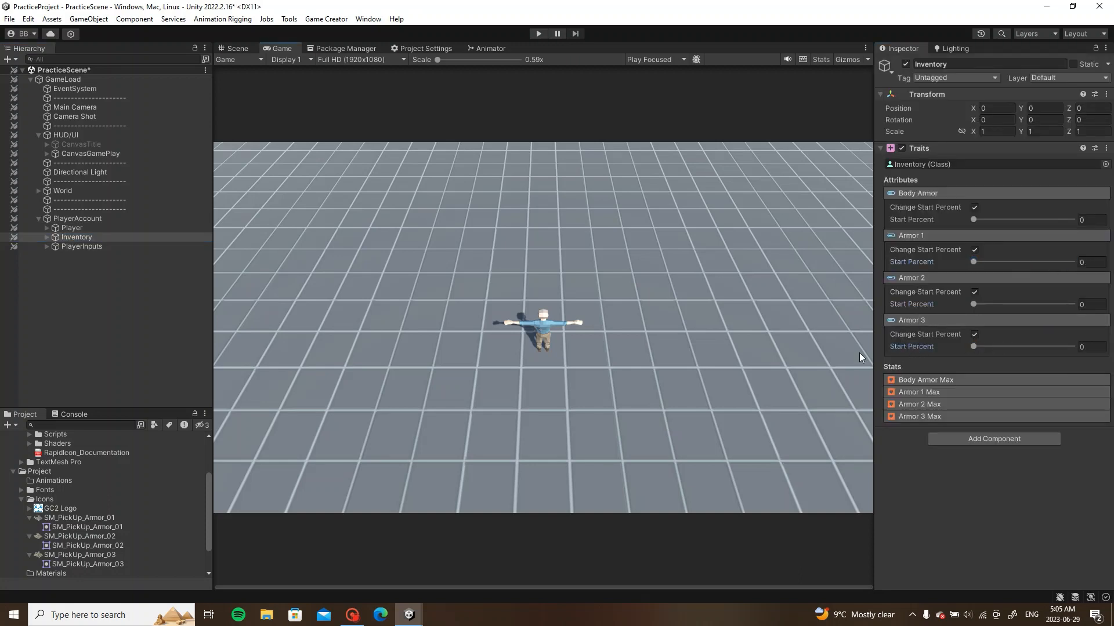
key(ctrl+s)
Step: Clear the selection and collapse the PlayerAccount and HUD/UI groups in the hierarchy
click(65, 264)
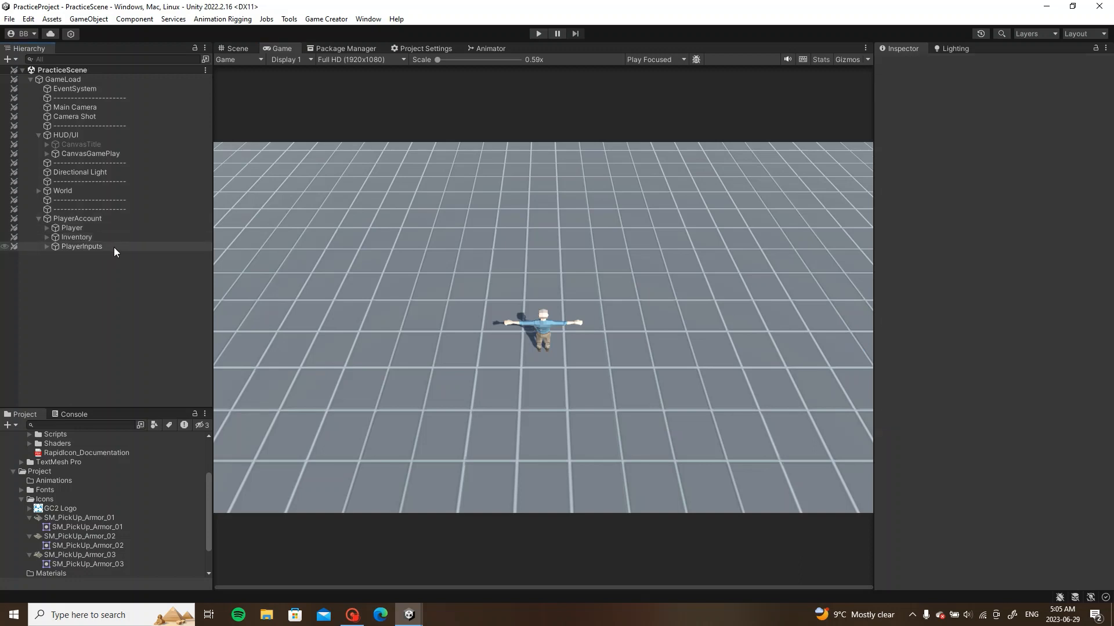
click(38, 220)
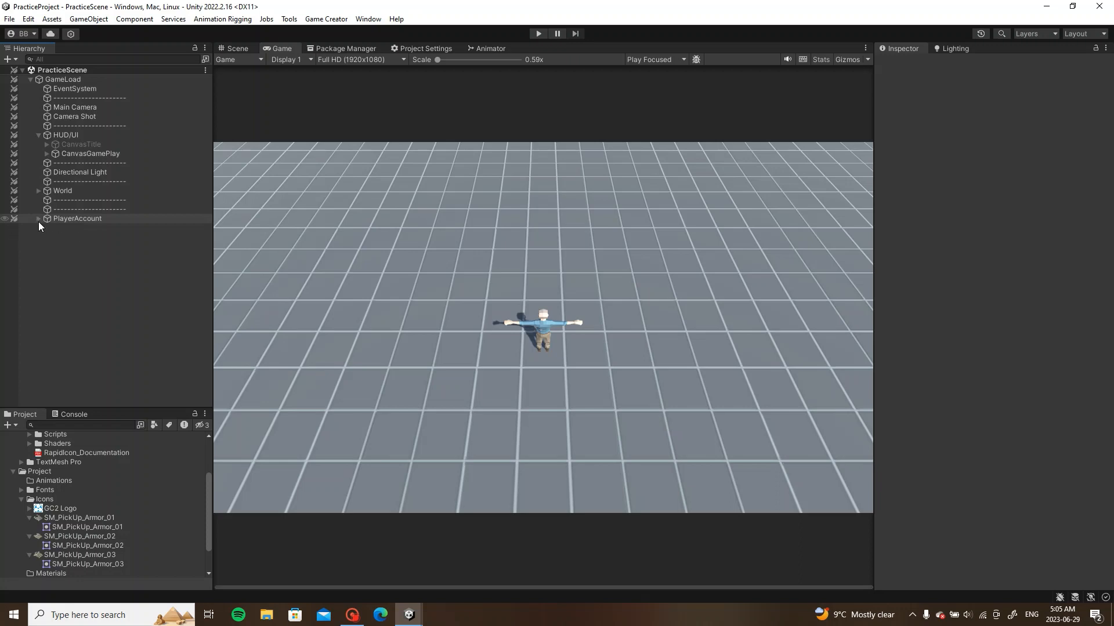
click(38, 135)
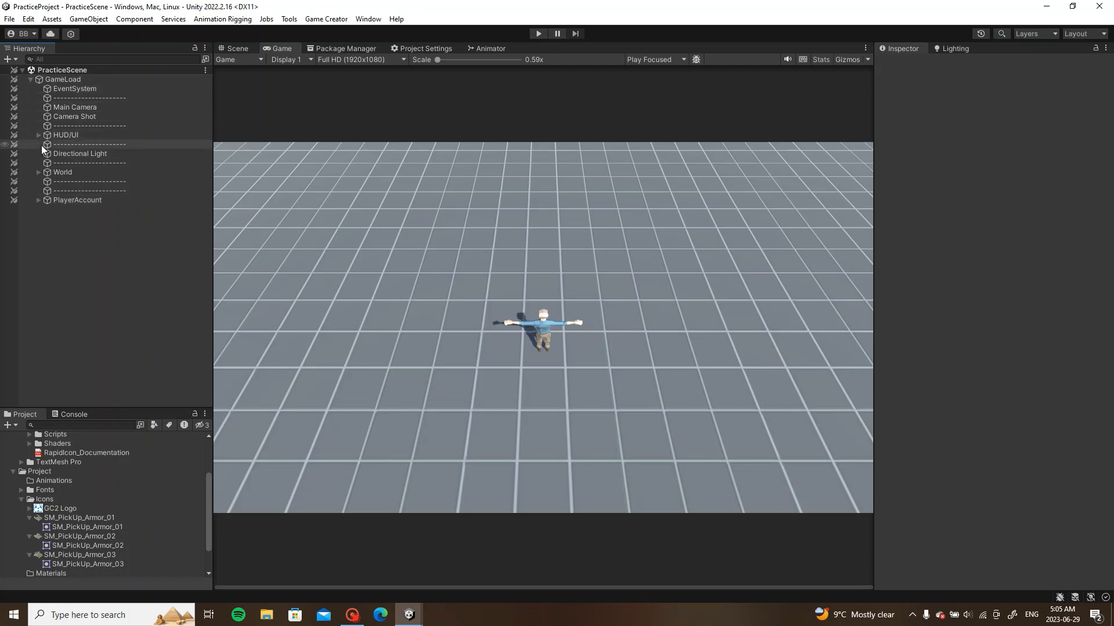
Step: Create an empty object named Loot under GameLoad
right_click(72, 80)
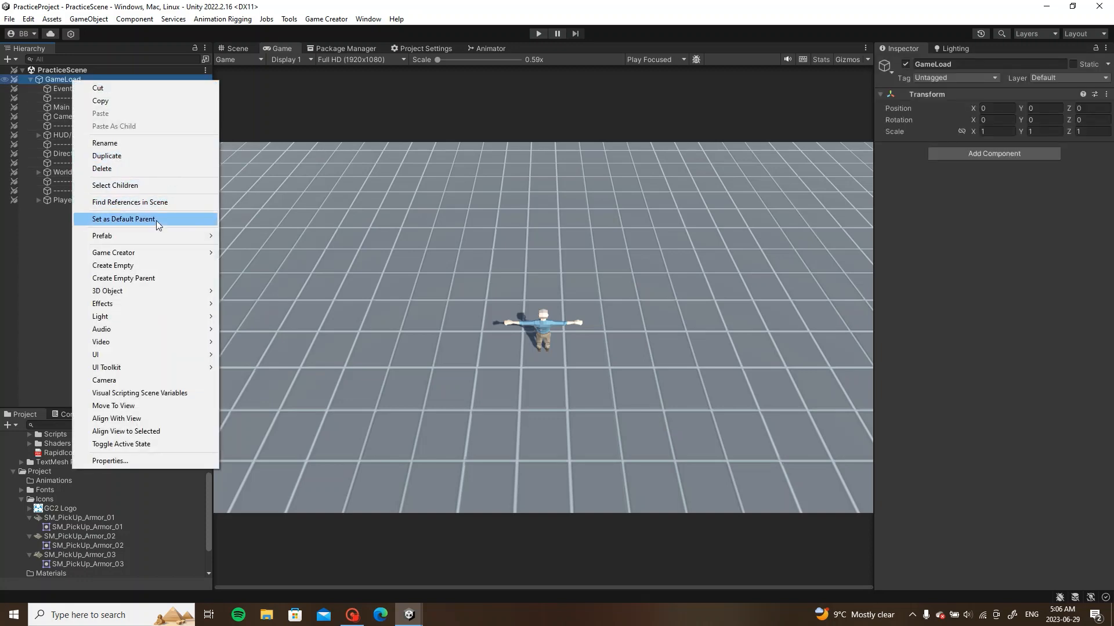
click(150, 264)
text(Loot)
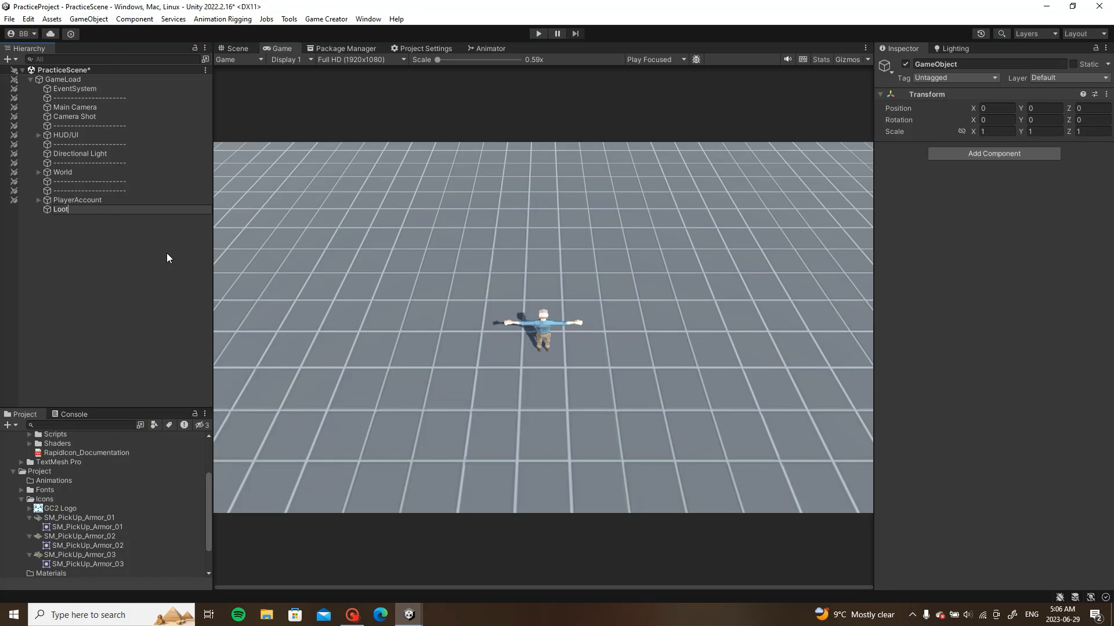
key(Return)
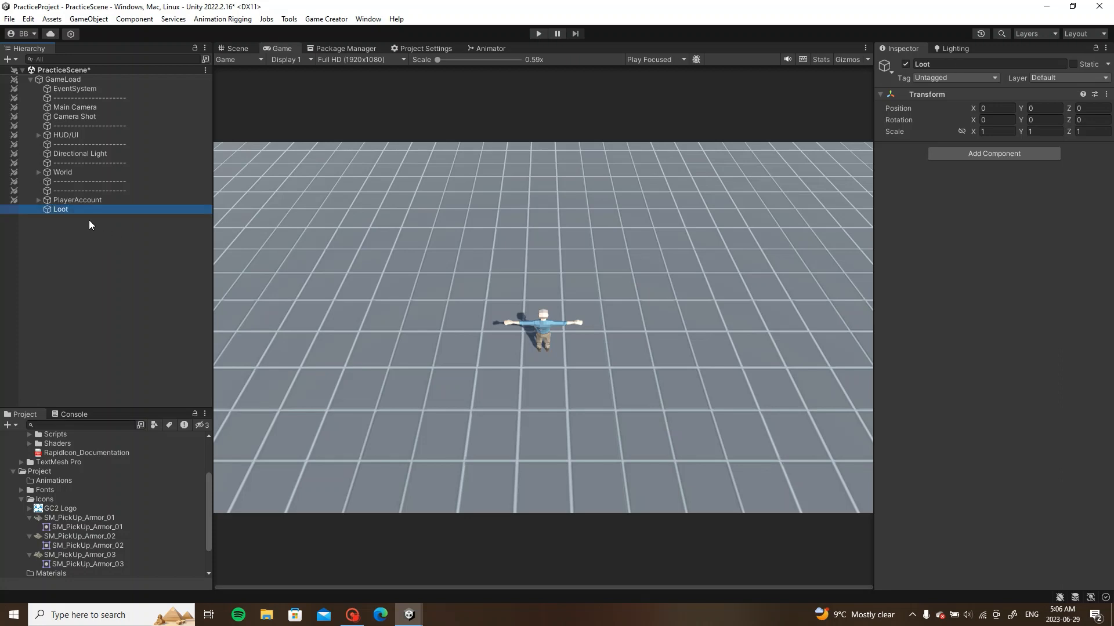
Step: Duplicate Loot, nest the copy inside the original and rename it LootArmor (1)
key(ctrl+d)
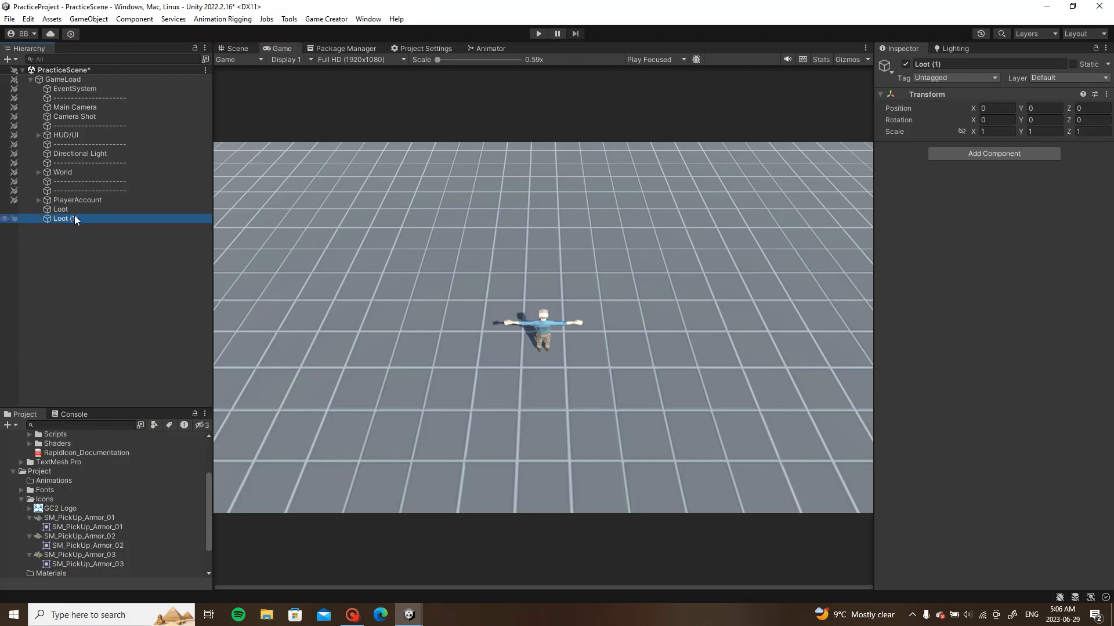
drag(75, 216, 78, 210)
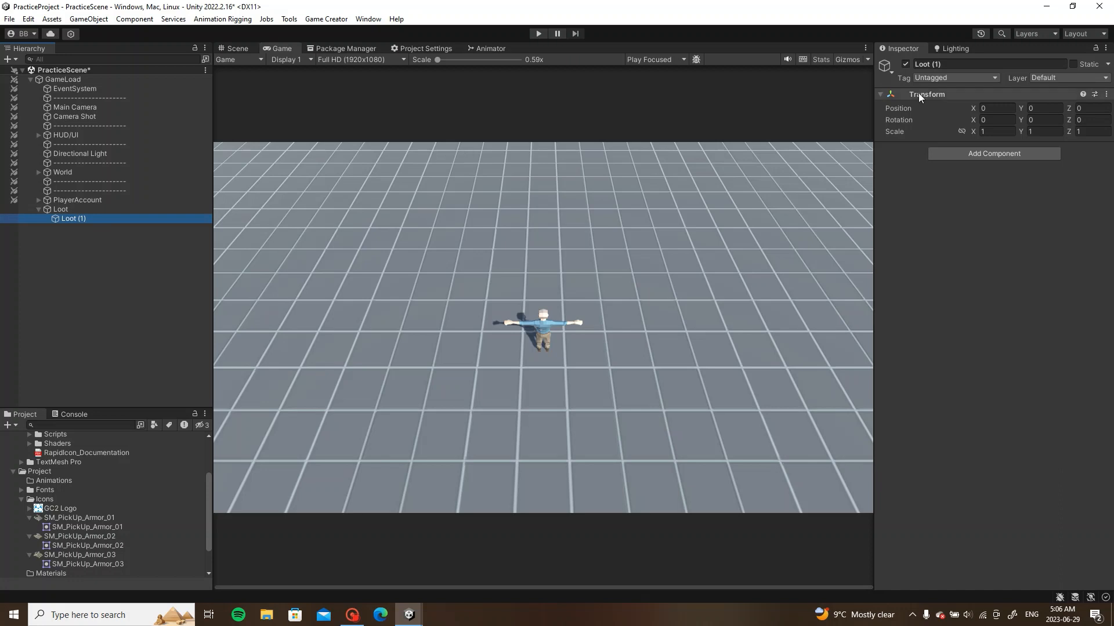
click(929, 67)
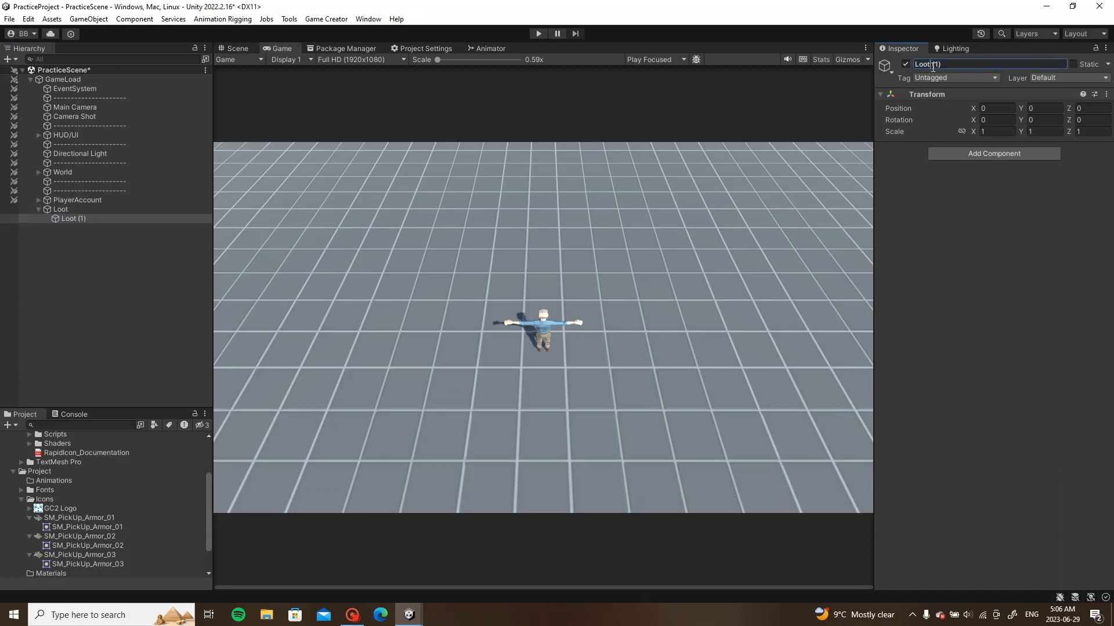
text(Armor)
Step: Move LootArmor (1) away from the player in the Scene view to about Z 4.73
click(238, 49)
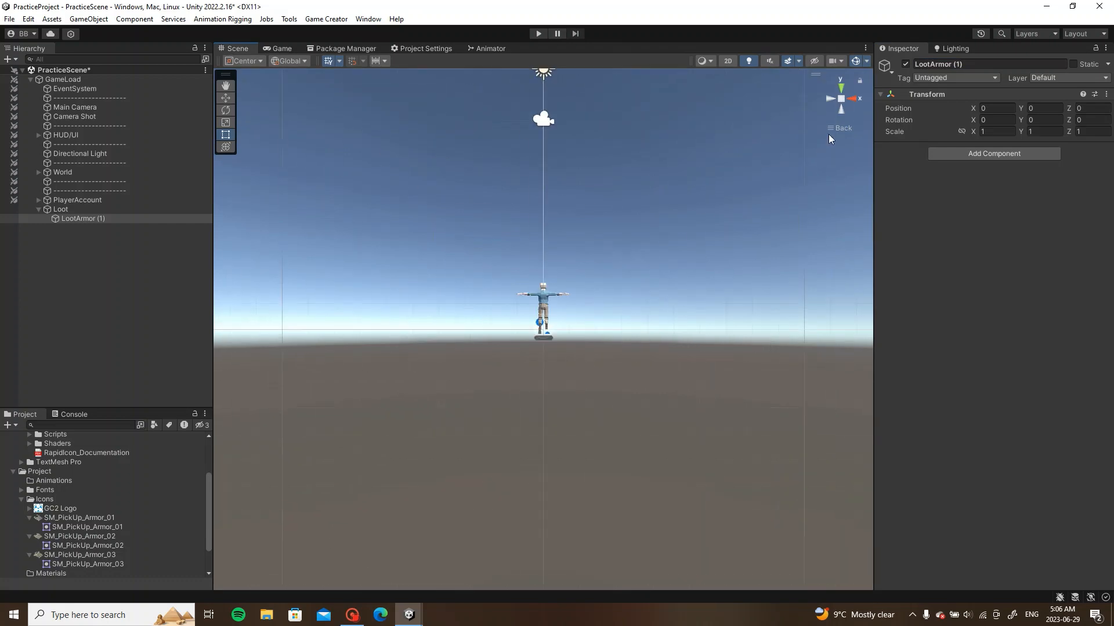
alt+drag(669, 191, 447, 203)
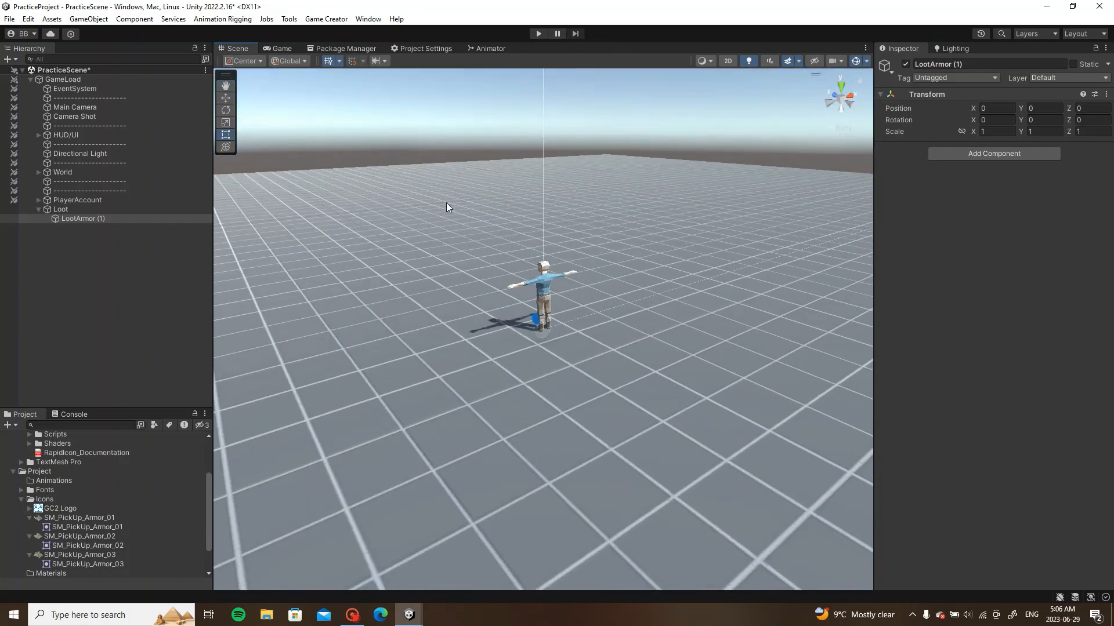
alt+drag(565, 278, 21, 478)
key(w)
Step: Open the Props prefab folder of the PolygonBattleRoyale asset pack in the project assets
click(13, 472)
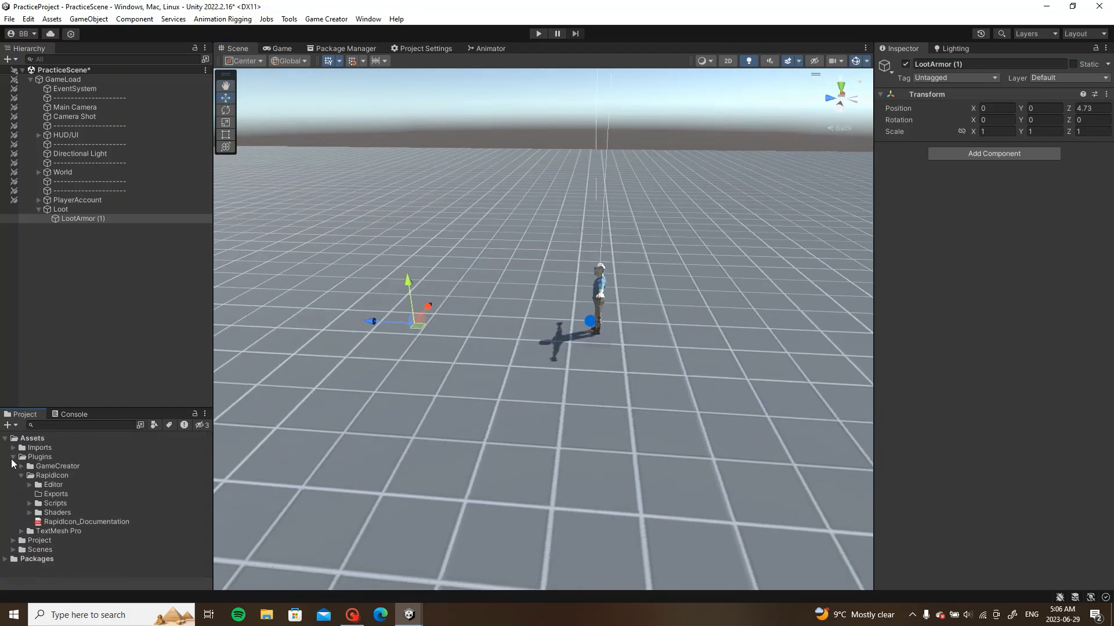
click(14, 457)
click(13, 448)
click(21, 466)
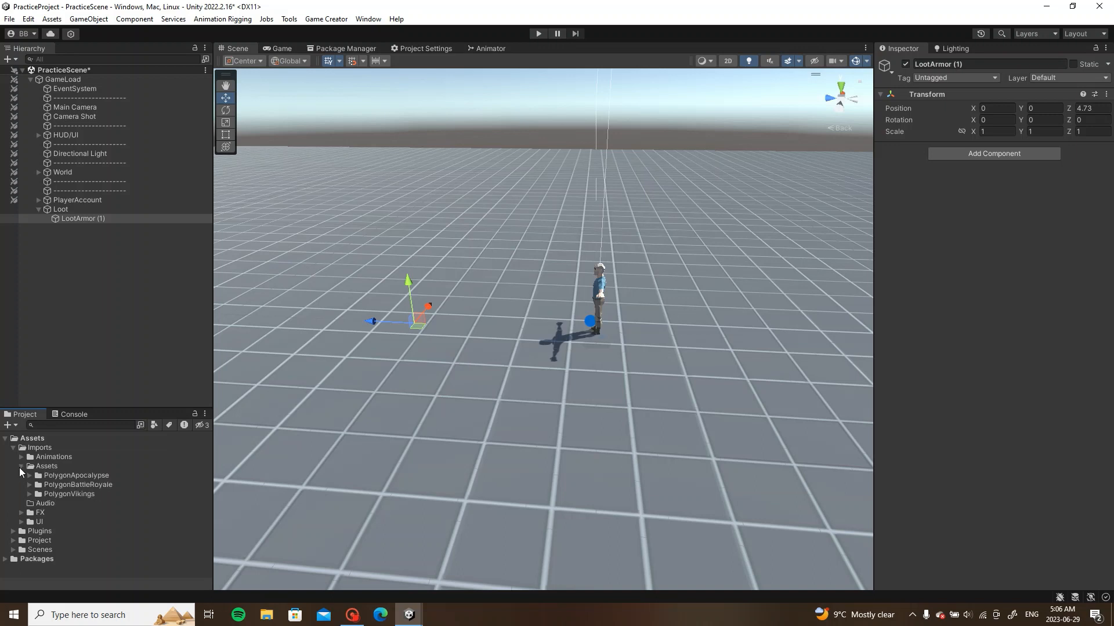
click(30, 485)
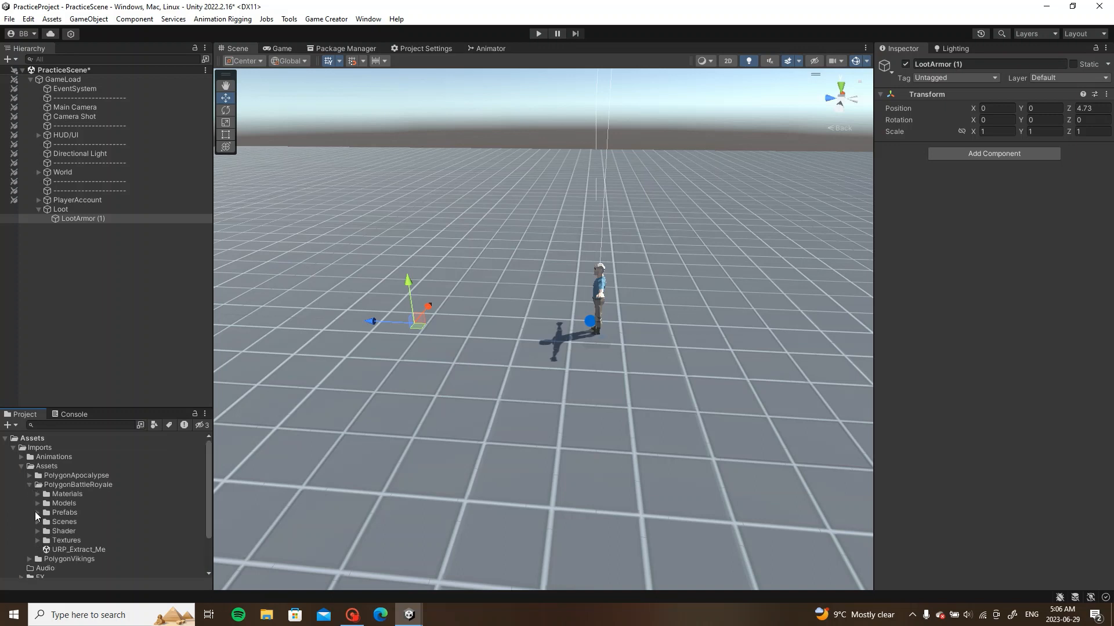
scroll(81, 513, down, 5)
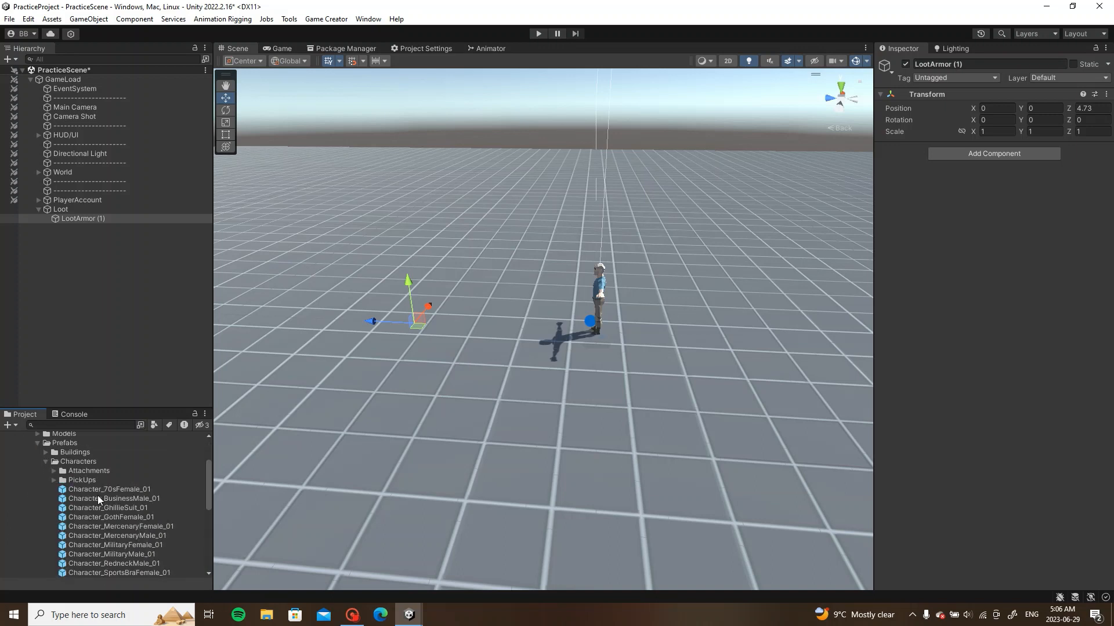
scroll(58, 485, up, 3)
click(45, 496)
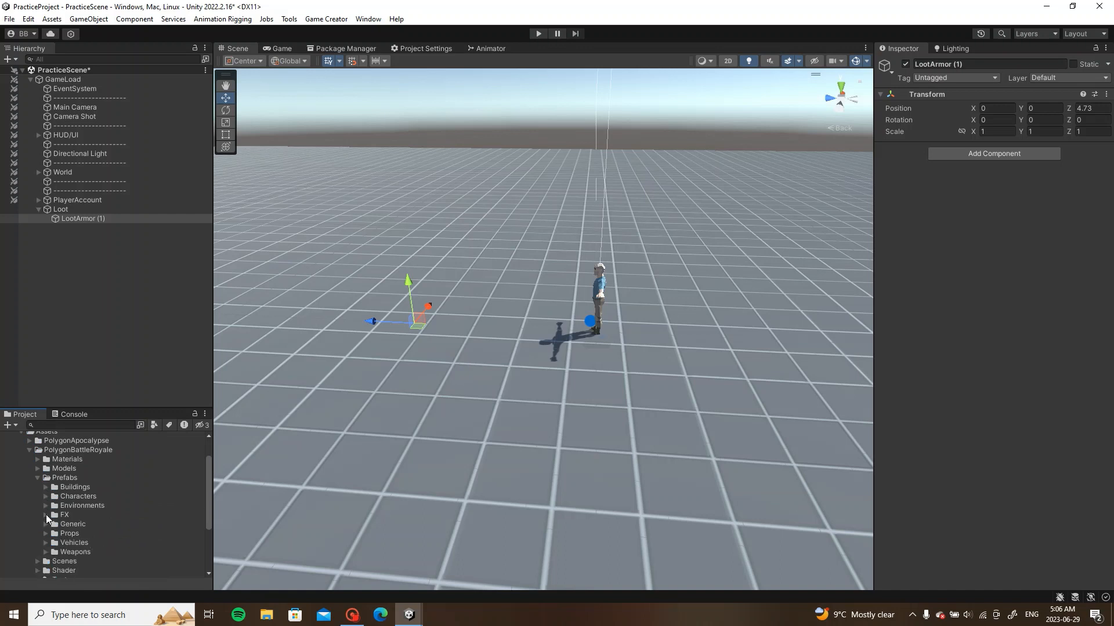
click(45, 533)
scroll(101, 517, down, 6)
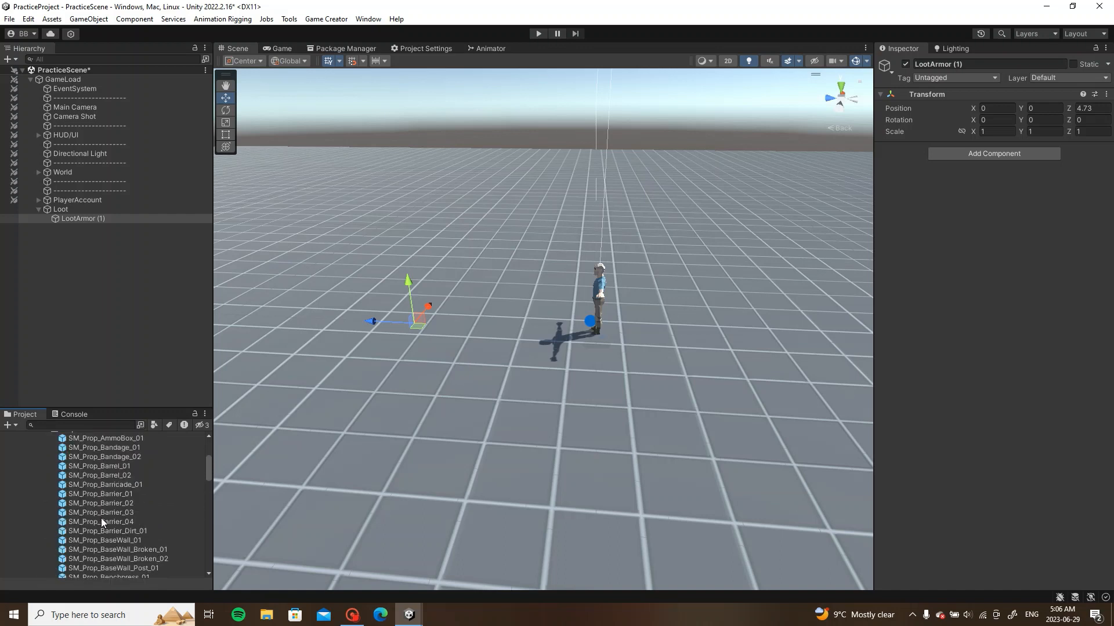
Step: Preview the PolygonBattleRoyale prop prefabs from SM_Prop_AmmoBox_01 onward to find a suitable loot crate
click(129, 440)
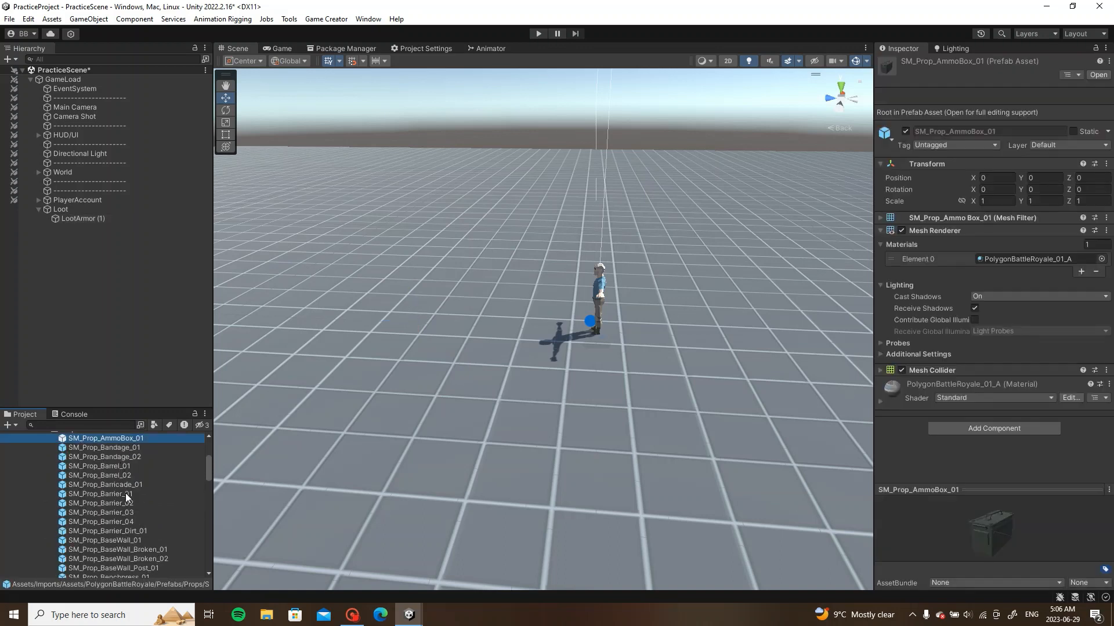
key(Down)
key(Down)
key(Down)
key(Down)
key(Down)
key(Down)
key(Down)
key(Down)
key(Down)
key(Down)
key(Down)
key(Down)
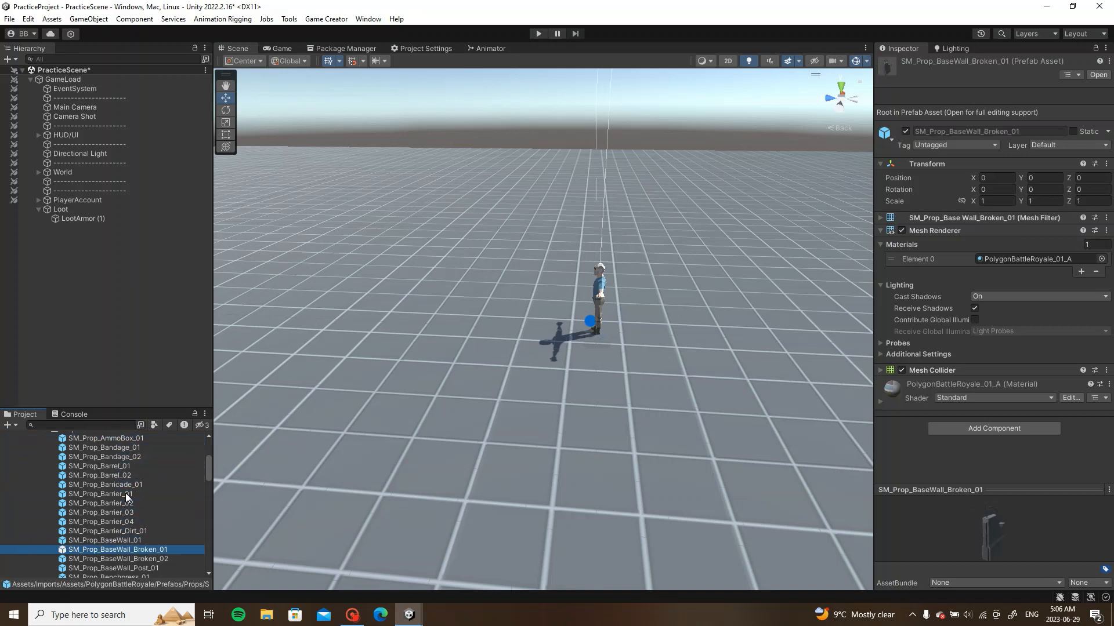
key(Down)
key(Down)
key(Down)
key(Down)
key(Down)
key(Down)
key(Down)
key(Down)
key(Down)
key(Down)
key(Down)
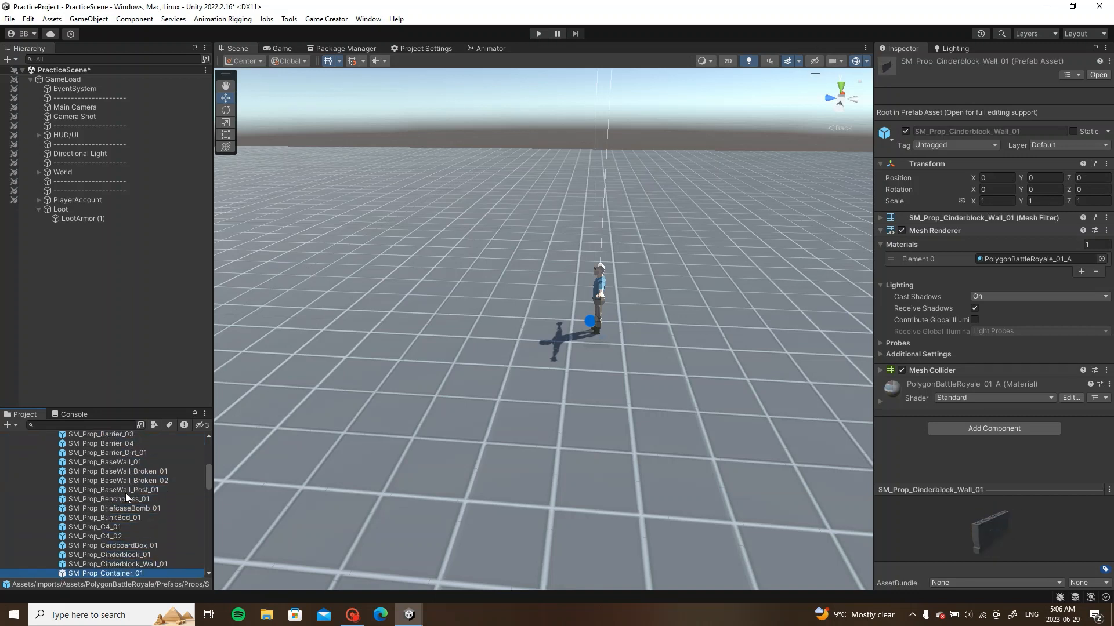
key(Down)
key(Down)
key(Down)
key(Down)
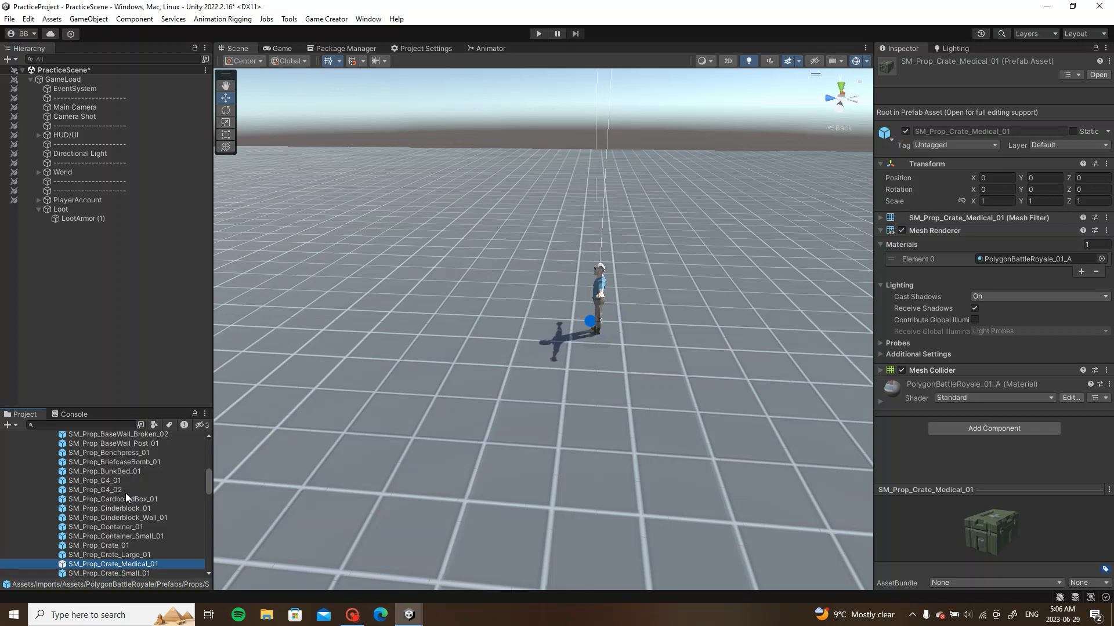
key(Up)
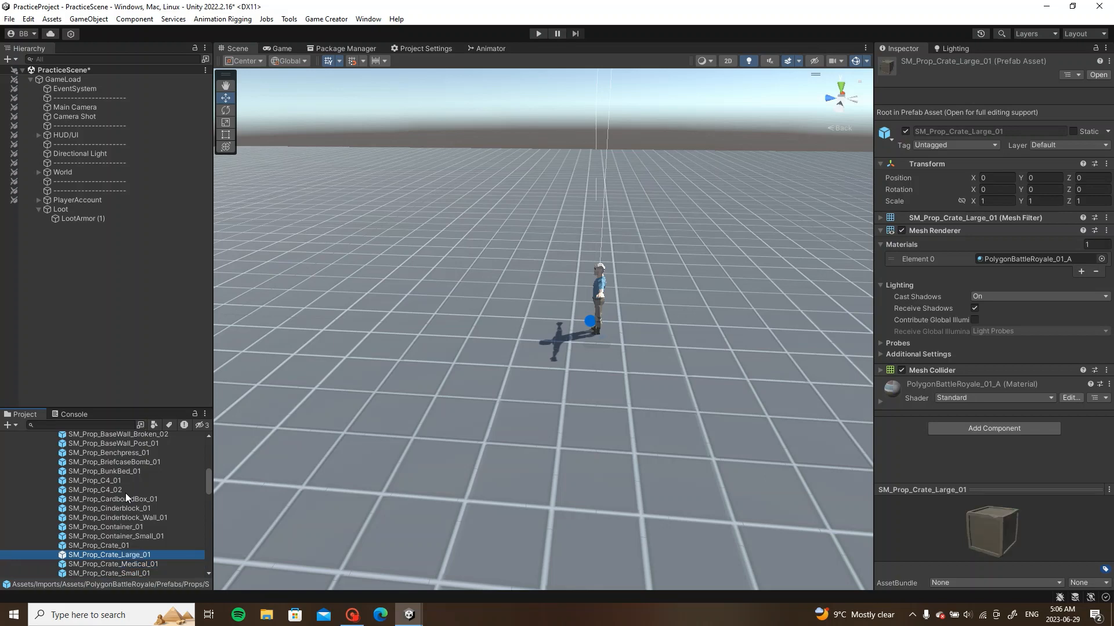
key(End)
scroll(126, 495, up, 15)
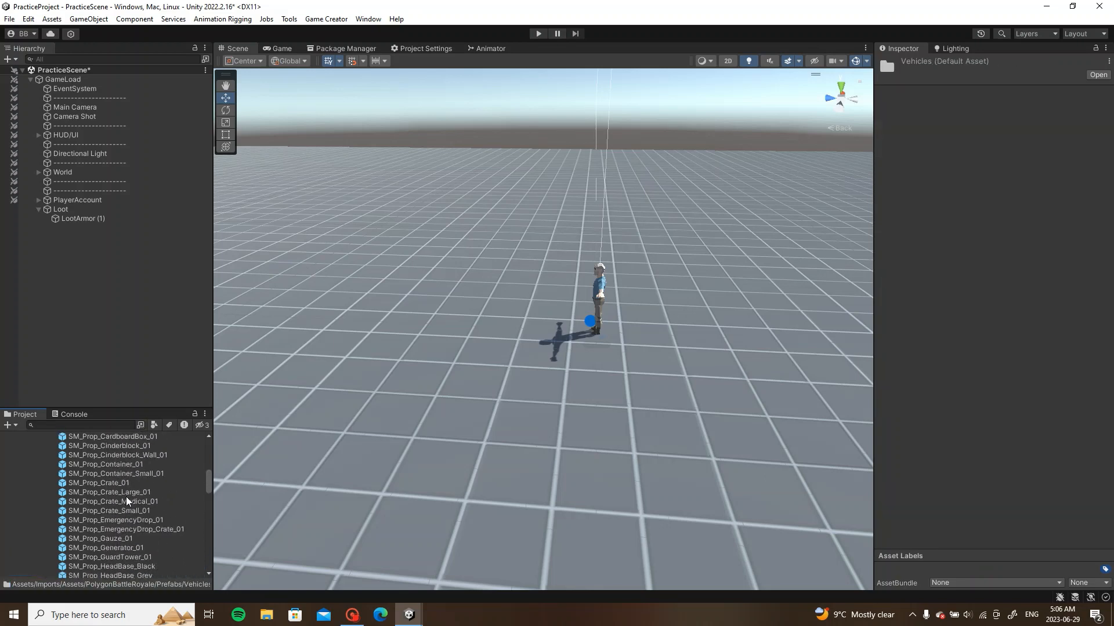
scroll(127, 532, down, 3)
Step: Place the SM_Prop_Crate_Small_01 prefab in the scene as a child of LootArmor (1)
click(127, 532)
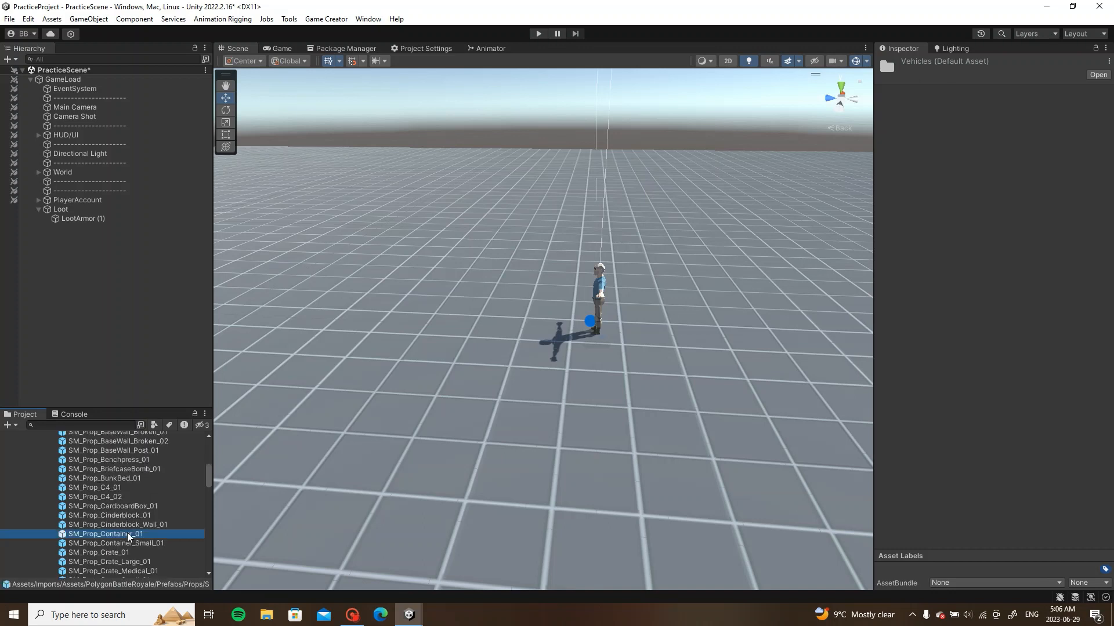
key(Down)
key(Down)
key(Down)
key(Down)
key(Down)
key(Down)
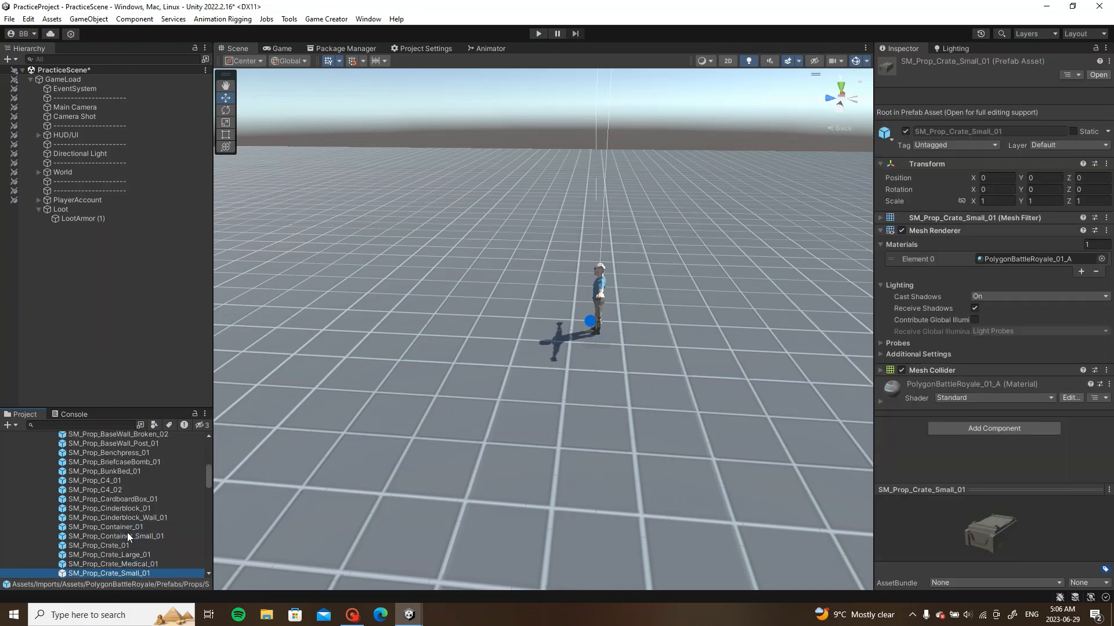
key(Up)
drag(125, 565, 82, 217)
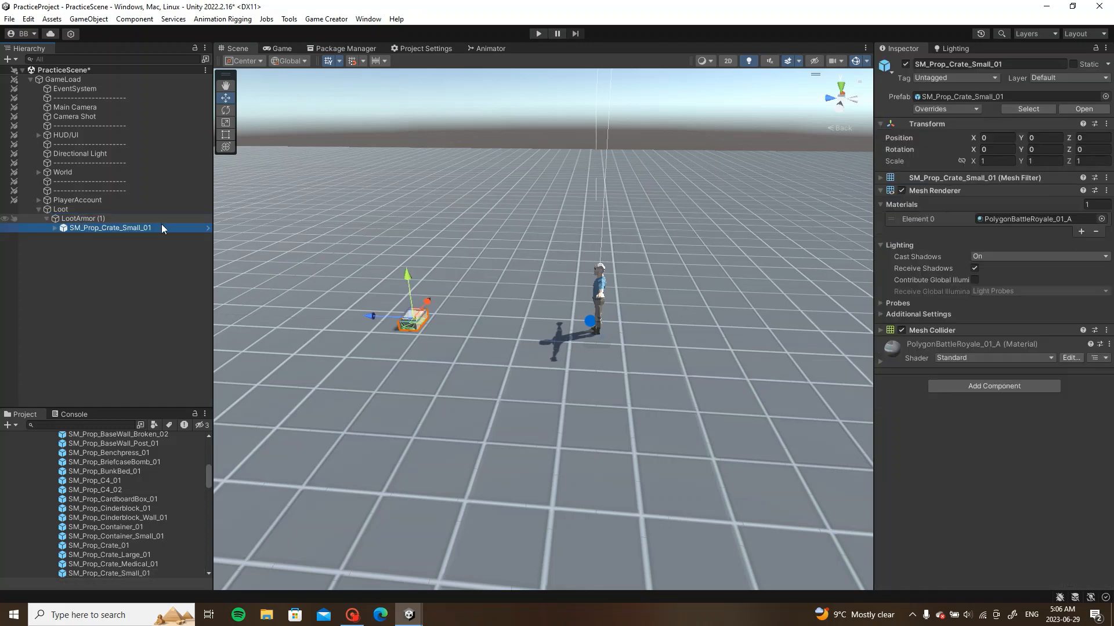
Step: Replace the small crate's Mesh Collider with a Box Collider
scroll(411, 321, up, 5)
alt+drag(563, 326, 814, 307)
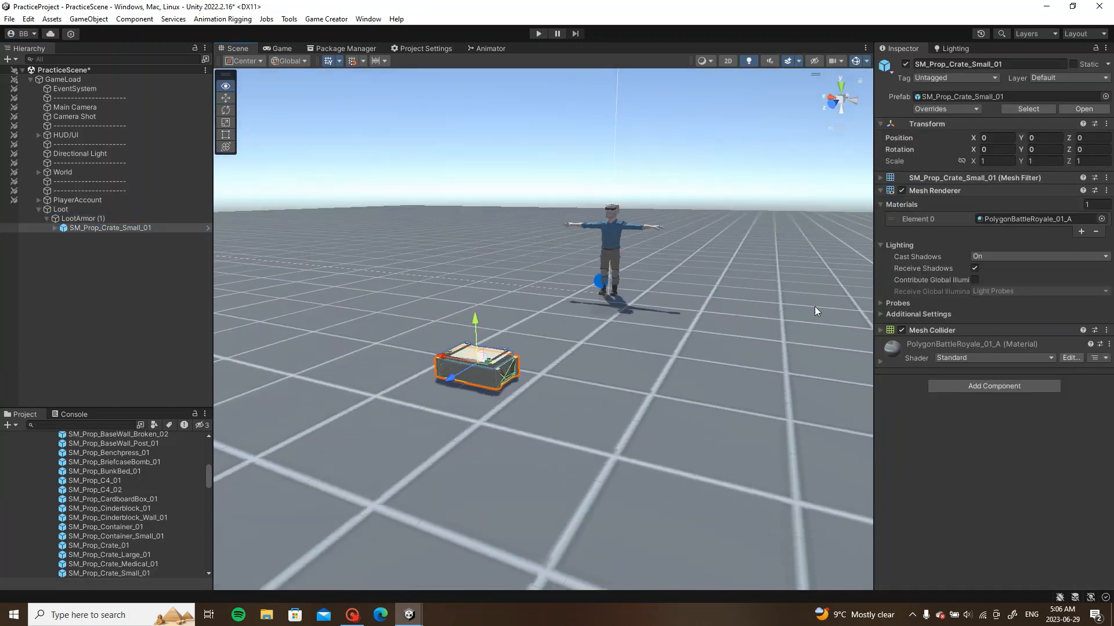
scroll(815, 308, up, 3)
right_click(961, 326)
click(1013, 376)
click(992, 386)
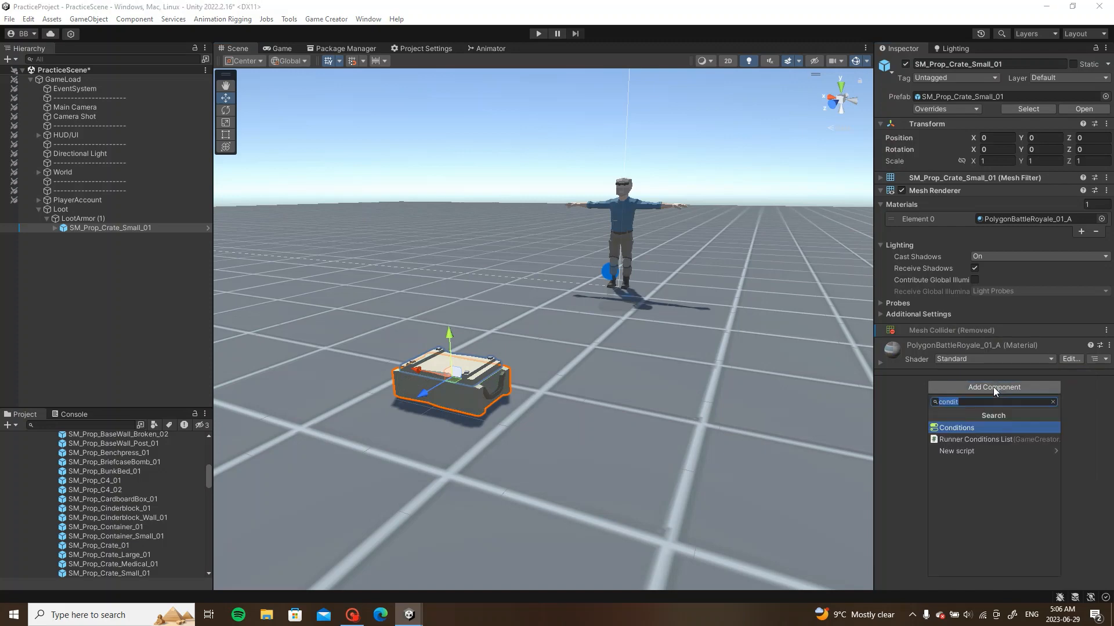
text(box)
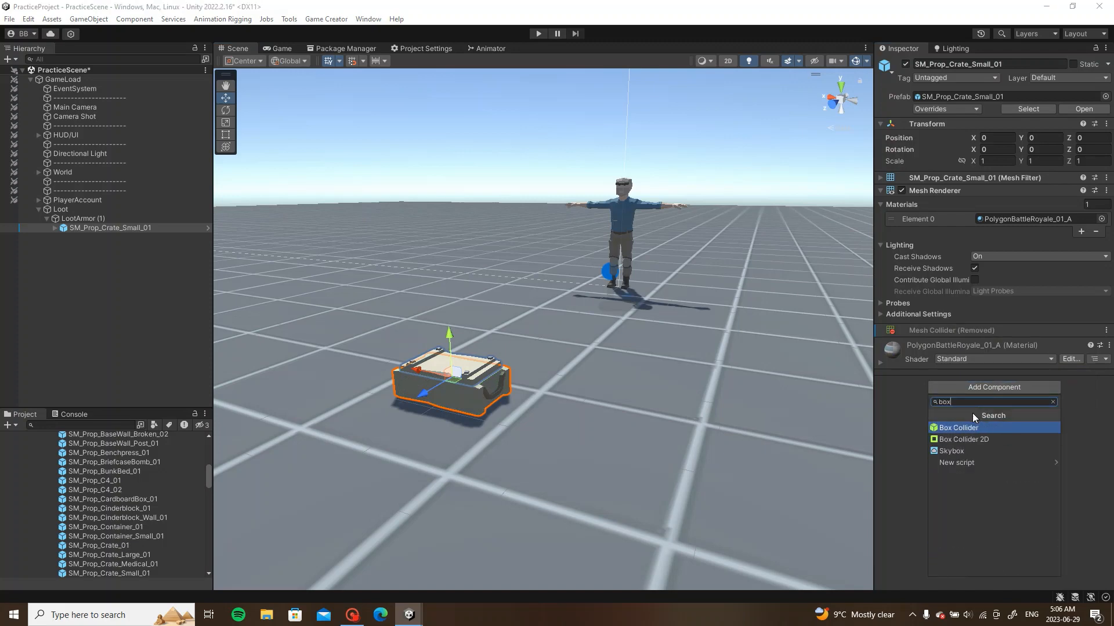
click(972, 428)
Step: Completely unpack the SM_Prop_Crate_Small_01 prefab instance in the hierarchy
alt+drag(540, 373, 606, 382)
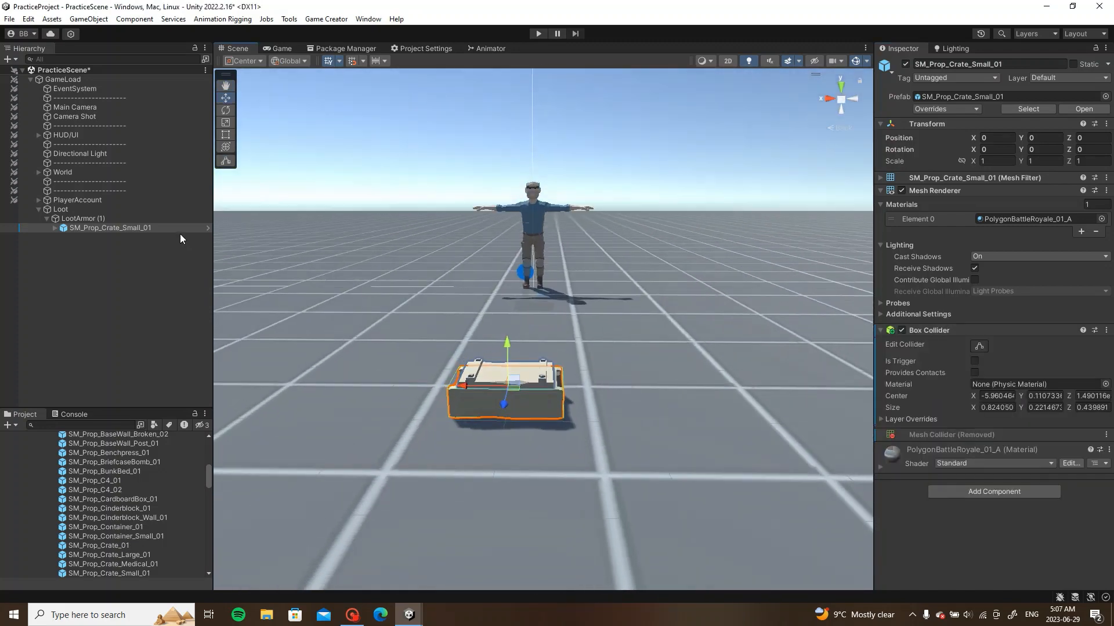
right_click(152, 228)
mouse_move(214, 355)
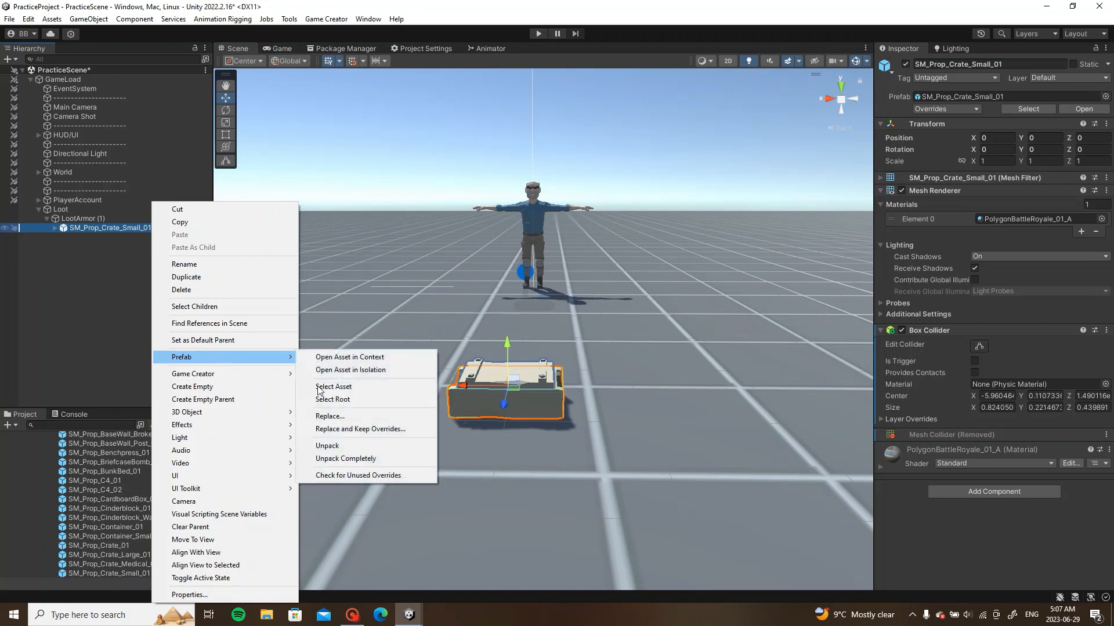
click(356, 459)
Step: Set the small crate's scale to X 2, Y 3 and Z 2
click(1004, 132)
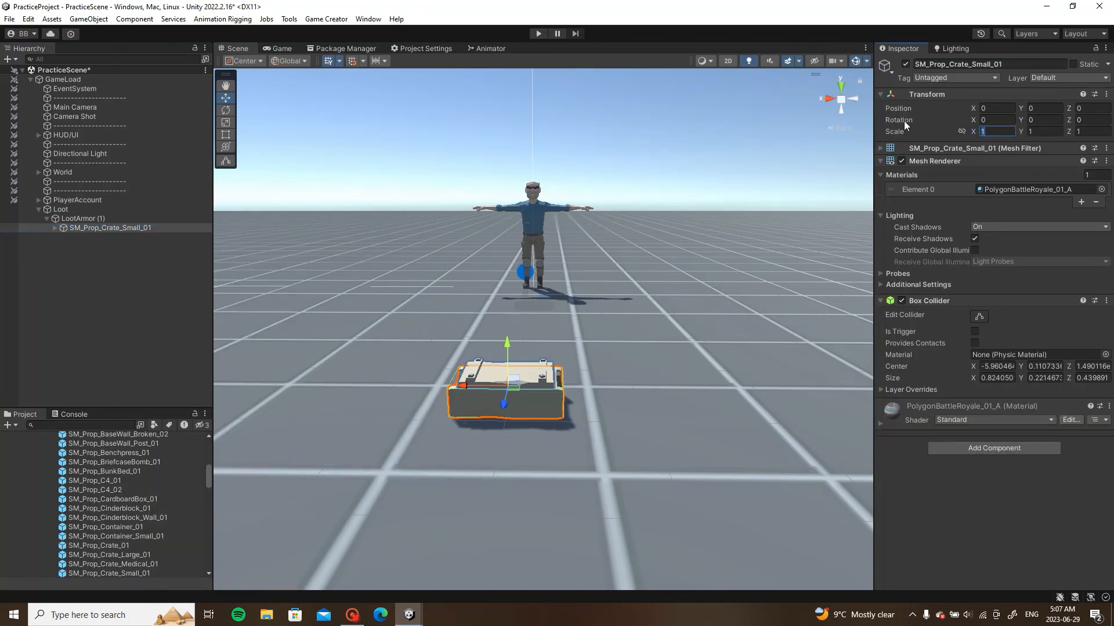
text(2)
click(1087, 134)
text(2)
click(1019, 130)
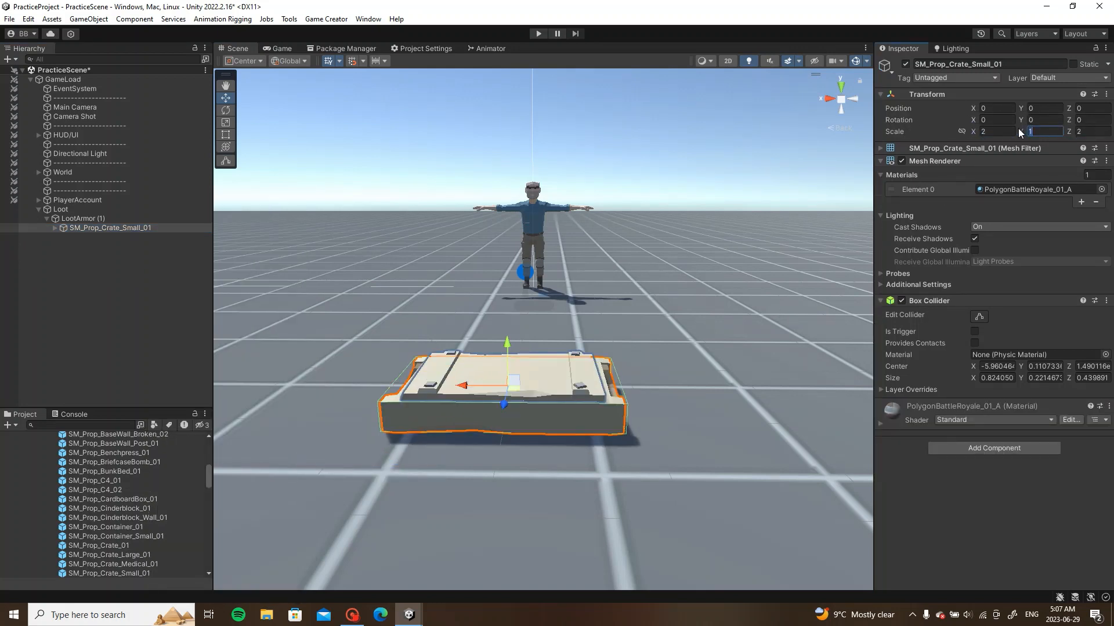
text(3)
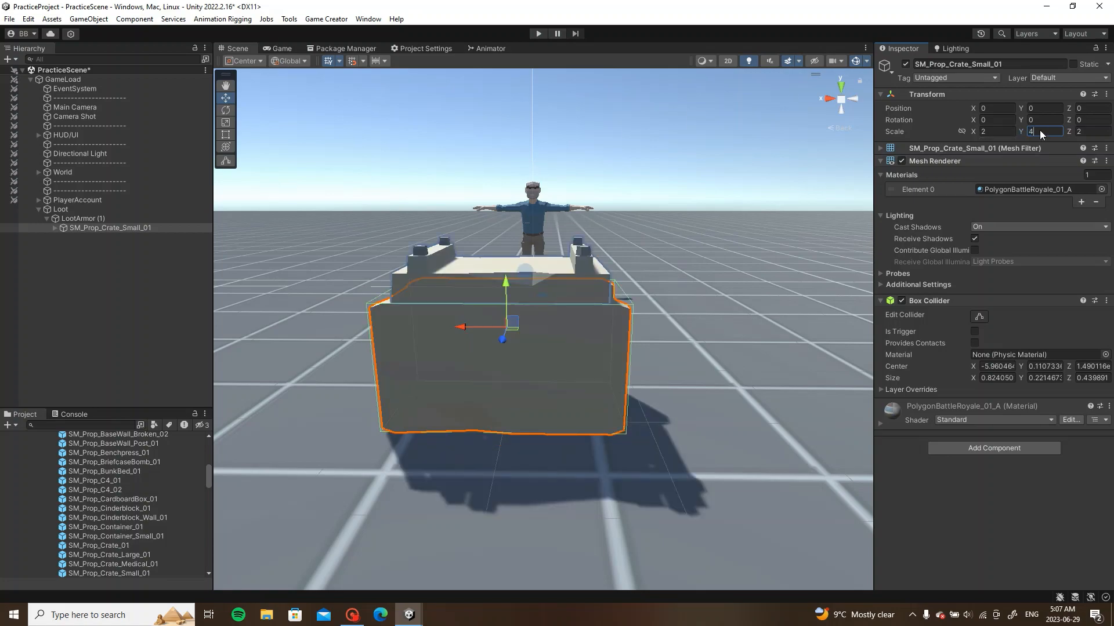
scroll(580, 252, down, 5)
alt+drag(667, 232, 635, 313)
scroll(635, 314, up, 2)
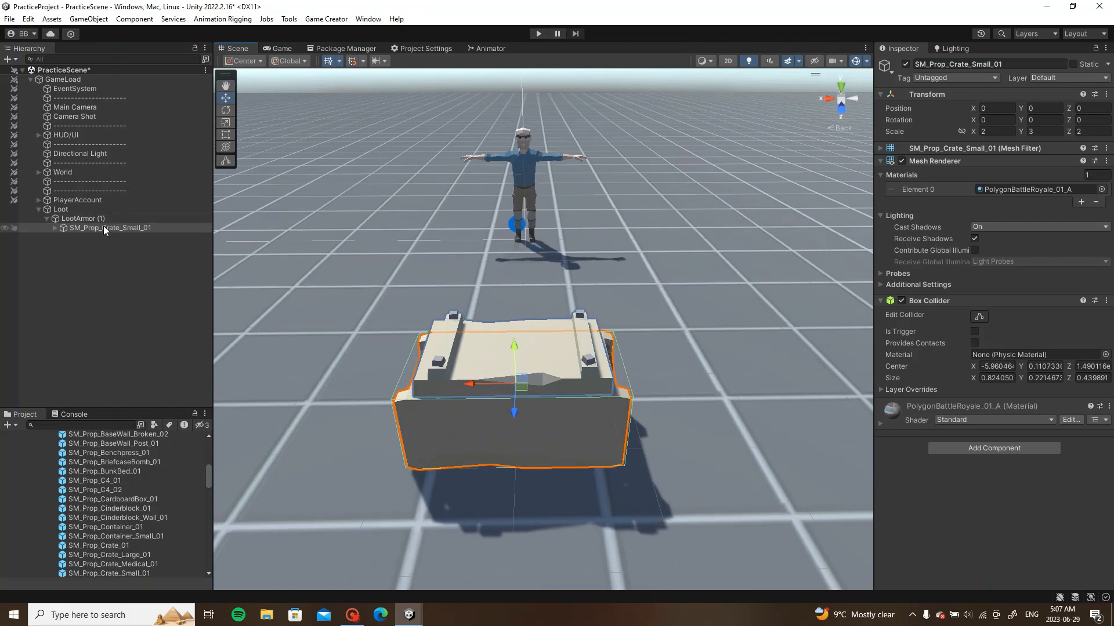
Step: Try an X scale of 2 on the crate's child object SM_Prop_Crate_Small_01_Lid
click(57, 227)
click(92, 238)
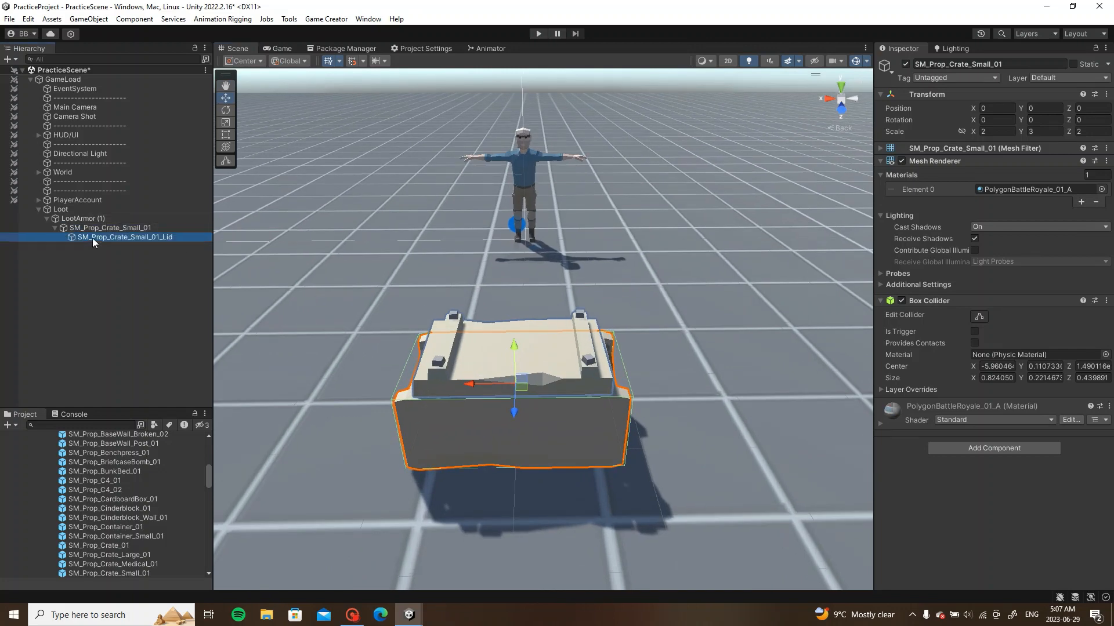
click(998, 132)
text(2)
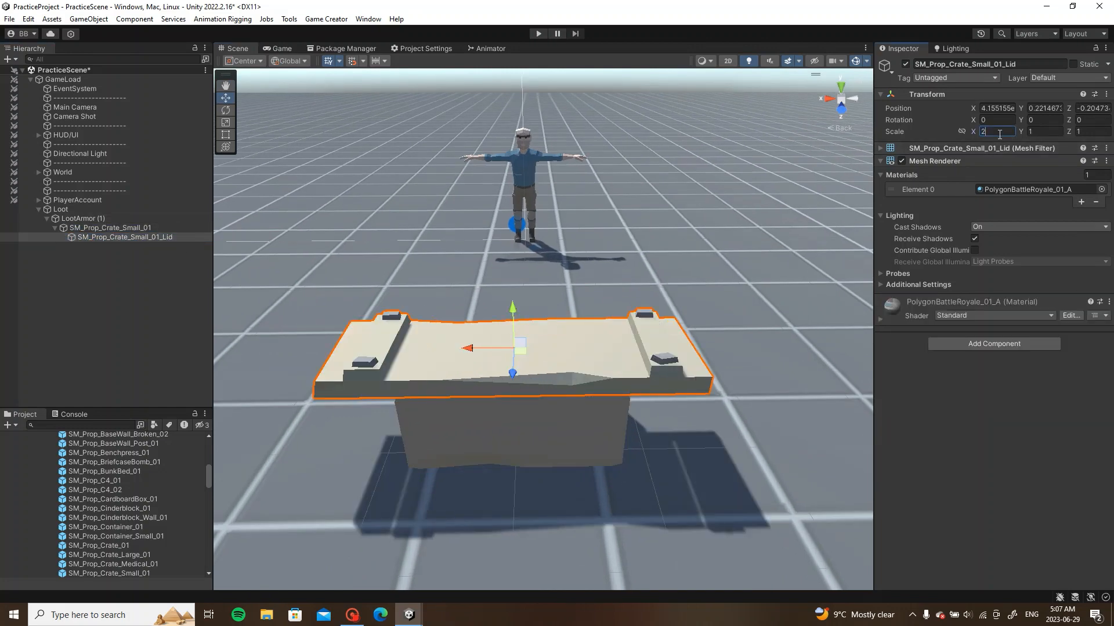
key(BackSpace)
text(0)
alt+drag(743, 275, 580, 324)
key(ctrl+z)
scroll(704, 252, up, 4)
click(711, 374)
scroll(711, 374, down, 3)
scroll(541, 325, down, 3)
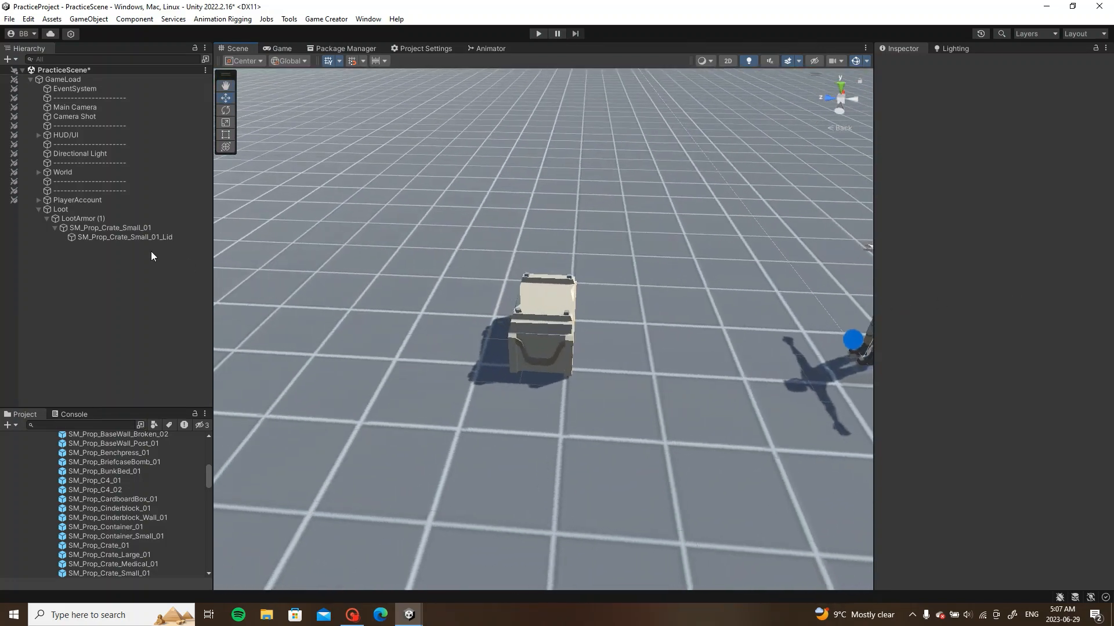
Step: Create an empty child object named Script under LootArmor (1)
click(55, 226)
click(82, 220)
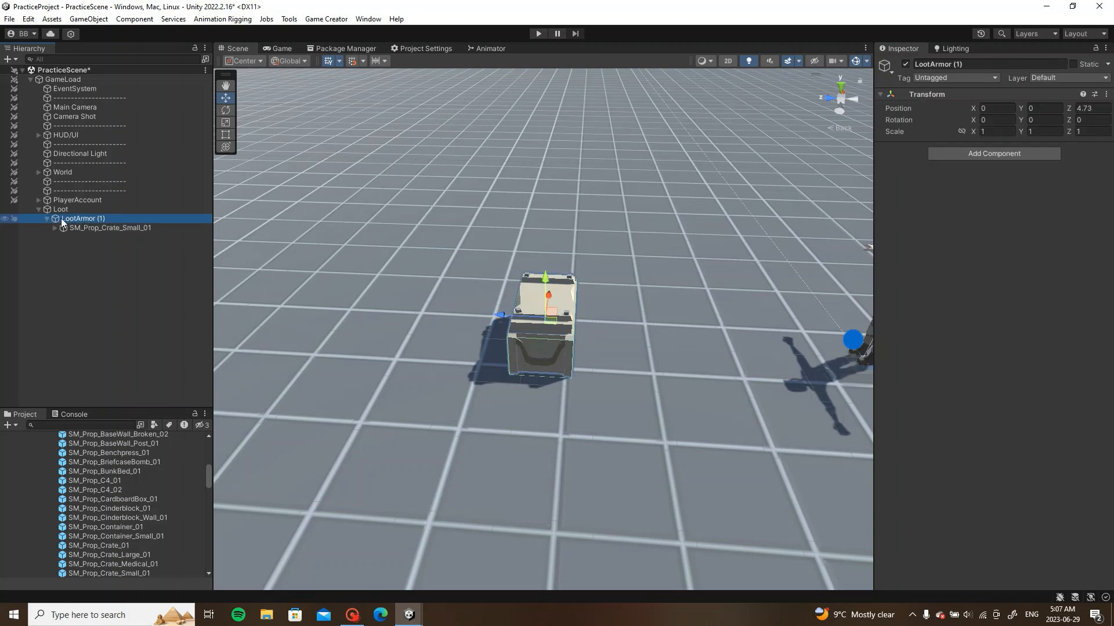
right_click(65, 218)
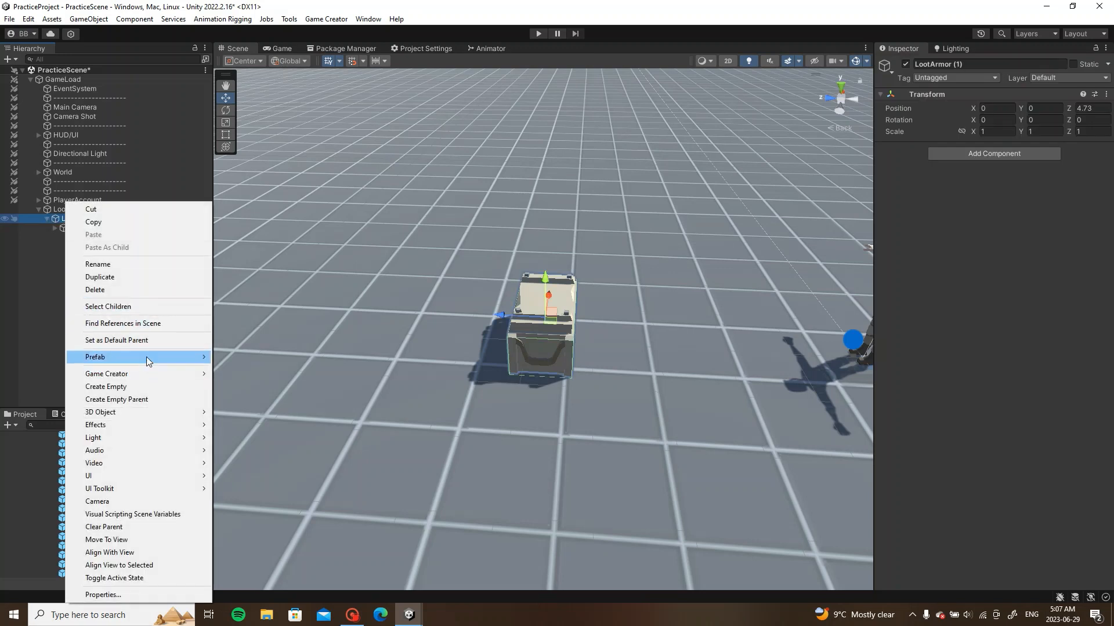
click(152, 385)
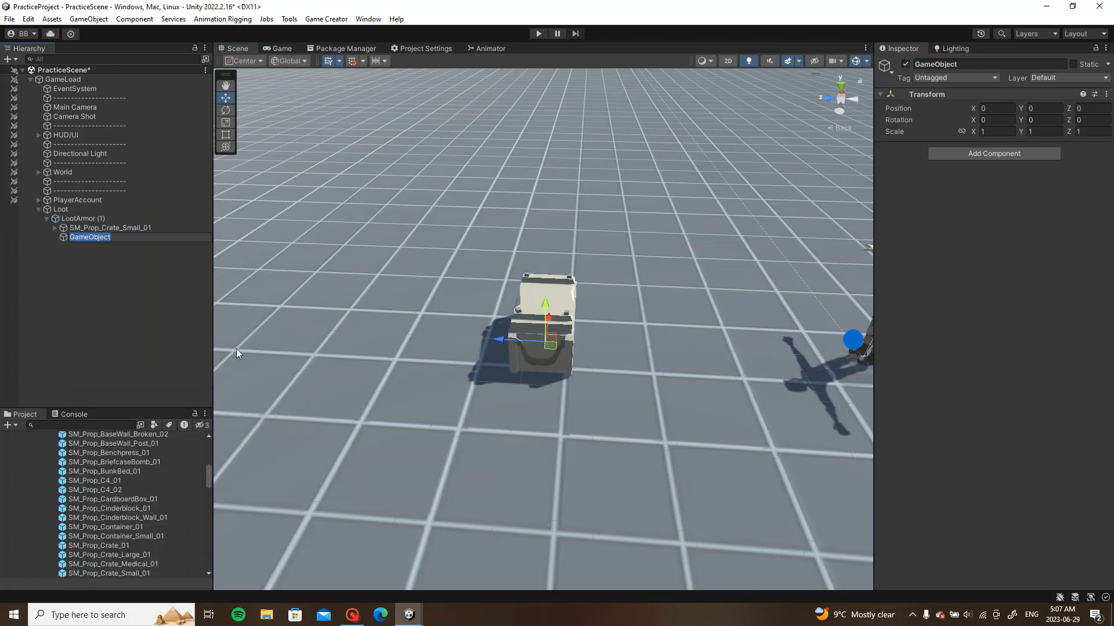
text(Script)
key(Return)
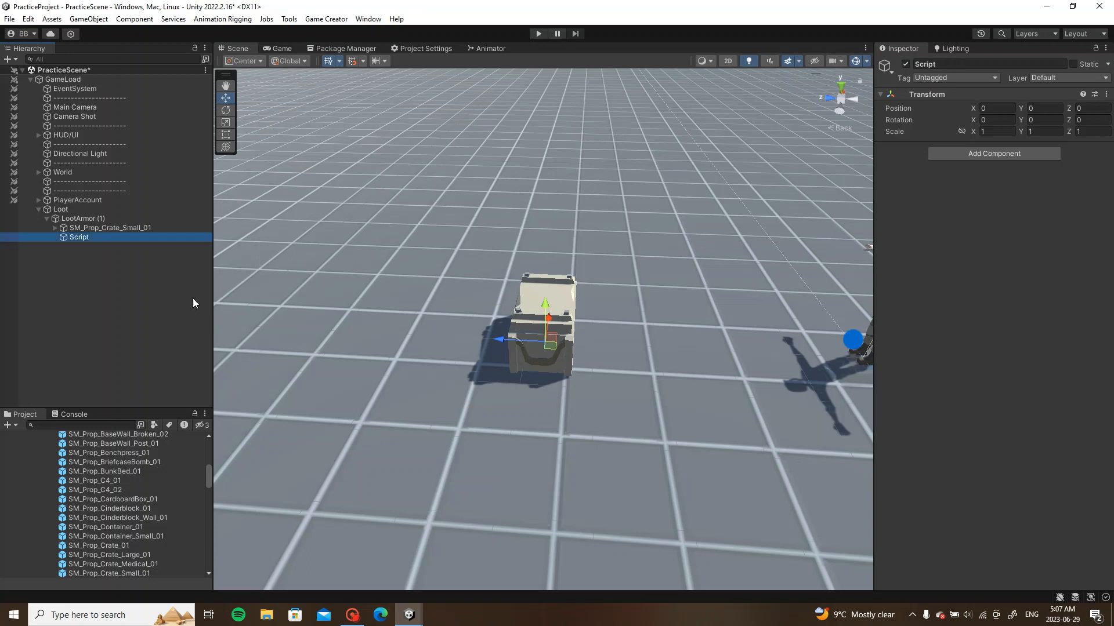
Step: Duplicate the Script object and add an empty object named Collision between the two scripts under LootArmor (1)
key(ctrl+d)
right_click(98, 248)
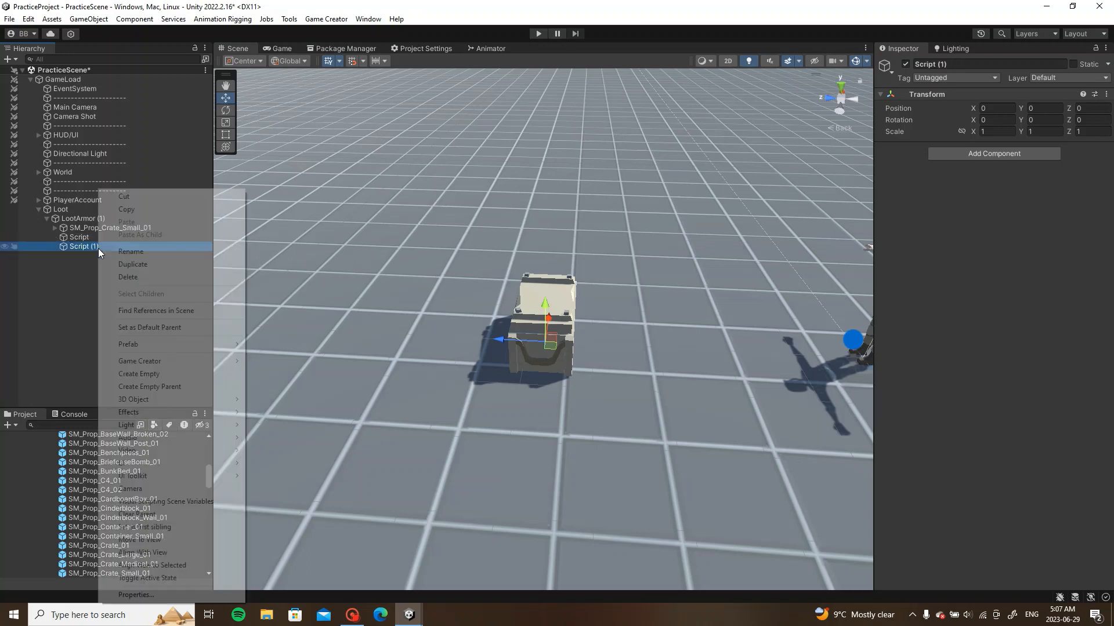
click(168, 374)
text(Coll)
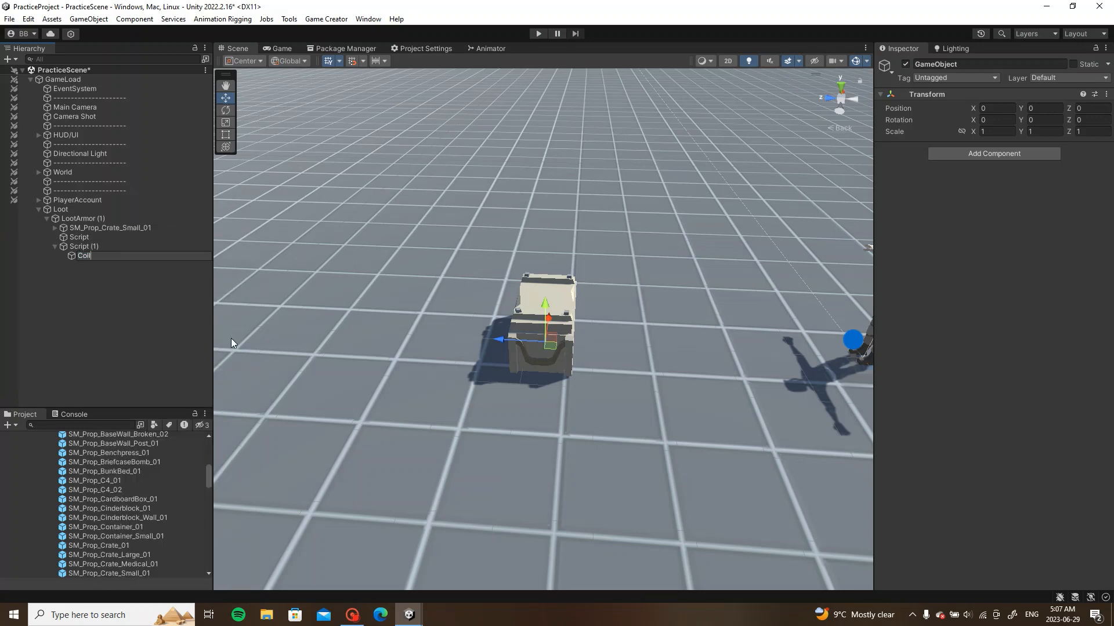
text(ision)
key(Return)
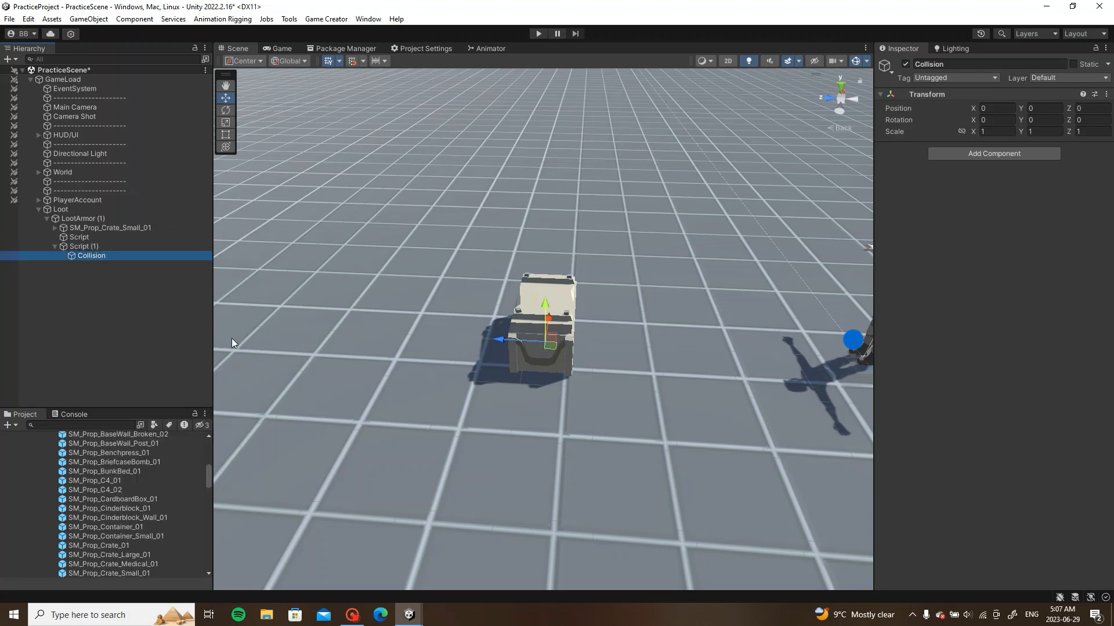
mouse_move(100, 258)
mouse_down()
mouse_move(93, 235)
mouse_move(87, 241)
mouse_up()
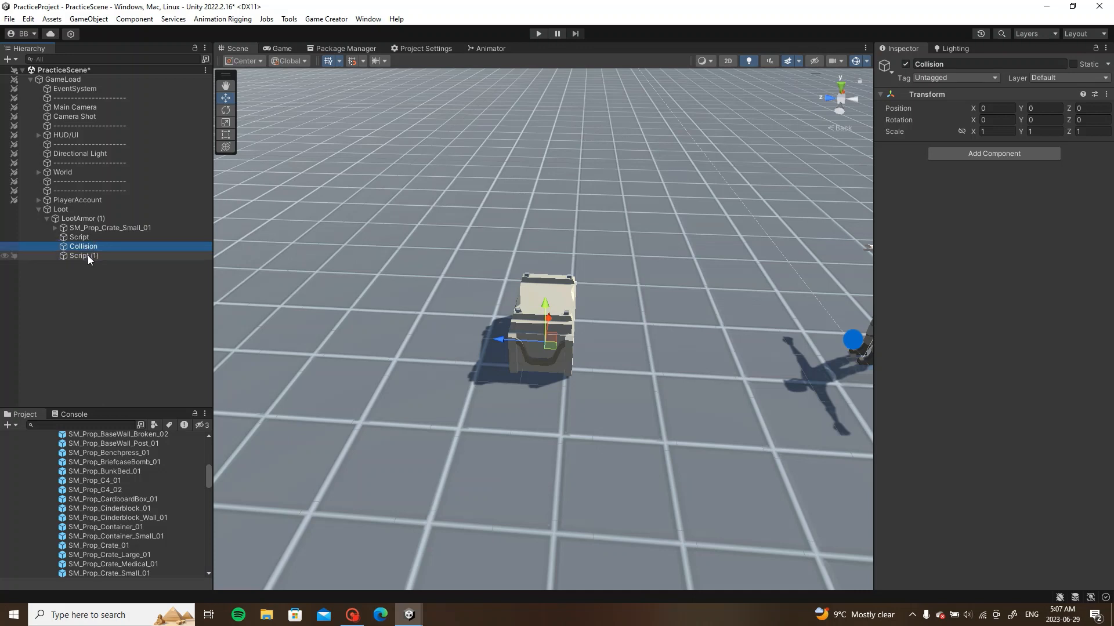
Step: Delete the duplicate Script (1) object and nest the remaining Script object under Collision
click(88, 255)
key(Delete)
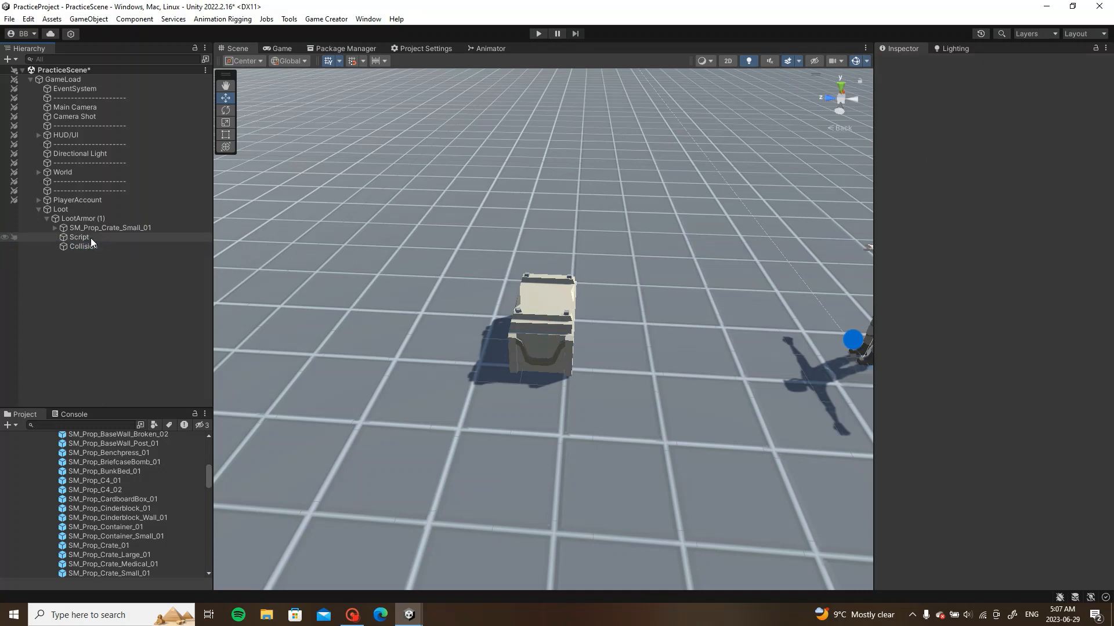
drag(91, 238, 88, 245)
Step: Add a Sphere Collider component to the Collision object
click(96, 238)
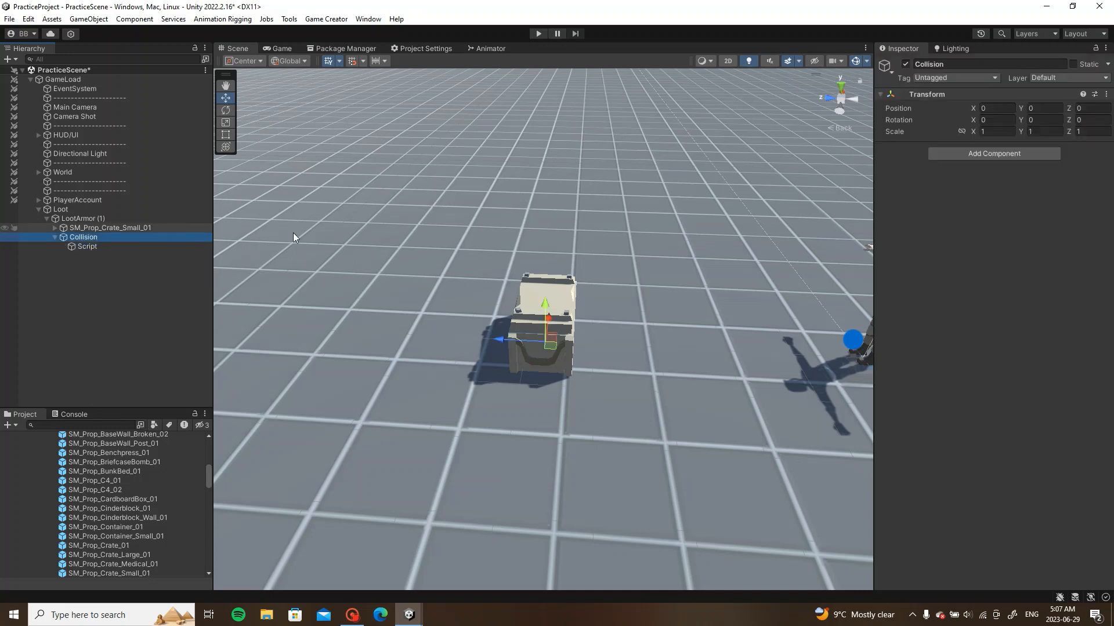
click(984, 153)
text(sphere)
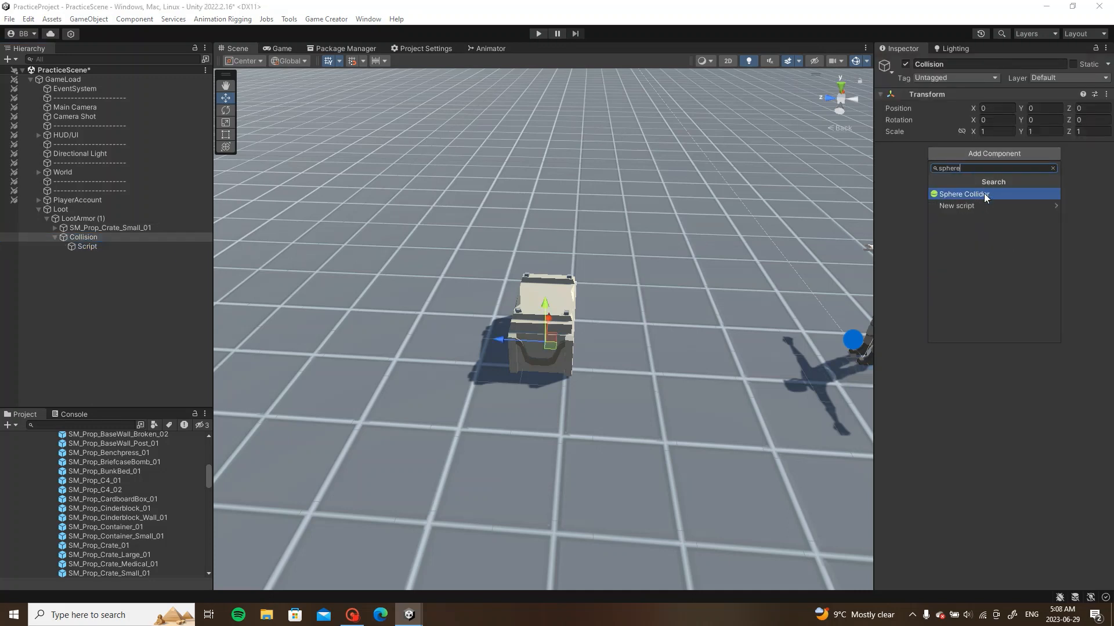
click(983, 194)
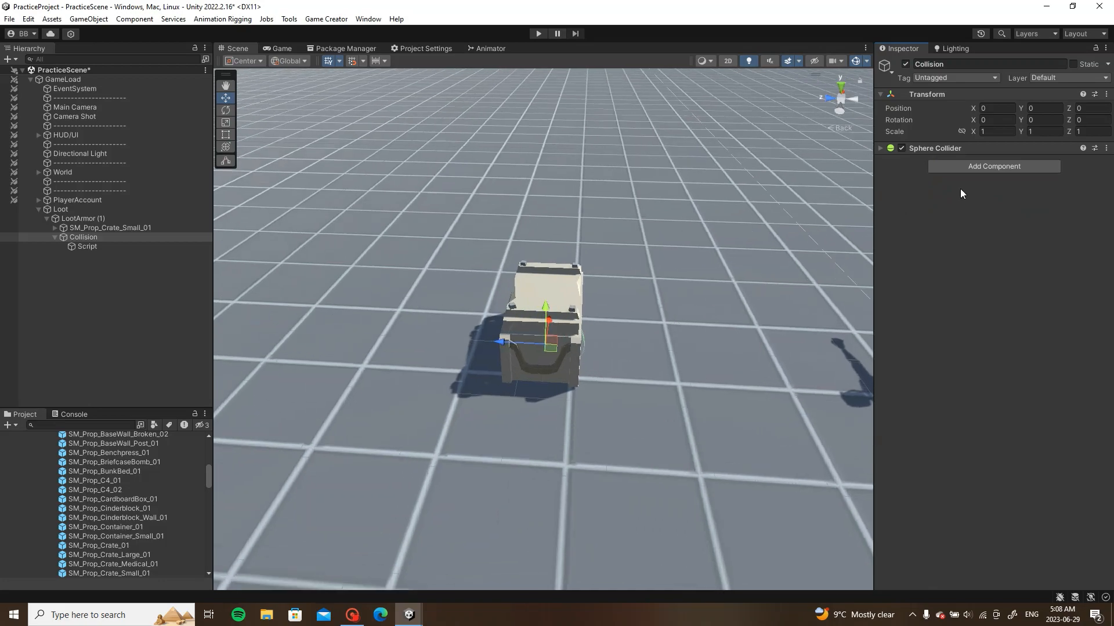
Step: Set the Sphere Collider's radius to 1.3 and make it a trigger
click(1003, 148)
click(974, 226)
text(2)
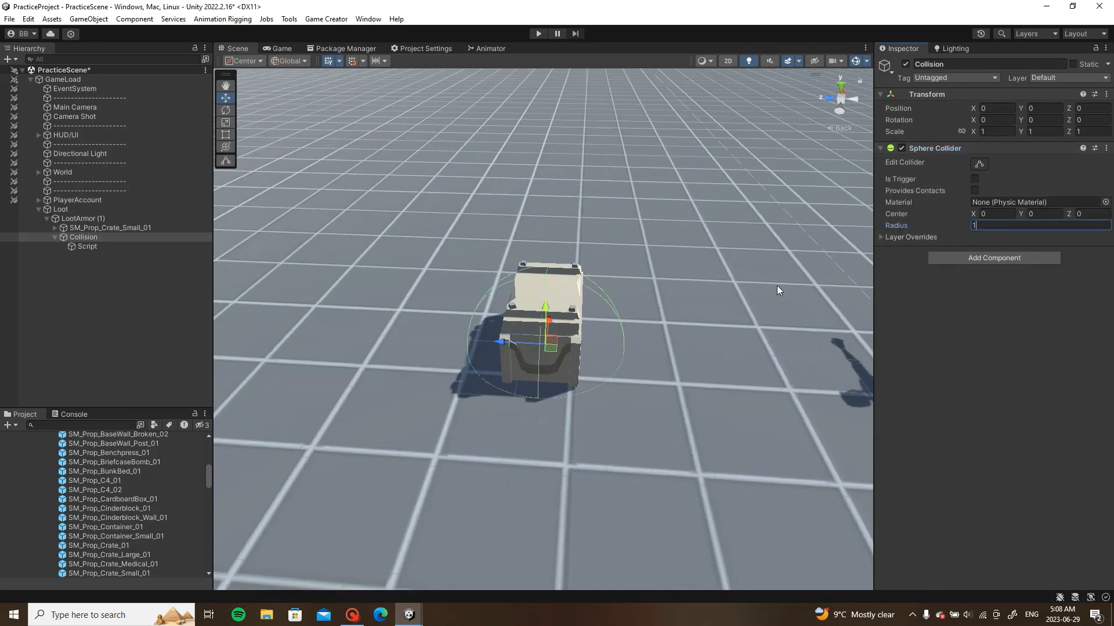
alt+drag(777, 285, 646, 258)
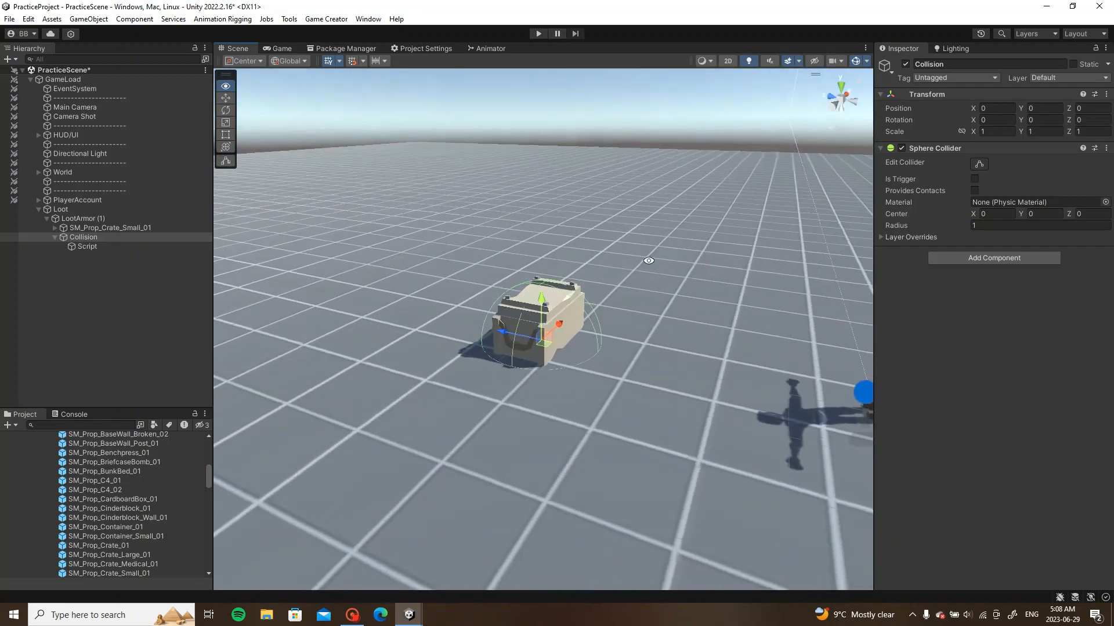
text(3)
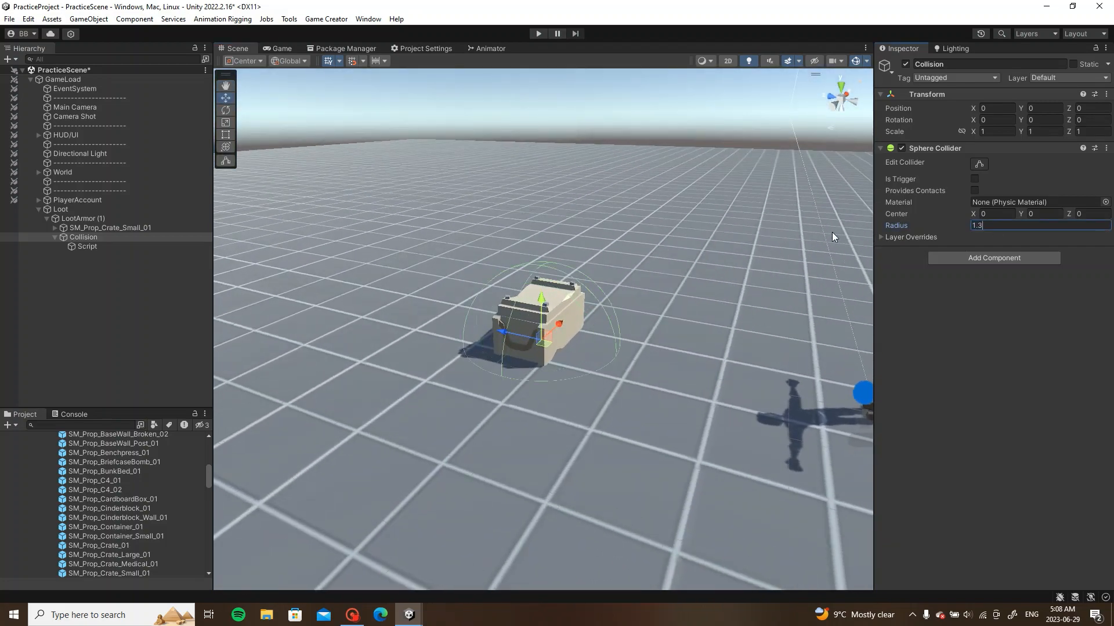
alt+drag(832, 232, 702, 183)
click(976, 180)
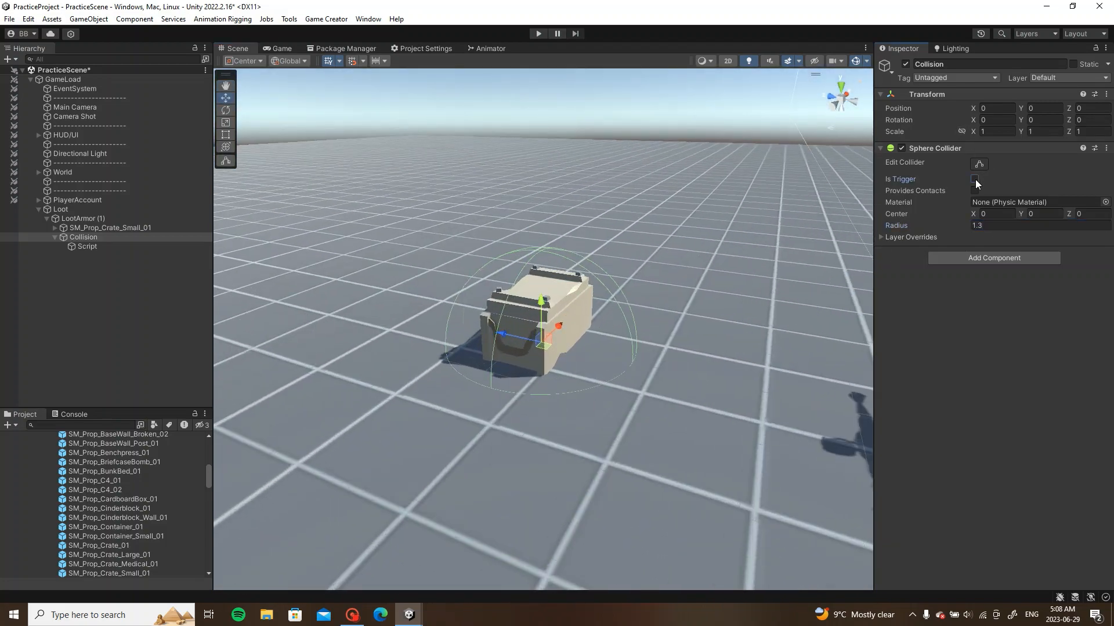
Step: Deactivate the Script object under Collision and add a Trigger component to Collision
click(133, 247)
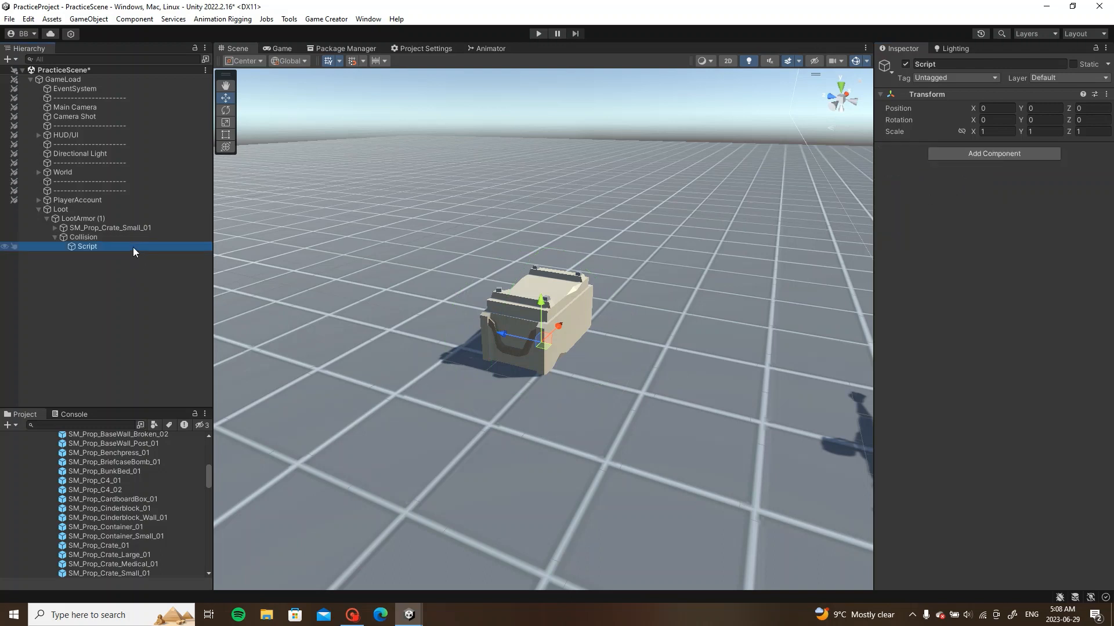
click(96, 238)
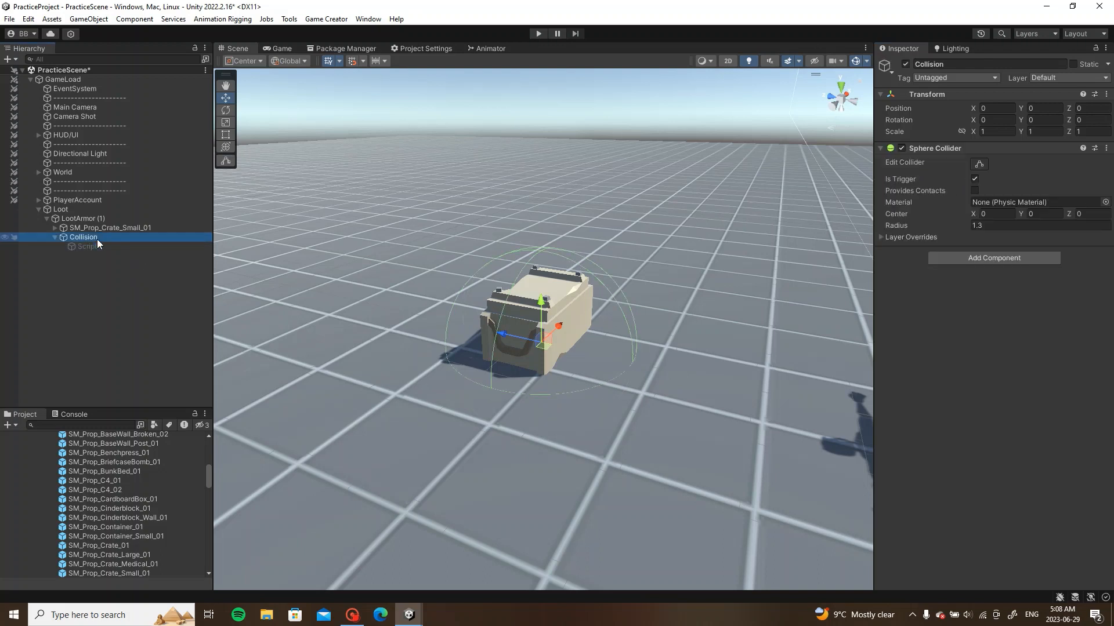
click(976, 258)
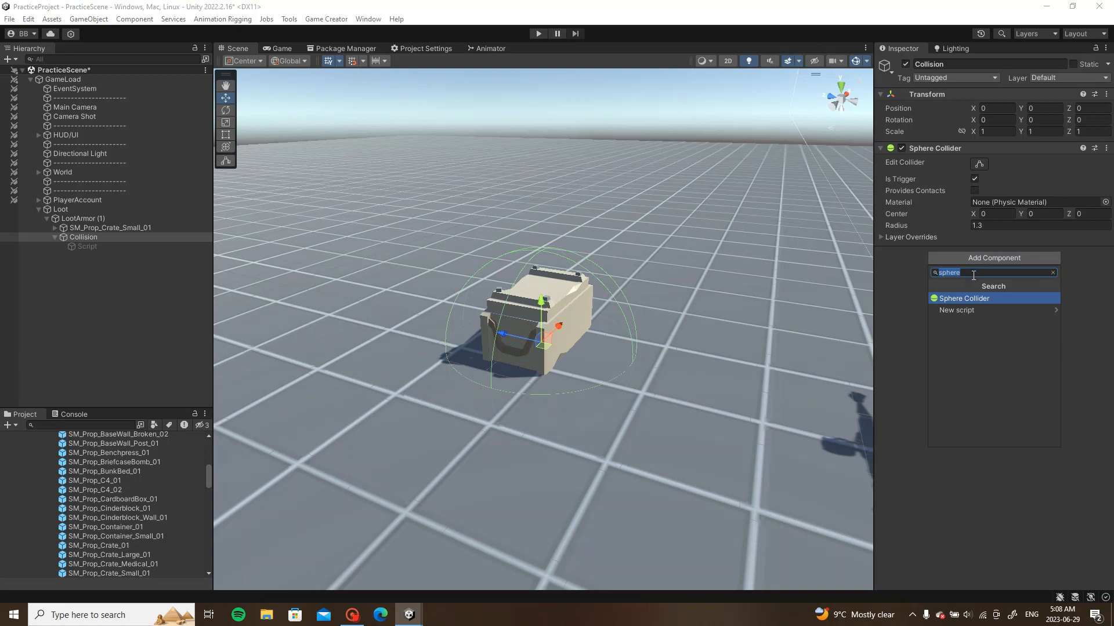
text(trigger)
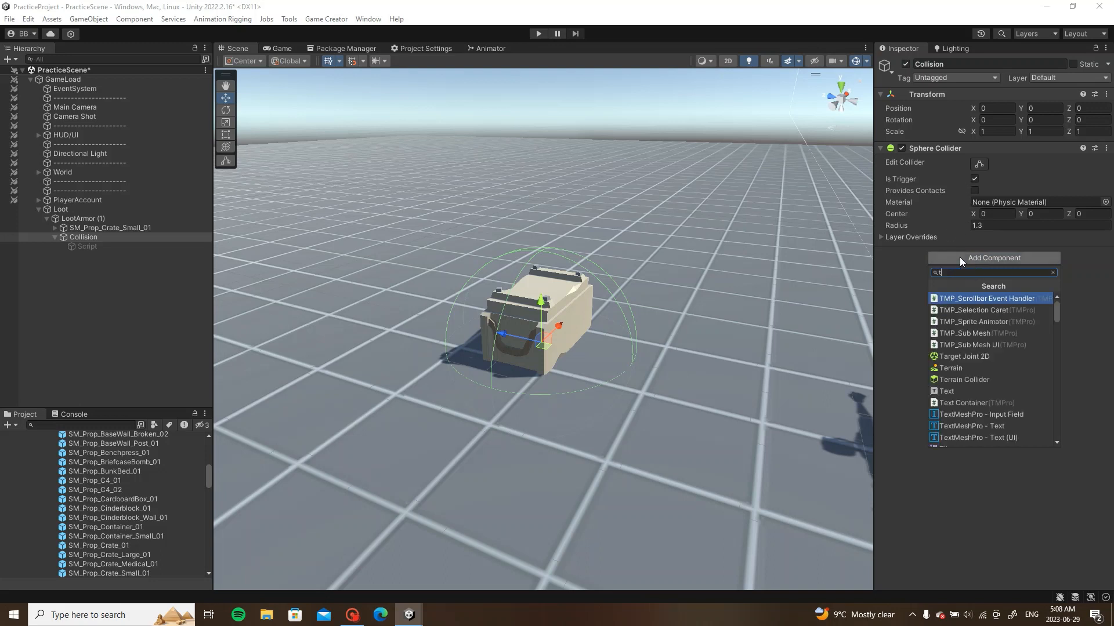
click(966, 336)
Step: Set the Collision trigger's event to On Trigger Enter Tag with the tag Player
click(942, 268)
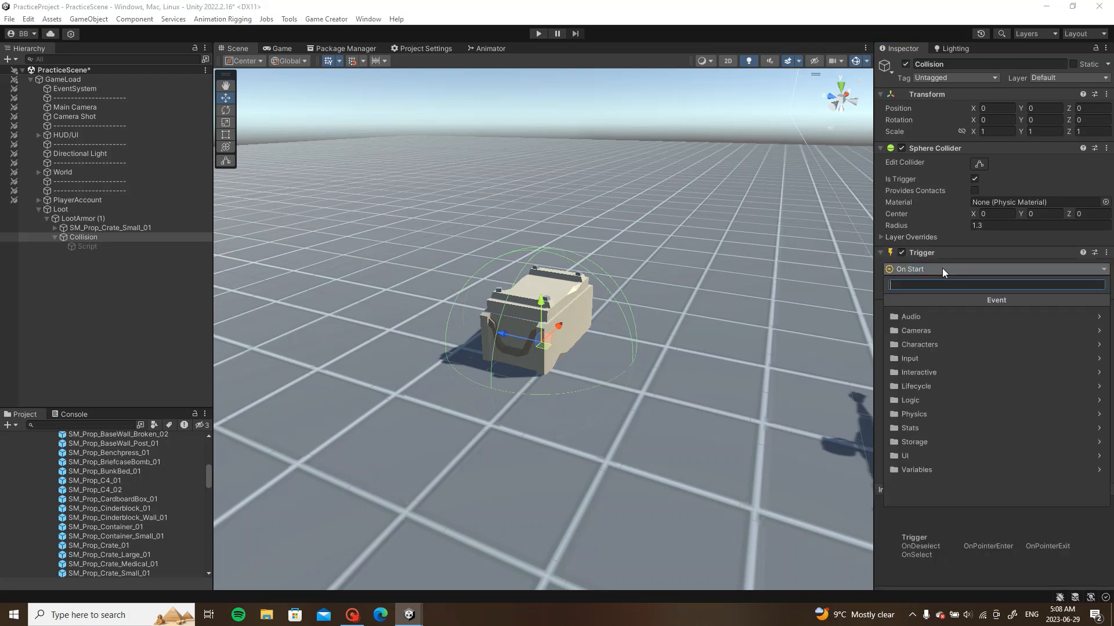
text(tag)
click(956, 316)
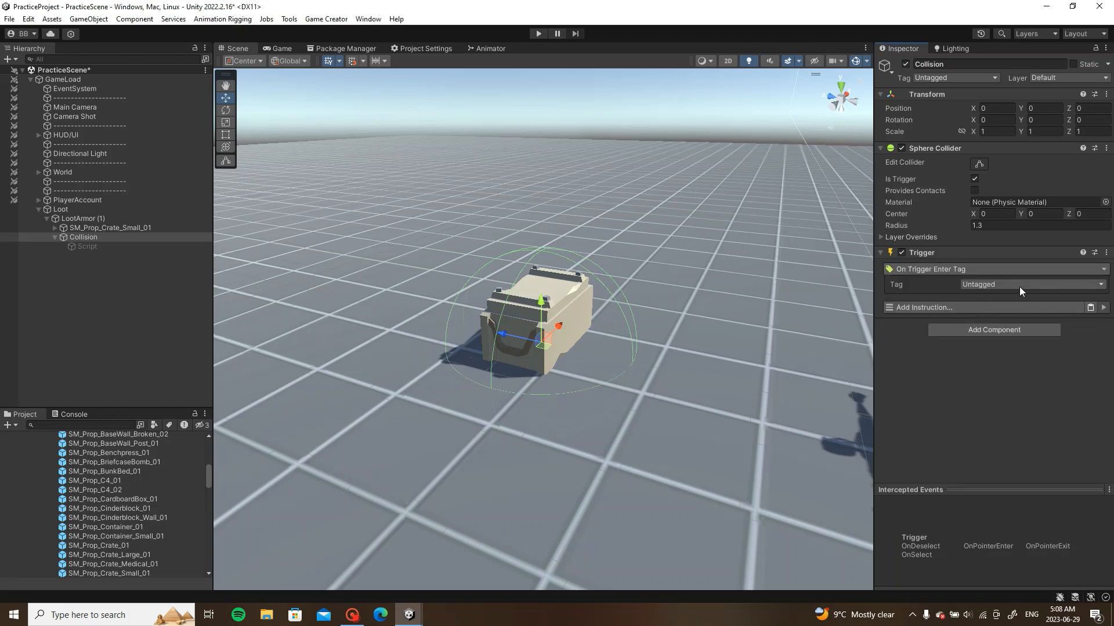
click(1018, 285)
click(998, 362)
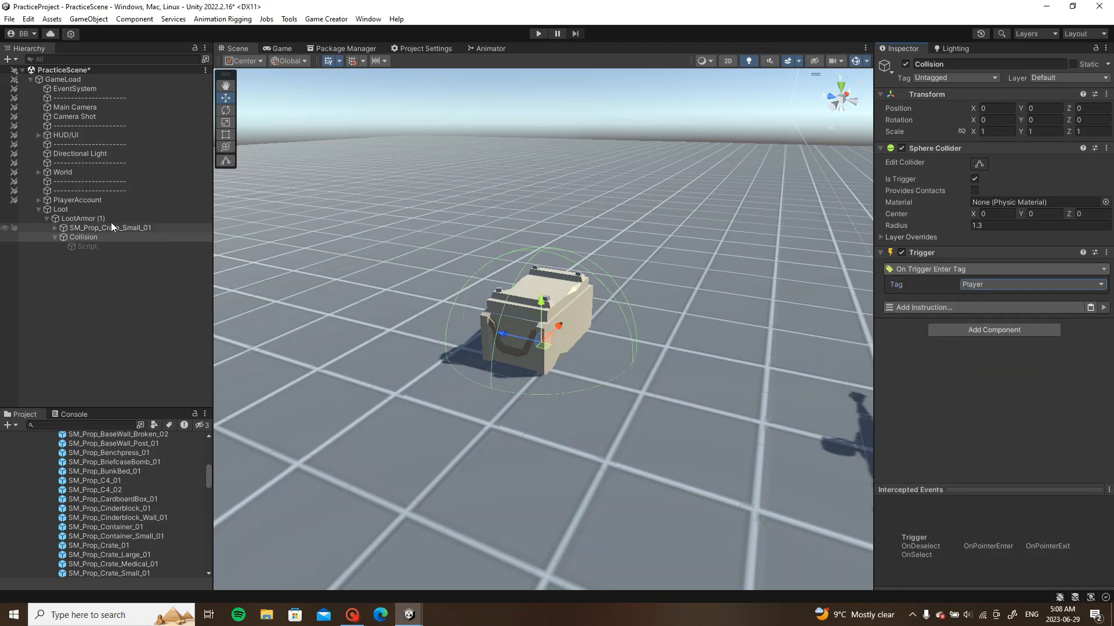
Step: Assign the Player tag to the Player object under PlayerAccount
click(38, 200)
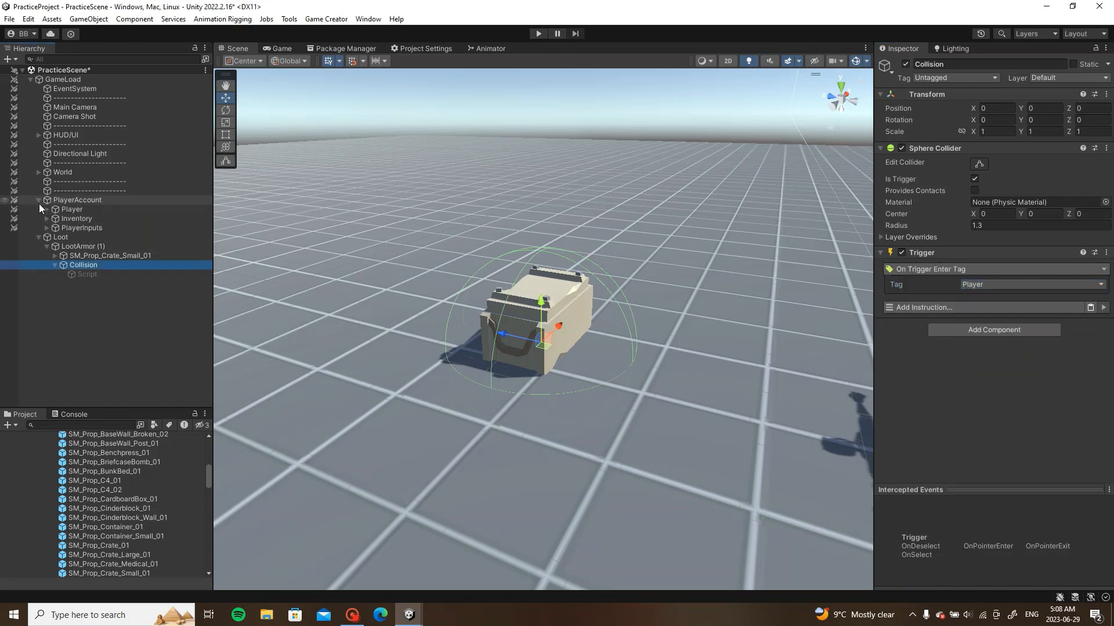
click(71, 209)
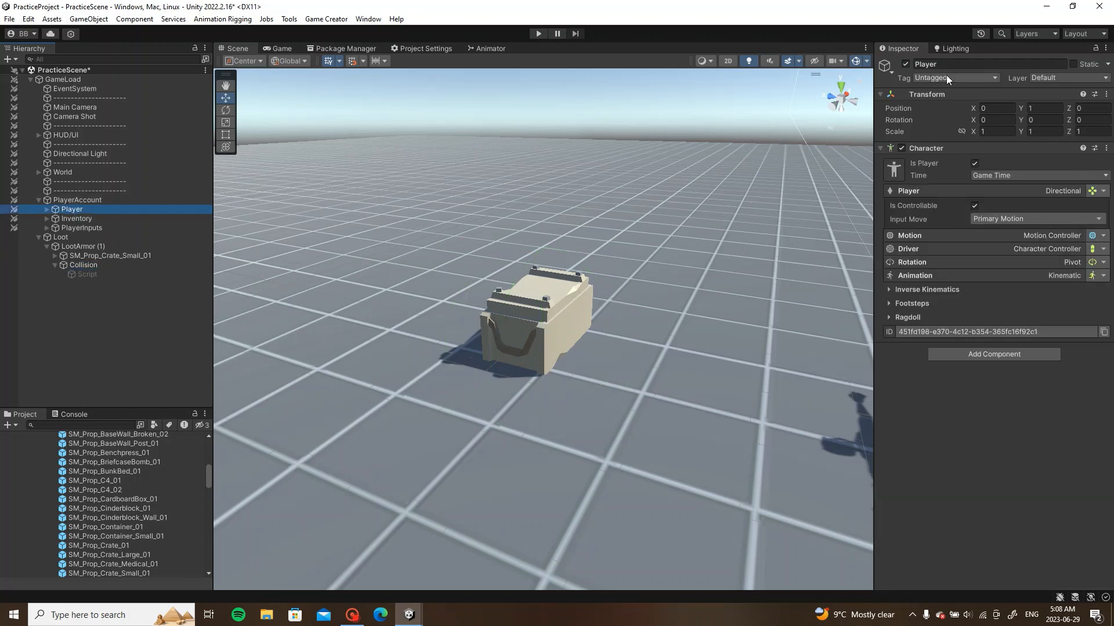
click(995, 77)
click(966, 157)
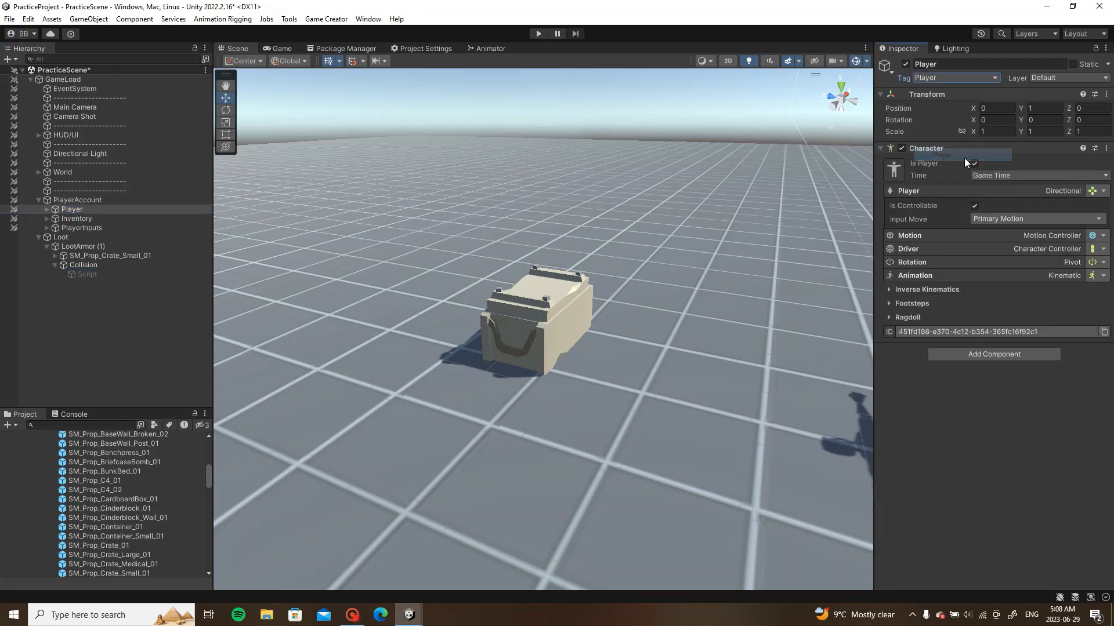
click(92, 266)
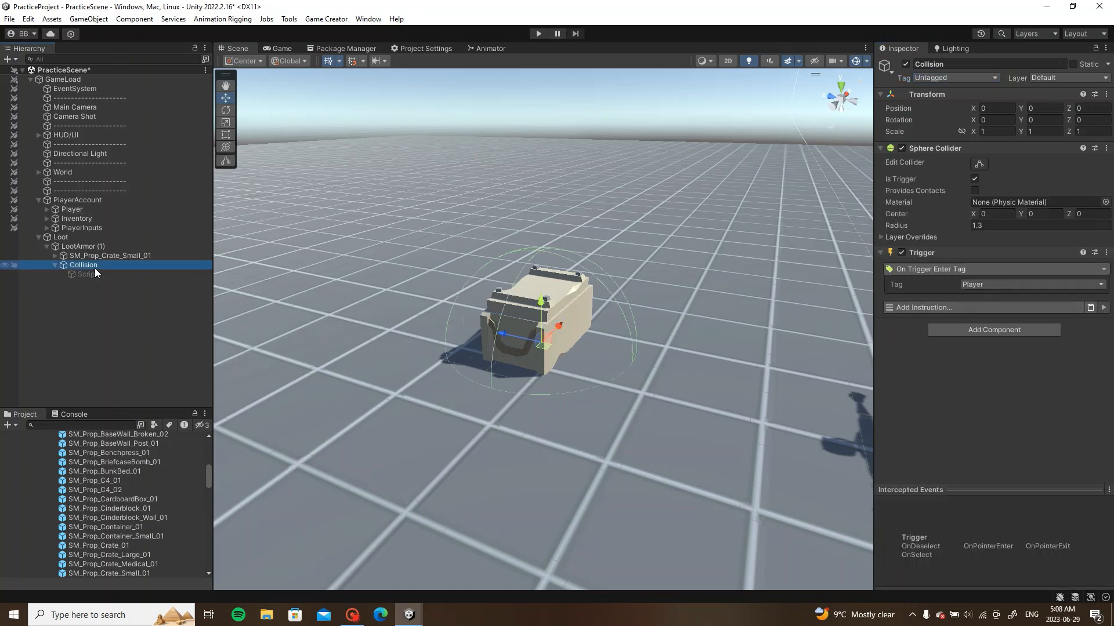
click(952, 308)
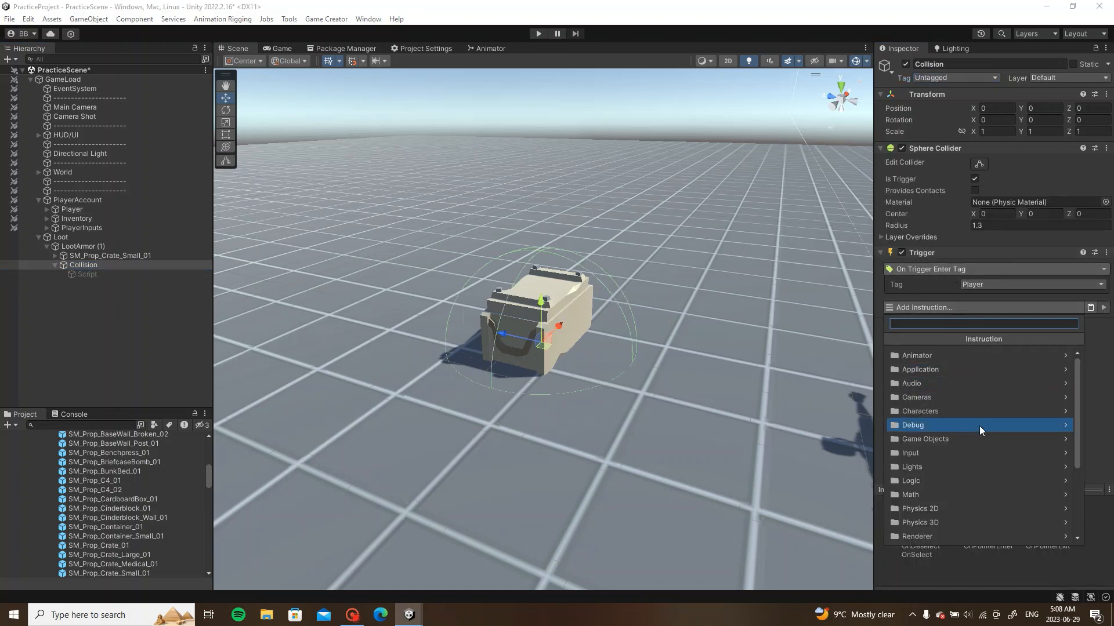
click(159, 312)
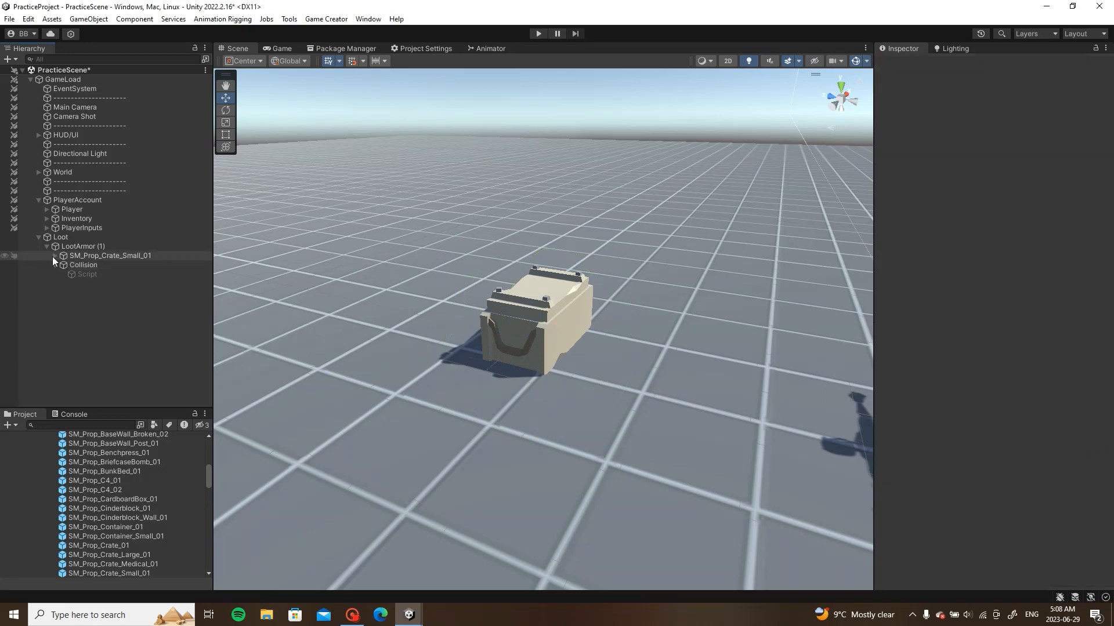
Step: Duplicate the crate's SM_Prop_Crate_Small_01_Lid and rotate the copy 45 degrees about X
click(54, 255)
double_click(91, 264)
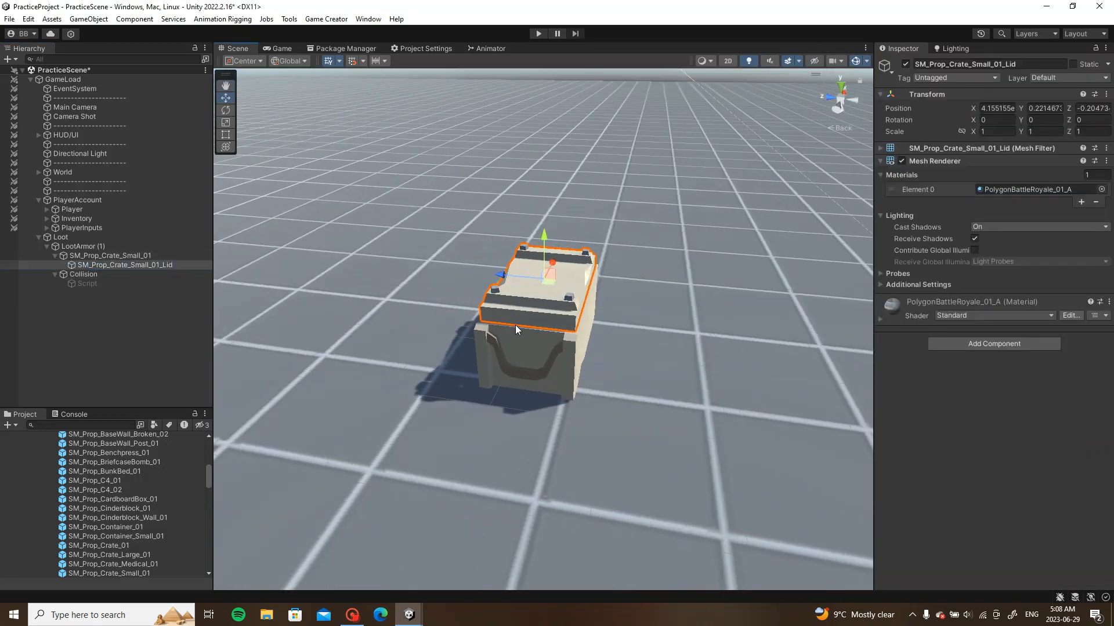
key(ctrl+d)
alt+drag(519, 322, 500, 217)
key(e)
Step: Move the copied lid along Z to 0.095 behind the crate and tilt it to an X rotation of 60 degrees
key(w)
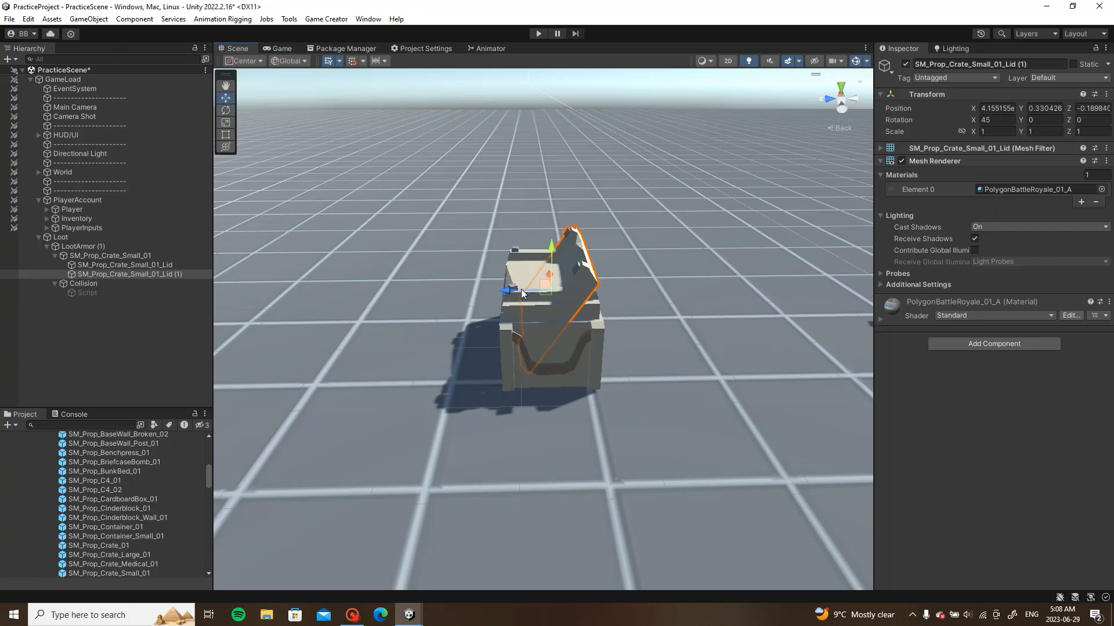
drag(521, 293, 457, 292)
key(e)
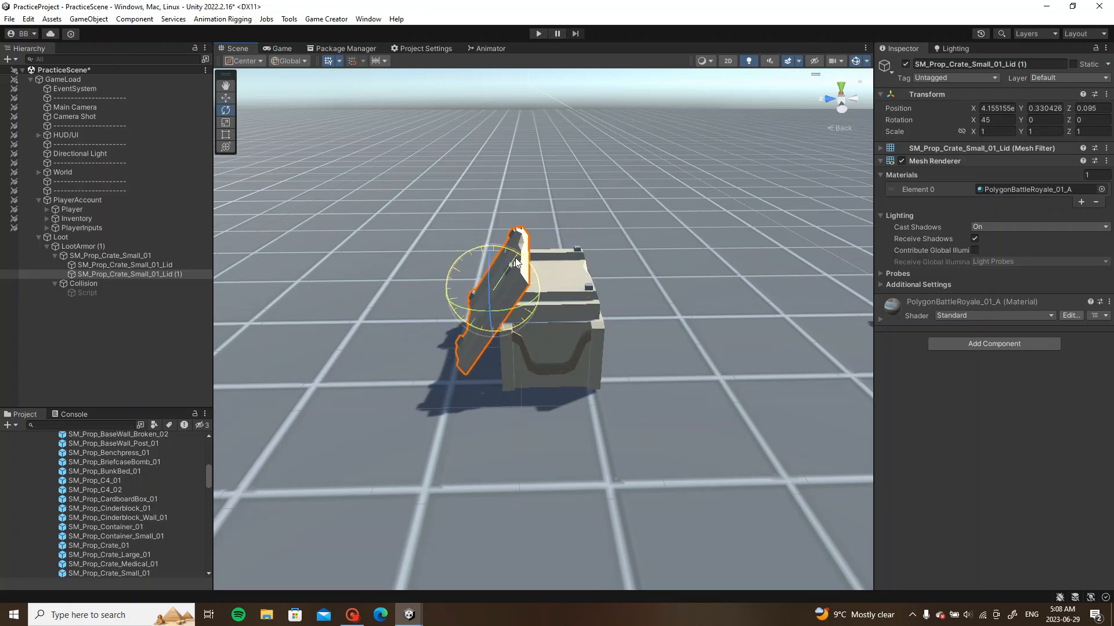
mouse_move(516, 263)
mouse_down()
mouse_move(503, 244)
mouse_move(477, 255)
mouse_move(497, 260)
mouse_up()
key(w)
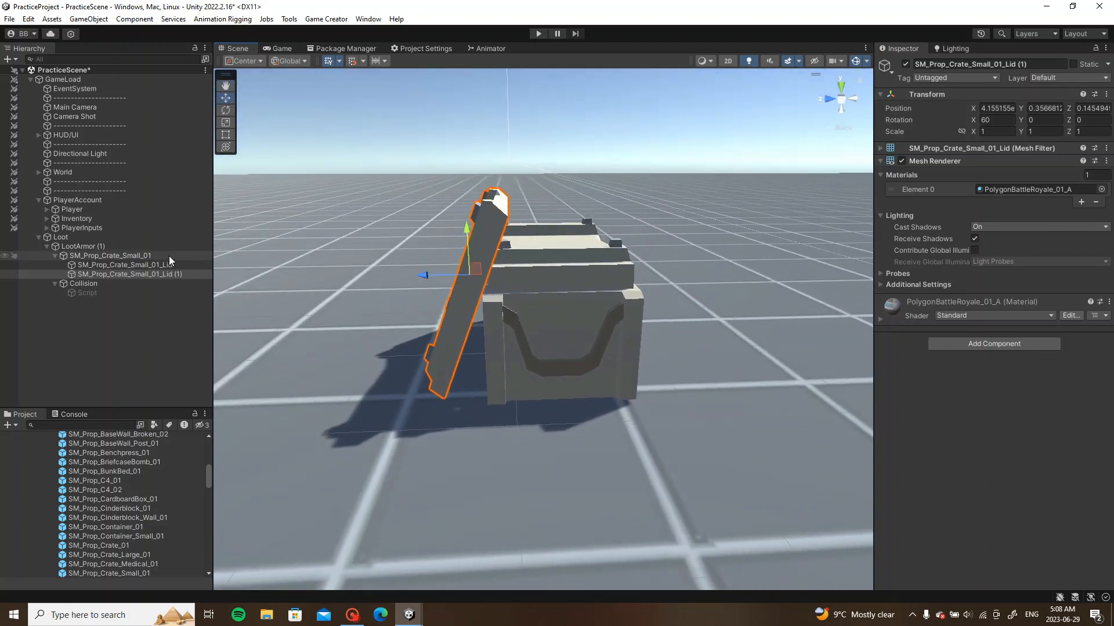
Step: Check both lids on the crate and deactivate the tilted copy SM_Prop_Crate_Small_01_Lid (1)
click(169, 257)
click(162, 271)
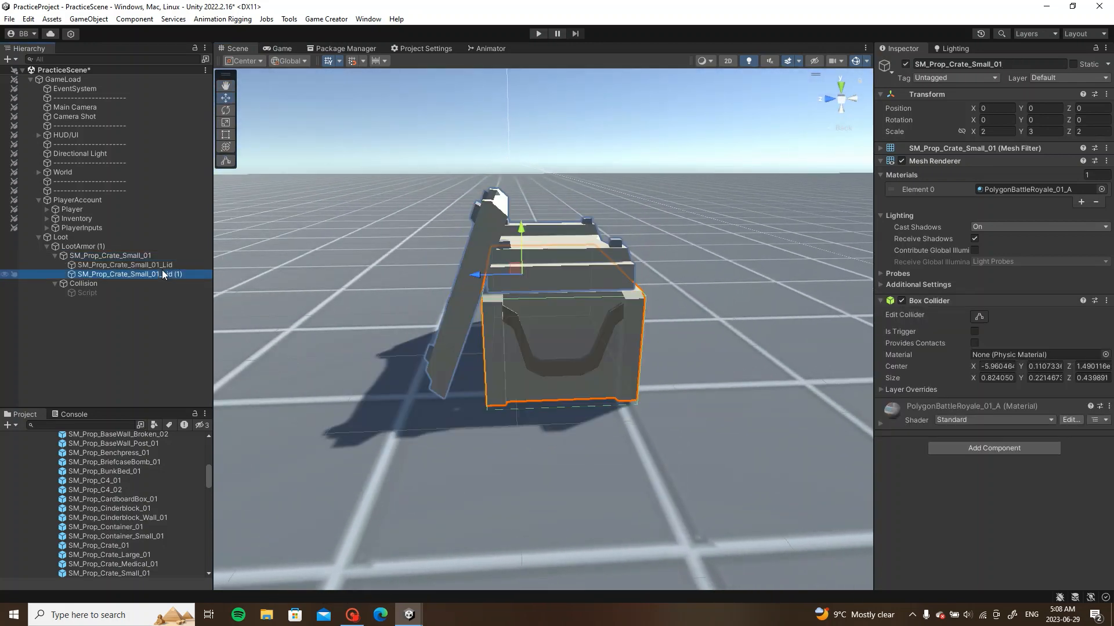
alt+drag(407, 257, 544, 285)
click(525, 287)
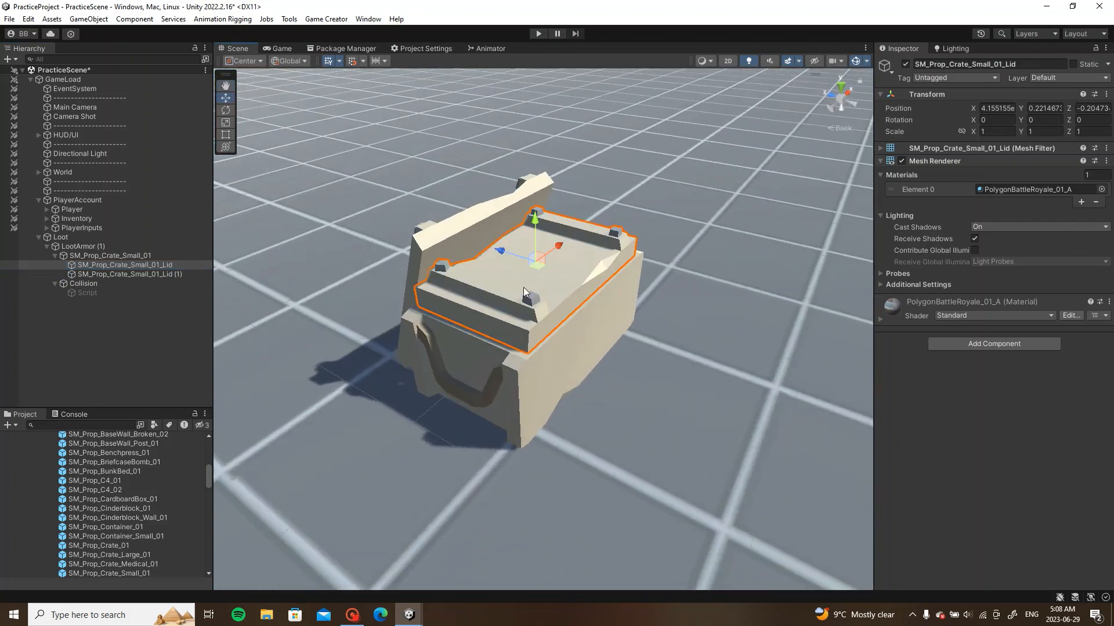
click(99, 274)
key(alt+shift+a)
Step: Add a Set Active instruction to the Collision trigger that sets SM_Prop_Crate_Small_01_Lid to False
click(84, 283)
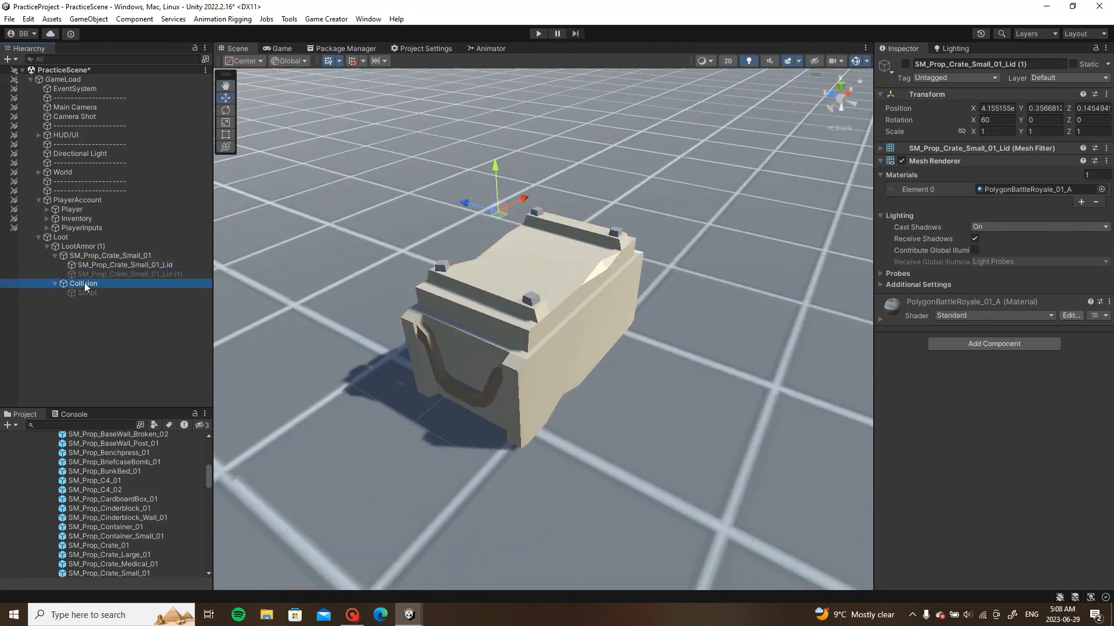
click(994, 307)
text(set)
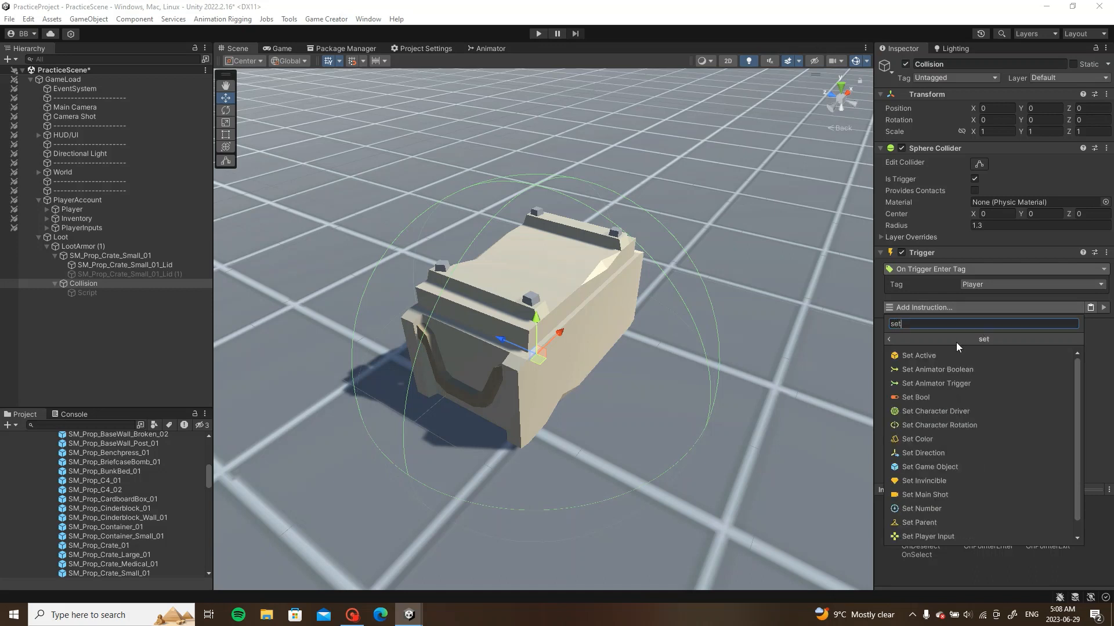
click(956, 342)
click(120, 266)
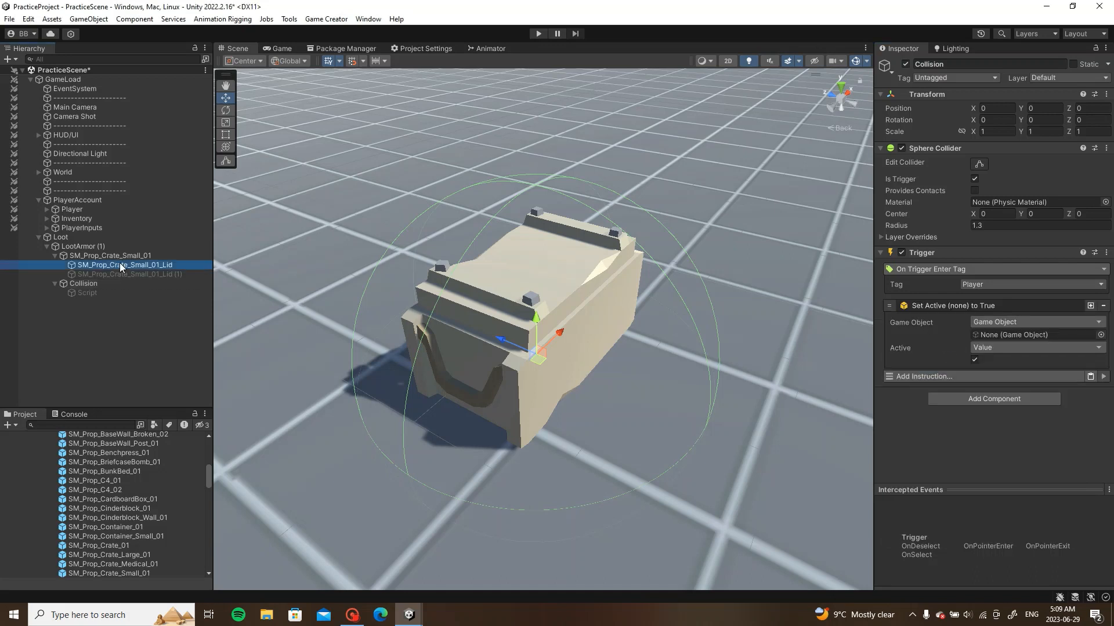
drag(120, 265, 1032, 335)
click(975, 359)
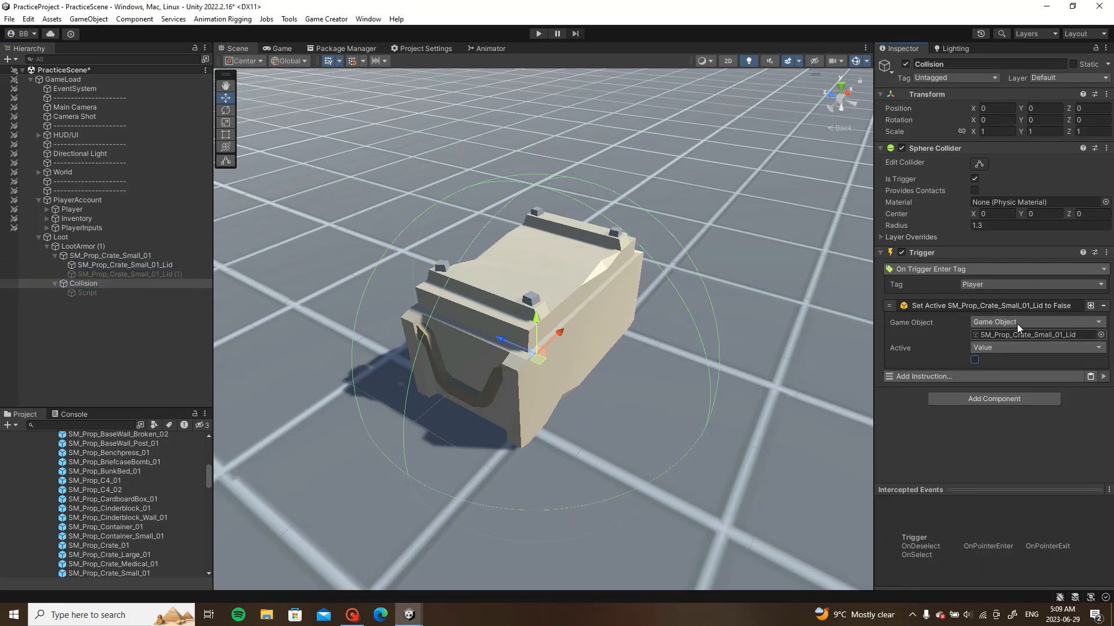
Step: Duplicate the Set Active instruction and make the copy set SM_Prop_Crate_Small_01_Lid (1) to True
click(1038, 306)
key(ctrl+d)
click(1046, 318)
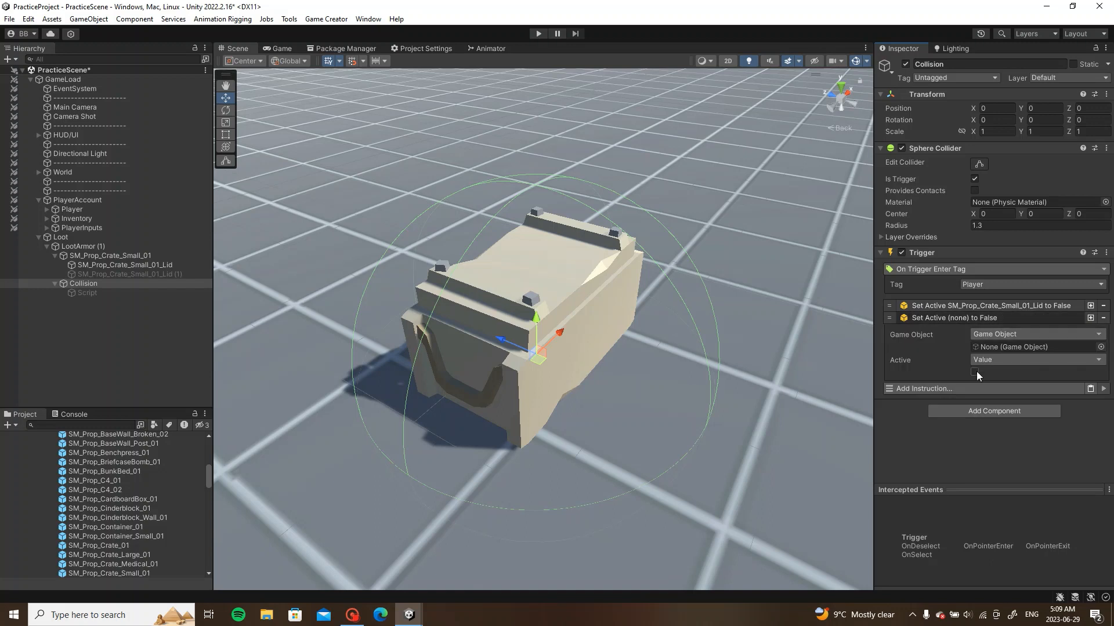
click(974, 371)
drag(133, 273, 1024, 346)
click(1008, 319)
Step: Add a Change Attribute instruction to the Collision trigger and target the Inventory game object
click(987, 332)
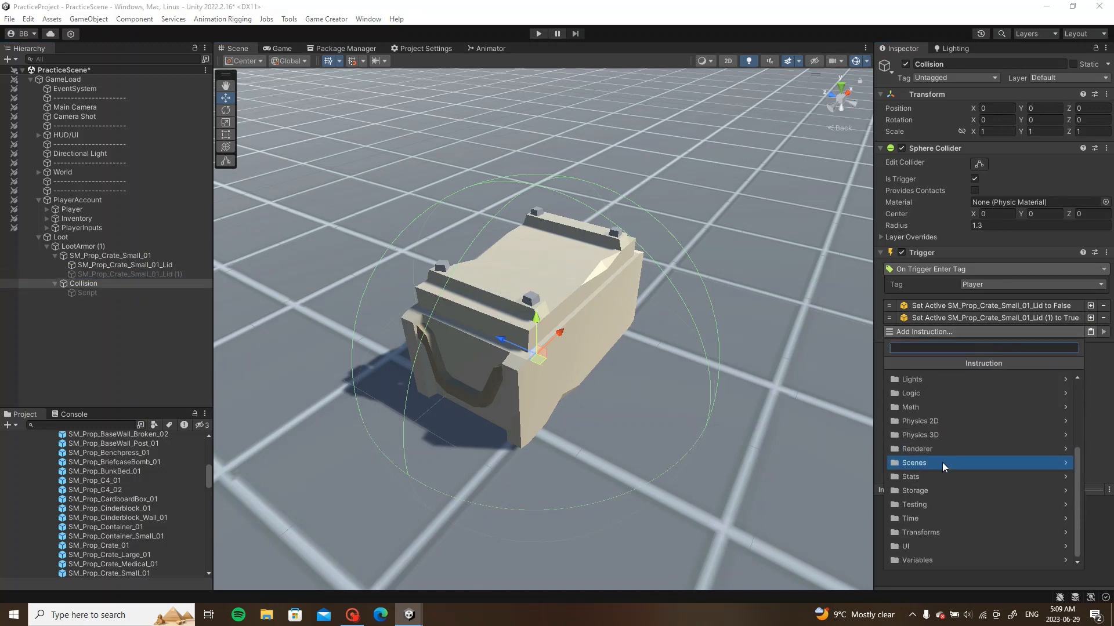
click(942, 477)
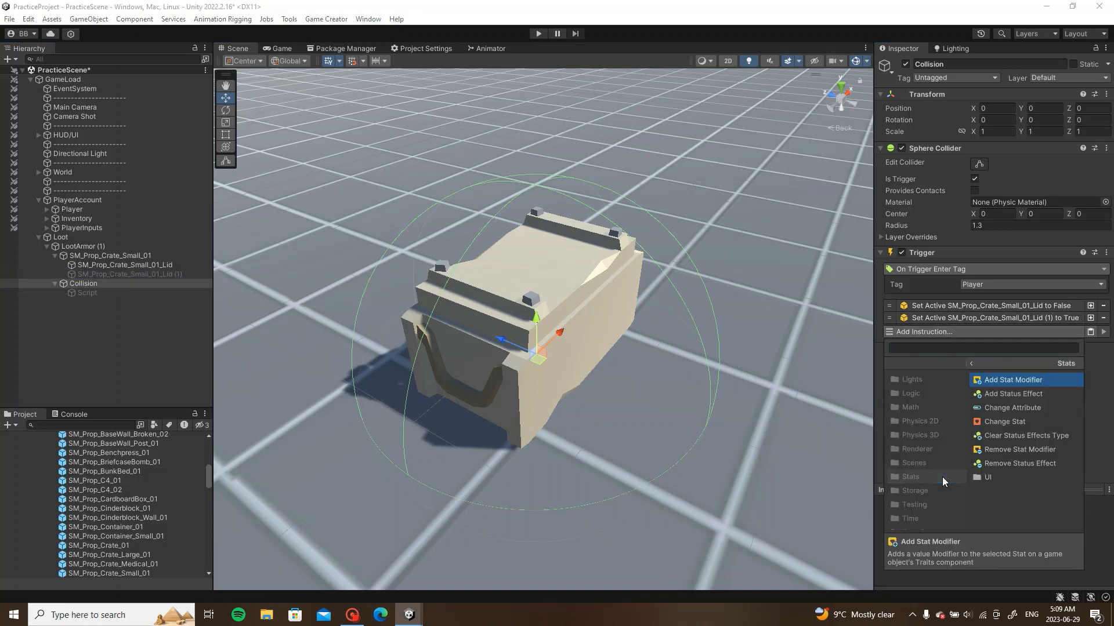
click(966, 409)
click(1056, 348)
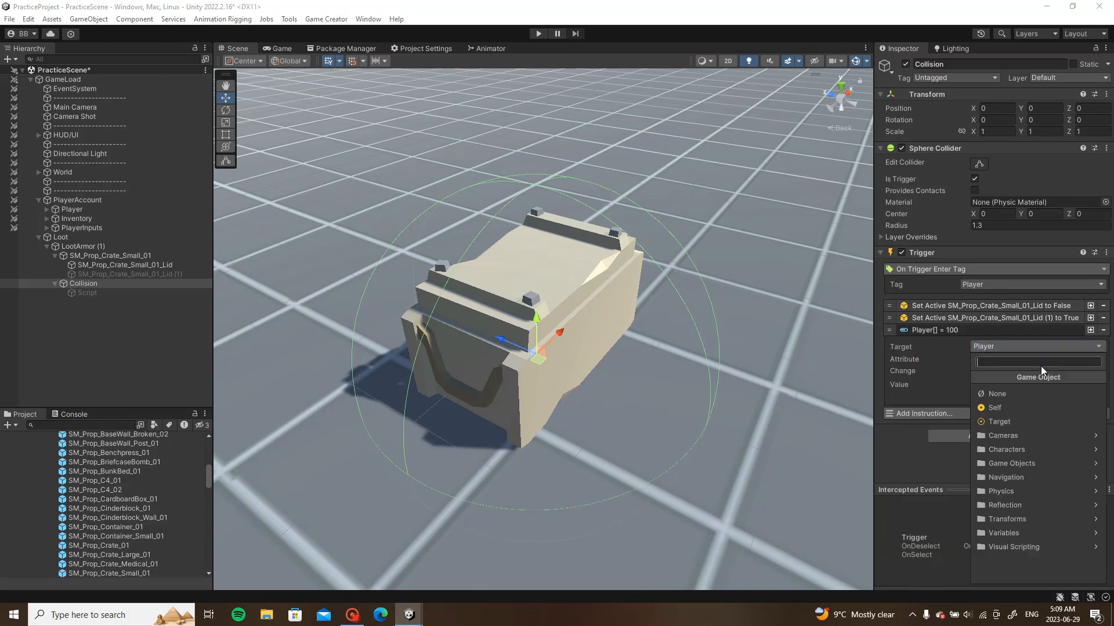
click(1030, 461)
click(1024, 420)
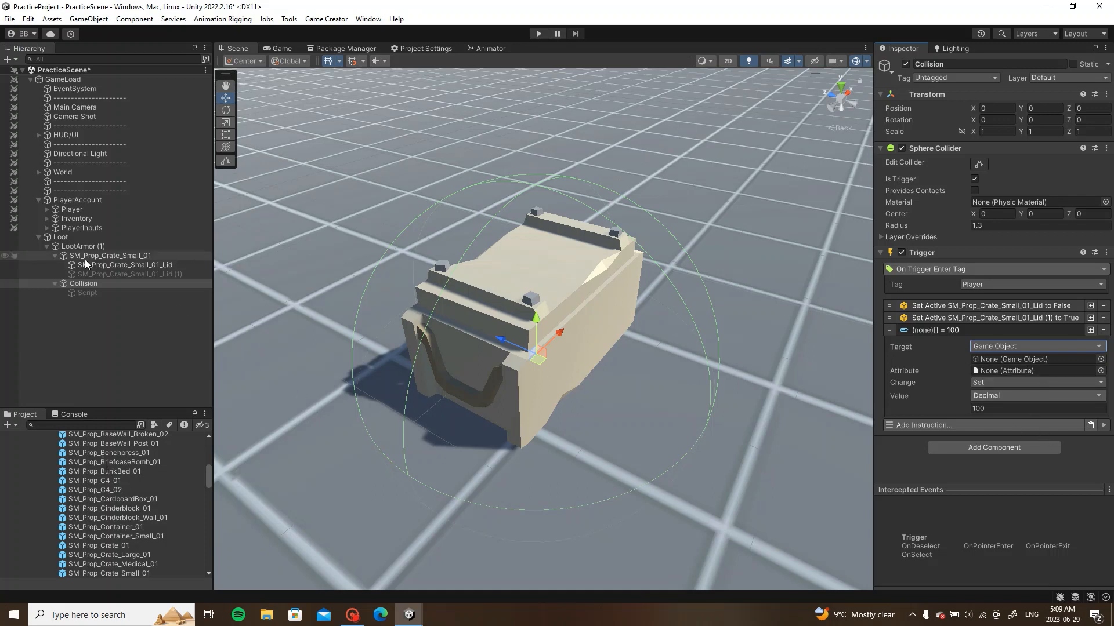
drag(91, 211, 1037, 359)
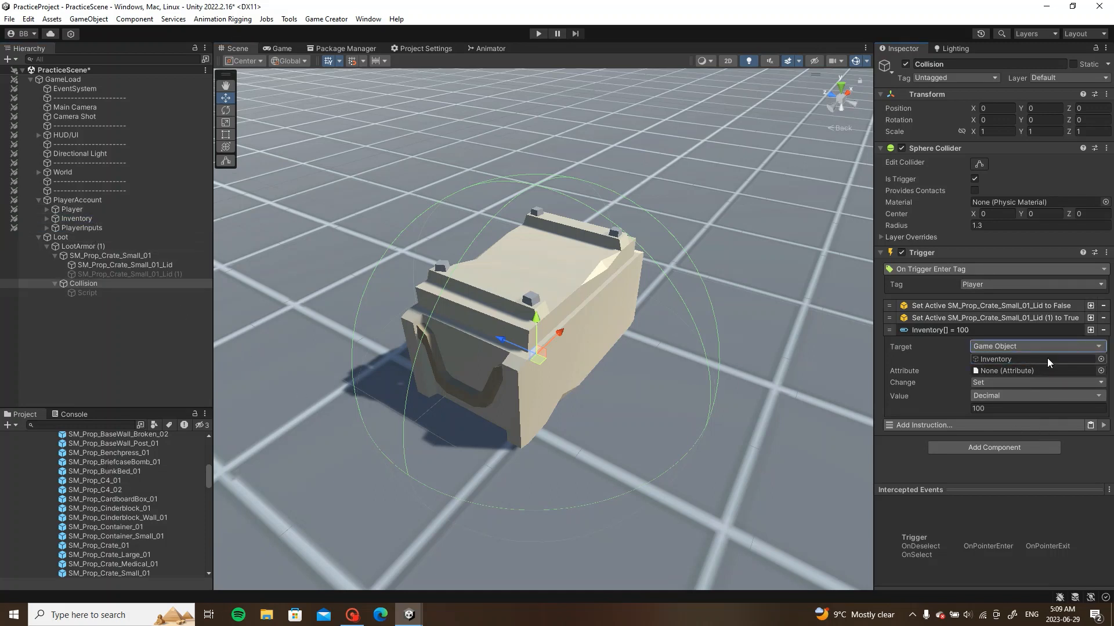
Step: Make the Change Attribute instruction set the Armor 1 attribute to 1
click(1101, 370)
double_click(792, 166)
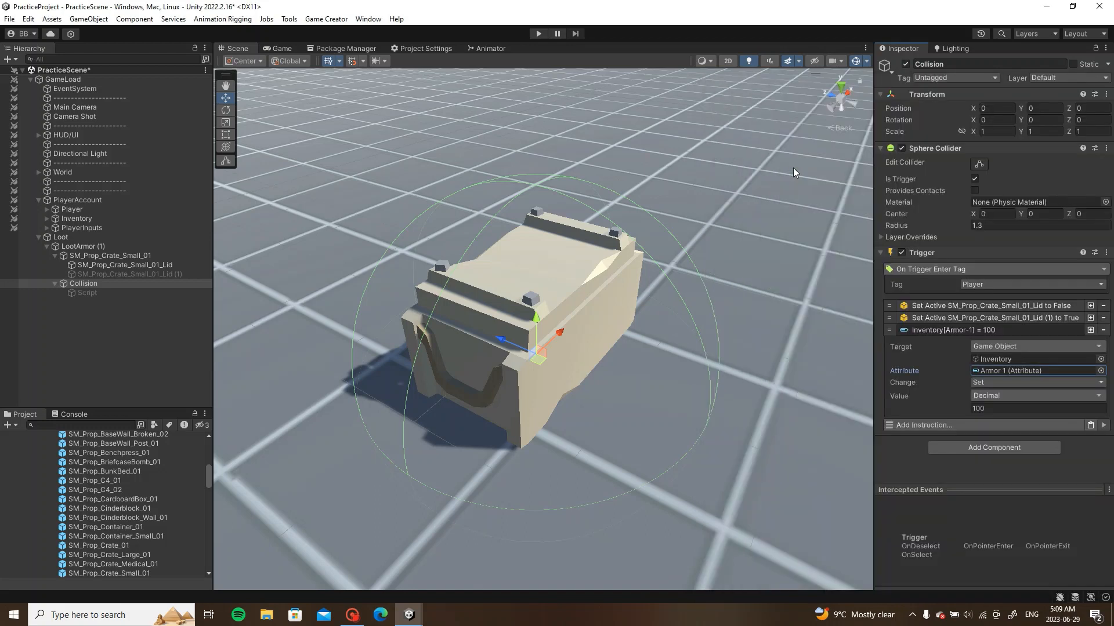
click(984, 408)
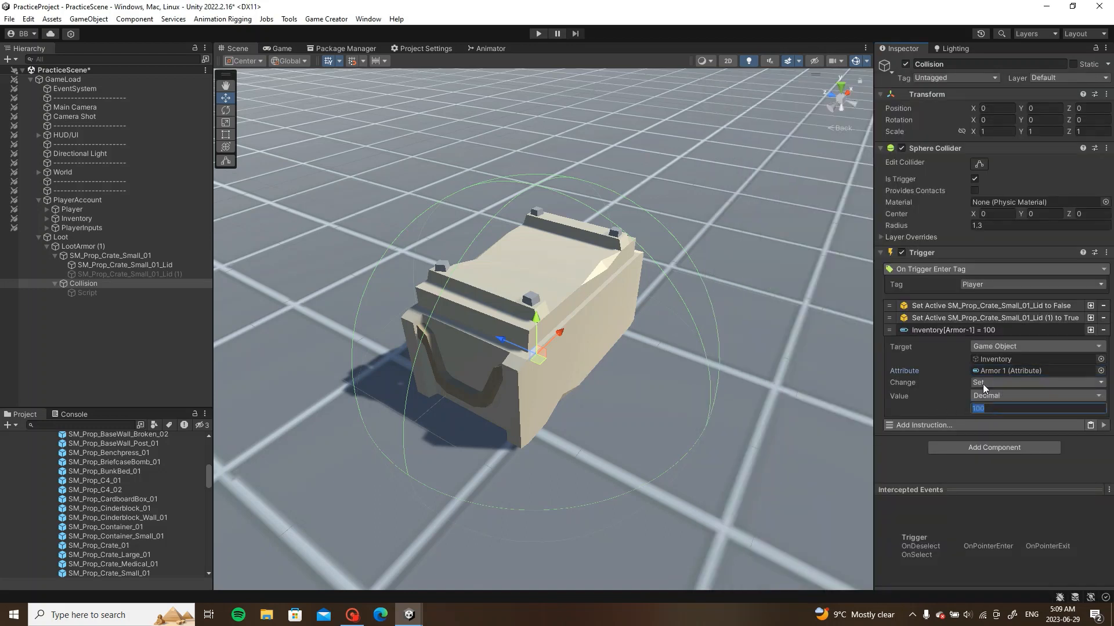
text(1)
click(1000, 332)
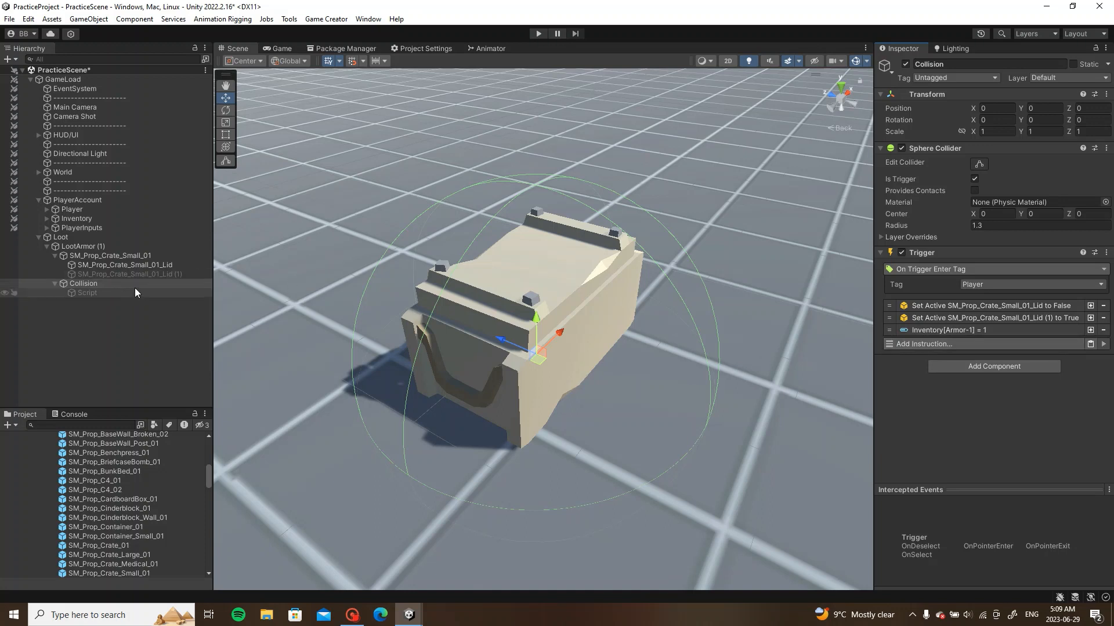
Step: Delete the inactive Script object under Collision
click(962, 346)
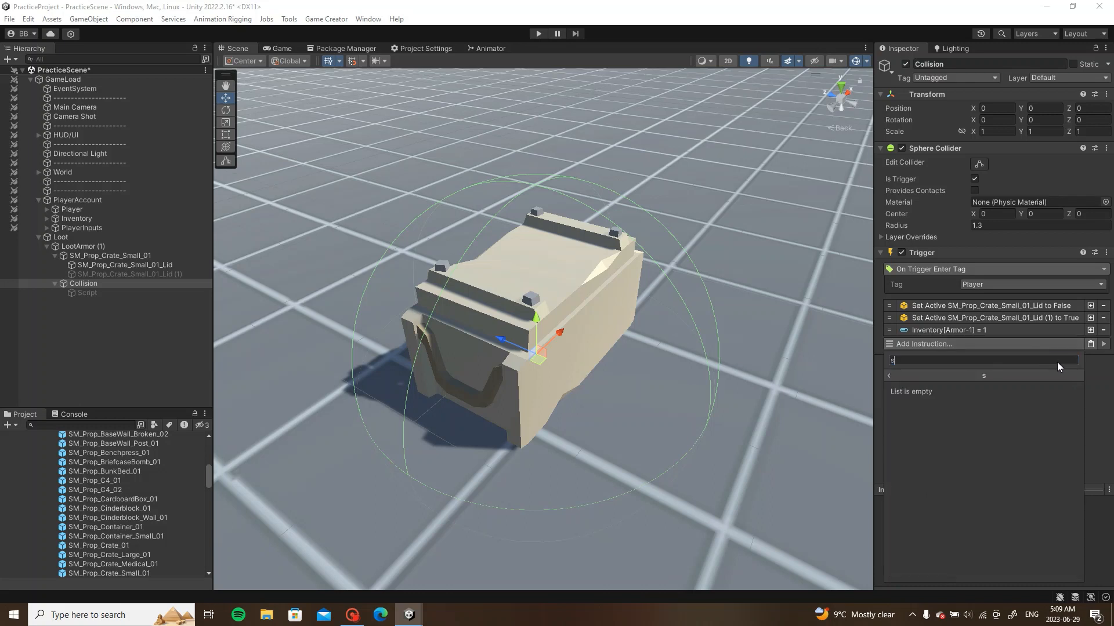
click(688, 363)
click(119, 300)
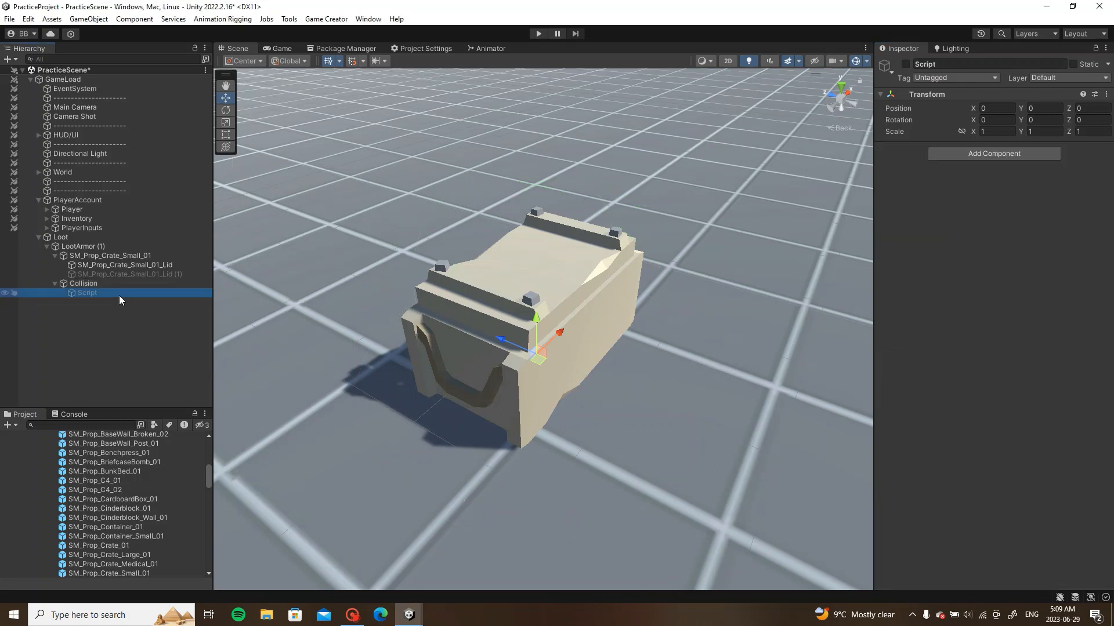
key(Delete)
Step: Add a Destroy instruction targeting Self to the end of the Collision trigger and save the scene
click(117, 285)
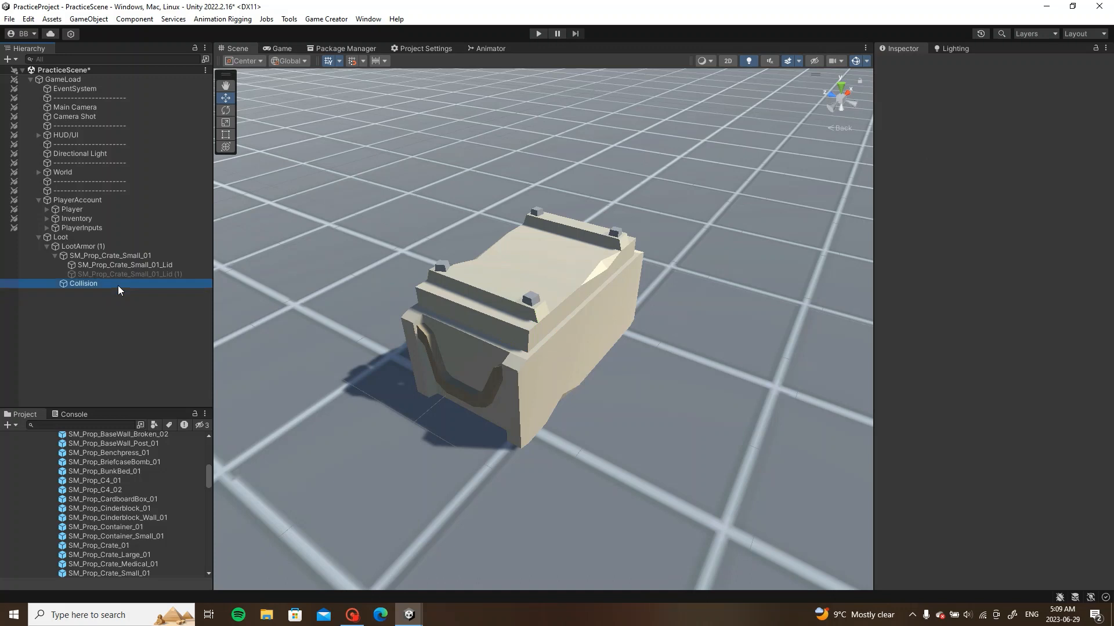
click(991, 345)
text(destroy)
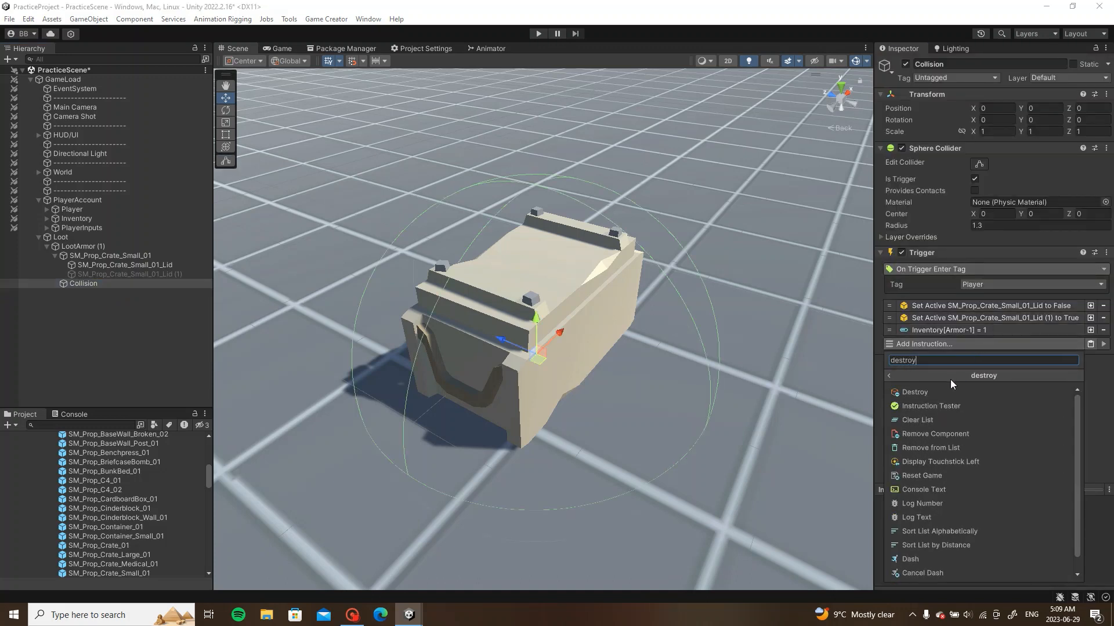
click(957, 392)
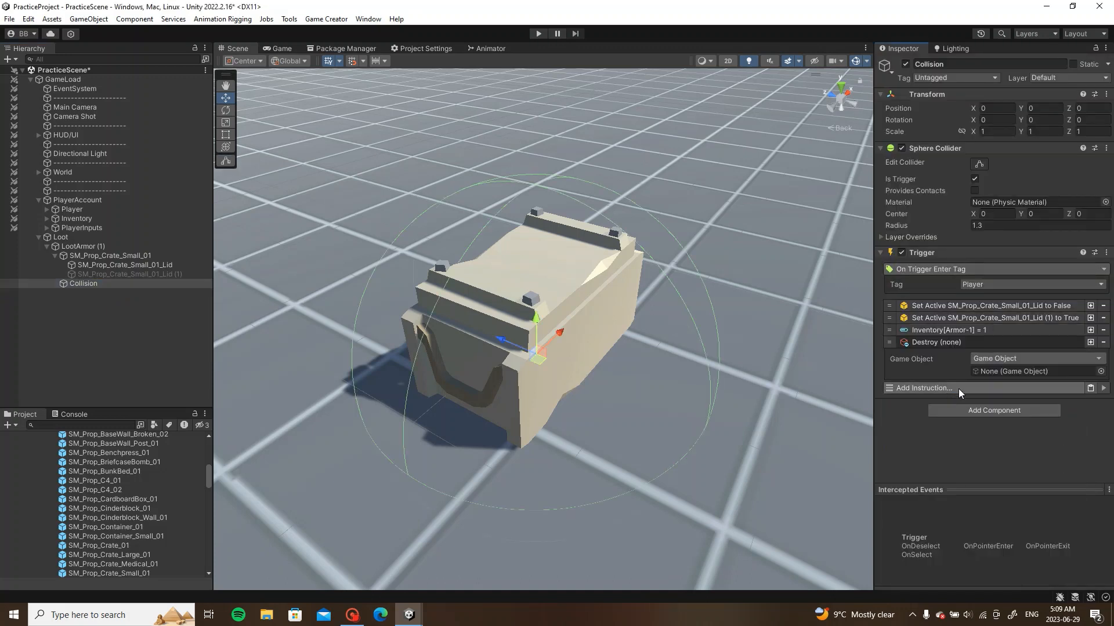
click(973, 343)
click(1048, 343)
click(1048, 357)
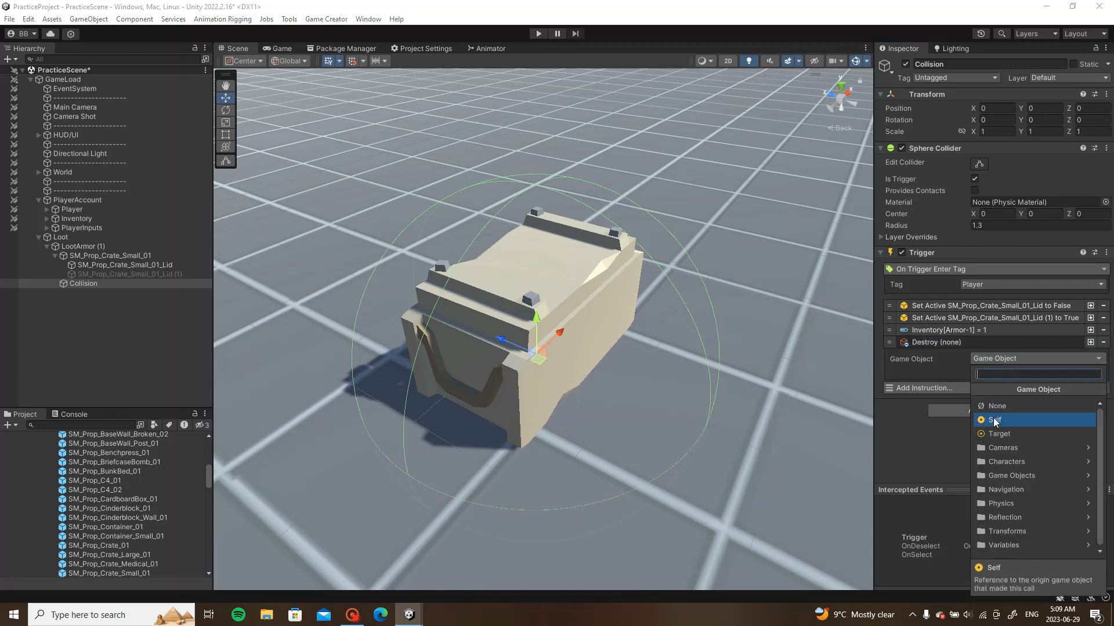
click(993, 417)
click(969, 345)
alt+drag(646, 326, 510, 304)
key(ctrl+s)
Step: Duplicate the LootArmor (1) crate and move the copy along X to about 2.56 beside it
click(54, 255)
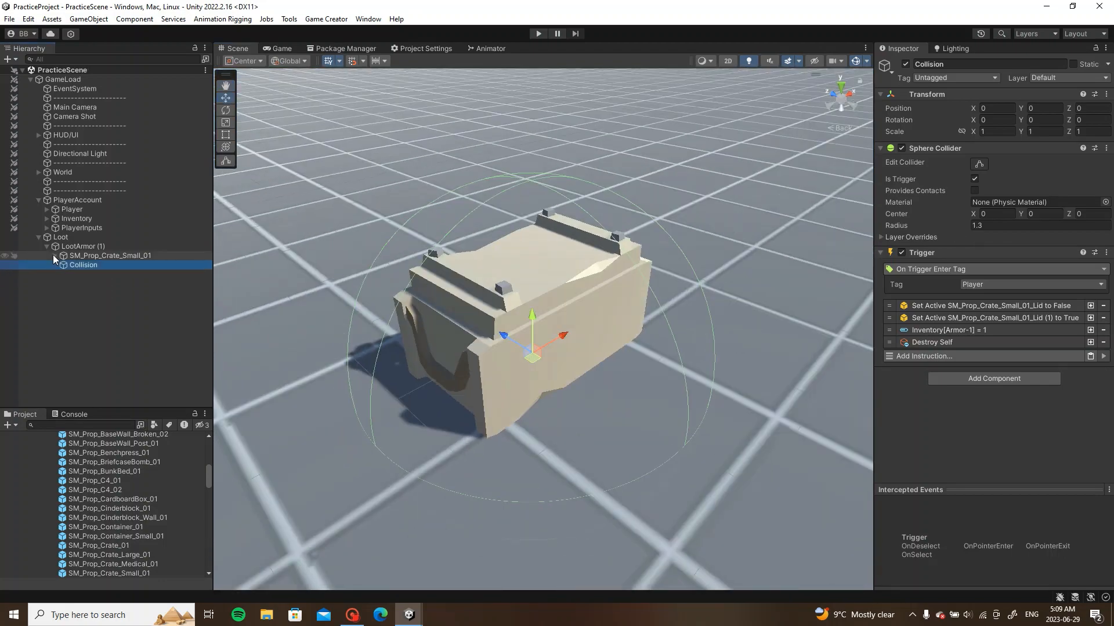
click(87, 247)
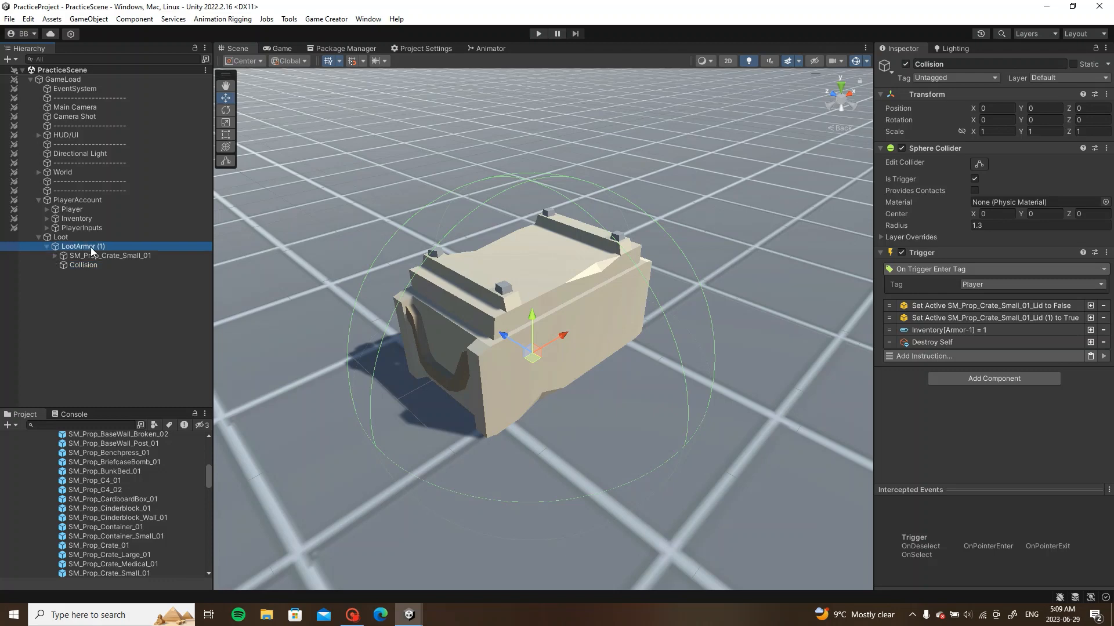
alt+drag(511, 301, 678, 333)
key(ctrl+d)
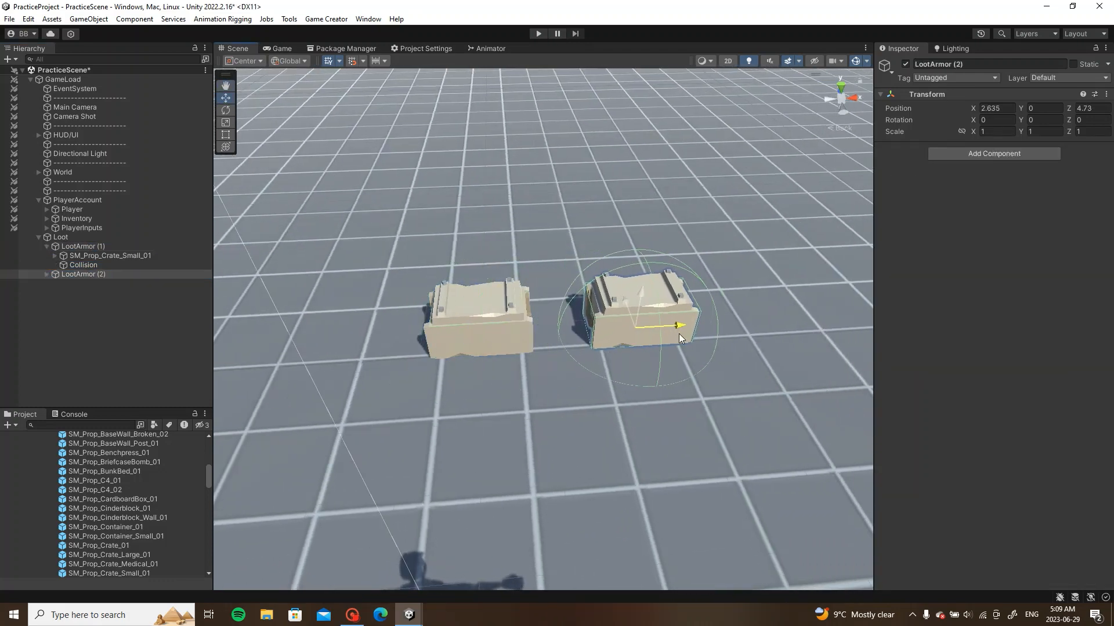
Step: Change the attribute in the Collision trigger of LootArmor (2) to Armor 2
click(47, 275)
click(81, 293)
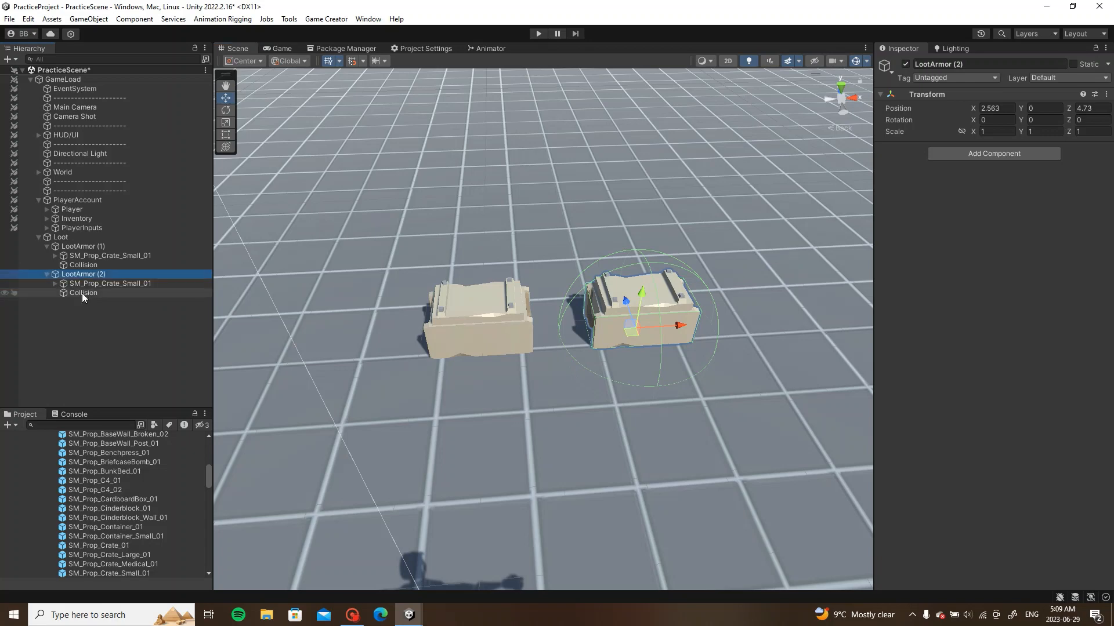
click(1001, 334)
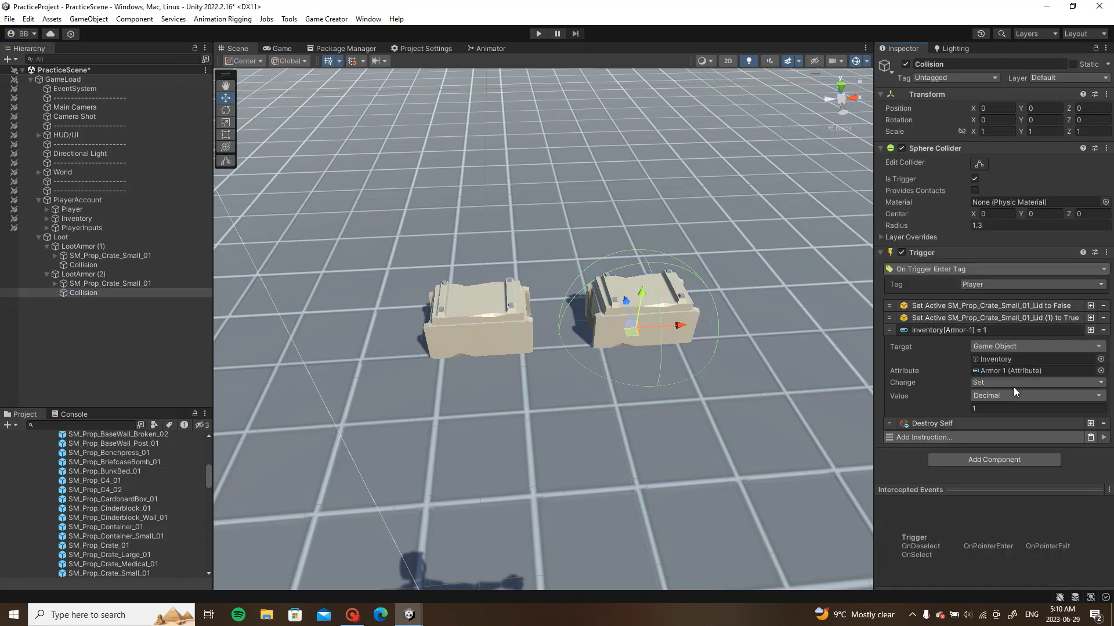
click(1104, 375)
double_click(841, 174)
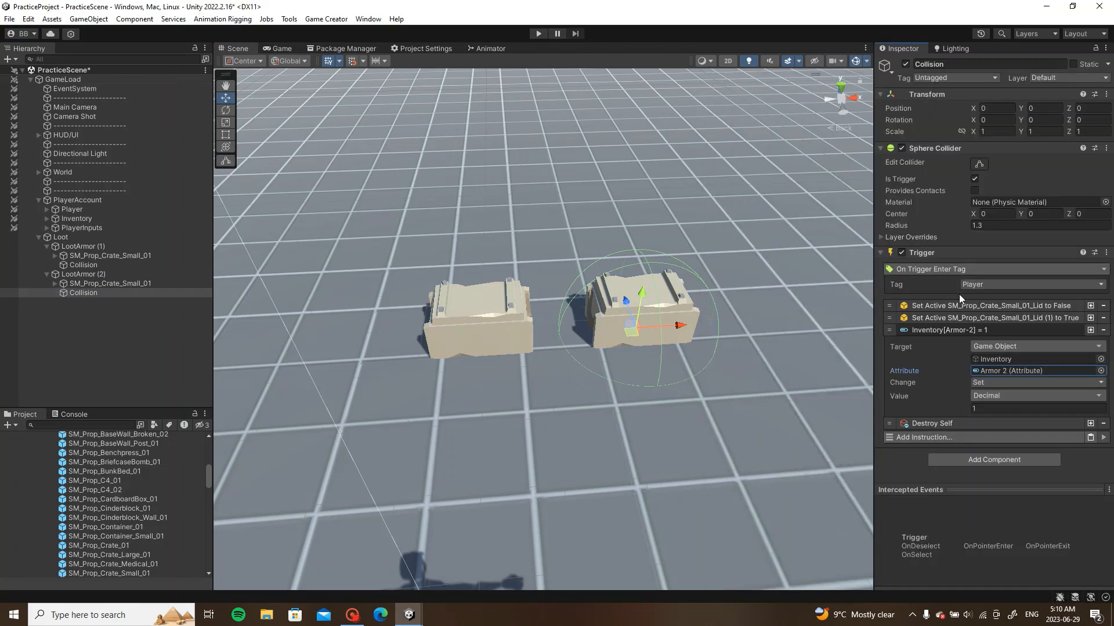
click(968, 332)
Step: Duplicate the LootArmor (2) crate and move the copy along X to about 5
double_click(114, 276)
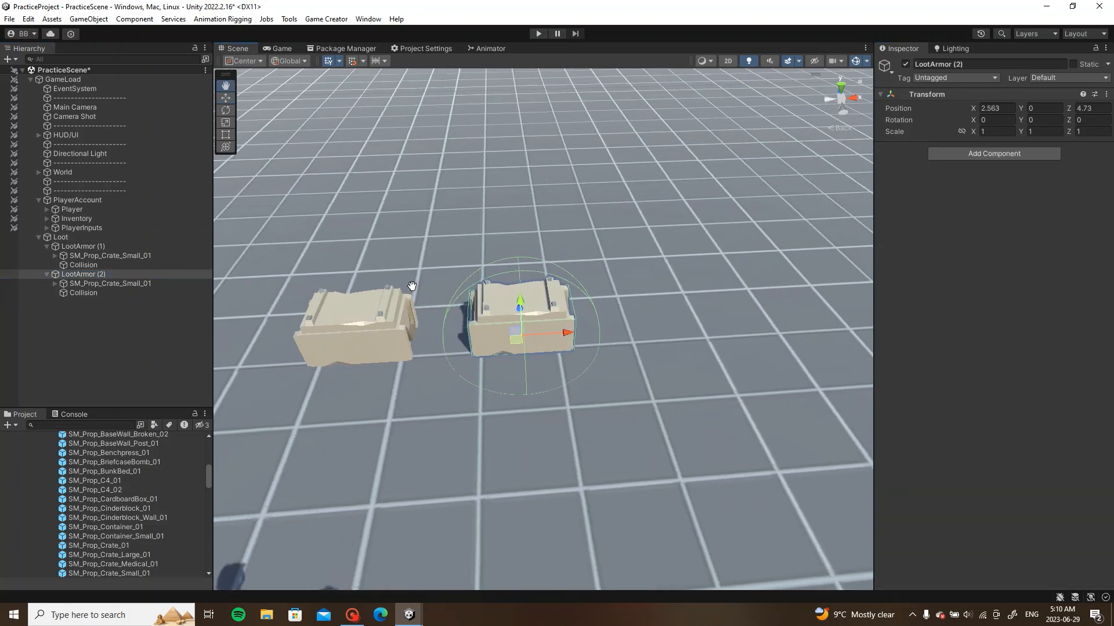
key(ctrl+d)
drag(544, 336, 684, 333)
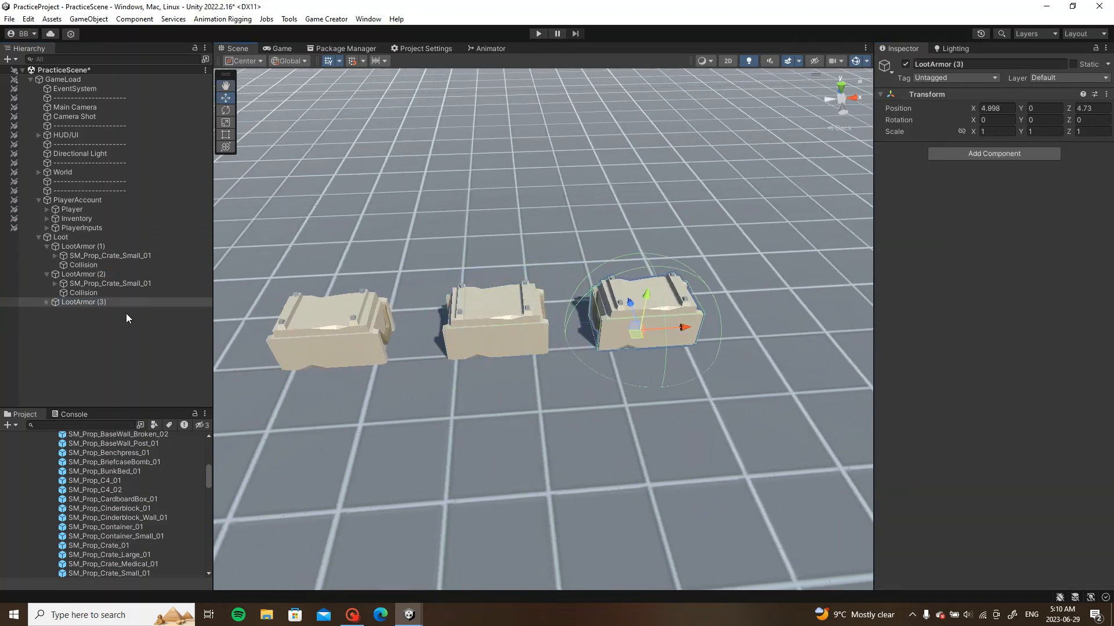
Step: Change the attribute in the Collision trigger of LootArmor (3) to Armor 3 and save the scene
click(46, 303)
click(78, 320)
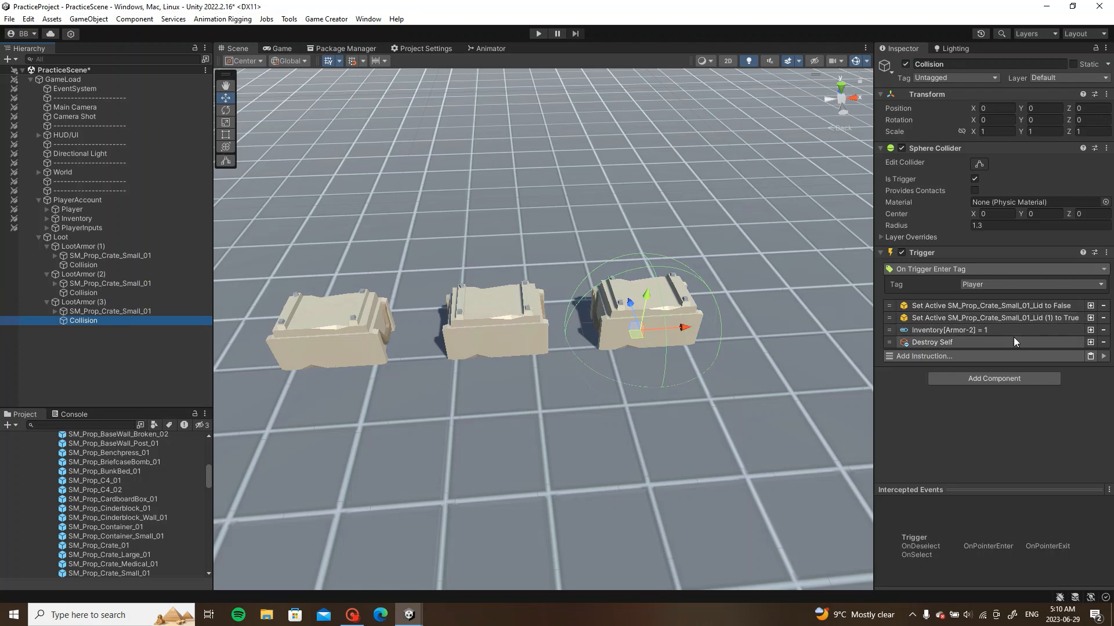
click(1027, 331)
click(1100, 371)
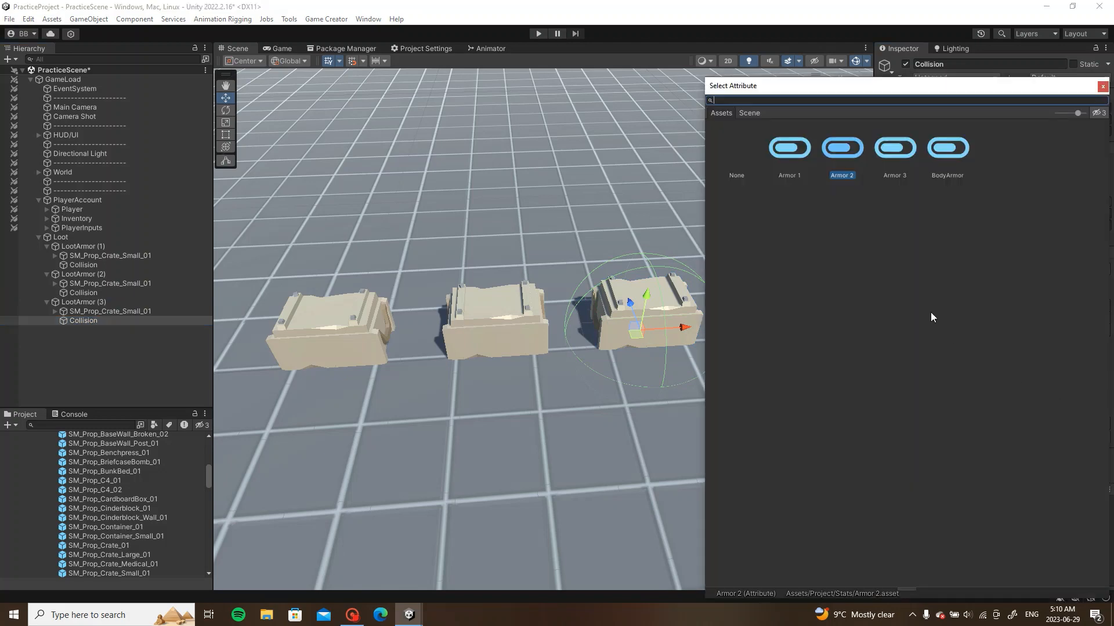
double_click(896, 152)
click(837, 360)
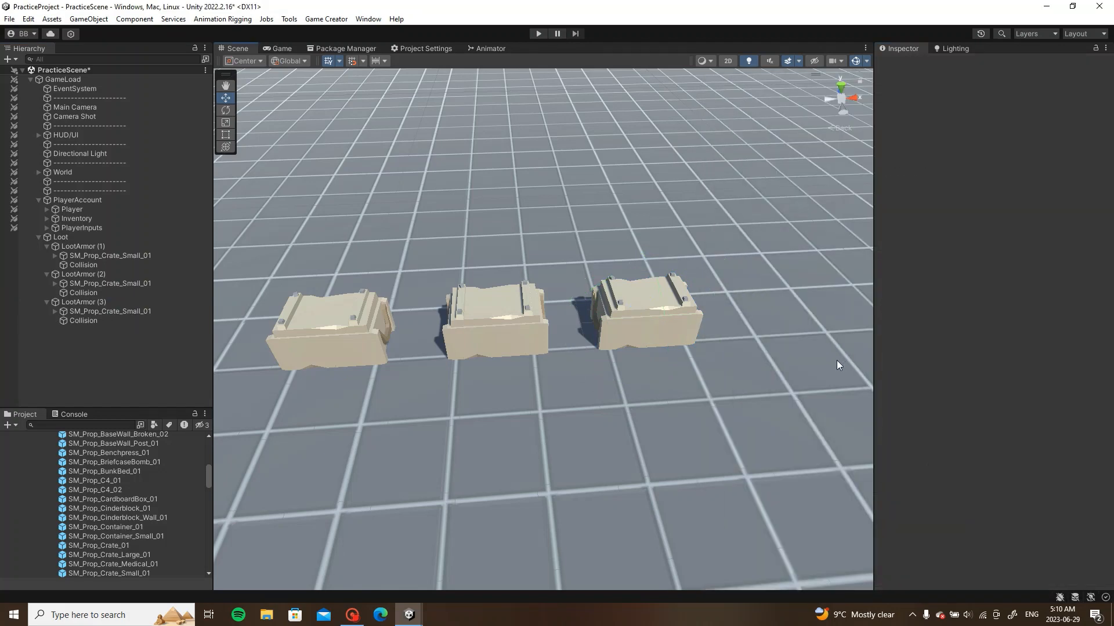
key(ctrl+s)
Step: Collapse the three LootArmor groups and shift all three crates together about 2.7 units along negative X
alt+drag(576, 300, 532, 295)
scroll(533, 306, down, 4)
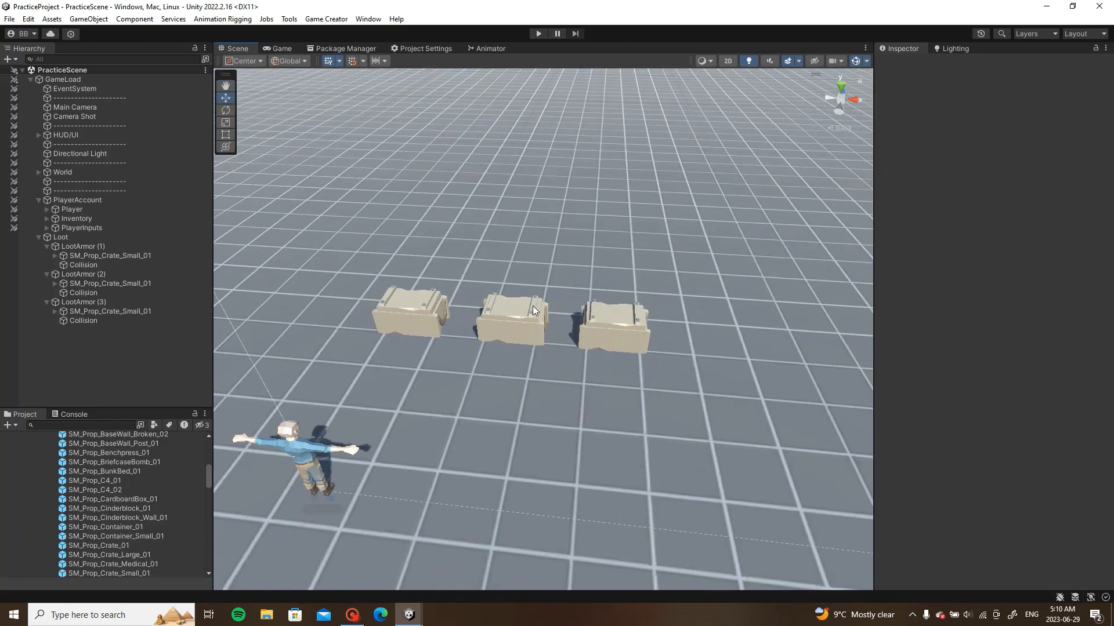
scroll(534, 310, down, 3)
click(47, 246)
click(46, 255)
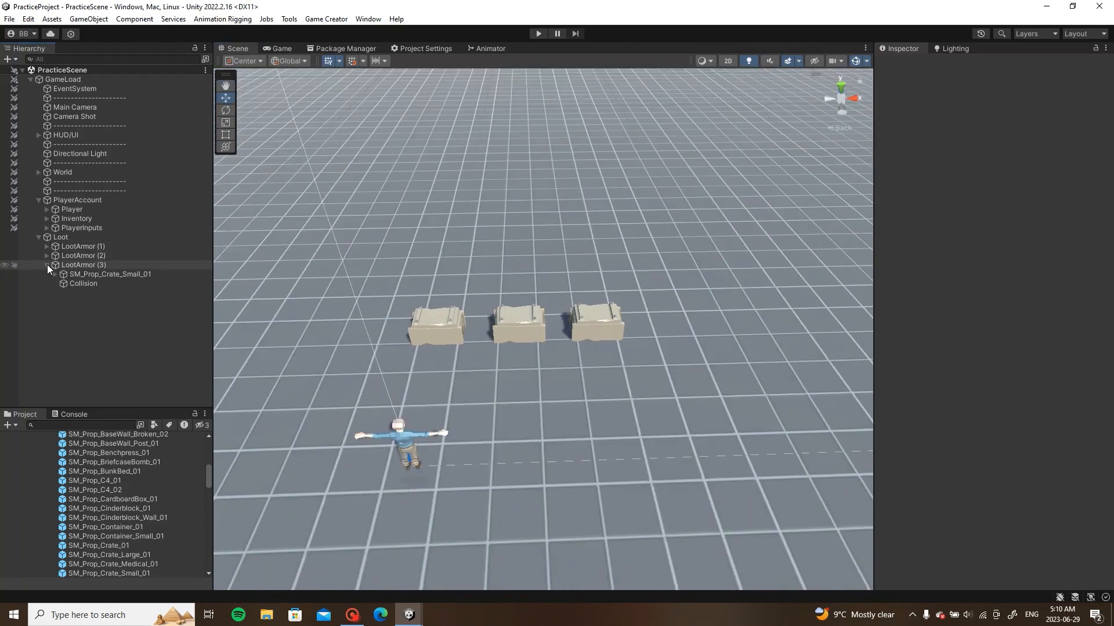
click(47, 264)
click(78, 247)
shift+click(87, 265)
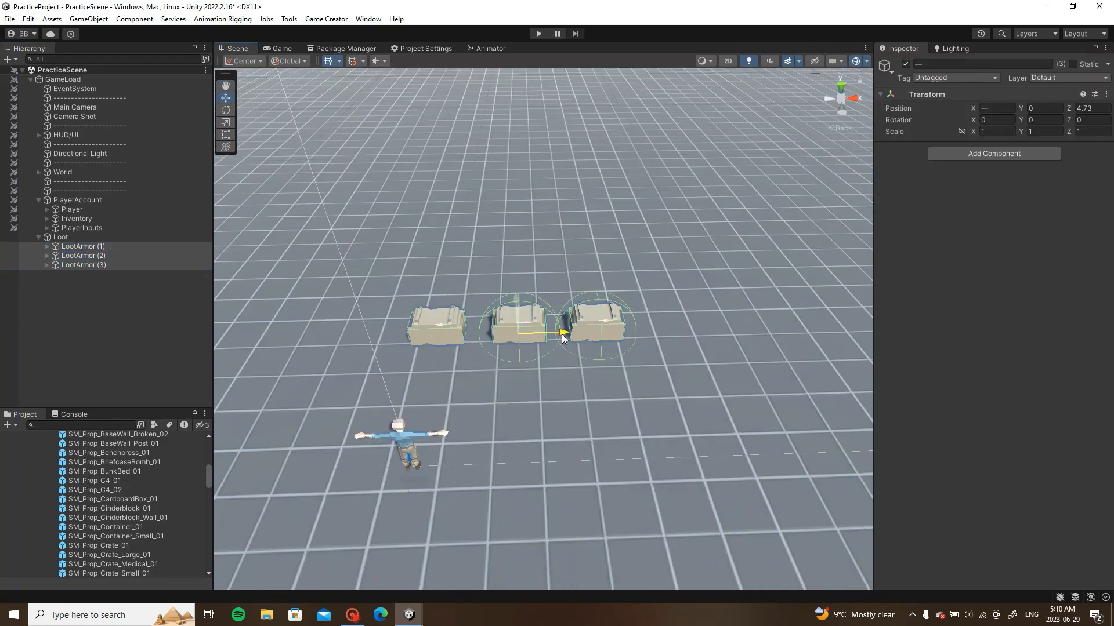
drag(562, 338, 478, 336)
Step: Spread the outer crates apart by moving LootArmor (3) to about X 4.49 and LootArmor (1) to about X -4.4
click(79, 265)
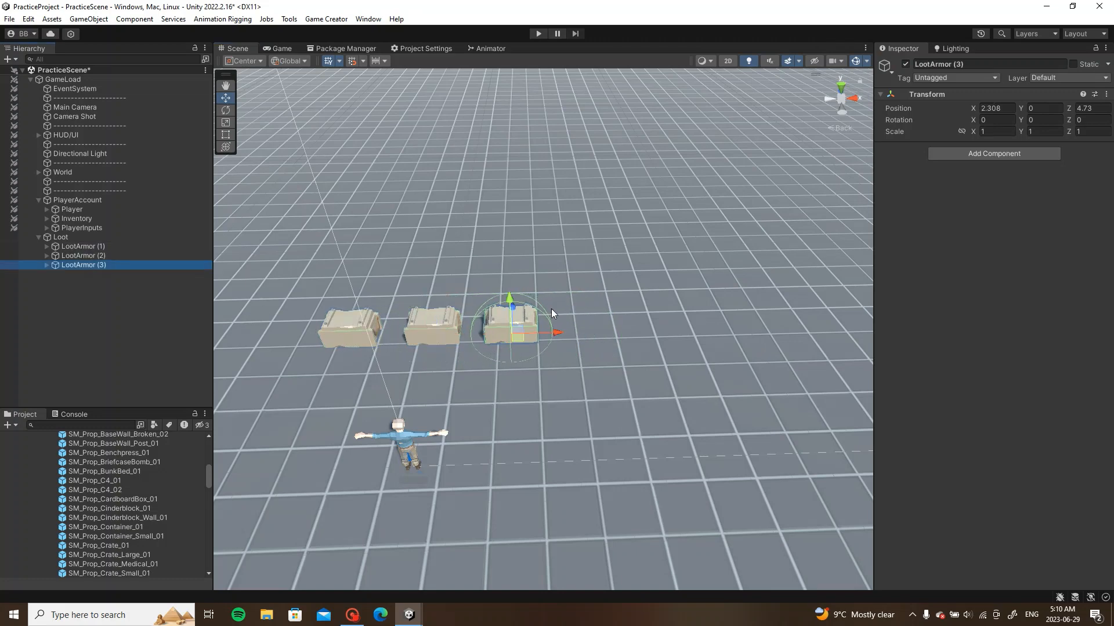
drag(557, 336, 623, 339)
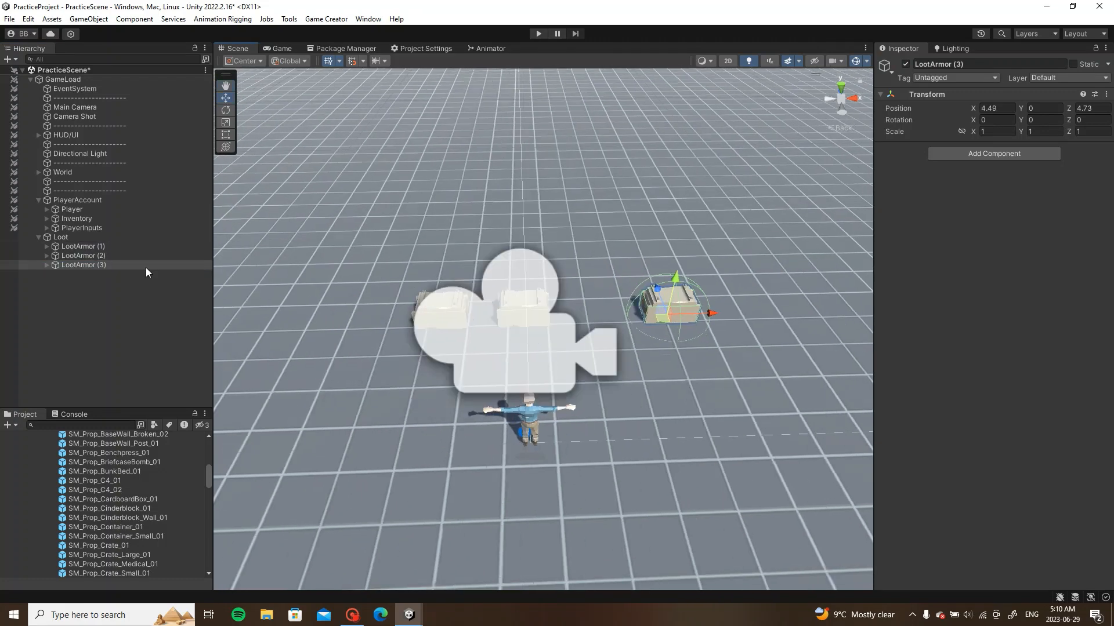
click(79, 249)
scroll(461, 290, down, 2)
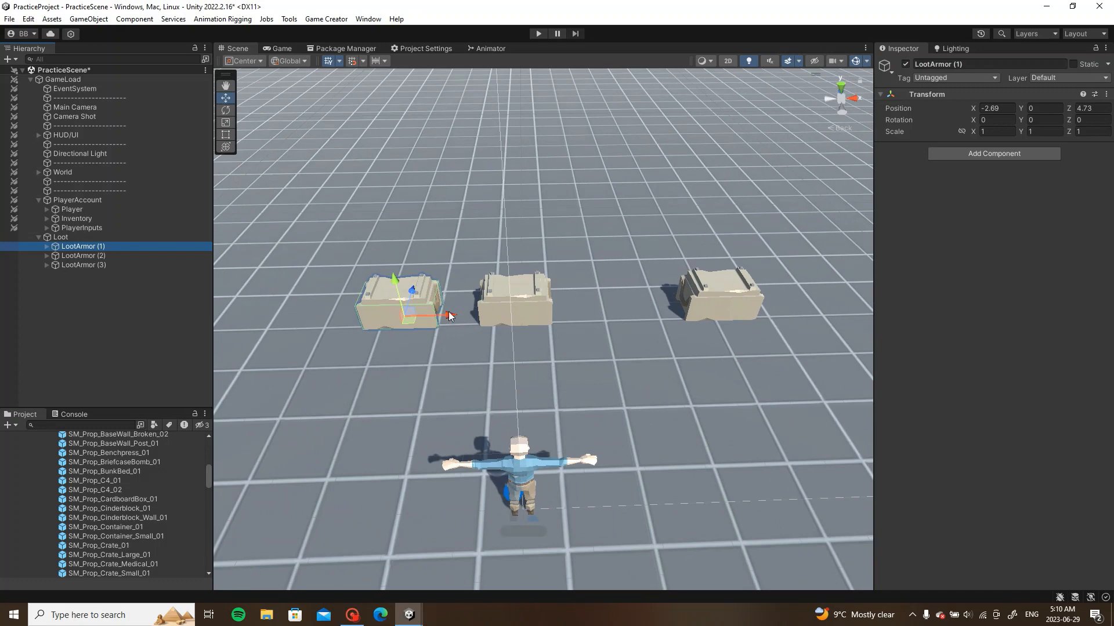
drag(450, 315, 376, 317)
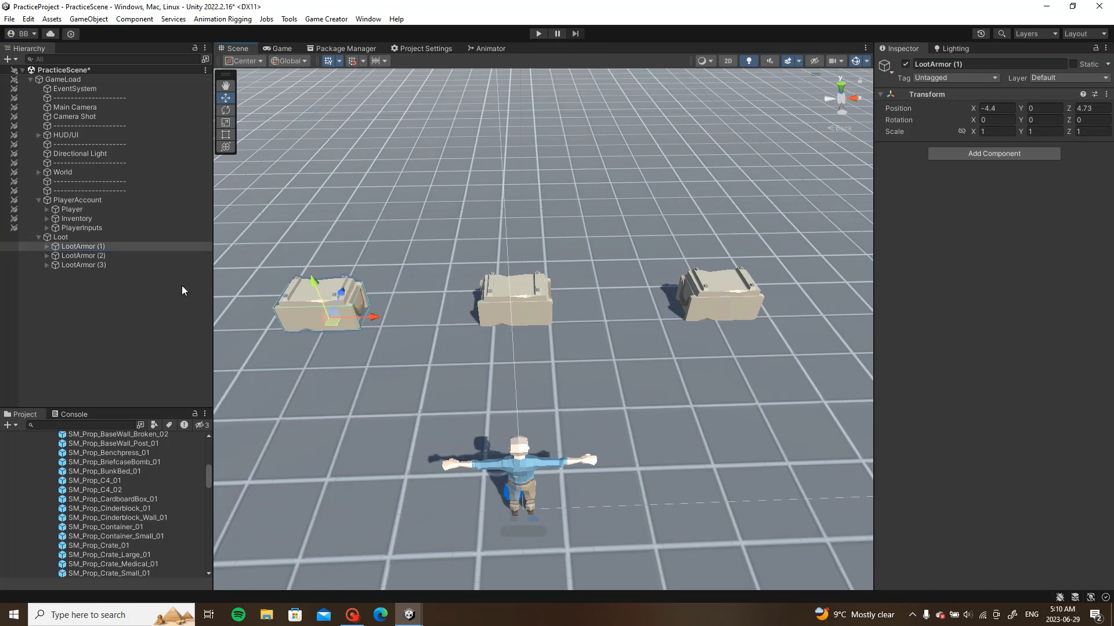
Step: Assign the PolygonApocalypse_Material_Overgrowth_01 material to the crate body and both lids of LootArmor (2), then collapse its group
click(47, 258)
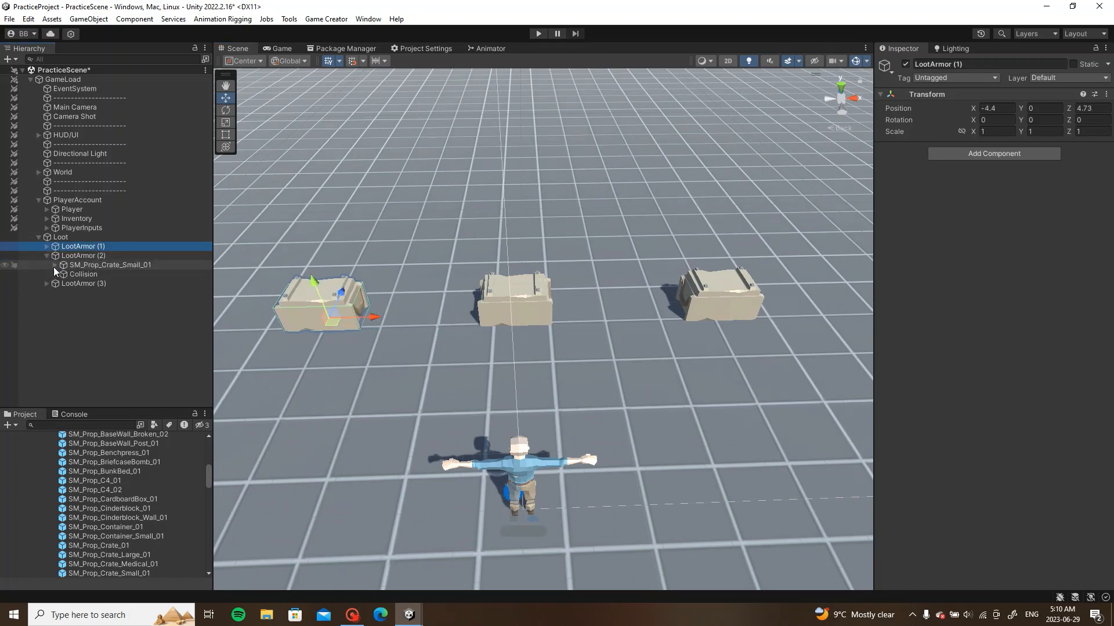
click(55, 265)
click(90, 268)
ctrl+click(102, 274)
ctrl+click(110, 283)
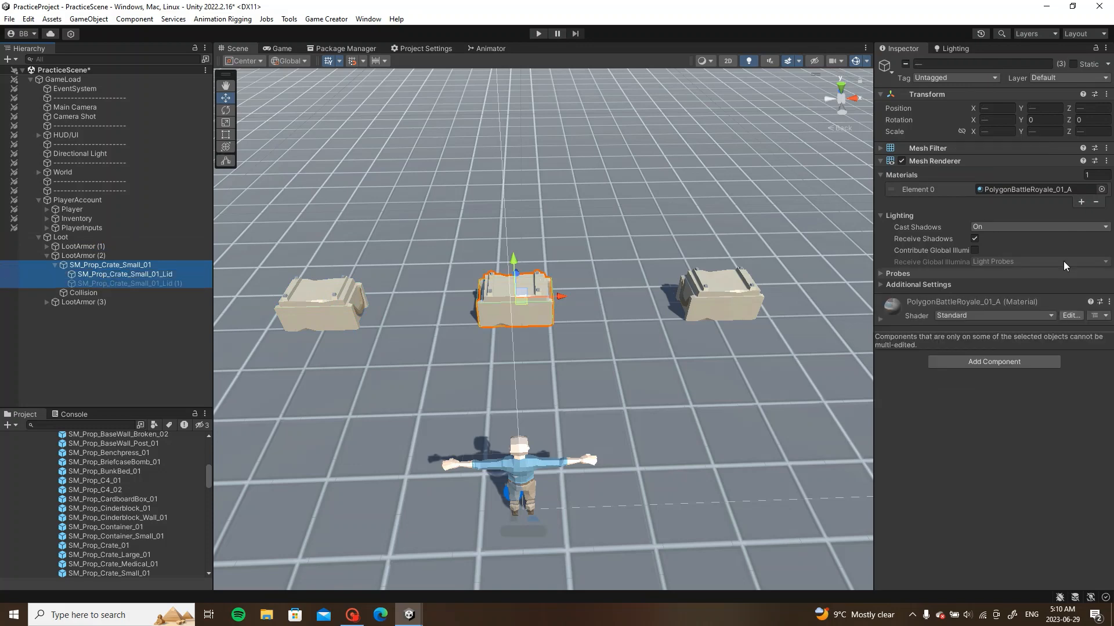
click(1095, 196)
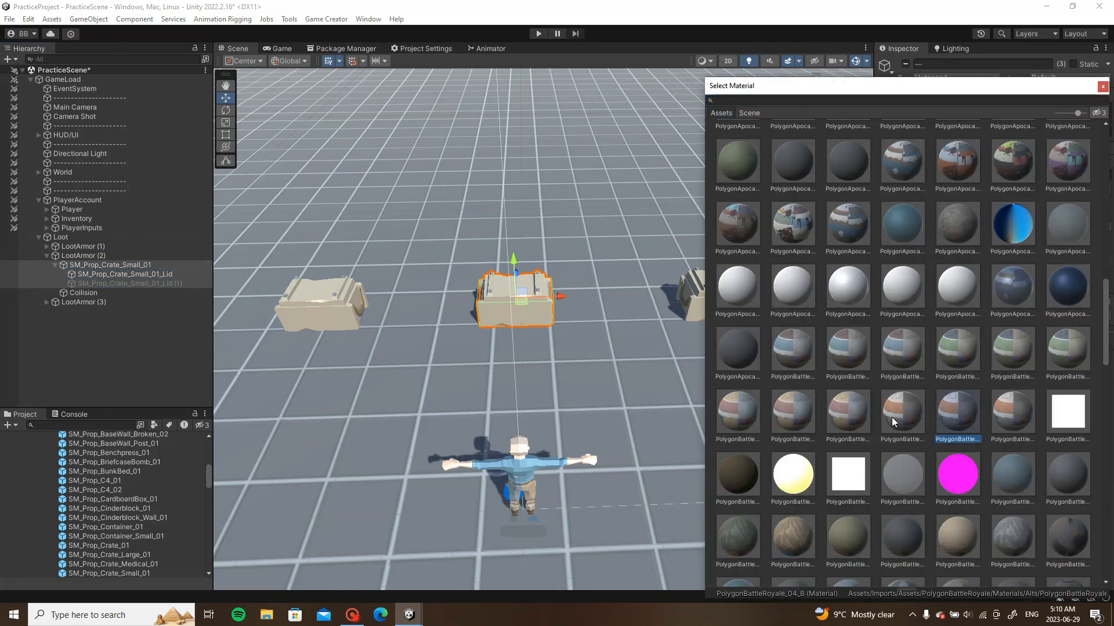
click(808, 391)
click(750, 356)
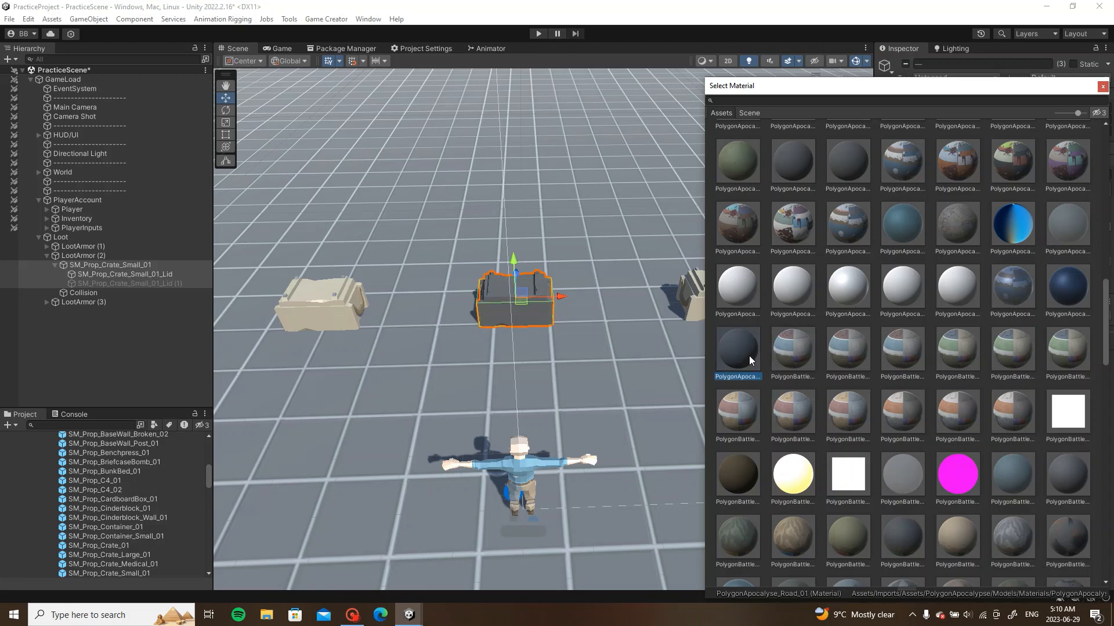
click(744, 153)
click(742, 348)
double_click(748, 165)
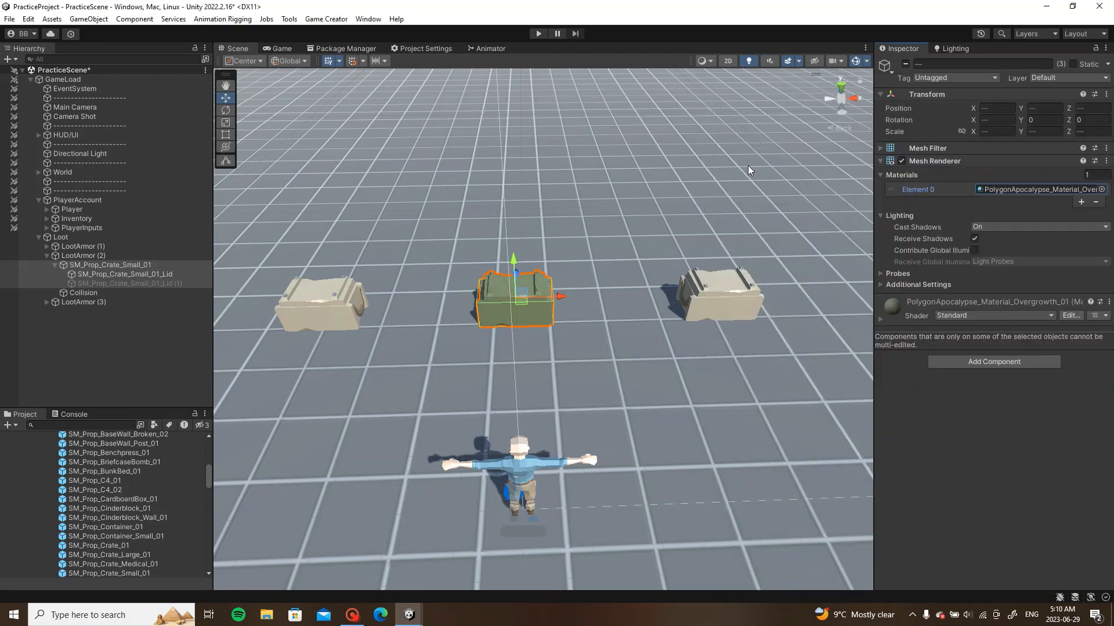
click(47, 256)
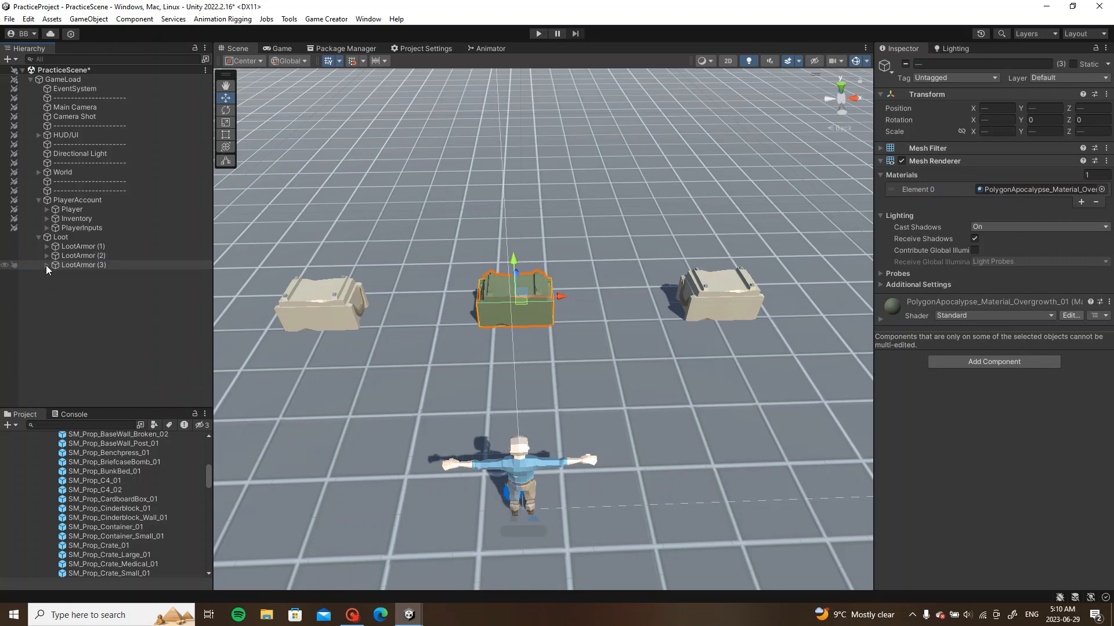
Step: Assign a dark navy material to the crate body and both lids of LootArmor (3), collapse its group and save the scene
click(46, 265)
click(100, 275)
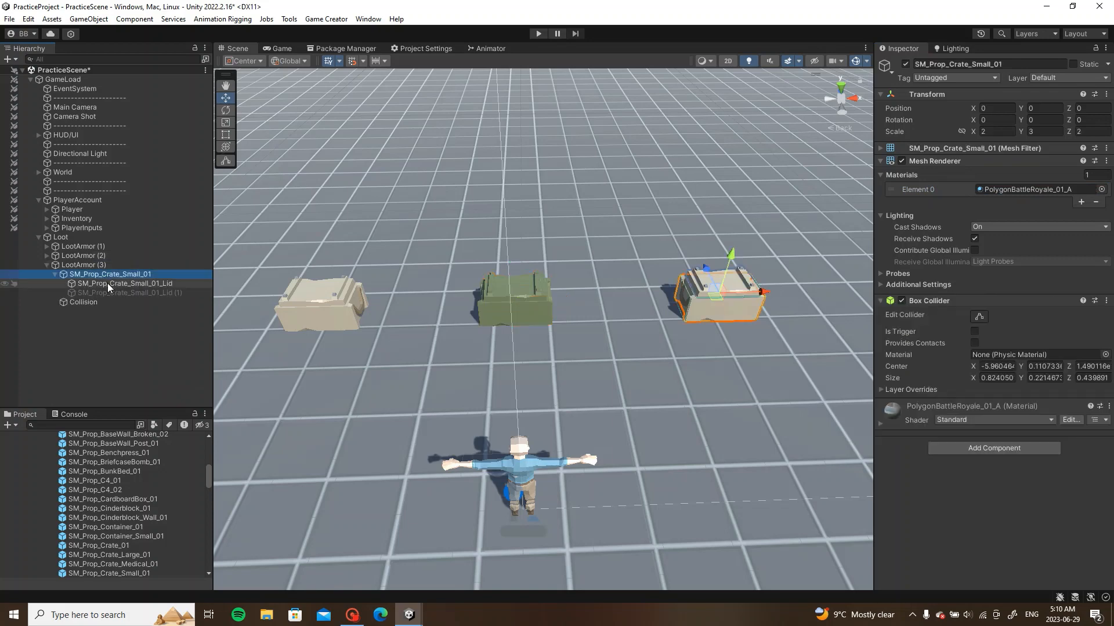
shift+click(125, 292)
click(1100, 189)
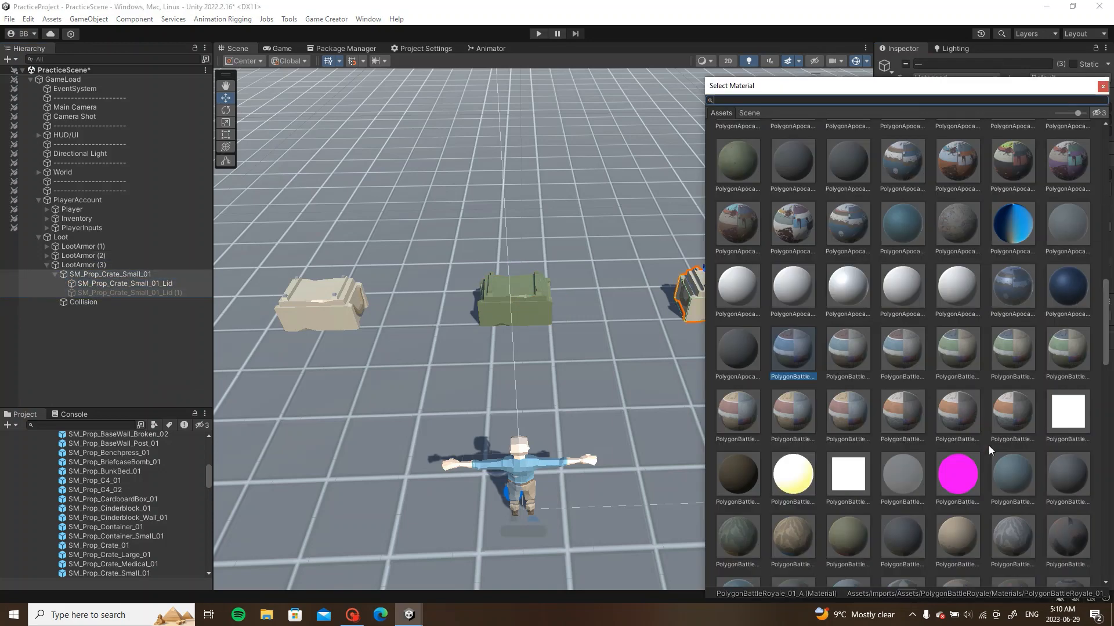
double_click(1015, 482)
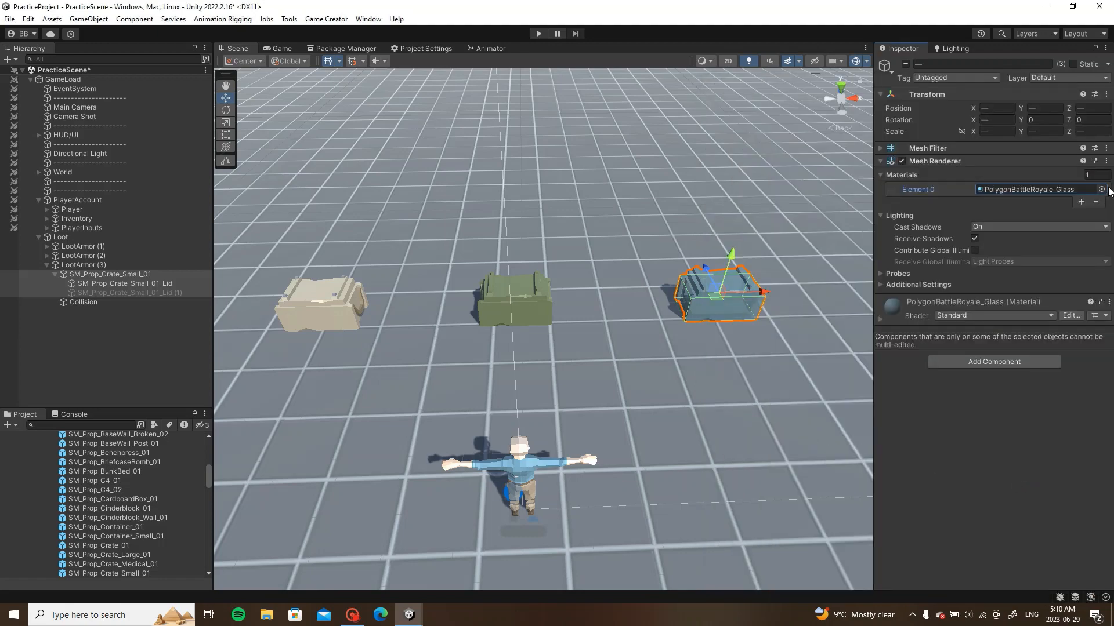
click(1101, 189)
click(1074, 162)
click(653, 338)
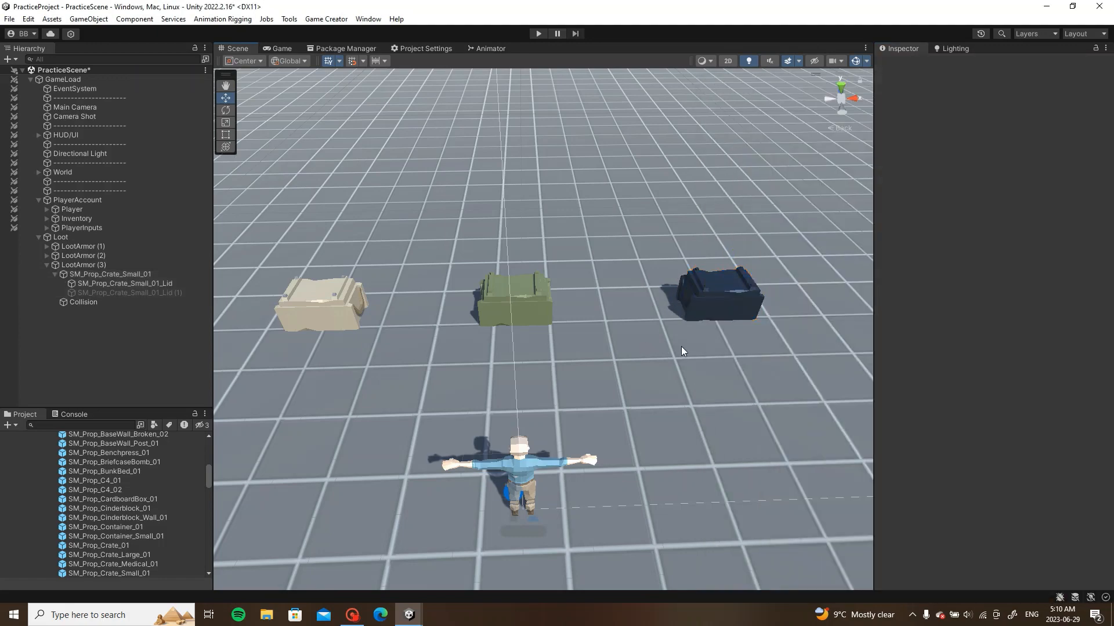
alt+drag(681, 346, 592, 301)
click(47, 265)
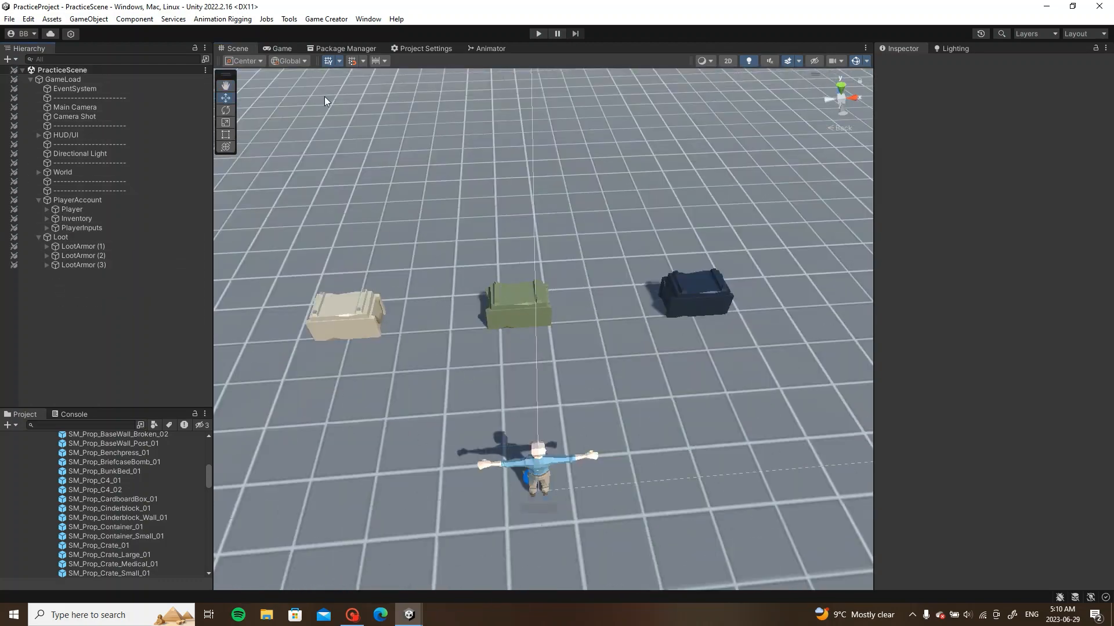
Step: Play the scene in the Game view, walk the character around briefly and stop the playtest
click(284, 48)
click(539, 35)
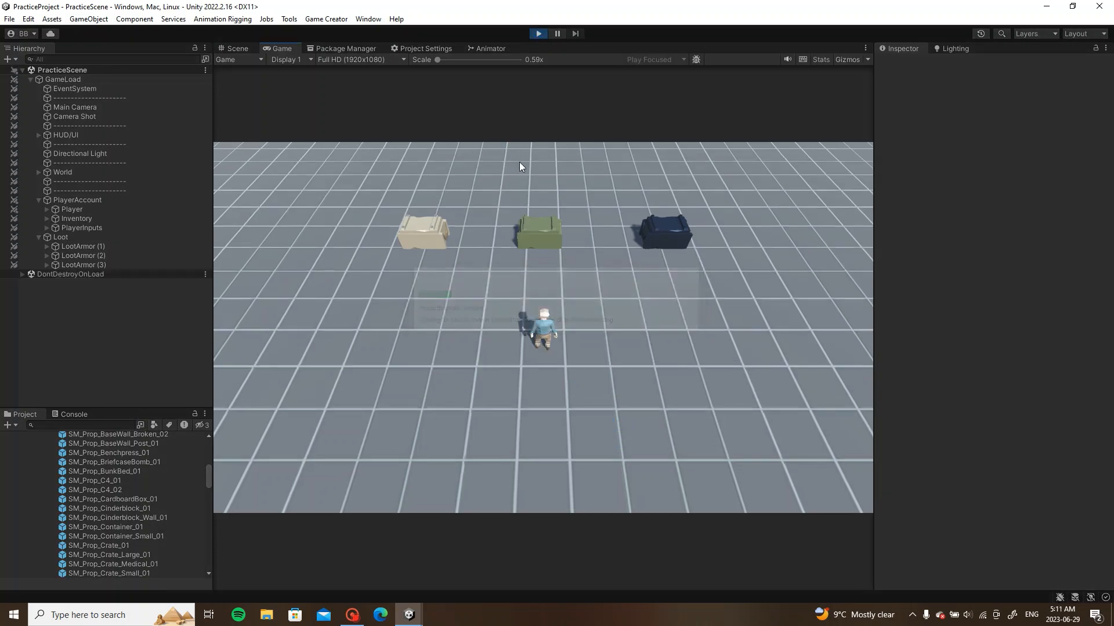
key(a)
key(s)
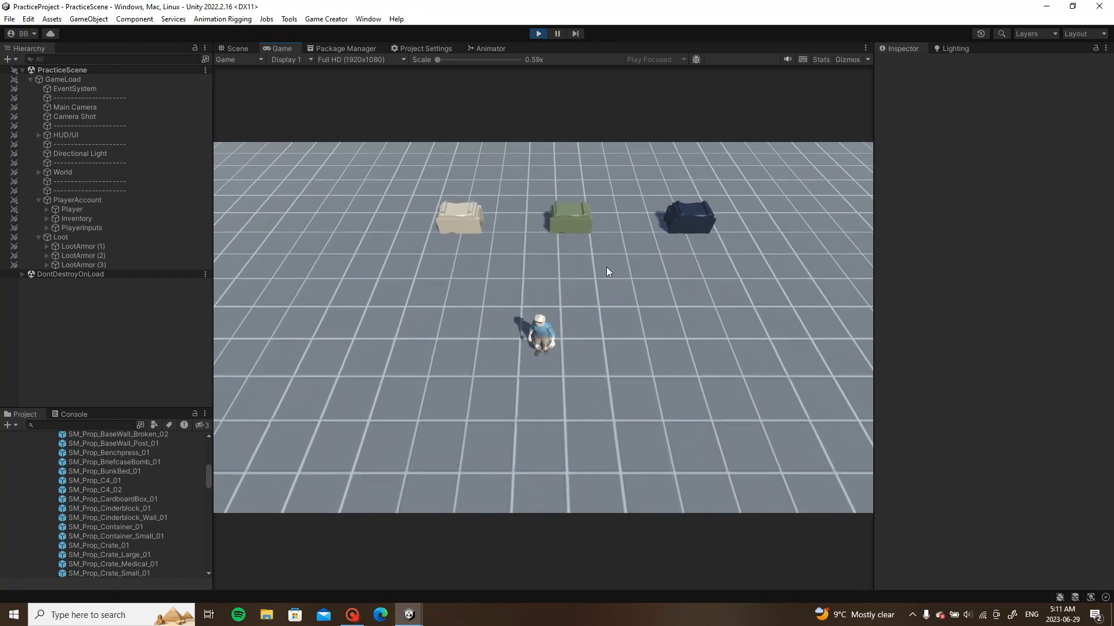
key(w)
key(Tab)
key(Tab)
click(538, 33)
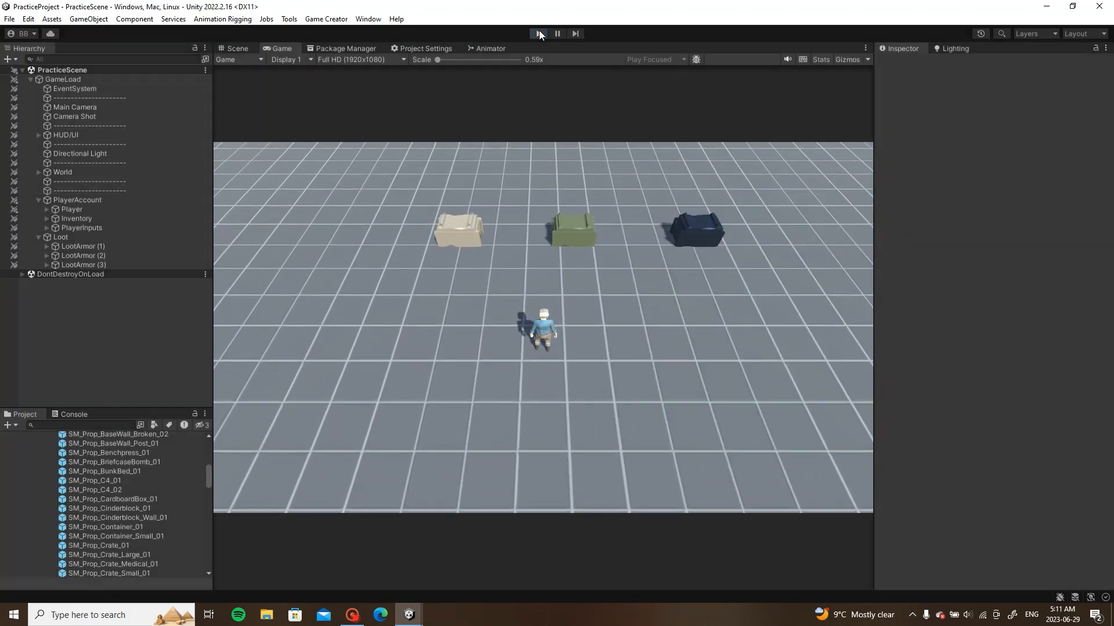
Step: Expand HUD/UI down to the CanvasGamePlay panel and activate InventoryUI
click(39, 135)
click(47, 153)
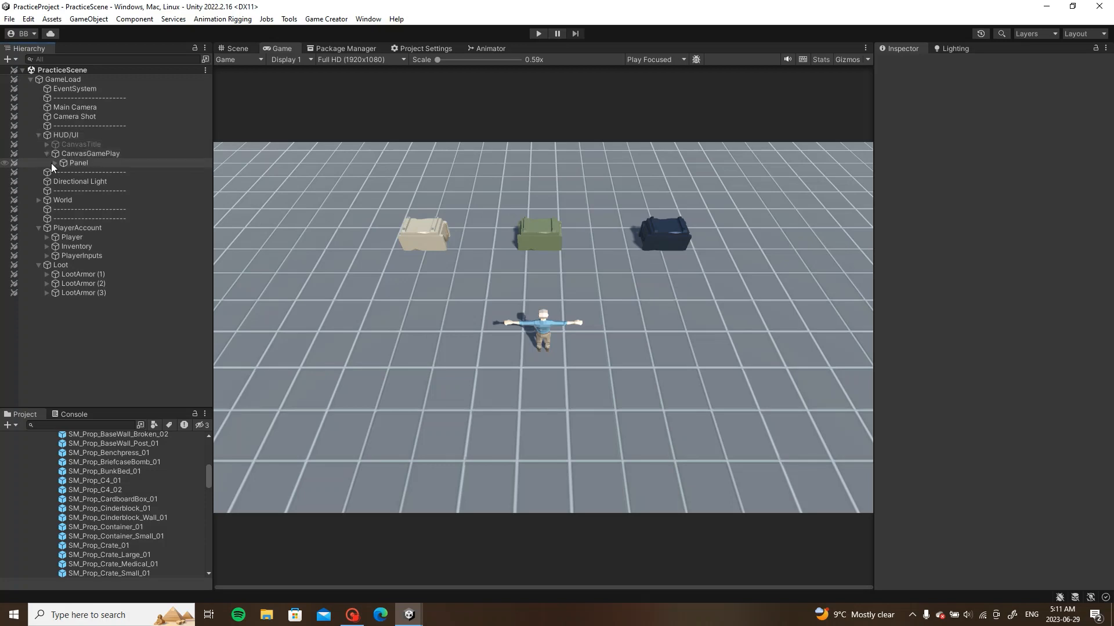
click(53, 163)
click(83, 174)
key(alt+shift+a)
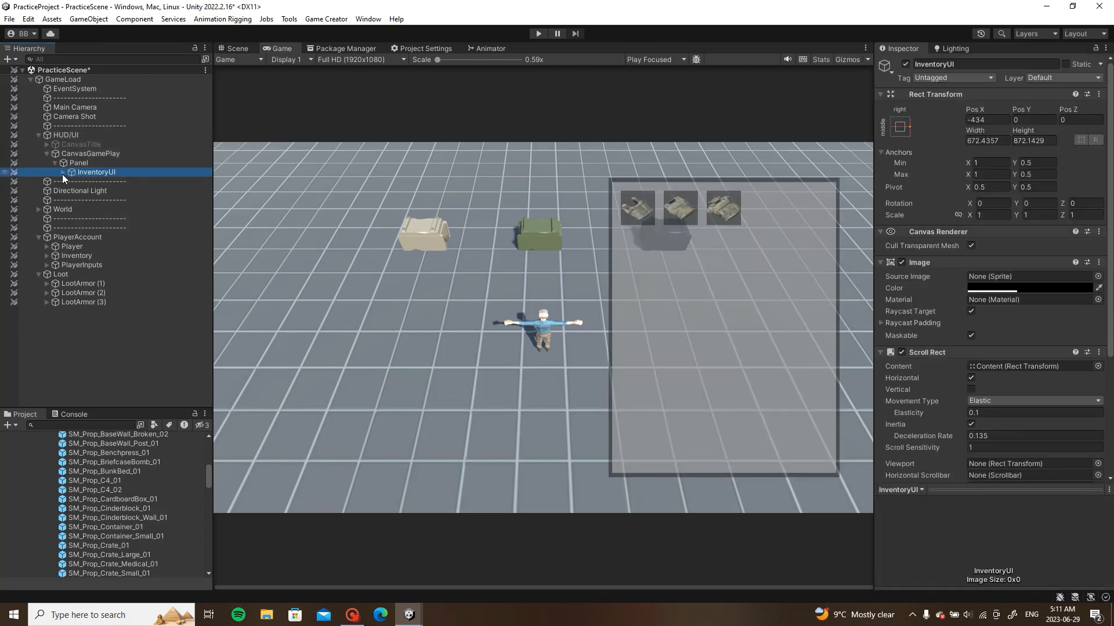
Step: Deactivate ItemArmor (1), (2) and (3) under InventoryUI's Content and save the scene
alt+click(62, 173)
click(79, 200)
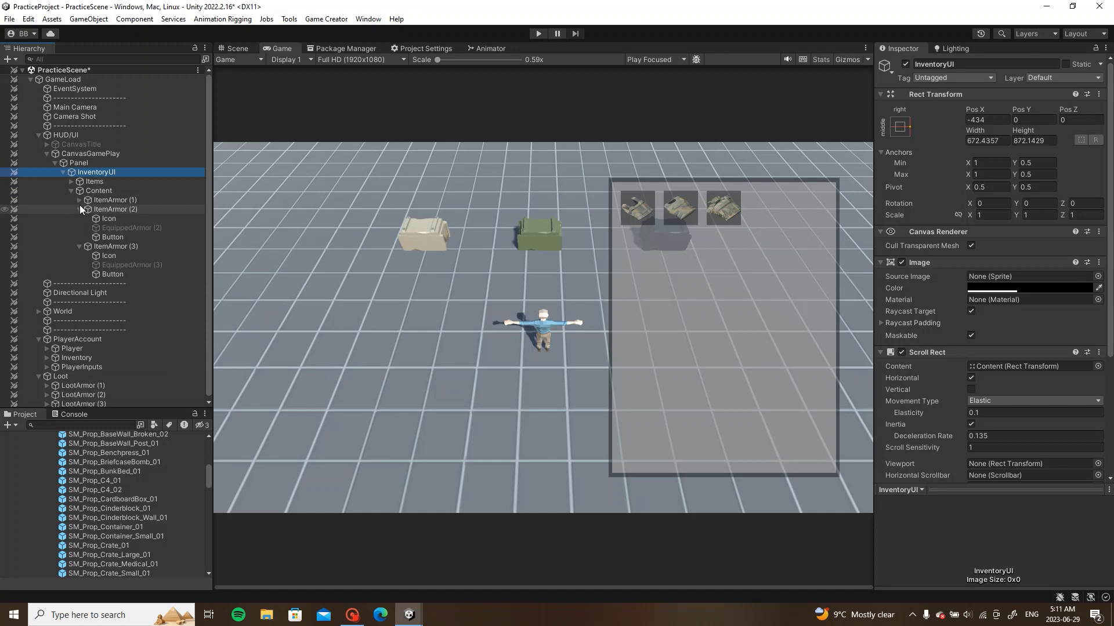
click(79, 209)
click(79, 218)
click(111, 200)
shift+click(120, 218)
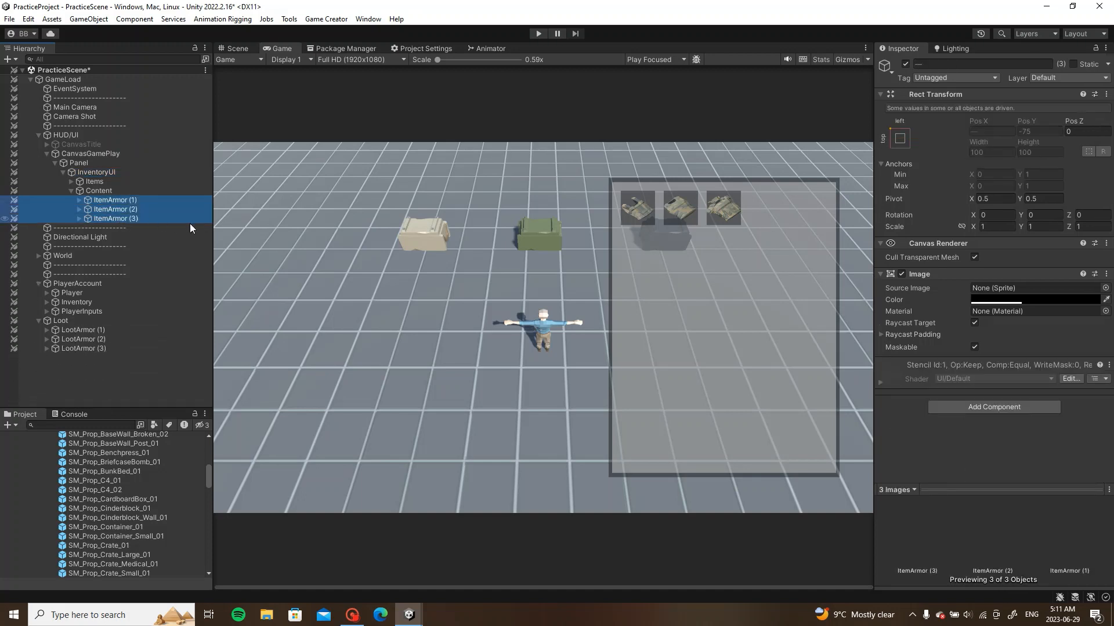
key(alt+shift+a)
key(ctrl+s)
Step: Collapse Content and examine the trigger and conditions of OwnedItemArmor (1) under Items
click(71, 191)
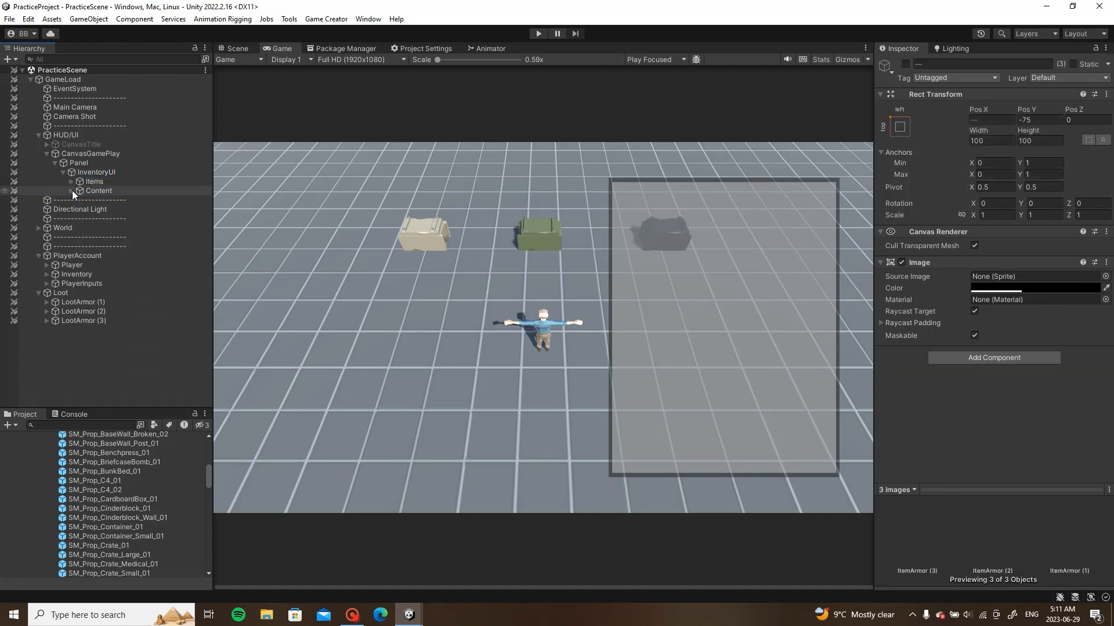
click(70, 181)
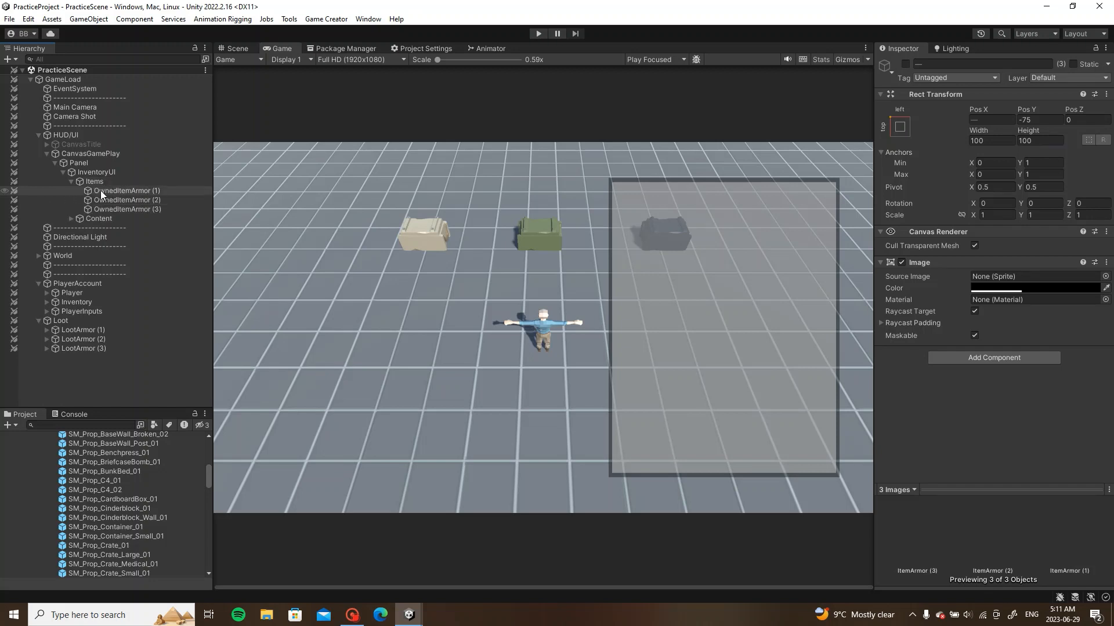
click(100, 190)
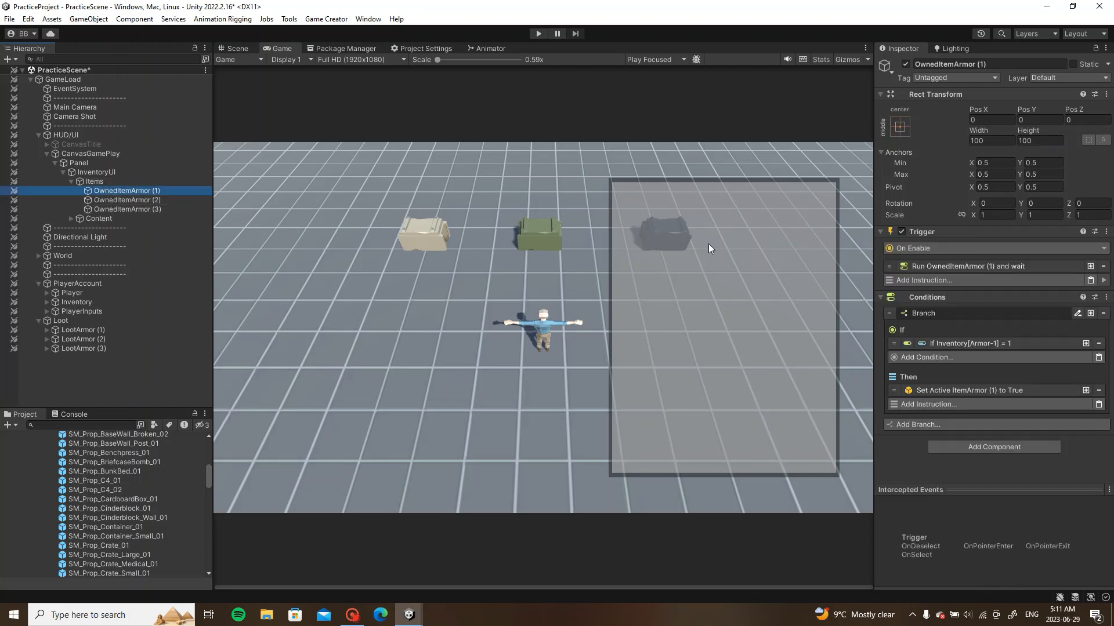
Step: Collapse the Items and InventoryUI groups, deactivate InventoryUI and save the scene
click(71, 182)
click(56, 164)
click(56, 165)
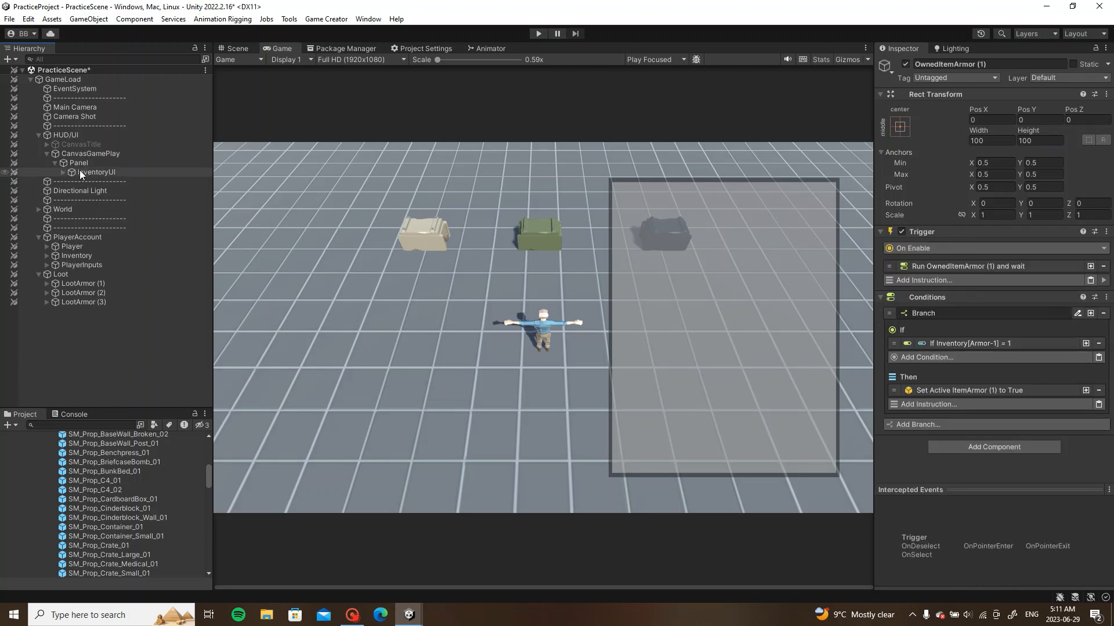
click(83, 171)
key(alt+shift+a)
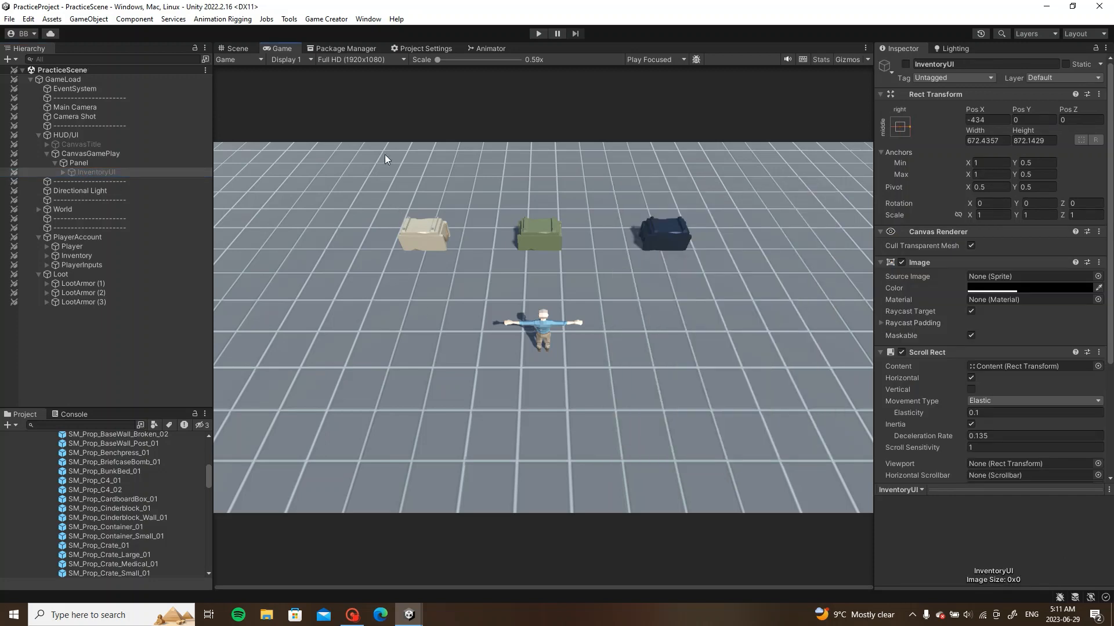
Step: Play the scene, open the inventory panel to check its contents before looting, and close it
click(537, 34)
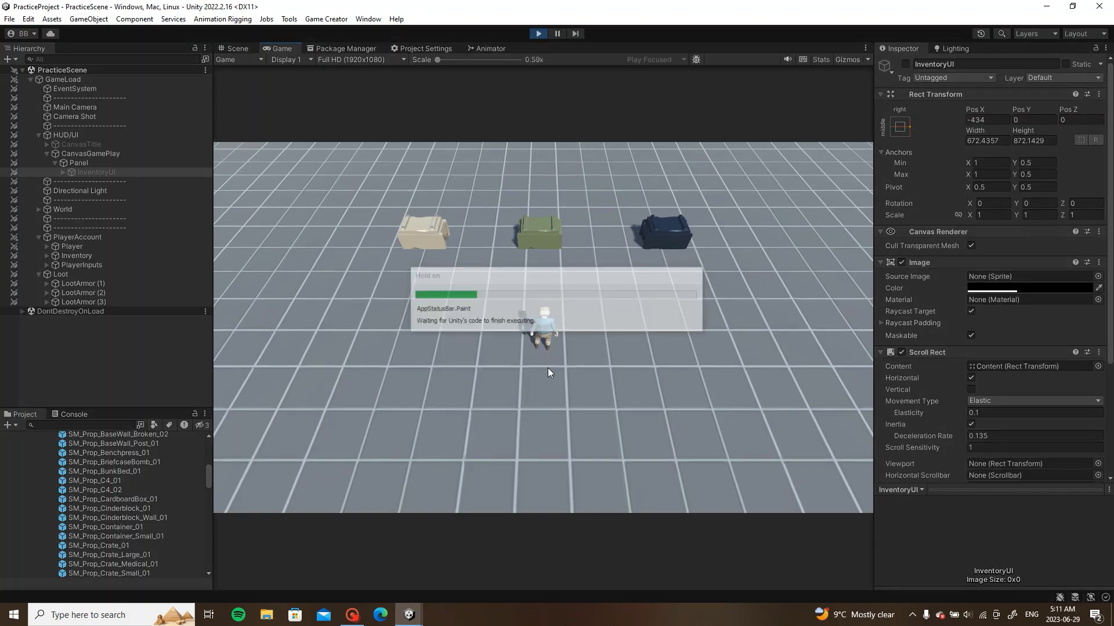
key(i)
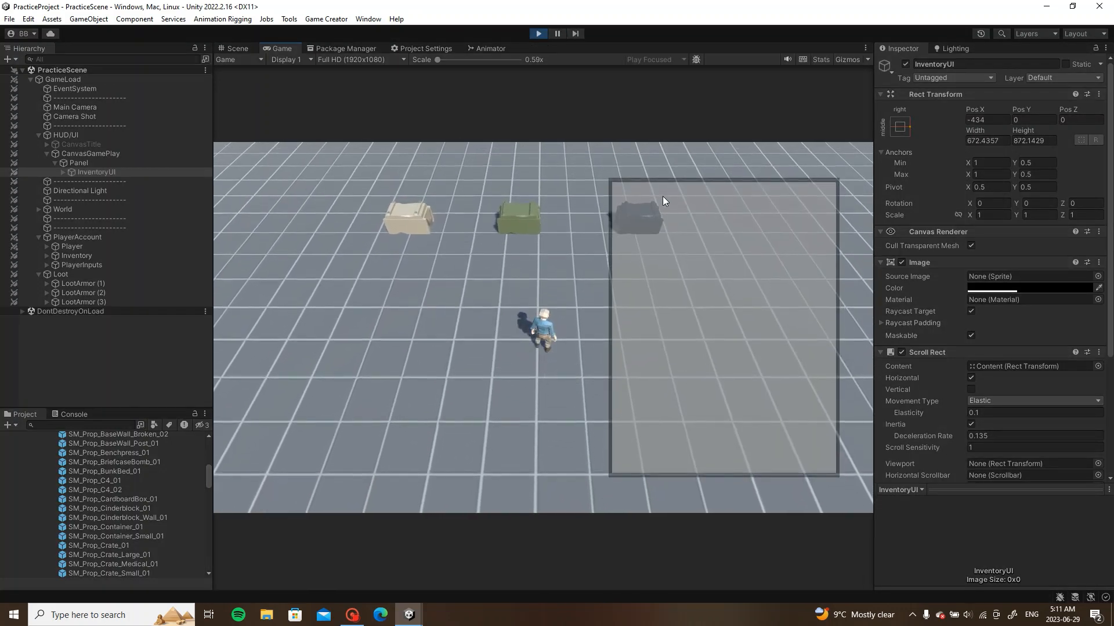
drag(662, 196, 771, 354)
drag(811, 248, 792, 294)
key(i)
Step: Walk the character to the beige crate to loot it, equip its armor from the inventory and close the panel
key(w)
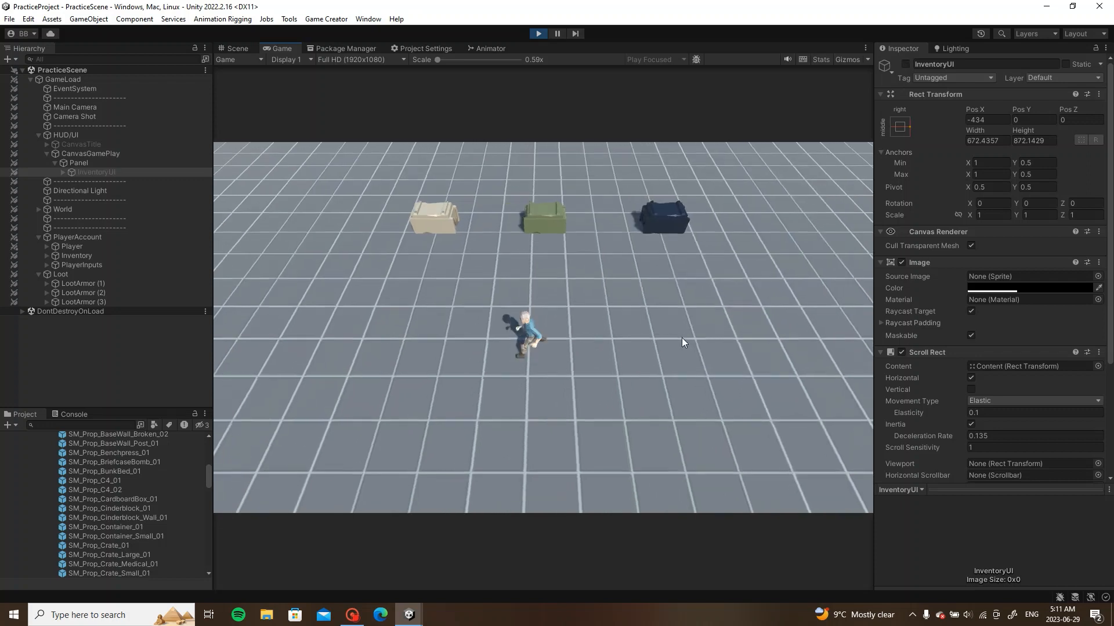
key(w)
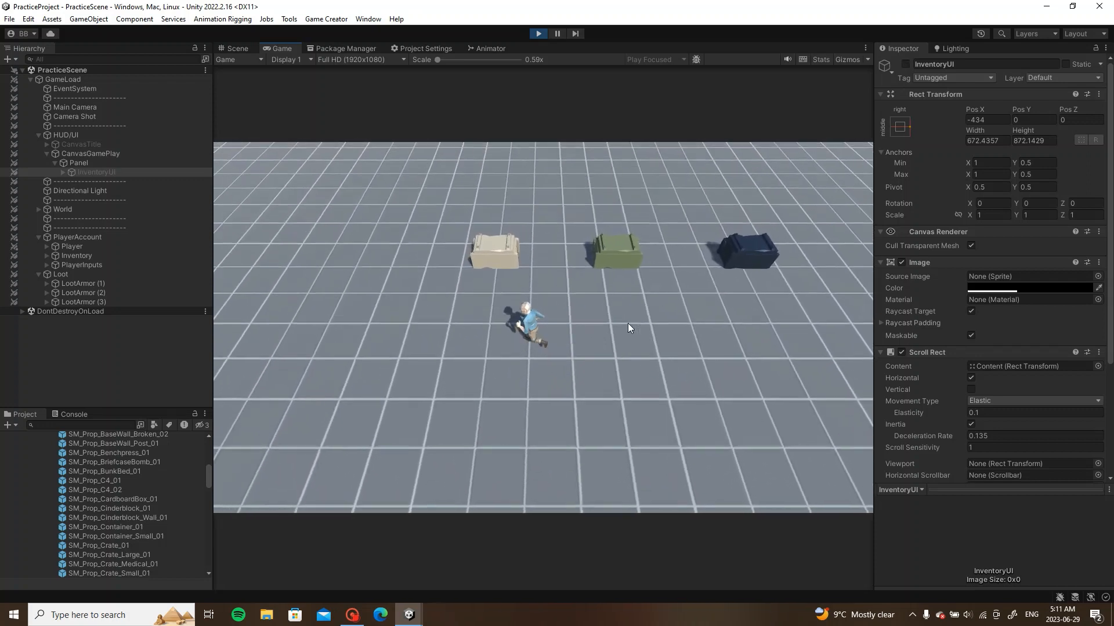
key(s)
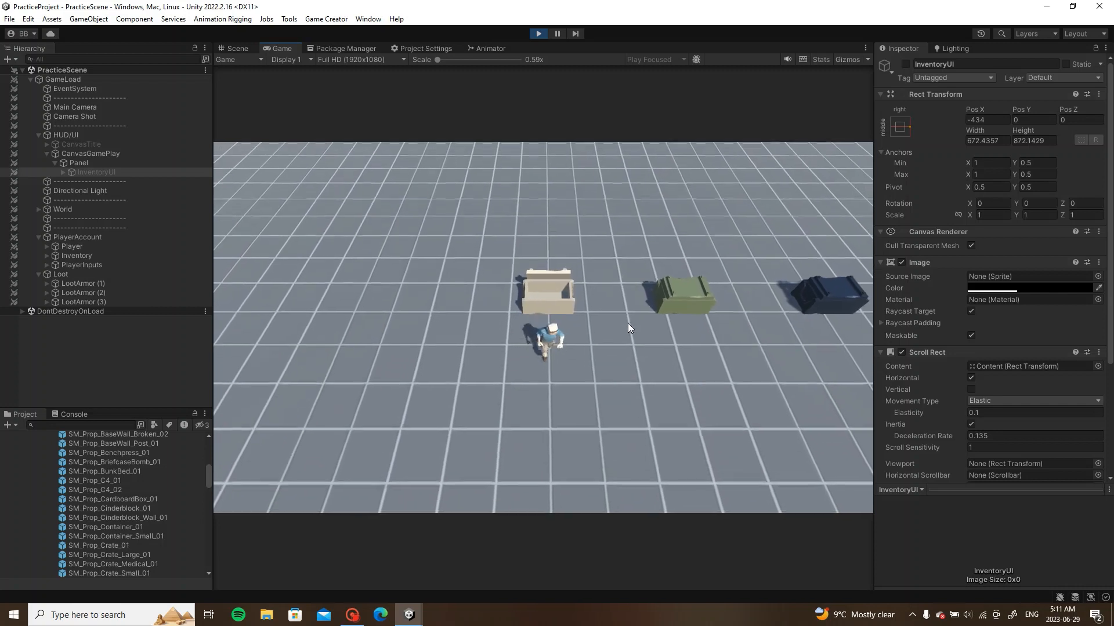
key(i)
click(641, 216)
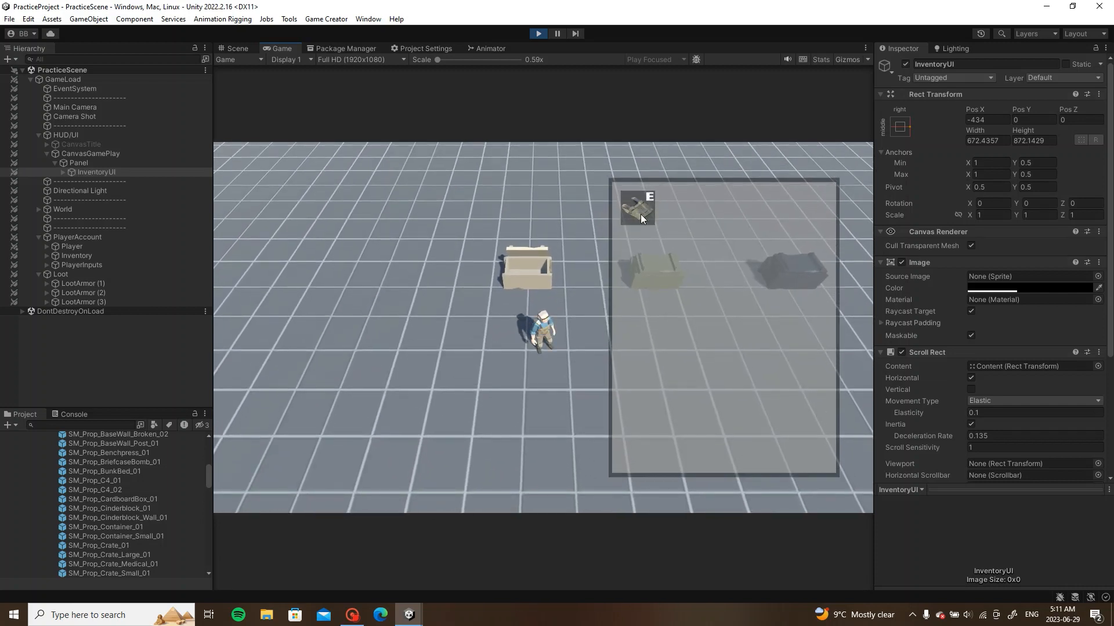
key(i)
Step: Walk to the dark navy crate to loot it, open the inventory and test switching between the two armors
key(s)
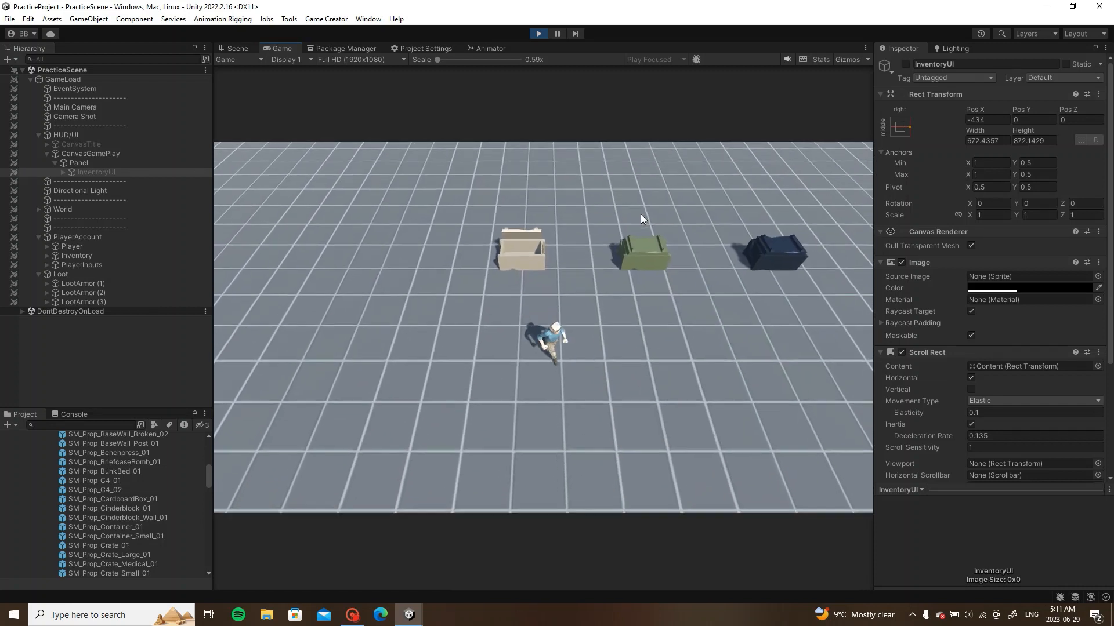
key(d)
key(w)
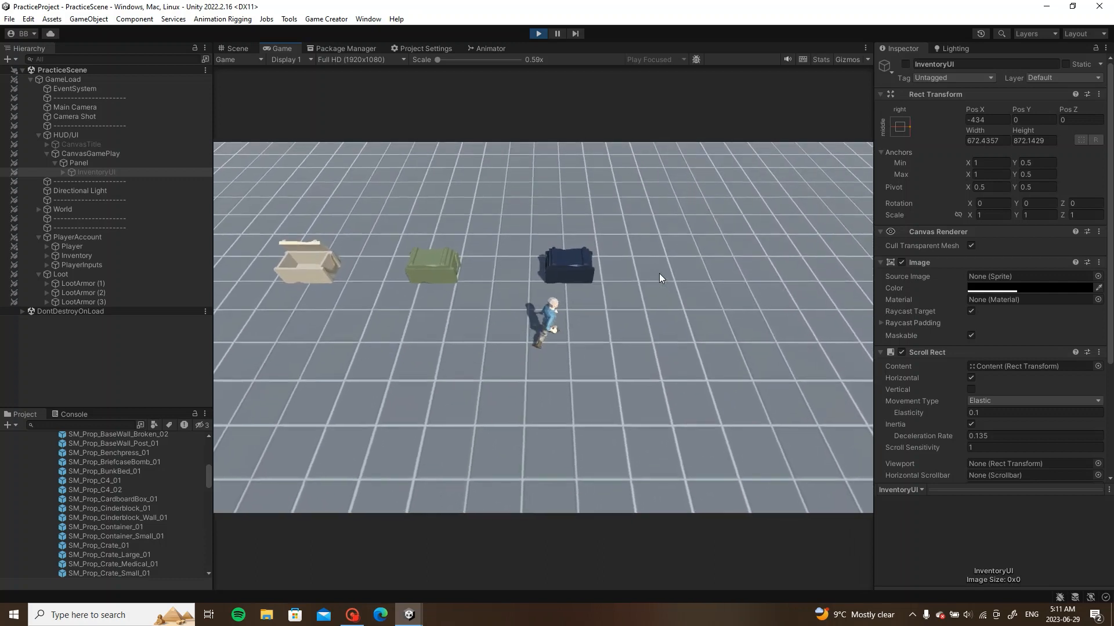
key(s)
key(i)
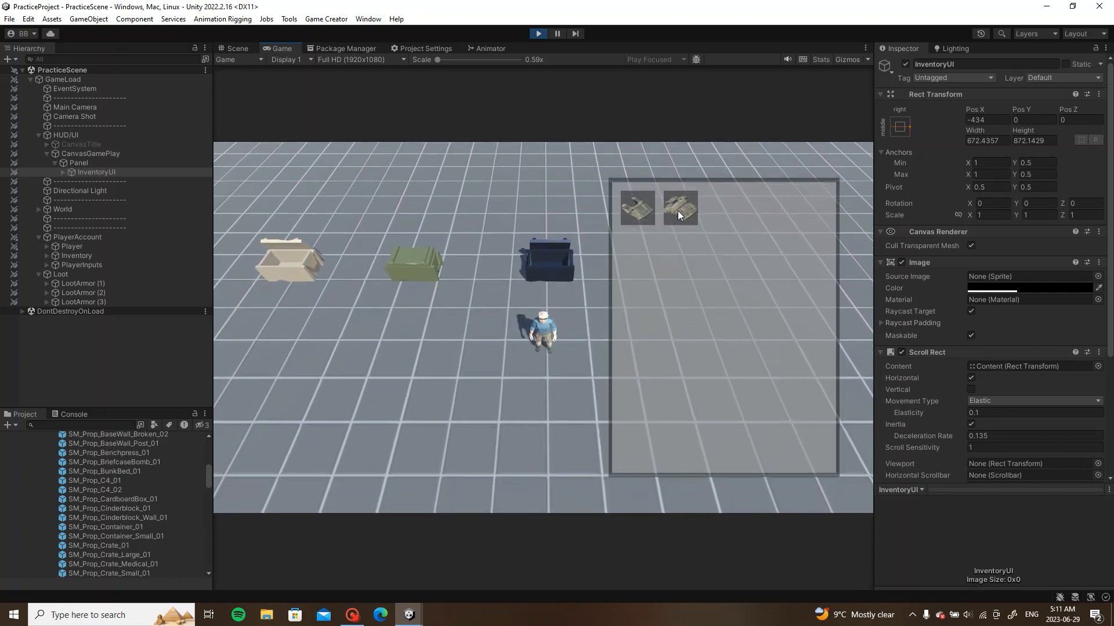
click(677, 210)
click(648, 212)
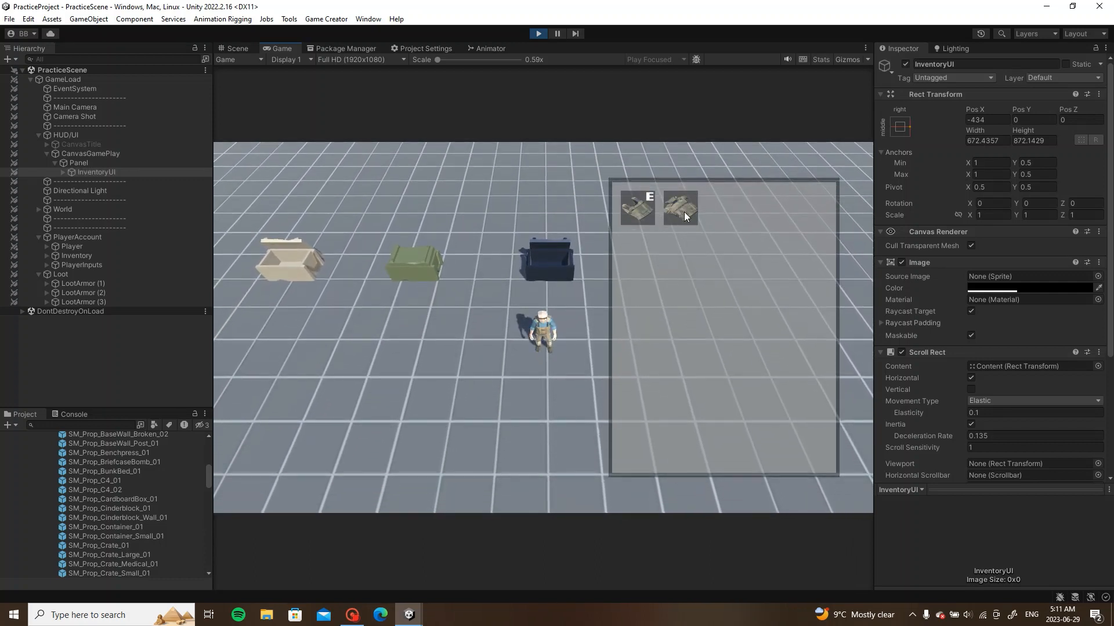
click(684, 211)
Step: Walk to the green crate with the inventory open, loot it and equip the third armor
key(a)
key(w)
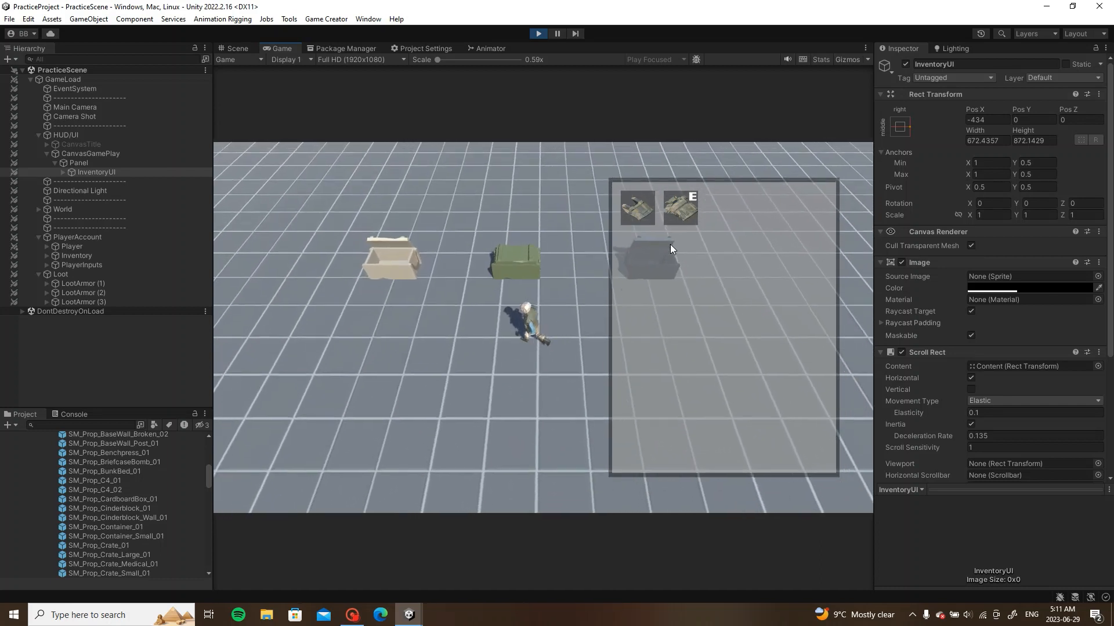
key(e)
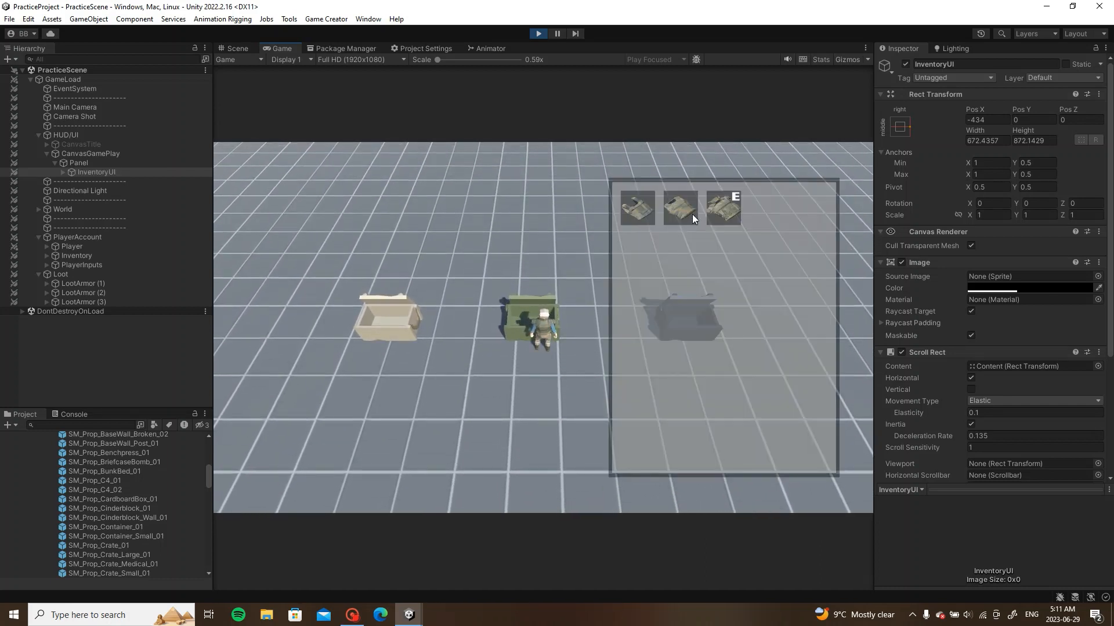
Step: Walk the character away from the crates, examine the armor items under InventoryUI's Content in the hierarchy, and stop playing the scene
key(s)
key(s)
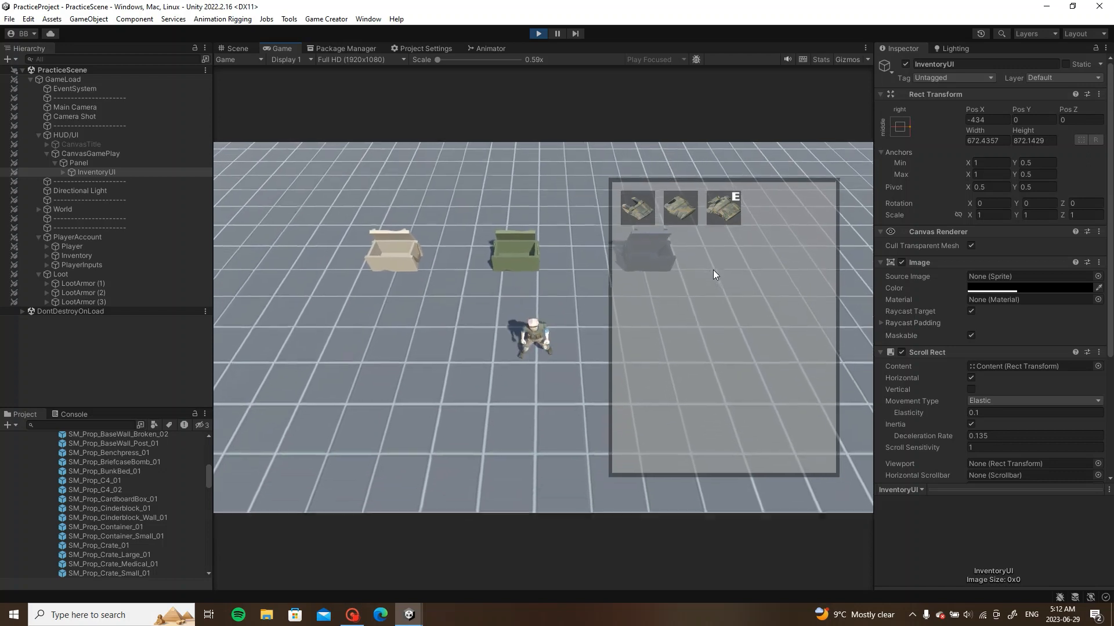
key(d)
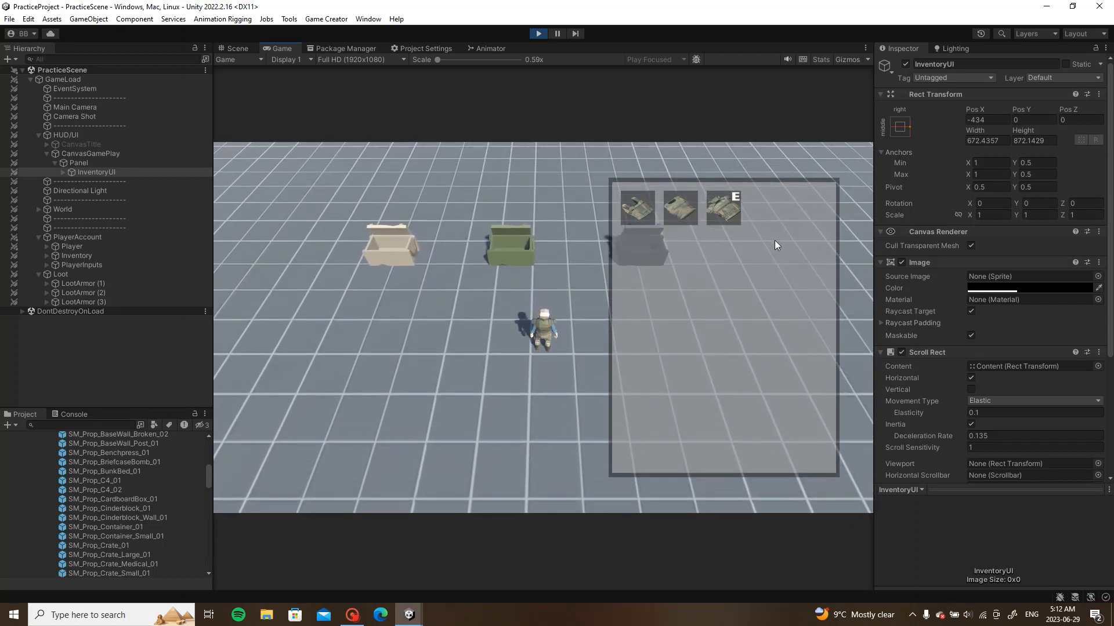
click(61, 172)
click(72, 191)
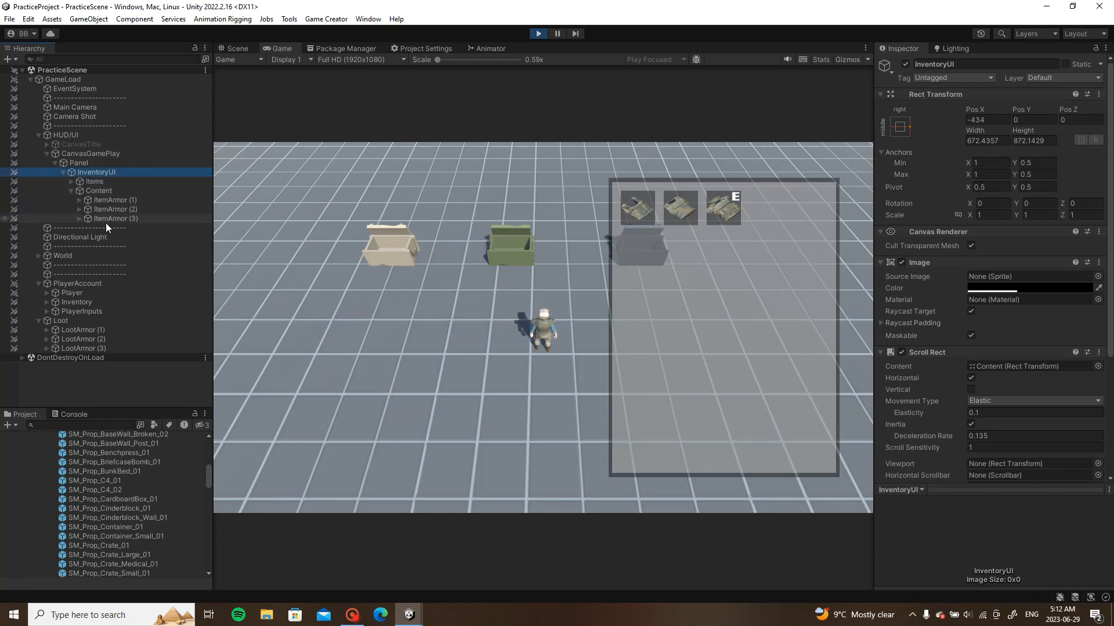
drag(697, 221, 632, 298)
click(542, 34)
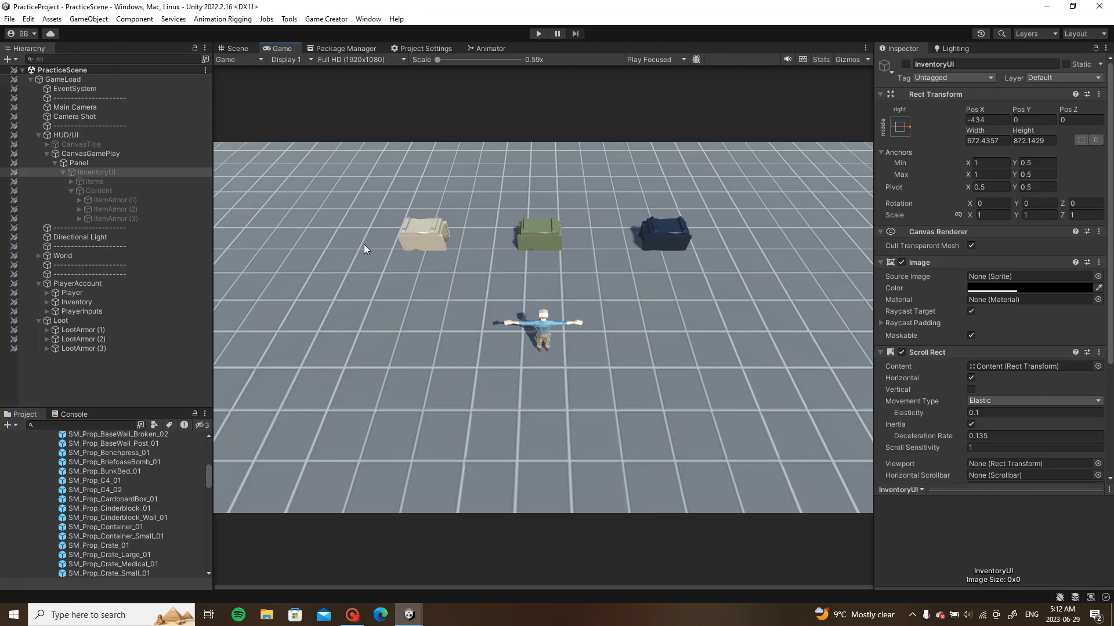
Step: Tidy the hierarchy by collapsing Content, PlayerAccount, Loot and InventoryUI, keeping the gameplay canvas's Panel expanded
click(175, 340)
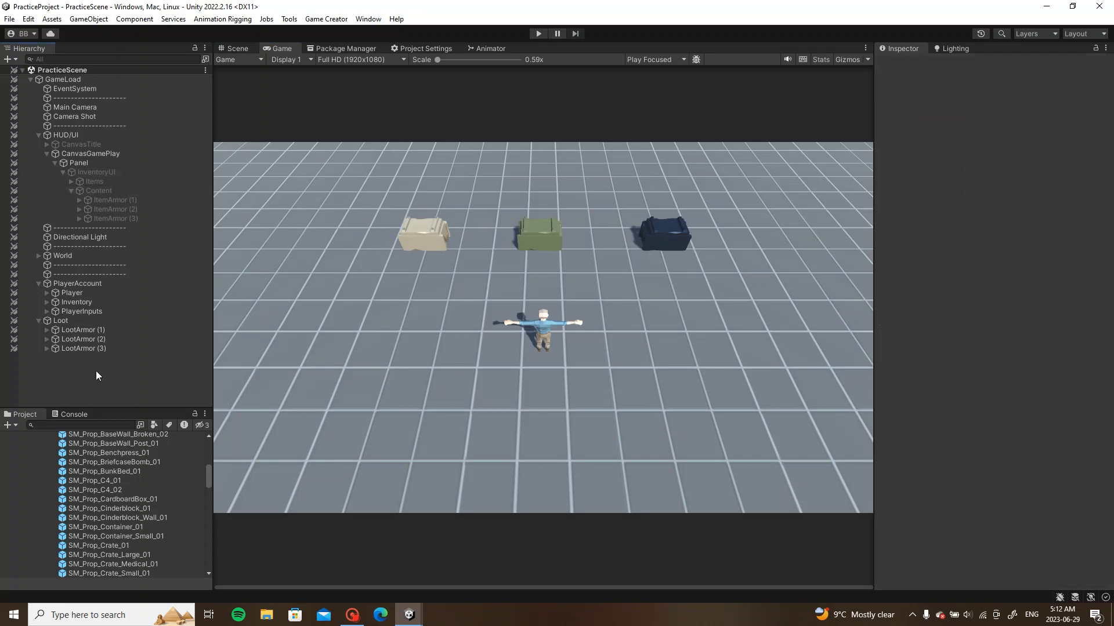
click(71, 191)
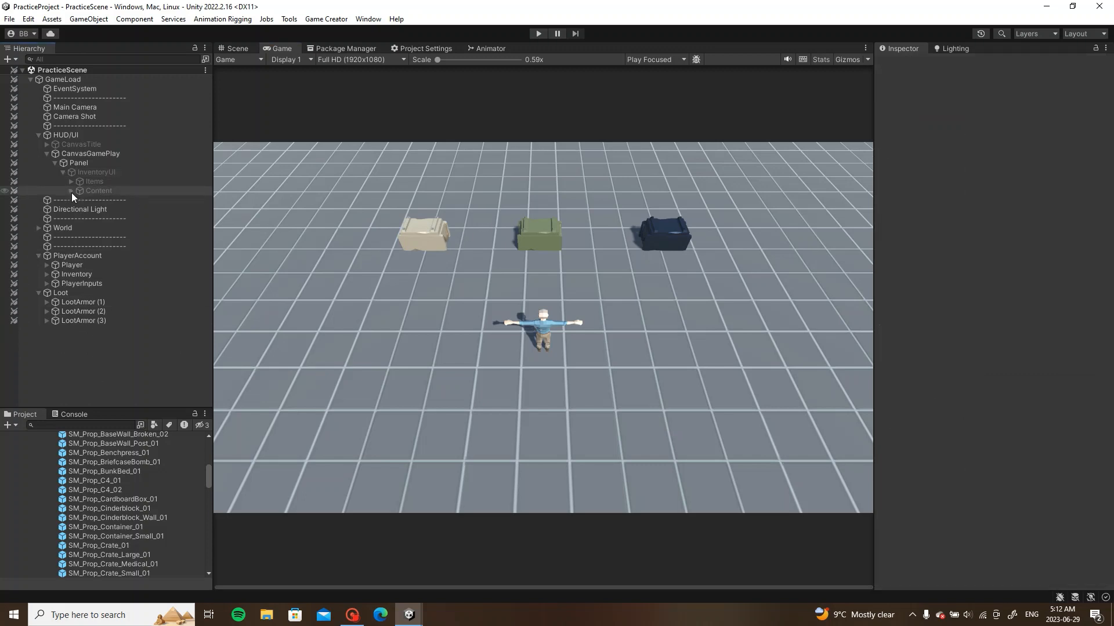
click(38, 256)
click(38, 265)
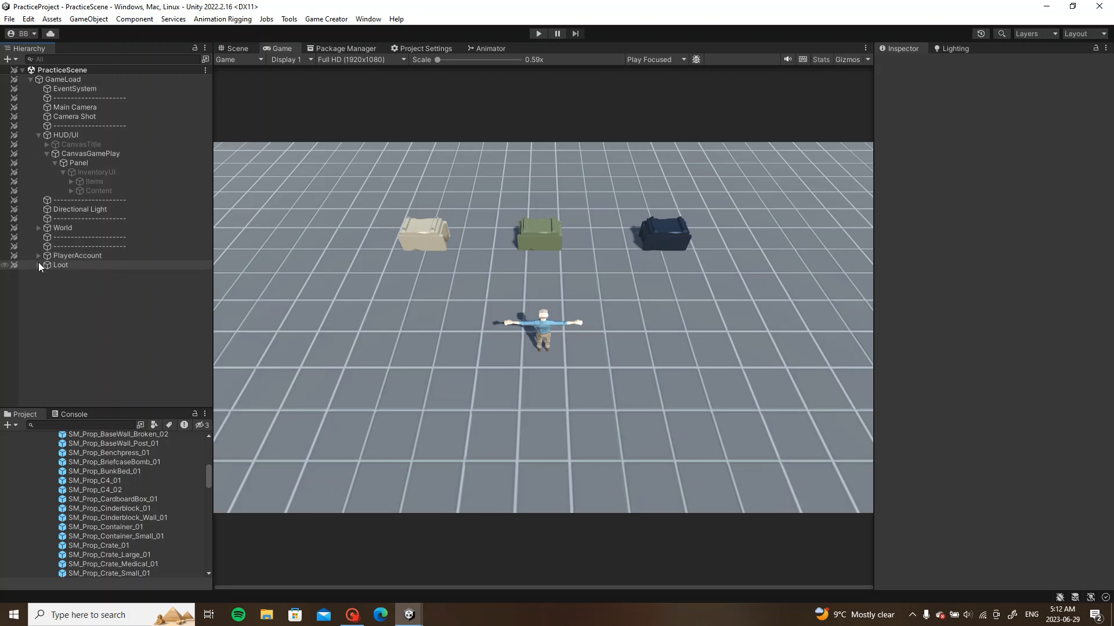
click(55, 163)
click(46, 153)
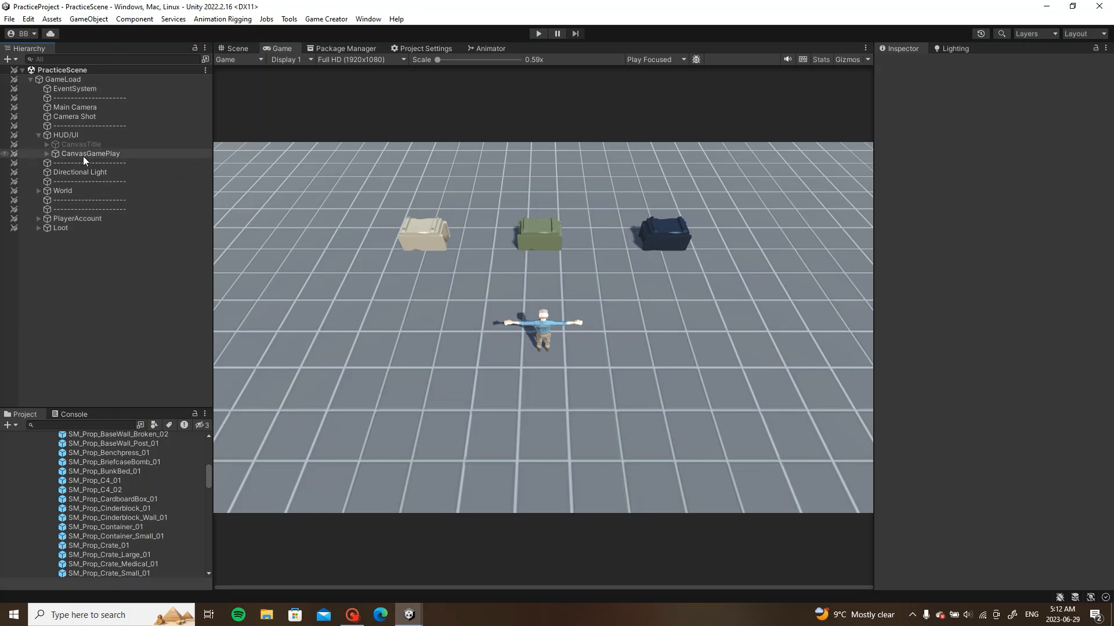
click(46, 154)
click(55, 163)
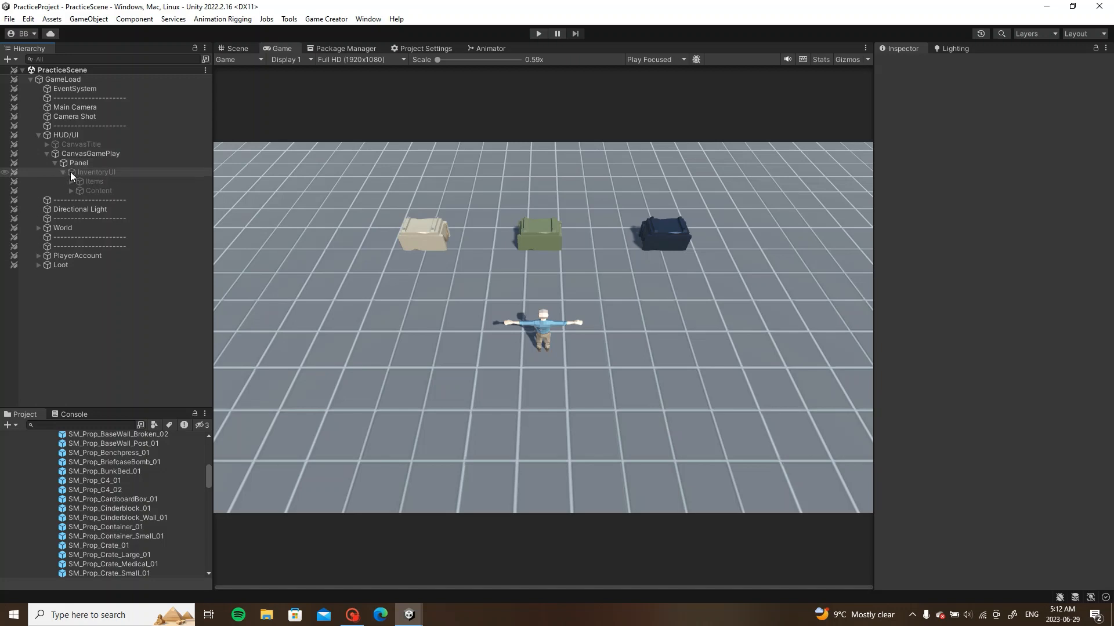
click(63, 172)
Step: Add a UI Image as a child of the gameplay canvas's Panel and name it MessagePanel
click(72, 164)
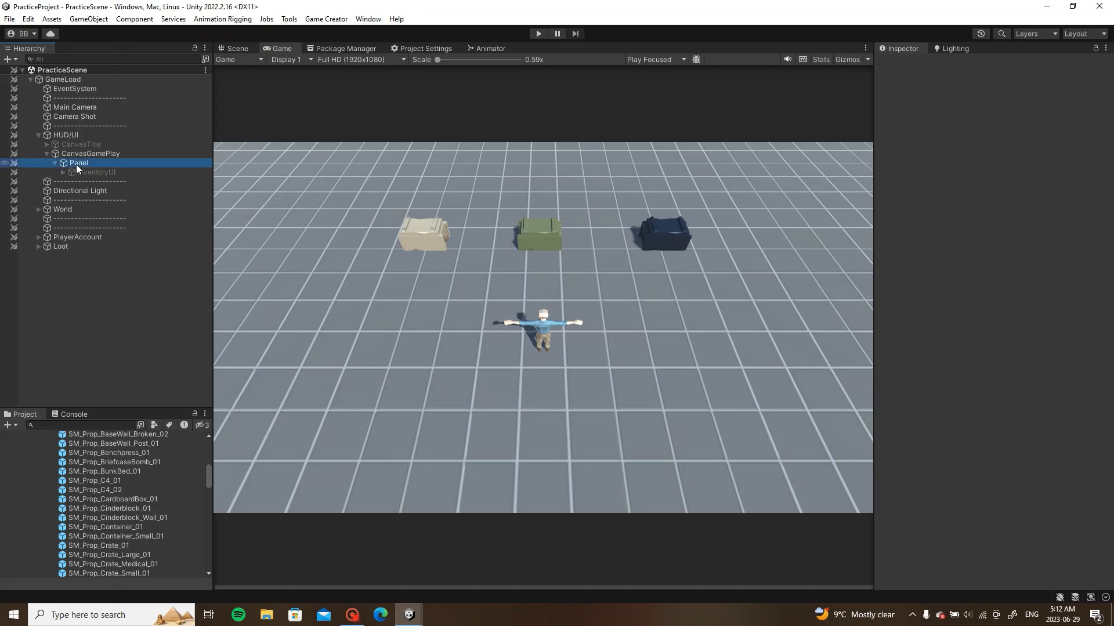
right_click(75, 164)
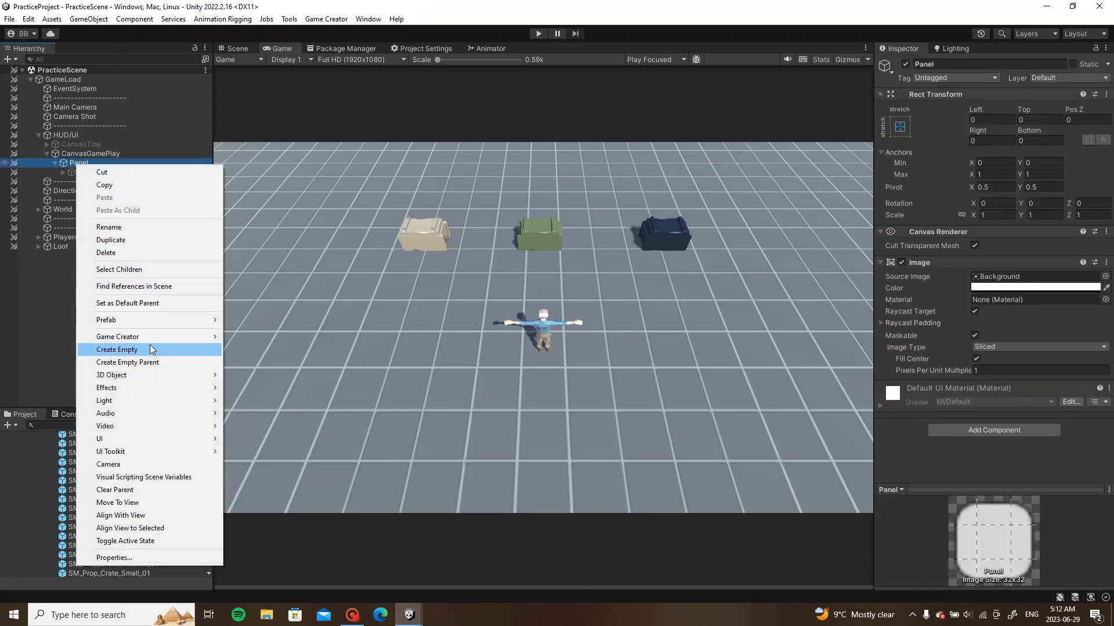
mouse_move(146, 440)
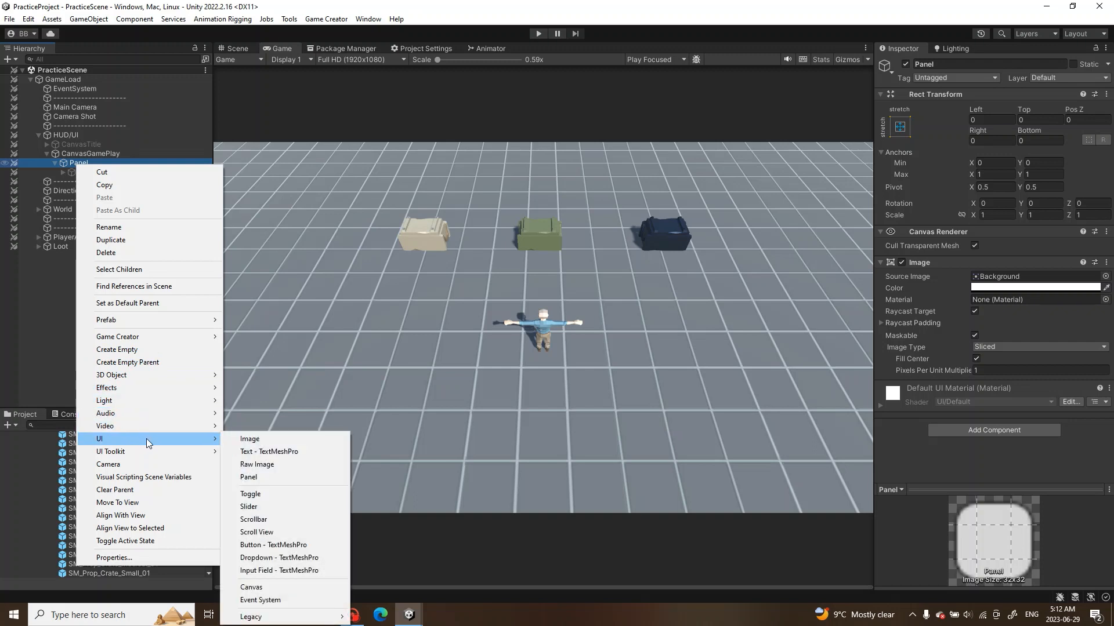
click(280, 441)
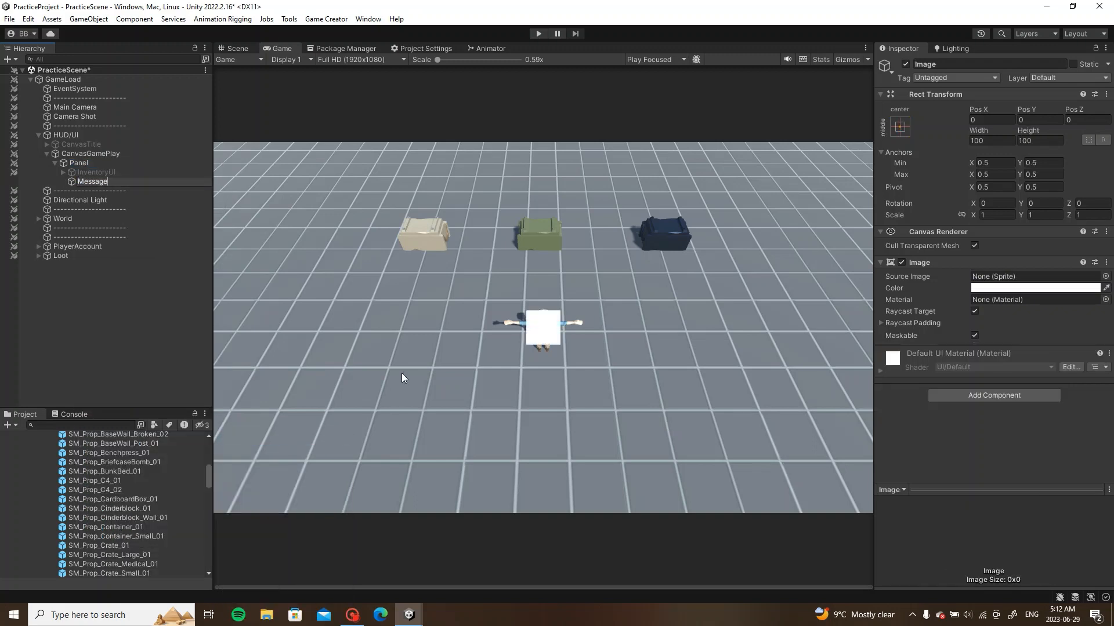
key(Return)
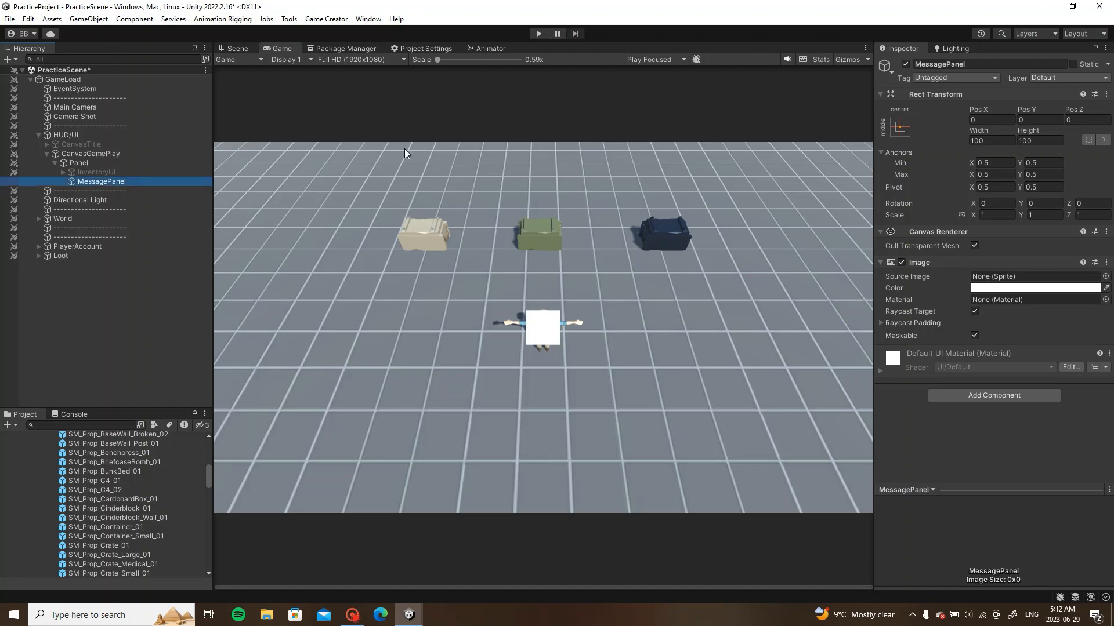
Step: Face MessagePanel from the back view in the scene and move it up to a Pos Y of about 442
click(247, 49)
key(f)
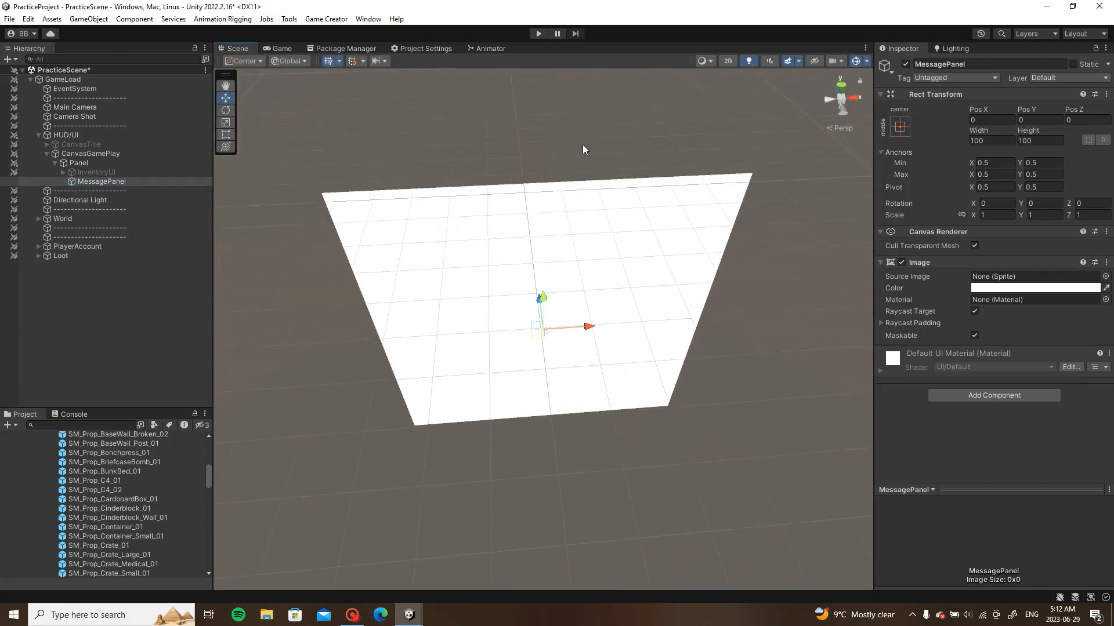
click(844, 110)
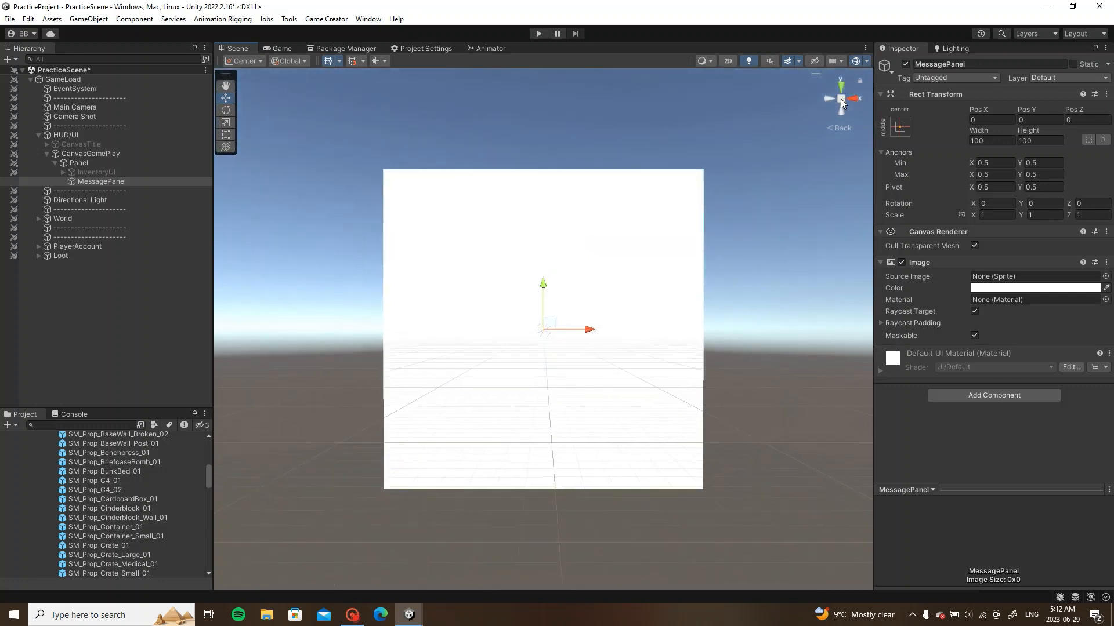
scroll(605, 213, down, 5)
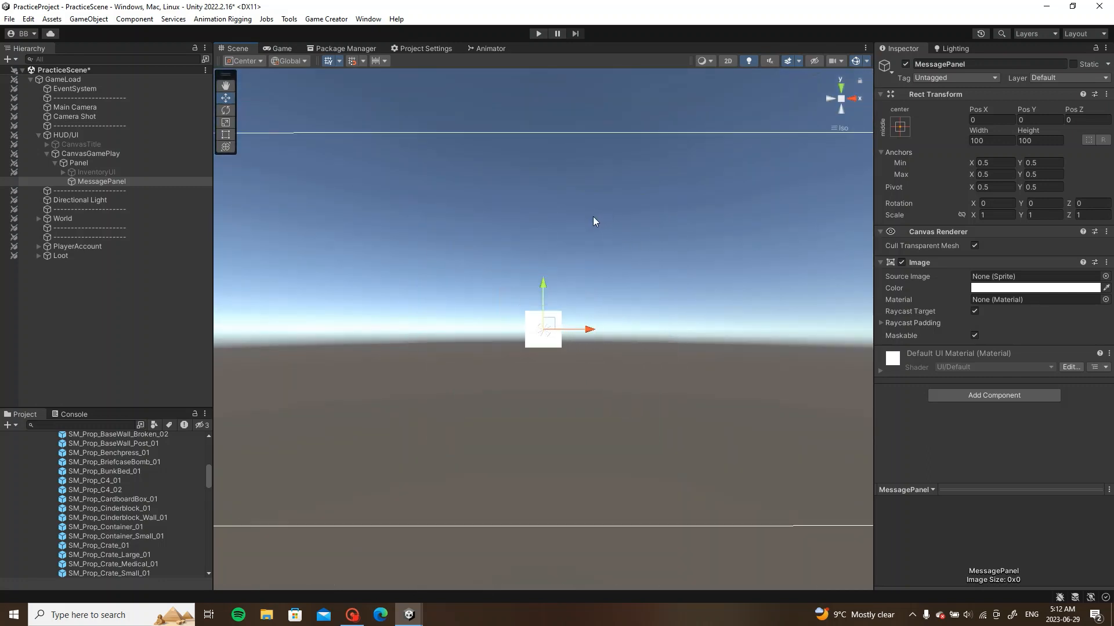
drag(546, 280, 552, 162)
scroll(429, 176, up, 2)
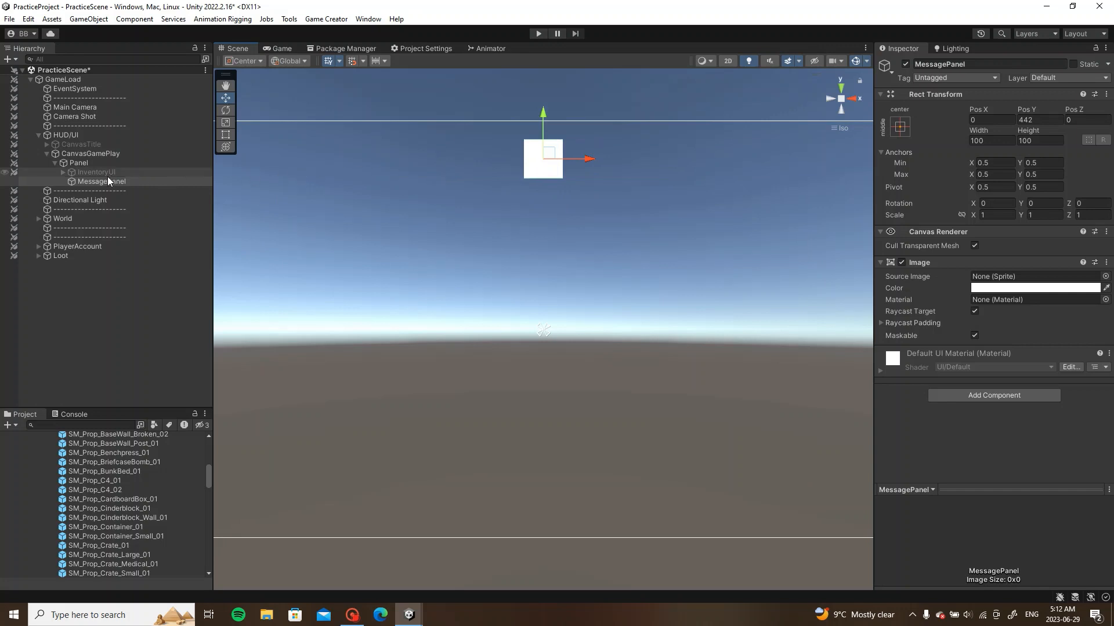
Step: Remove MessagePanel's Image component and widen its rectangle symmetrically to about 579 by 100
right_click(937, 262)
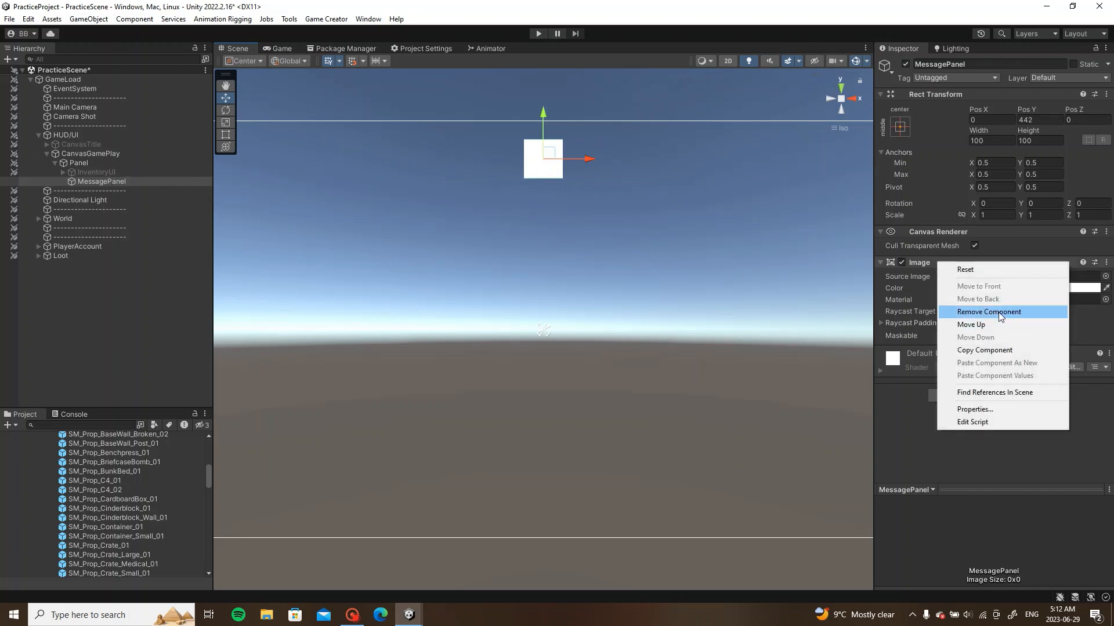
click(1000, 317)
key(t)
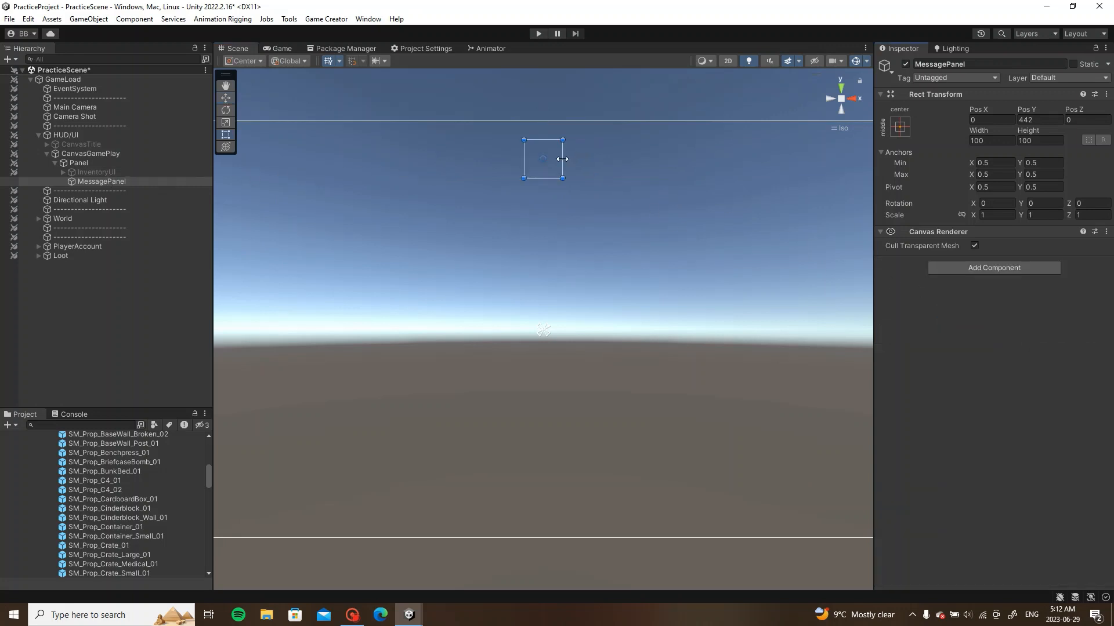
drag(562, 159, 617, 171)
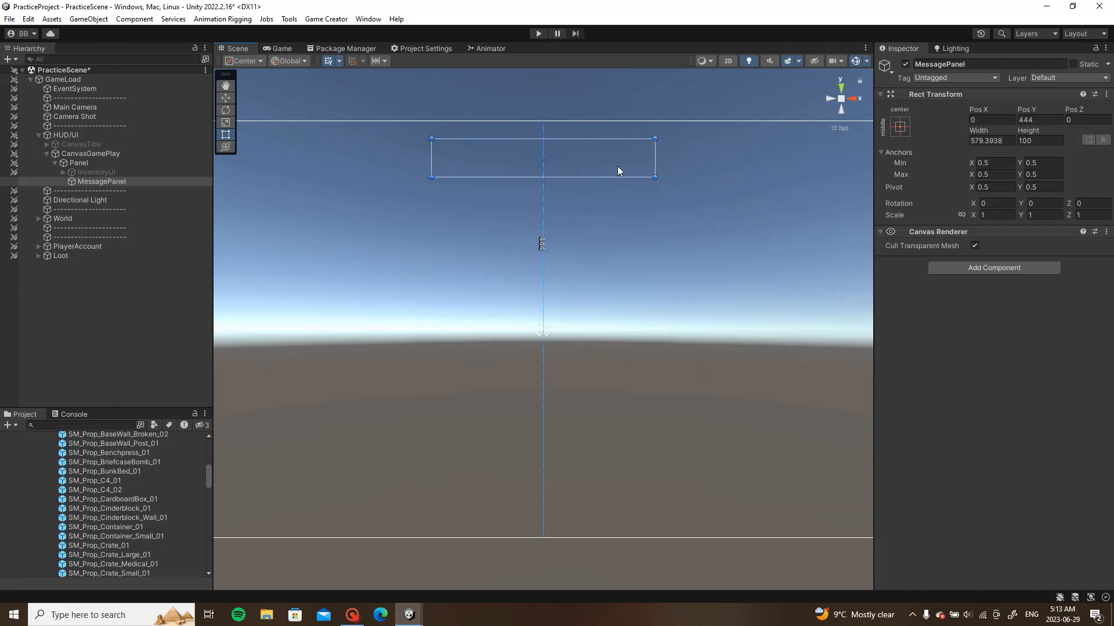
click(282, 48)
click(240, 48)
Step: Add a TextMeshPro text as a child of MessagePanel and stretch its box to about 575 by 100 to fill the panel
right_click(124, 182)
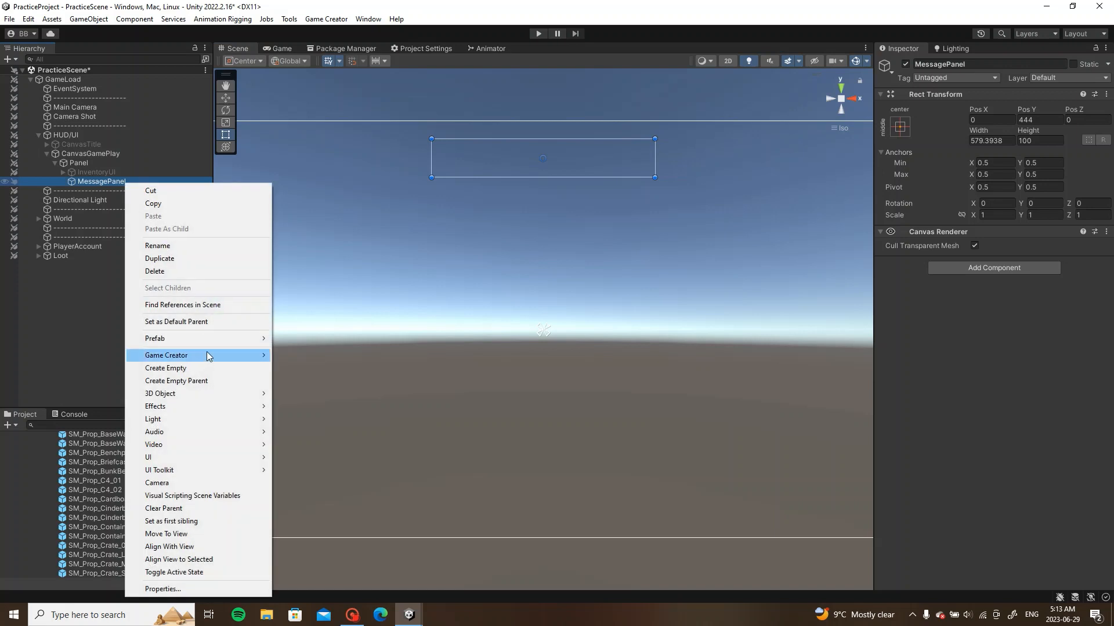
mouse_move(189, 457)
click(366, 291)
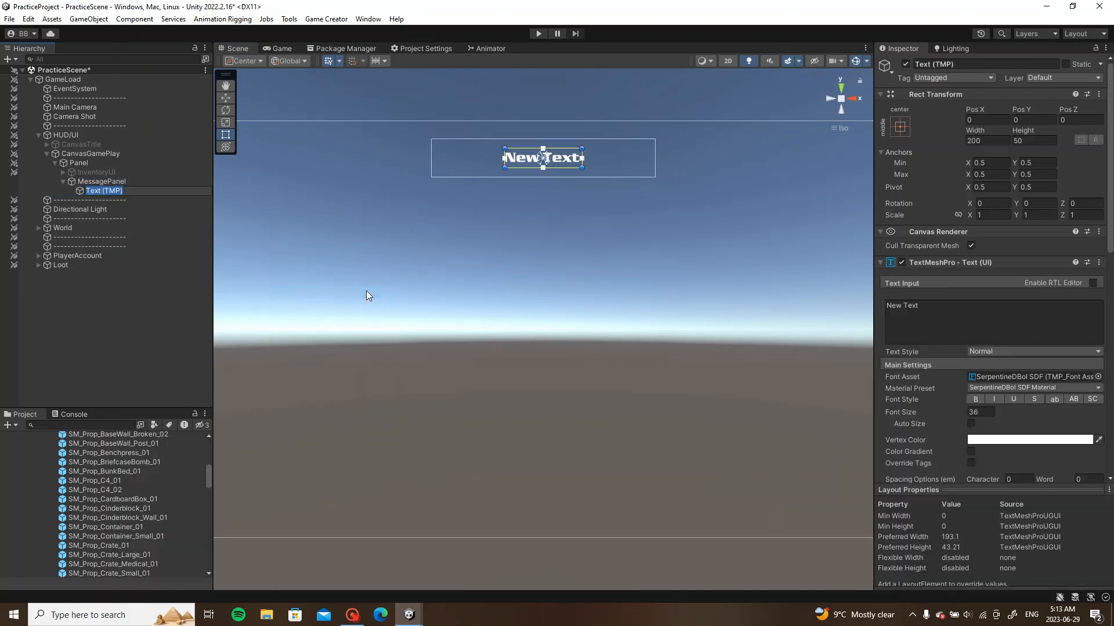
scroll(536, 243, up, 2)
drag(591, 221, 690, 233)
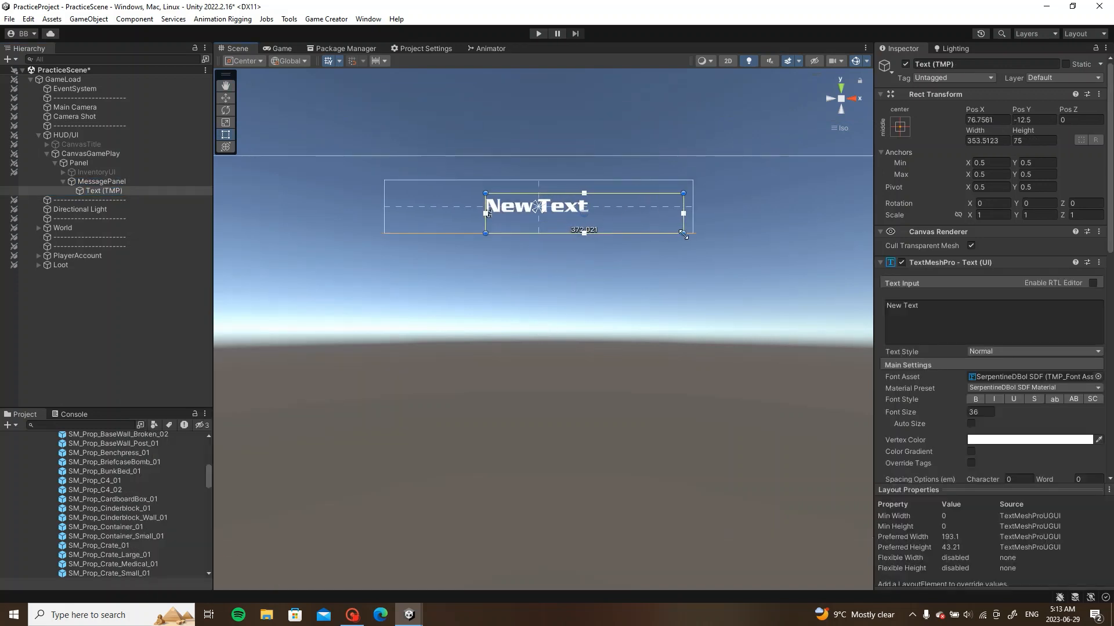
drag(486, 198, 384, 184)
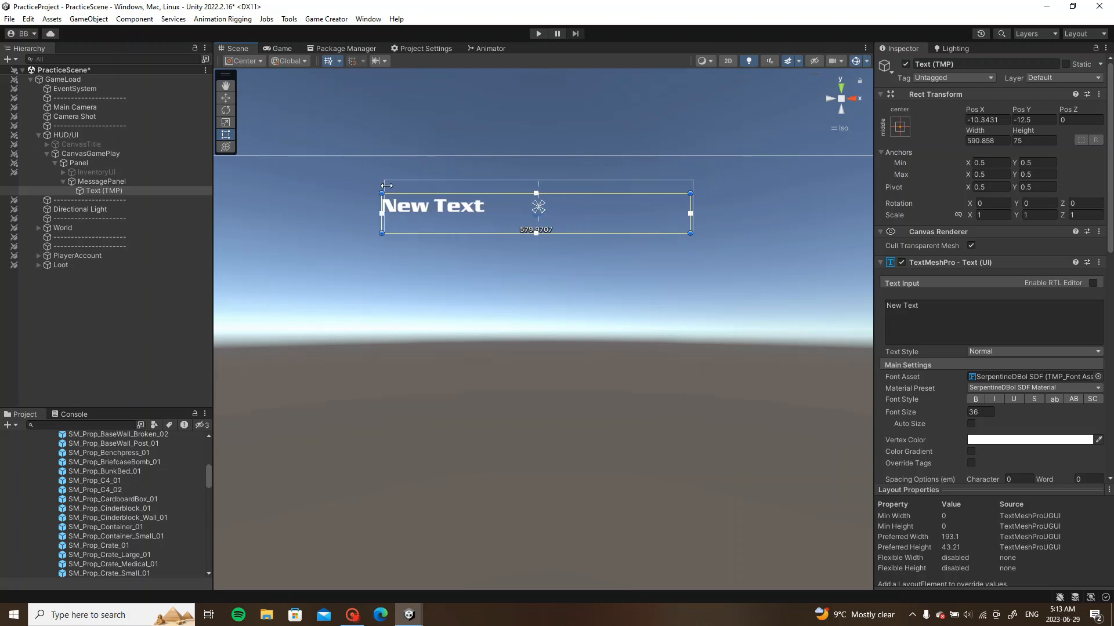
drag(559, 193, 559, 180)
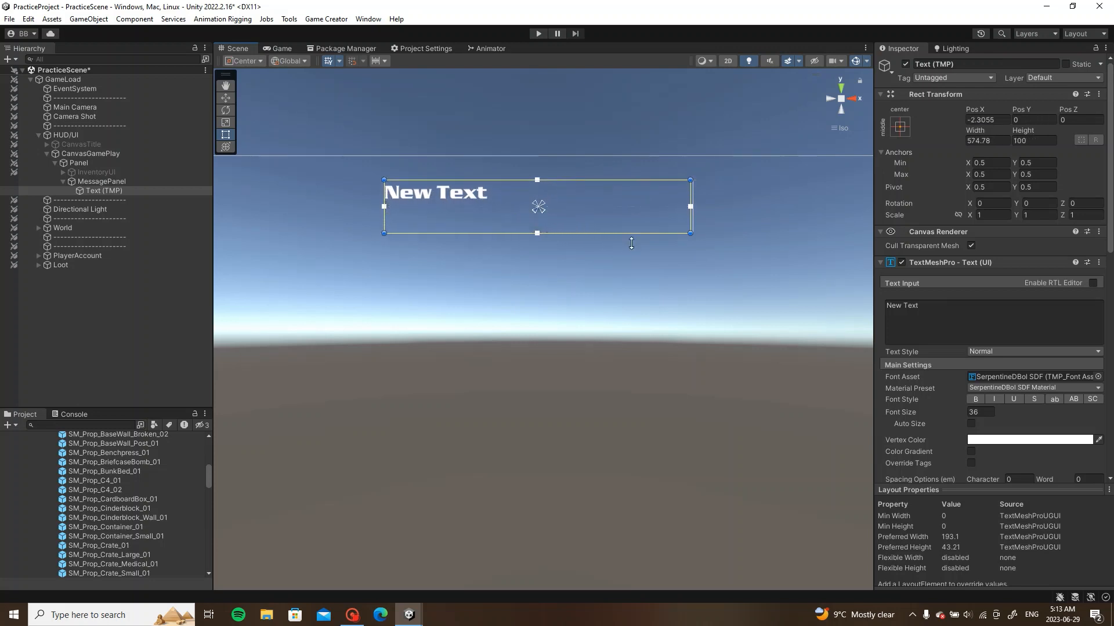
Step: Align the new text to the center horizontally and to the middle vertically
scroll(972, 378, down, 3)
click(990, 395)
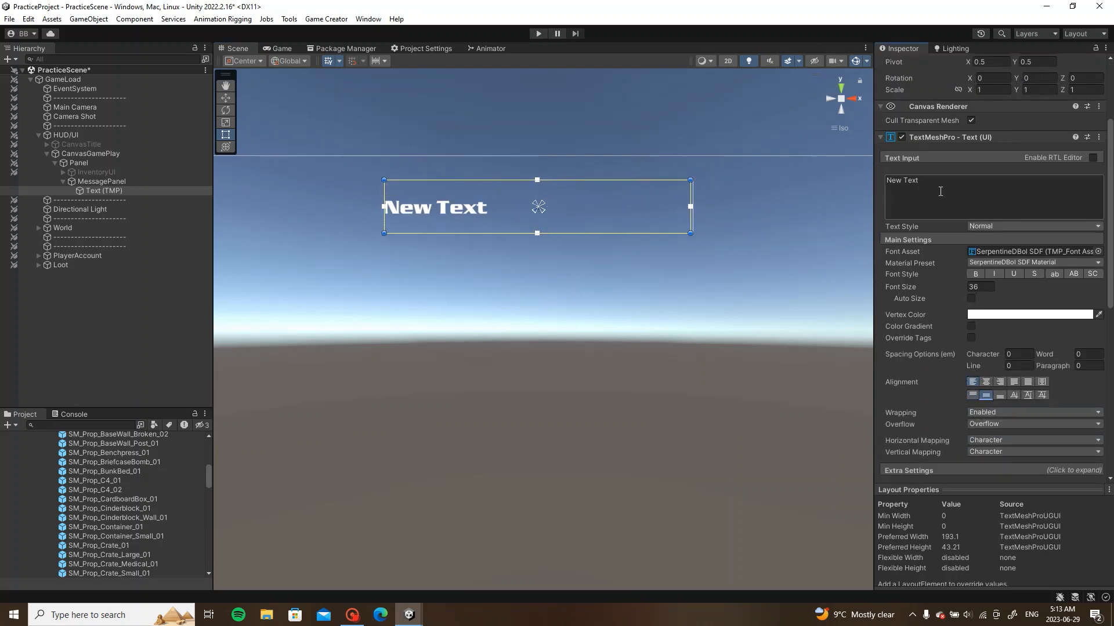
click(986, 382)
Step: Rename the text object under MessagePanel as LootedArmor (1)
scroll(977, 347, up, 3)
drag(968, 65, 859, 50)
text(Looted)
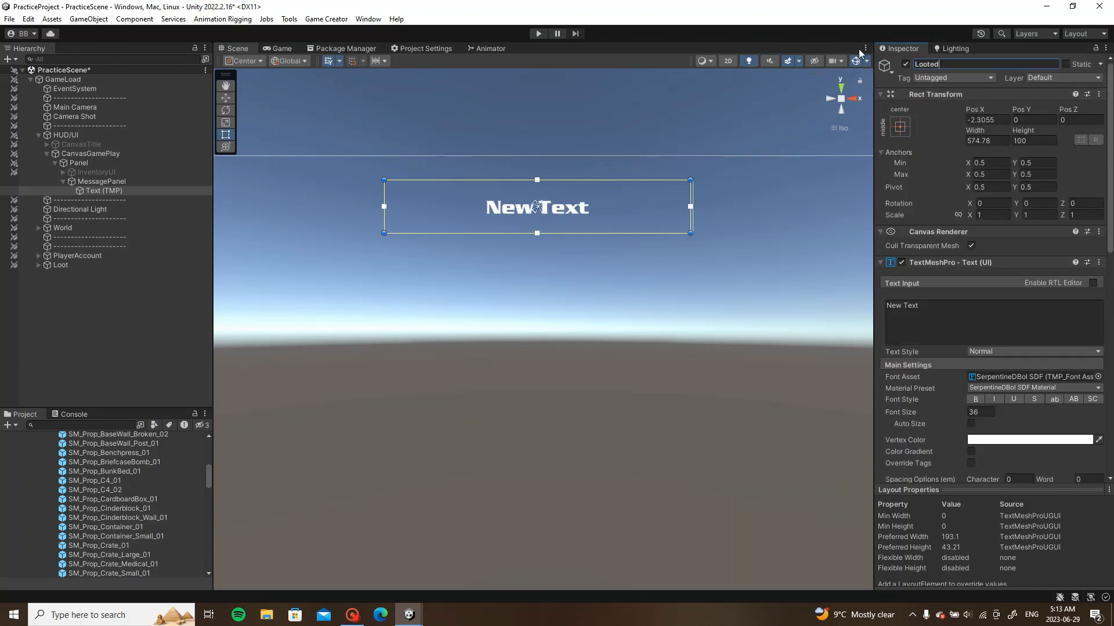
text(Armor)
text( (1))
key(Return)
Step: Set the LootedArmor (1) text to "Looted Basic Armor!" and duplicate the text object twice under MessagePanel
right_click(963, 232)
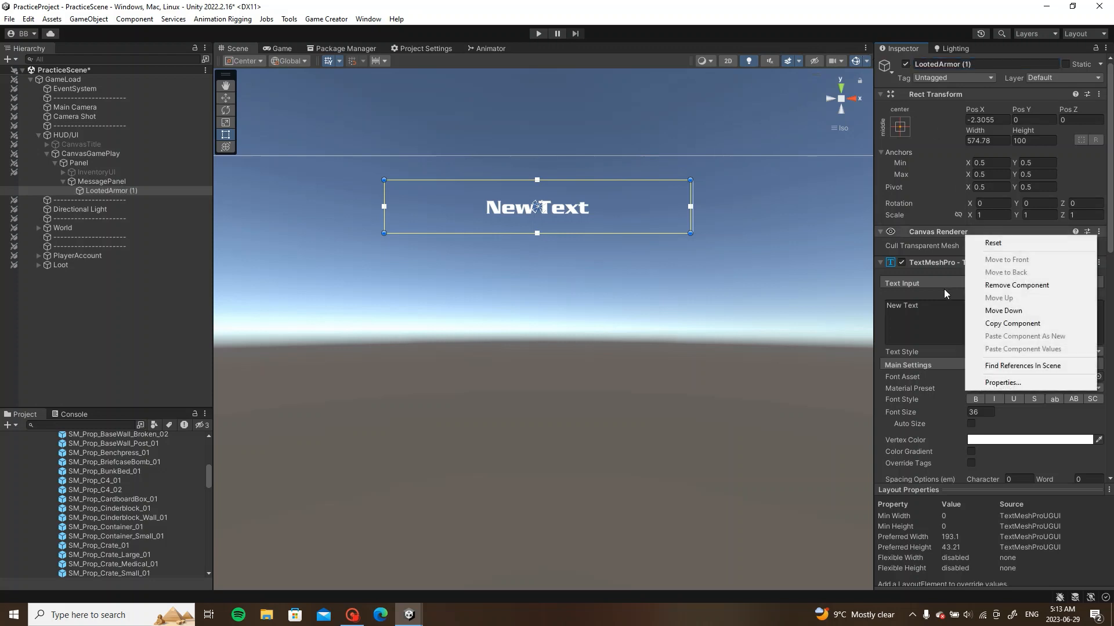
click(917, 307)
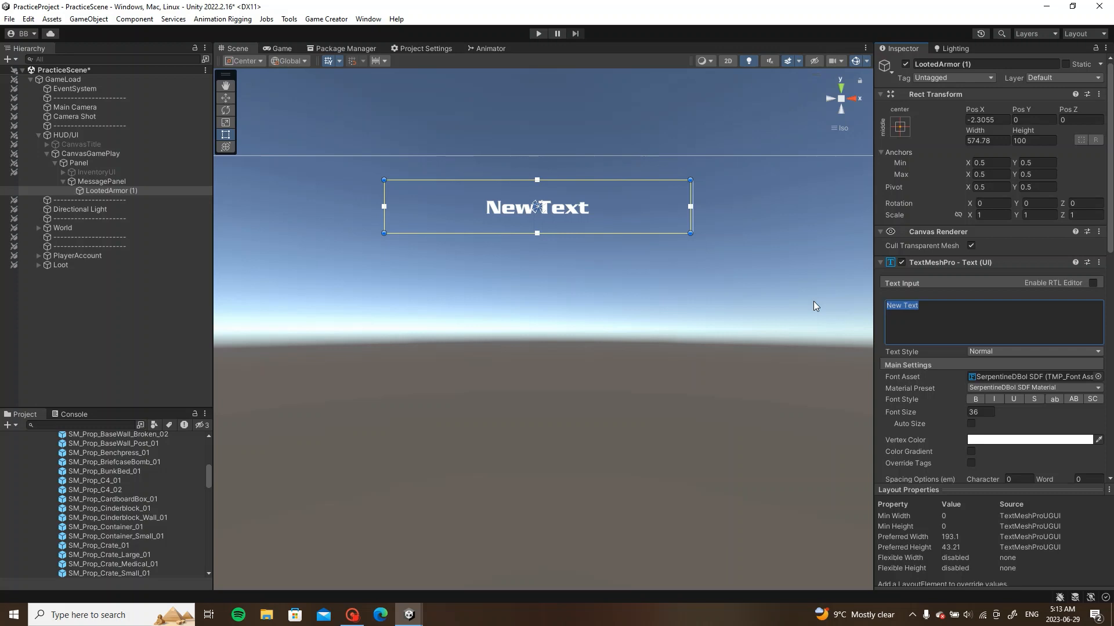
text(Looted)
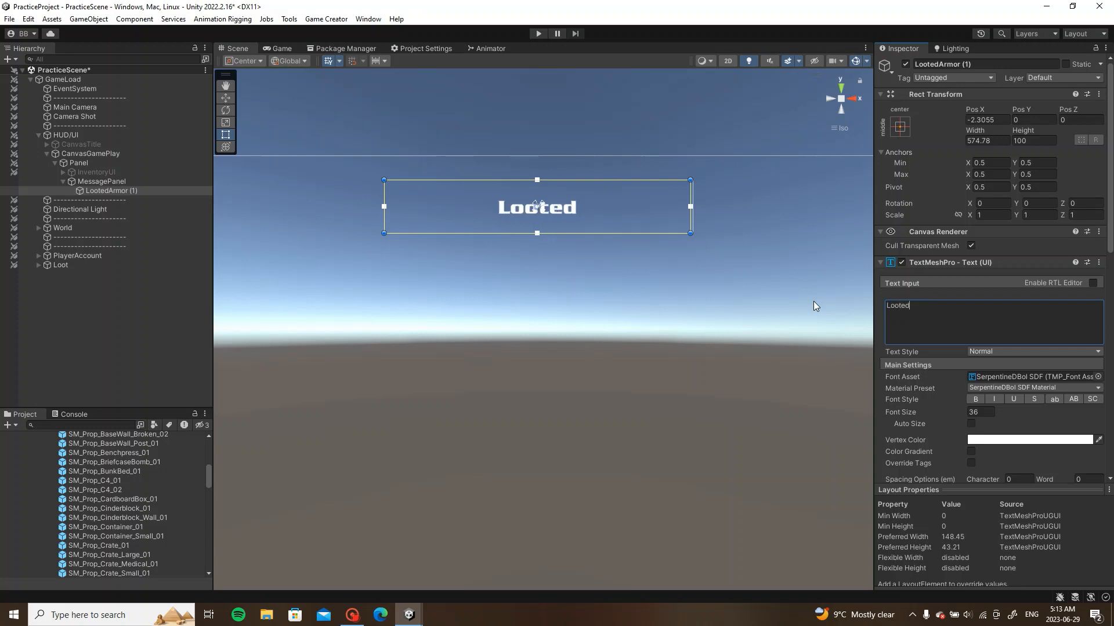
text( Basi)
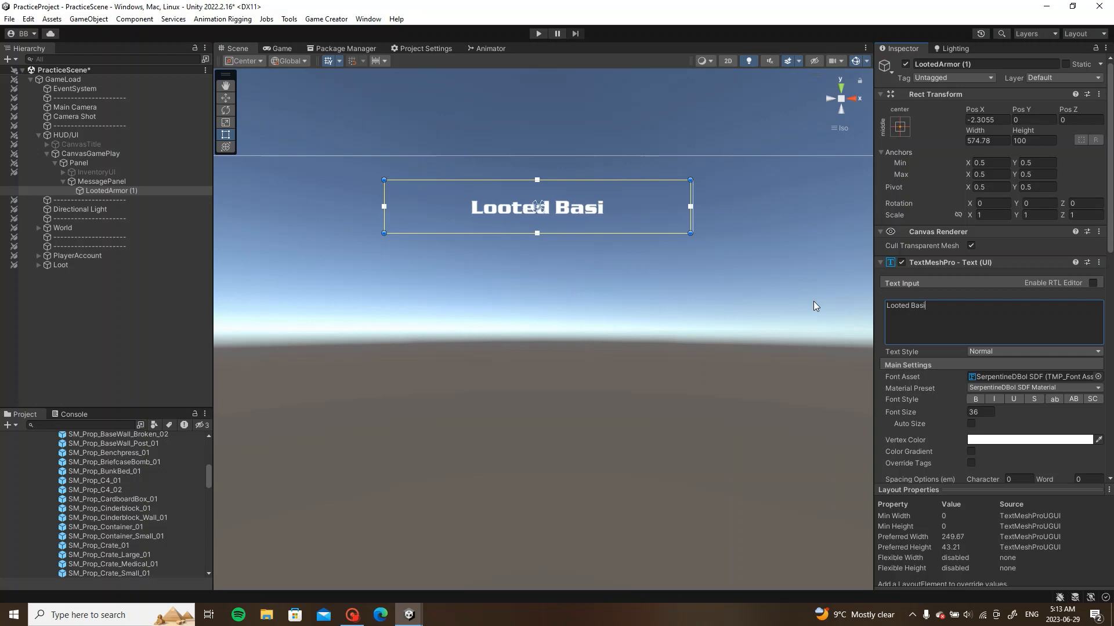
text(c Armor)
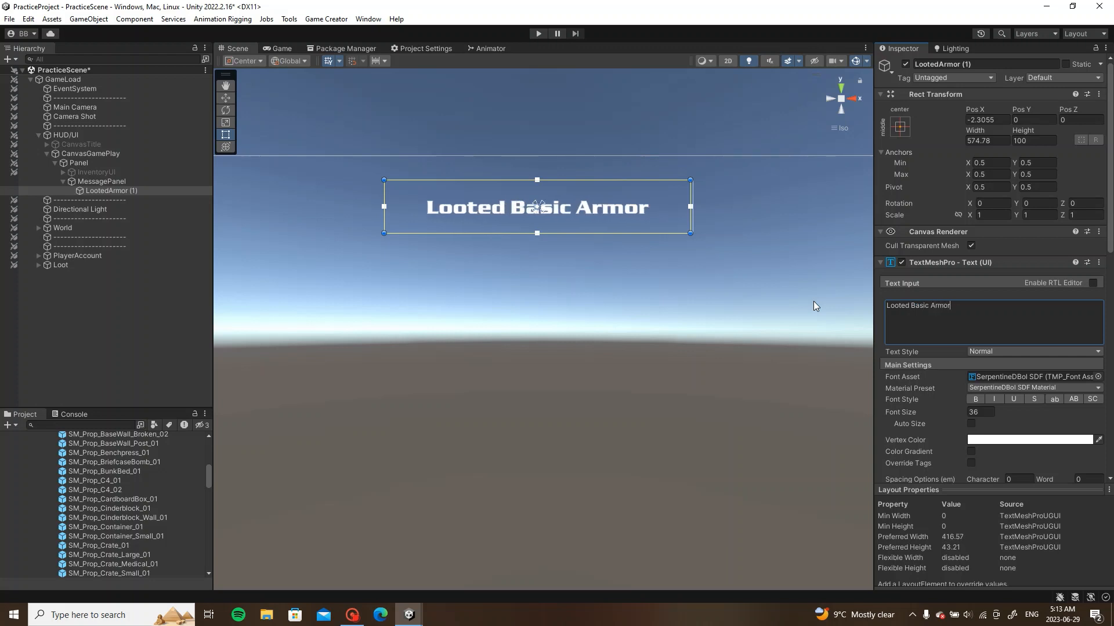
text(!)
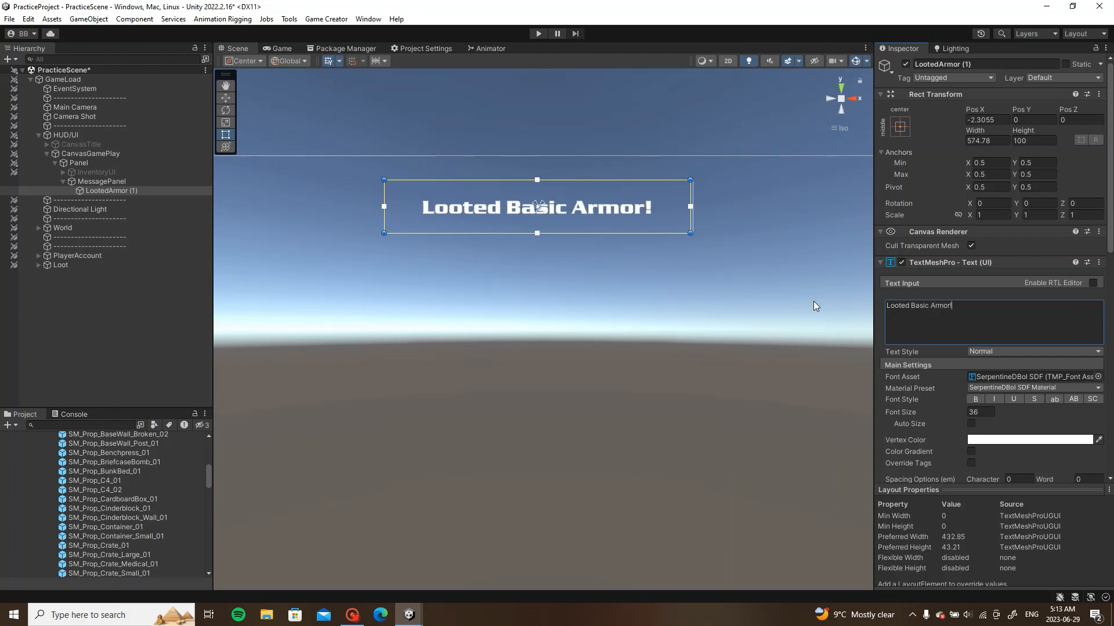
click(113, 189)
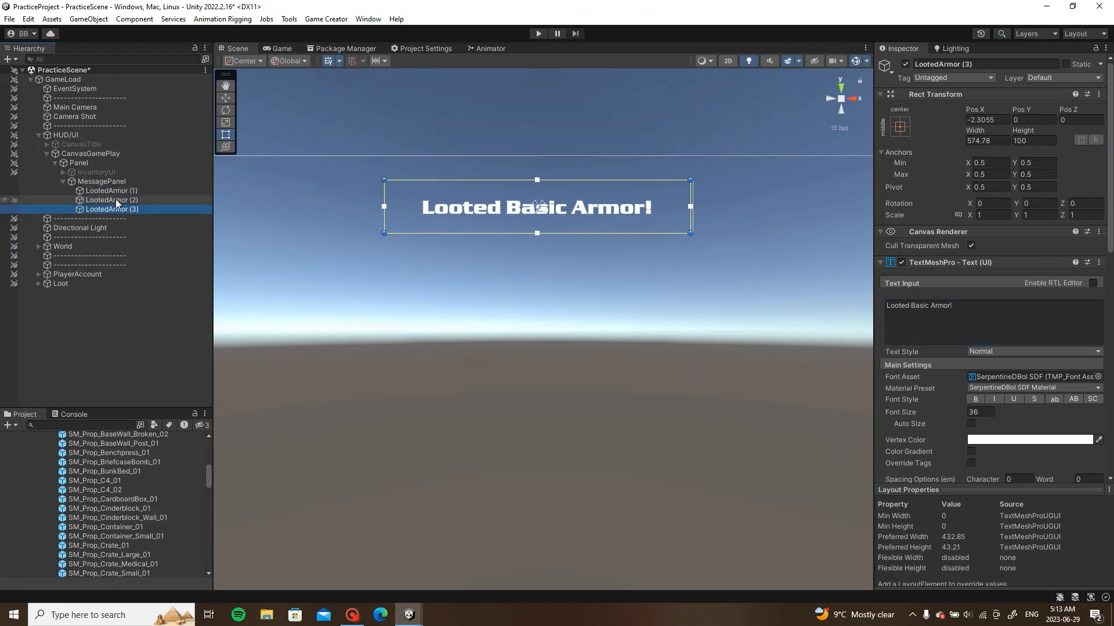
Step: Change the text of LootedArmor (1) to "Looted Weak Armor!"
key(ctrl+d)
click(929, 306)
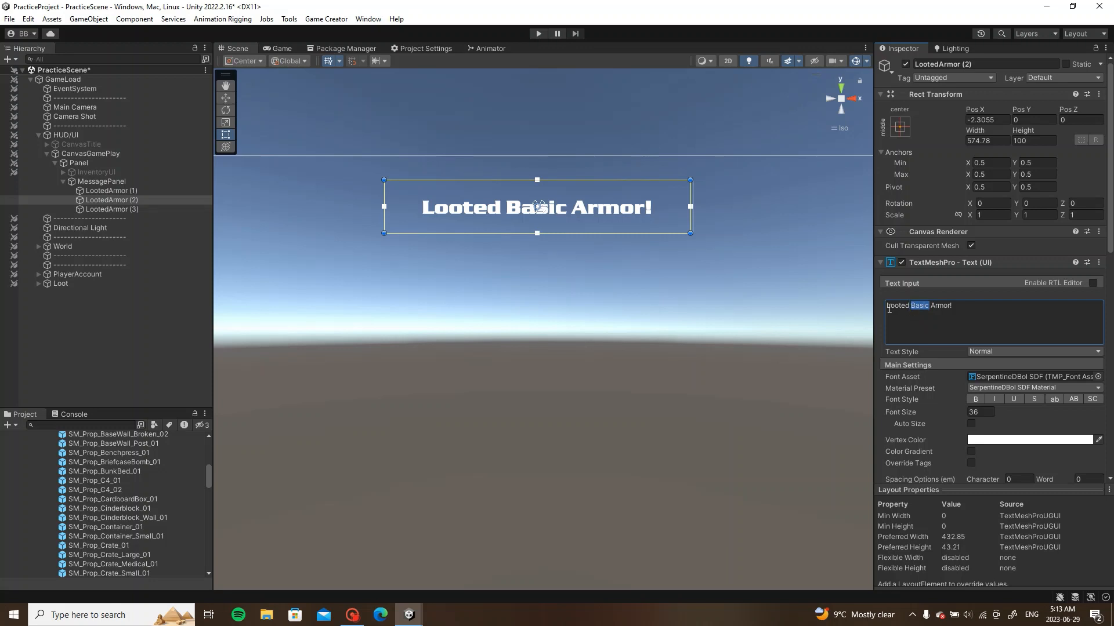
click(142, 191)
drag(929, 306, 912, 307)
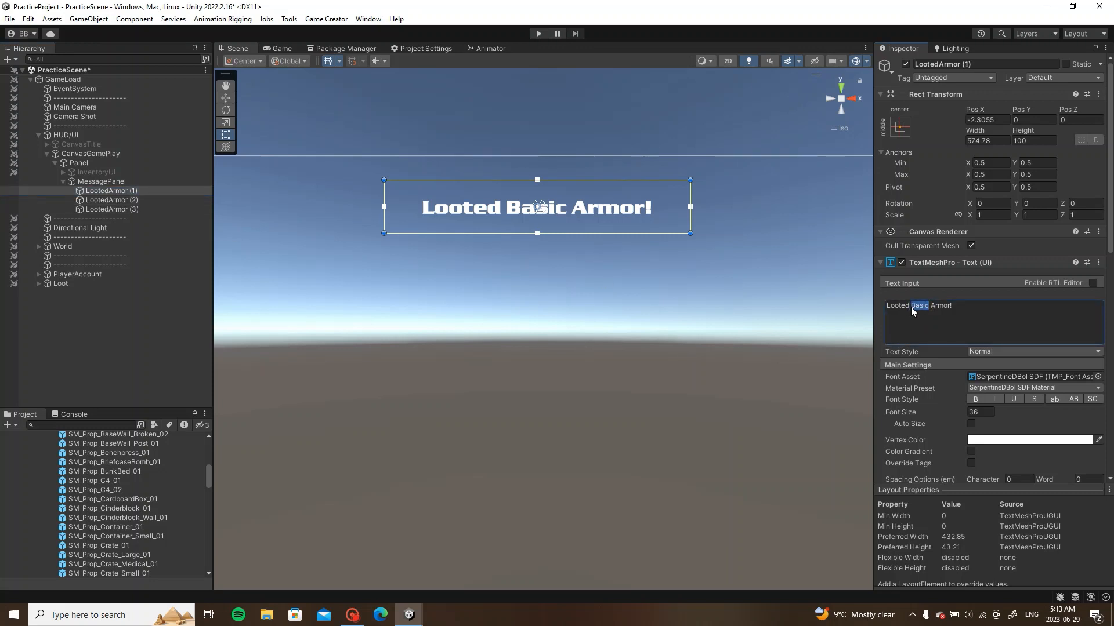
text(Weak)
Step: Deactivate the LootedArmor (1) and LootedArmor (2) text objects under MessagePanel
click(131, 200)
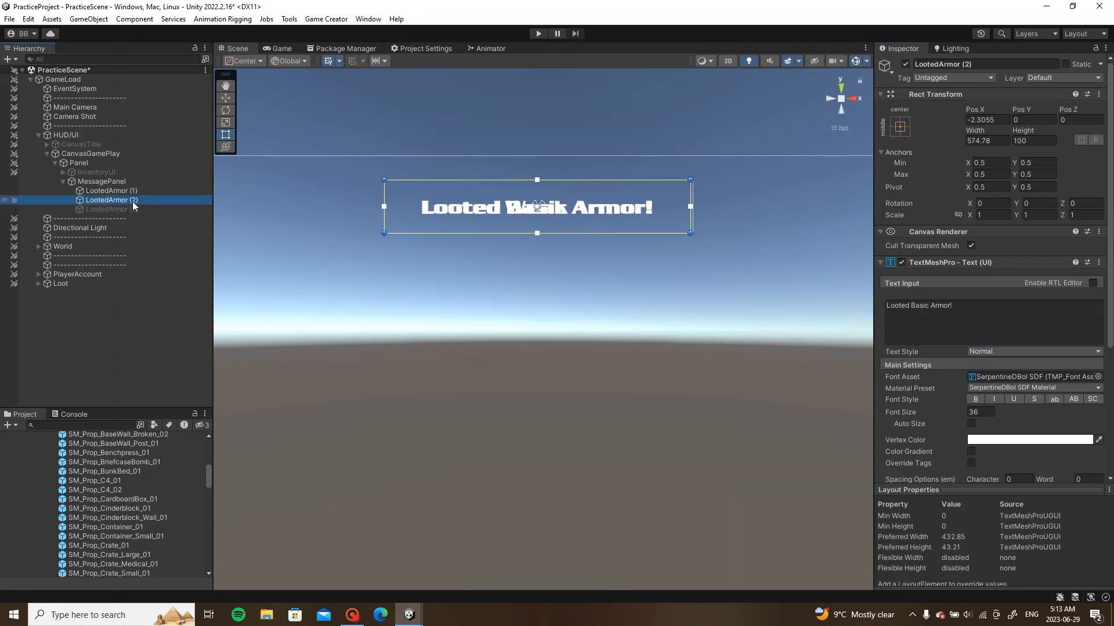
key(alt+shift+a)
click(145, 184)
click(143, 190)
key(alt+shift+a)
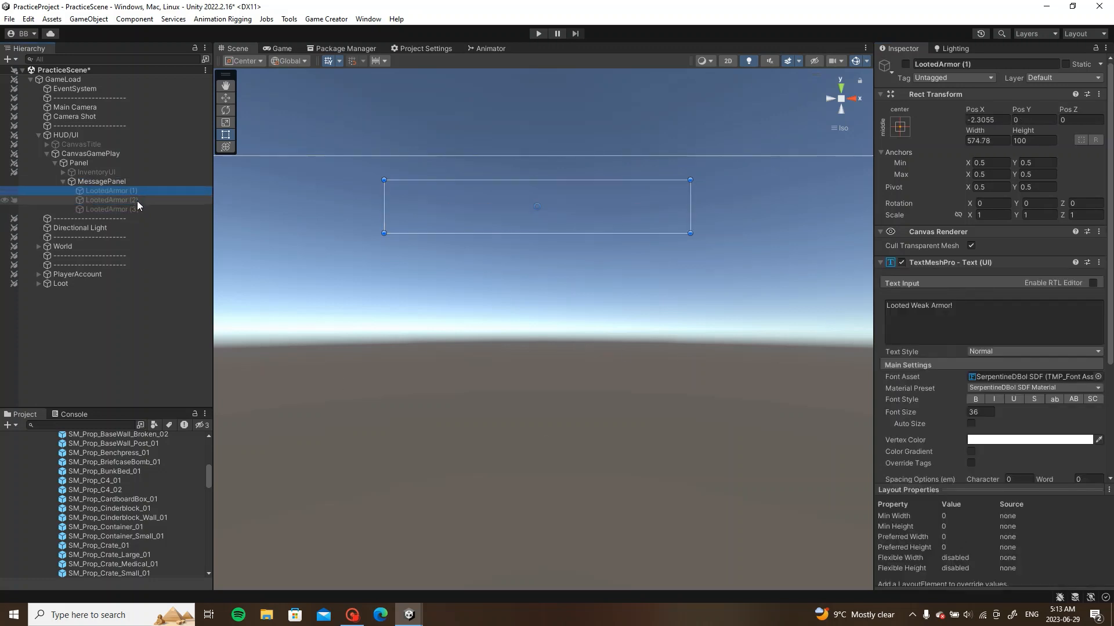
click(137, 200)
key(alt+shift+a)
key(alt+shift+a)
Step: Activate LootedArmor (3) and change its text to "Looted Strong Armor!"
click(137, 207)
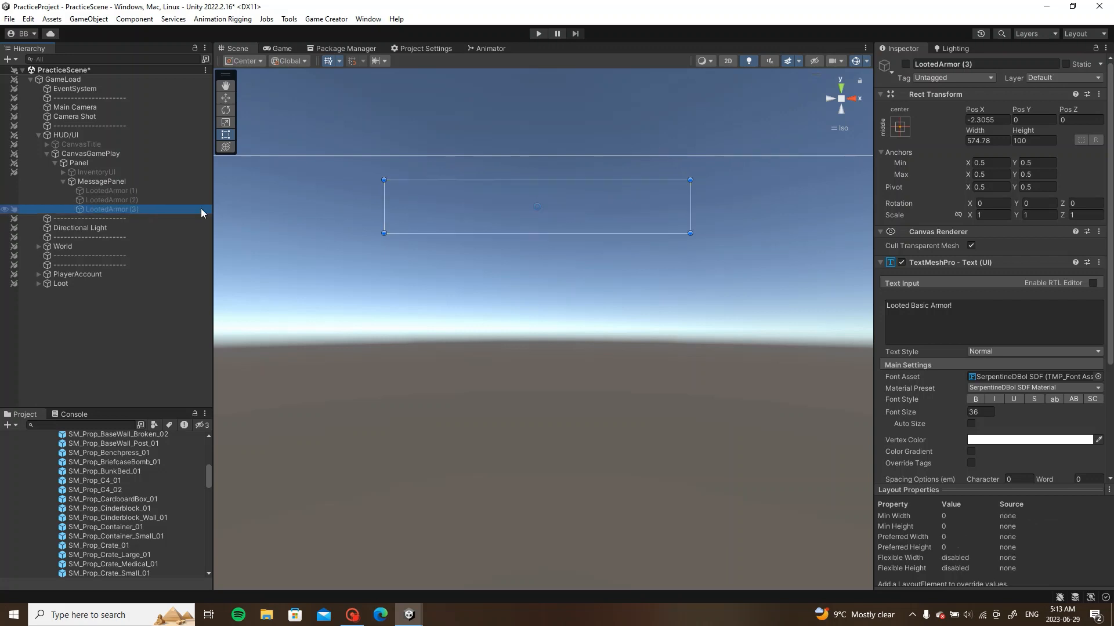
key(alt+shift+a)
double_click(927, 306)
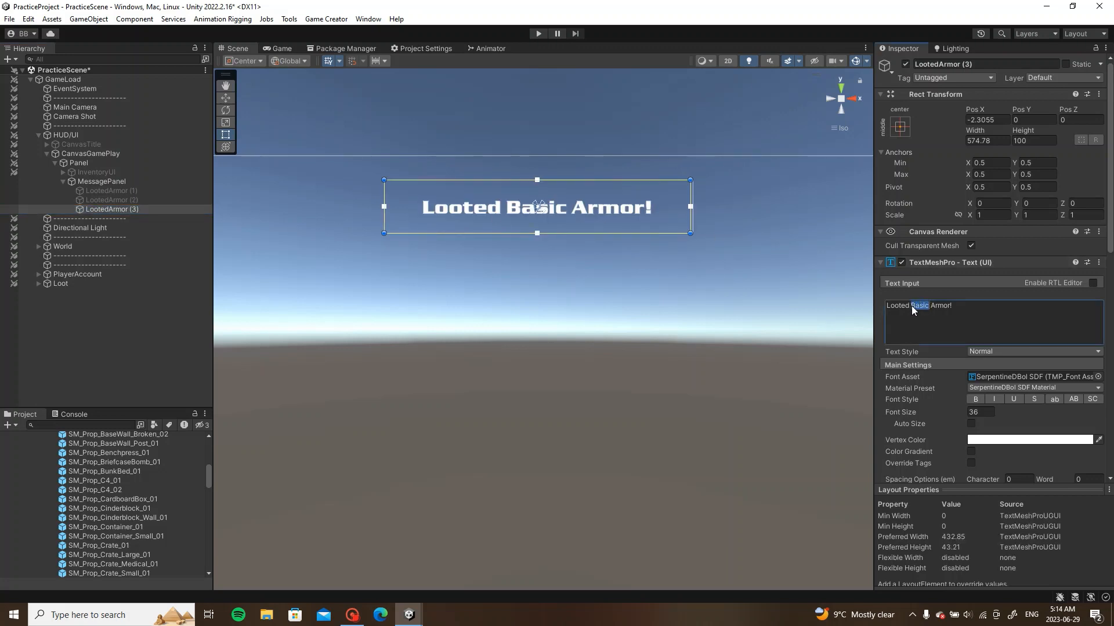
text(Strong)
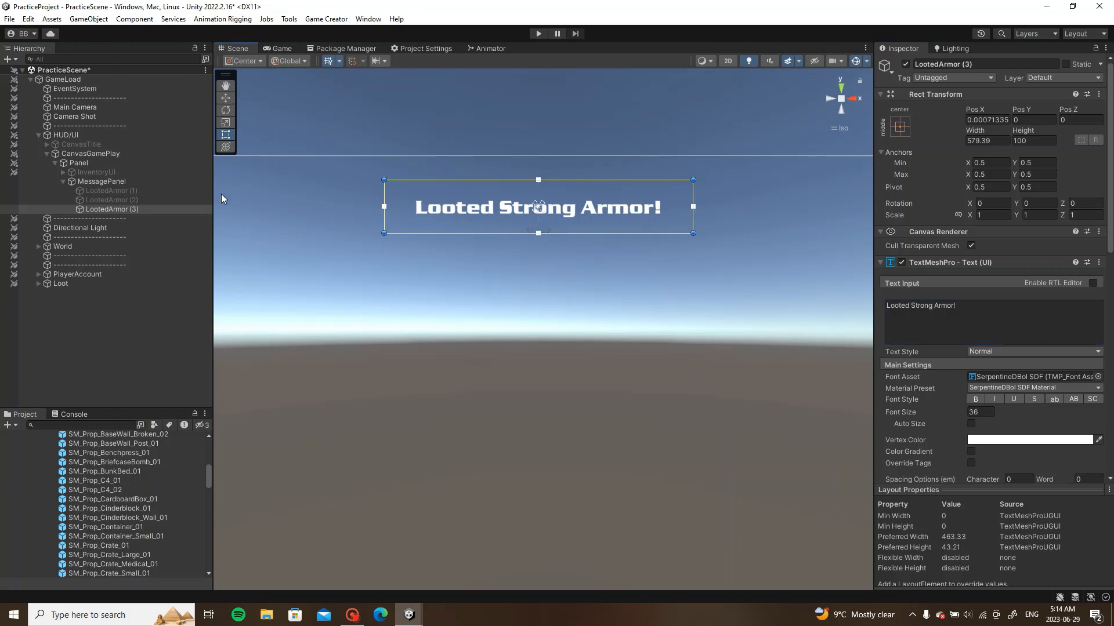
Step: Widen each of the three LootedArmor text boxes to about 579 to fill the panel, and leave all three objects deactivated
click(138, 201)
click(136, 208)
key(alt+shift+a)
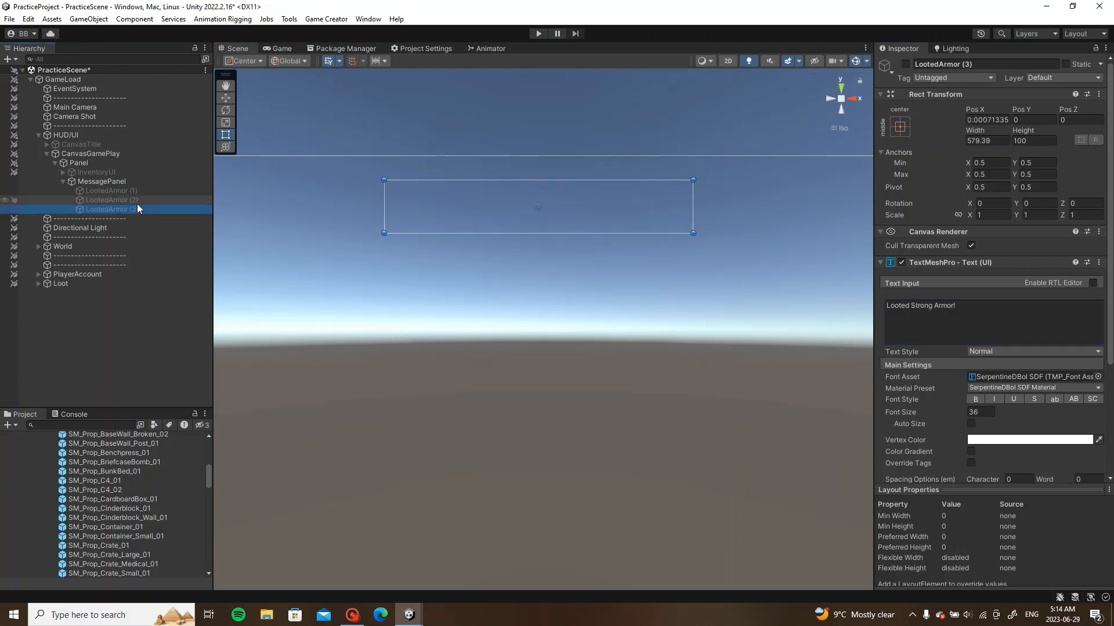
click(137, 203)
key(alt+shift+a)
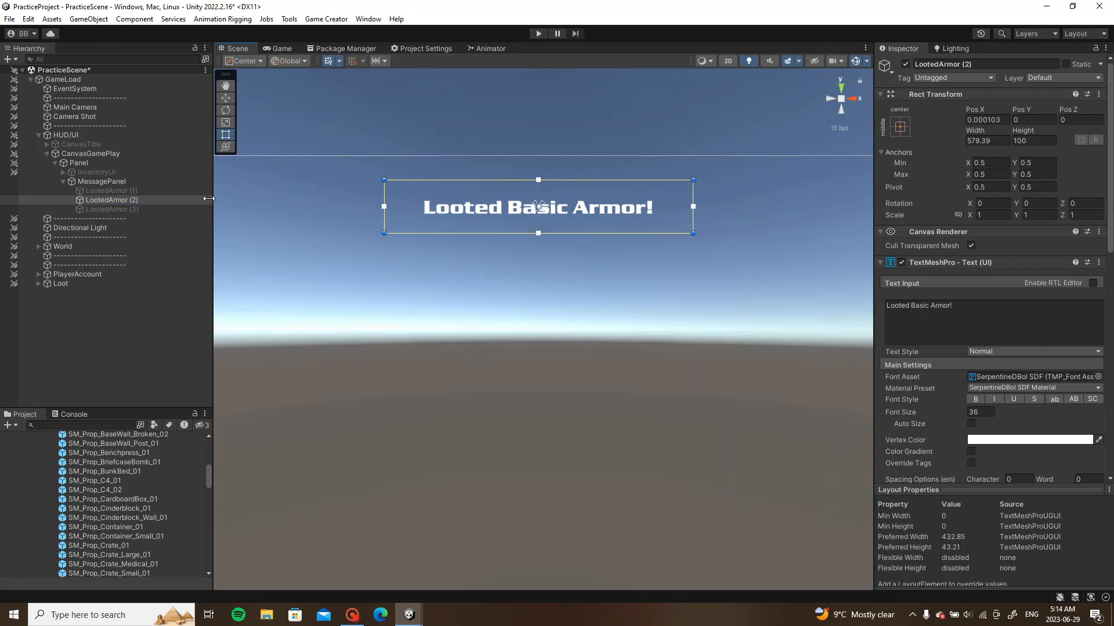
key(alt+shift+a)
click(120, 190)
key(alt+shift+a)
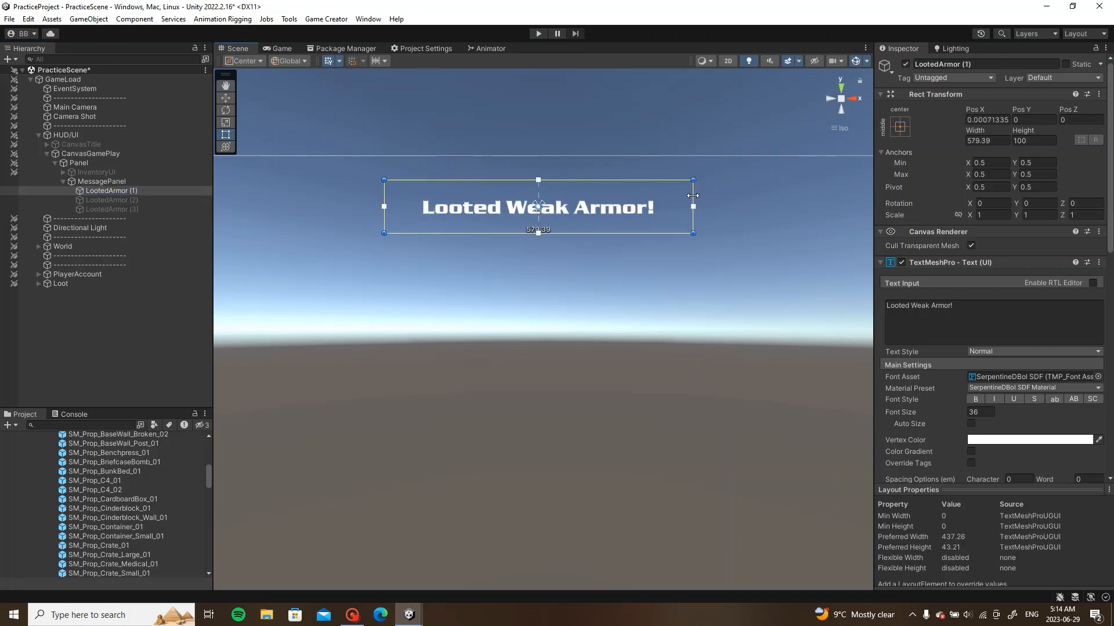
click(567, 105)
click(109, 190)
key(alt+shift+a)
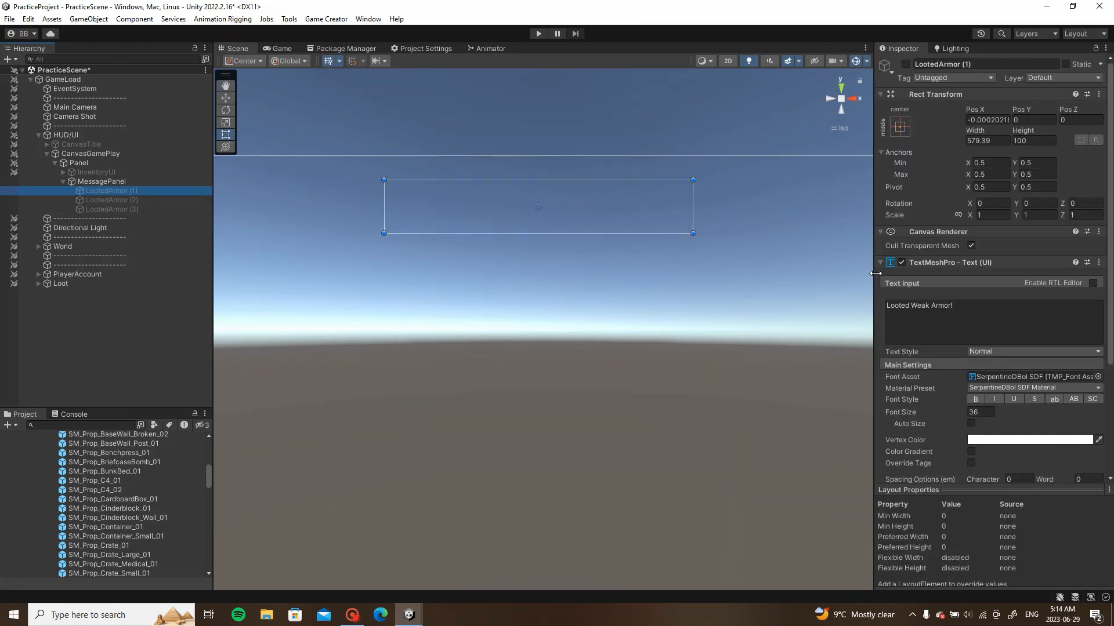
Step: Add a Trigger component to LootedArmor (1) and set its event to On Enable
click(969, 286)
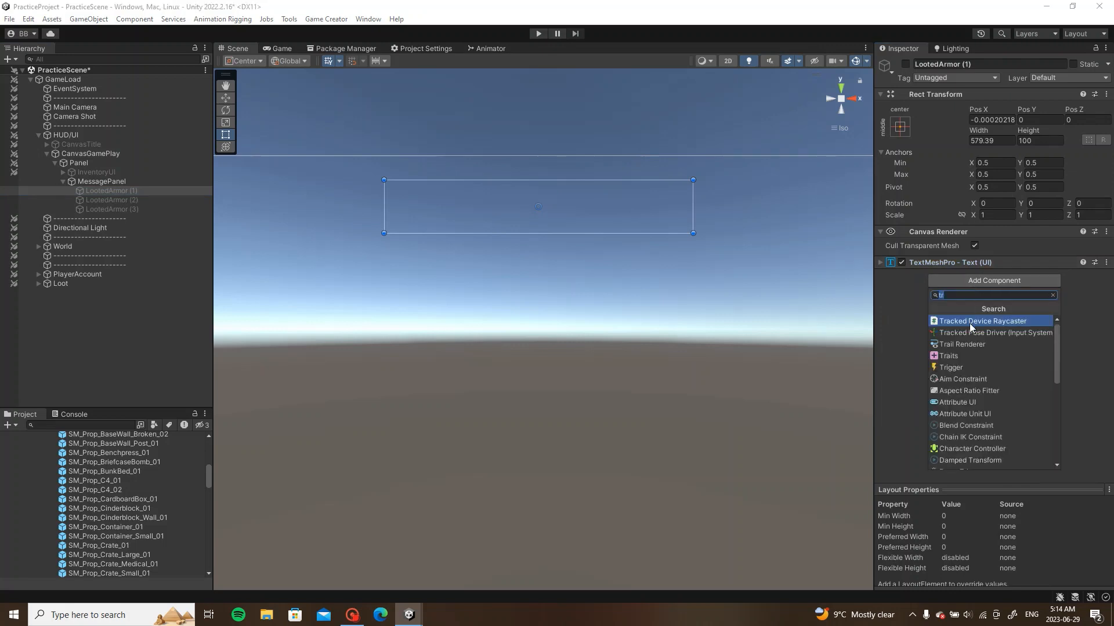
click(961, 364)
click(943, 292)
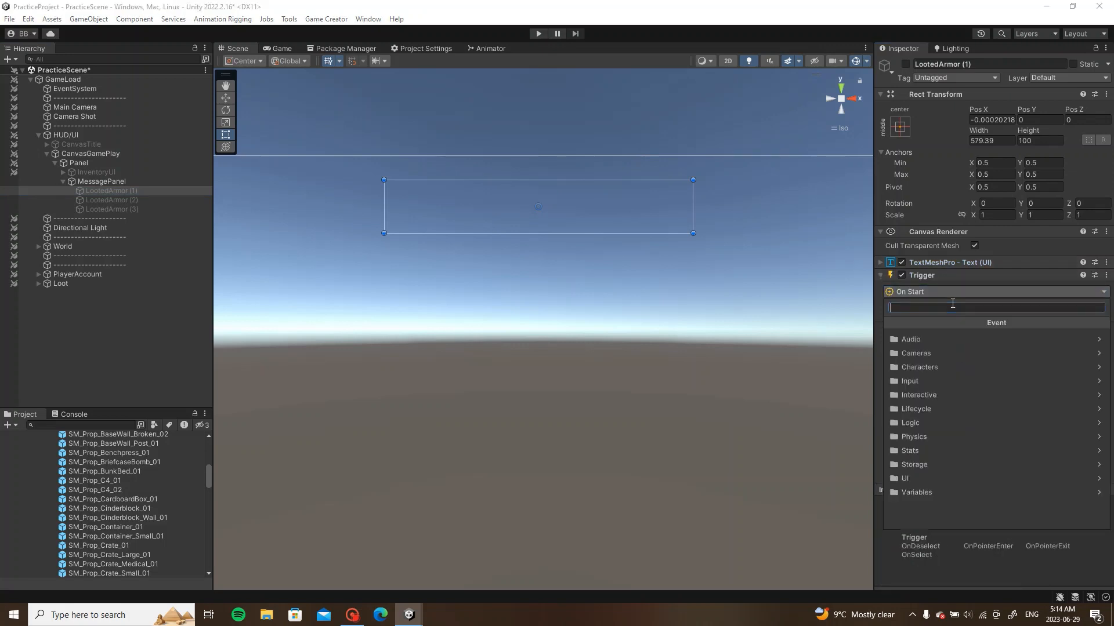
click(916, 409)
click(952, 352)
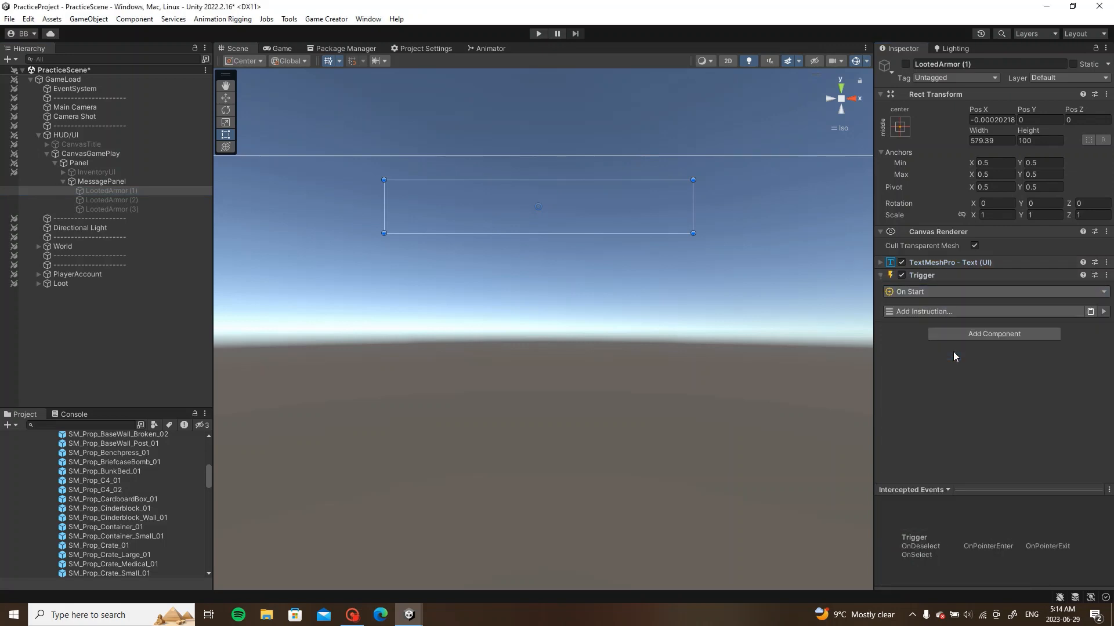
Step: Add a Wait Seconds instruction of 2 seconds to the LootedArmor (1) trigger
click(972, 312)
text(wait)
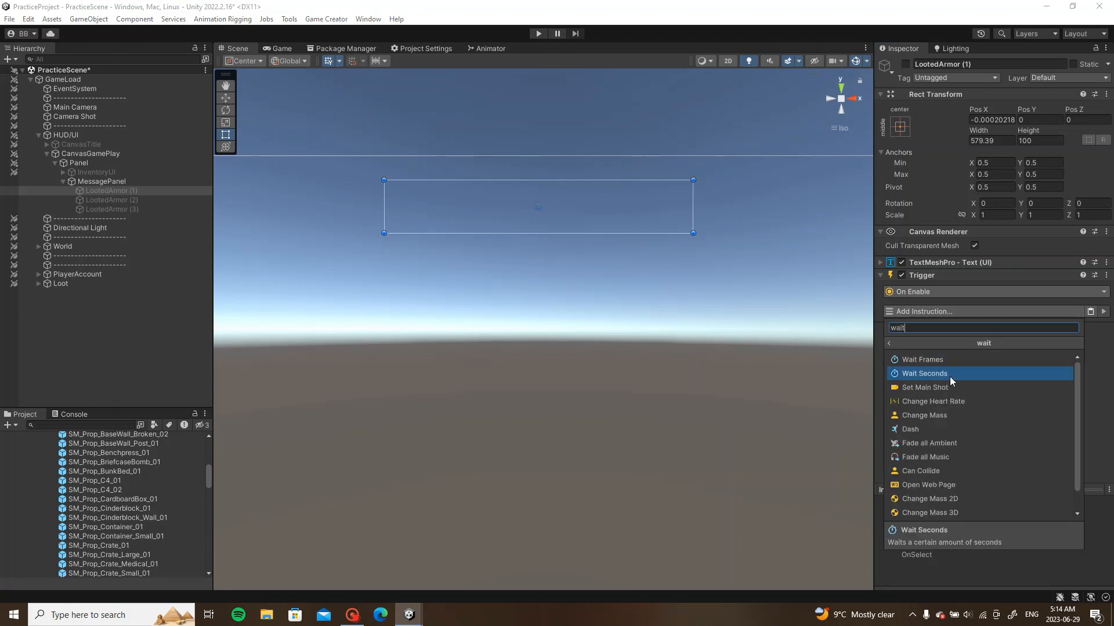
click(949, 377)
text(2)
click(966, 313)
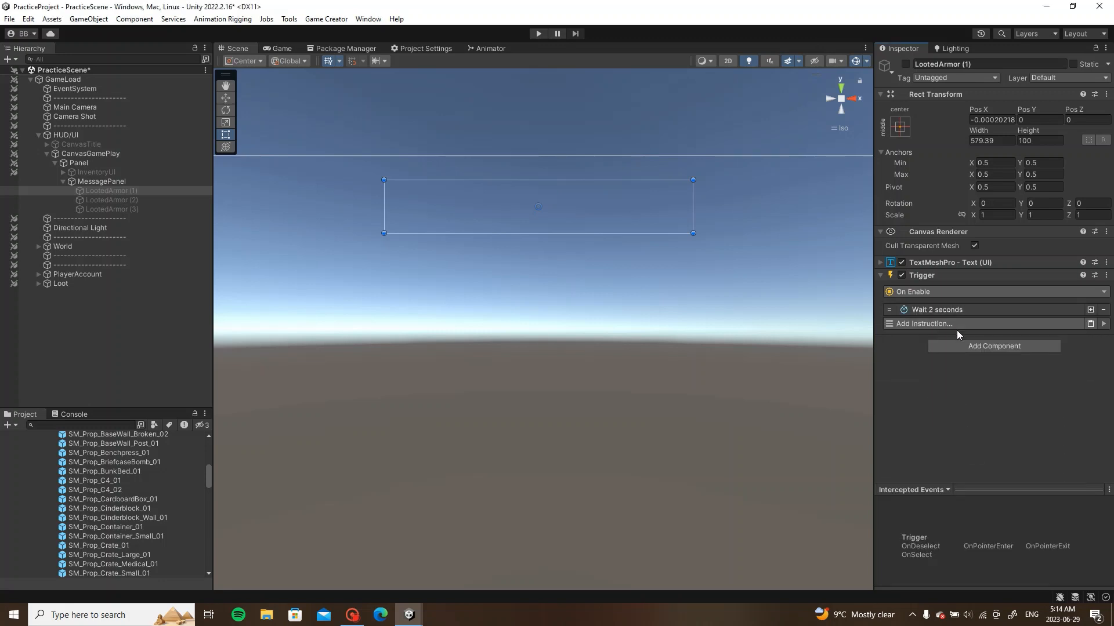
Step: Add a Set Active instruction to the LootedArmor (1) trigger that sets Self to False after the wait
click(956, 325)
text(se)
click(958, 370)
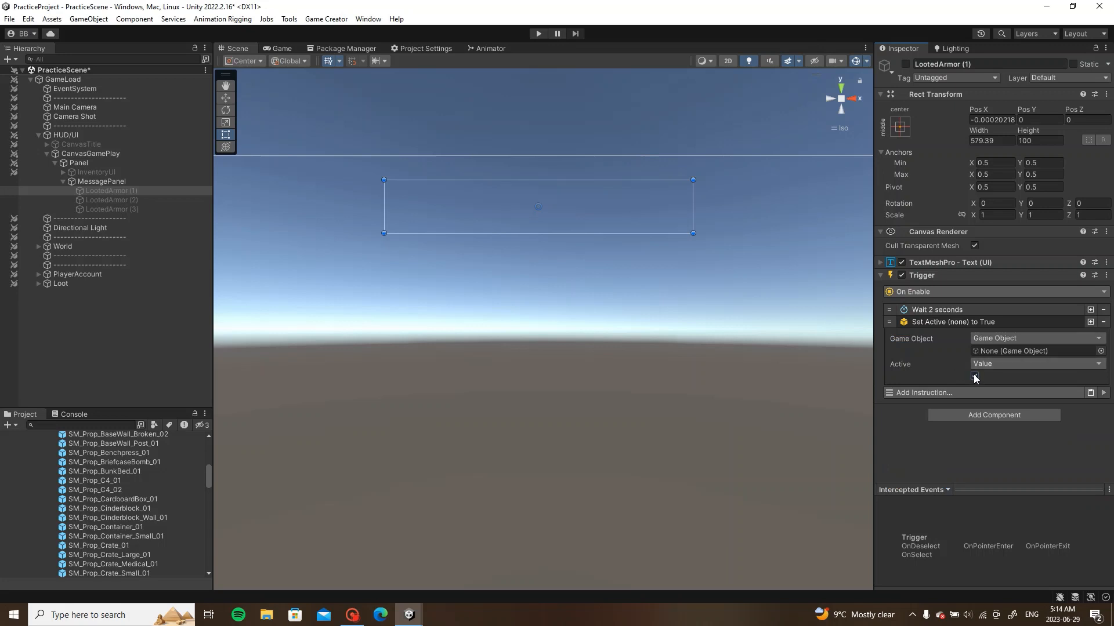
click(975, 376)
click(998, 340)
click(997, 398)
click(979, 323)
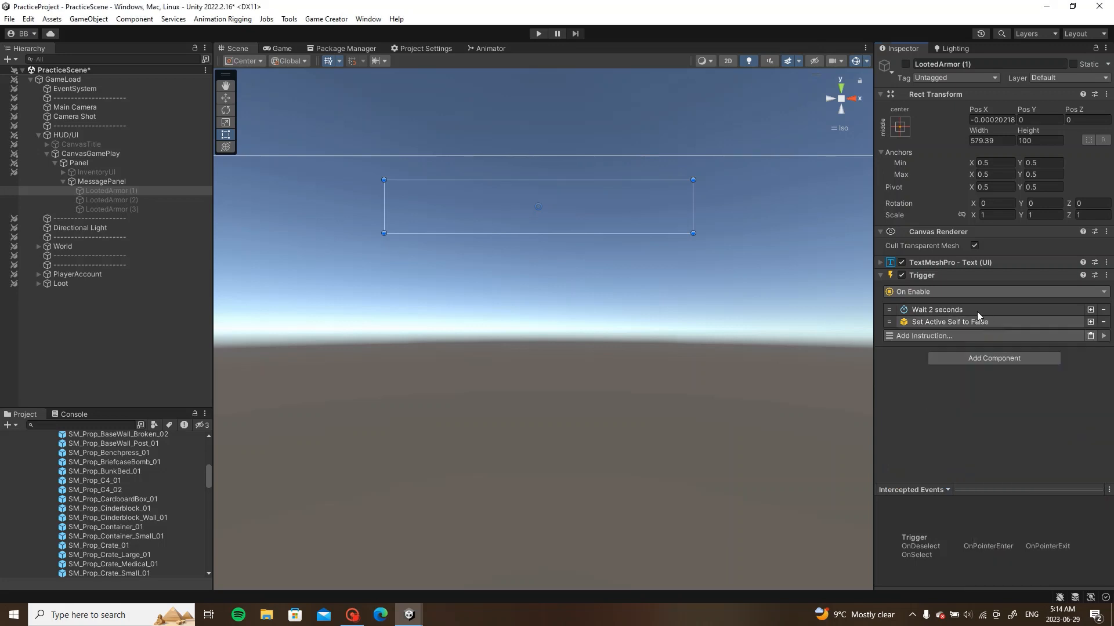
Step: Copy the Trigger component of LootedArmor (1) onto LootedArmor (2) and LootedArmor (3) as a new component, and save the scene
right_click(954, 276)
click(1001, 368)
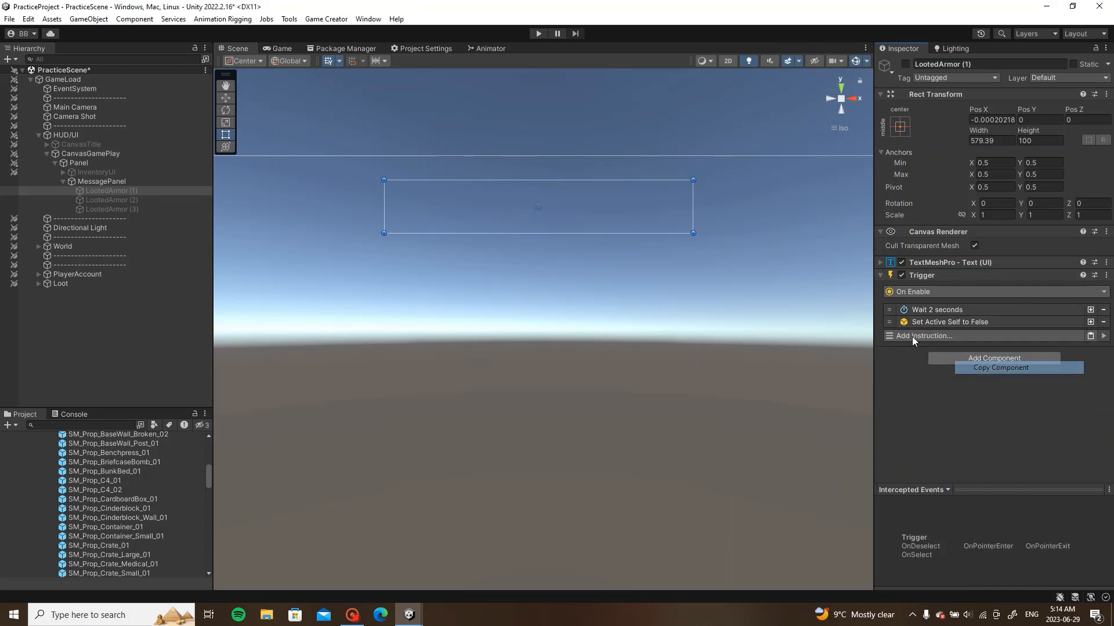
click(148, 200)
shift+click(147, 210)
right_click(943, 266)
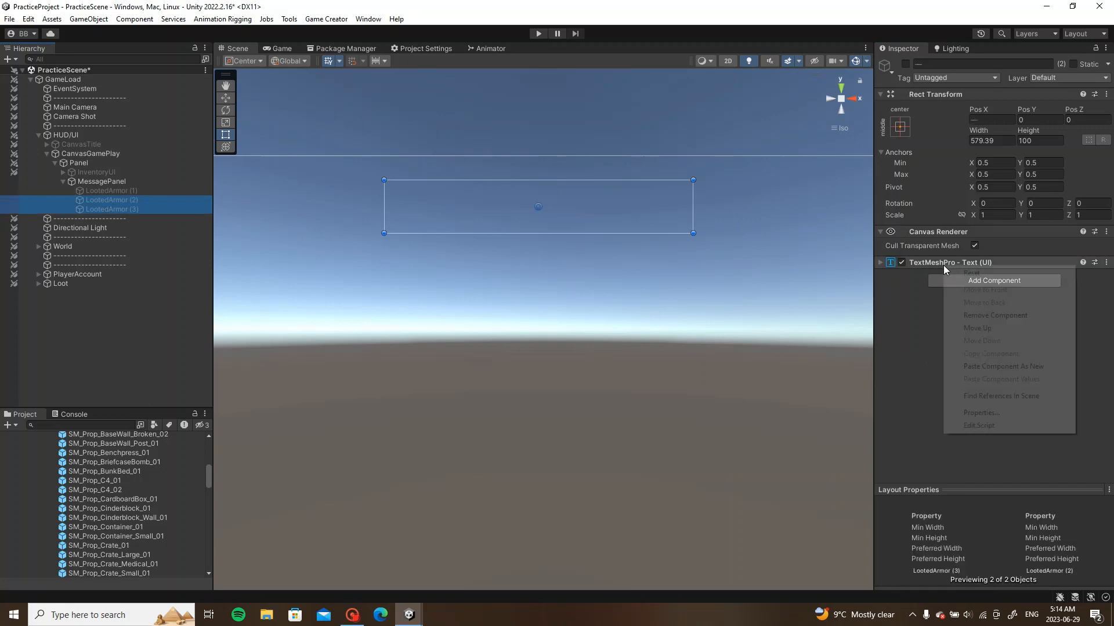
click(1004, 366)
click(152, 202)
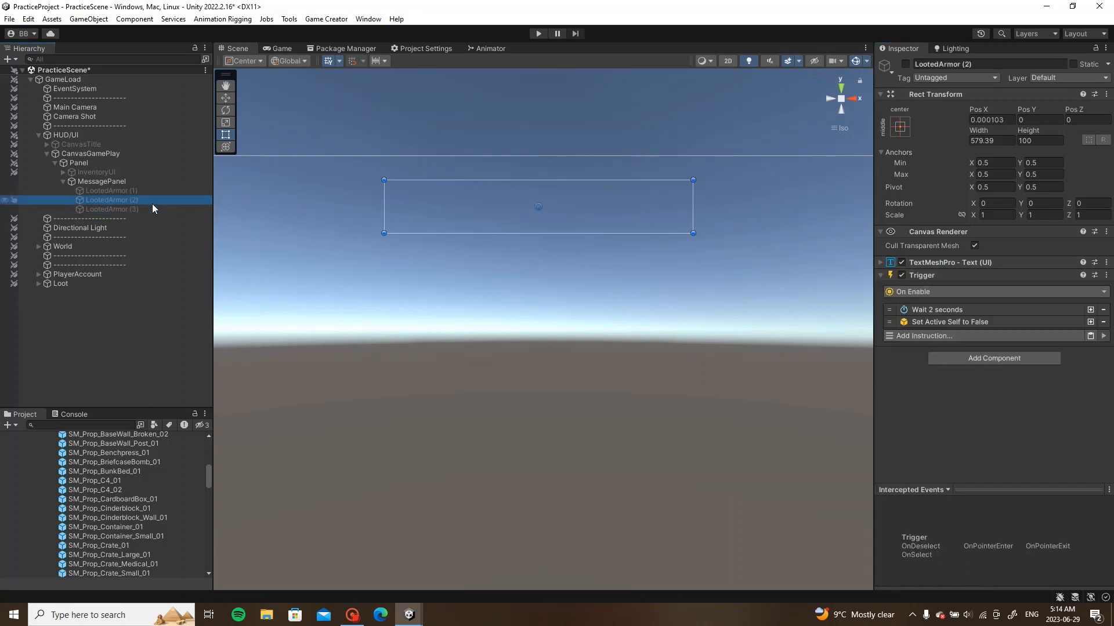
click(437, 131)
key(ctrl+s)
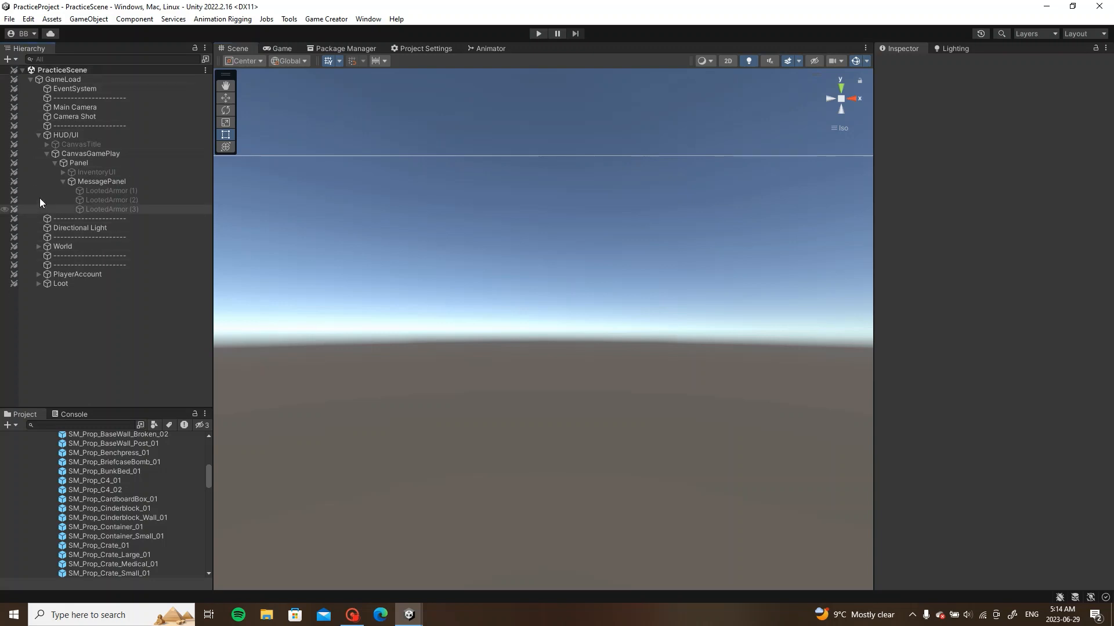
Step: In the Collision trigger of LootArmor (1), insert a Set Active instruction after the lid instructions that sets LootedArmor (1) to True
click(39, 286)
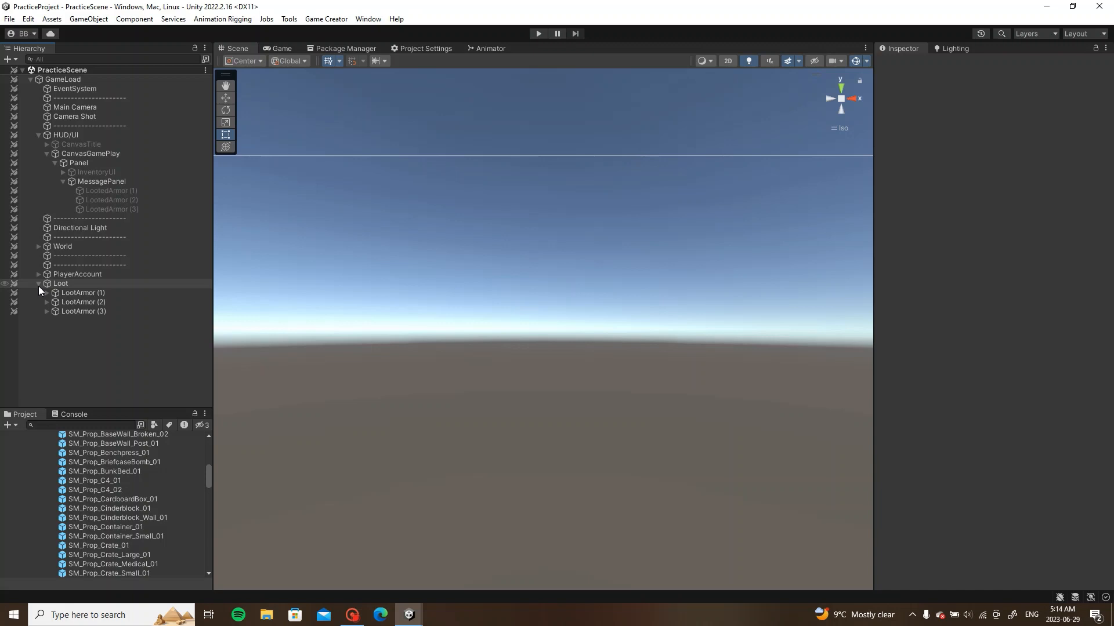
click(47, 293)
alt+click(47, 320)
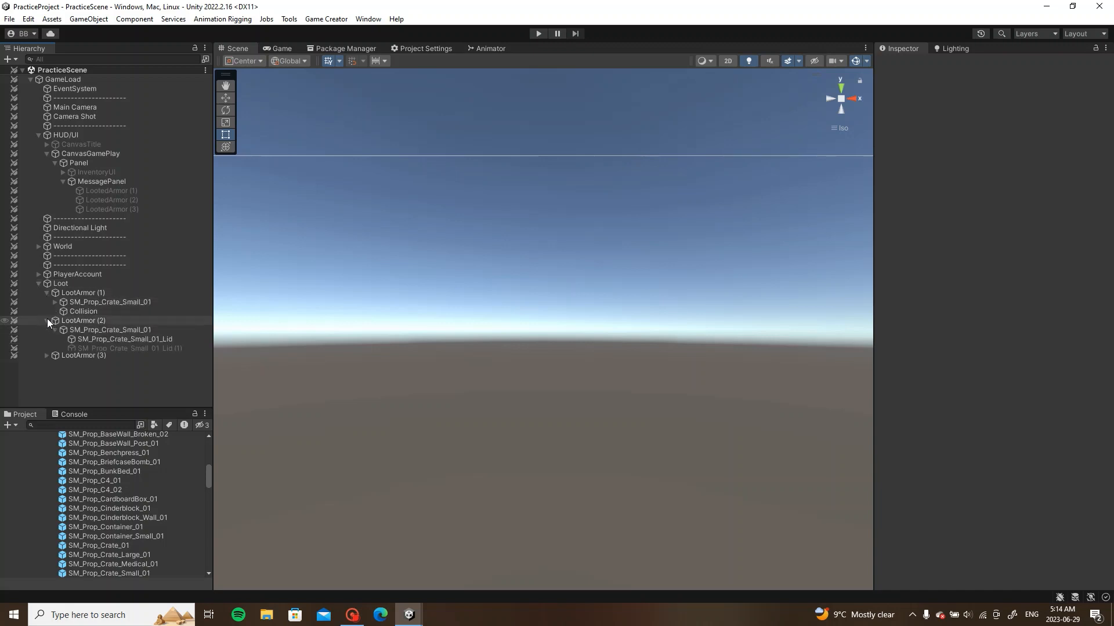
alt+click(47, 367)
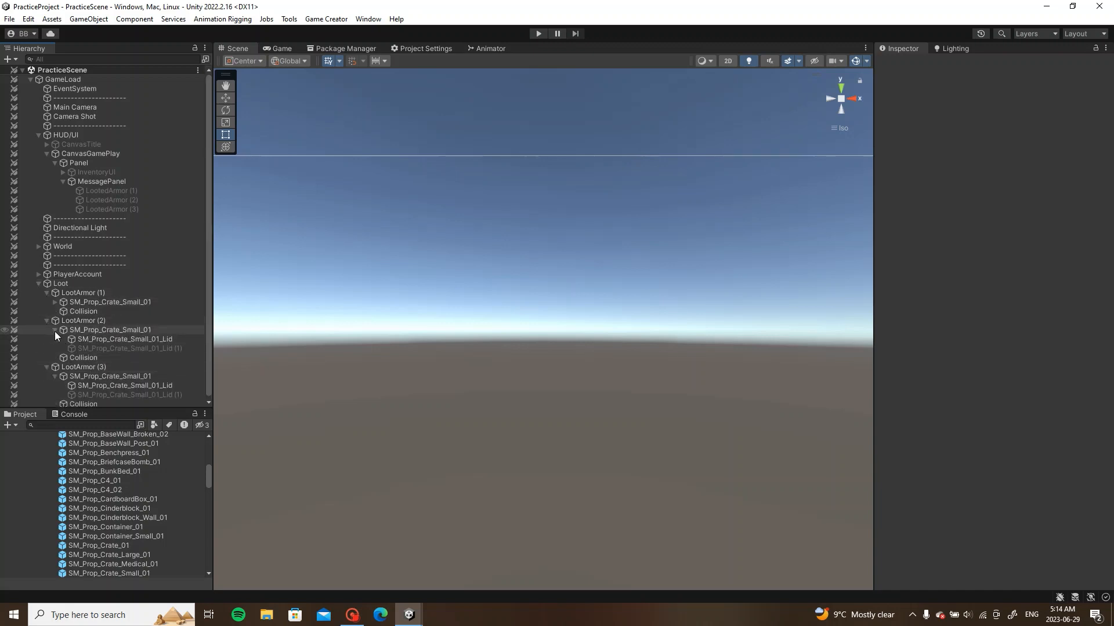
click(55, 330)
click(55, 358)
click(87, 311)
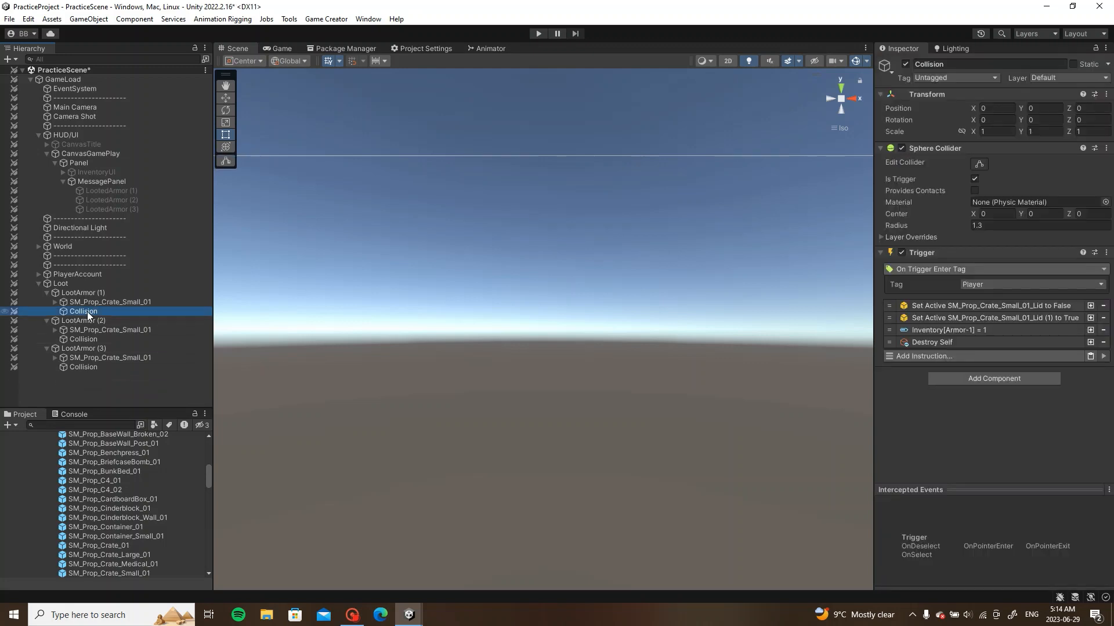
click(1090, 318)
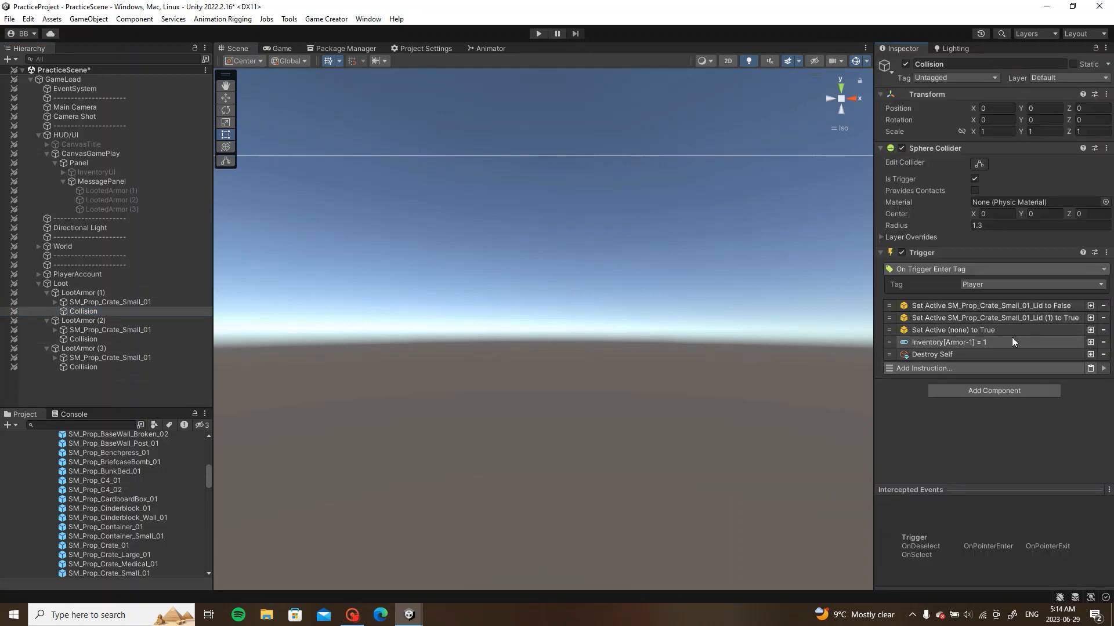
click(1009, 332)
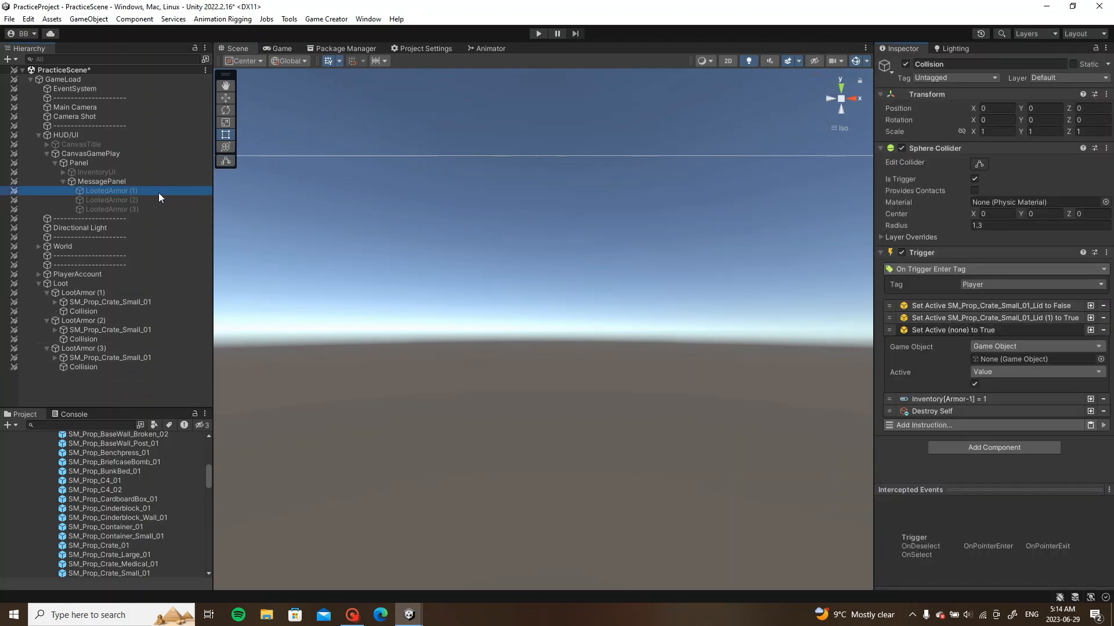
drag(158, 193, 1021, 359)
click(1007, 332)
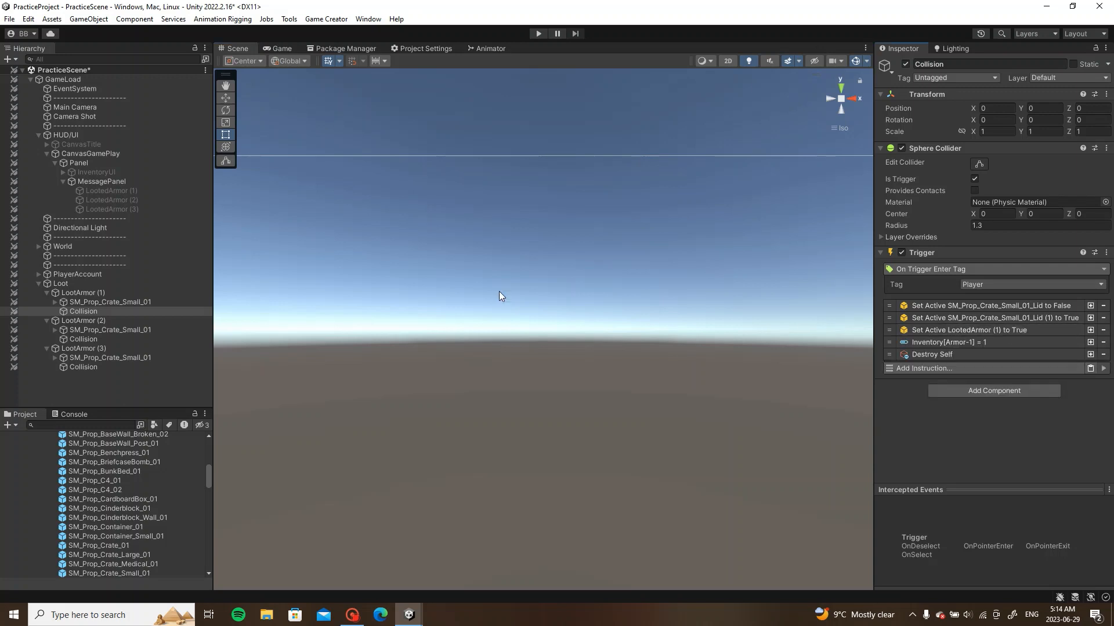
Step: In the Collision trigger of LootArmor (2), insert a Set Active instruction after the lid instructions that sets LootedArmor (2) to True
click(123, 339)
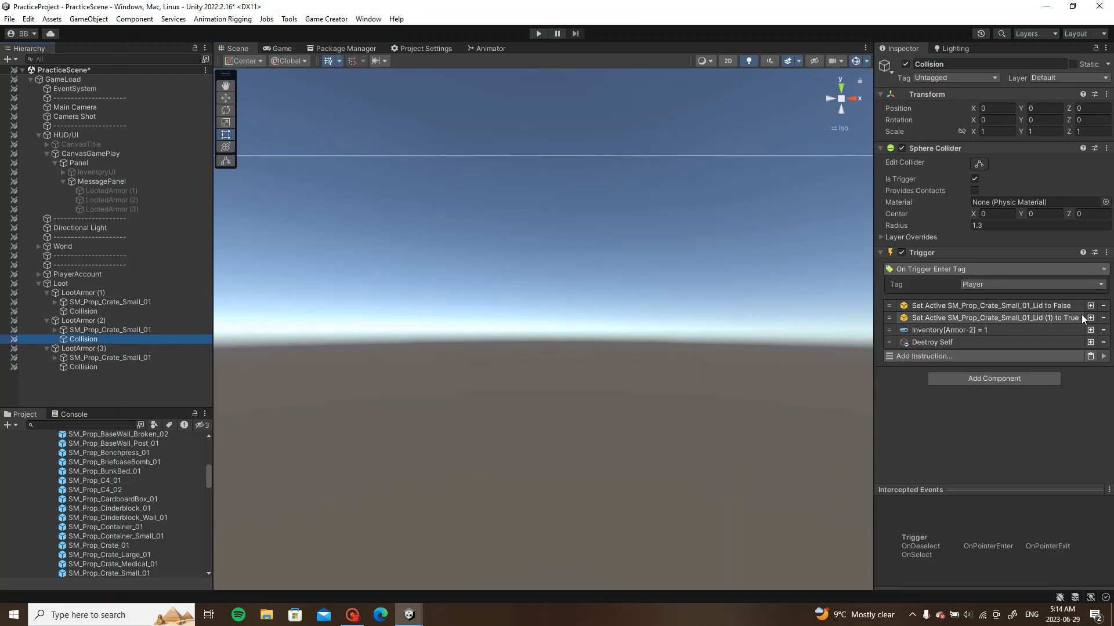
click(986, 330)
click(168, 200)
drag(168, 200, 1021, 359)
click(986, 330)
Step: In the Collision trigger of LootArmor (3), insert a Set Active instruction after the lid instructions that sets LootedArmor (3) to True
click(100, 367)
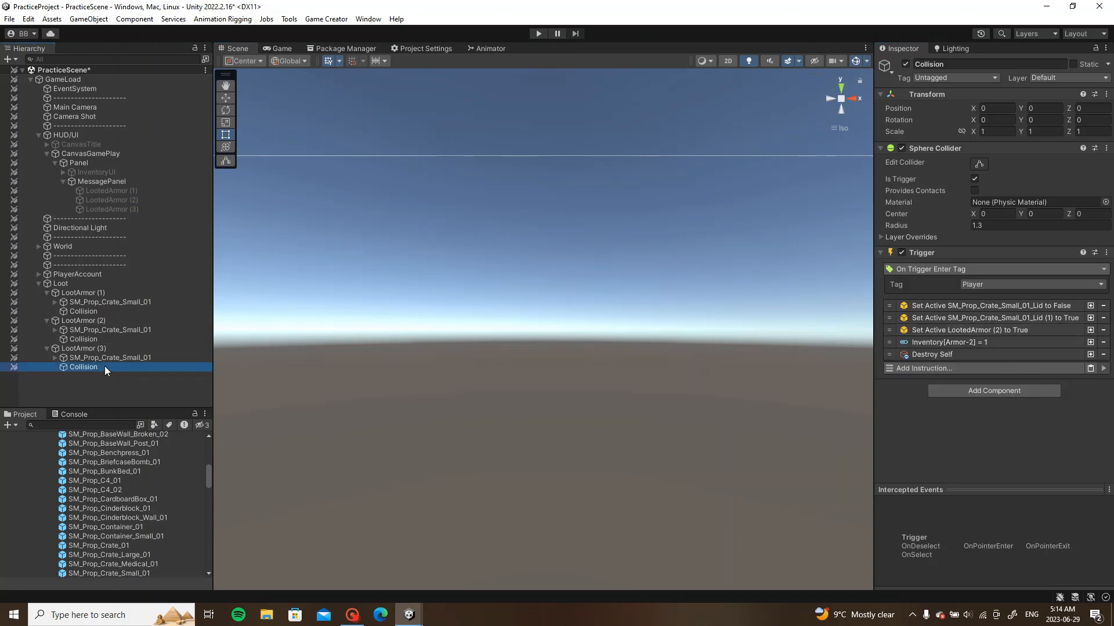
click(1023, 332)
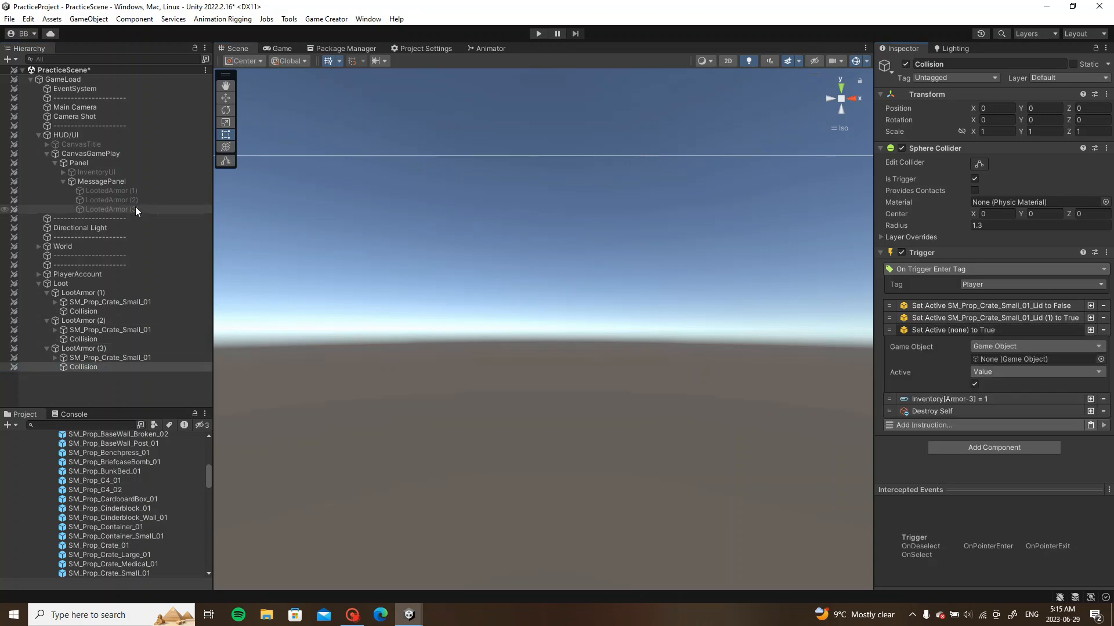
drag(112, 210, 1027, 360)
click(979, 324)
Step: Save the scene and collapse the three LootArmor groups in the hierarchy
click(624, 124)
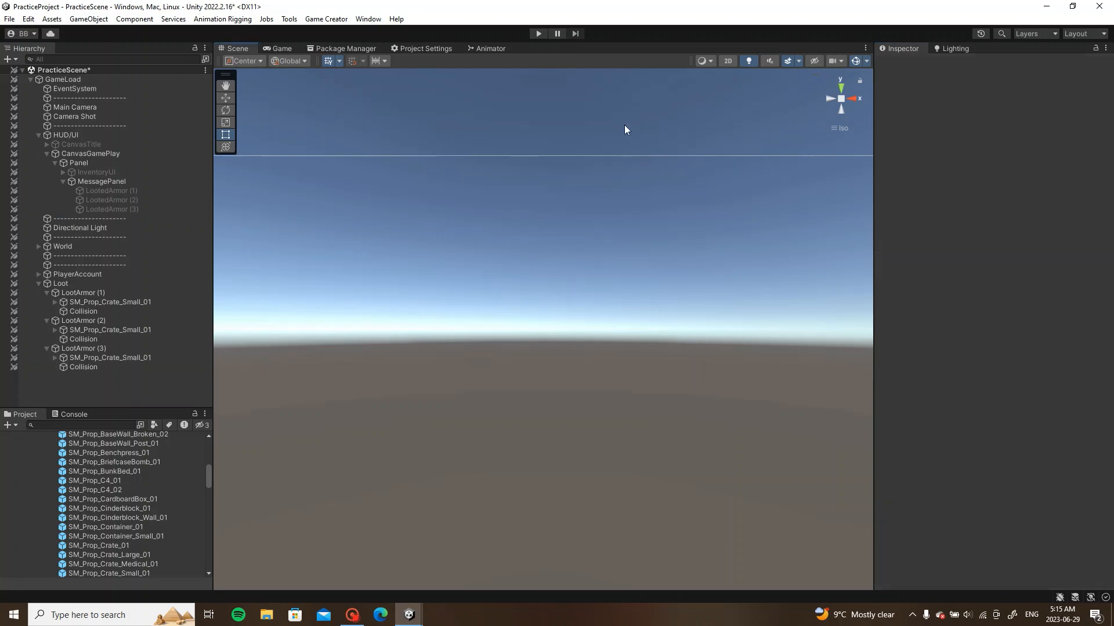
key(ctrl+s)
click(47, 293)
click(46, 302)
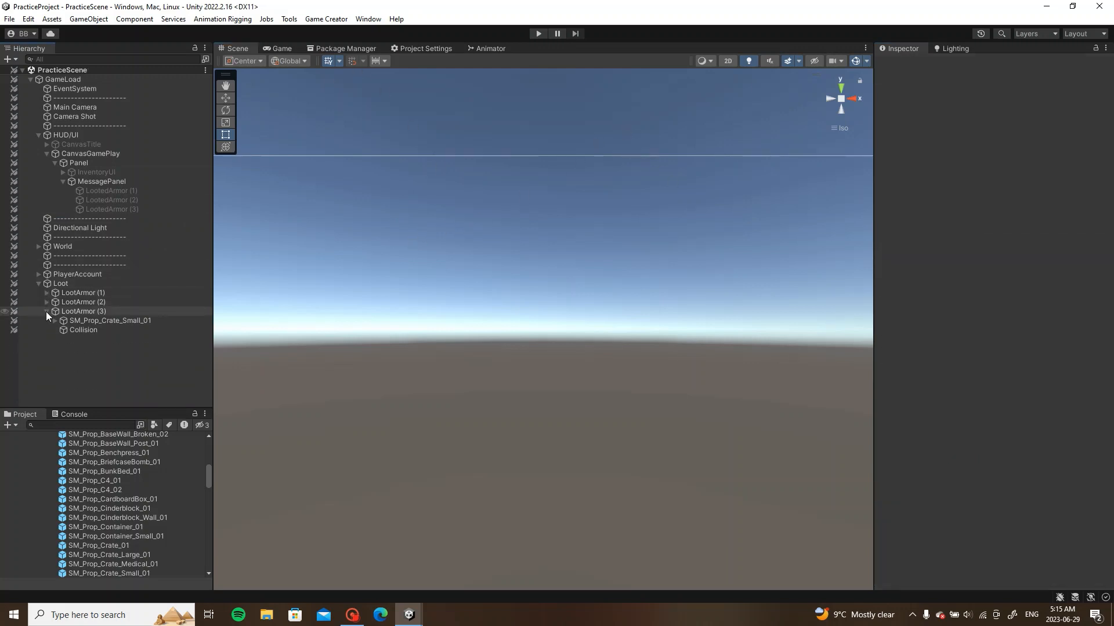
click(46, 311)
Step: Run the game and walk the character into the beige crate to test its loot message, moving away from it after looting
click(283, 48)
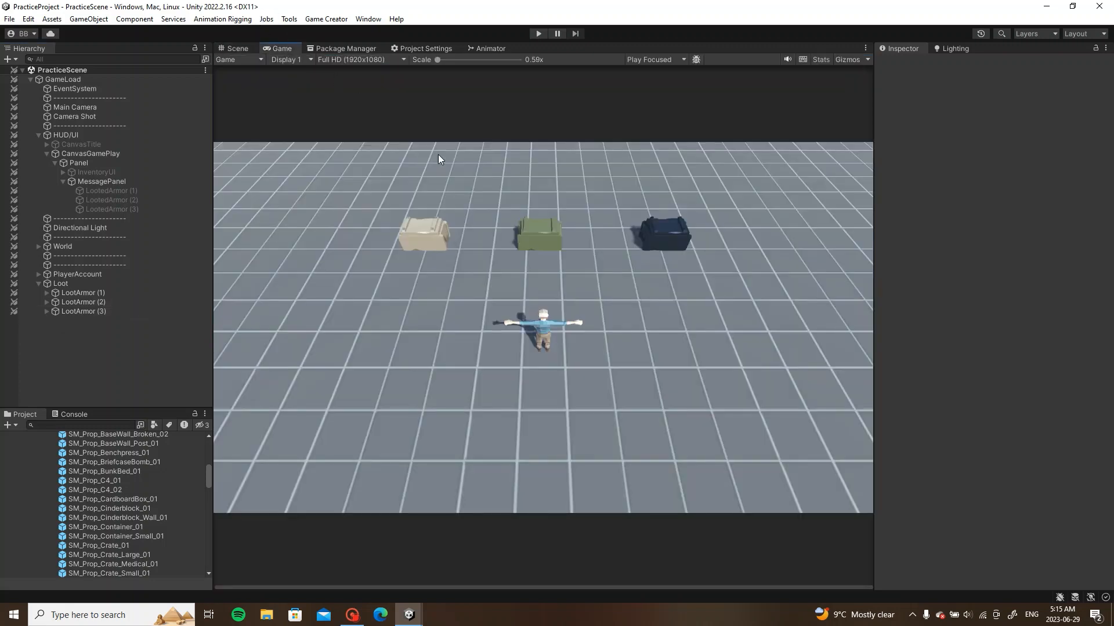
click(538, 34)
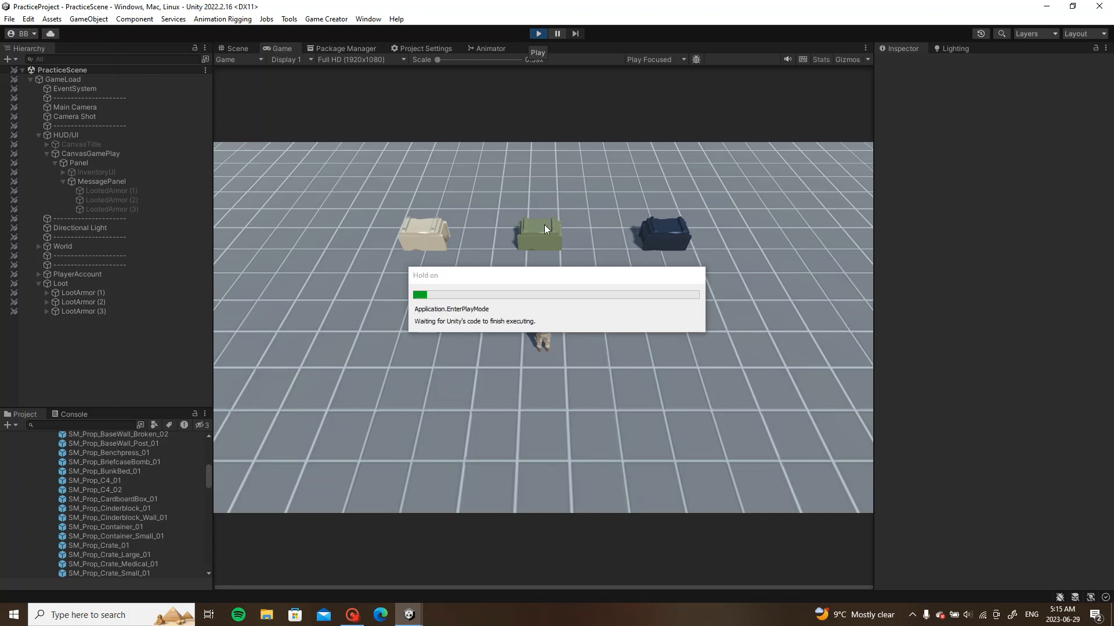
key(a)
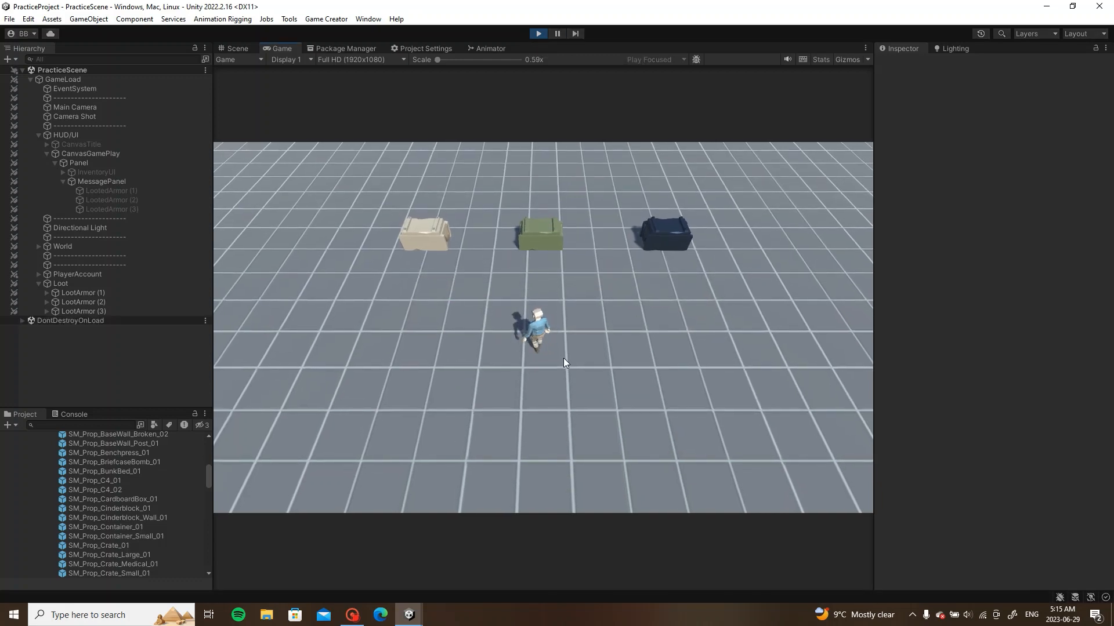
key(w)
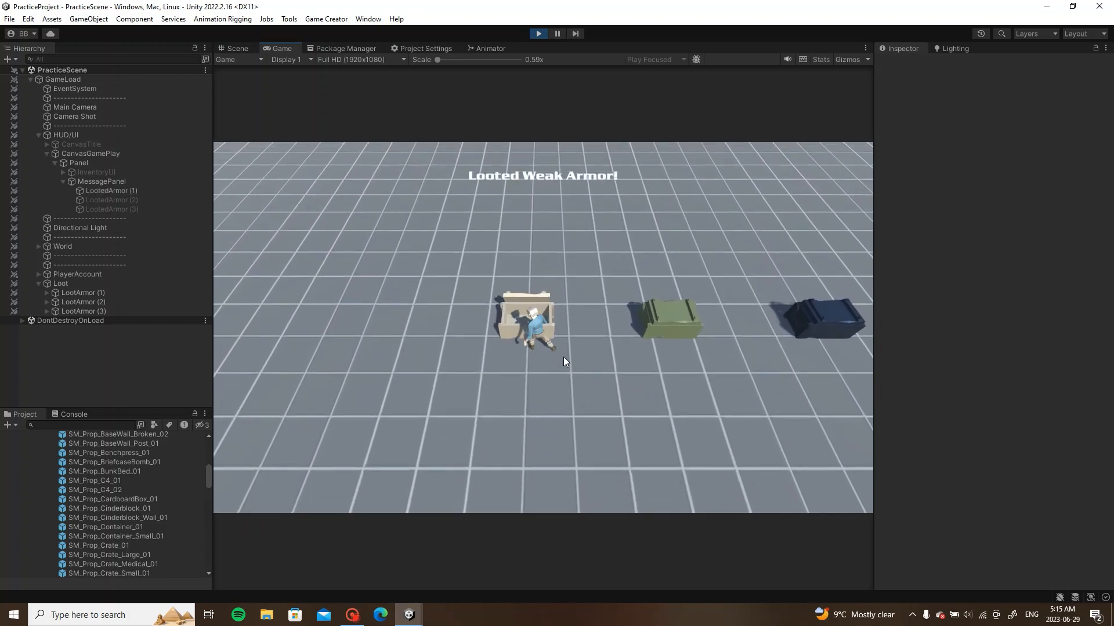
key(s)
key(d)
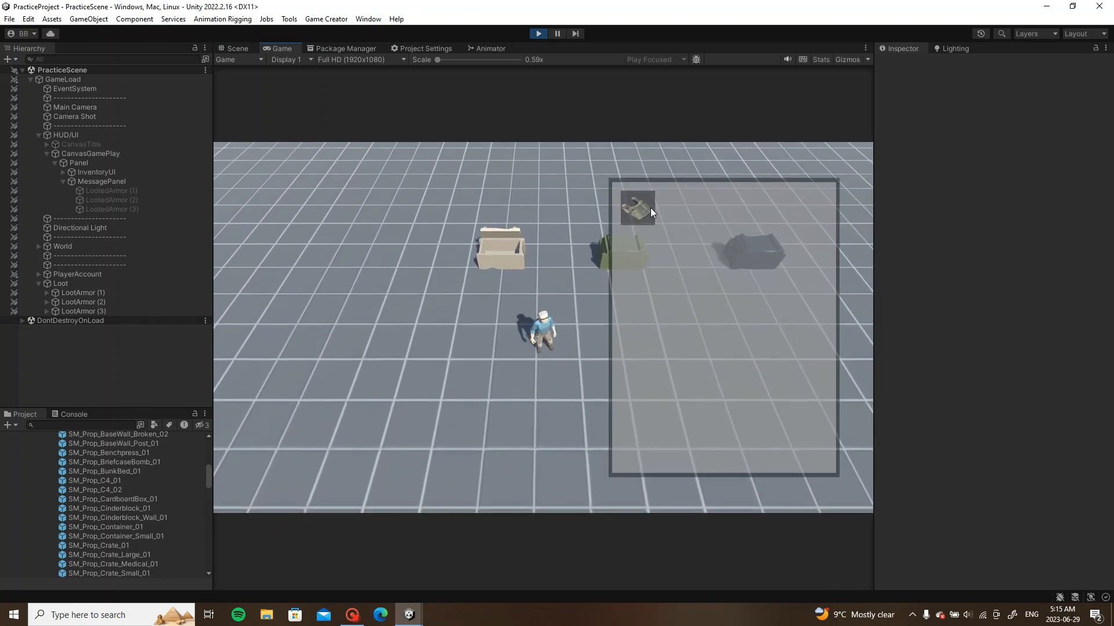
Step: Loot the green and dark blue armor chests in the running game, checking the inventory panel after each
key(d)
key(w)
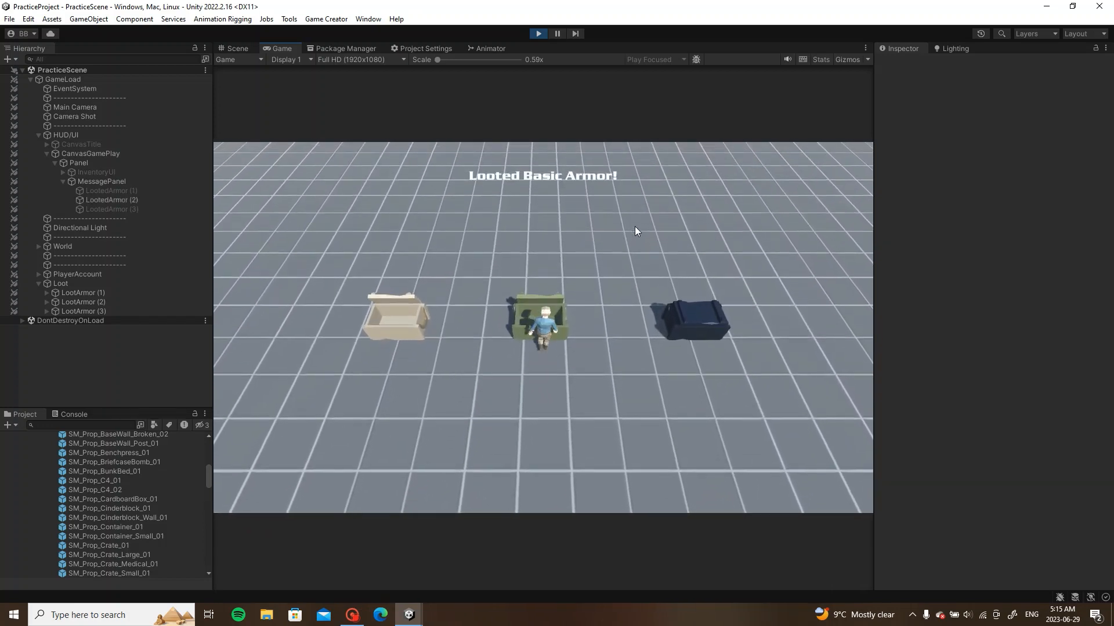
key(s)
key(i)
key(i)
key(d)
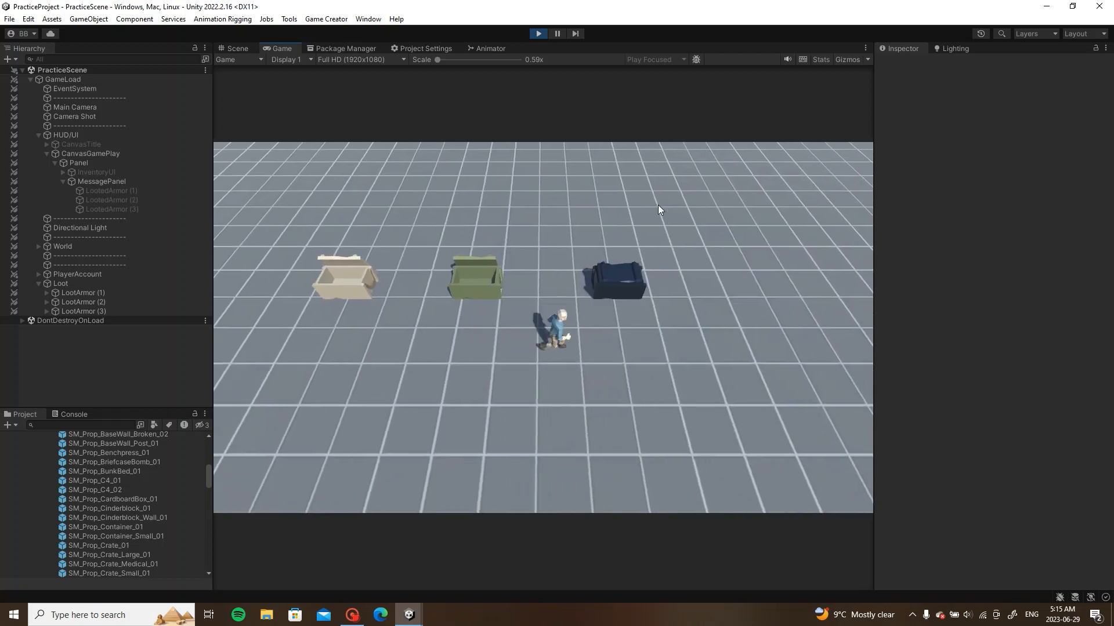
key(w)
key(s)
key(i)
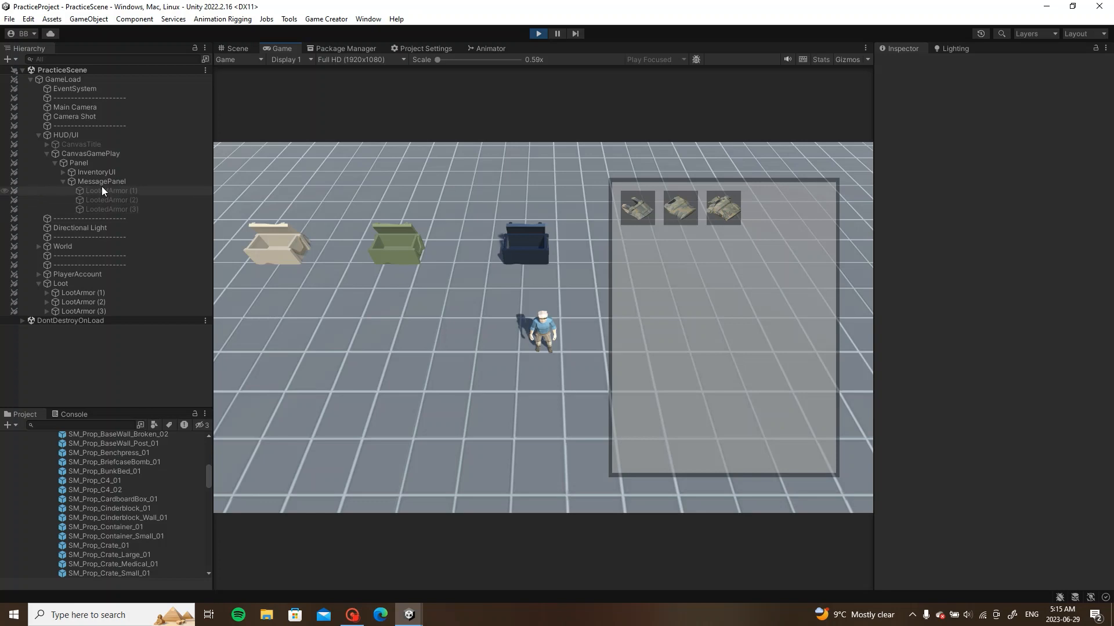
Step: Expand InventoryUI and examine its Items and Content objects, testing whether the inventory grid can be pulled sideways in the running game
click(64, 173)
click(71, 191)
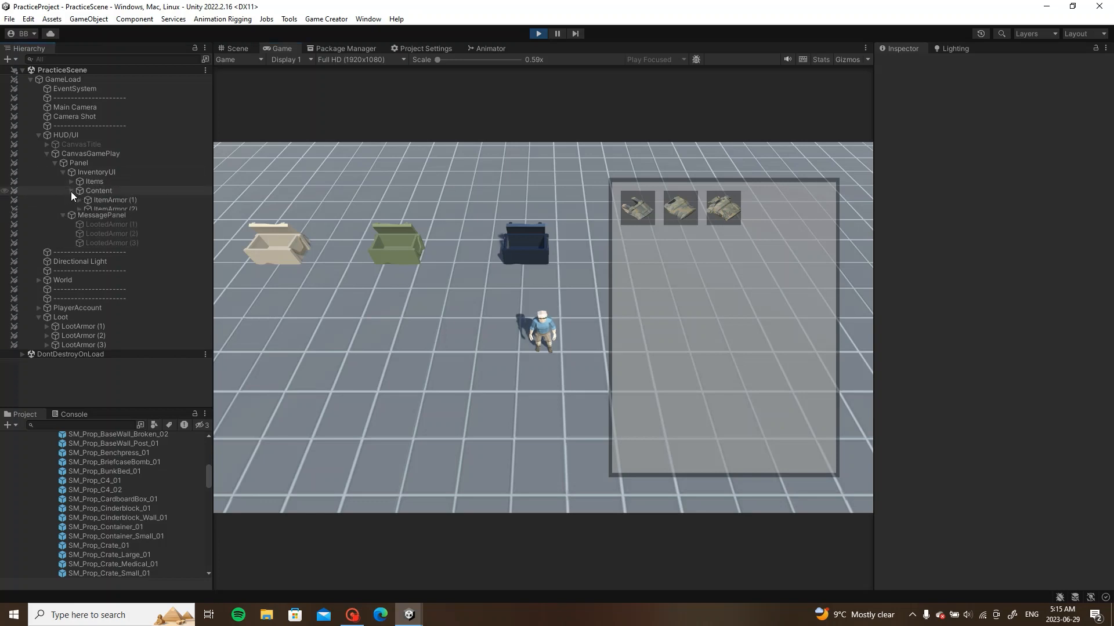
click(79, 200)
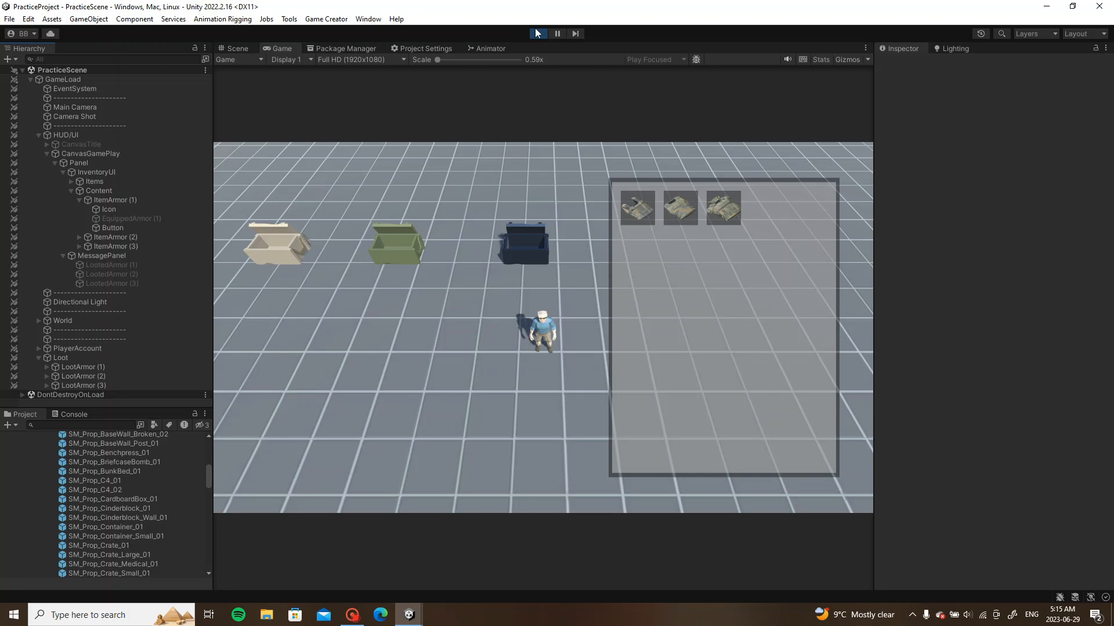
click(121, 192)
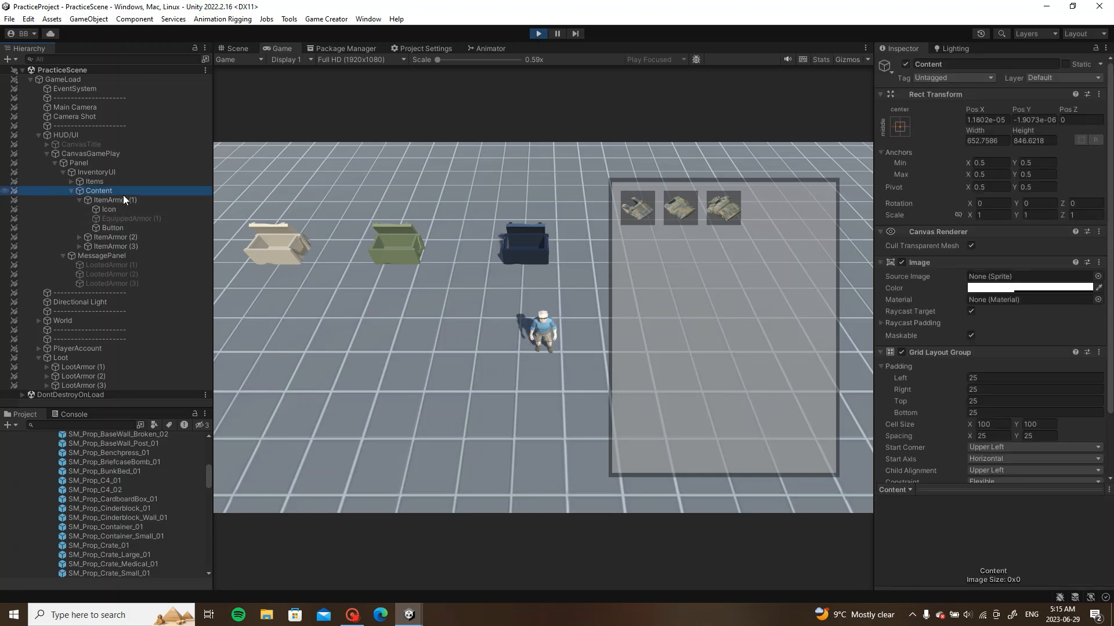
drag(781, 319, 832, 319)
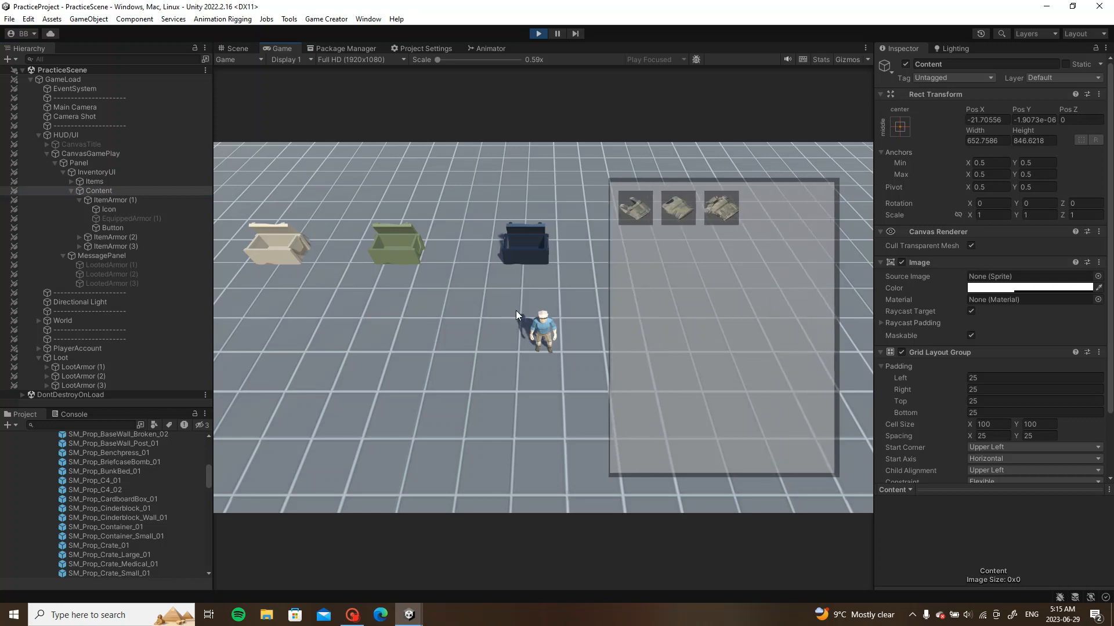
click(144, 179)
click(140, 171)
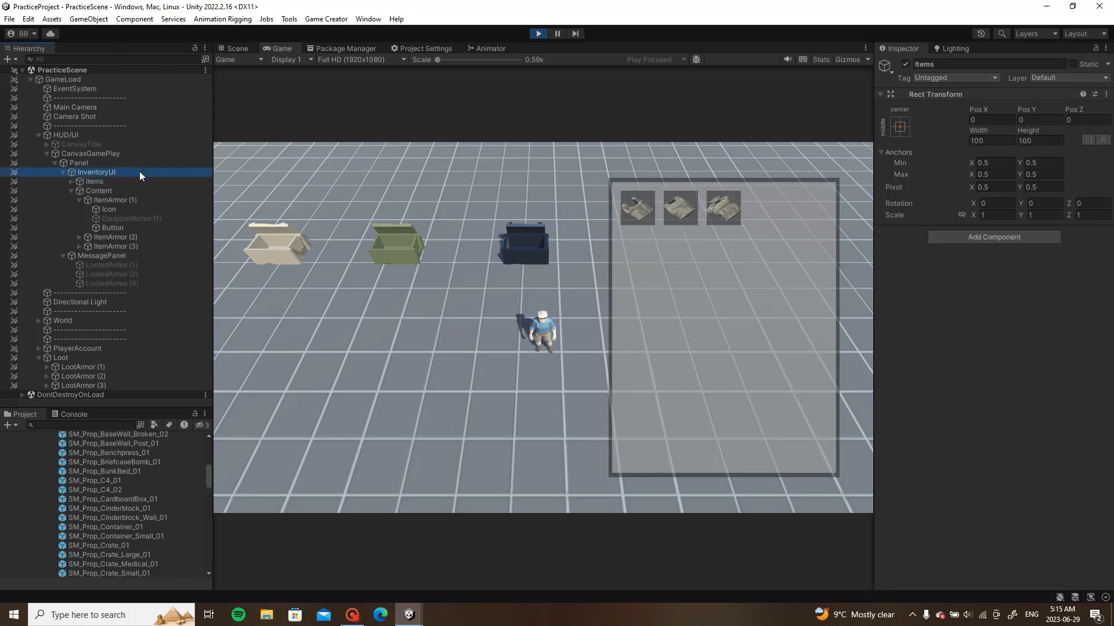
click(124, 183)
click(118, 191)
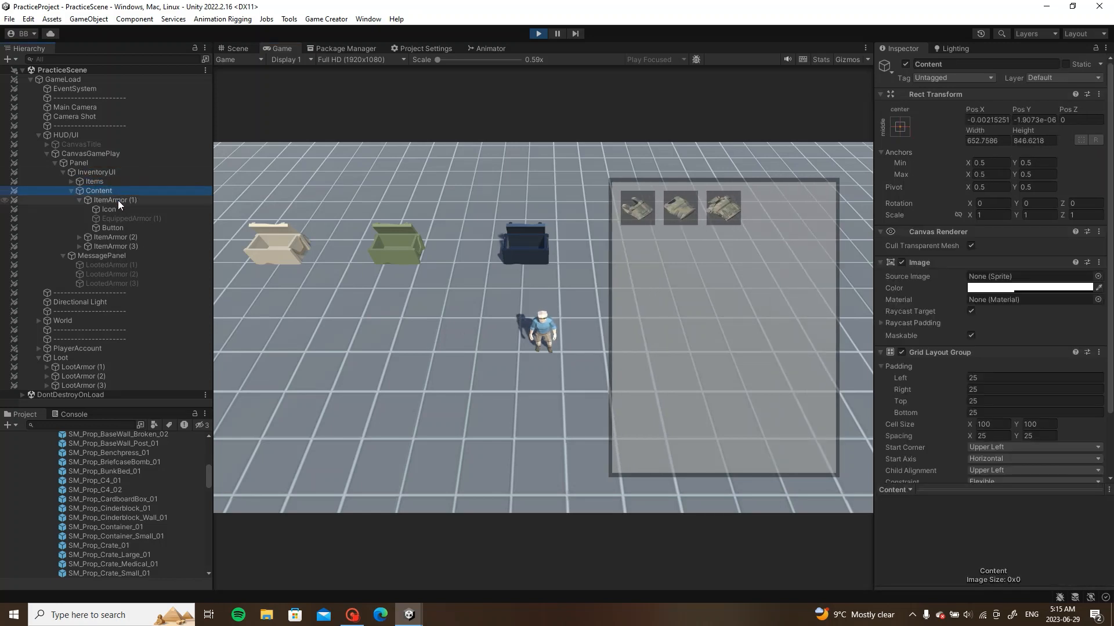
scroll(986, 348, down, 3)
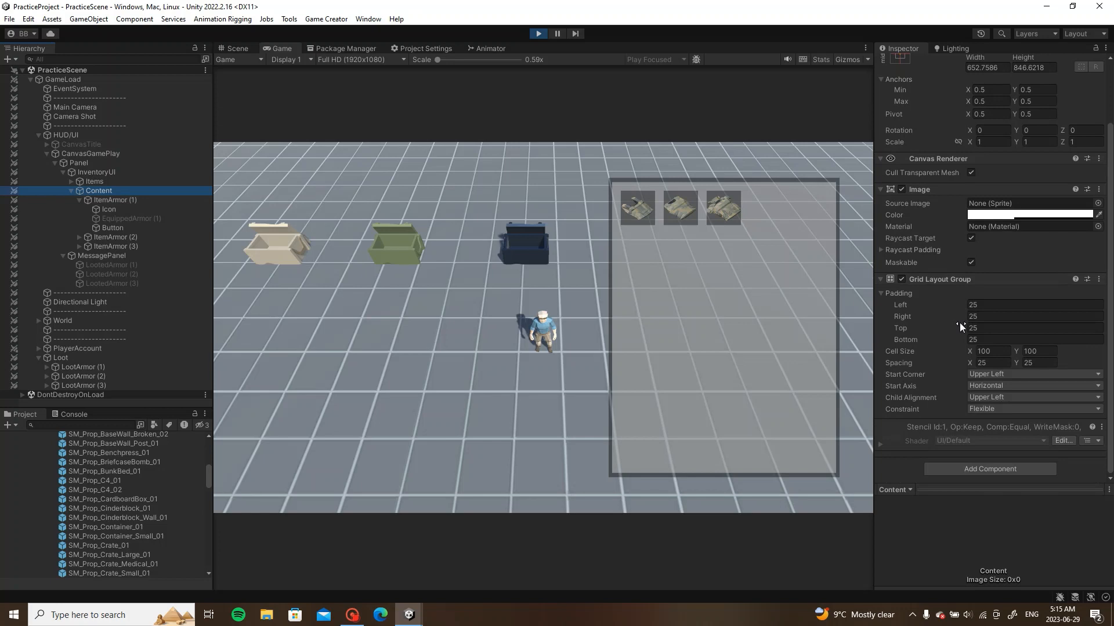
Step: Try turning off Horizontal scrolling in InventoryUI's Scroll Rect while the game runs and test the inventory grid
click(106, 173)
scroll(991, 322, down, 2)
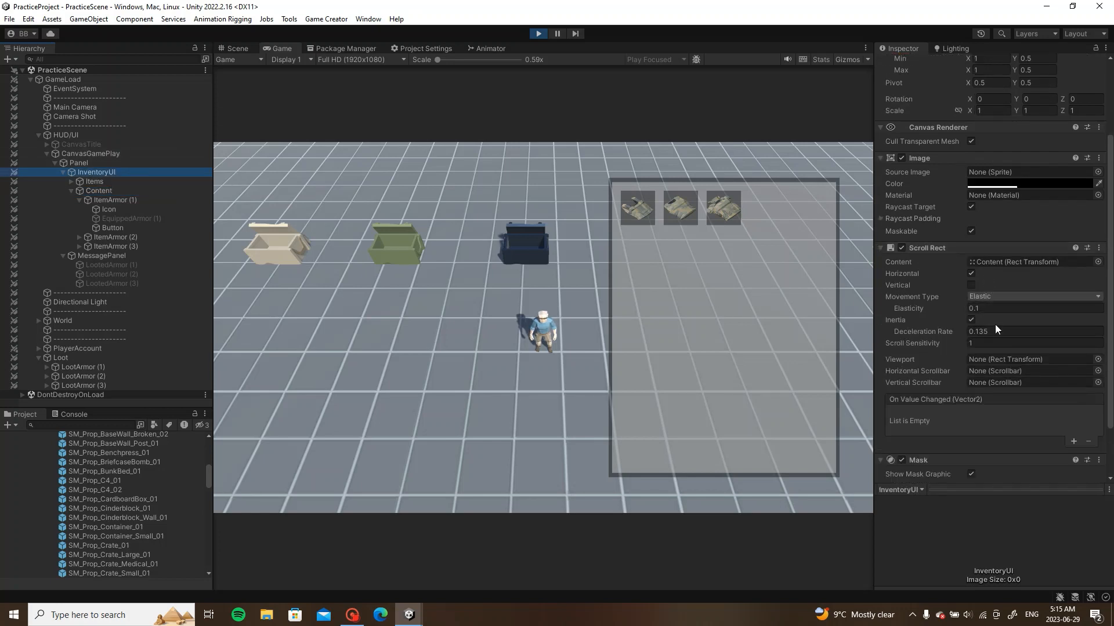
click(971, 274)
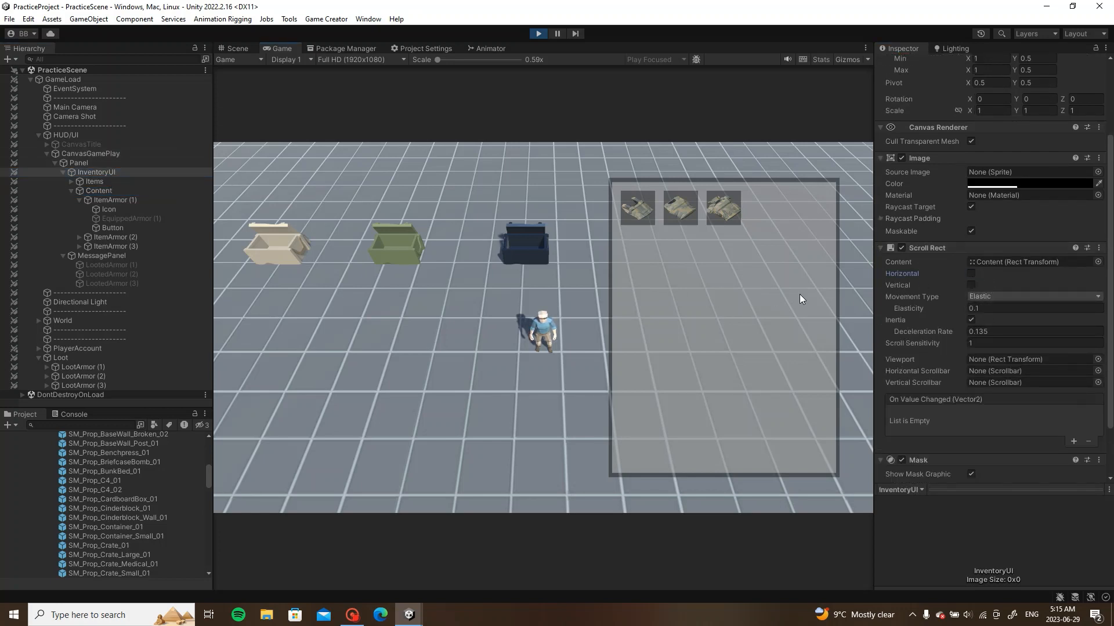
click(718, 208)
Step: Stop play mode and turn off Horizontal in InventoryUI's Scroll Rect component
click(538, 35)
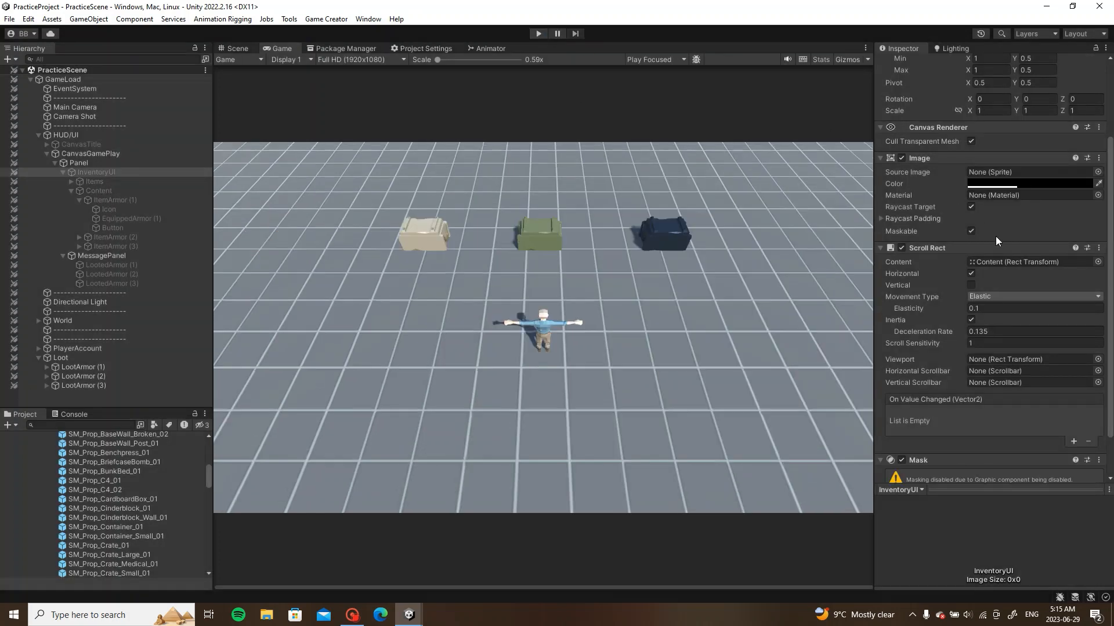
click(971, 273)
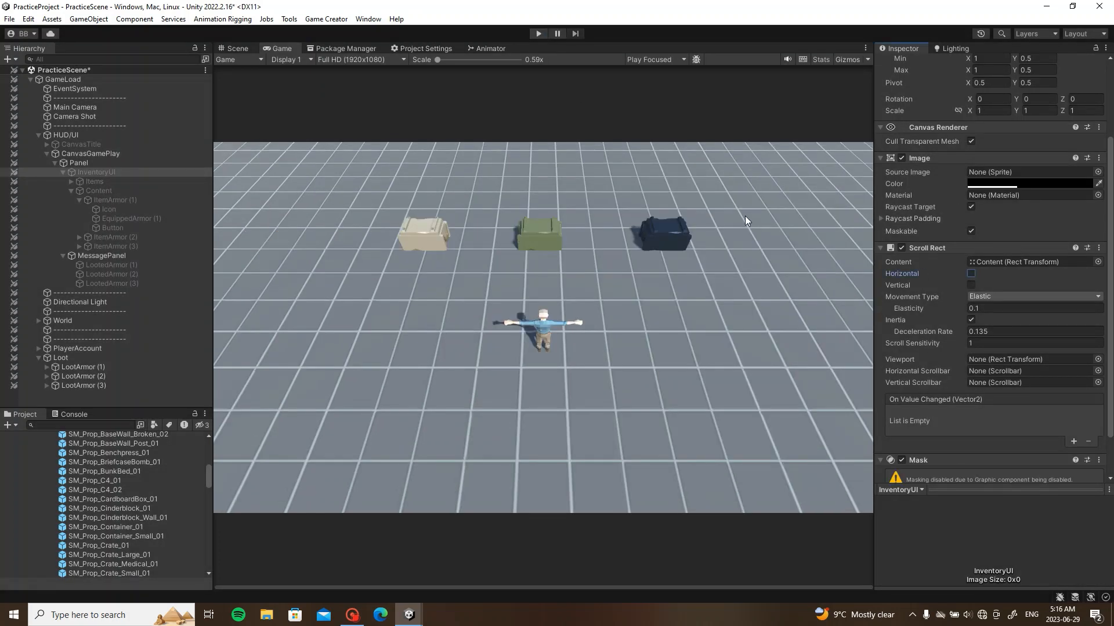
click(79, 200)
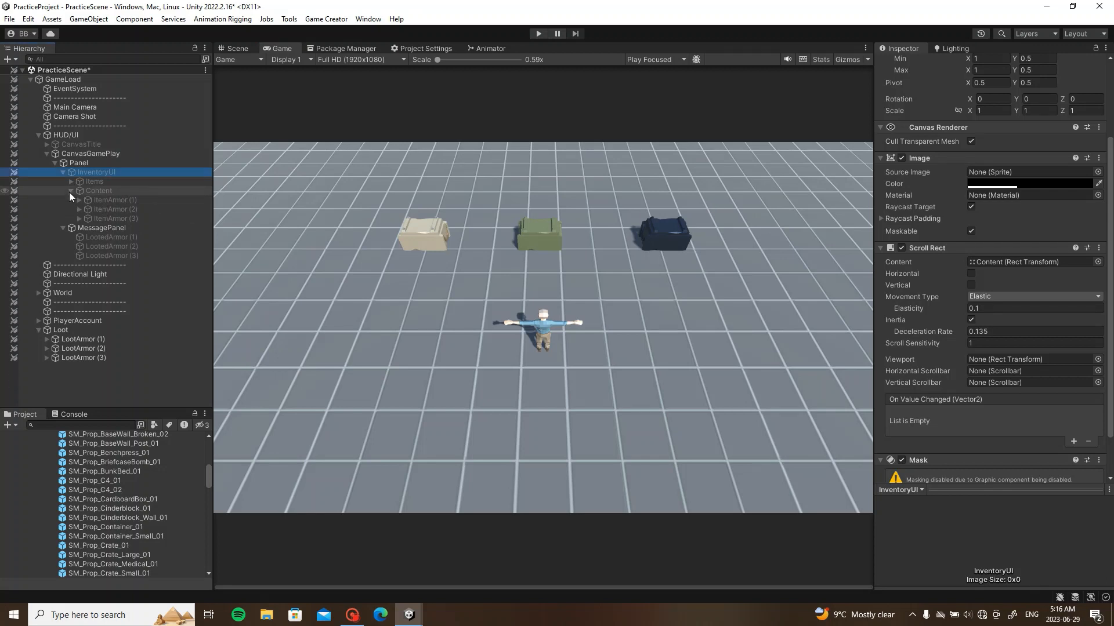
Step: Activate the InventoryUI object in the scene
click(103, 193)
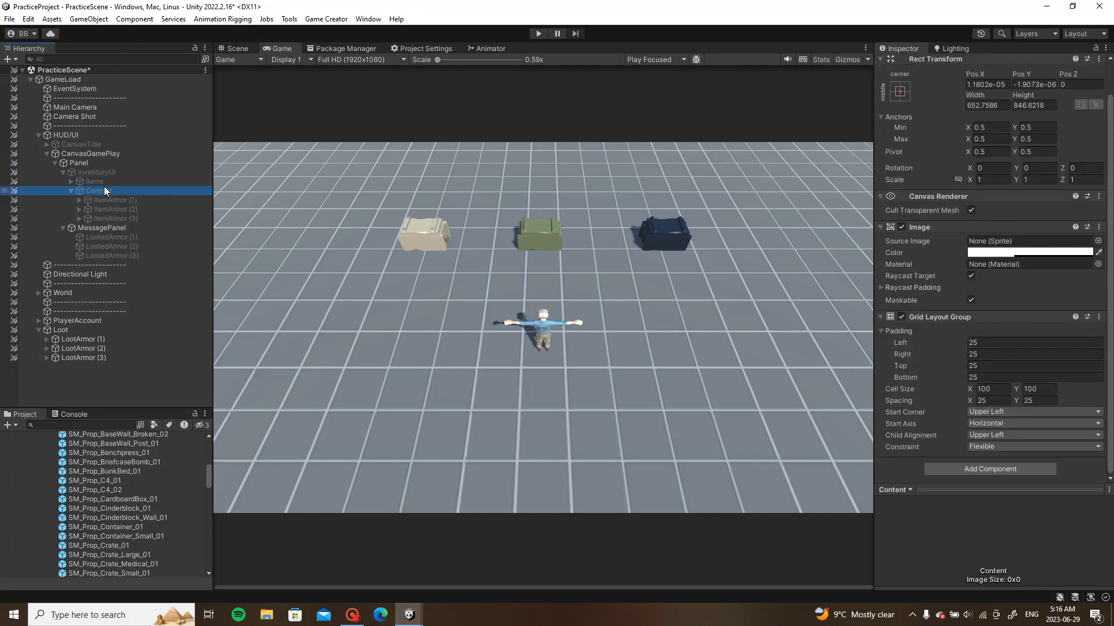
click(117, 174)
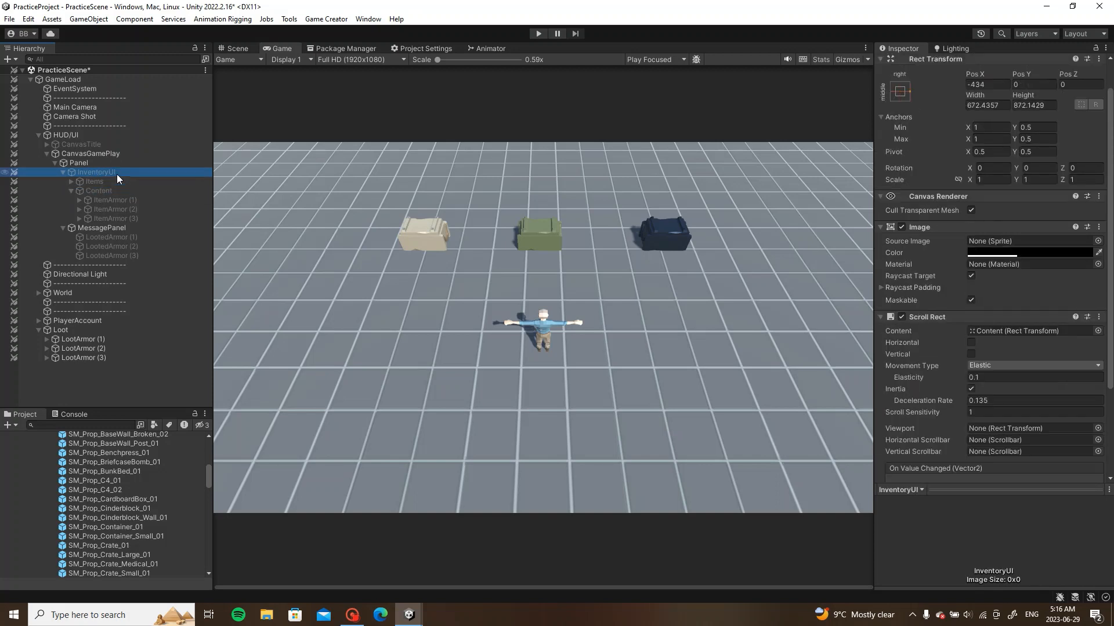
key(alt+shift+a)
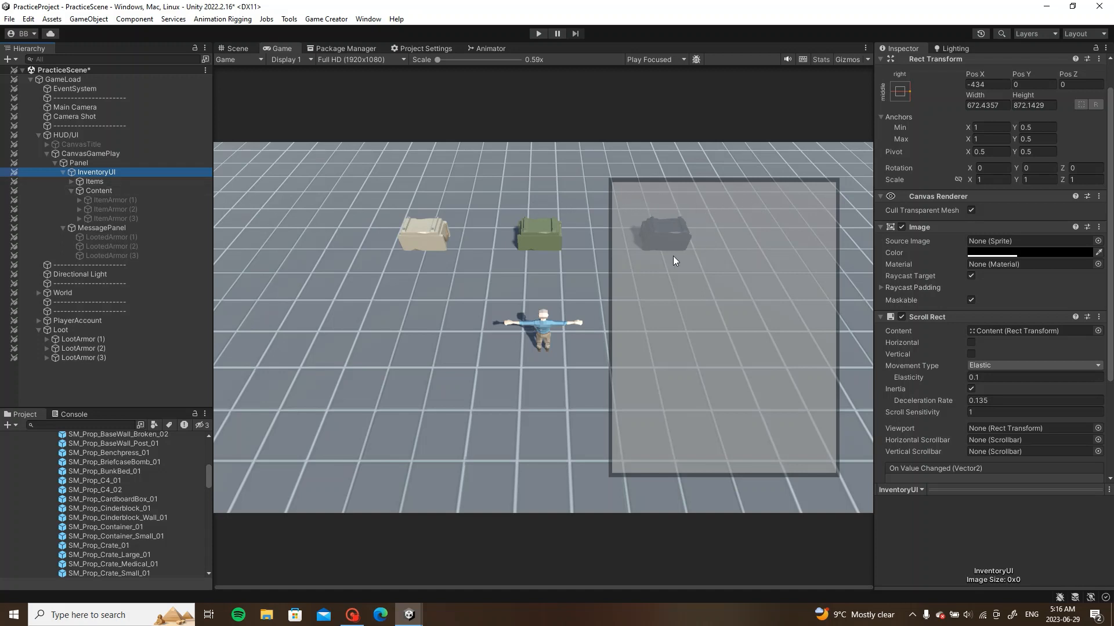
click(128, 189)
key(ctrl+d)
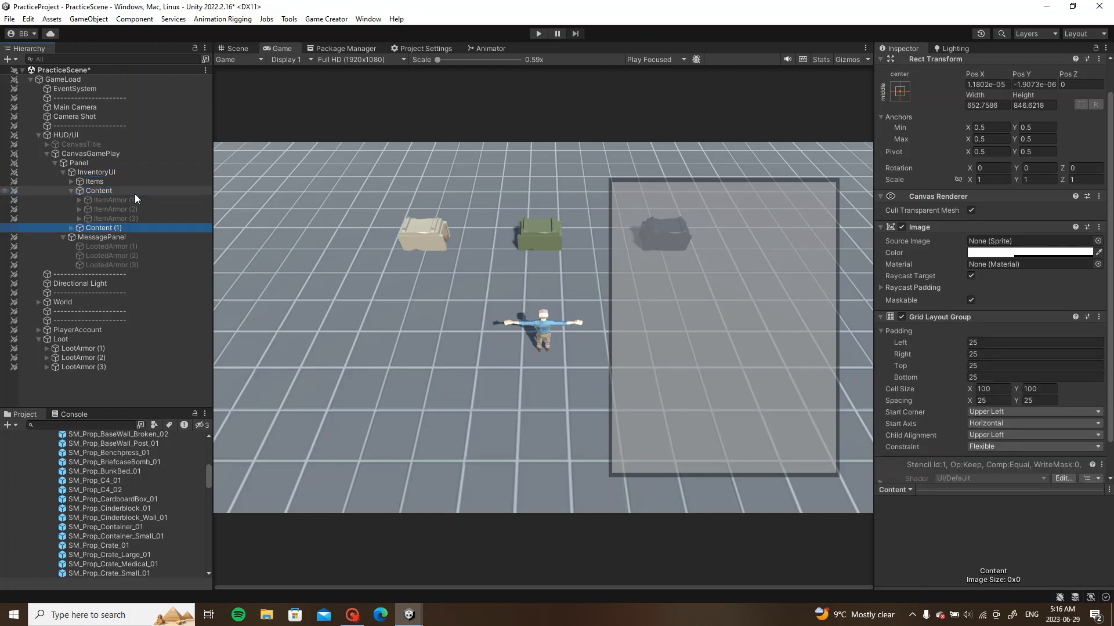
drag(116, 225, 105, 187)
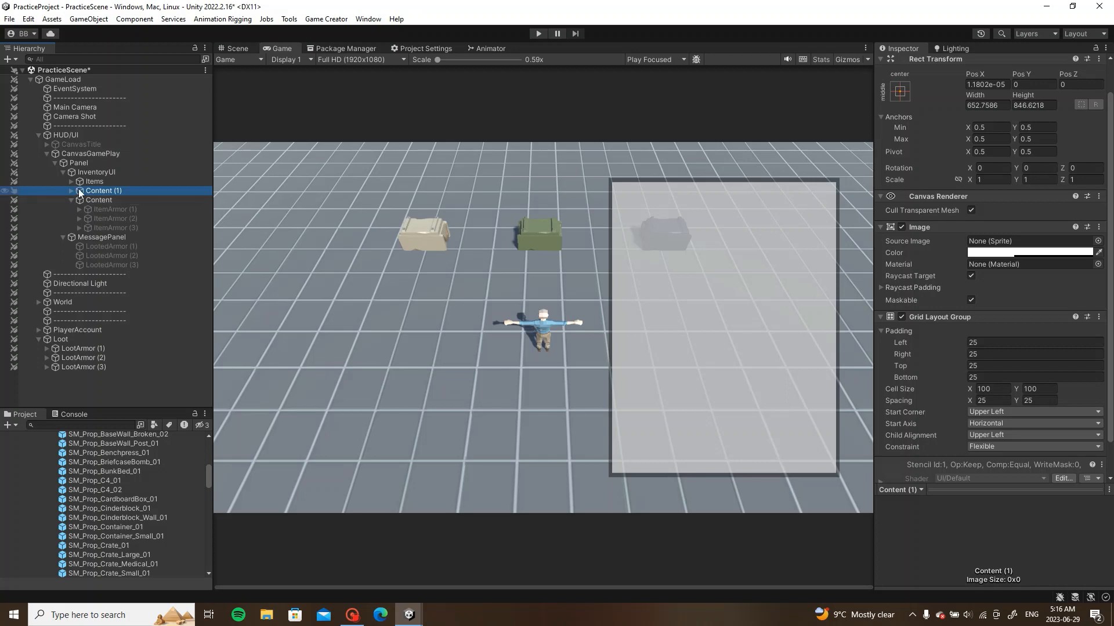
right_click(968, 316)
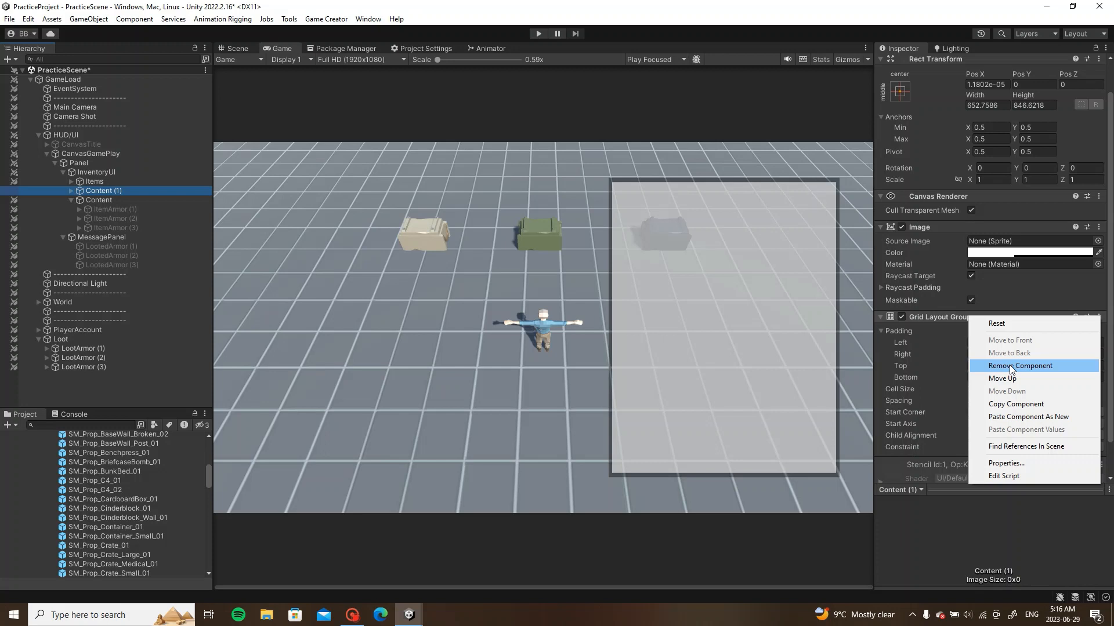
click(1012, 366)
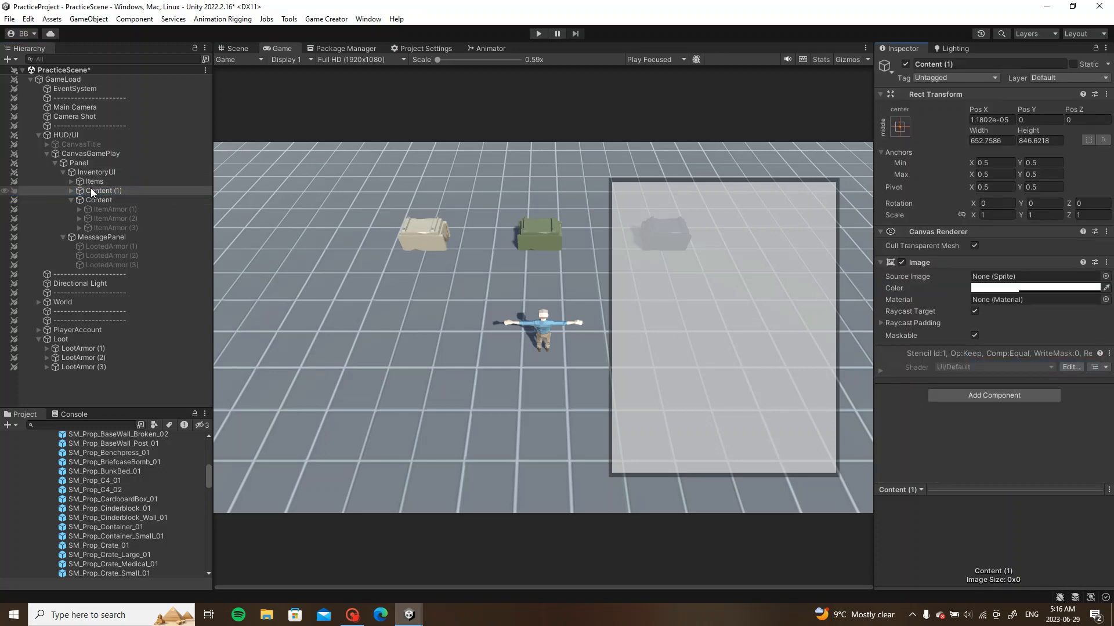
click(945, 65)
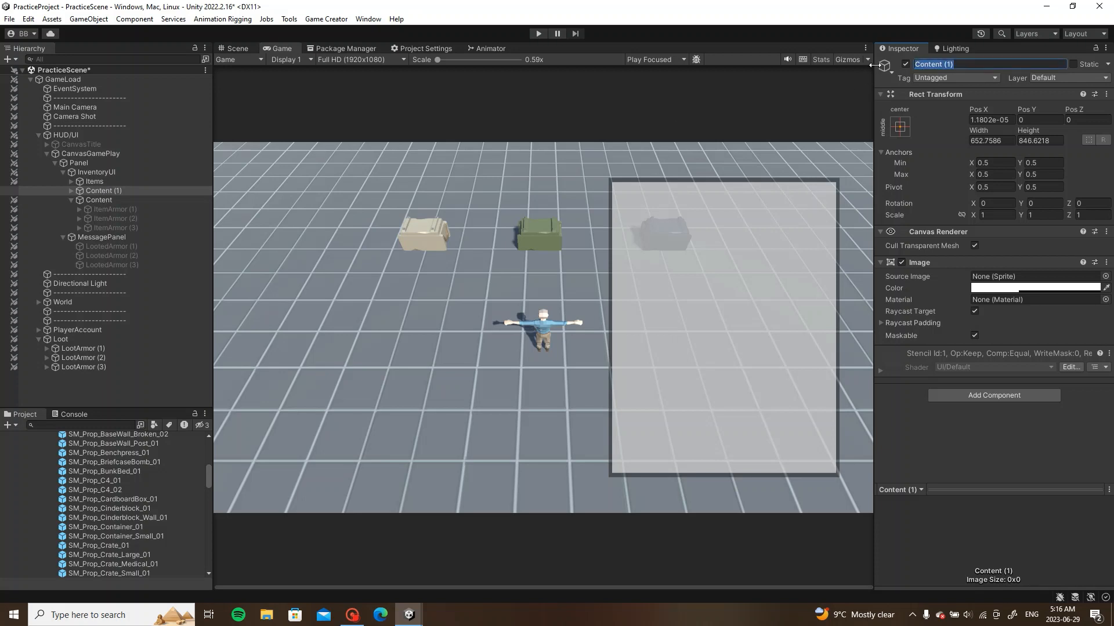
click(762, 135)
click(145, 190)
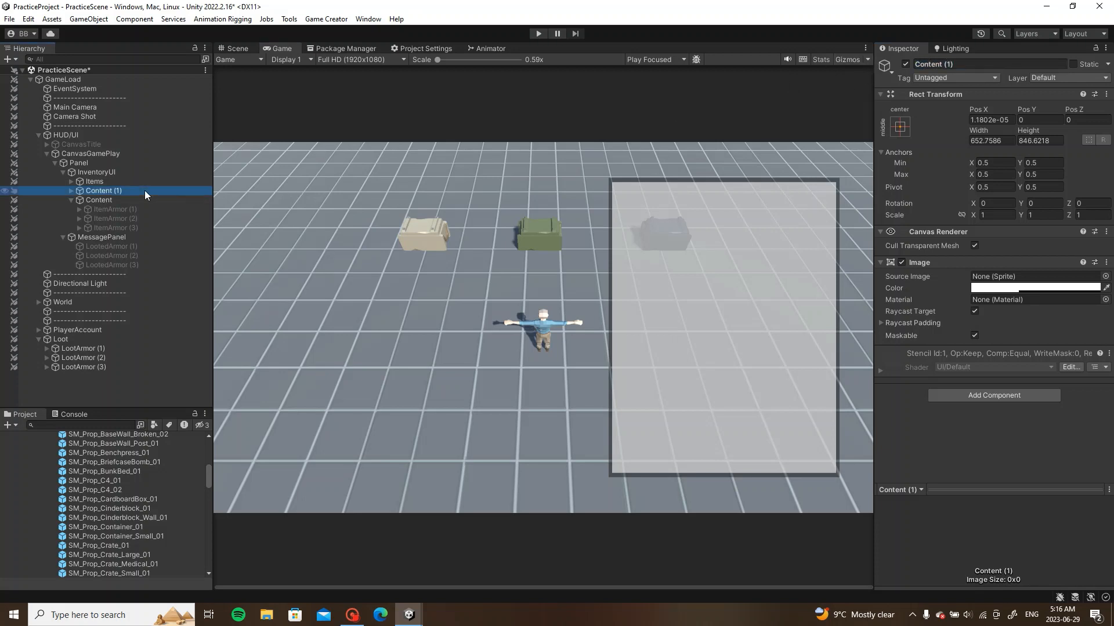
key(Delete)
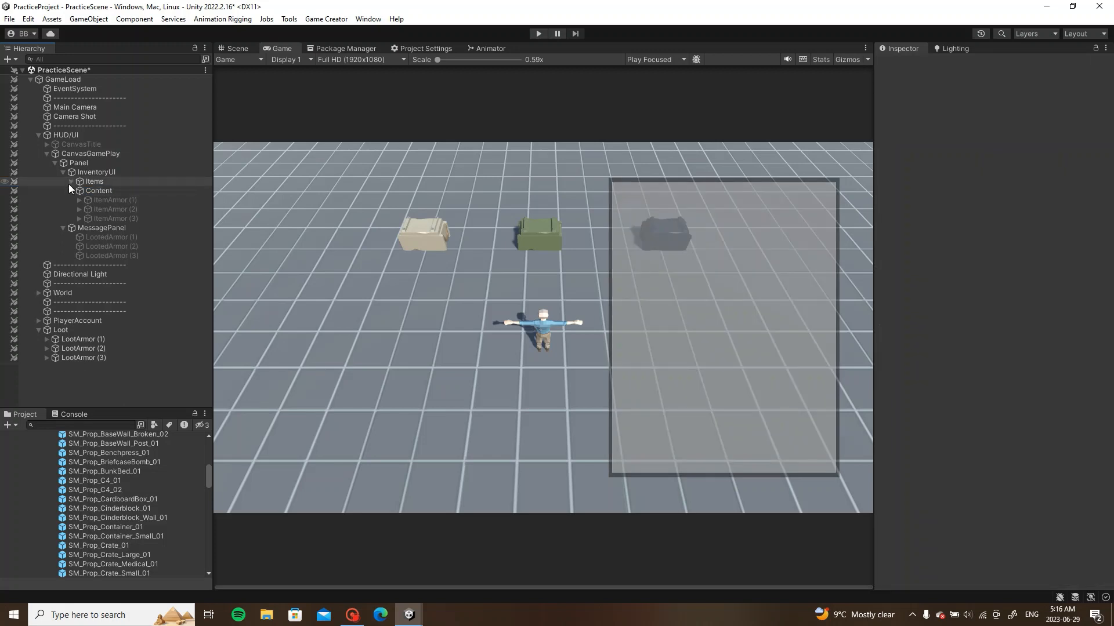
Step: Expand Items and inspect OwnedItemArmor (1) within the inventory panel in the Scene view
click(71, 182)
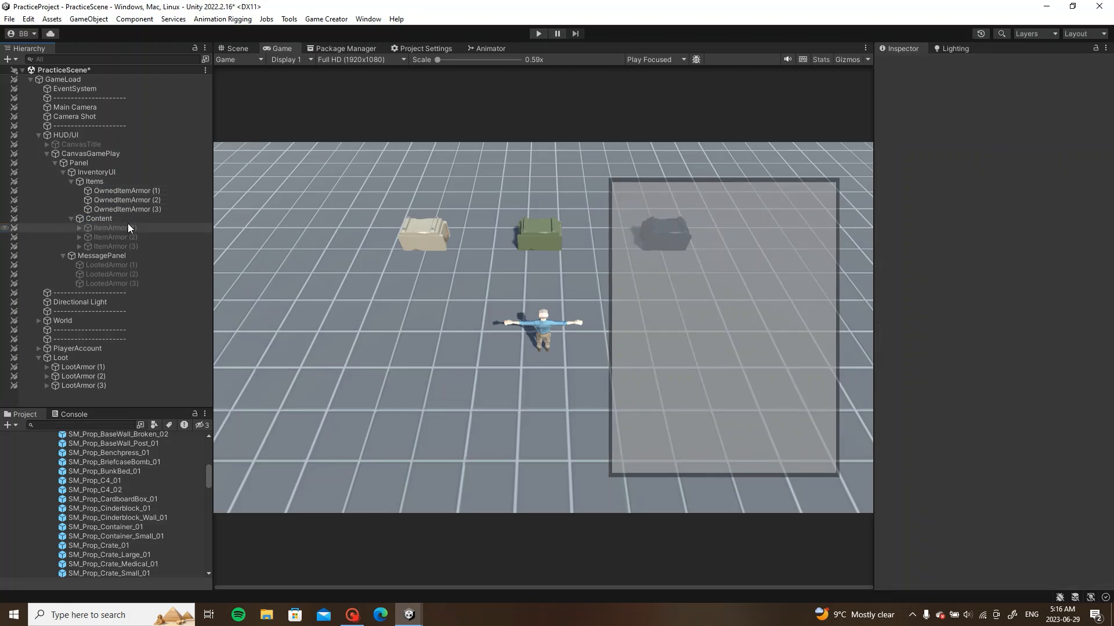
drag(120, 226, 135, 192)
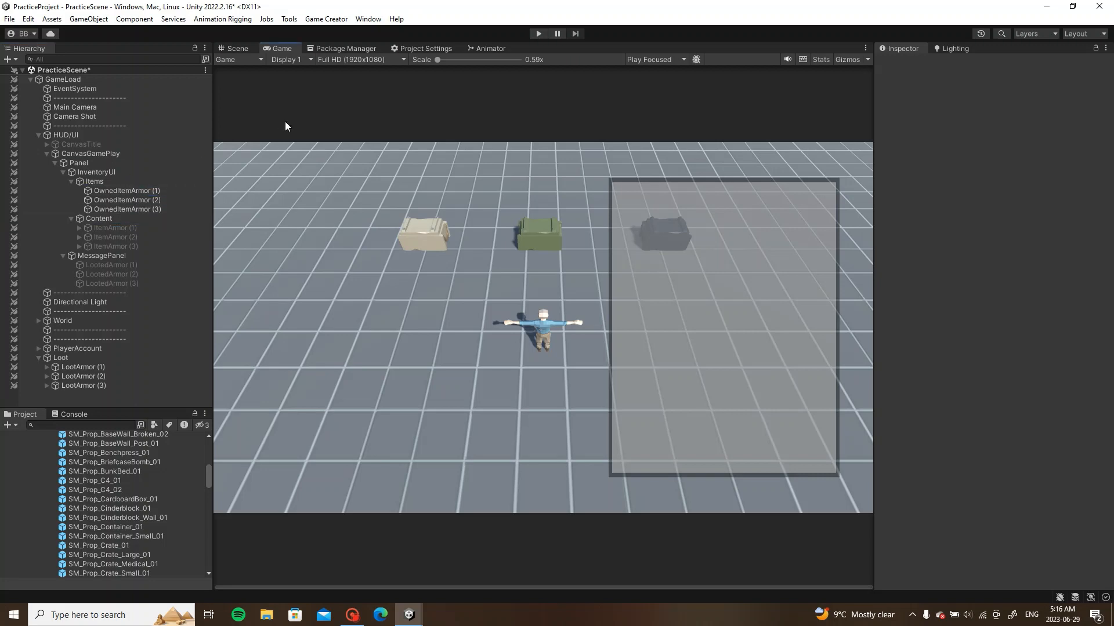
click(237, 49)
scroll(580, 232, down, 5)
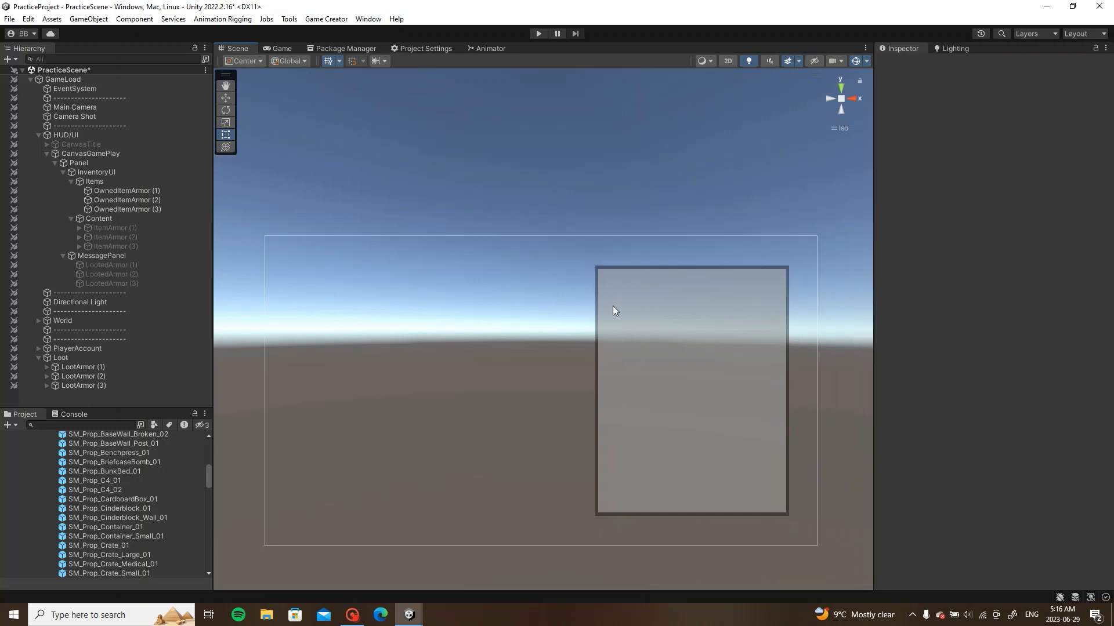
click(119, 190)
click(663, 290)
key(f)
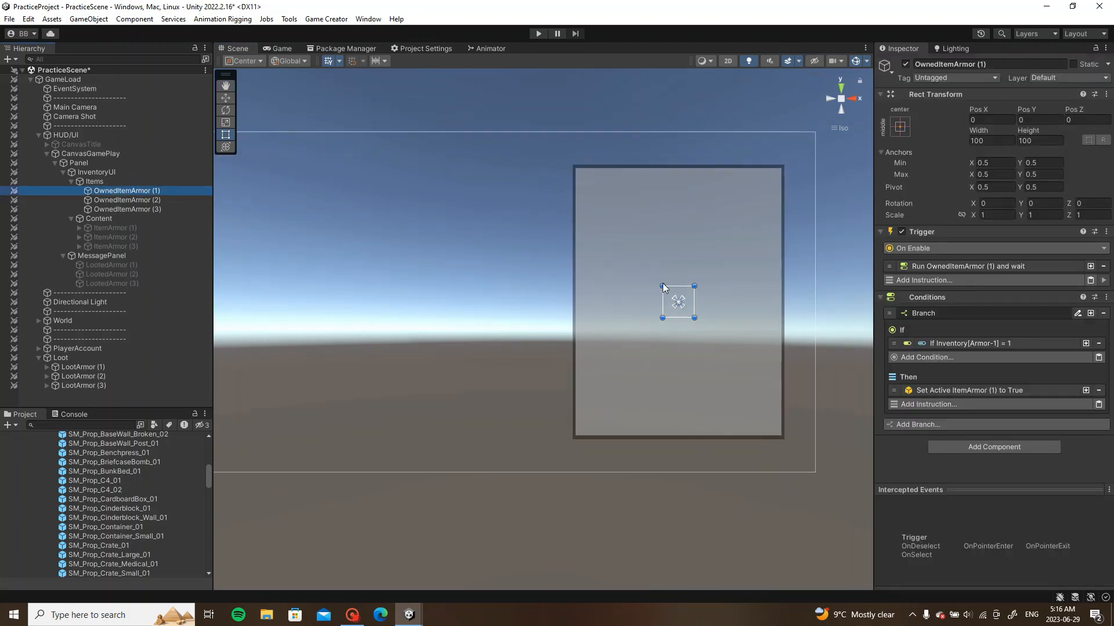
Step: Move ItemArmor (1), (2) and (3) out of Content, making each a child of the matching OwnedItemArmor object
click(139, 228)
shift+click(136, 245)
click(134, 228)
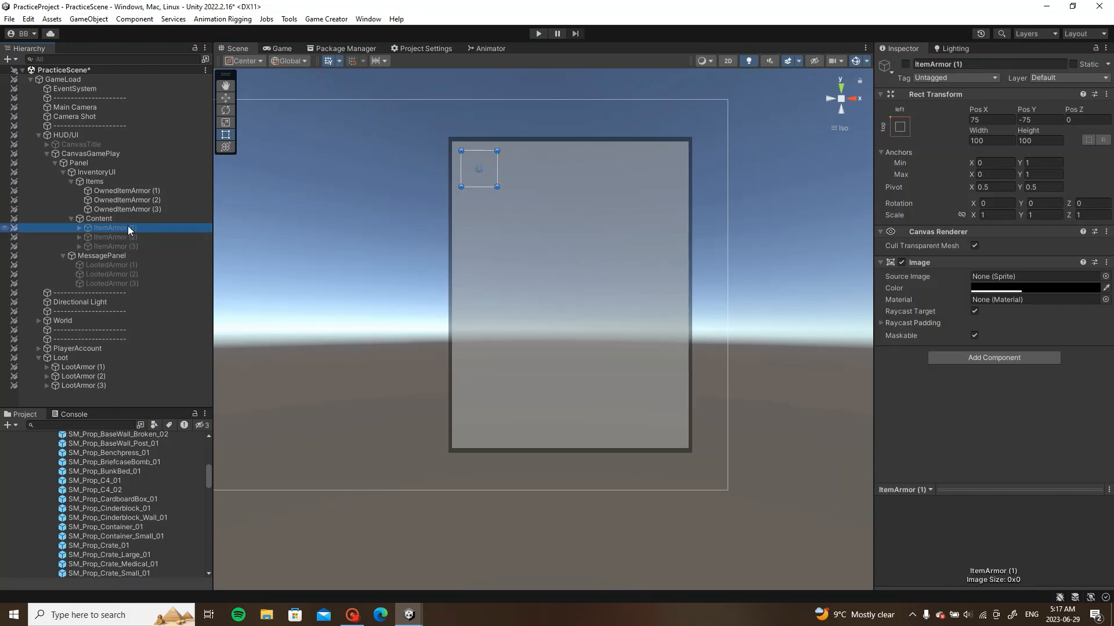
drag(128, 225, 142, 190)
click(127, 237)
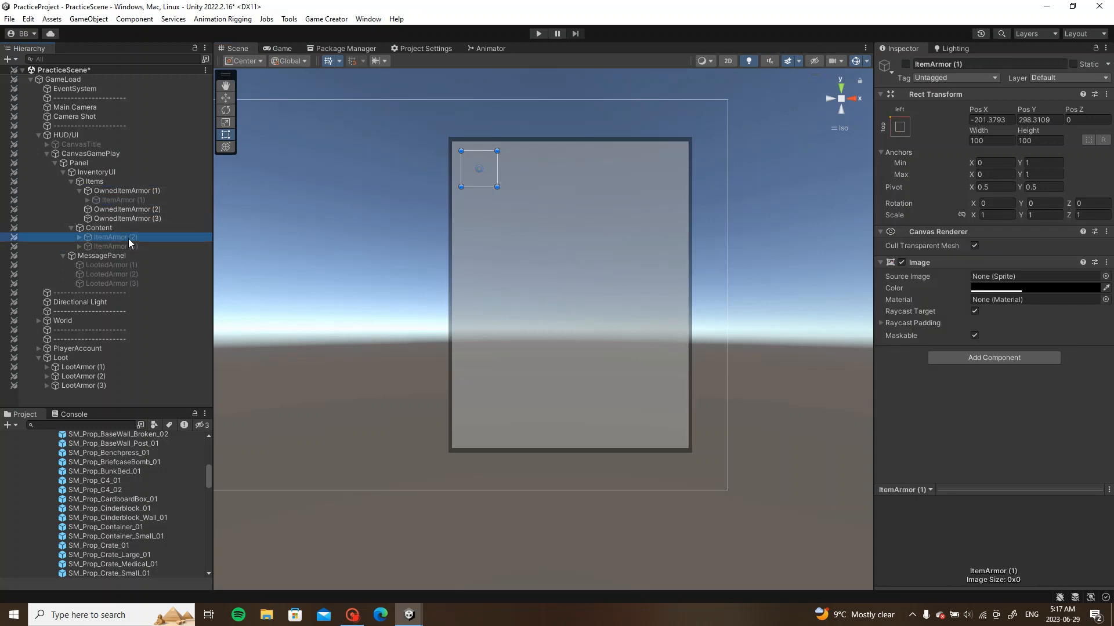
drag(127, 238, 148, 210)
drag(132, 247, 146, 226)
Step: Add a Set Parent instruction to OwnedItemArmor (1)'s Then branch and place it before the Set Active instruction
click(145, 201)
click(152, 191)
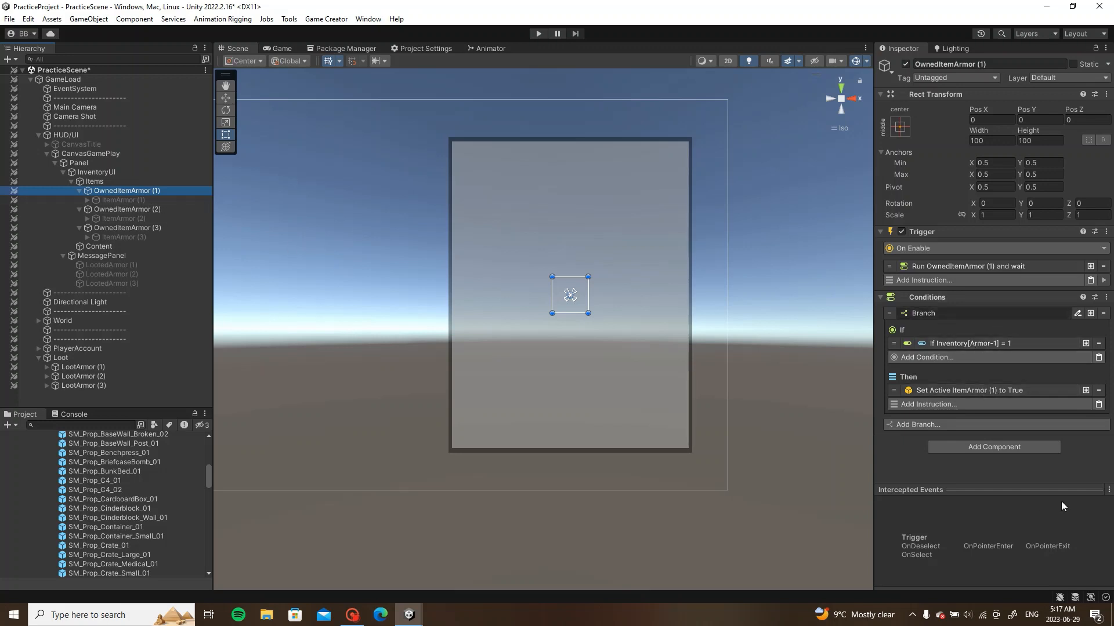
click(1001, 405)
text(set)
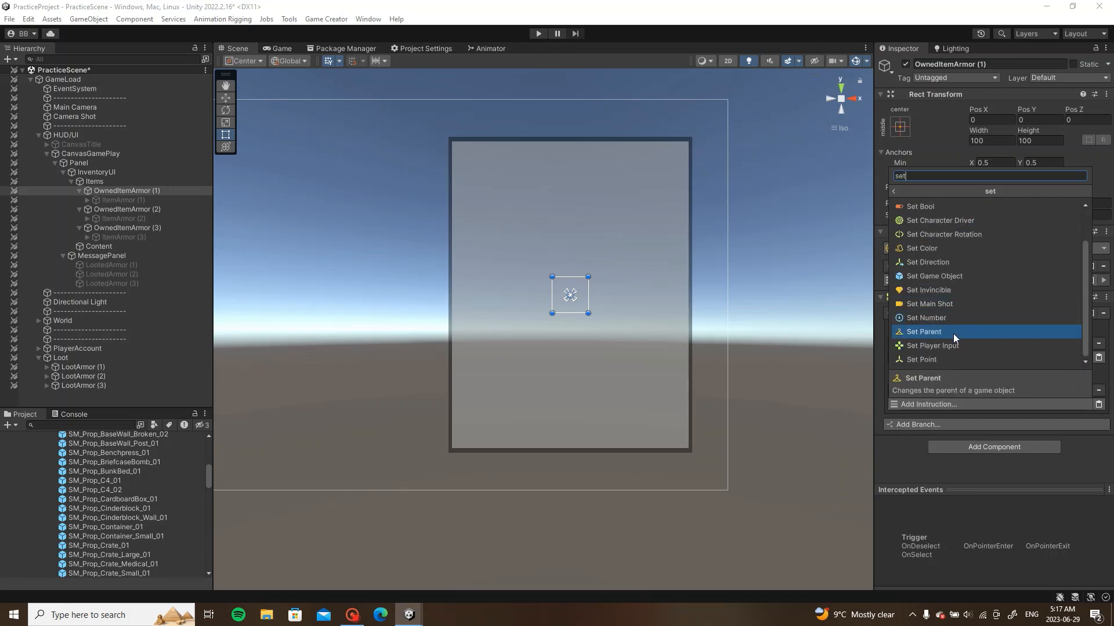
click(953, 332)
drag(896, 403, 896, 390)
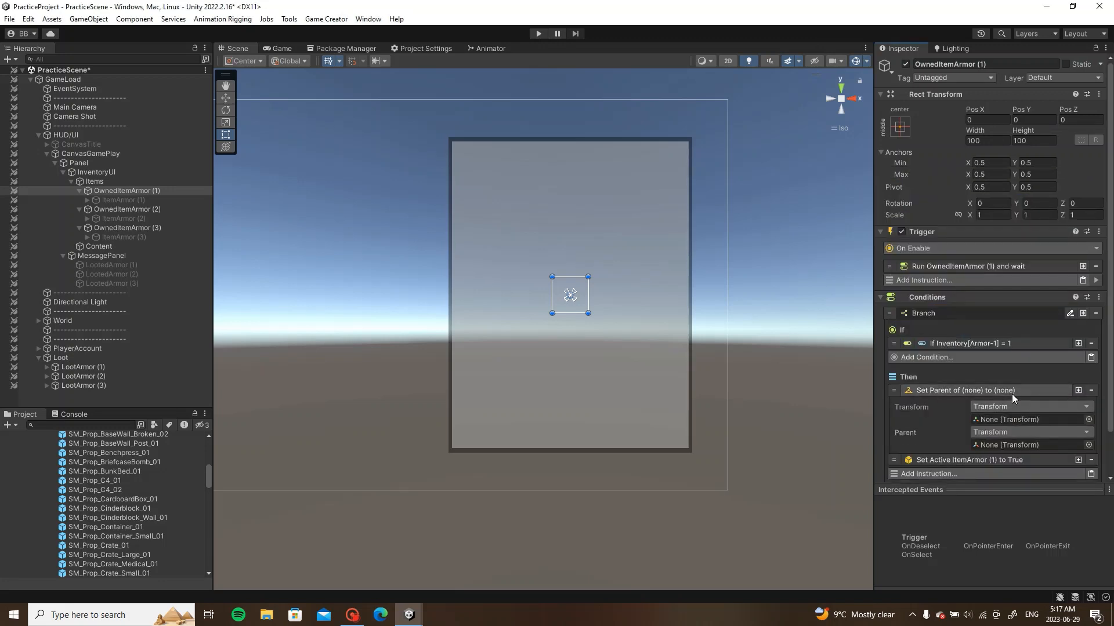
scroll(1007, 406, down, 1)
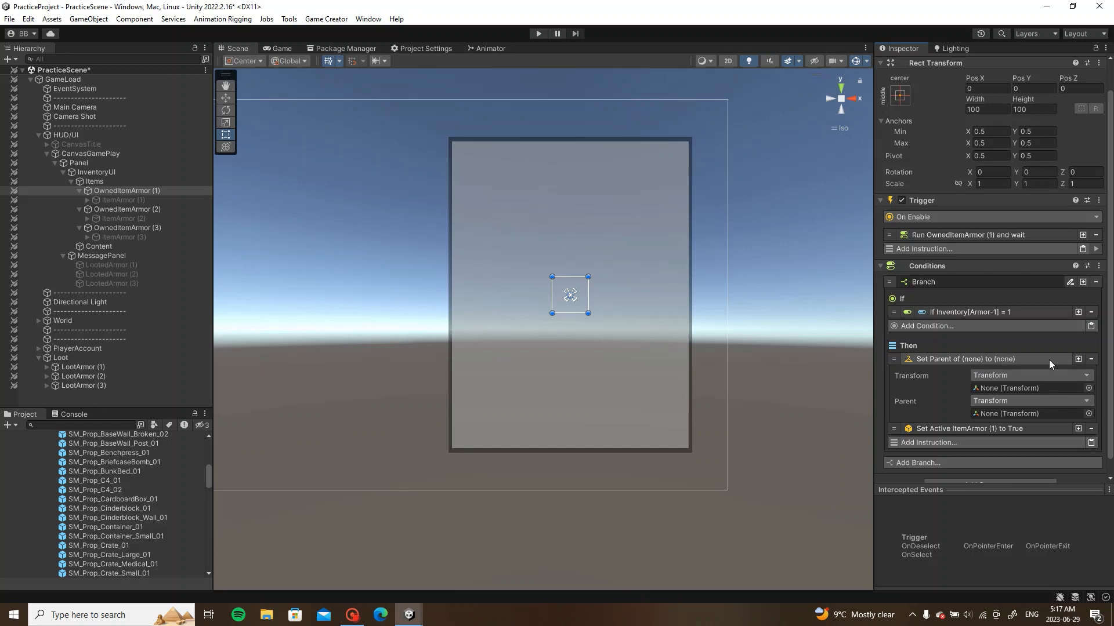
Step: Remove the Set Parent instruction from OwnedItemArmor (1) and add a Trigger component set to On Enable to ItemArmor (1)
click(1091, 360)
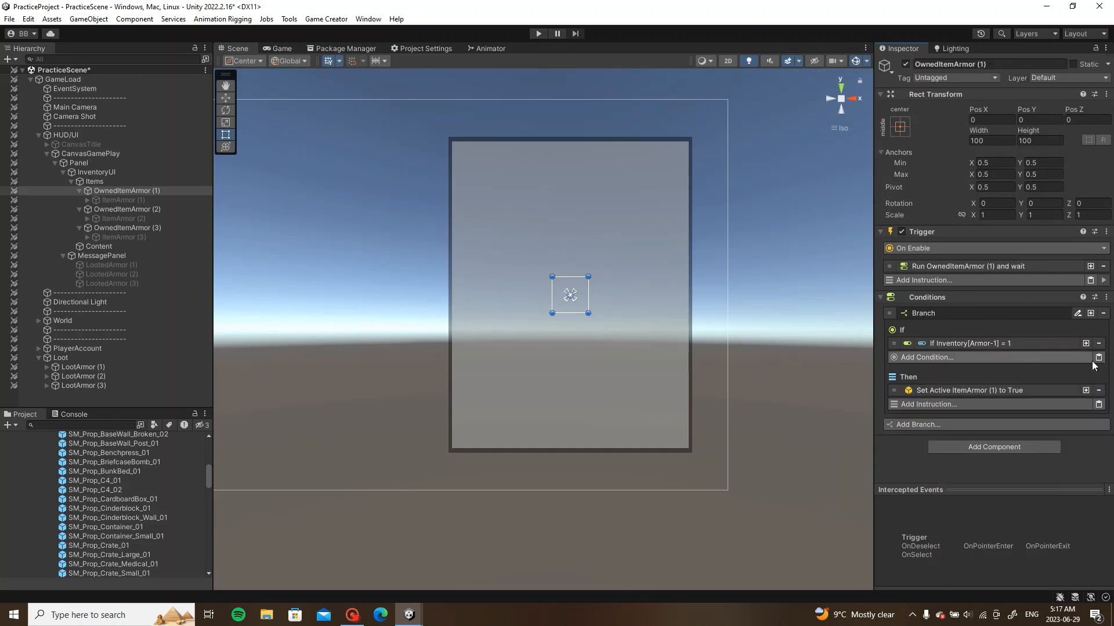
click(102, 201)
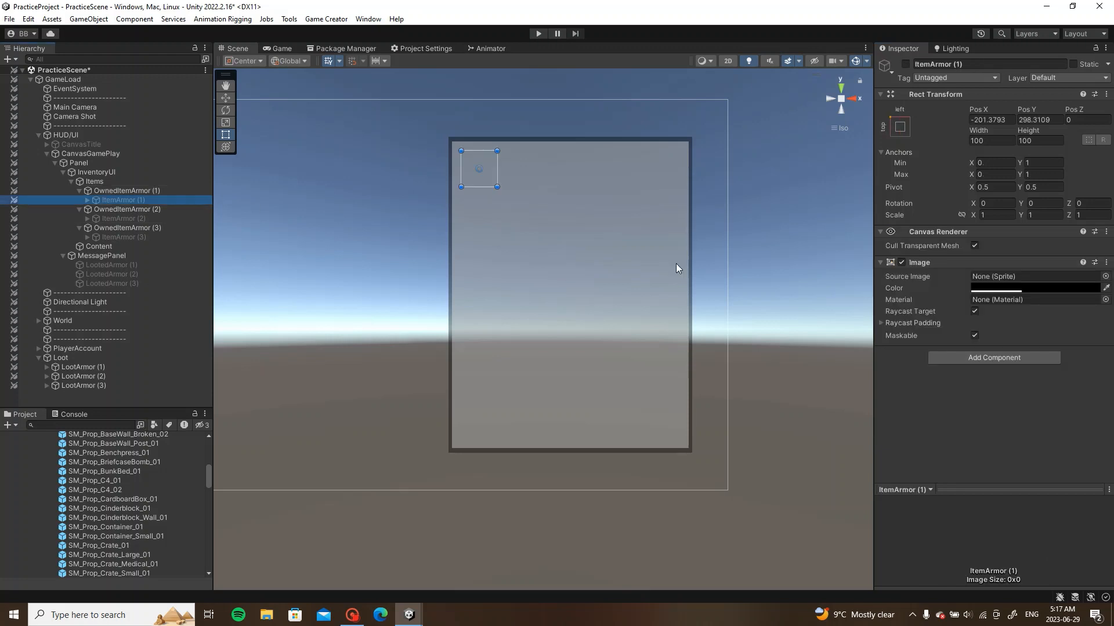
click(986, 358)
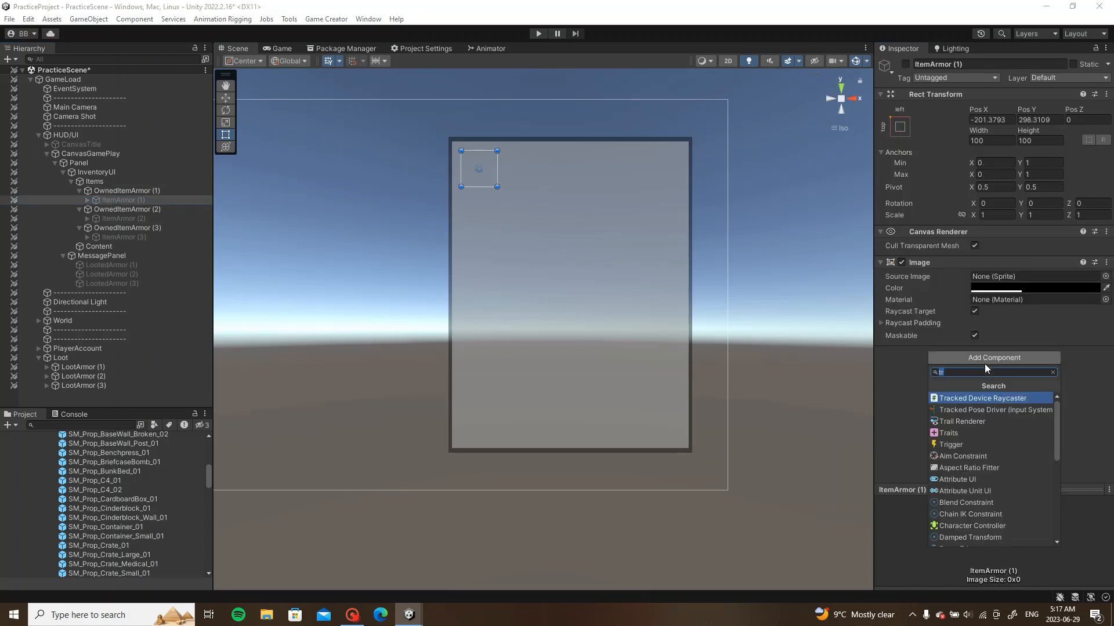
click(965, 444)
click(951, 369)
key(BackSpace)
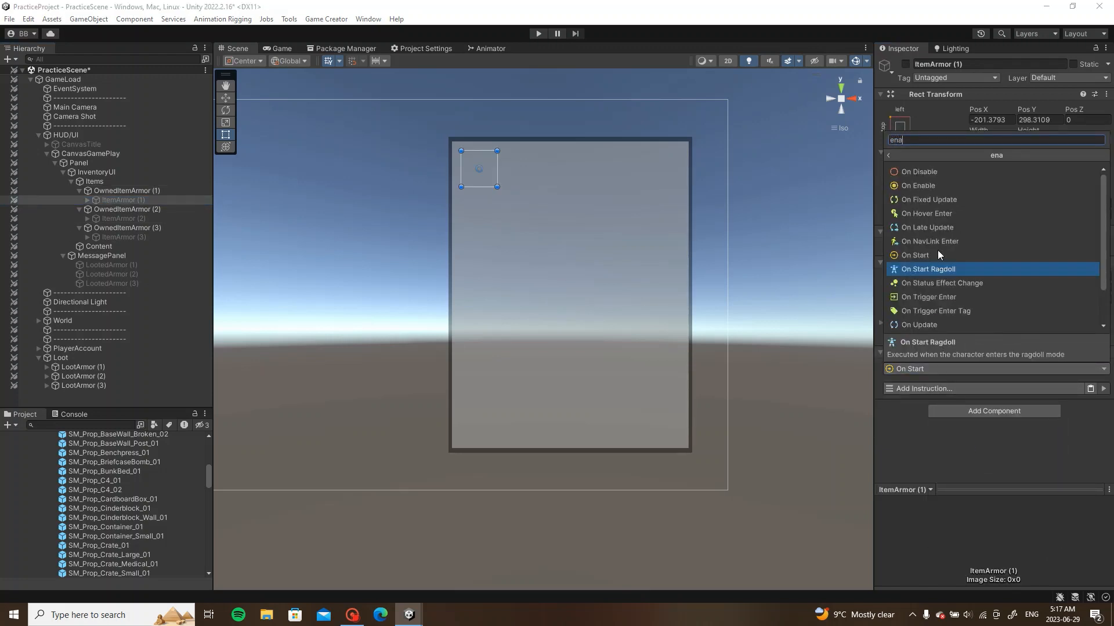
click(935, 186)
Step: Add a Set Parent instruction to ItemArmor (1)'s trigger, with Self as the transform and Content as the parent
click(958, 388)
text(s)
key(BackSpace)
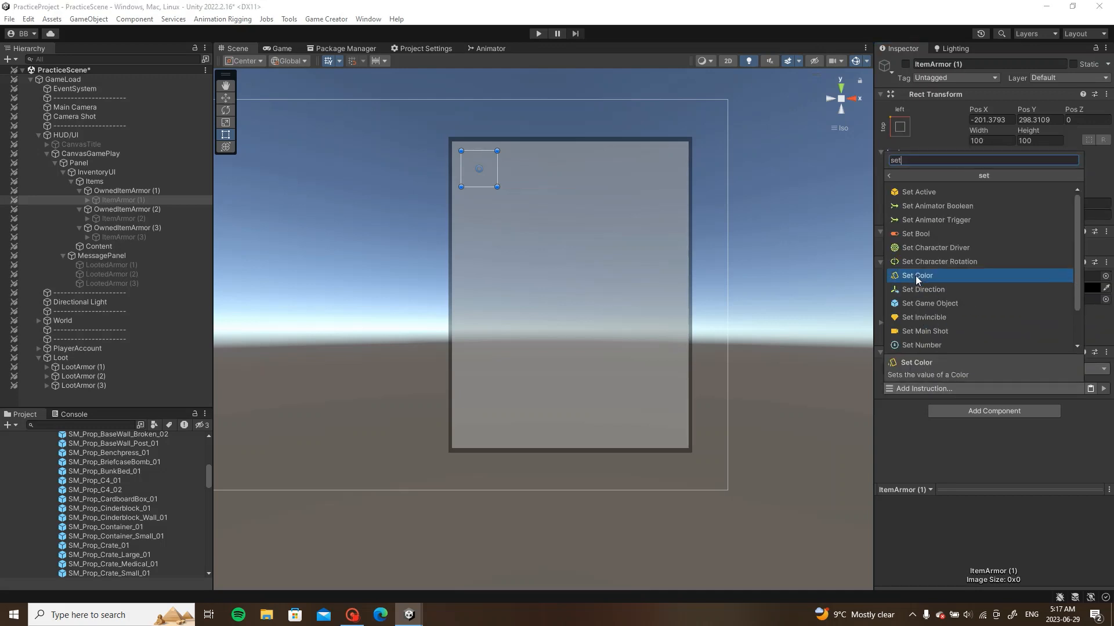
scroll(946, 334, down, 3)
key(Escape)
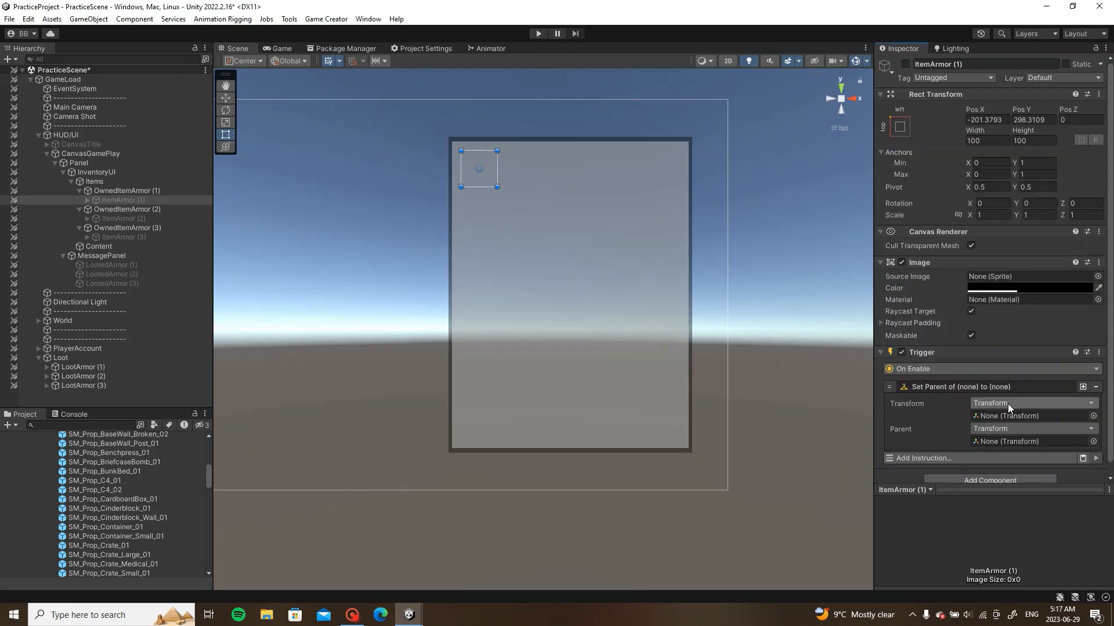
click(1007, 403)
click(1011, 225)
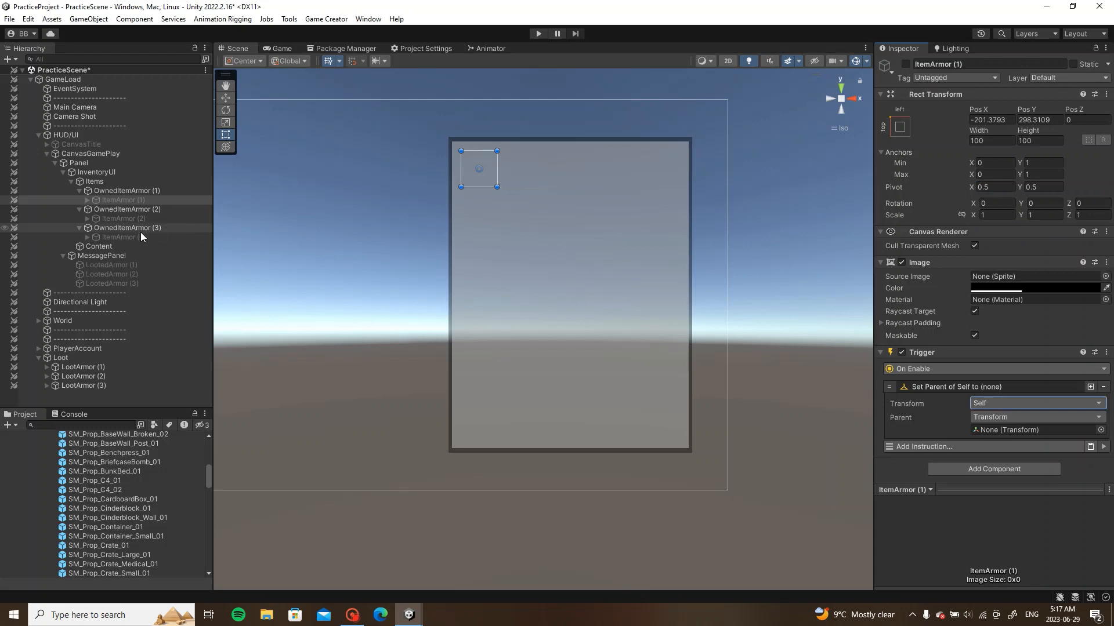
drag(127, 245, 1042, 427)
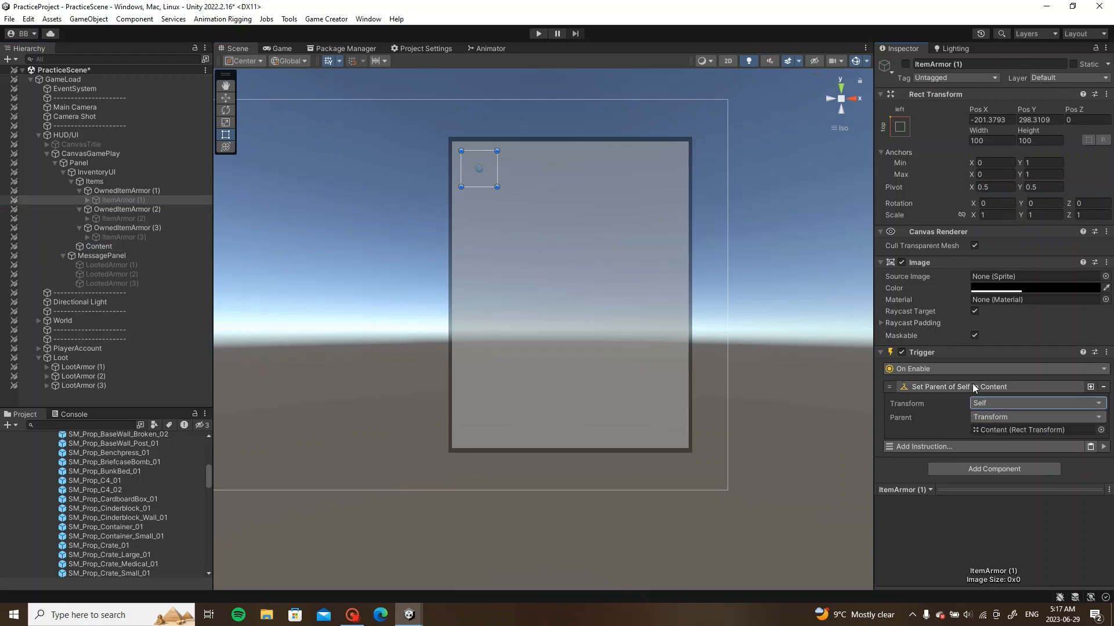
click(972, 384)
Step: Copy ItemArmor (1)'s Trigger component and paste it as new onto ItemArmor (2) and ItemArmor (3)
right_click(969, 355)
click(1018, 444)
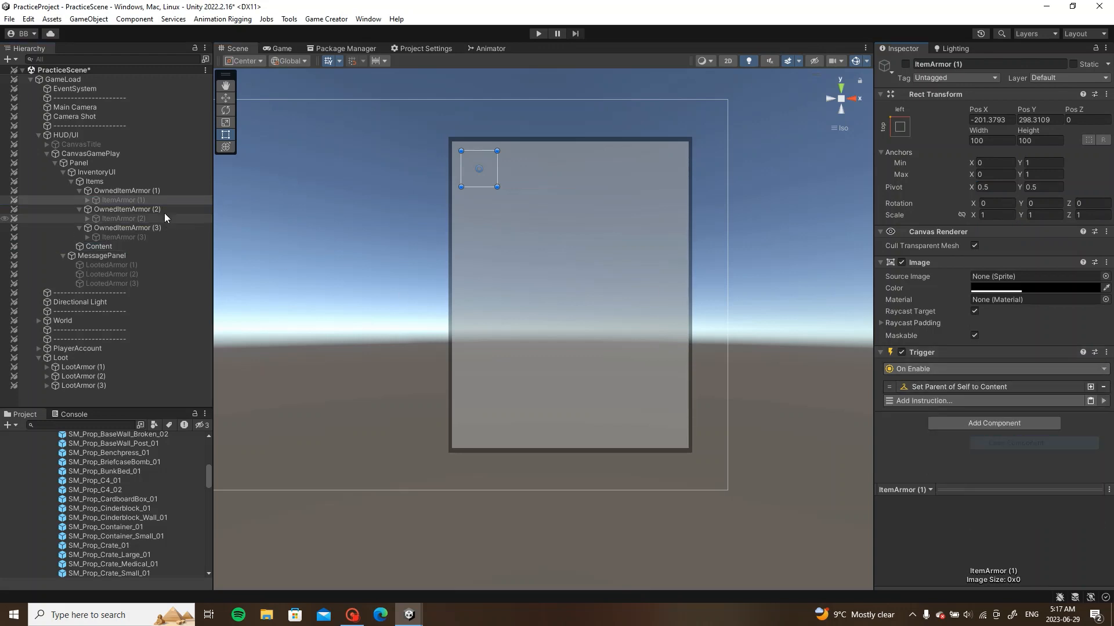
click(123, 218)
ctrl+click(124, 237)
right_click(963, 267)
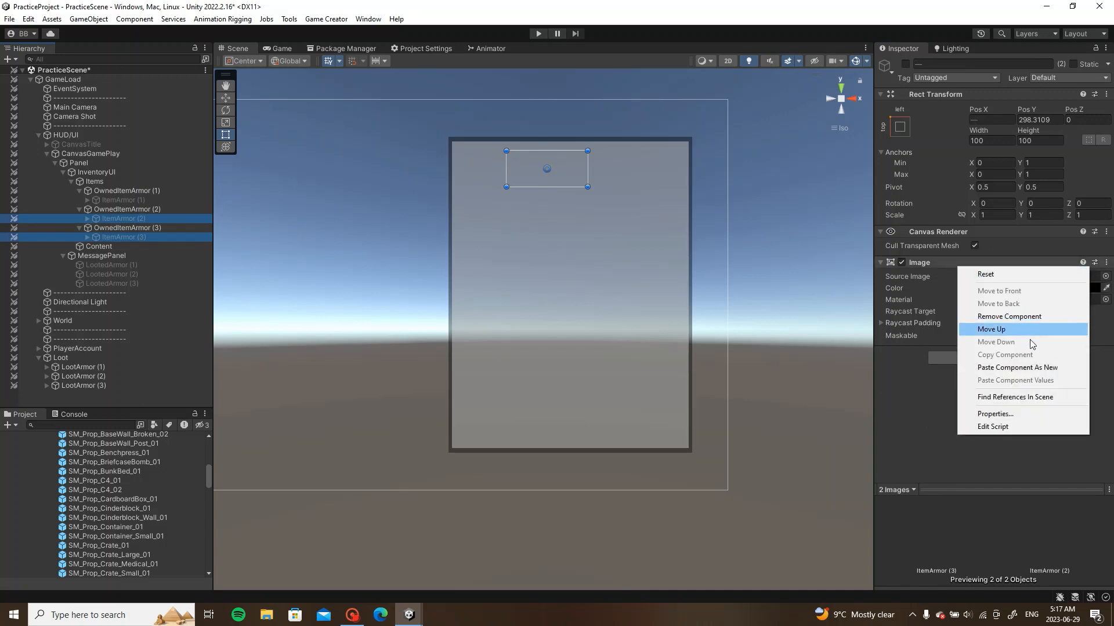
click(1009, 363)
click(733, 177)
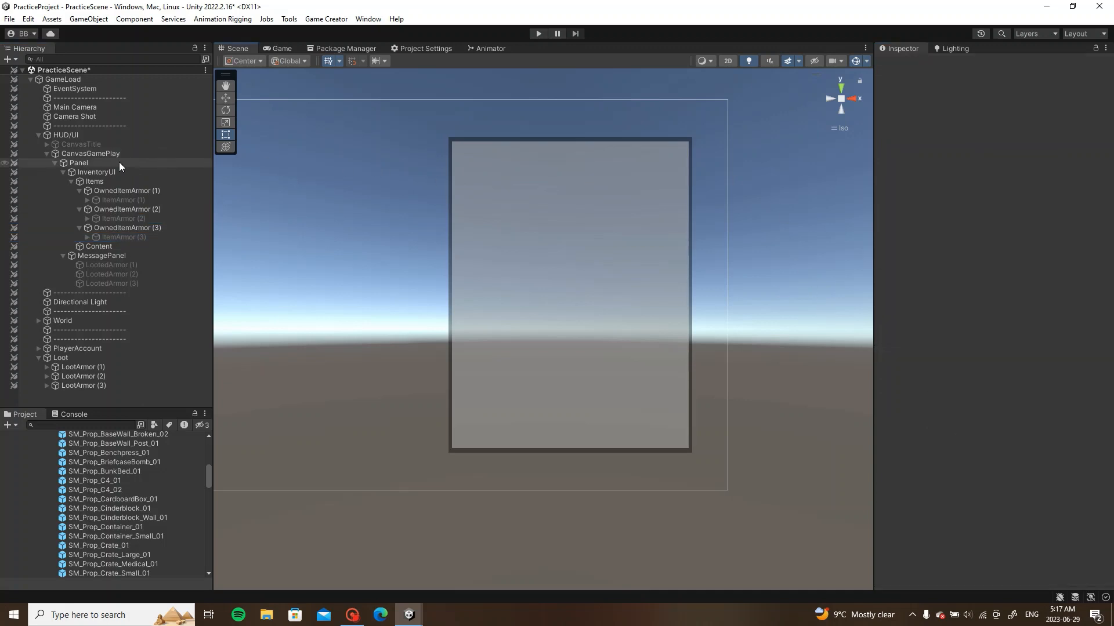
Step: Collapse the Items and MessagePanel groups, deactivate InventoryUI, and save the scene
click(69, 184)
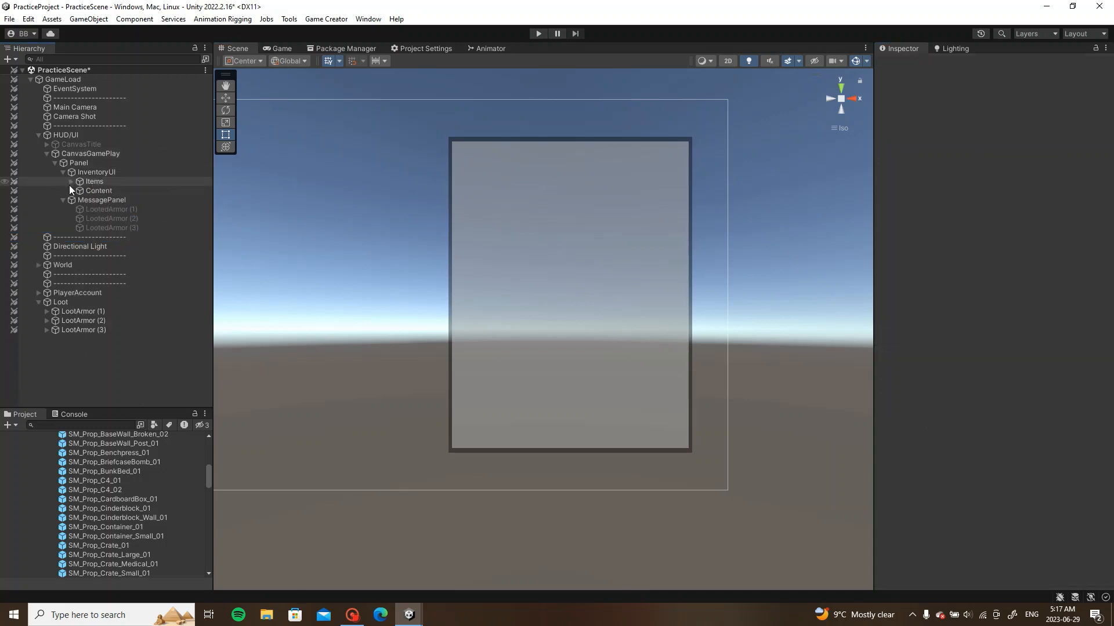
click(65, 200)
click(105, 174)
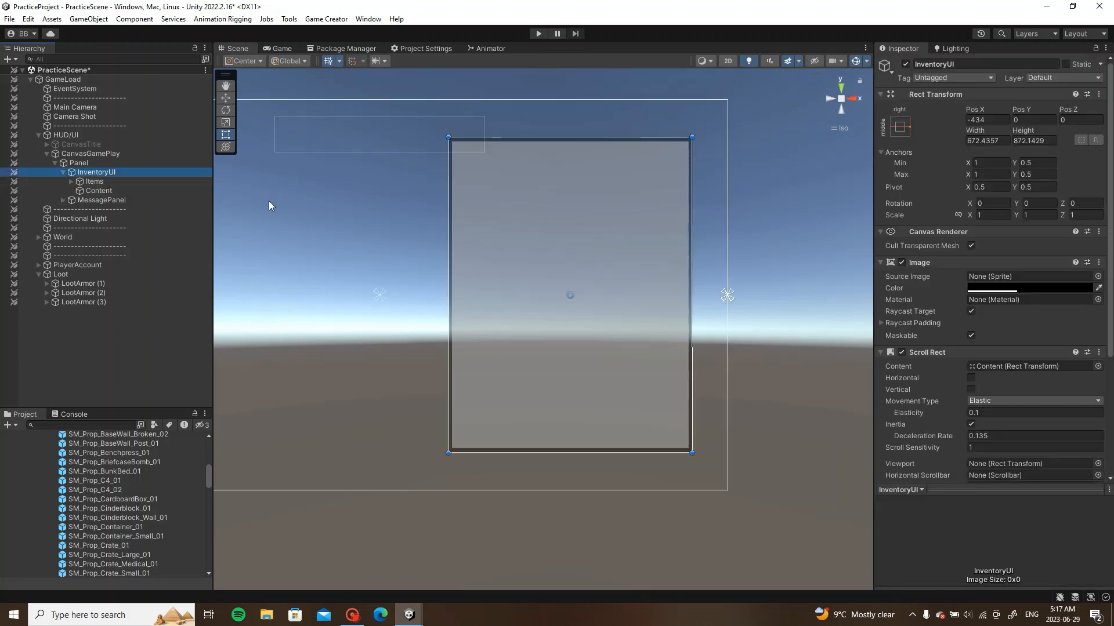
key(alt+shift+a)
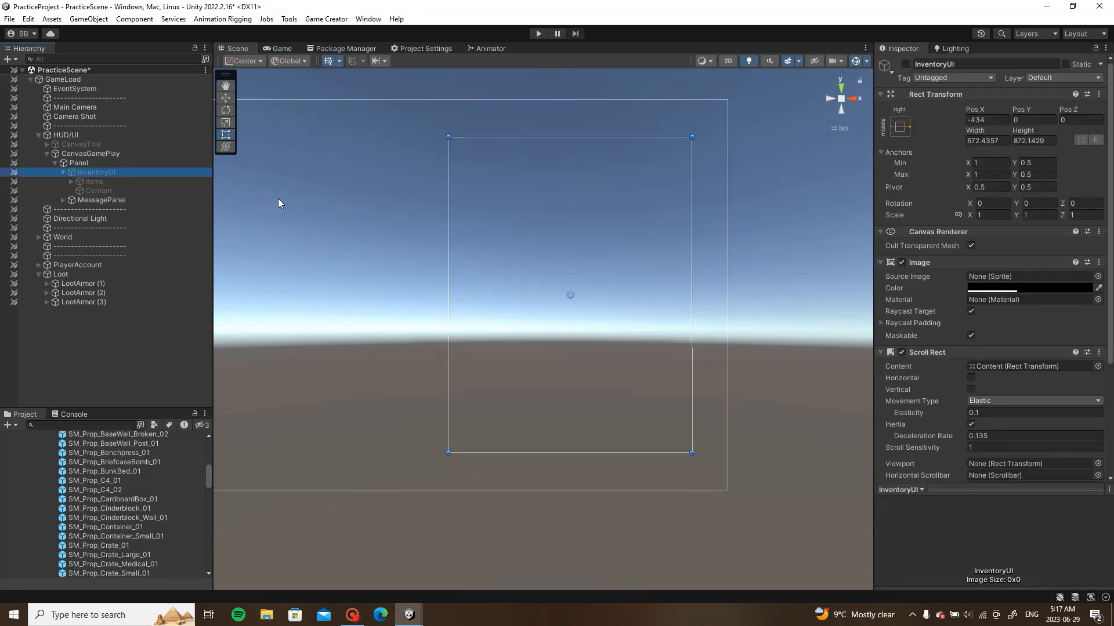
middle_drag(284, 199, 347, 205)
key(alt+shift+a)
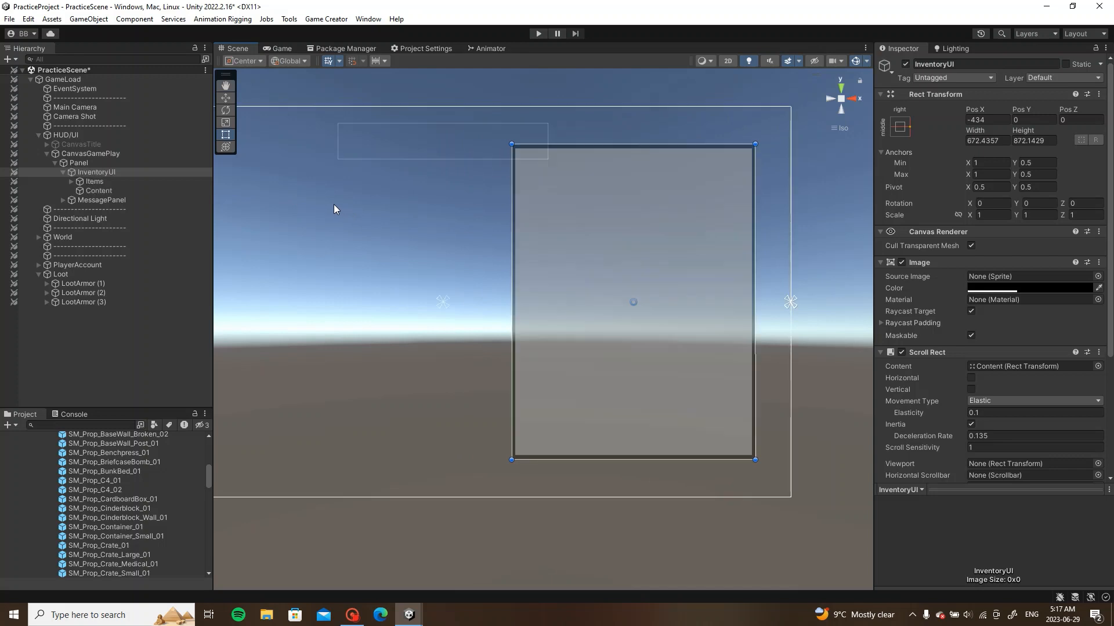
key(alt+shift+a)
key(ctrl+s)
Step: Run the game, loot the dark blue chest, and check the inventory for the looted armor
click(289, 51)
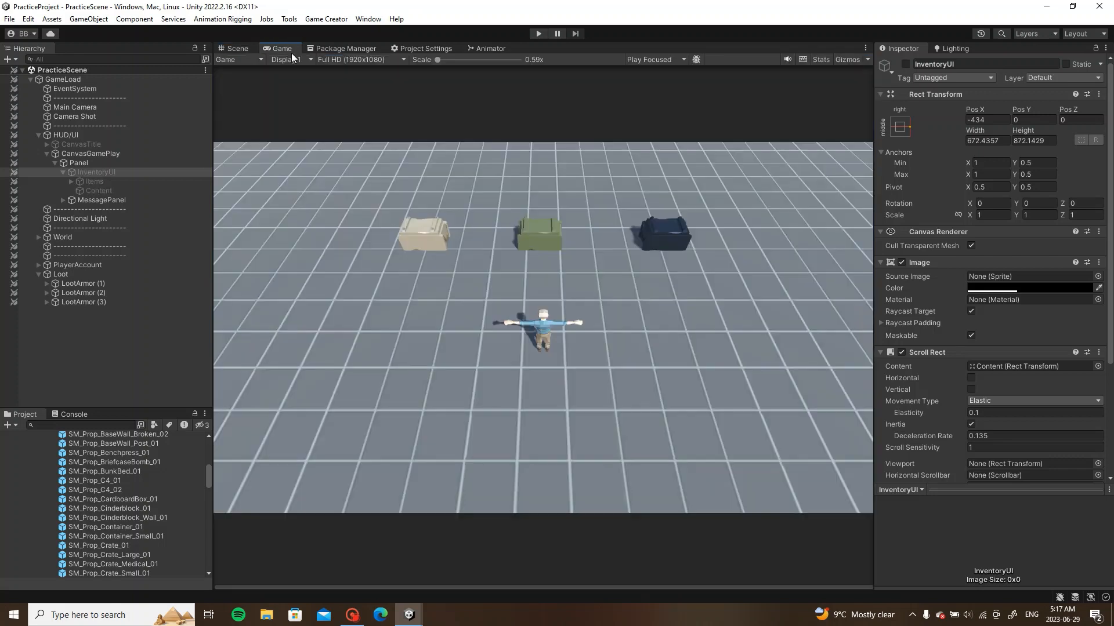
click(538, 34)
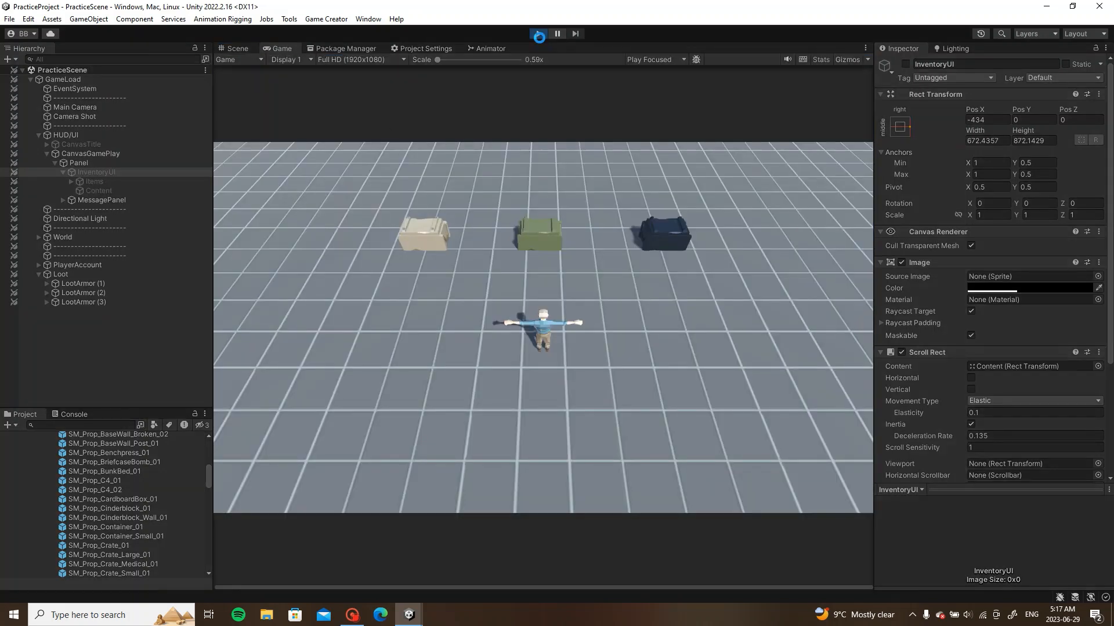
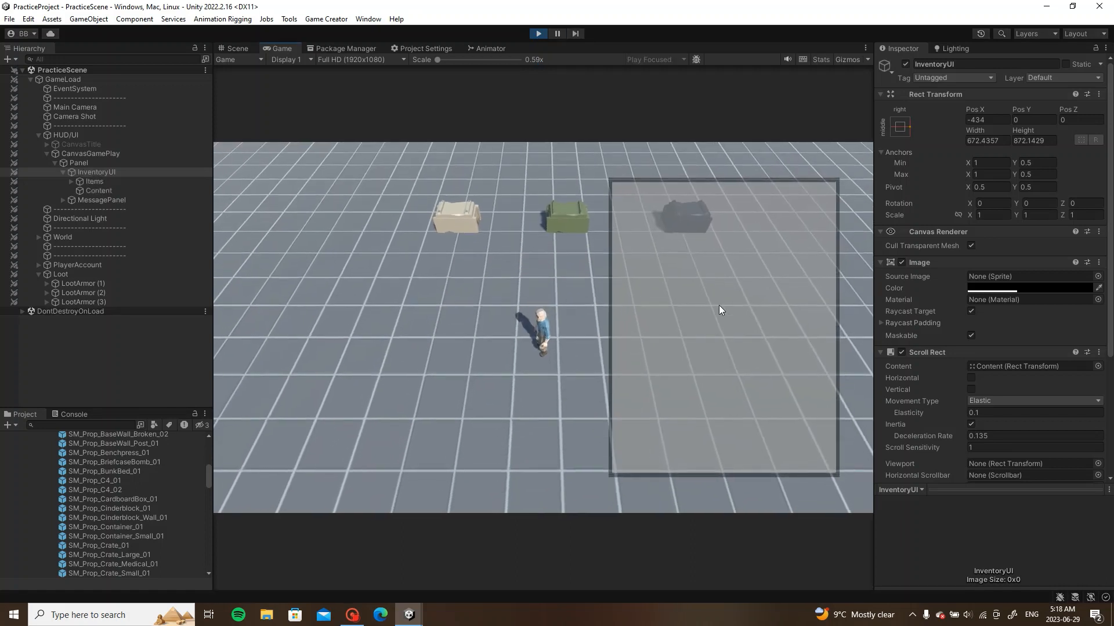
key(w)
key(d)
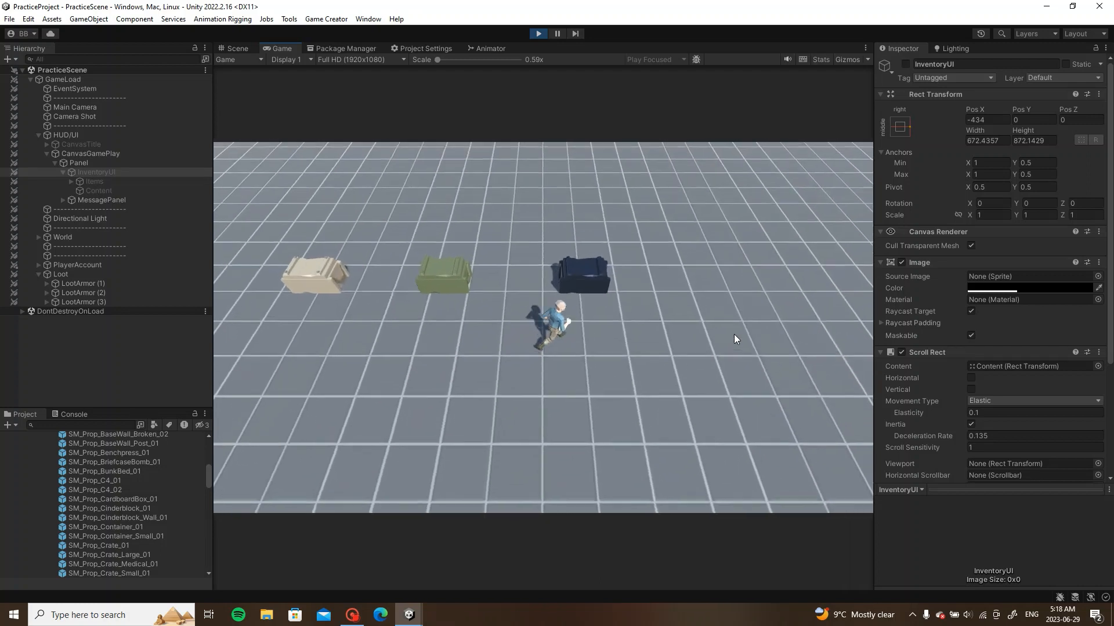
key(s)
key(i)
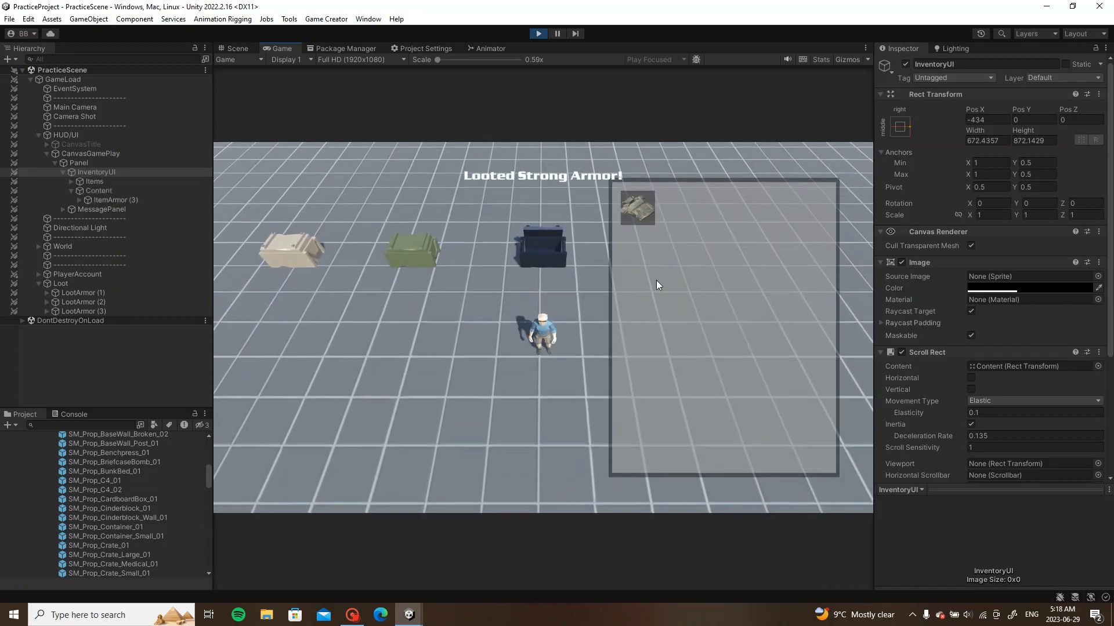
key(i)
Step: Walk the character to the beige chest, loot it, and check the inventory again
key(a)
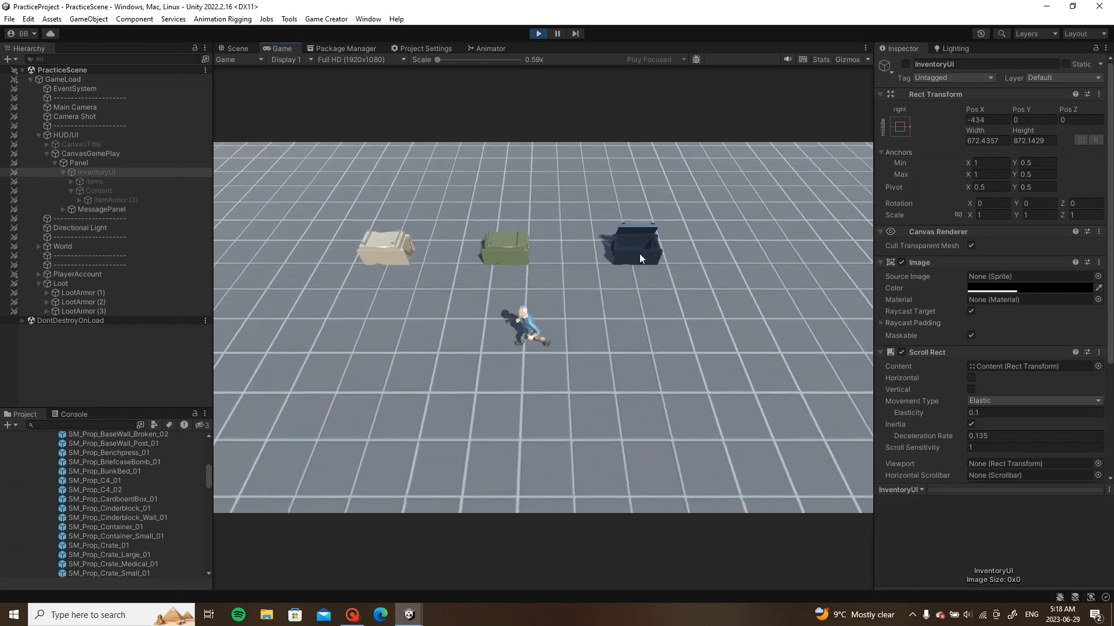
key(w)
key(a)
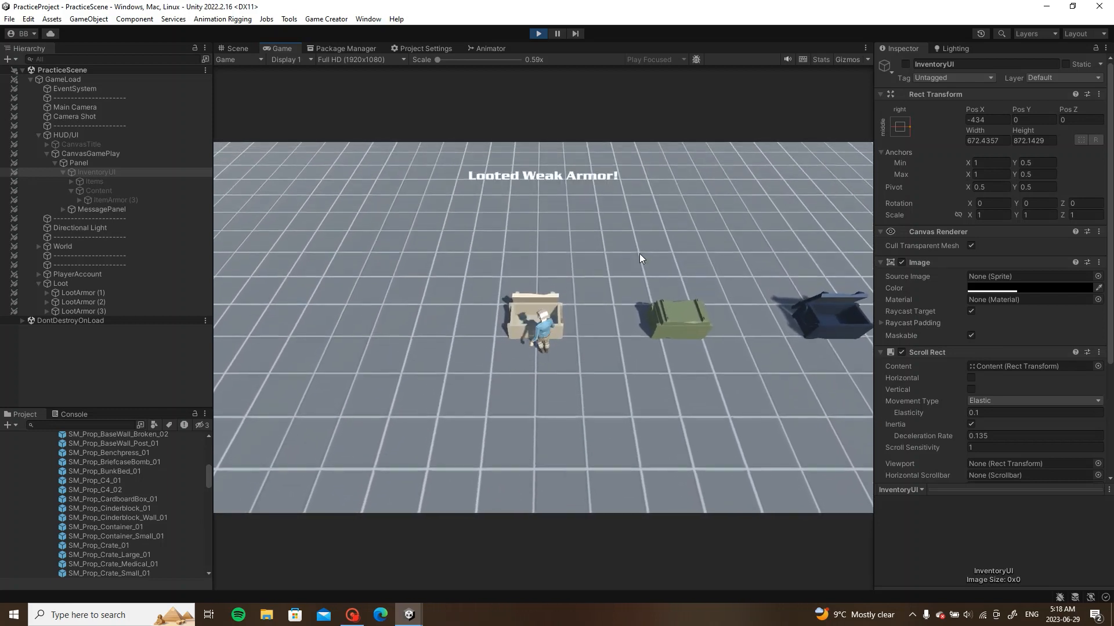
key(s)
key(i)
Step: Loot the green chest, check the order of the armor items in the inventory, and stop the game
key(w)
key(d)
key(i)
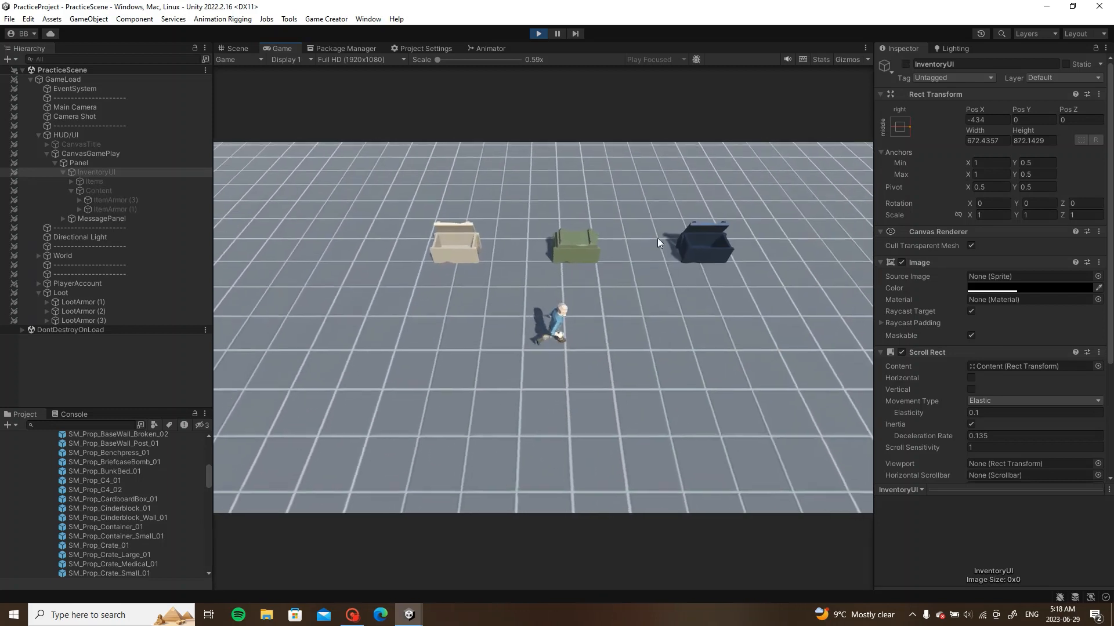
key(w)
key(i)
key(s)
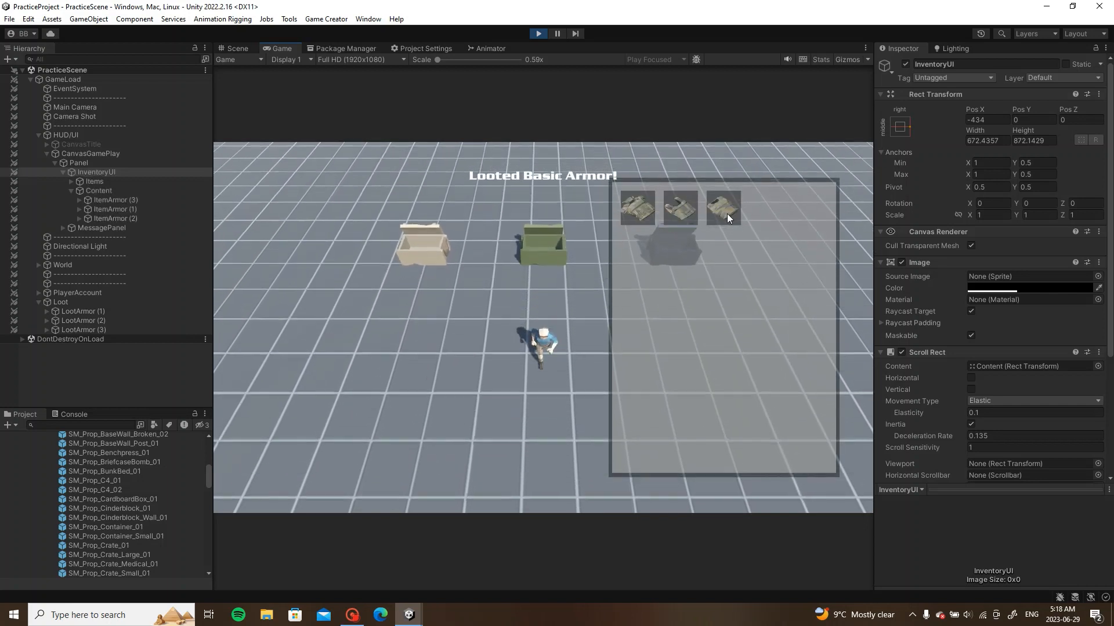
key(d)
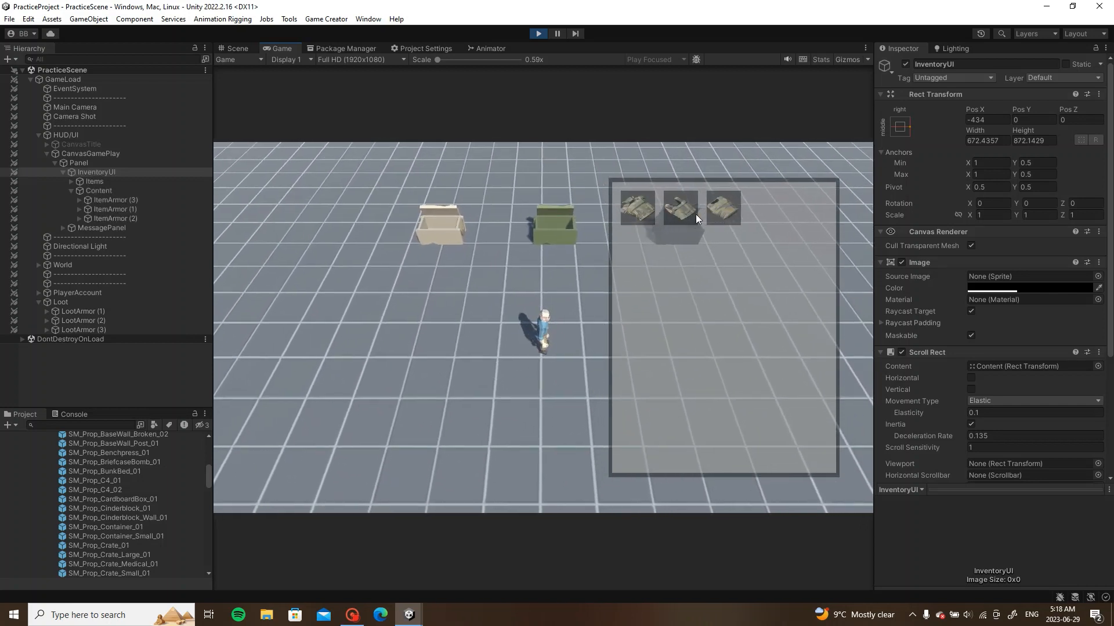
click(636, 212)
click(538, 33)
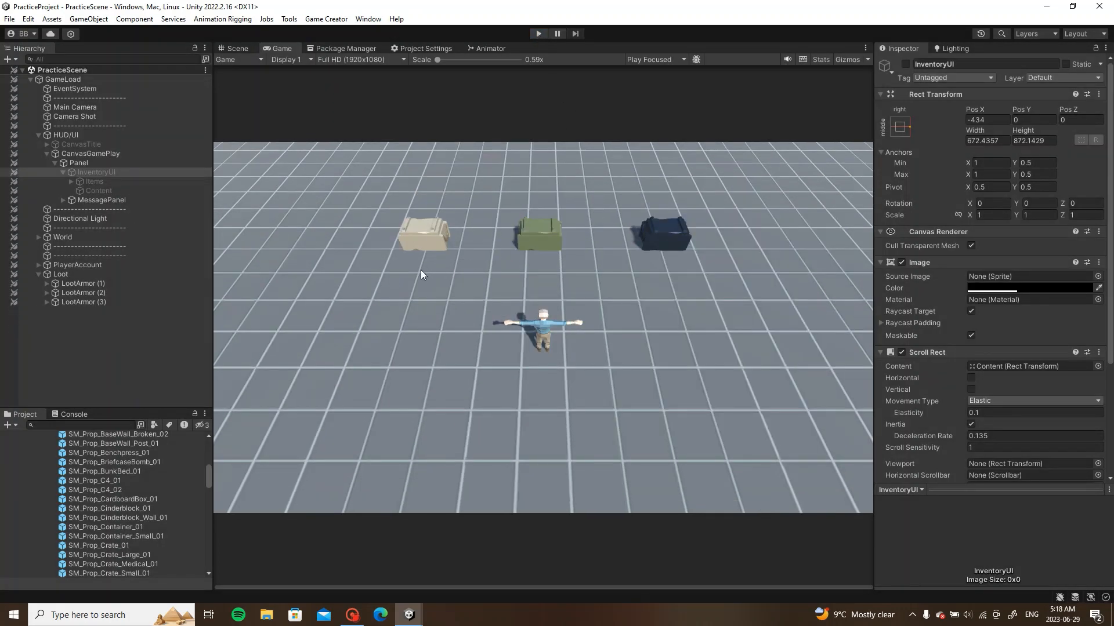
Step: Return to the Scene view, reactivate InventoryUI, and expand its Items group
click(63, 173)
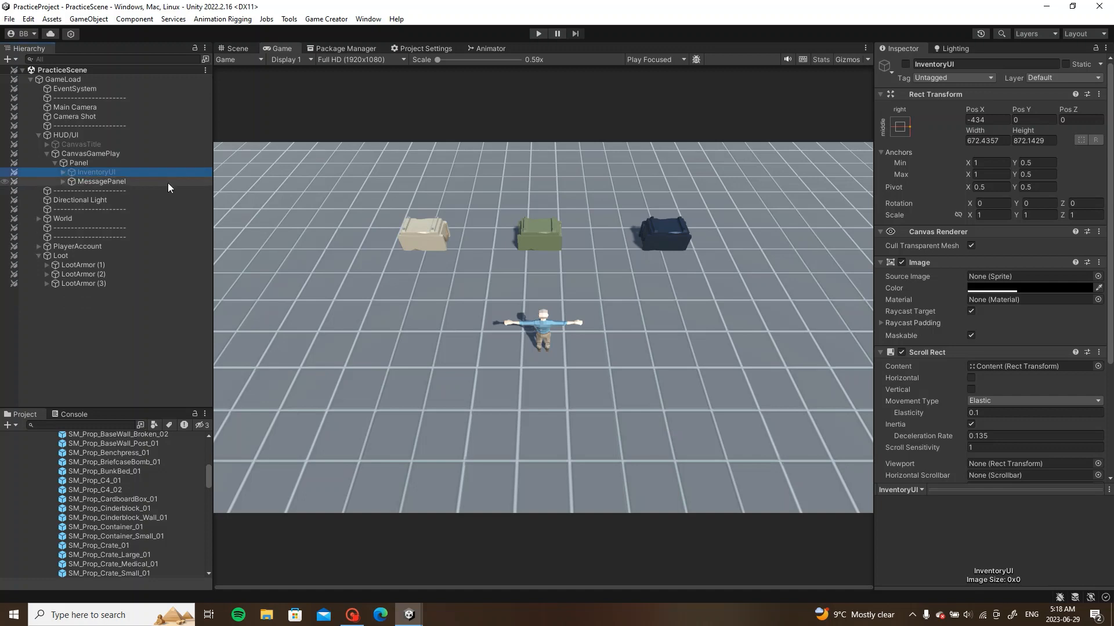
click(234, 50)
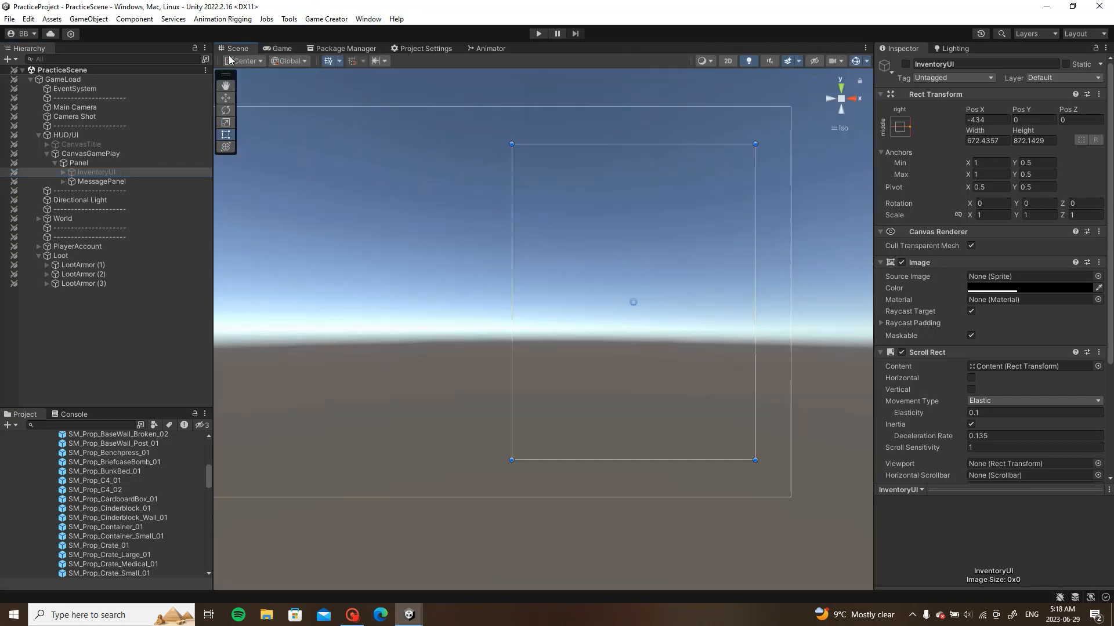
key(alt+shift+a)
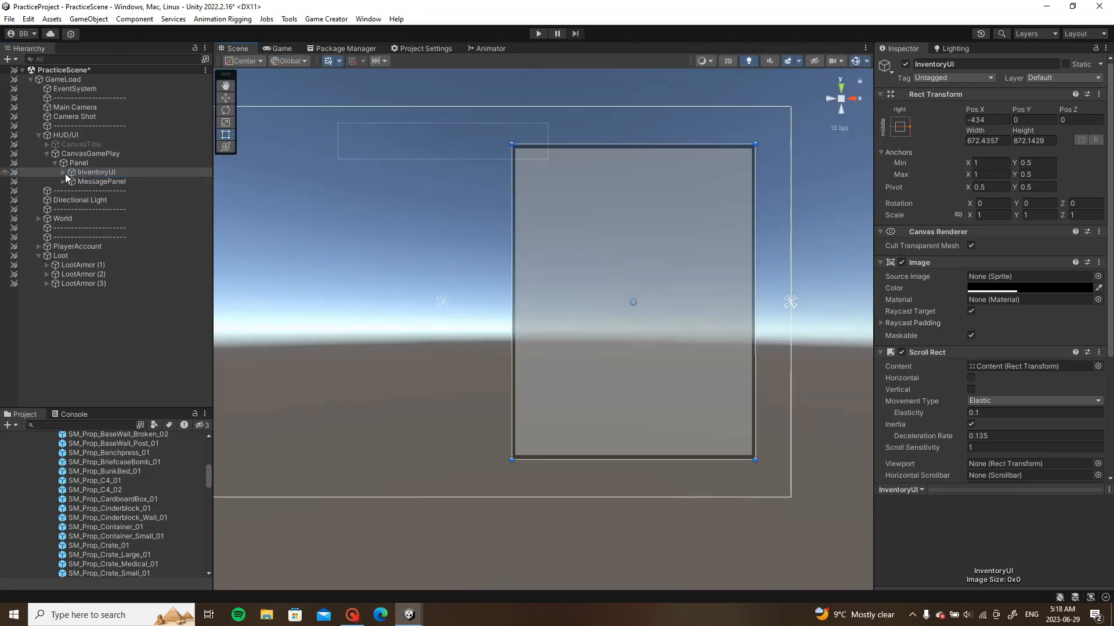
click(63, 172)
click(71, 182)
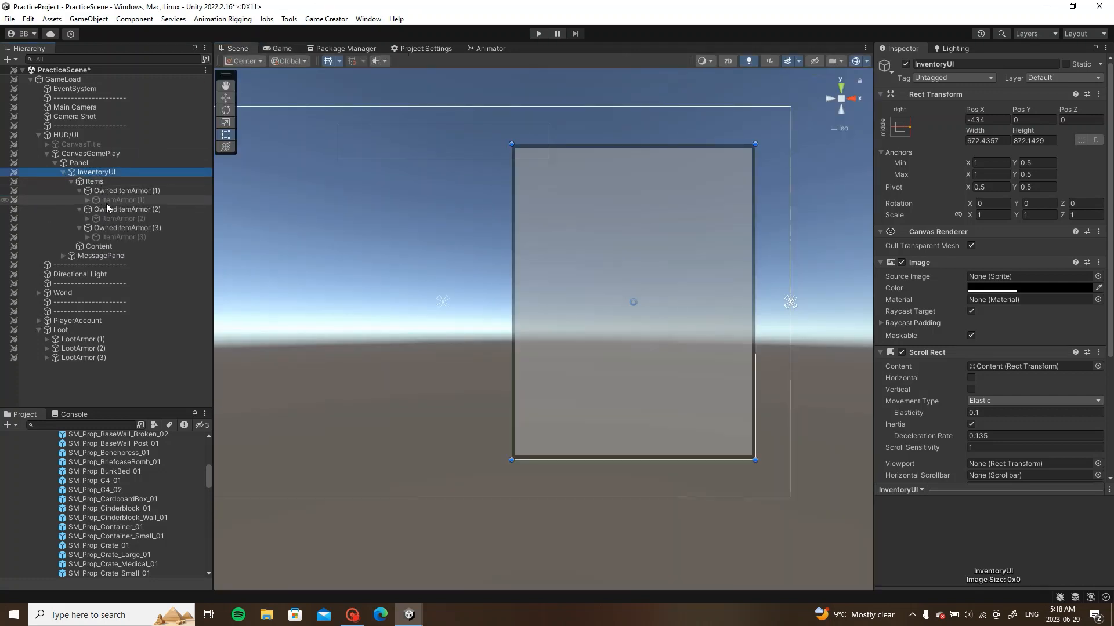
Step: Activate ItemArmor (1), (2) and (3) together and frame them in the Scene view
click(107, 200)
ctrl+click(117, 218)
ctrl+click(123, 237)
key(alt+shift+a)
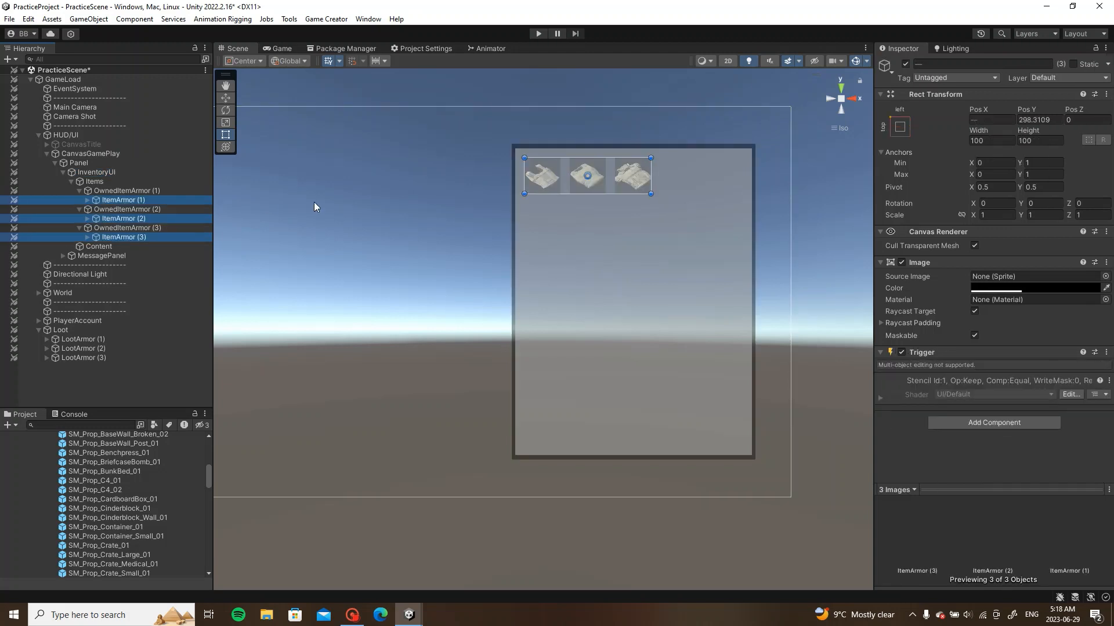
key(f)
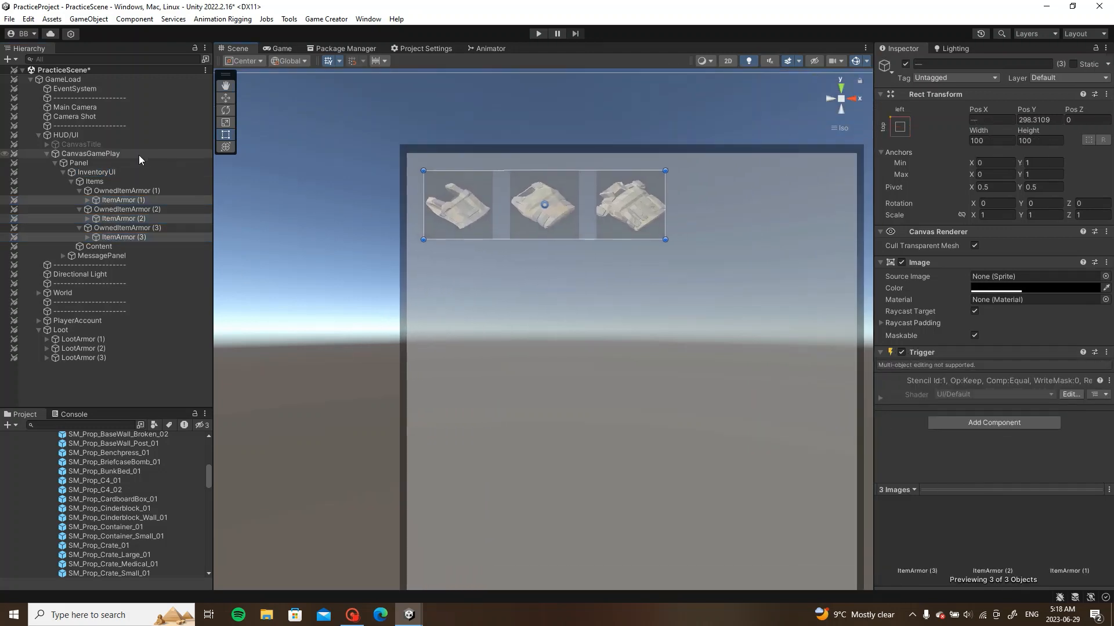
Step: Set Pos X and Pos Y to 0 for ItemArmor (1), (2) and (3) together
click(134, 200)
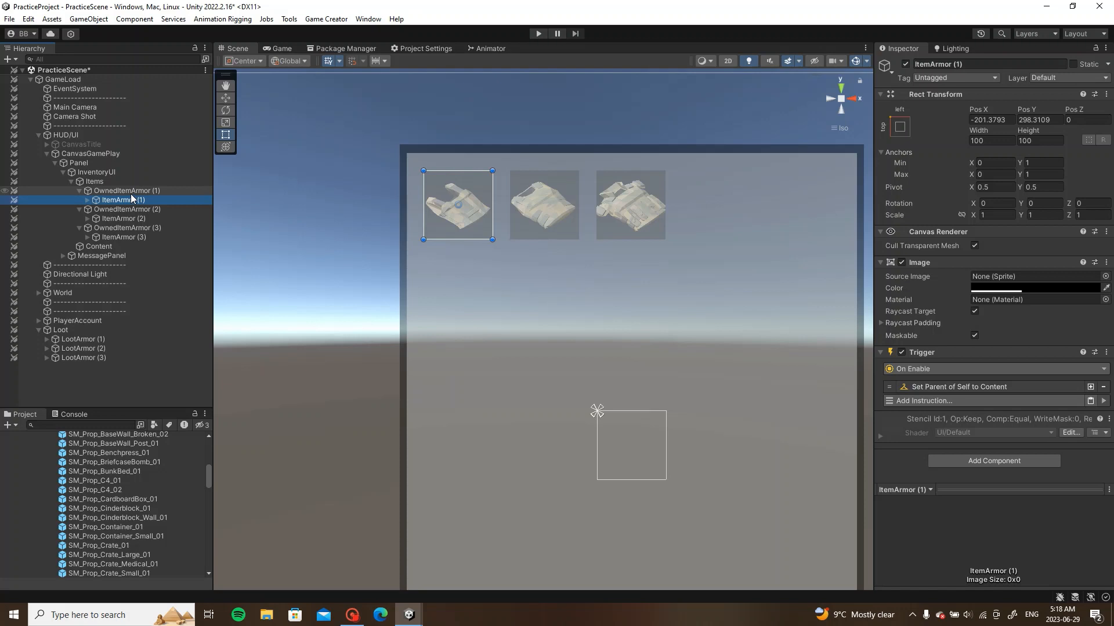
ctrl+click(144, 218)
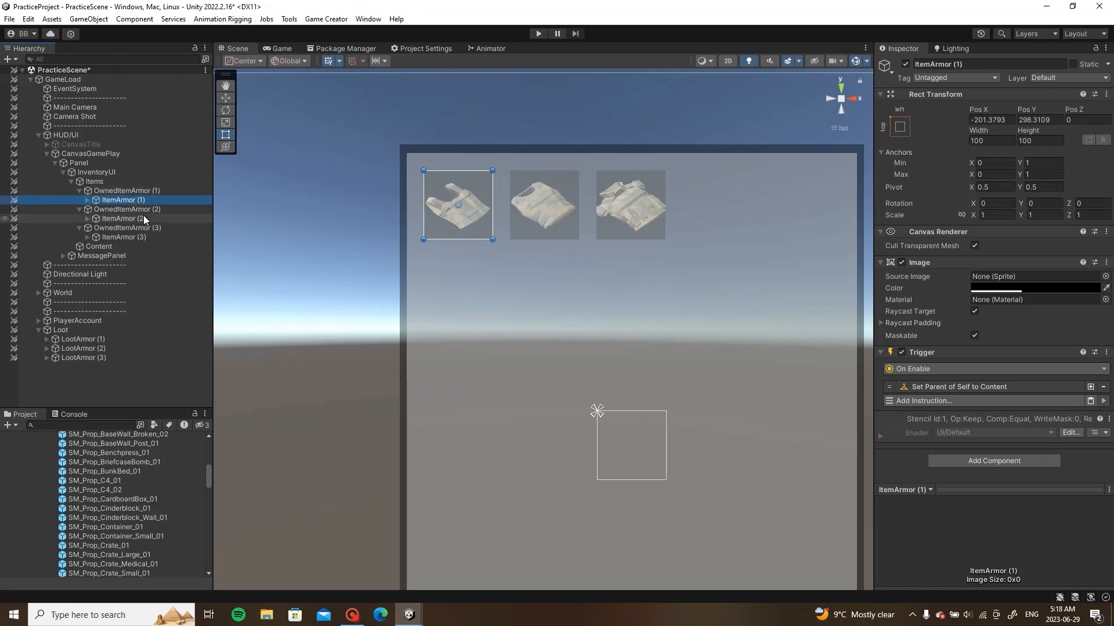
ctrl+click(145, 237)
click(991, 119)
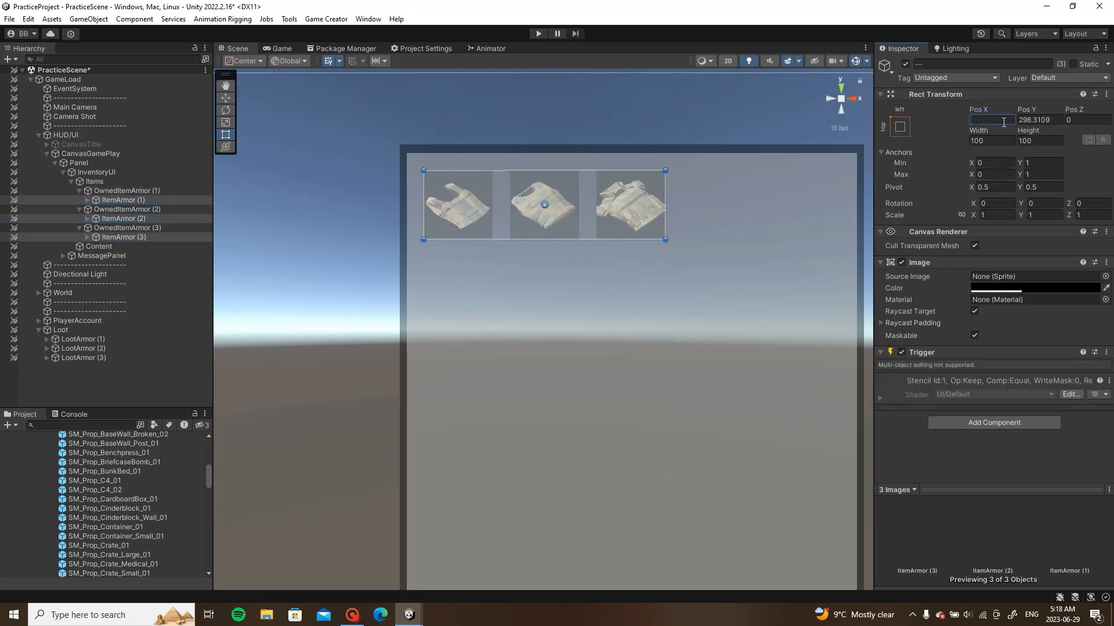
text(0)
key(Tab)
text(0)
key(Return)
scroll(791, 220, down, 2)
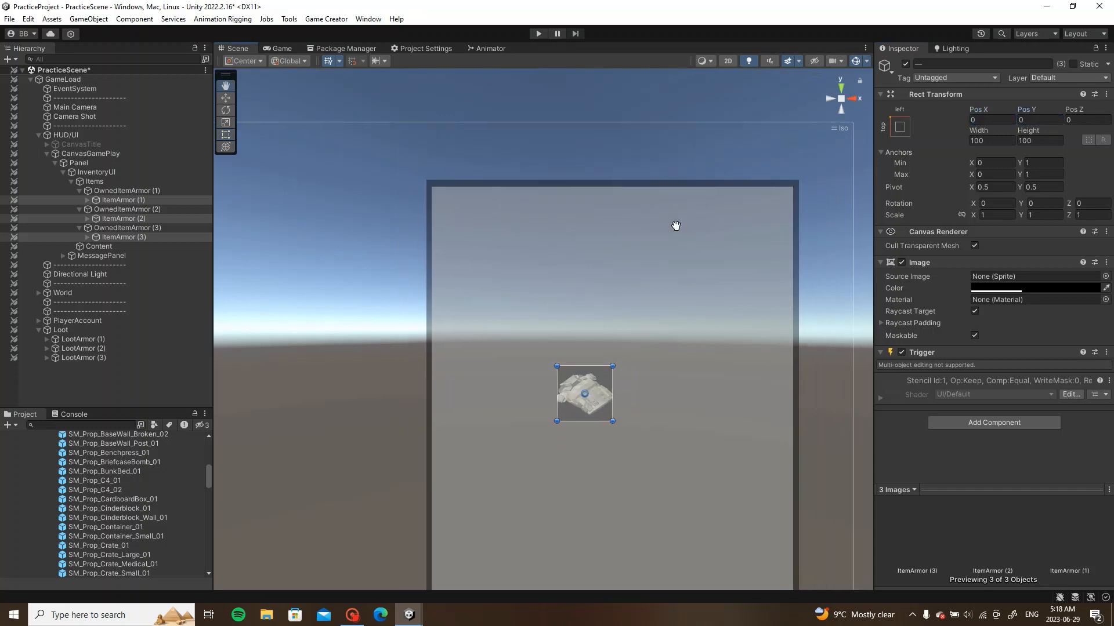
click(148, 183)
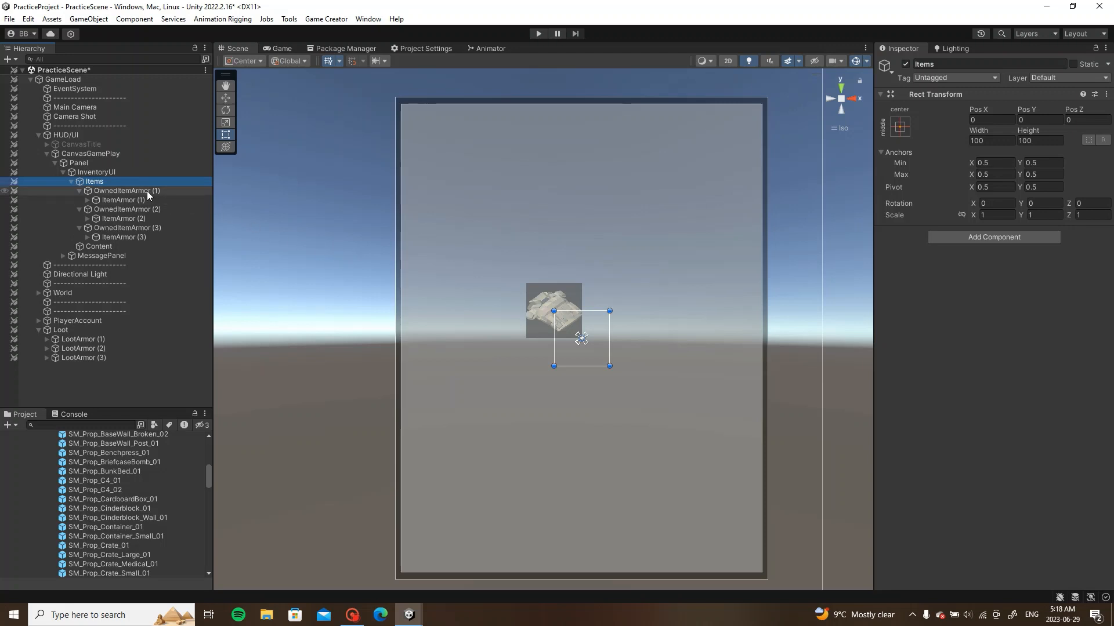
click(133, 172)
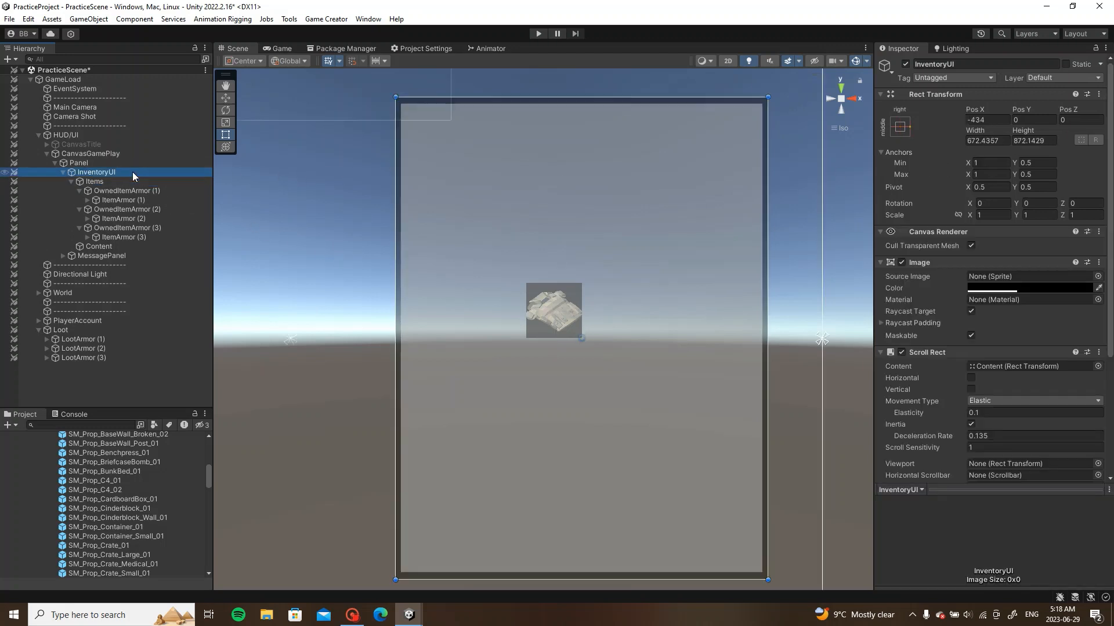
click(125, 181)
click(132, 173)
click(136, 182)
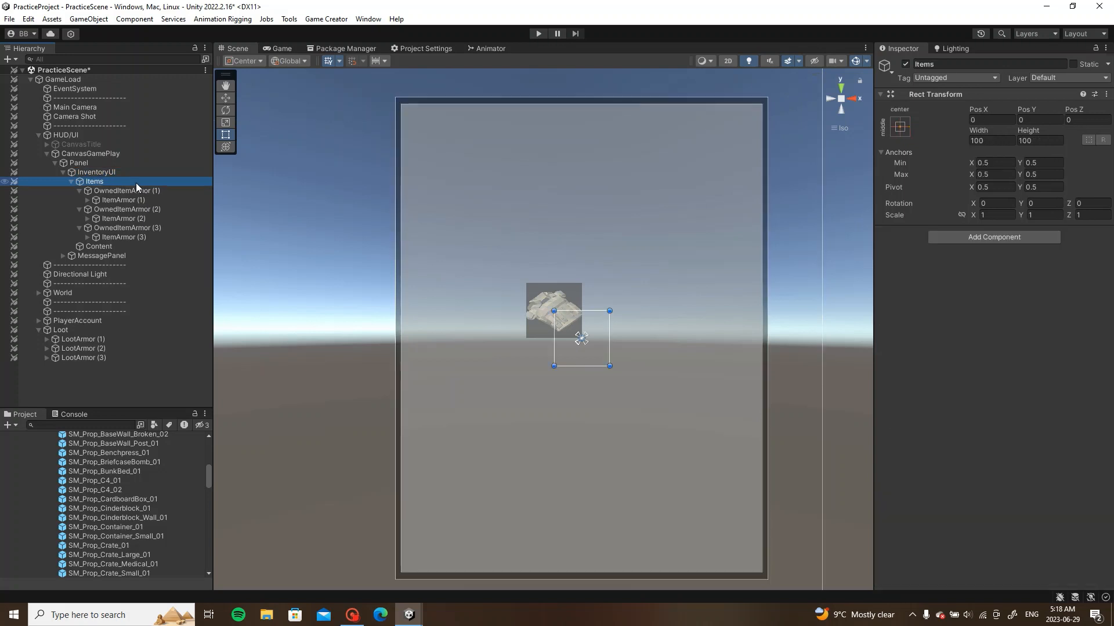
Step: Deactivate ItemArmor (2), ItemArmor (3) and Content so only ItemArmor (1) is displayed
click(134, 200)
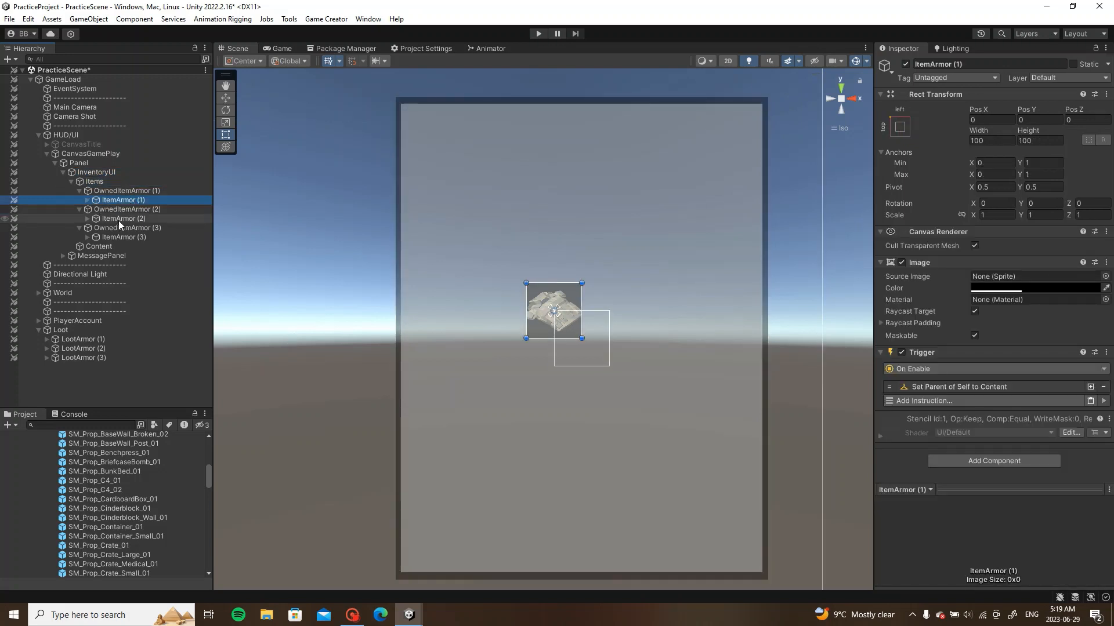
click(118, 219)
ctrl+click(120, 237)
scroll(472, 300, up, 2)
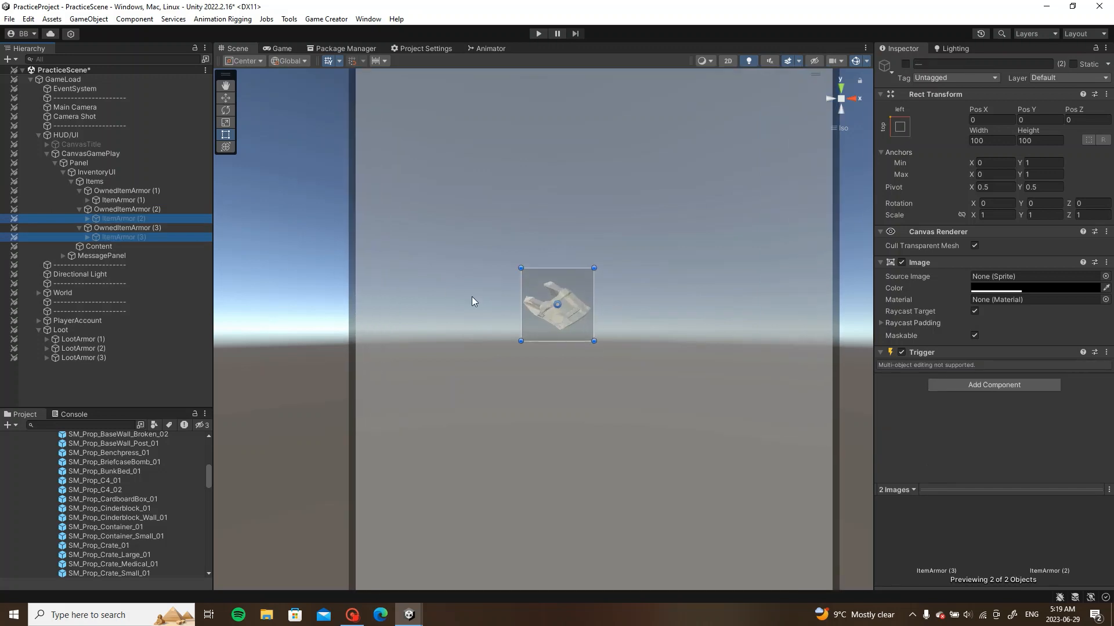
scroll(472, 301, up, 1)
click(130, 201)
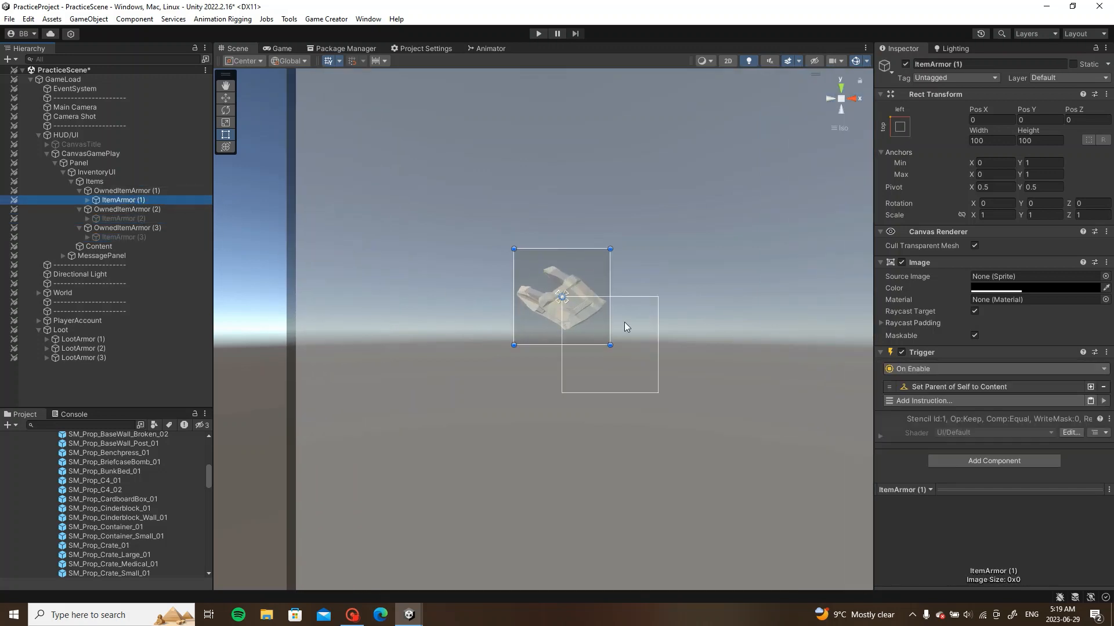
click(100, 246)
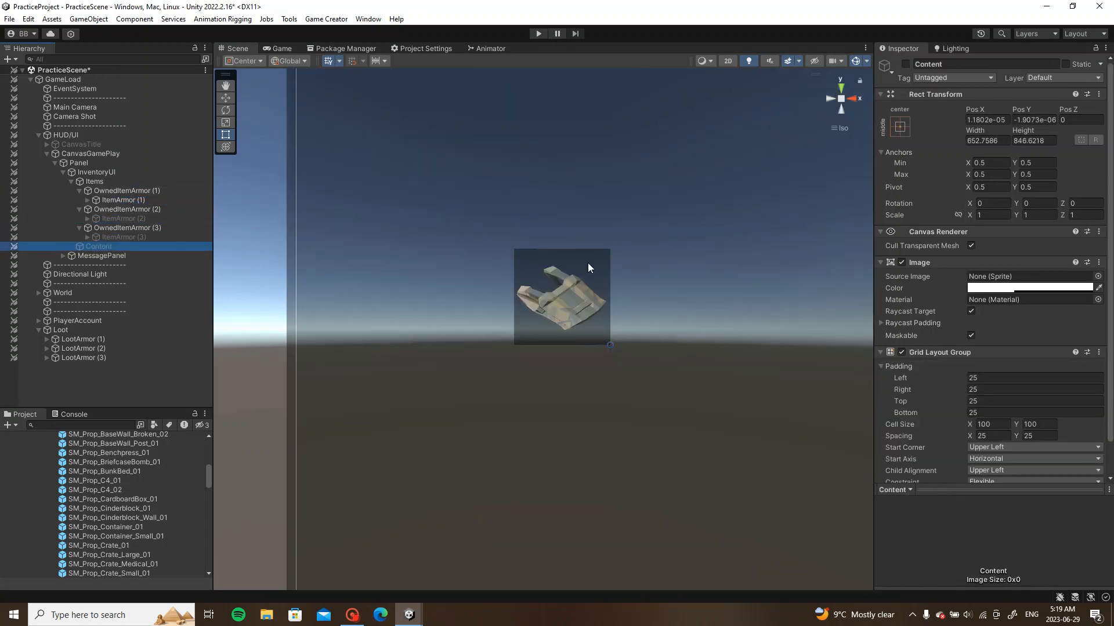
Step: Create a TextMeshPro UI text as a child of ItemArmor (1) and name it Name
click(110, 200)
click(88, 200)
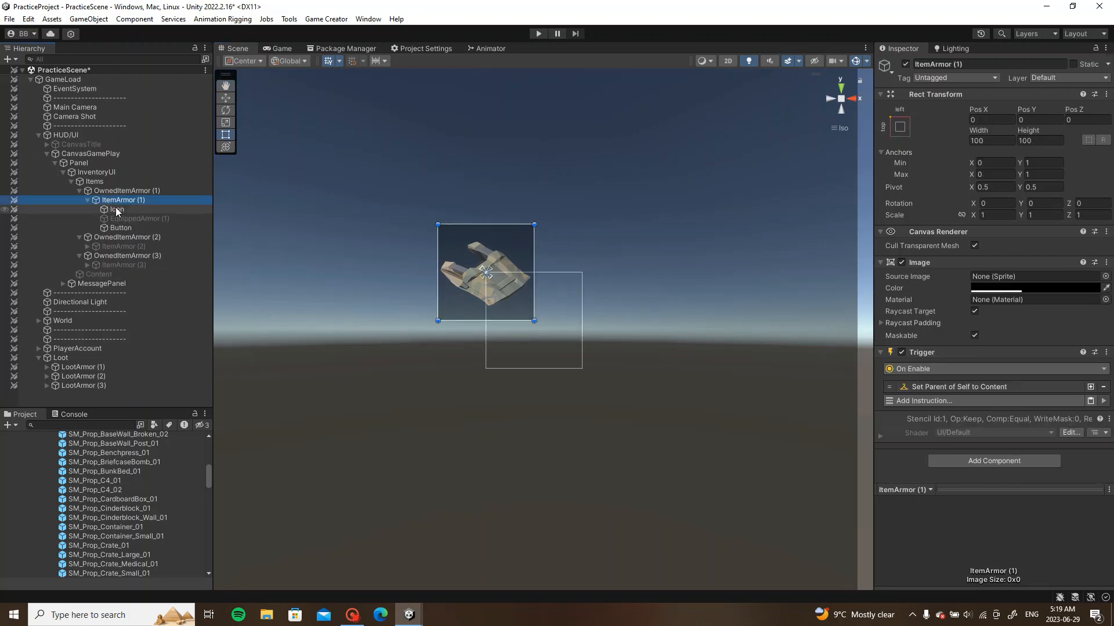
right_click(130, 200)
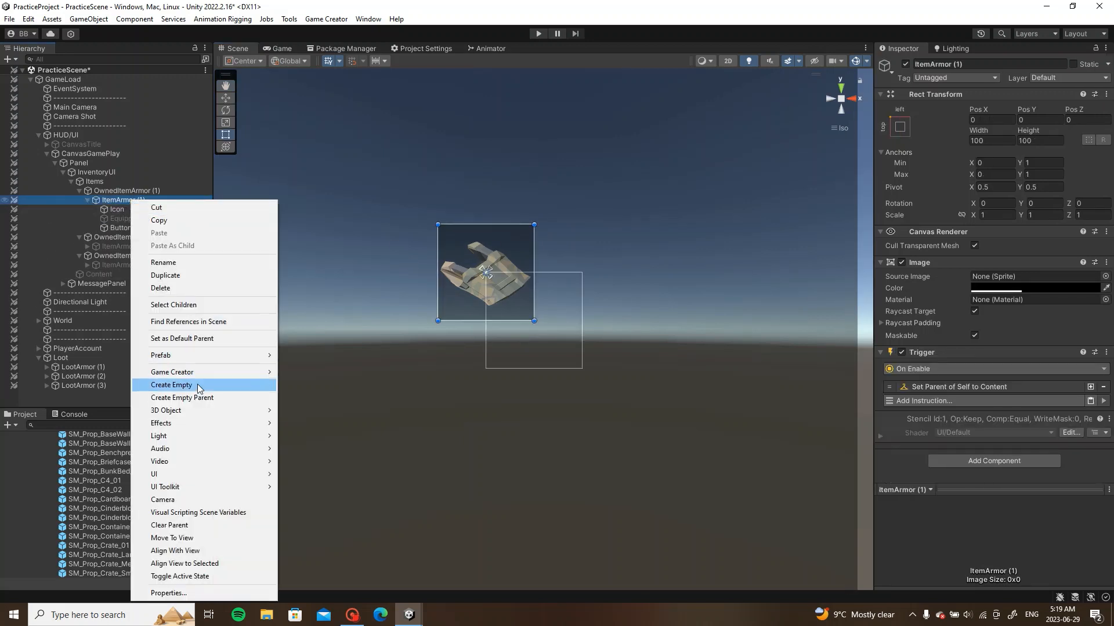
mouse_move(196, 475)
click(347, 309)
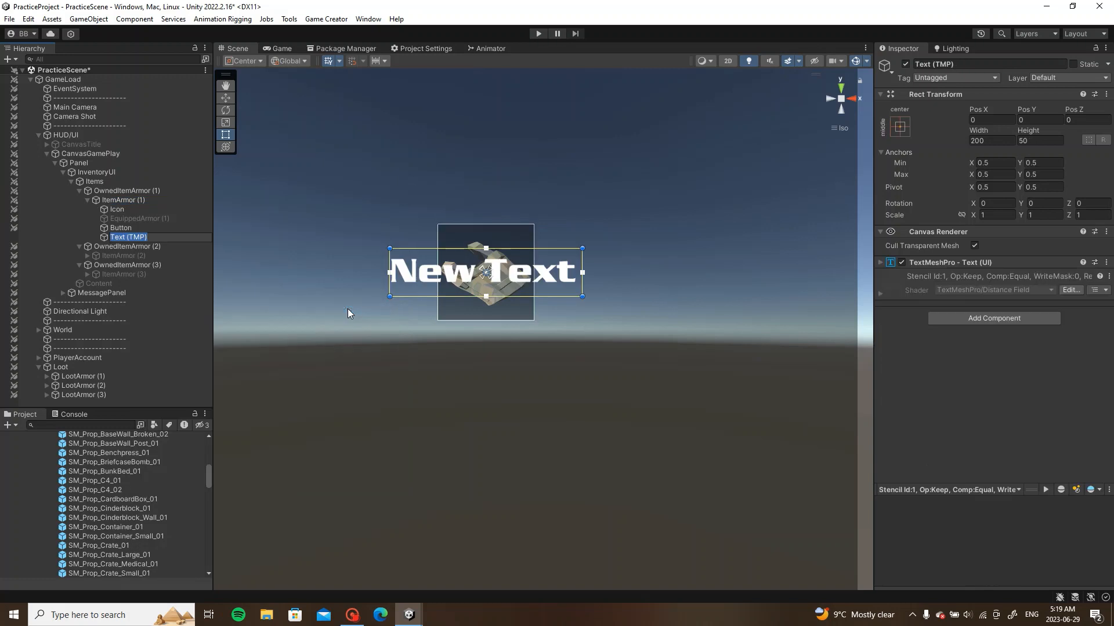
text(N)
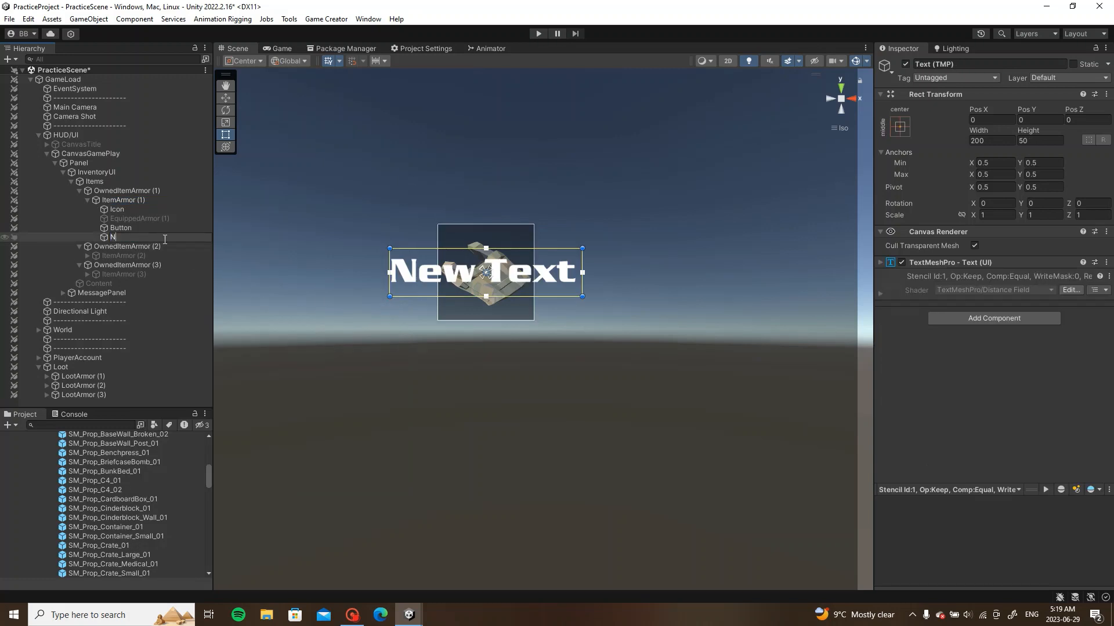
text(ame)
key(Return)
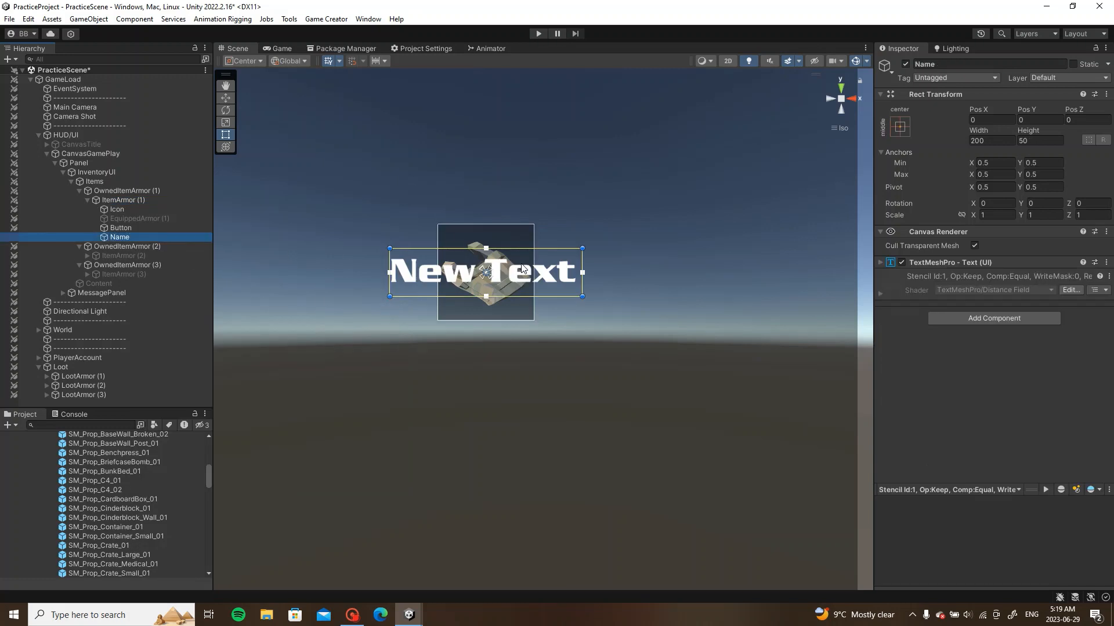
Step: Narrow the Name text box to a width of 100 and move it down to Pos Y -25
drag(580, 261, 535, 265)
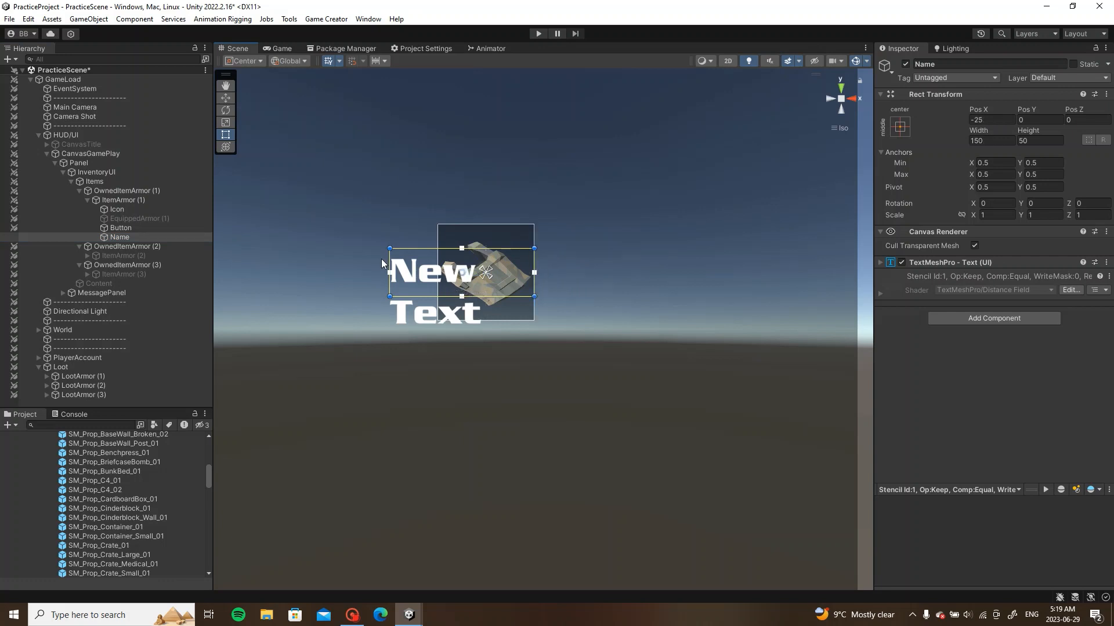
drag(387, 257, 438, 255)
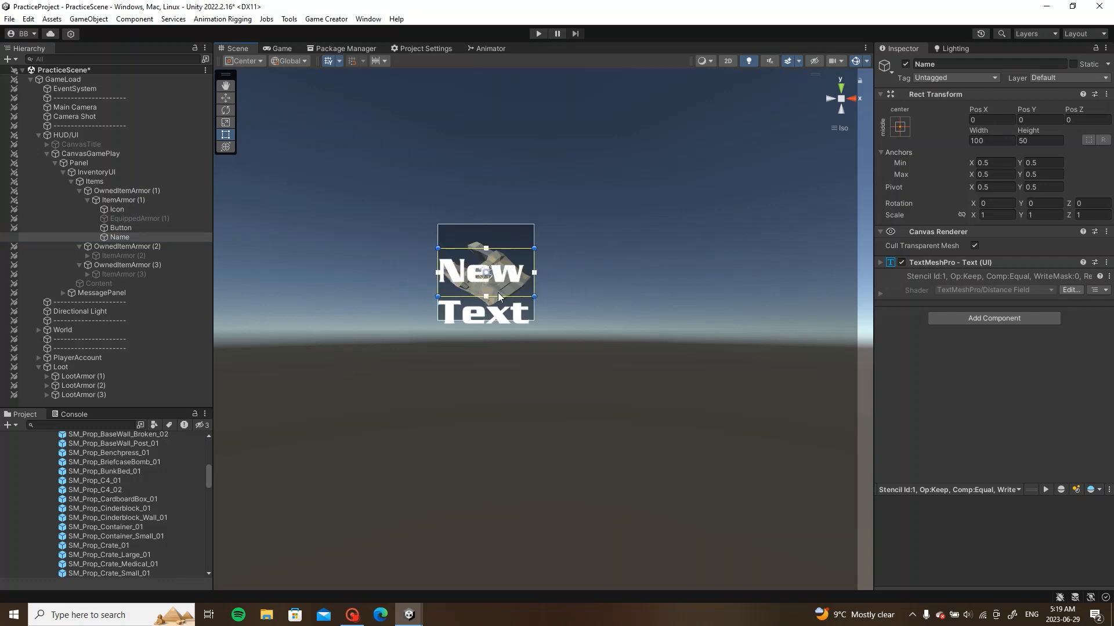
drag(513, 294, 513, 306)
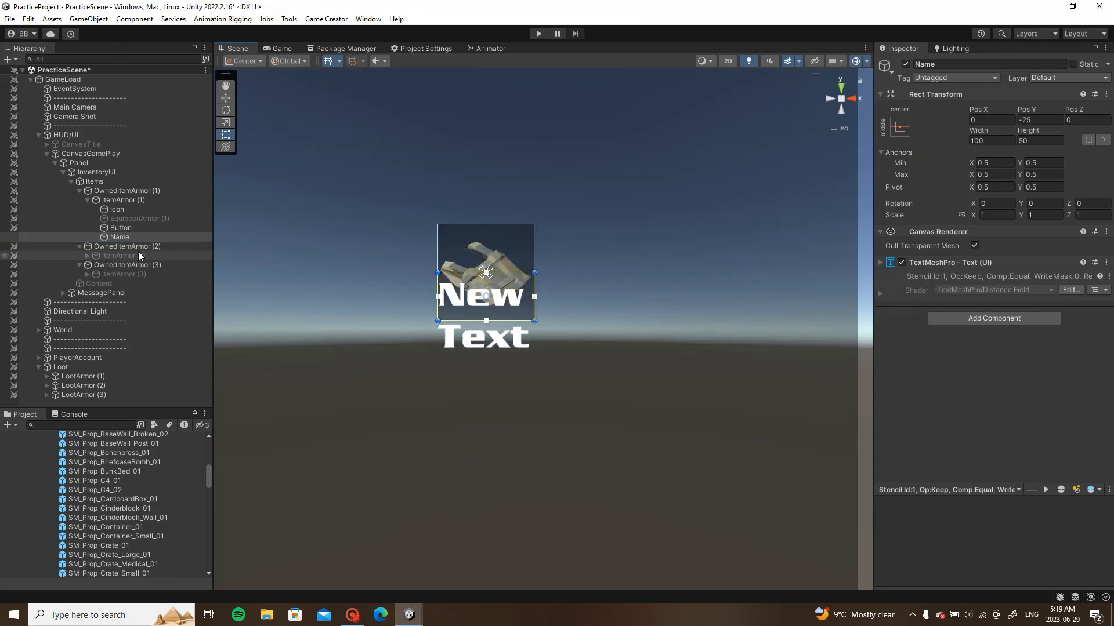
Step: Change the Name text to "Weak Armor" and reduce its font size to about 21
click(982, 263)
click(905, 305)
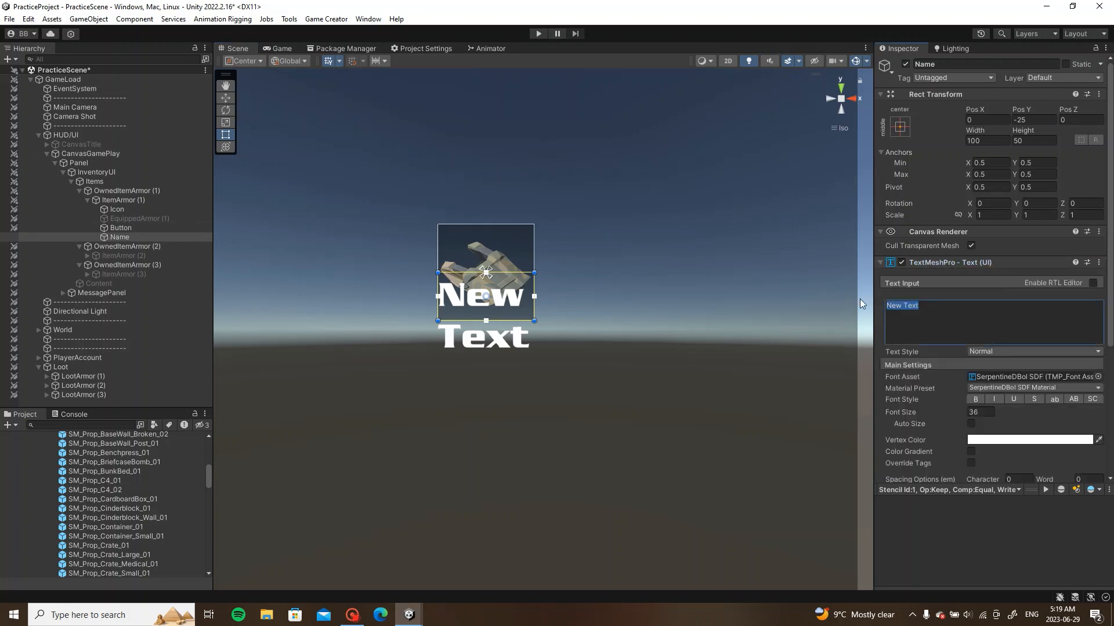
text(Weak)
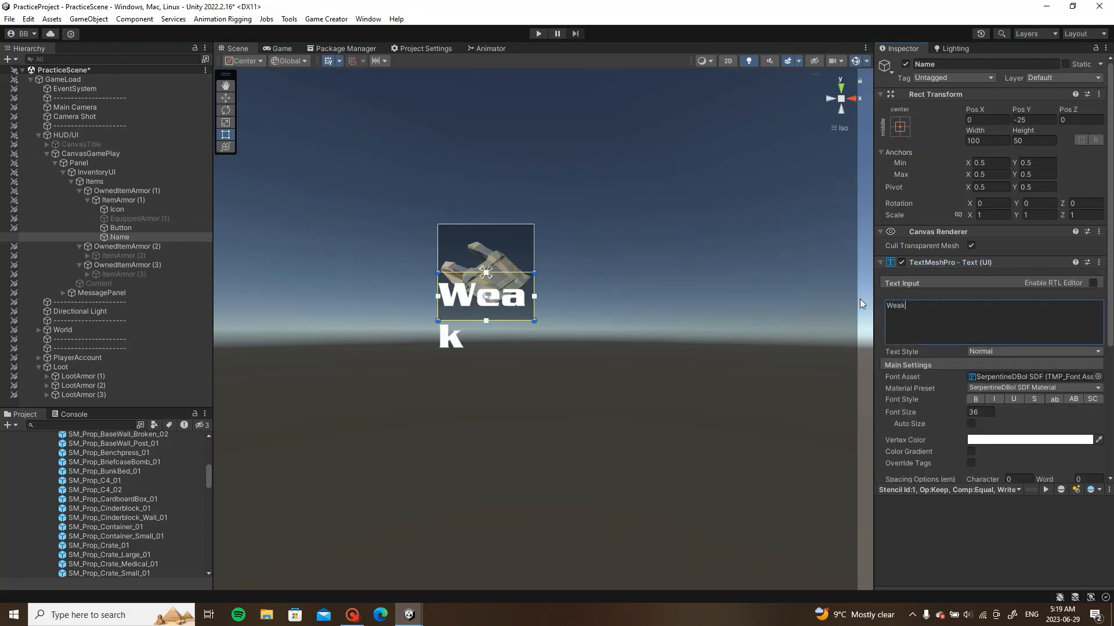
text( Armor)
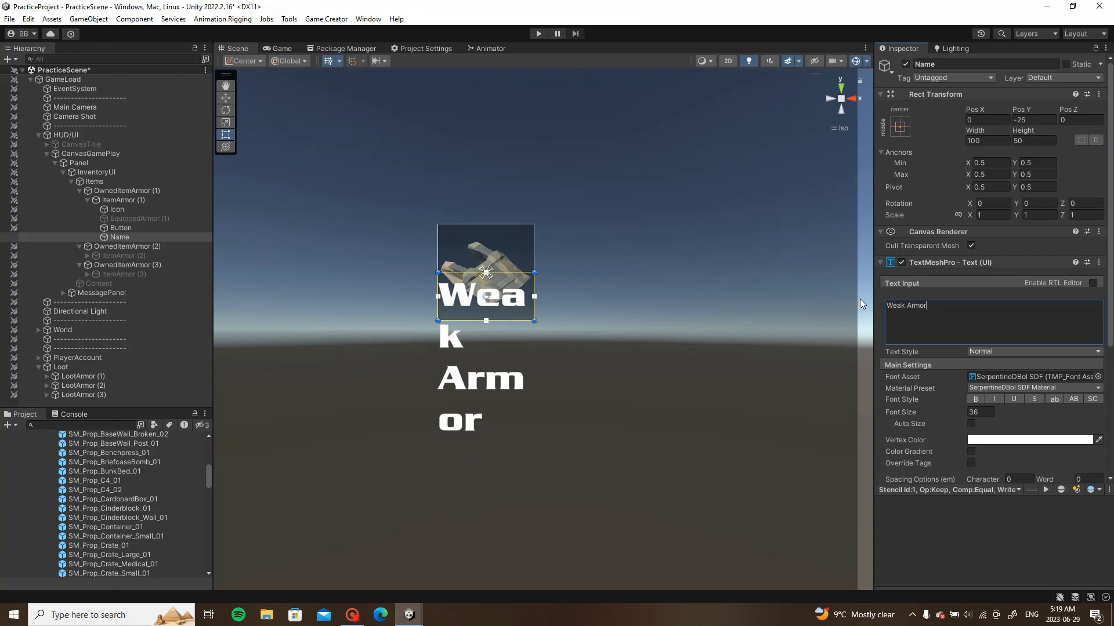
drag(966, 413, 678, 431)
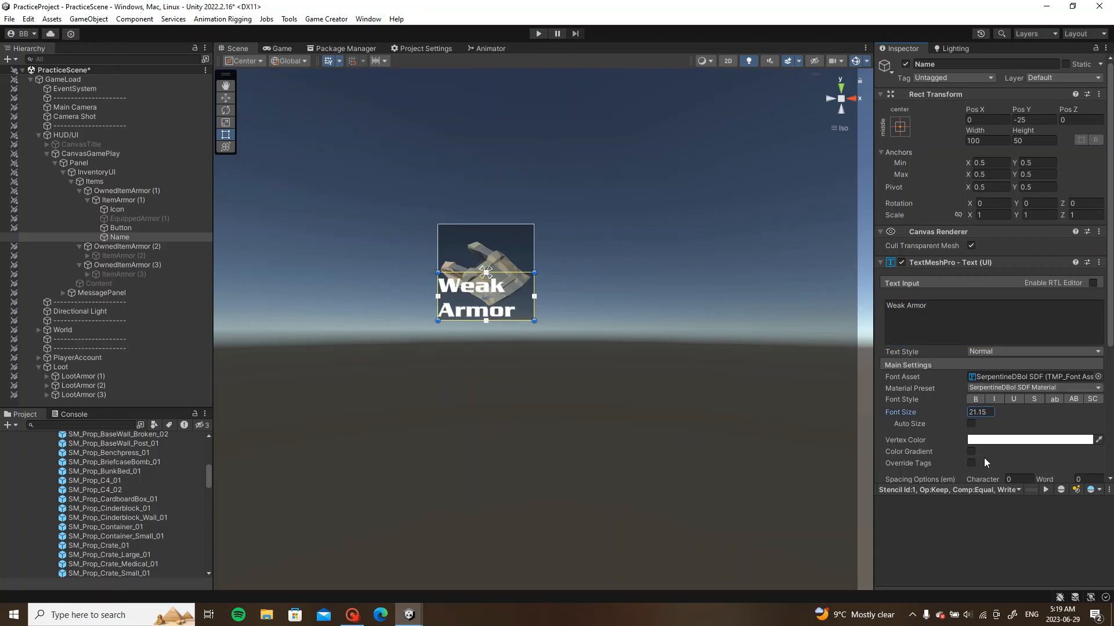
Step: Center the Weak Armor text horizontally and vertically, and lower its box's upper edge to a height of about 44.6
scroll(986, 458, down, 3)
click(986, 445)
click(986, 458)
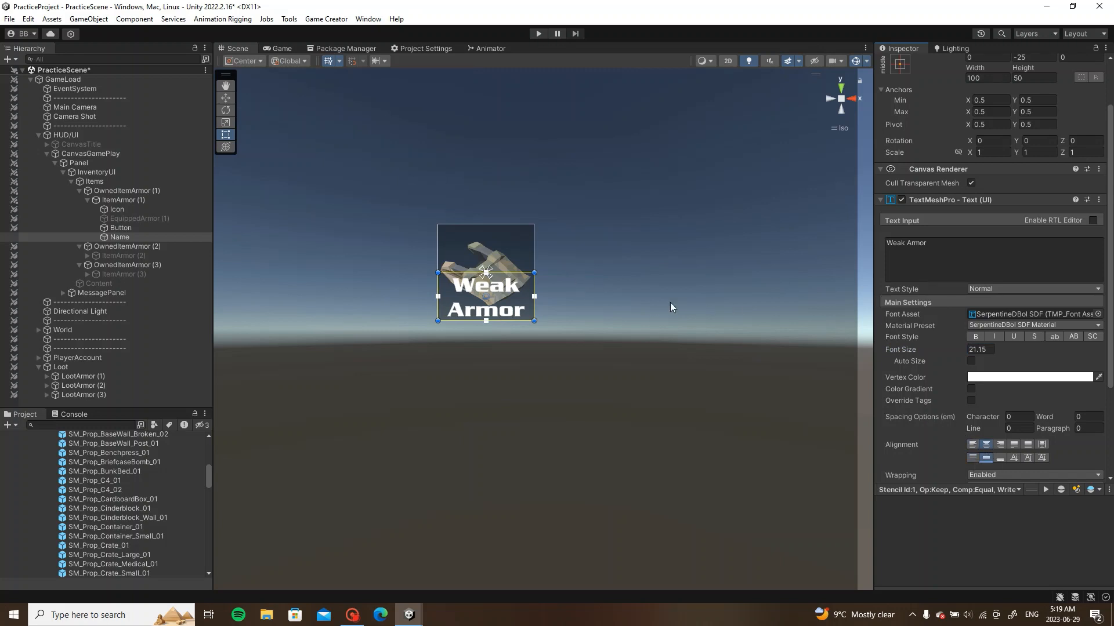
drag(517, 272, 517, 277)
Step: Copy the Name text object and deactivate ItemArmor (1)
right_click(140, 236)
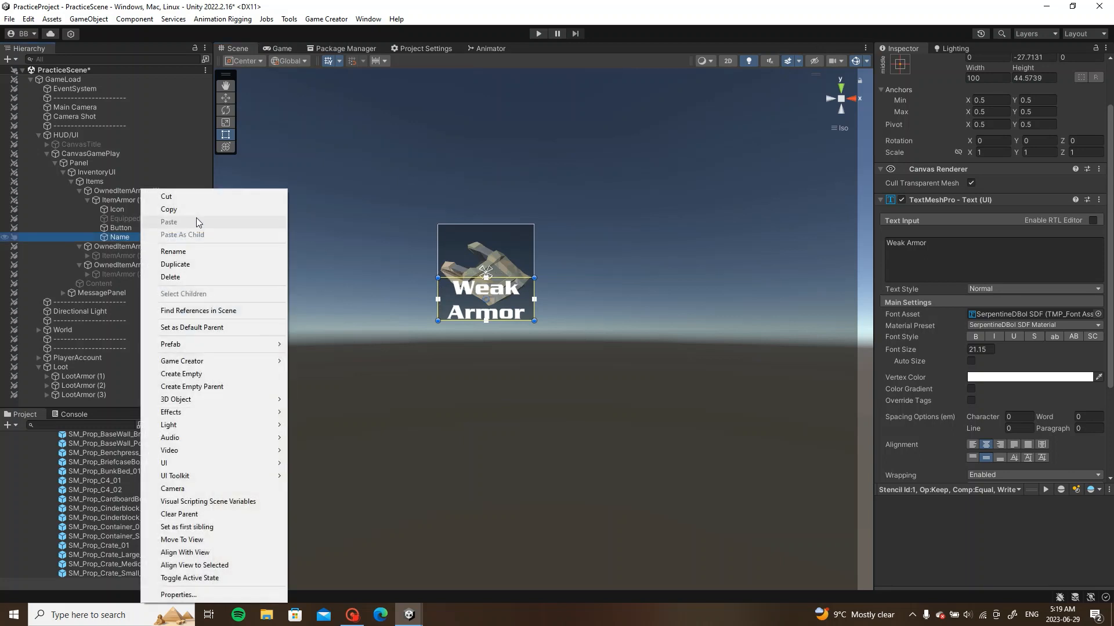
click(200, 212)
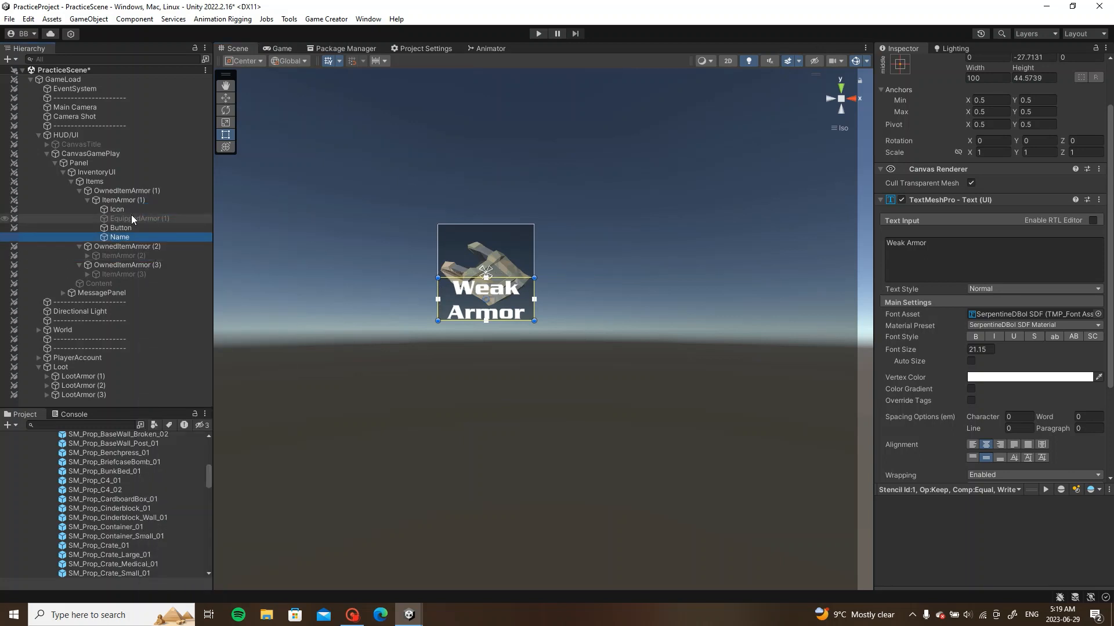
click(138, 200)
key(alt+shift+a)
Step: Activate ItemArmor (2), paste the Name text as its child, and change the text to "Basic Armor"
click(137, 255)
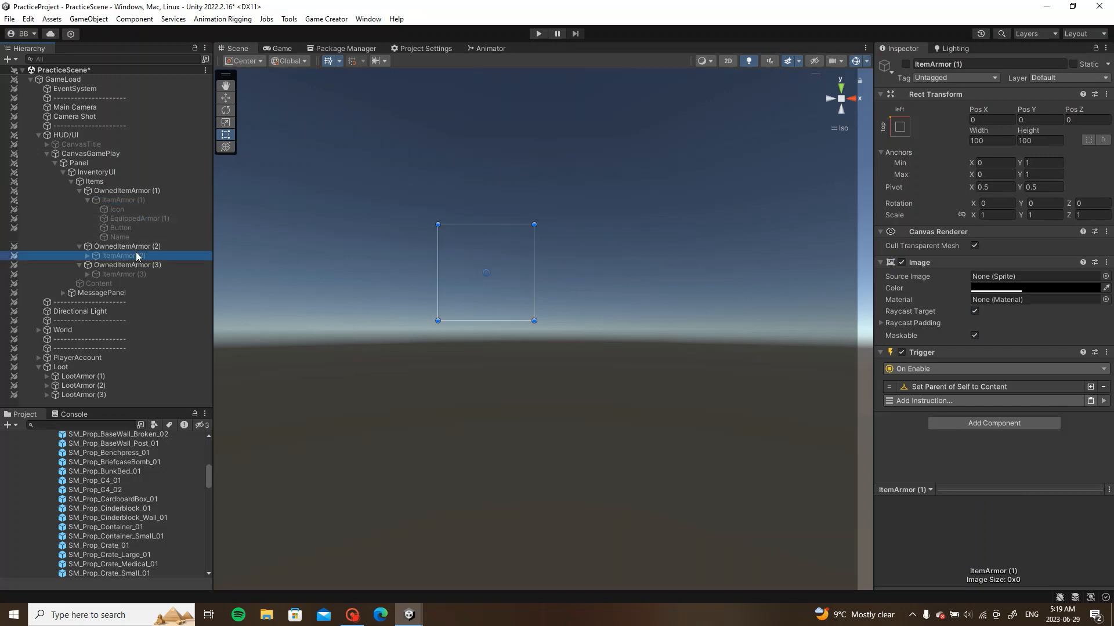
key(alt+shift+a)
right_click(137, 256)
click(177, 242)
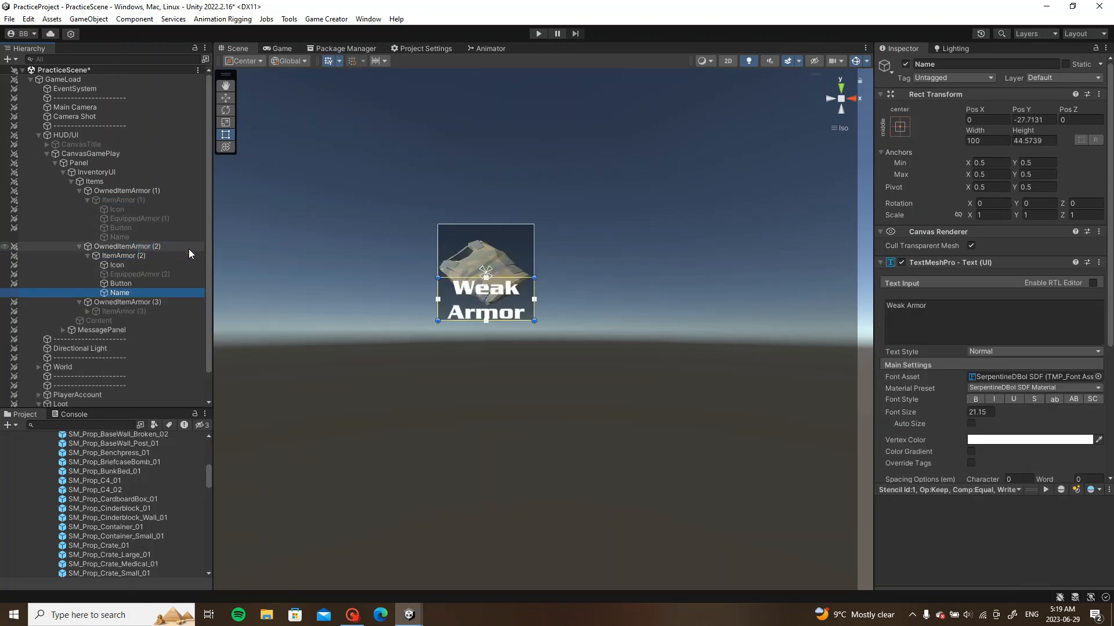
double_click(895, 305)
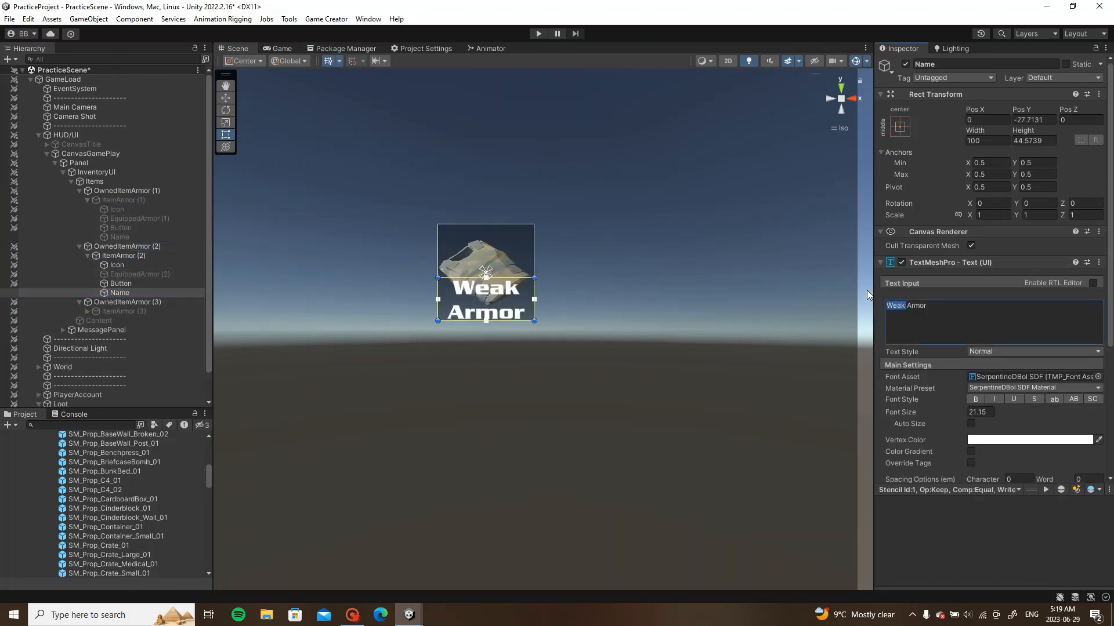
text(Basic)
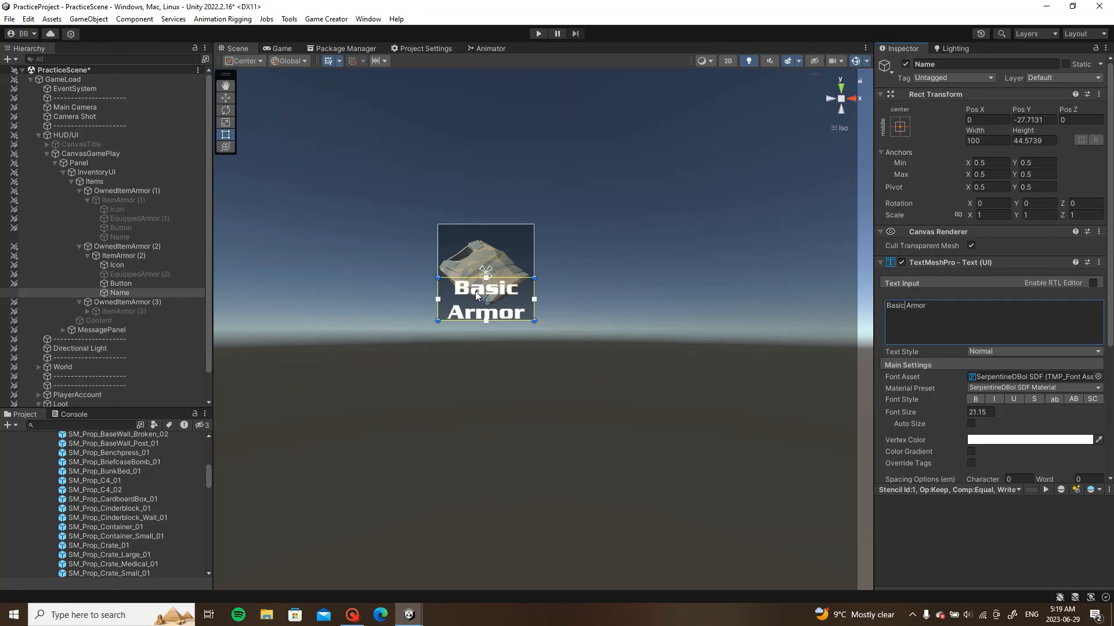
Step: Deactivate ItemArmor (2) and collapse its children in the hierarchy
click(123, 256)
key(alt+shift+a)
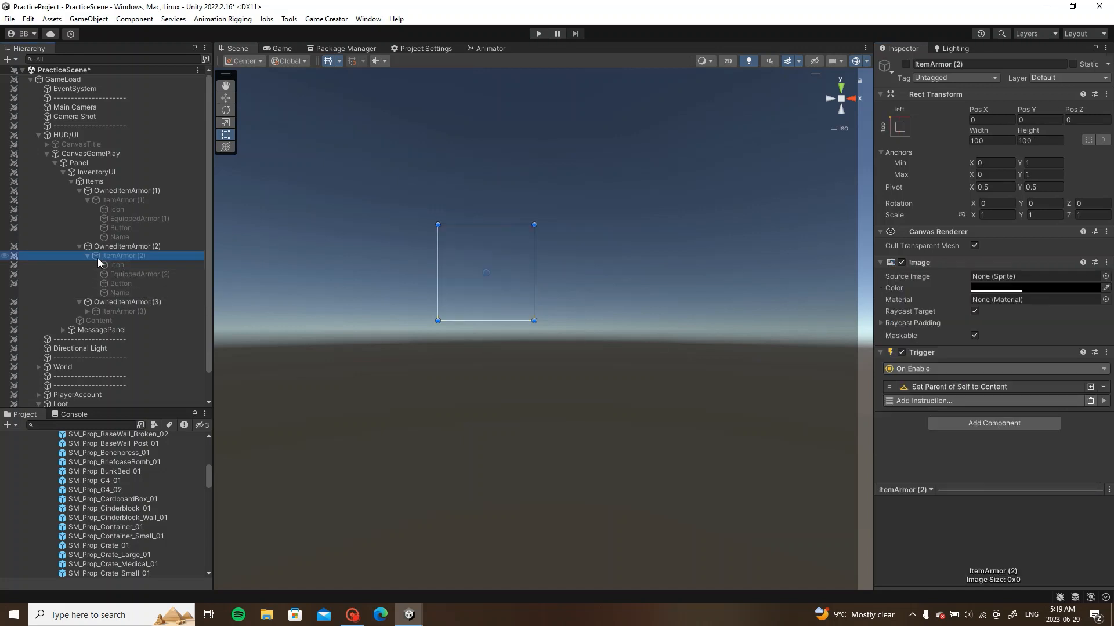
click(87, 255)
Step: Paste the Name text as a child of ItemArmor (3), activate that item, and change the text to "Strong Armor"
right_click(109, 275)
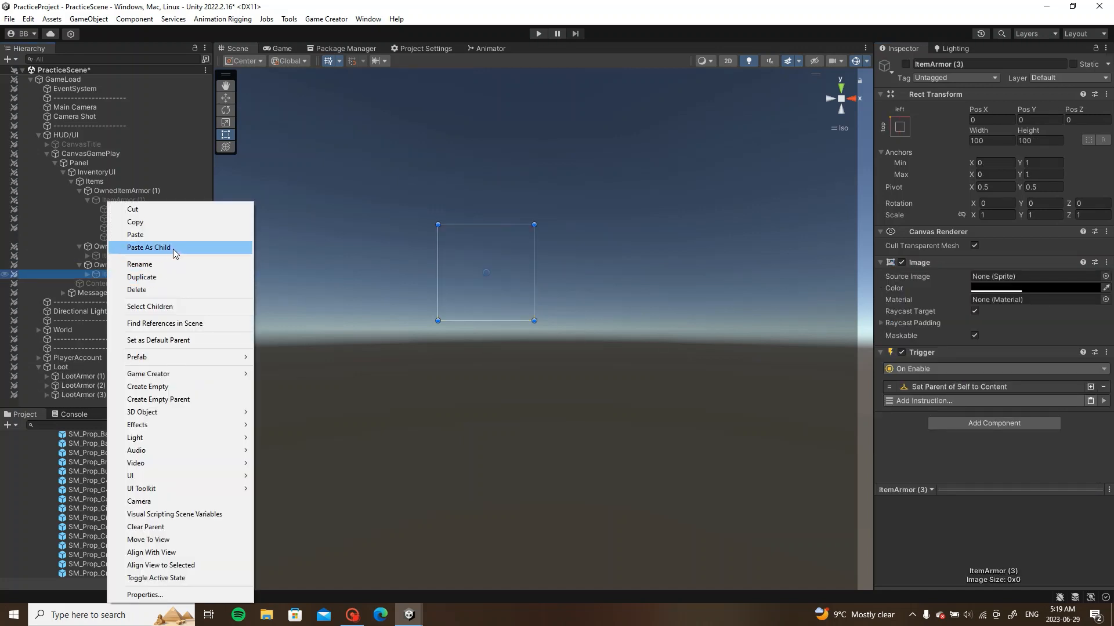
click(173, 249)
click(135, 274)
click(131, 307)
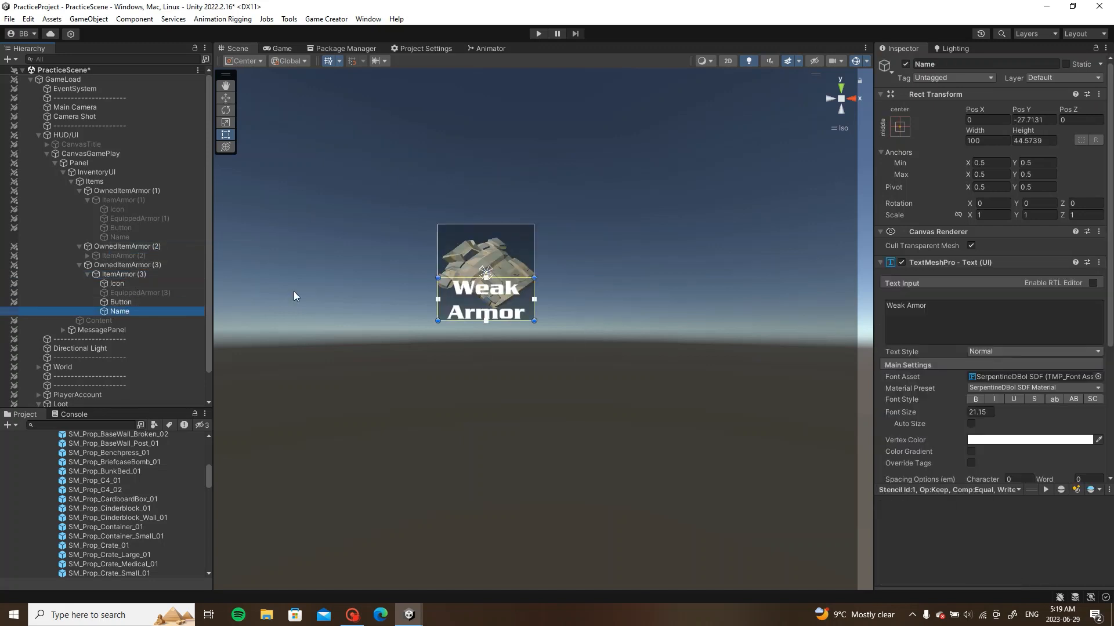
double_click(904, 306)
text(Str)
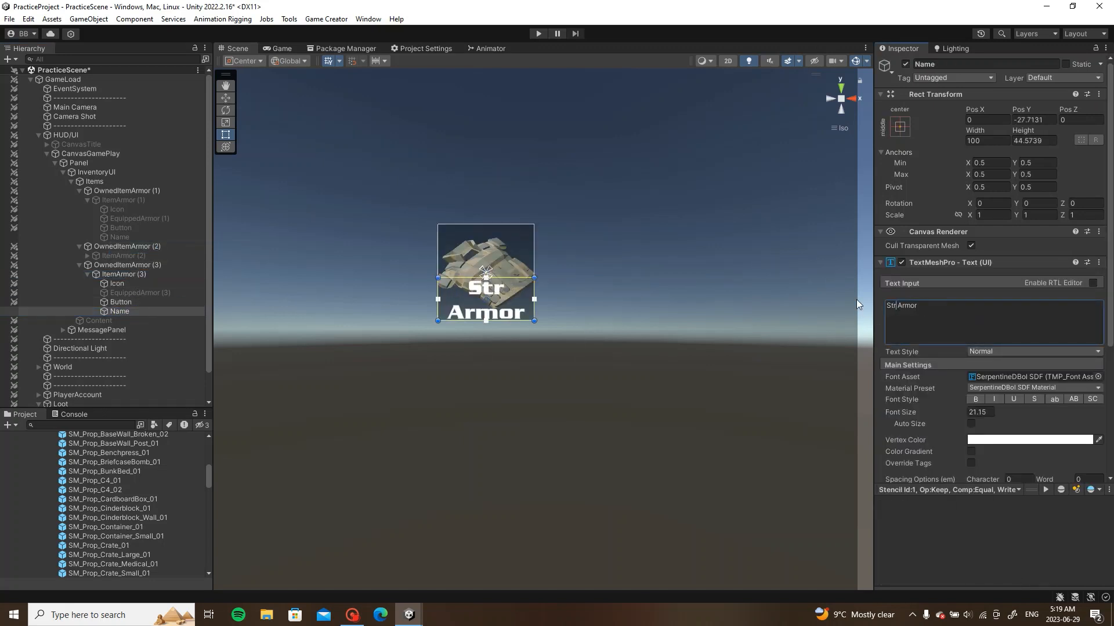
text(ong)
click(607, 322)
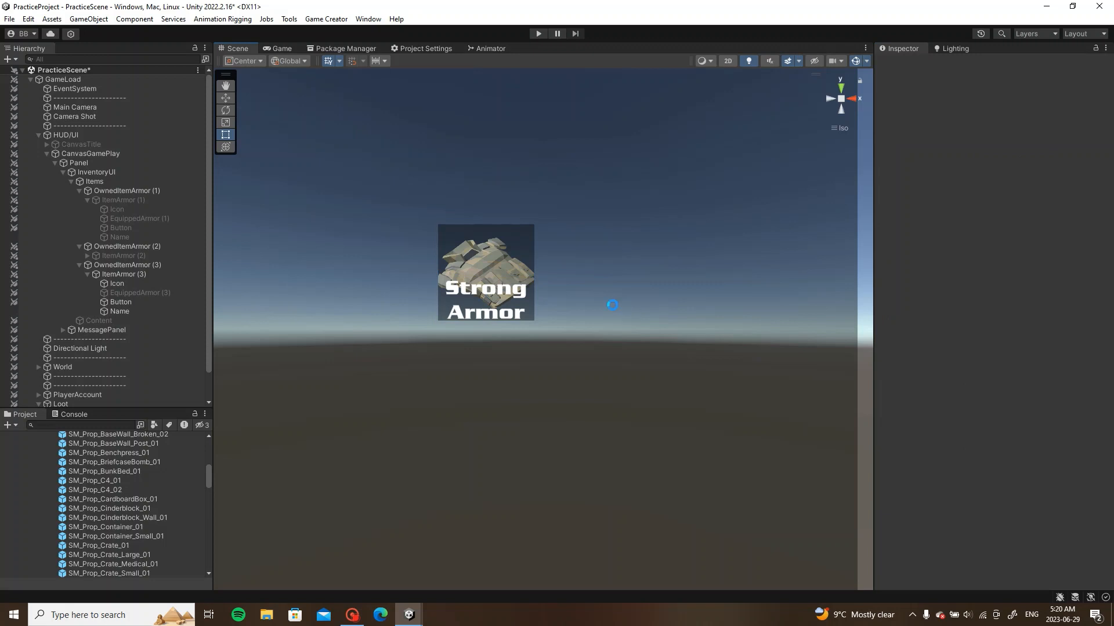
Step: Deactivate ItemArmor (3), collapse the InventoryUI hierarchy, and save the scene
click(88, 274)
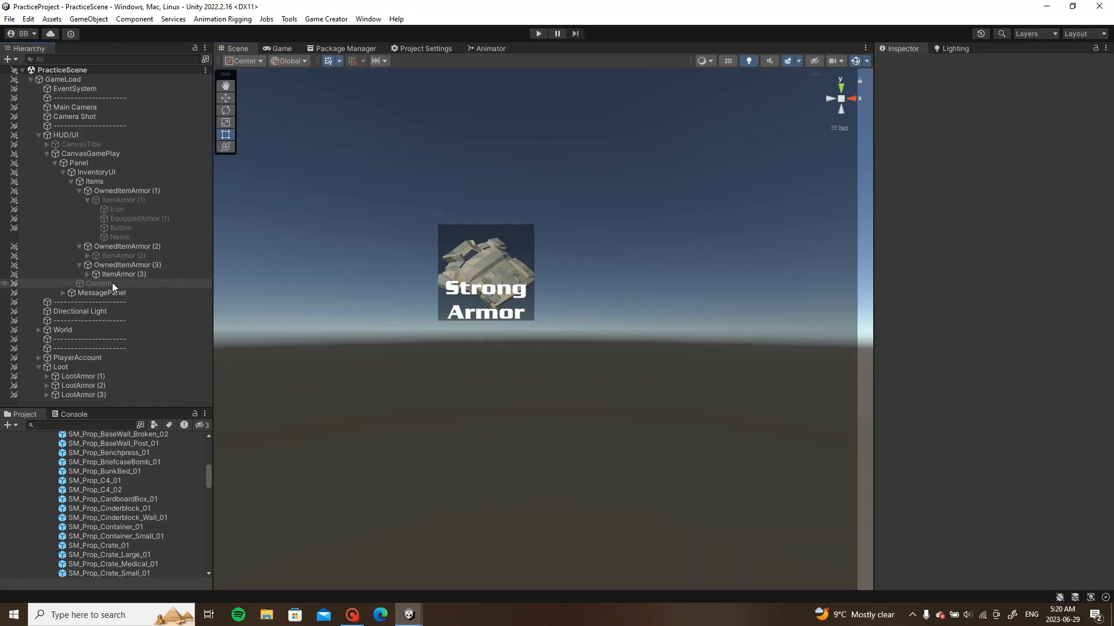
click(123, 274)
key(alt+shift+a)
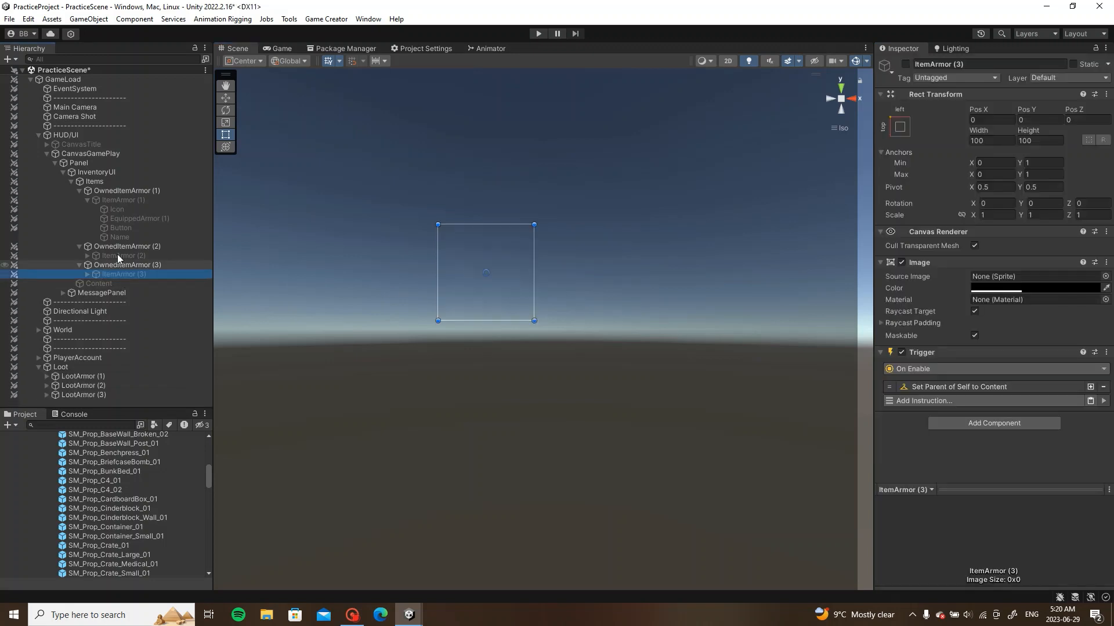
click(86, 200)
click(71, 182)
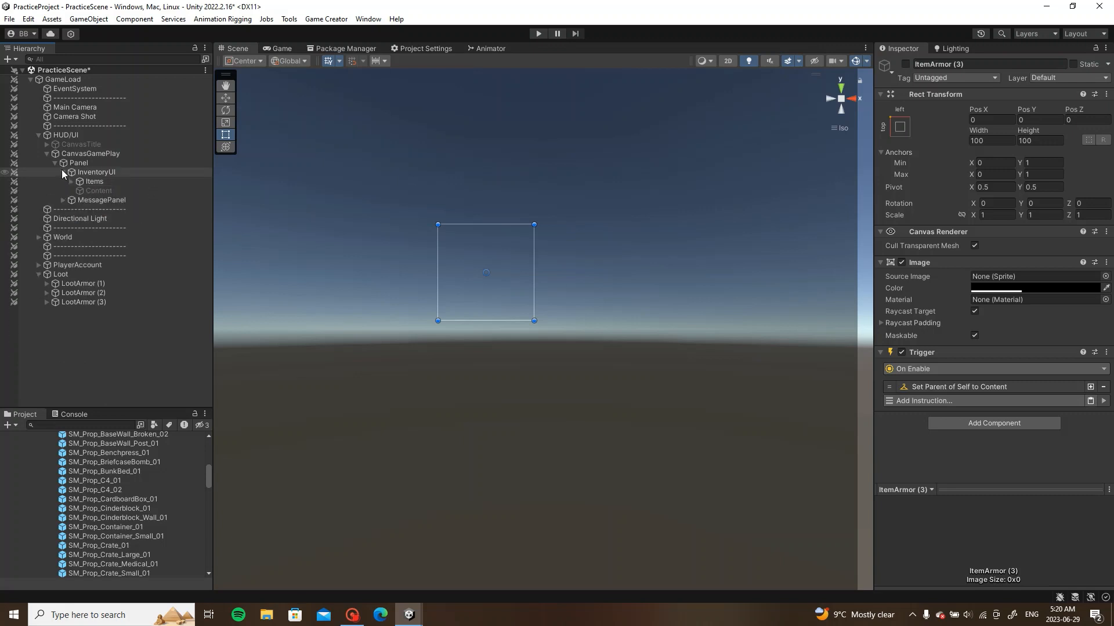
click(107, 363)
key(ctrl+s)
click(20, 70)
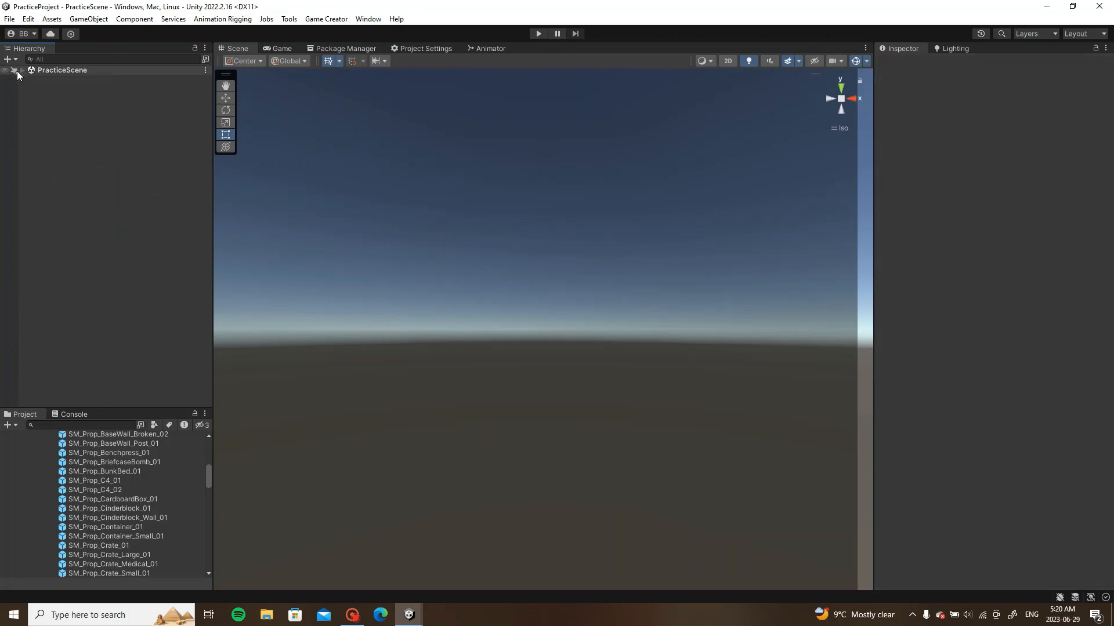
click(21, 70)
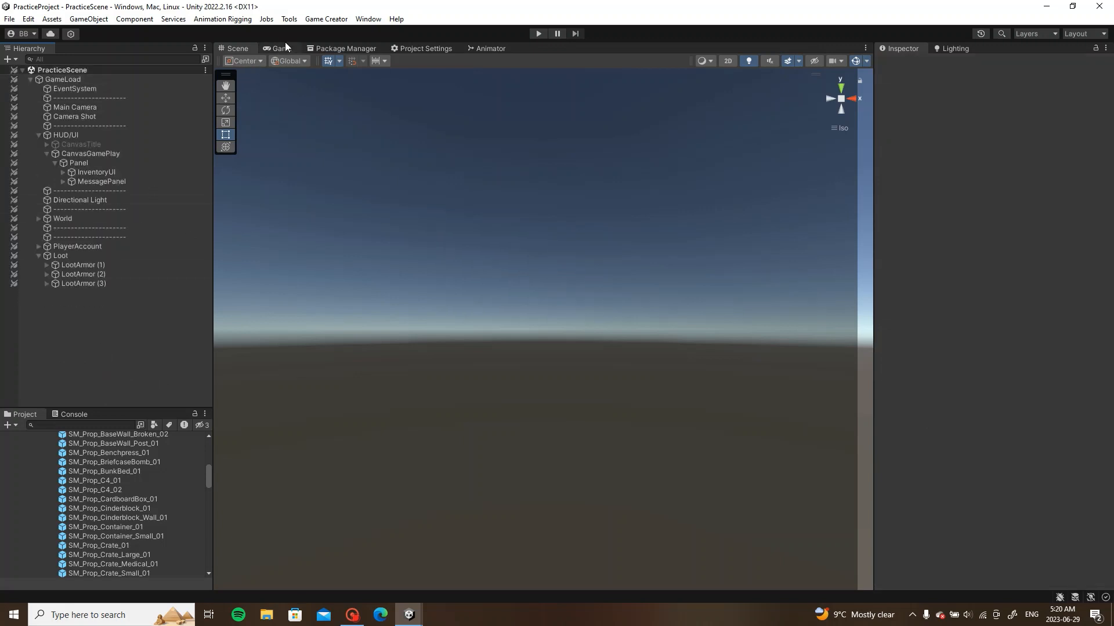
Step: Deactivate InventoryUI and save the scene with the Game view showing
click(122, 171)
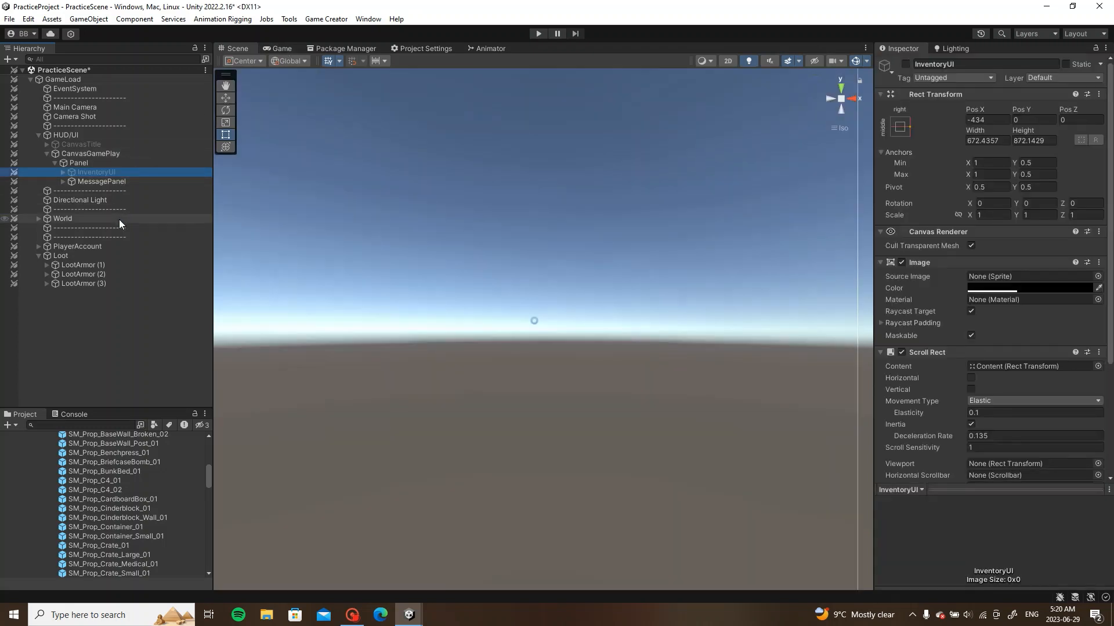
click(280, 49)
key(ctrl+s)
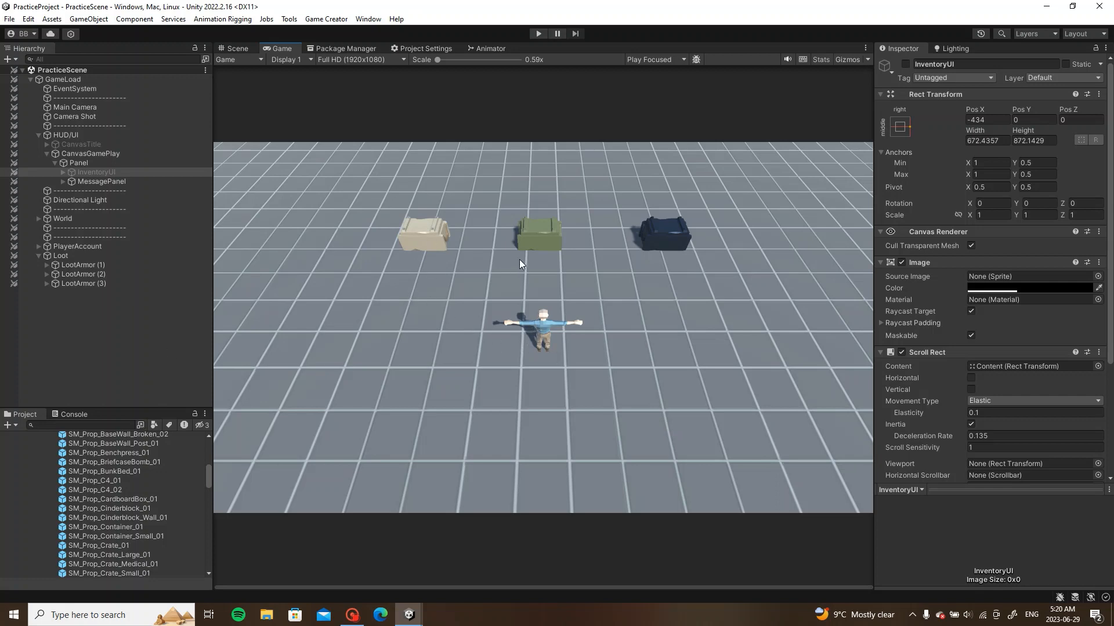
Step: Play-test looting the green chest, inspect Content under InventoryUI in the hierarchy, and stop the game
click(539, 34)
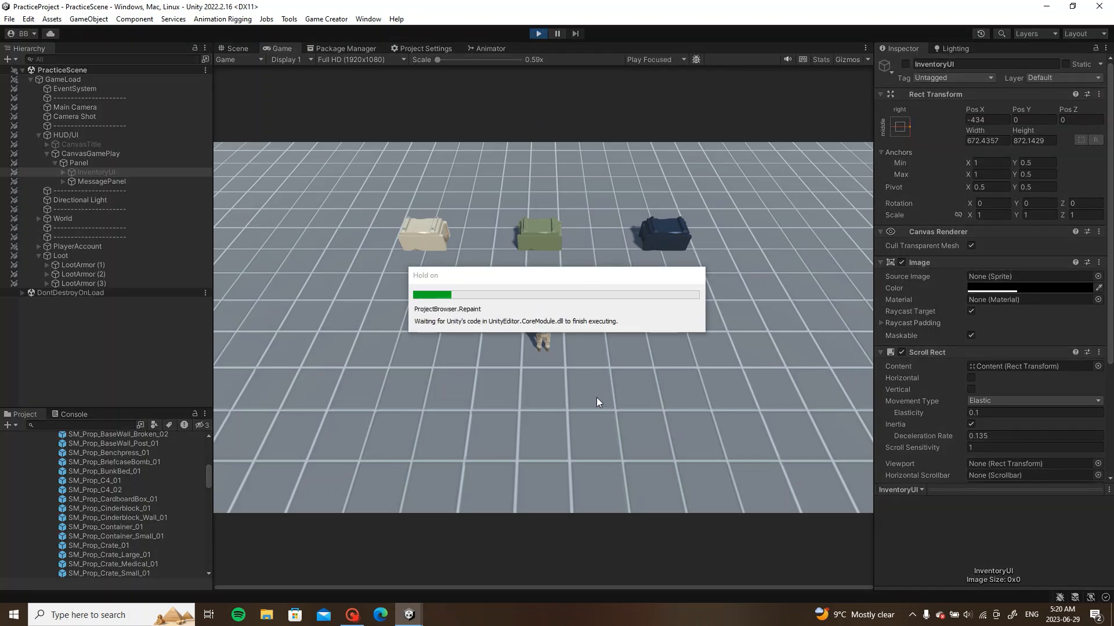
key(a)
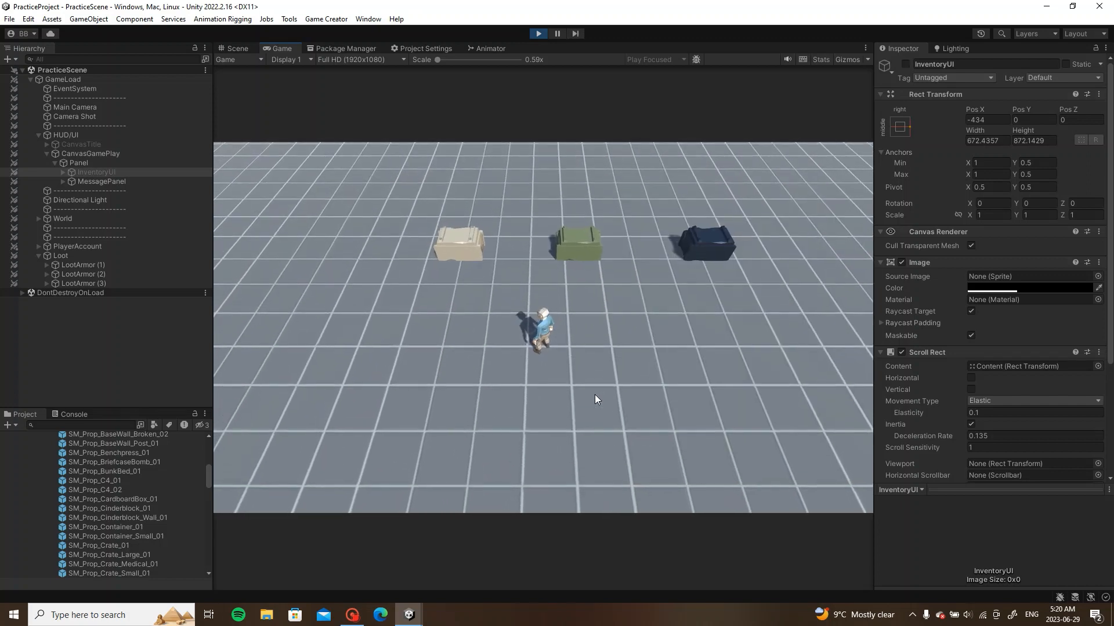
key(w)
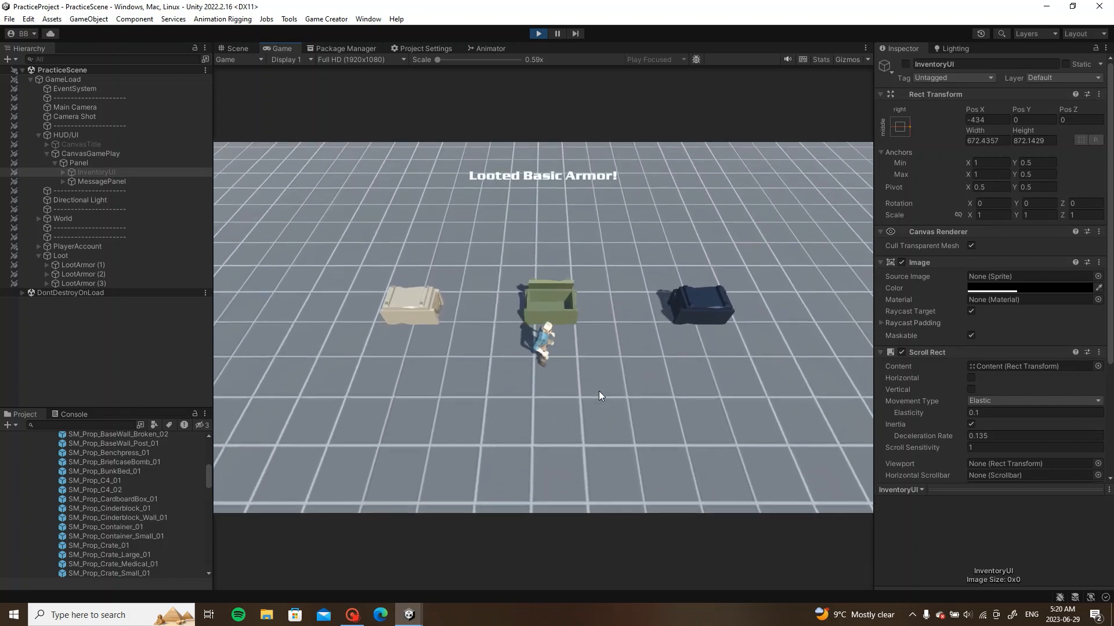
key(s)
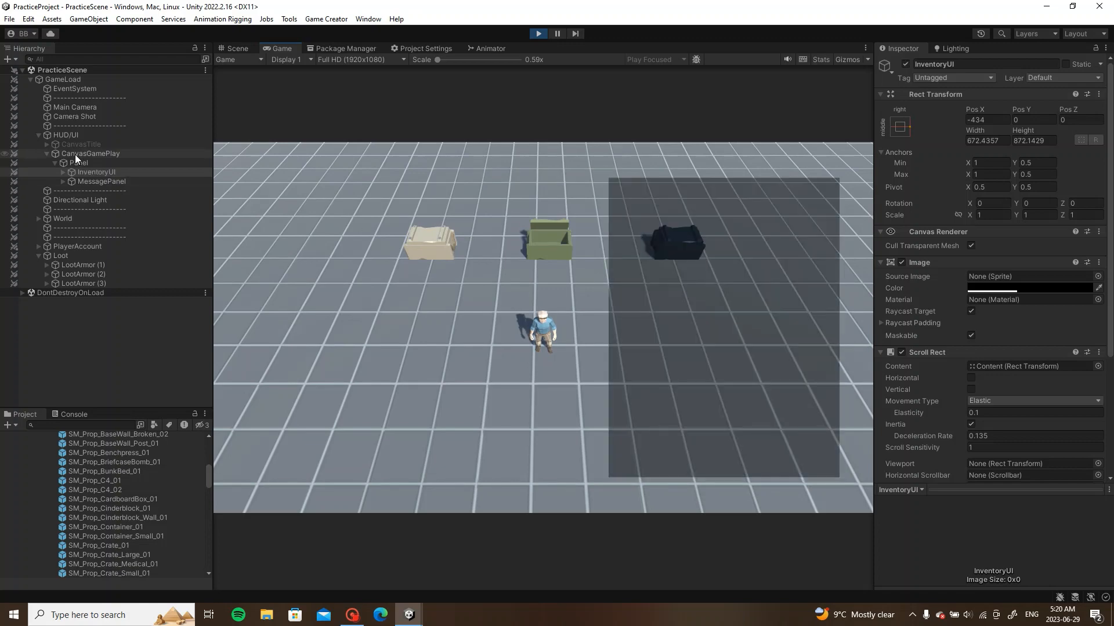
click(63, 172)
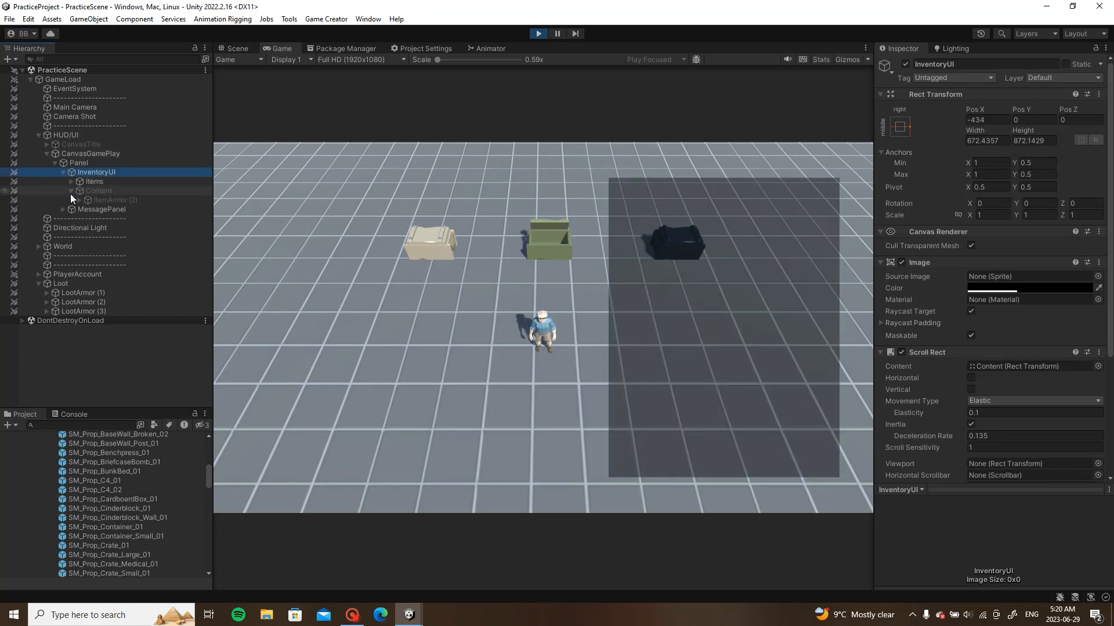
click(543, 34)
Step: Activate InventoryUI and its Content object, collapse the Panel hierarchy, and save the scene
click(131, 175)
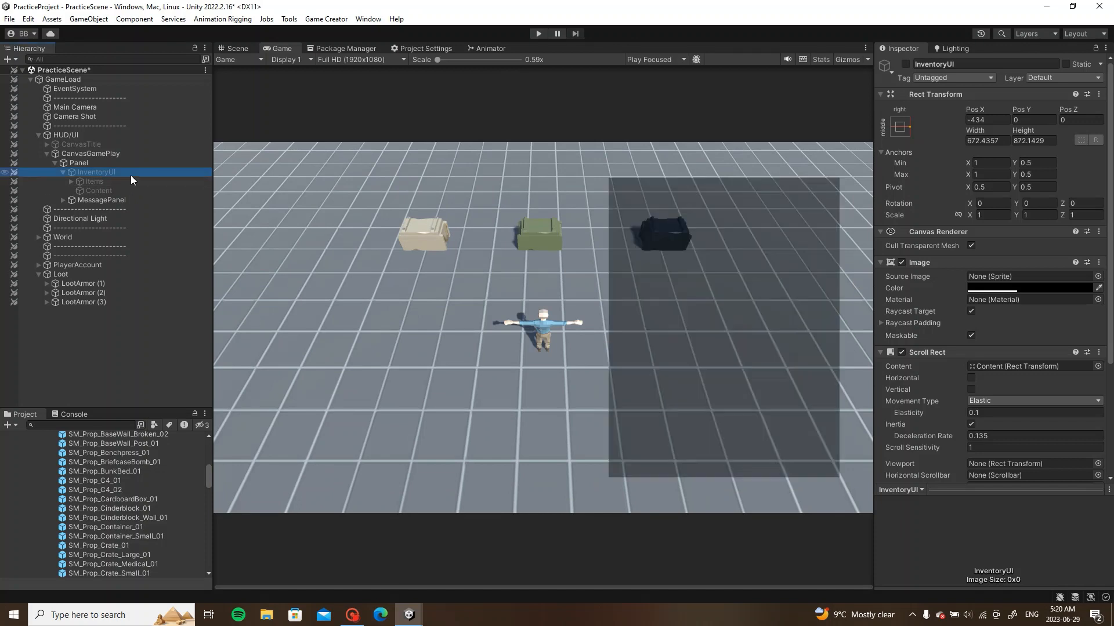
click(123, 189)
click(70, 180)
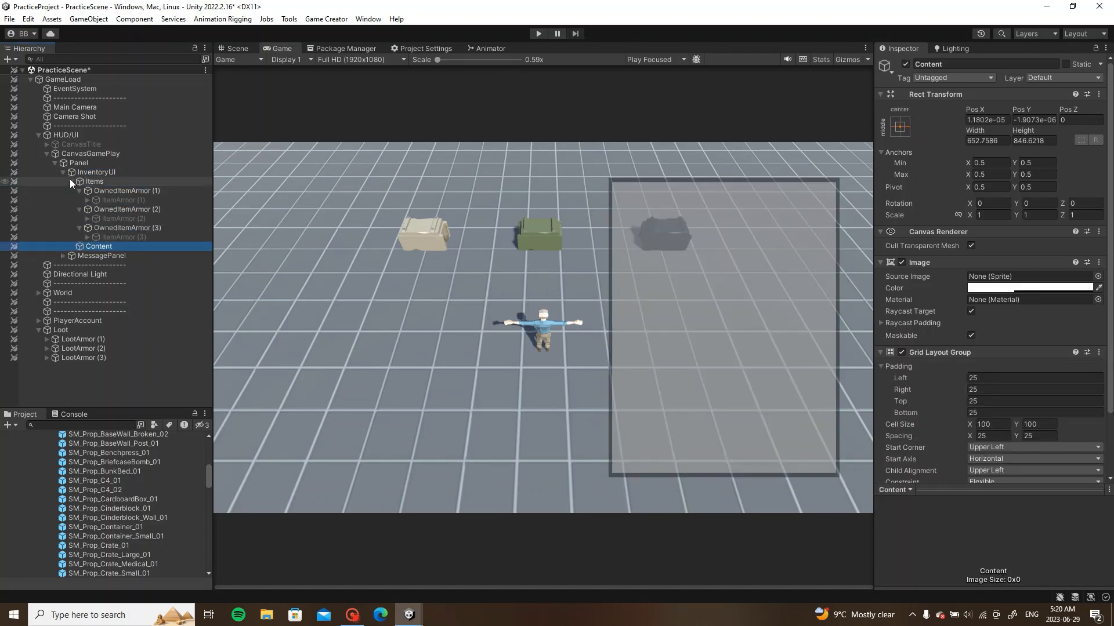
click(70, 181)
click(62, 173)
click(57, 163)
click(101, 318)
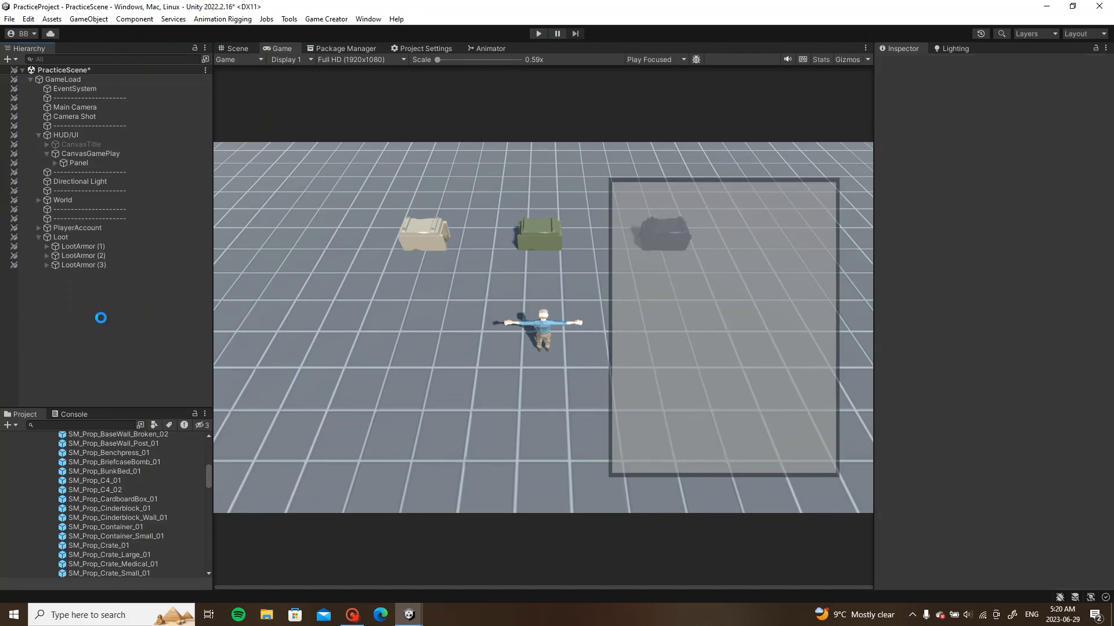
Step: Deactivate InventoryUI again, collapse CanvasGamePlay, and save the scene
click(56, 163)
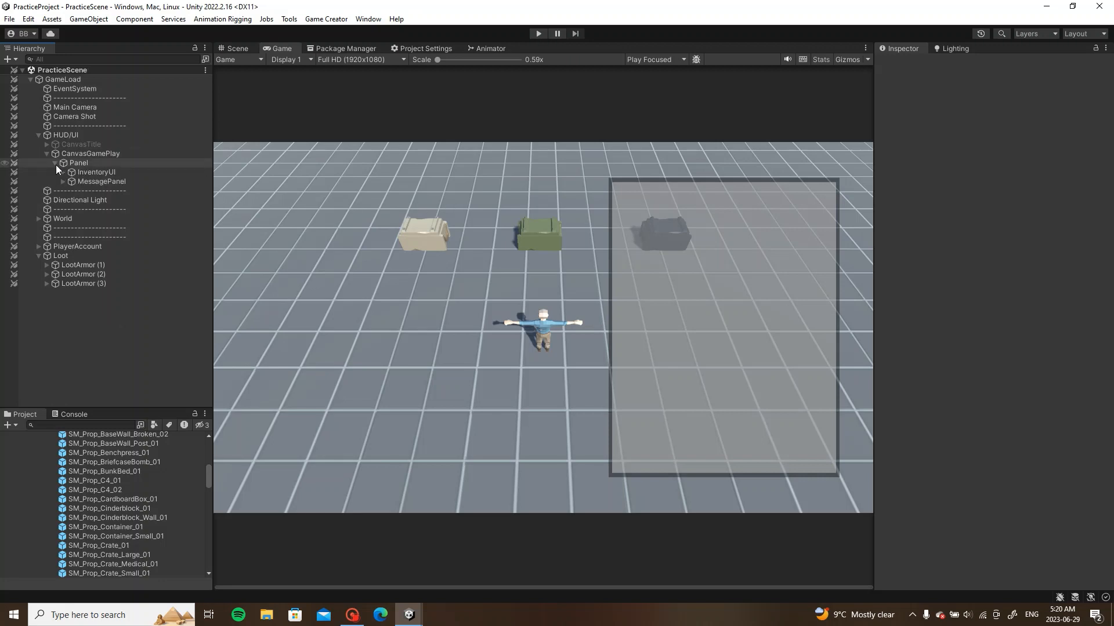
click(80, 172)
key(alt+shift+a)
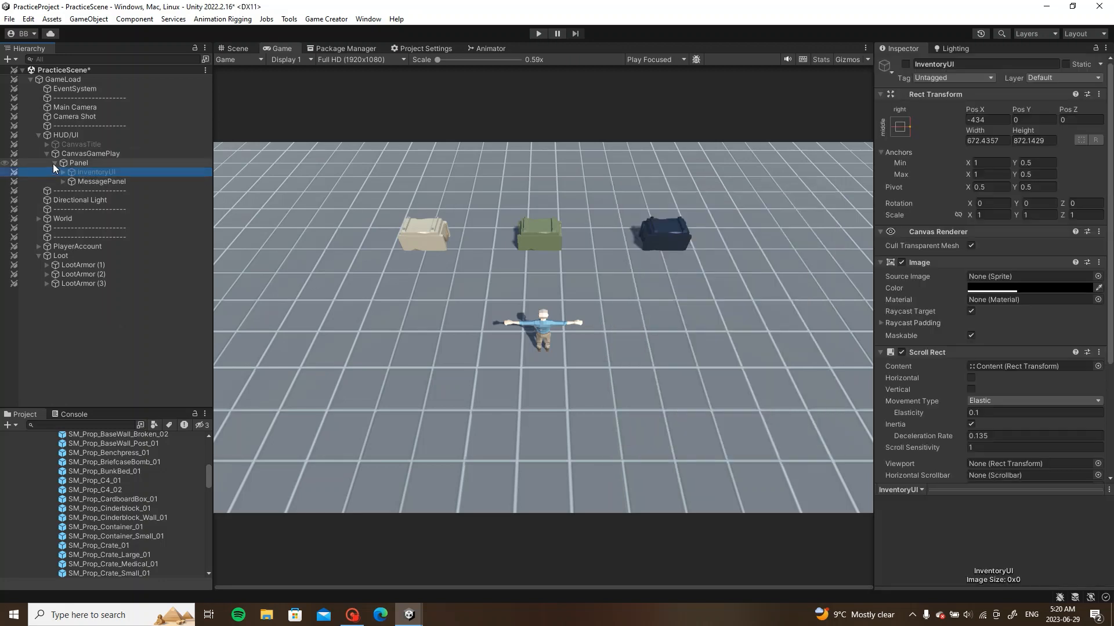
click(55, 163)
click(47, 153)
click(128, 372)
key(ctrl+s)
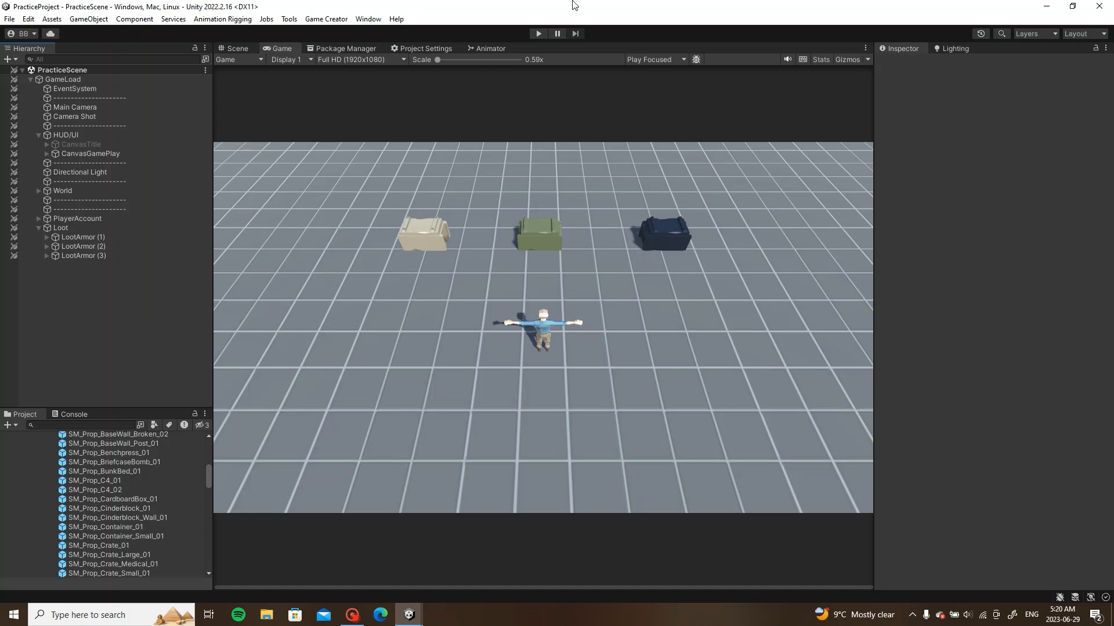
Step: Run the game, loot the green chest, and check the Basic Armor item in the inventory
click(538, 32)
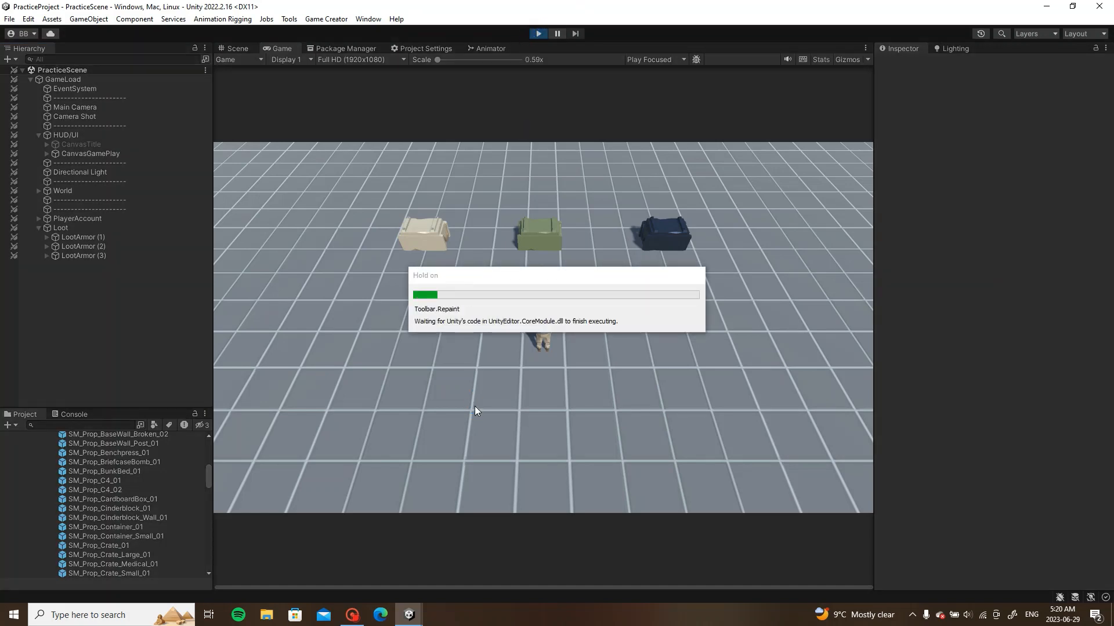
key(w)
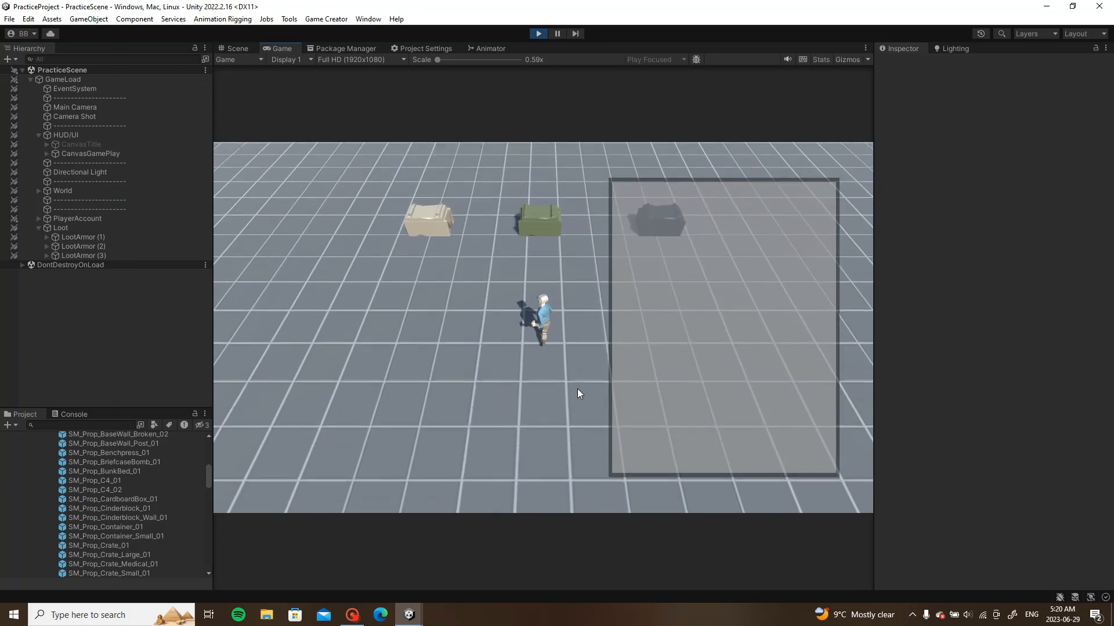
key(s)
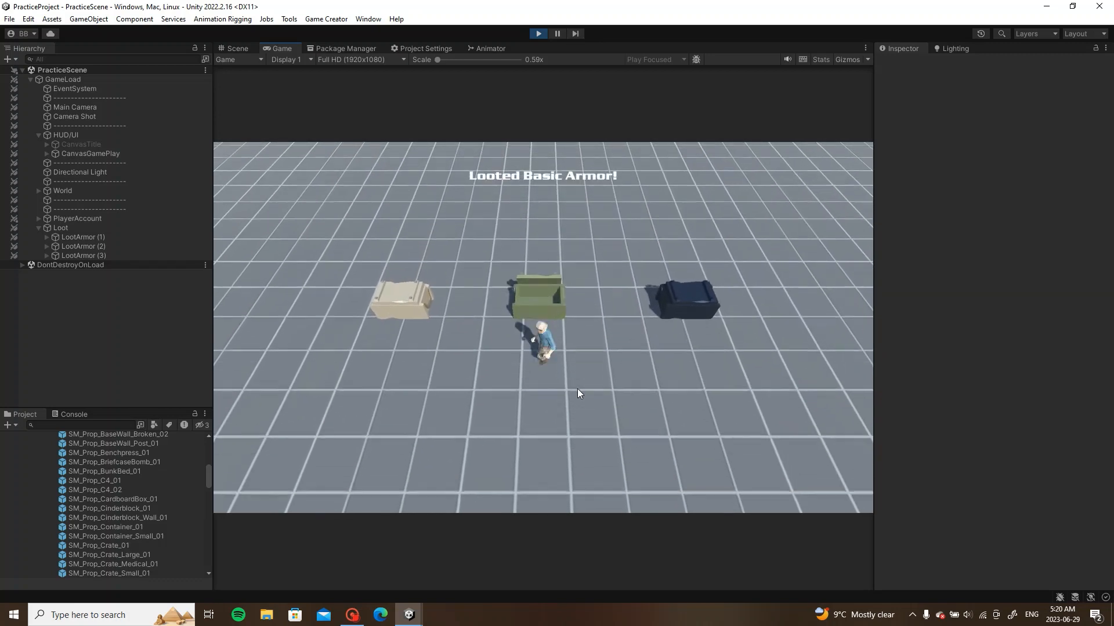
key(i)
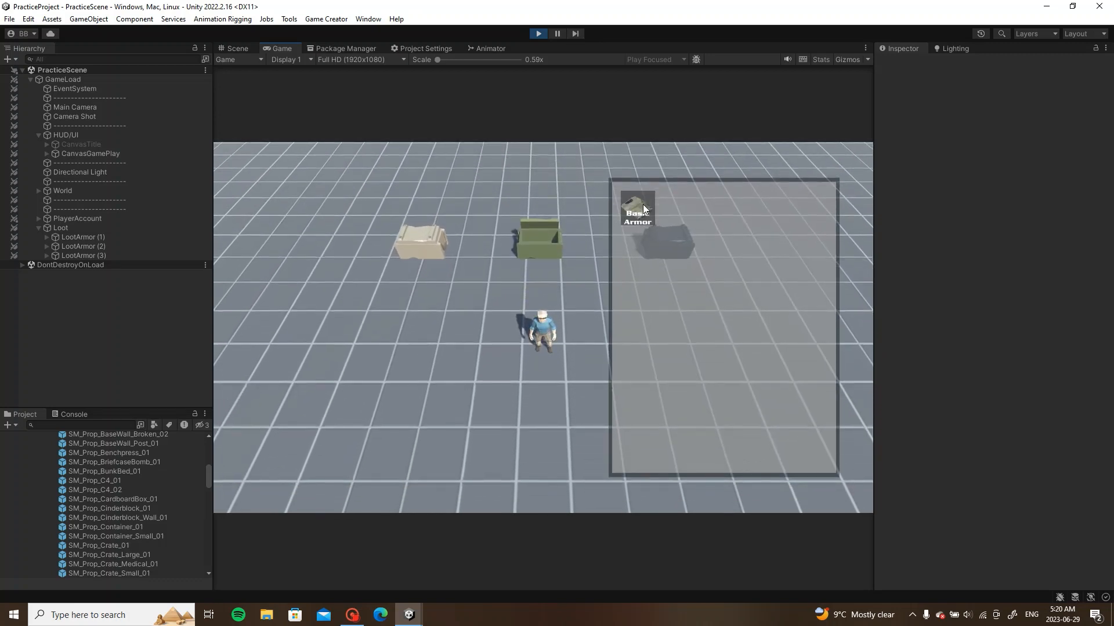
click(645, 208)
click(644, 209)
click(641, 220)
key(Tab)
Step: Loot the dark blue chest and the tan chest, checking the order of the armor items in the inventory
key(w)
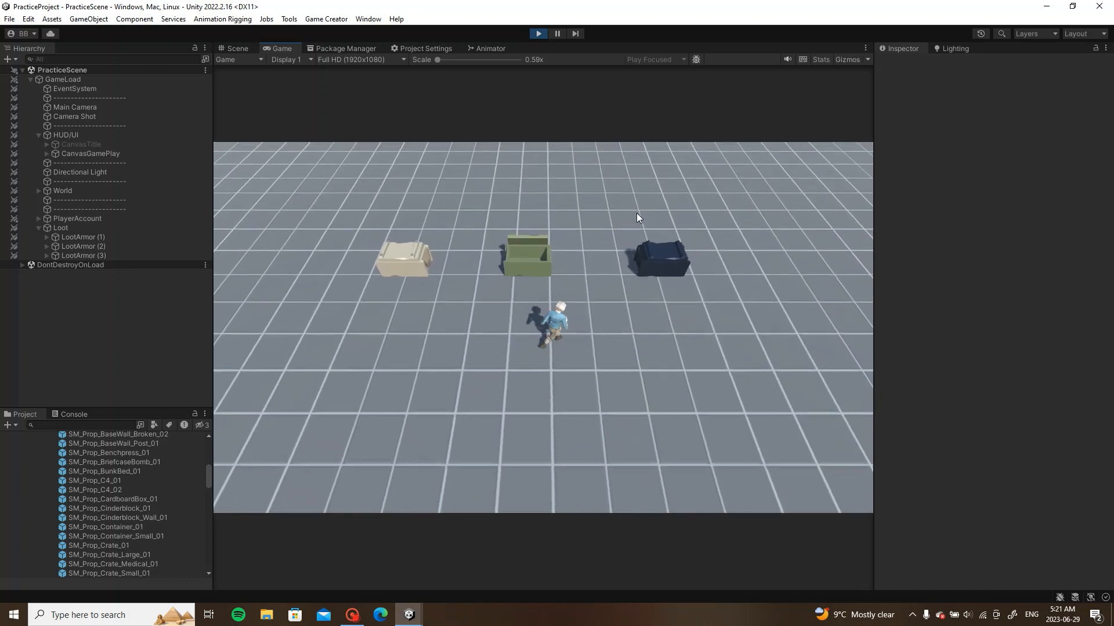
key(Tab)
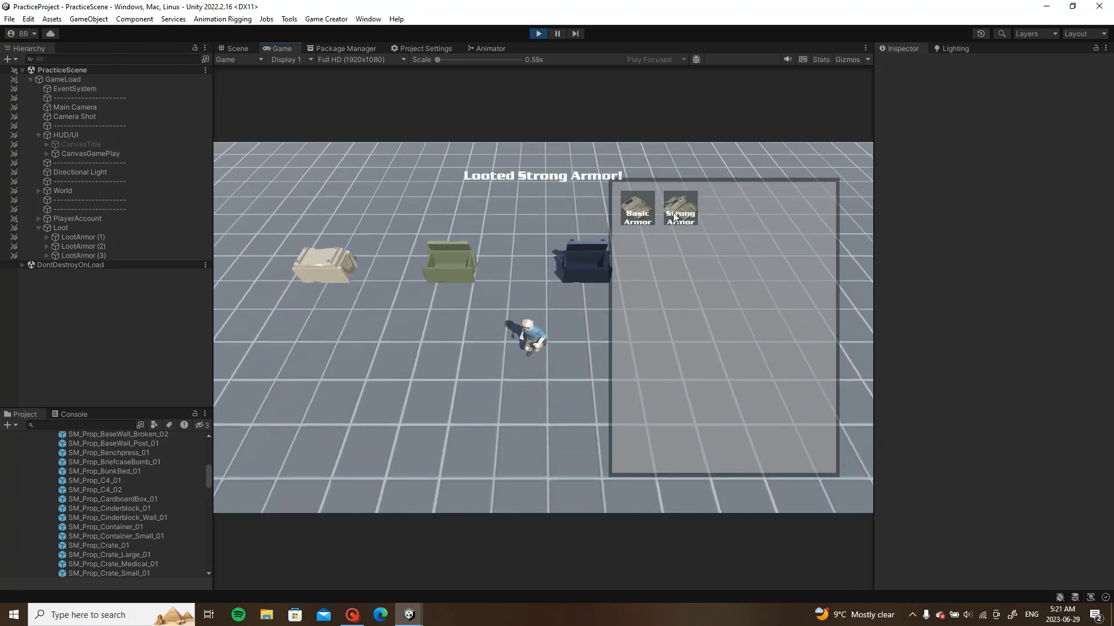
key(a)
key(Tab)
key(w)
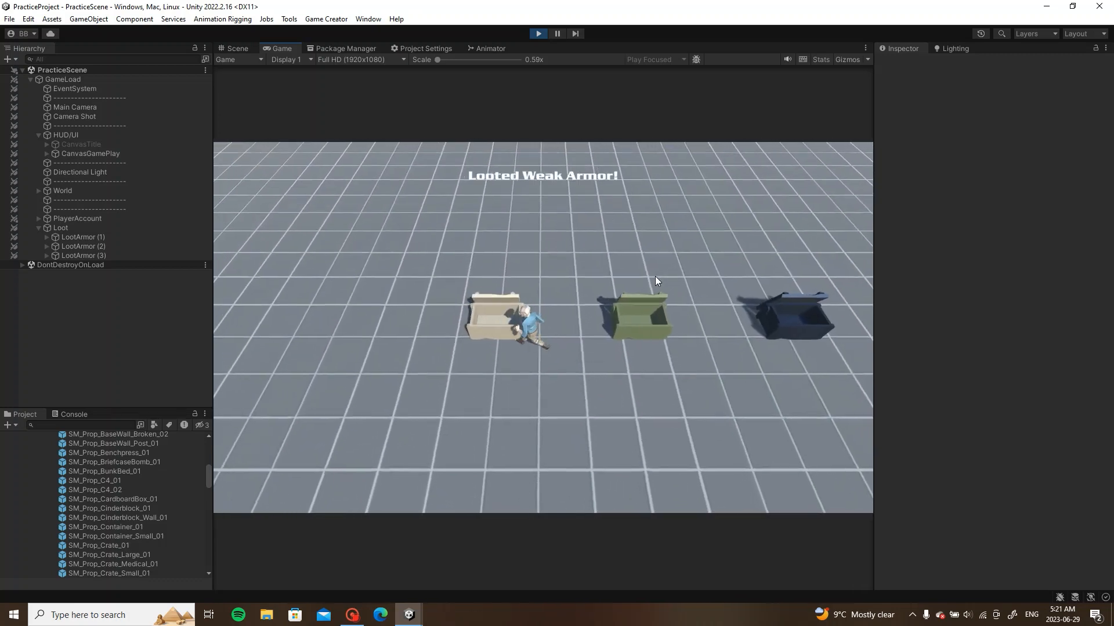
key(Tab)
key(s)
key(d)
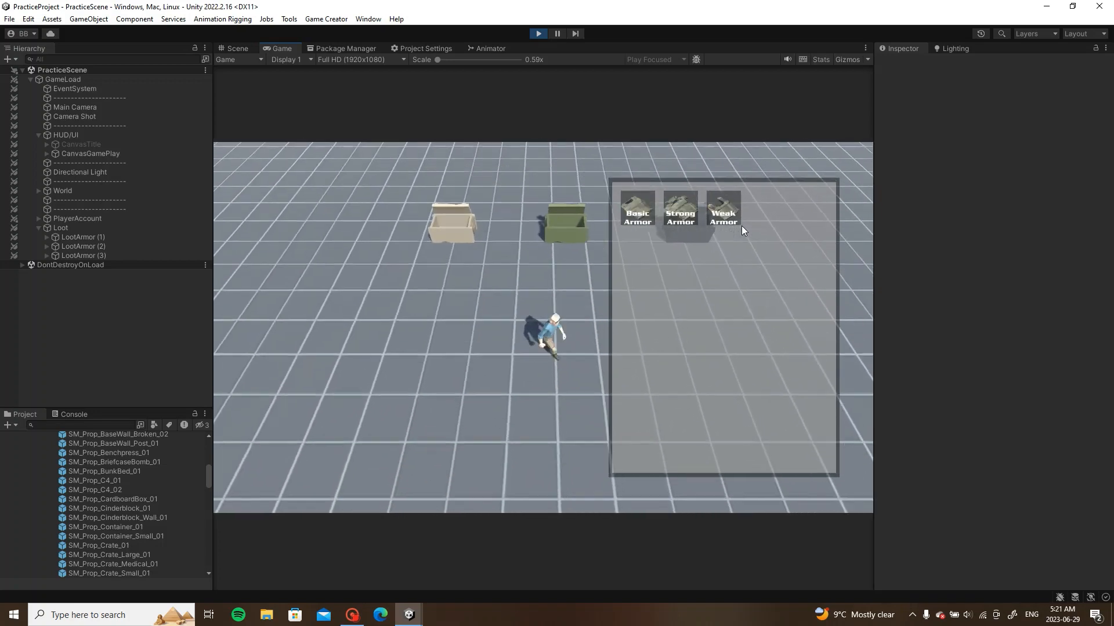
key(Tab)
key(Tab)
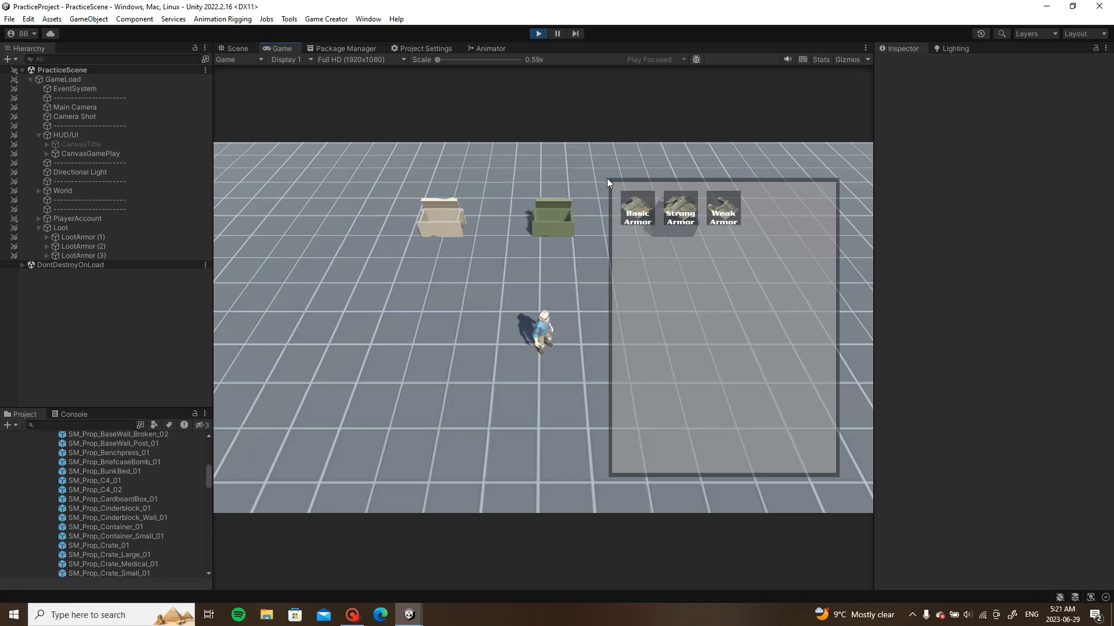
Step: Move the character around the opened chests while toggling the inventory to check the labeled items, and stop the game
key(s)
key(w)
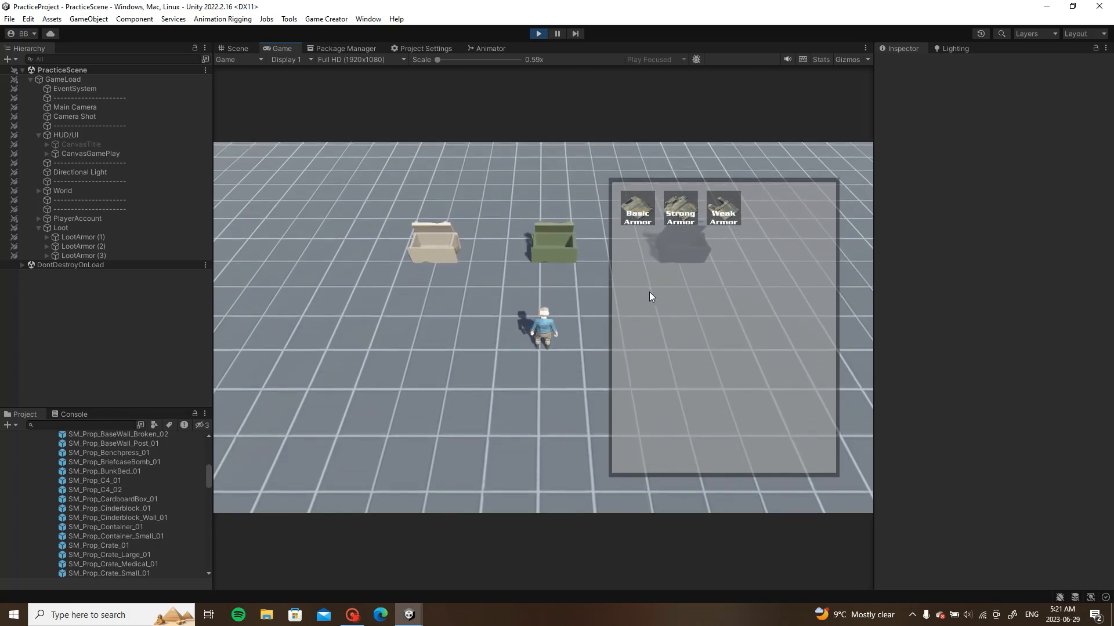
key(d)
key(Tab)
key(w)
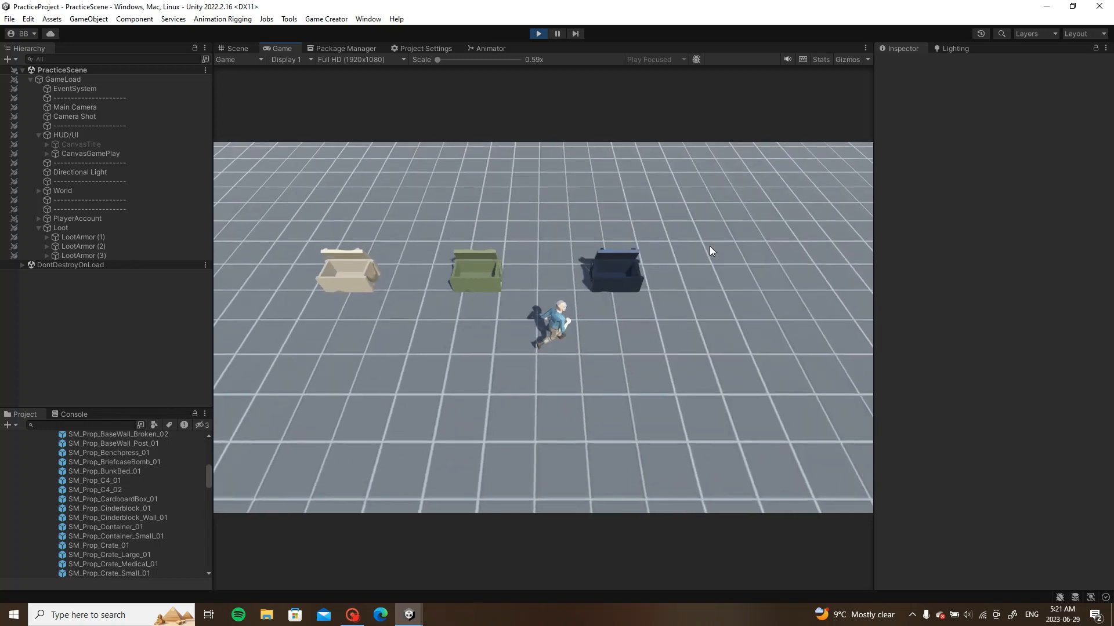
key(Tab)
key(a)
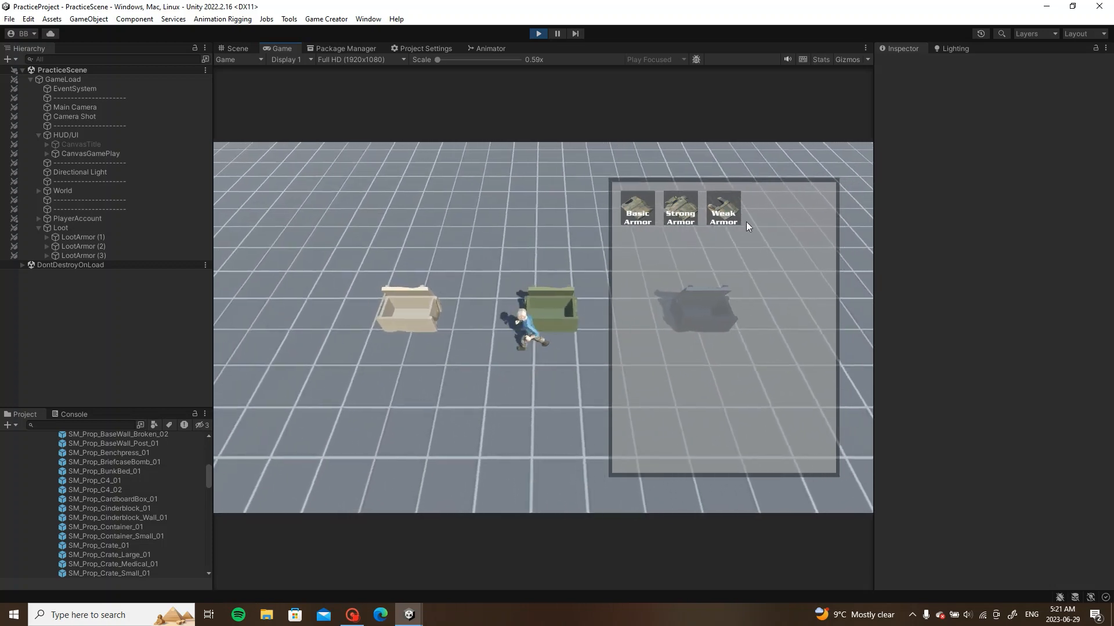
key(s)
key(d)
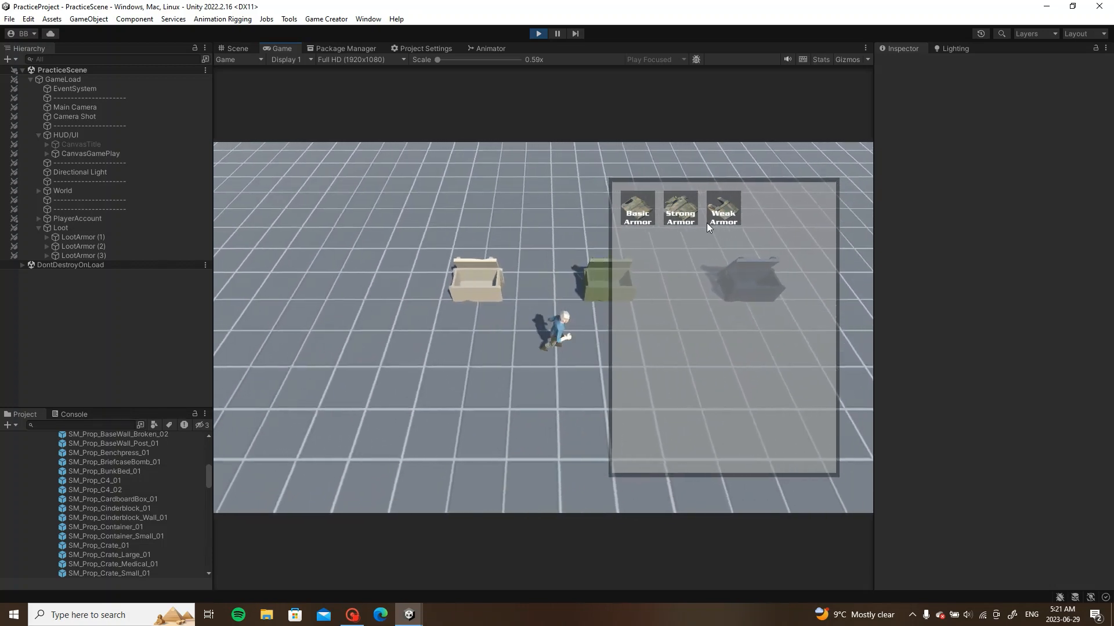
key(s)
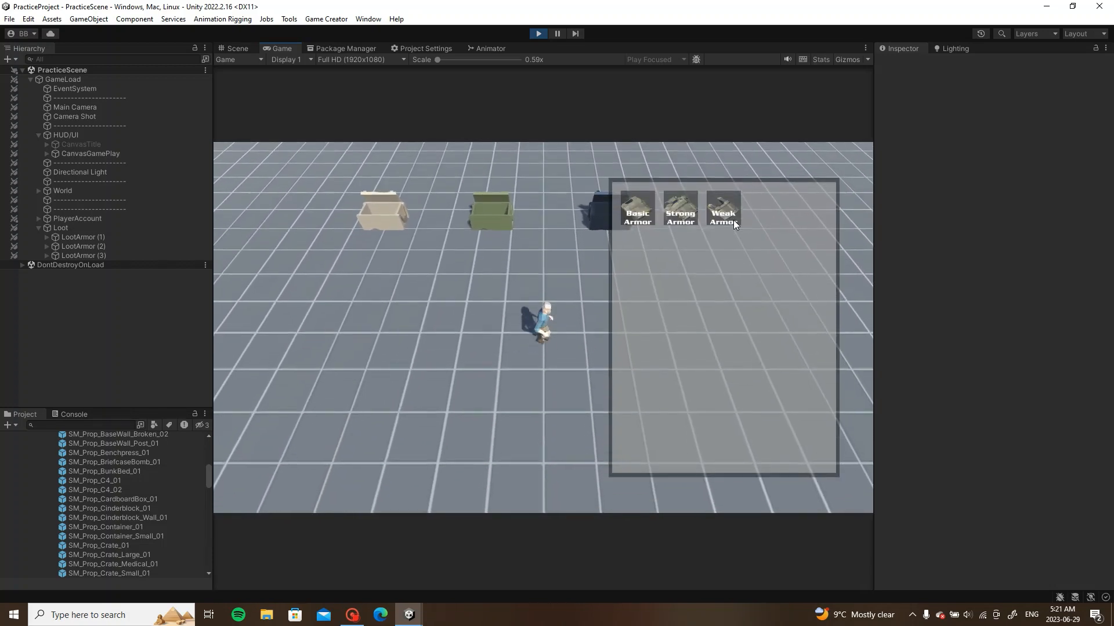
key(Tab)
click(536, 34)
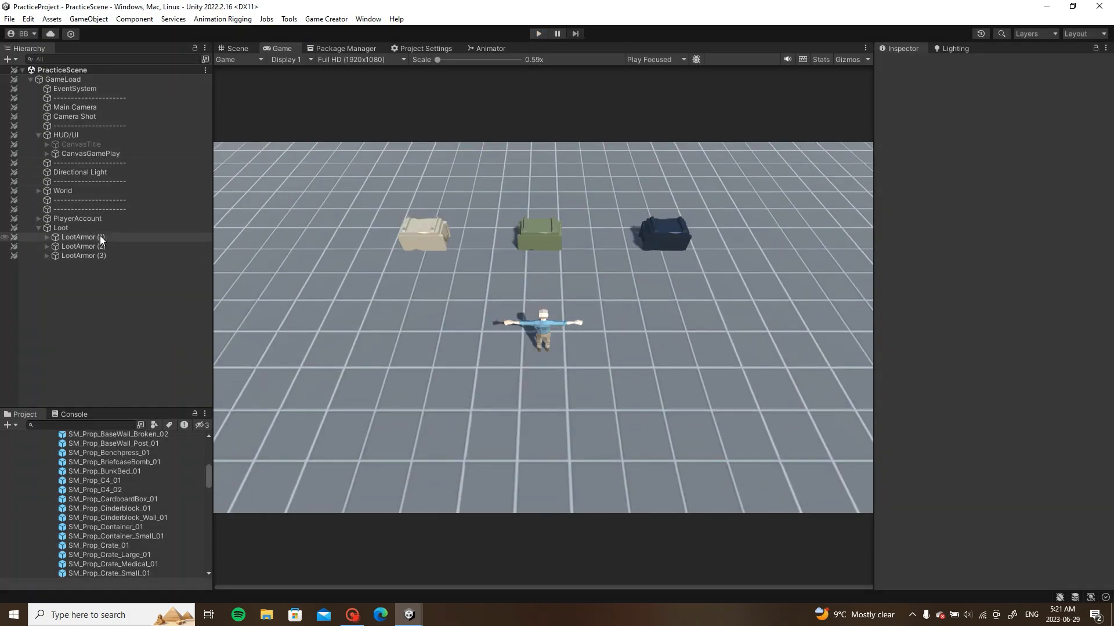
Step: Expand CanvasGamePlay down to the InventoryUI children and activate InventoryUI
click(47, 154)
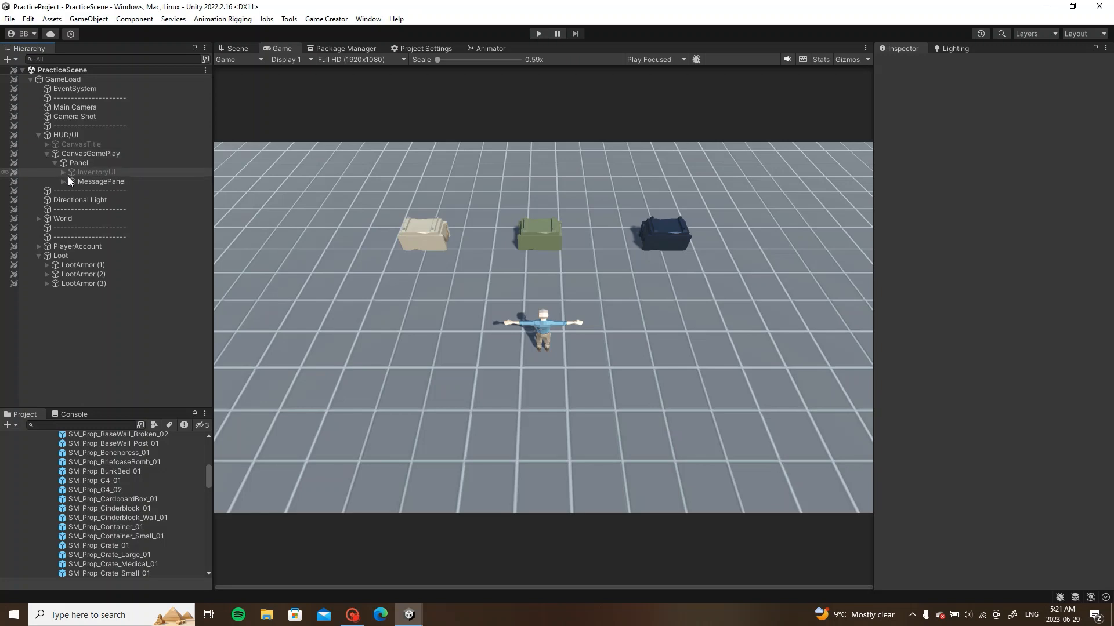
click(62, 172)
click(95, 172)
key(alt+shift+a)
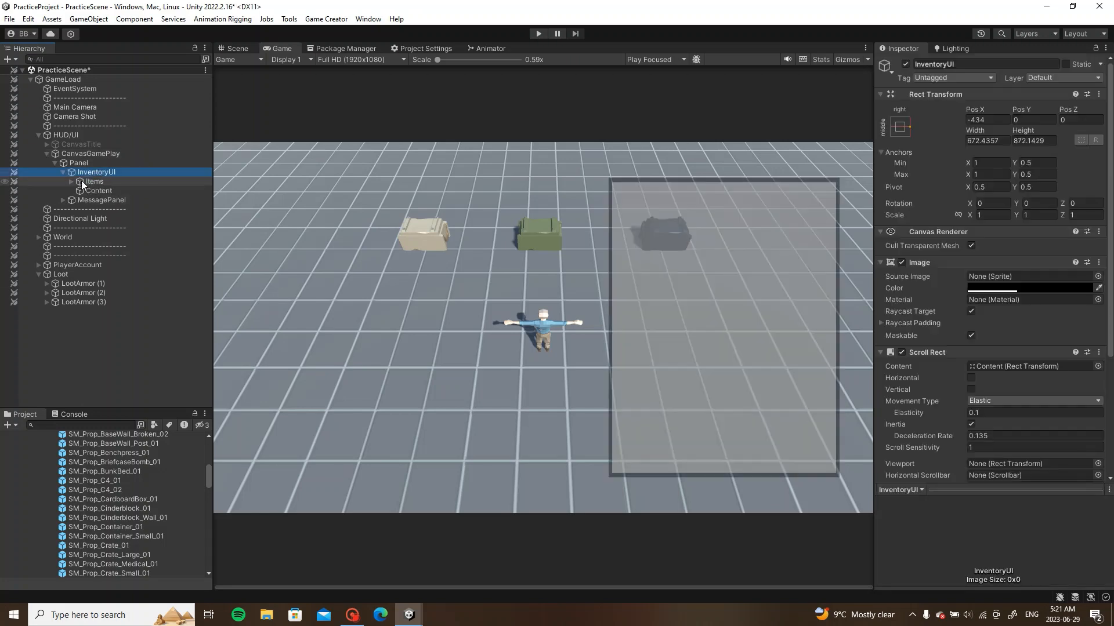
Step: Move the Name object above Button inside ItemArmor (1), ItemArmor (2) and ItemArmor (3), and collapse the InventoryUI hierarchy
click(71, 182)
click(88, 200)
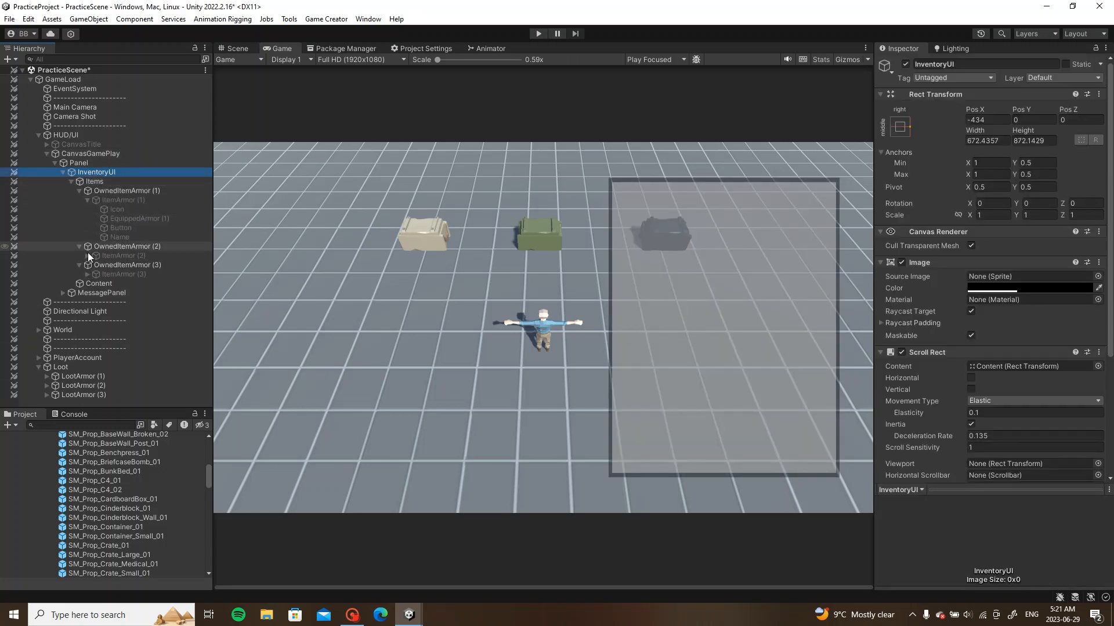
click(88, 256)
click(87, 311)
drag(121, 236, 123, 224)
drag(132, 292, 130, 279)
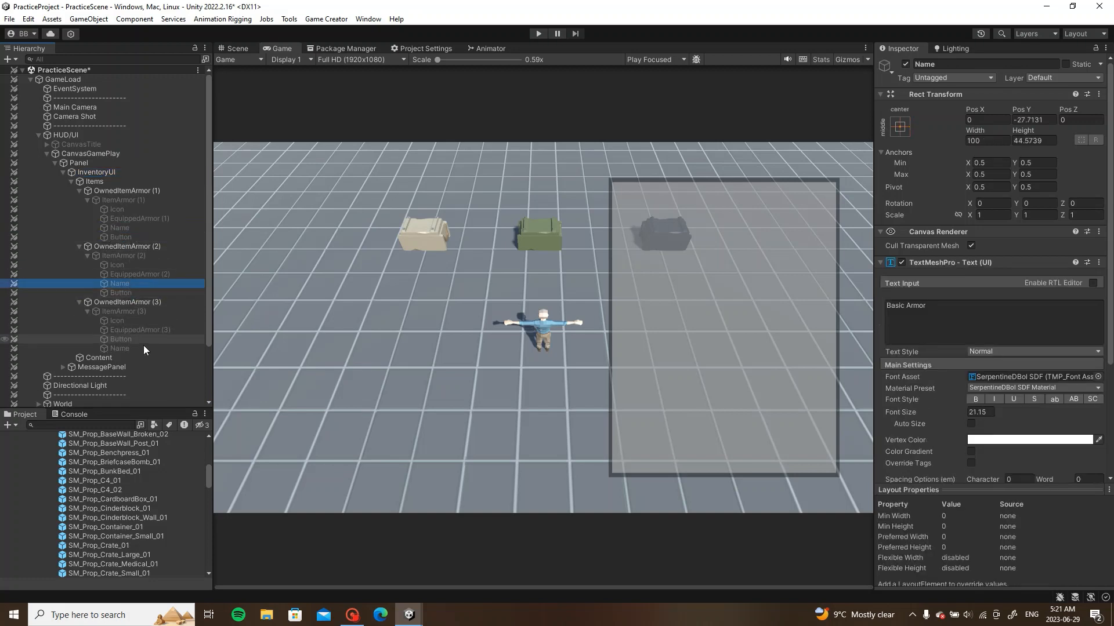
drag(143, 348, 134, 330)
click(69, 182)
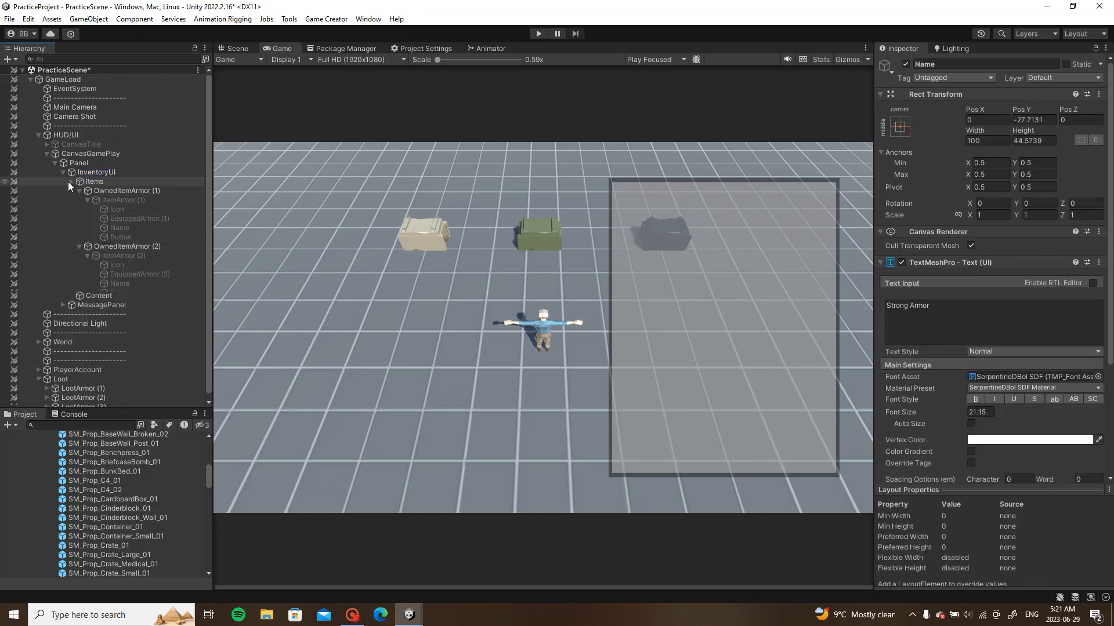
click(62, 172)
Step: Add a Trigger component to InventoryUI and set its event to On Enable
click(87, 172)
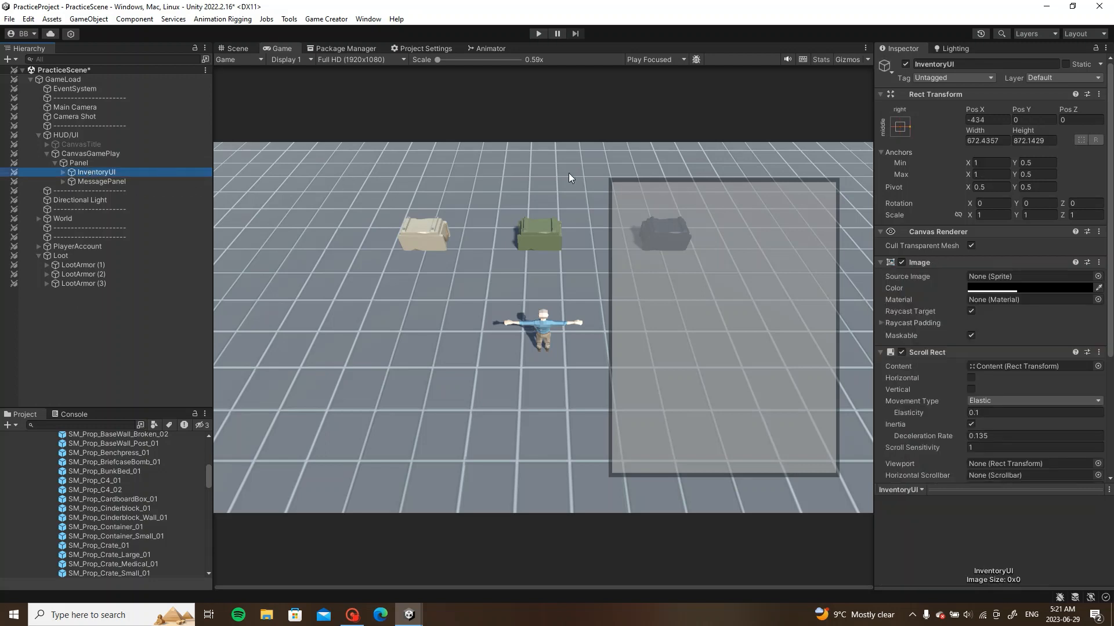
scroll(930, 465, down, 5)
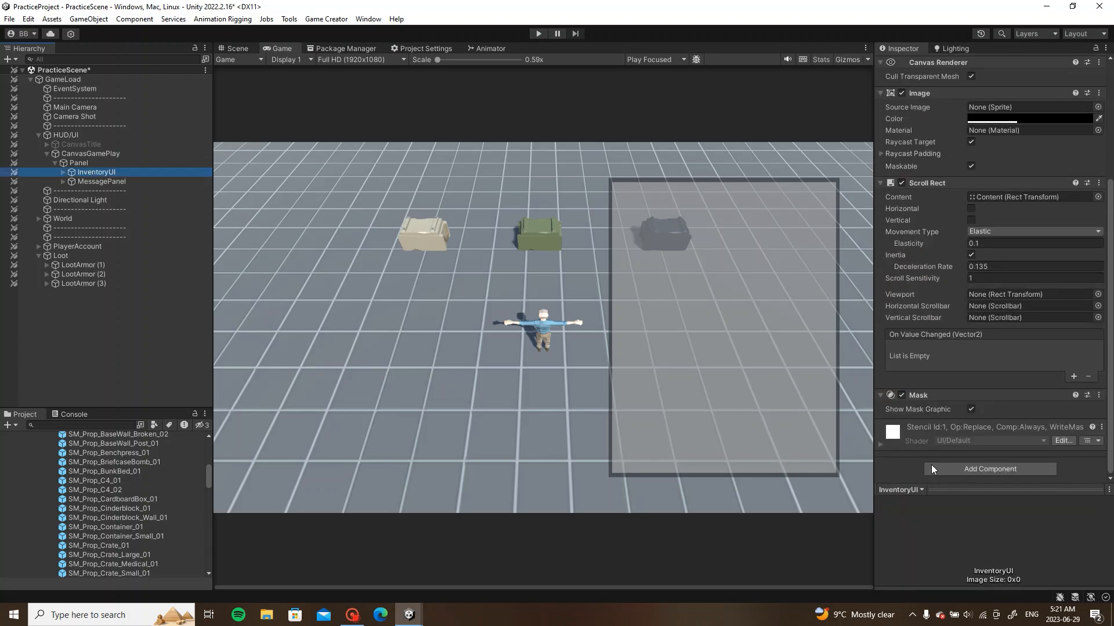
click(976, 469)
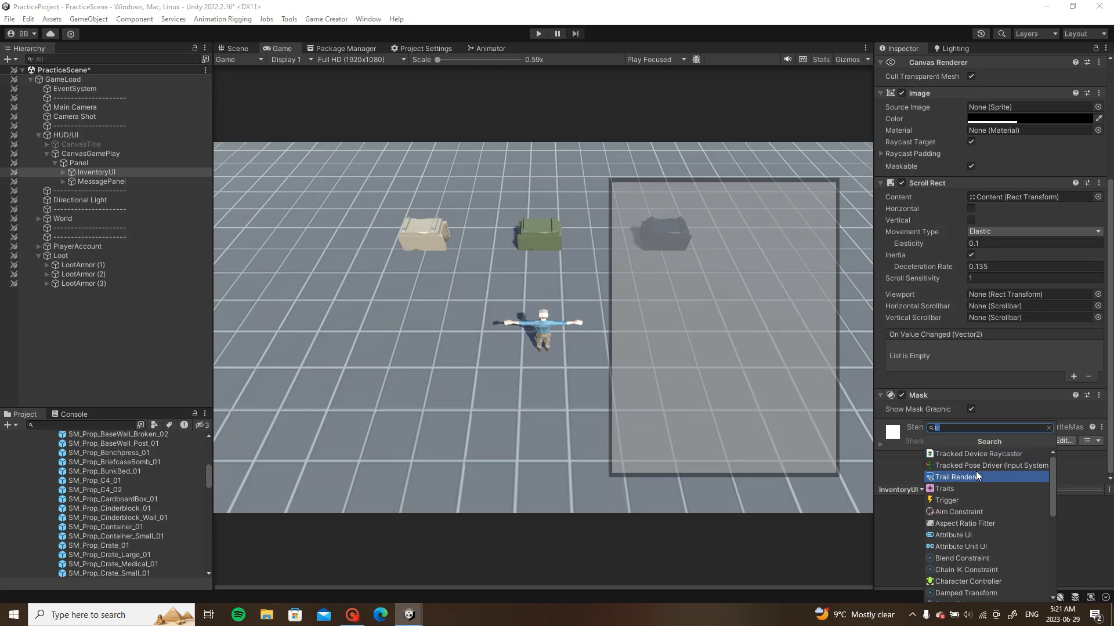
click(968, 499)
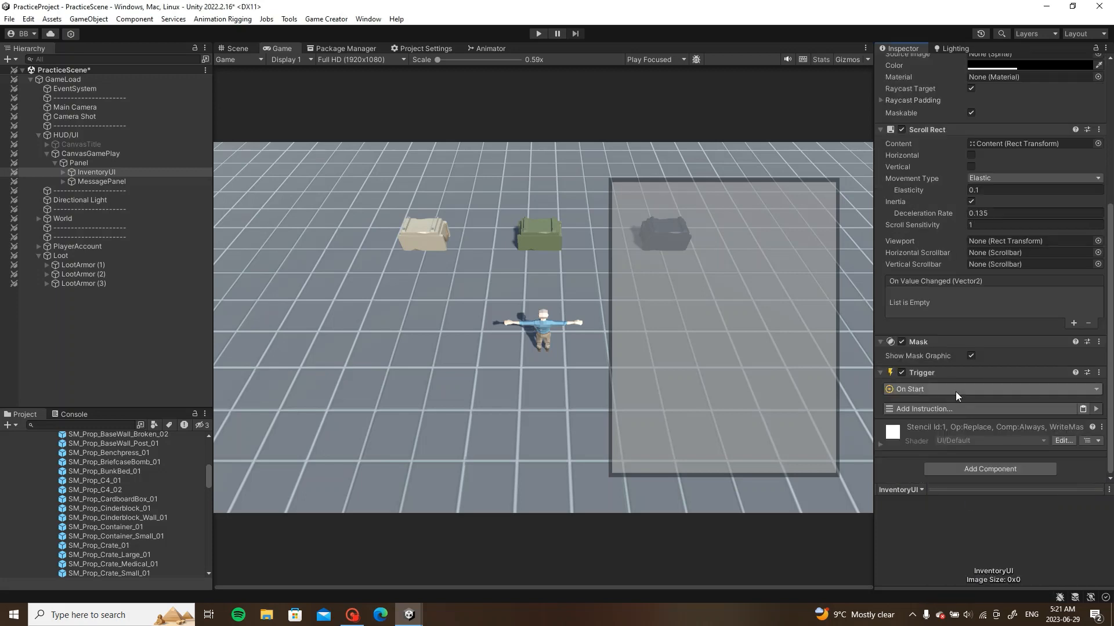
click(955, 391)
click(962, 217)
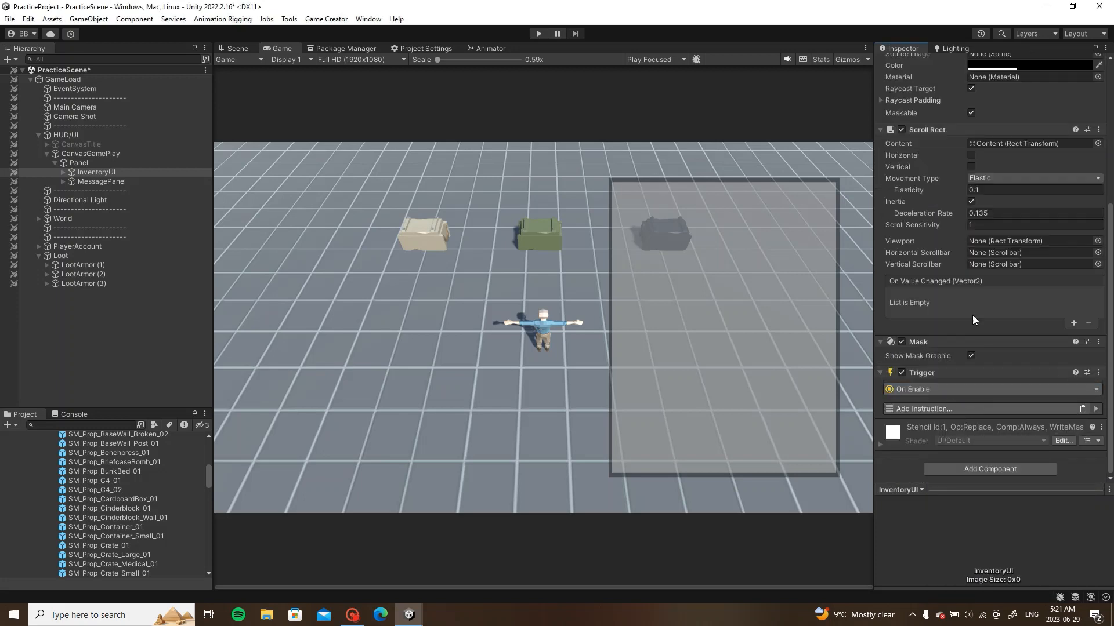
Step: Add a Change Movement Speed instruction to the On Enable trigger, setting the Player's speed to 0.1
click(959, 410)
text(speed)
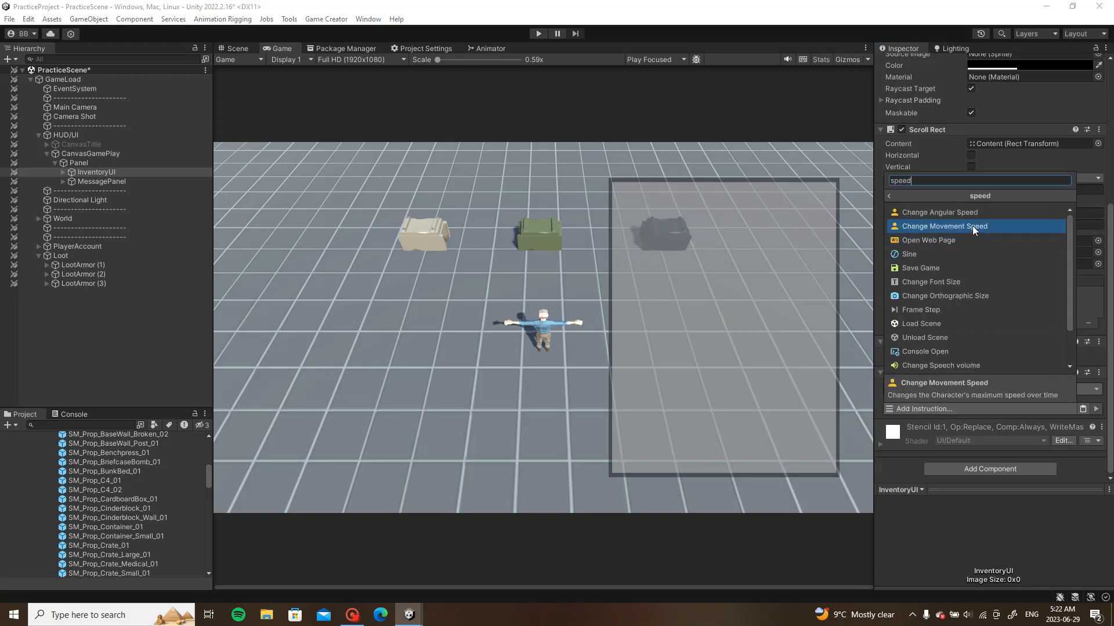
click(972, 226)
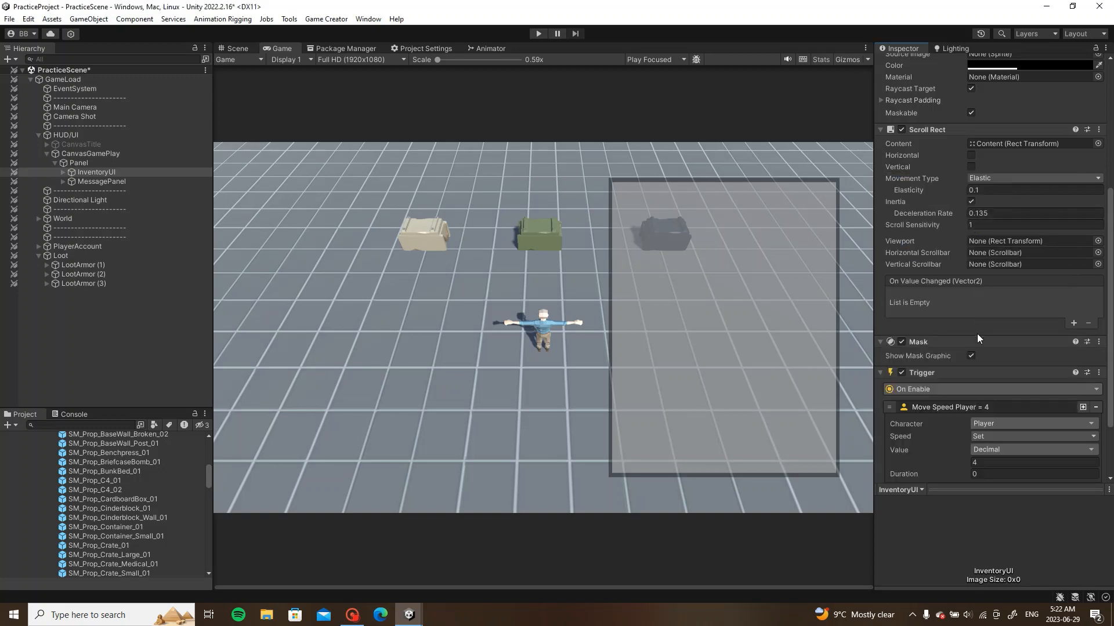
scroll(978, 348, down, 3)
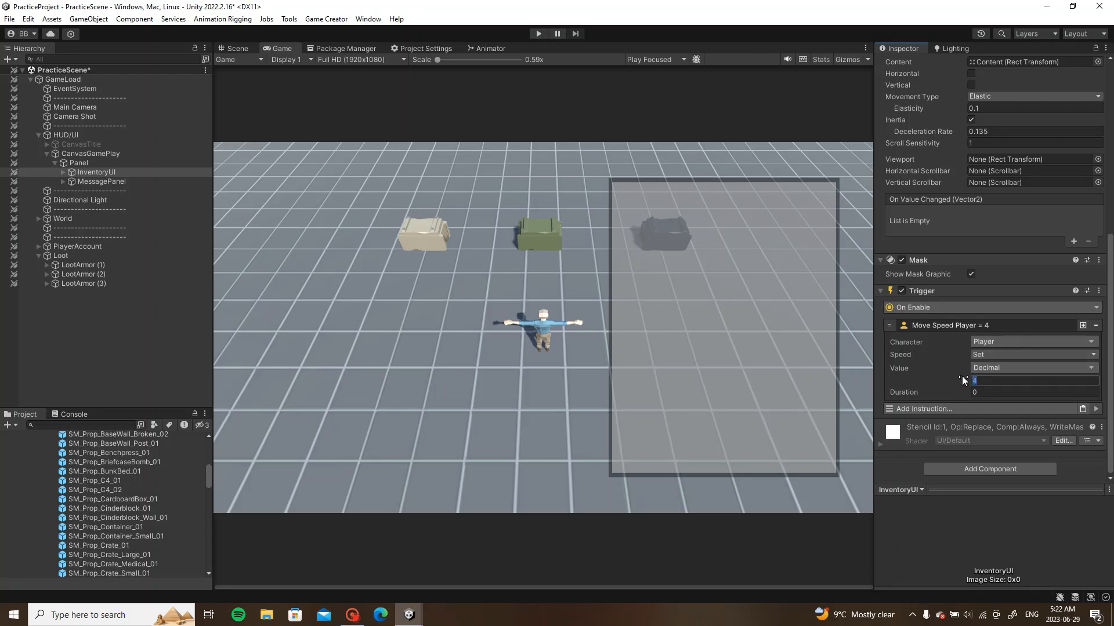
text(0.1)
click(980, 325)
Step: Copy the Trigger component, paste it as new on InventoryUI, and set the copy's event to On Disable
right_click(963, 362)
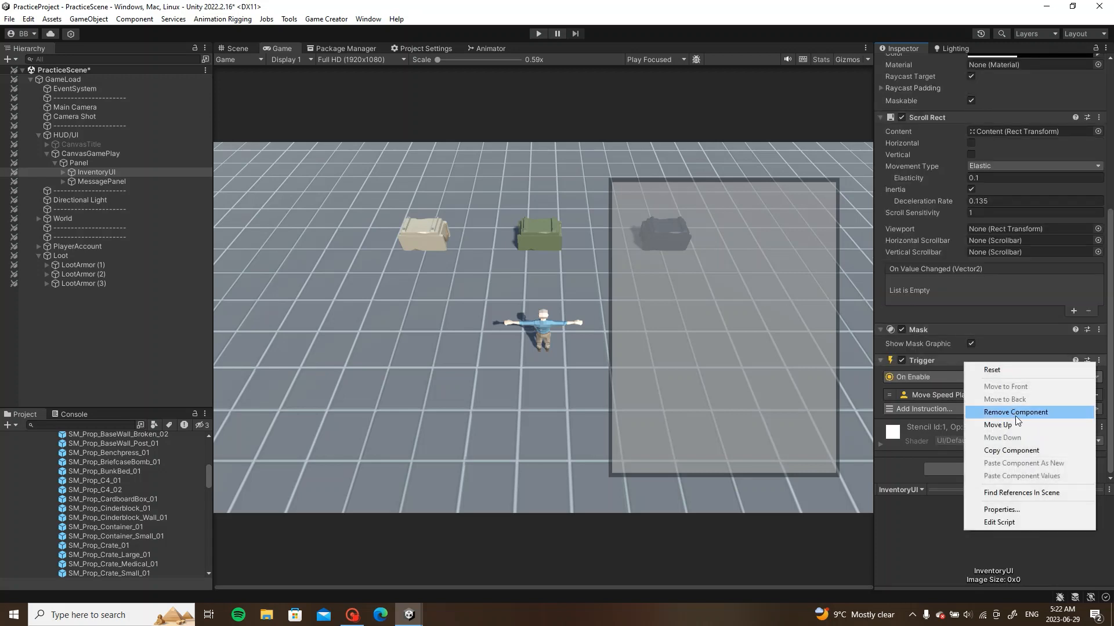
click(1015, 446)
right_click(979, 361)
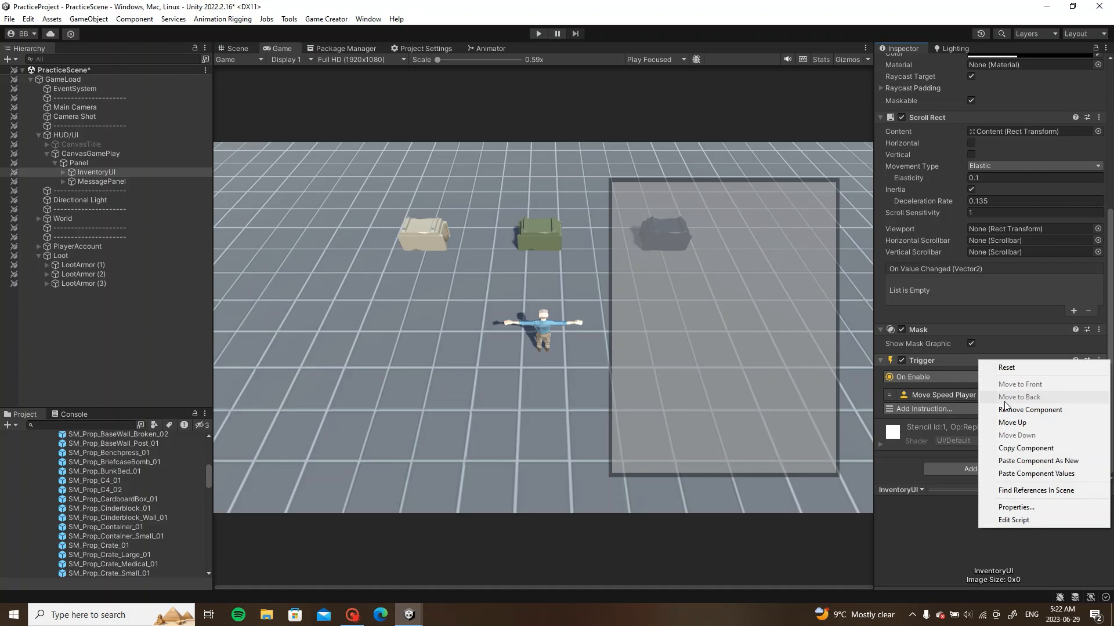
click(1037, 460)
click(930, 378)
text(dis)
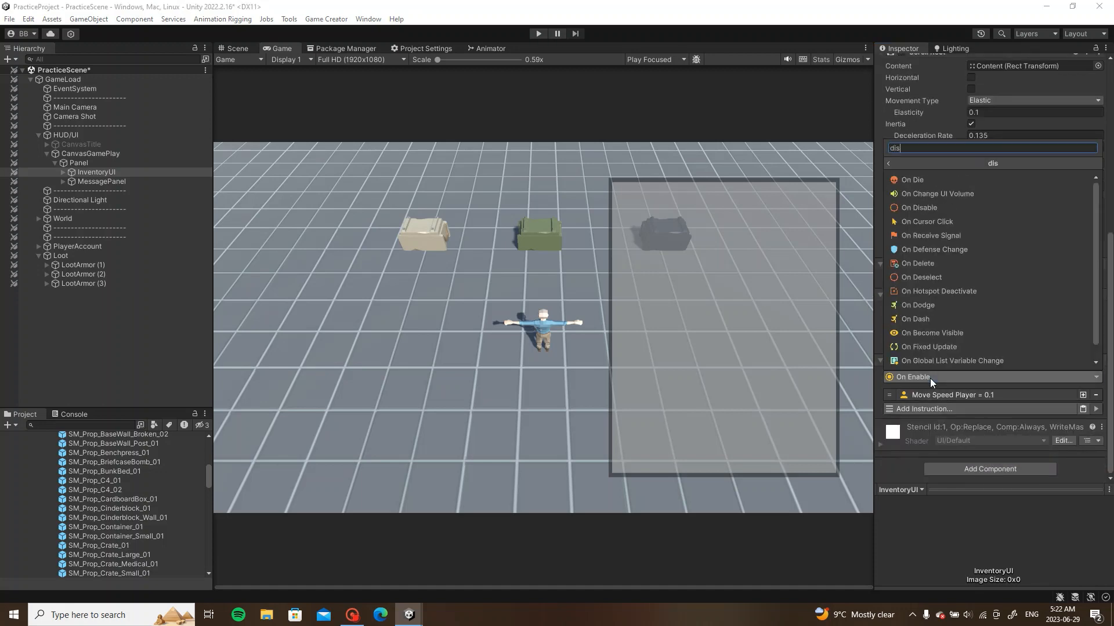
click(973, 177)
Step: Set the Player's movement speed in the On Disable trigger to 4
click(1018, 397)
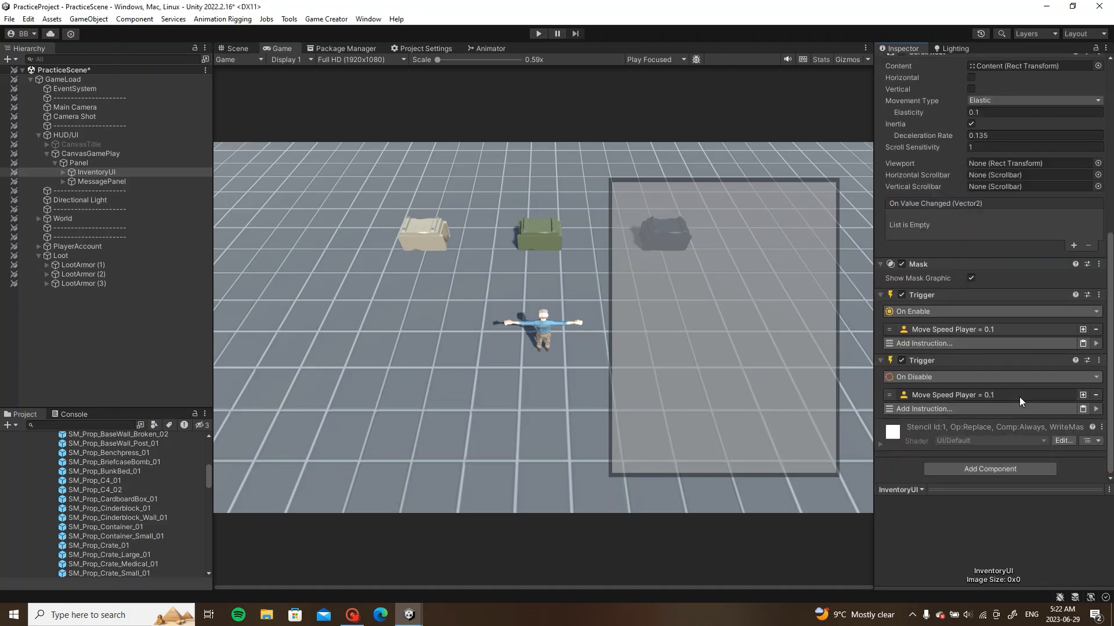
text(4)
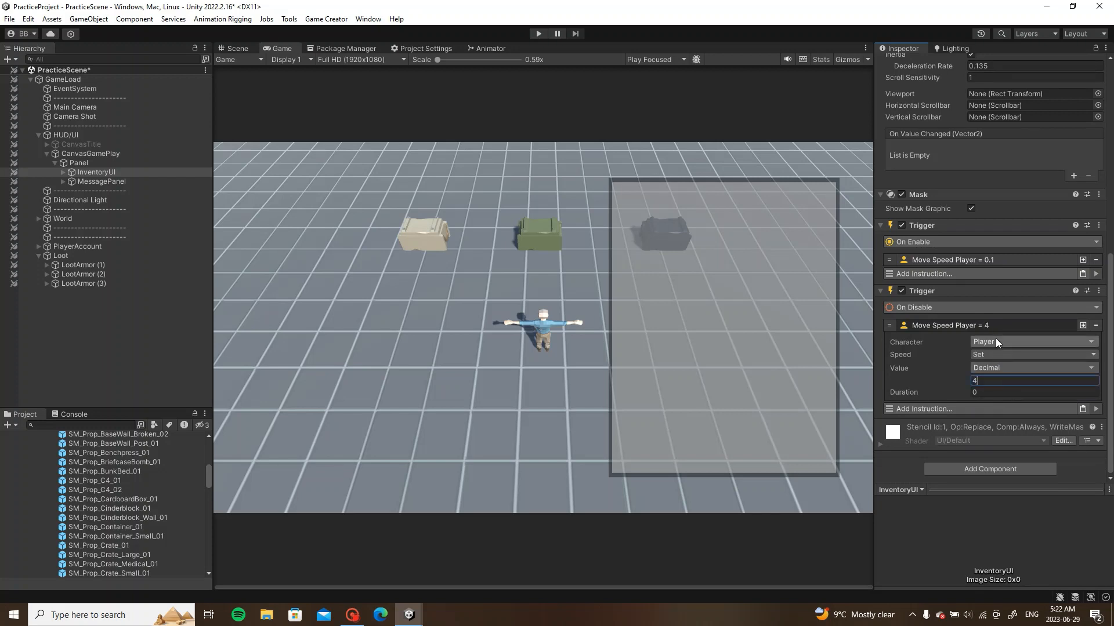
click(986, 325)
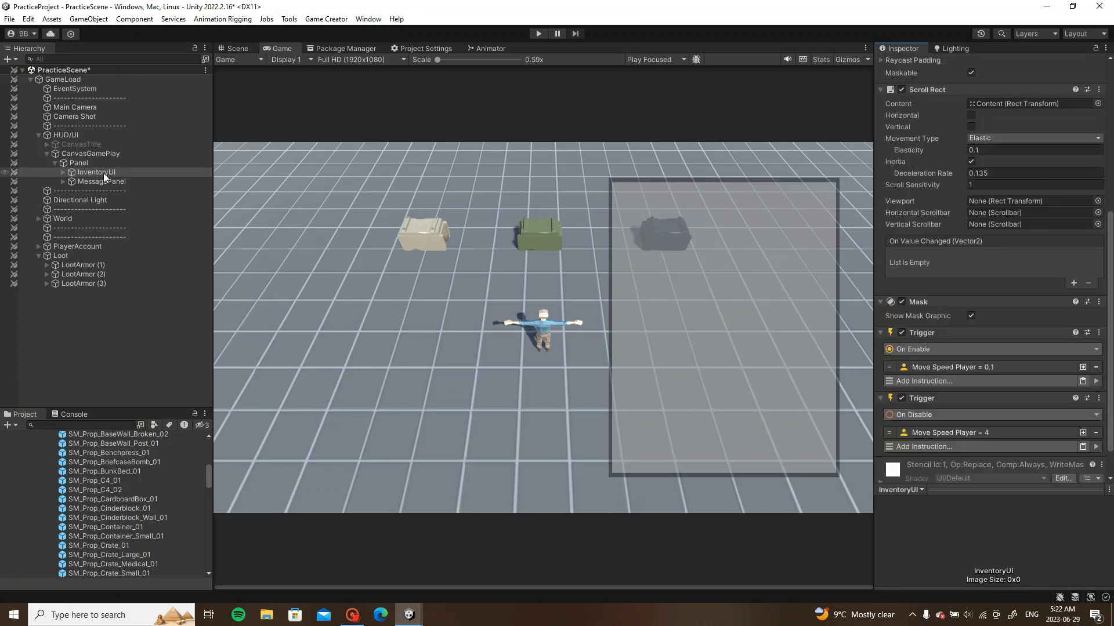
Step: Deactivate InventoryUI, save the scene, and clear the selection
click(63, 173)
click(63, 172)
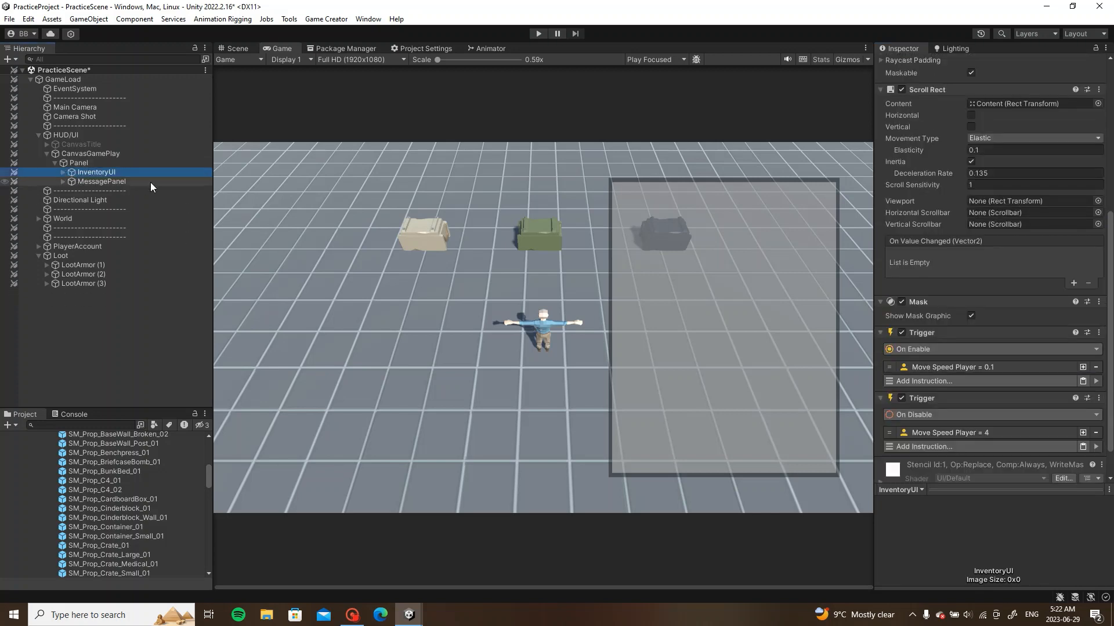
key(alt+shift+a)
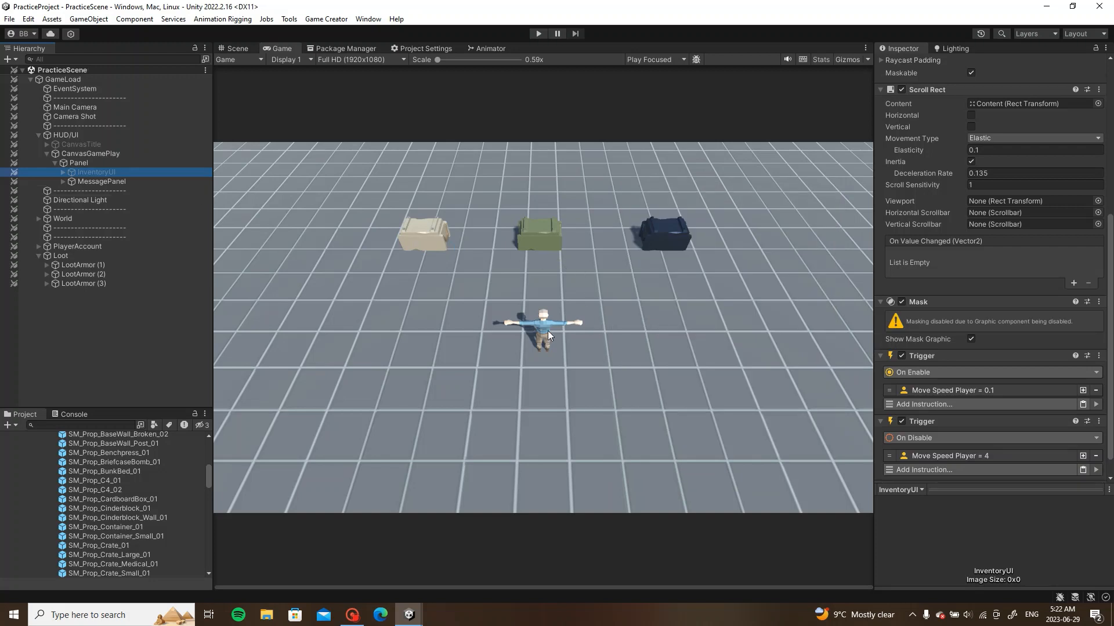
click(148, 330)
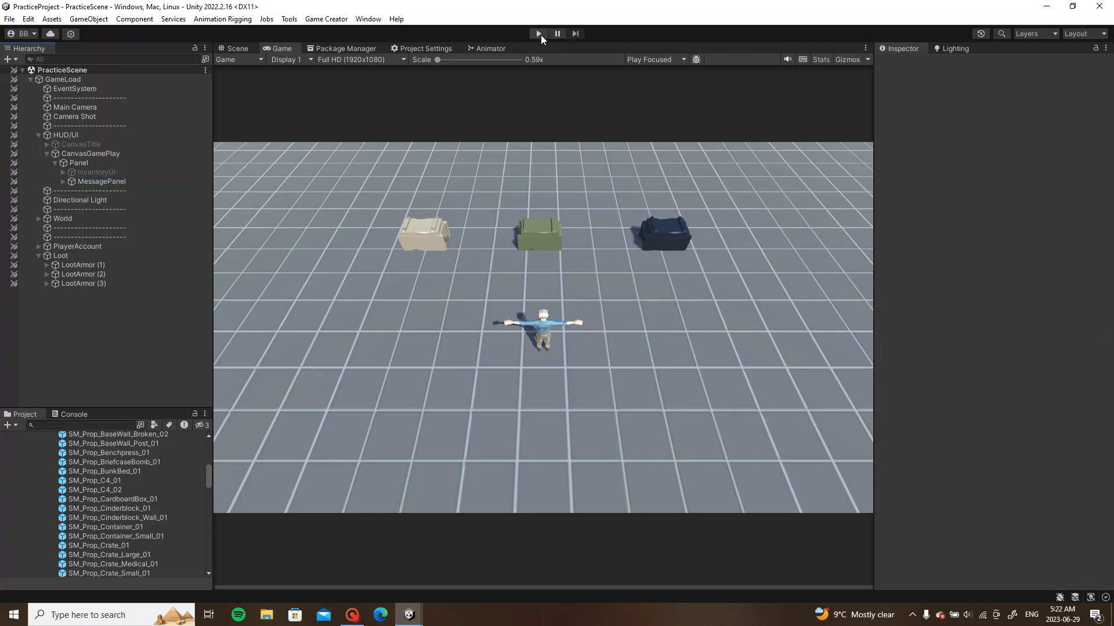
Step: Run the game, loot the green chest and toggle the inventory to check the player's movement speed, and stop the game
click(540, 33)
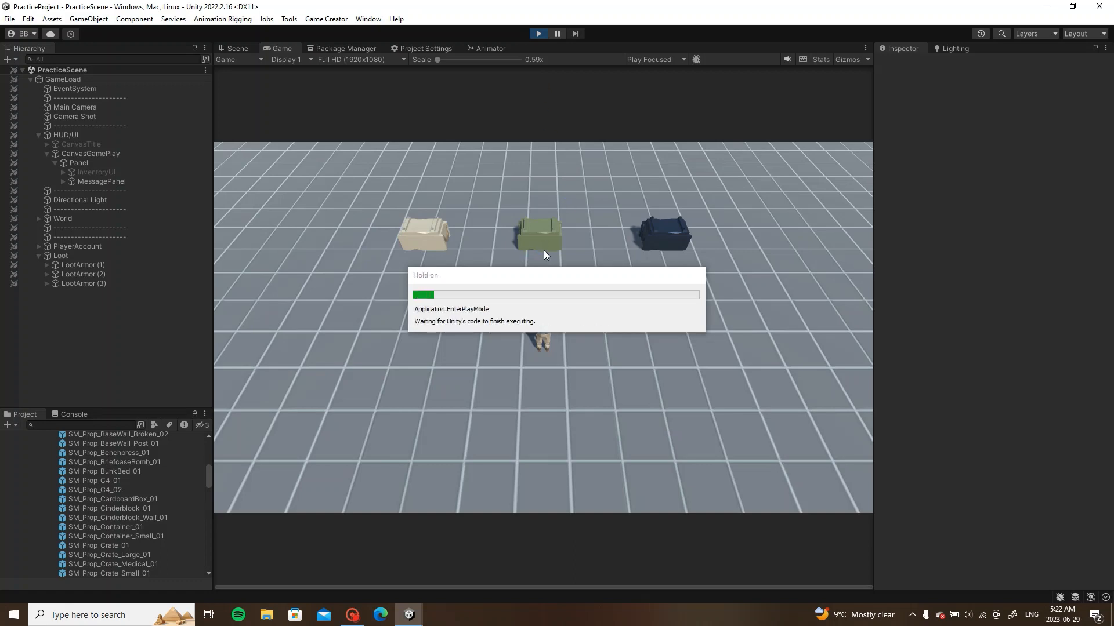
key(w)
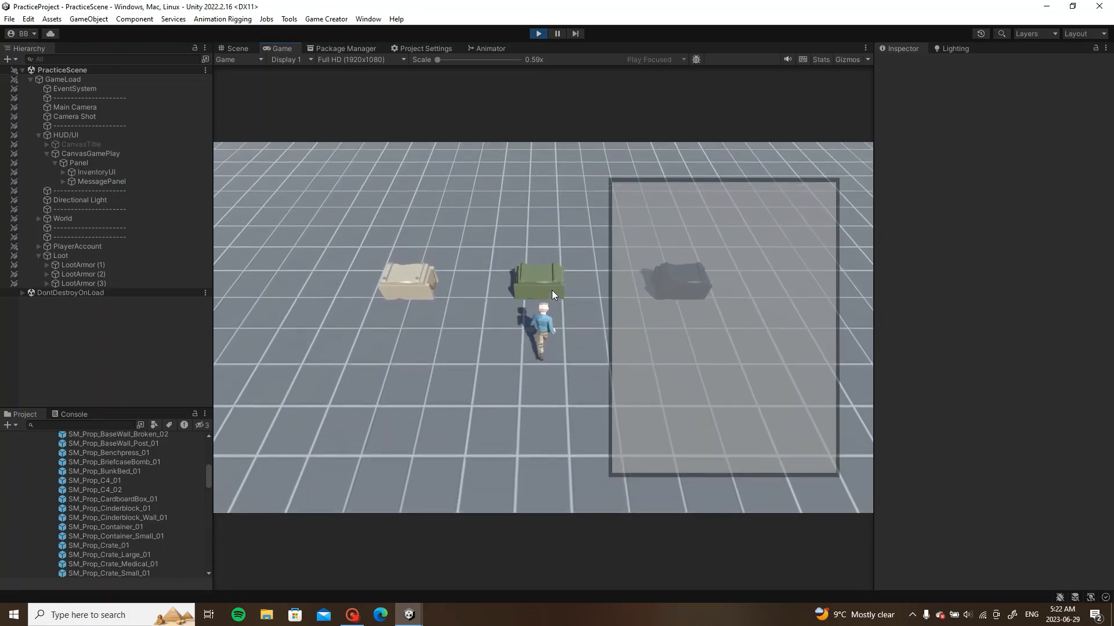
key(s)
key(i)
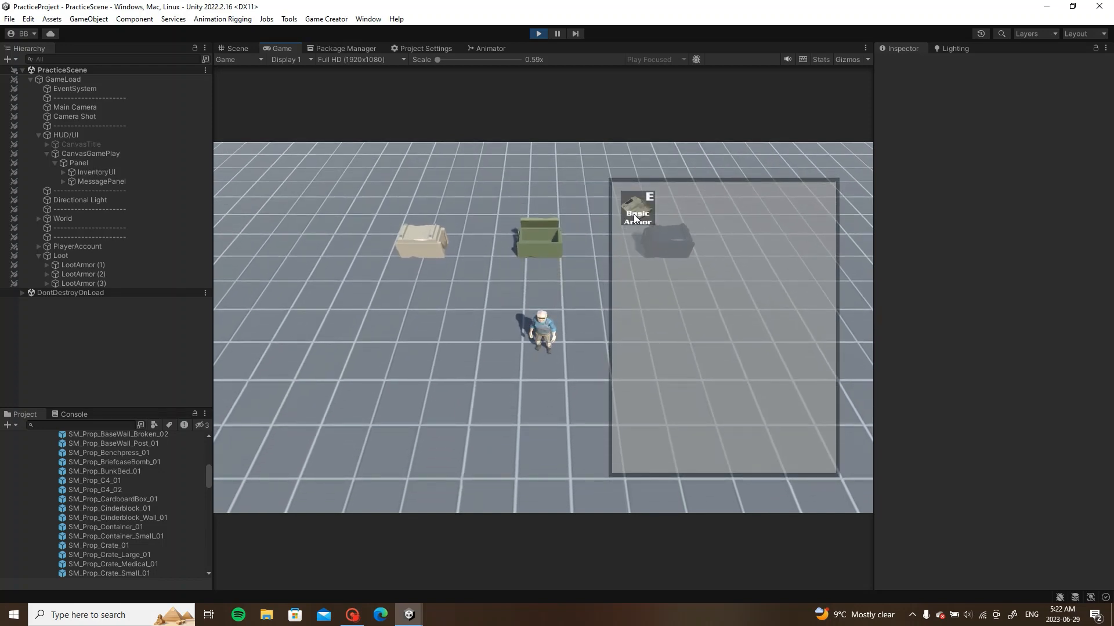
click(540, 34)
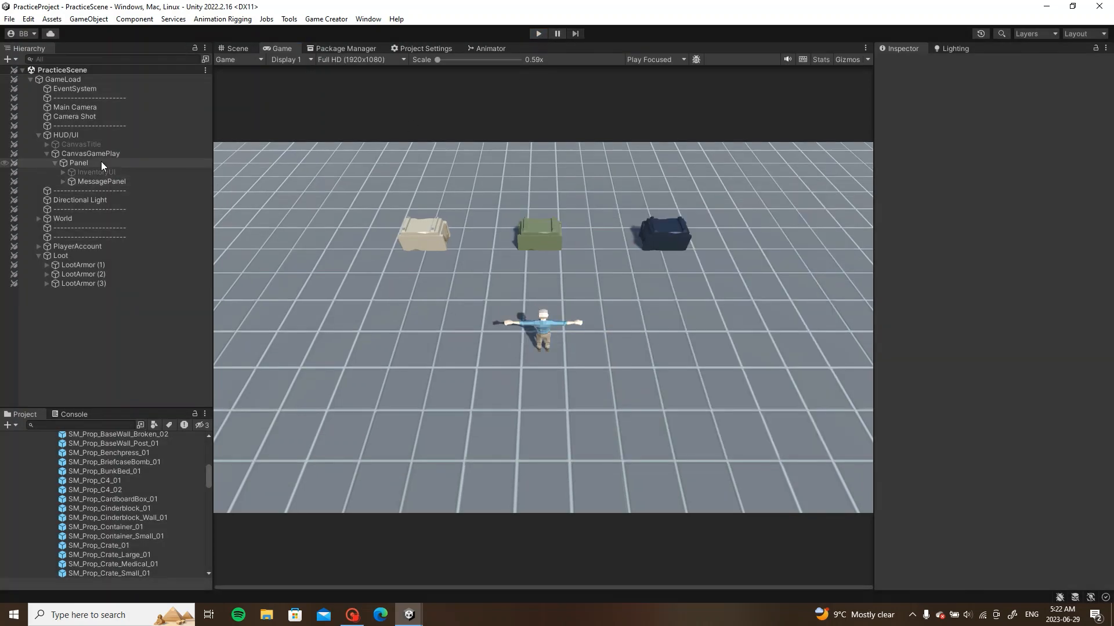
Step: Add a Stop Move instruction for the Player to InventoryUI's On Enable trigger, place it above the speed instruction, and save the scene
click(106, 171)
scroll(1011, 332, down, 10)
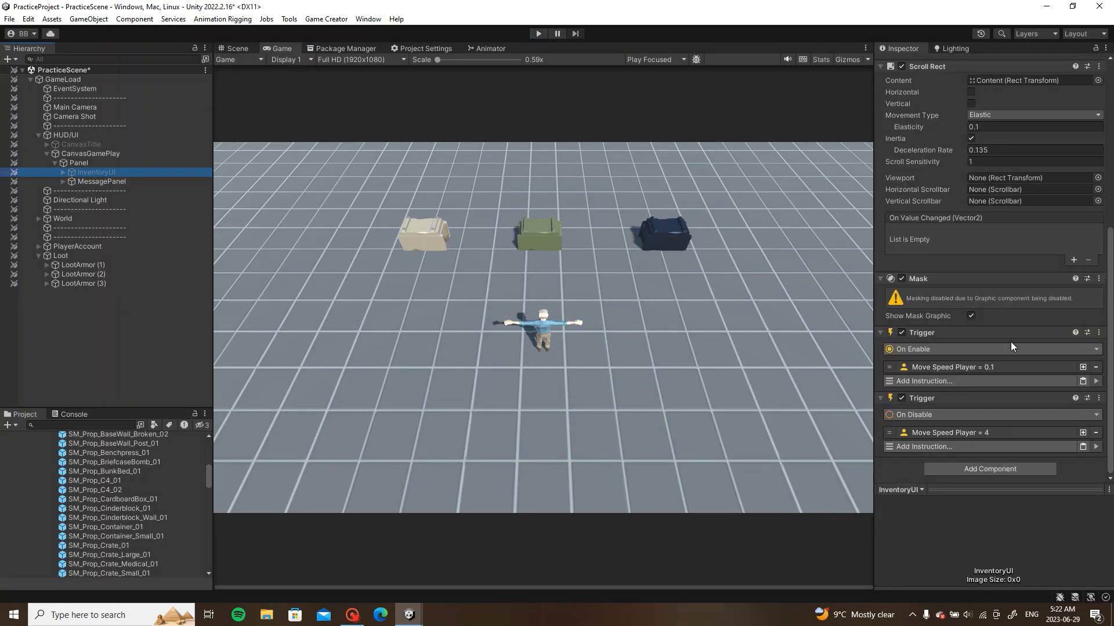
click(976, 381)
text(stop)
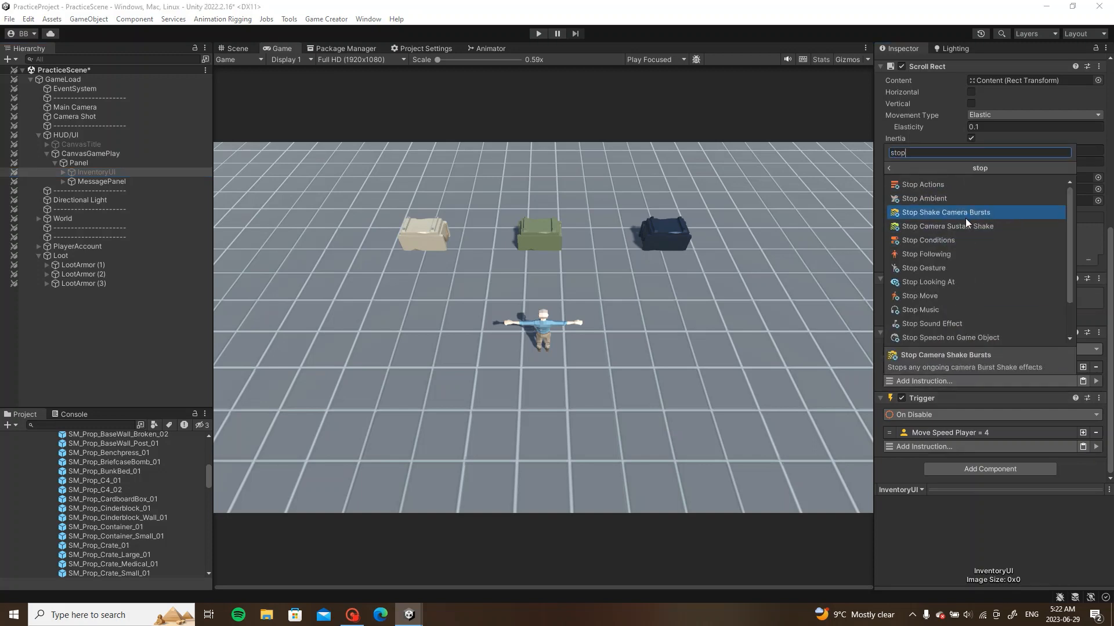
click(953, 295)
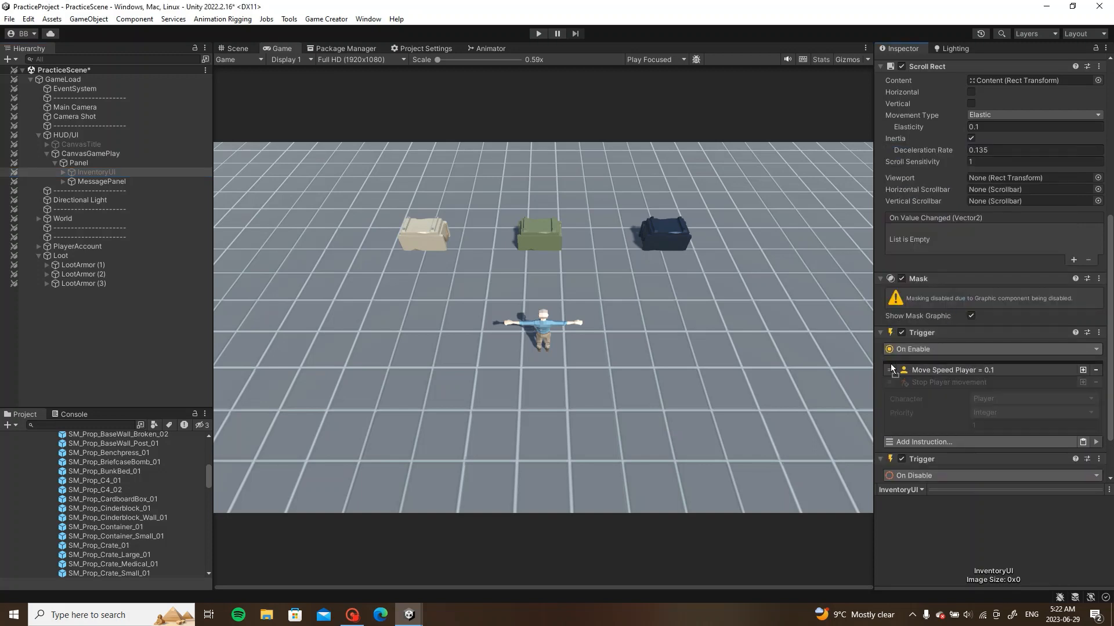
click(948, 365)
click(940, 365)
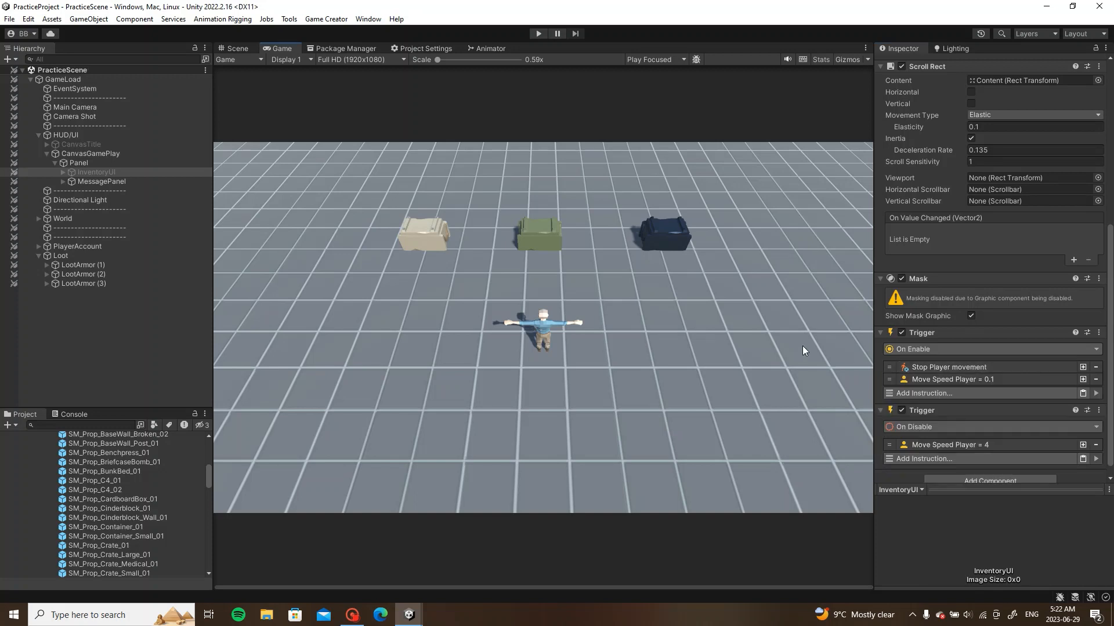
click(145, 285)
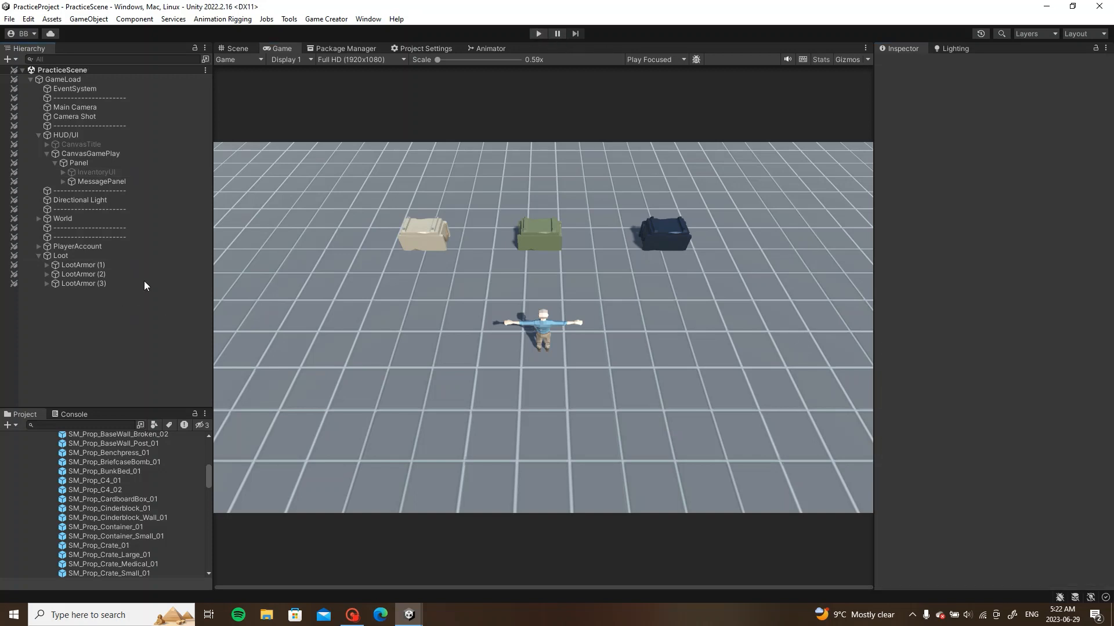
Step: Run the game, toggle the inventory repeatedly while walking to check that the player halts, and stop the game
click(540, 33)
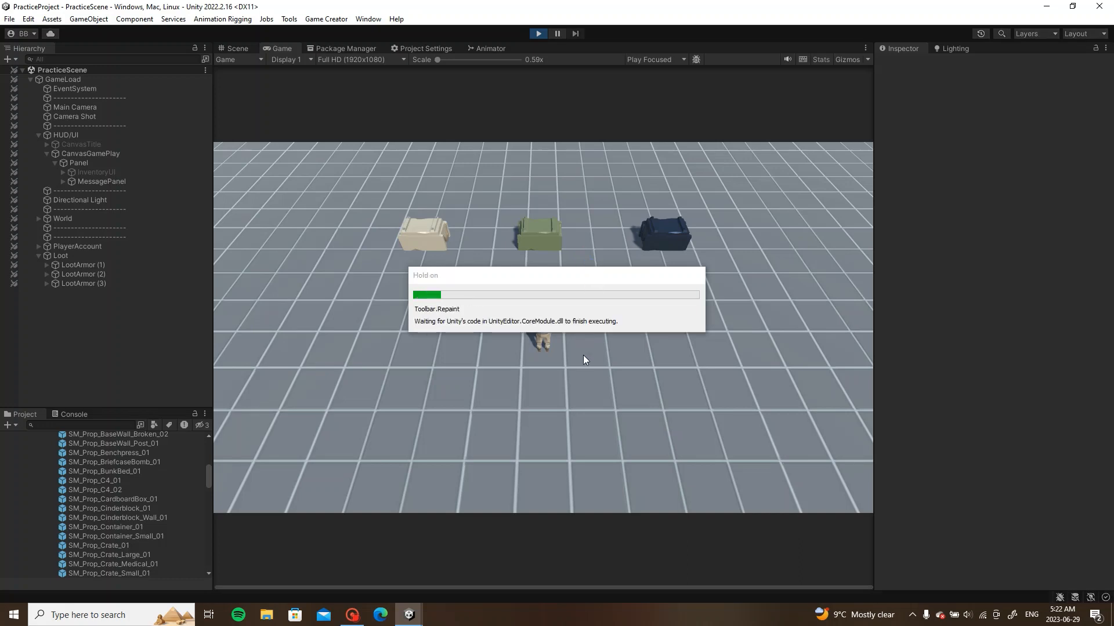
key(d)
key(i)
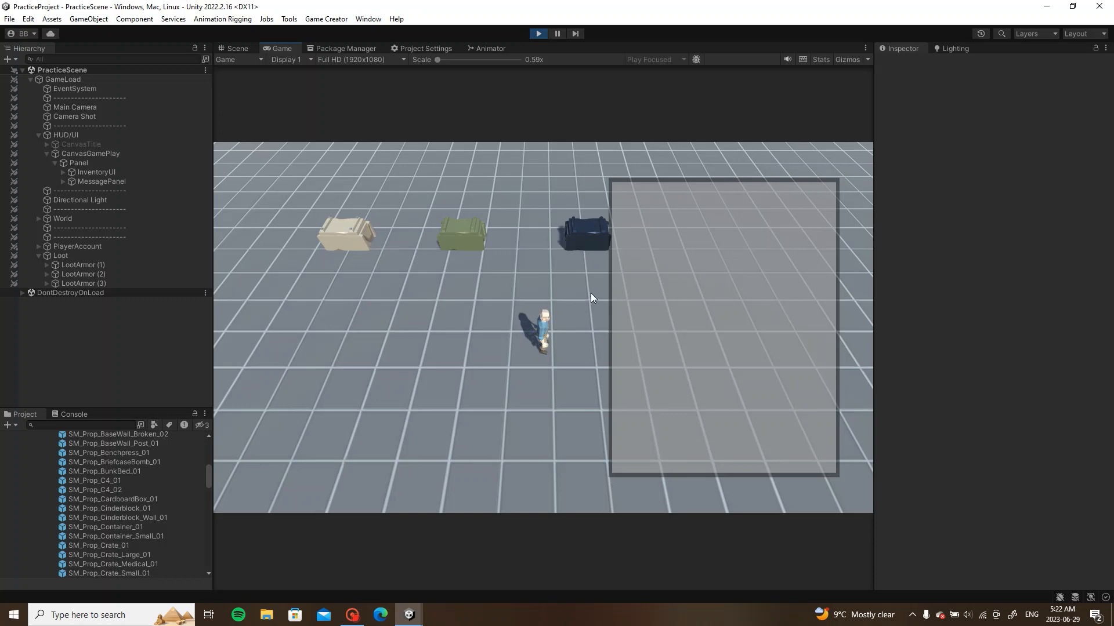
key(i)
key(a)
key(i)
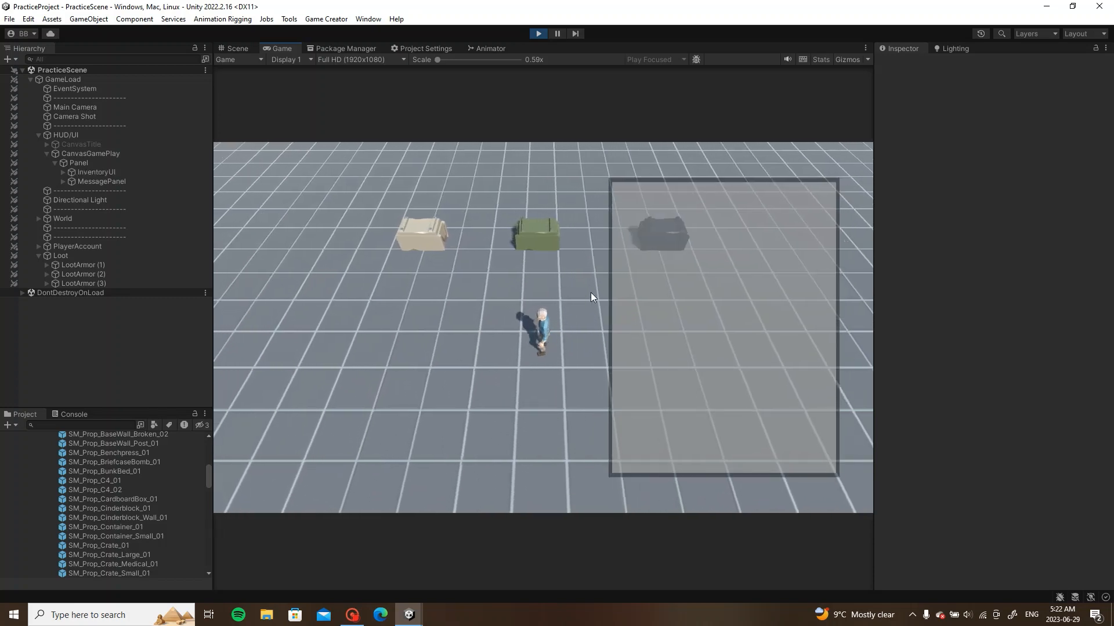
key(i)
key(a)
key(i)
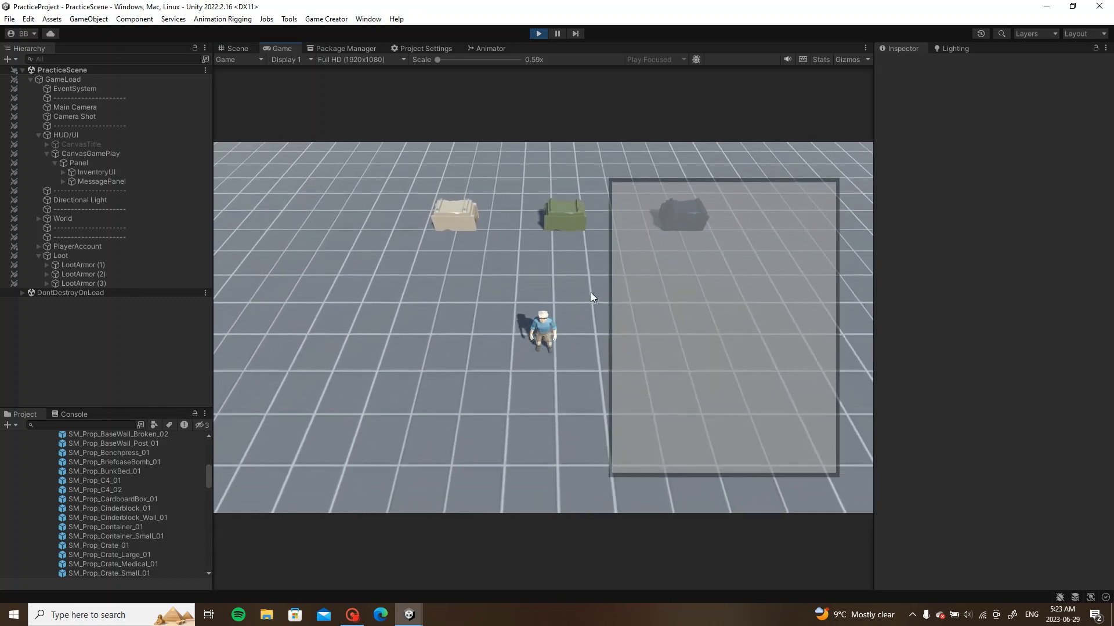
click(539, 31)
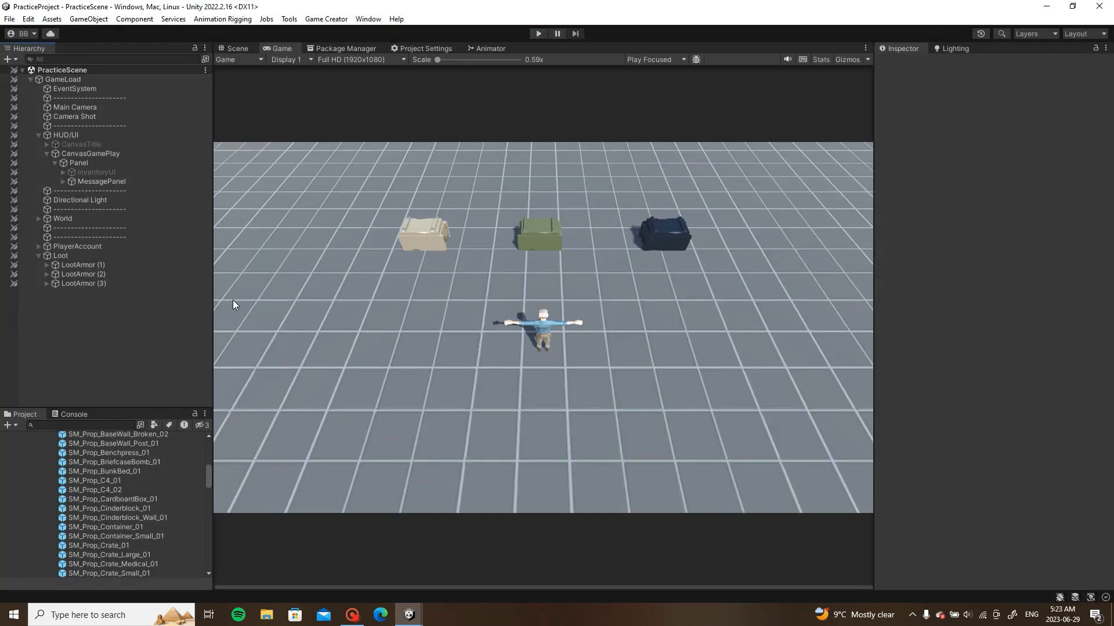
Step: Collapse the expanded Imports and Project folders in the project's asset tree
drag(209, 478, 208, 453)
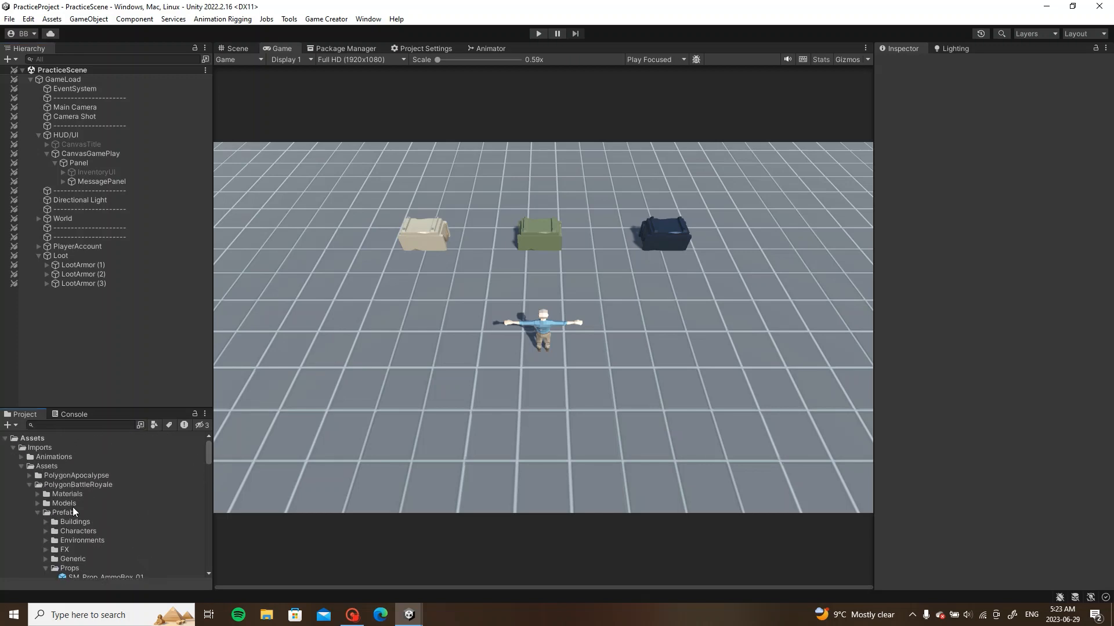
click(38, 512)
click(29, 485)
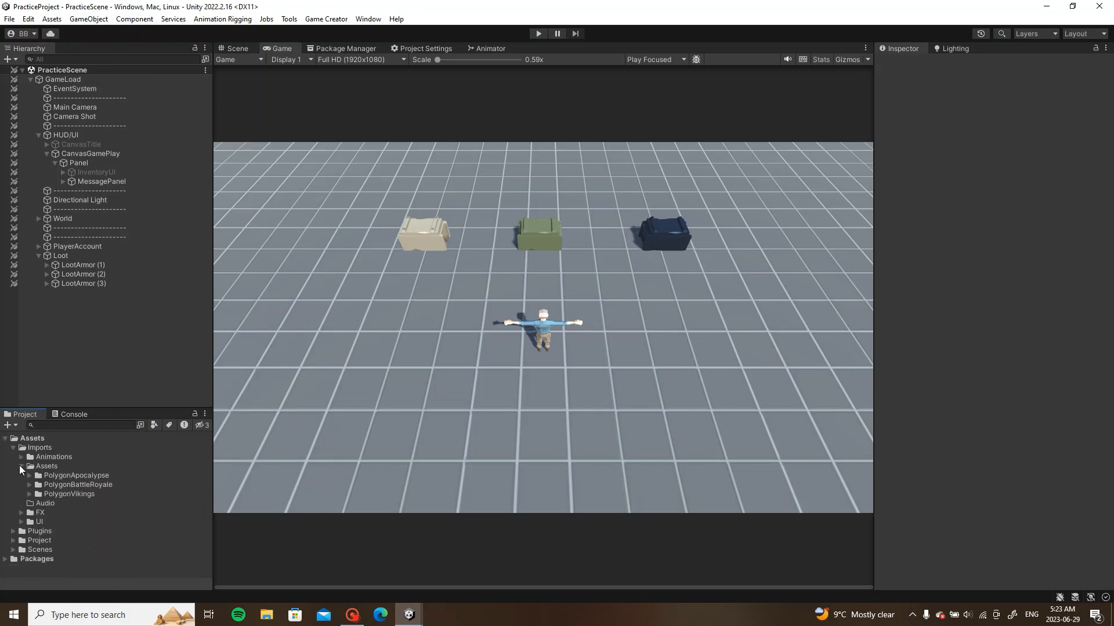
click(22, 466)
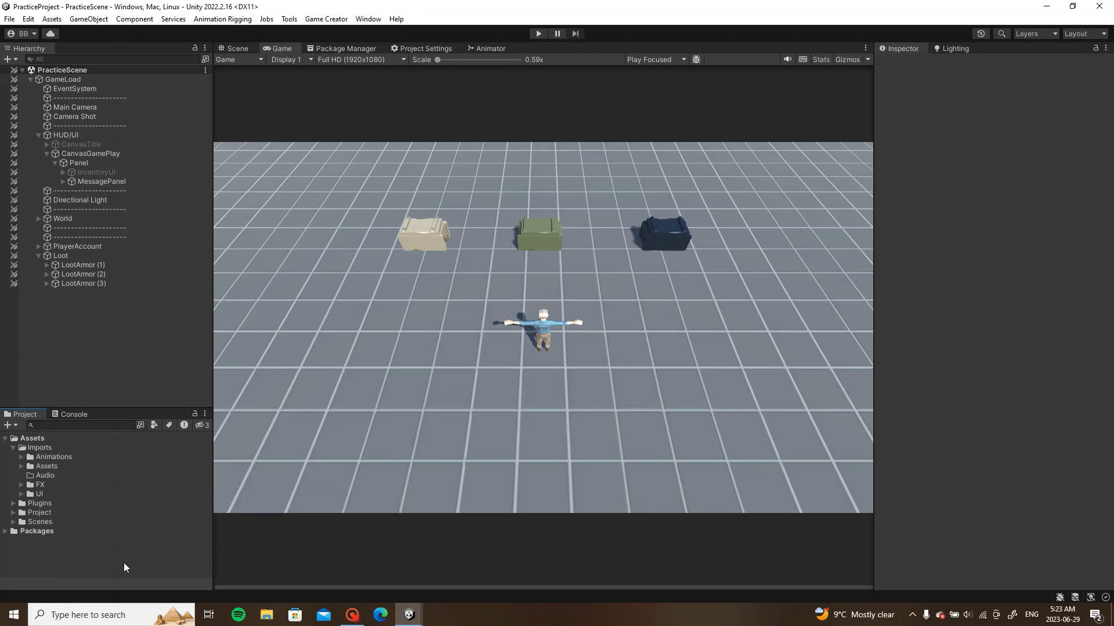
click(13, 449)
click(13, 467)
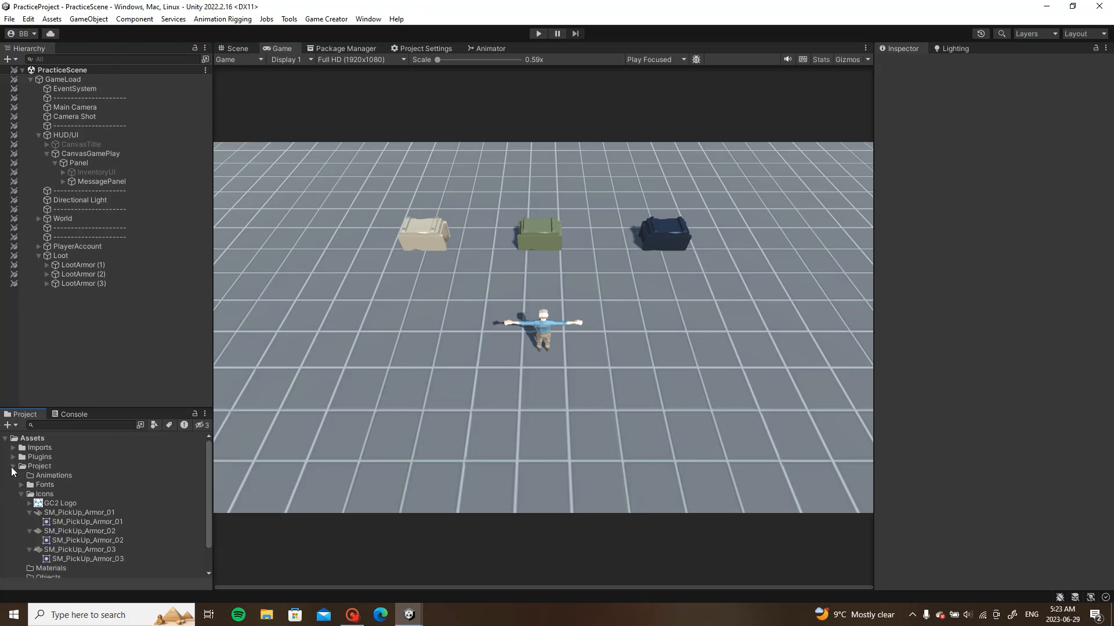
click(14, 470)
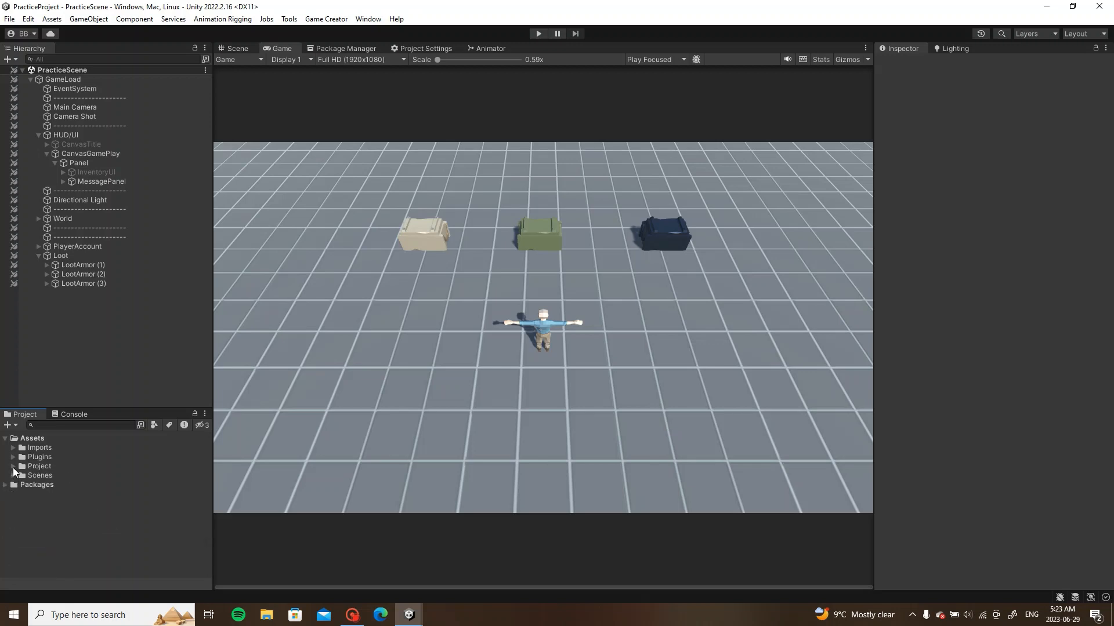
Step: Duplicate the Inventory class asset in the project's Stats folder and rename the copy Player
click(13, 467)
click(21, 494)
click(21, 522)
scroll(87, 522, down, 2)
right_click(82, 554)
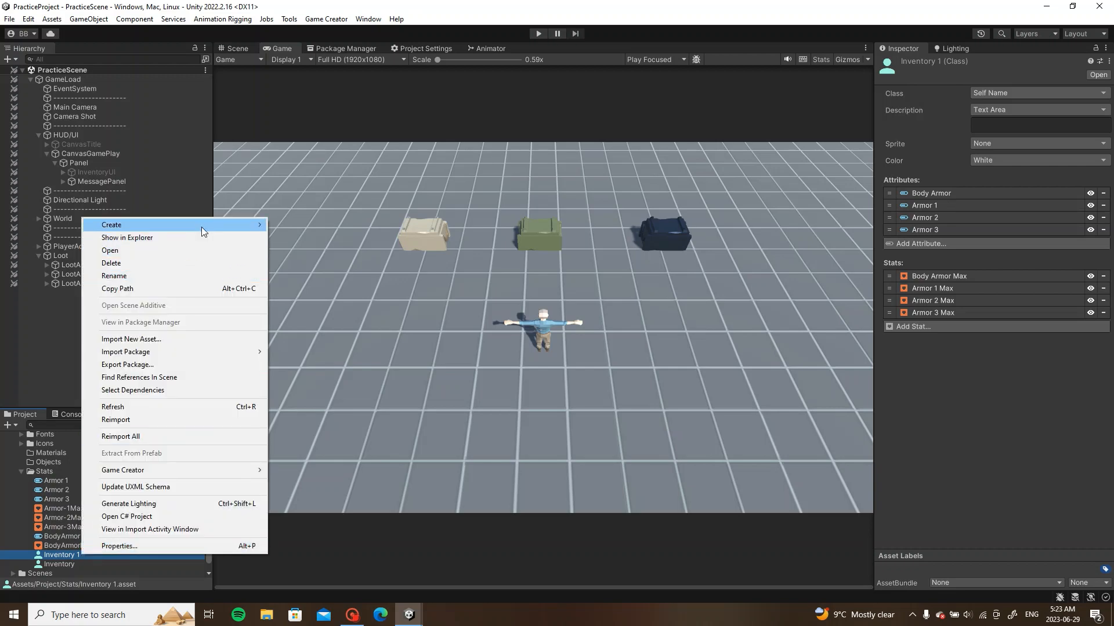
click(186, 274)
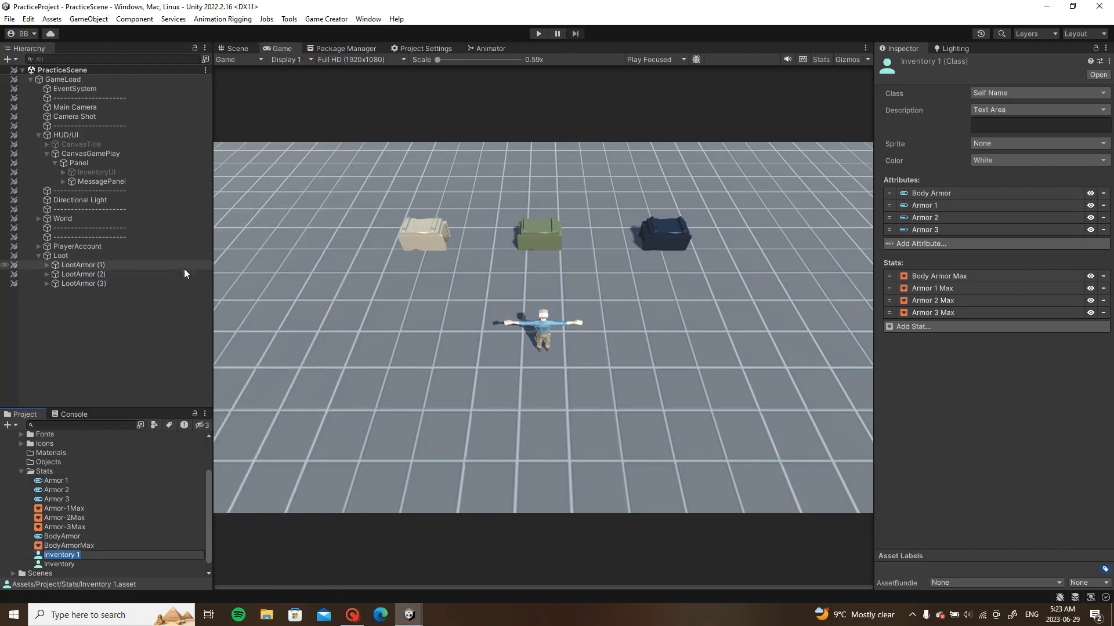
text(Player)
key(Return)
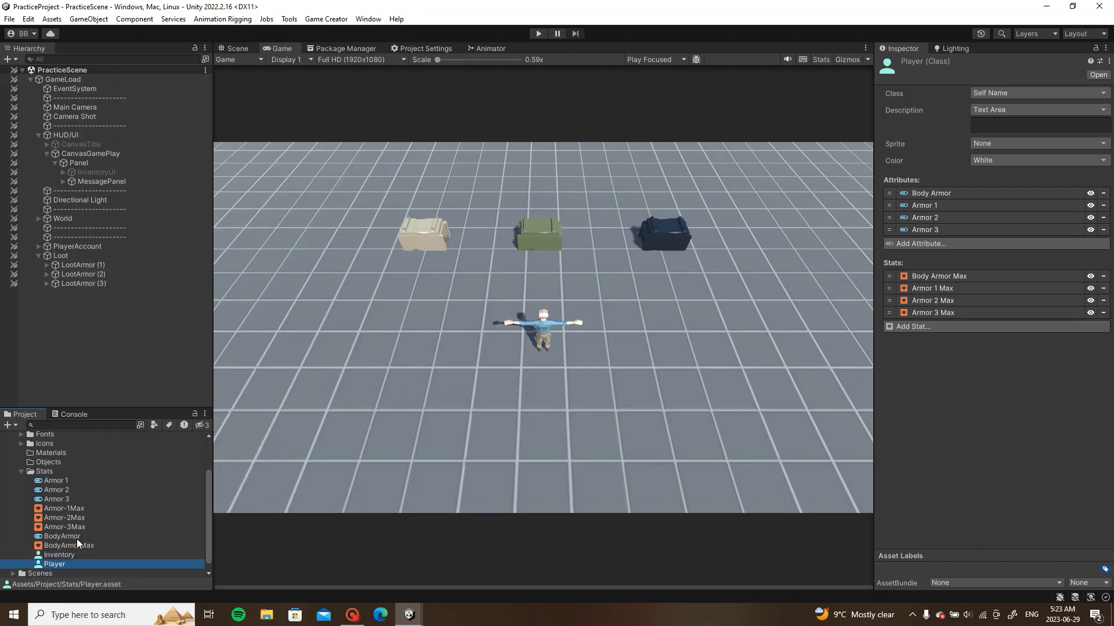
Step: Duplicate the Armor 1 attribute and the Armor-1Max stat, and rename the attribute copy Health
click(66, 481)
ctrl+click(71, 508)
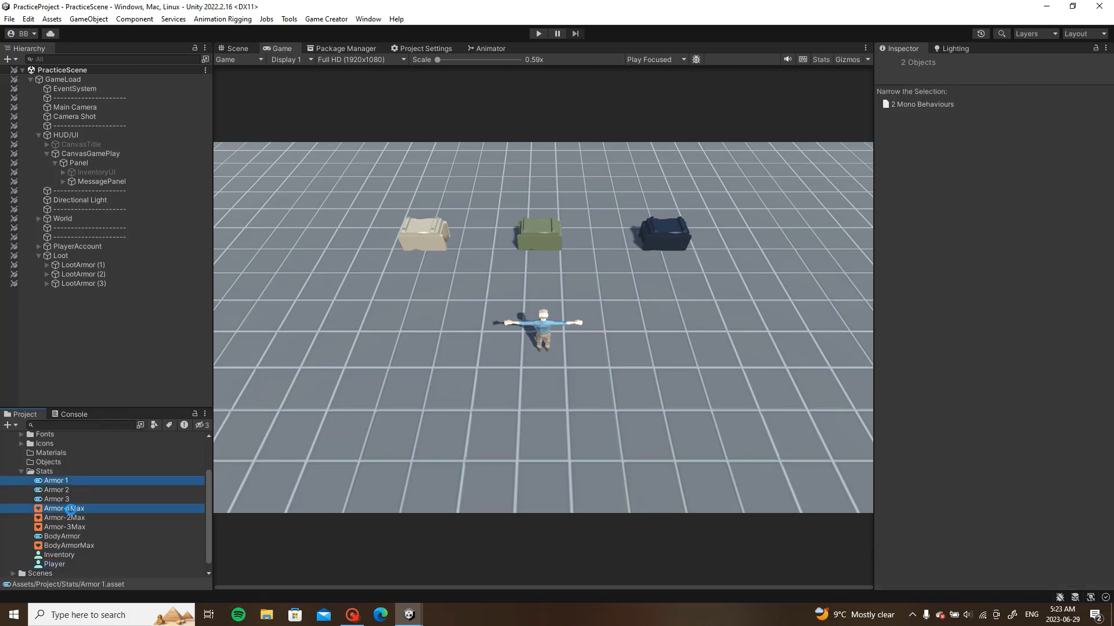
key(ctrl+d)
right_click(73, 508)
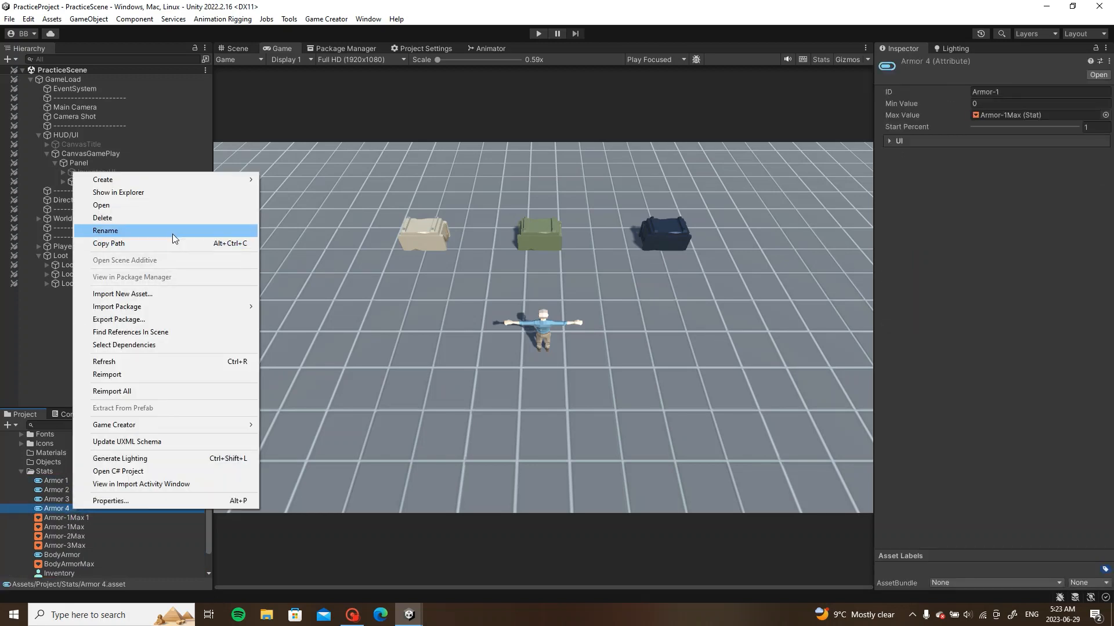
click(173, 232)
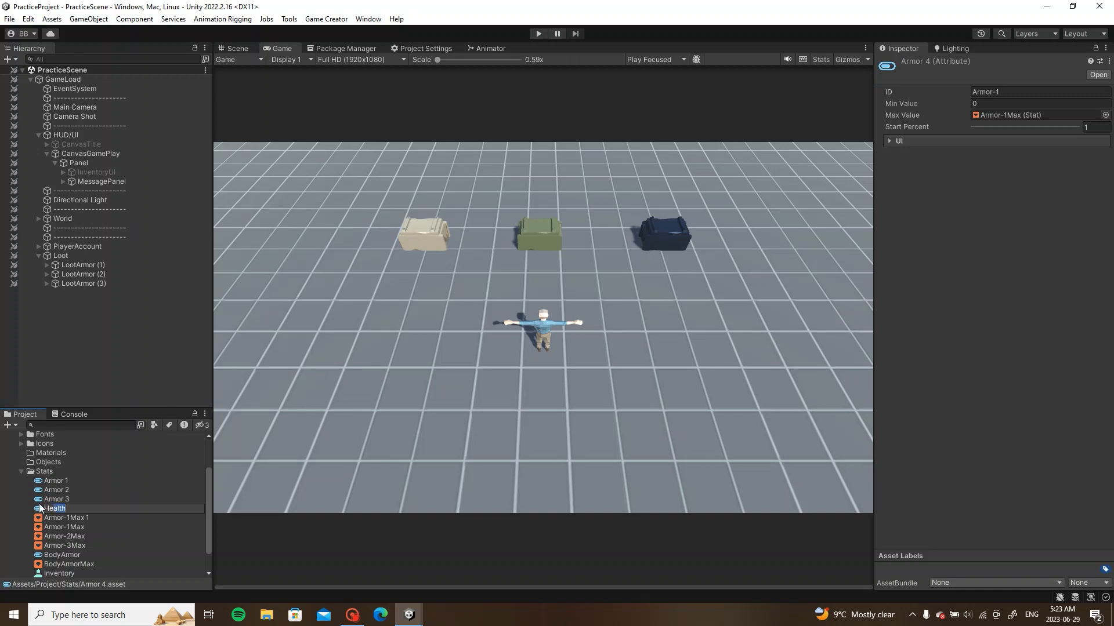
Step: Set the Health attribute's ID to Health and assign the Armor-1Max copy as its Max Value
click(1000, 90)
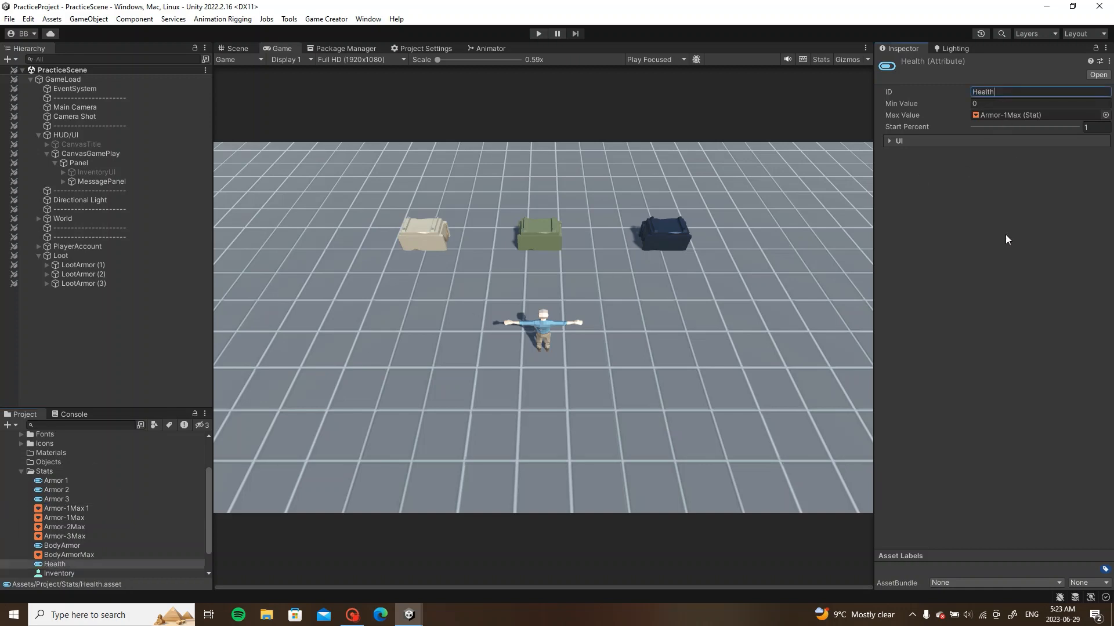
text(Health)
key(Return)
drag(81, 508, 1004, 116)
Step: Rename the duplicated Armor-1Max stat asset HealthMax
right_click(96, 509)
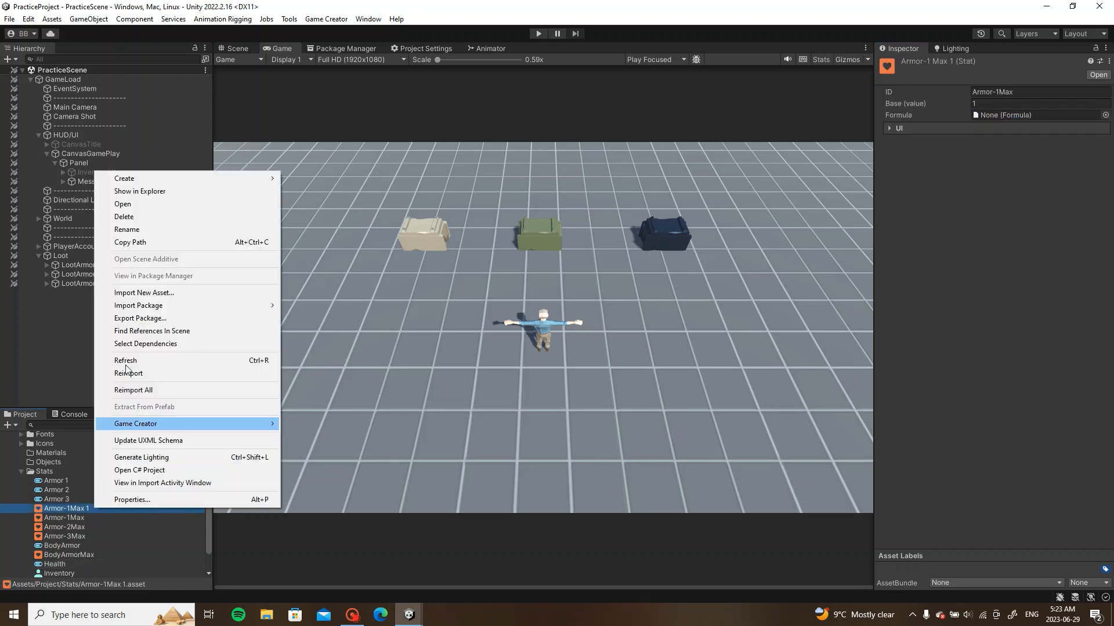
click(159, 227)
text(Health)
text(M)
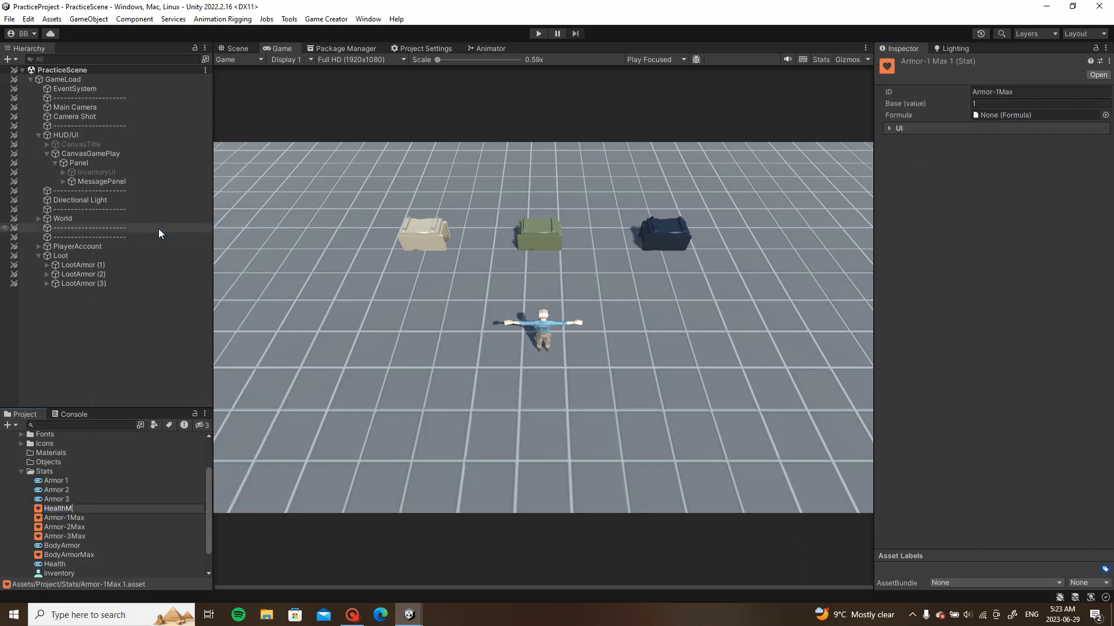
text(ax)
key(Return)
Step: Set the HealthMax stat's ID to HealthMax and its base value to 100
click(1005, 95)
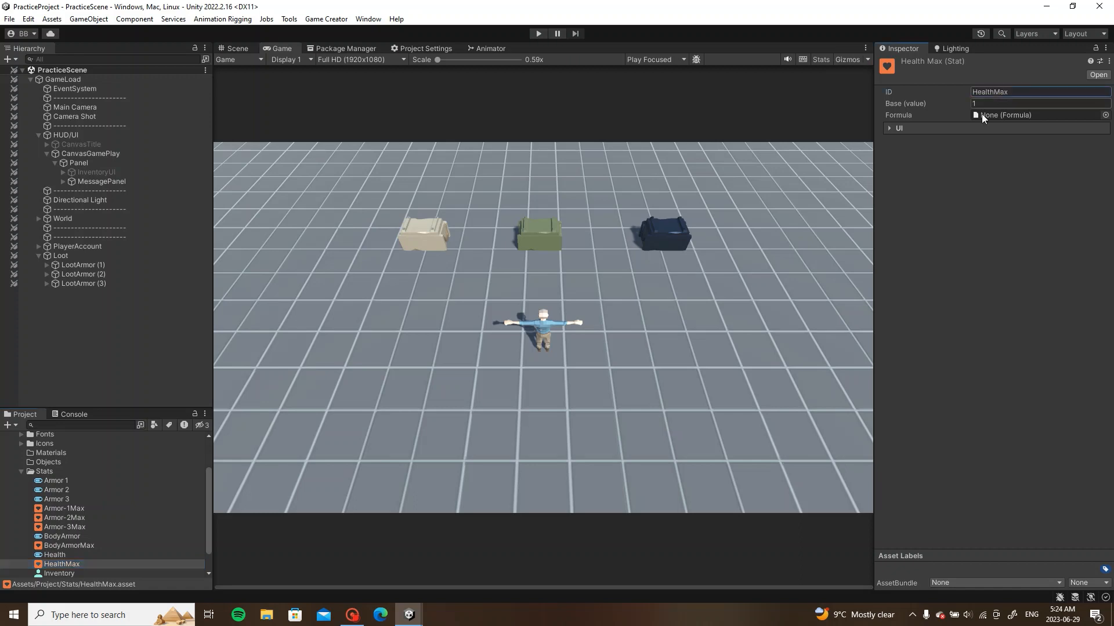
click(990, 105)
text(100)
click(1034, 213)
Step: Remove all armor attributes and armor stats from the Player class asset
click(74, 573)
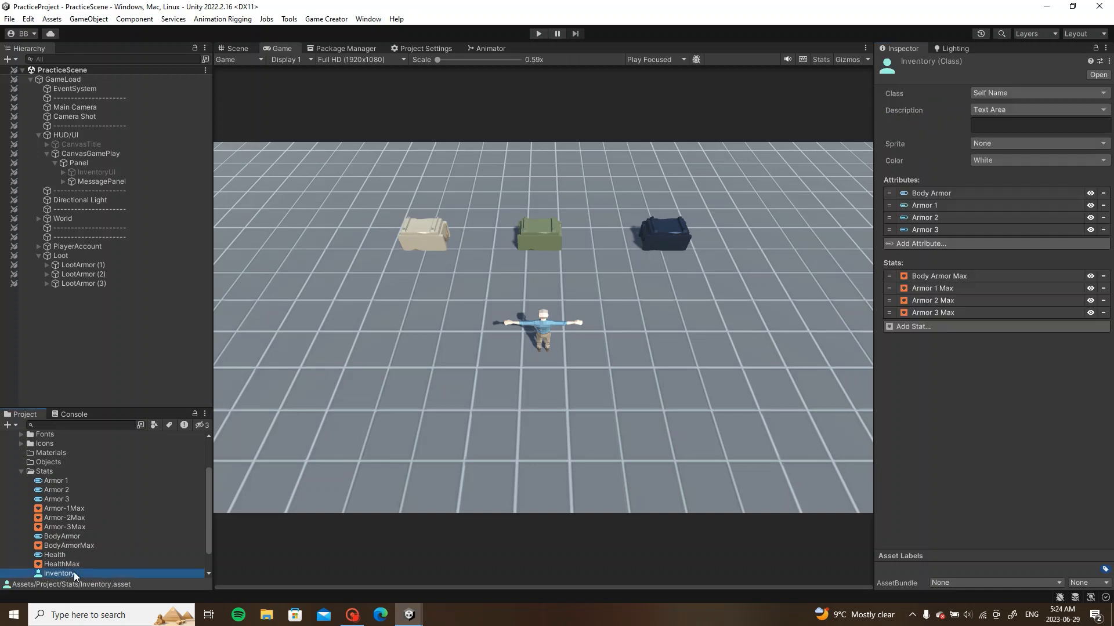
scroll(87, 545, down, 2)
click(76, 555)
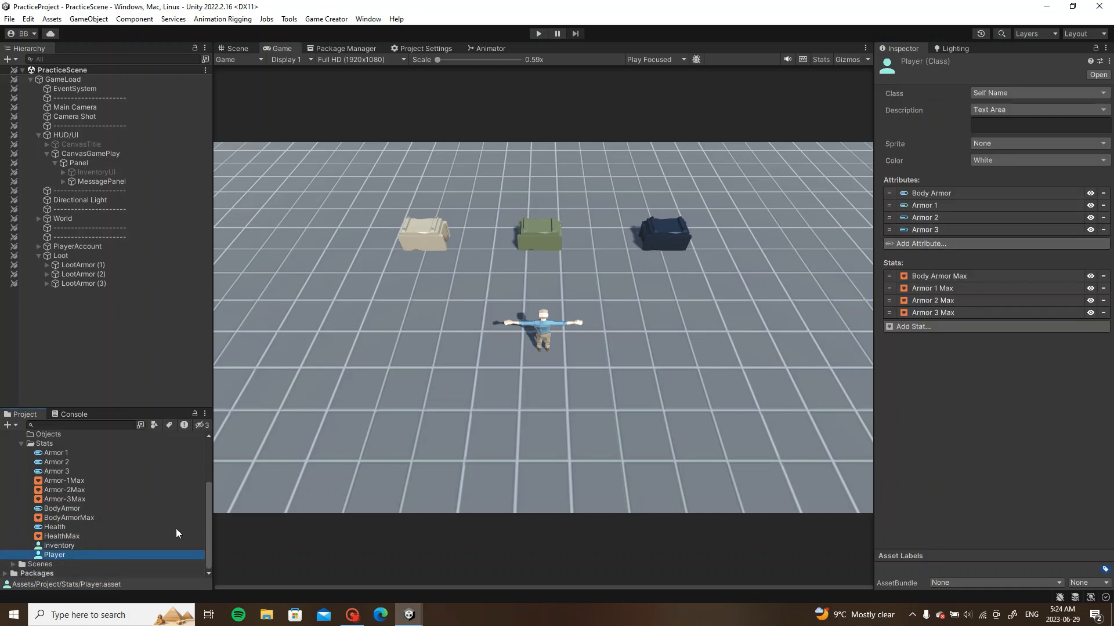
click(1104, 193)
click(1103, 193)
click(1103, 193)
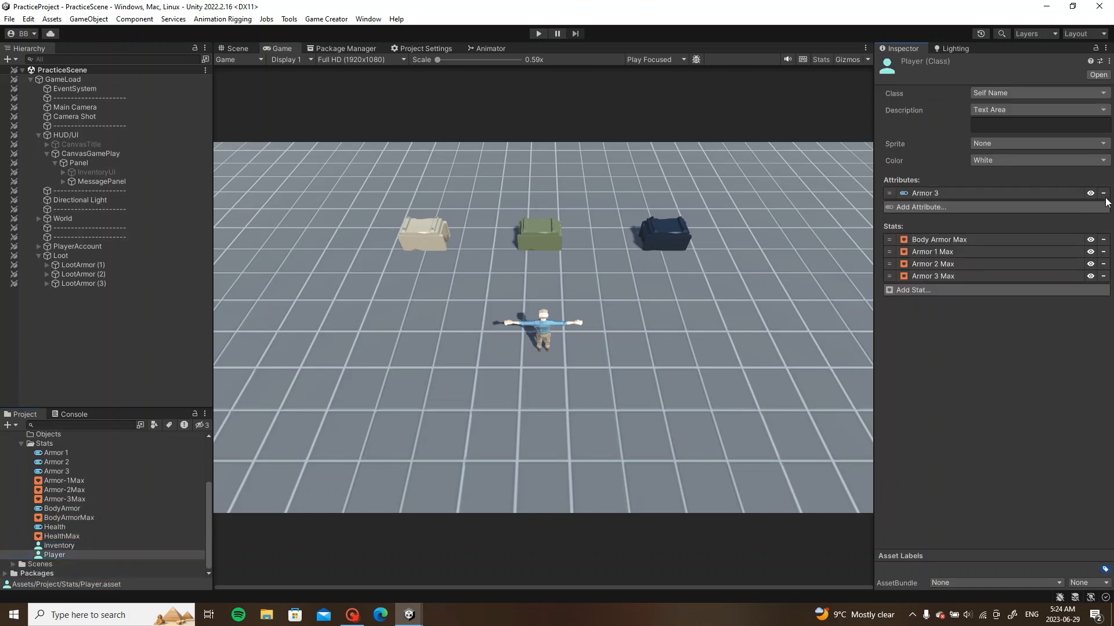
click(1104, 193)
click(1103, 227)
click(1103, 228)
click(1103, 227)
click(1103, 227)
Step: Add the Health attribute and the HealthMax stat to the Player class, and check the HealthMax stat's settings
click(1079, 228)
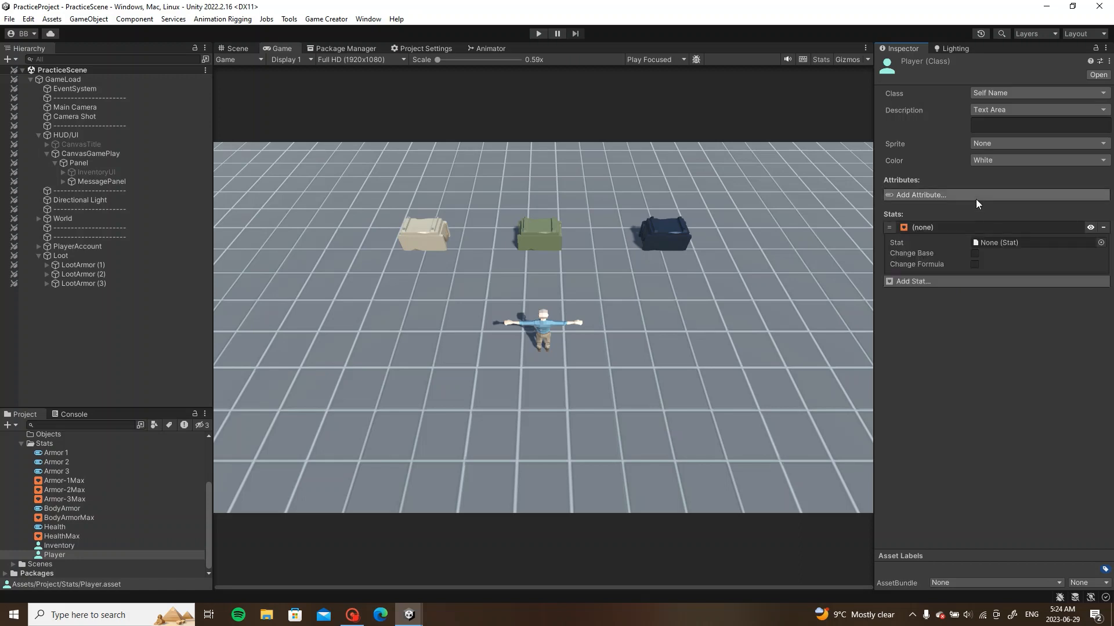
click(1078, 195)
drag(64, 527, 1038, 209)
drag(61, 537, 1038, 284)
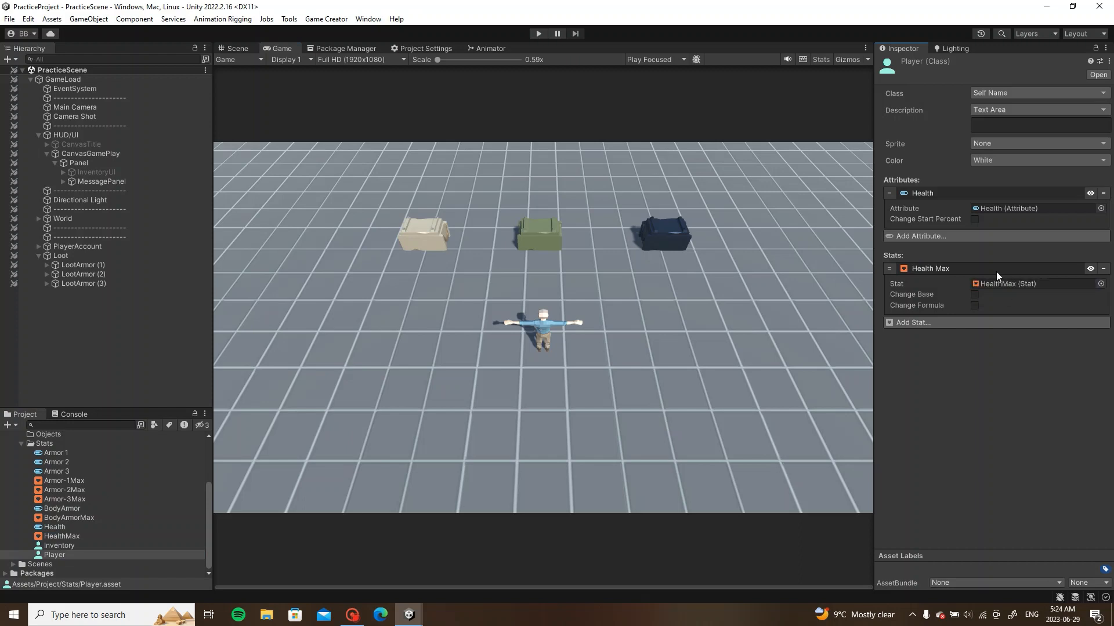
click(997, 268)
click(963, 194)
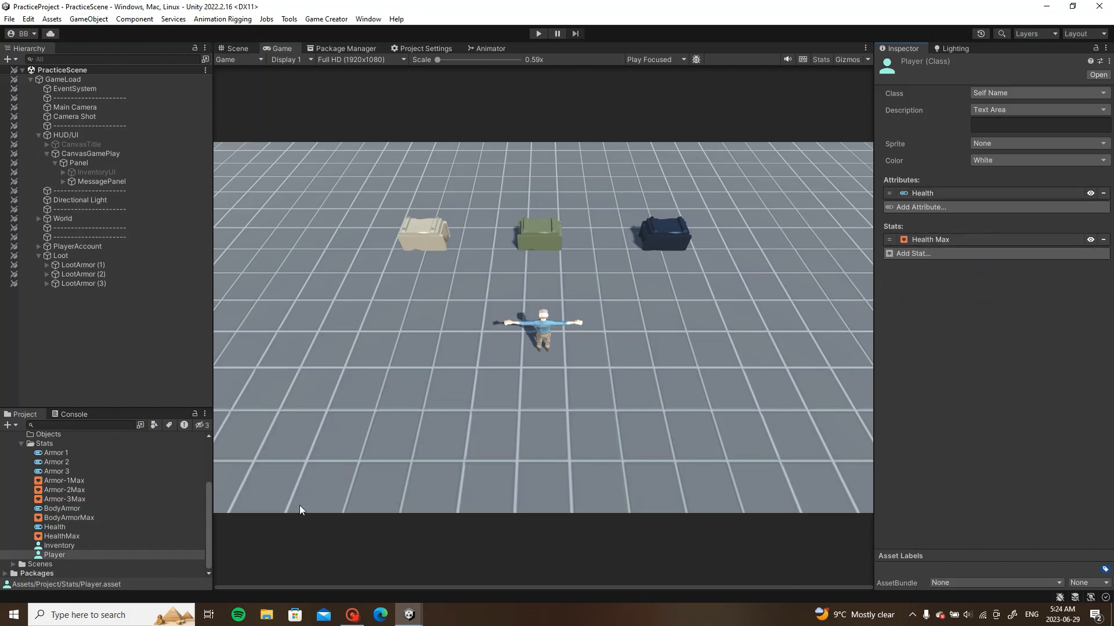
click(65, 537)
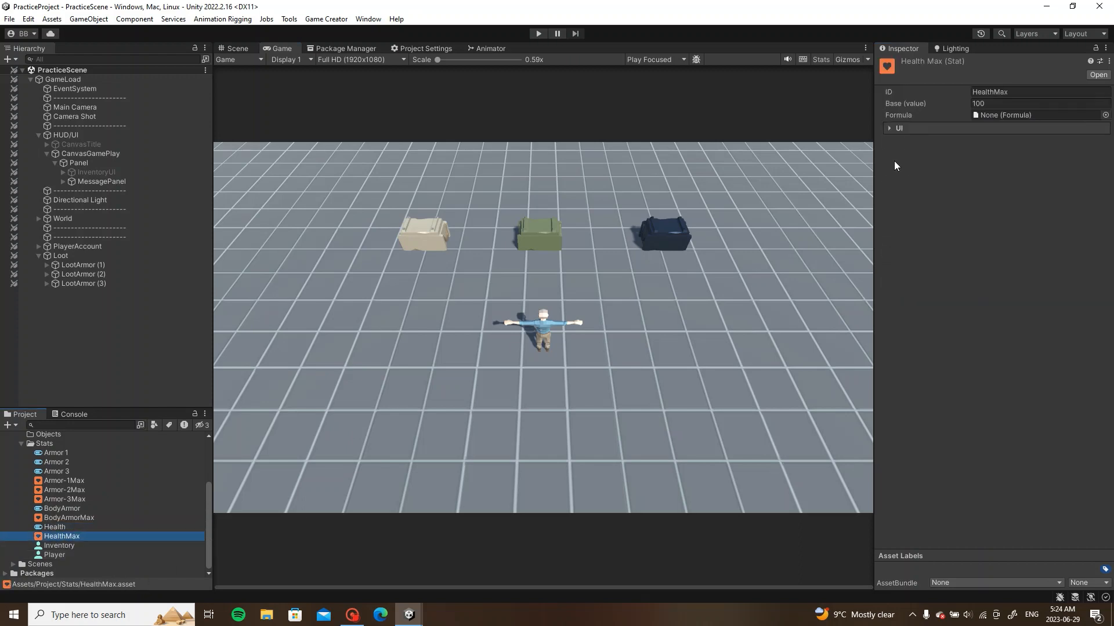
Step: Add a Traits component using the Player class to the Player object under PlayerAccount, and save the scene
click(38, 255)
click(38, 247)
click(68, 255)
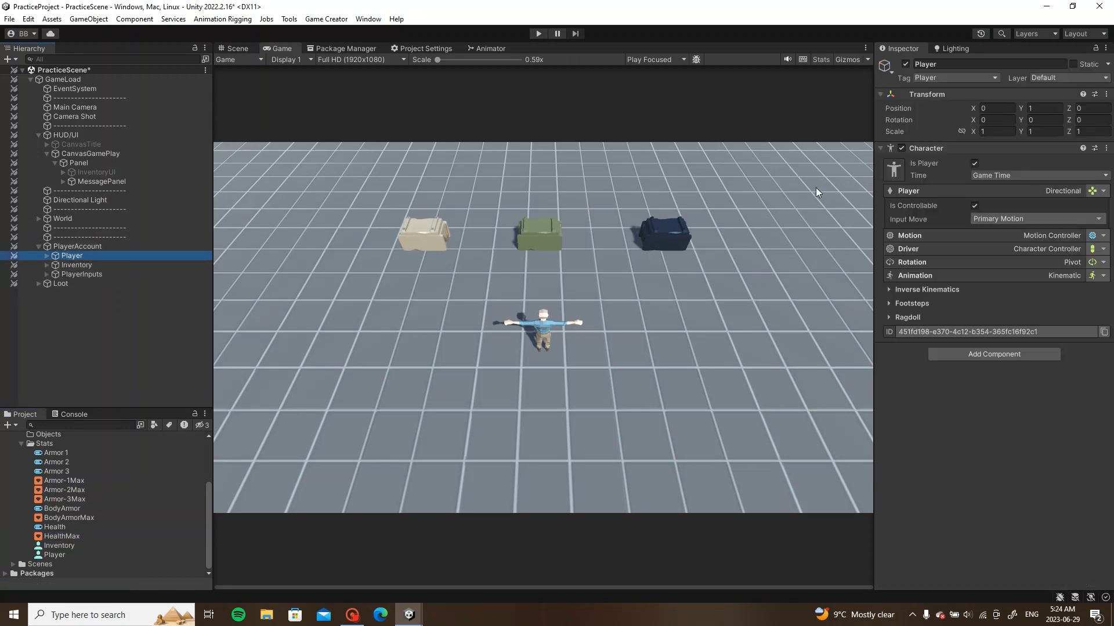
click(1025, 355)
click(961, 429)
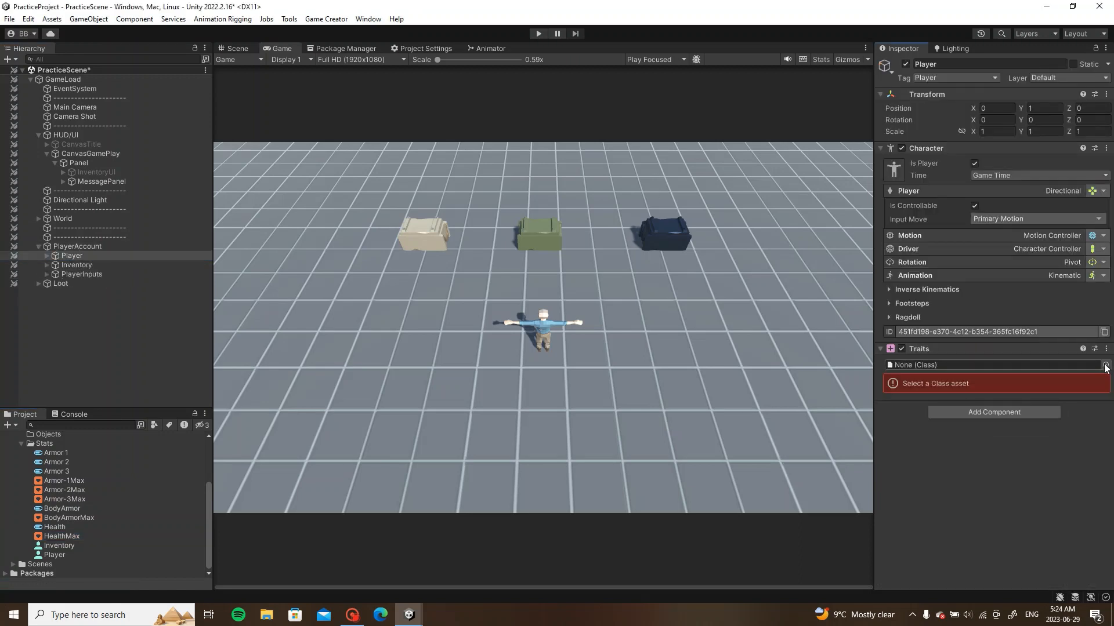
click(1105, 366)
double_click(842, 149)
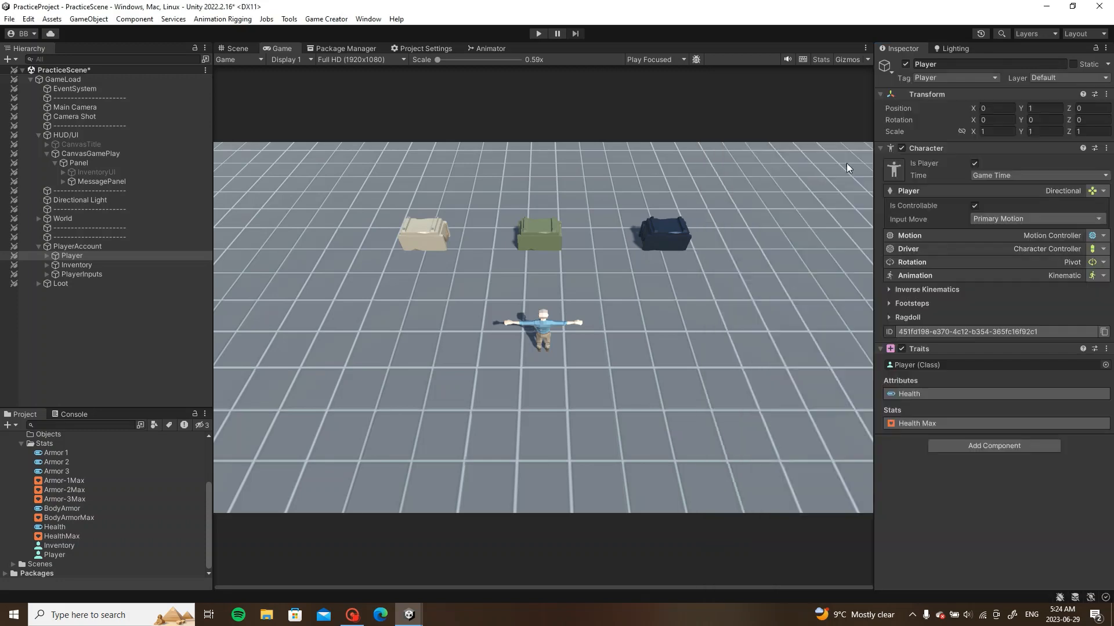
click(980, 390)
click(980, 394)
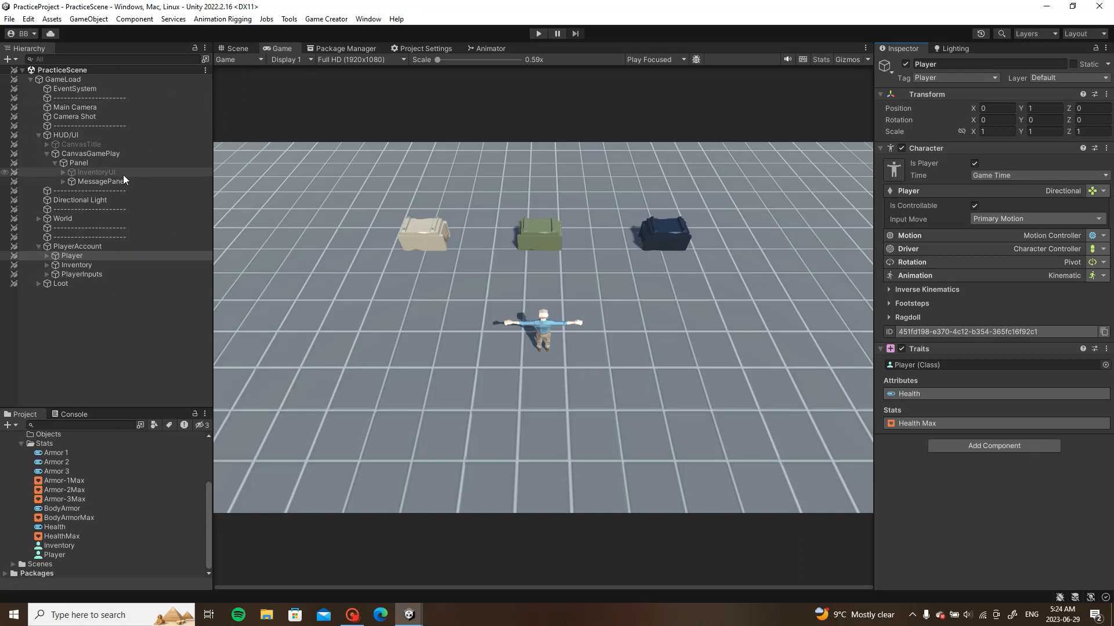
Step: Add a UI Image under CanvasGamePlay's Panel and name it HealthDisplay
click(71, 163)
right_click(79, 163)
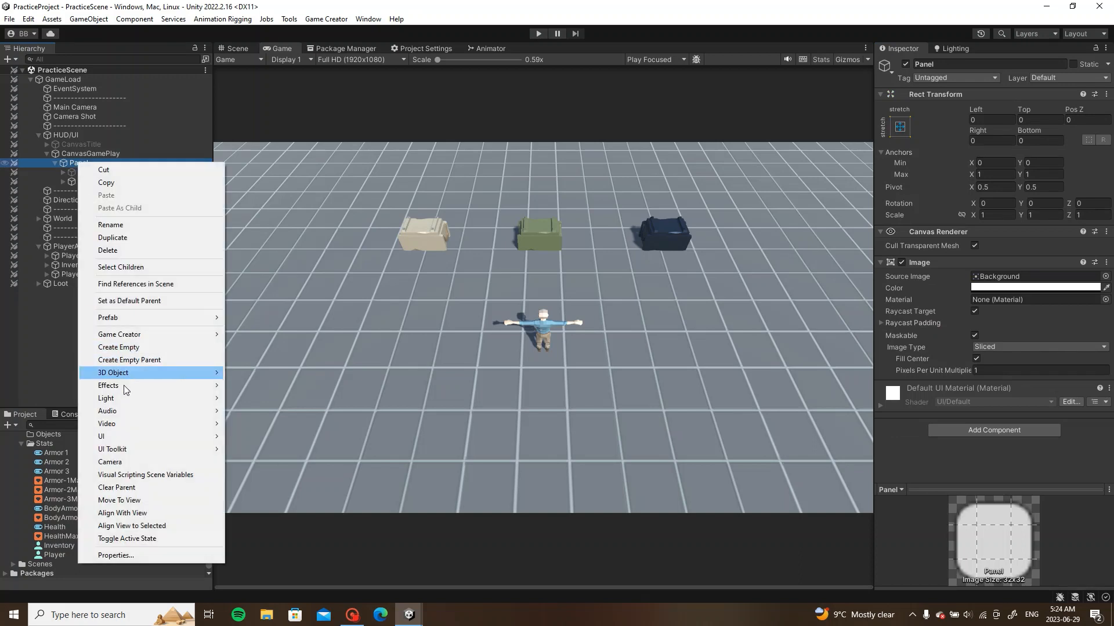
mouse_move(127, 436)
click(304, 438)
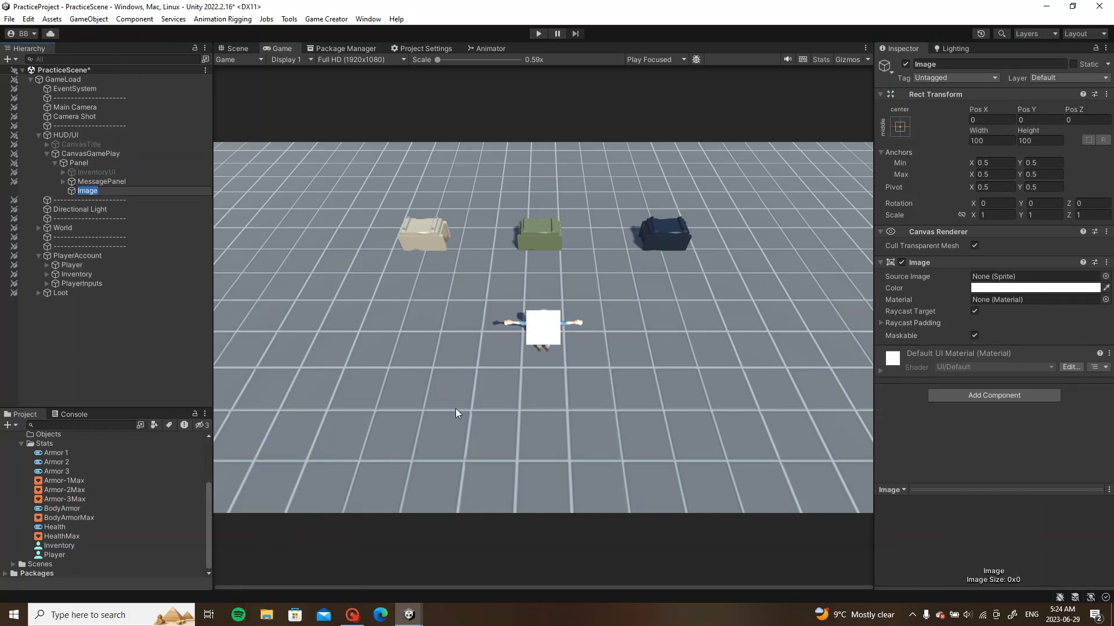
text(P)
text(ealthDisplay)
key(Return)
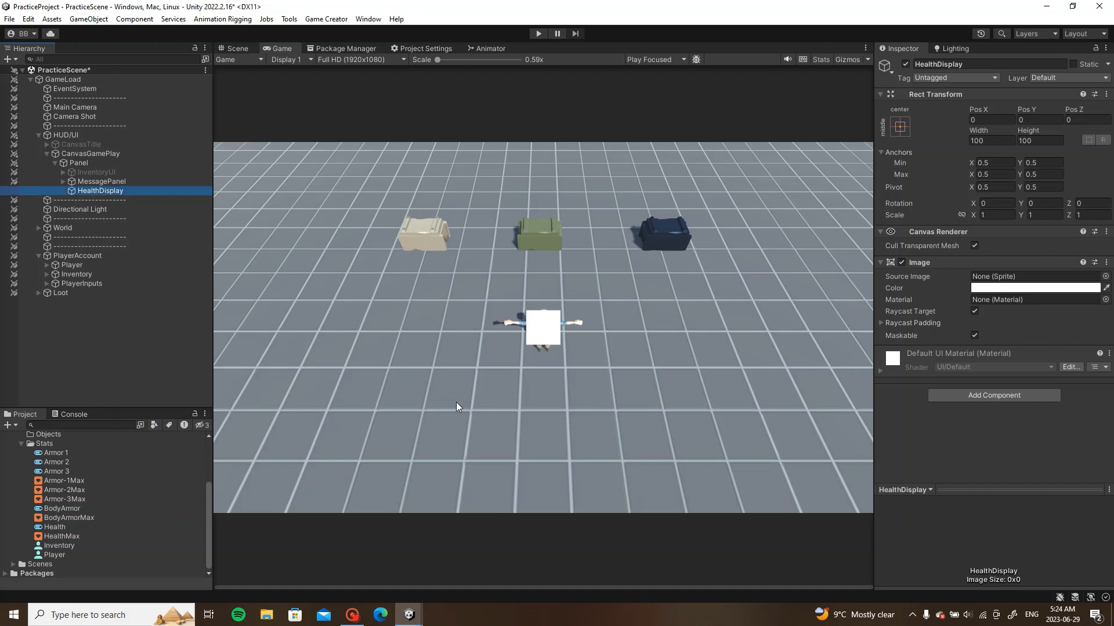
Step: Resize HealthDisplay to about 359 by 123 and place it in the canvas's lower-left corner, in a perspective Scene view
click(236, 49)
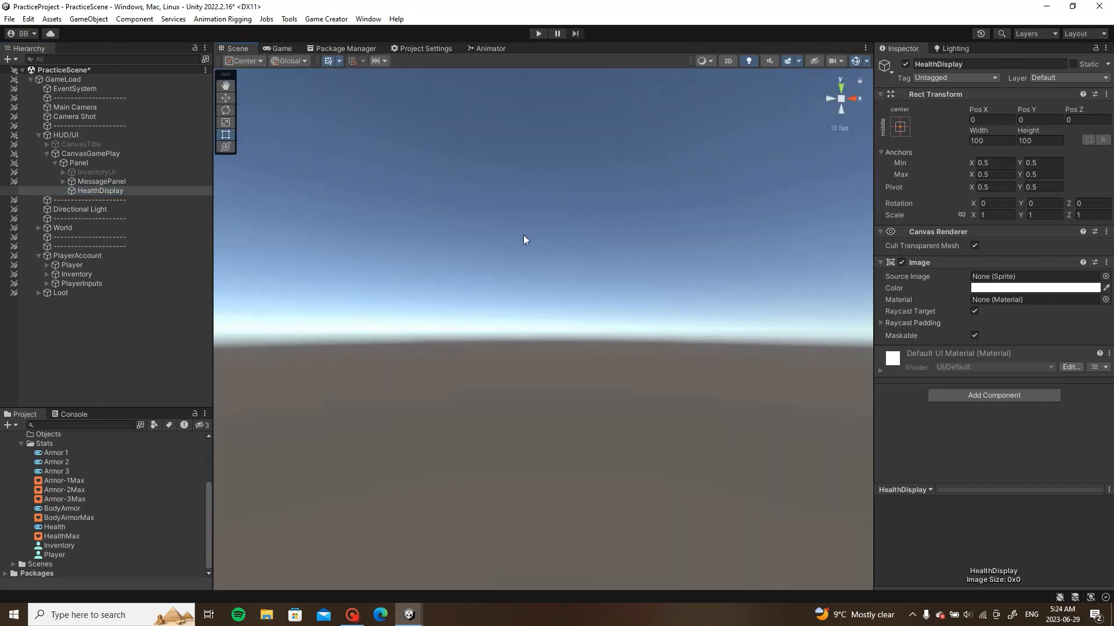
key(f)
click(841, 128)
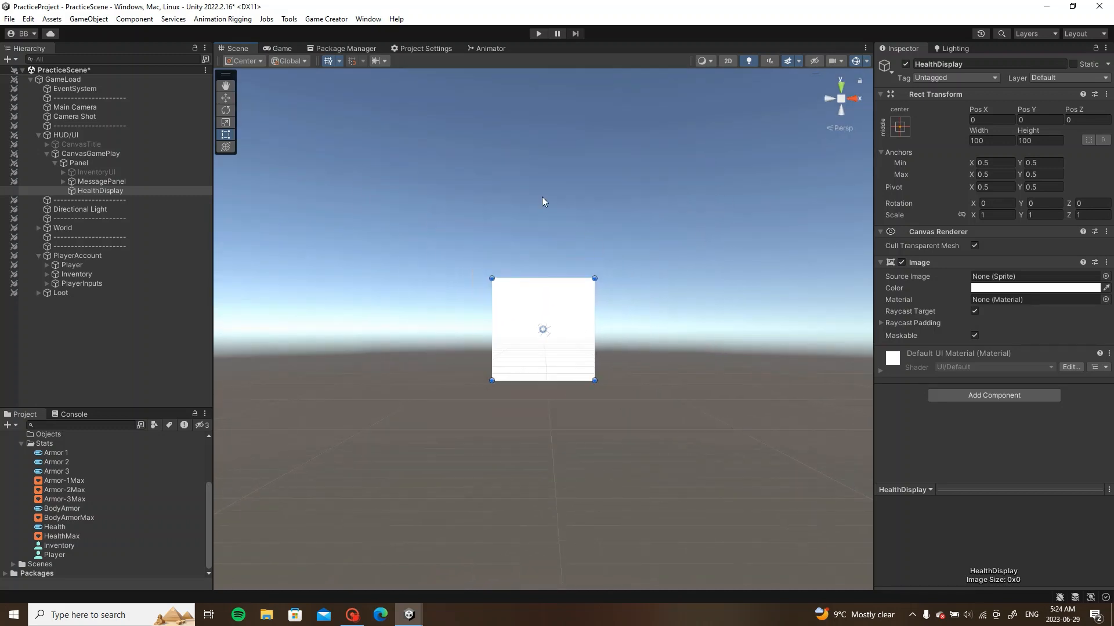
scroll(542, 202, down, 5)
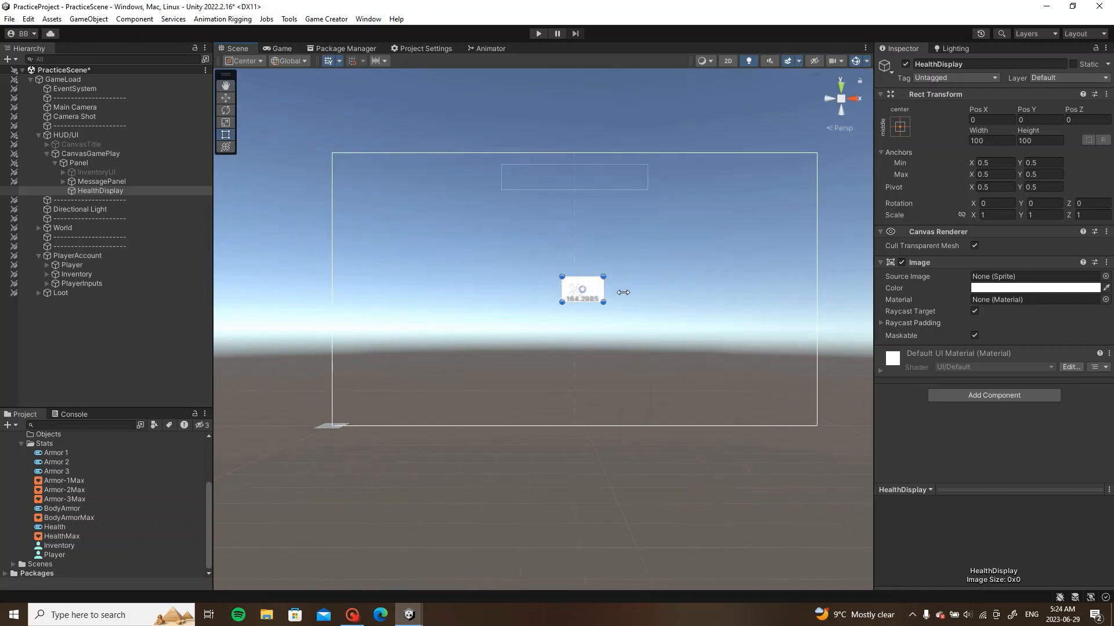
mouse_move(623, 292)
mouse_down()
mouse_move(656, 292)
mouse_move(606, 268)
mouse_move(502, 380)
mouse_move(397, 414)
mouse_up()
scroll(397, 414, up, 2)
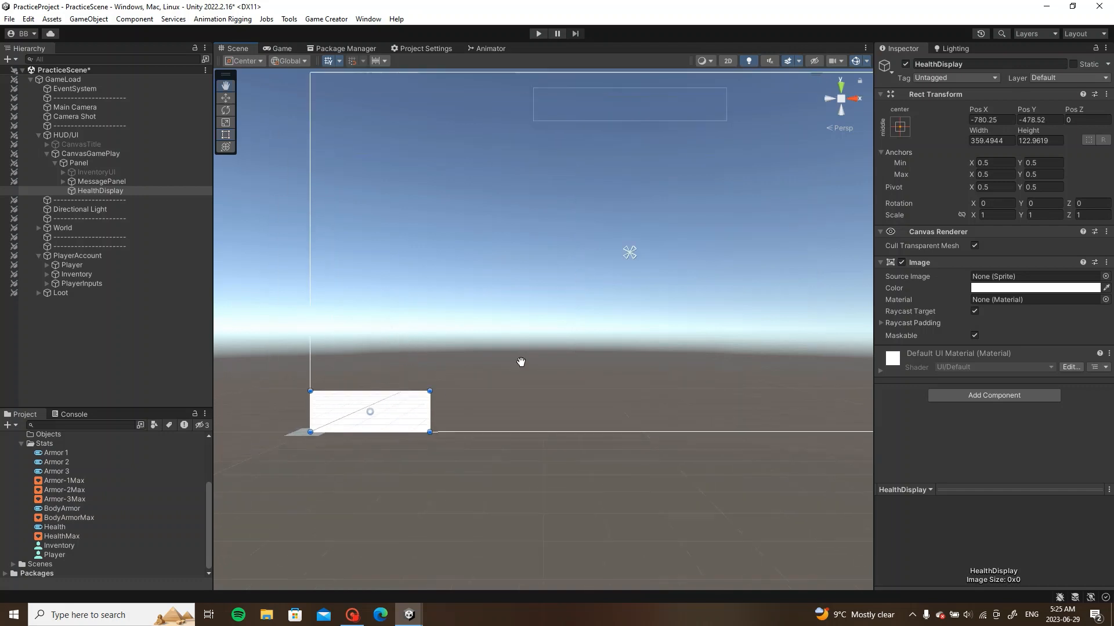
Step: Set HealthDisplay's image color to black with an alpha of 100
middle_drag(521, 362, 617, 315)
click(1021, 288)
drag(1021, 360, 1010, 407)
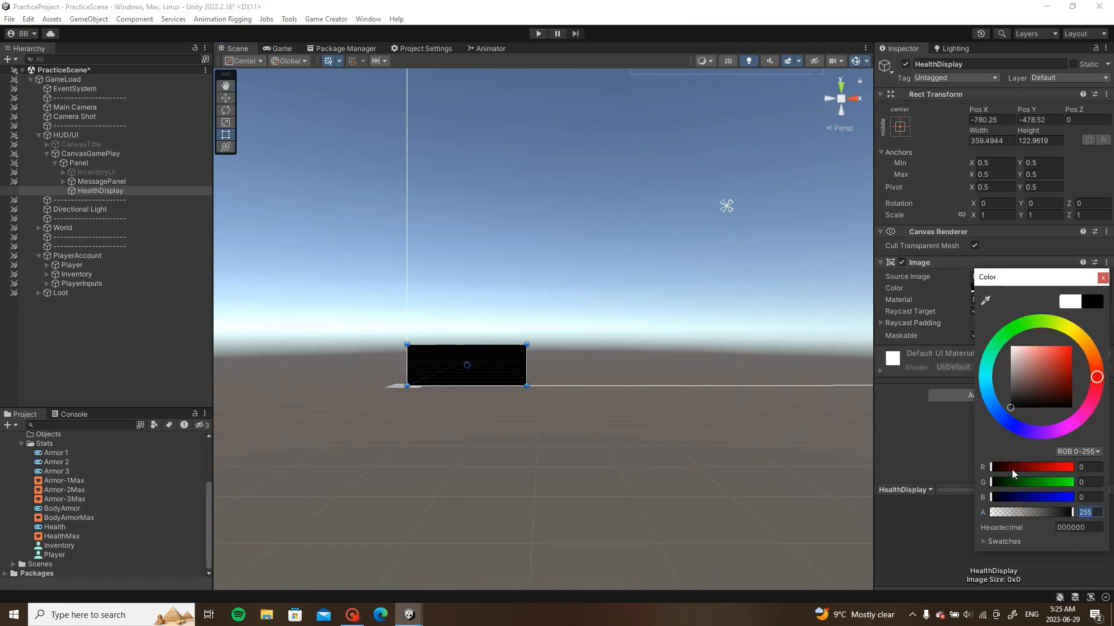
text(100)
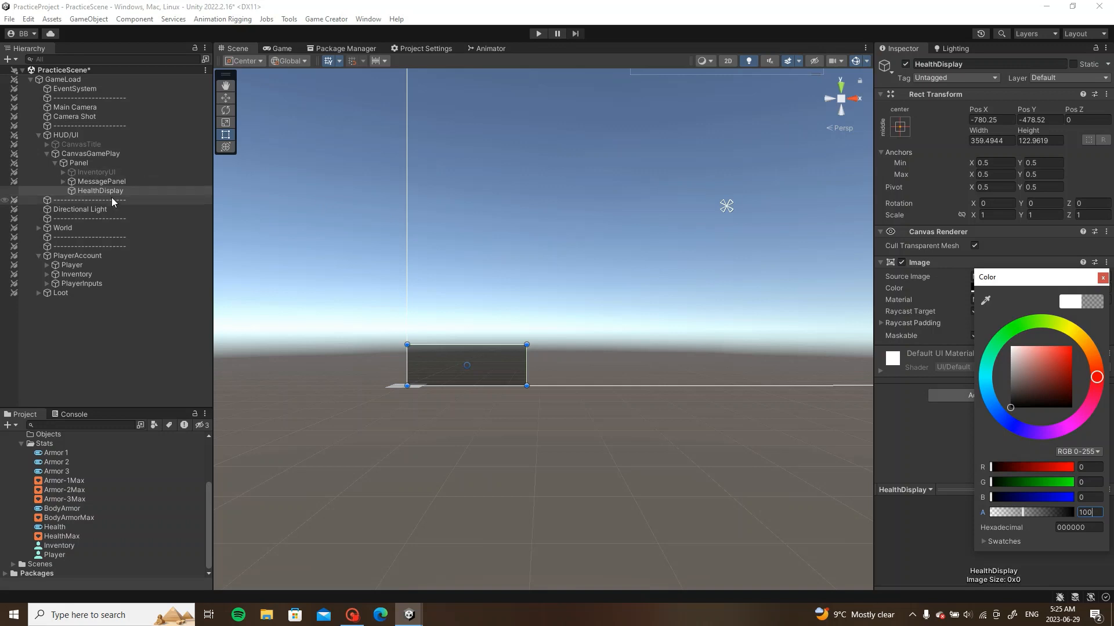
Step: Add a TextMeshPro text object under HealthDisplay and name it Name
right_click(122, 192)
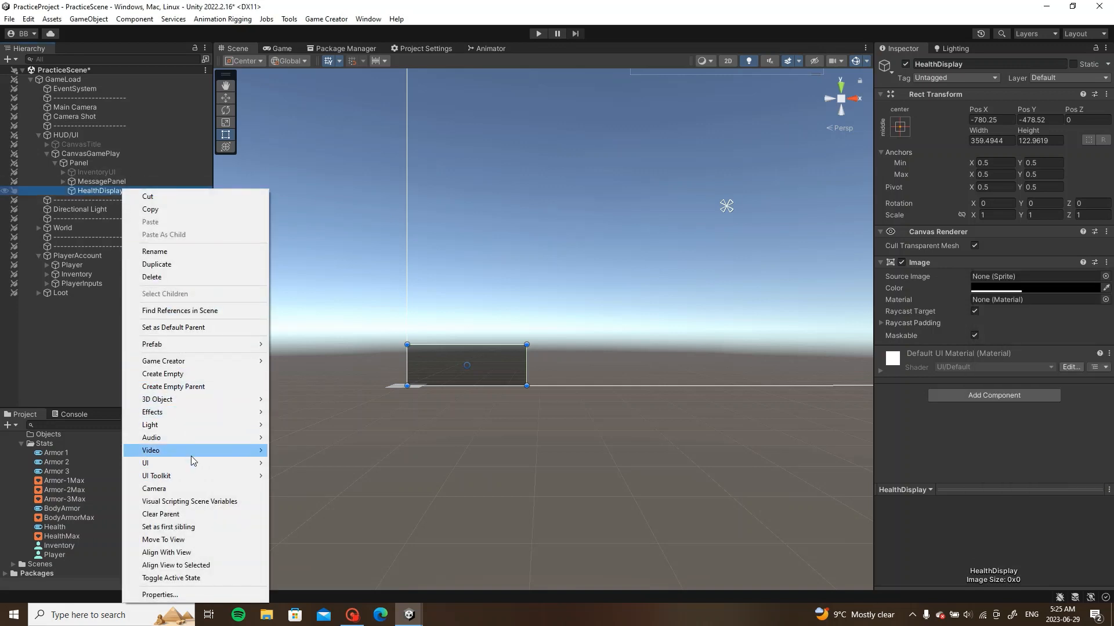
mouse_move(186, 466)
click(325, 295)
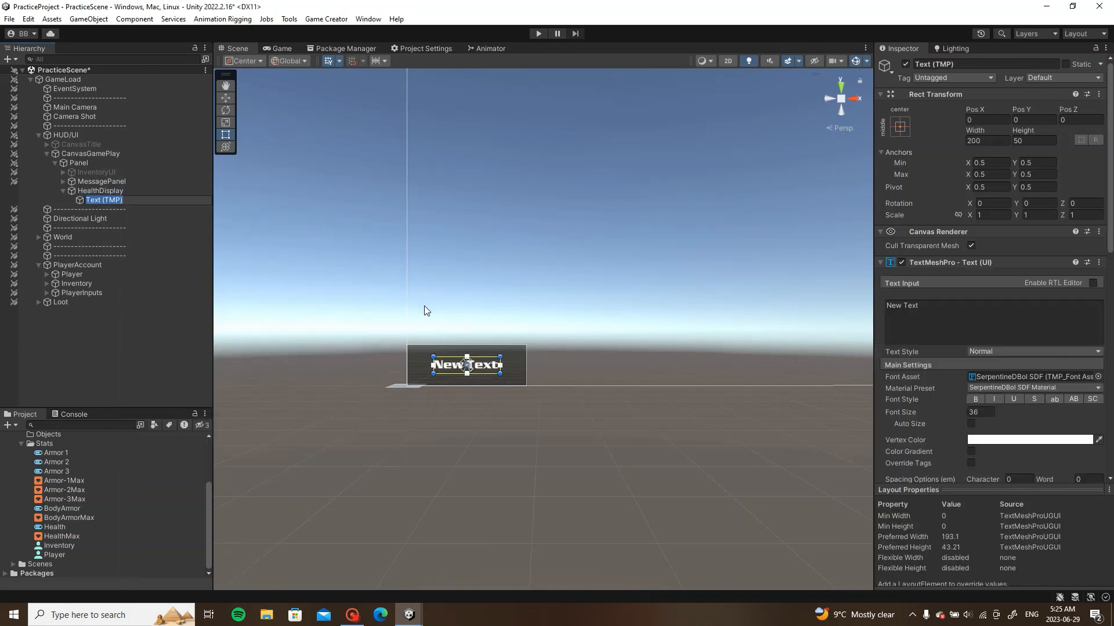
text(Hame)
key(Return)
Step: Stretch the Name text to HealthDisplay's full height, set its text to HP, and center it horizontally and vertically
scroll(483, 371, up, 2)
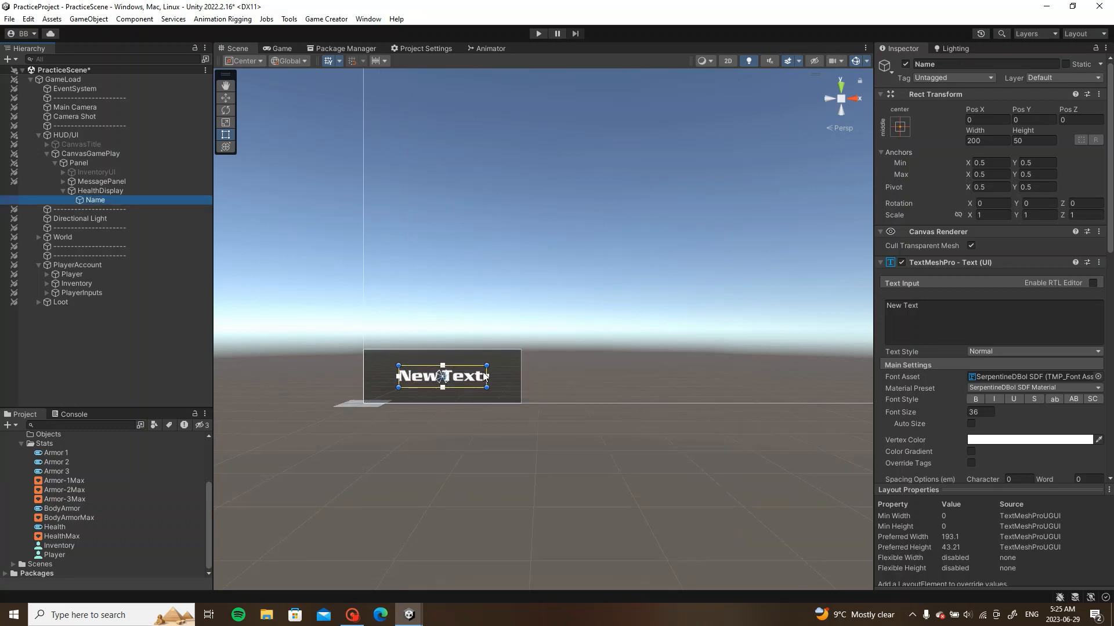
alt+drag(475, 387, 475, 404)
click(907, 302)
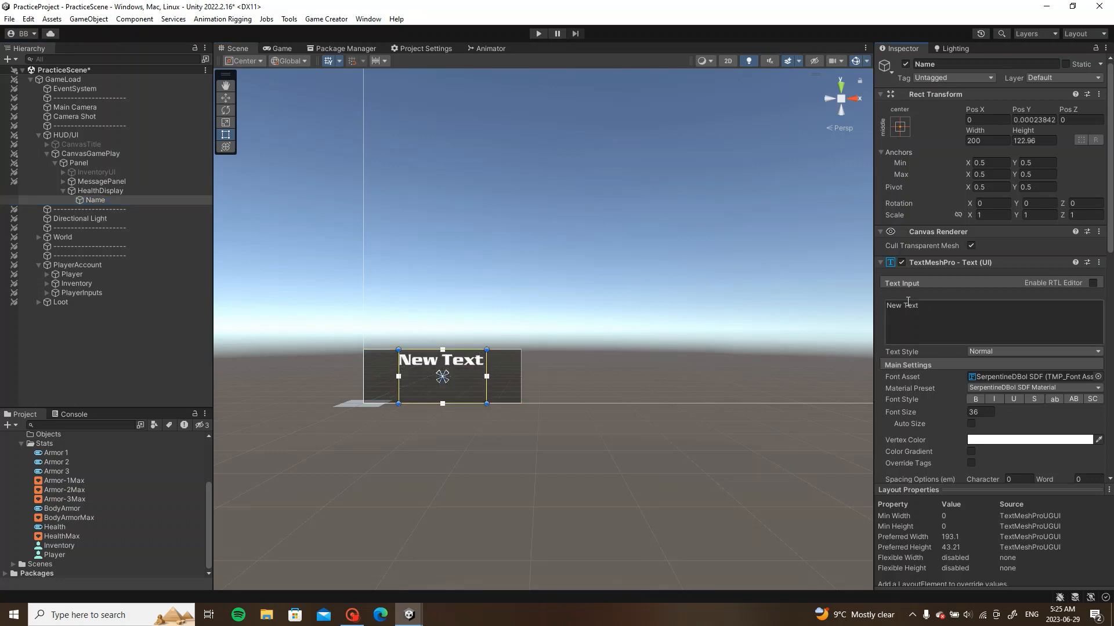
text(HP)
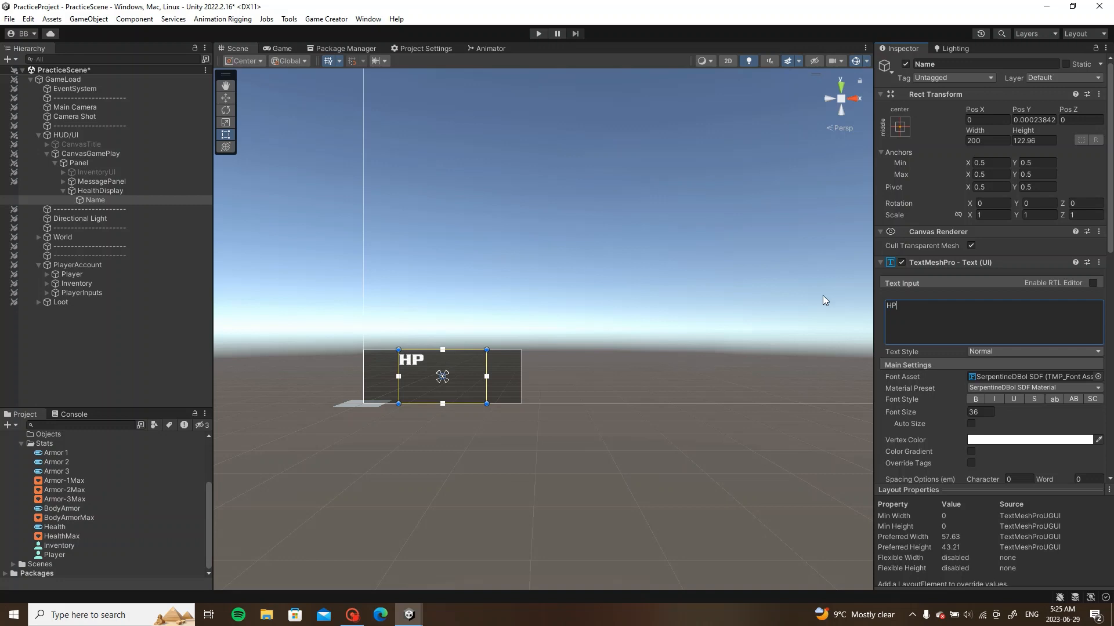
scroll(1044, 464, down, 3)
click(986, 382)
click(986, 395)
key(f)
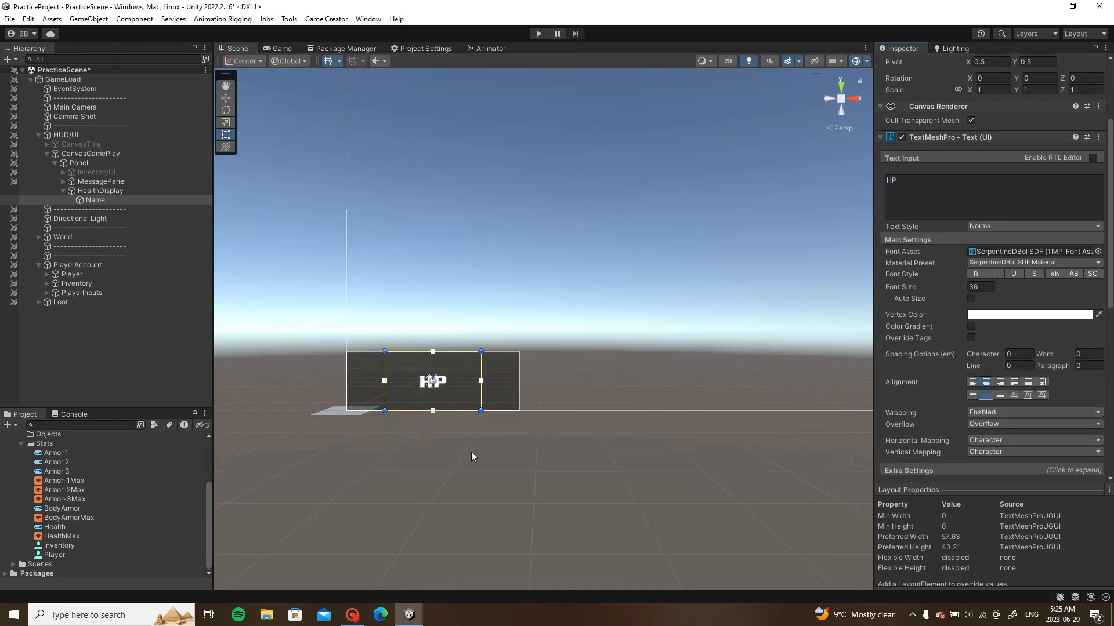
Step: Narrow HealthDisplay to about 243 wide and fit the Name text into its left half, about 122 wide
drag(557, 358, 468, 356)
click(148, 191)
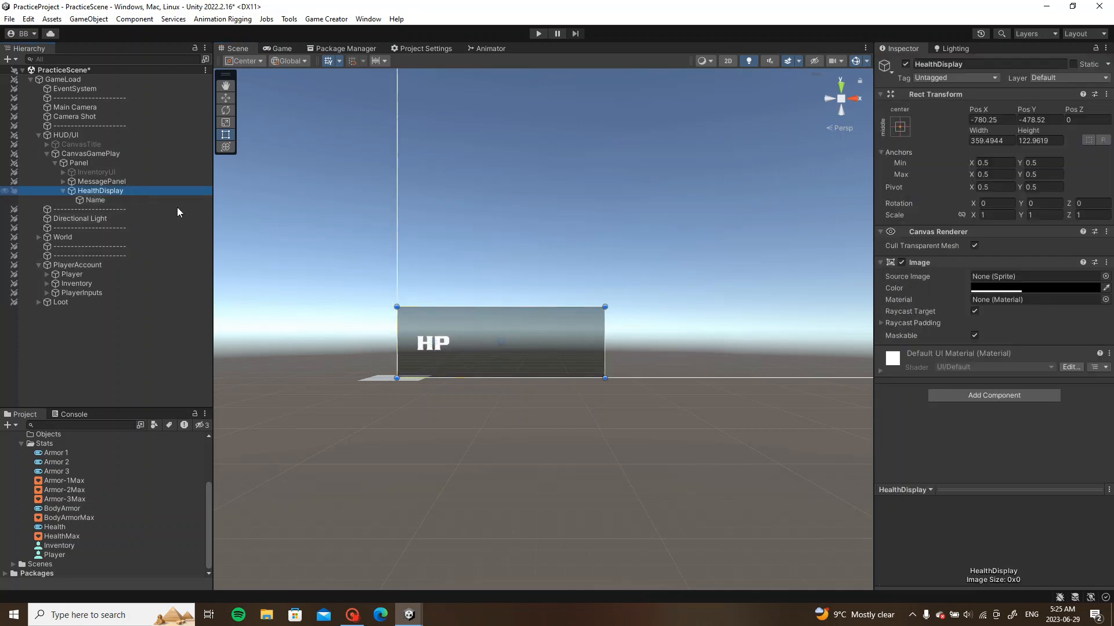
drag(602, 334, 537, 333)
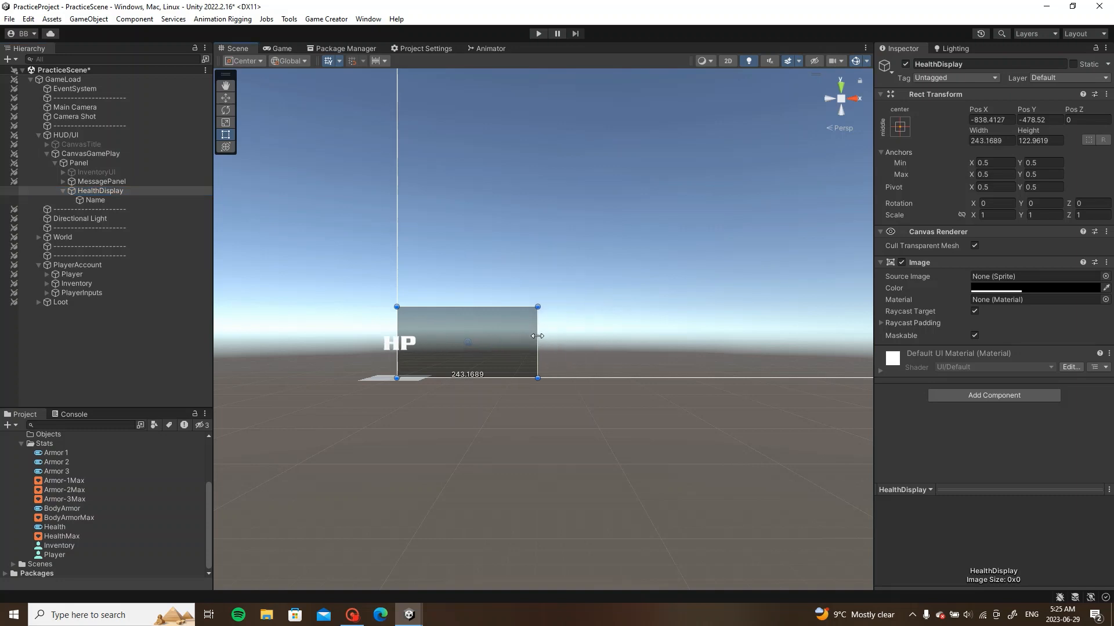
click(116, 201)
drag(420, 324, 467, 354)
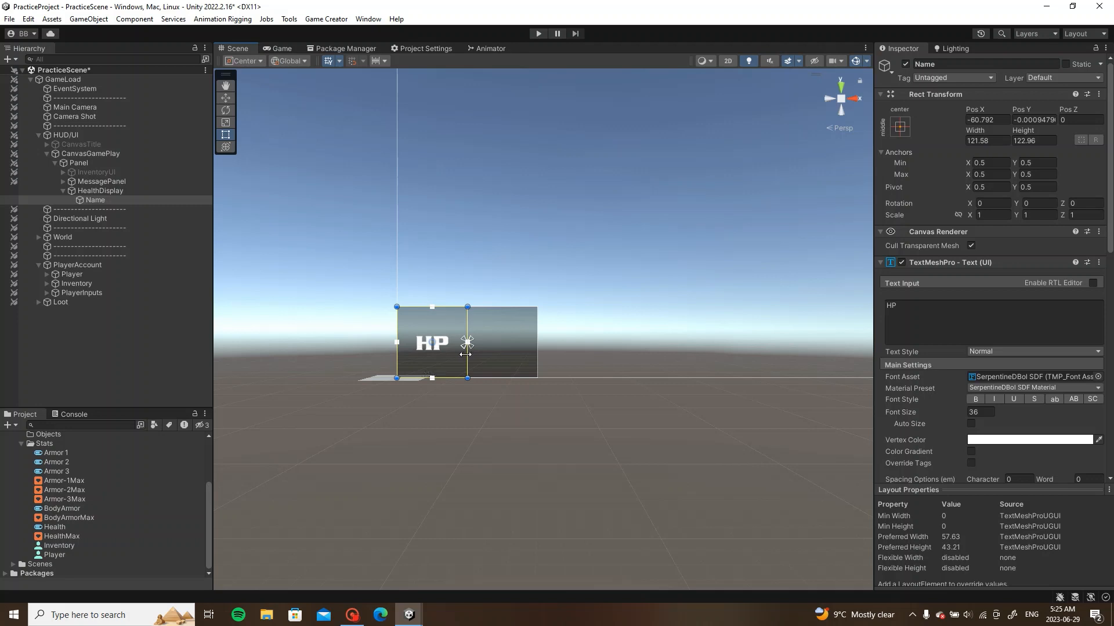
Step: Duplicate the Name text, place the copy in HealthDisplay's right half, and rename it Value
scroll(465, 353, up, 1)
key(ctrl+d)
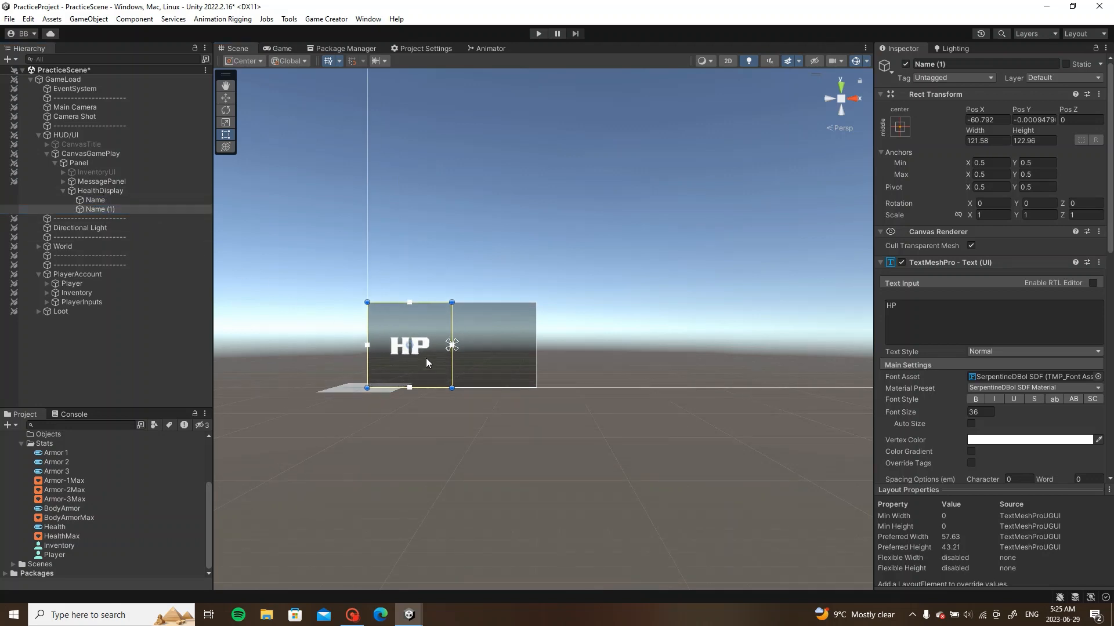
drag(426, 357, 511, 354)
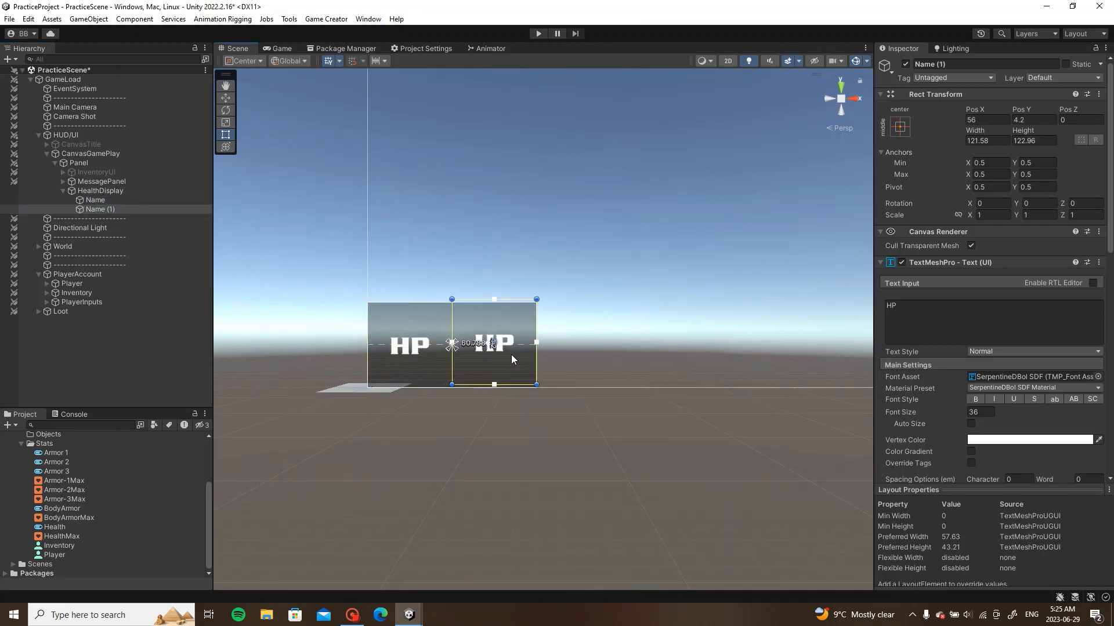
right_click(125, 209)
click(193, 254)
text(Val)
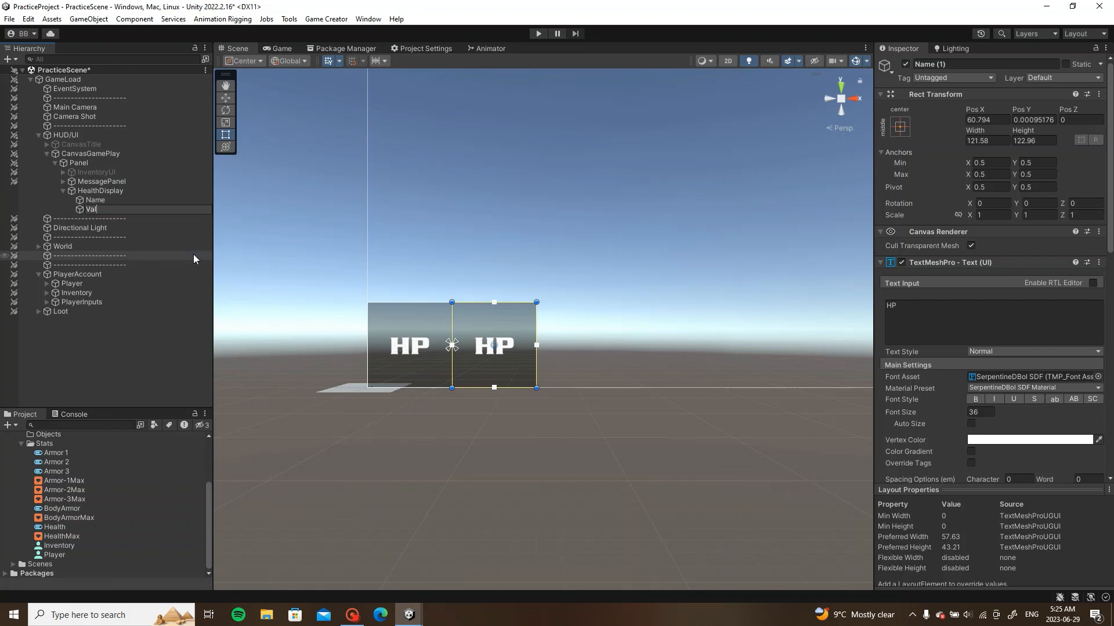
text(ue)
key(Return)
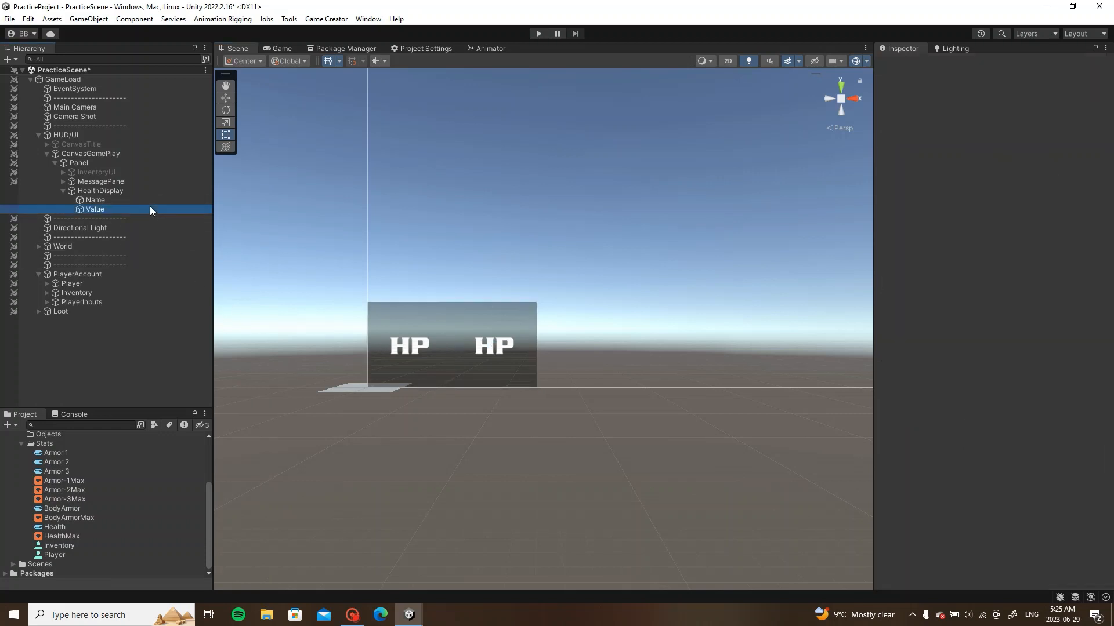
Step: Set the Value object's text to 0000 and widen its box leftward to about 147
double_click(891, 305)
text(000)
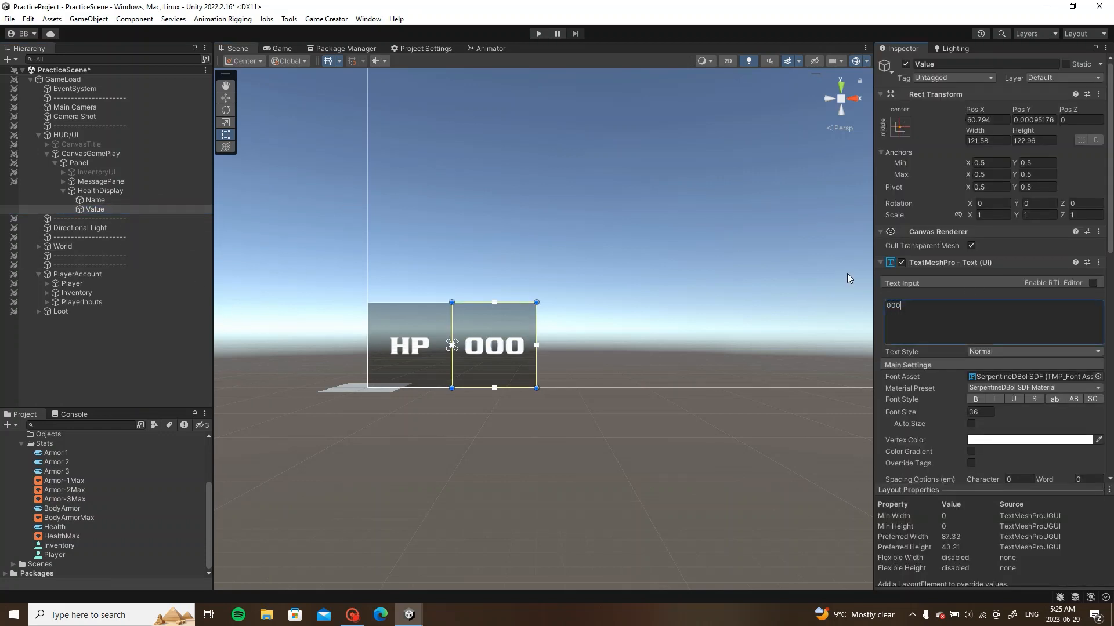
text(0)
drag(450, 361, 435, 364)
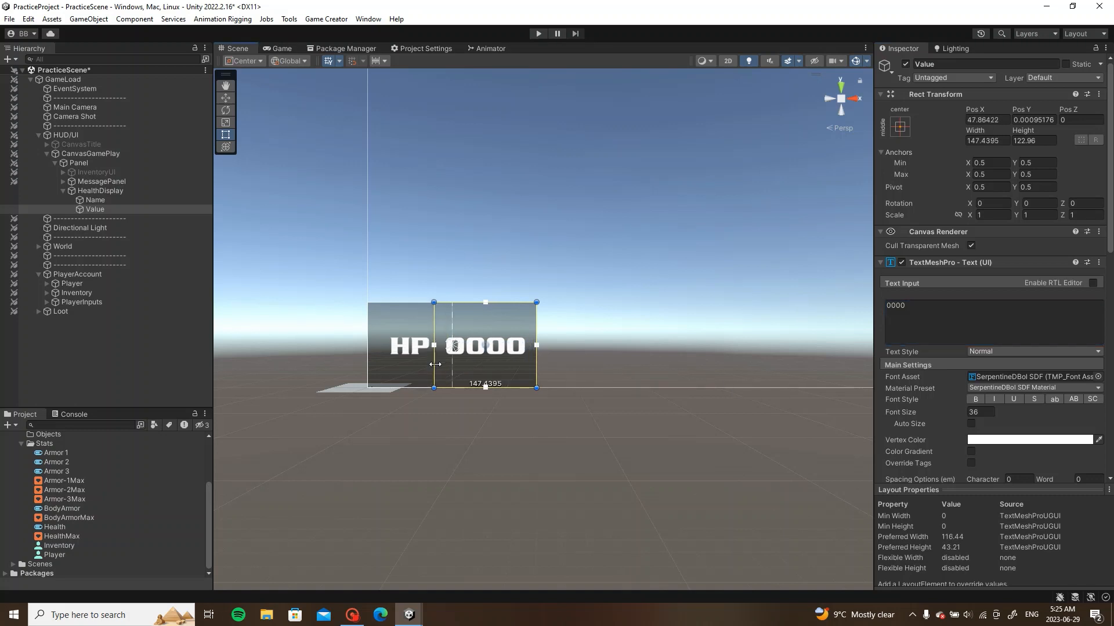
click(472, 422)
Step: Add an Attribute UI component to HealthDisplay and assign the Health attribute to it
click(116, 190)
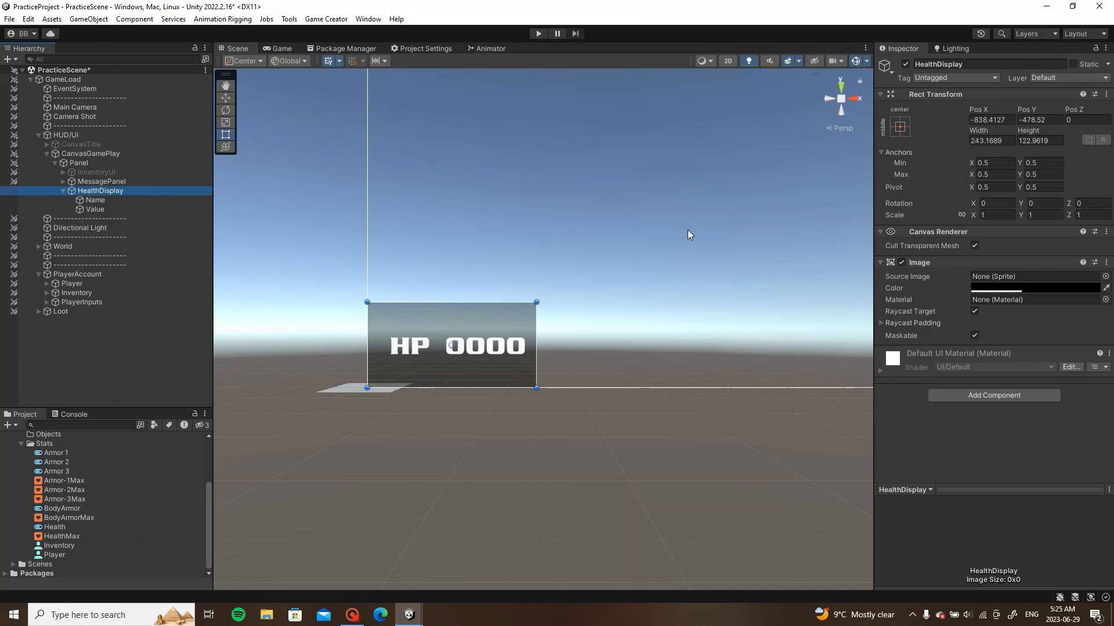
click(1011, 395)
click(994, 444)
click(994, 443)
click(994, 444)
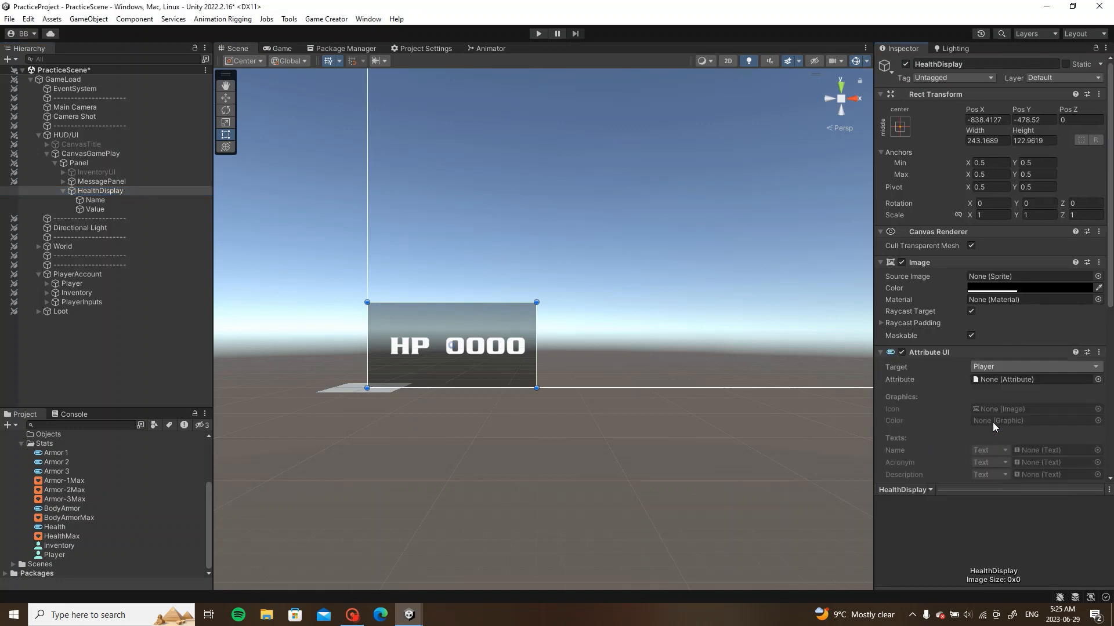
click(1097, 379)
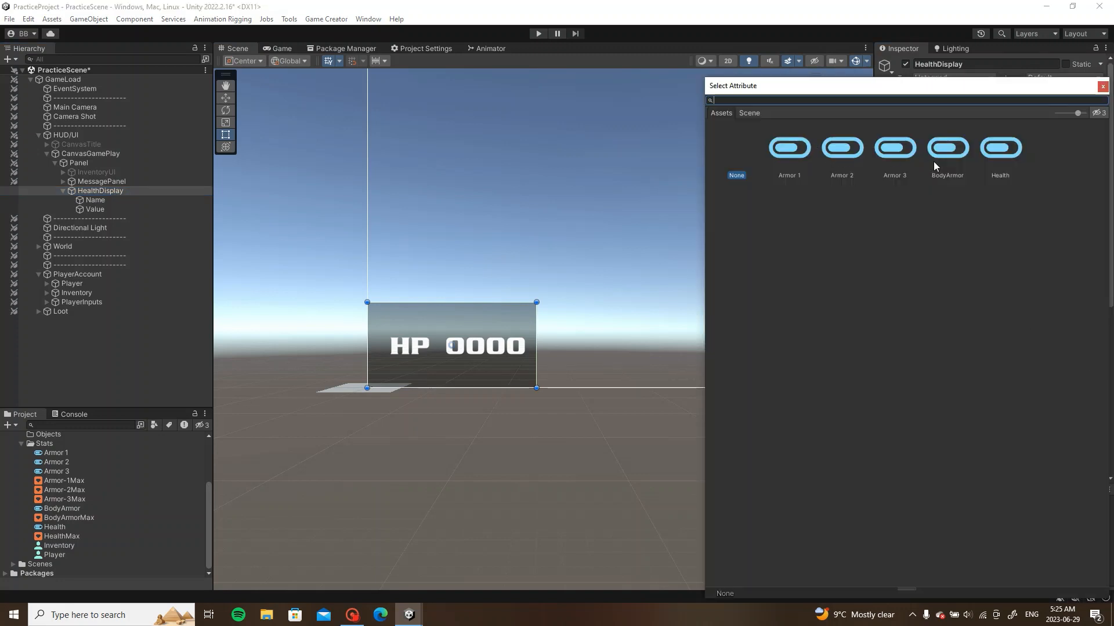
double_click(998, 149)
Step: Set the Attribute UI's Value output to TMP, link it to the Value text object, and save the scene
scroll(1008, 385, down, 3)
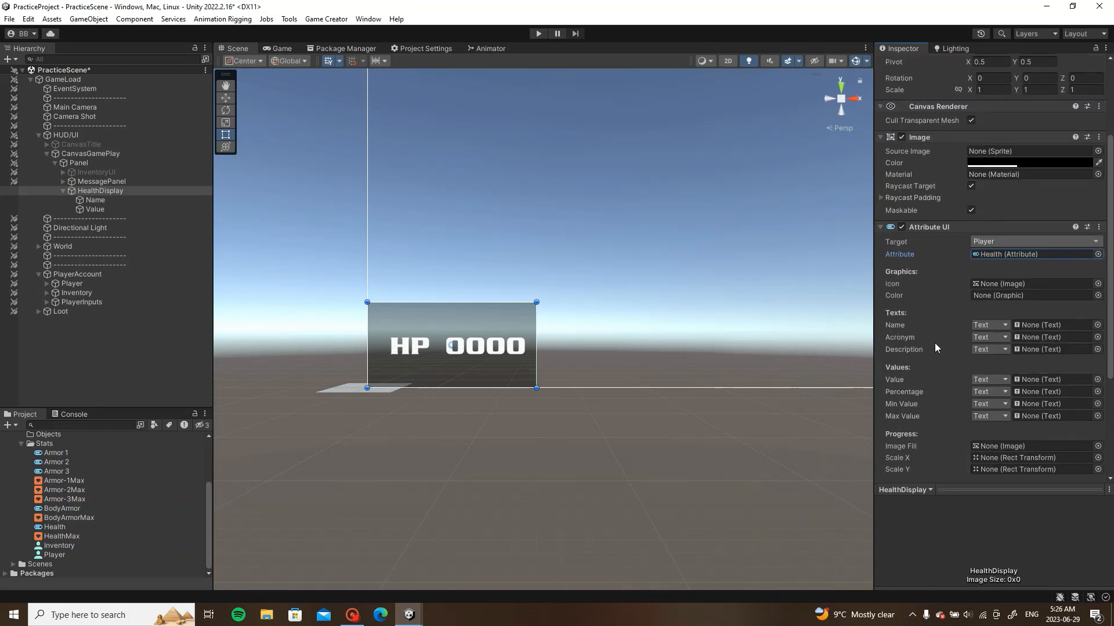
scroll(934, 344, down, 3)
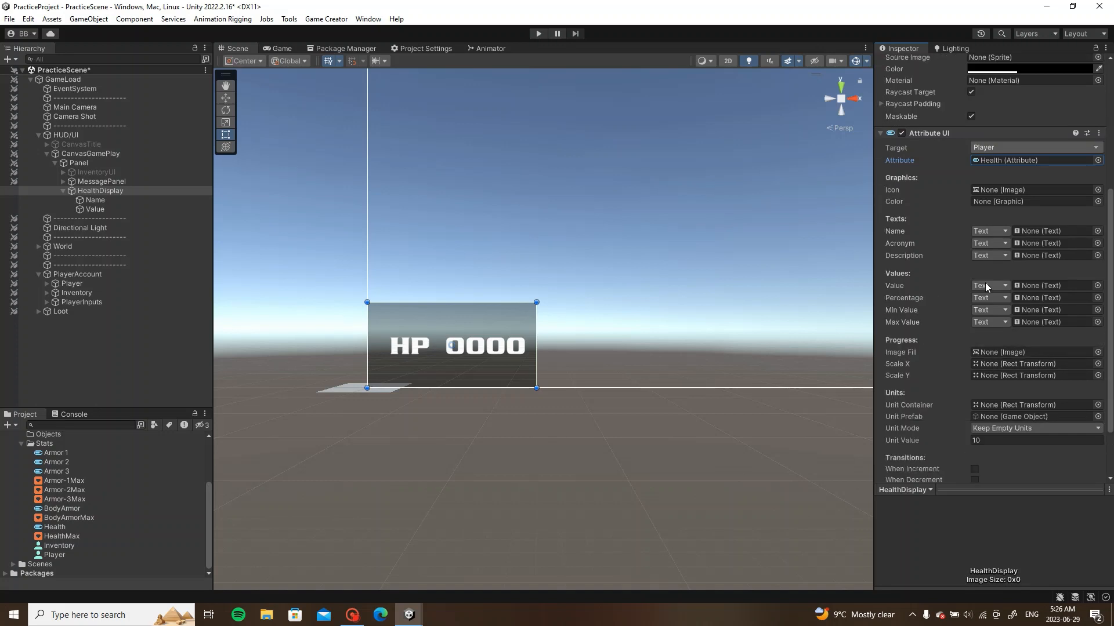
click(985, 285)
click(986, 297)
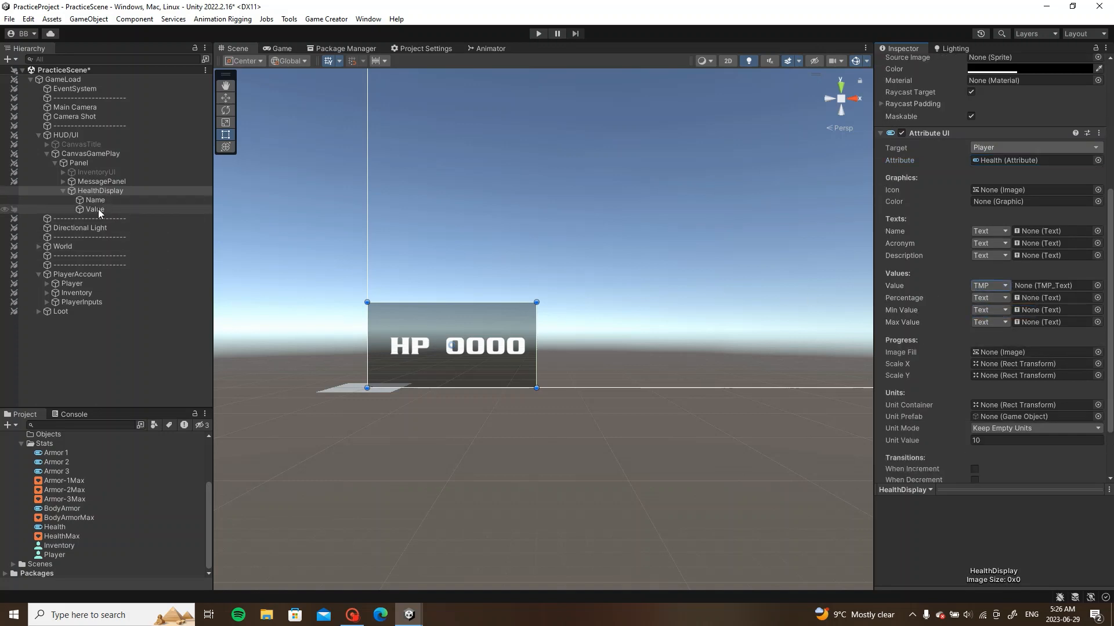
drag(98, 213, 1033, 283)
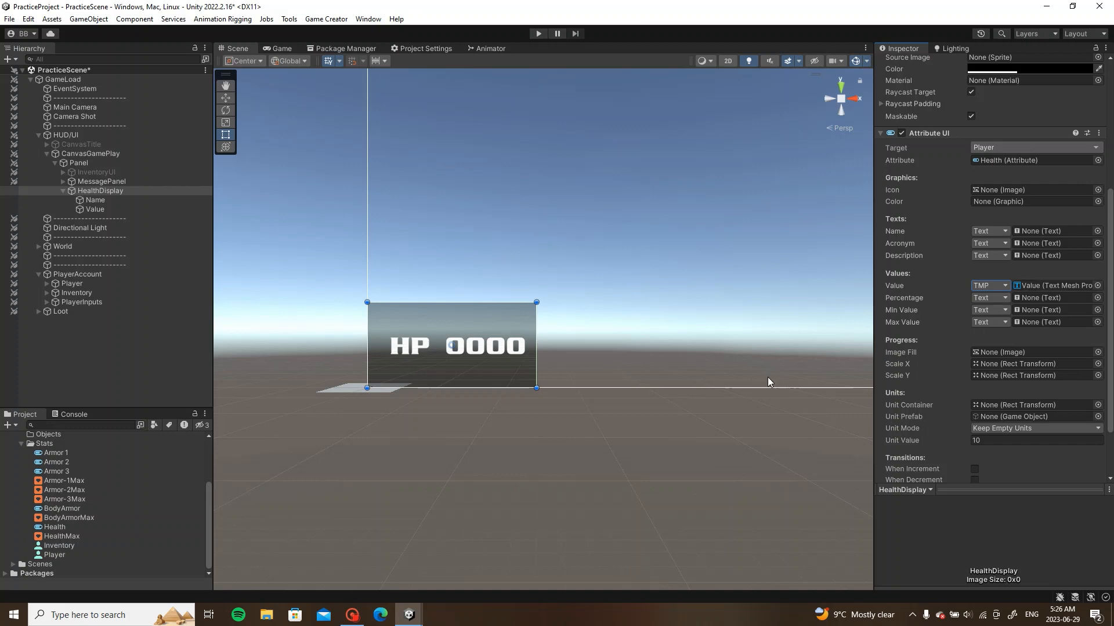
click(697, 461)
key(ctrl+s)
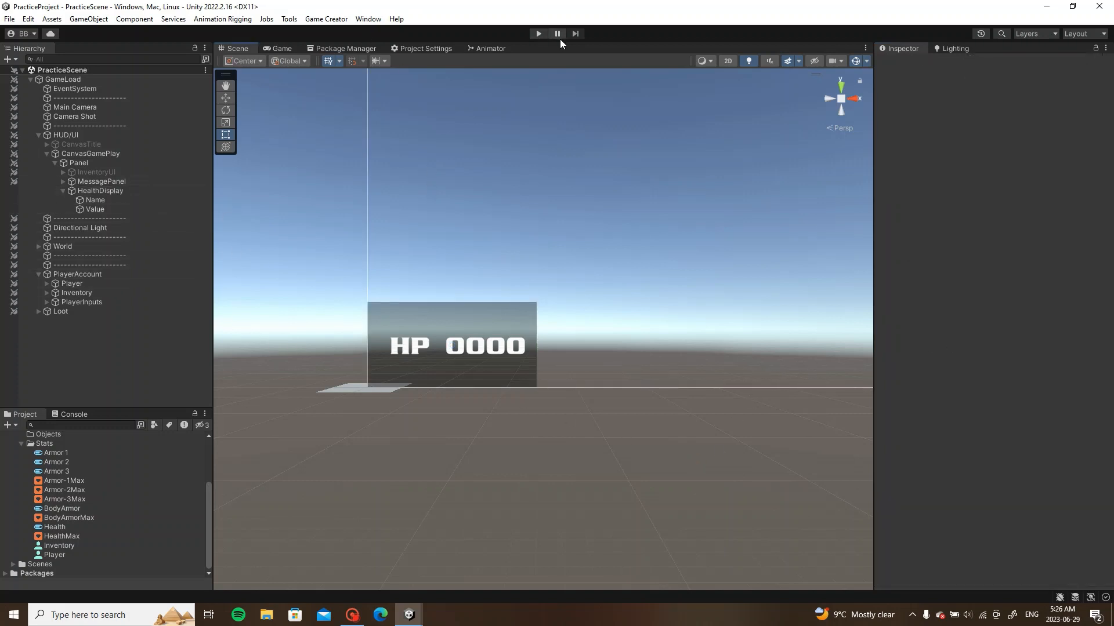
Step: Play-test the scene in the Game view to check the HP display, and stop play mode
click(280, 50)
click(537, 34)
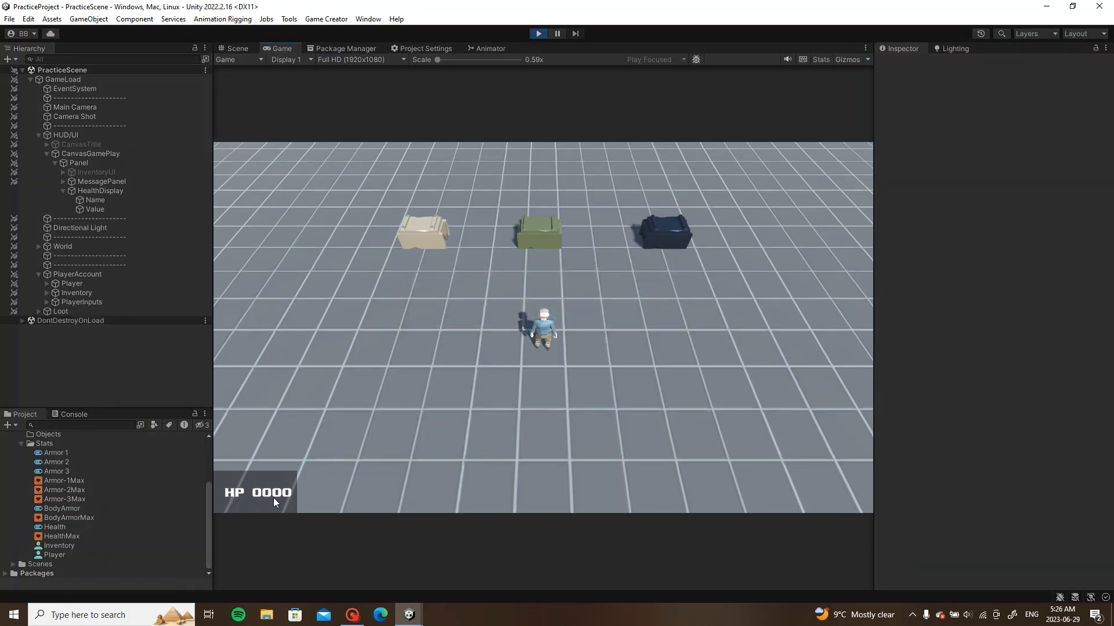
click(530, 34)
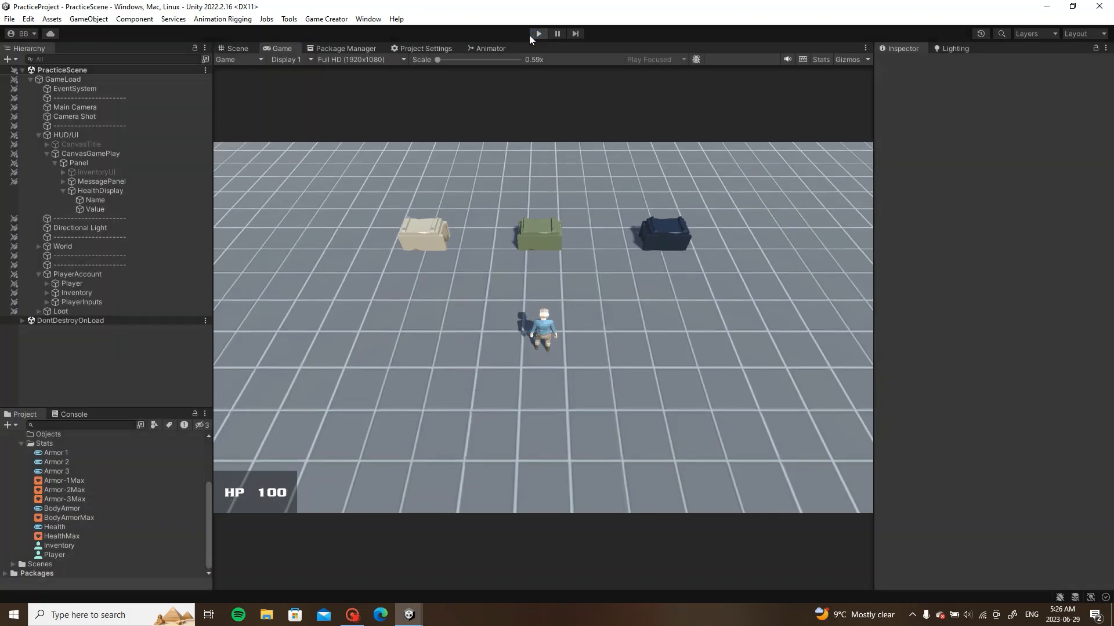
Step: Add a Change Attribute instruction to the On Enable trigger of Armor (1) under Inventory's Armors
click(47, 293)
click(56, 302)
click(76, 311)
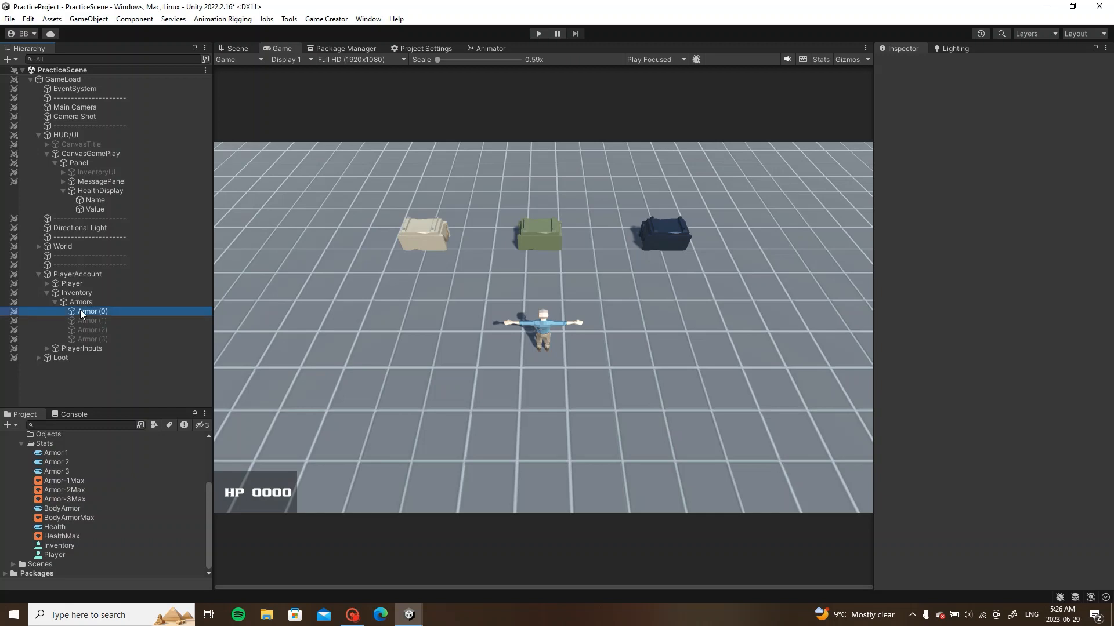
click(126, 320)
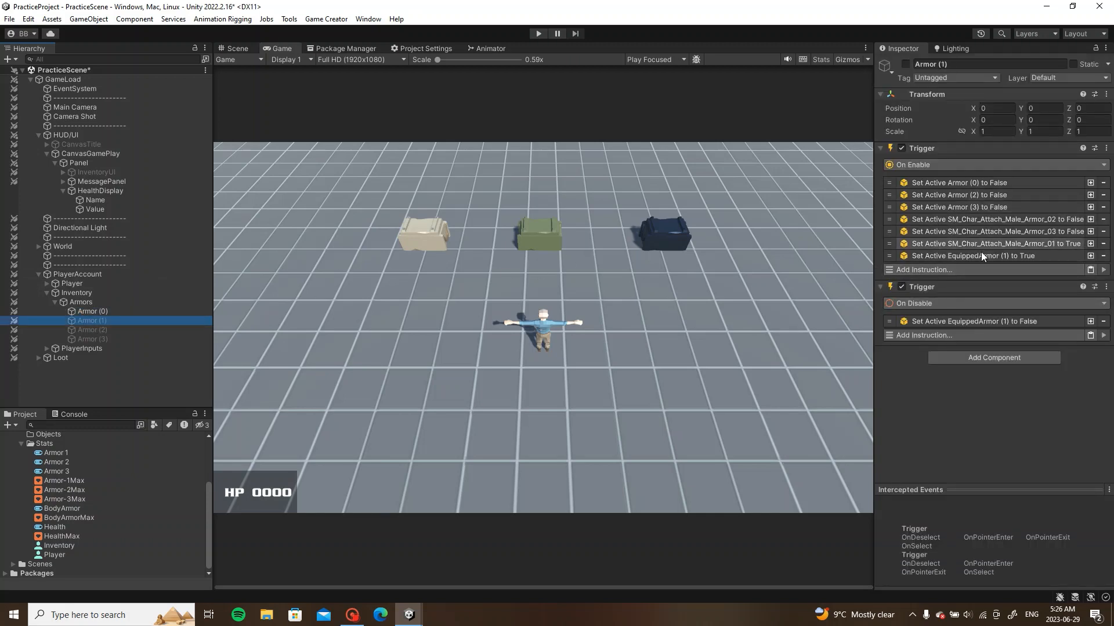
click(965, 270)
scroll(955, 363, down, 3)
click(941, 416)
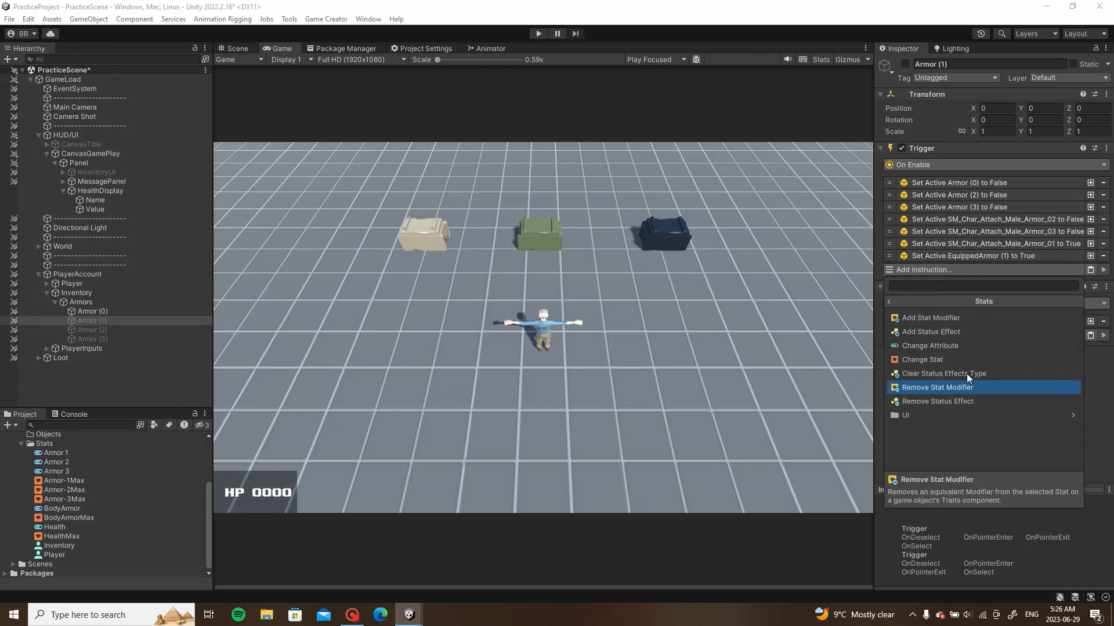
click(969, 362)
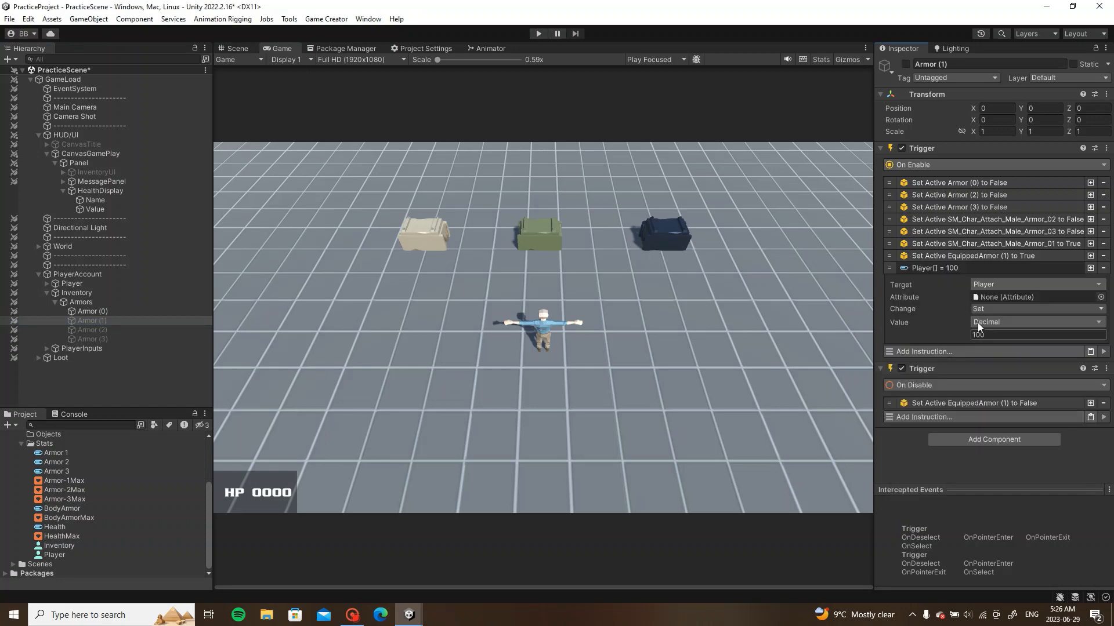
Step: Configure the Change Attribute instruction to add 50 to the player's Health attribute
click(1100, 297)
double_click(998, 155)
click(1015, 309)
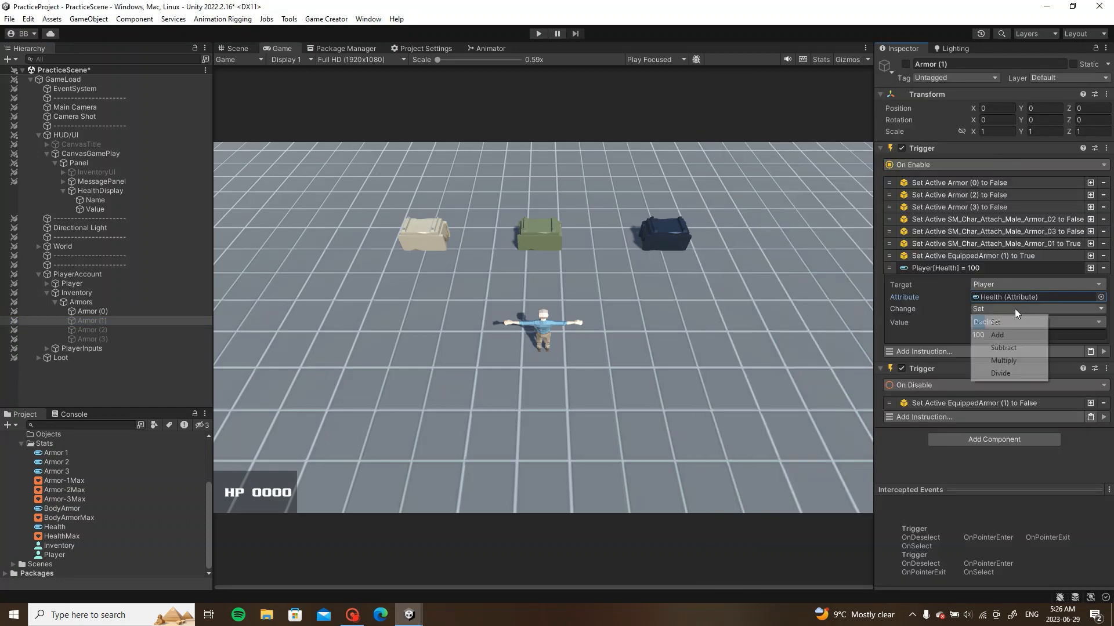
click(986, 333)
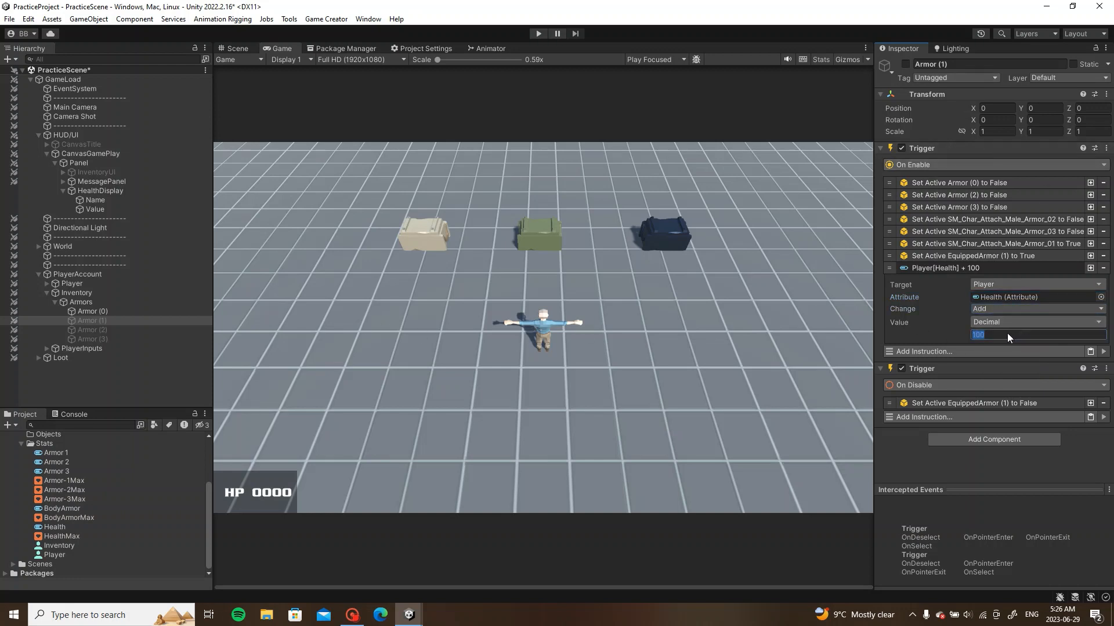
text(50)
click(1011, 267)
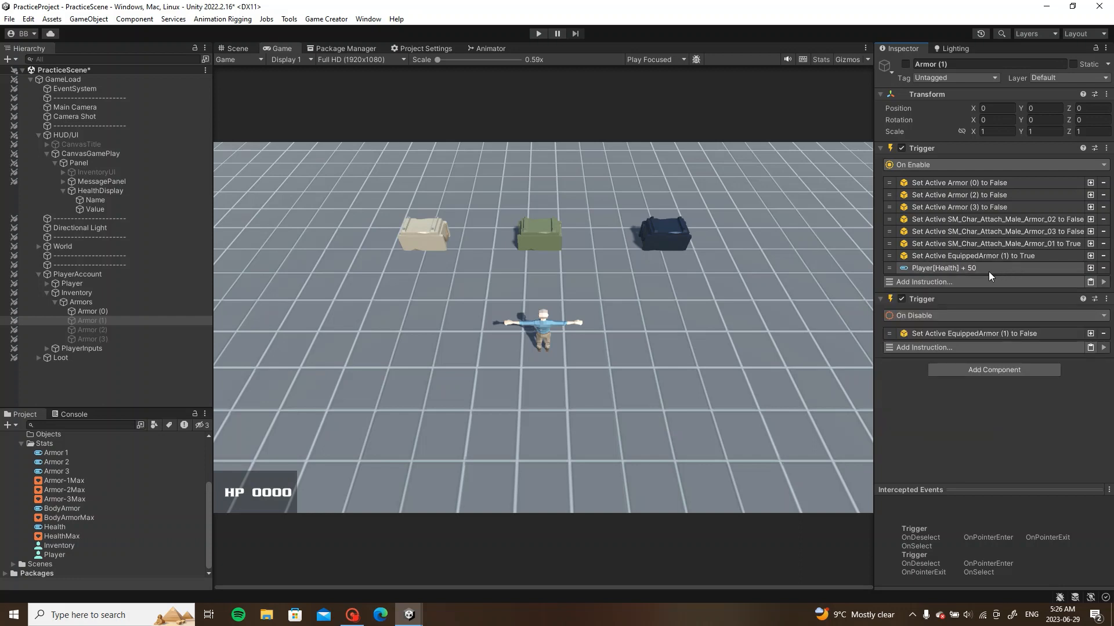
right_click(988, 271)
click(975, 297)
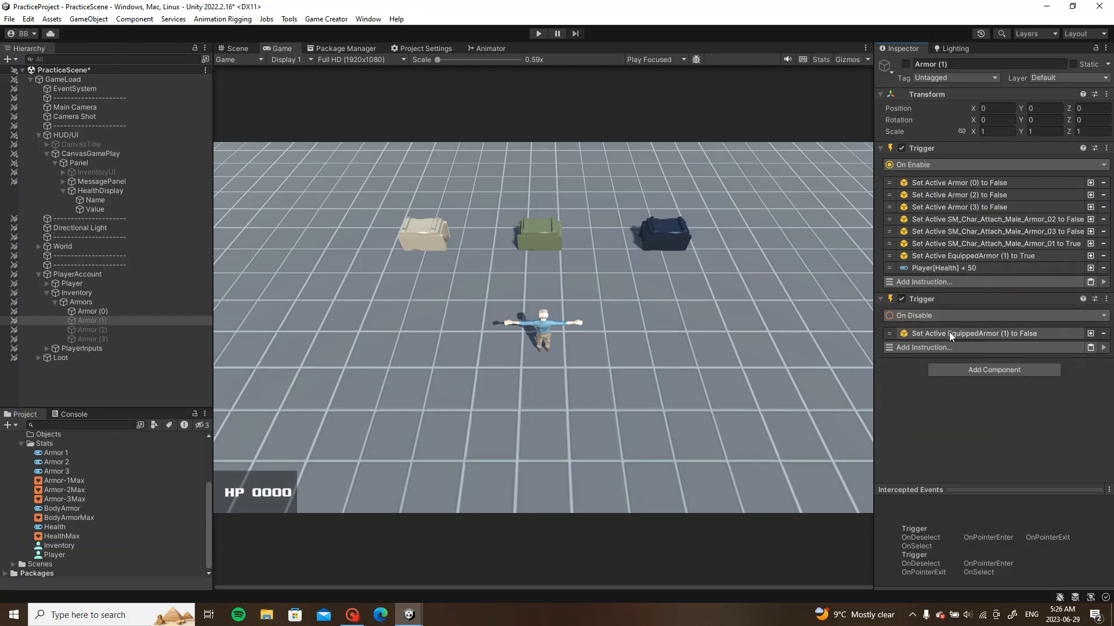
right_click(971, 335)
click(920, 413)
Step: Add a Change Stat instruction to Armor (1)'s On Enable trigger and move it above the Health + 50 instruction
click(961, 280)
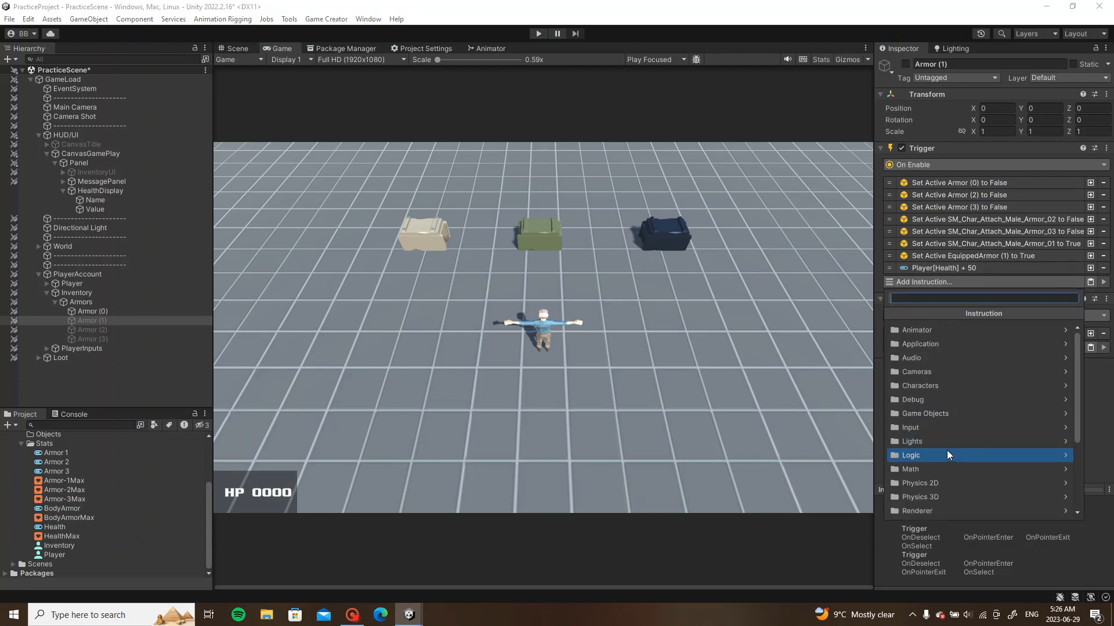
scroll(935, 447, down, 3)
click(933, 430)
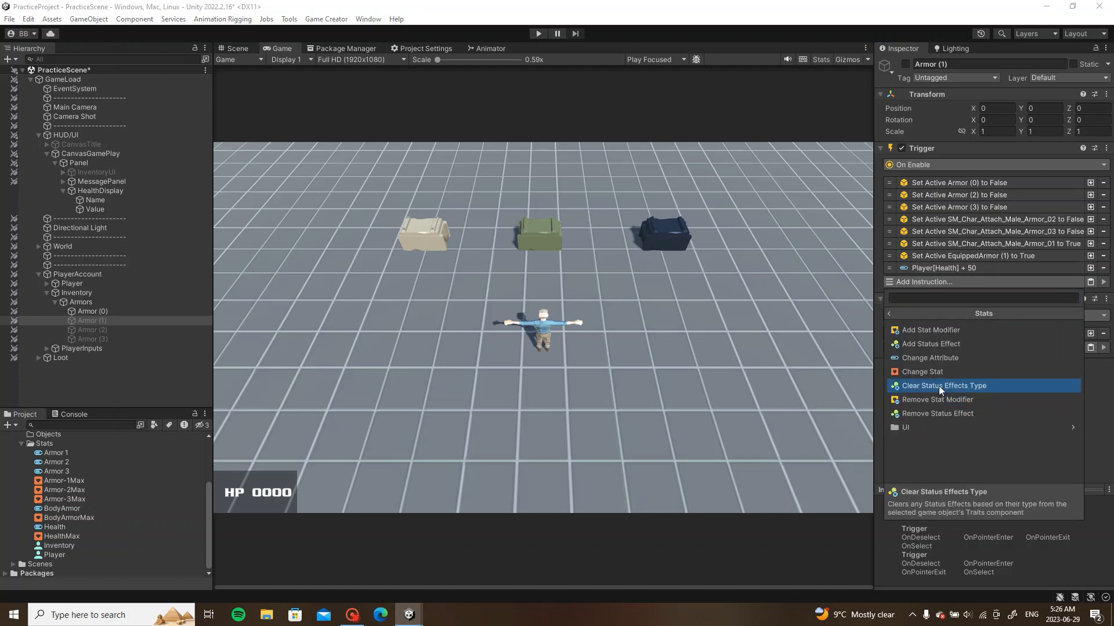
click(944, 375)
drag(895, 285, 890, 266)
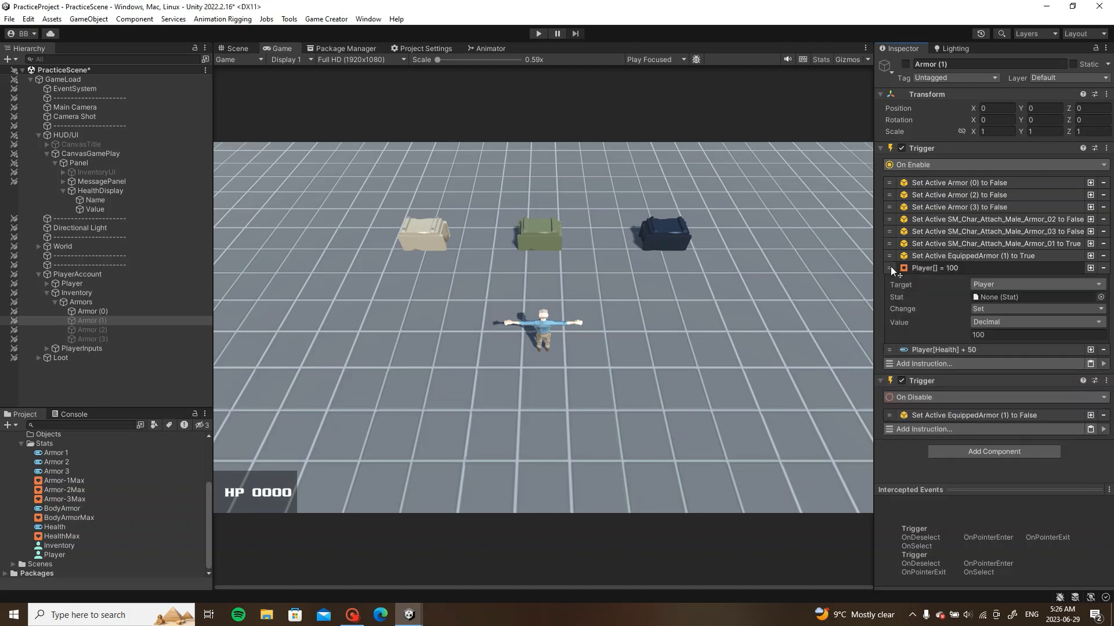
Step: Configure the Change Stat instruction to add 50 to the player's HealthMax stat
click(1100, 298)
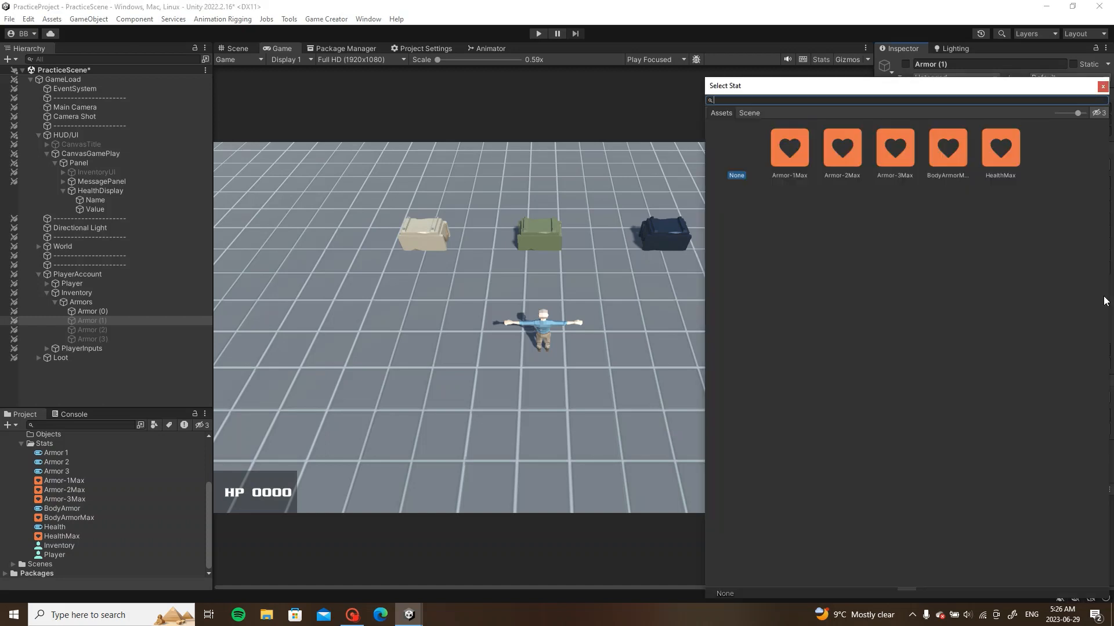
double_click(1000, 162)
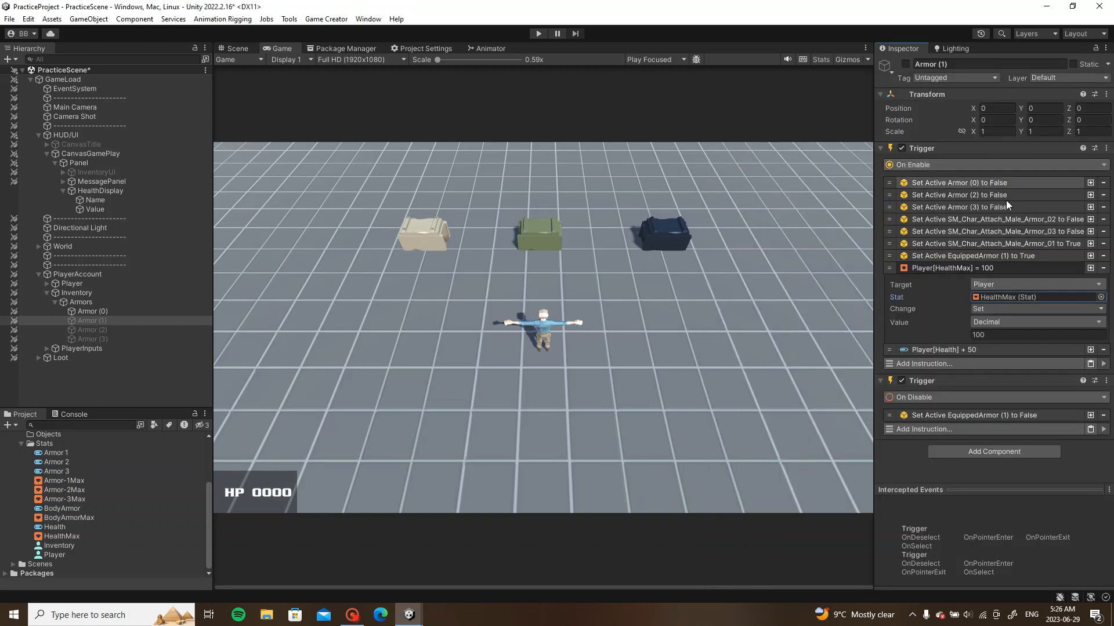
click(994, 309)
click(997, 335)
click(997, 335)
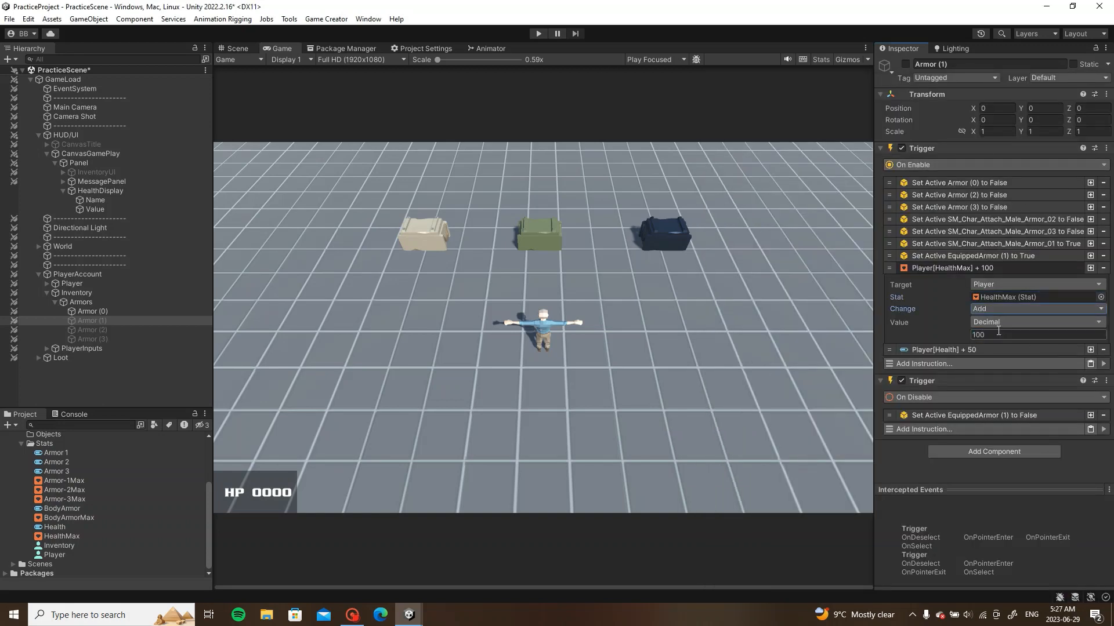
text(50)
click(973, 269)
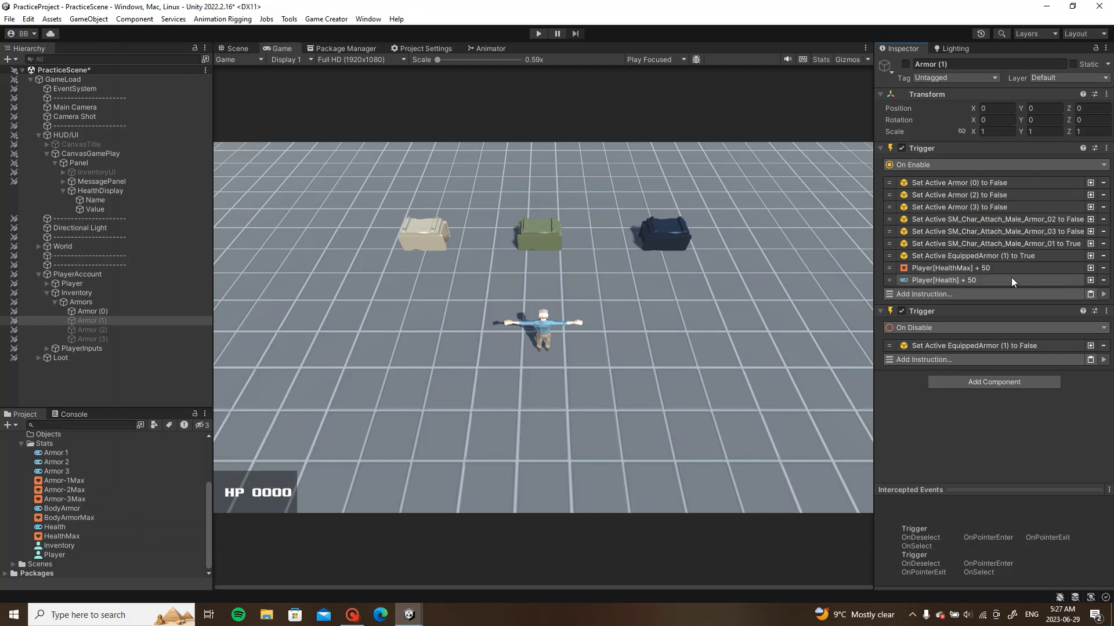
Step: Insert a Wait Seconds instruction of 0.01 seconds before the HealthMax change in Armor (1)'s On Enable trigger
click(981, 294)
text(wai)
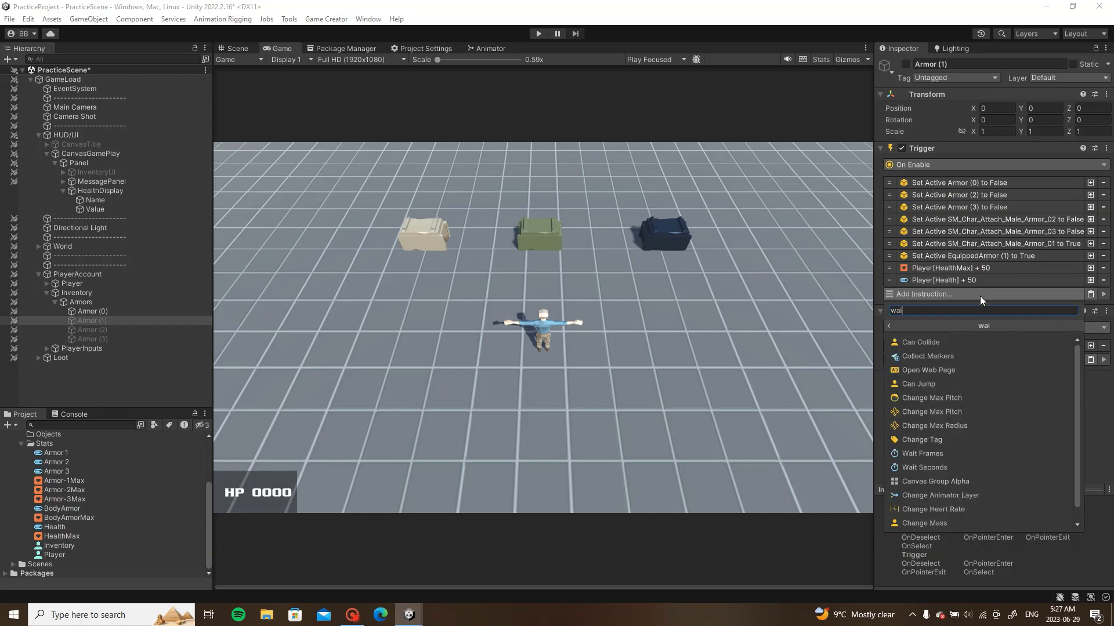
text(t)
click(943, 355)
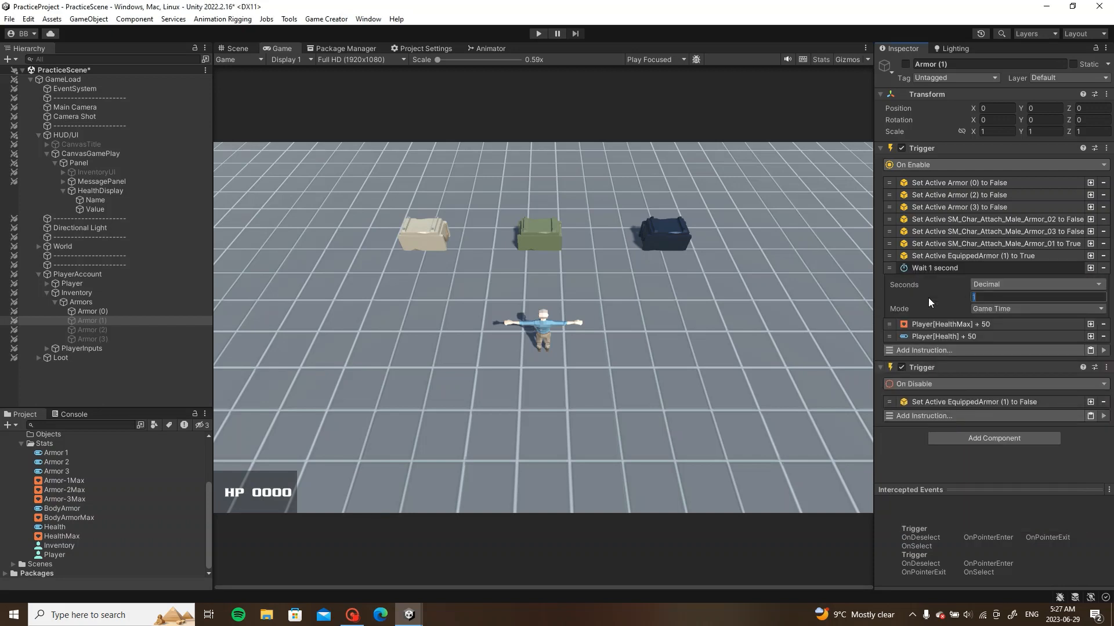
text(.01)
click(952, 269)
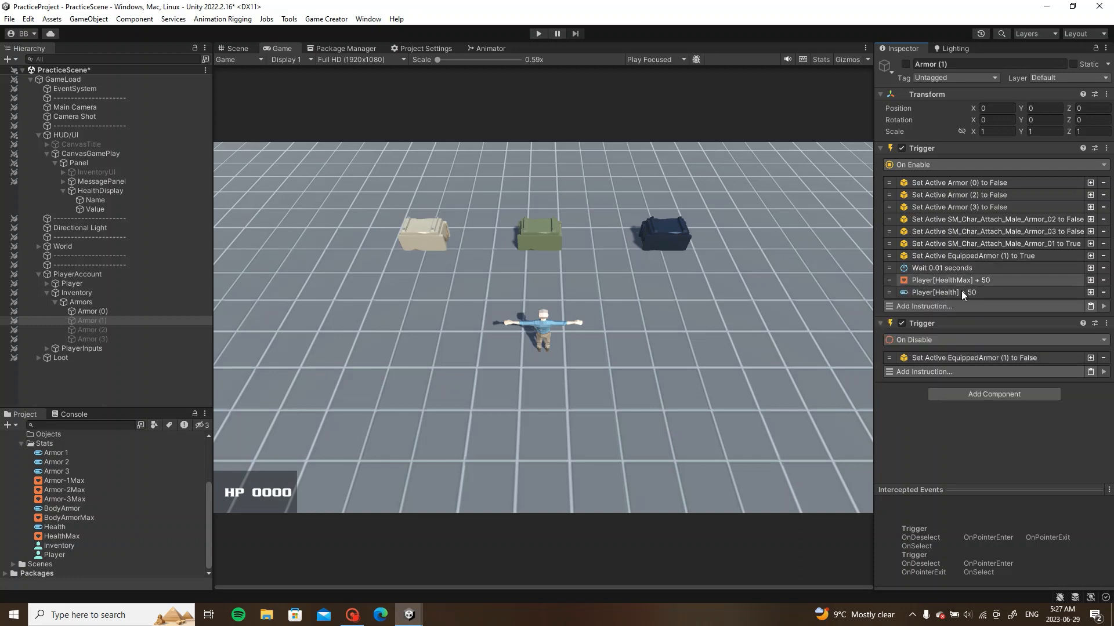
Step: Copy the 0.01-second wait instruction to the end of the On Enable triggers of Armor (2) and Armor (3)
right_click(956, 265)
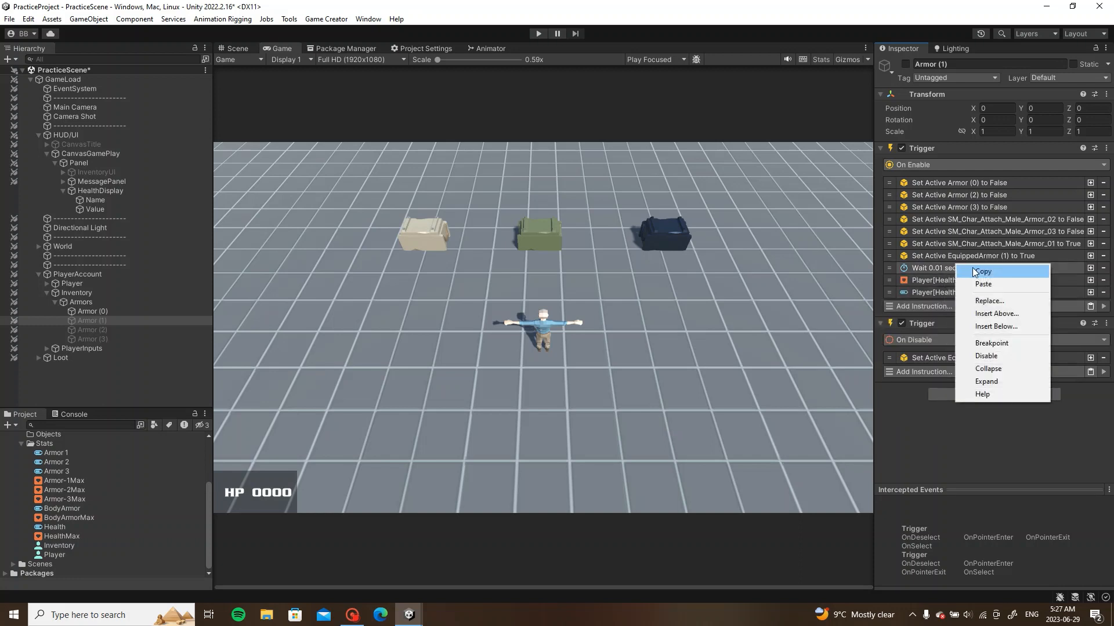
click(973, 270)
click(159, 330)
right_click(932, 257)
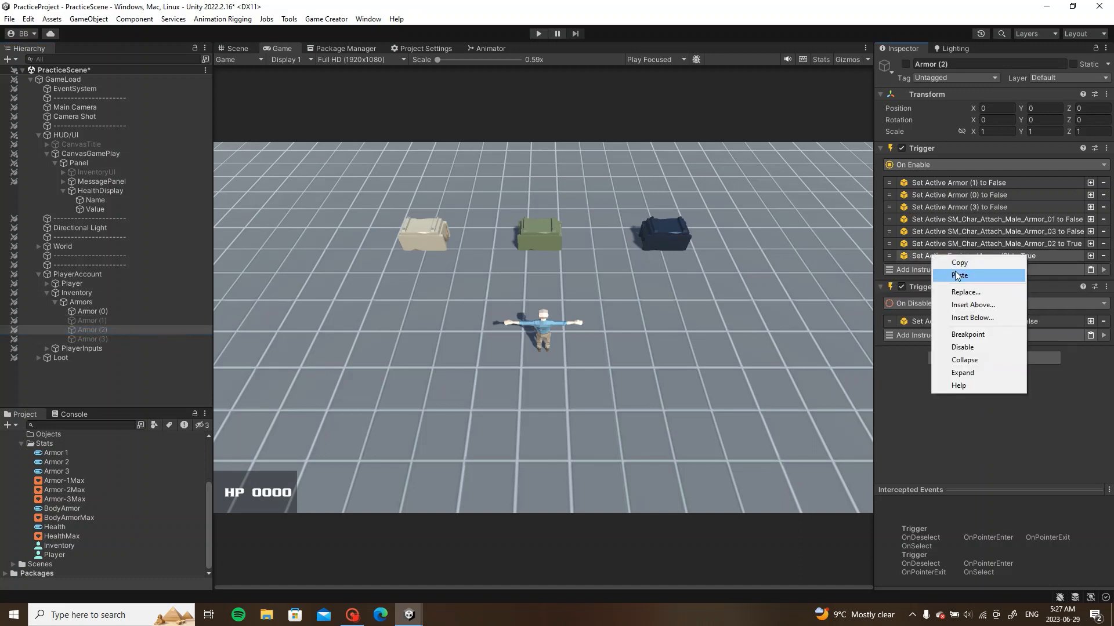
click(965, 276)
click(93, 339)
right_click(982, 255)
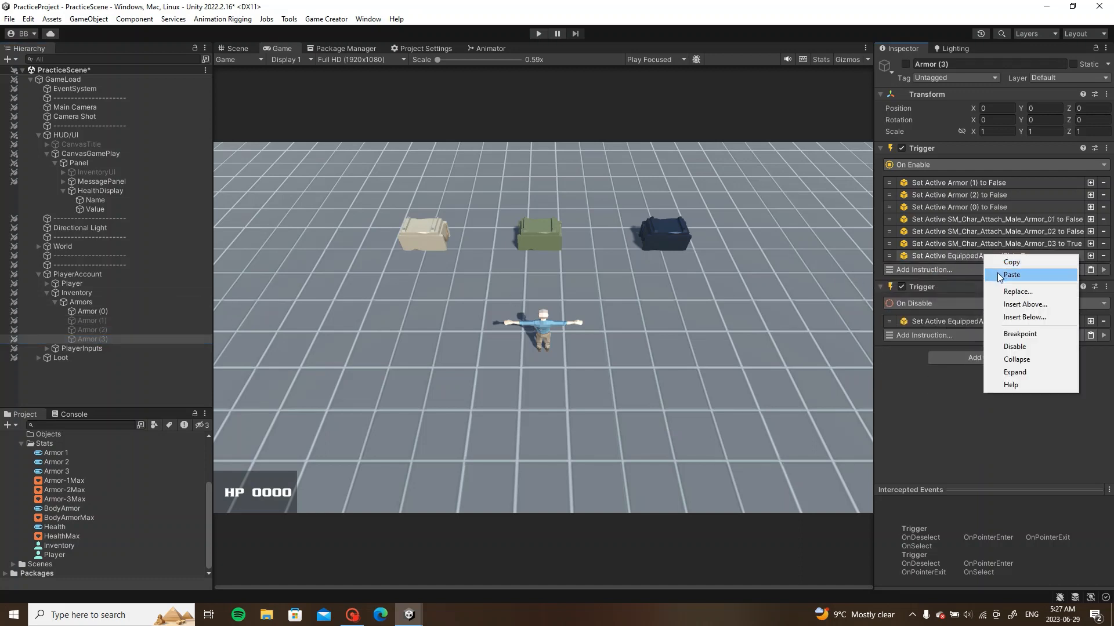
click(999, 275)
Step: Copy Armor (1)'s HealthMax + 50 instruction into Armor (2)'s On Enable trigger, below the wait
click(116, 321)
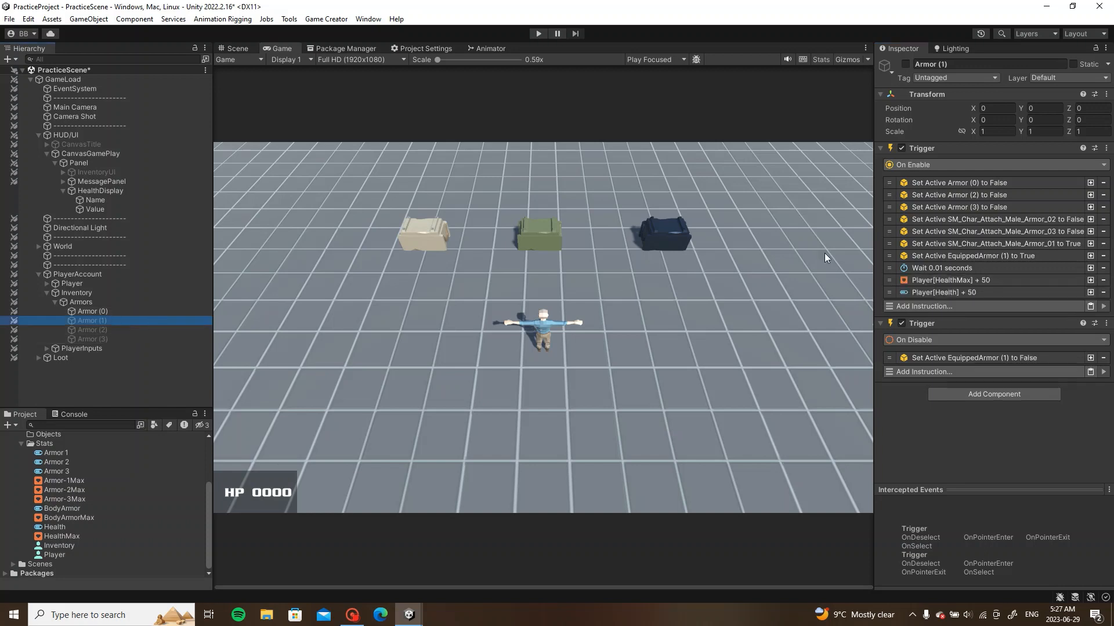
right_click(1013, 281)
click(1031, 287)
click(174, 330)
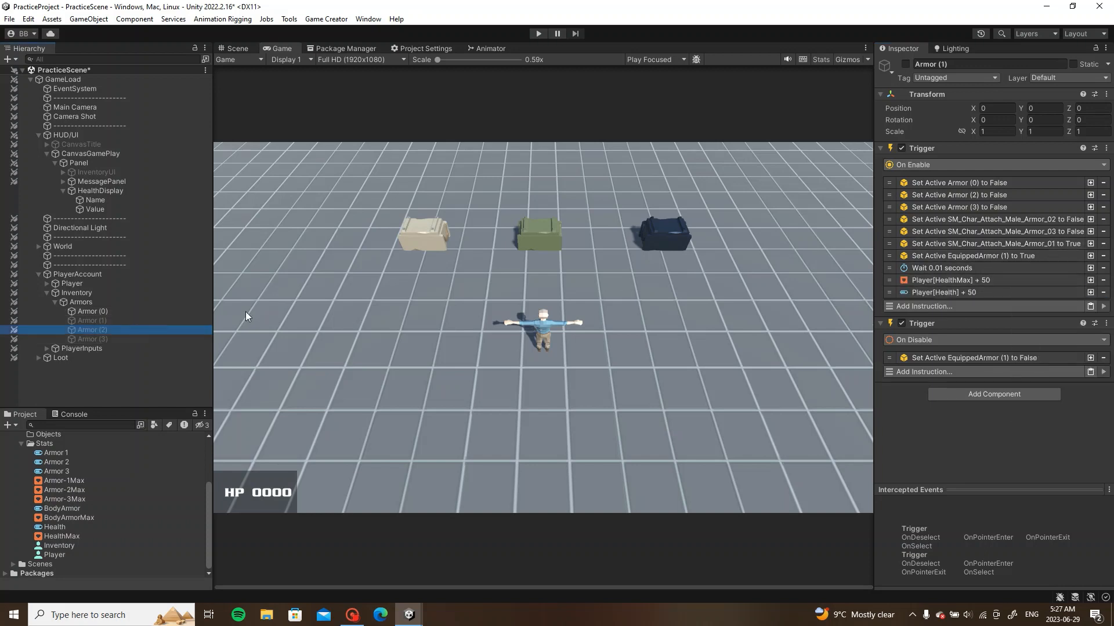
right_click(972, 271)
click(993, 288)
Step: Copy Armor (1)'s Health + 50 instruction into Armor (2)'s On Enable trigger, below the HealthMax instruction
click(126, 319)
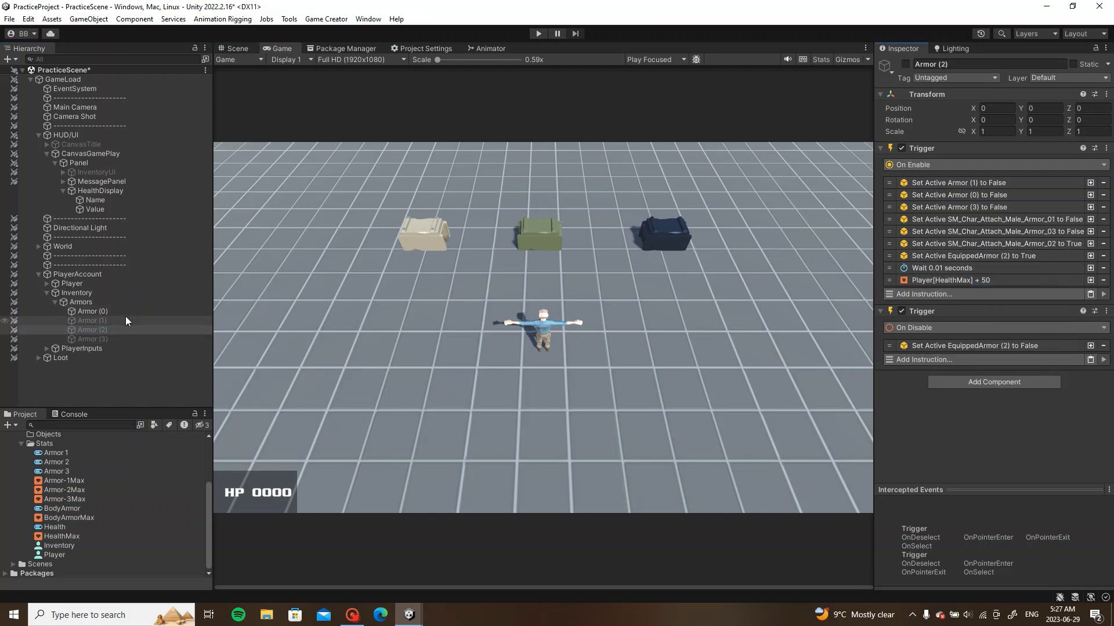
right_click(954, 292)
click(989, 300)
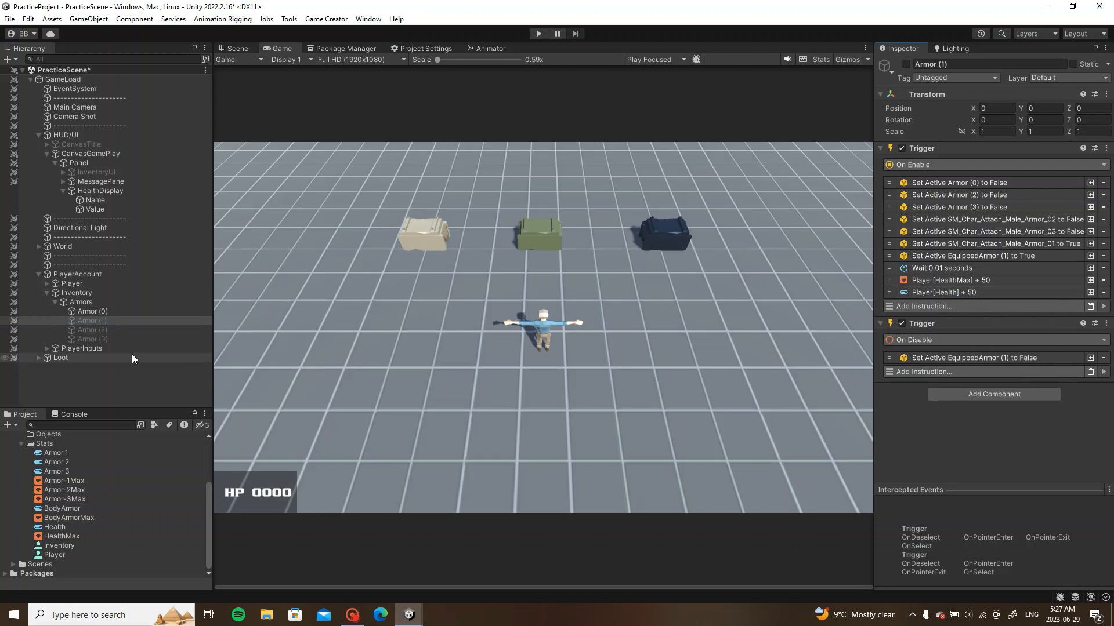
click(137, 330)
right_click(993, 281)
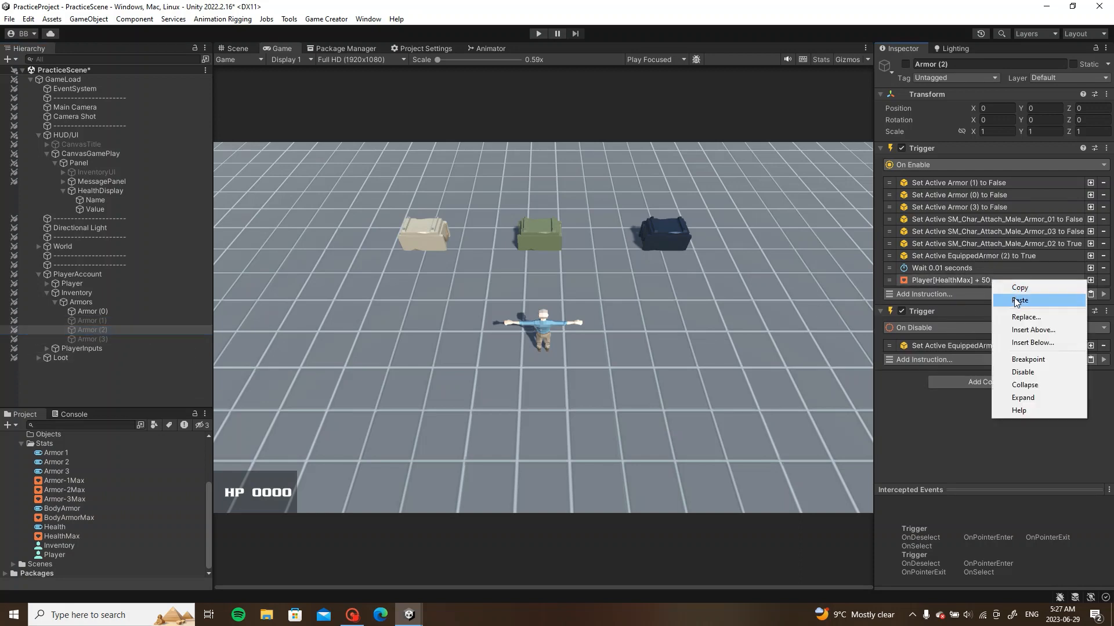
click(1019, 300)
Step: Paste the HealthMax + 50 and Health + 50 instructions below the wait in Armor (3)'s On Enable trigger
click(147, 340)
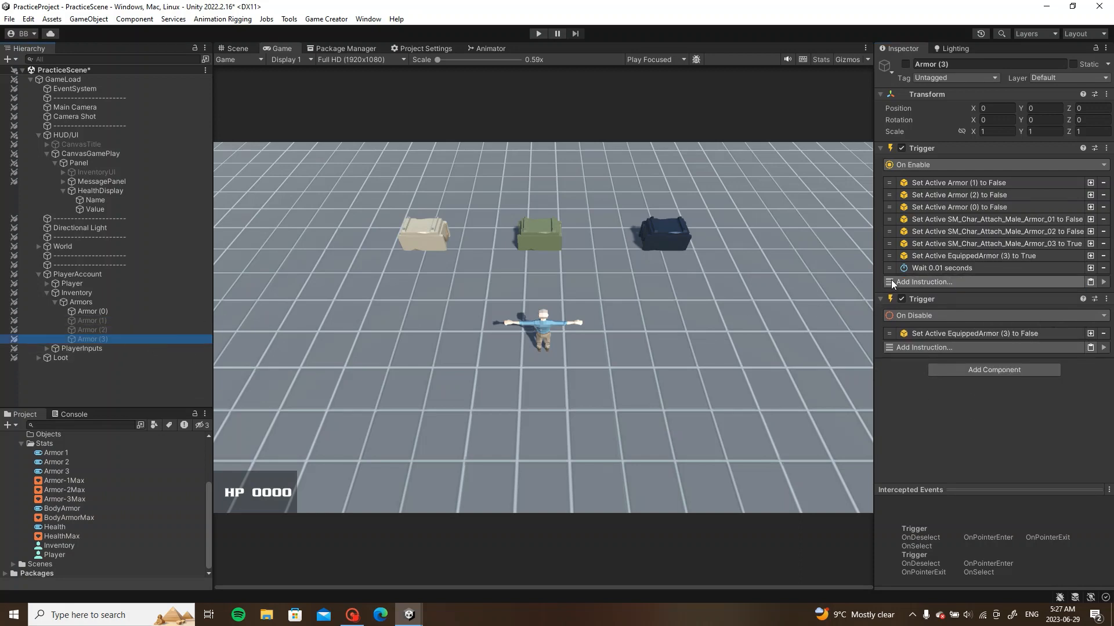
right_click(927, 278)
click(853, 303)
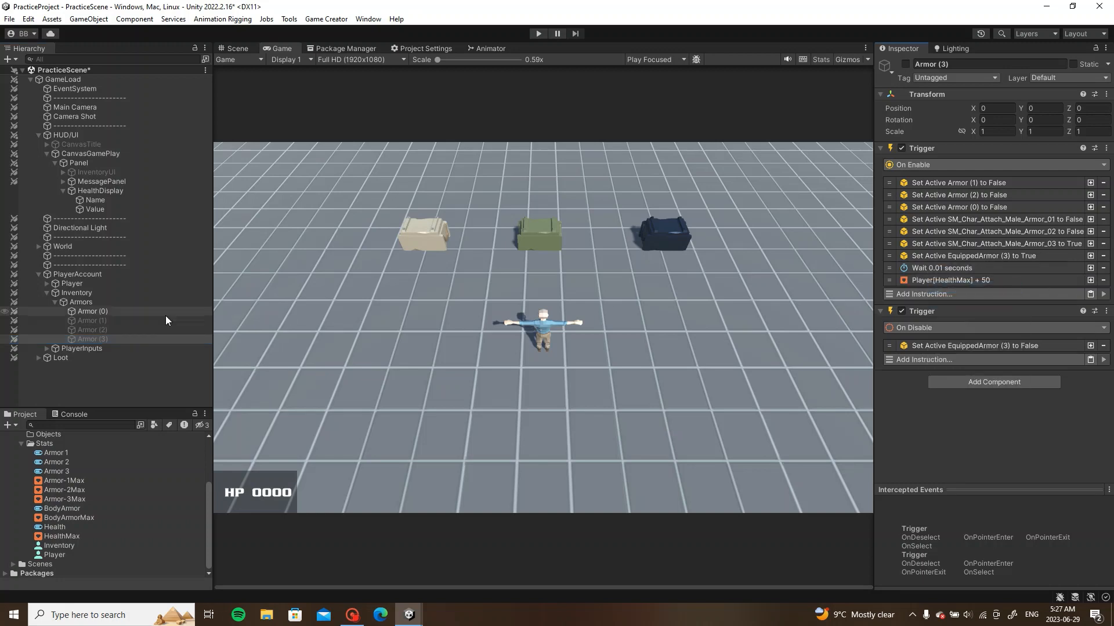
click(109, 330)
right_click(986, 296)
click(95, 320)
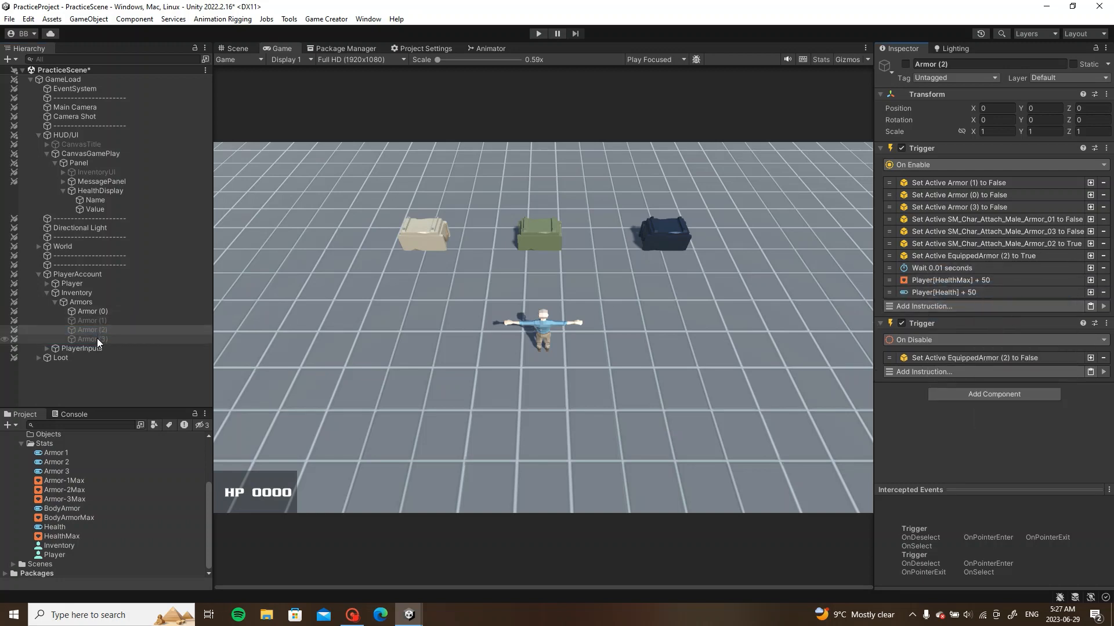
click(96, 338)
right_click(980, 281)
click(1005, 302)
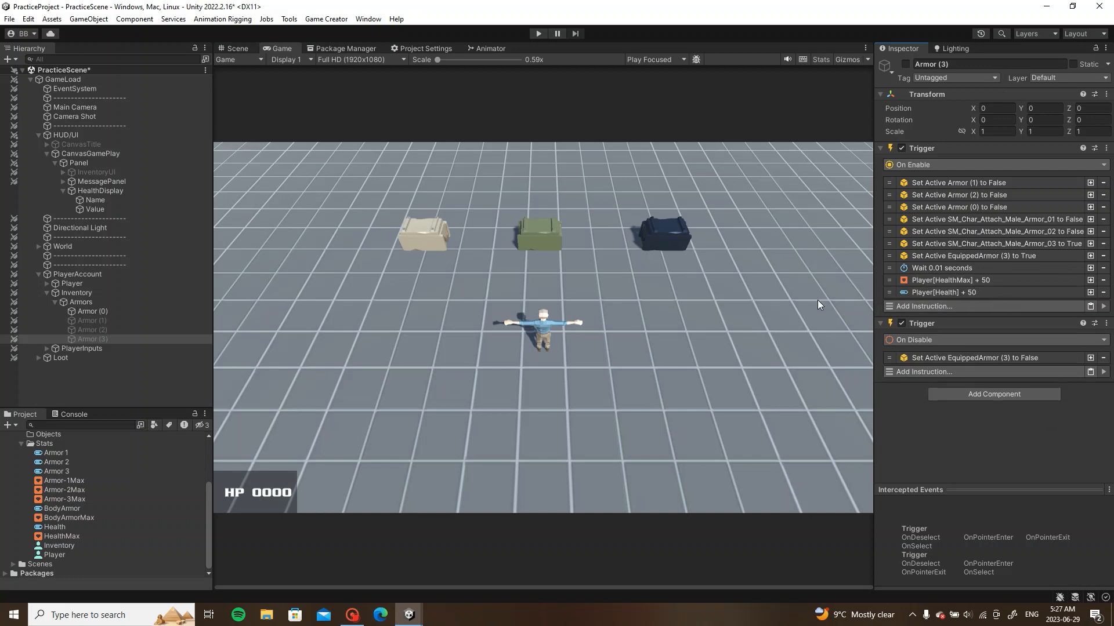
Step: Set the amounts added to both HealthMax and Health in Armor (2)'s On Enable trigger to 100
click(99, 330)
click(994, 284)
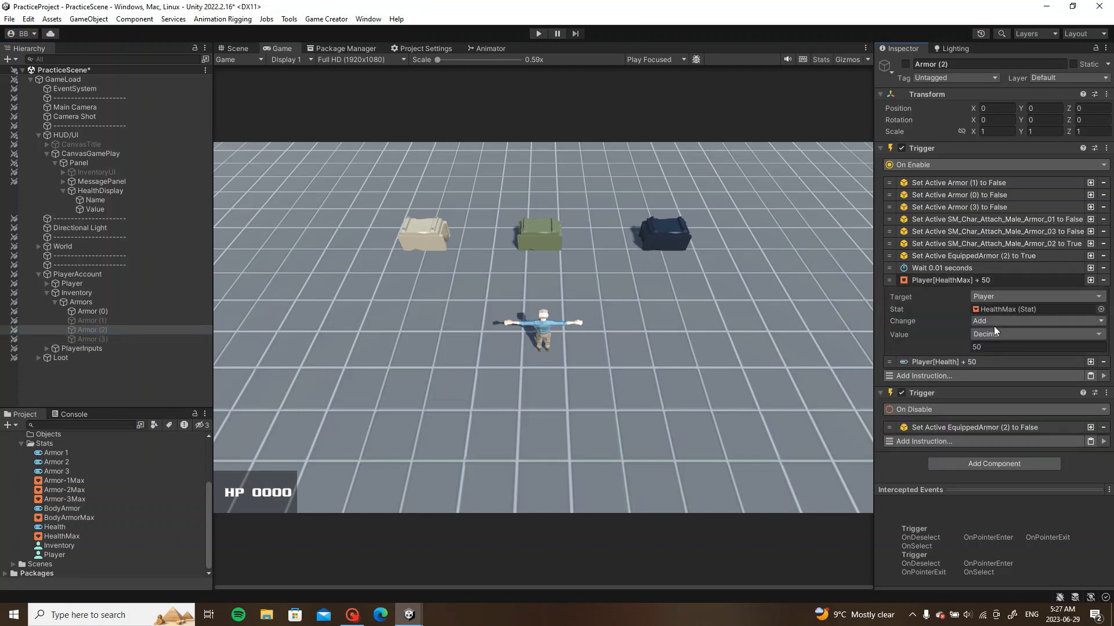
click(993, 348)
text(100)
click(1000, 282)
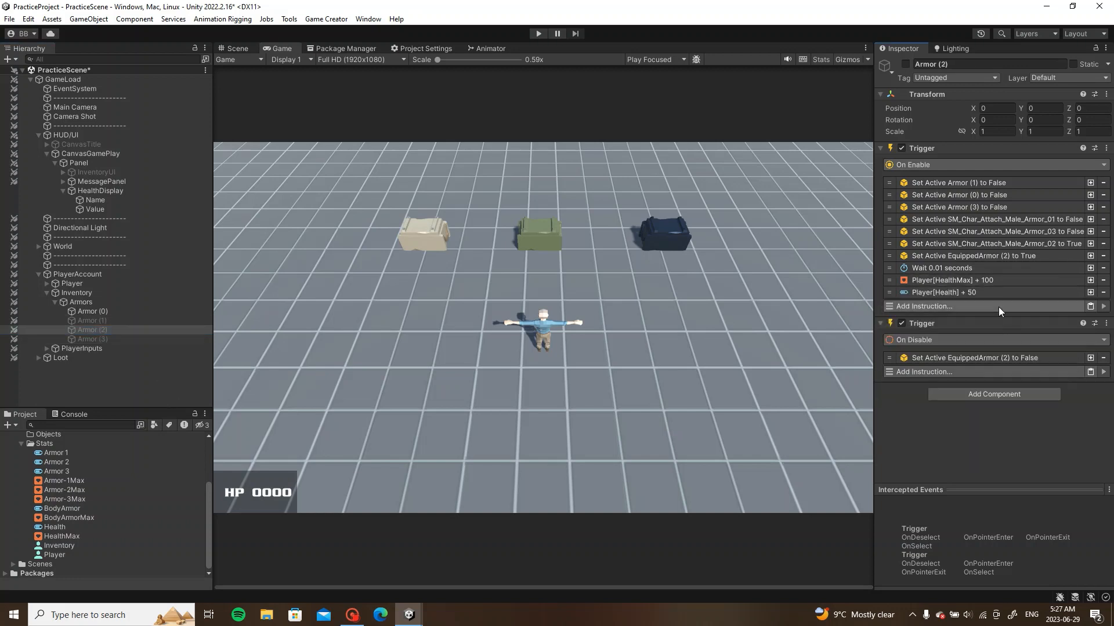
click(997, 294)
click(992, 359)
text(100)
click(963, 298)
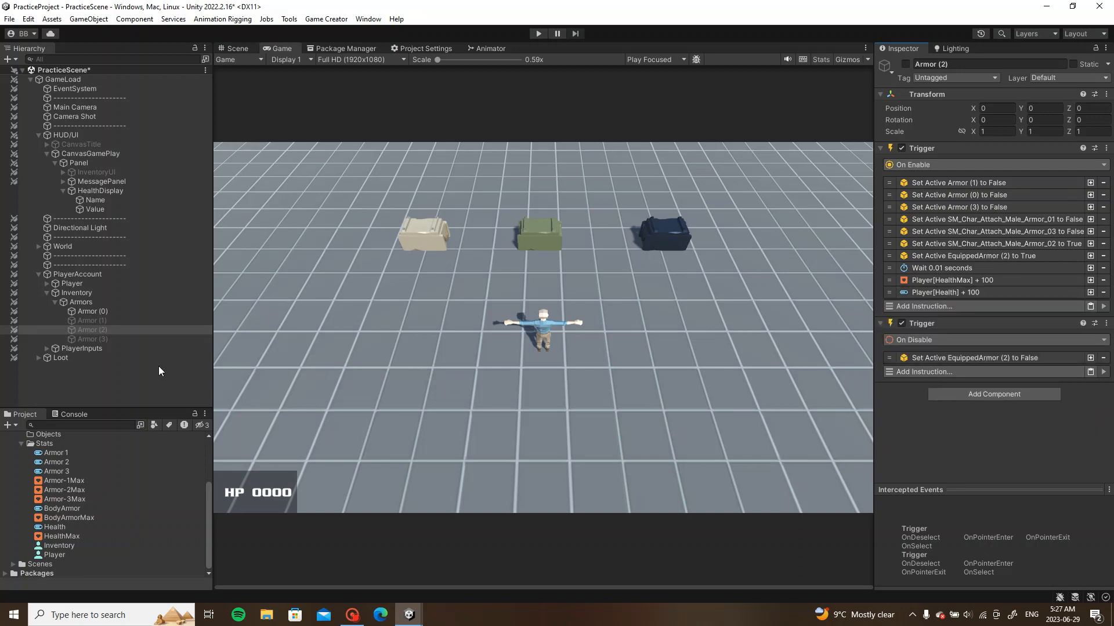
Step: Set the amounts added to both HealthMax and Health in Armor (3)'s On Enable trigger to 200
click(120, 340)
click(1003, 281)
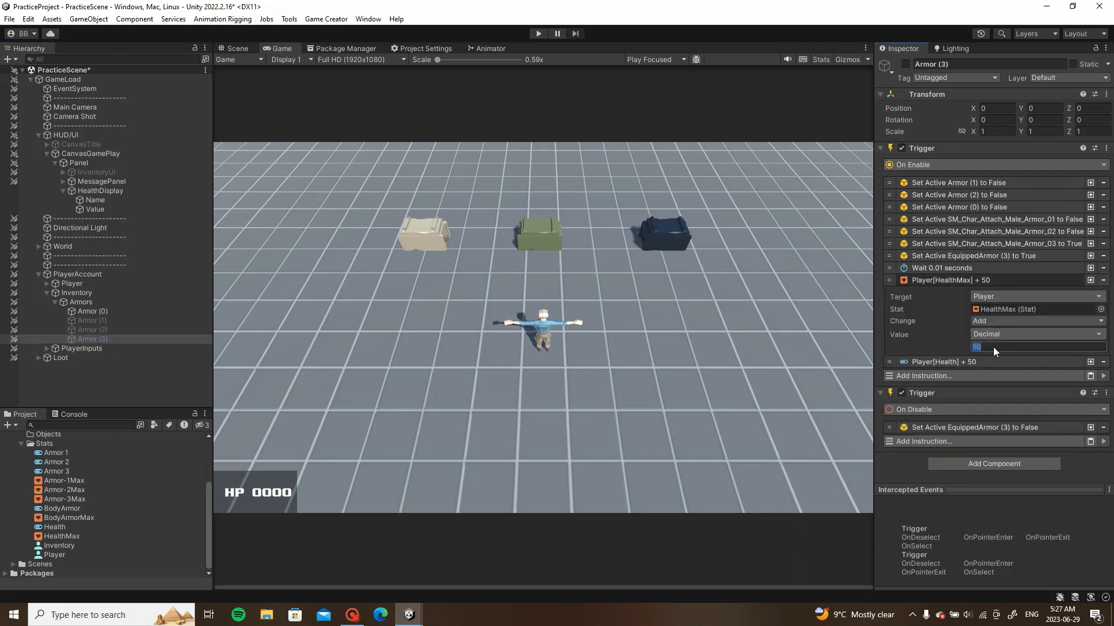
text(200)
click(969, 280)
click(978, 294)
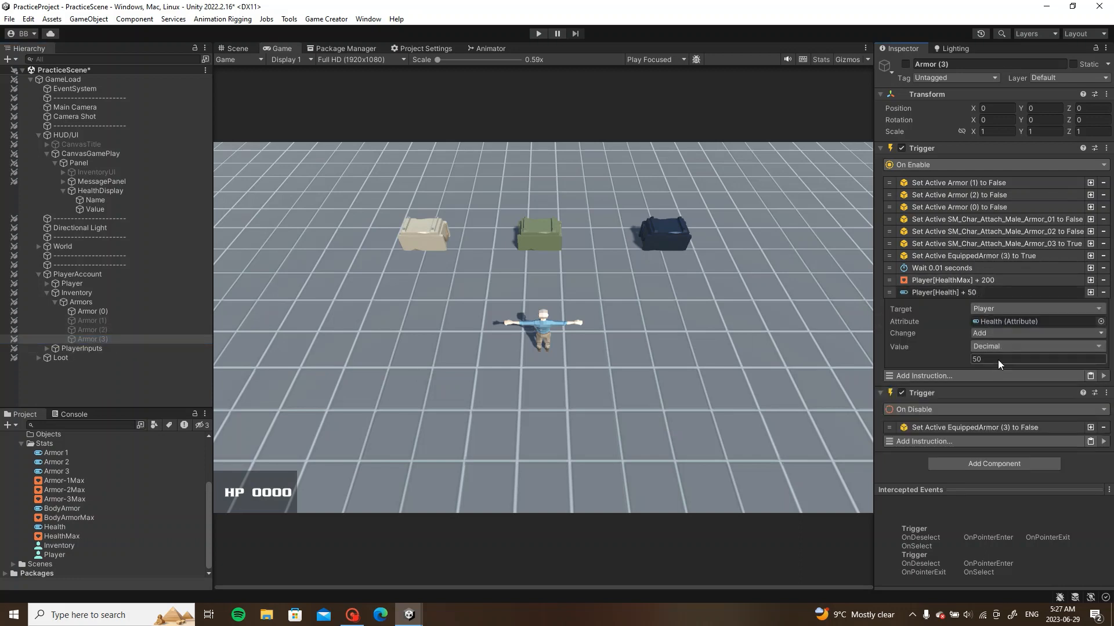
text(200)
click(972, 294)
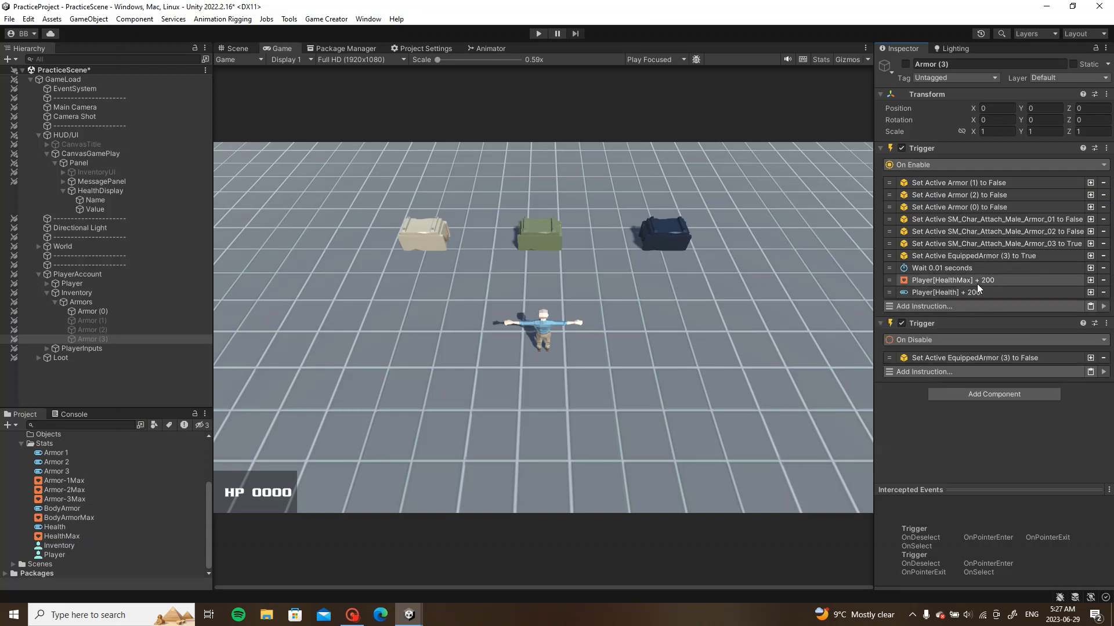
Step: Copy Armor (1)'s HealthMax + 50 instruction from On Enable into its On Disable trigger
click(100, 320)
right_click(951, 283)
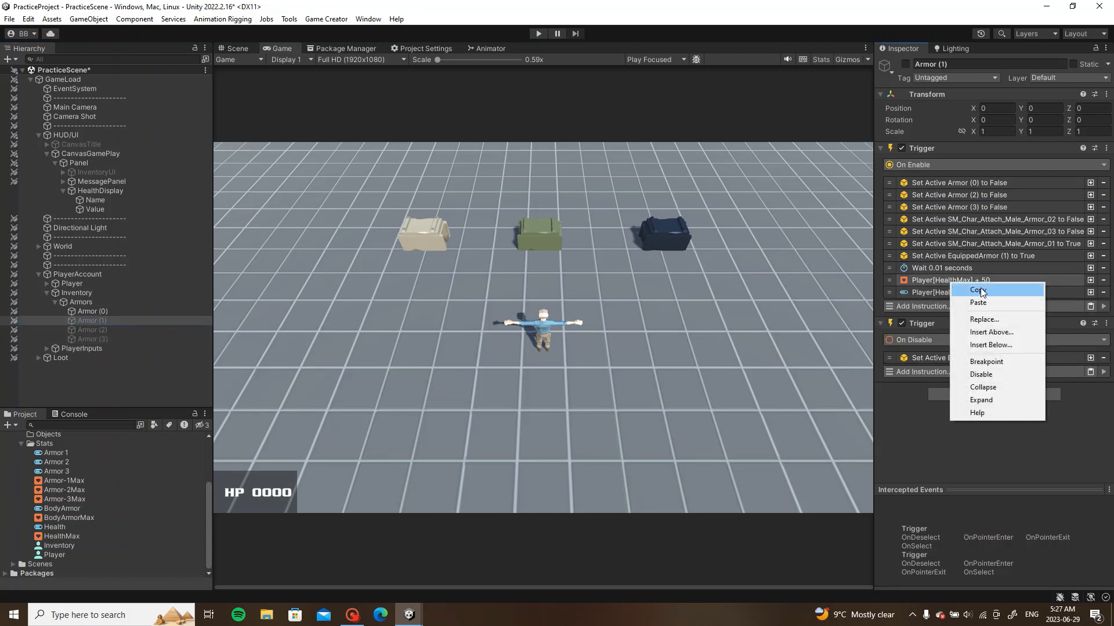
click(984, 290)
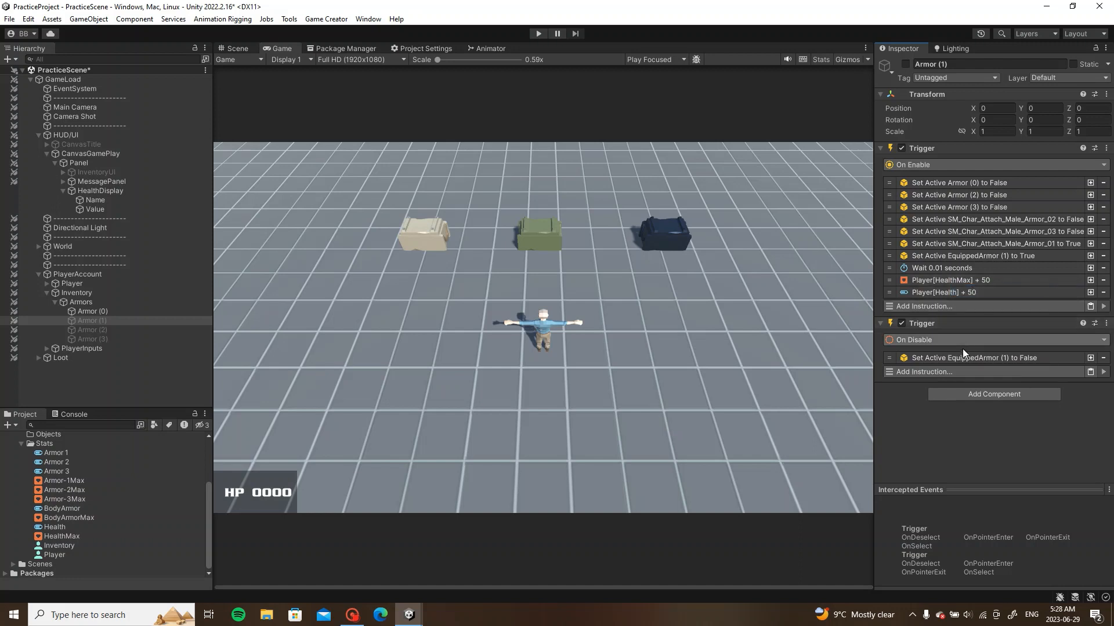
right_click(945, 358)
click(972, 377)
Step: Copy Armor (1)'s Health + 50 instruction into its On Disable trigger, below the HealthMax instruction
right_click(966, 293)
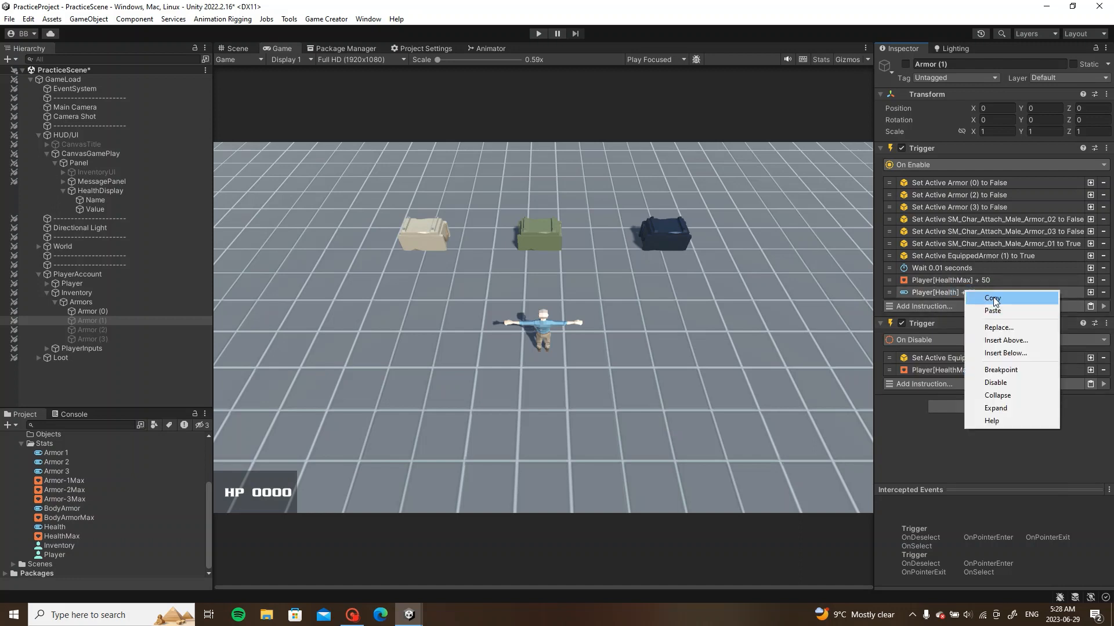
click(992, 298)
right_click(958, 371)
click(980, 390)
Step: Change the HealthMax instruction in Armor (1)'s On Disable trigger to Subtract and delete the Health + 50 instruction there
click(980, 374)
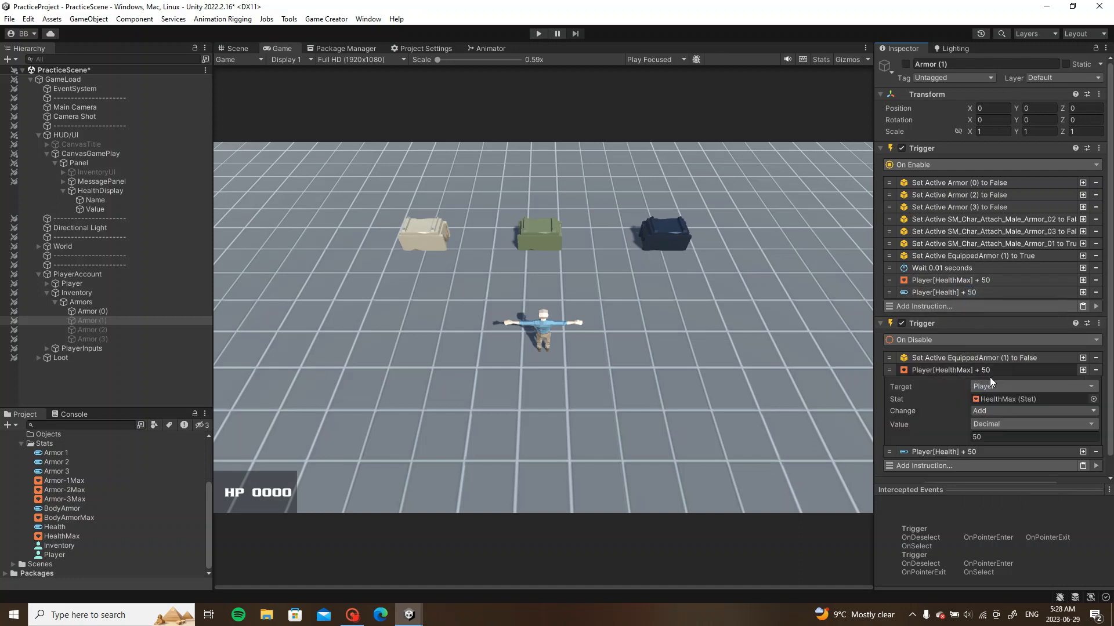
scroll(990, 377, down, 1)
click(990, 391)
click(992, 429)
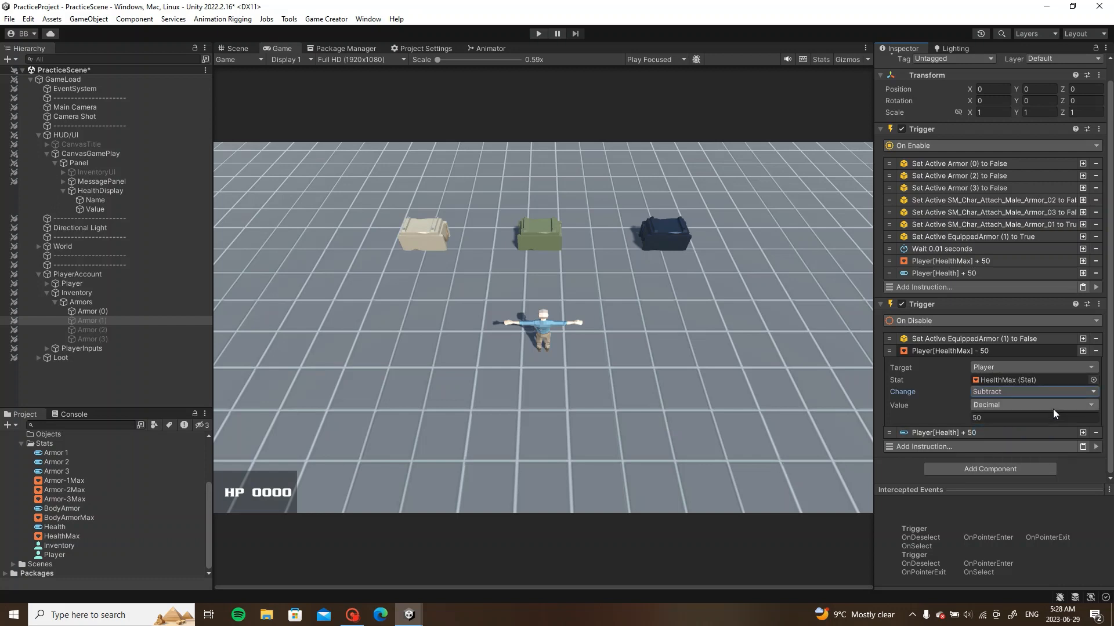
click(1036, 351)
click(1103, 382)
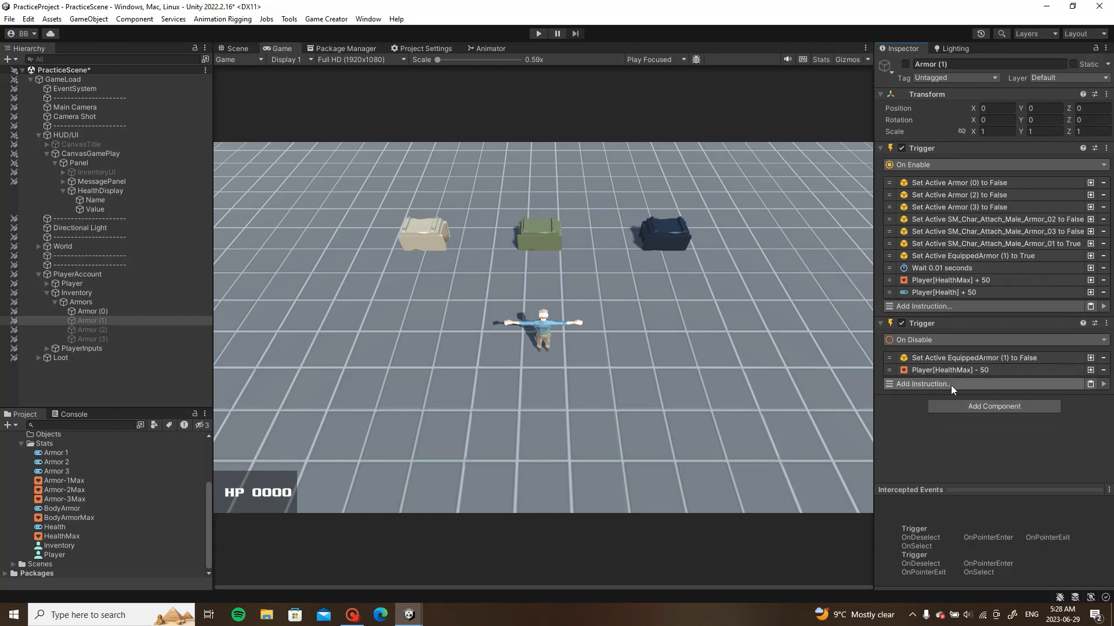
Step: Copy Armor (1)'s HealthMax - 50 instruction into Armor (2)'s On Disable trigger and set its subtracted amount to 100
right_click(970, 370)
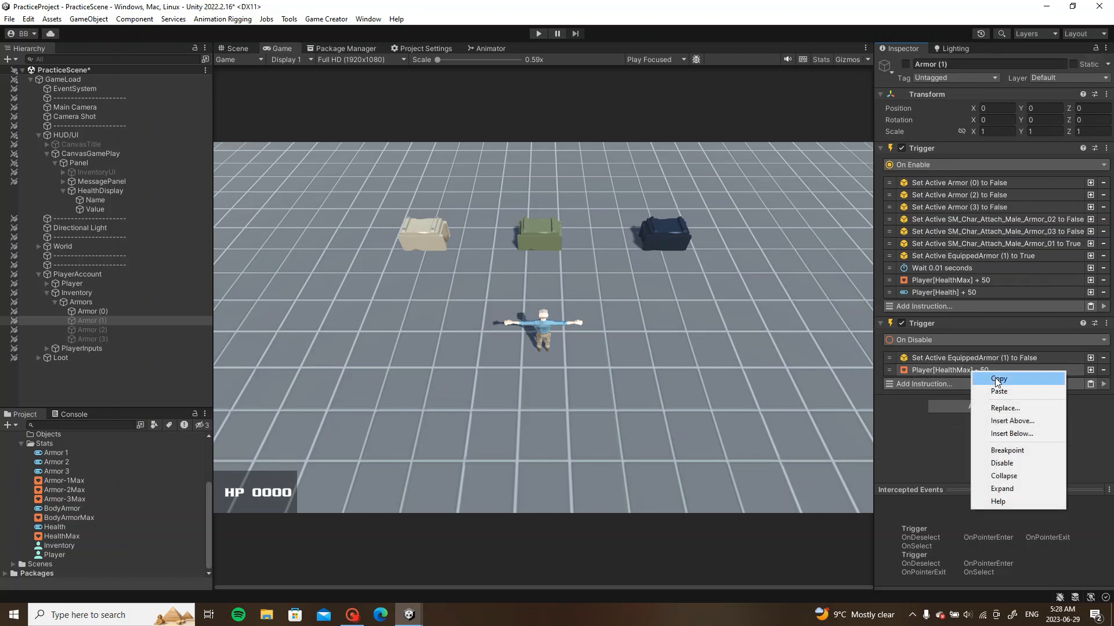
click(976, 378)
click(110, 330)
right_click(1004, 356)
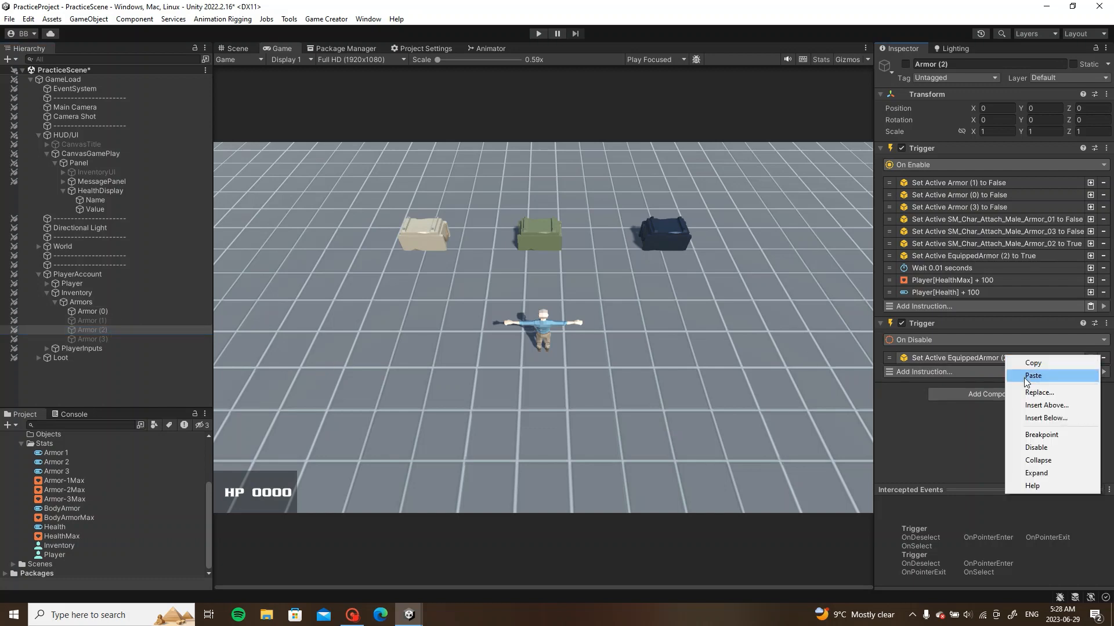
click(1004, 378)
click(983, 436)
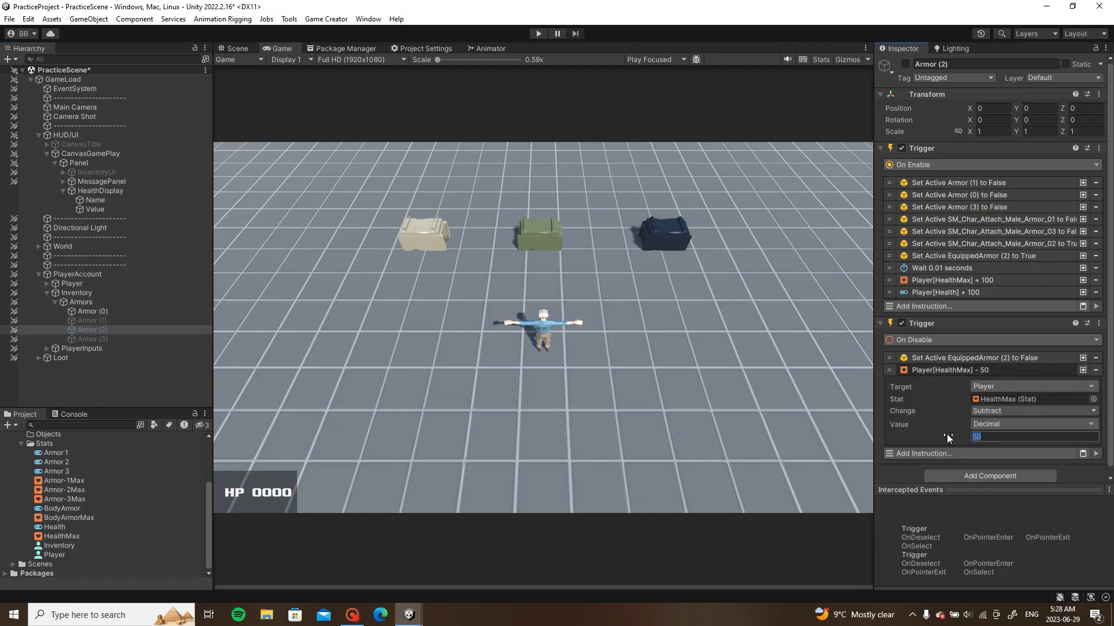
text(100)
click(977, 371)
Step: Copy Armor (2)'s HealthMax - 100 instruction into Armor (3)'s On Disable trigger and set its subtracted amount to 200
right_click(977, 371)
click(981, 379)
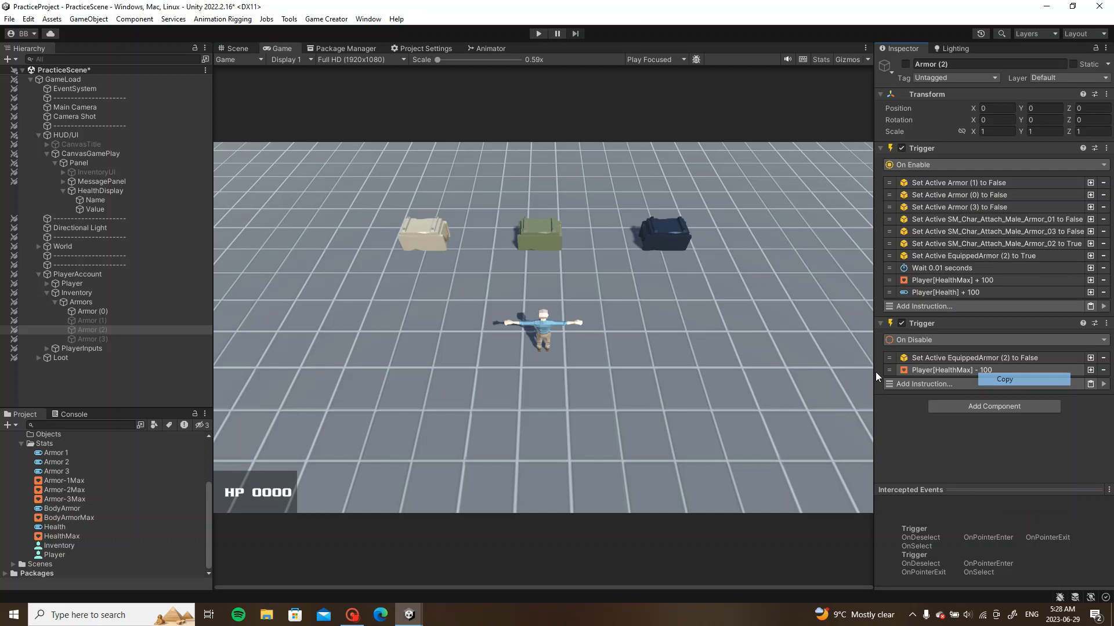
click(186, 338)
right_click(949, 357)
click(1002, 383)
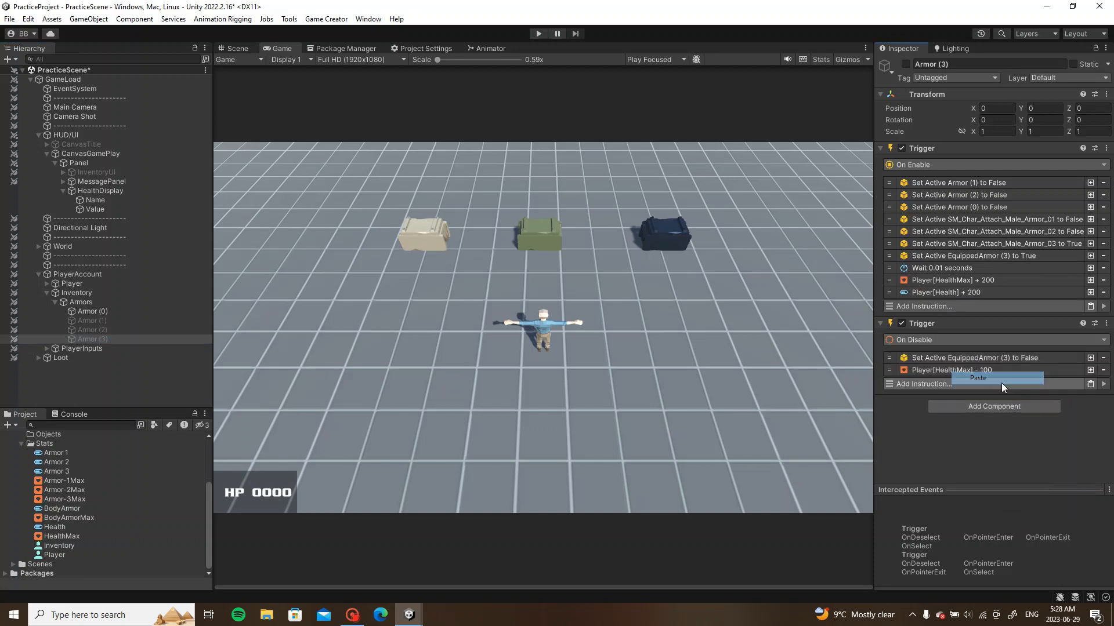
click(1002, 373)
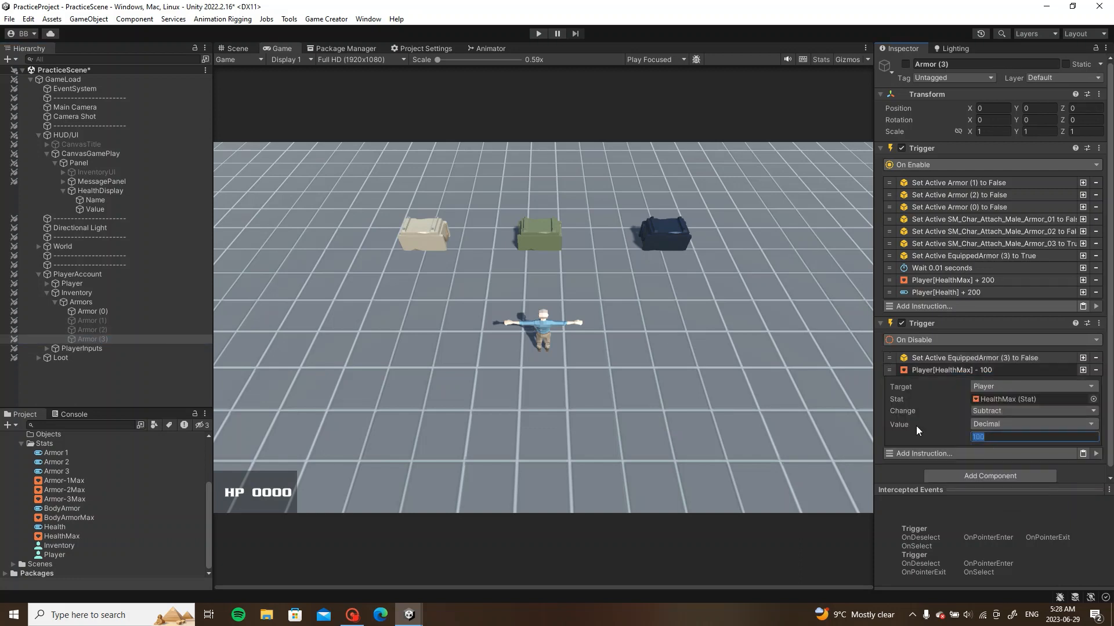
text(200)
click(948, 367)
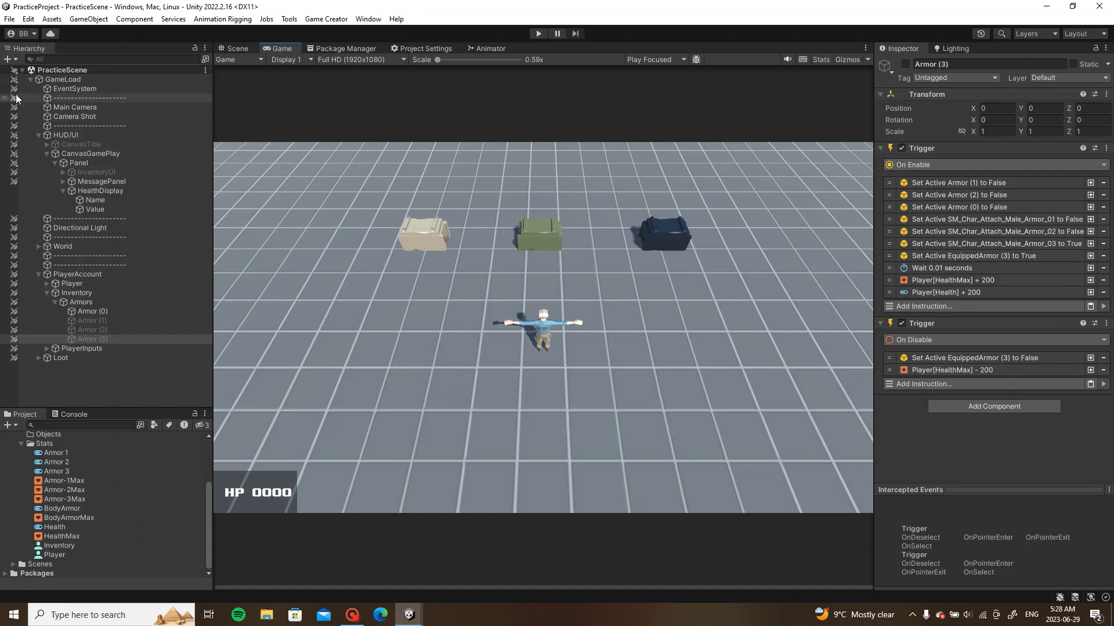
Step: Collapse the Panel and PlayerAccount objects in the hierarchy and clear the selection
click(14, 78)
click(54, 163)
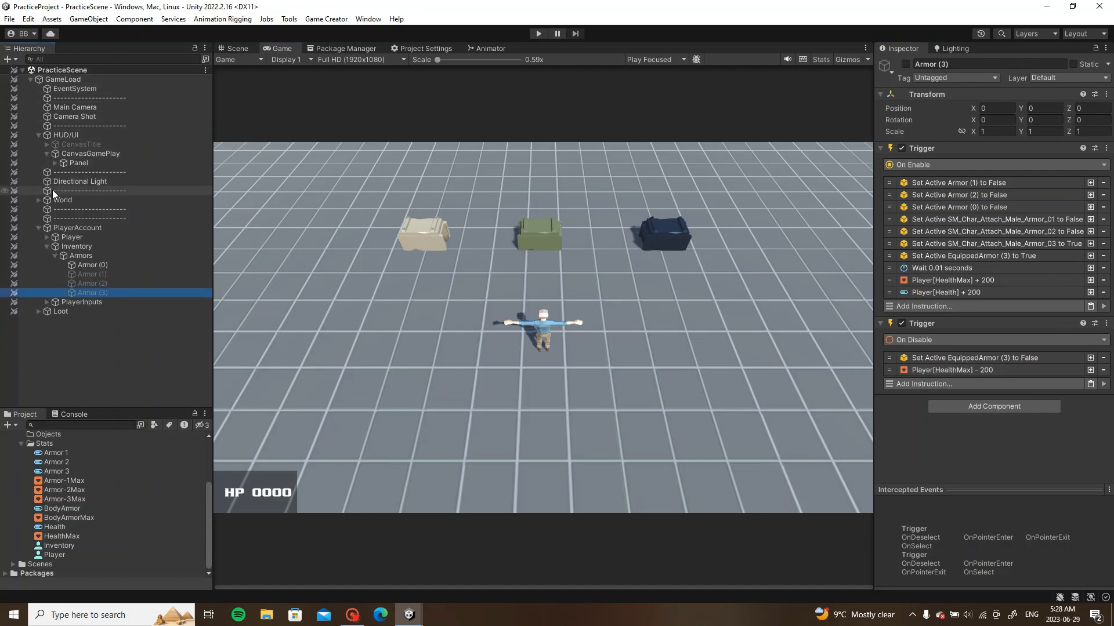
click(38, 228)
click(92, 349)
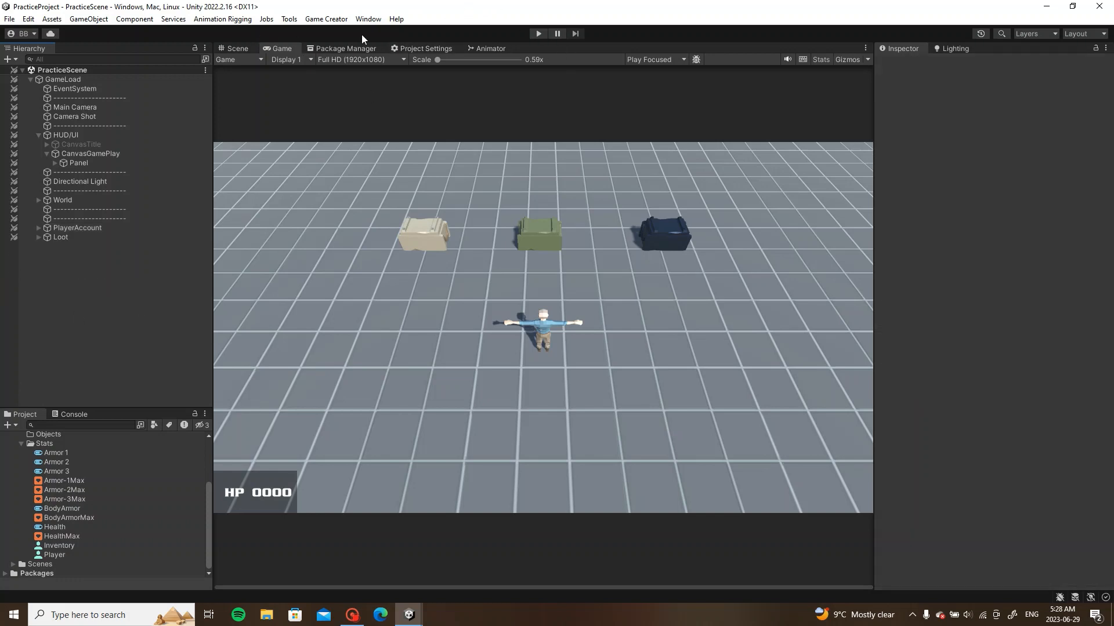
Step: Play the scene and walk the player to loot the green, beige and dark blue armor crates
click(538, 33)
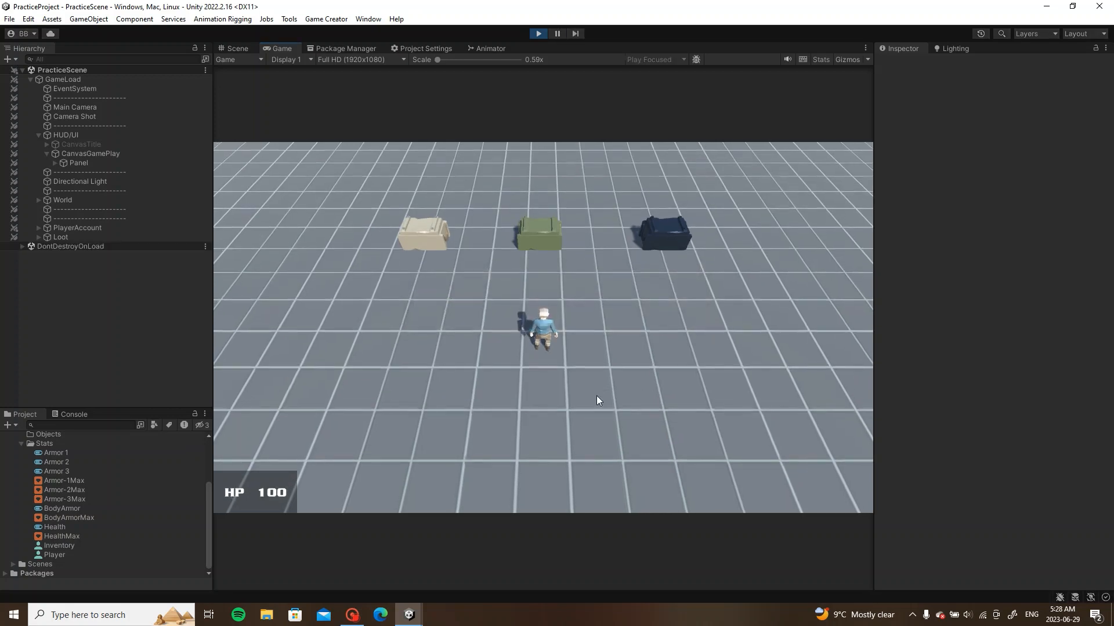
key(w)
key(e)
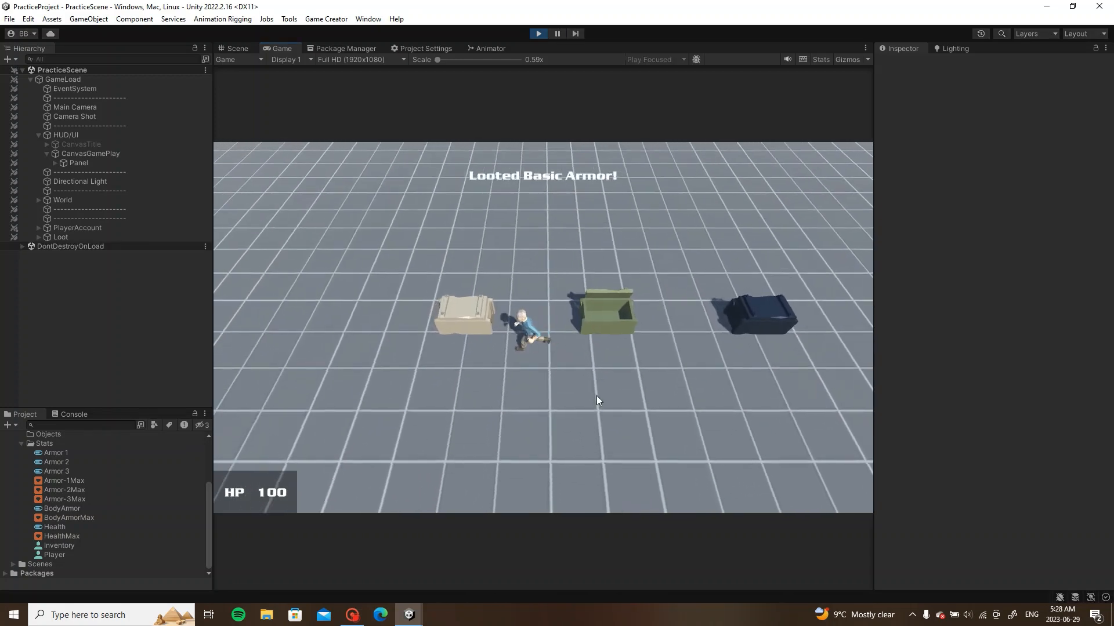
key(a)
key(e)
key(d)
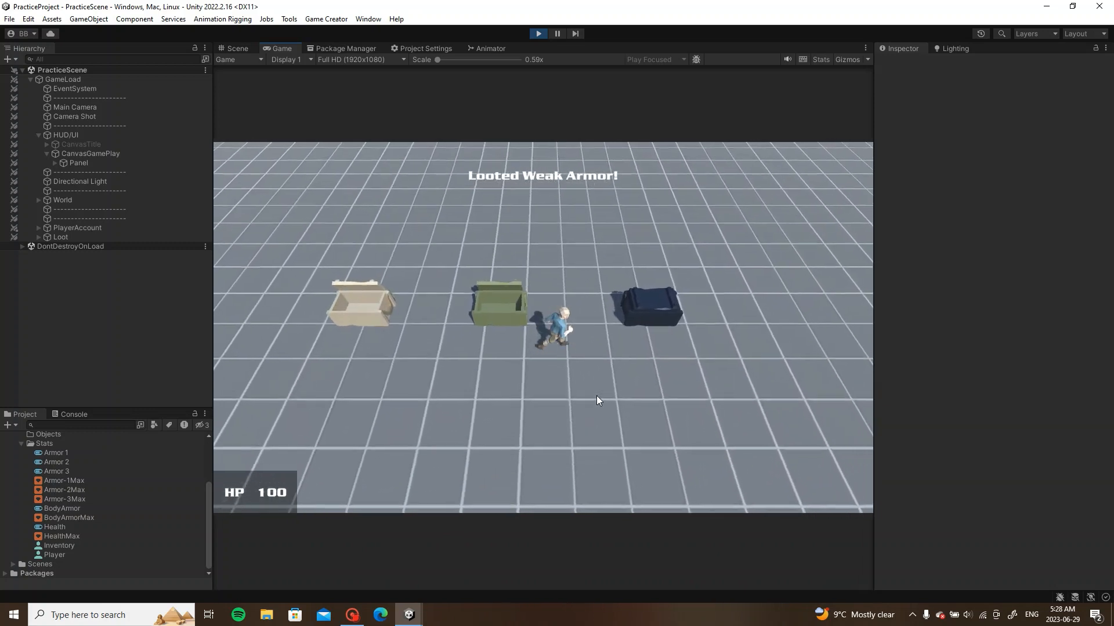
key(e)
key(s)
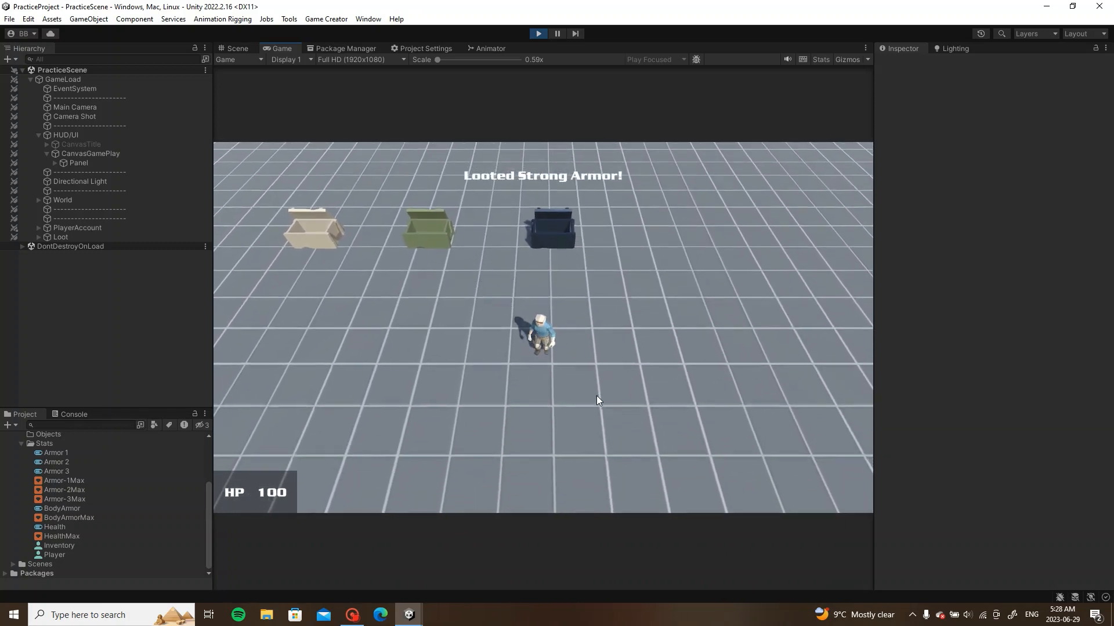
Step: Open the in-game inventory, switch between Weak, Basic and Strong Armor to check the HP display, and stop the playtest
key(i)
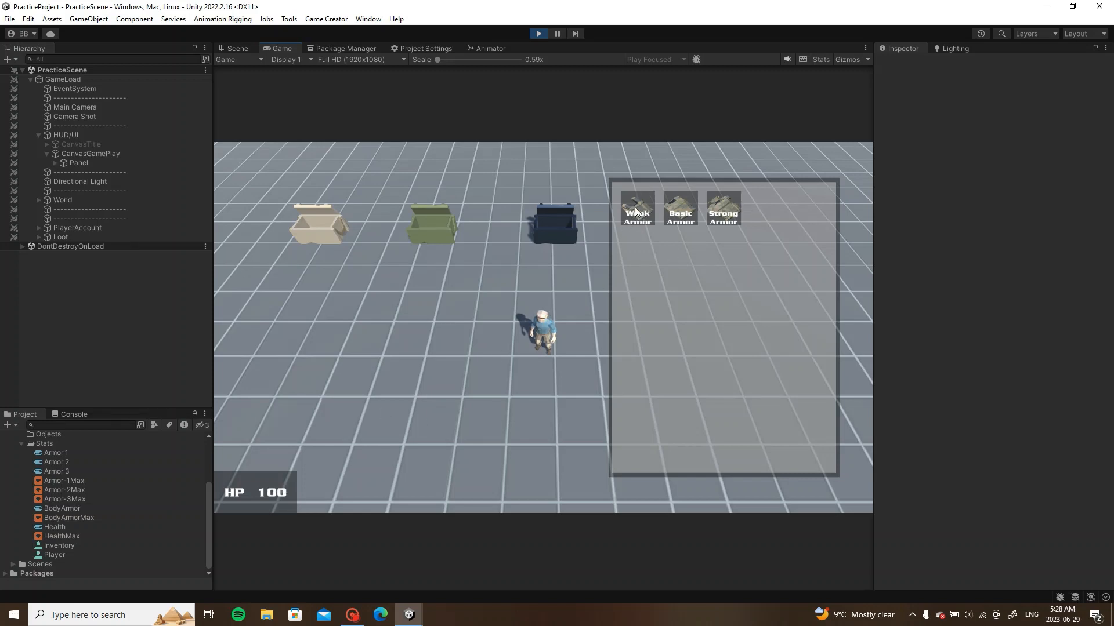
click(680, 217)
click(676, 216)
click(718, 210)
click(673, 215)
click(709, 212)
click(635, 206)
click(680, 212)
click(637, 215)
click(703, 215)
click(680, 215)
click(537, 34)
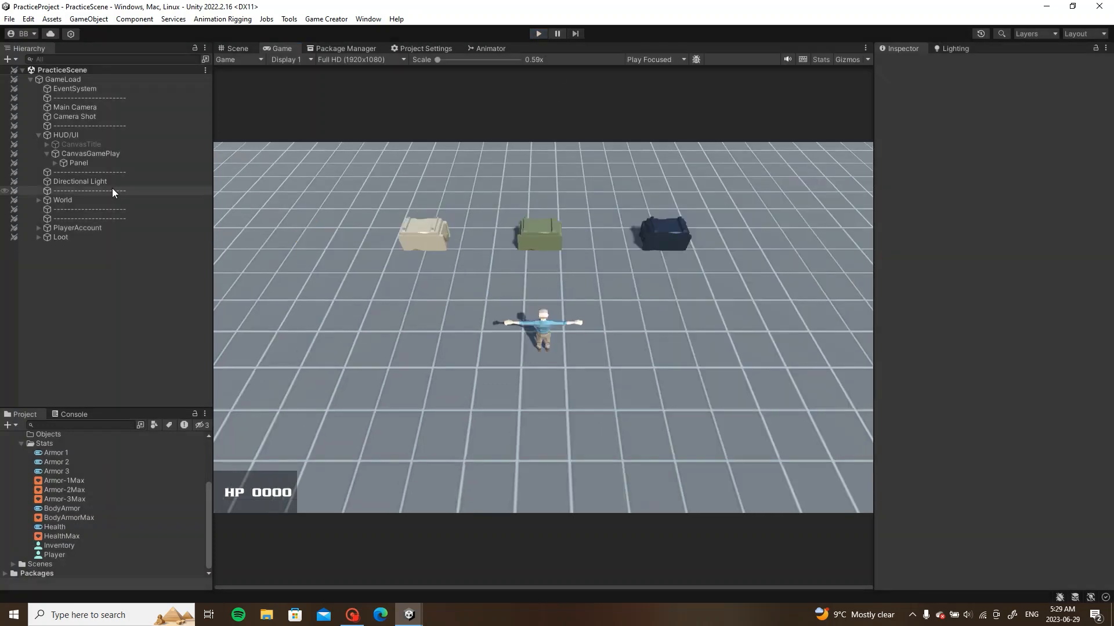
Step: Activate SM_Char_Attach_Male_Armor_01 under the Player's mannequin and frame it in the Scene view
click(39, 229)
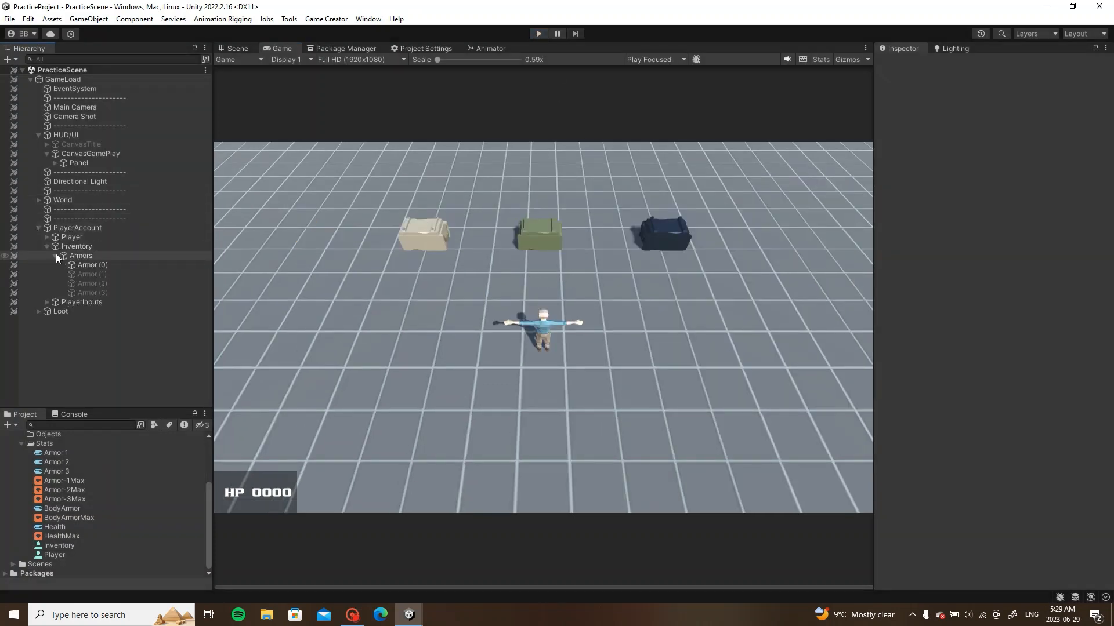
click(47, 238)
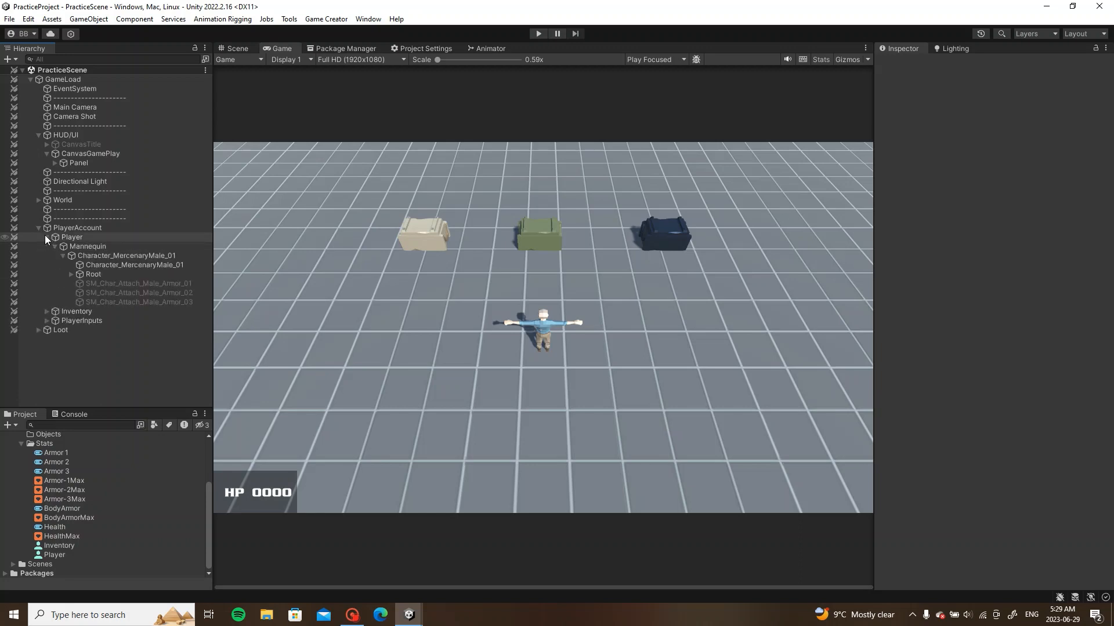
click(119, 282)
shift+click(142, 300)
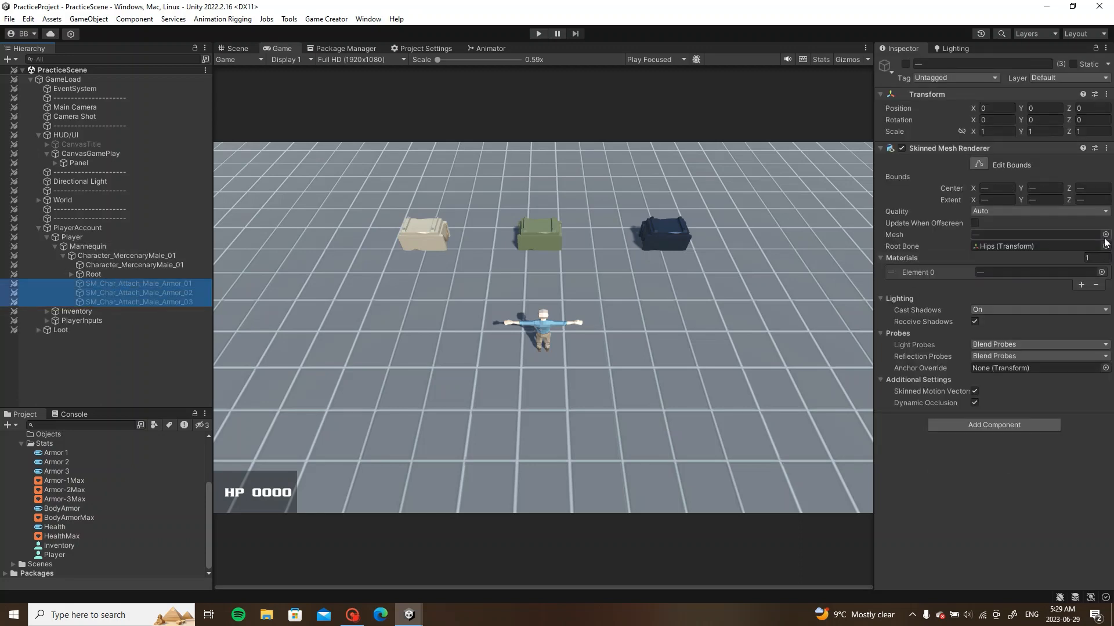
click(142, 284)
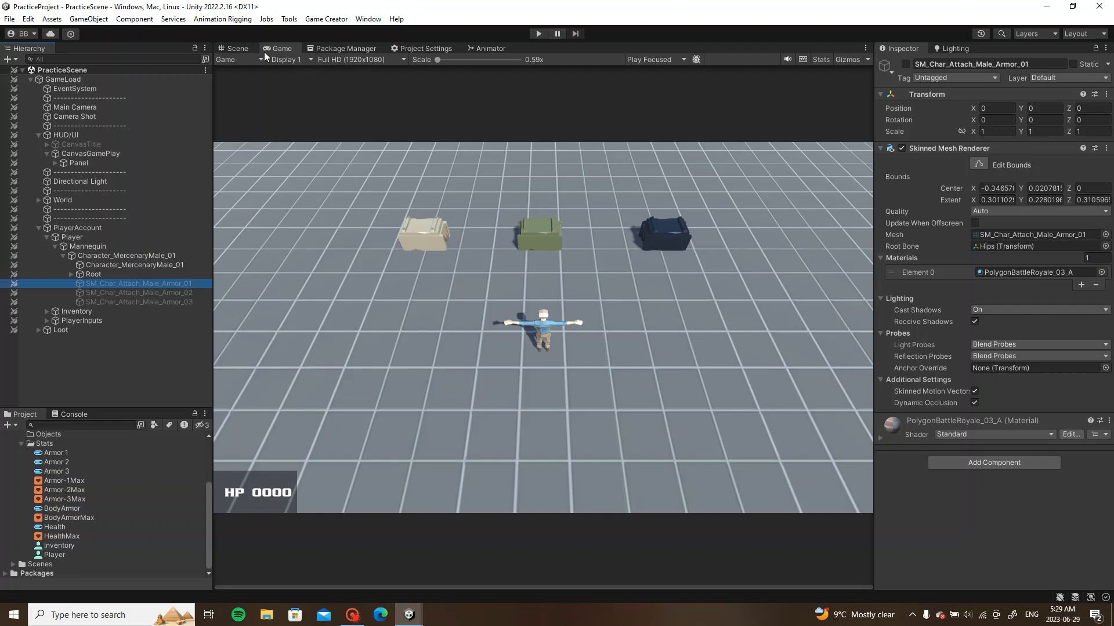
click(234, 48)
right_drag(528, 270, 596, 259)
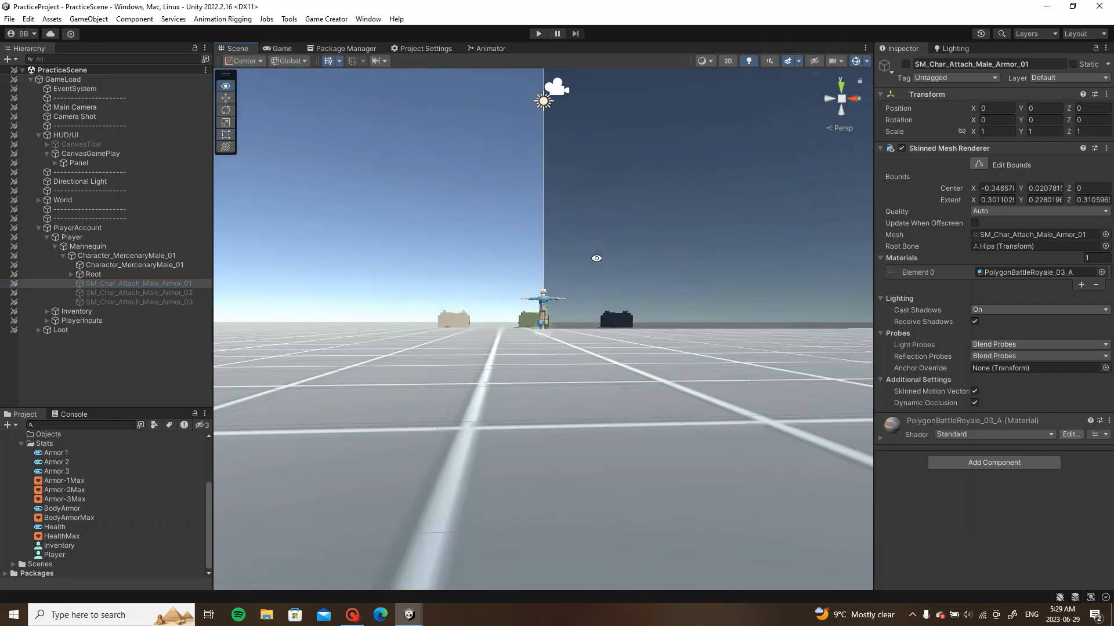
alt+drag(596, 258, 25, 330)
scroll(684, 370, up, 12)
scroll(686, 368, down, 4)
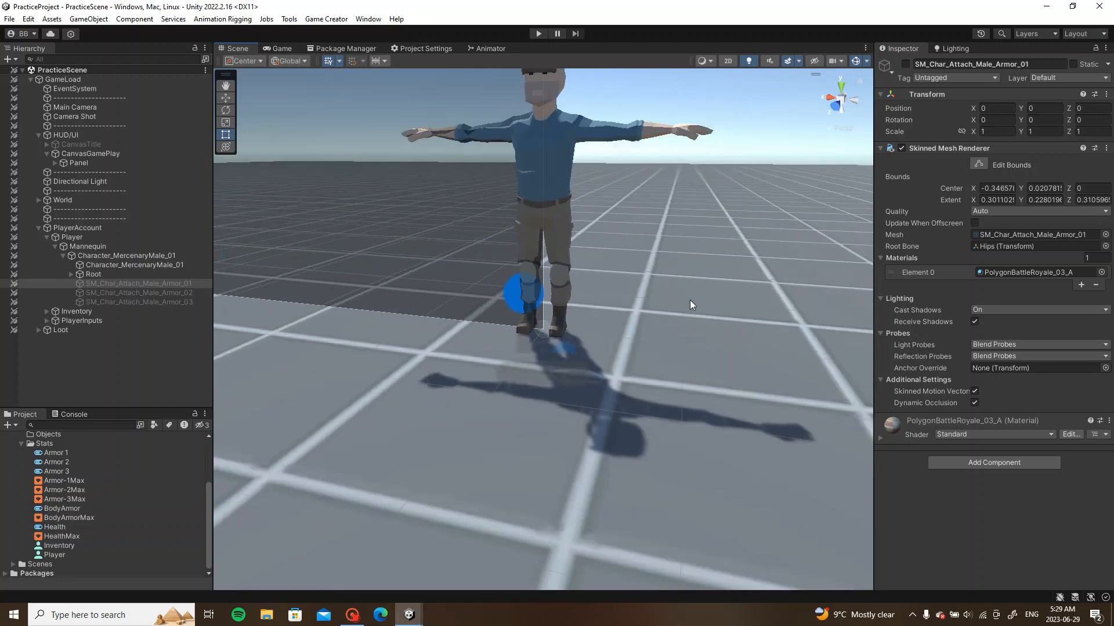
key(alt+shift+a)
key(f)
Step: Set SM_Char_Attach_Male_Armor_01's material to PolygonBattleRoyale_01_A and deactivate the object again
click(1101, 272)
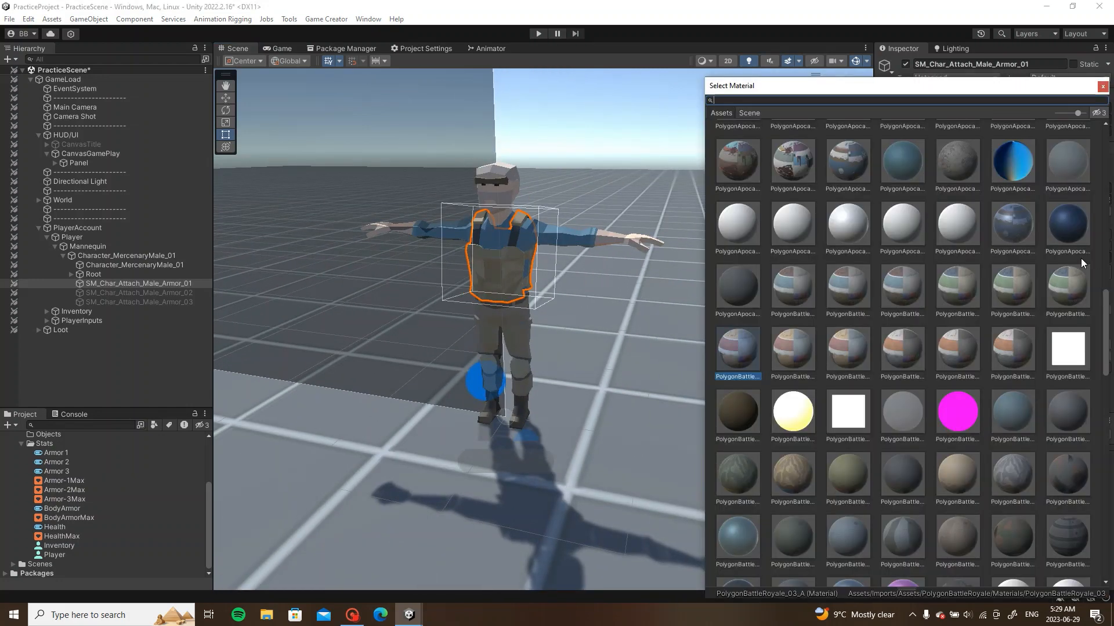
click(800, 293)
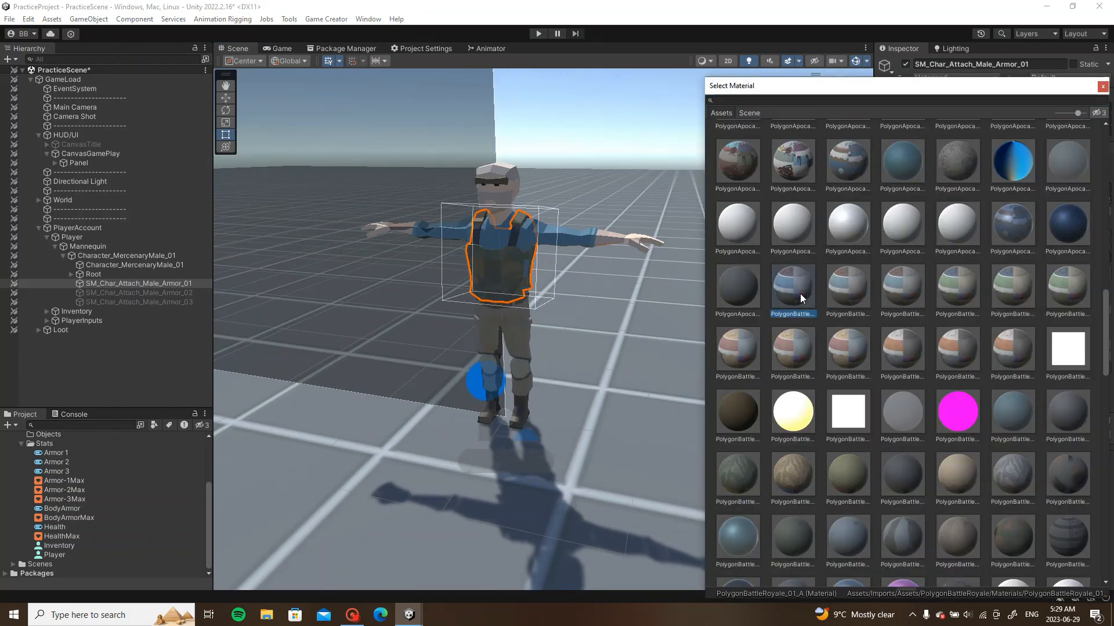
double_click(799, 294)
key(alt+shift+a)
Step: Assign the PolygonBattleRoyale_01_A material to SM_Char_Attach_Male_Armor_02 and SM_Char_Attach_Male_Armor_03, and clear the selection
click(183, 293)
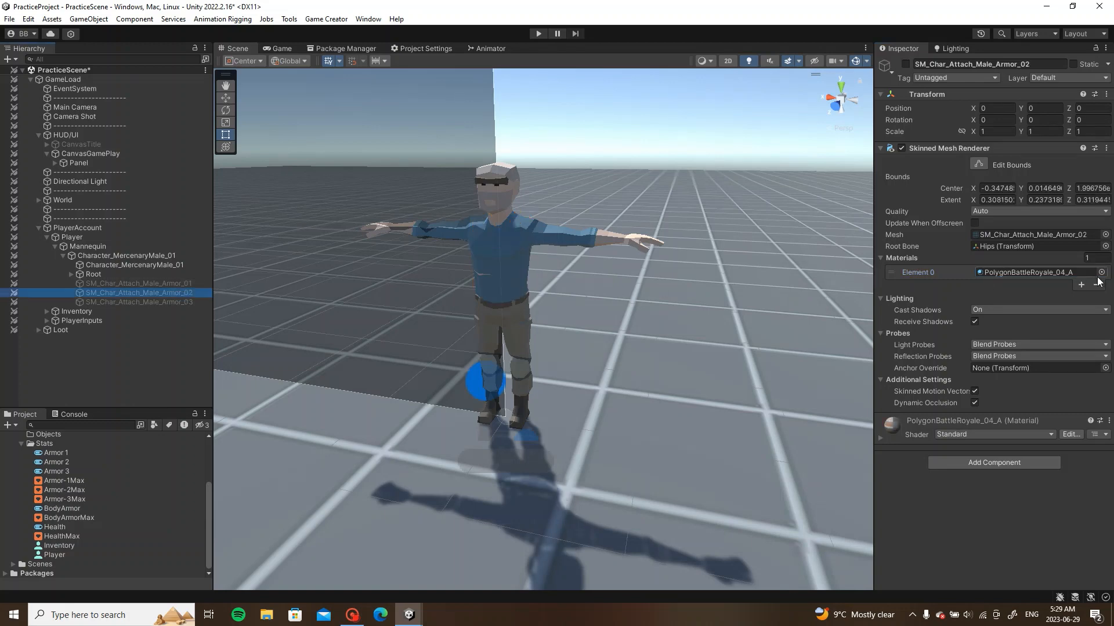
click(1101, 272)
double_click(802, 288)
click(139, 302)
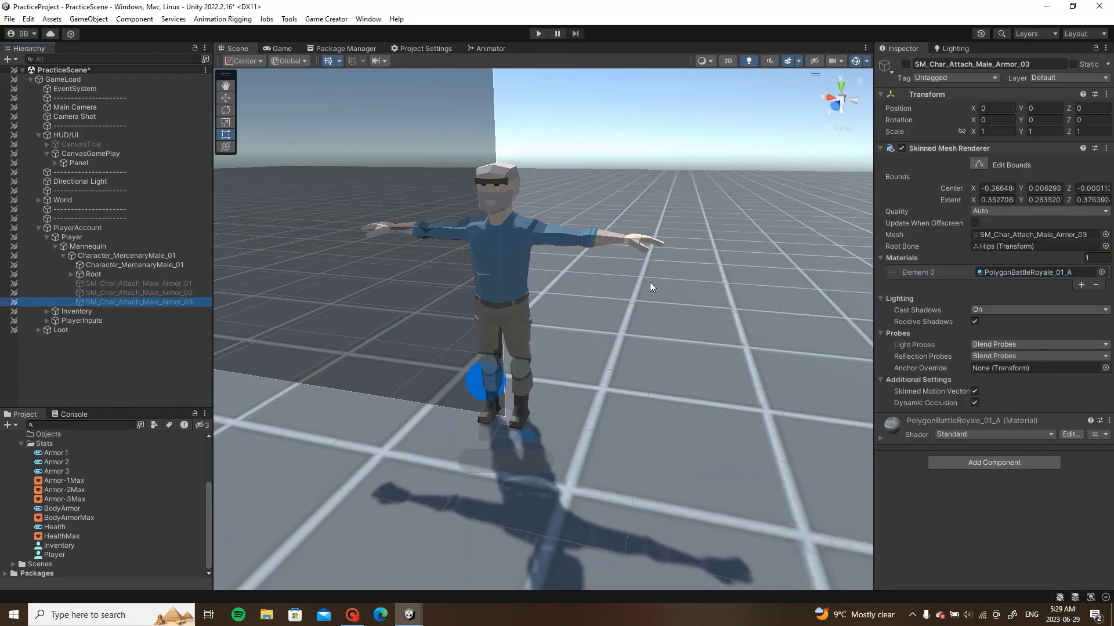
click(1101, 272)
double_click(805, 351)
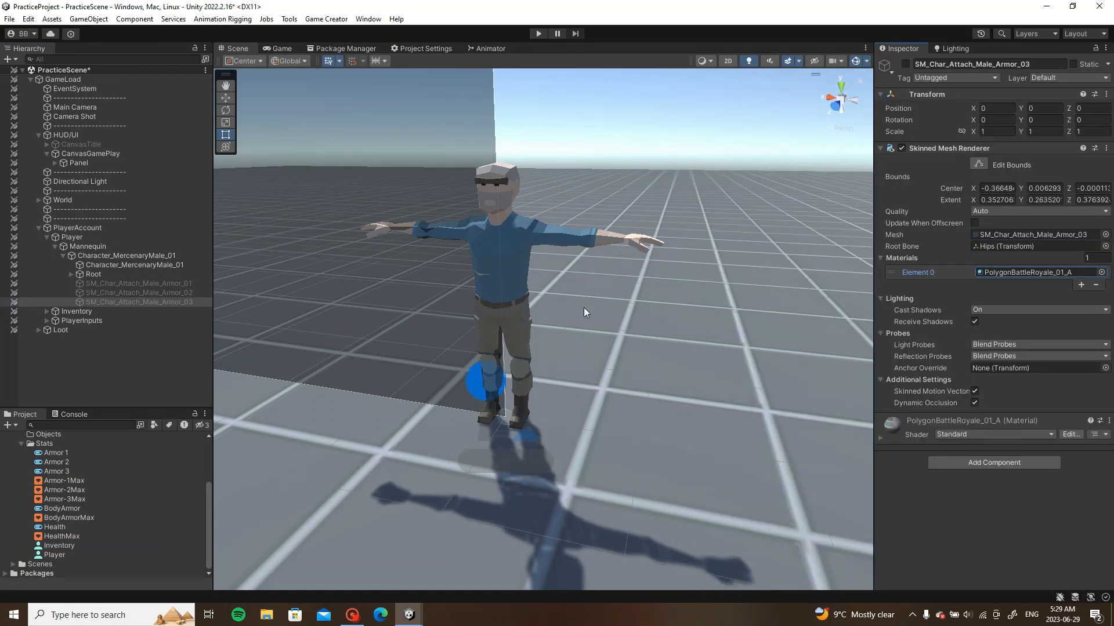
click(462, 406)
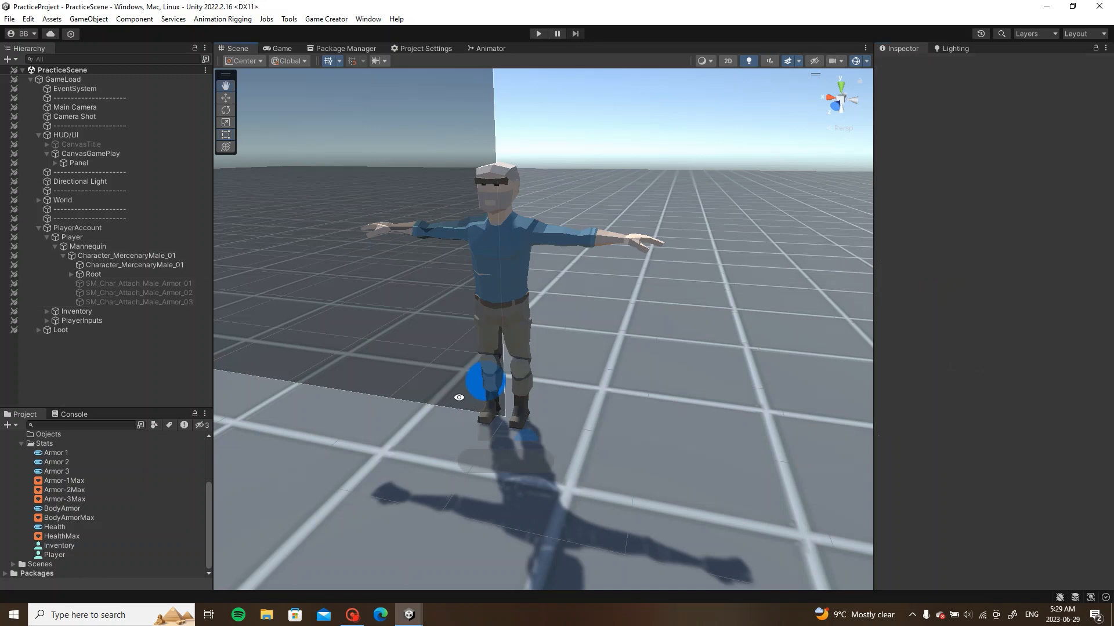
Step: Collapse PlayerAccount, run the scene in the Game view, and check the inventory before looting all three armor crates again
alt+drag(459, 397, 302, 400)
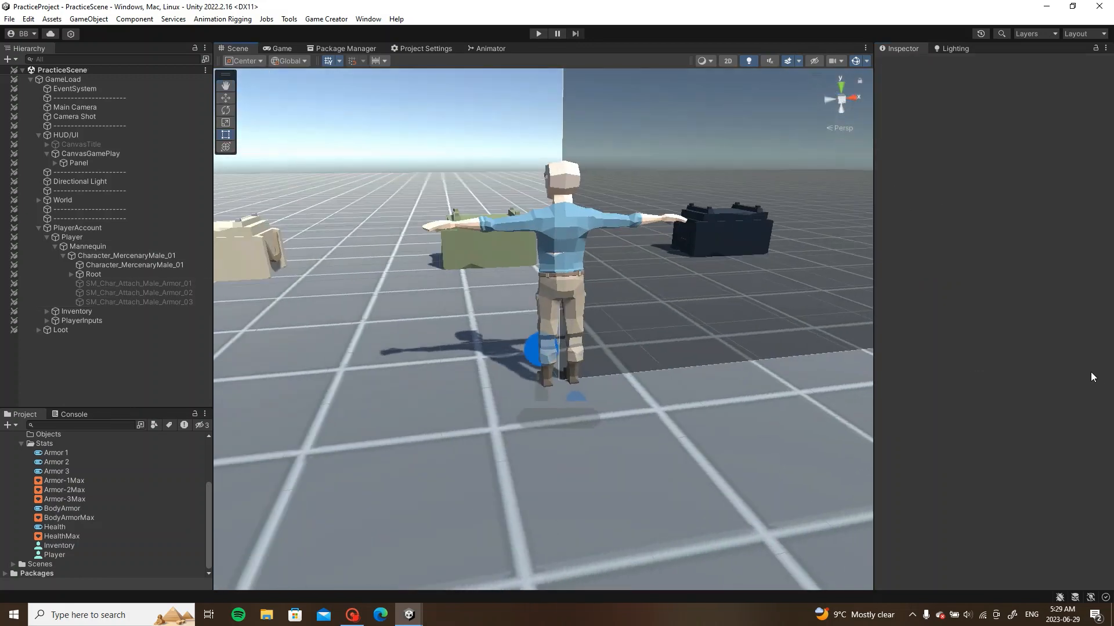
click(39, 227)
click(279, 48)
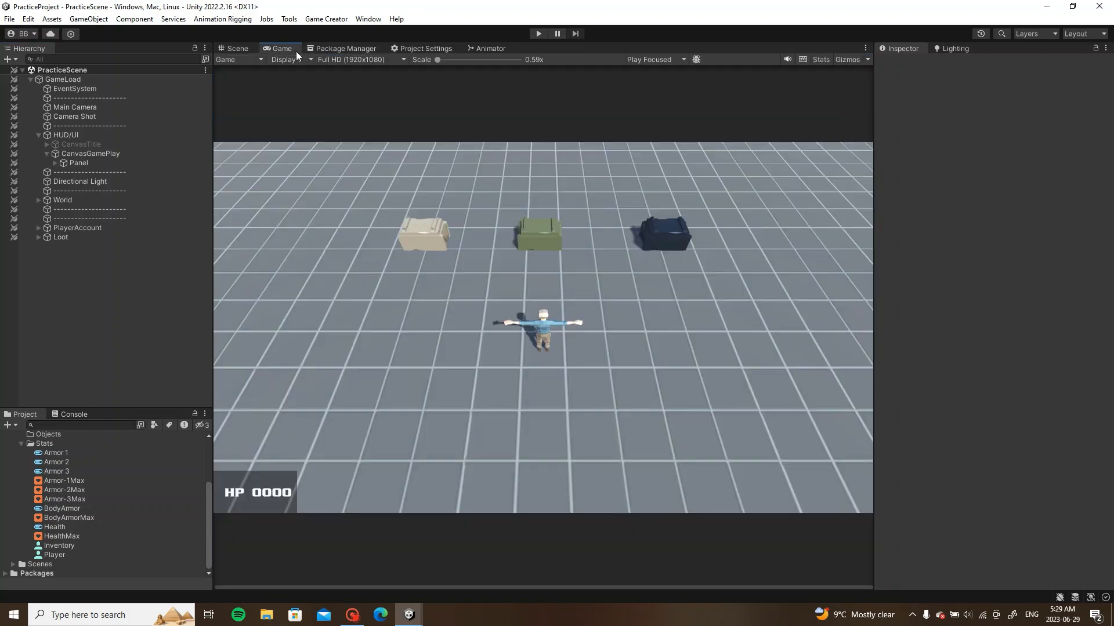
click(538, 34)
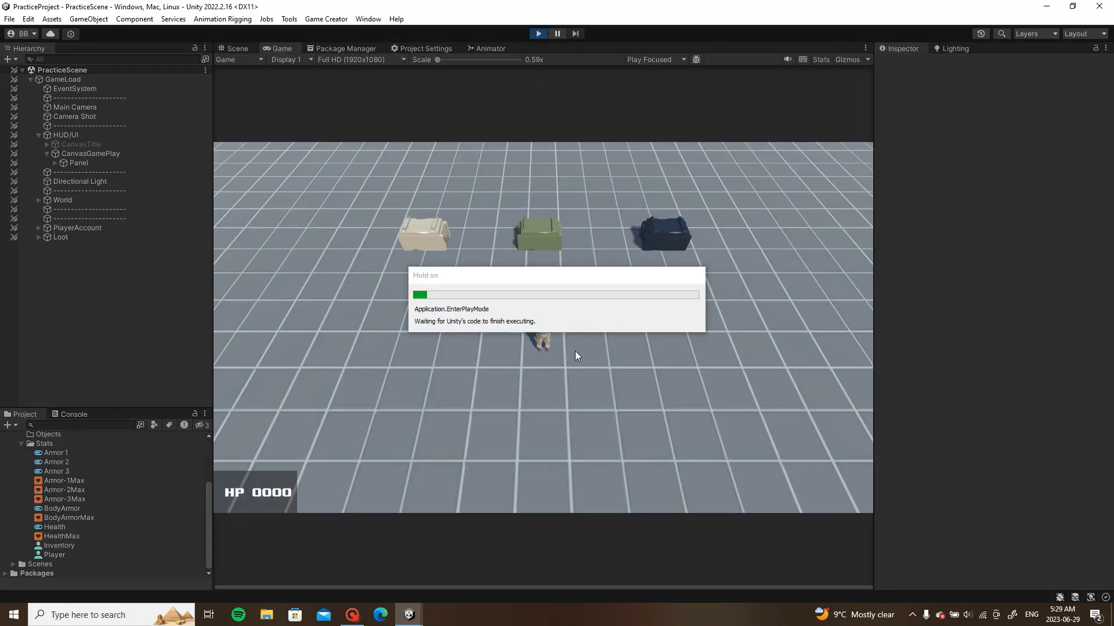
key(w)
key(i)
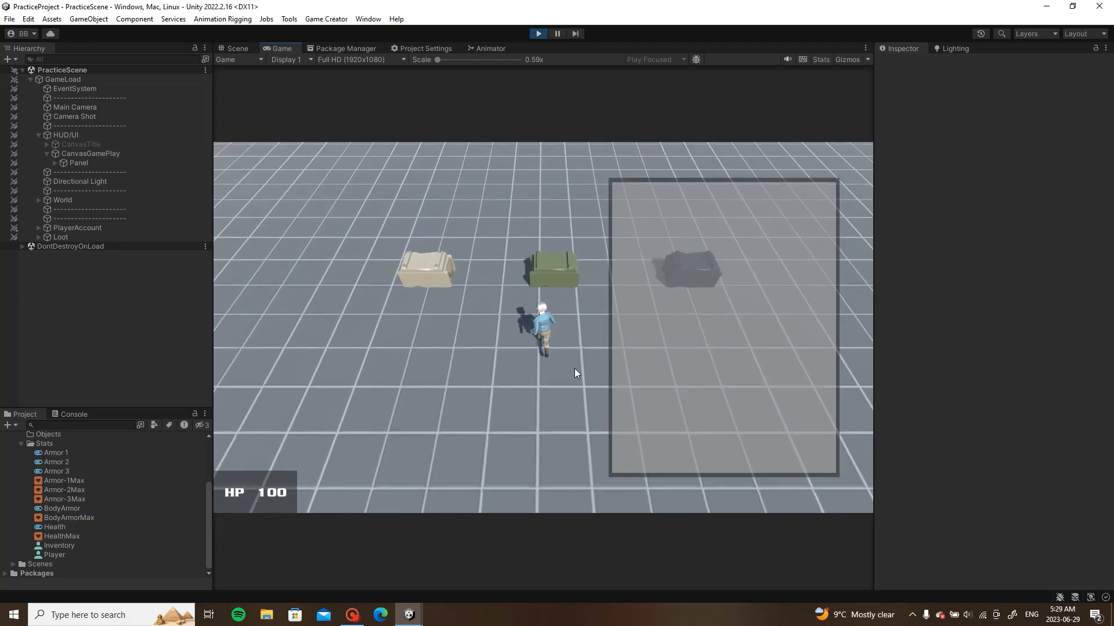
key(i)
key(e)
key(a)
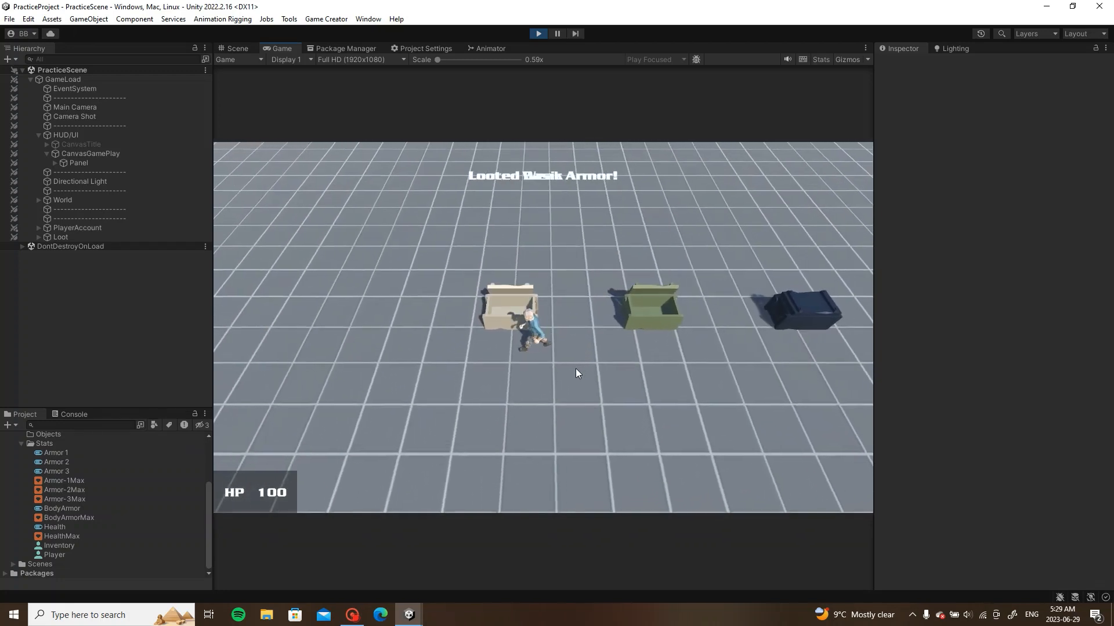
key(d)
key(e)
key(d)
key(e)
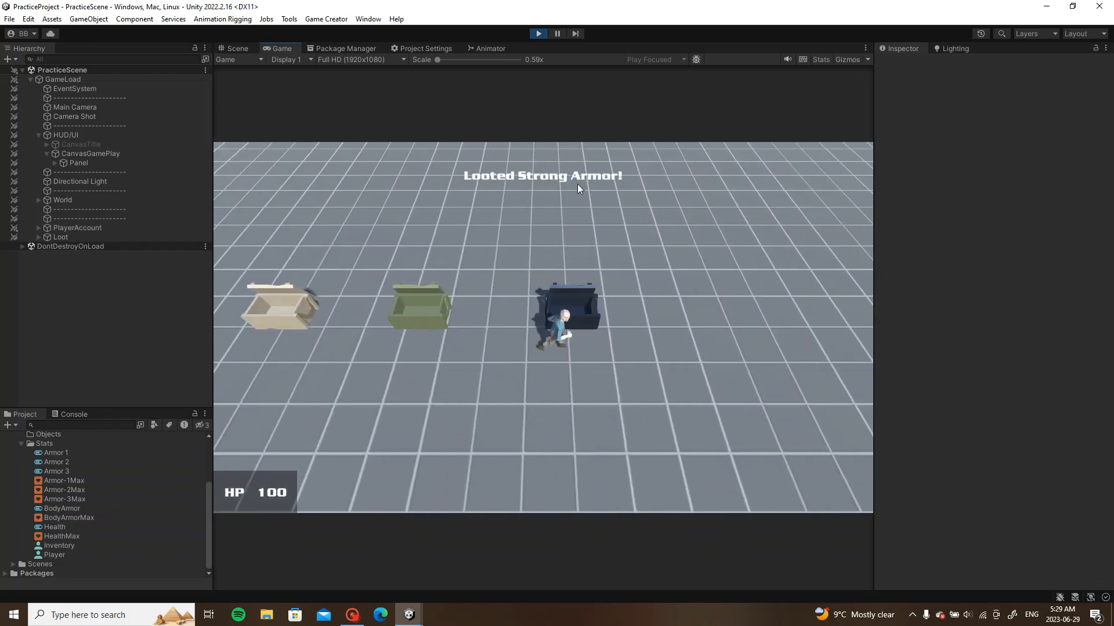
key(s)
Step: Equip and unequip armor in the inventory to check the model and HP, close it, and walk the player away
key(i)
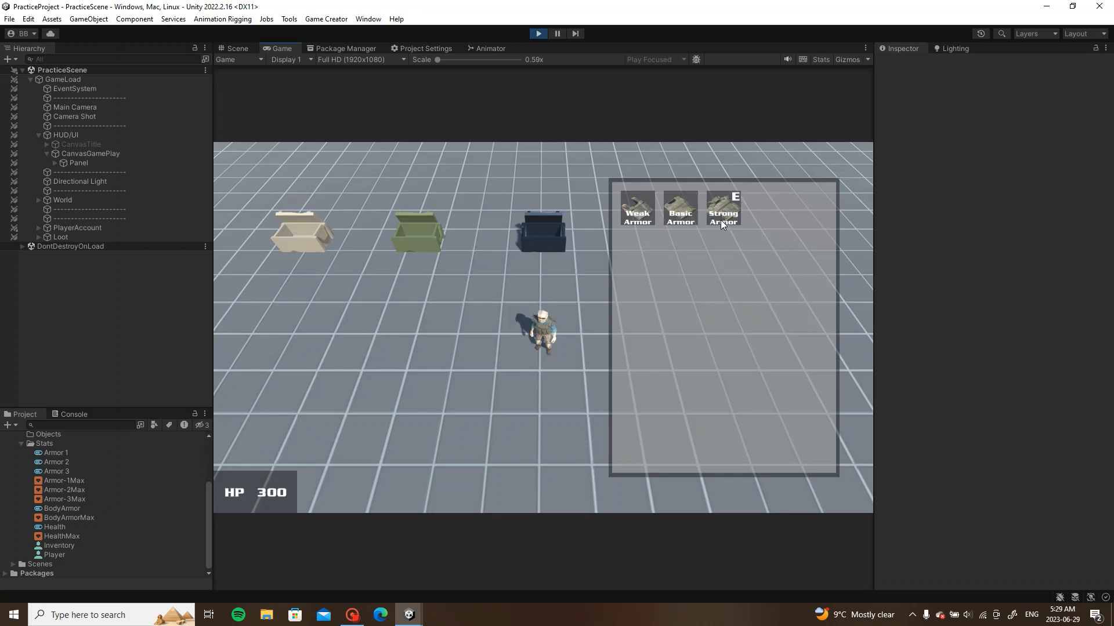
click(720, 221)
click(696, 219)
click(673, 222)
click(696, 219)
key(i)
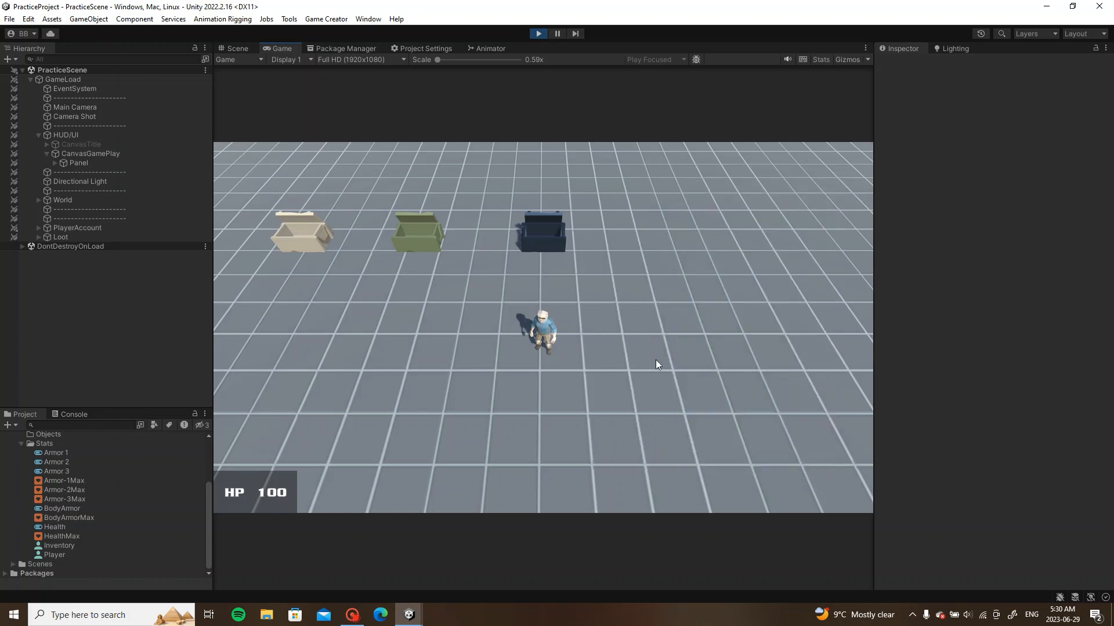
key(s)
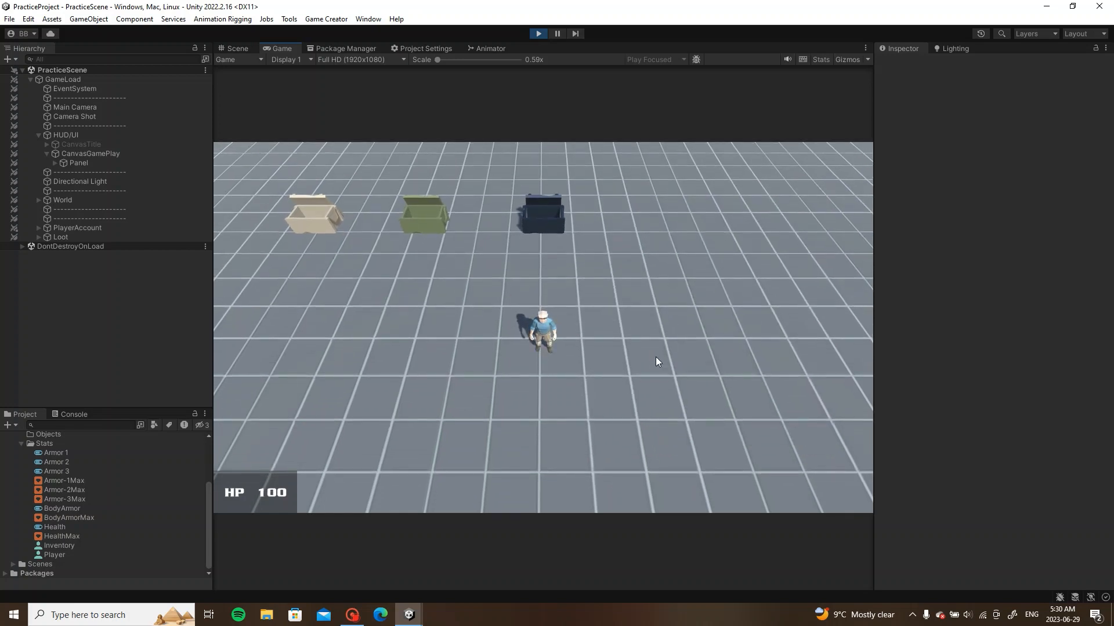